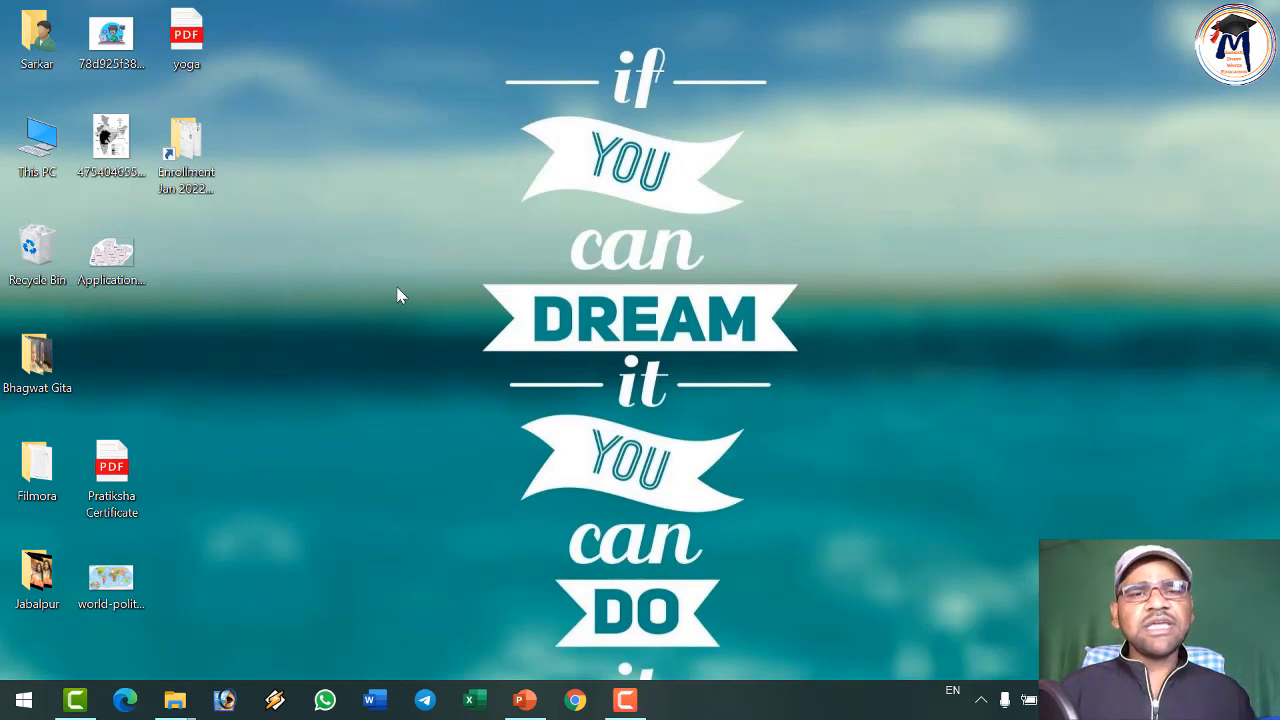
Browse to D:\Data\Soft\PAGEMAKER 7.0 in File Explorer and select the Setup application
double_click(37, 145)
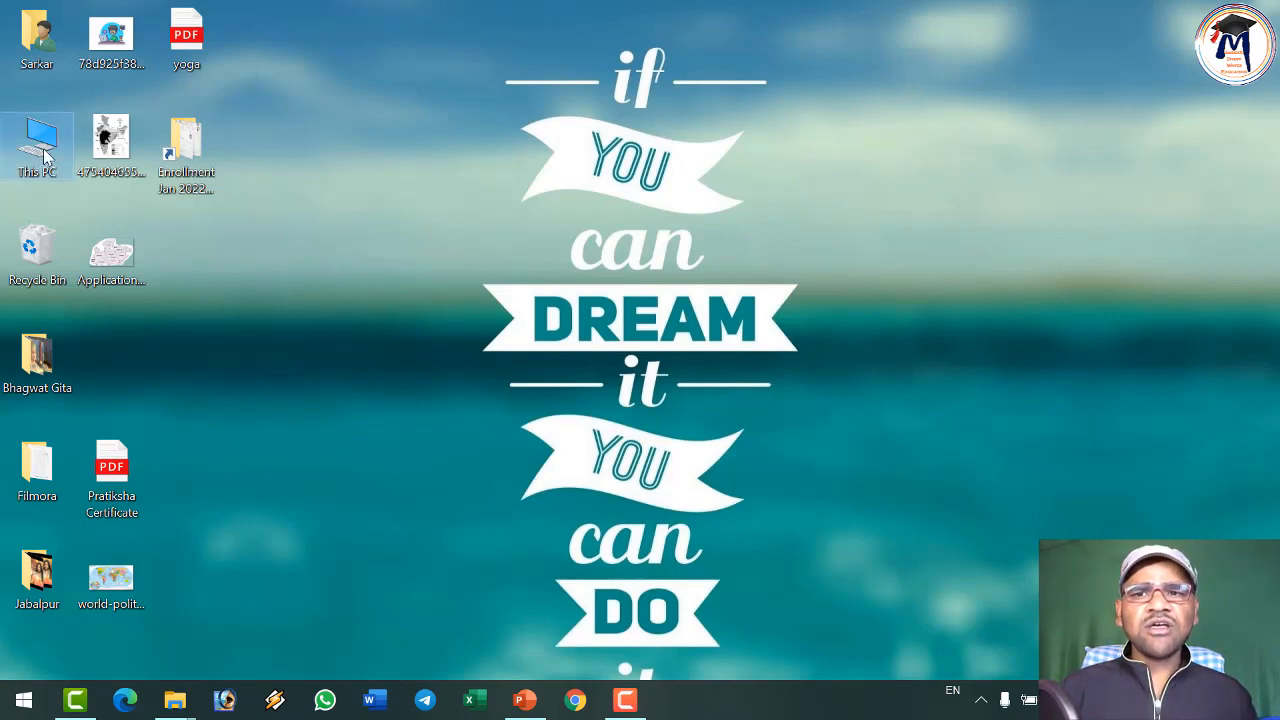
left_click(527, 350)
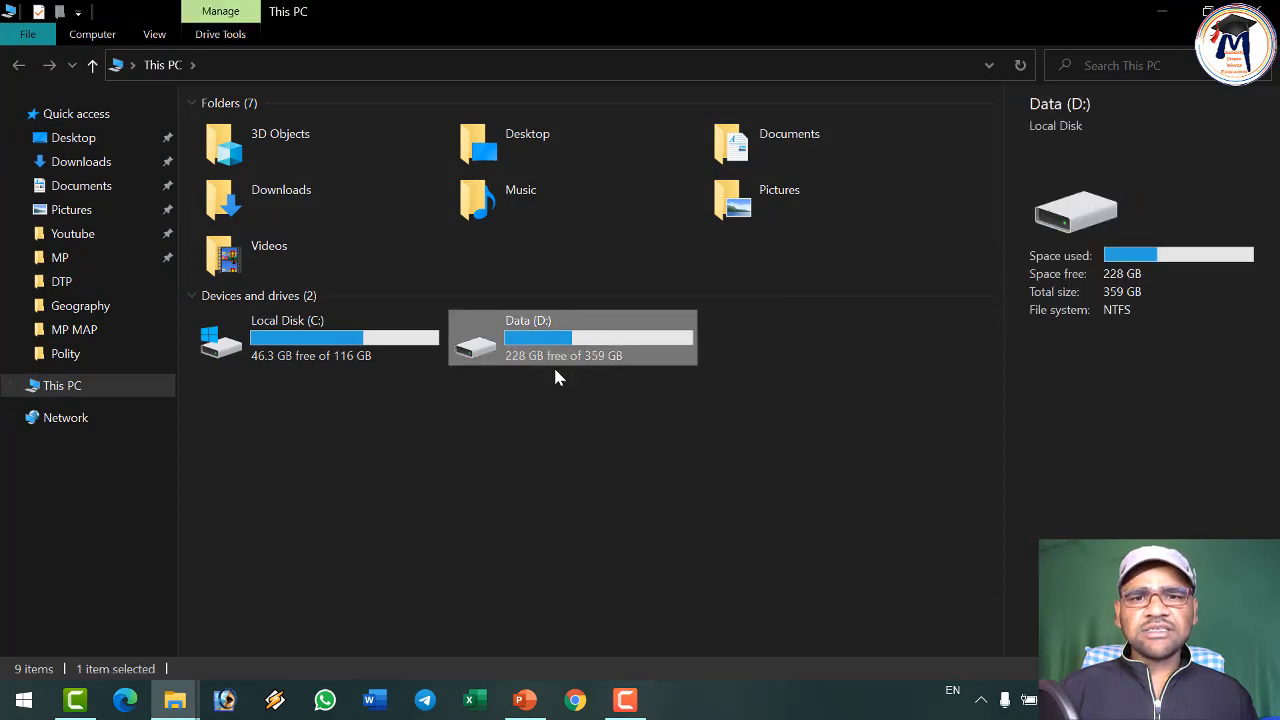
left_click(553, 372)
double_click(543, 348)
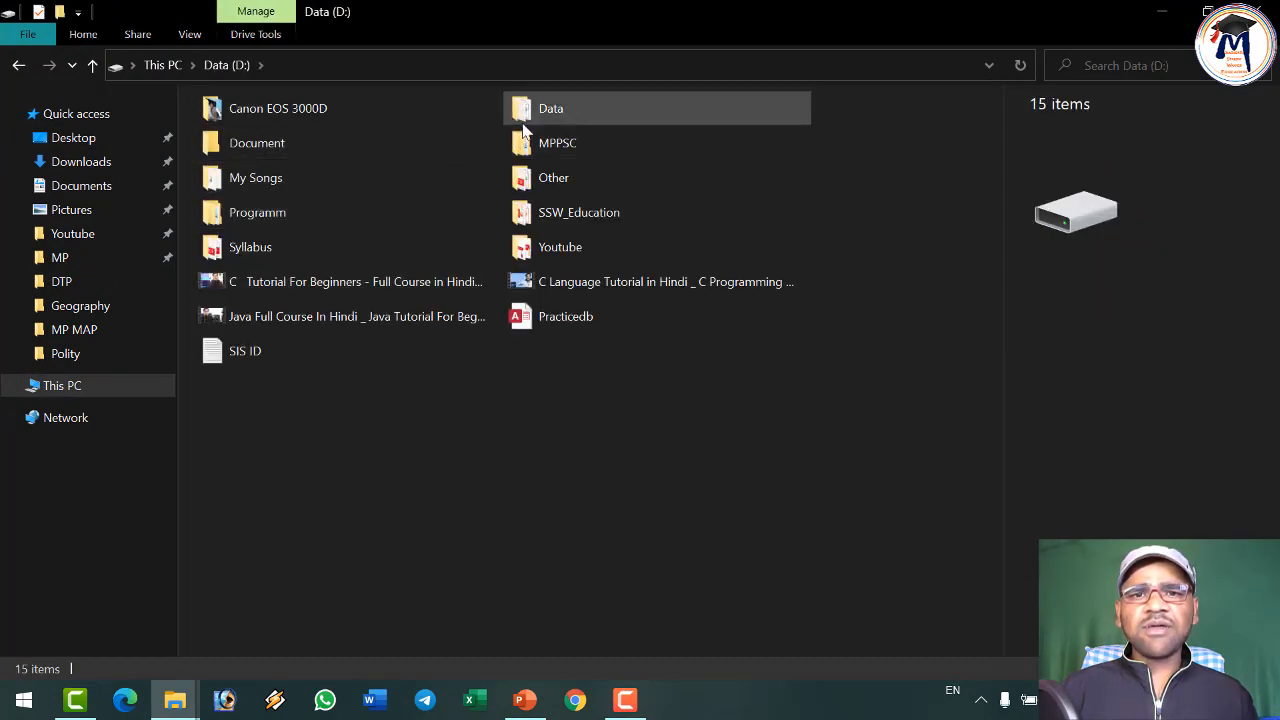
double_click(548, 108)
double_click(258, 257)
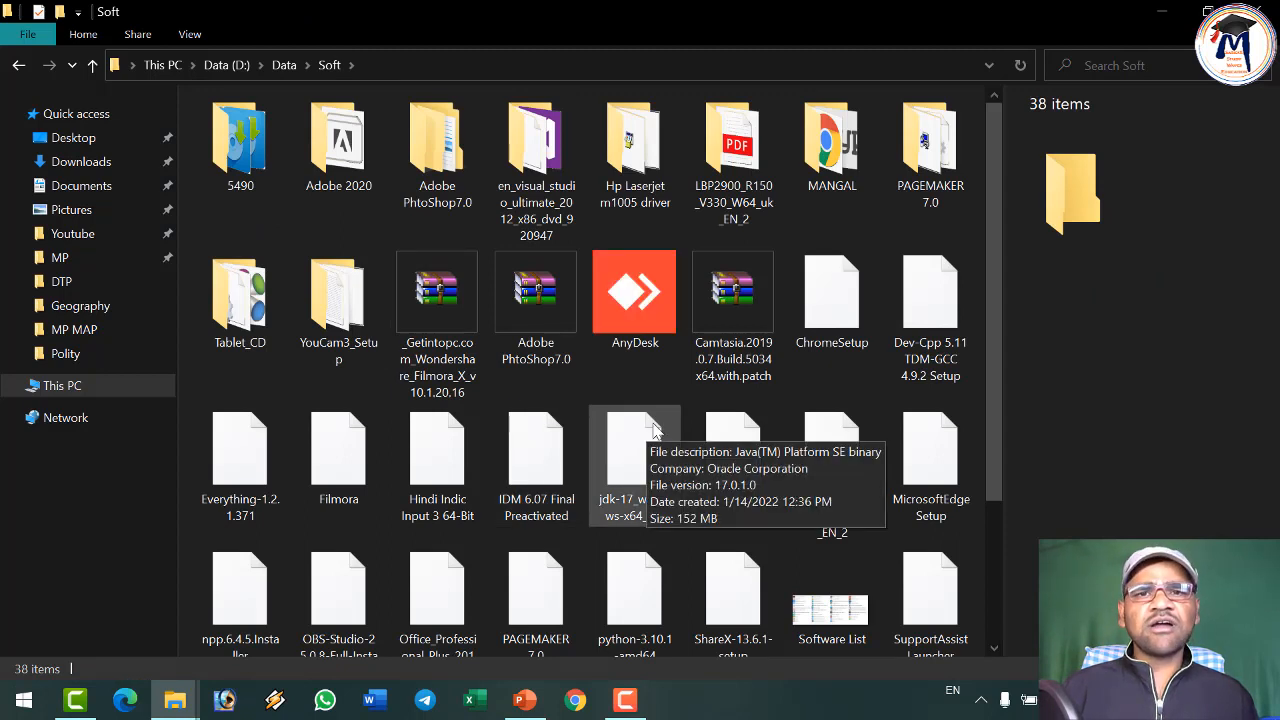
double_click(925, 165)
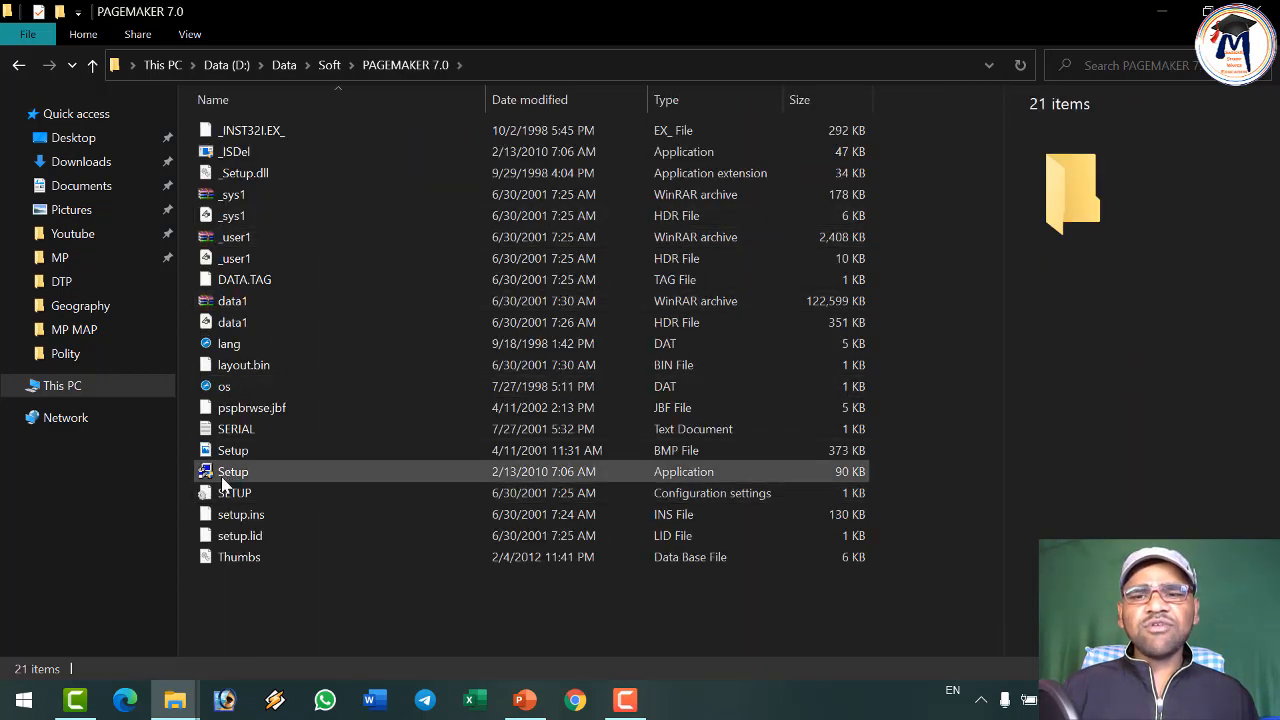
scroll(224, 476, "up", 4, "ctrl")
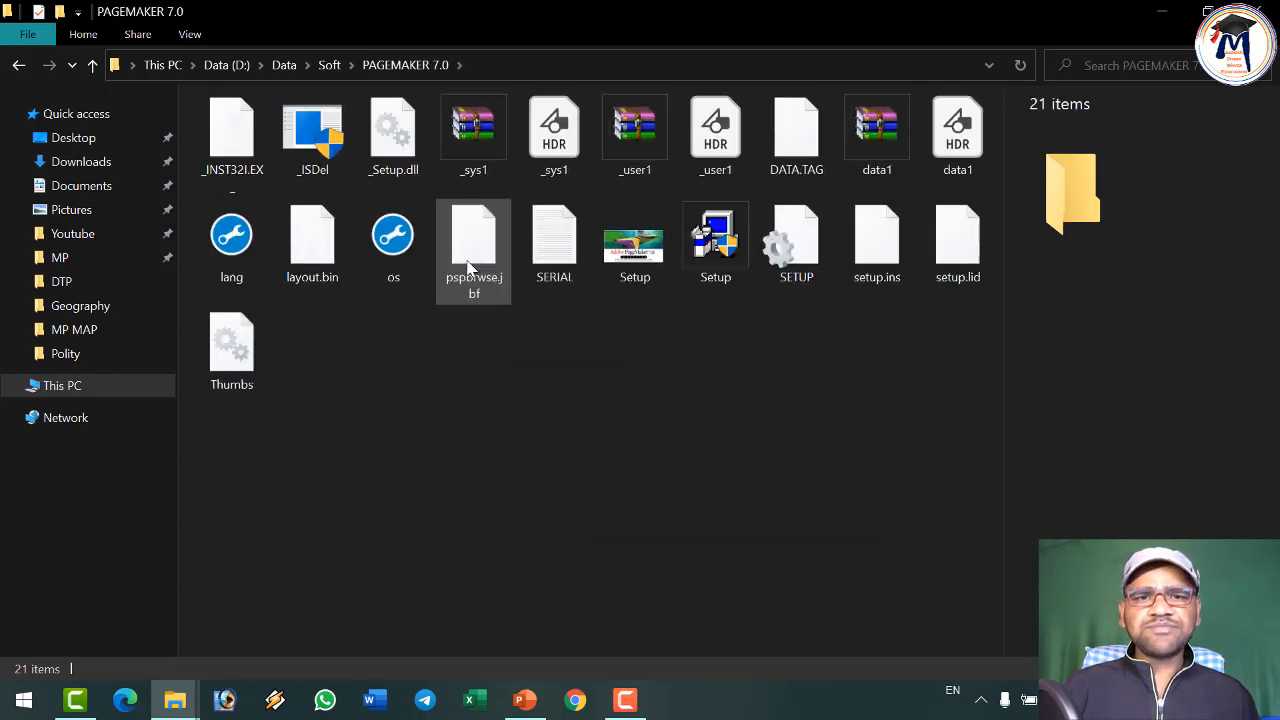
scroll(746, 318, "up", 1, "ctrl")
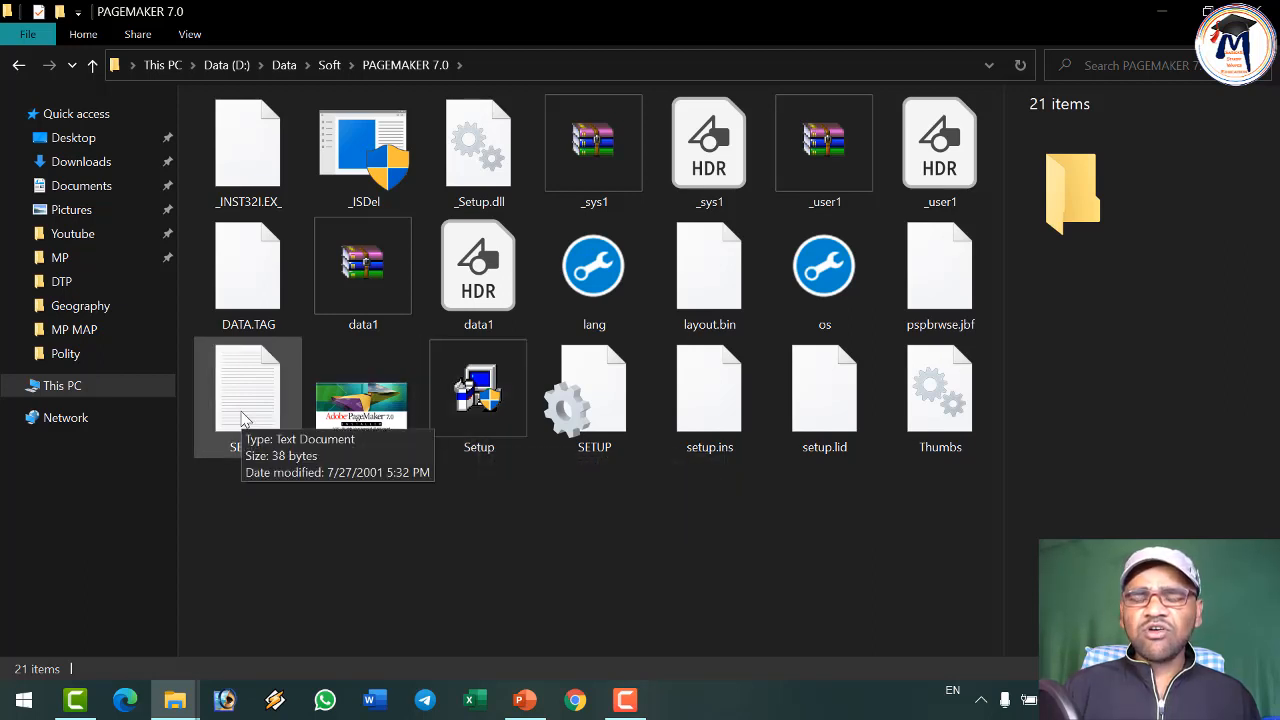
left_click(497, 410)
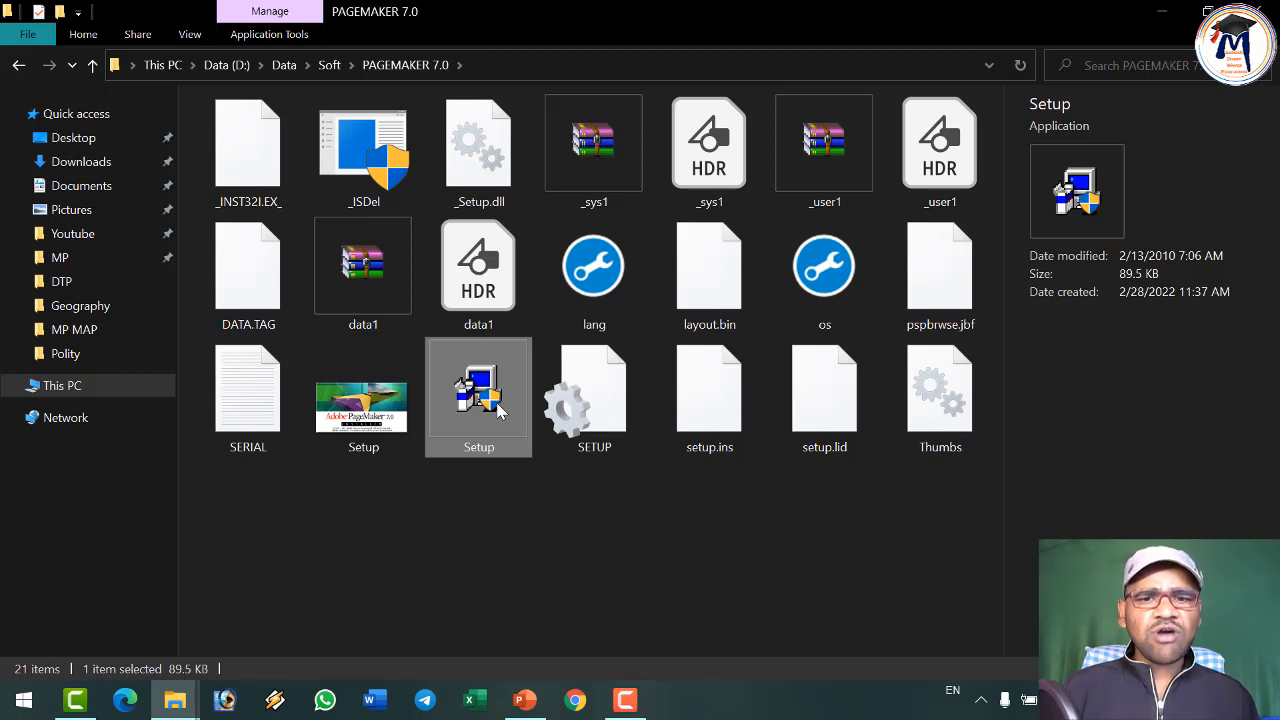
Run the PageMaker installer with U.S. English, accepted license and Typical setup, then minimize it
double_click(497, 410)
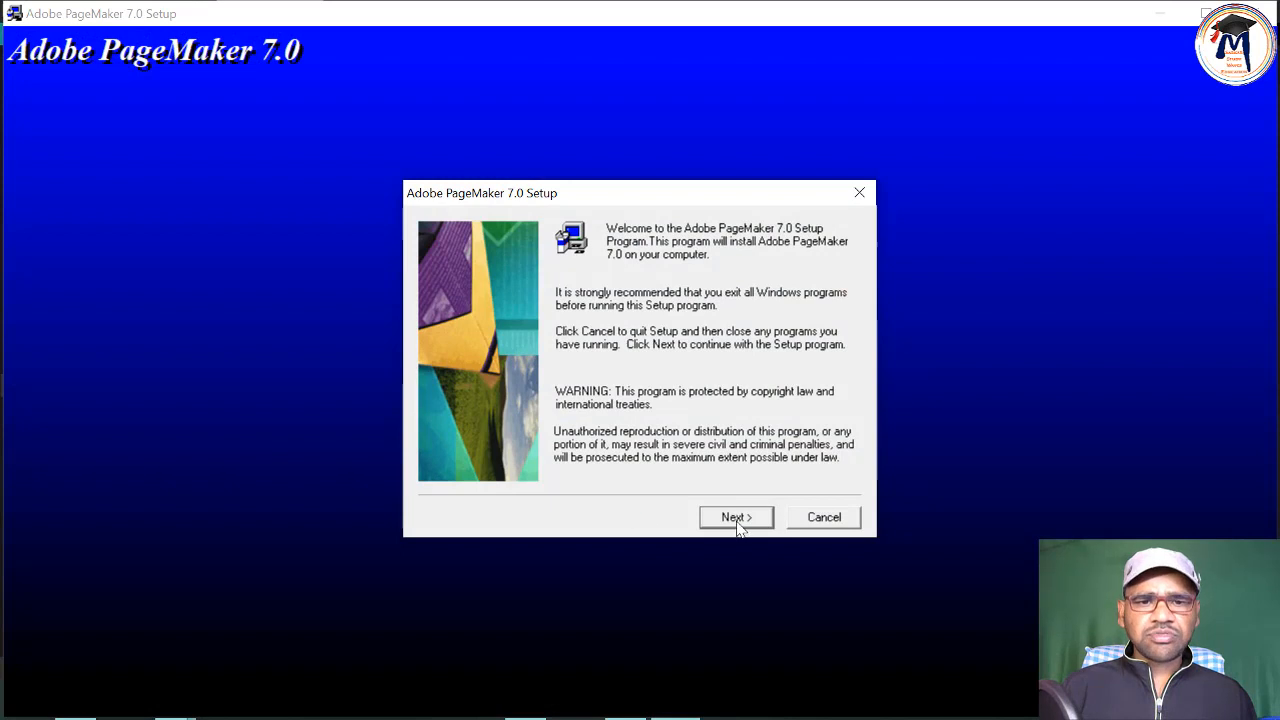
left_click(740, 524)
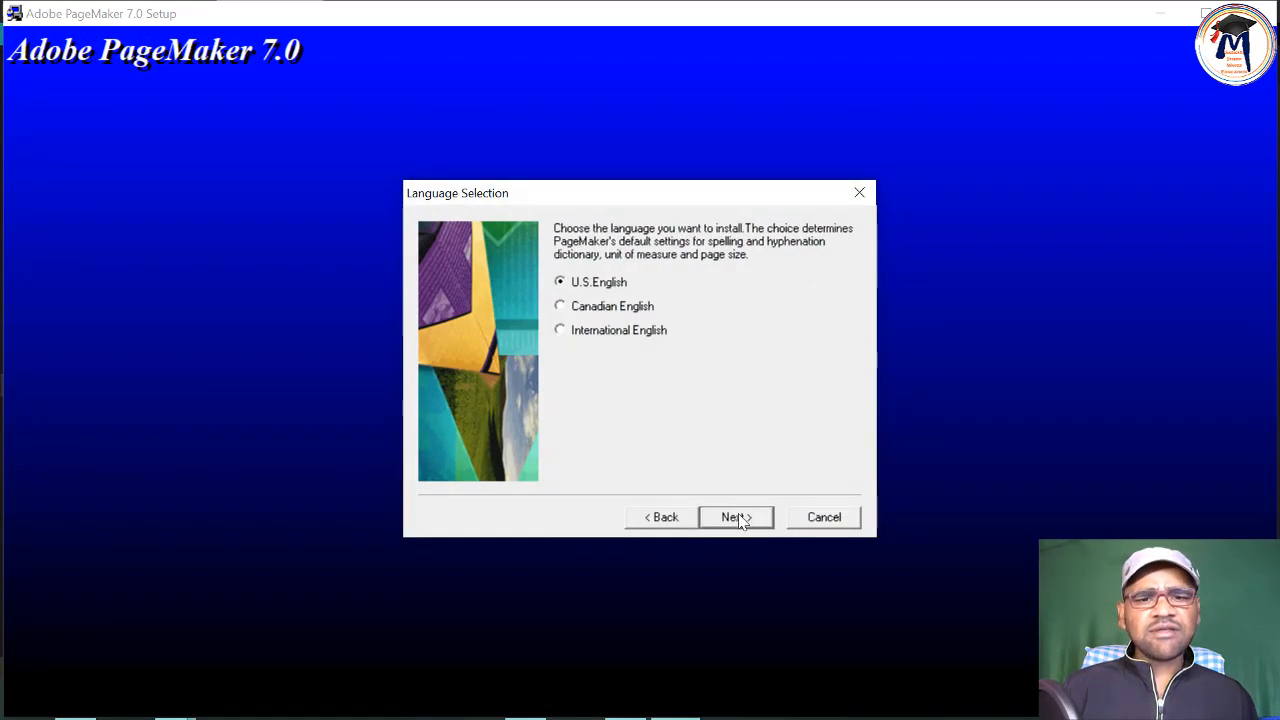
left_click(735, 519)
left_click(735, 519)
left_click(735, 519)
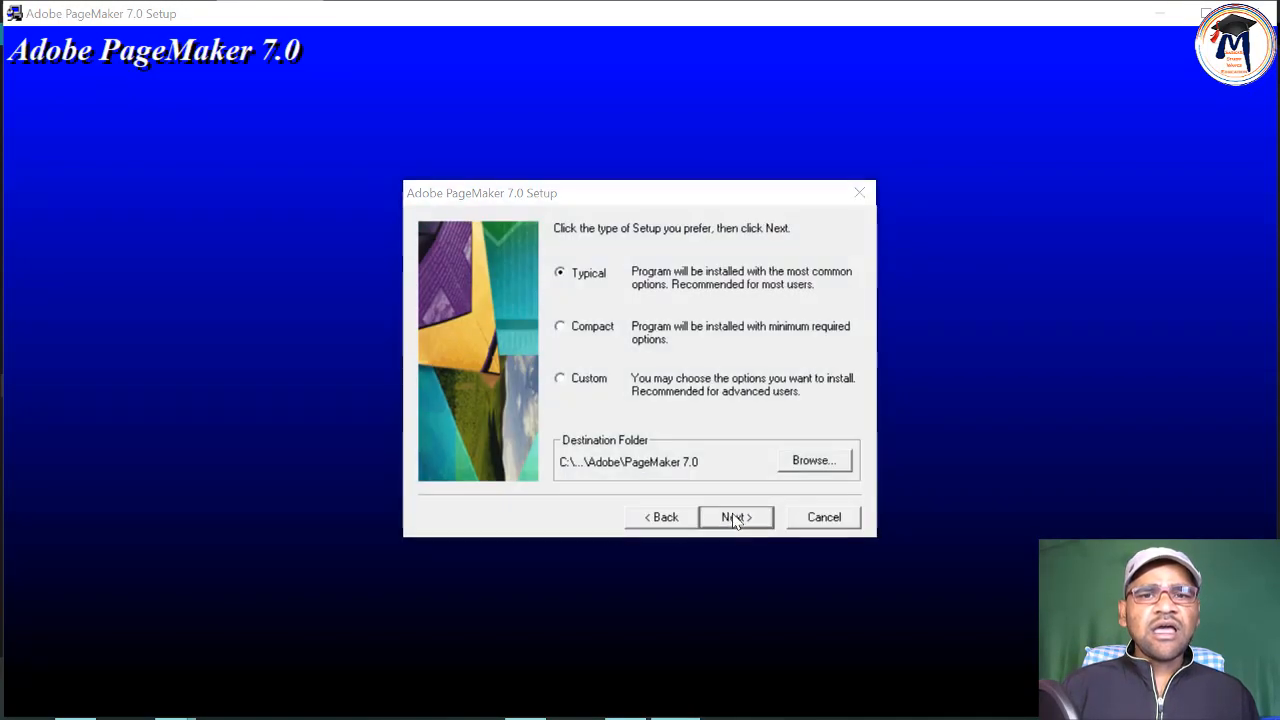
left_click(733, 517)
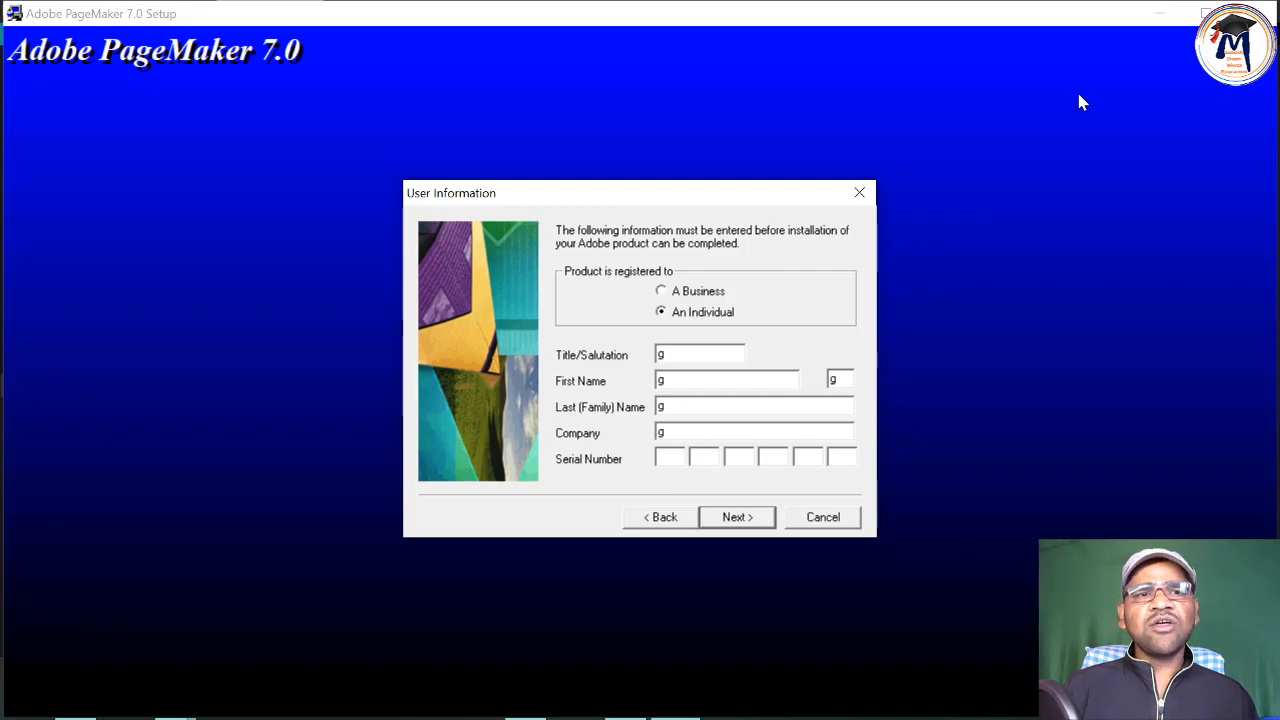
left_click(1160, 13)
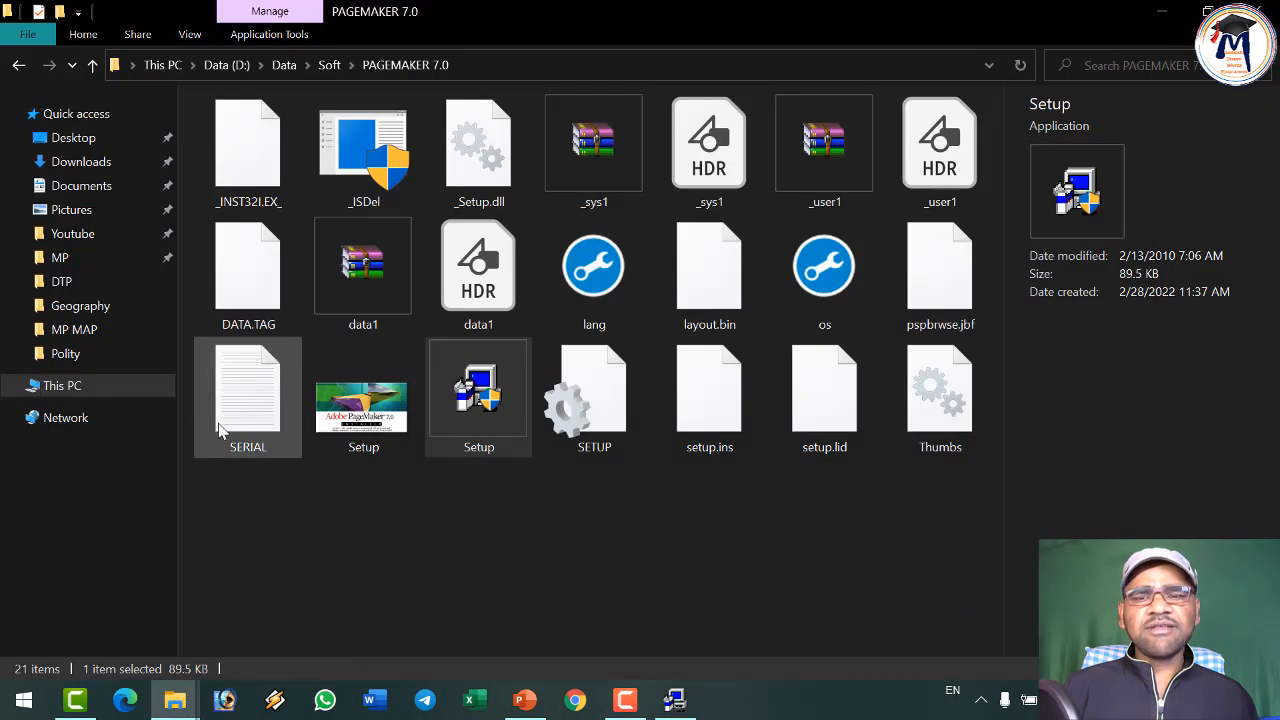
double_click(257, 418)
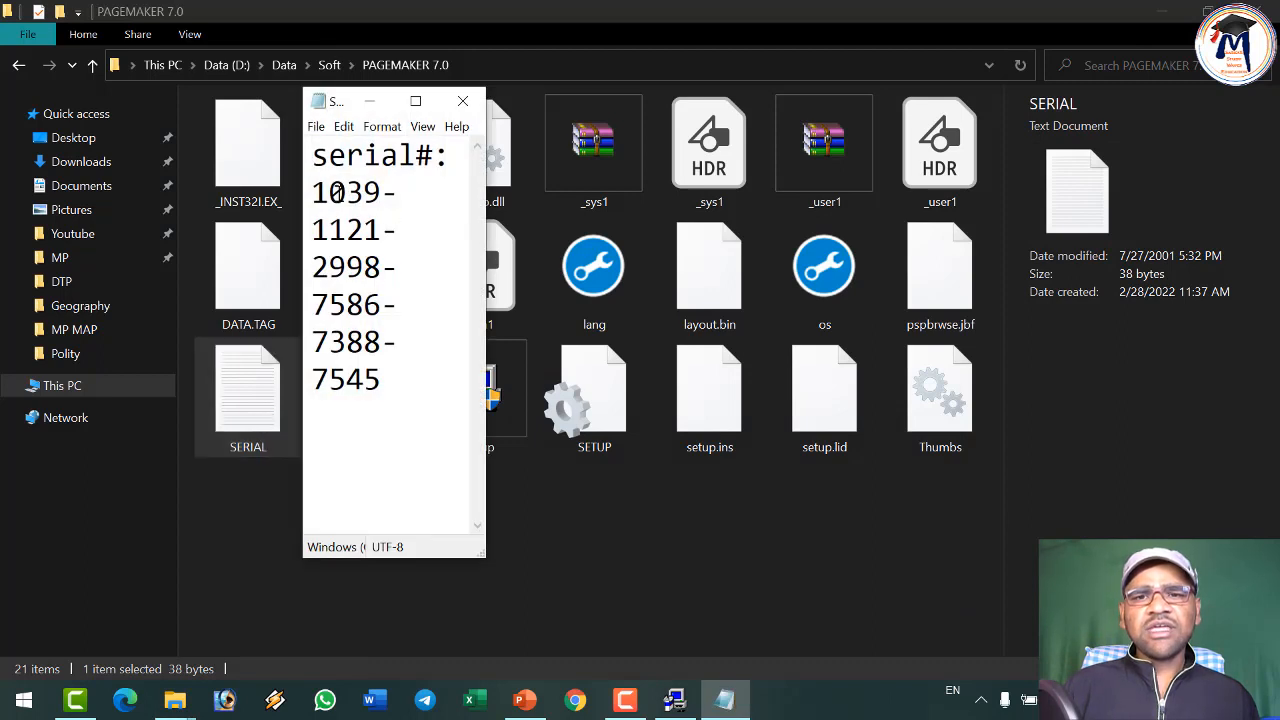
double_click(346, 191)
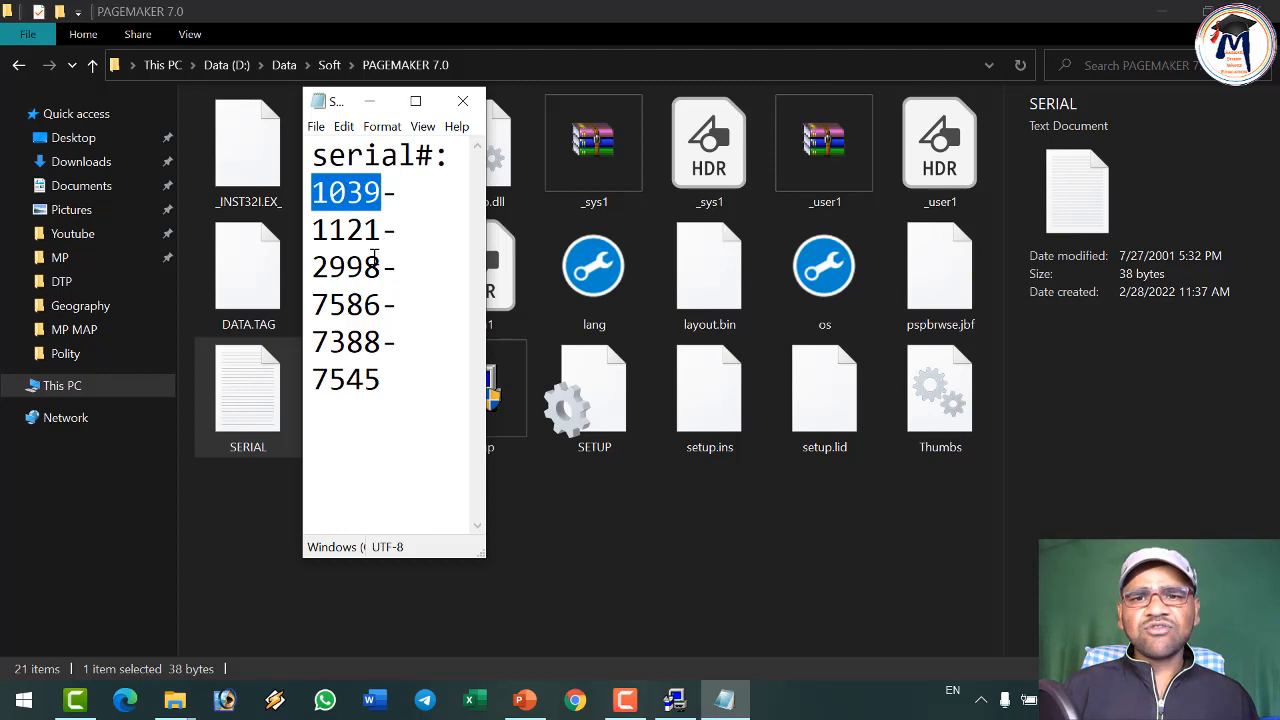
left_click(678, 700)
left_click(656, 462)
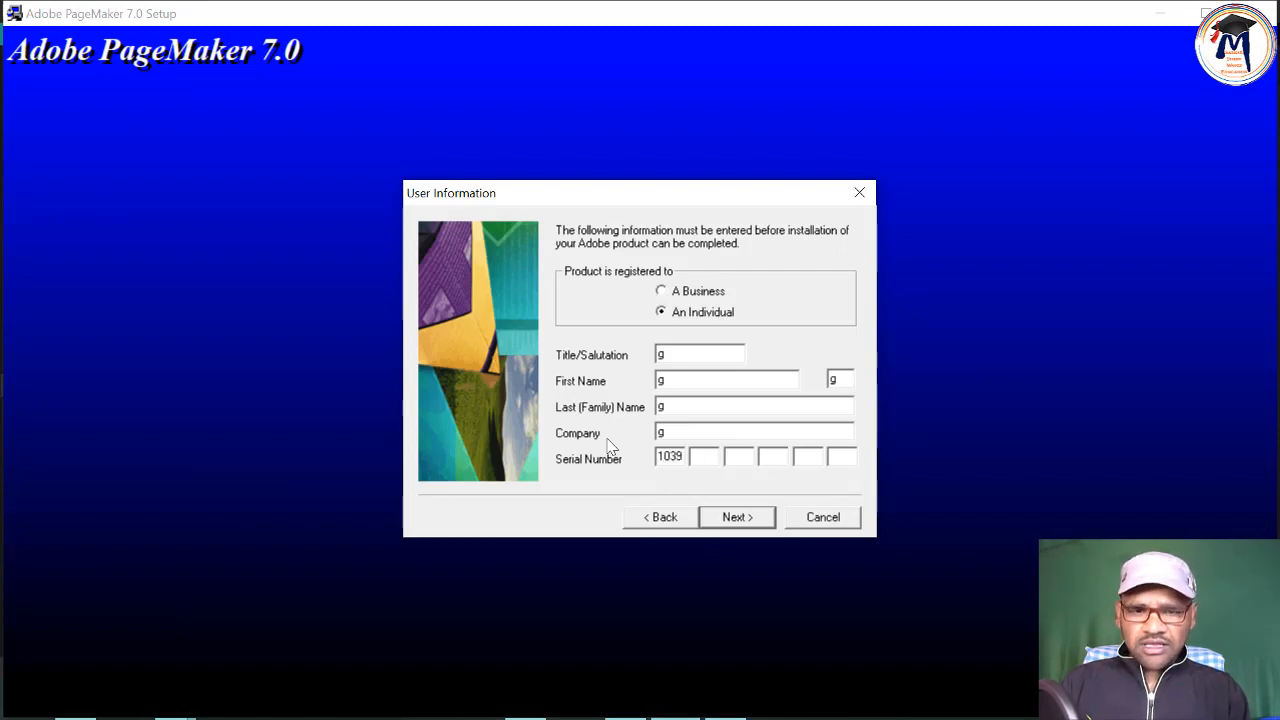
key("alt+Tab")
key("alt+Tab")
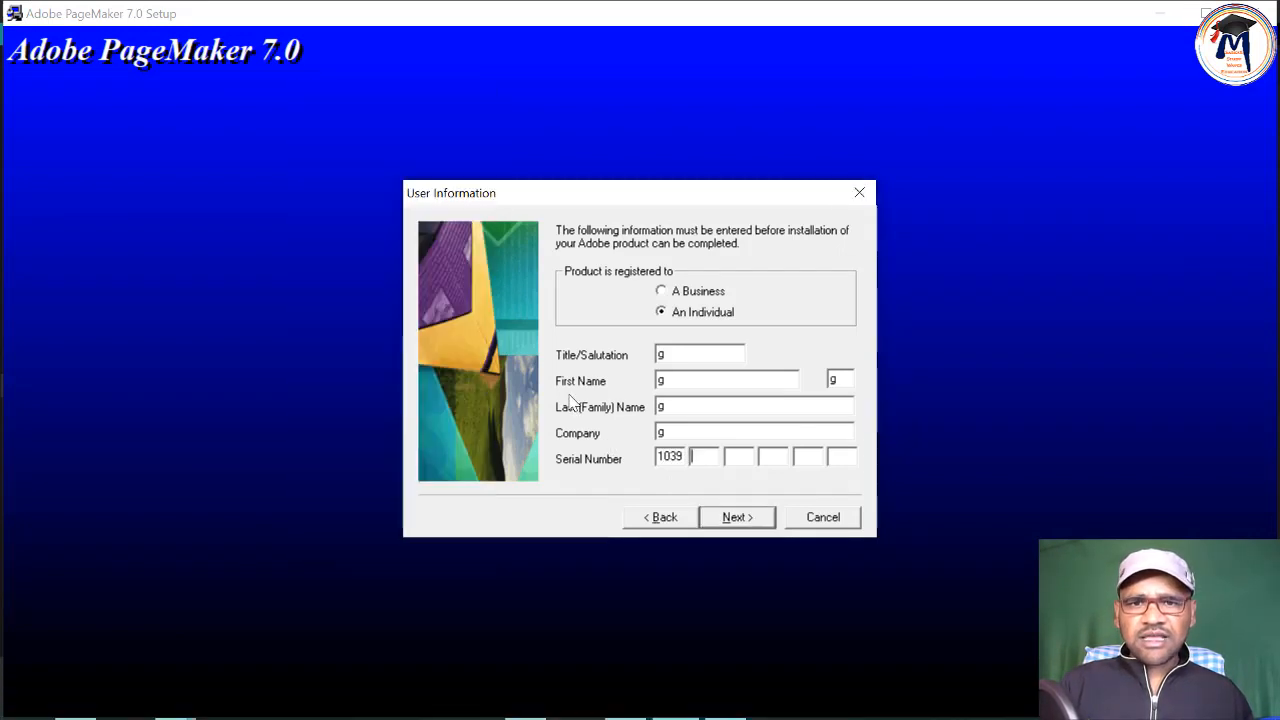
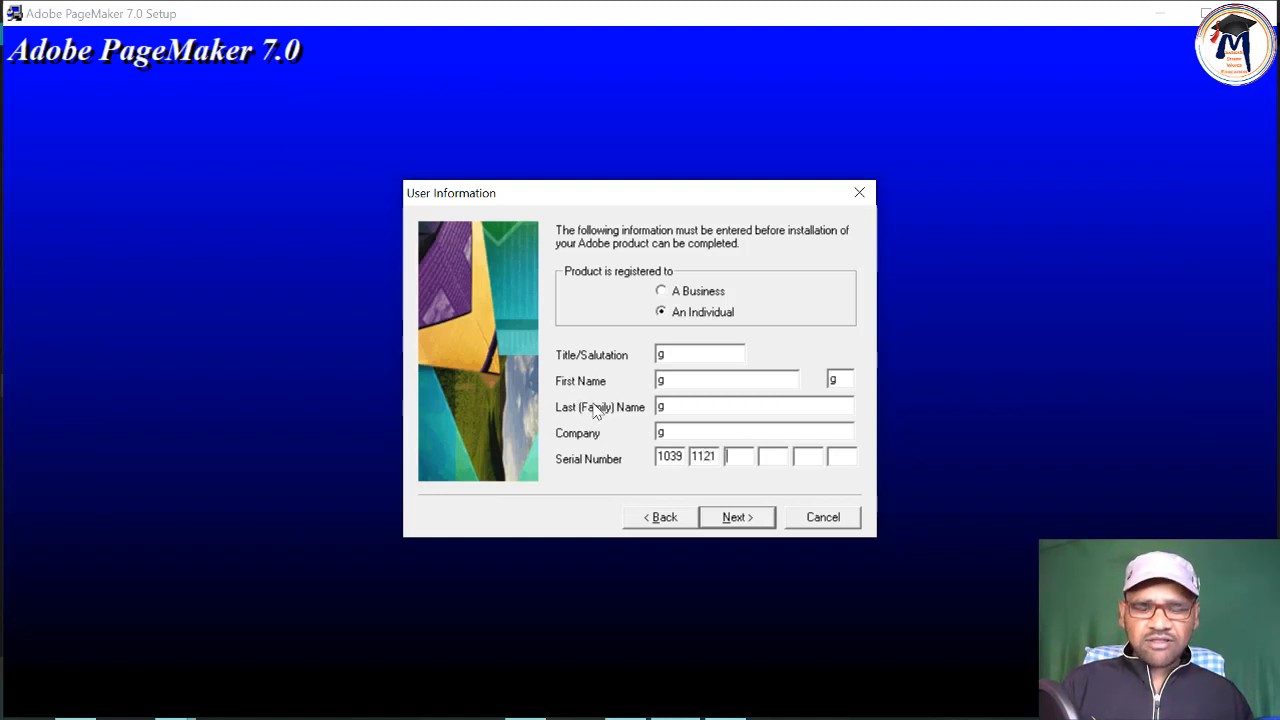
key("alt+Tab")
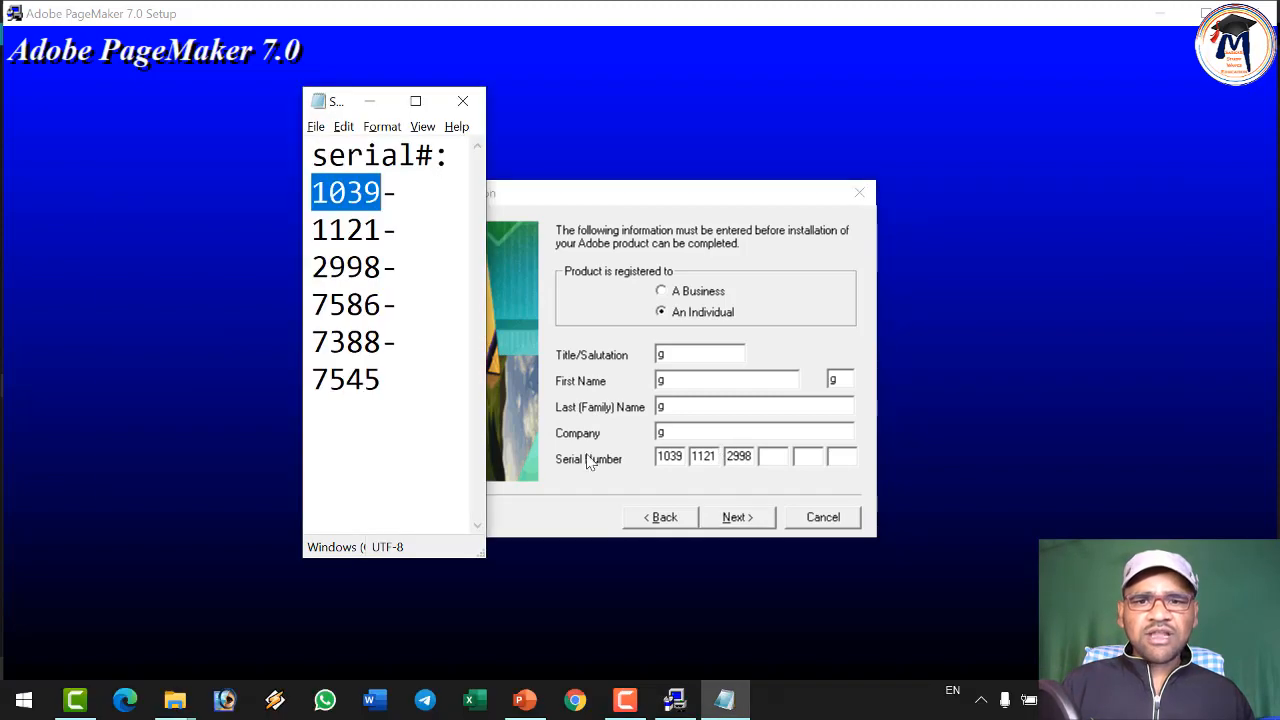
left_click(349, 304)
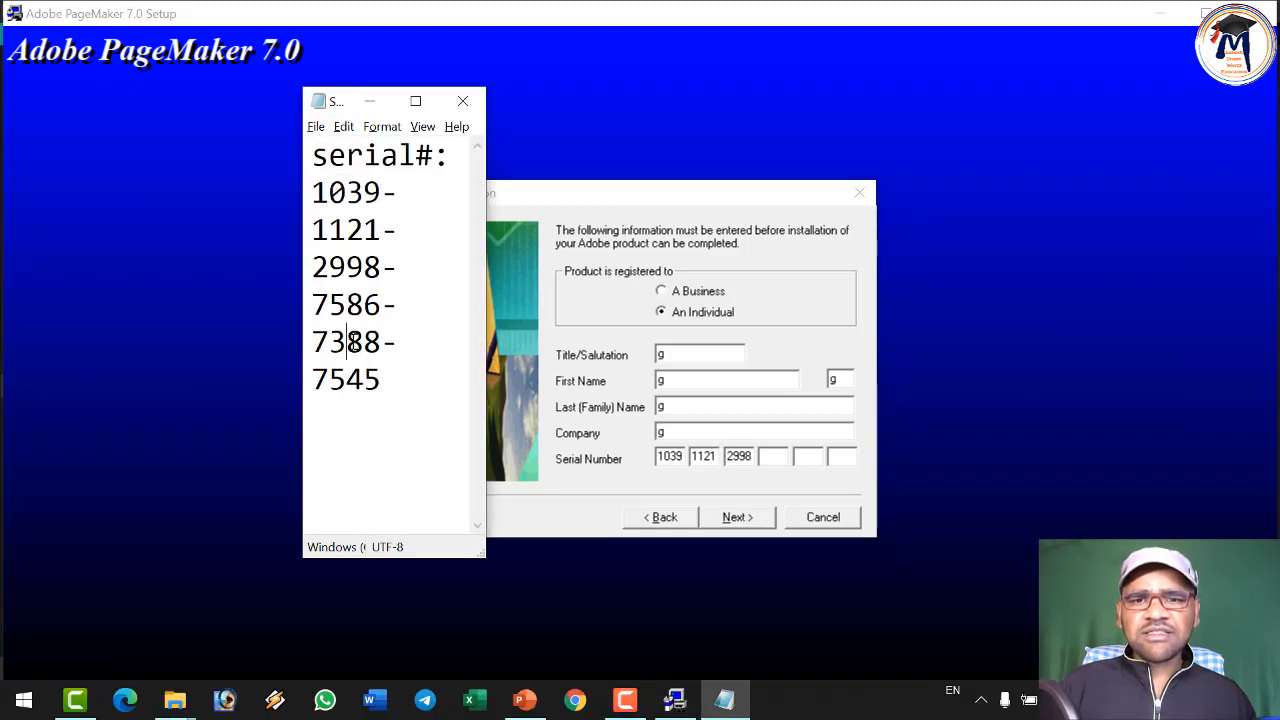
key("alt+Tab")
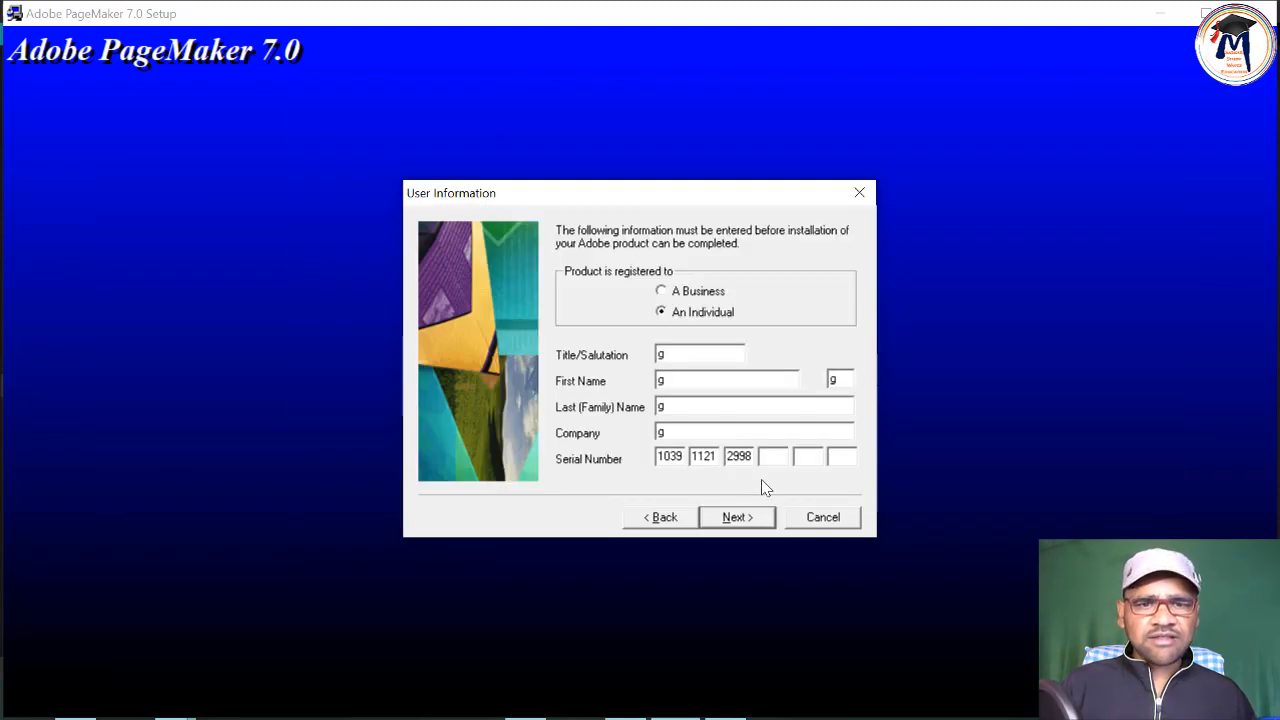
key("alt+Tab")
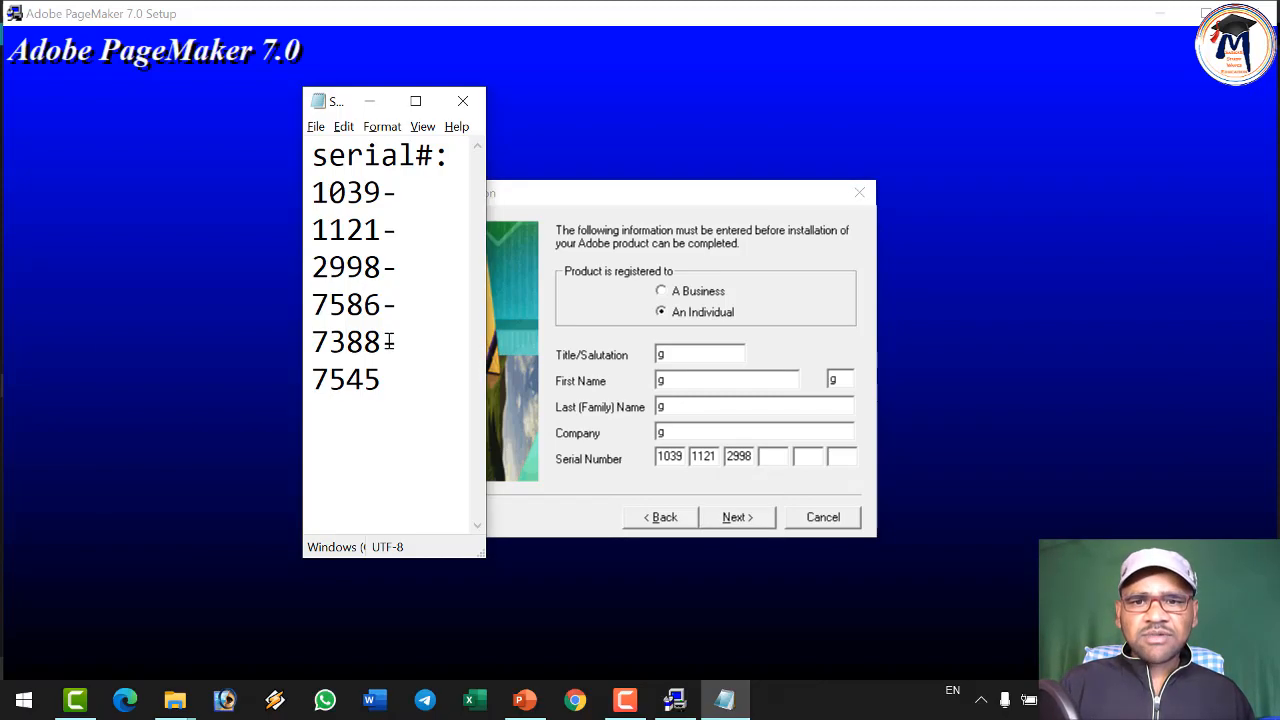
key("alt+Tab")
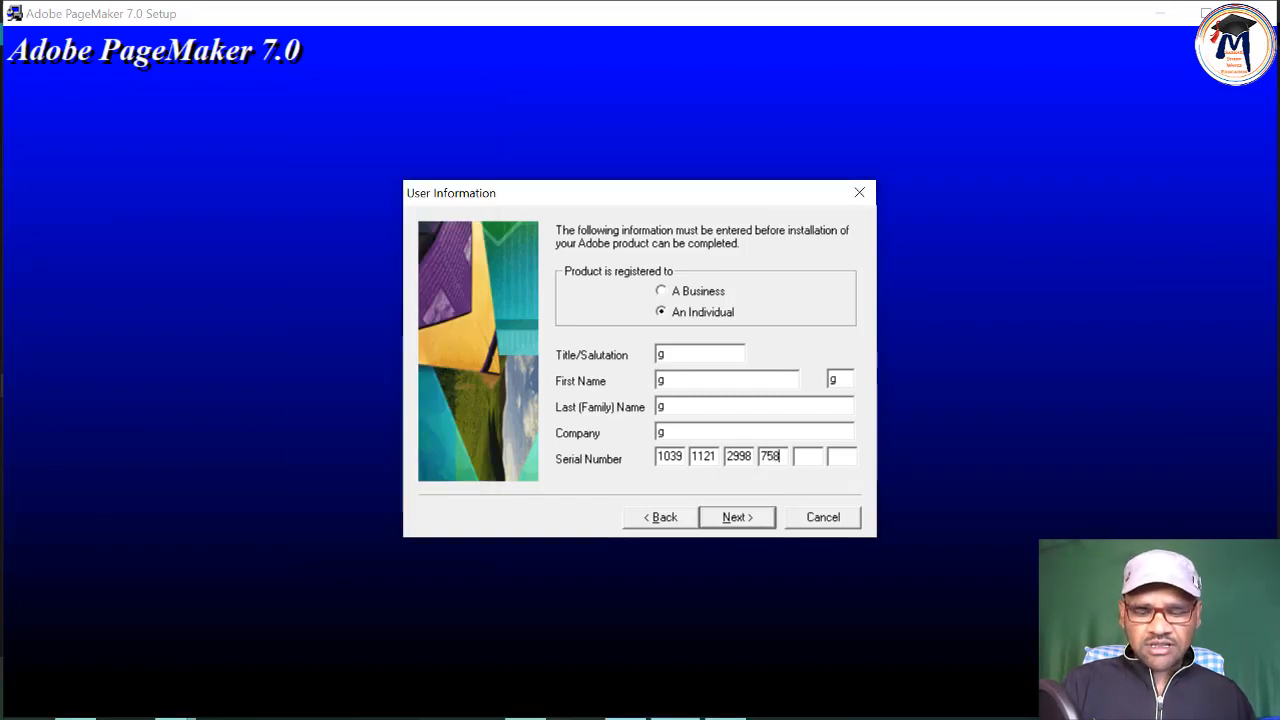
key("alt+Tab")
key("alt+Tab")
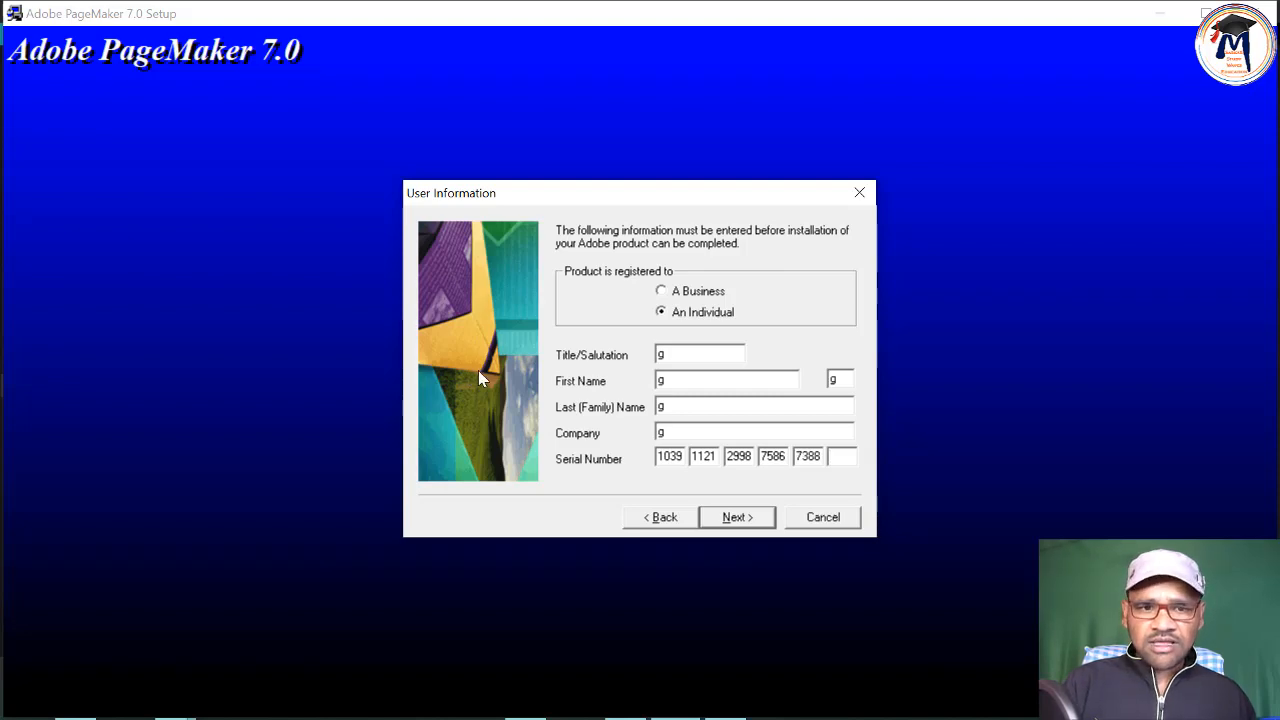
key("alt+Tab")
key("alt+Tab")
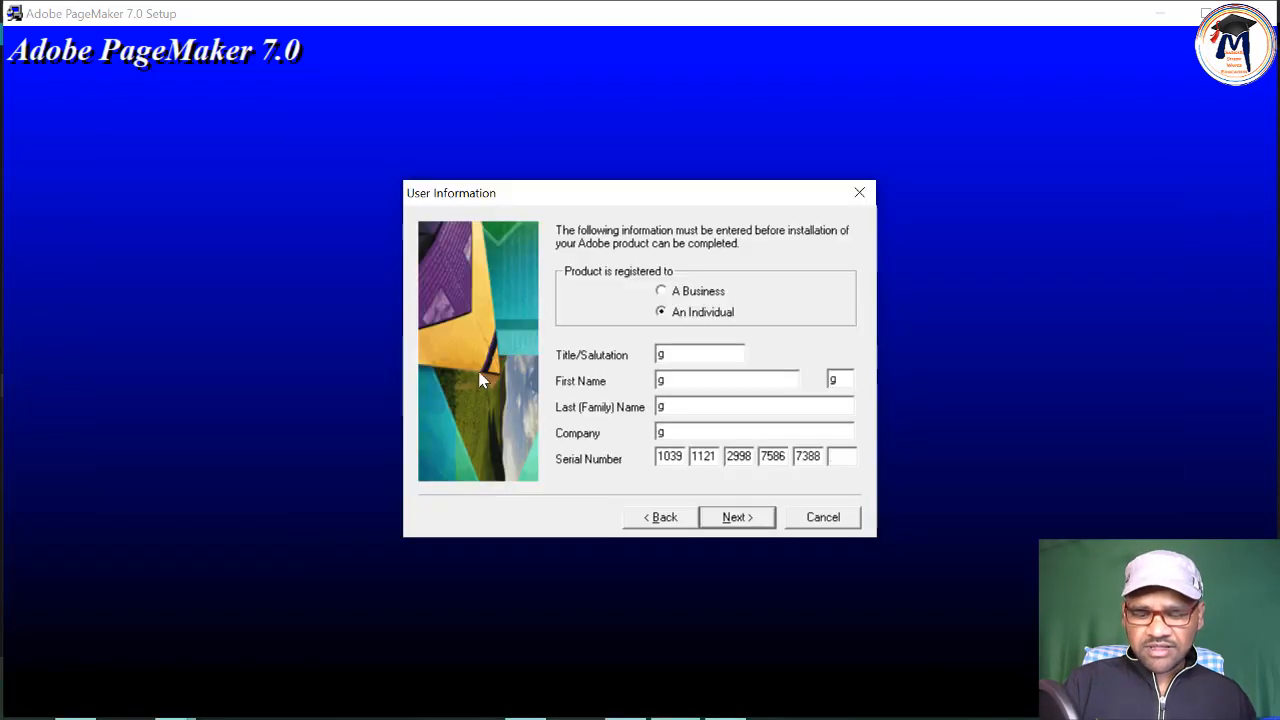
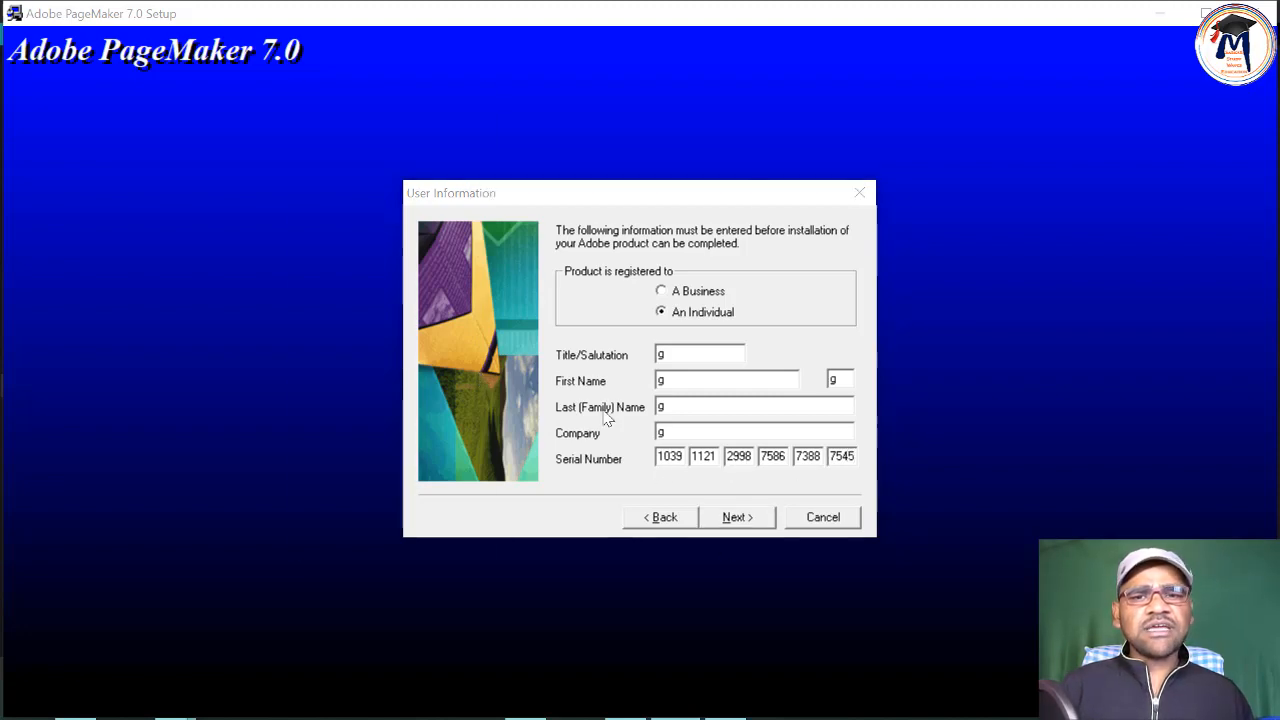
Verify each serial line against the note and submit the user information form
key("alt+Tab")
left_click(355, 232)
left_click(355, 268)
left_click(353, 304)
left_click(353, 341)
left_click(353, 381)
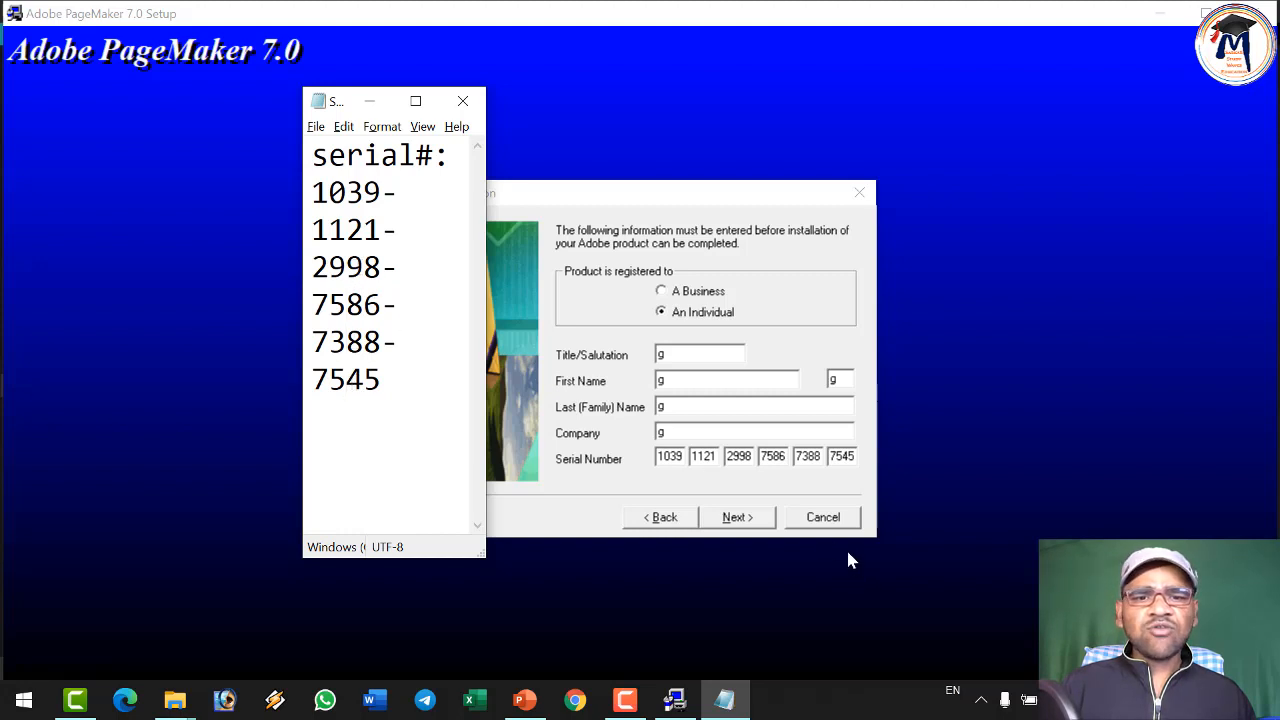
left_click(801, 458)
left_click(740, 519)
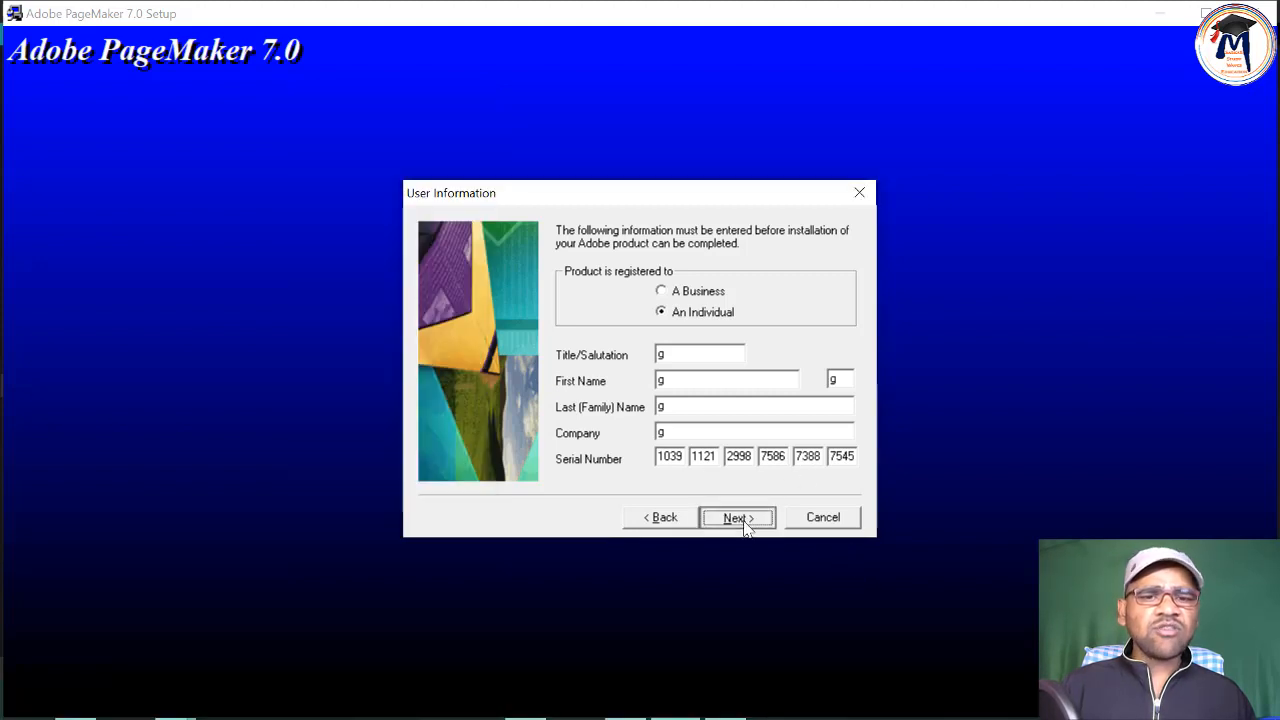
Confirm the registration details and start installing with the current settings
left_click(591, 449)
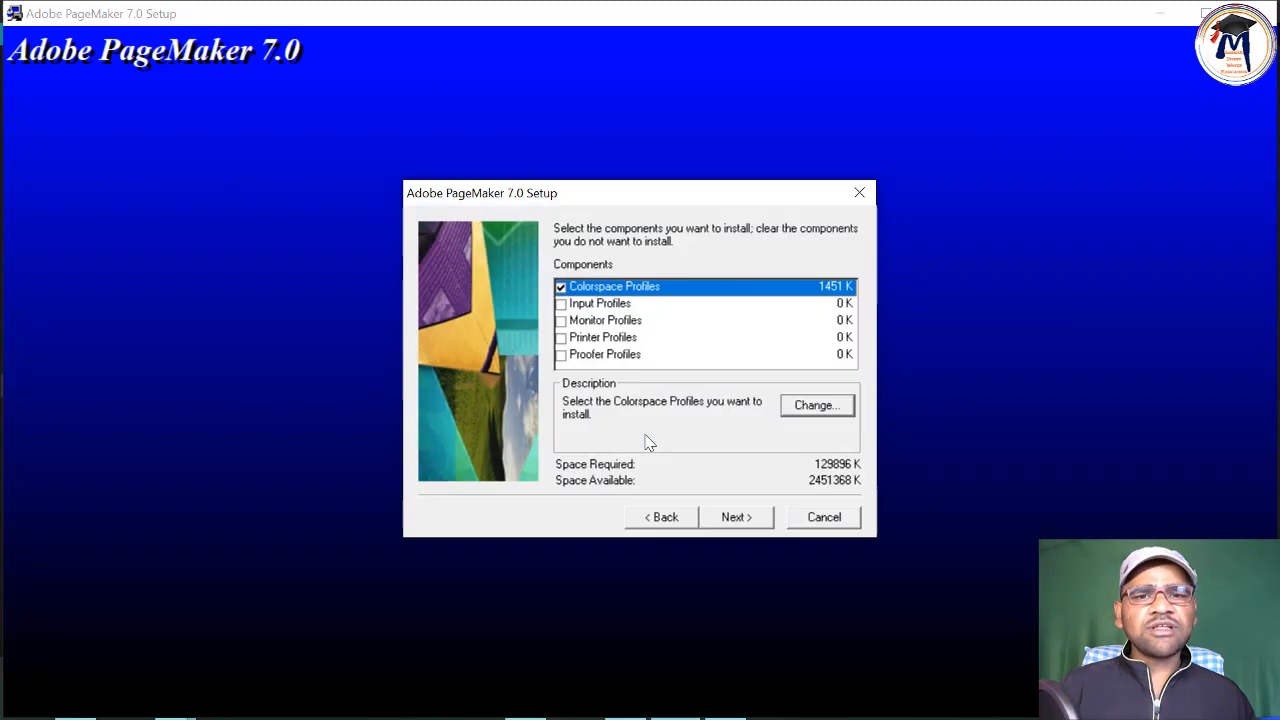
left_click(730, 518)
left_click(730, 513)
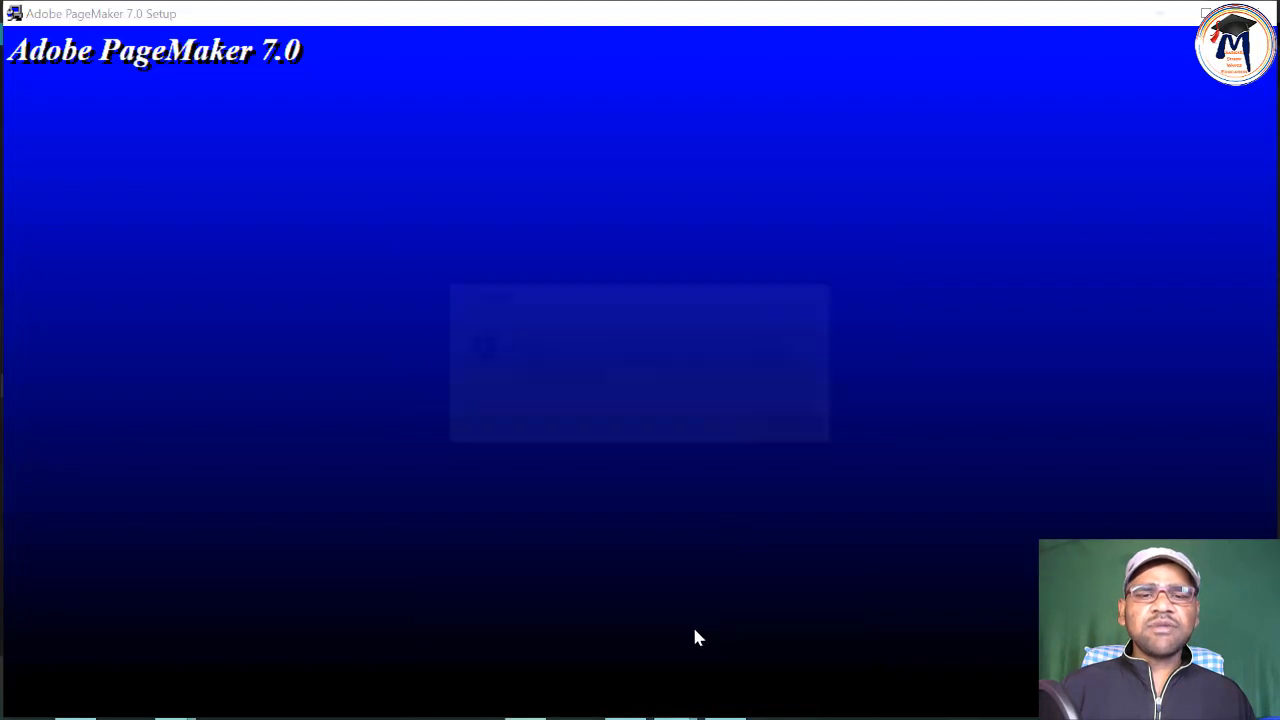
Finish setup with 'Display PageMaker 7.0 Readme file' unchecked and dismiss the thank-you message
left_click(790, 425)
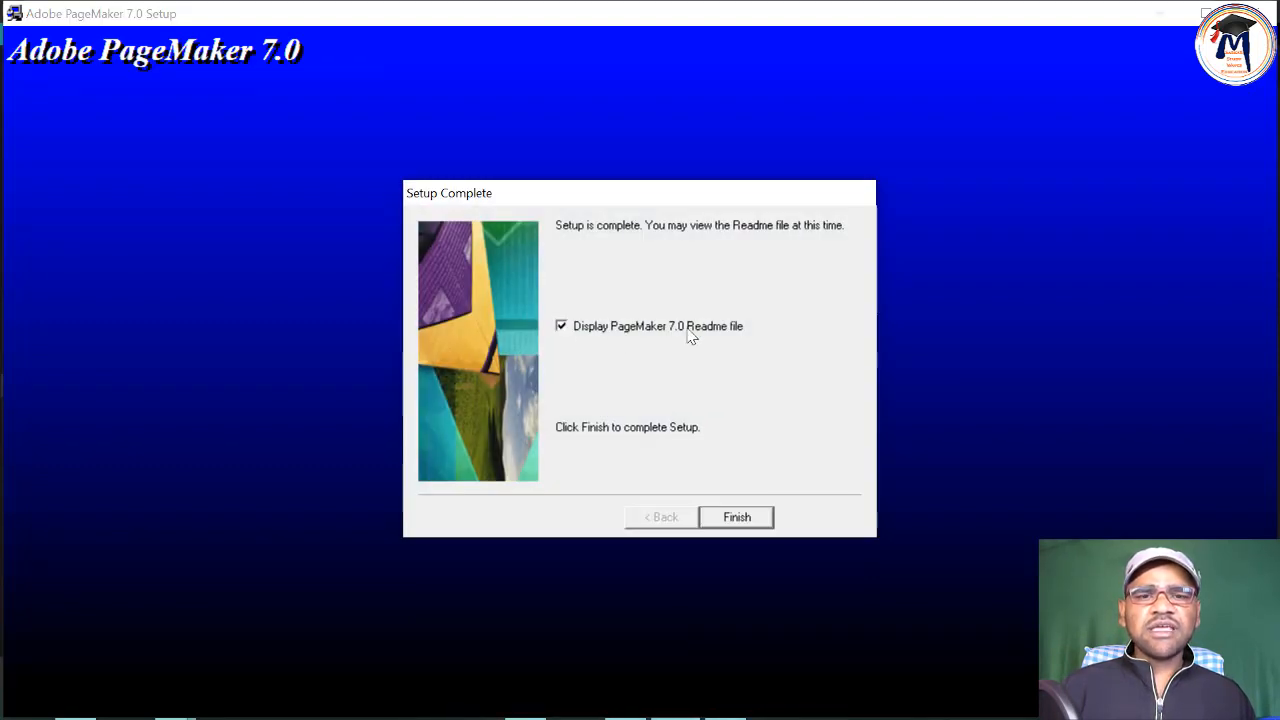
left_click(563, 329)
left_click(733, 518)
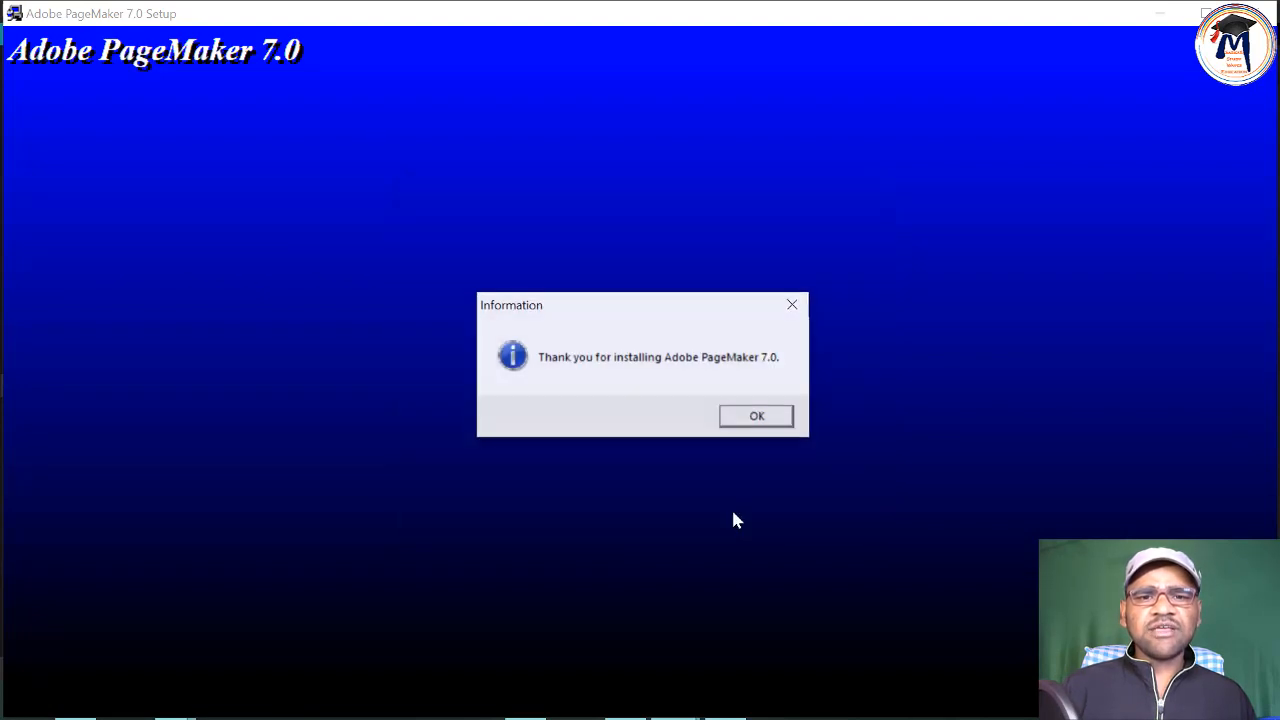
left_click(746, 421)
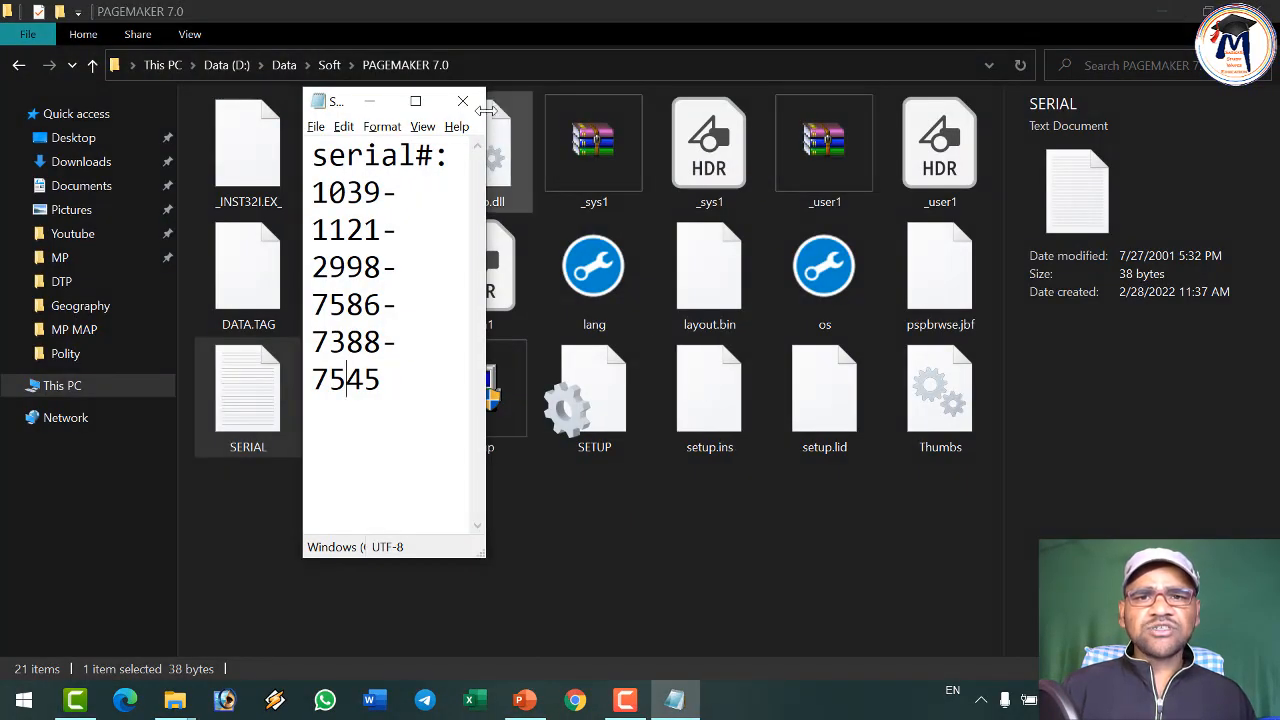
Close the SERIAL note and installer folder, then launch Adobe PageMaker 7.0 via Start search 'page'
left_click(475, 113)
left_click(1264, 8)
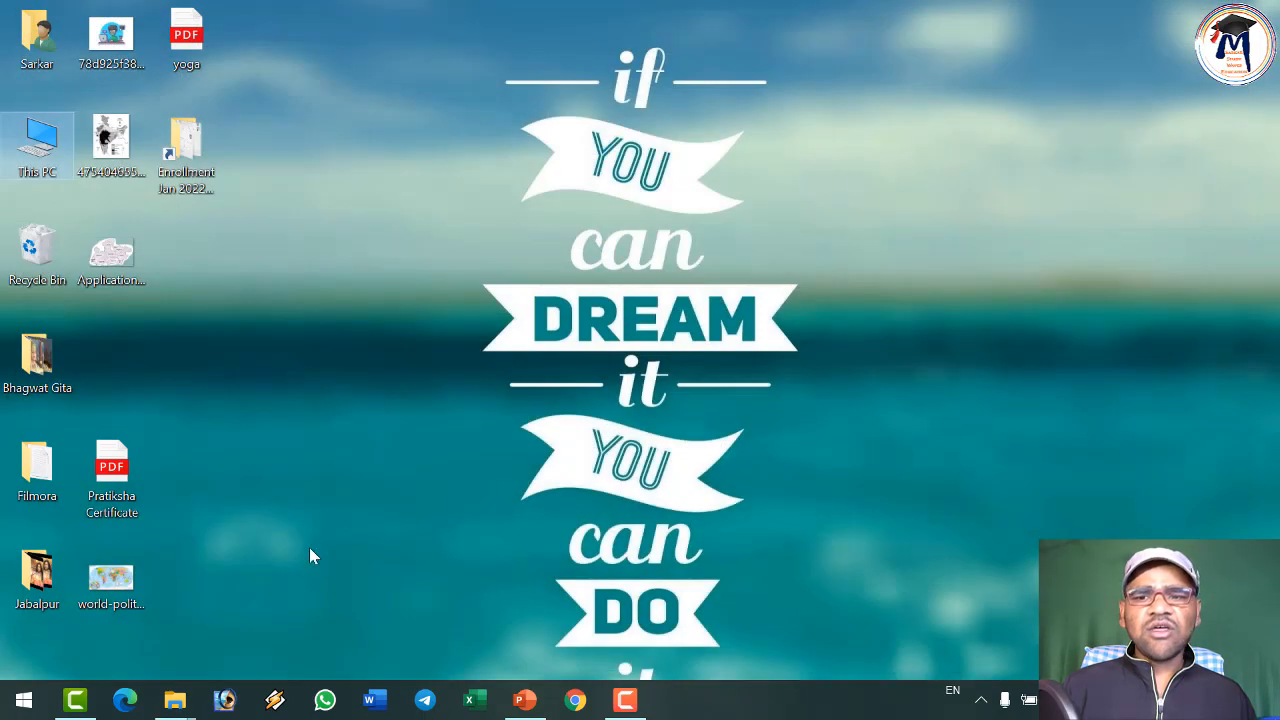
left_click(20, 702)
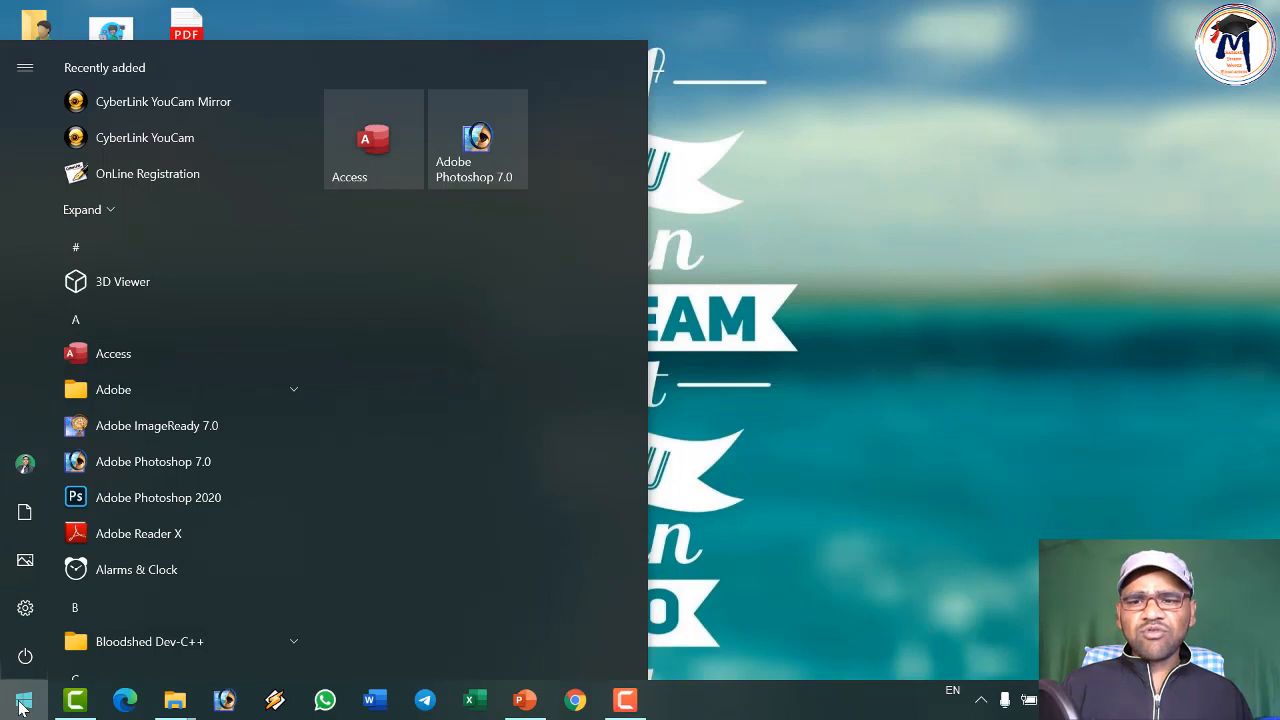
type("page")
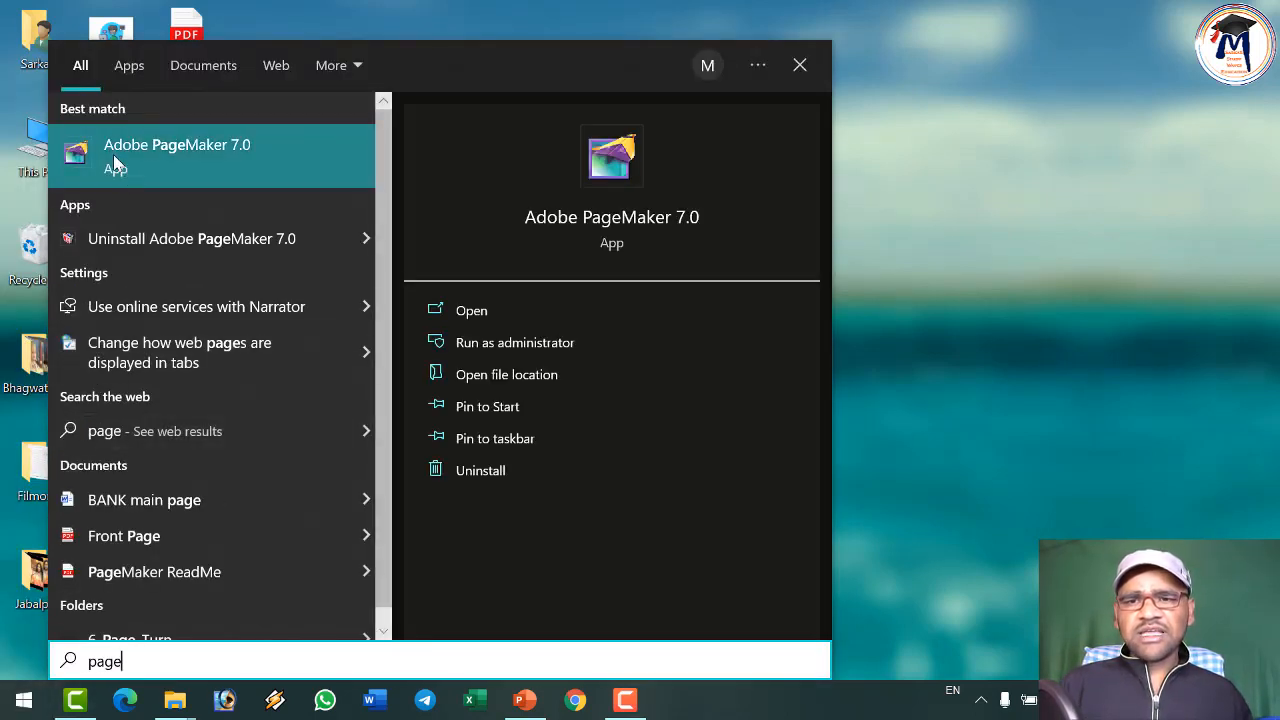
left_click(212, 145)
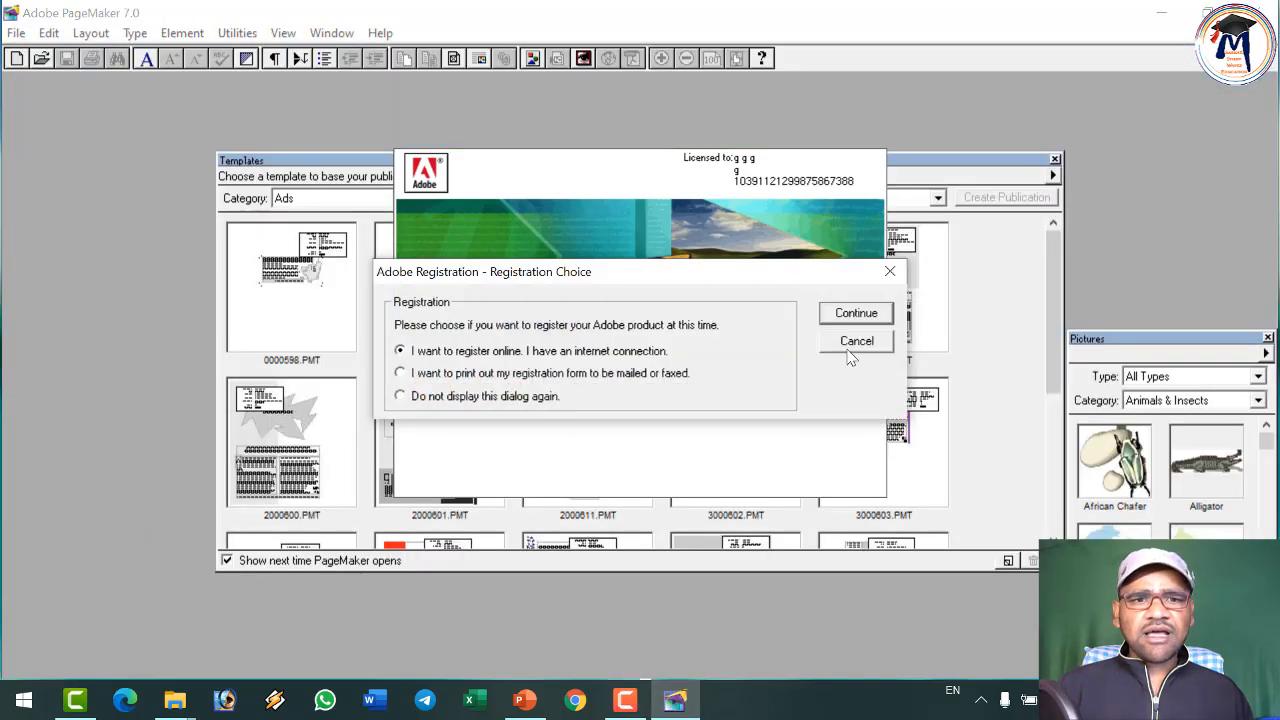
Set the registration prompt to never show again, continue, and close the Templates and Pictures palettes
left_click(476, 396)
left_click(852, 313)
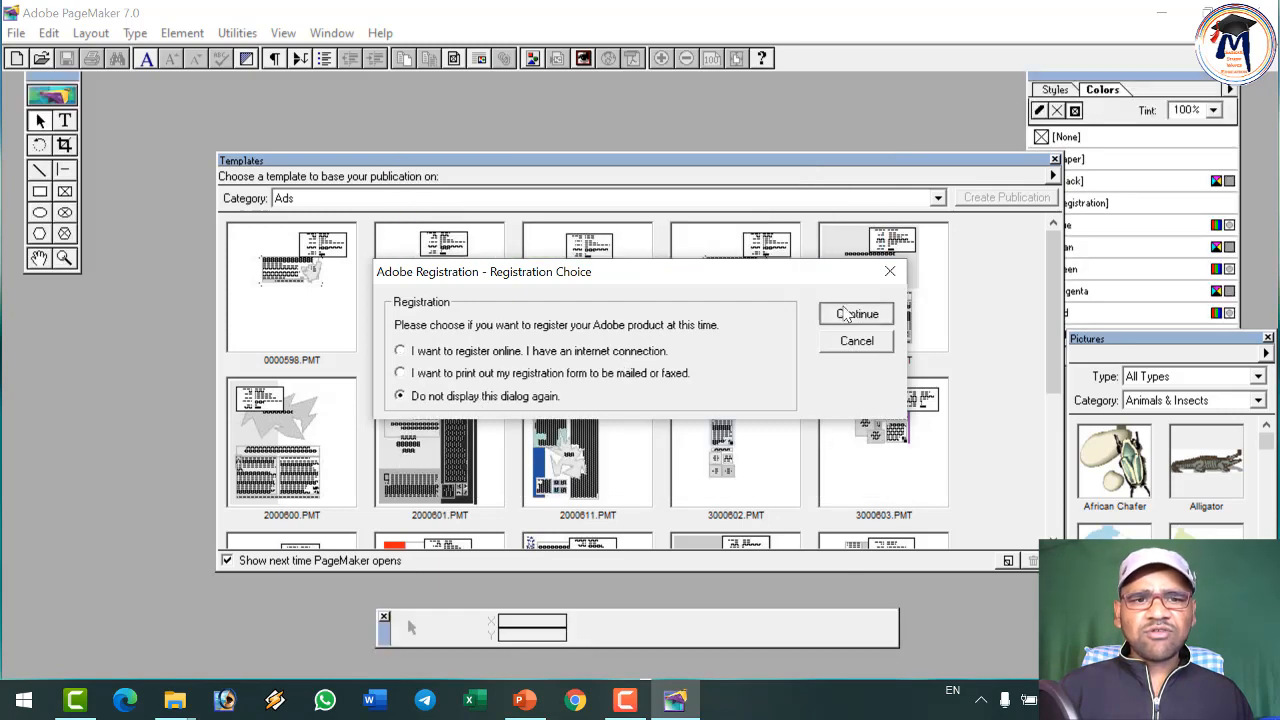
left_click(1054, 160)
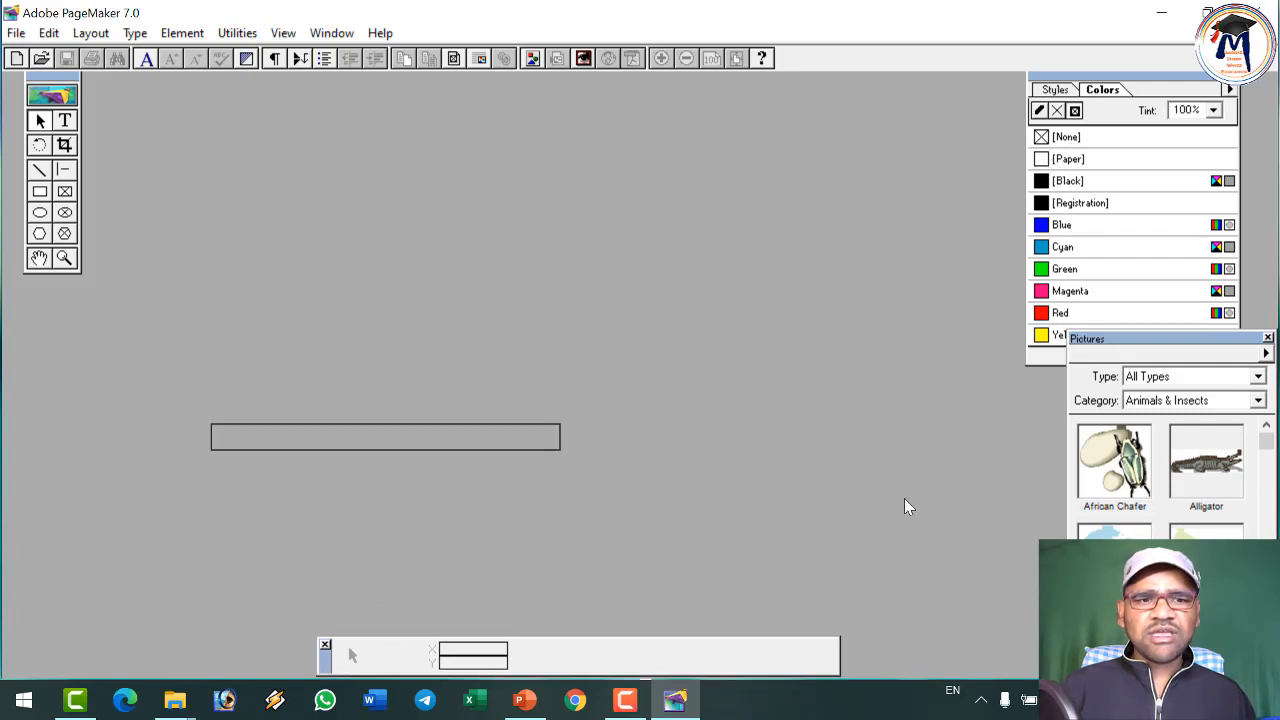
left_click(1267, 339)
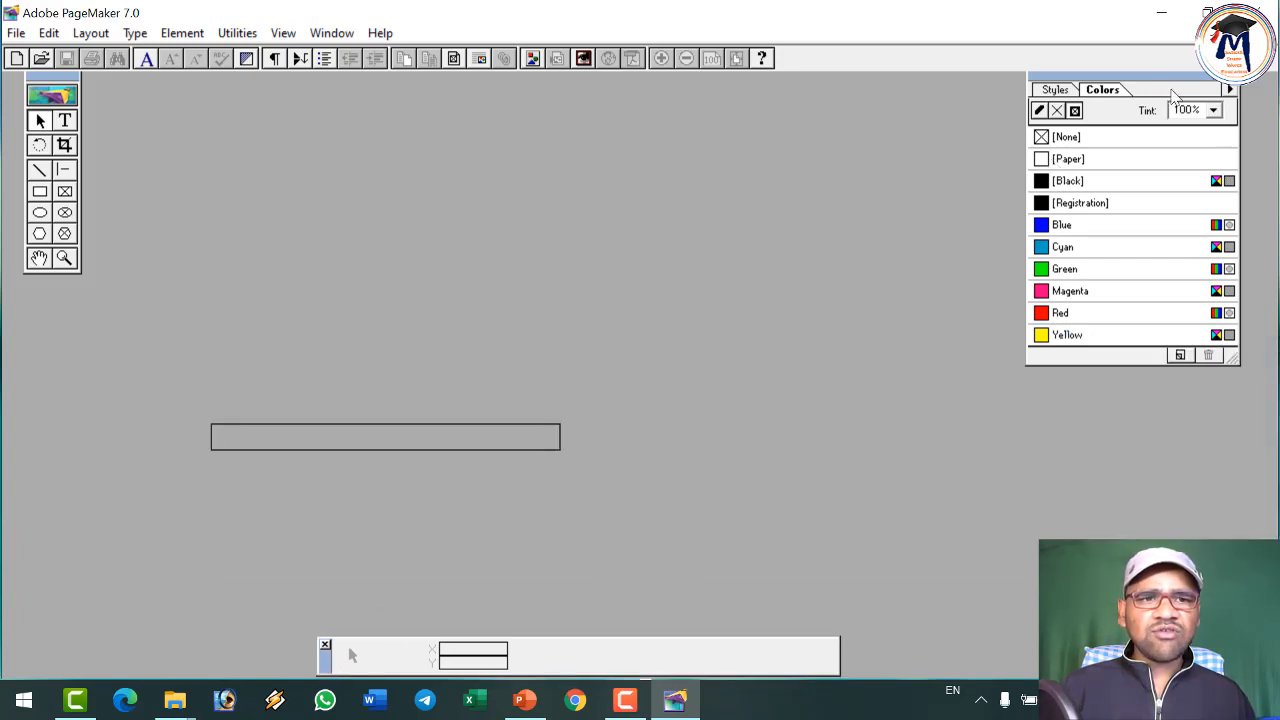
Move the Colors palette down-right and the toolbox to the left edge, leaving the Colors tab showing
left_click_drag(1155, 77, 1199, 114)
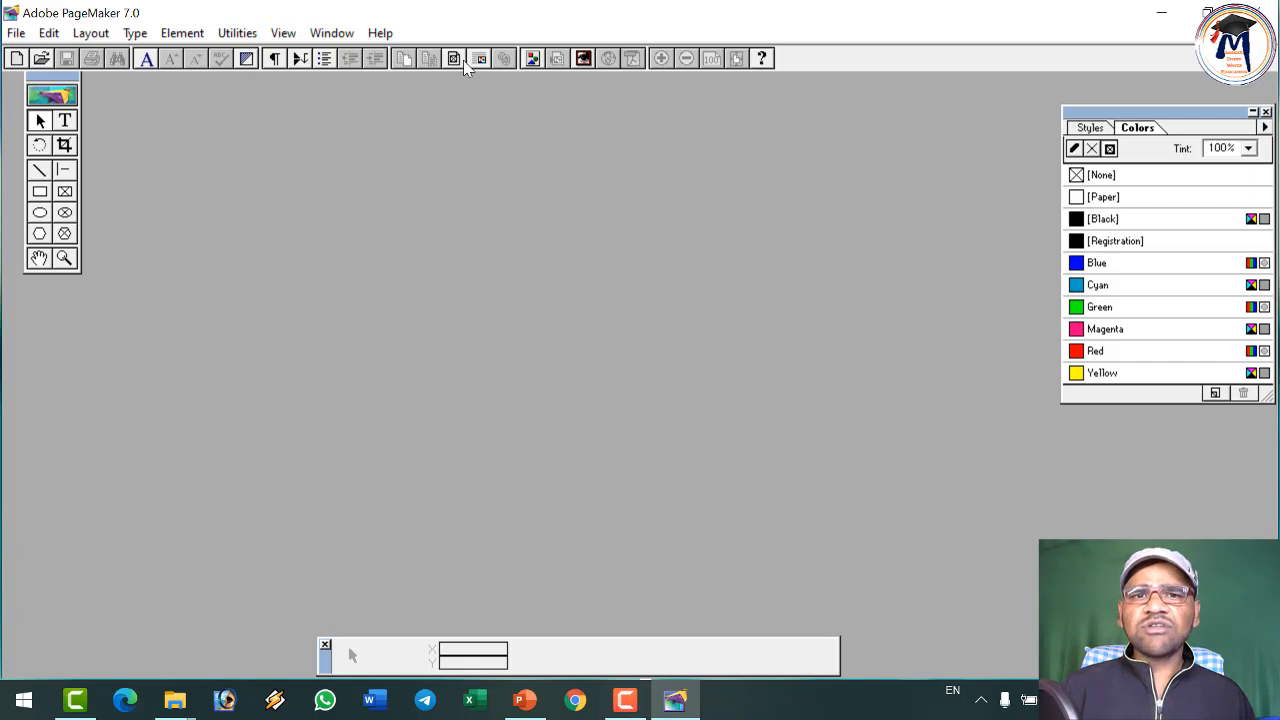
left_click_drag(52, 78, 32, 100)
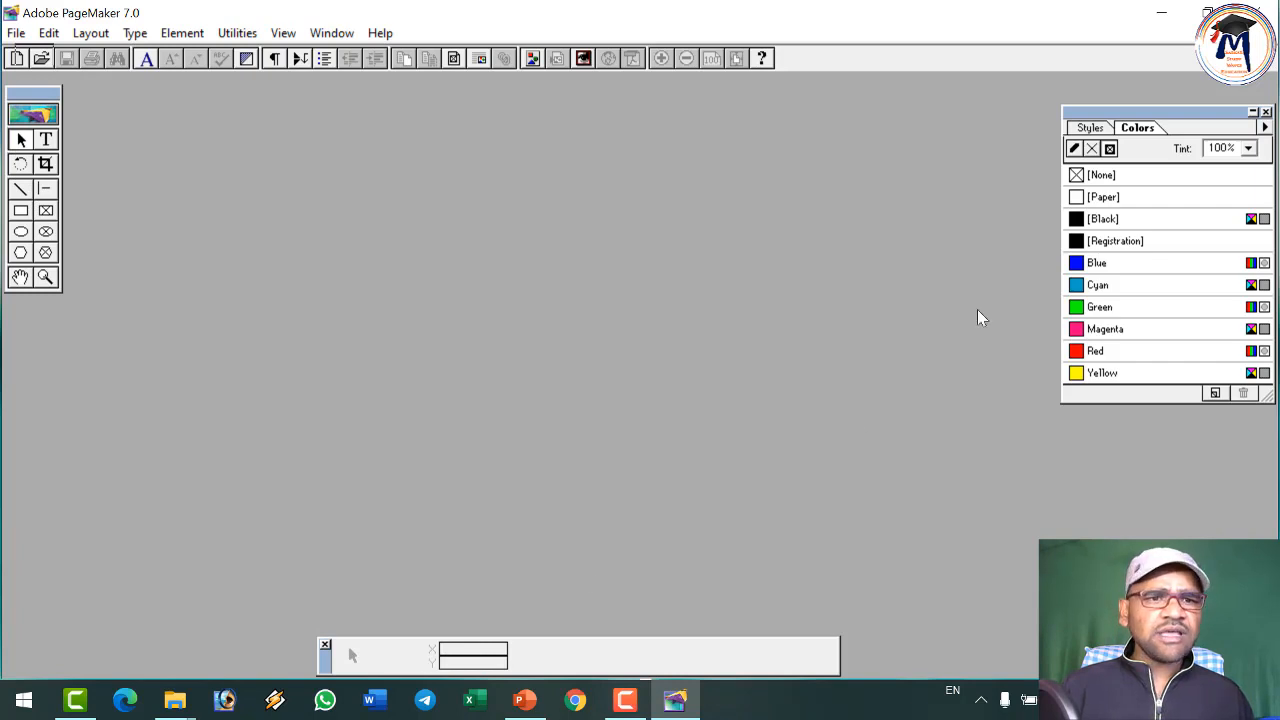
left_click(1090, 130)
left_click(1135, 128)
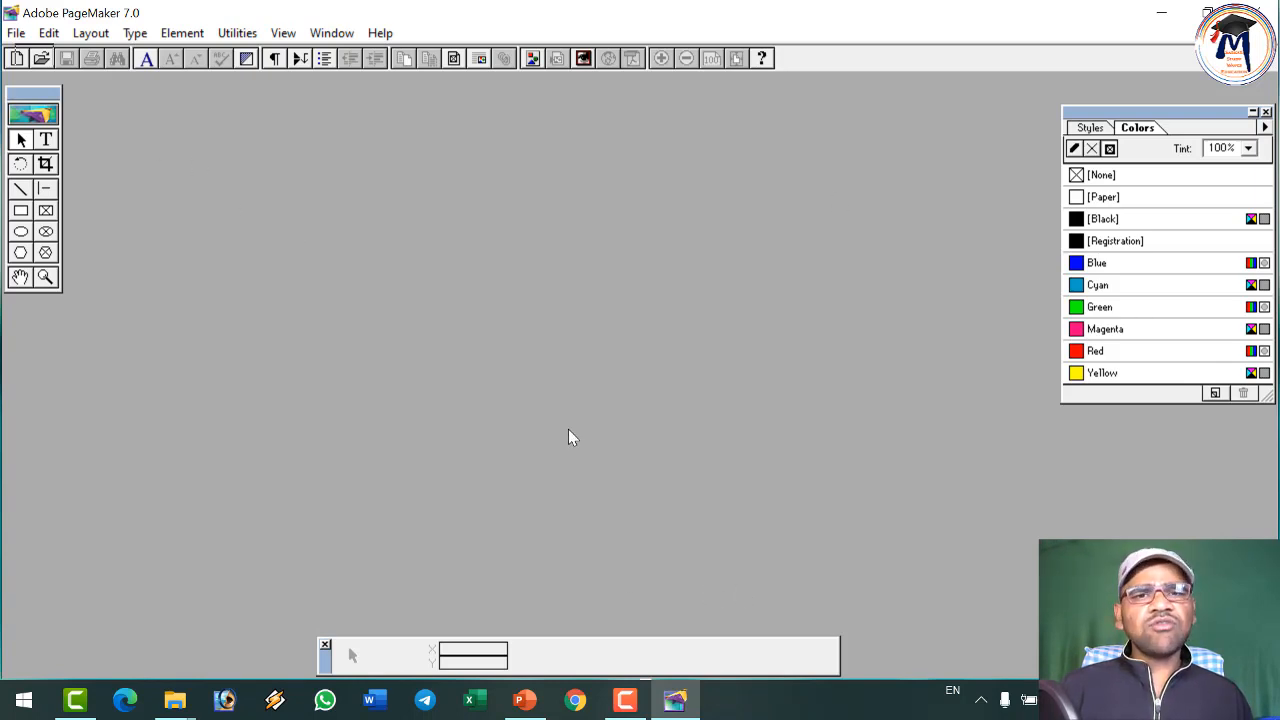
left_click(15, 40)
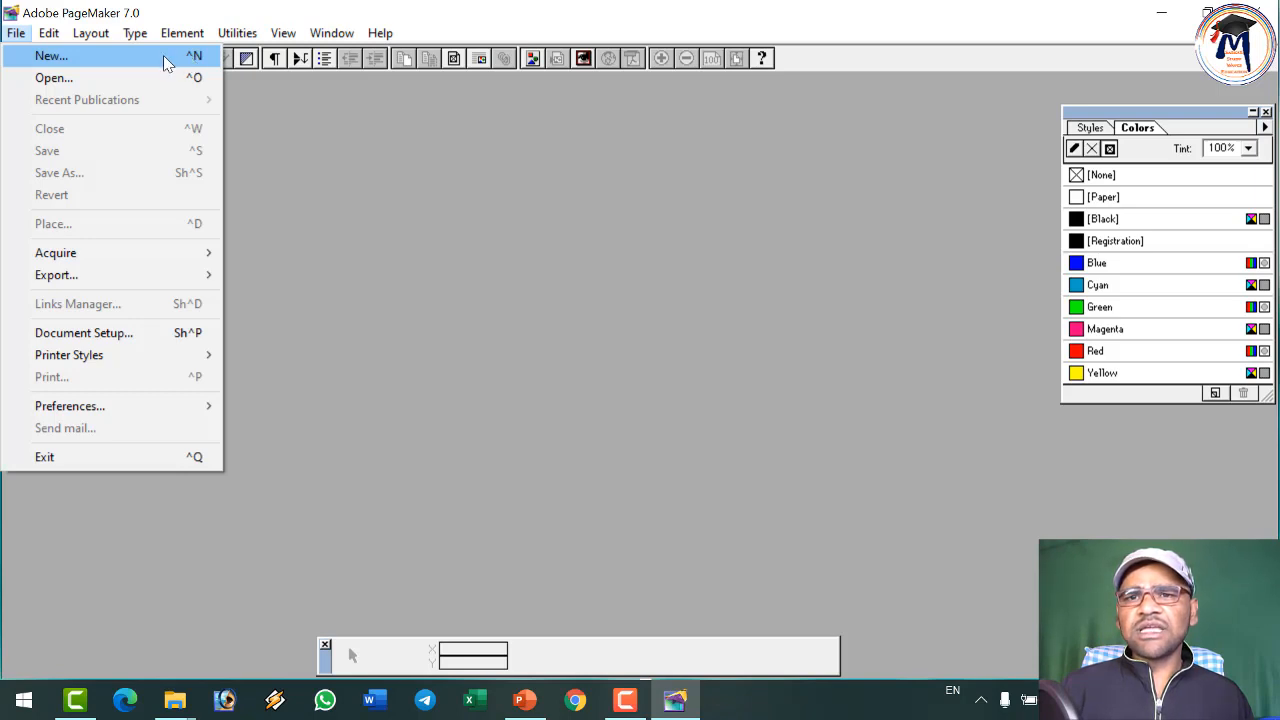
Try File > New and Document Setup, cancelling each, then start a new publication
left_click(163, 55)
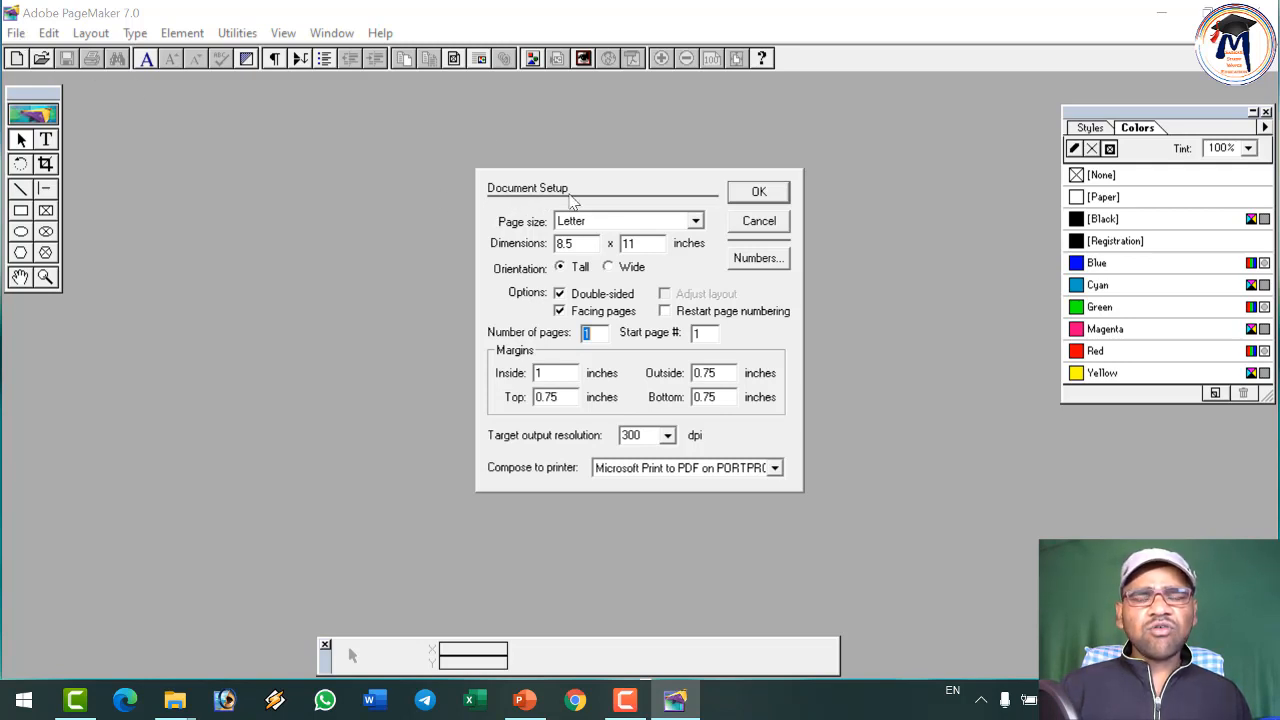
left_click(757, 221)
left_click(16, 32)
left_click(60, 331)
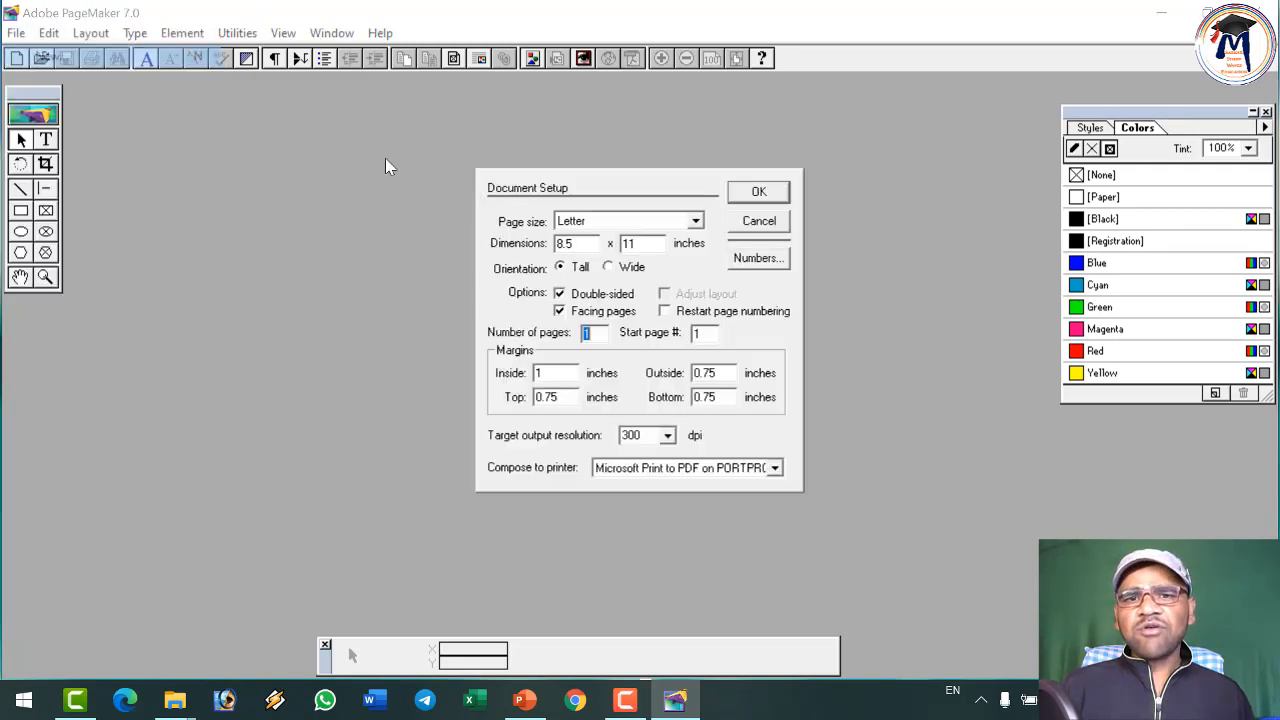
left_click(759, 223)
left_click(16, 33)
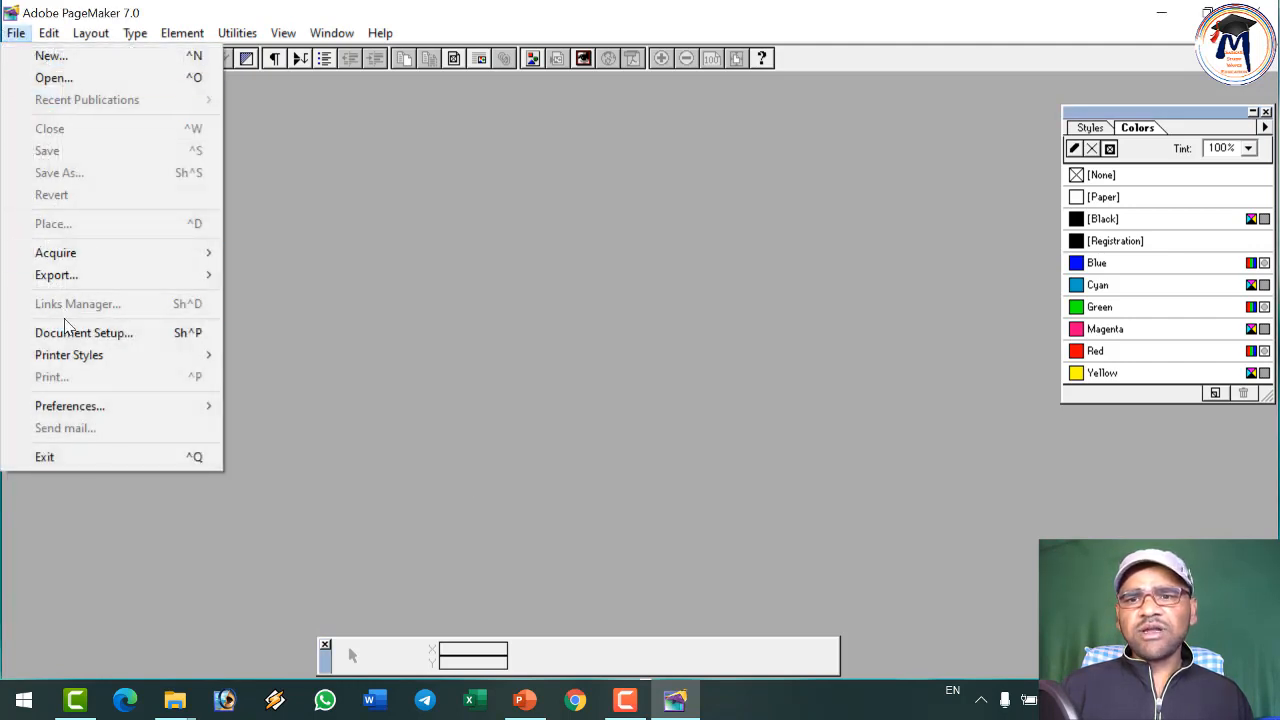
left_click(64, 331)
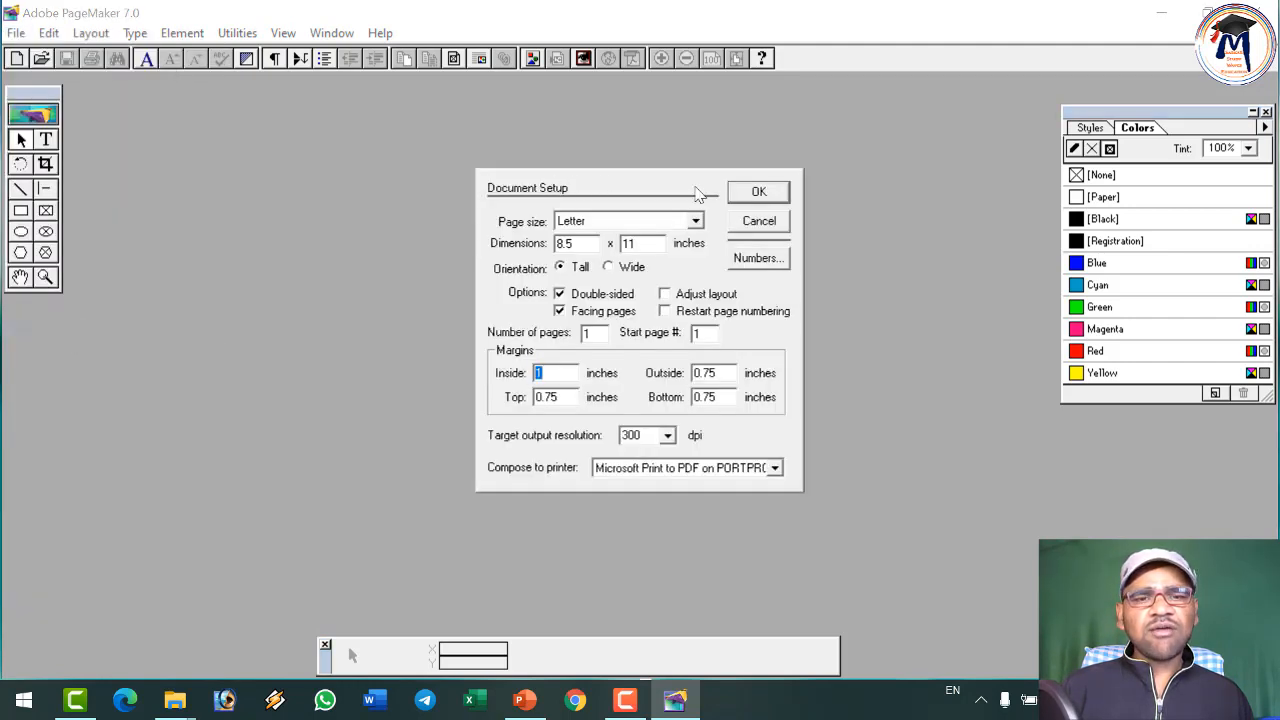
left_click(759, 221)
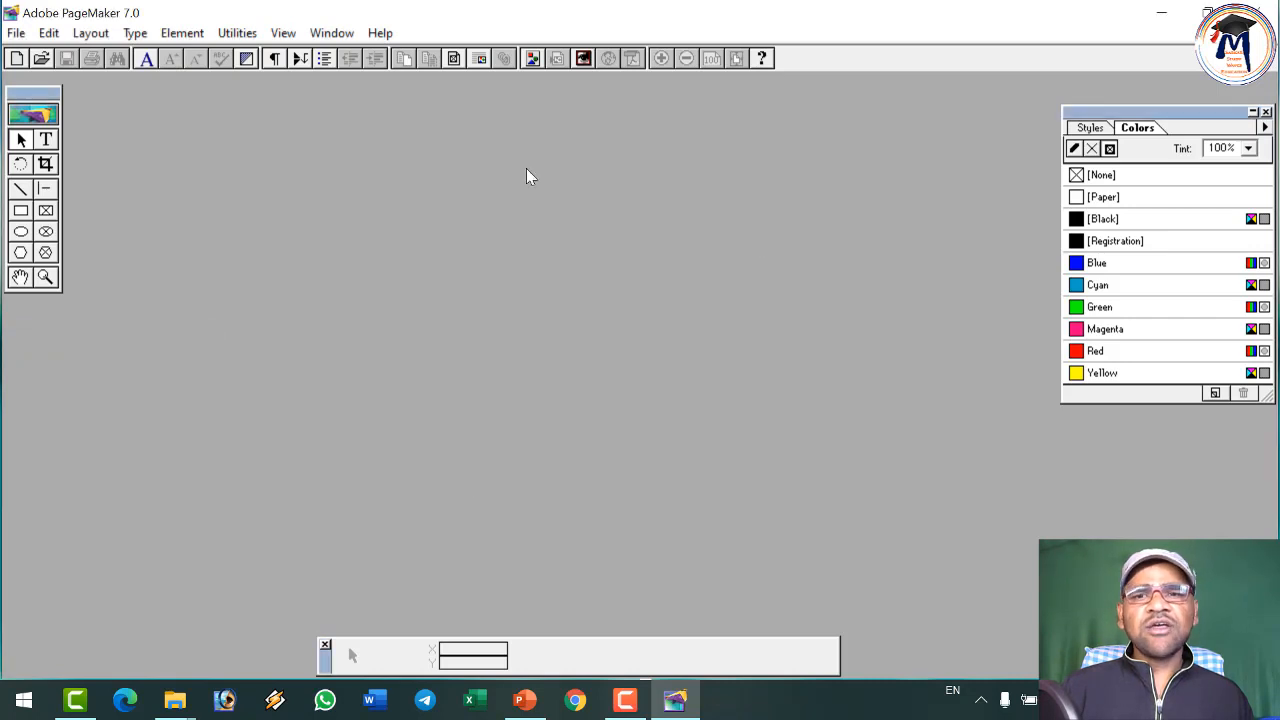
left_click(16, 33)
left_click(46, 55)
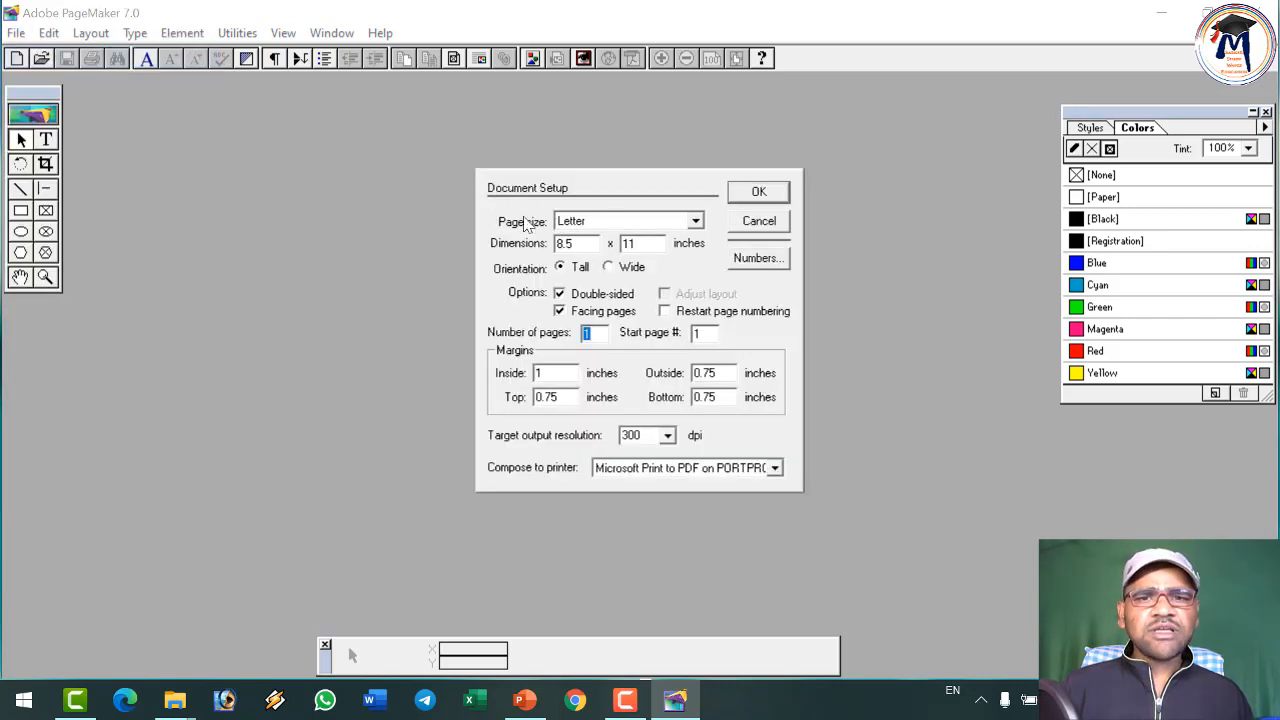
Set the page size to A4 (8.268 x 11.693 inches) with Tall orientation
left_click(615, 228)
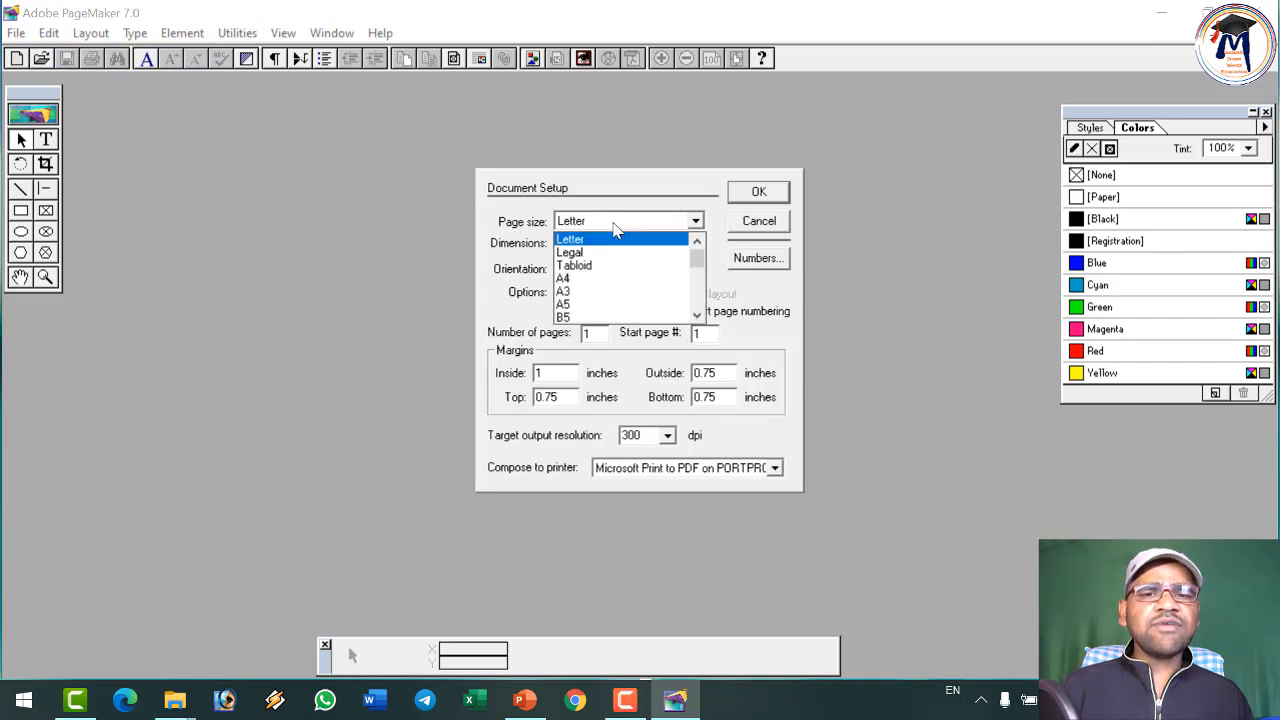
left_click(564, 281)
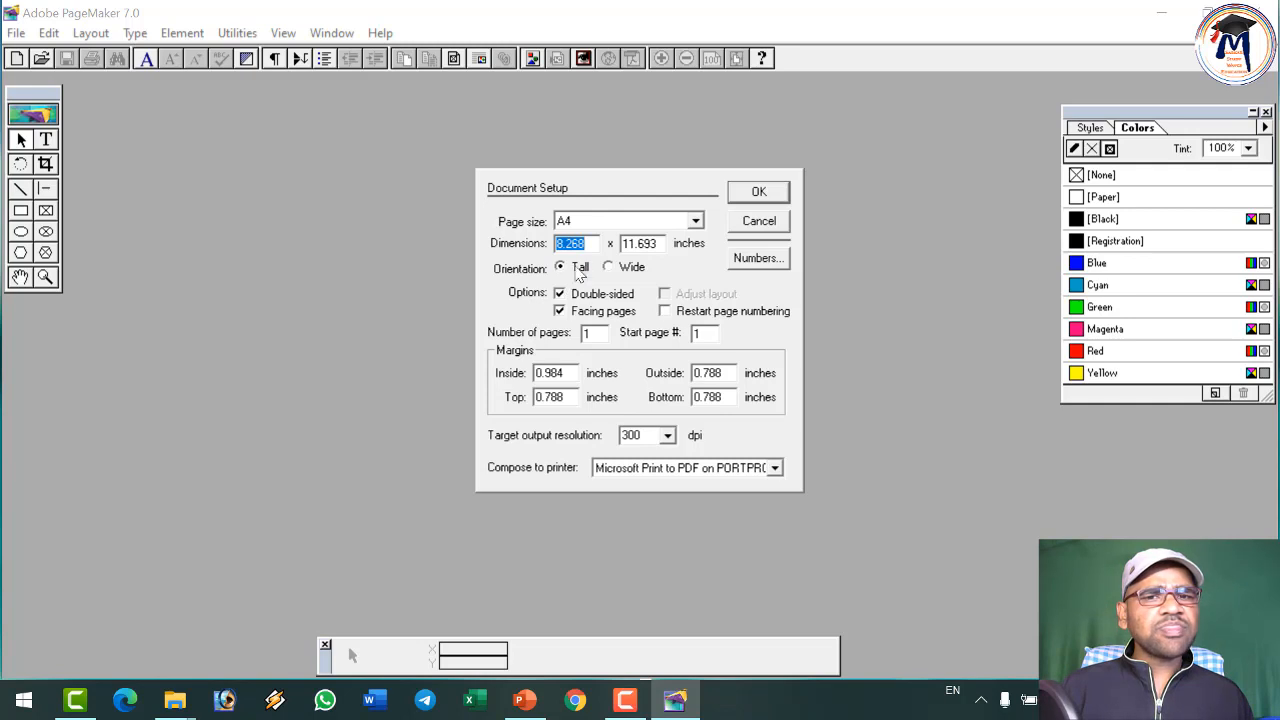
left_click(578, 244)
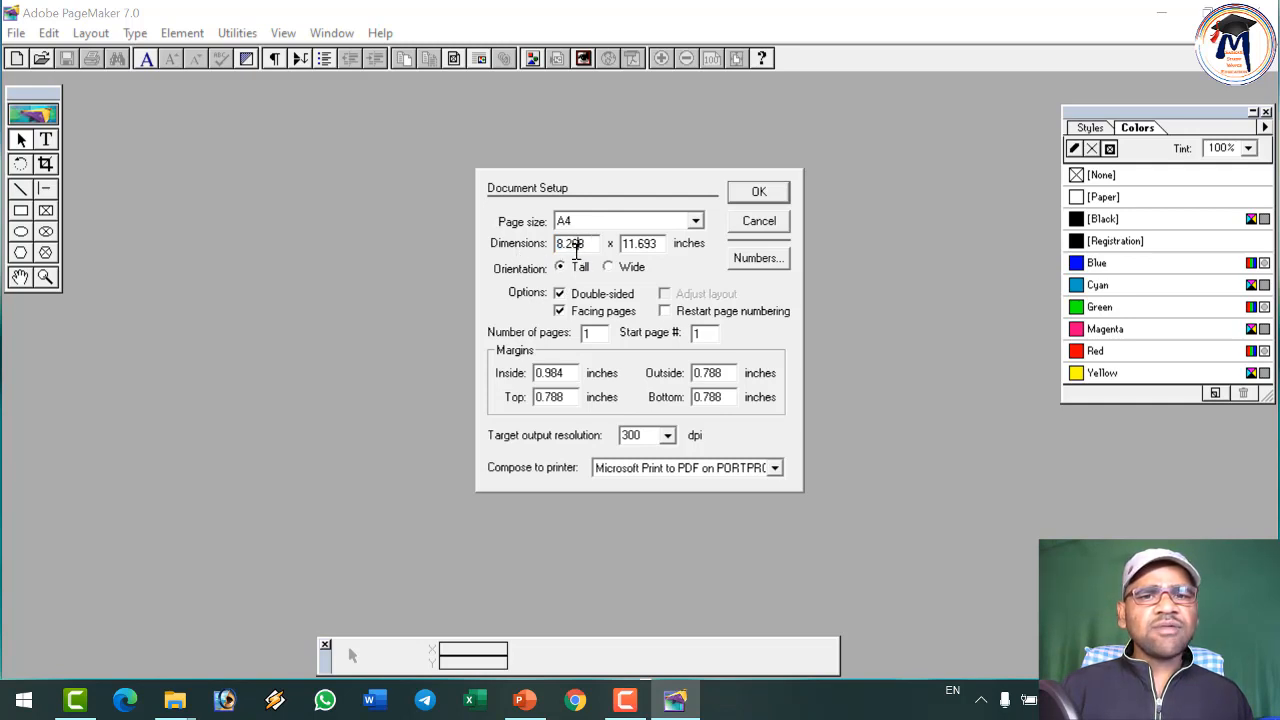
left_click_drag(586, 244, 549, 248)
left_click_drag(651, 247, 611, 250)
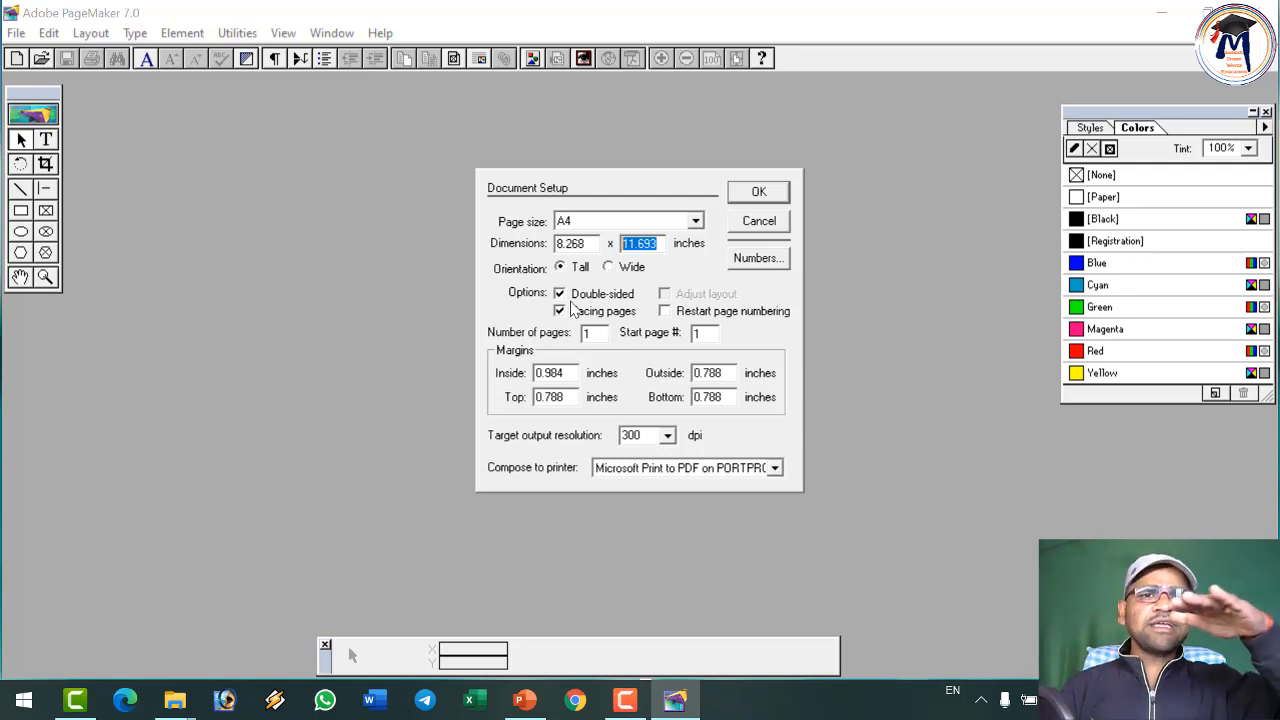
left_click(609, 267)
left_click(574, 273)
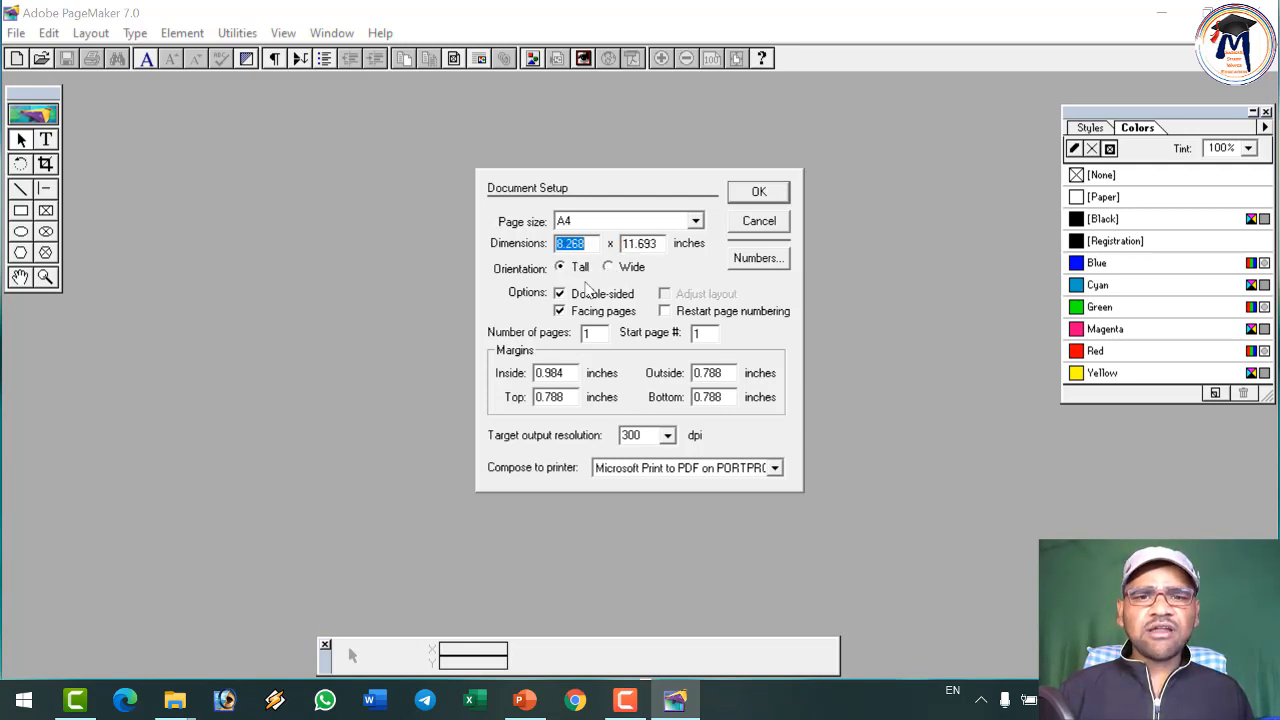
Make it single-sided, 10 pages from page 1, 300 dpi, Microsoft Print to PDF, and confirm
left_click(574, 298)
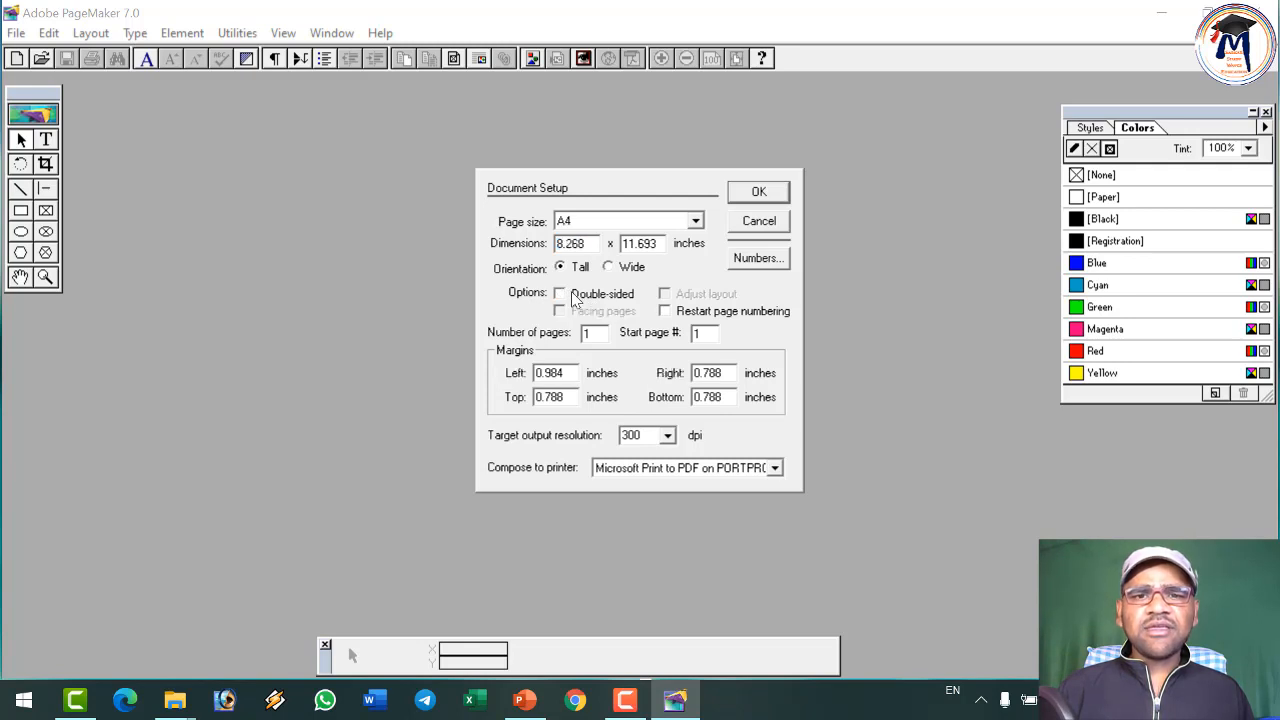
left_click_drag(604, 337, 576, 336)
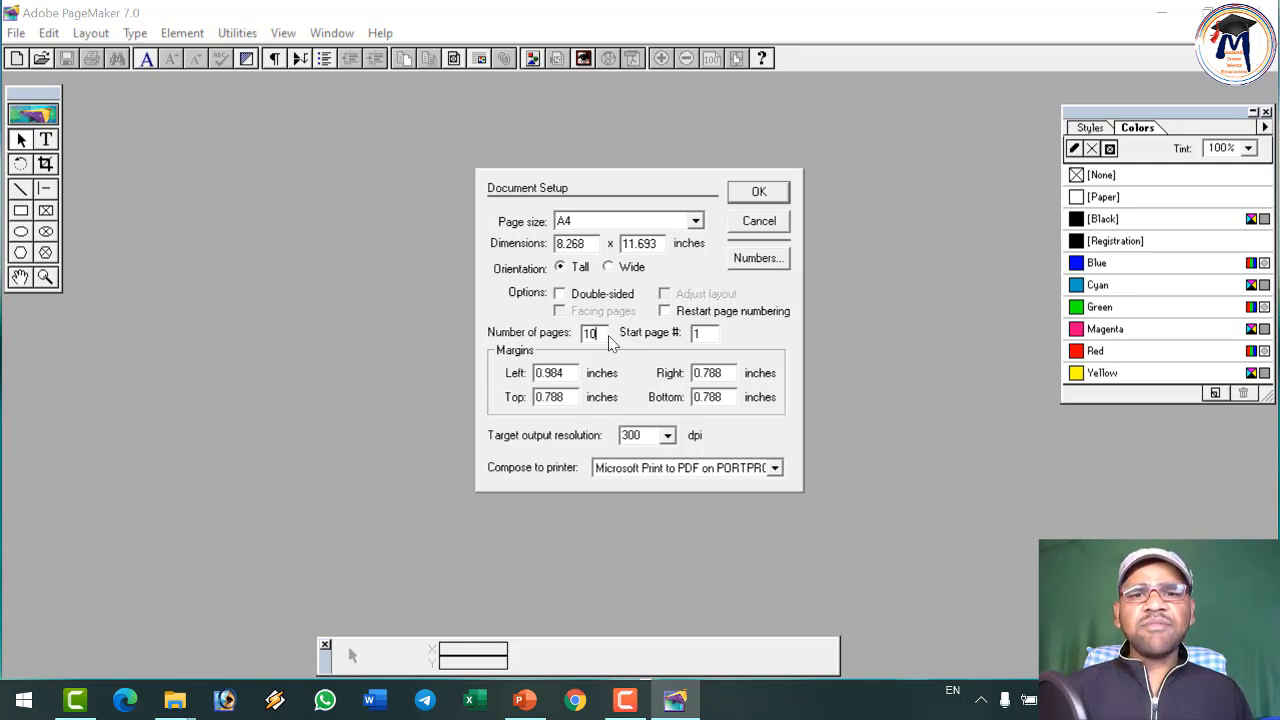
left_click_drag(602, 333, 563, 333)
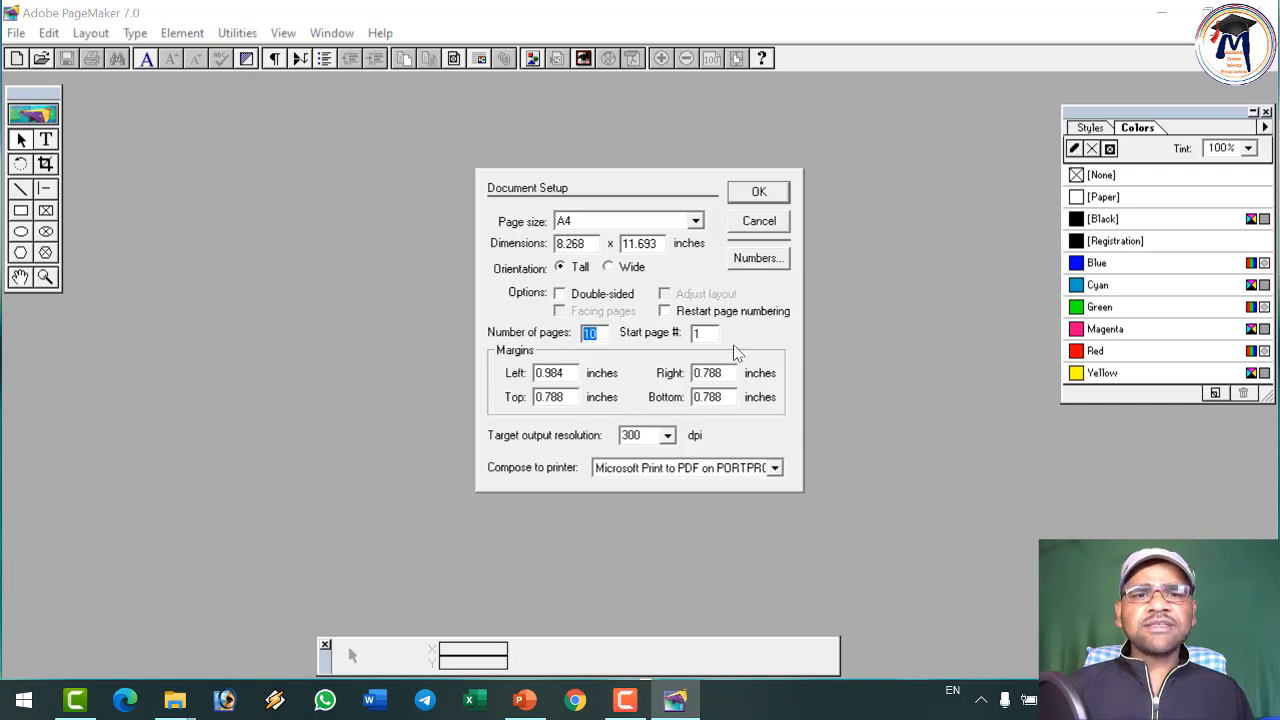
left_click_drag(706, 335, 662, 338)
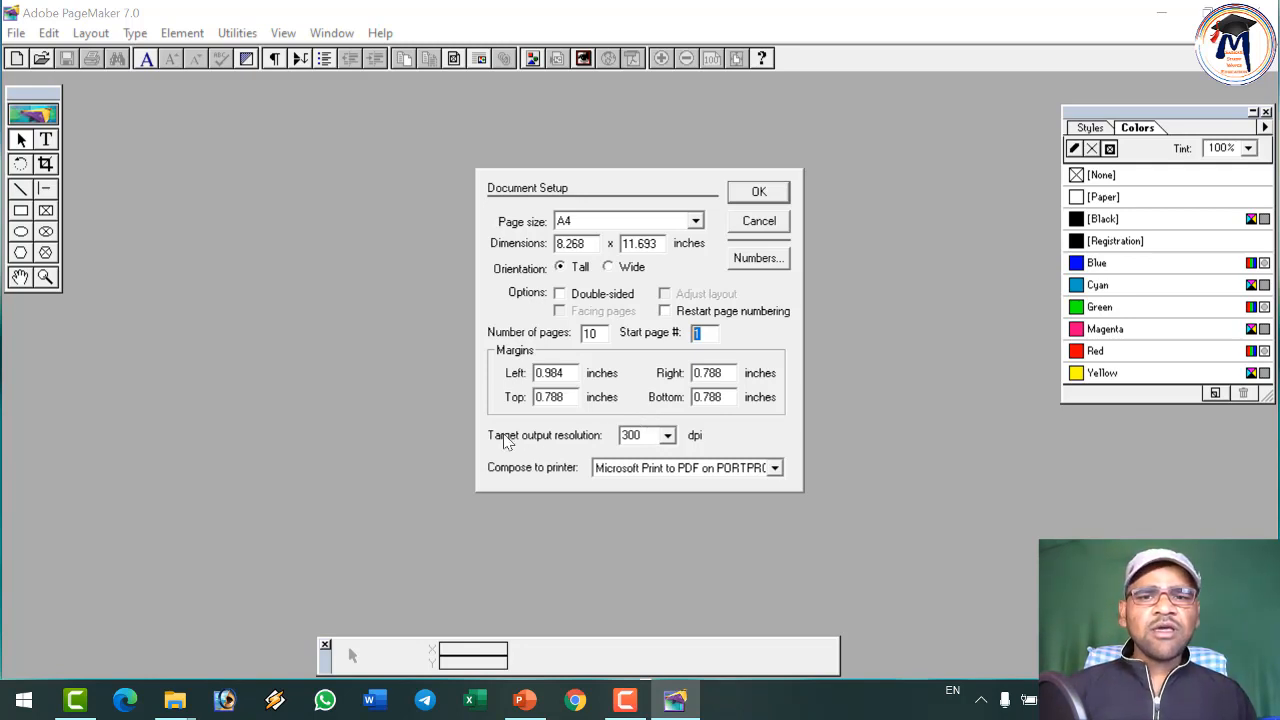
double_click(639, 437)
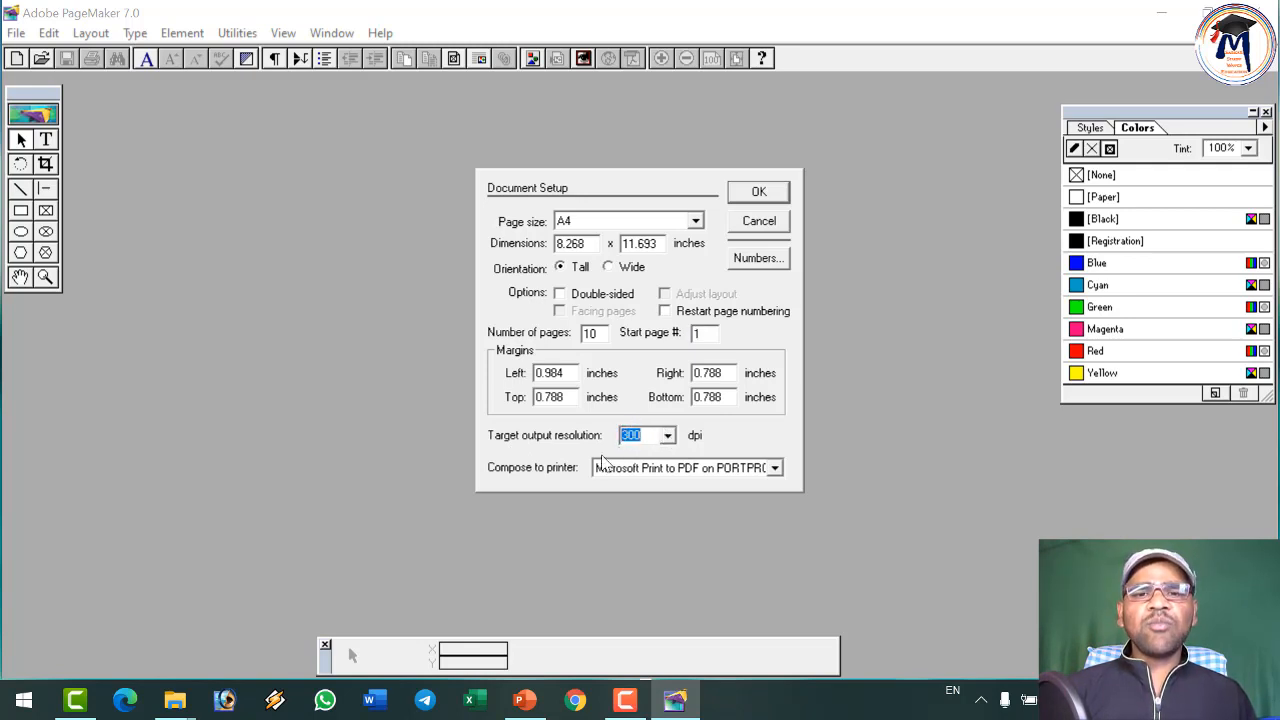
left_click(620, 470)
left_click(620, 472)
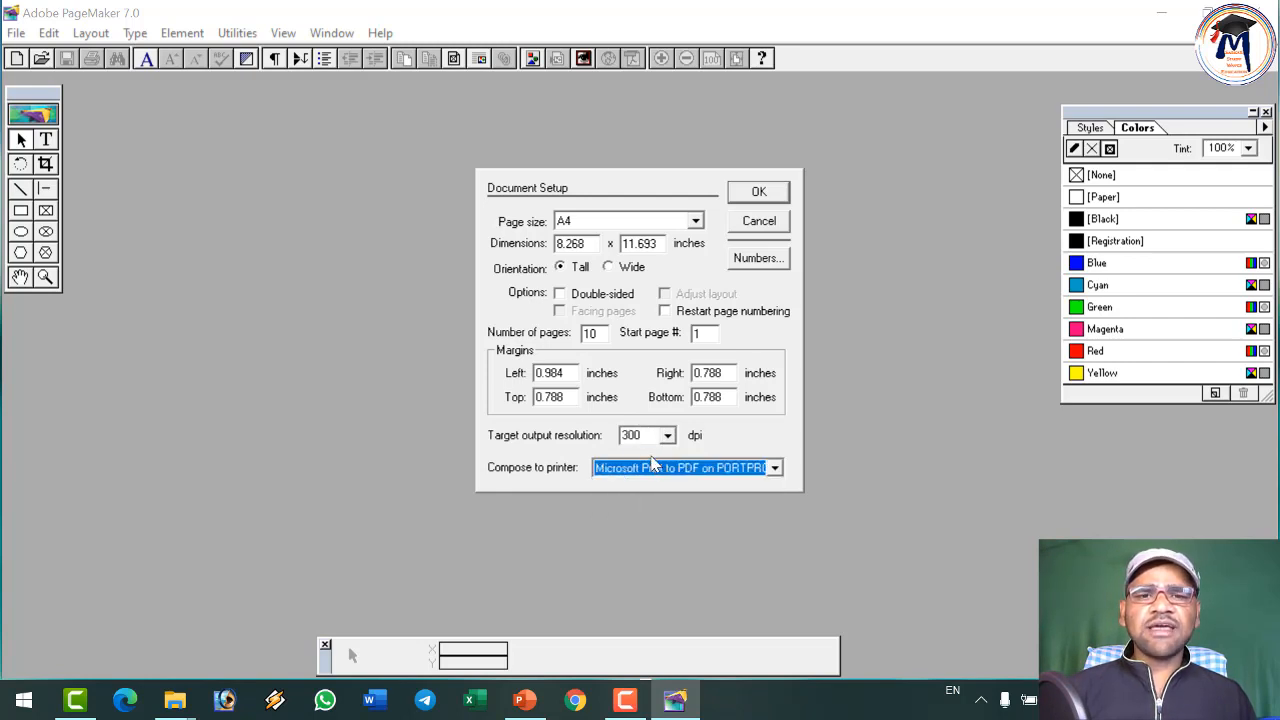
left_click(757, 198)
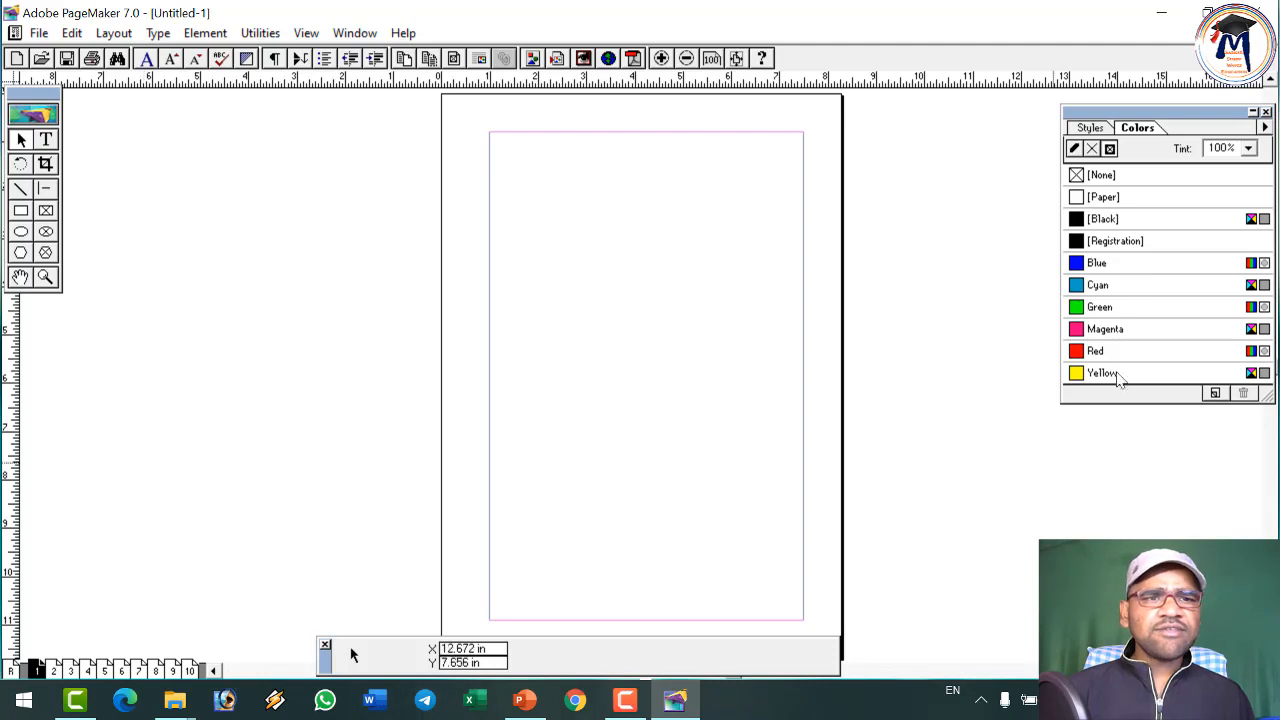
Nudge the Colors and Control palettes into slightly new positions
left_click_drag(1192, 121, 1169, 117)
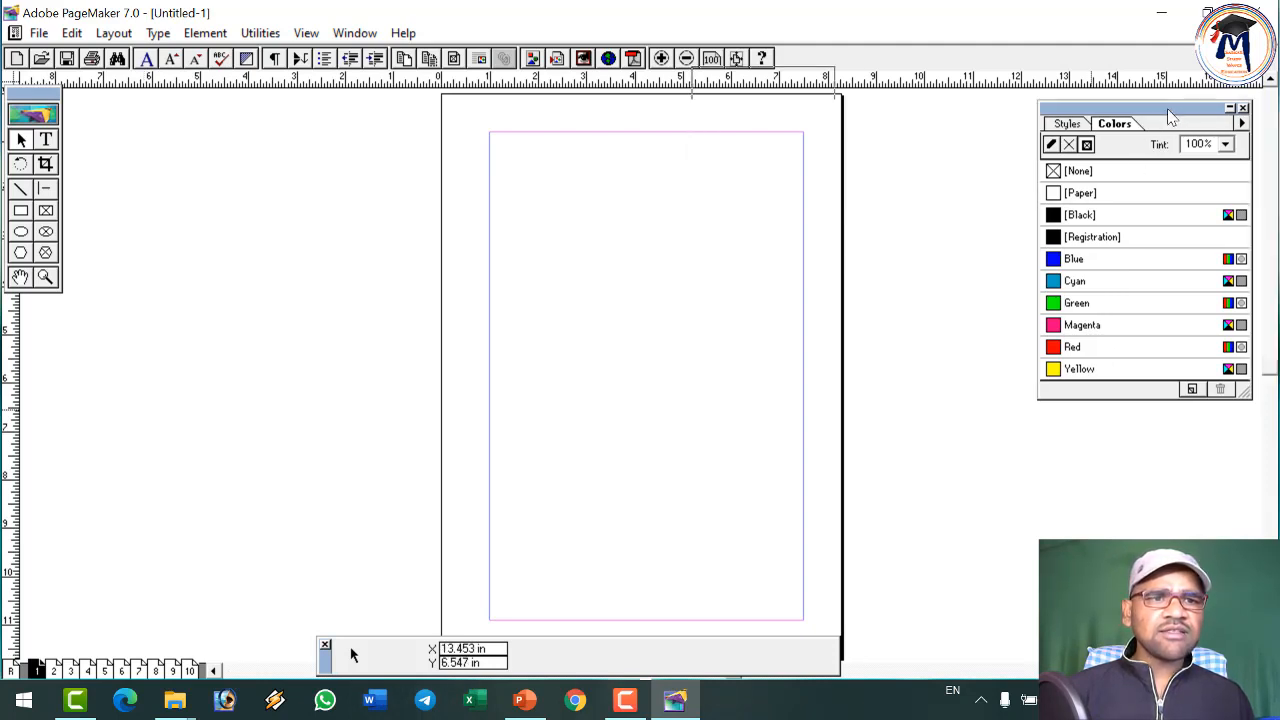
left_click_drag(1271, 367, 1271, 336)
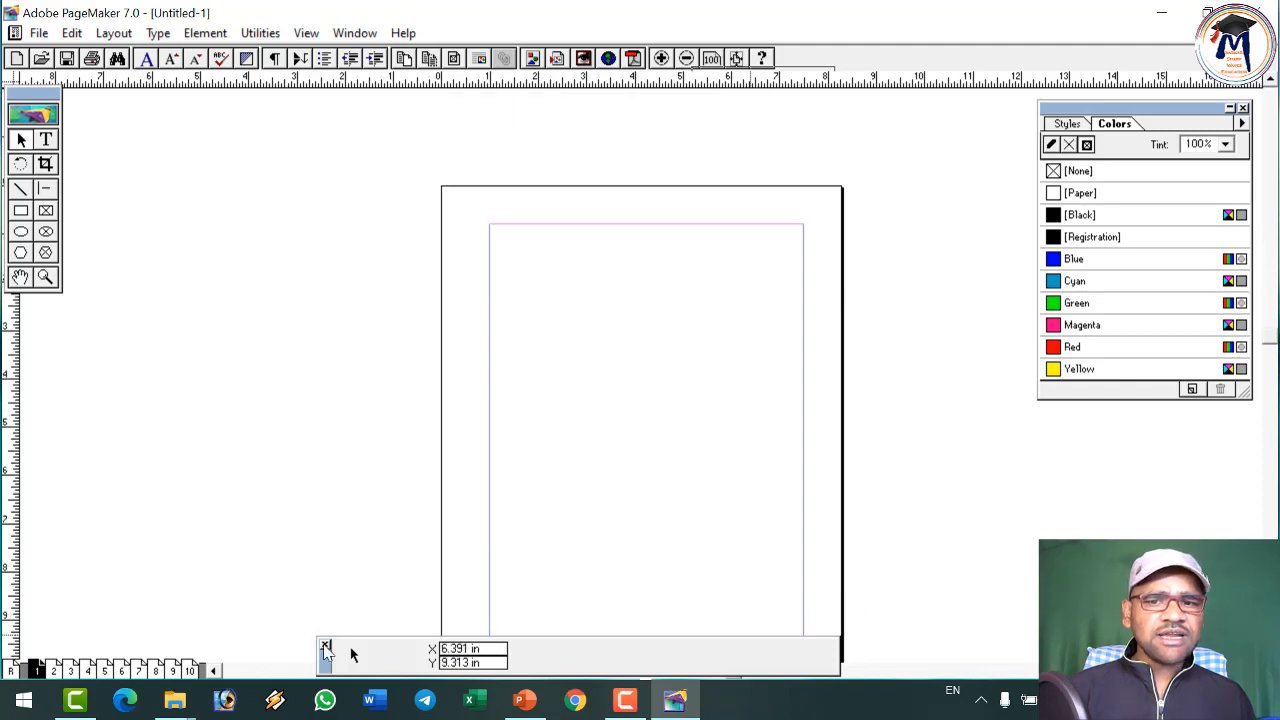
left_click_drag(324, 668, 324, 654)
left_click_drag(737, 672, 682, 674)
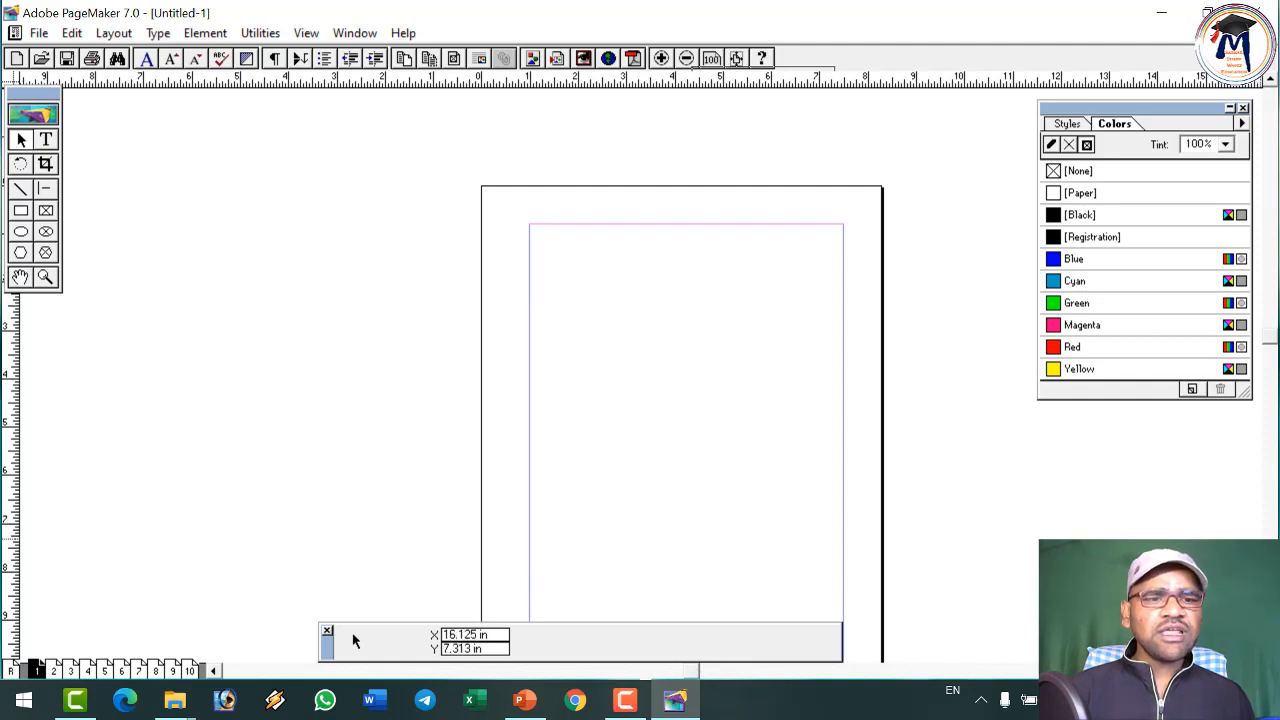
scroll(1204, 535, "down", 3)
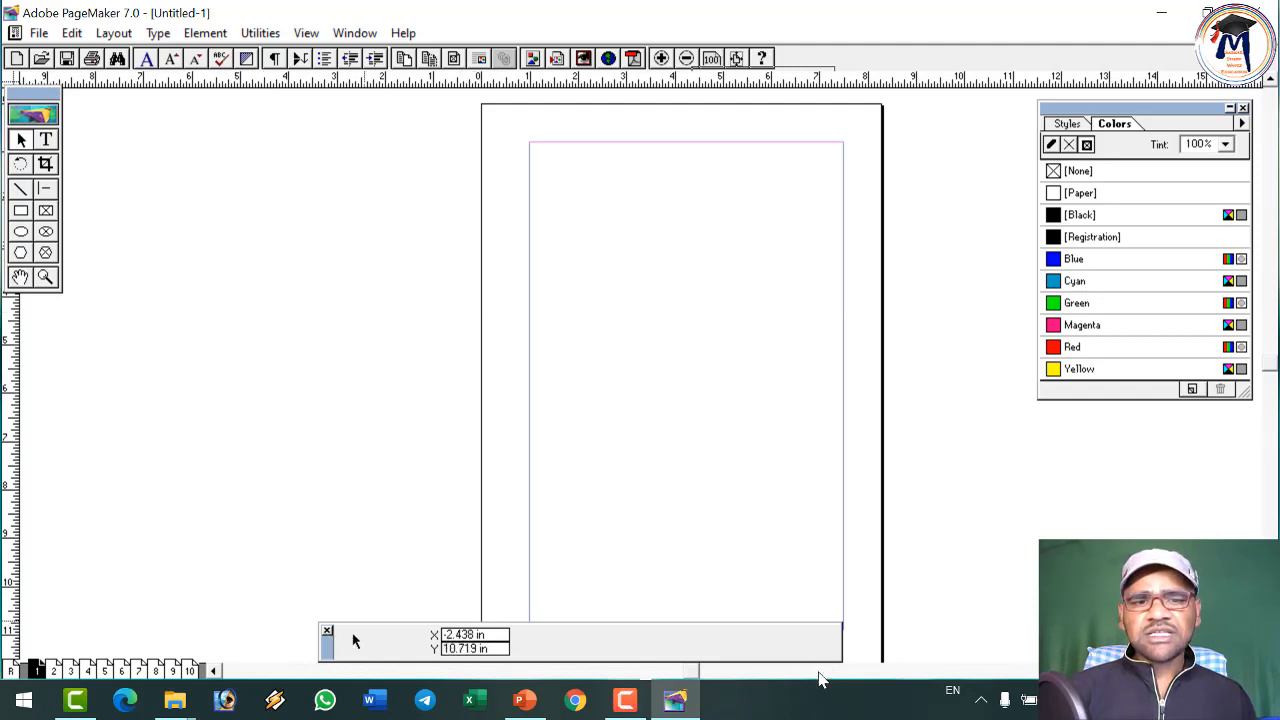
Close the Control and Colors palettes and shift the toolbox slightly down and right
left_click(327, 631)
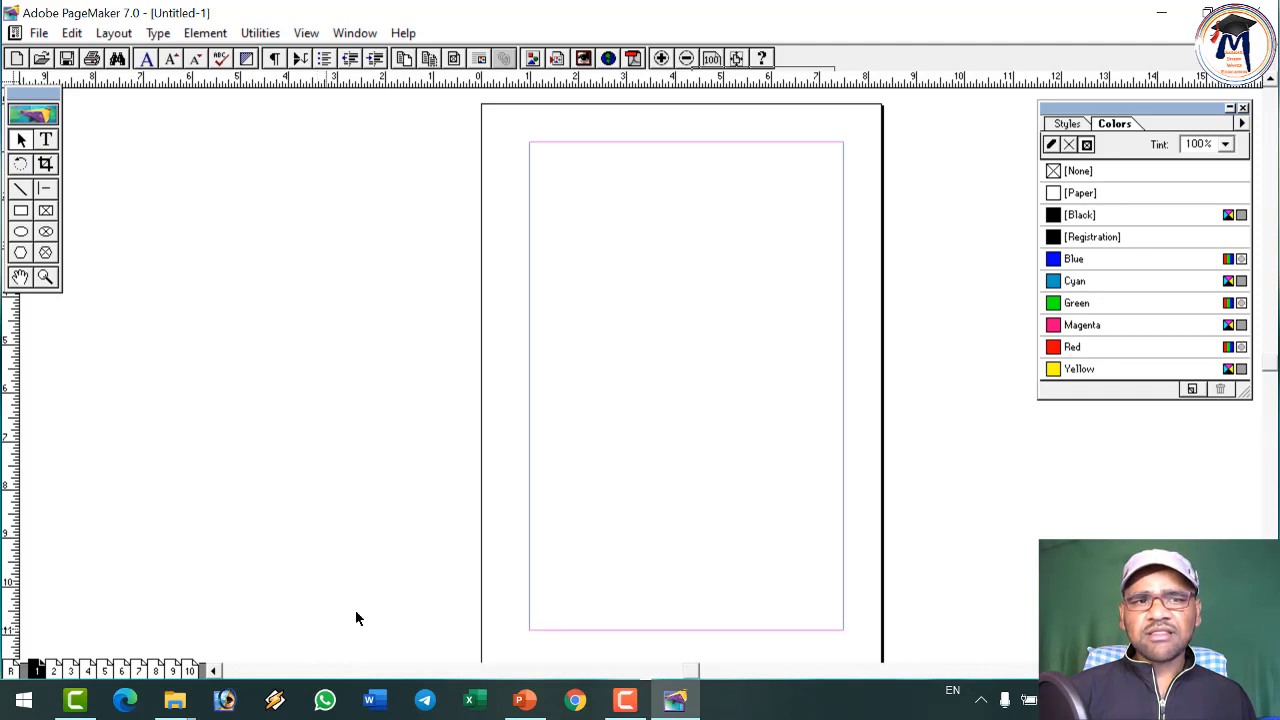
left_click(1243, 107)
mouse_move(42, 94)
left_mouse_down()
mouse_move(80, 126)
mouse_move(56, 92)
mouse_move(60, 112)
left_mouse_up()
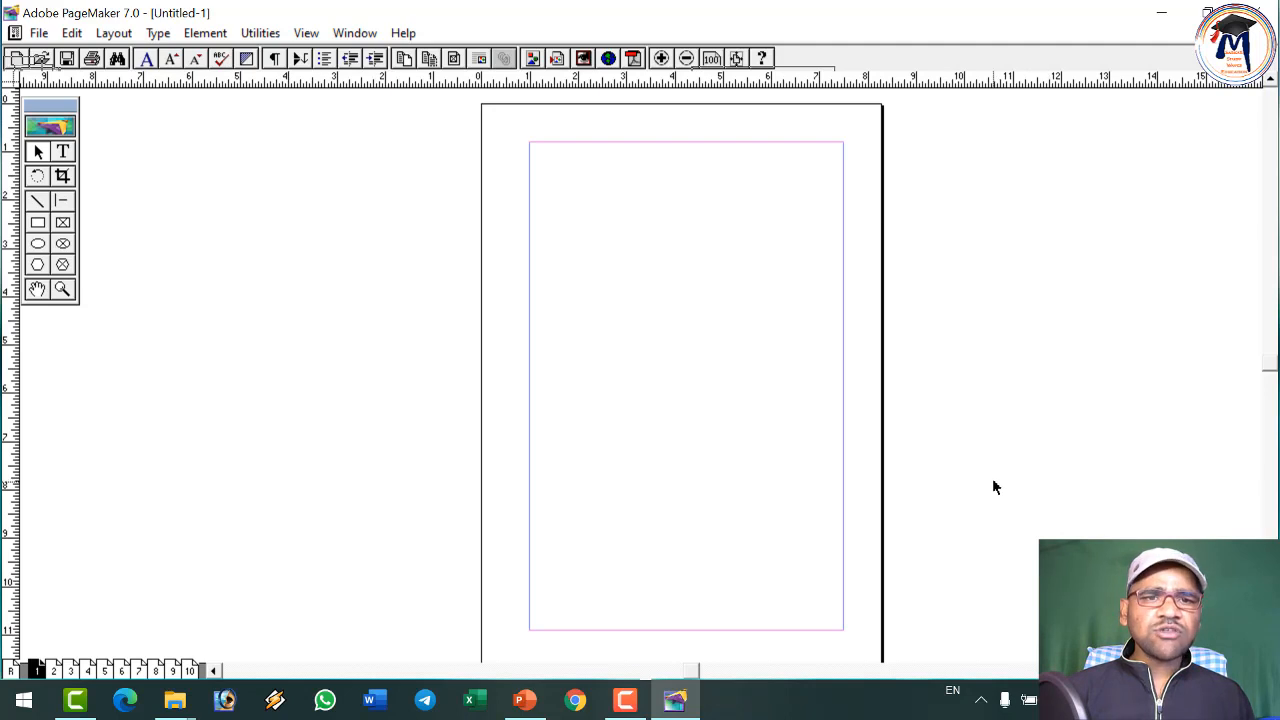
Hide the toolbox from the Window menu, then show it again
left_click(353, 35)
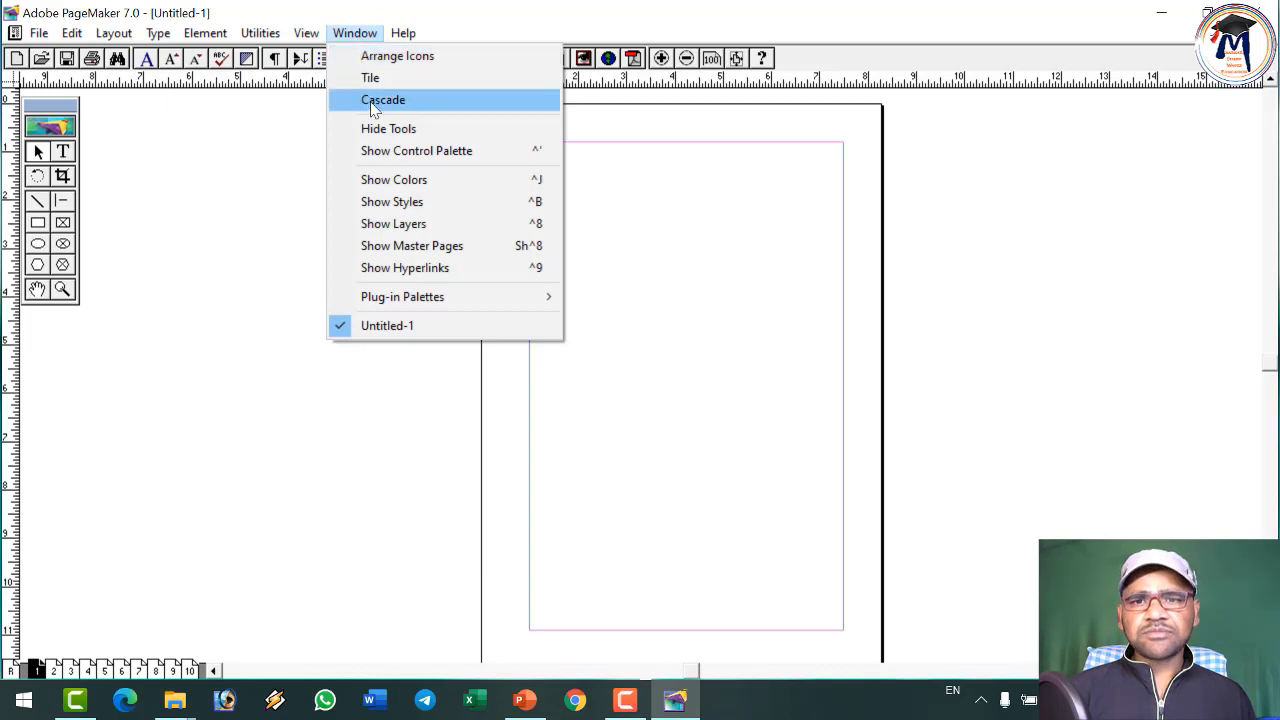
left_click(425, 136)
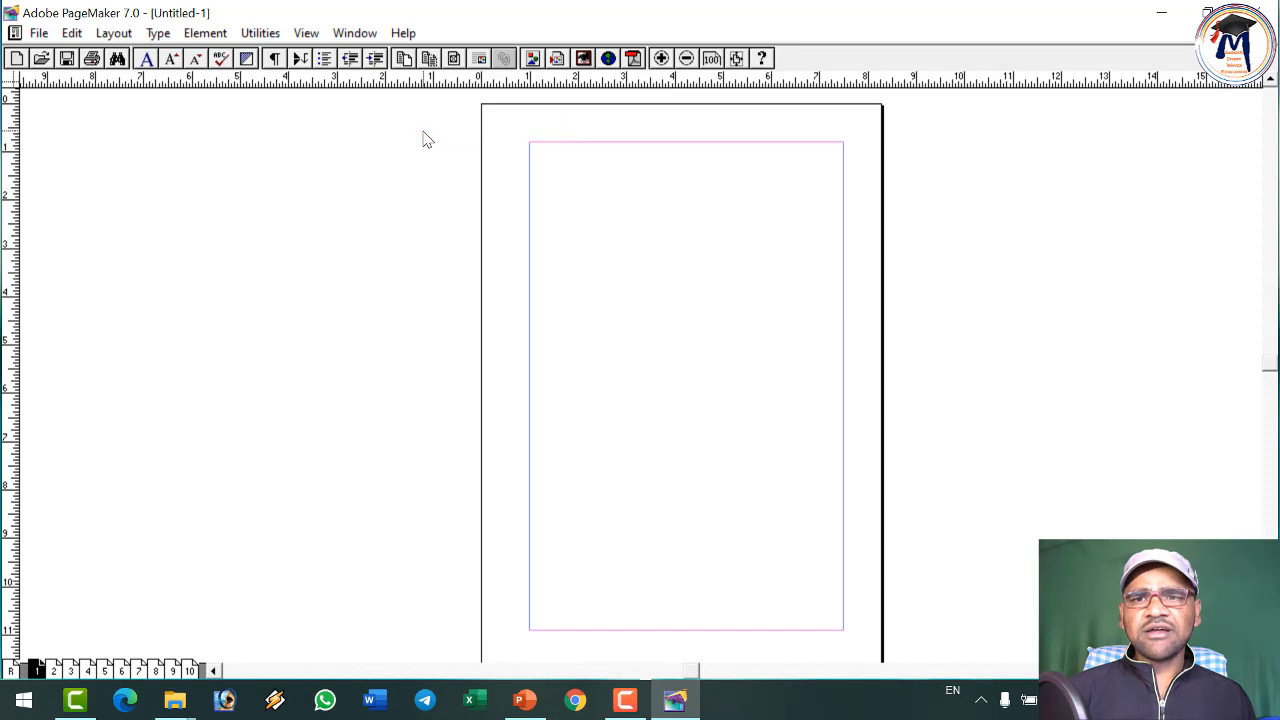
left_click(355, 33)
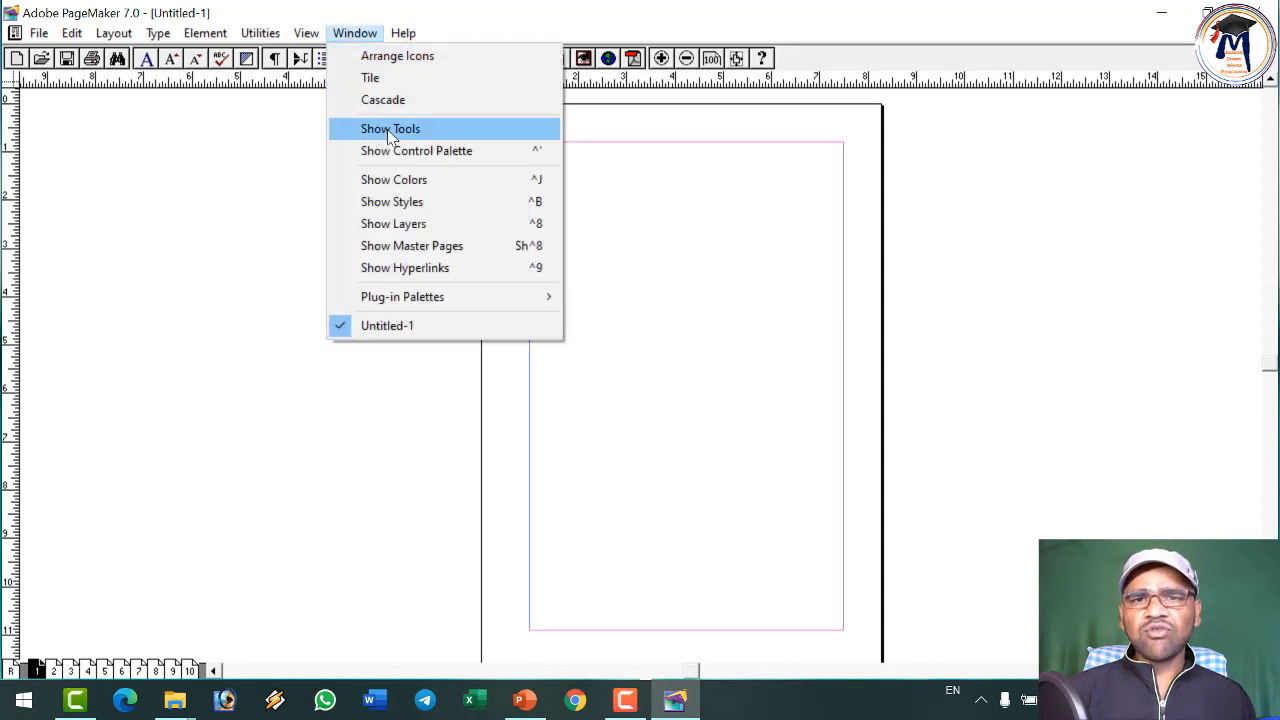
left_click(390, 135)
Show the Control palette and the Colors palette again from the Window menu
left_click(357, 34)
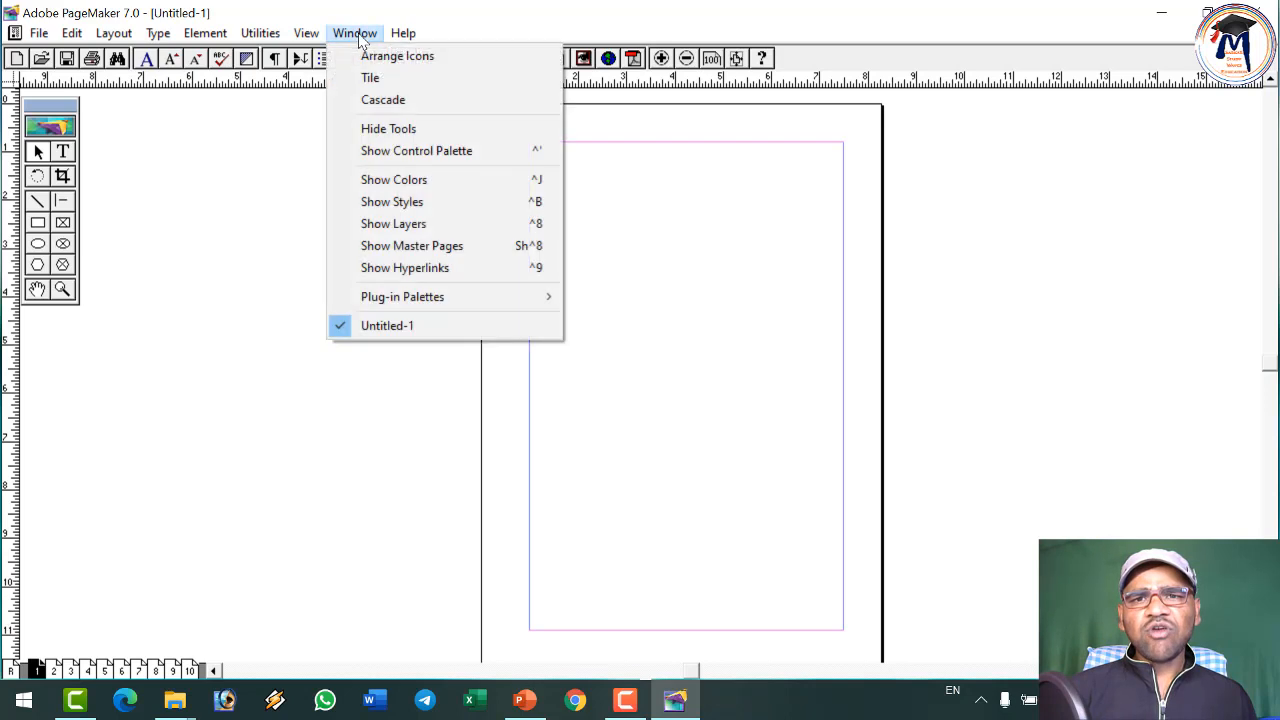
left_click(418, 152)
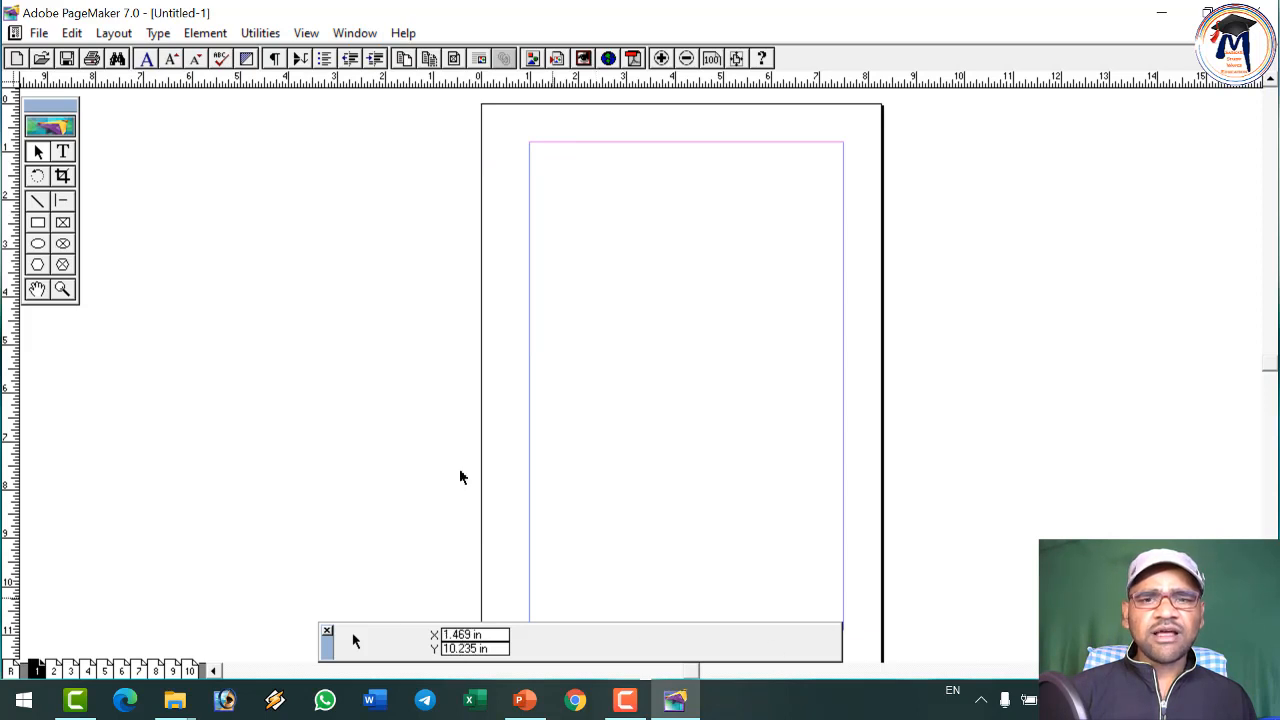
left_click(355, 33)
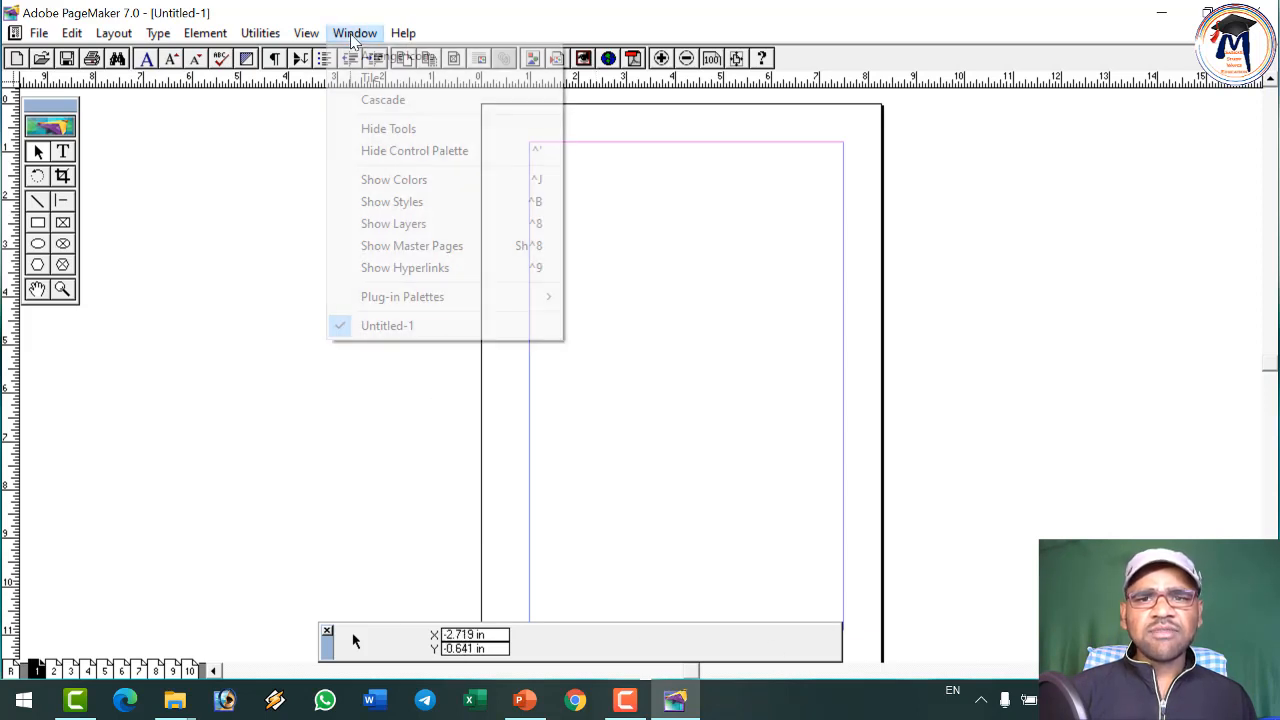
left_click(403, 183)
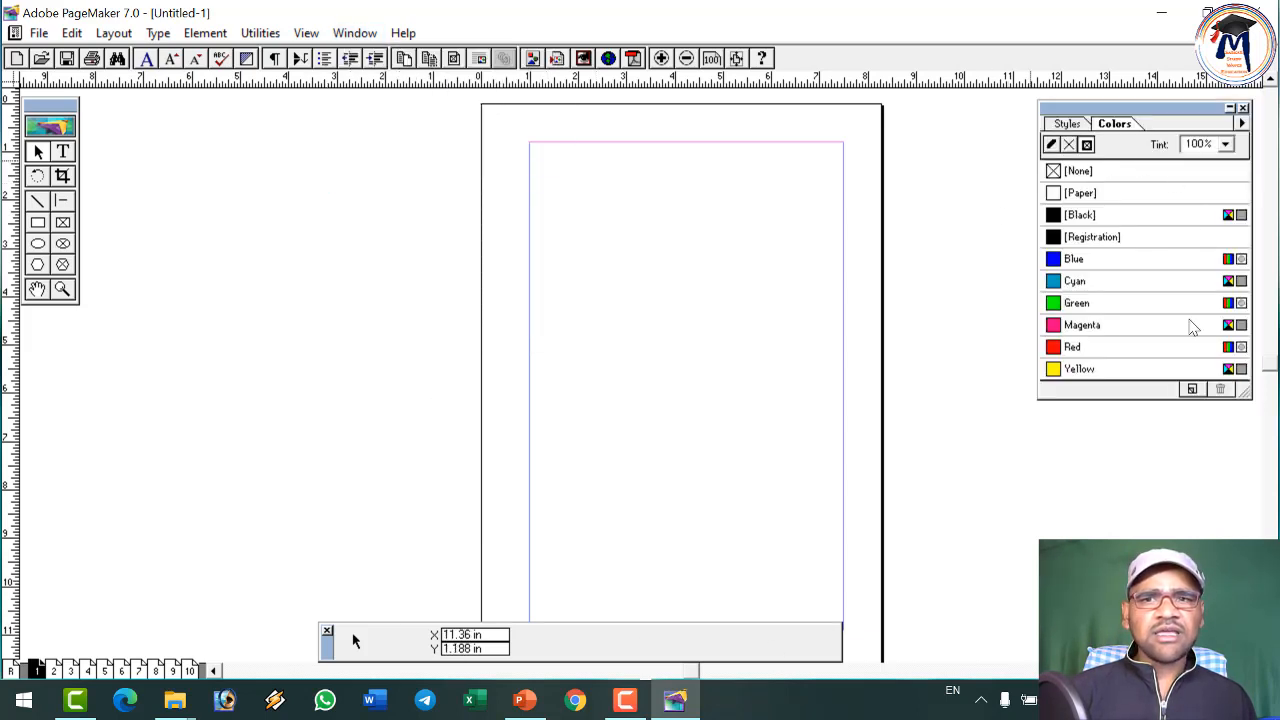
left_click(355, 33)
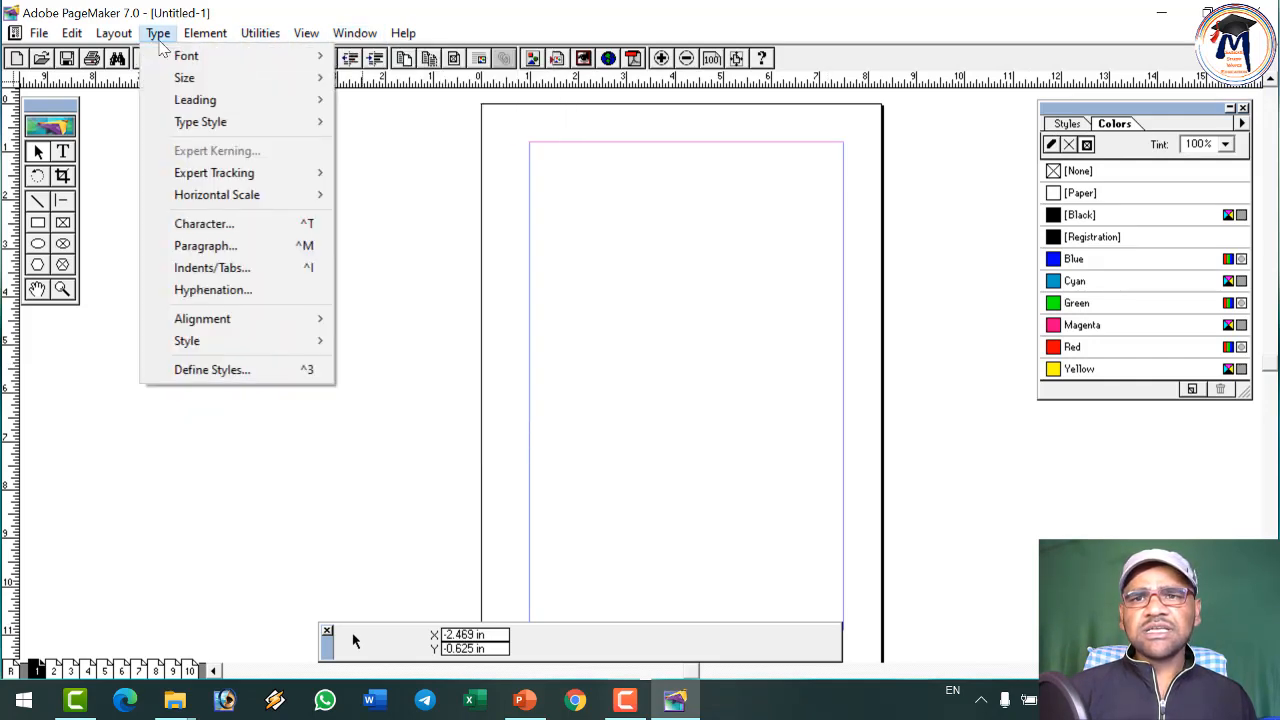
Browse the Type, View and Window menus, then dismiss them without choosing anything
mouse_move(299, 38)
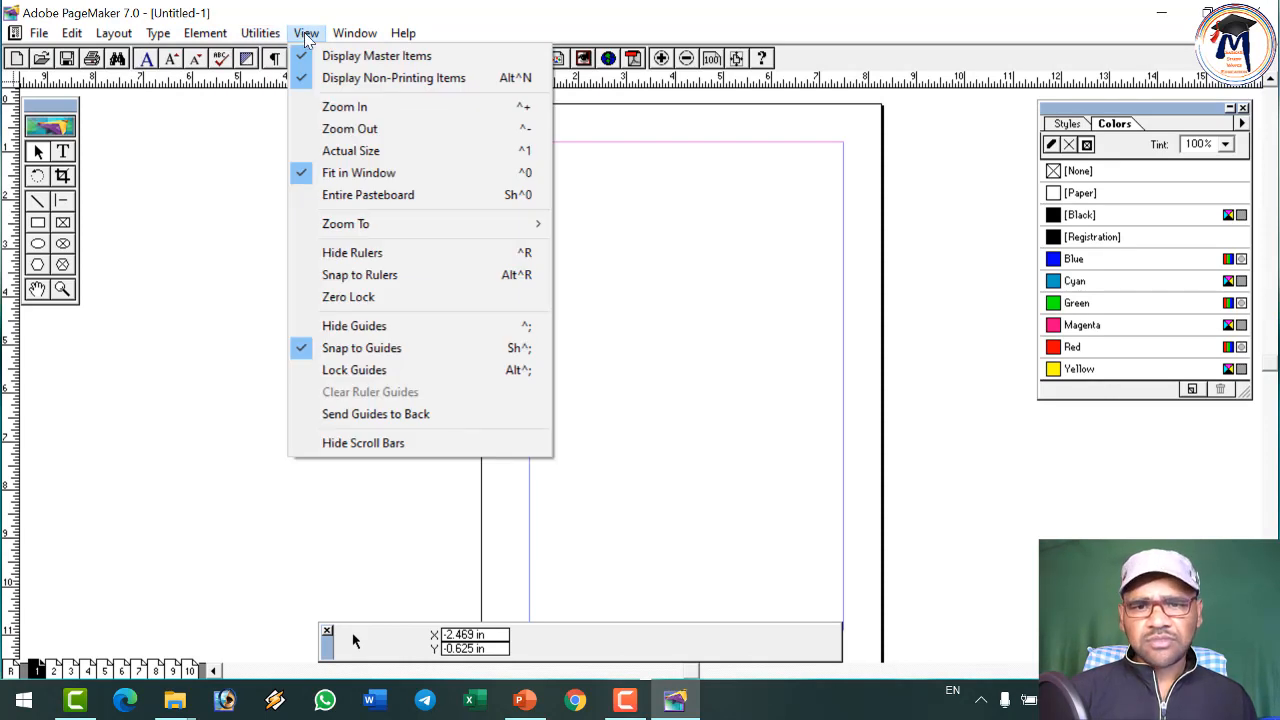
mouse_move(363, 38)
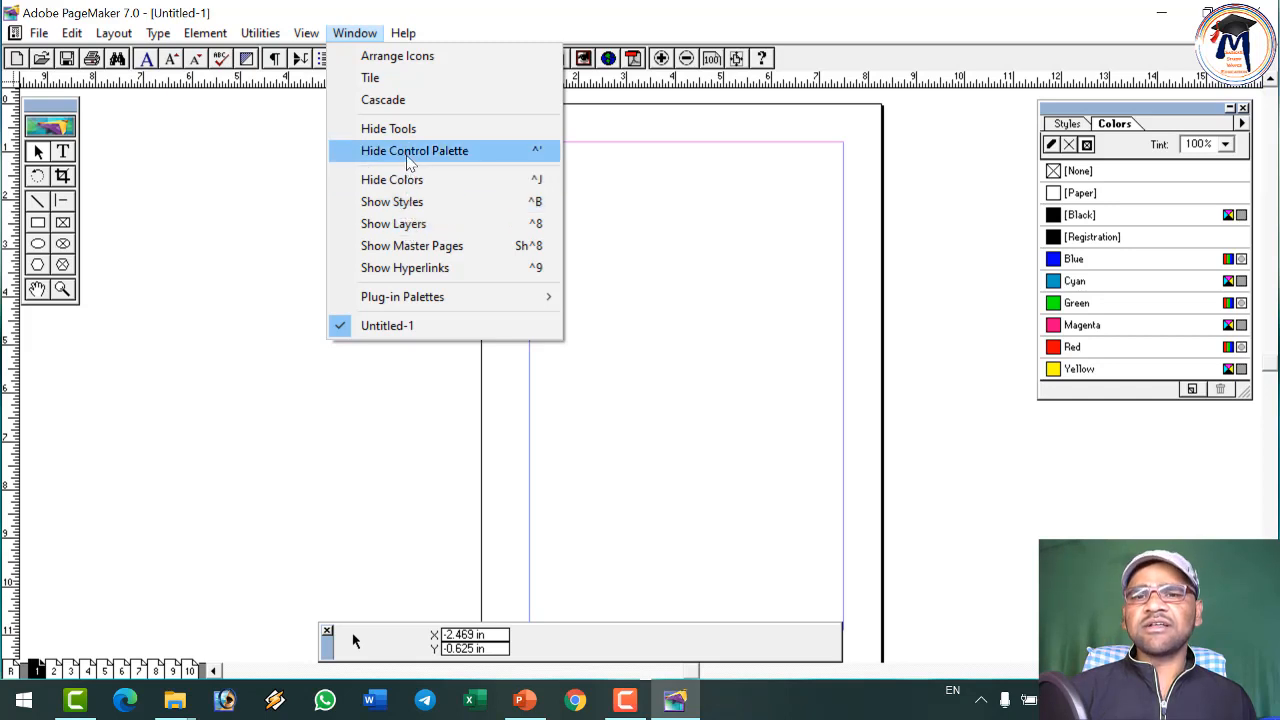
left_click(366, 35)
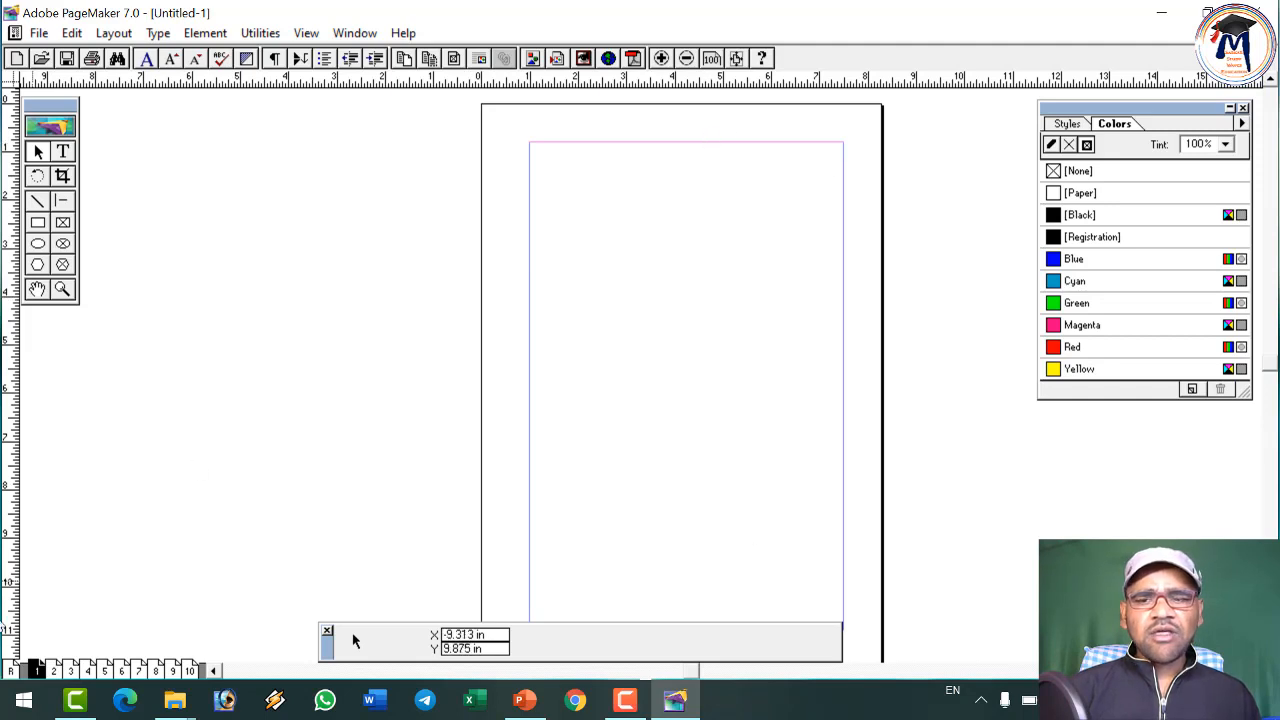
Step forward through pages 2, 3 and 4 using the page icons
left_click(53, 673)
left_click(70, 673)
left_click(88, 672)
Jump to pages 7 and 10, view the master pages, then flip between pages 1 and 3, ending on page 1
left_click(139, 671)
left_click(191, 671)
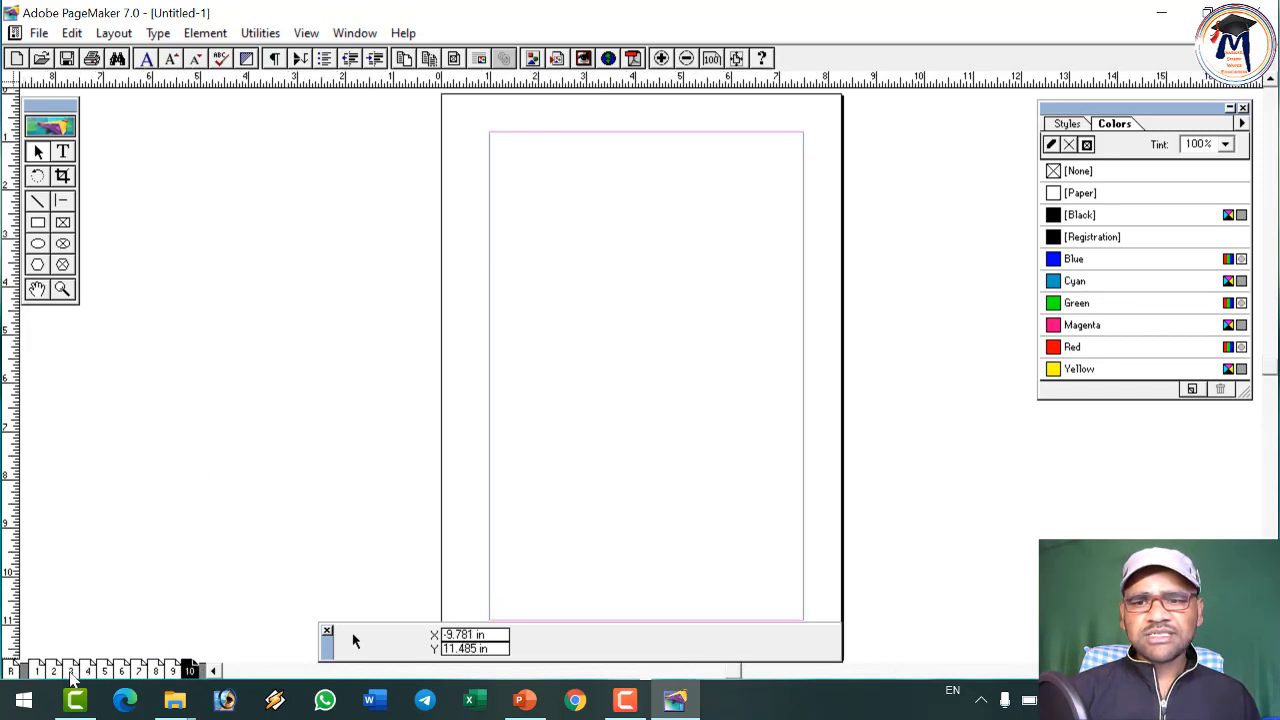
left_click(36, 671)
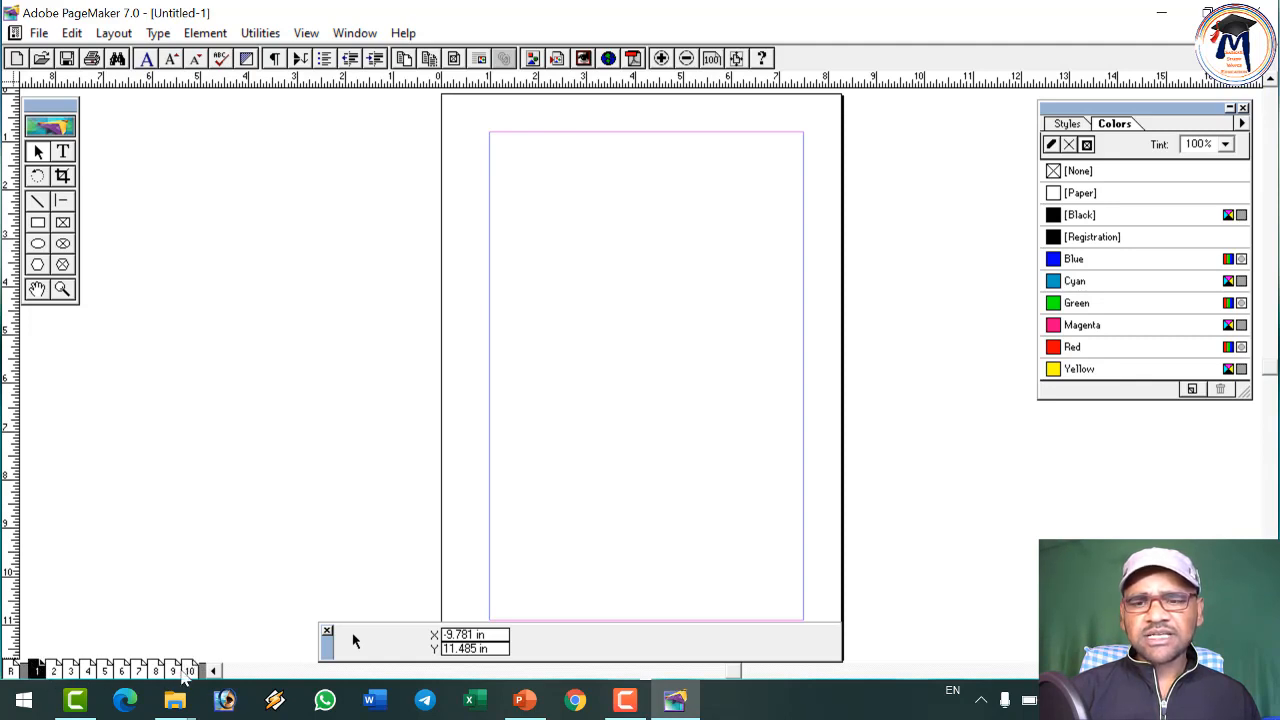
left_click(10, 672)
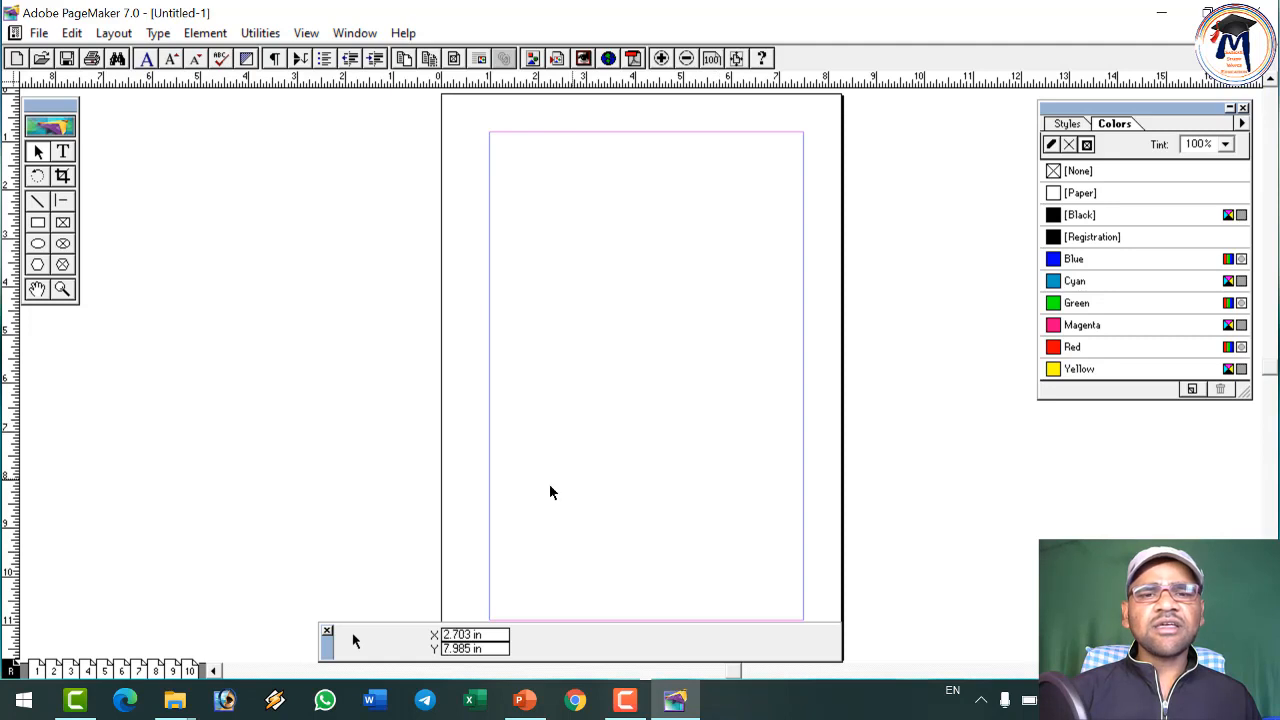
left_click(36, 668)
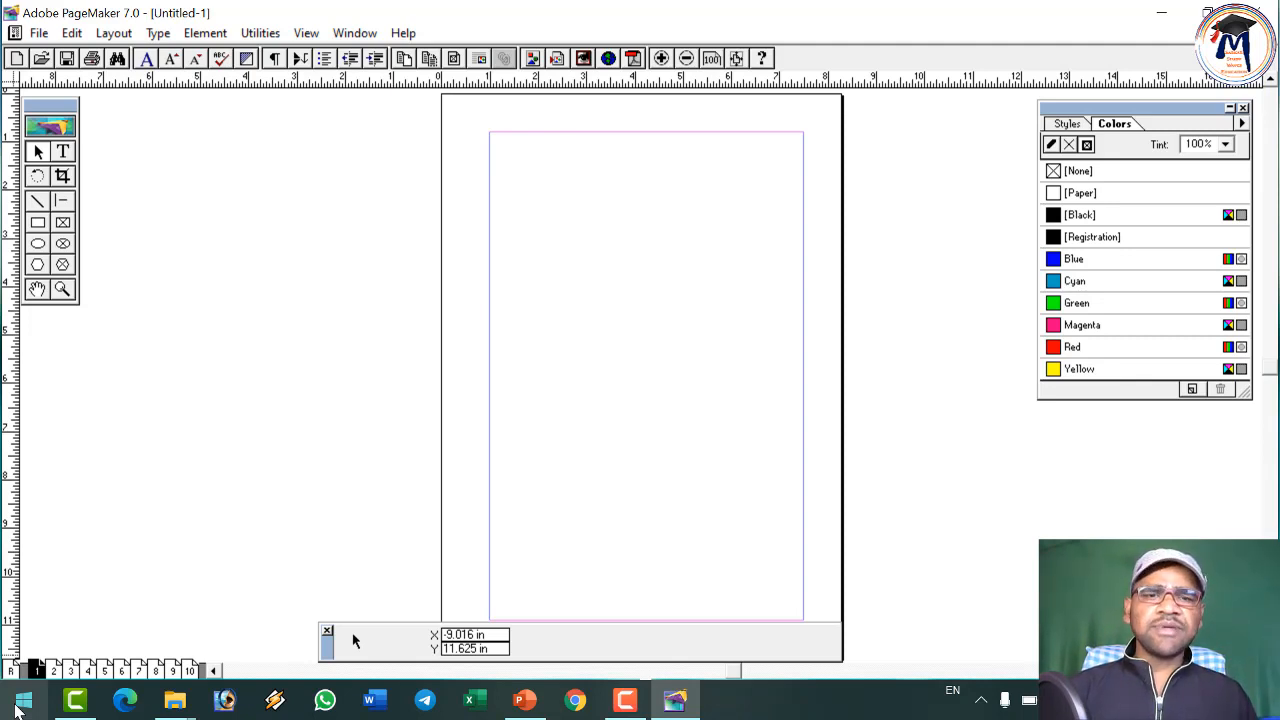
left_click(10, 670)
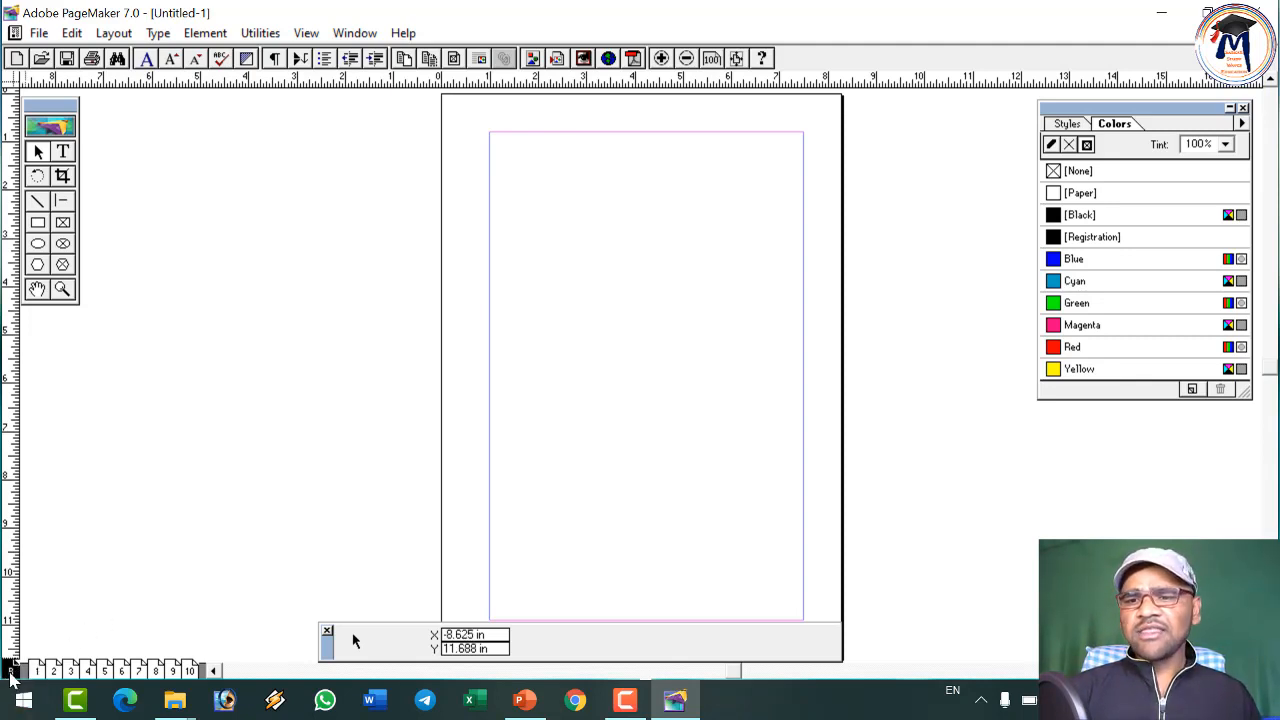
left_click(37, 670)
left_click(70, 670)
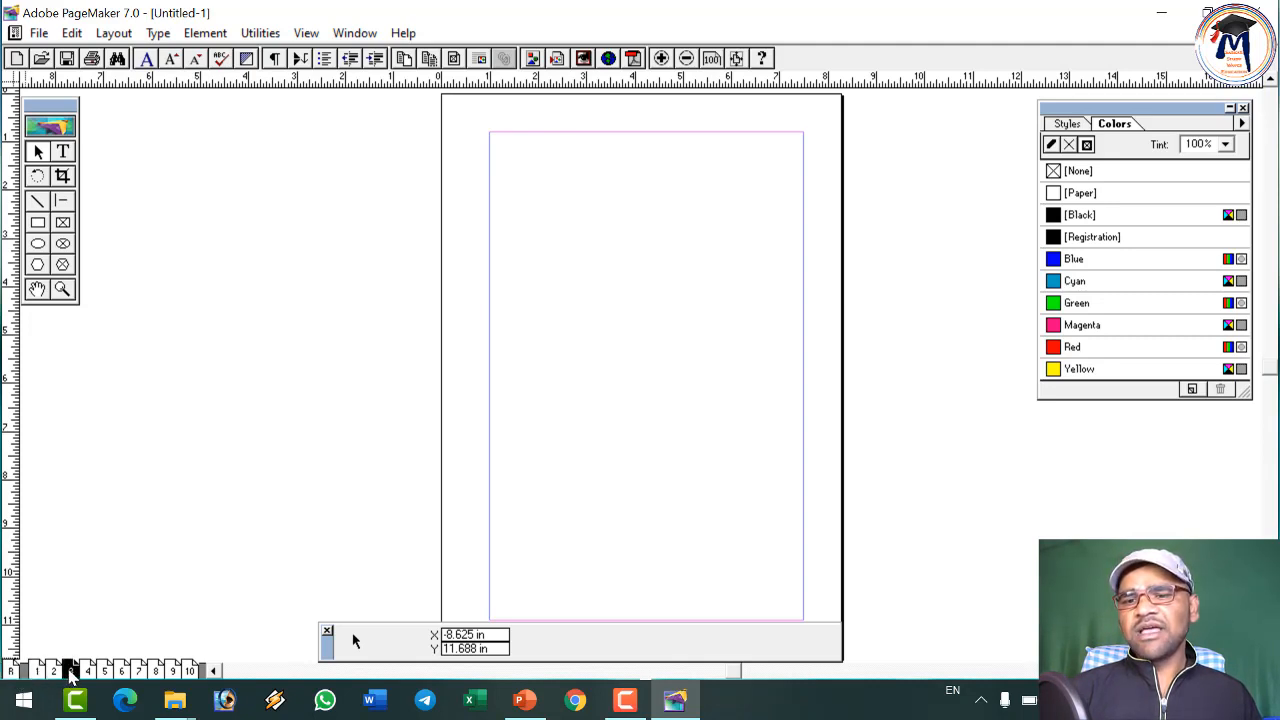
left_click(37, 670)
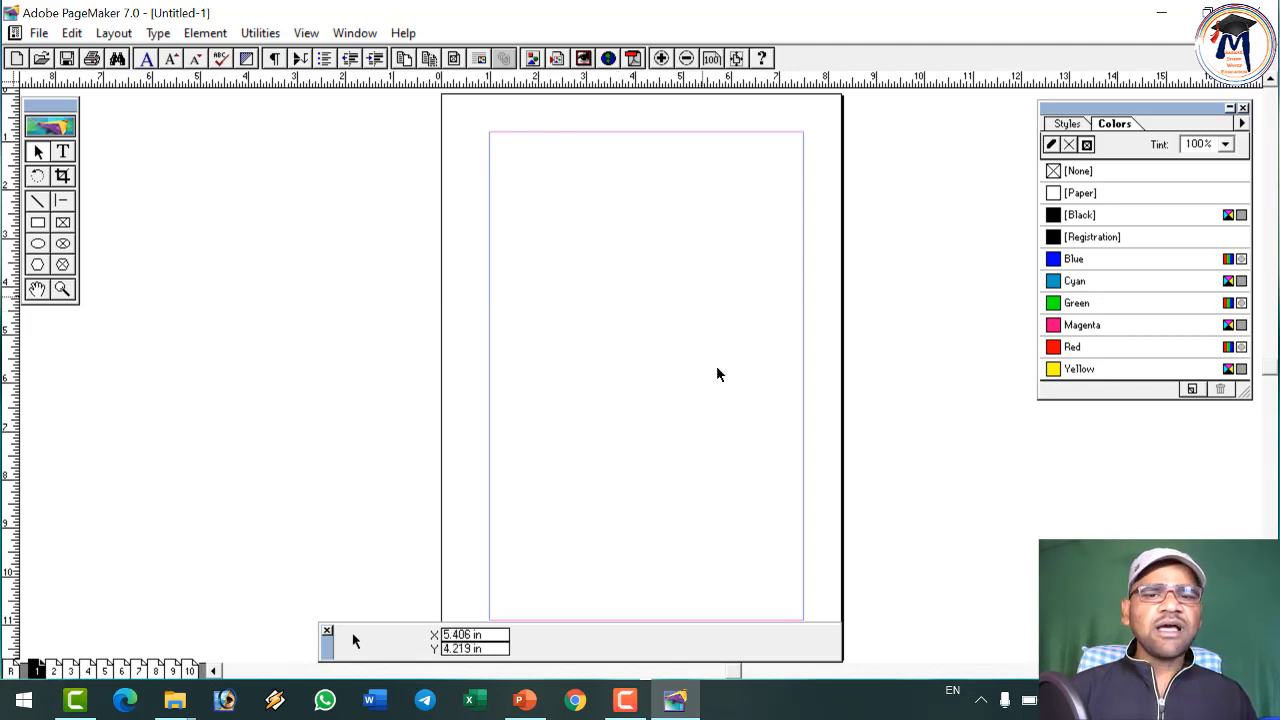
Tick Double-sided in File > Document Setup and confirm with OK
left_click(38, 34)
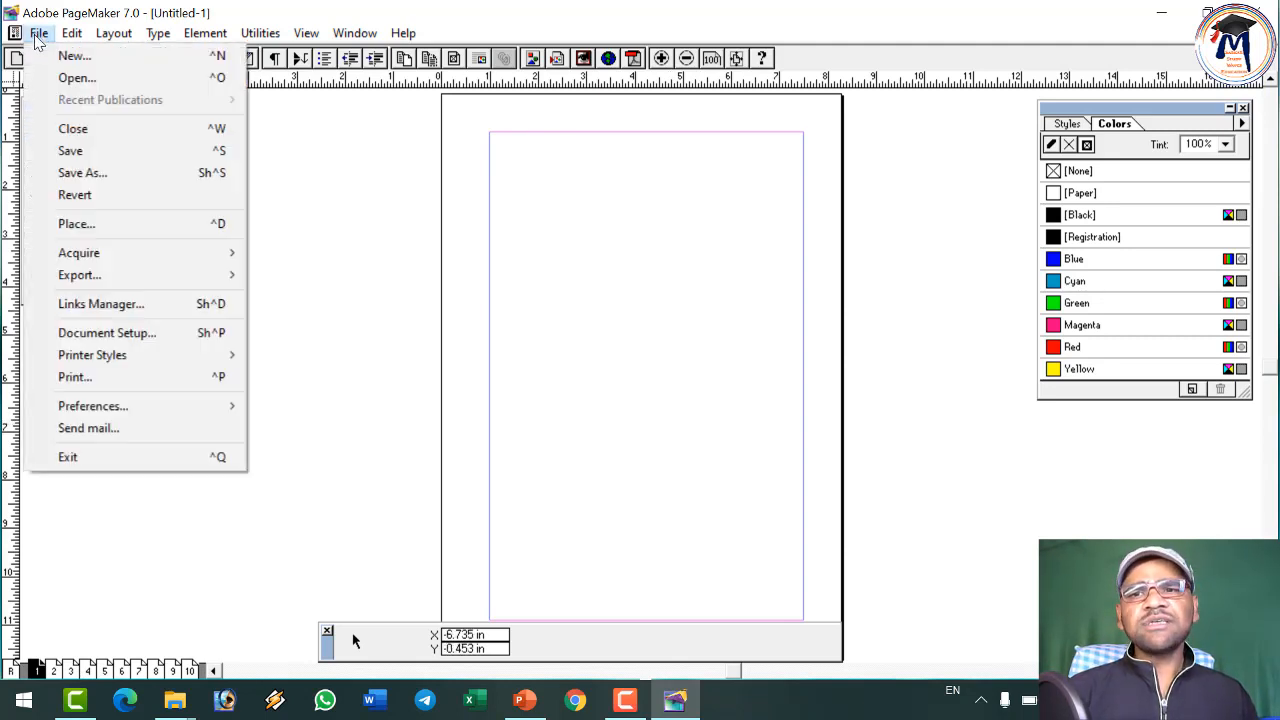
mouse_move(100, 38)
mouse_move(38, 33)
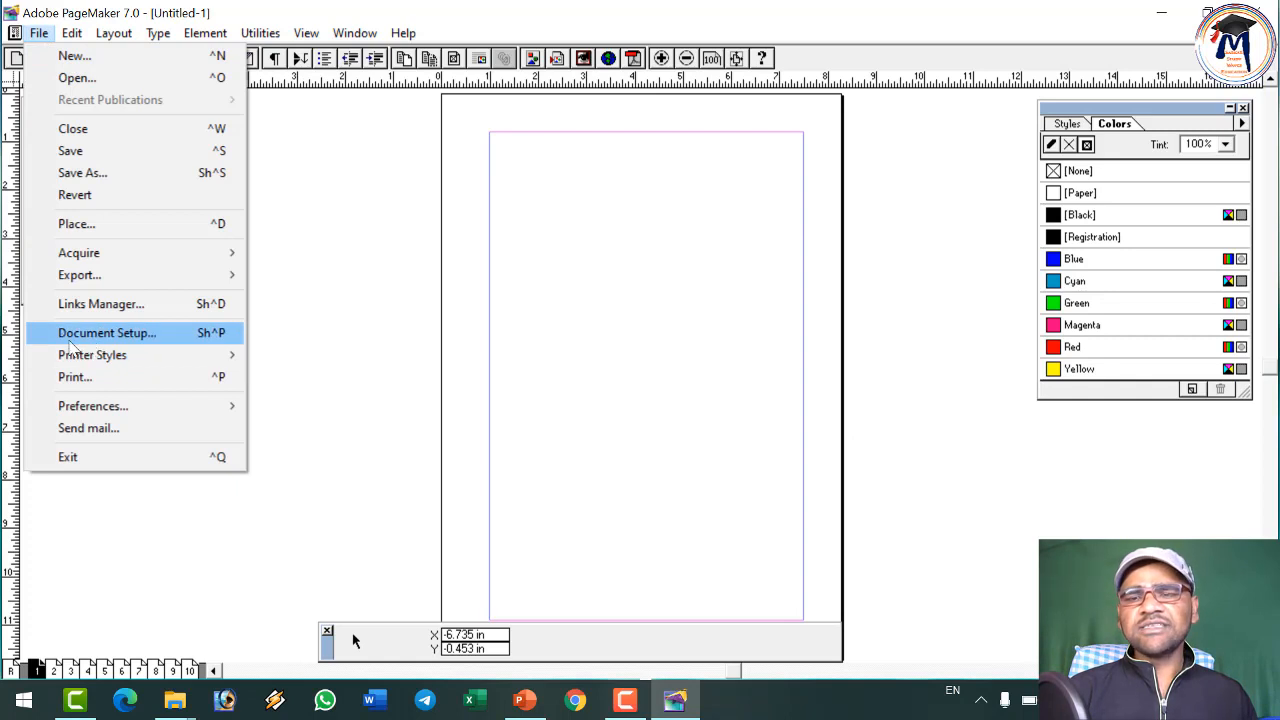
left_click(210, 343)
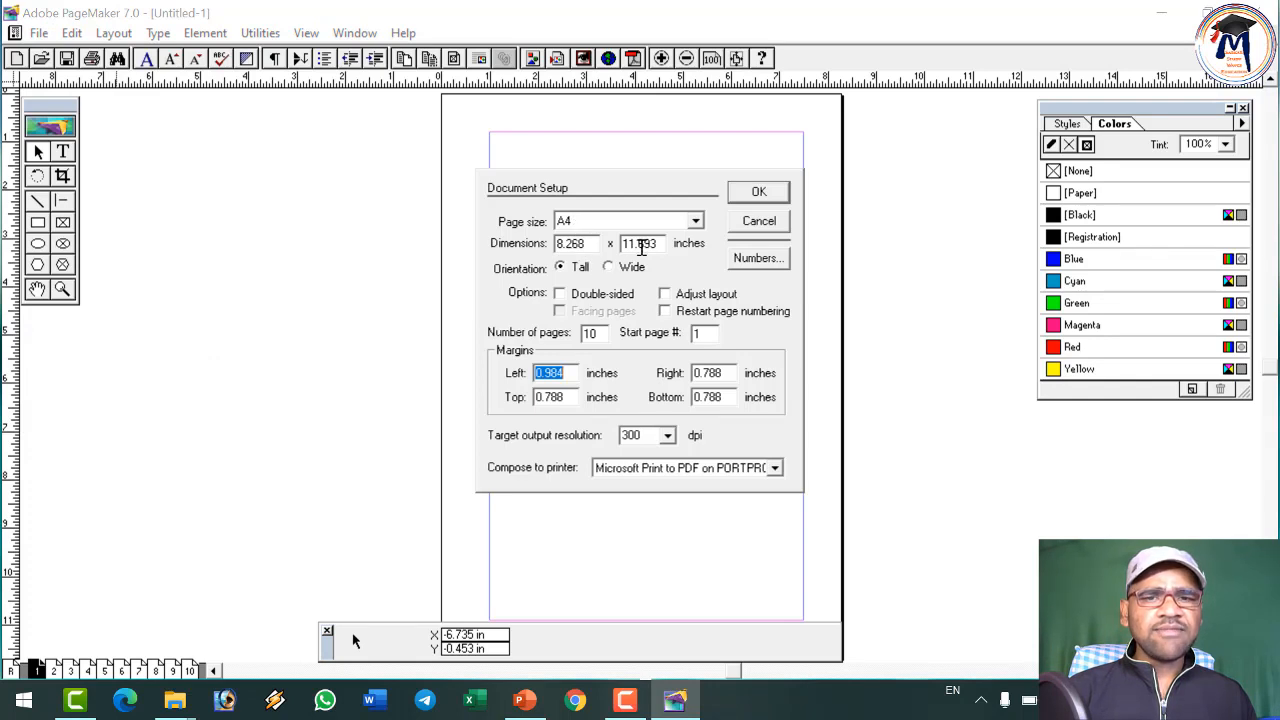
left_click(606, 299)
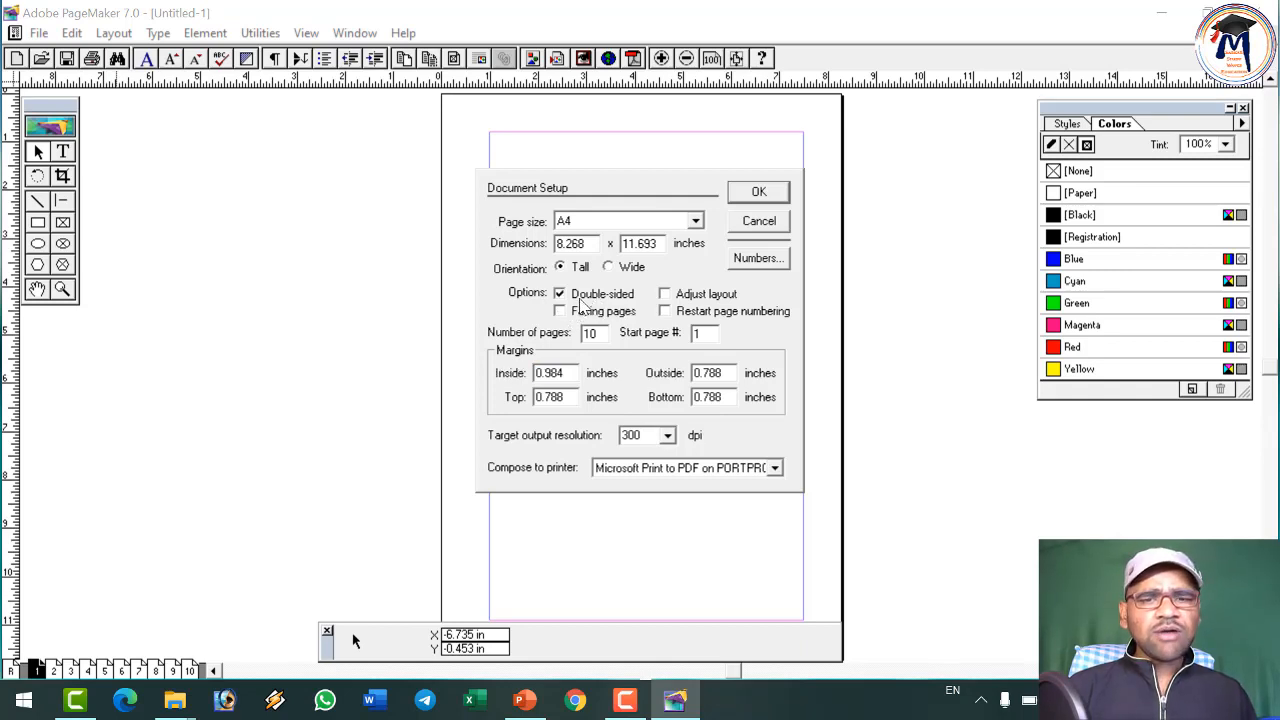
left_click(758, 194)
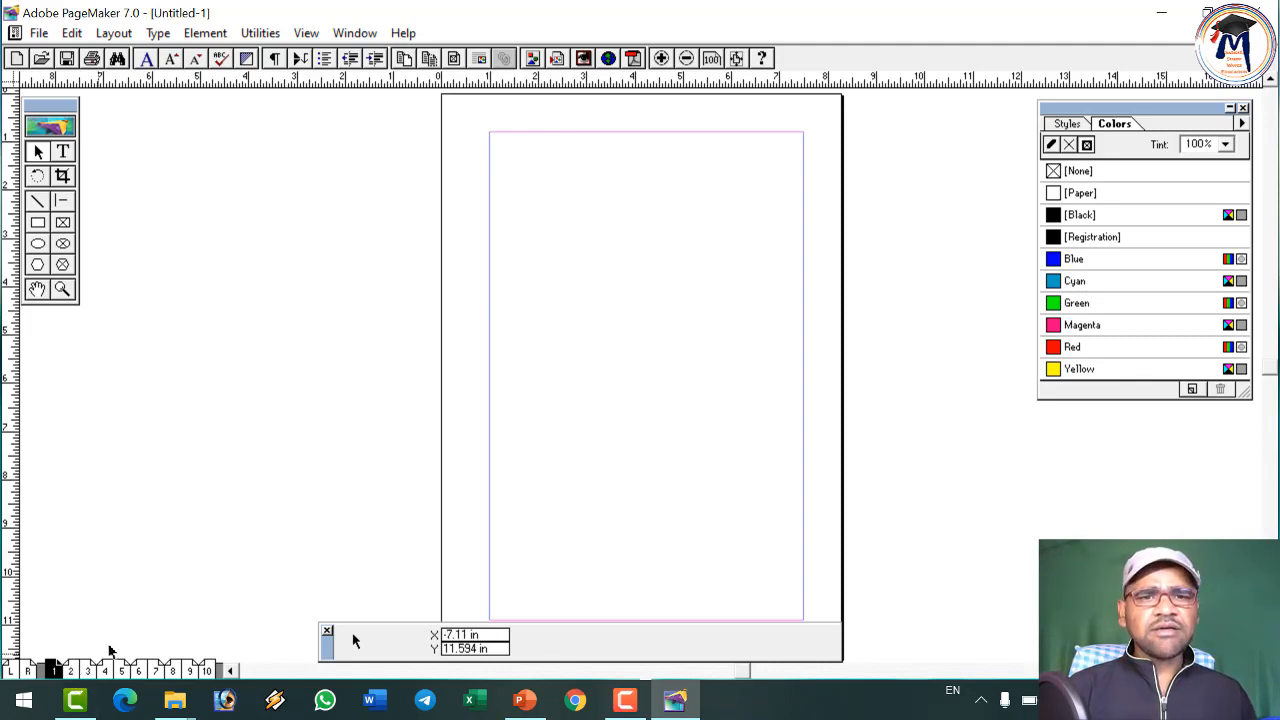
View the L and R master pages, then step through pages 2, 4, 6, 8 and 10
left_click(14, 672)
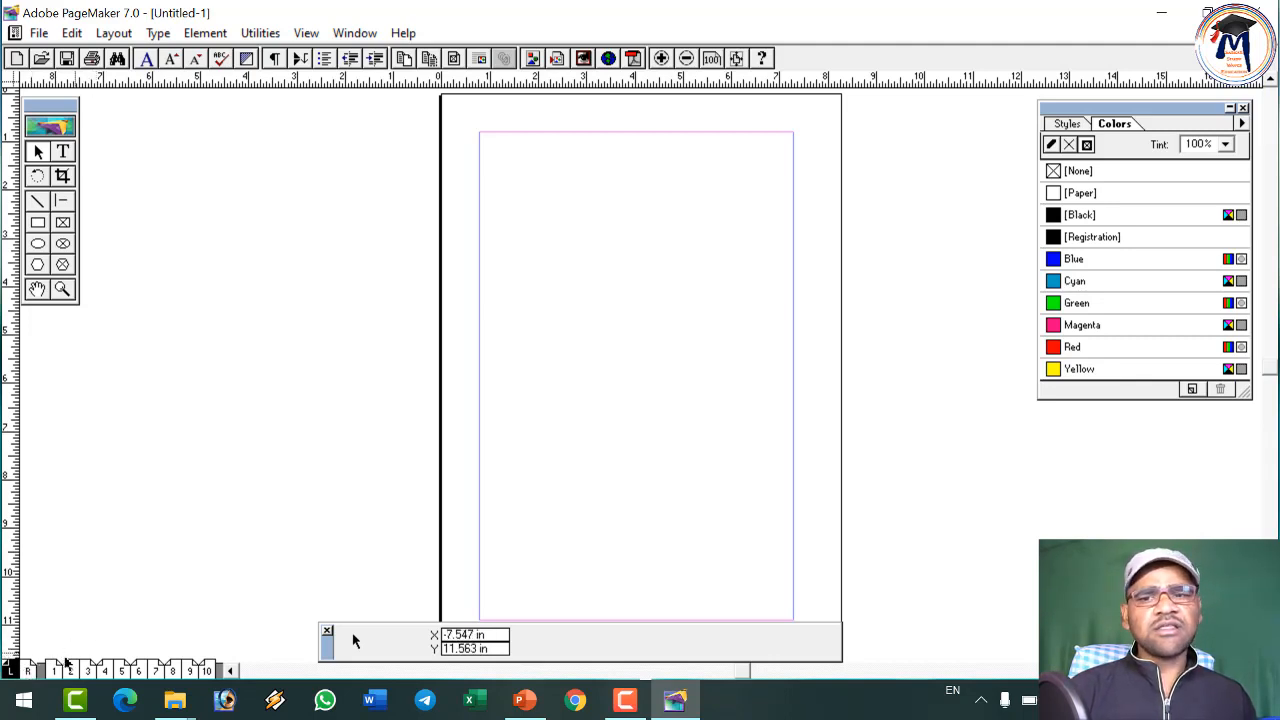
left_click(27, 672)
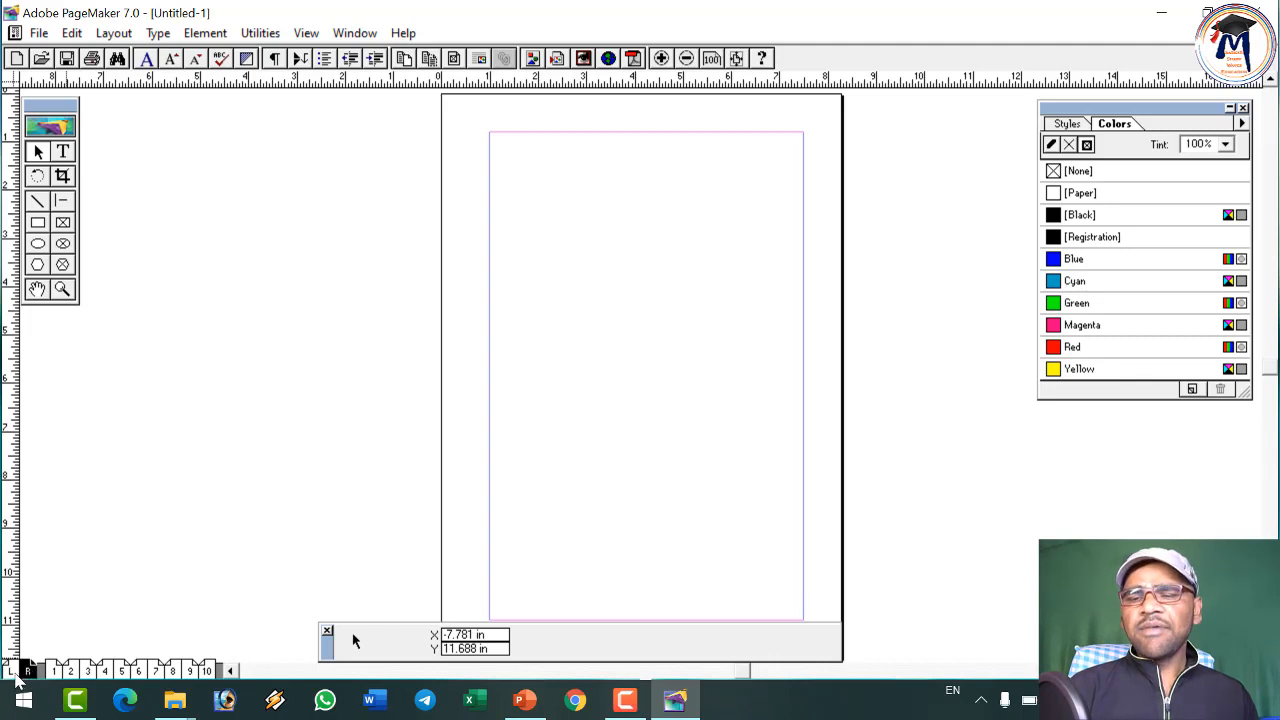
left_click(11, 671)
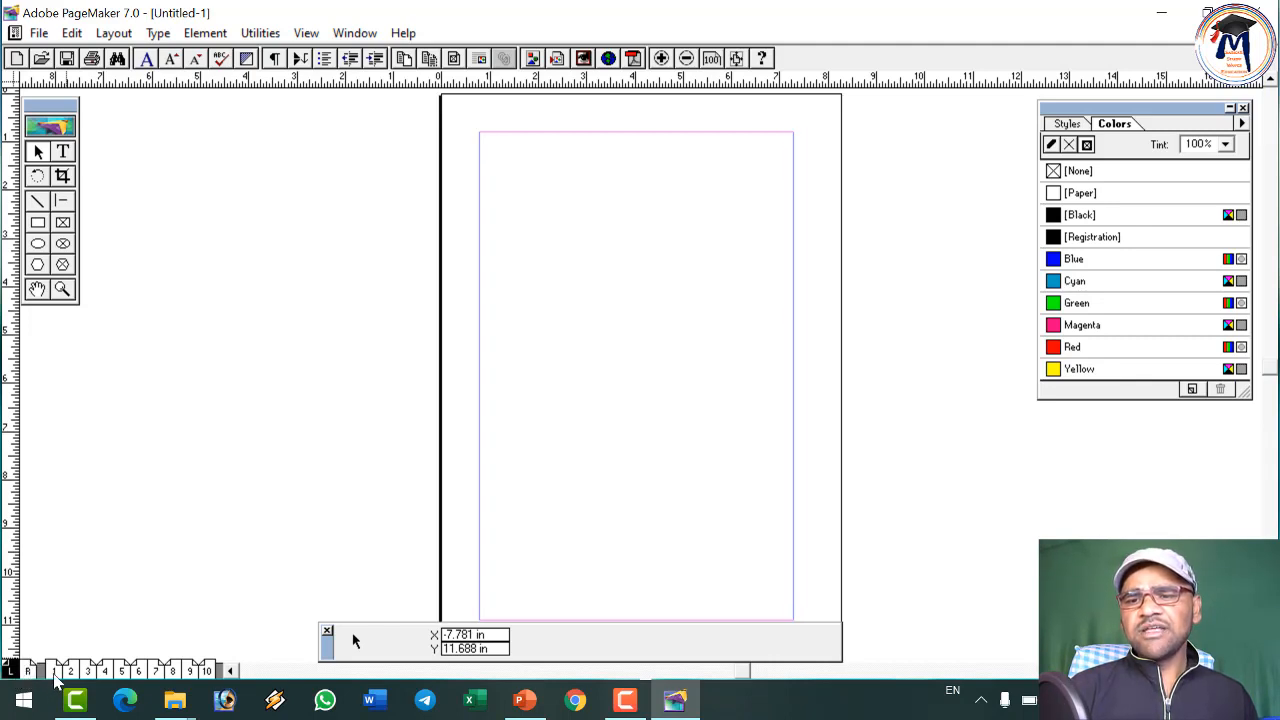
left_click(72, 671)
left_click(105, 672)
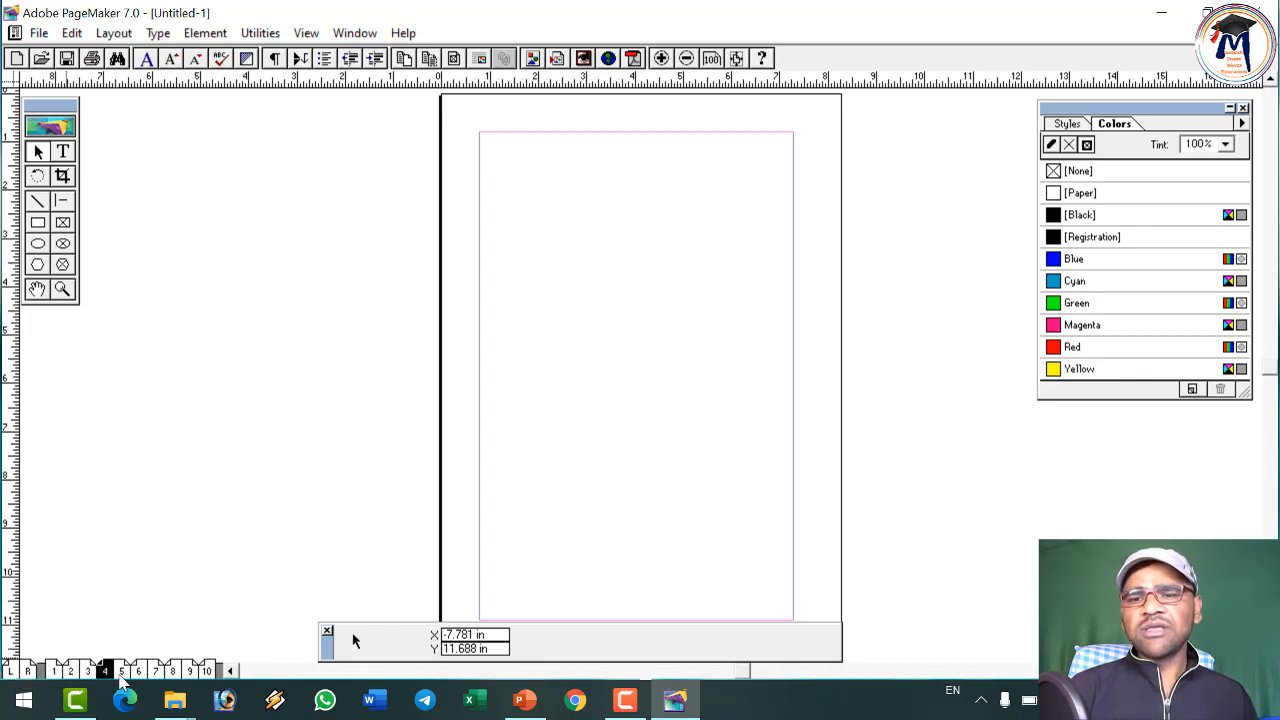
left_click(138, 672)
left_click(172, 672)
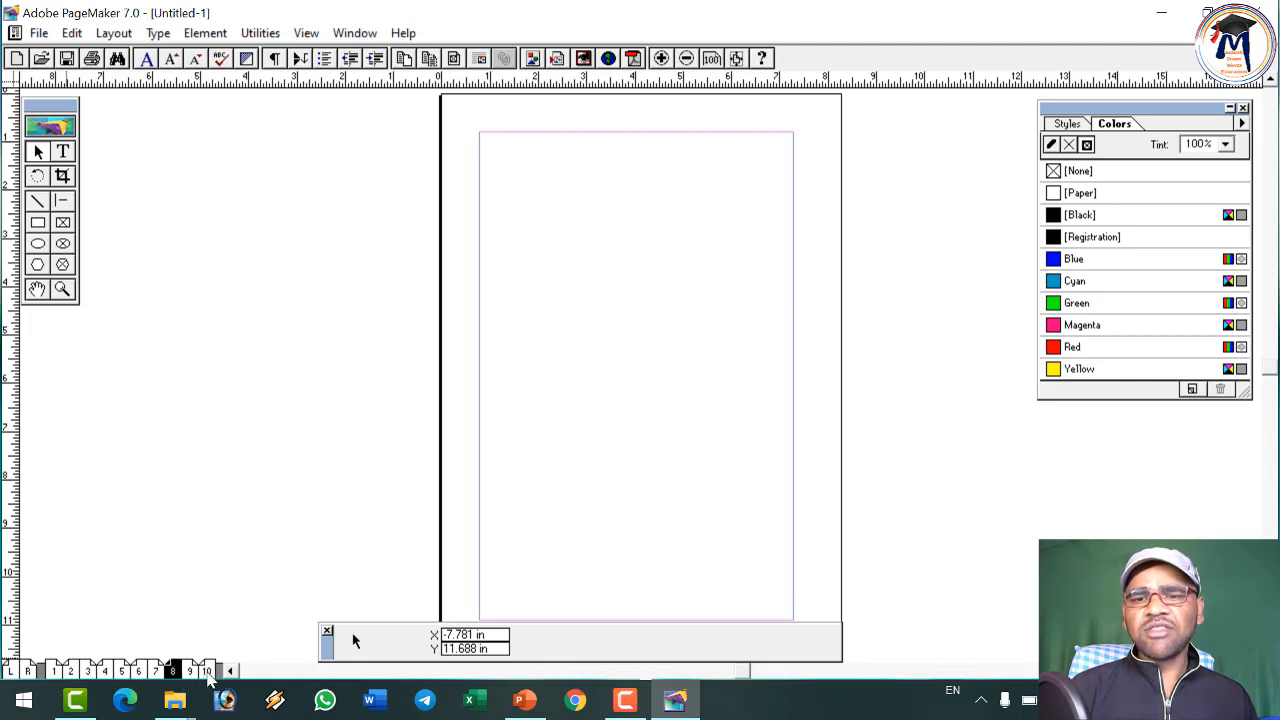
left_click(206, 671)
Toggle repeatedly between the right and left master pages, then go to page 2
left_click(28, 671)
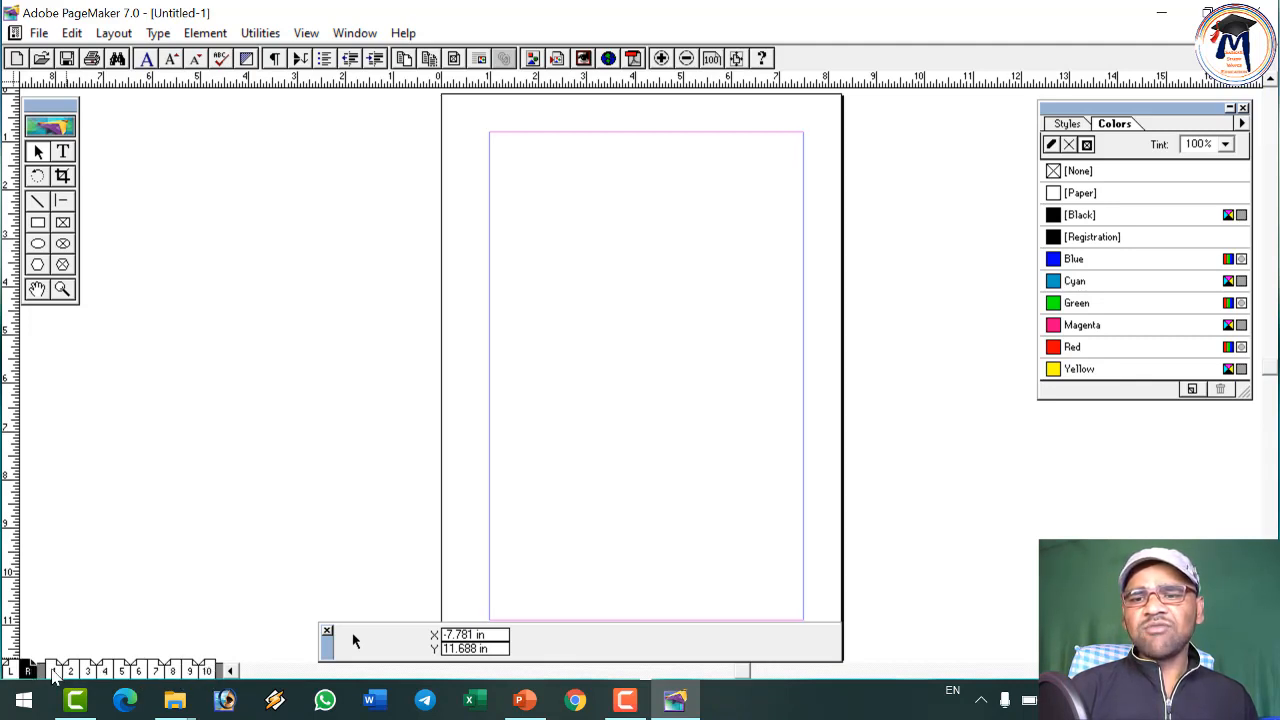
left_click(12, 672)
left_click(28, 672)
left_click(13, 672)
left_click(28, 672)
left_click(13, 672)
left_click(28, 672)
left_click(13, 672)
left_click(30, 672)
left_click(29, 672)
left_click(13, 673)
left_click(28, 672)
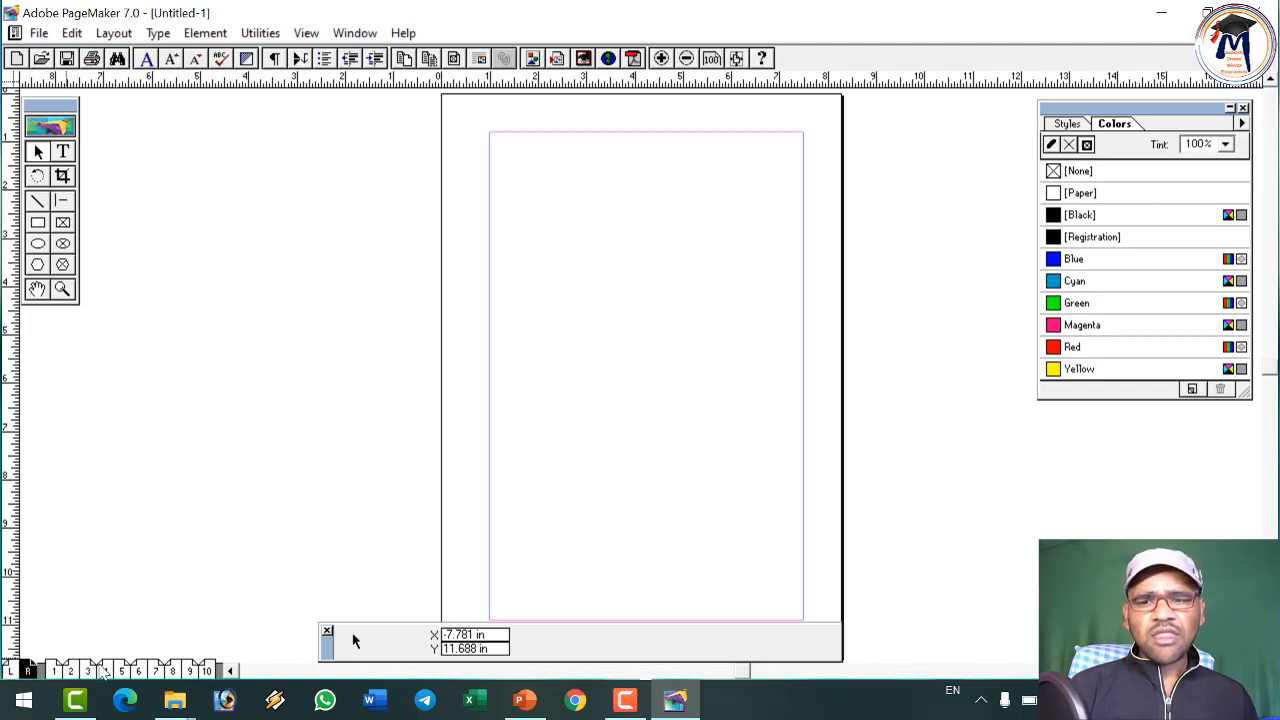
left_click(13, 672)
left_click(71, 671)
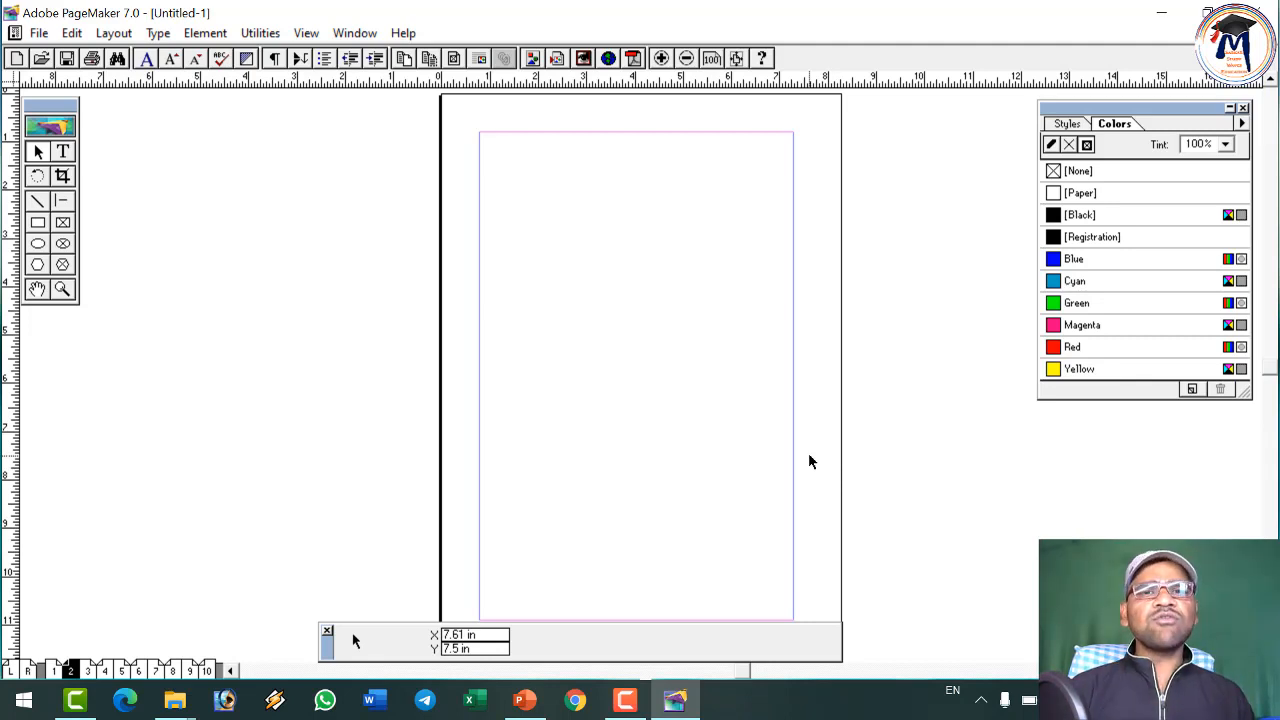
Tick Facing pages in File > Document Setup and confirm with OK
left_click(39, 33)
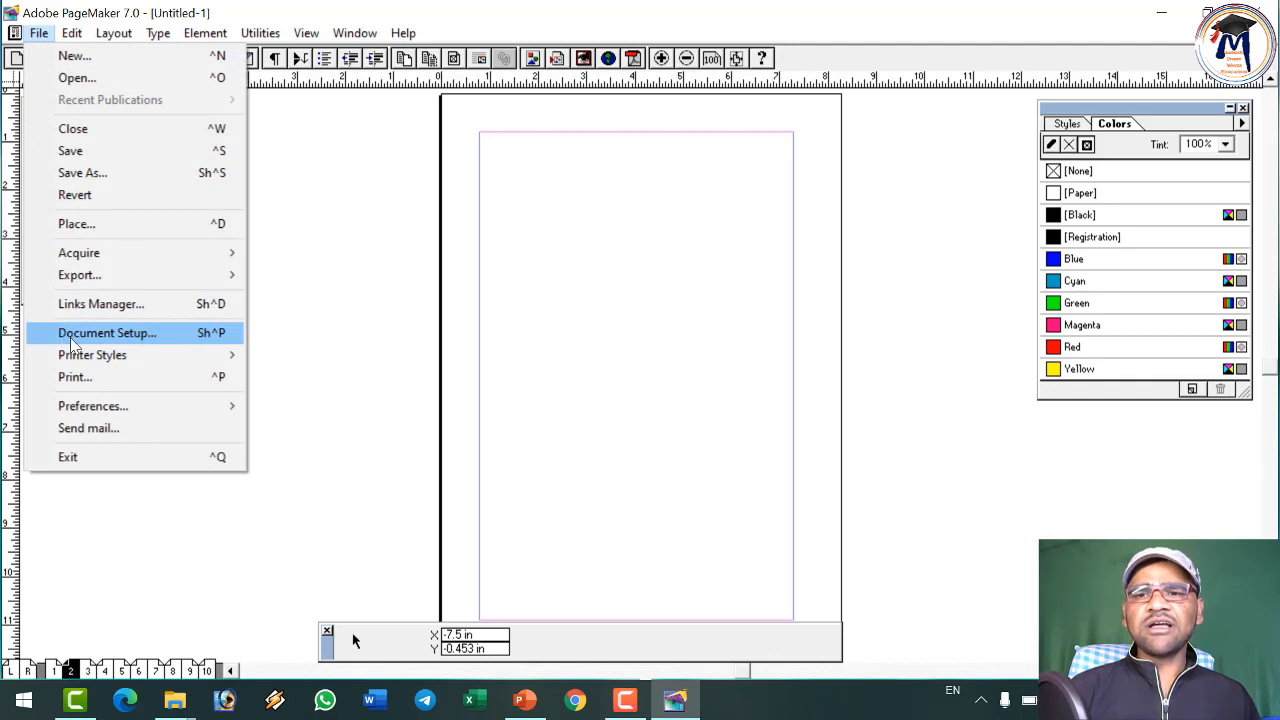
left_click(118, 343)
left_click(588, 333)
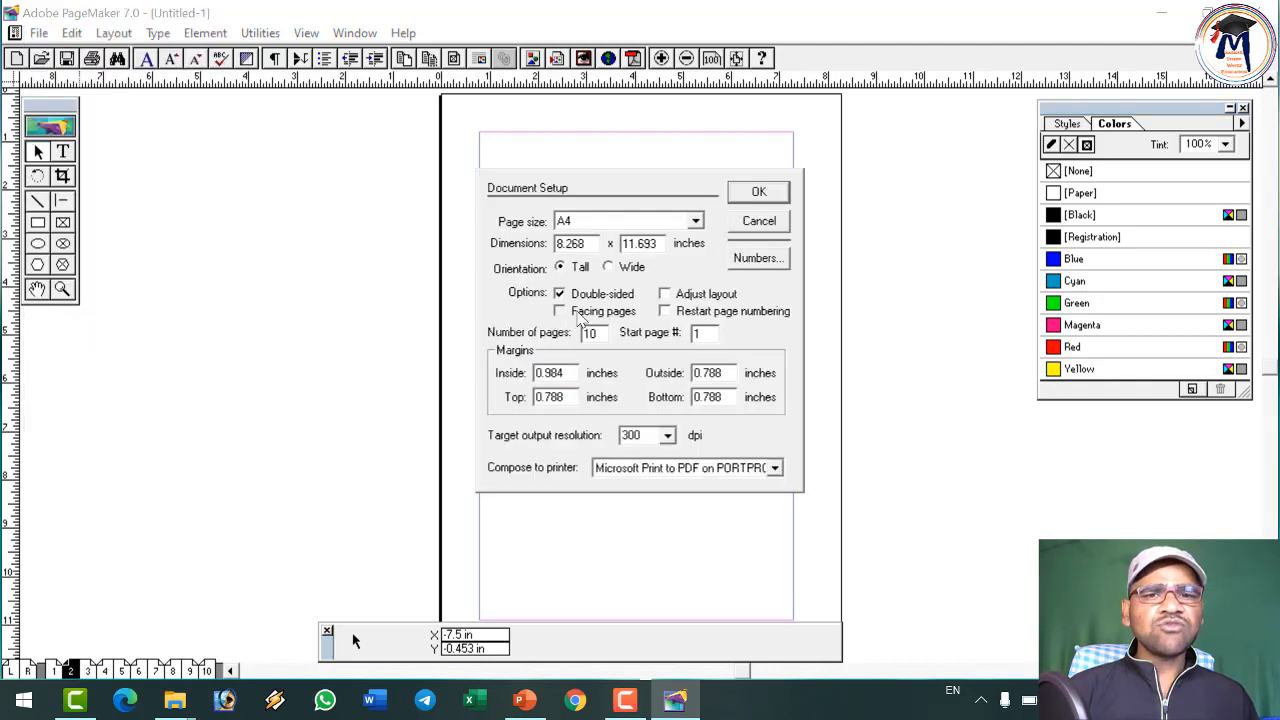
left_click(746, 197)
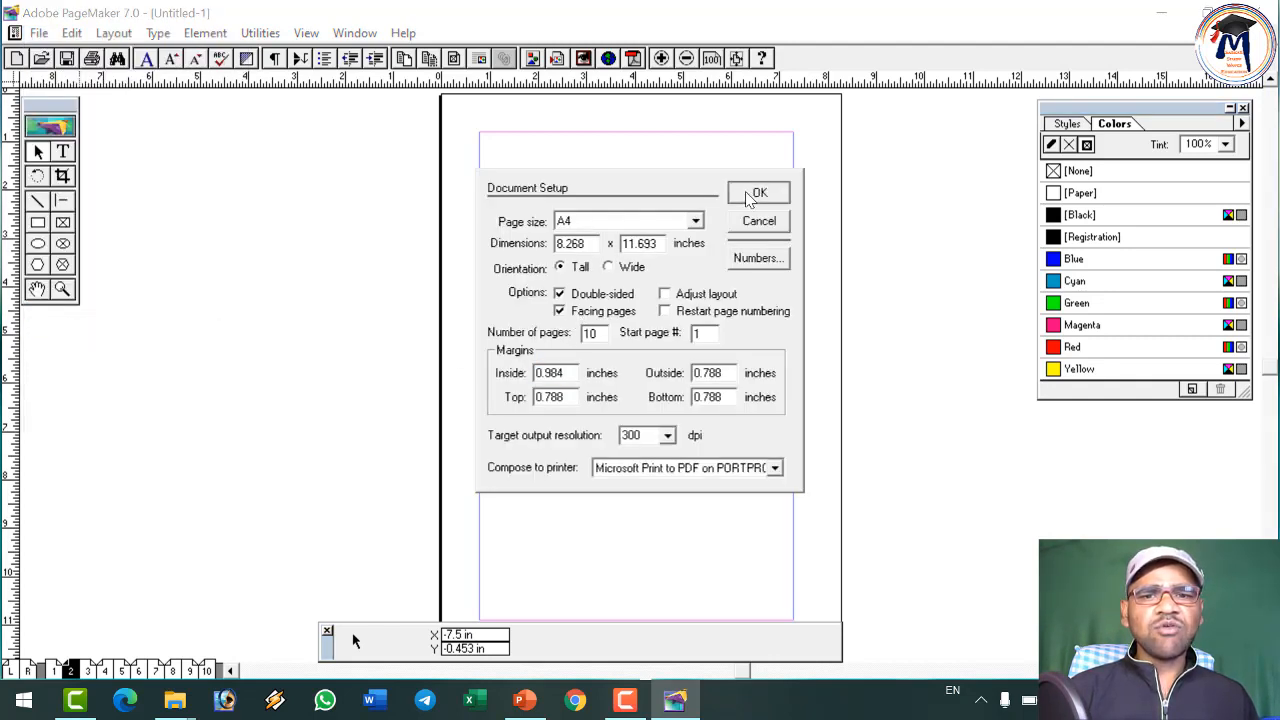
Visit pages 1 and 10, then display the pages 2–3 spread
left_click(57, 671)
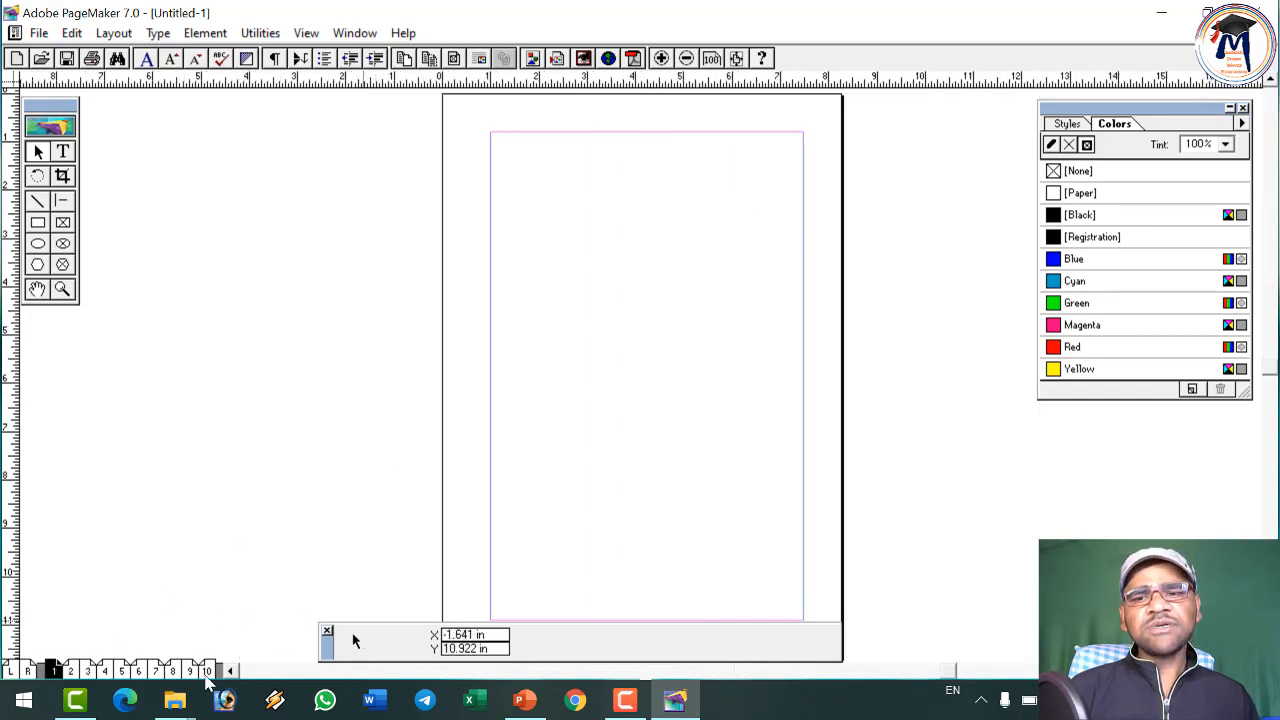
left_click(207, 671)
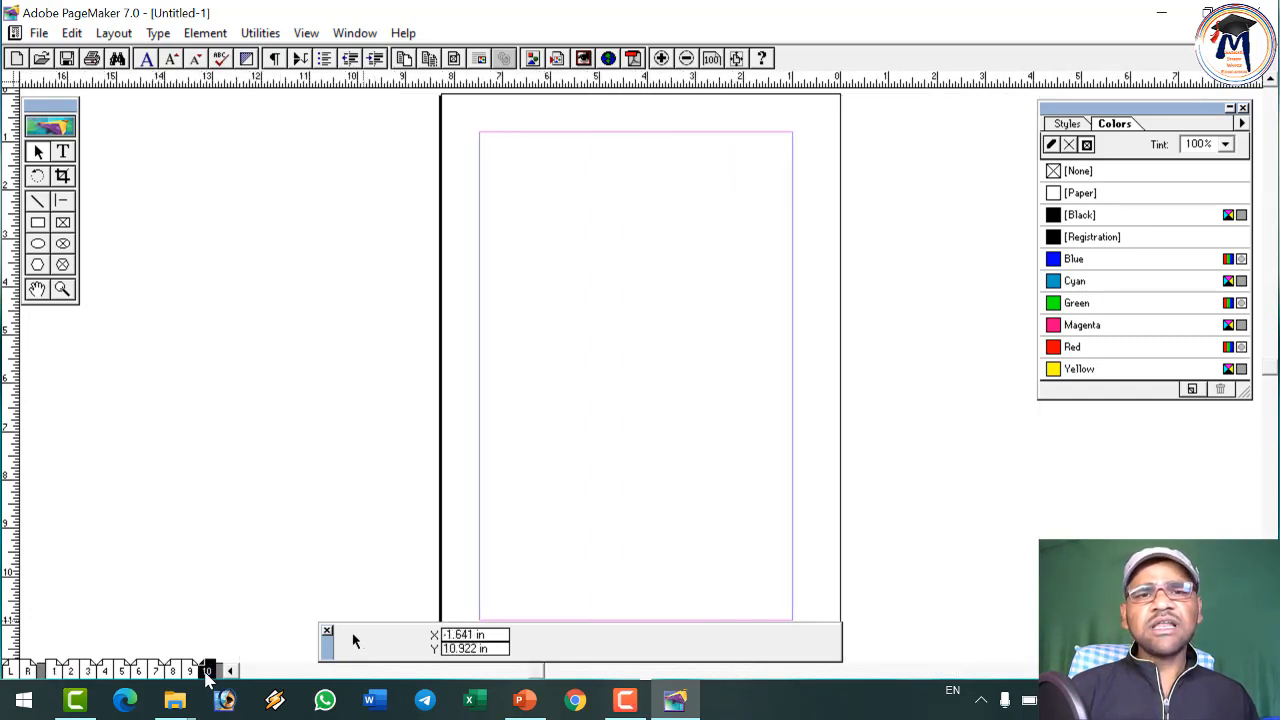
left_click(71, 671)
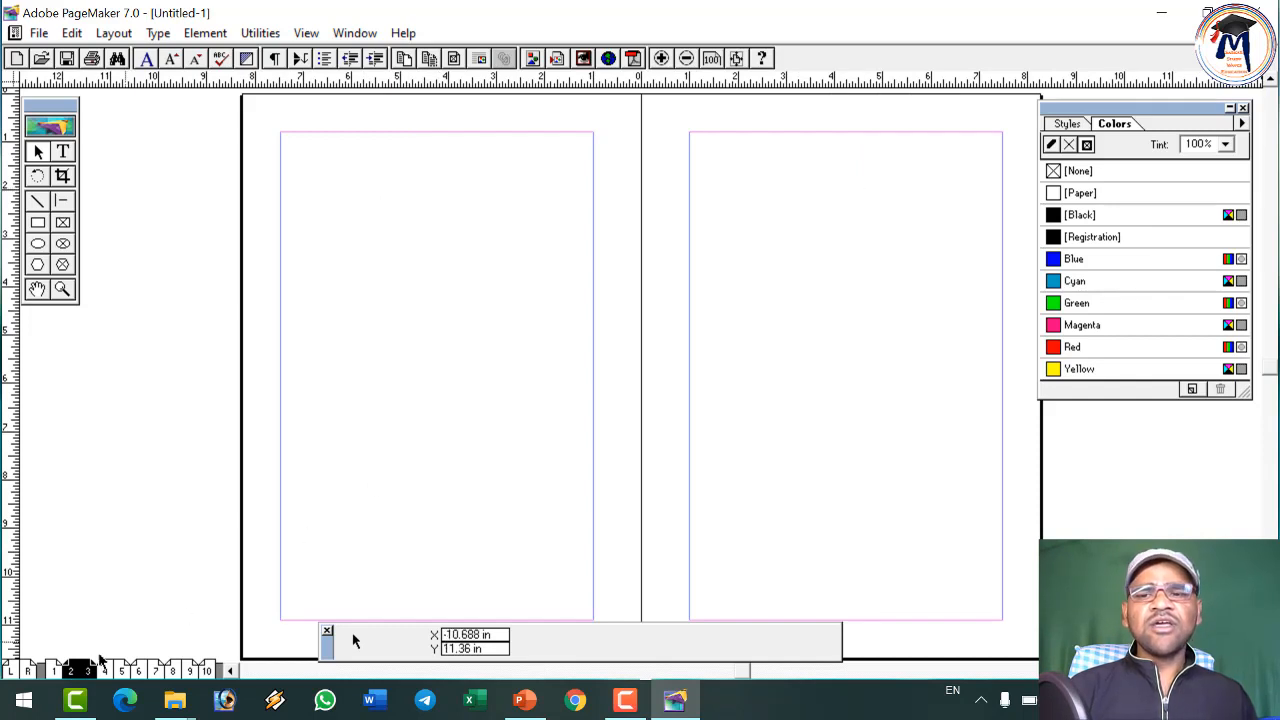
left_click(40, 34)
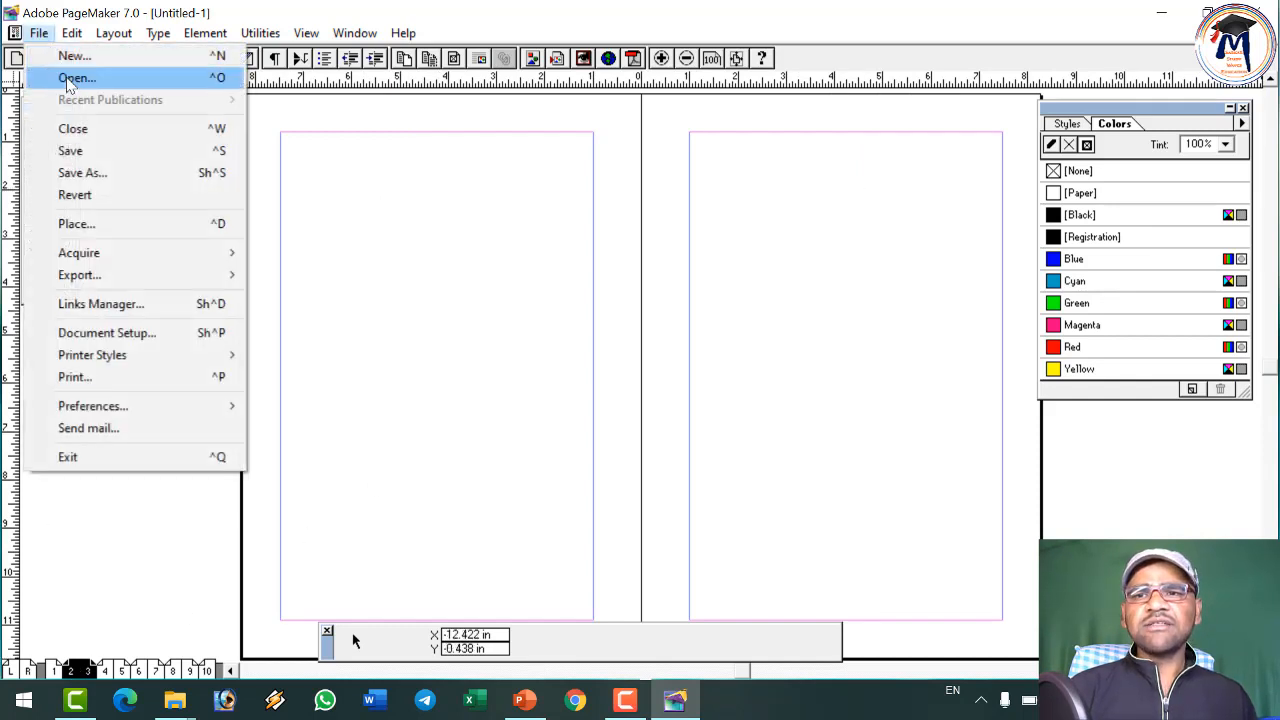
Cancel Document Setup without changes, raise the toolbox slightly, and return to page 1
left_click(103, 331)
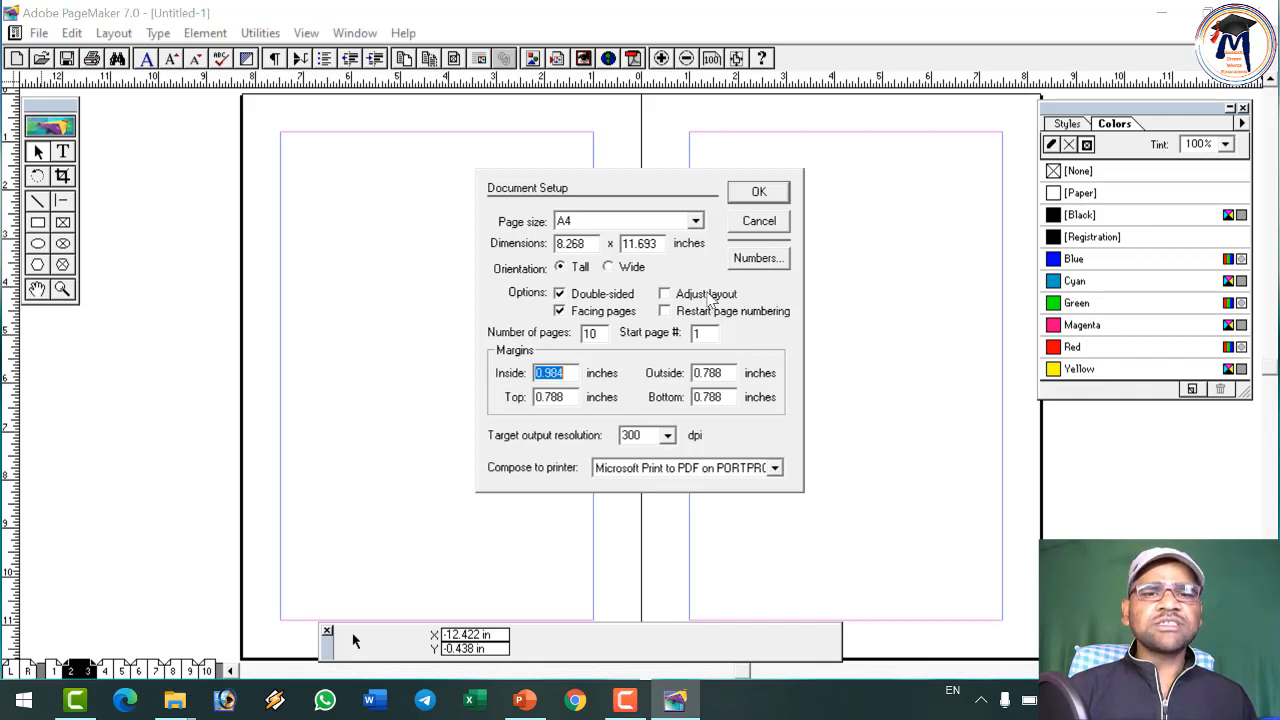
left_click(775, 228)
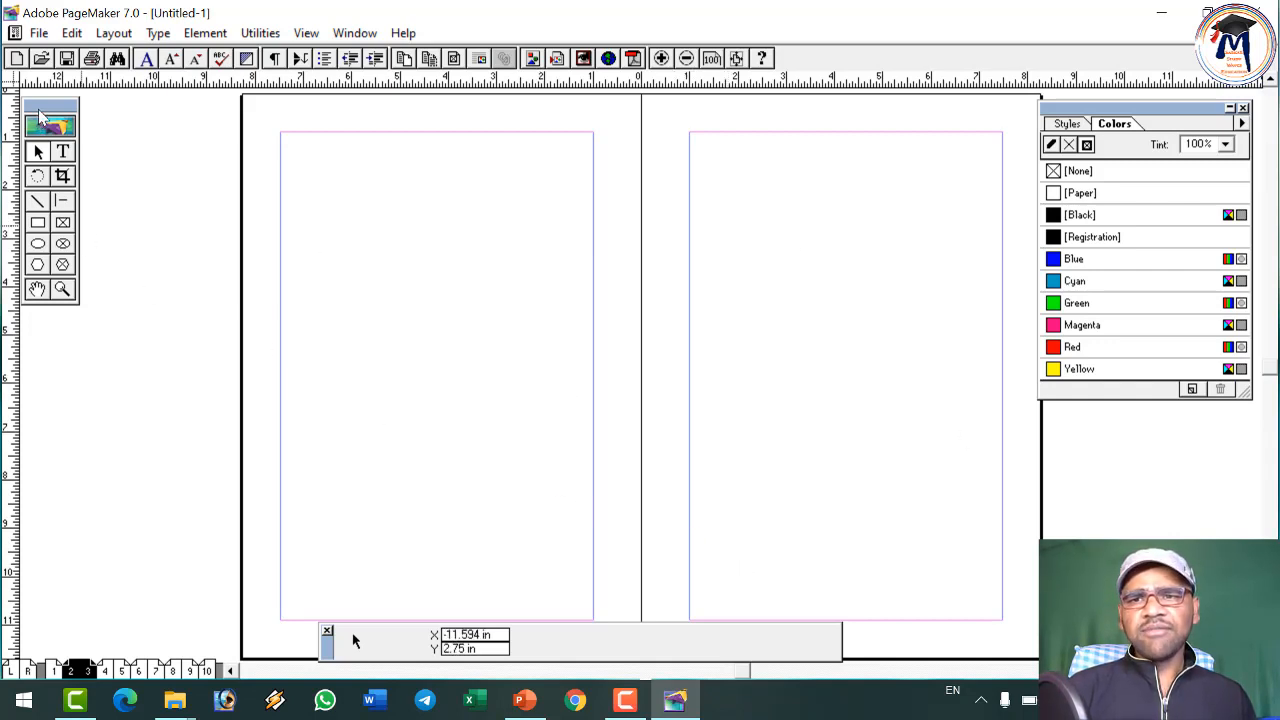
left_click_drag(44, 107, 52, 104)
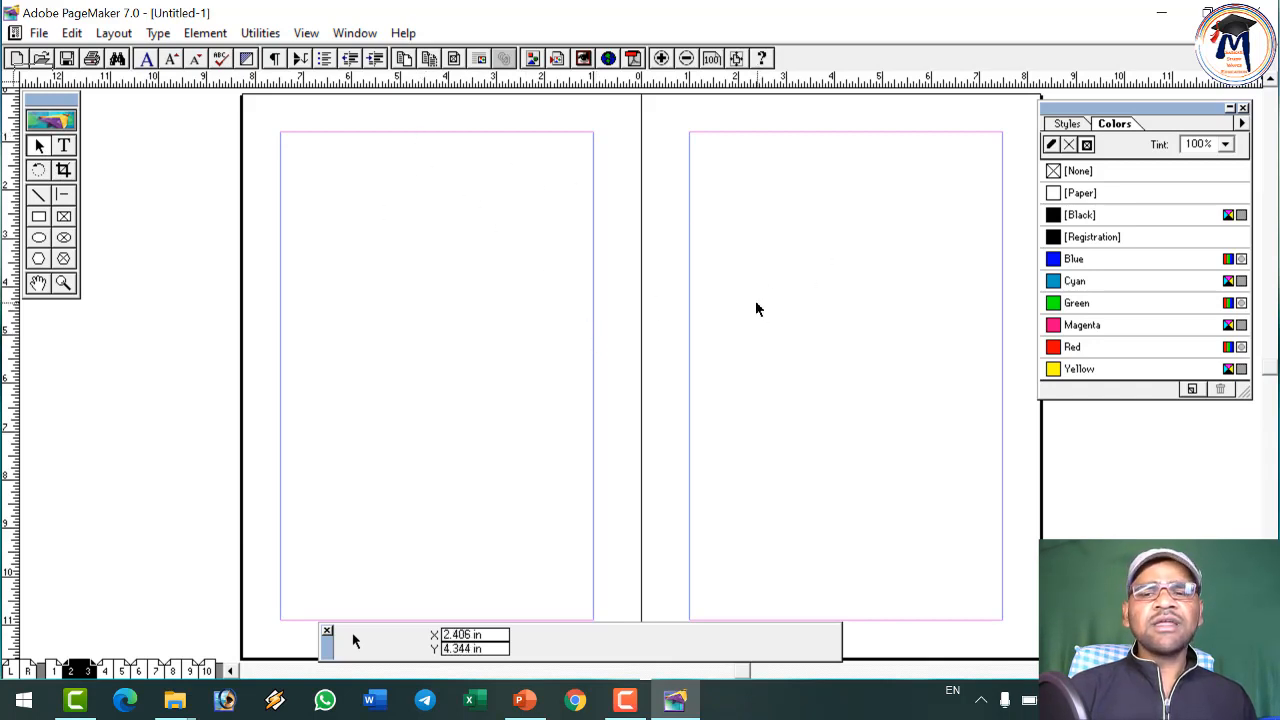
left_click(53, 670)
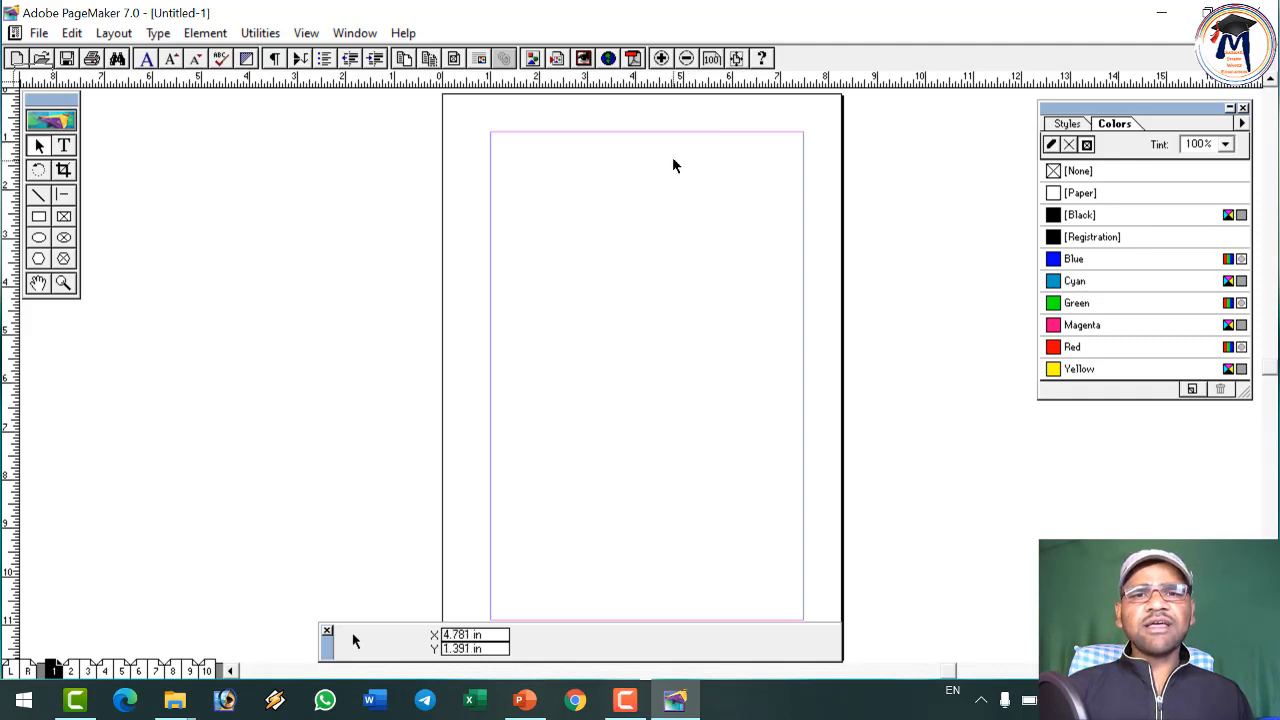
Zoom in and out on page 1 with the Zoom tool until the top margin area fills the window
left_click(63, 284)
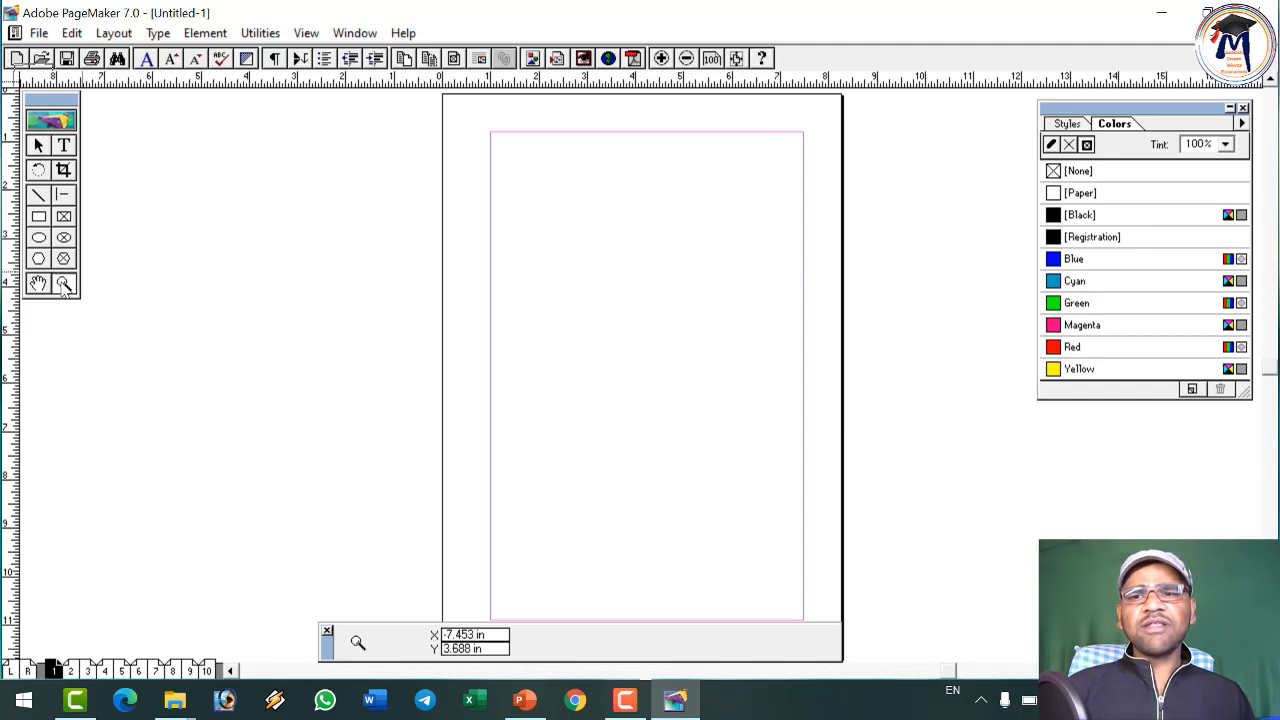
left_click(633, 200)
left_click(630, 331)
left_click(674, 384)
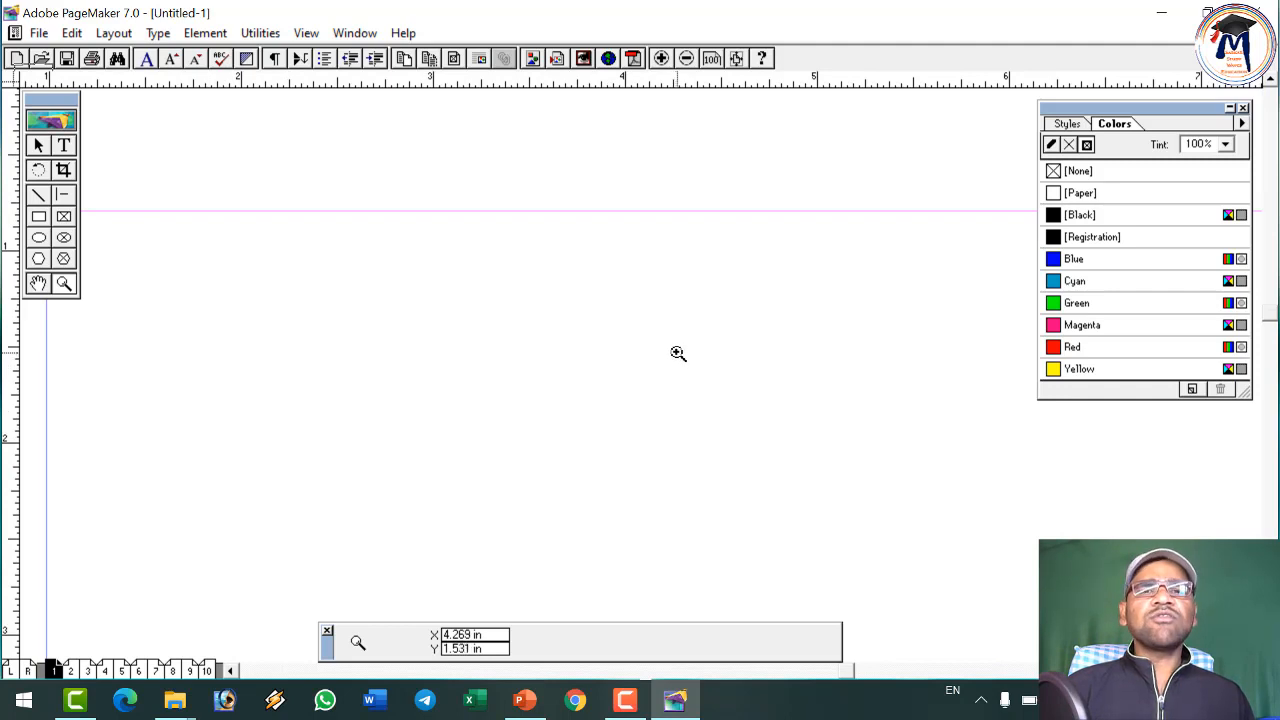
left_click(658, 282, "ctrl")
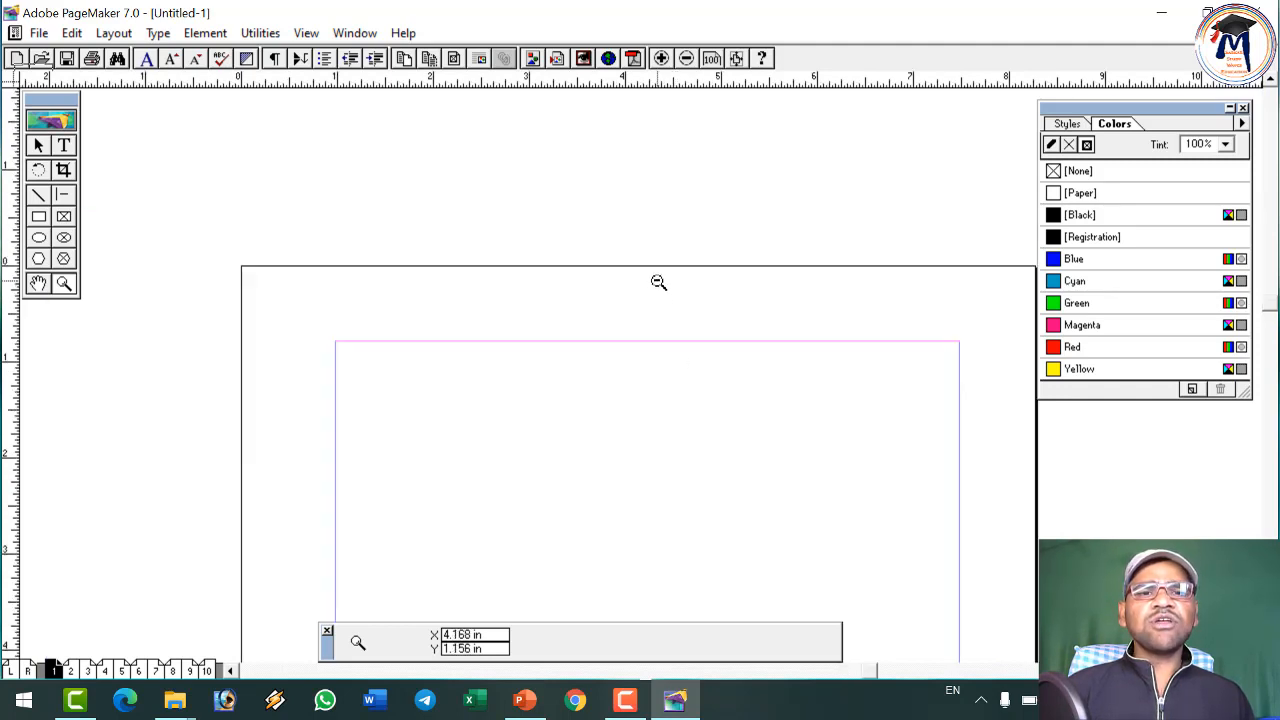
left_click(656, 455)
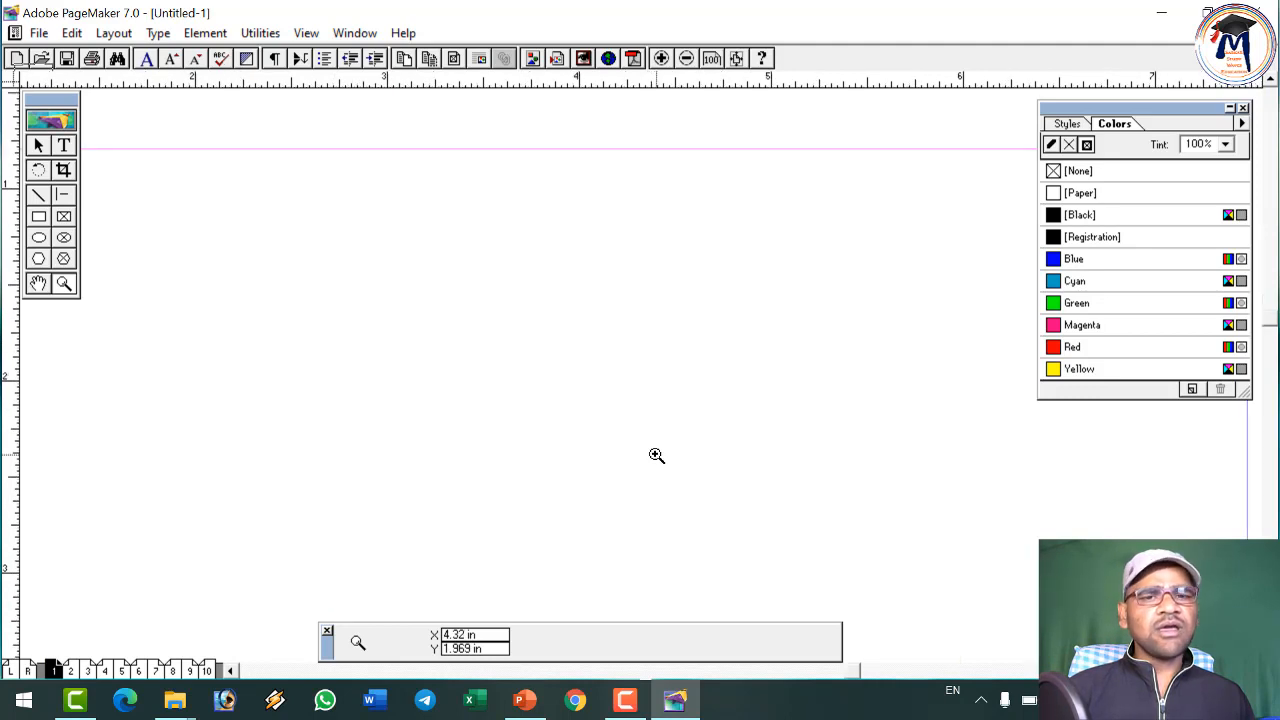
left_click(660, 405, "ctrl")
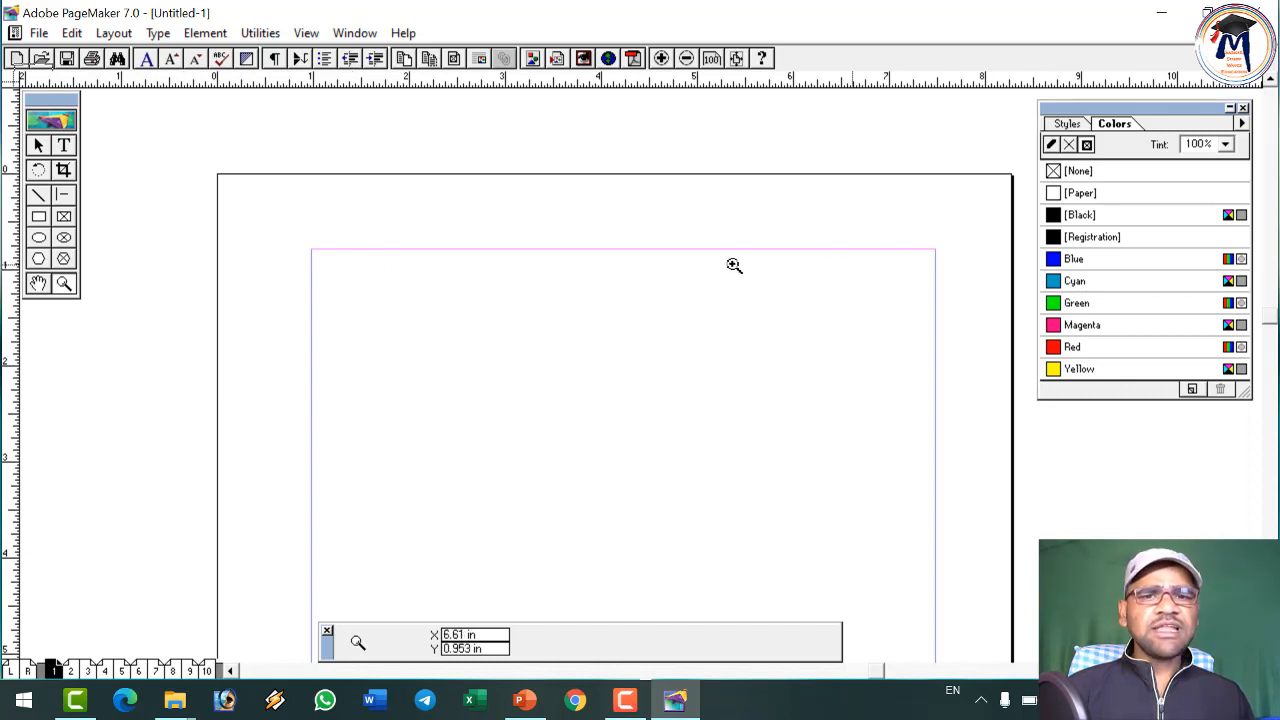
left_click(39, 238)
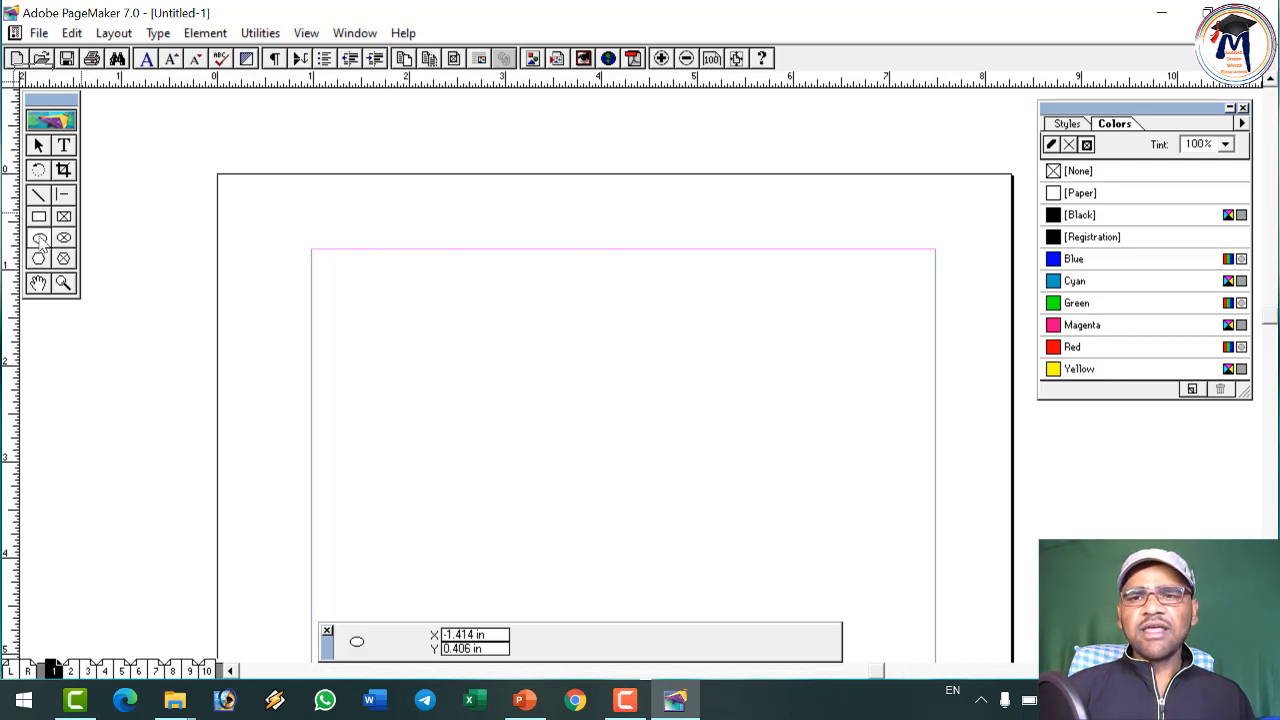
left_click(40, 218)
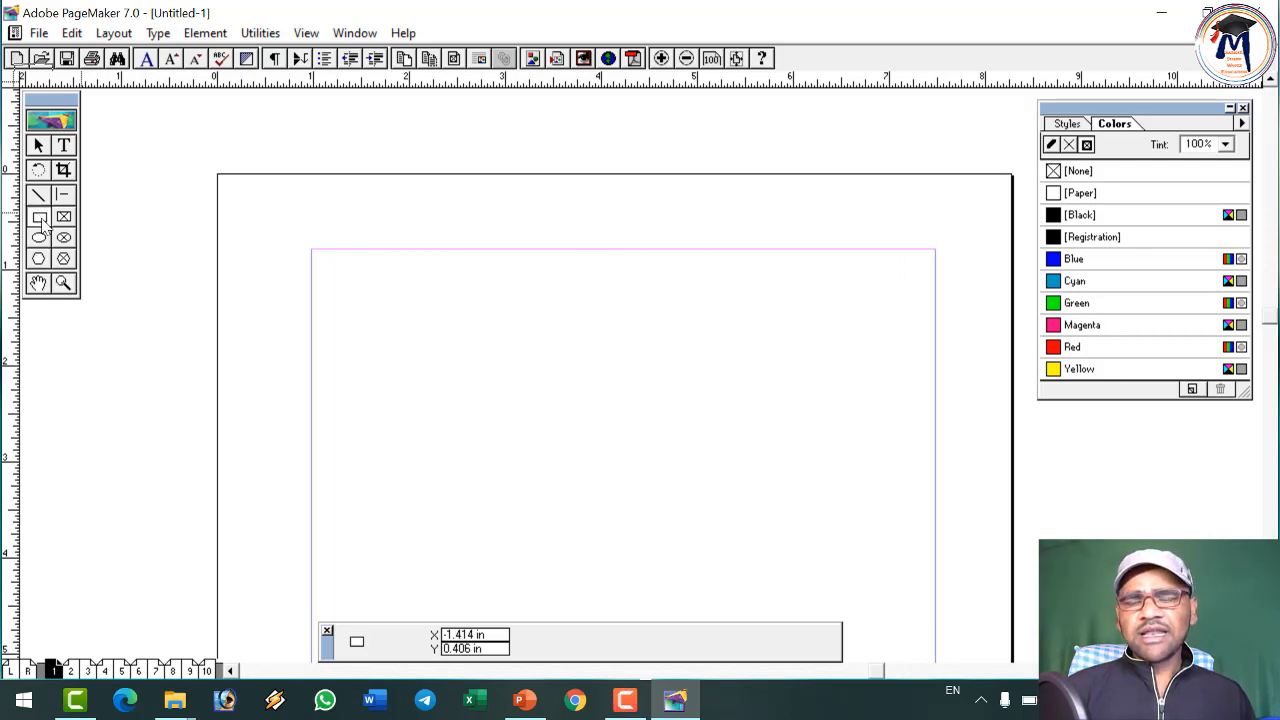
left_click(40, 238)
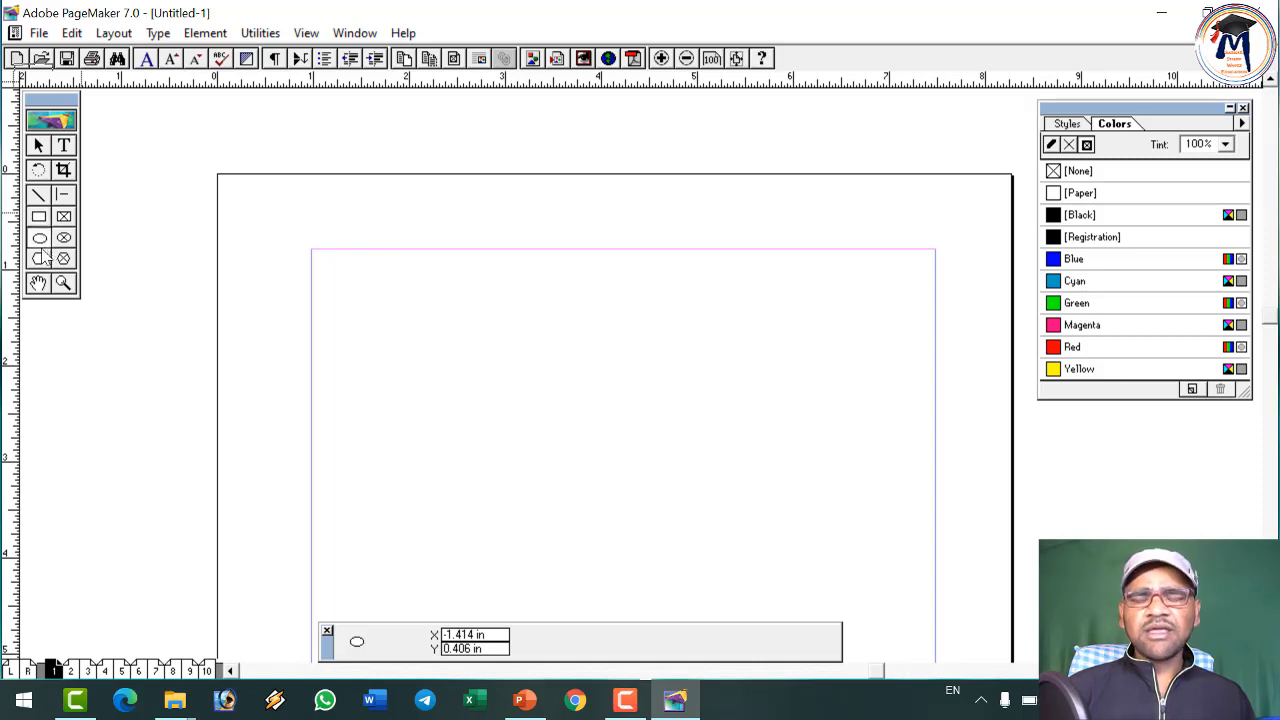
left_click(41, 259)
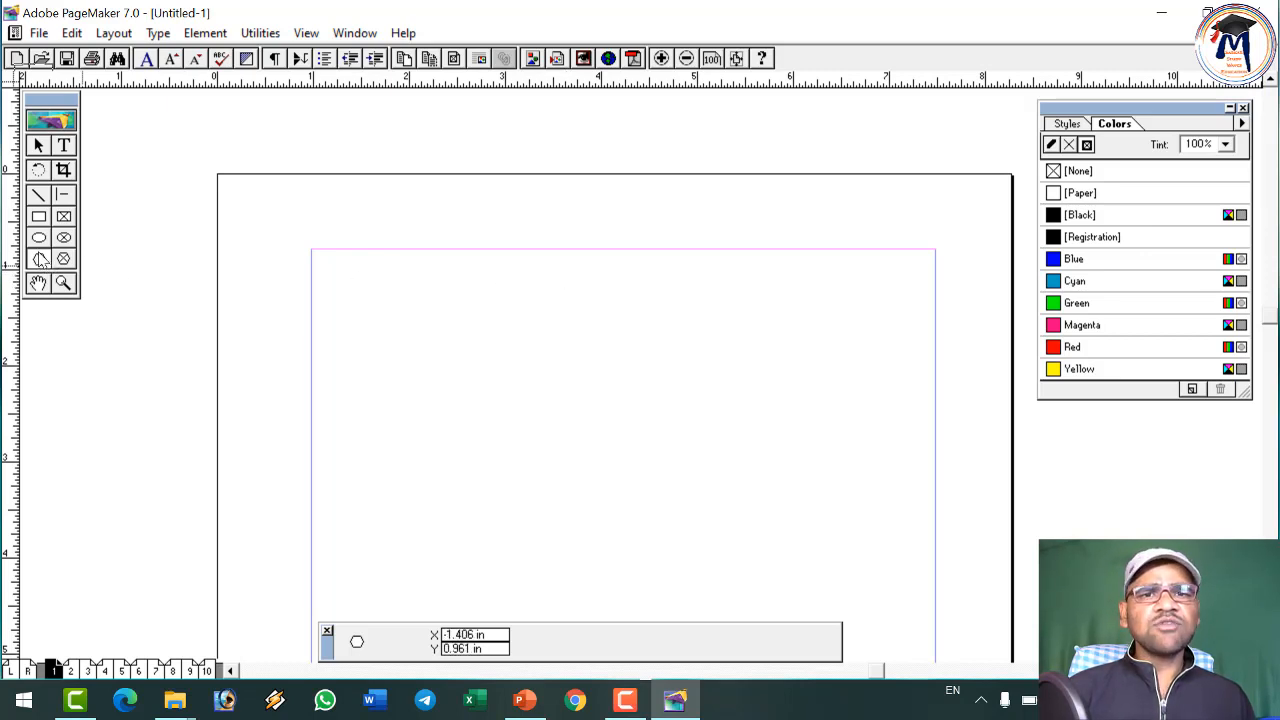
Draw a 1.992 x 1.134 in unfilled ellipse near the top centre of page 1
left_click(39, 218)
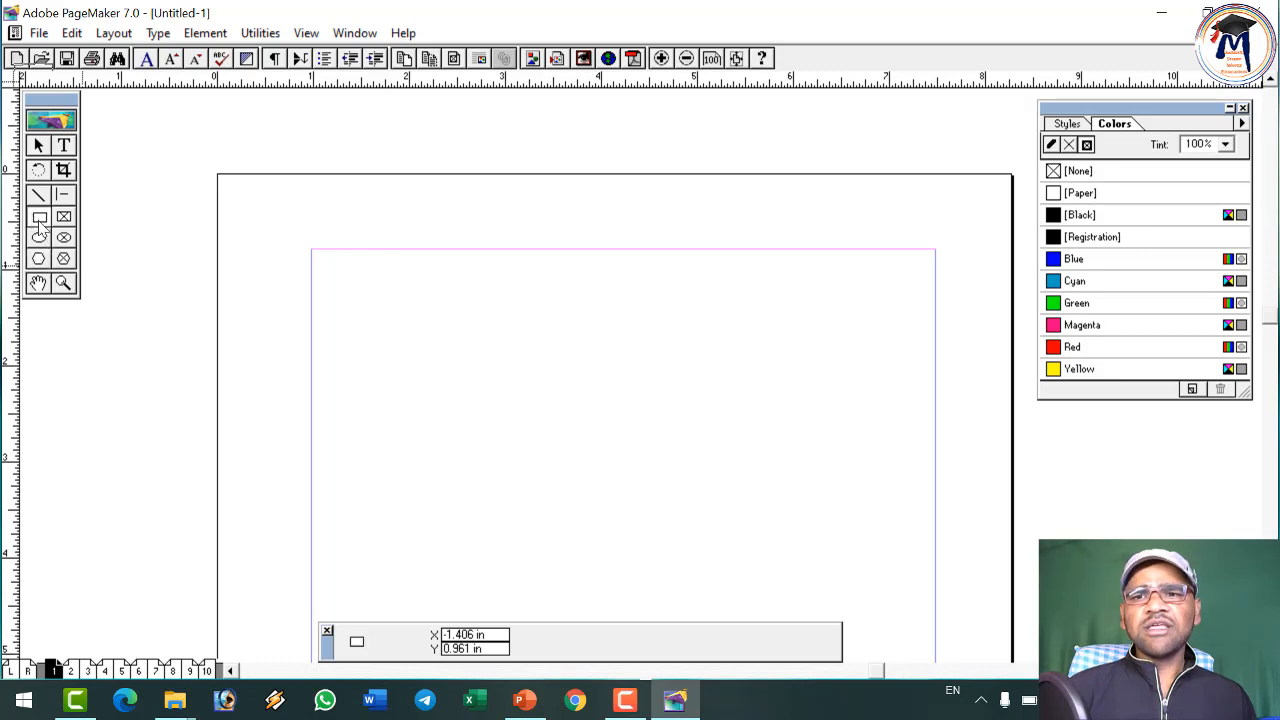
left_click(39, 237)
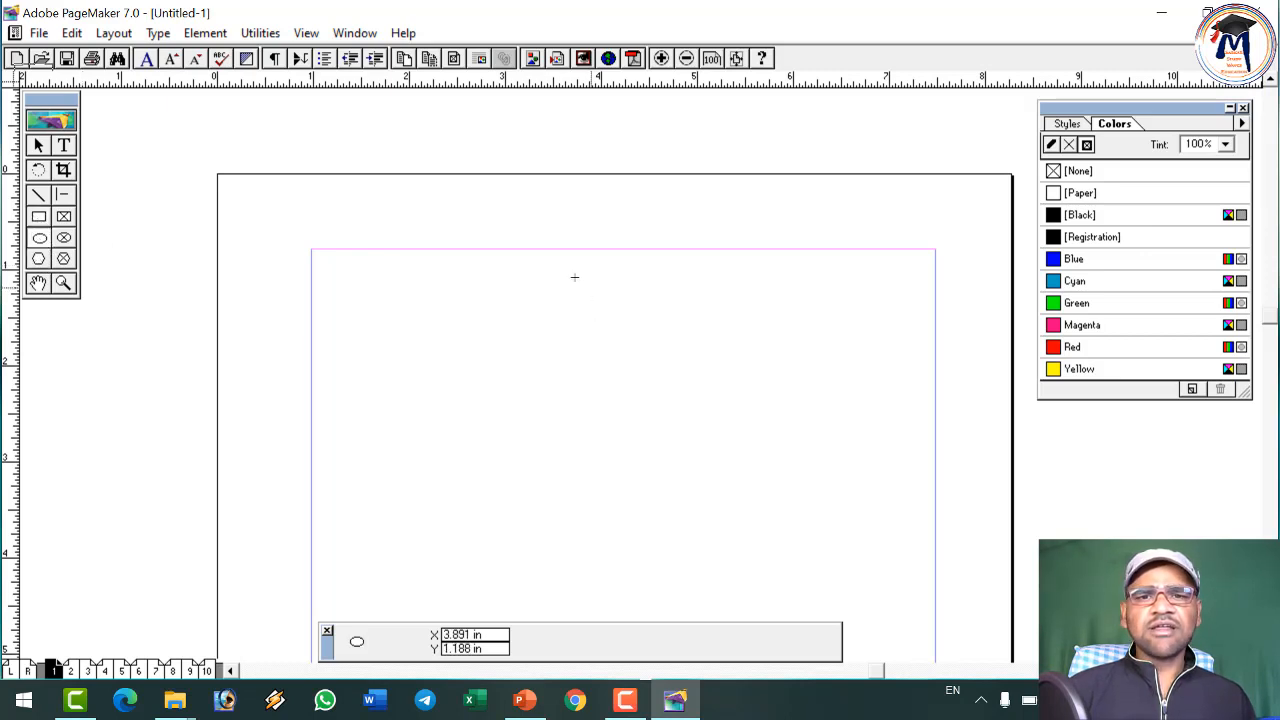
left_click_drag(537, 256, 729, 356)
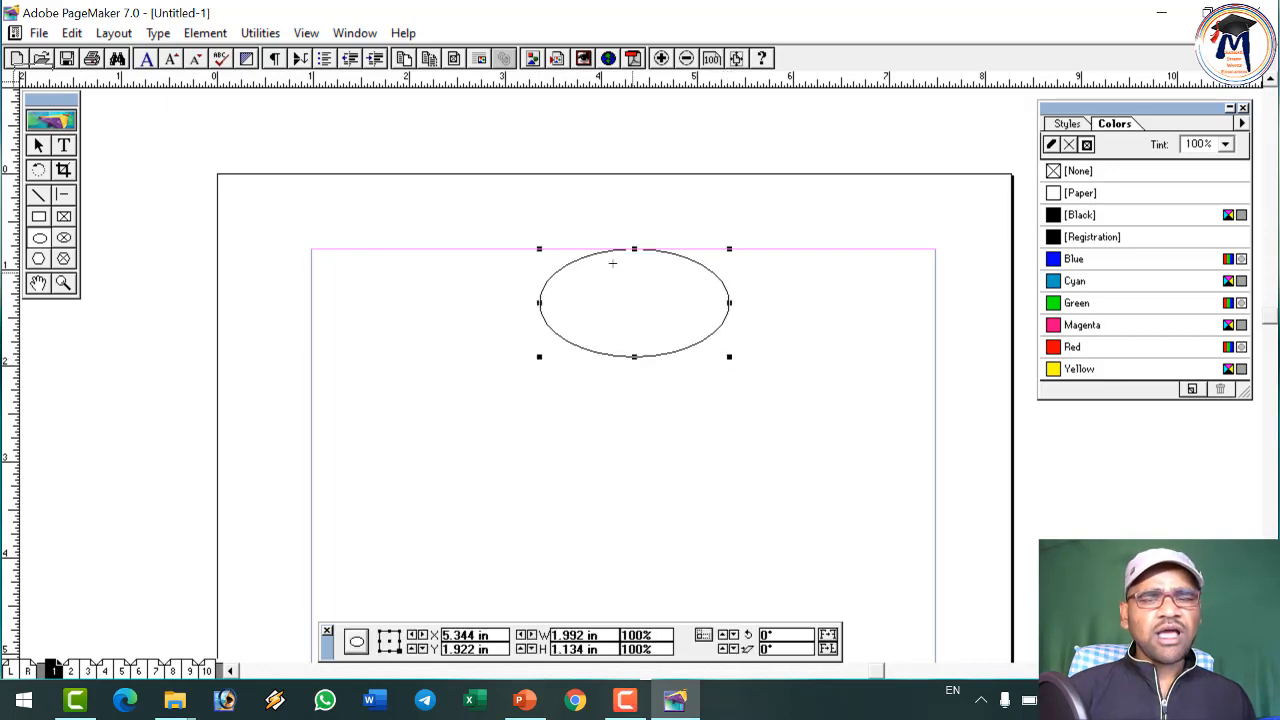
Fill the ellipse solid black
left_click(1053, 145)
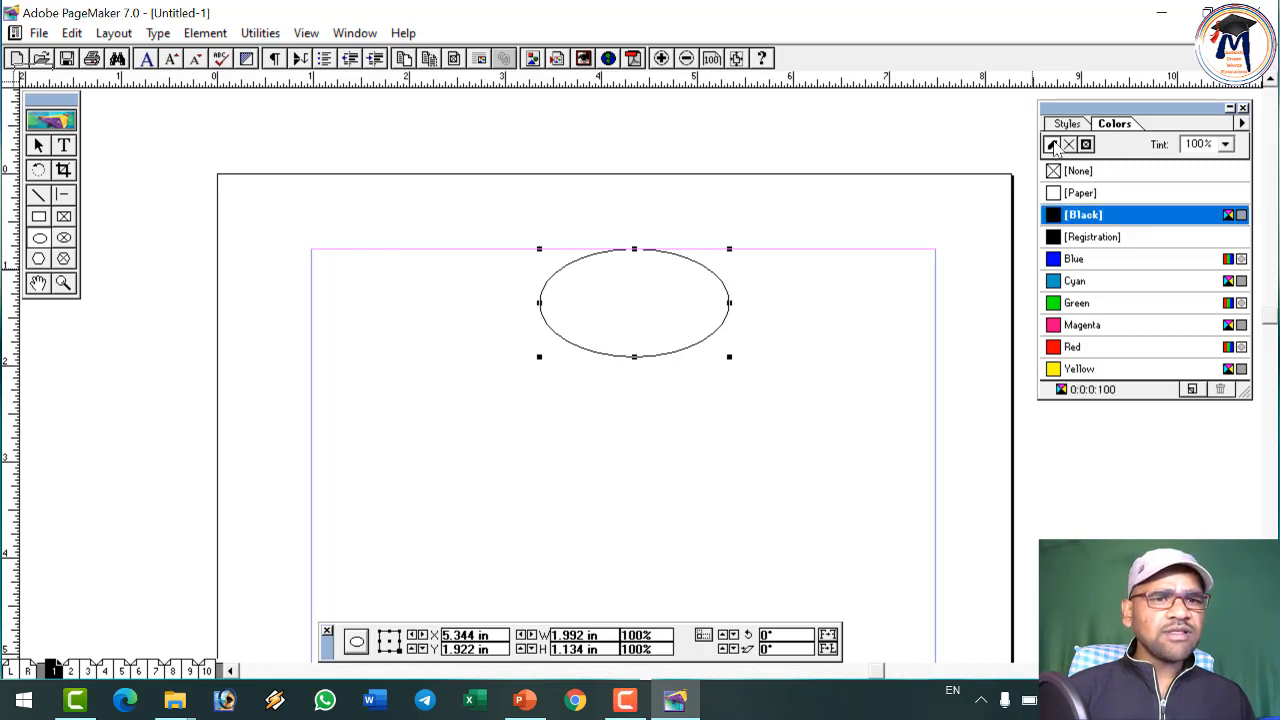
left_click(1069, 145)
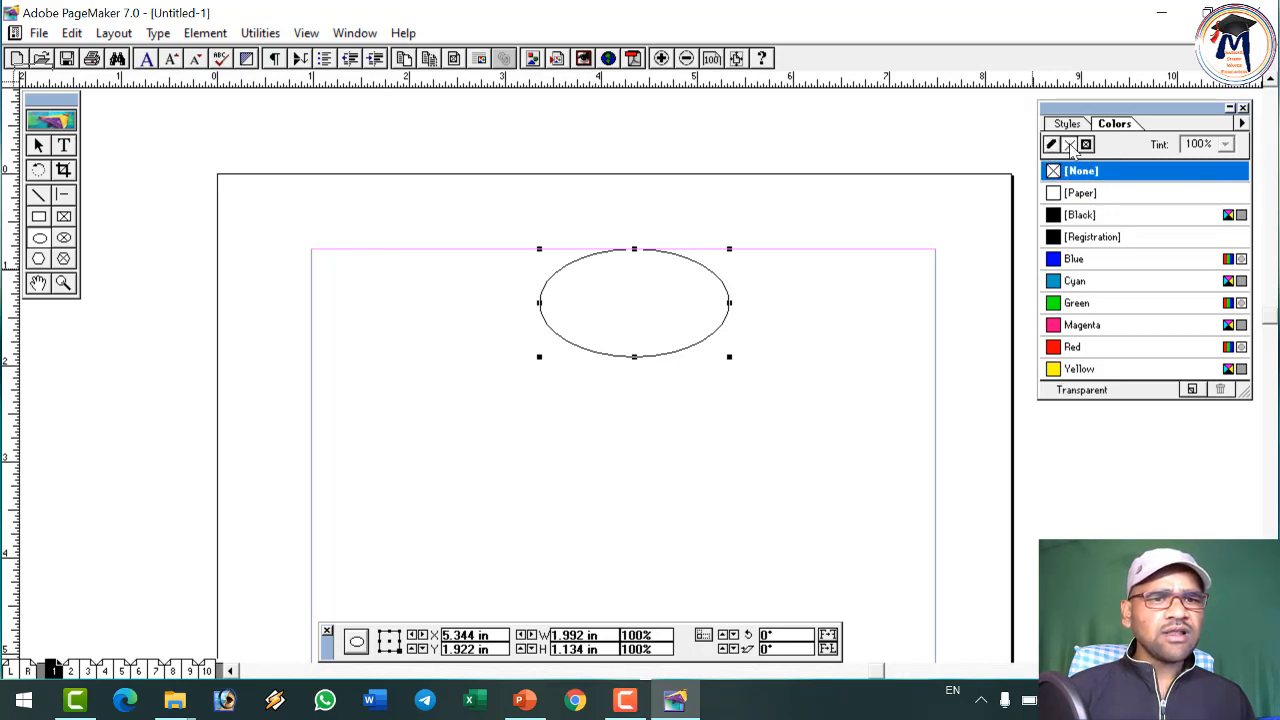
left_click(1087, 145)
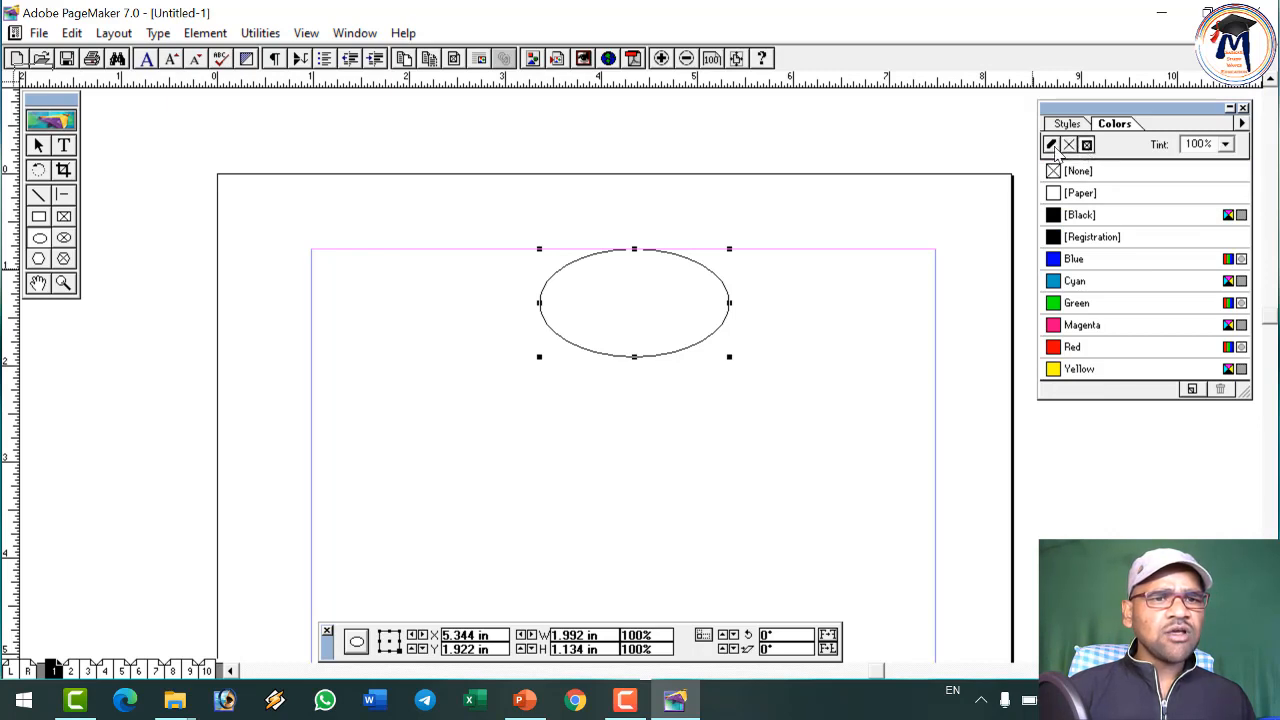
left_click(1069, 145)
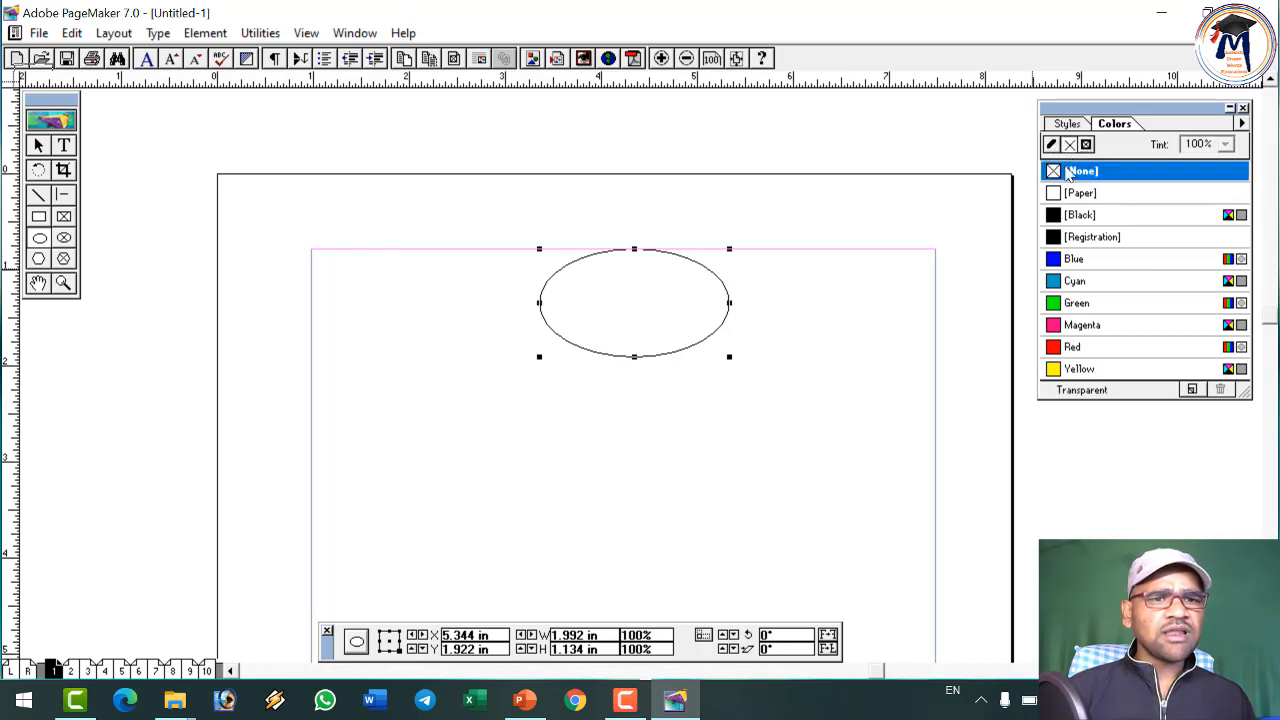
left_click(1078, 238)
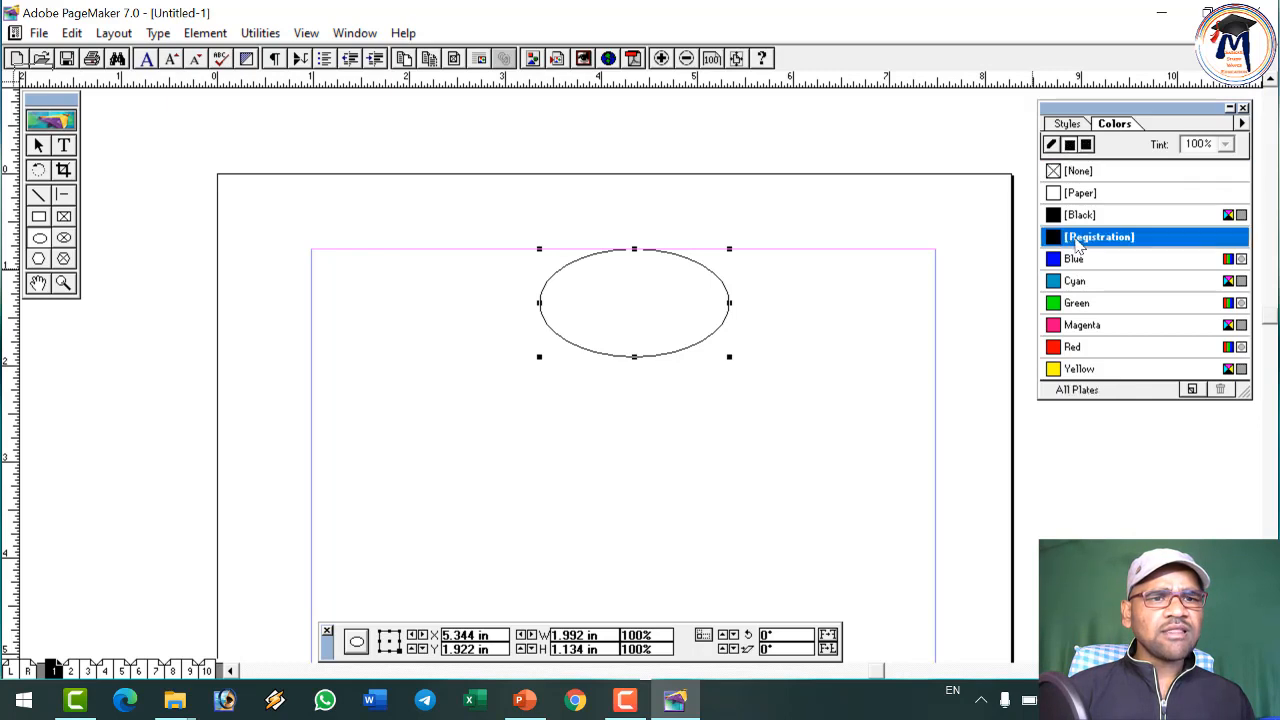
Give the ellipse a red outline, after trying yellow and magenta
left_click(1052, 145)
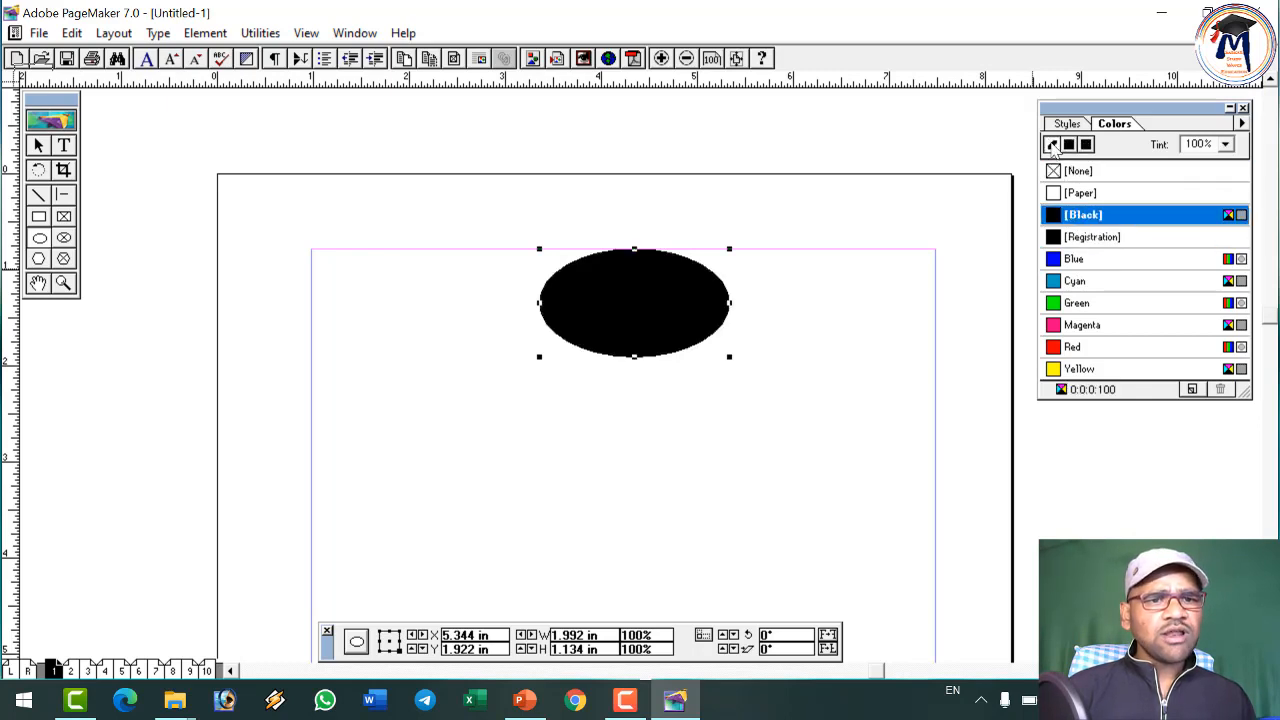
left_click(1074, 347)
left_click(1078, 369)
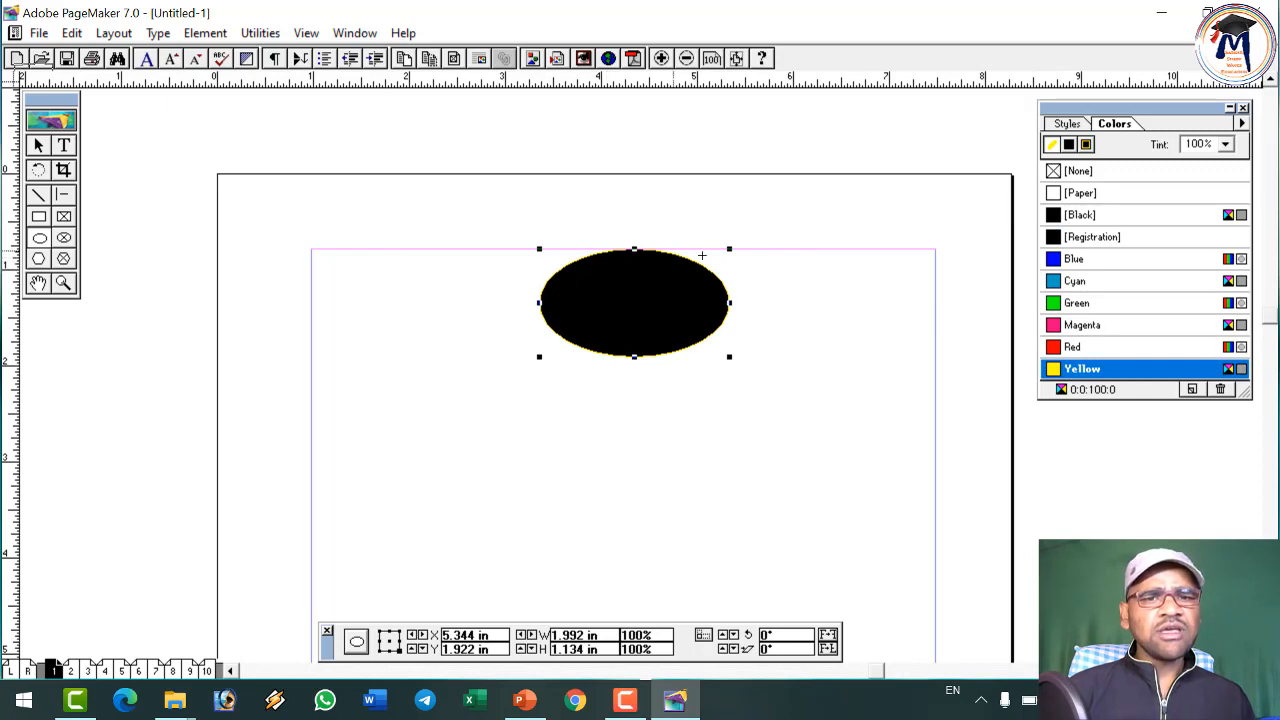
left_click(1066, 326)
left_click(1076, 347)
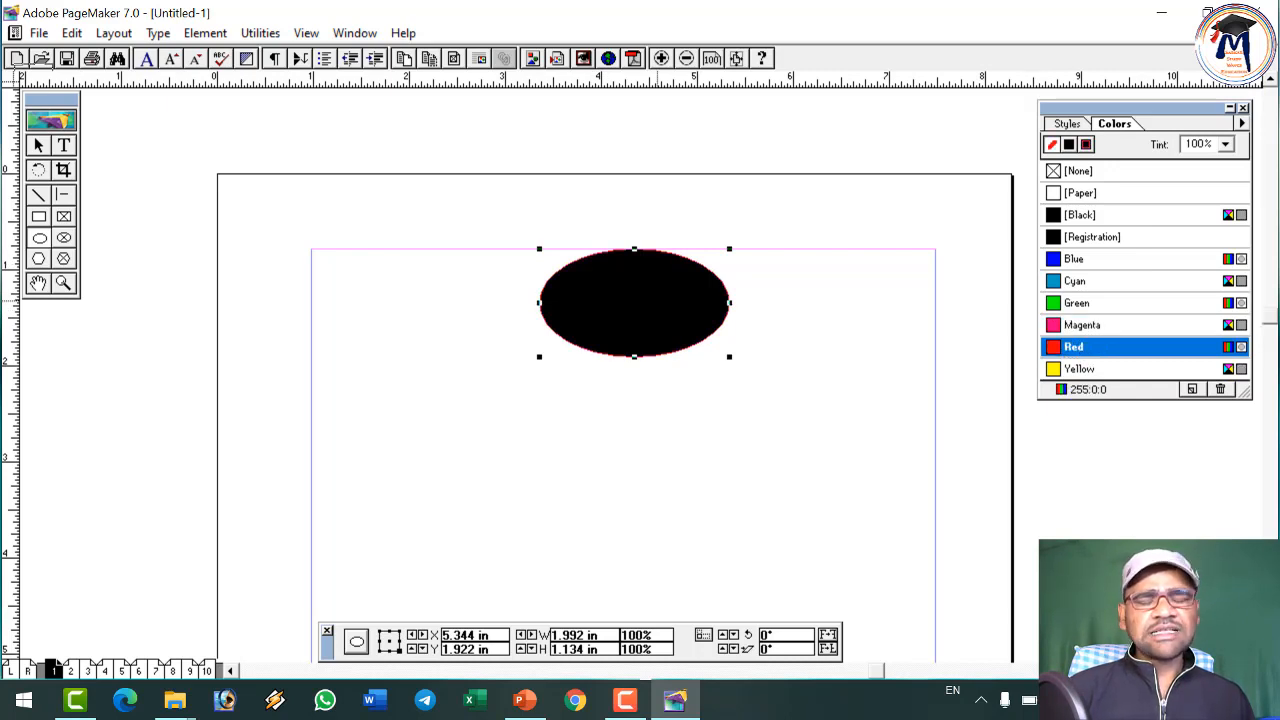
left_click(39, 238)
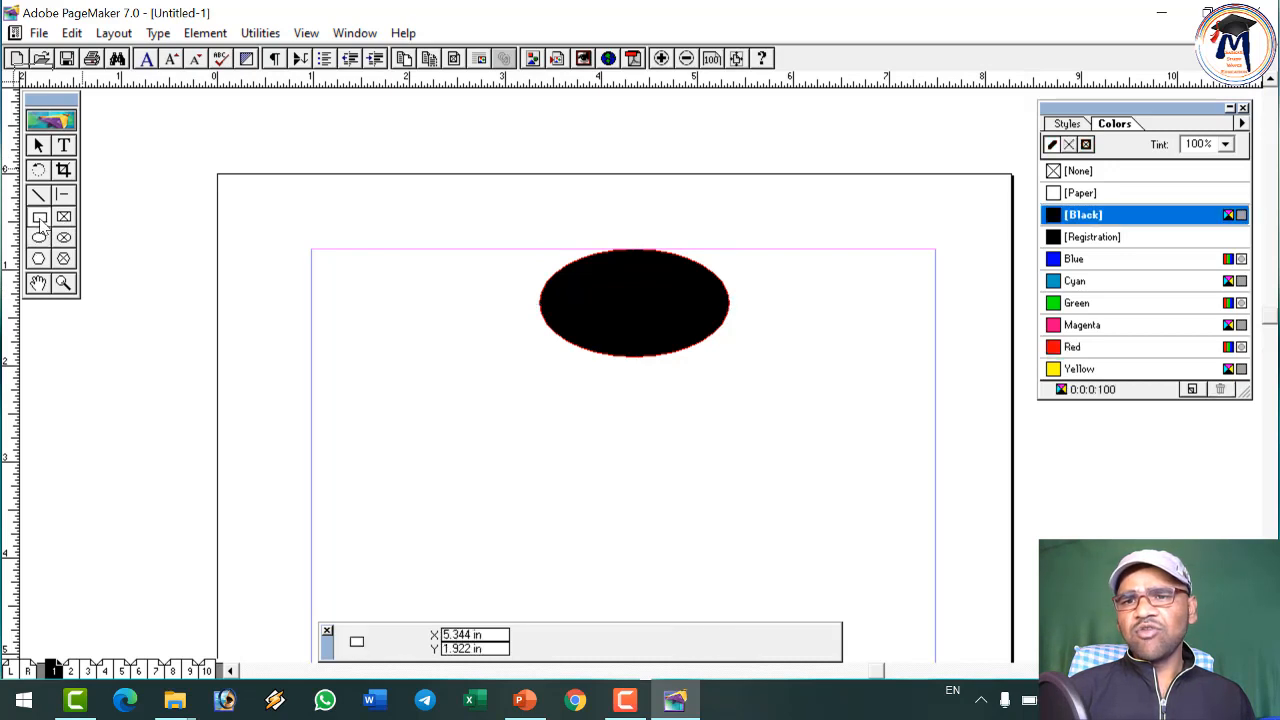
left_click(38, 215)
left_click(39, 235)
left_click(38, 257)
left_click(36, 236)
left_click(38, 215)
left_click(36, 240)
left_click(36, 259)
left_click(41, 235)
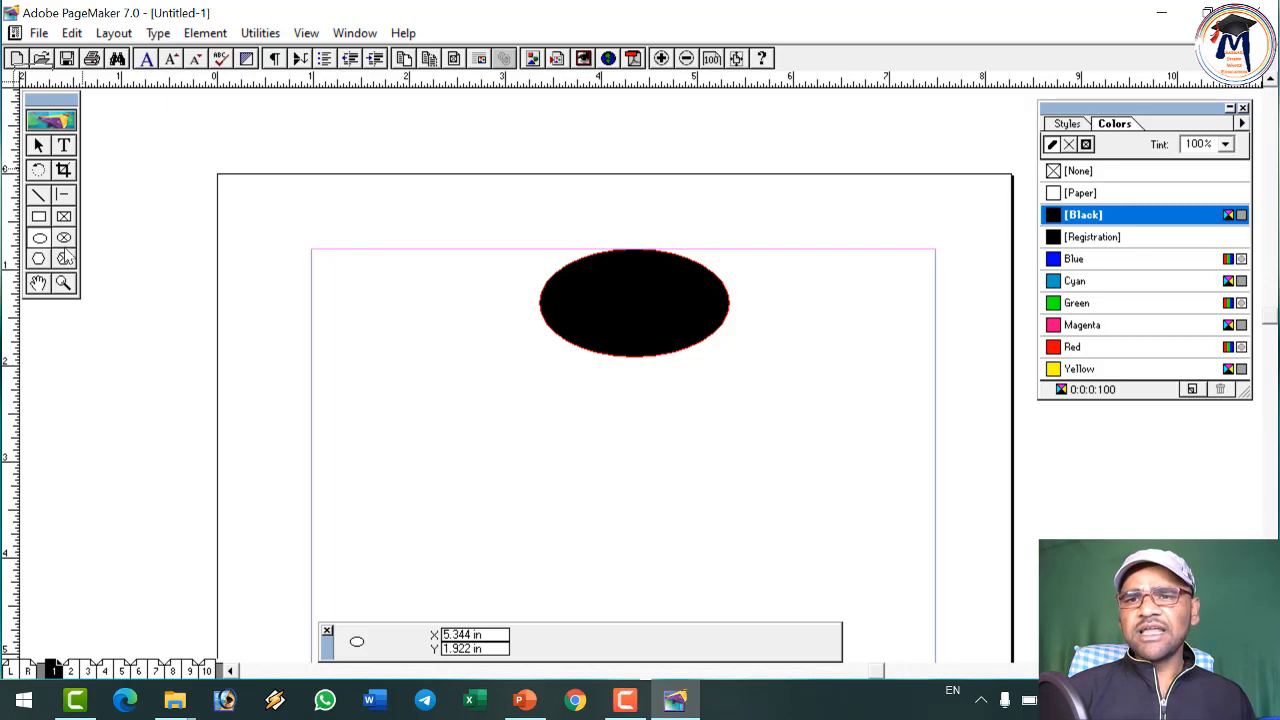
left_click(38, 170)
left_click(64, 172)
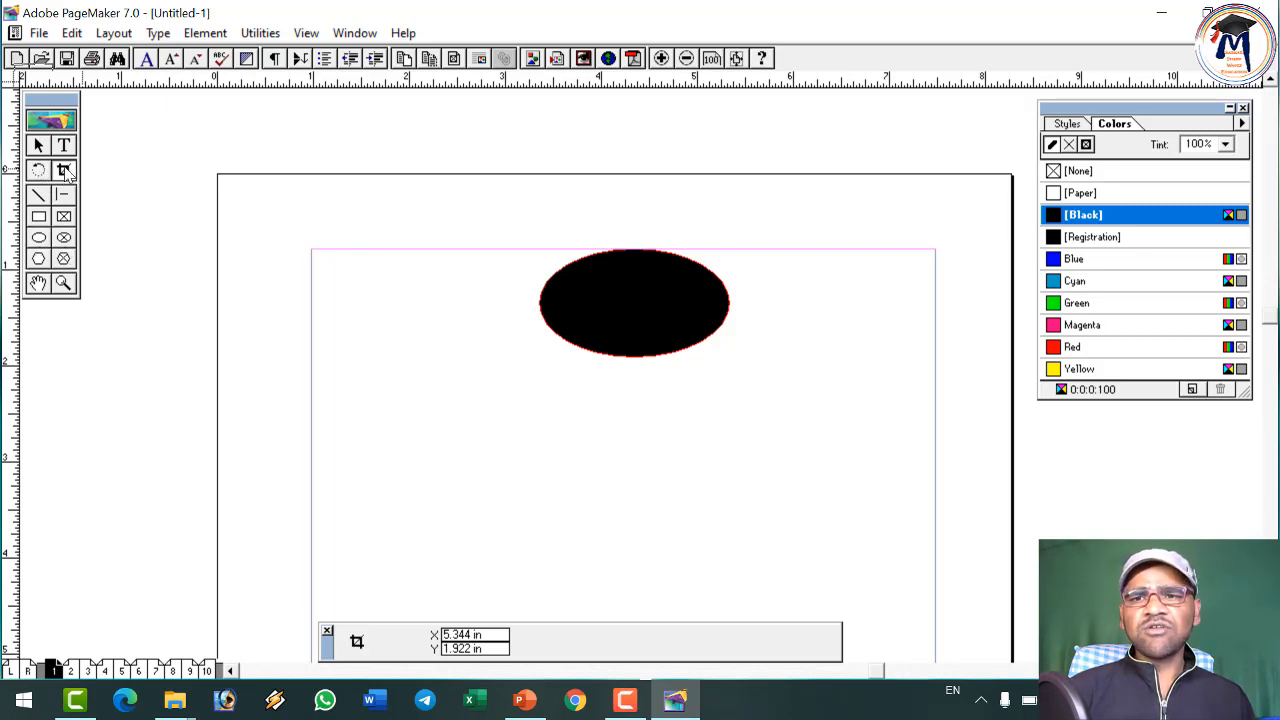
left_click(38, 195)
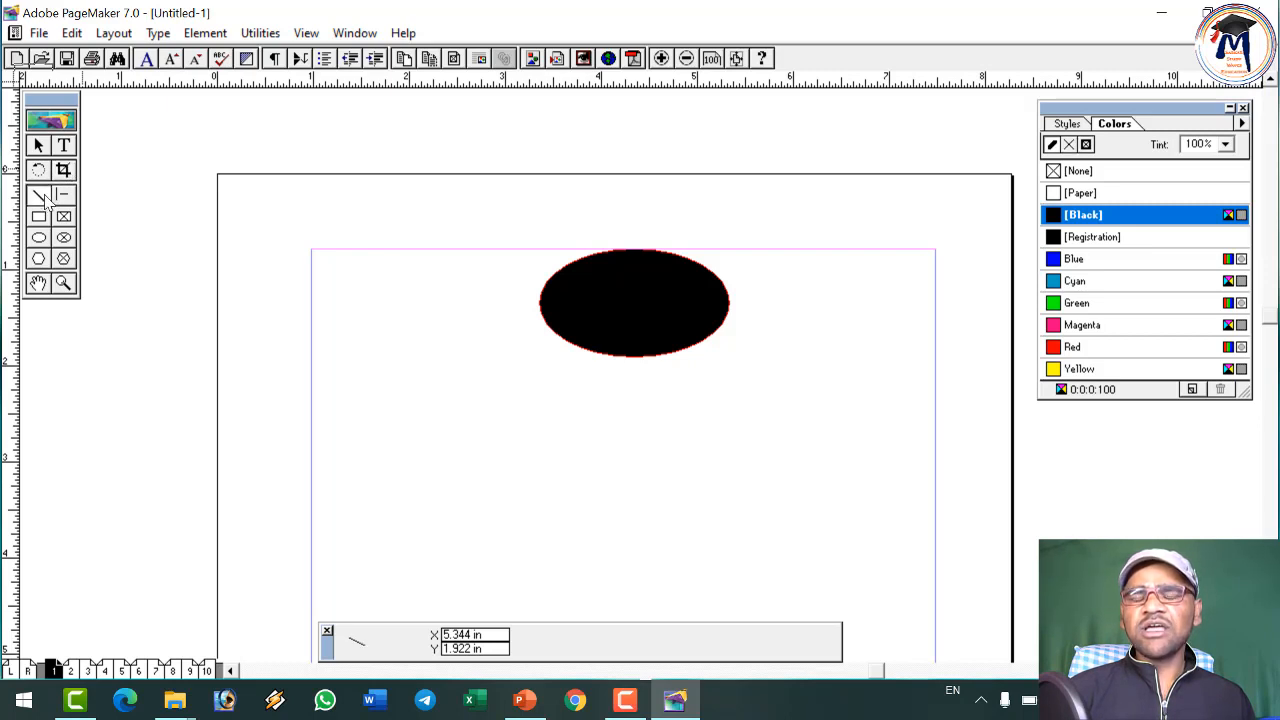
left_click(64, 197)
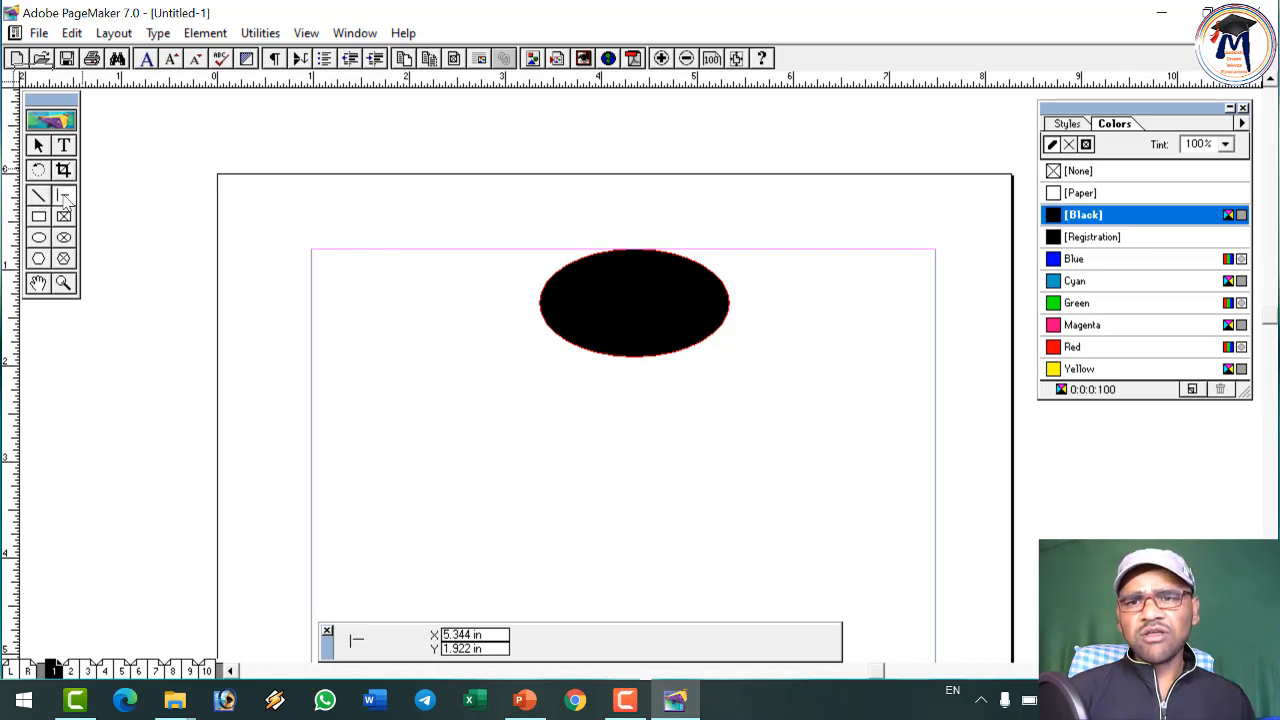
left_click(40, 284)
left_click_drag(577, 403, 620, 323)
left_click_drag(555, 384, 548, 359)
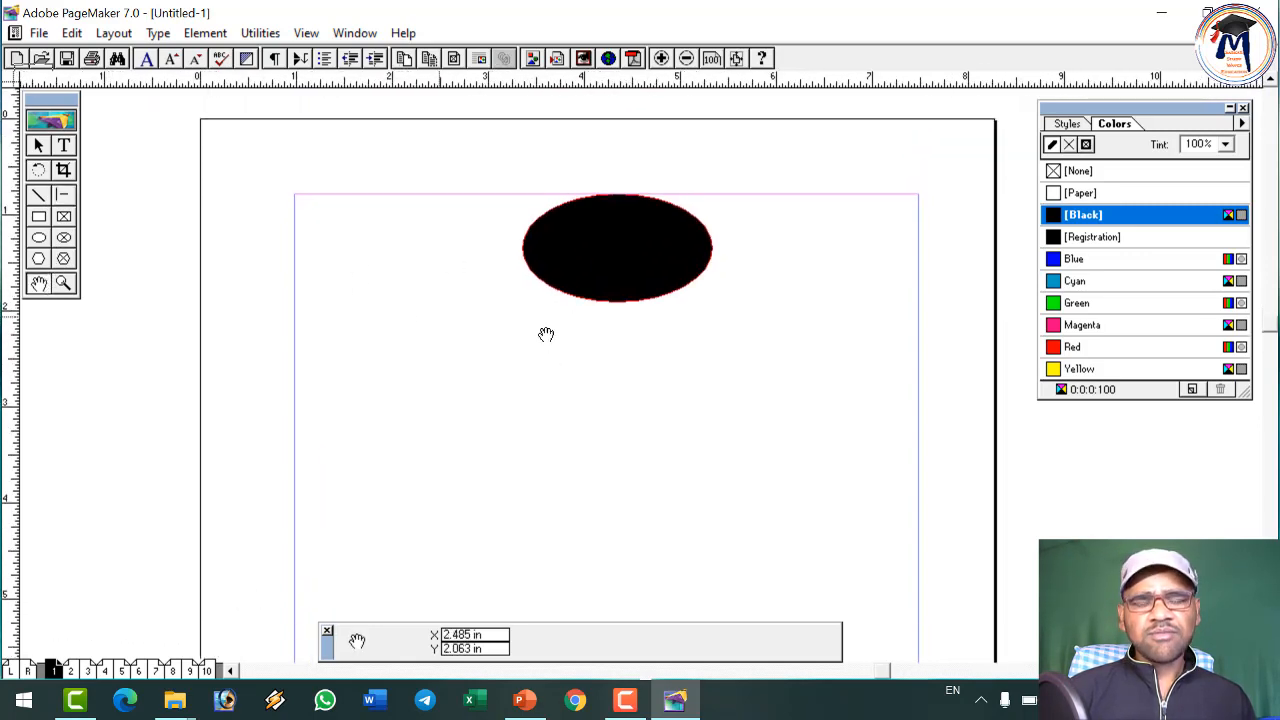
left_click(63, 287)
left_click(33, 286)
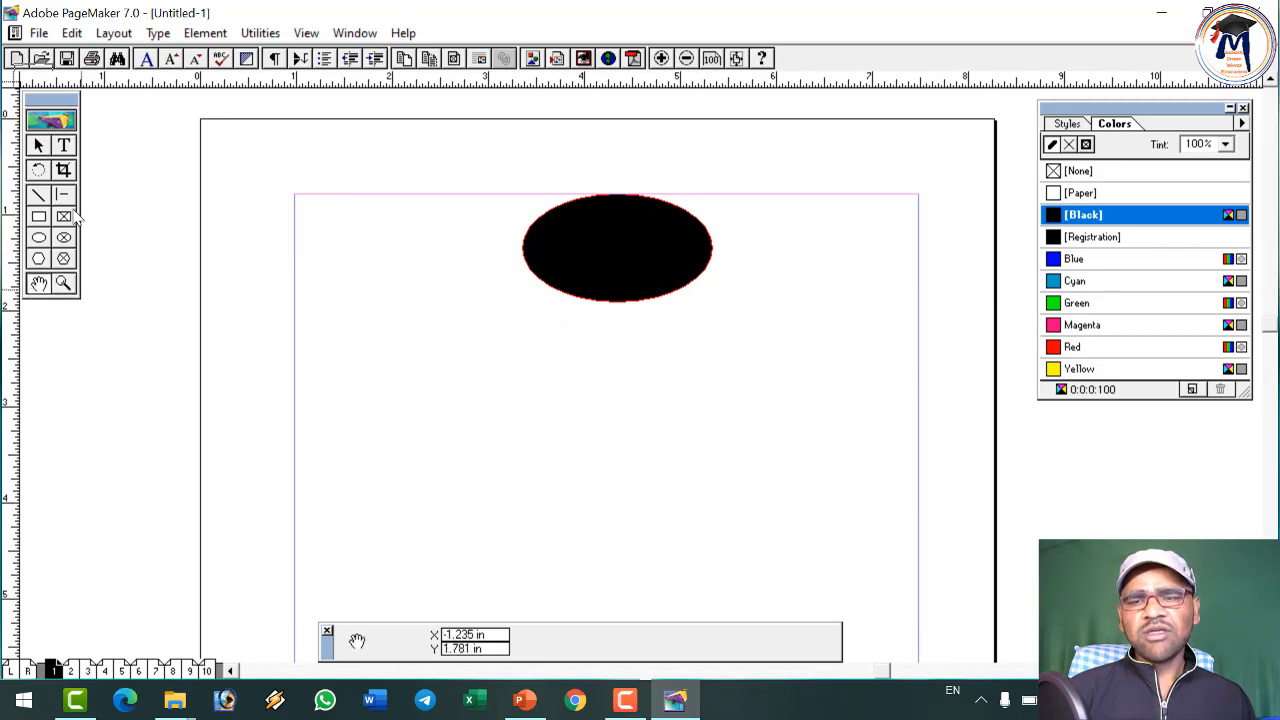
left_click(64, 218)
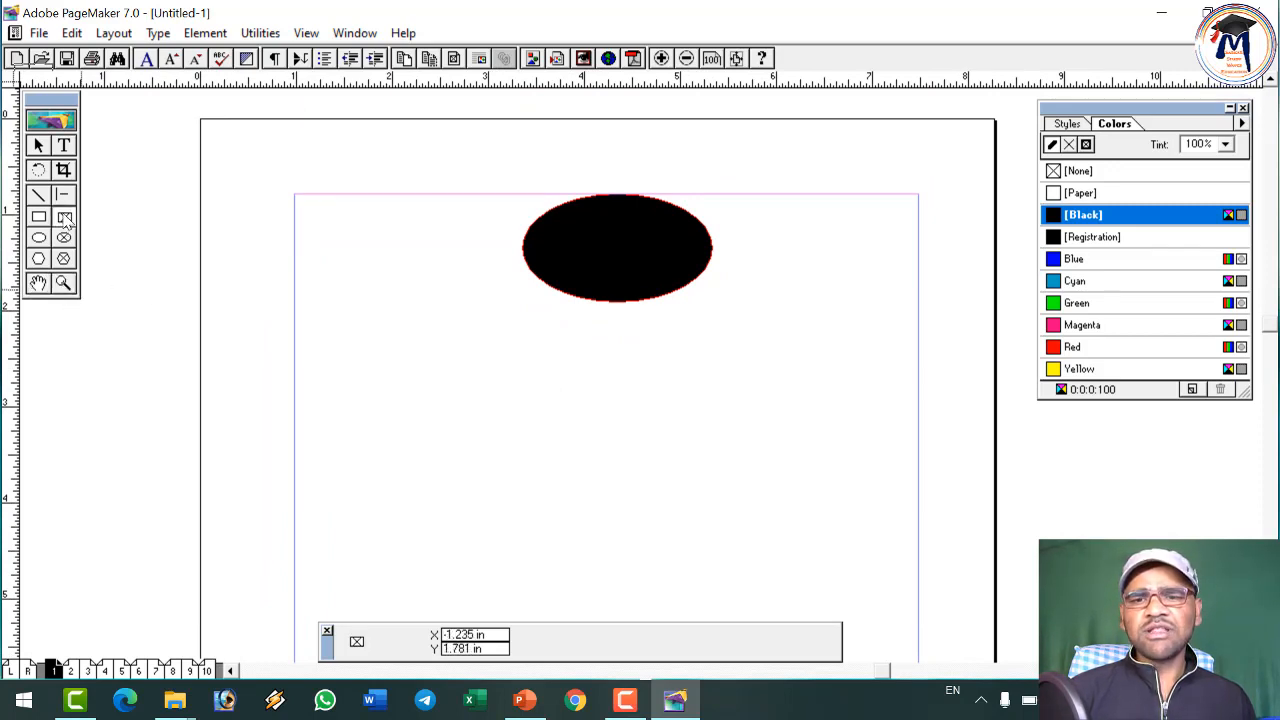
left_click(64, 238)
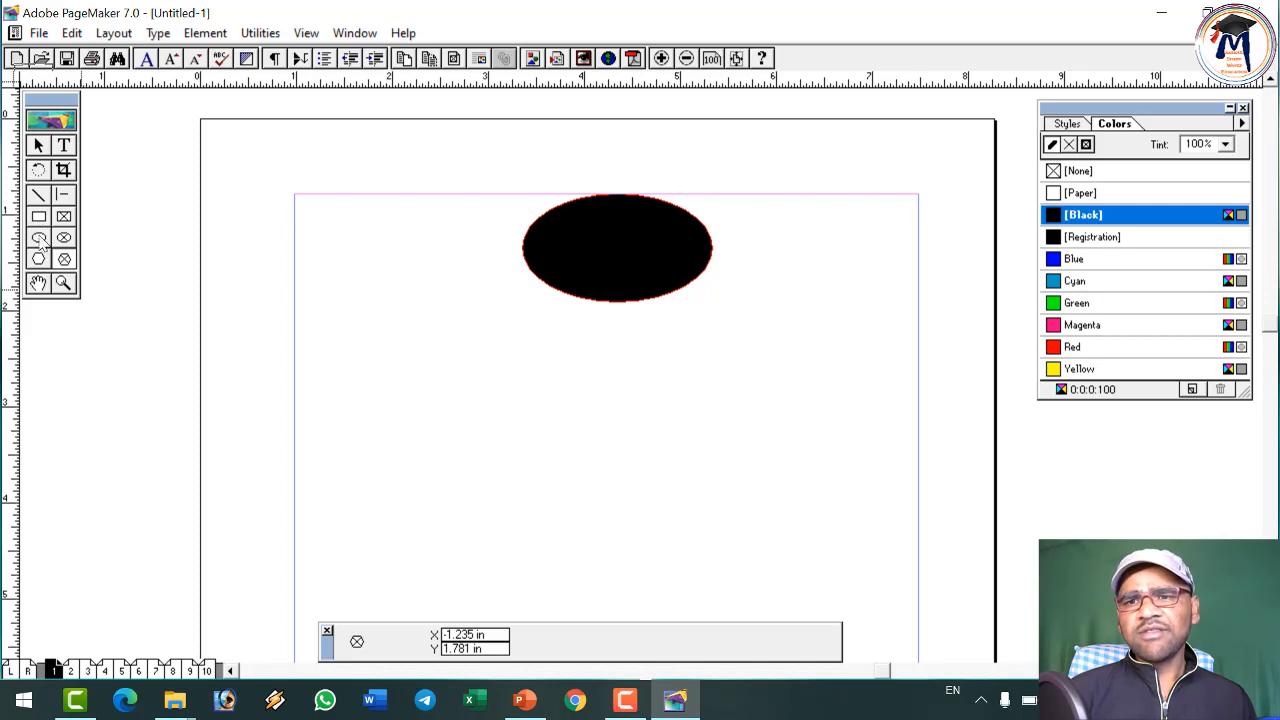
left_click(39, 217)
left_click(38, 283)
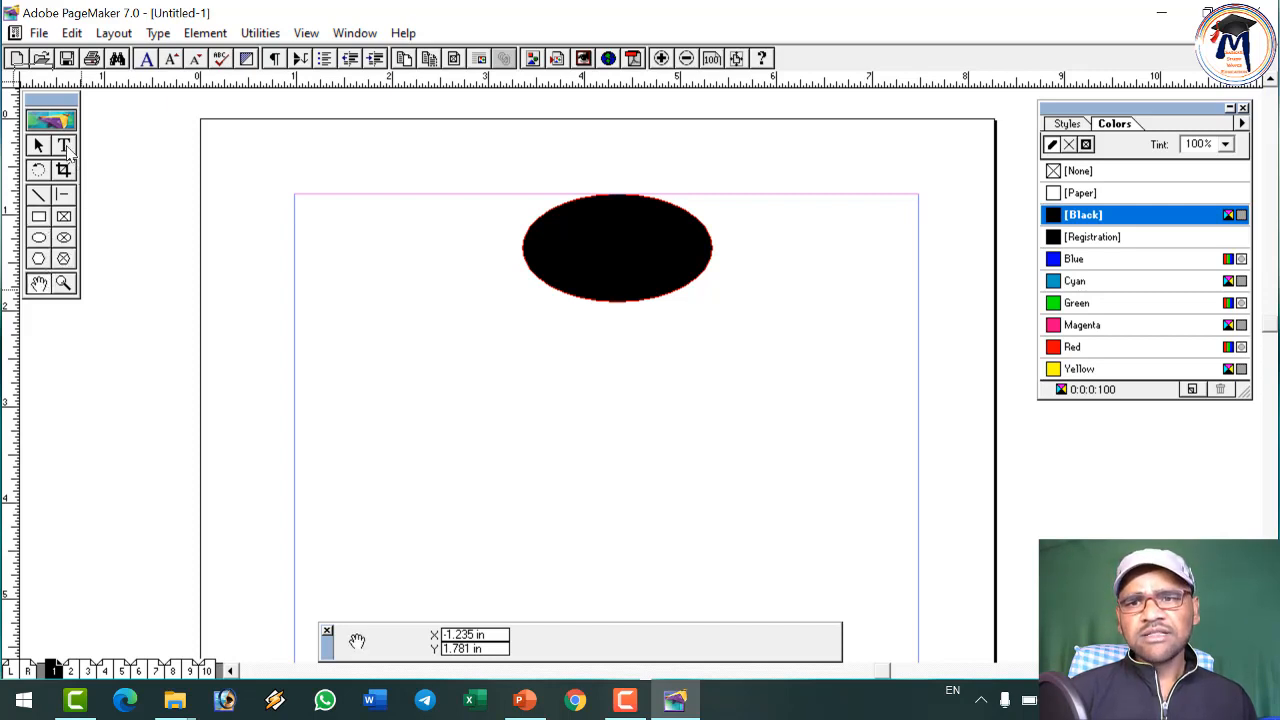
left_click(65, 147)
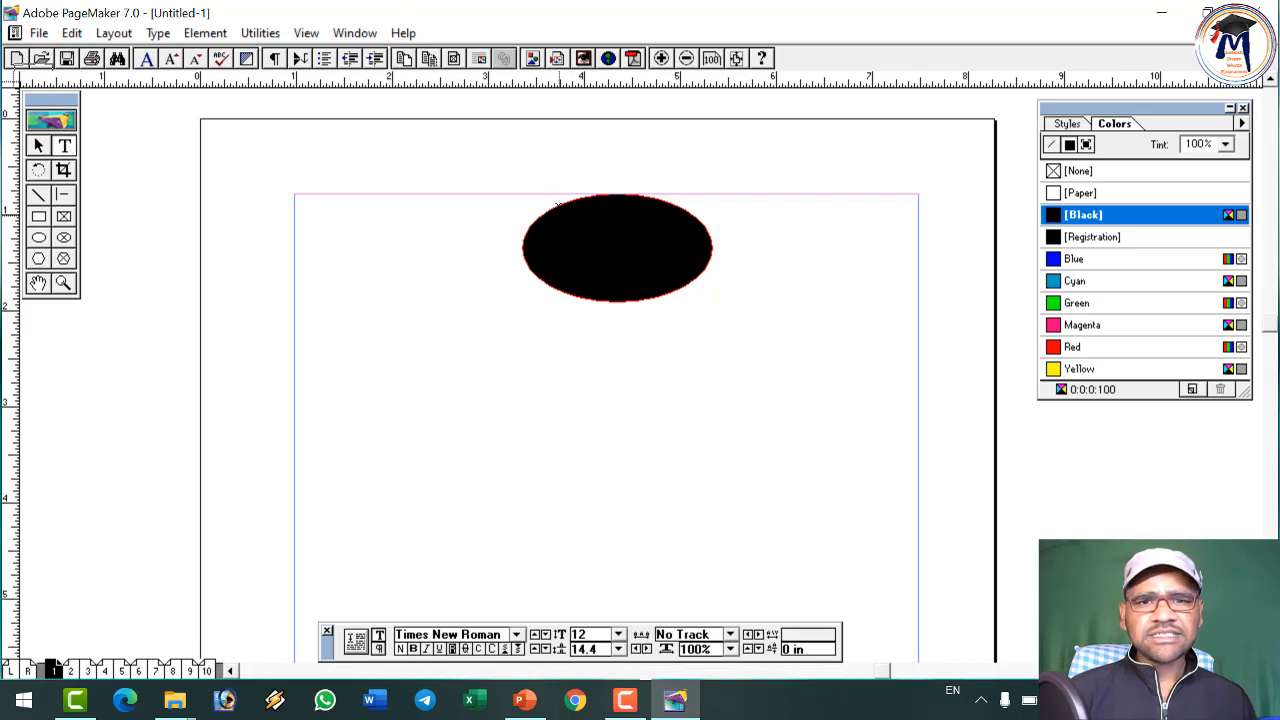
Select the SSW lettering inside the ellipse and colour it white ([Paper])
left_click_drag(558, 215, 684, 285)
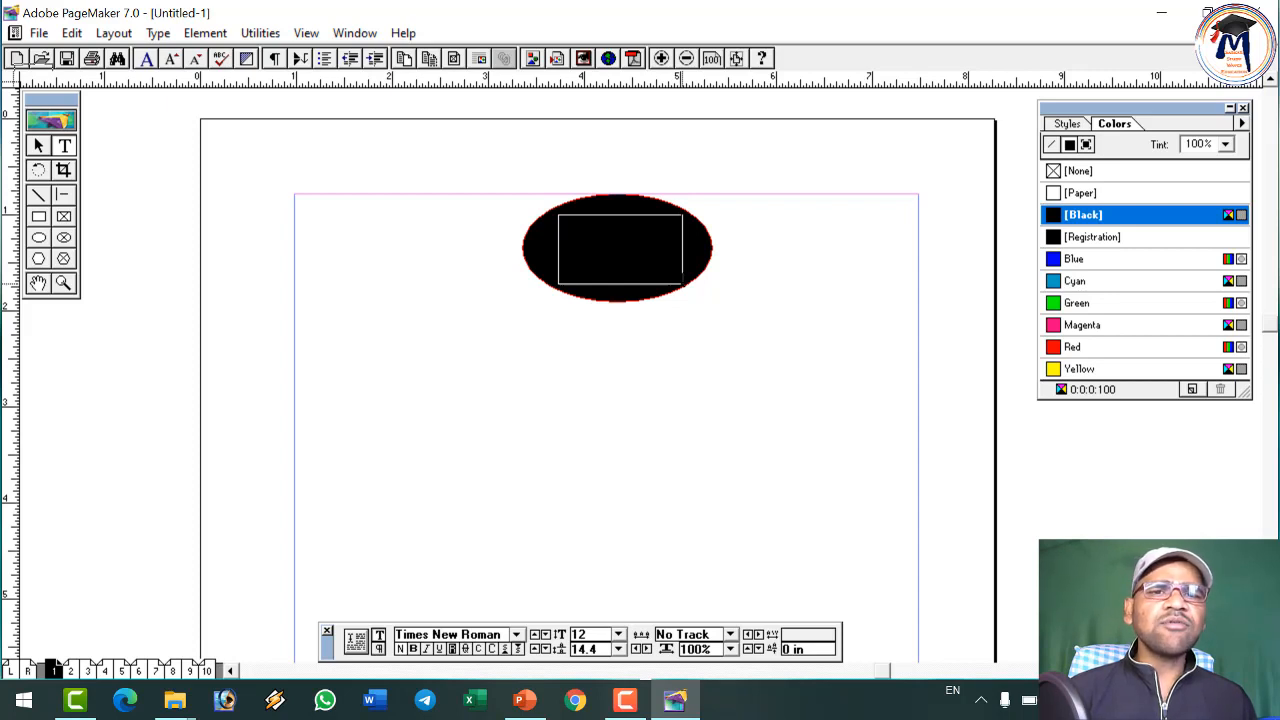
left_click_drag(684, 285, 684, 286)
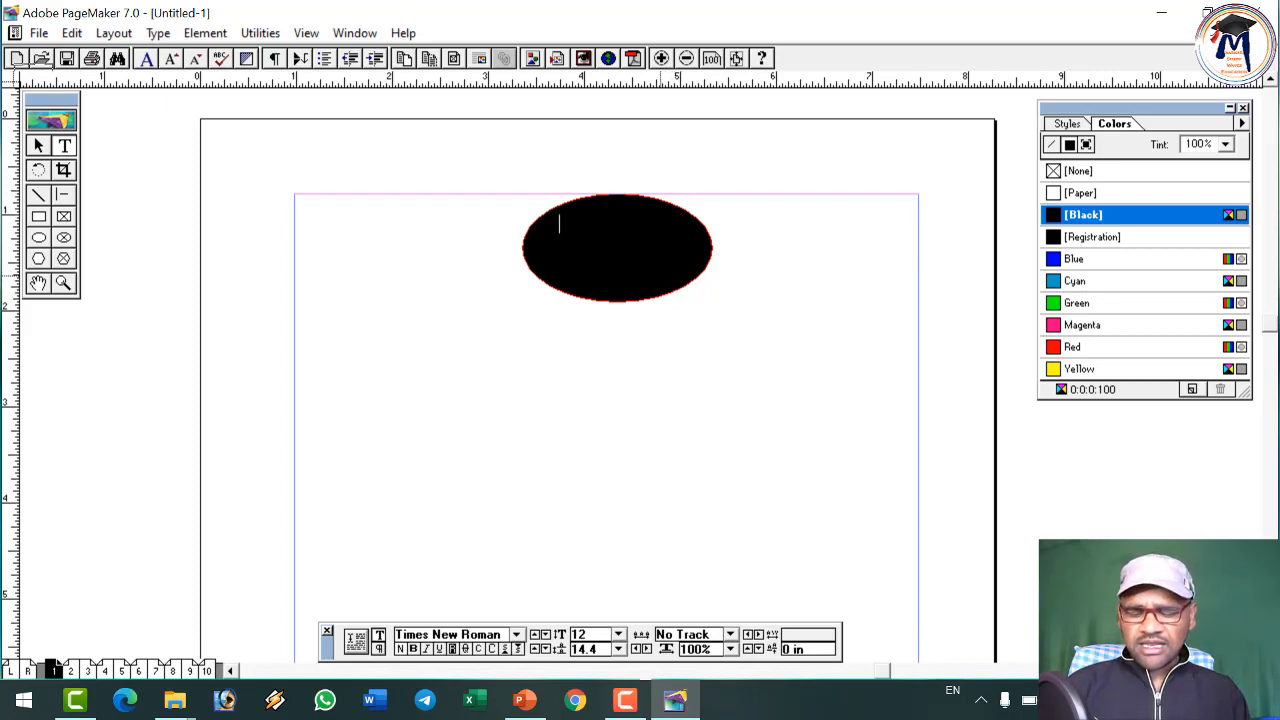
type("Sh")
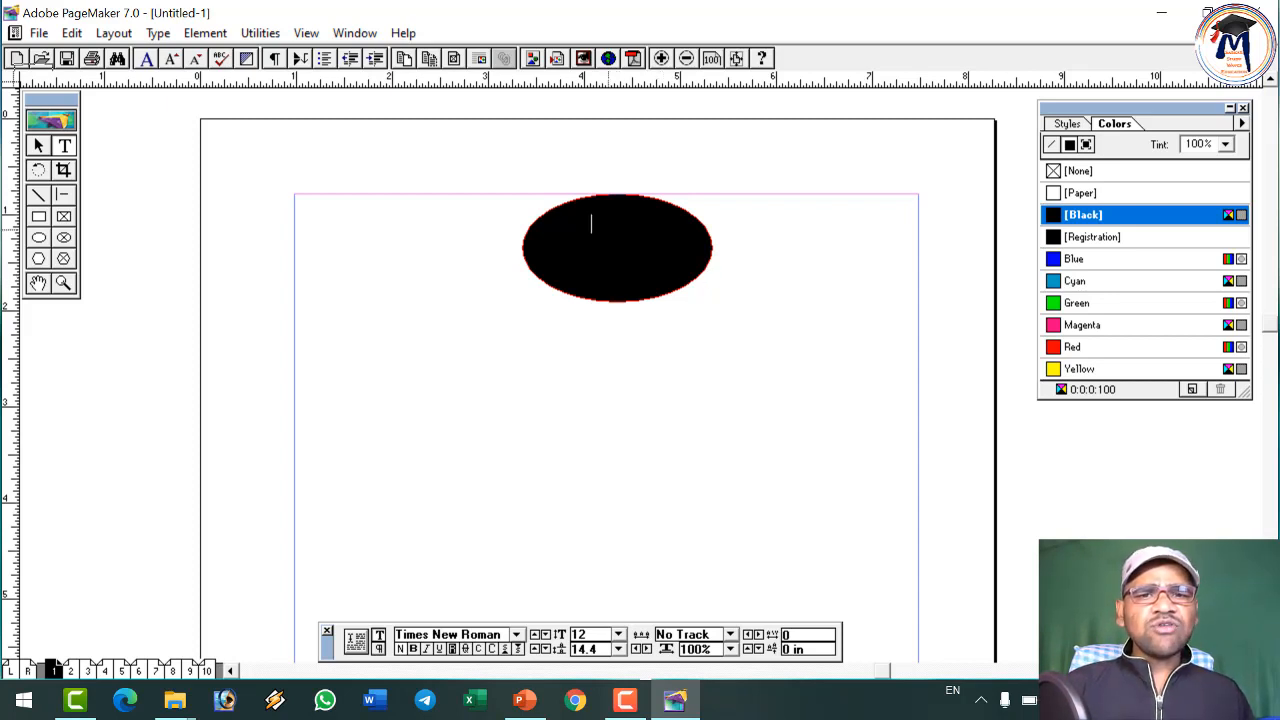
key("shift+Left")
key("shift+Left")
key("shift+Left")
key("shift+Left")
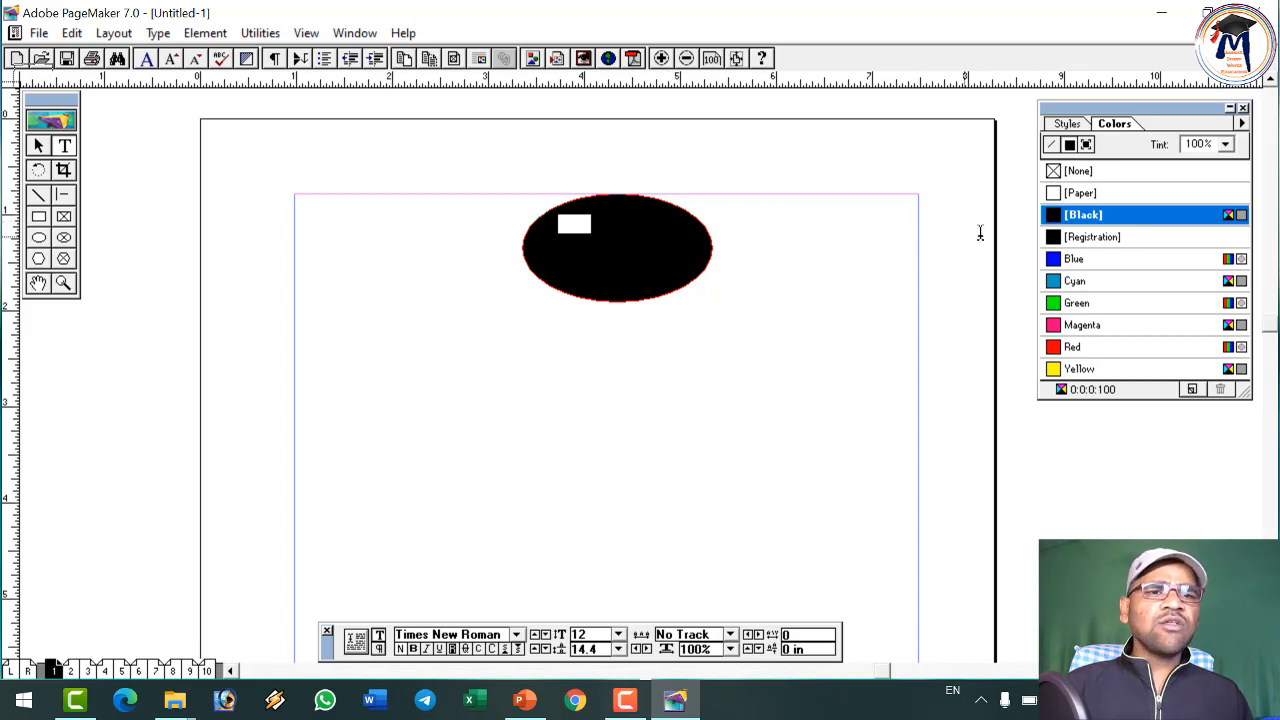
left_click(1080, 193)
Enlarge the SSW lettering step by step to 47 pt
left_click_drag(604, 232, 555, 226)
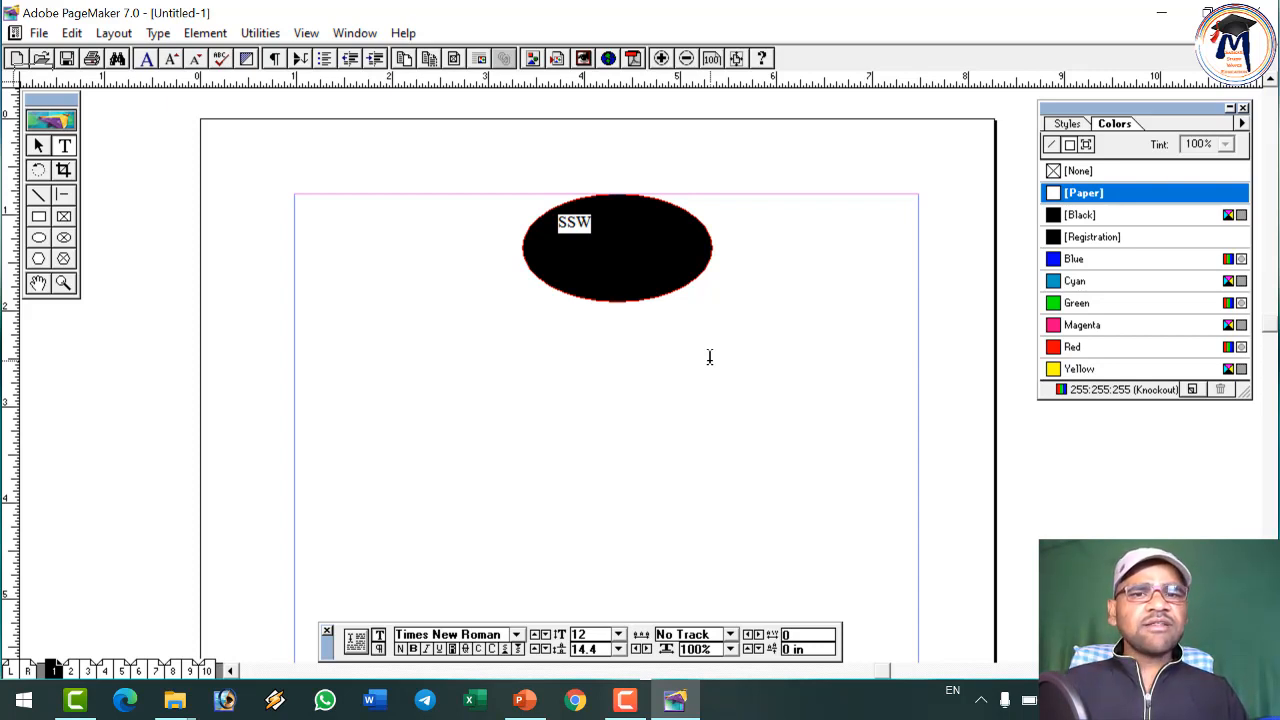
key("ctrl+alt+shift+period")
key("ctrl+alt+shift+period")
key("ctrl+alt+shift+period")
key("ctrl+alt+shift+period")
key("ctrl+alt+shift+period")
key("ctrl+alt+shift+period")
key("ctrl+alt+shift+period")
key("ctrl+alt+shift+period")
key("ctrl+alt+shift+period")
key("ctrl+alt+shift+period")
key("ctrl+alt+shift+period")
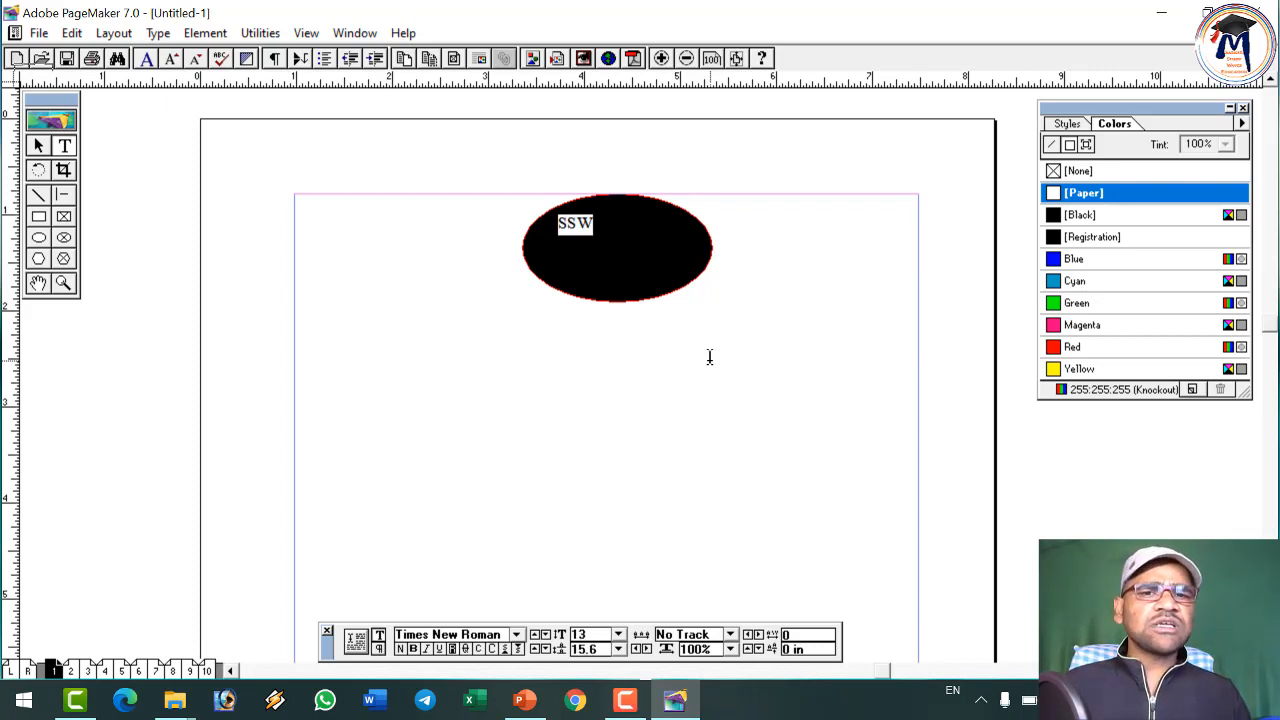
key("ctrl+alt+shift+period")
key("ctrl+alt+shift+period")
key("ctrl+alt+shift+period")
key("ctrl+alt+shift+period")
key("ctrl+alt+shift+period")
key("ctrl+alt+shift+period")
key("ctrl+alt+shift+period")
key("ctrl+alt+shift+period")
key("ctrl+alt+shift+period")
key("ctrl+alt+shift+period")
key("ctrl+alt+shift+period")
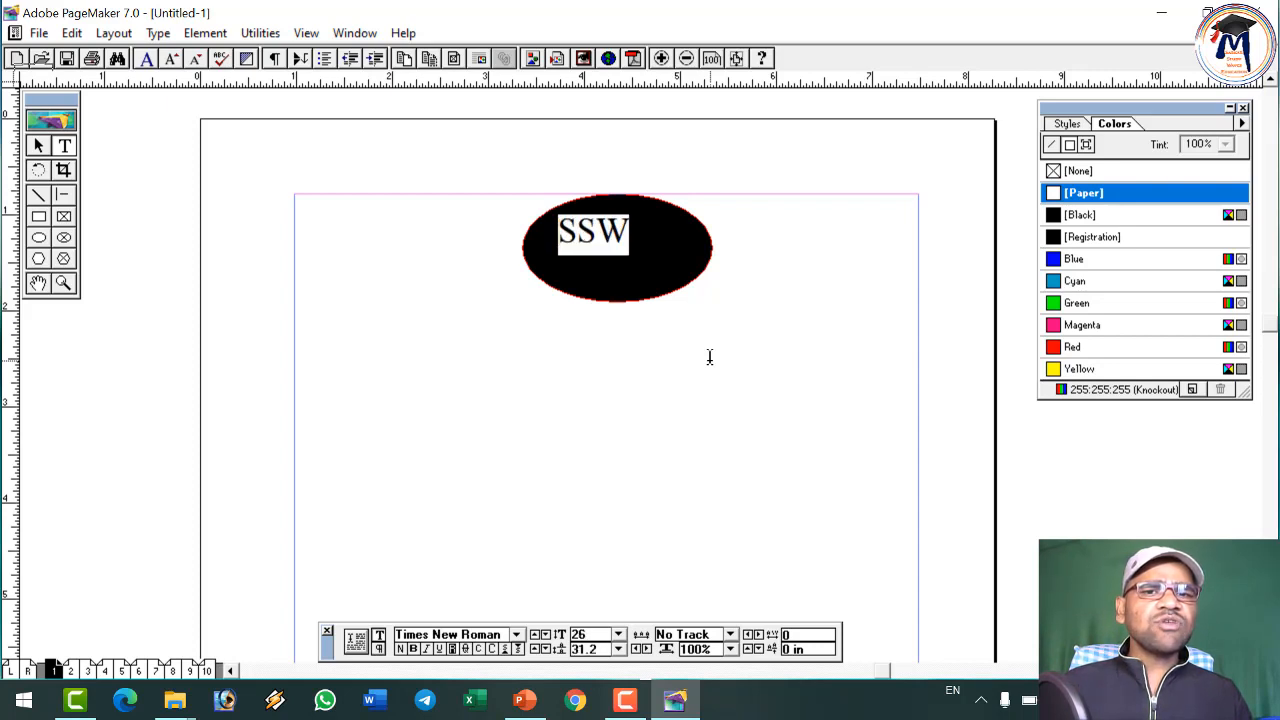
key("ctrl+alt+shift+period")
key("ctrl+alt+shift+period")
key("ctrl+alt+shift+period")
key("ctrl+alt+shift+period")
key("ctrl+alt+shift+period")
key("ctrl+alt+shift+period")
key("ctrl+alt+shift+period")
key("ctrl+alt+shift+period")
key("ctrl+alt+shift+period")
key("ctrl+alt+shift+period")
key("ctrl+alt+shift+period")
key("ctrl+alt+shift+period")
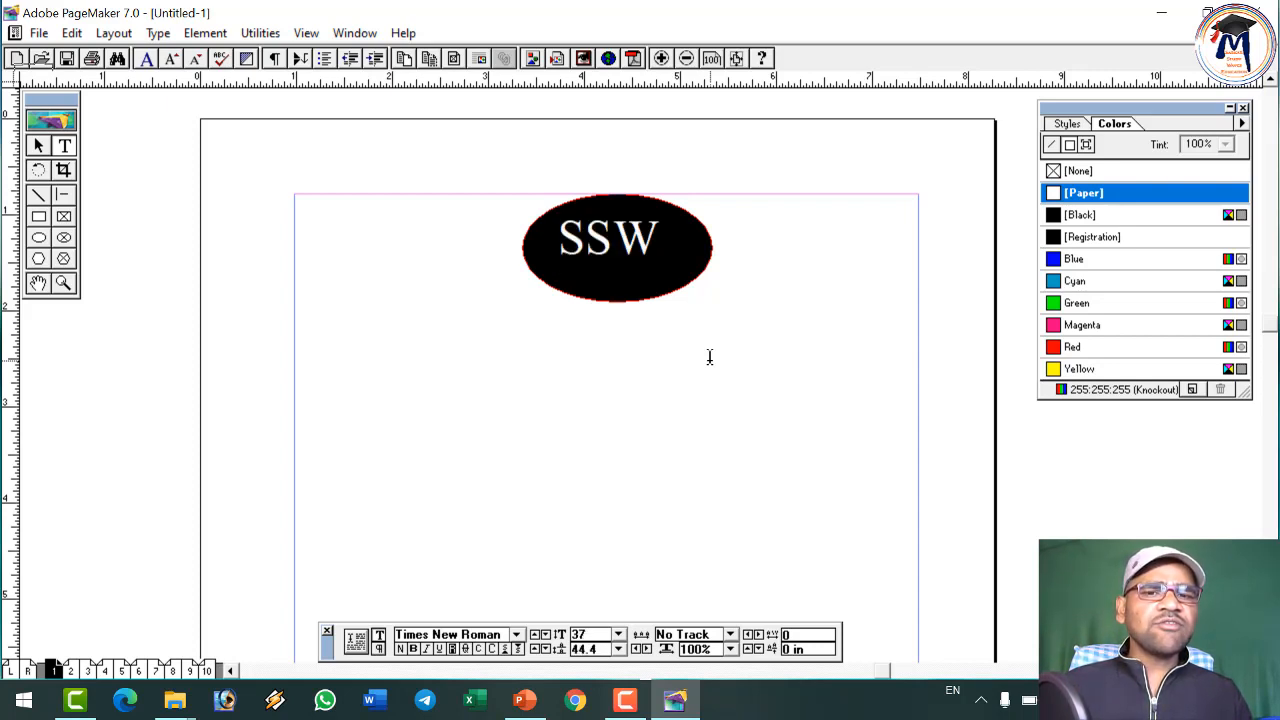
key("ctrl+alt+shift+period")
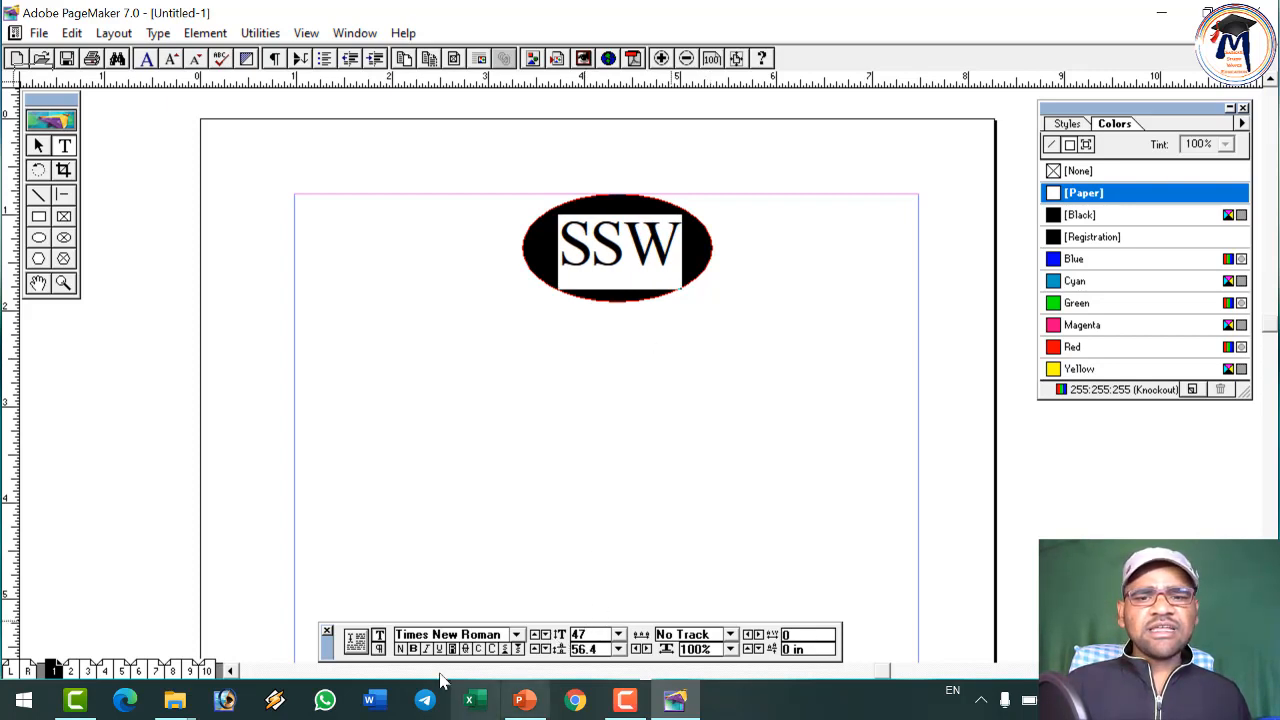
Set the SSW lettering to 48 pt from the size list, after trying 72 and 36 pt
left_click(618, 634)
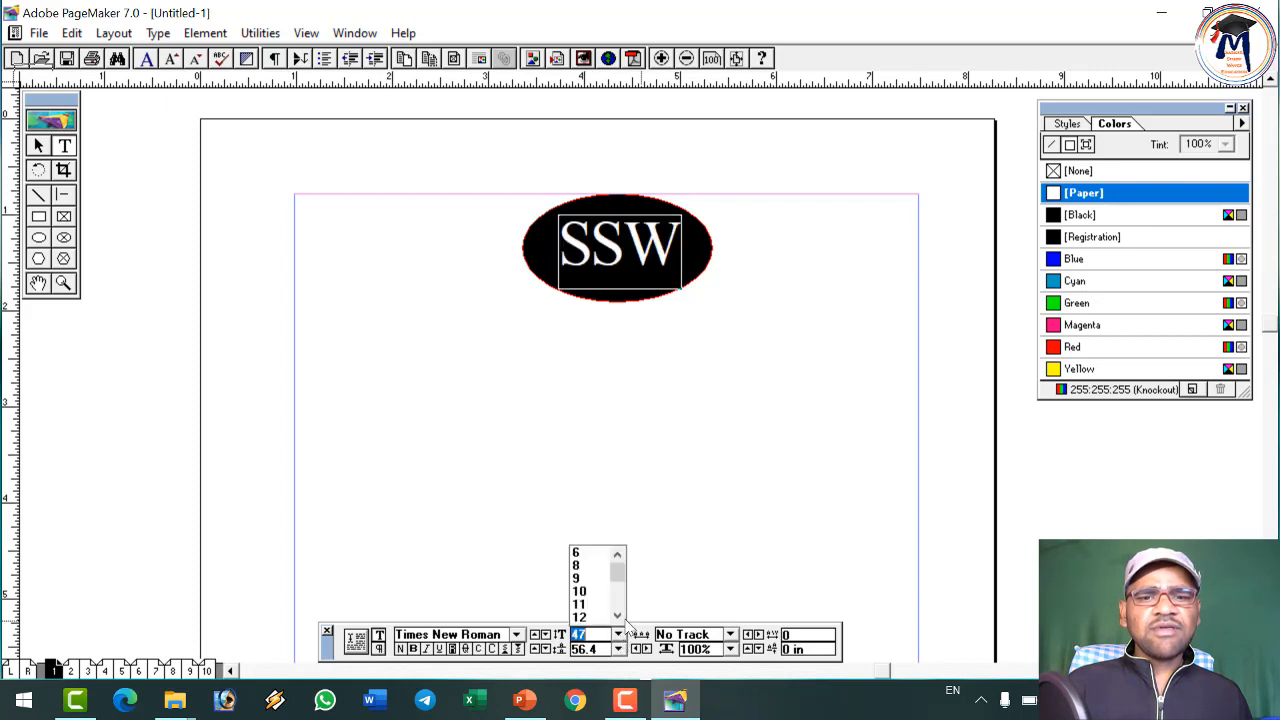
left_click(617, 615)
left_click(619, 617)
left_click(619, 617)
left_click(619, 617)
left_click(619, 617)
left_click(619, 617)
left_click(619, 617)
mouse_move(618, 599)
left_mouse_down()
mouse_move(619, 565)
mouse_move(617, 624)
mouse_move(617, 558)
mouse_move(608, 622)
left_mouse_up()
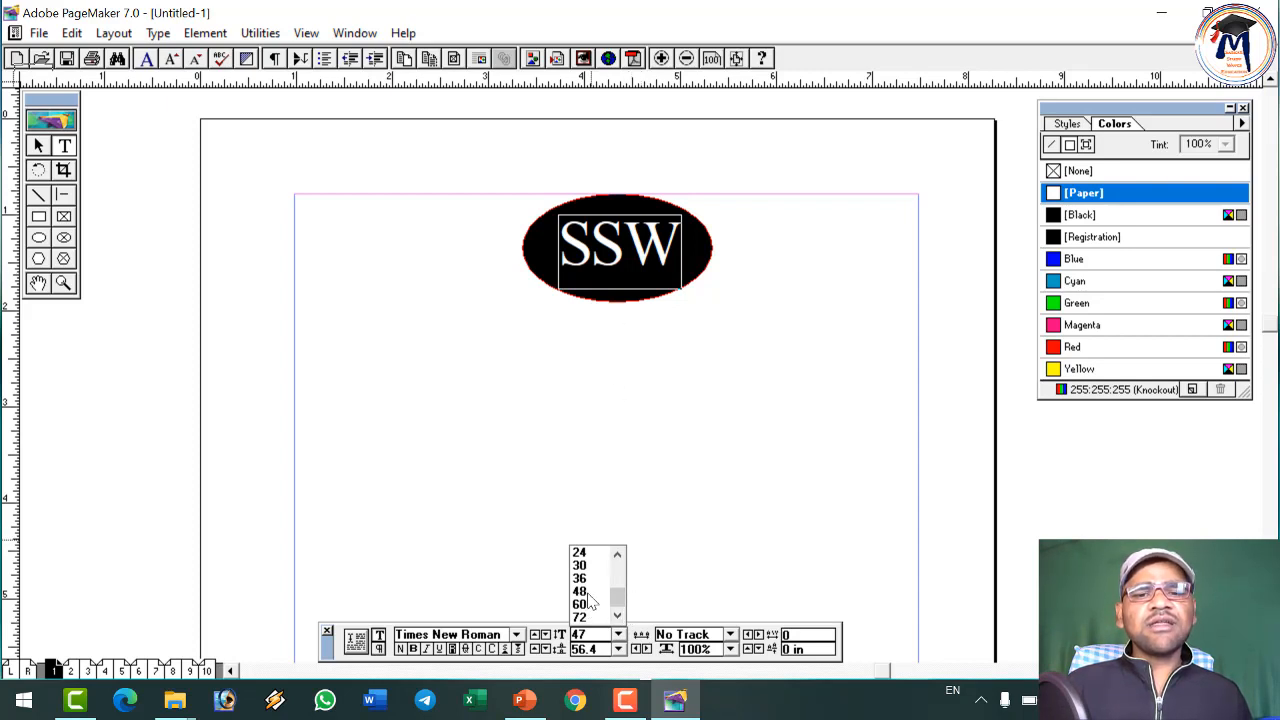
left_click(586, 591)
left_click(618, 634)
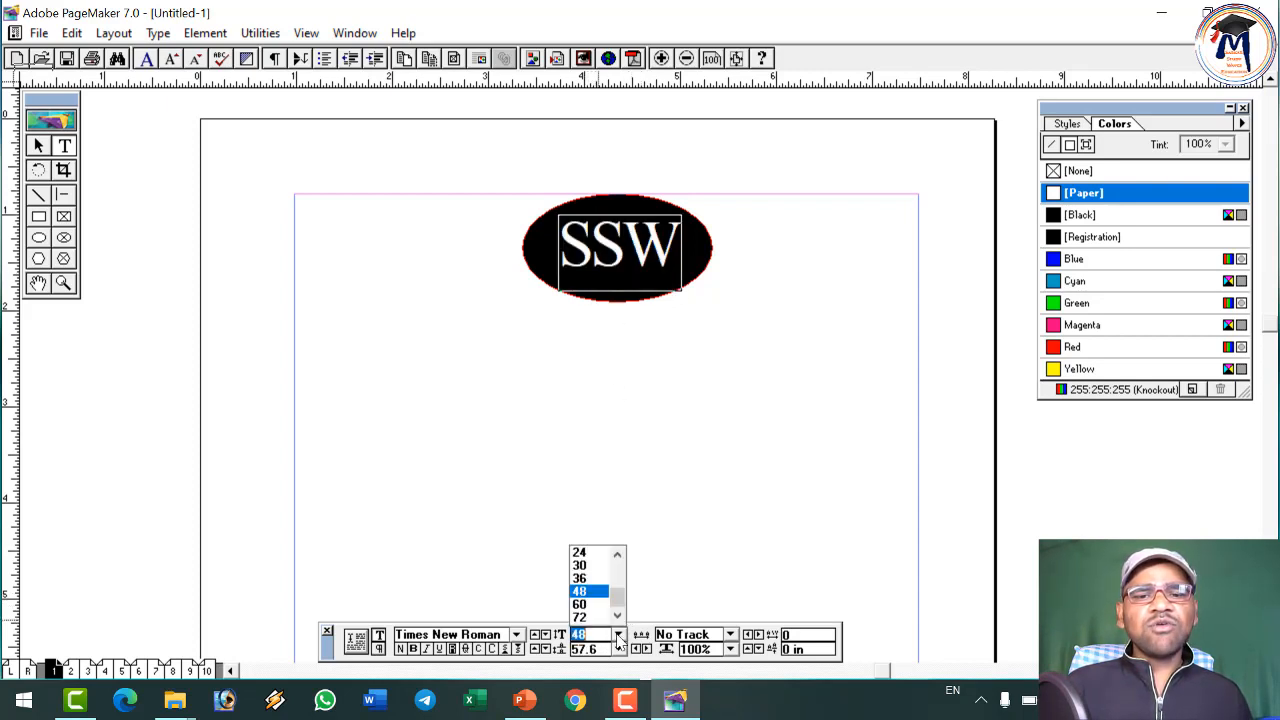
left_click(591, 615)
left_click(618, 634)
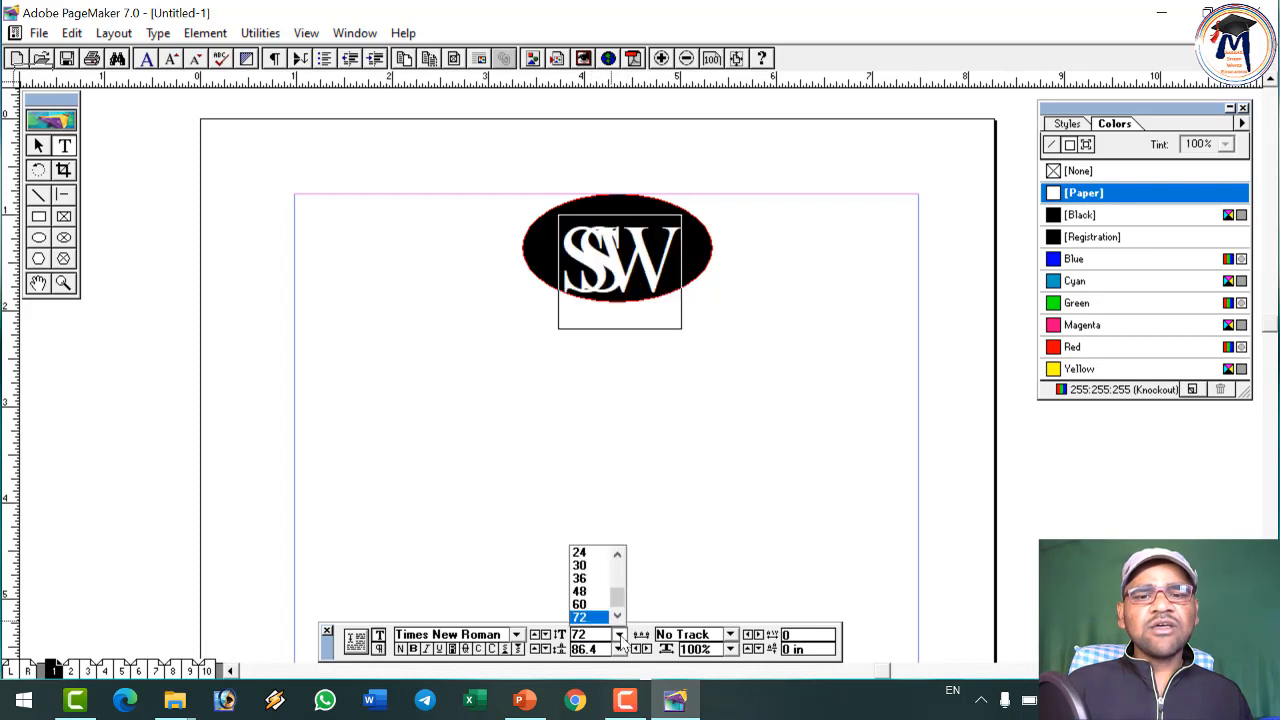
left_click(595, 580)
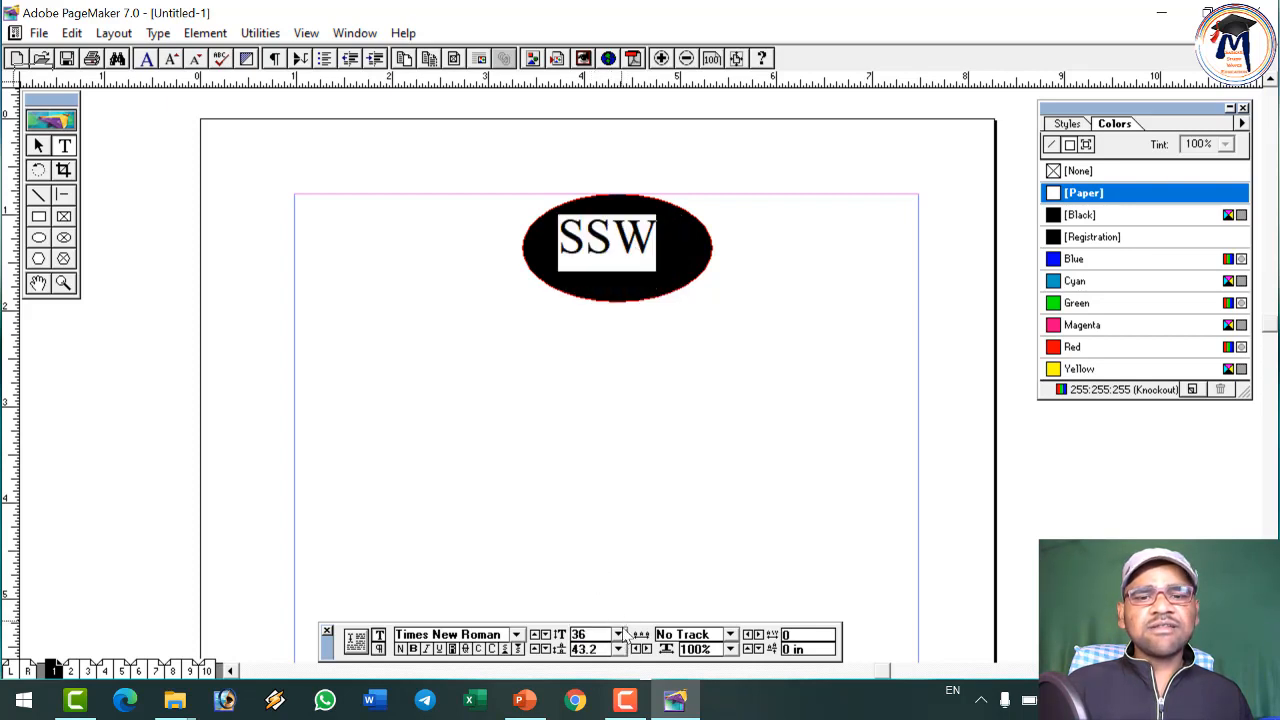
left_click(618, 634)
left_click(580, 591)
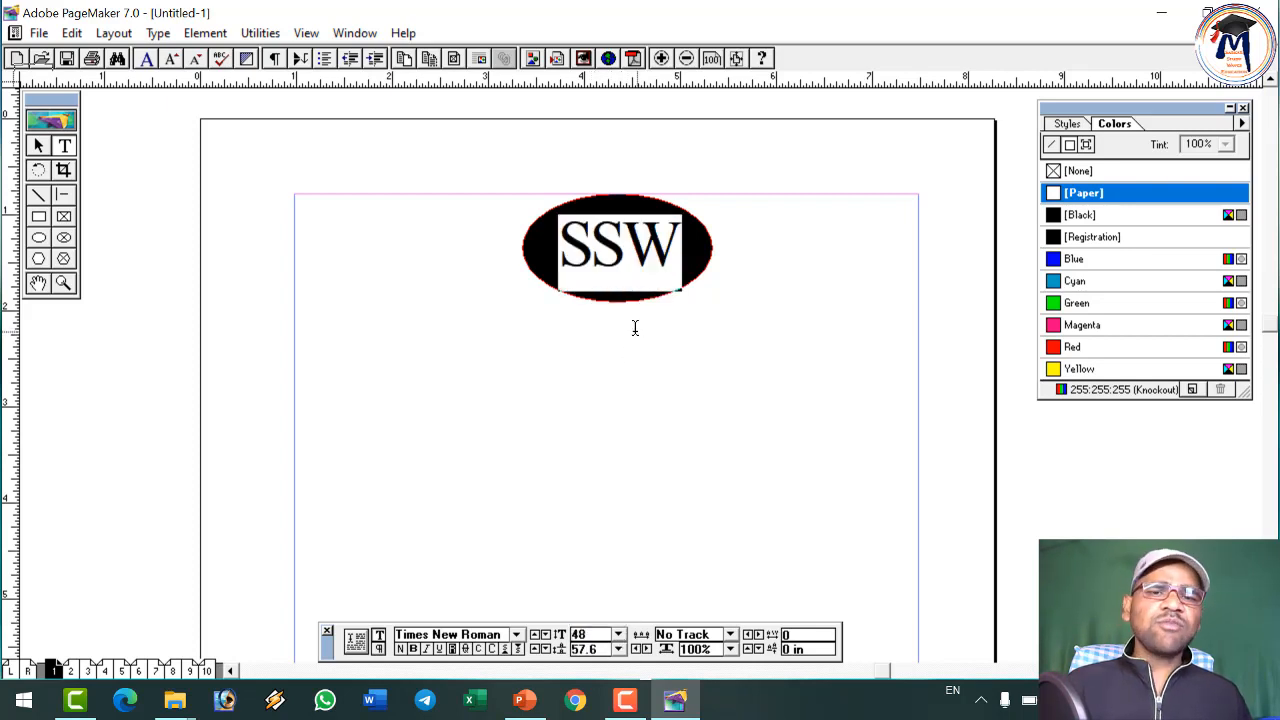
left_click(620, 262)
Colour the SSW lettering yellow
left_click_drag(560, 253, 678, 254)
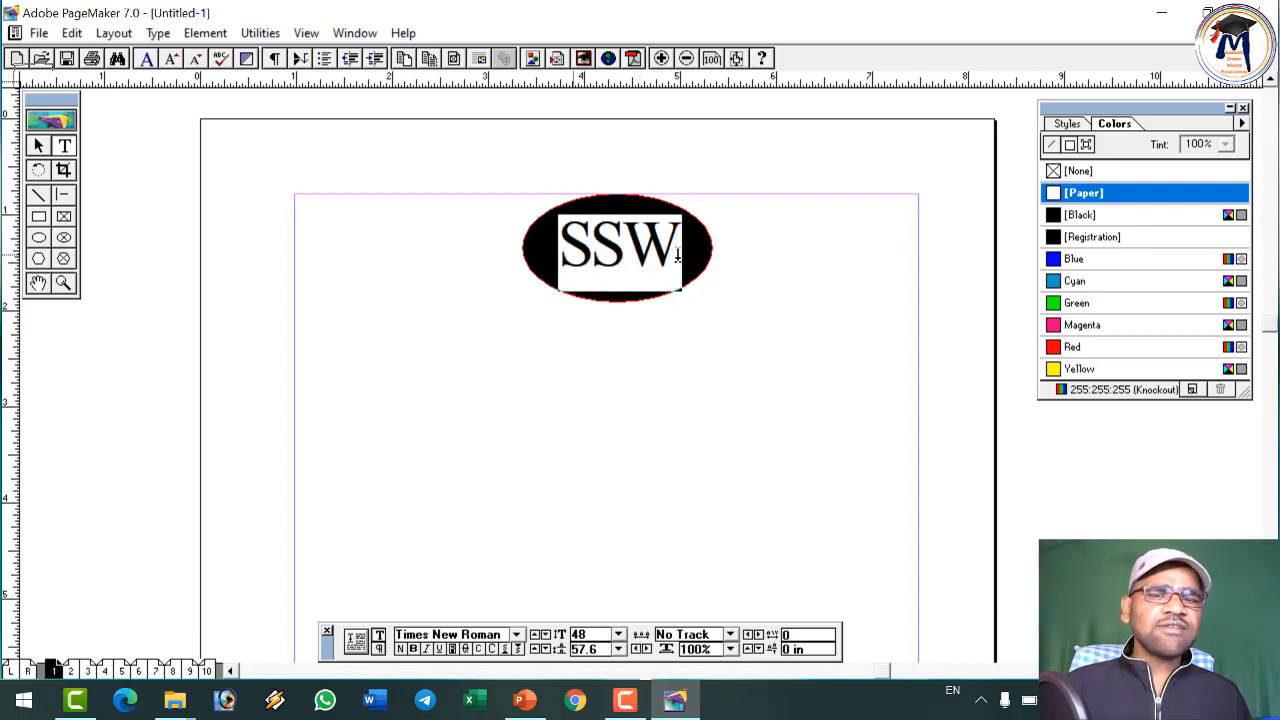
left_click(1050, 370)
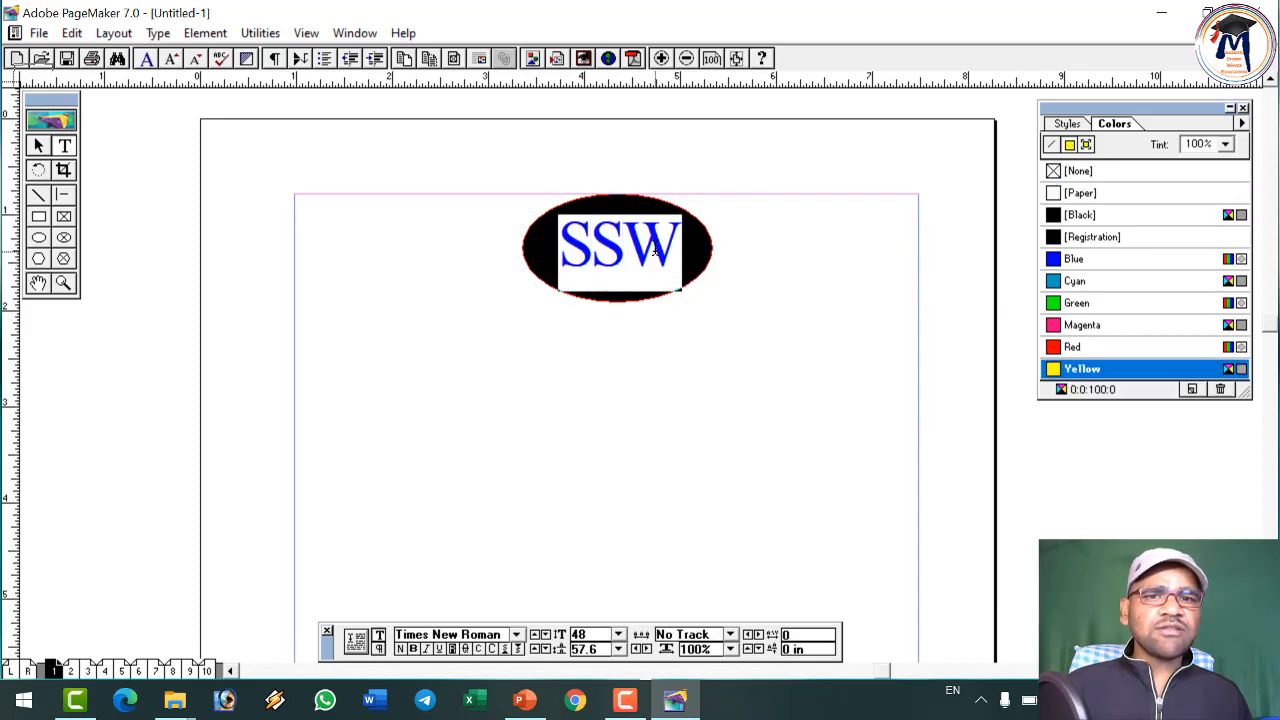
left_click(700, 414)
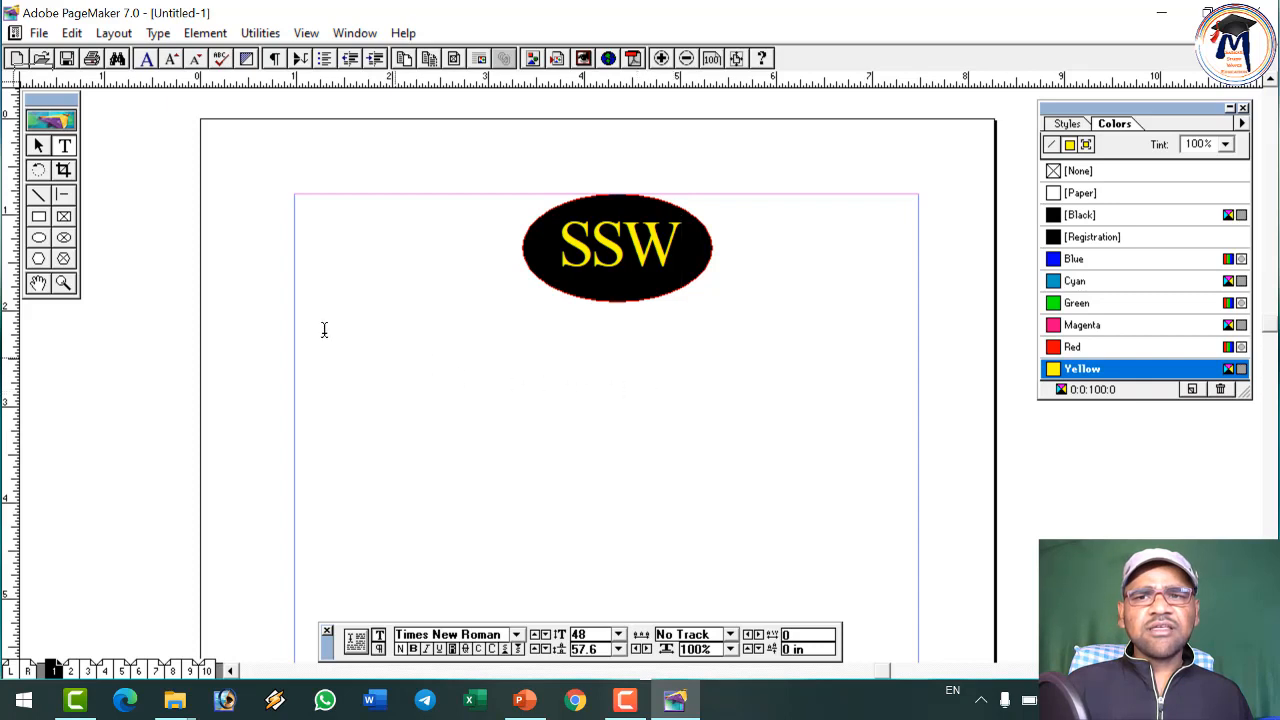
left_click(40, 240)
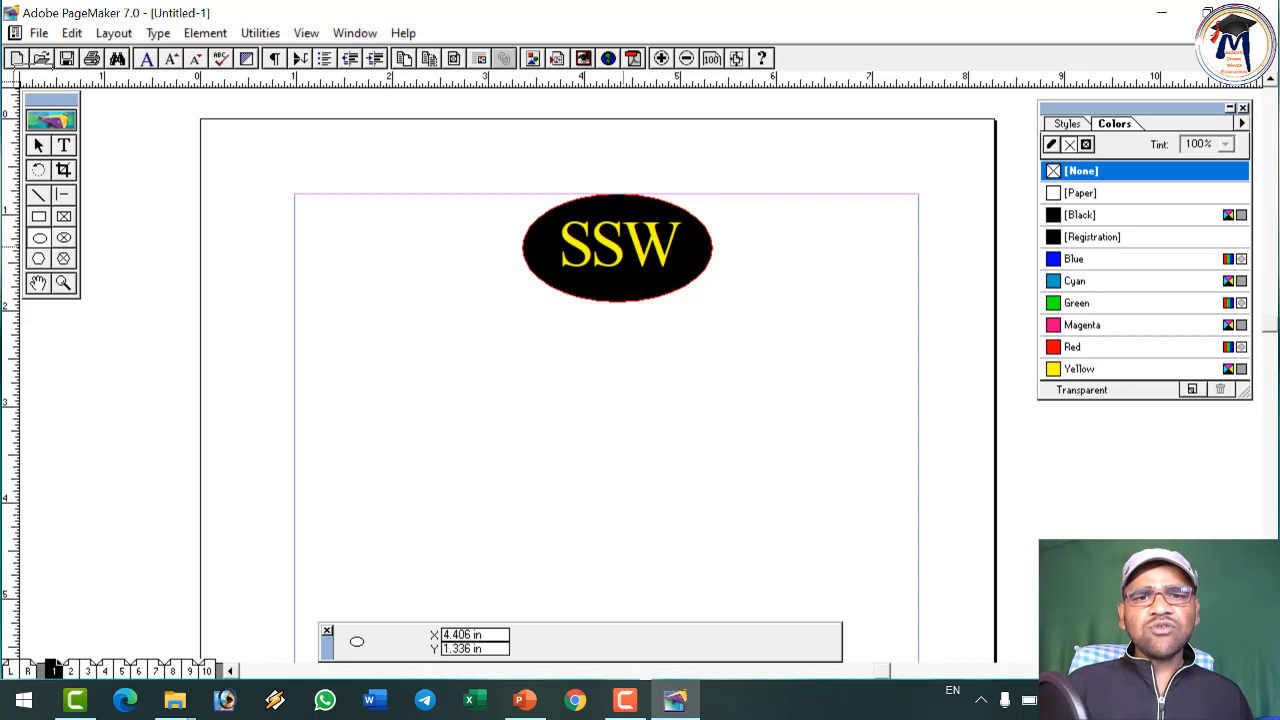
left_click(63, 145)
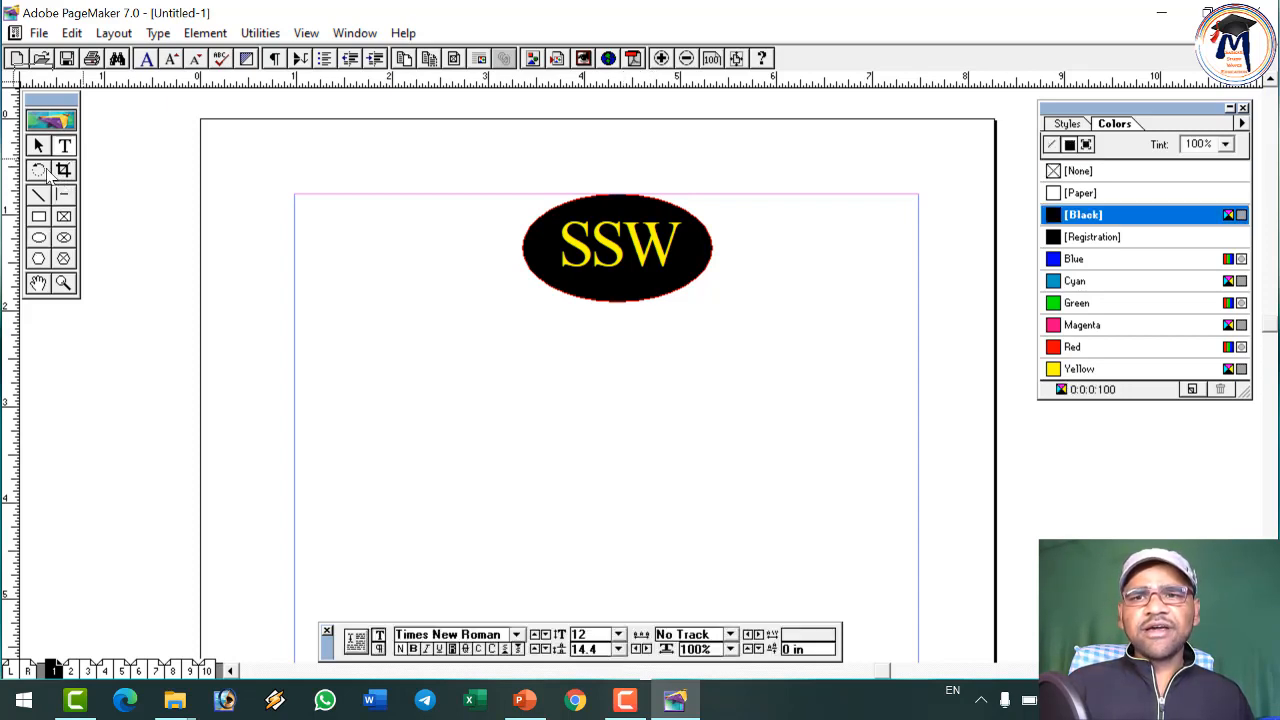
left_click(38, 146)
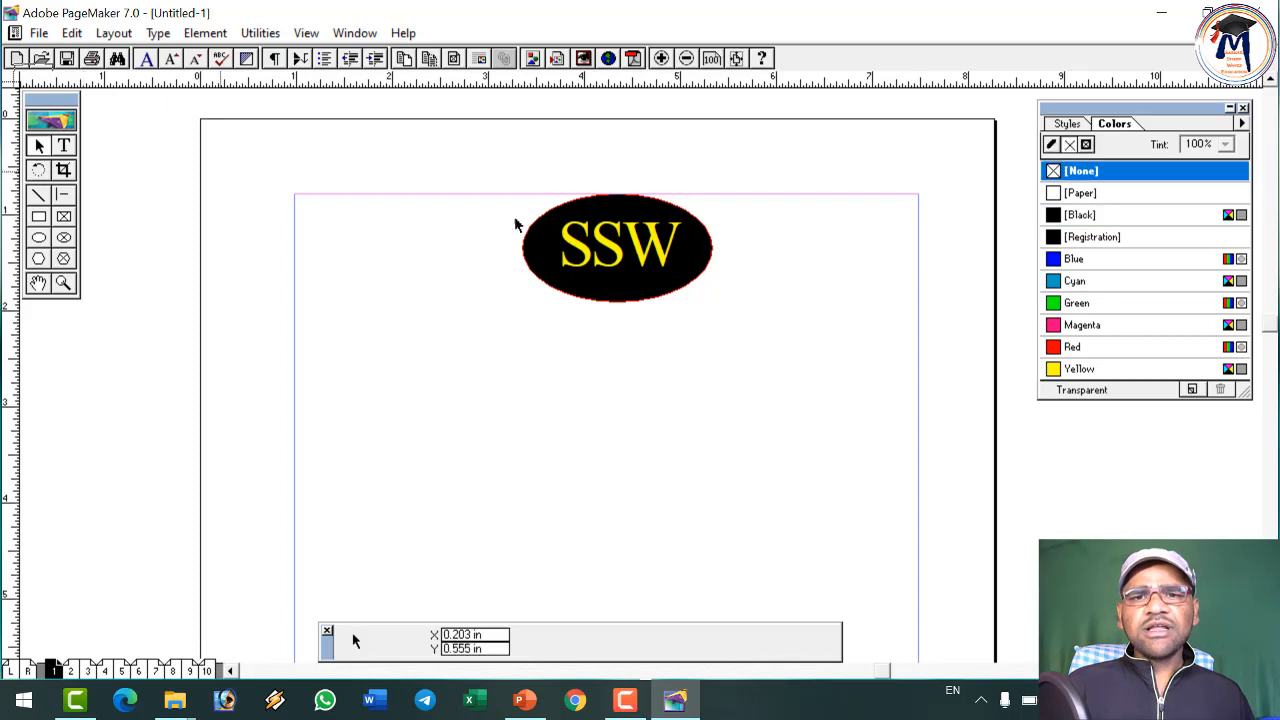
left_click_drag(454, 163, 791, 374)
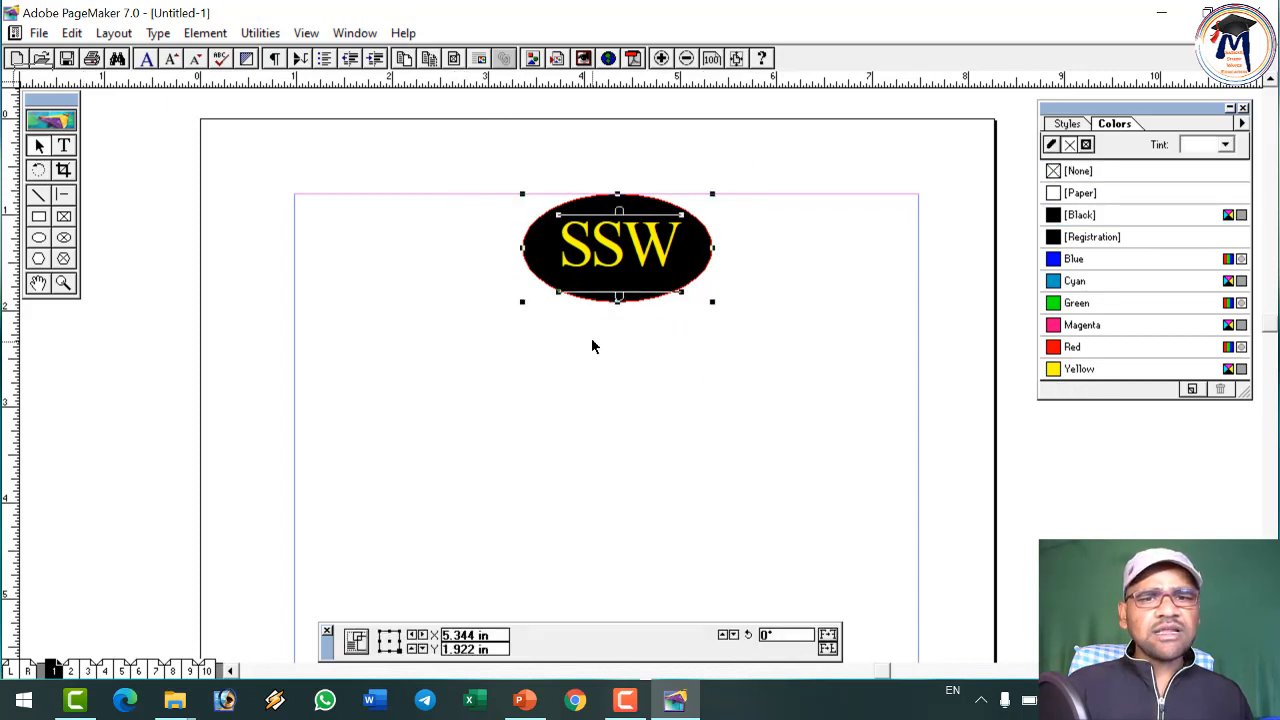
left_click(38, 170)
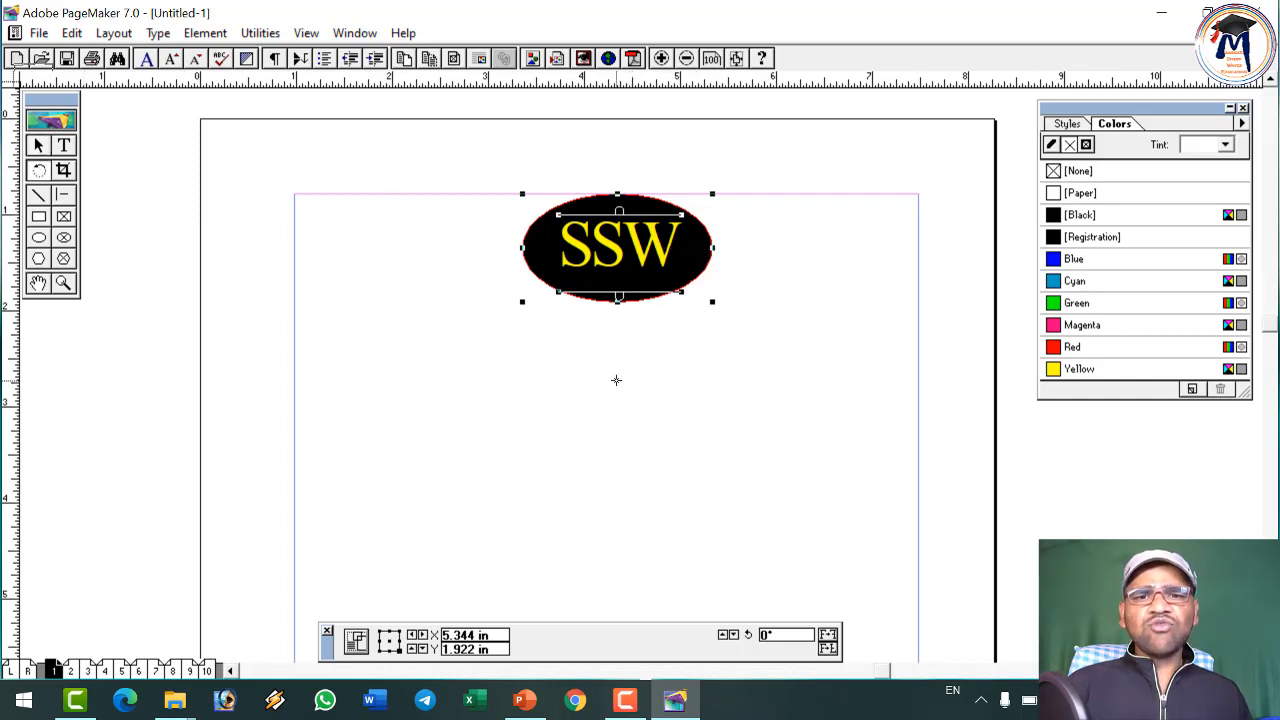
left_click(66, 146)
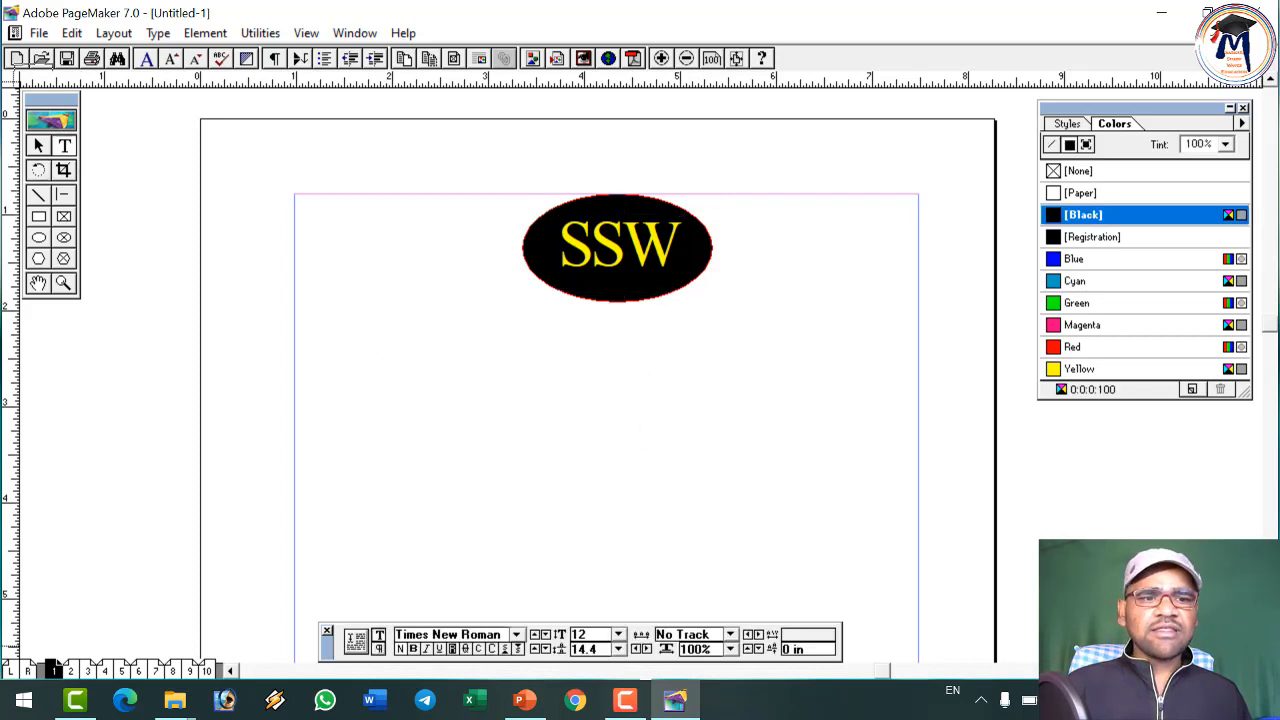
scroll(56, 664, "down", 2)
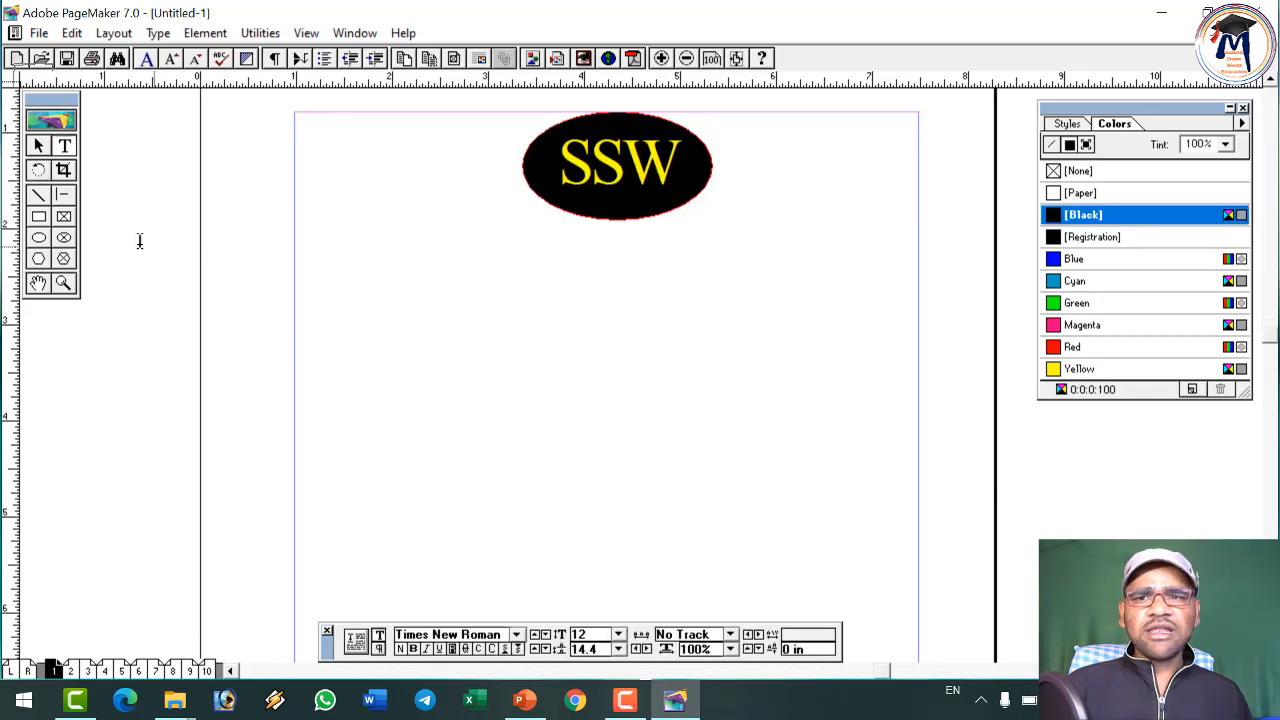
Draw a red 6.496 x 0.617 in rectangle across the page, just under the ellipse
left_click(40, 218)
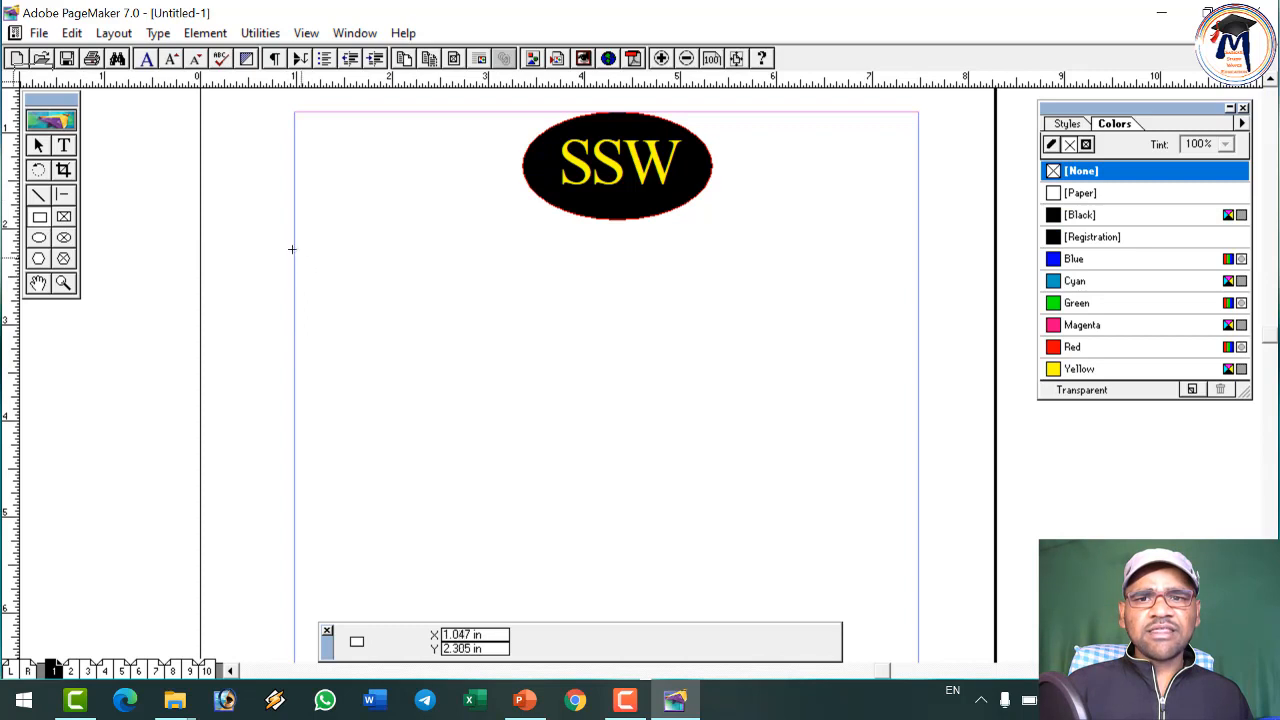
left_click_drag(294, 251, 918, 311)
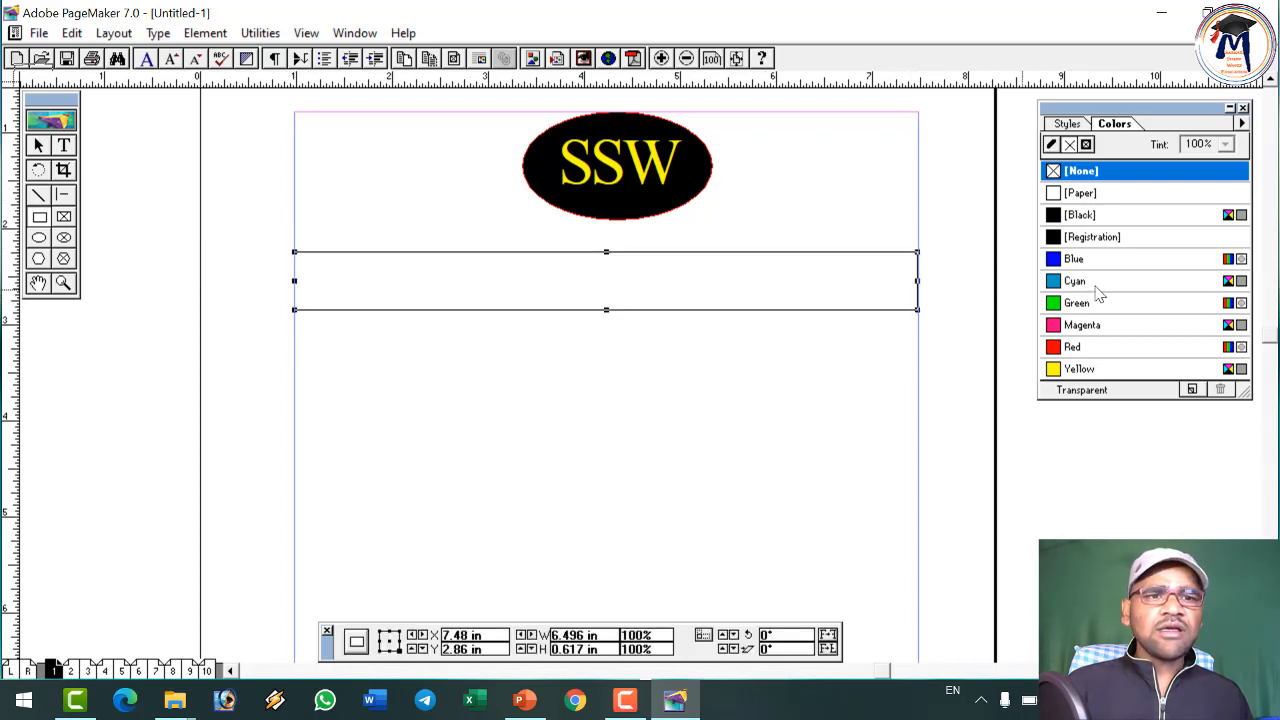
left_click(1076, 347)
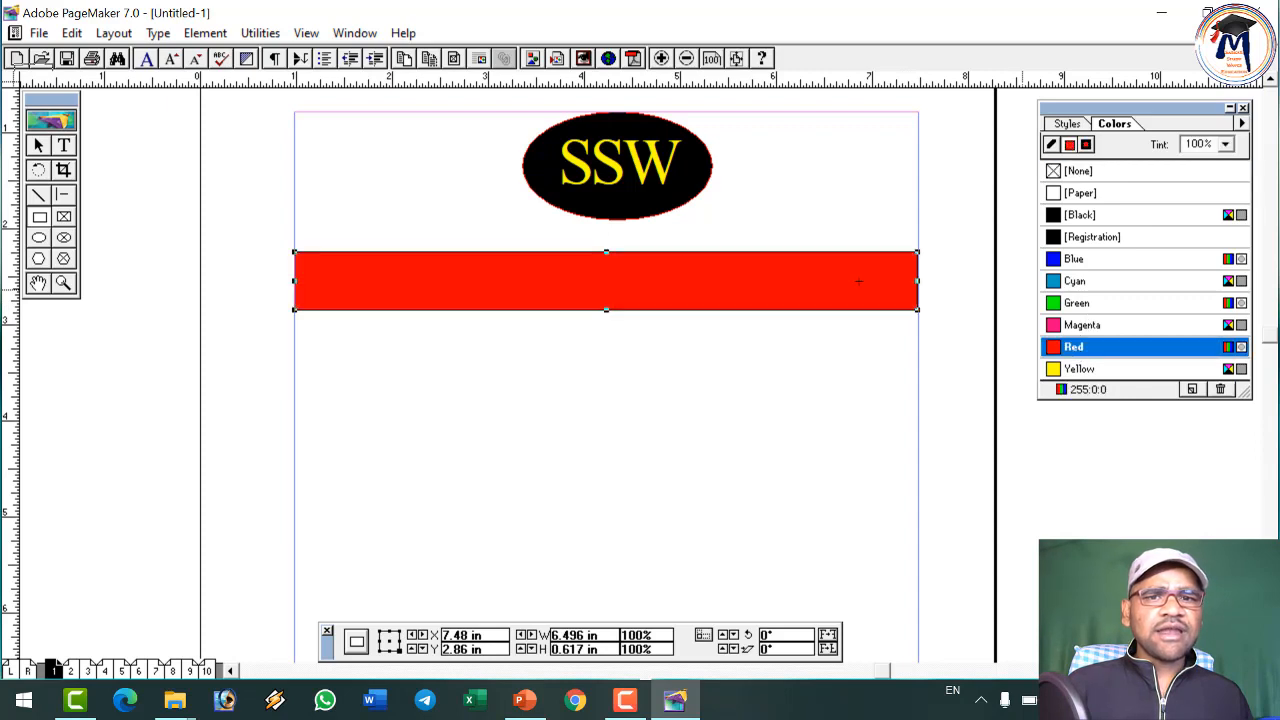
left_click(40, 146)
left_click_drag(620, 304, 616, 272)
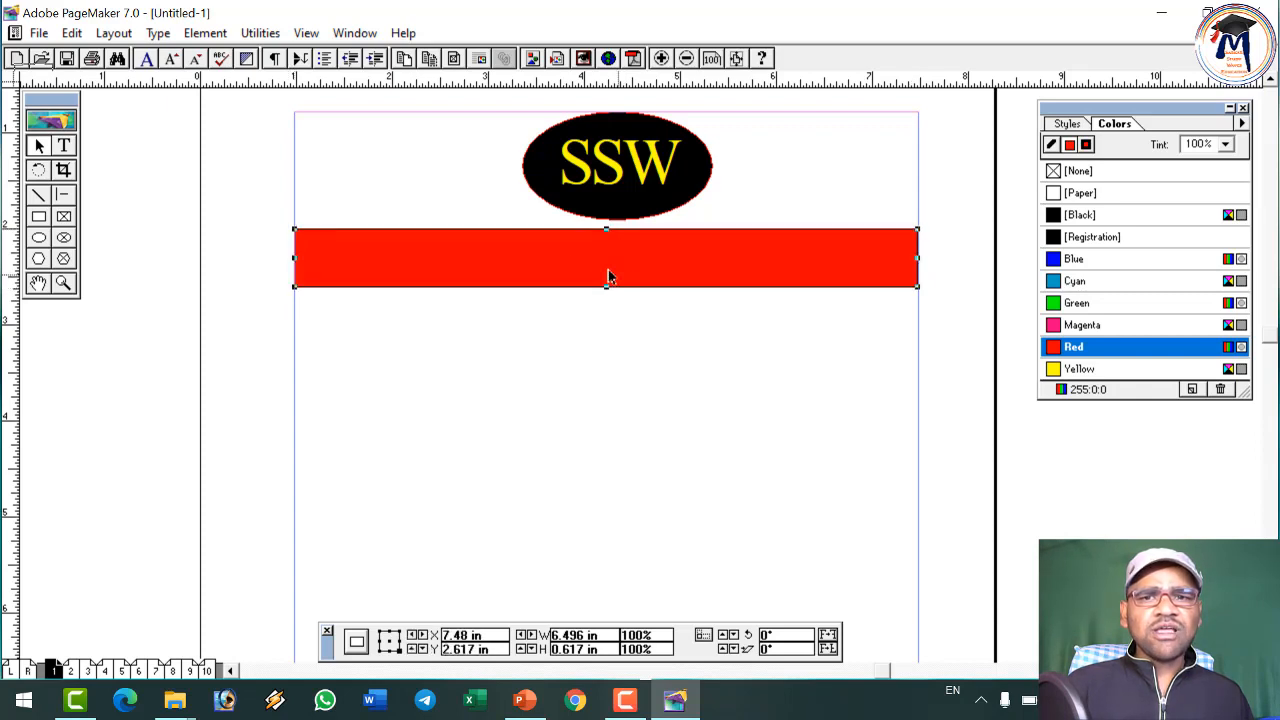
left_click(64, 146)
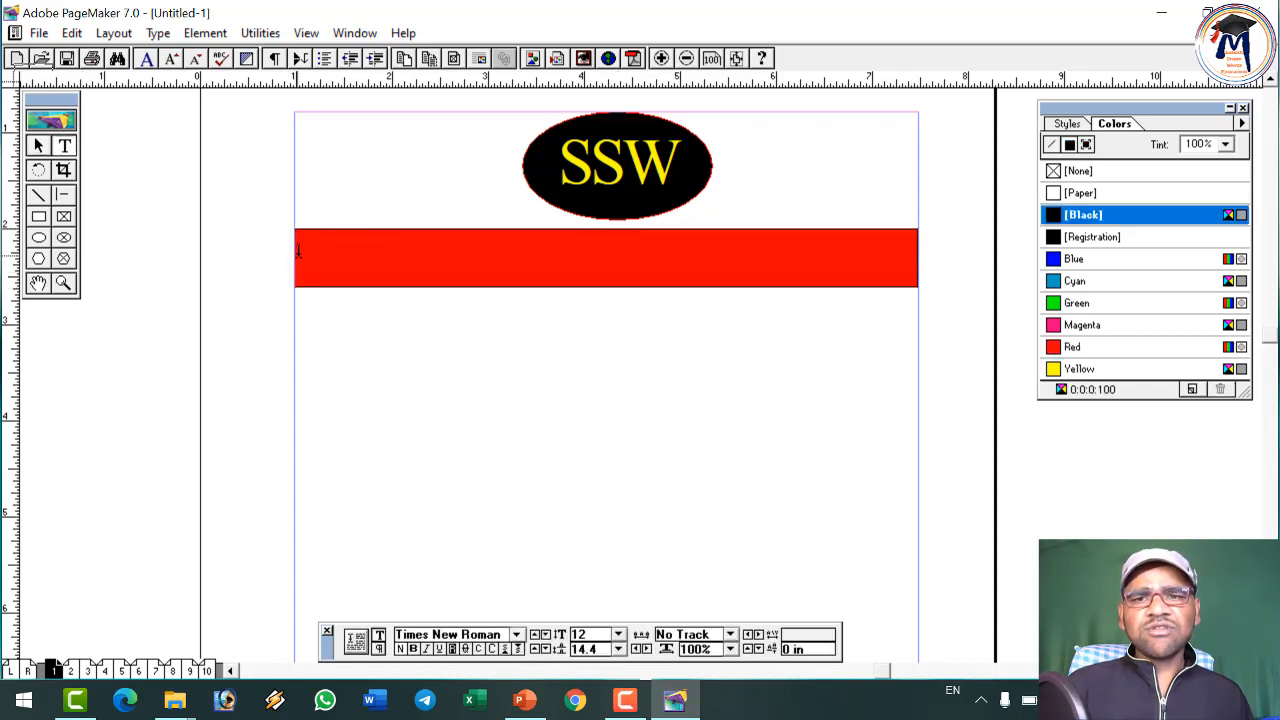
Type 'Sarkar Study Waves Education' in a frame over the red bar and enlarge it to 33 pt
left_click_drag(300, 230, 911, 281)
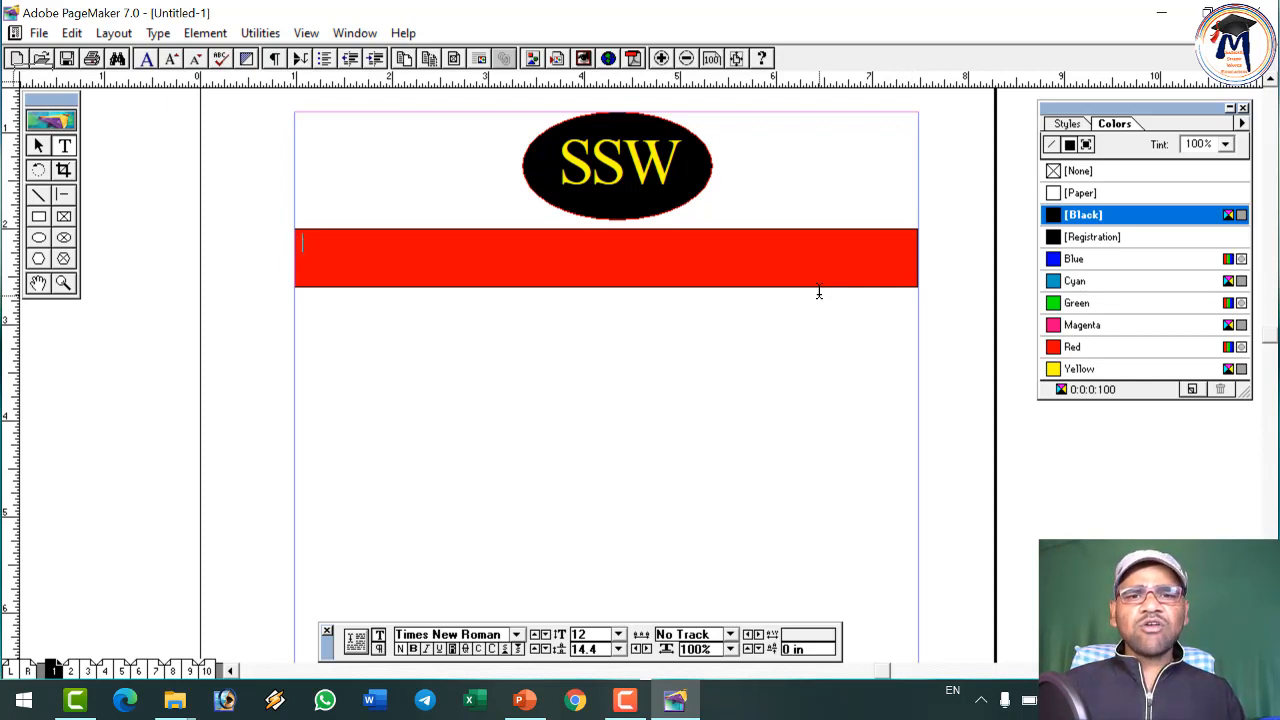
type("Sarkar Study Waves Education")
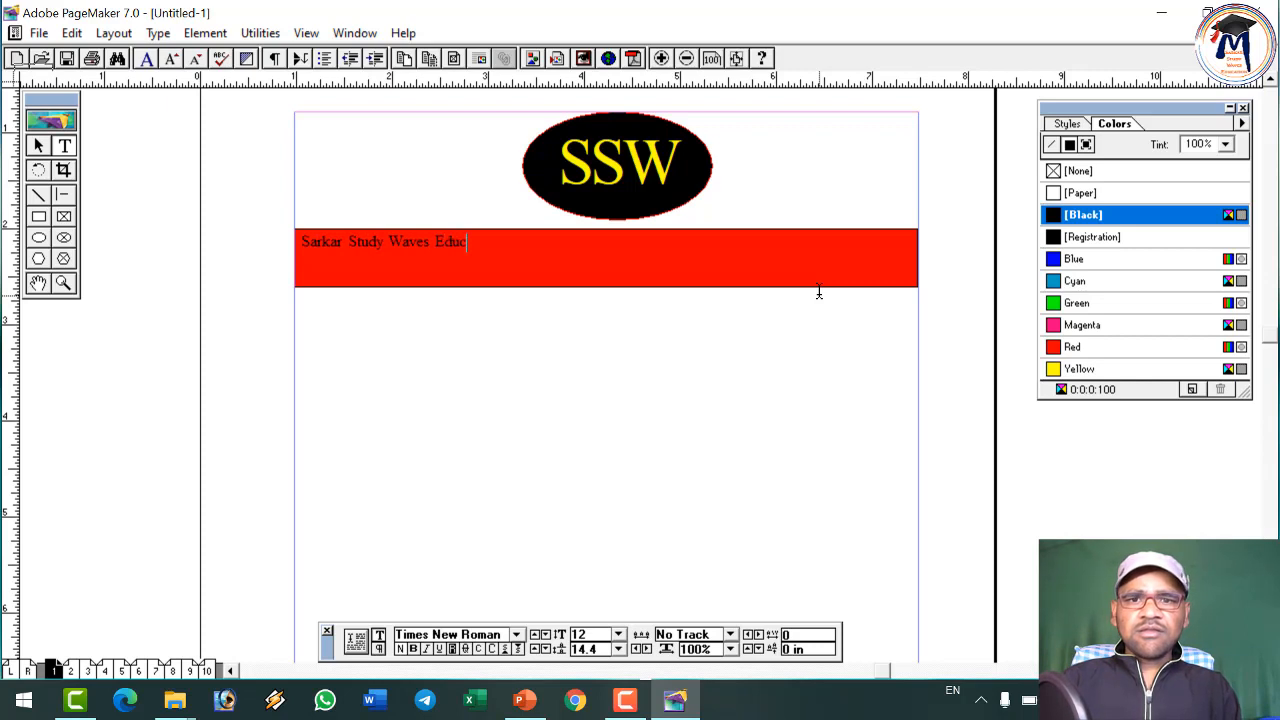
key("ctrl+a")
key("ctrl+alt+shift+period")
key("ctrl+alt+shift+period")
key("ctrl+alt+shift+period")
key("ctrl+alt+shift+period")
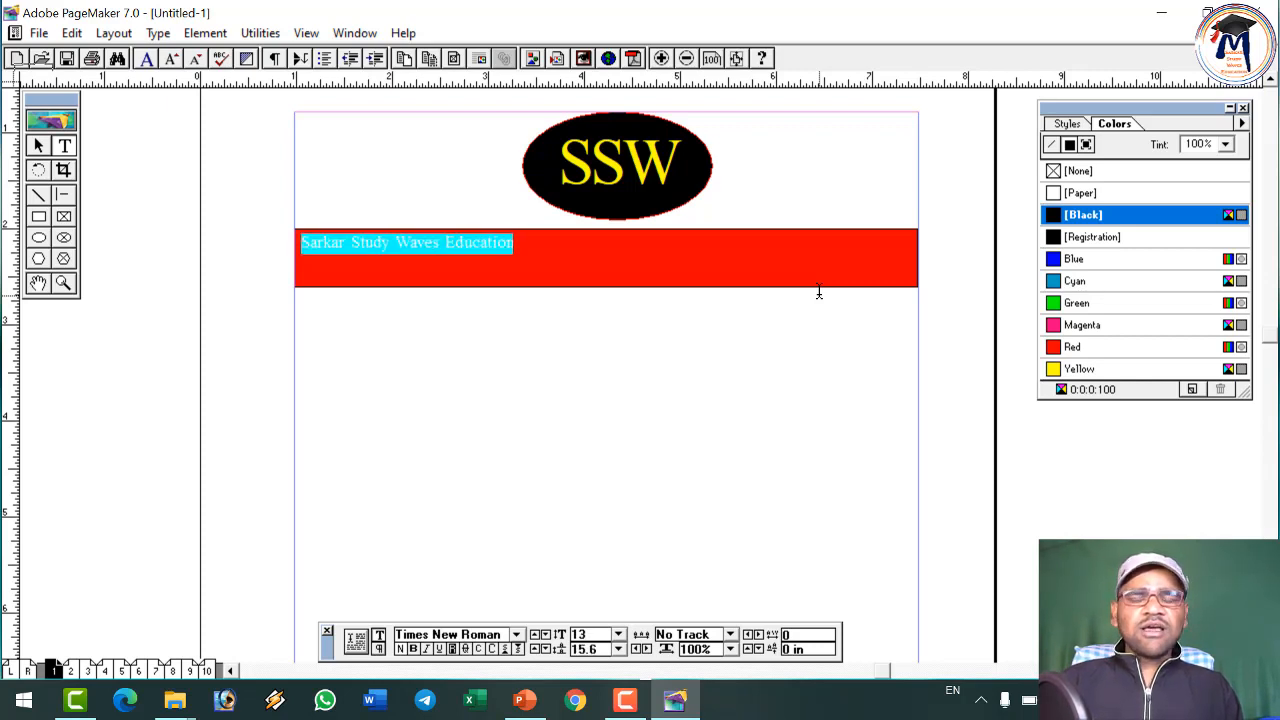
key("ctrl+alt+shift+period")
key("ctrl+alt+shift+period")
key("ctrl+alt+shift+period")
key("ctrl+alt+shift+period")
key("ctrl+alt+shift+period")
key("ctrl+alt+shift+period")
key("ctrl+alt+shift+period")
key("ctrl+alt+shift+period")
key("ctrl+alt+shift+period")
key("ctrl+alt+shift+period")
key("ctrl+alt+shift+period")
key("ctrl+alt+shift+period")
key("ctrl+alt+shift+period")
key("ctrl+alt+shift+period")
key("ctrl+alt+shift+period")
key("ctrl+alt+shift+period")
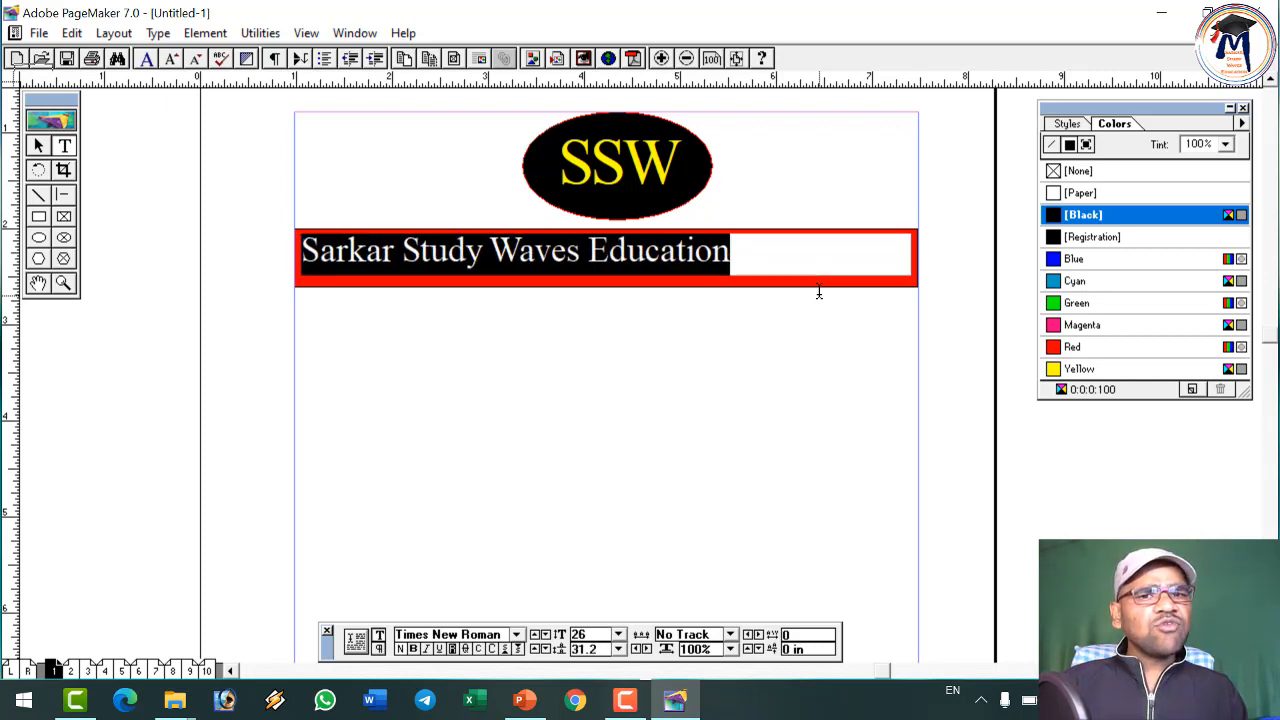
key("ctrl+alt+shift+period")
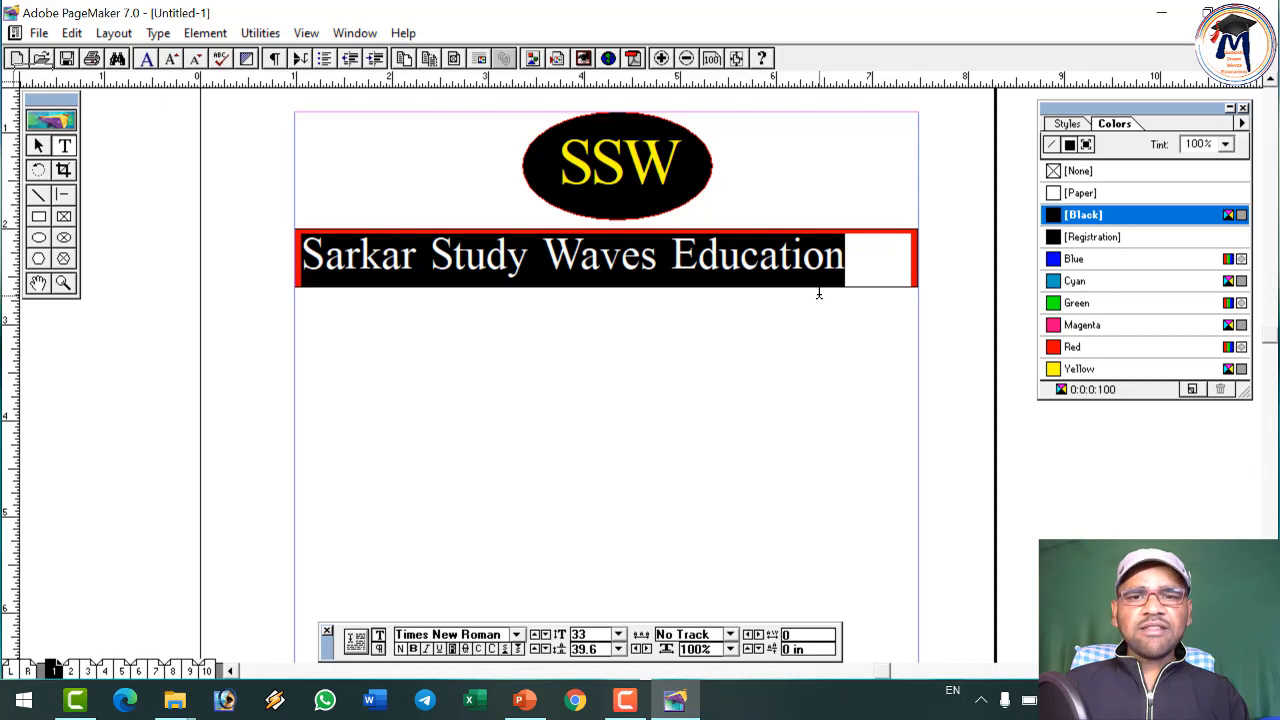
Make the heading bold, trying and then removing italic and underline
key("ctrl+shift+b")
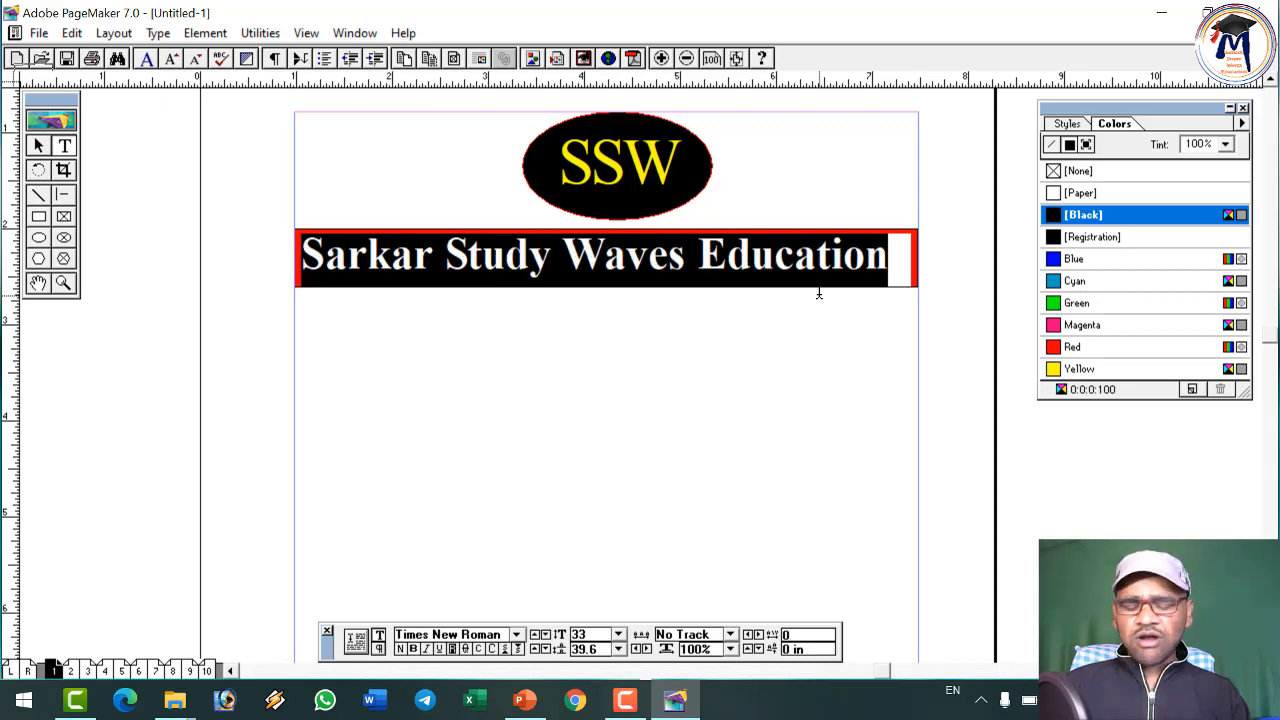
key("ctrl+shift+i")
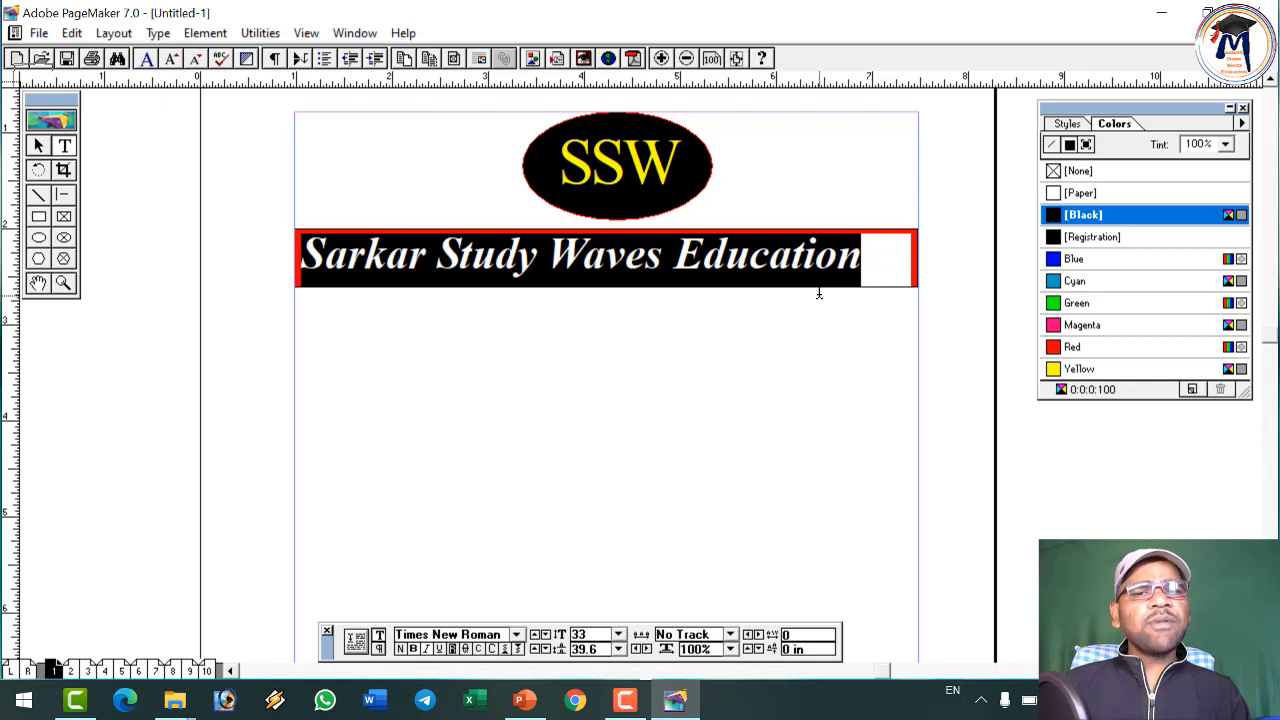
key("ctrl+shift+i")
key("ctrl+shift+b")
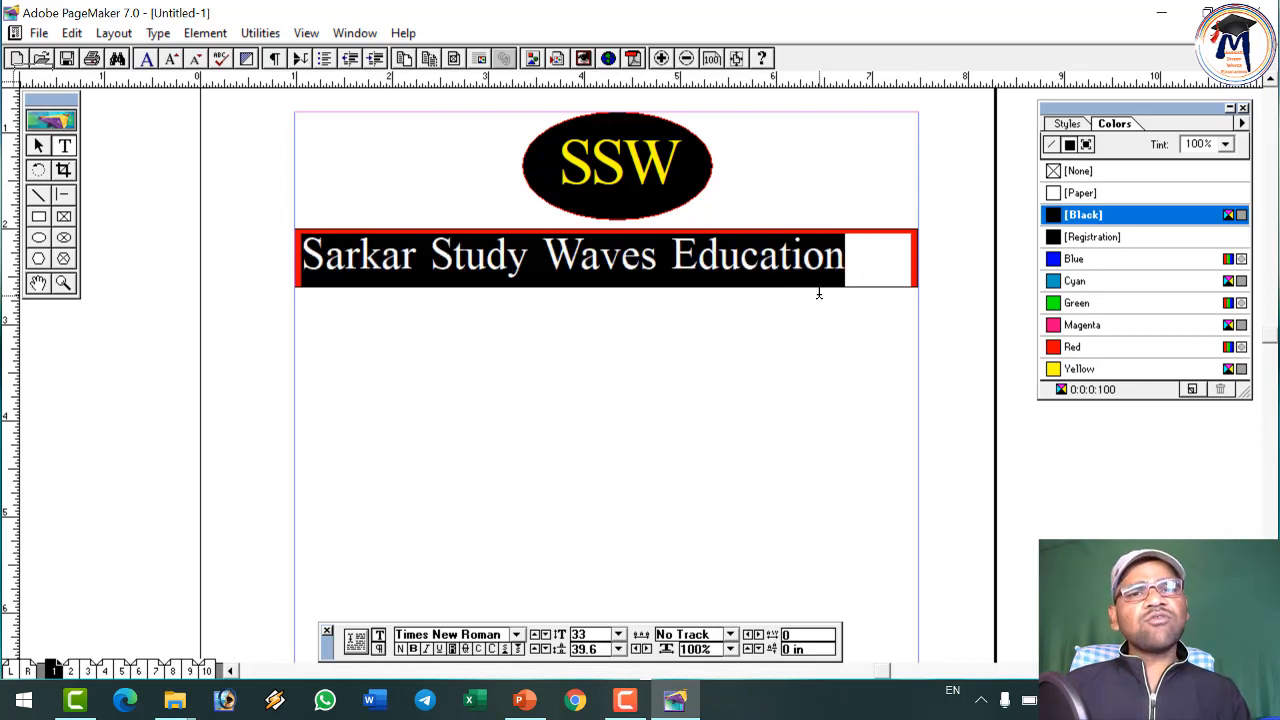
key("ctrl+shift+b")
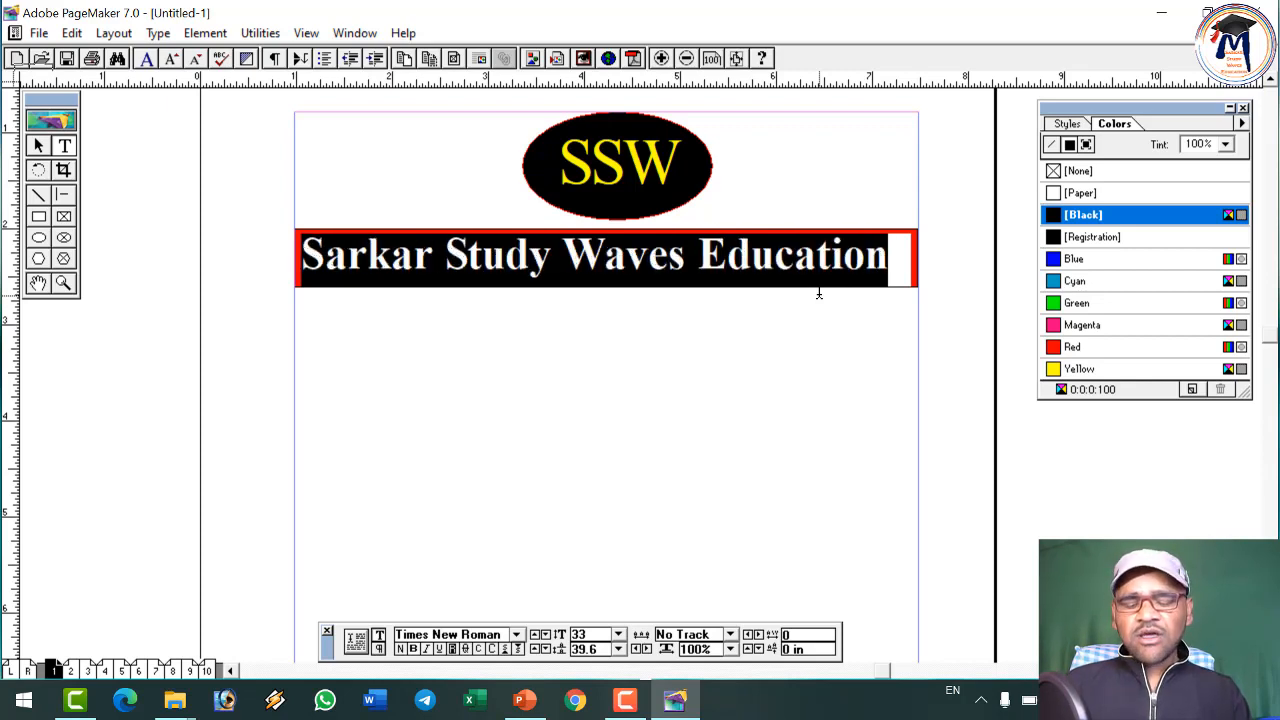
key("ctrl+shift+u")
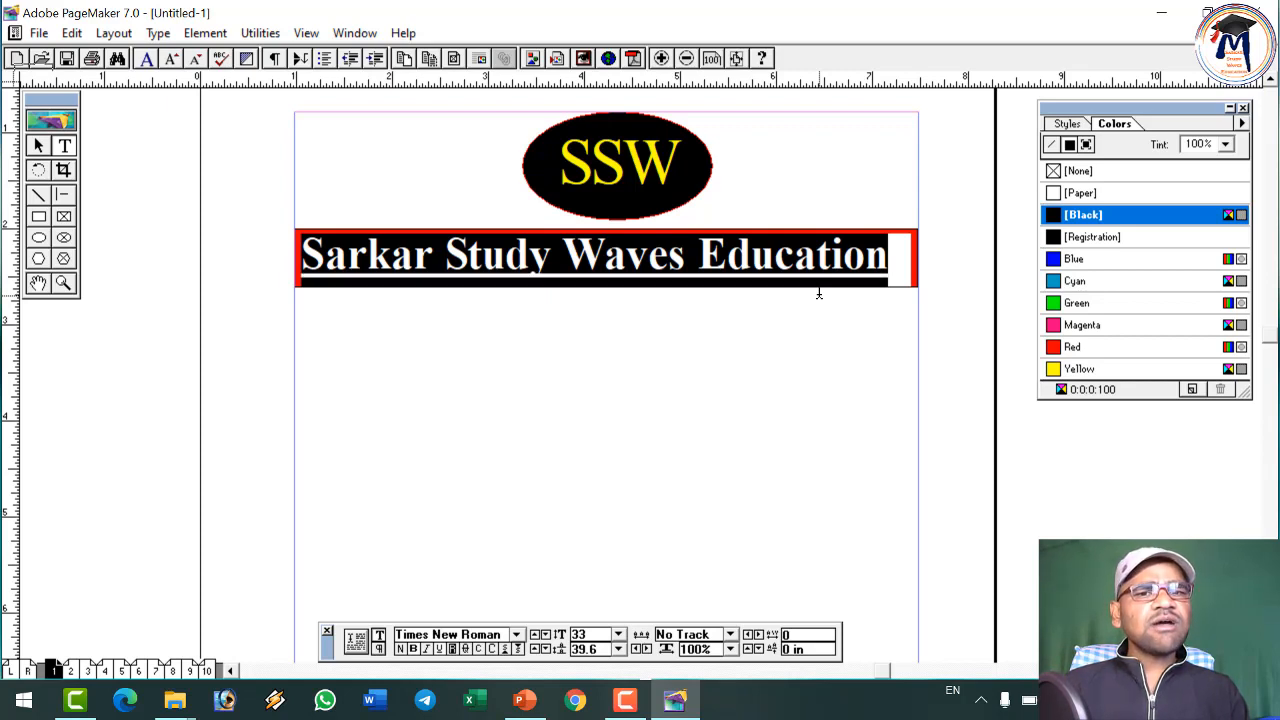
key("ctrl+shift+u")
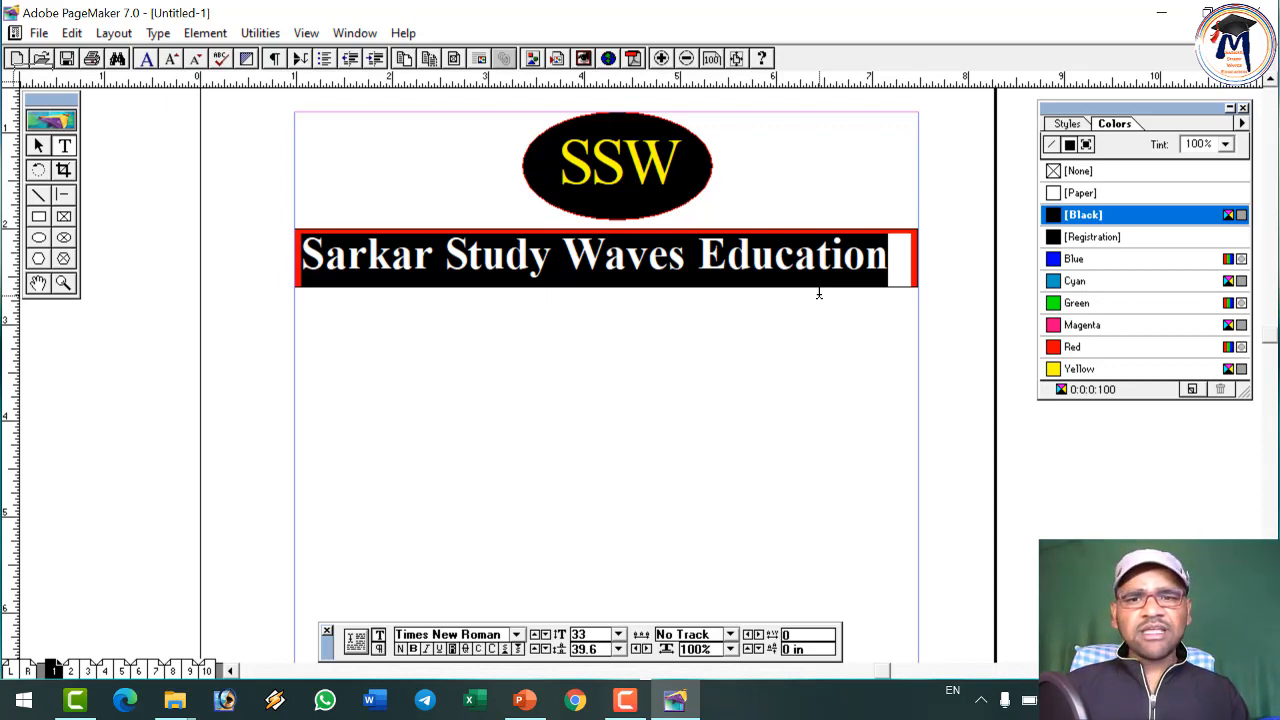
Centre-align the heading, after trying right and left alignment
key("ctrl+shift+r")
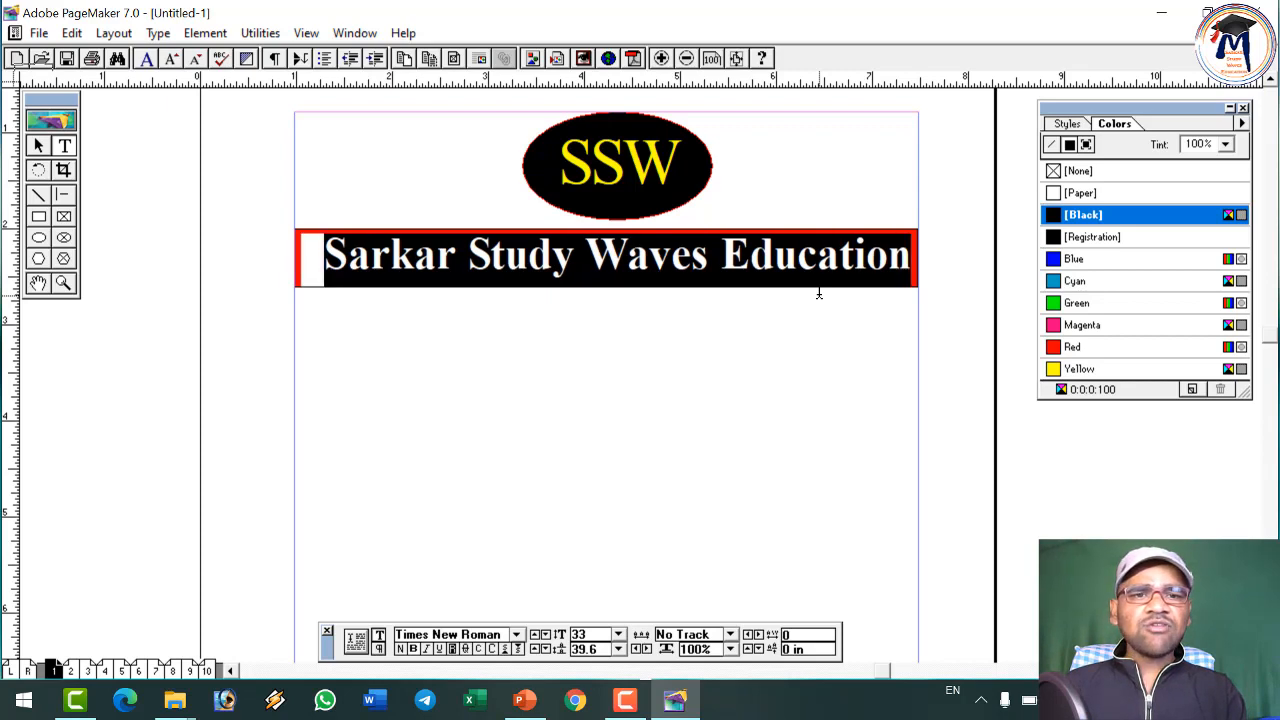
key("ctrl+shift+c")
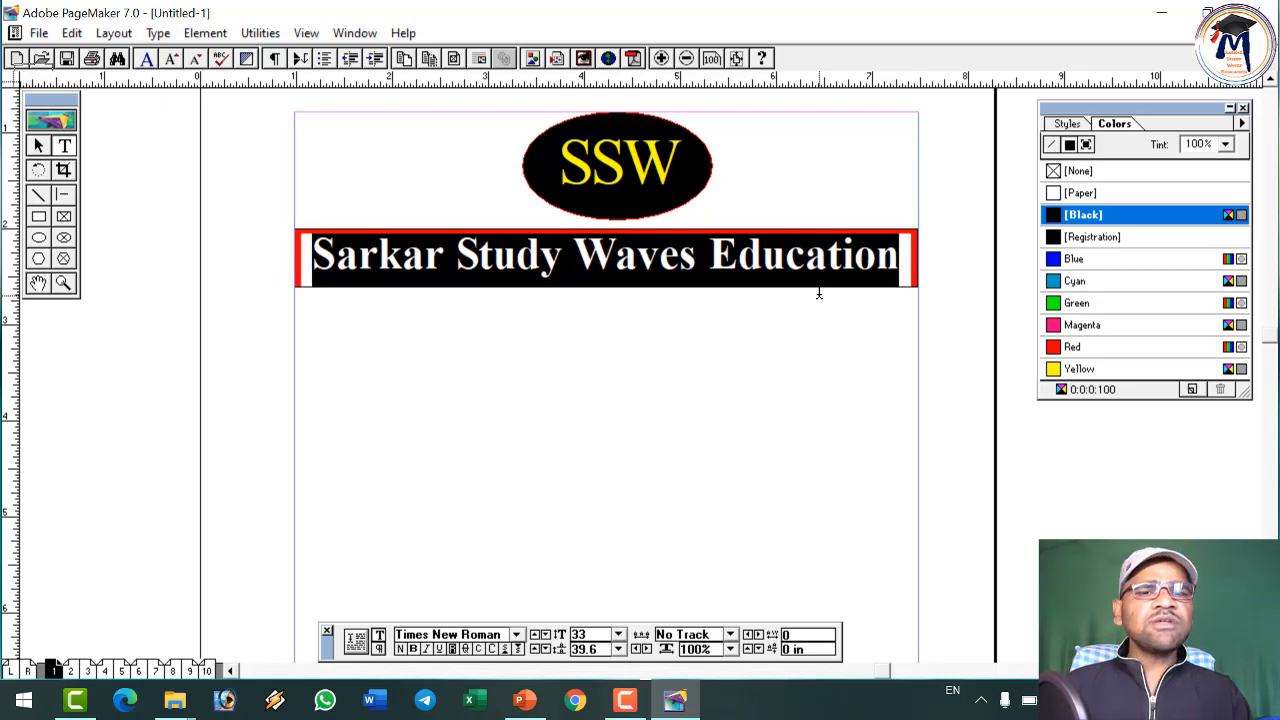
key("ctrl+shift+l")
key("ctrl+shift+c")
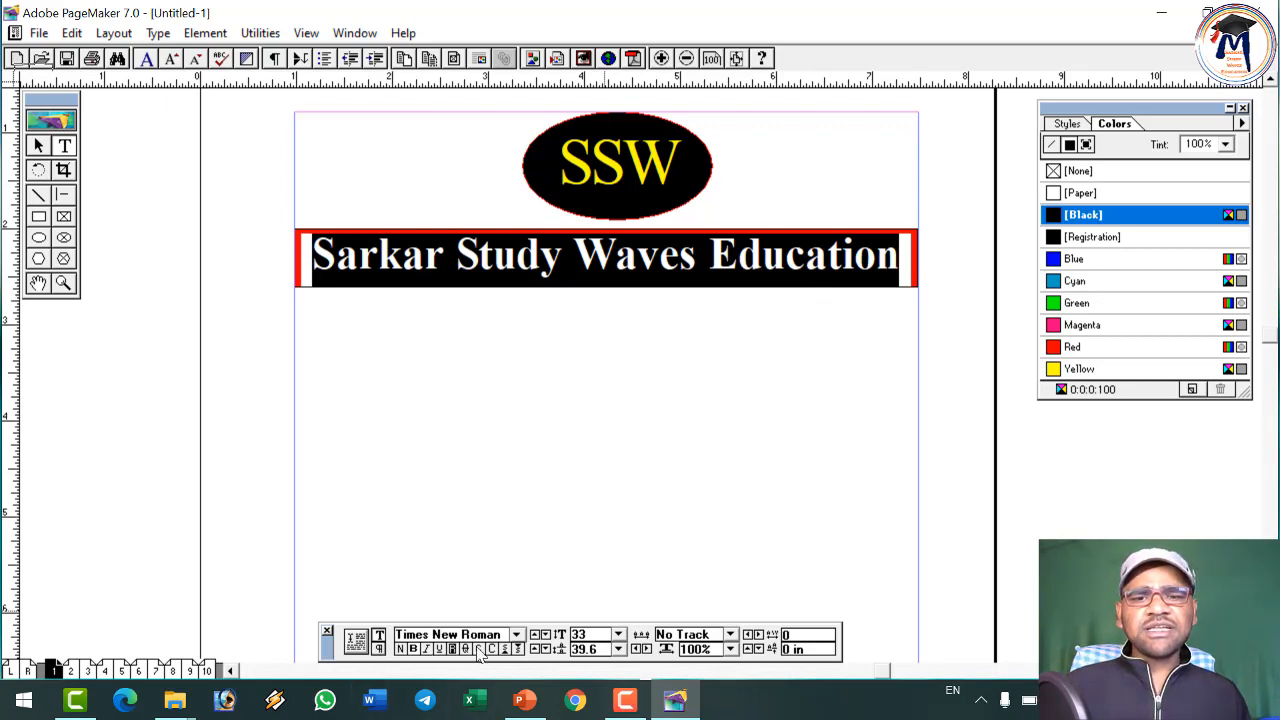
Zoom in on the logo and banner and select the heading text
left_click(380, 648)
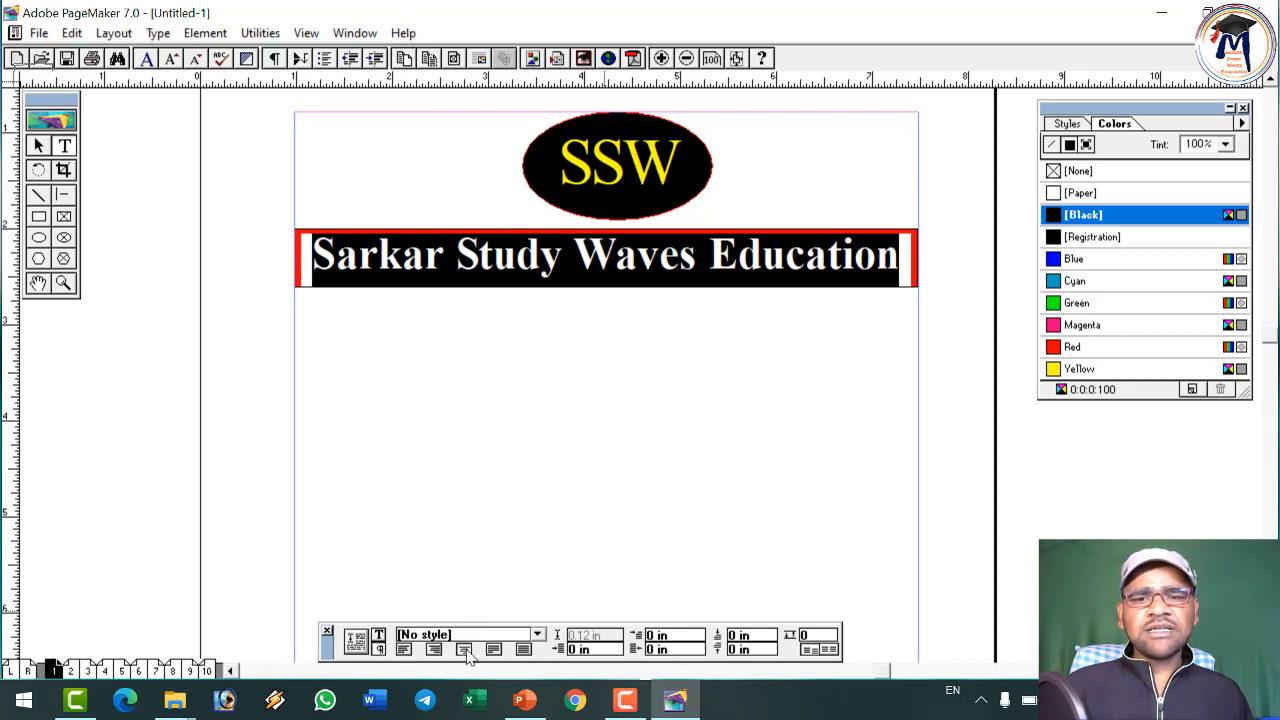
left_click(379, 635)
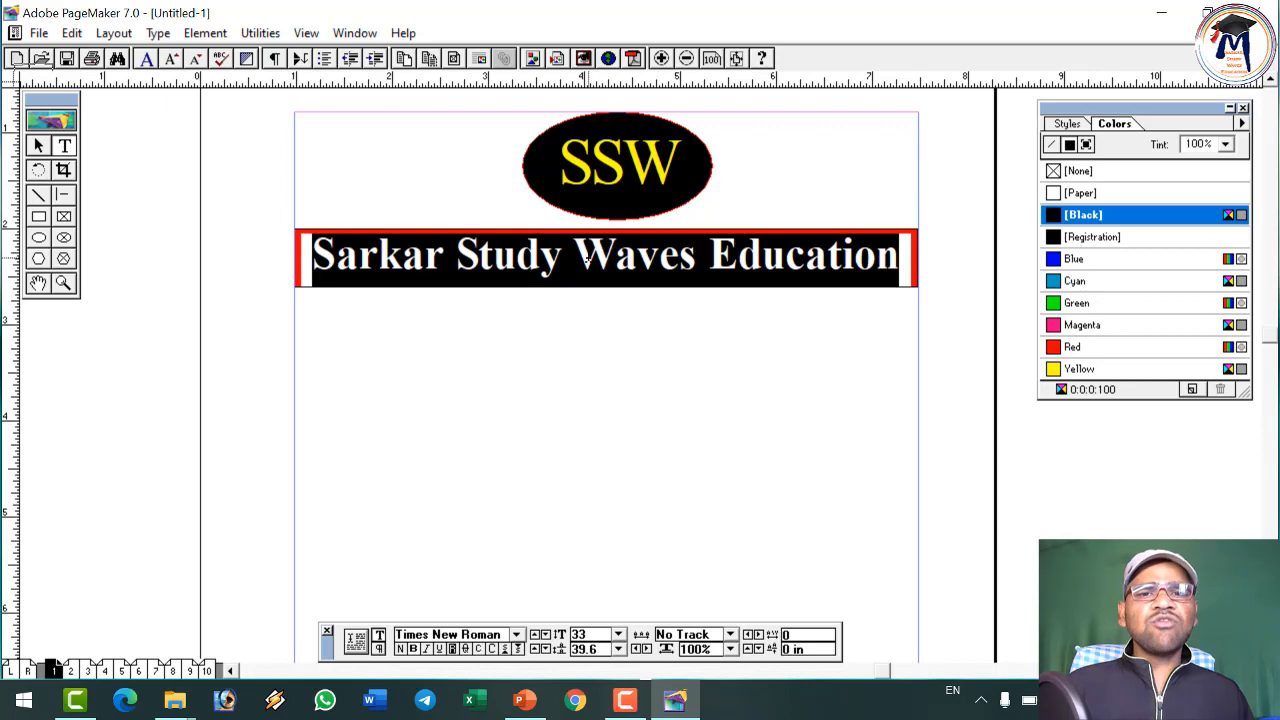
left_click(40, 147)
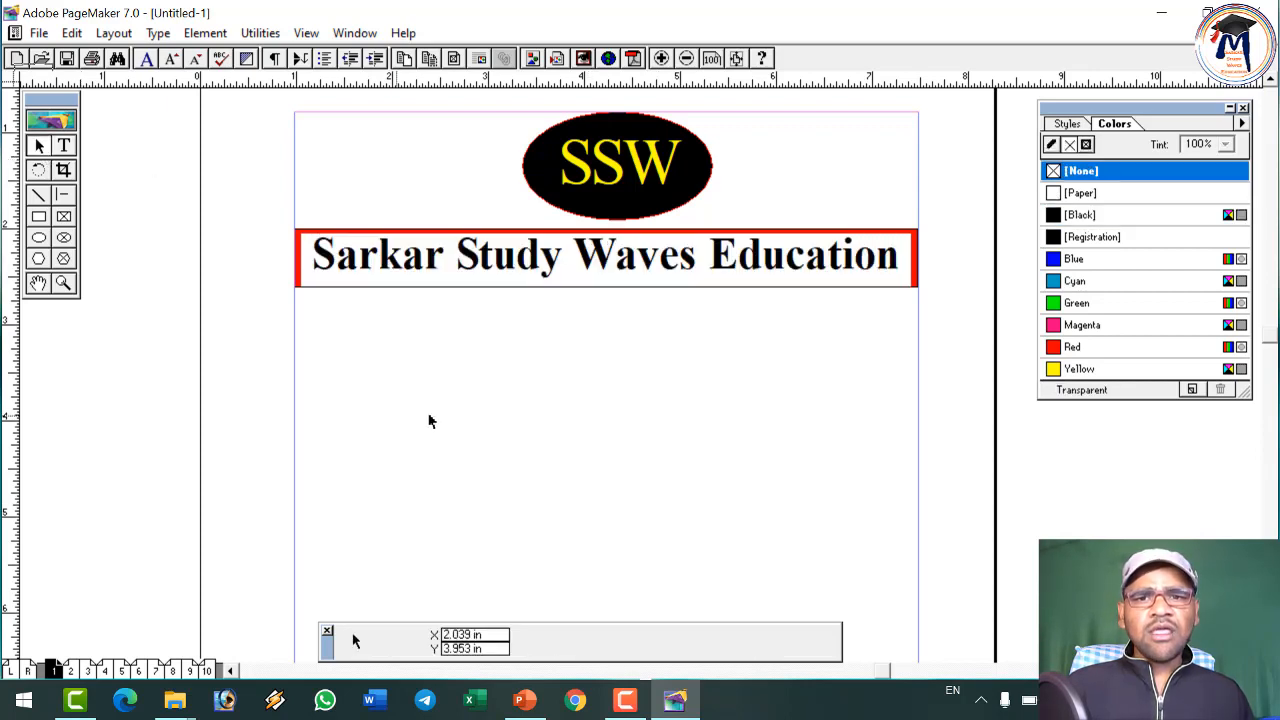
left_click(588, 405)
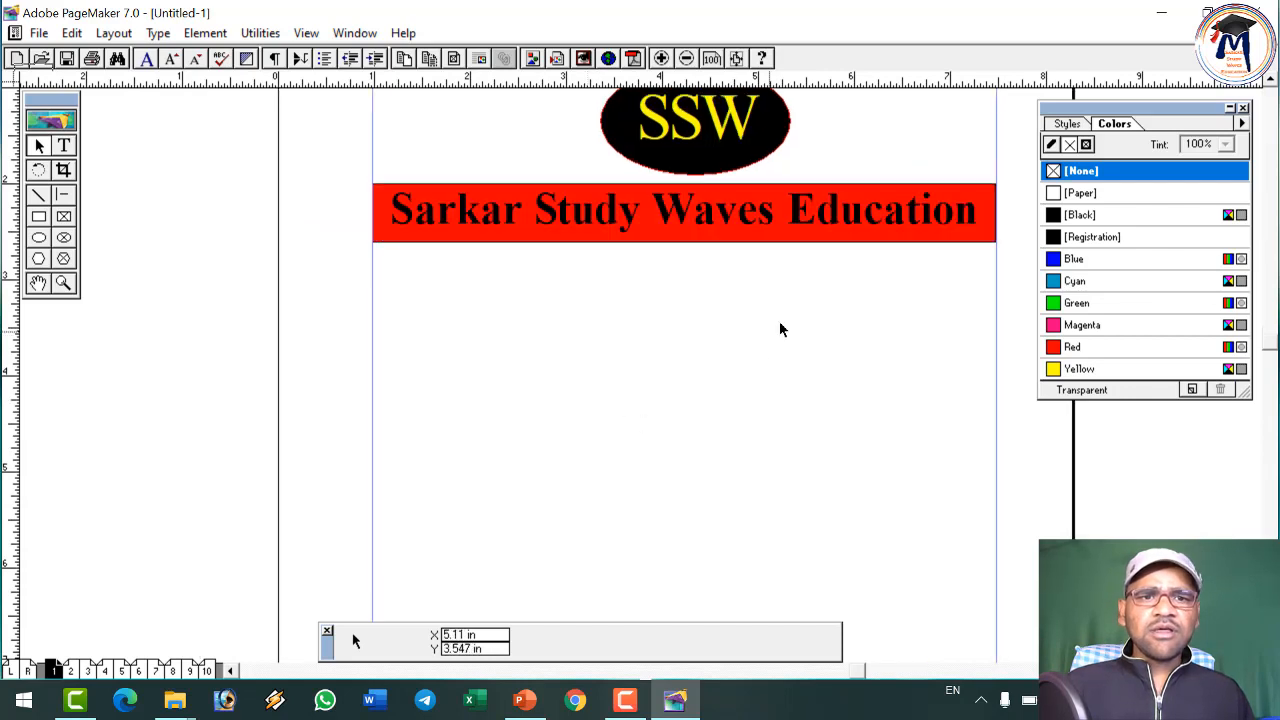
left_click(1270, 79)
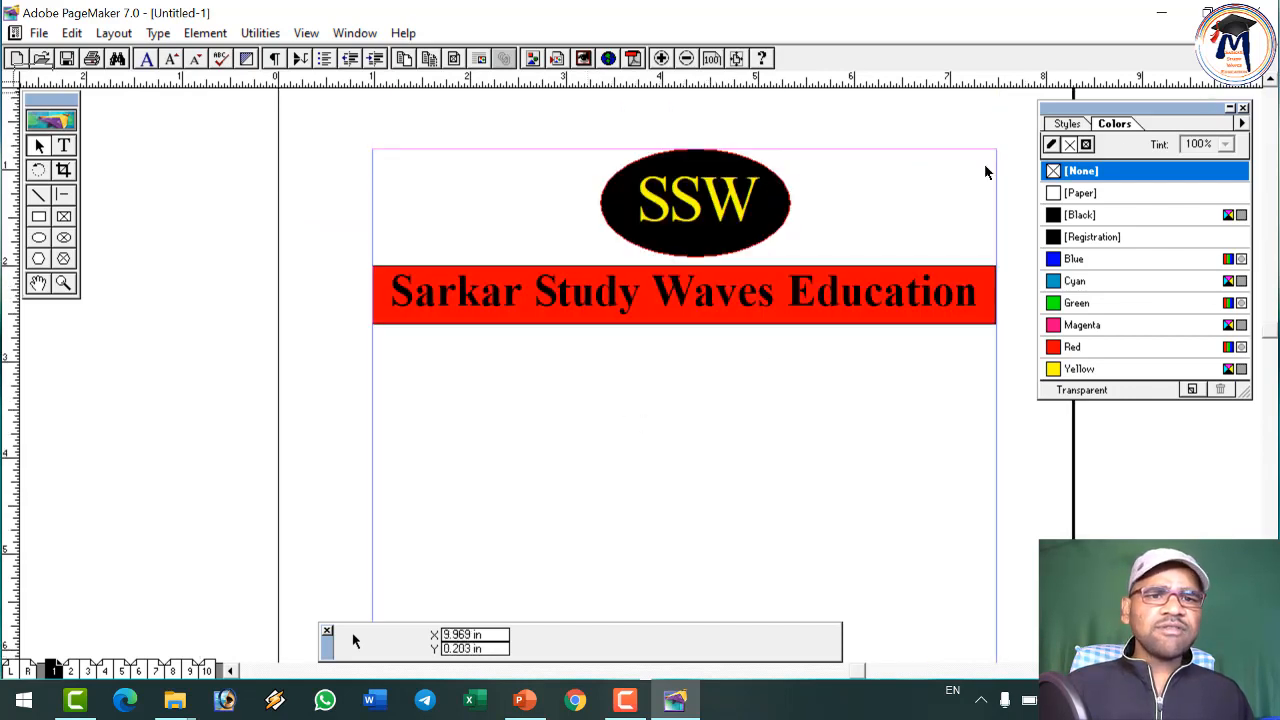
left_click(63, 147)
left_click_drag(388, 298, 948, 312)
Colour the whole 'Sarkar Study Waves Education' heading white ([Paper]) and zoom back out
triple_click(811, 306)
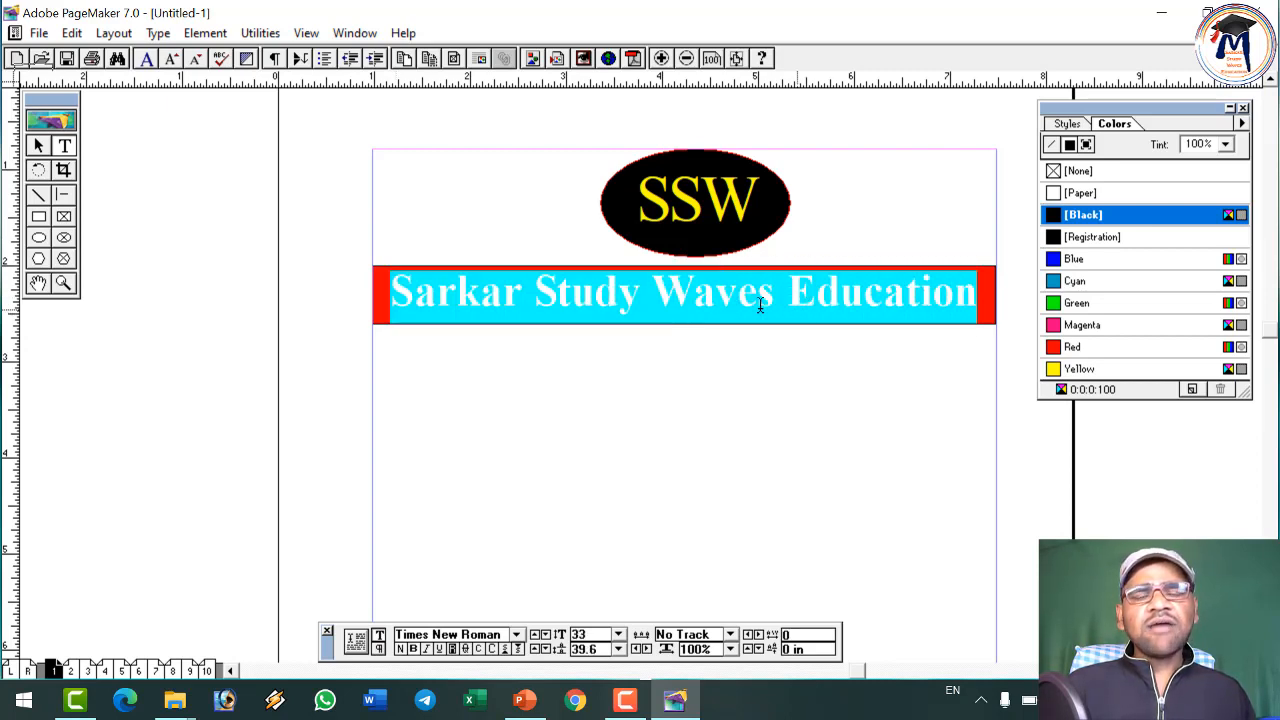
left_click(65, 153)
left_click_drag(390, 292, 975, 316)
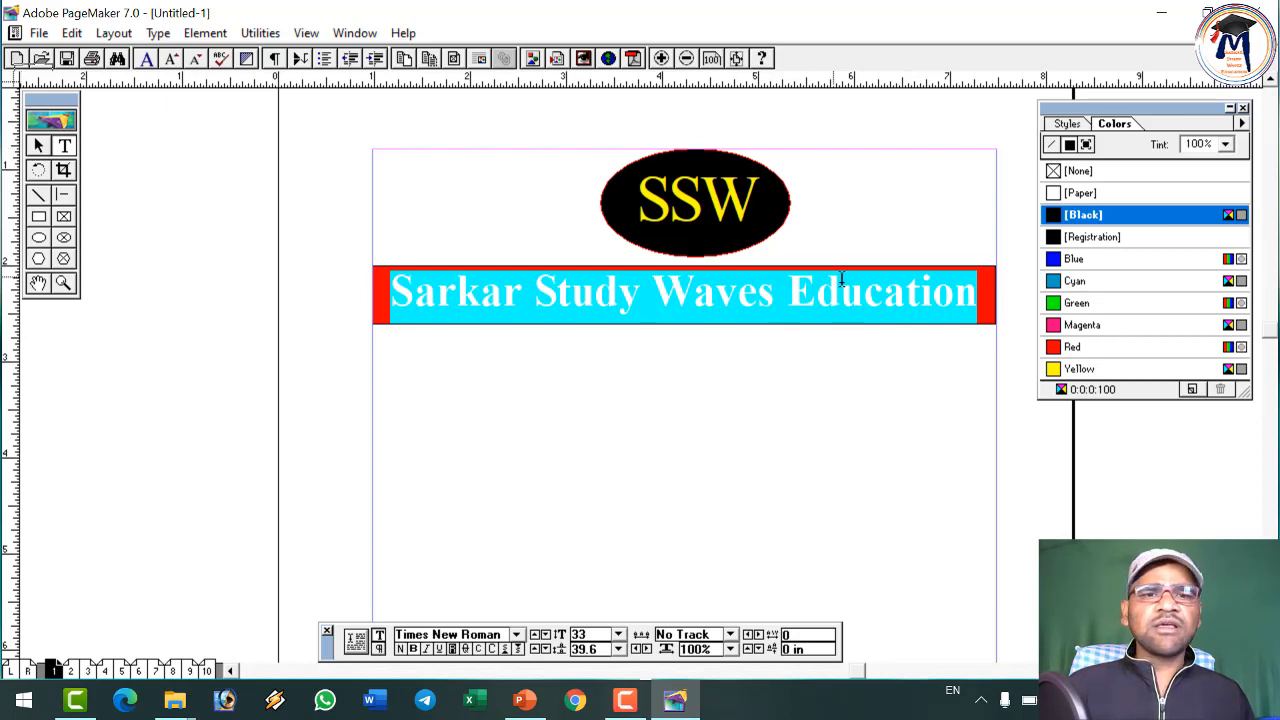
left_click(1088, 193)
left_click(597, 277)
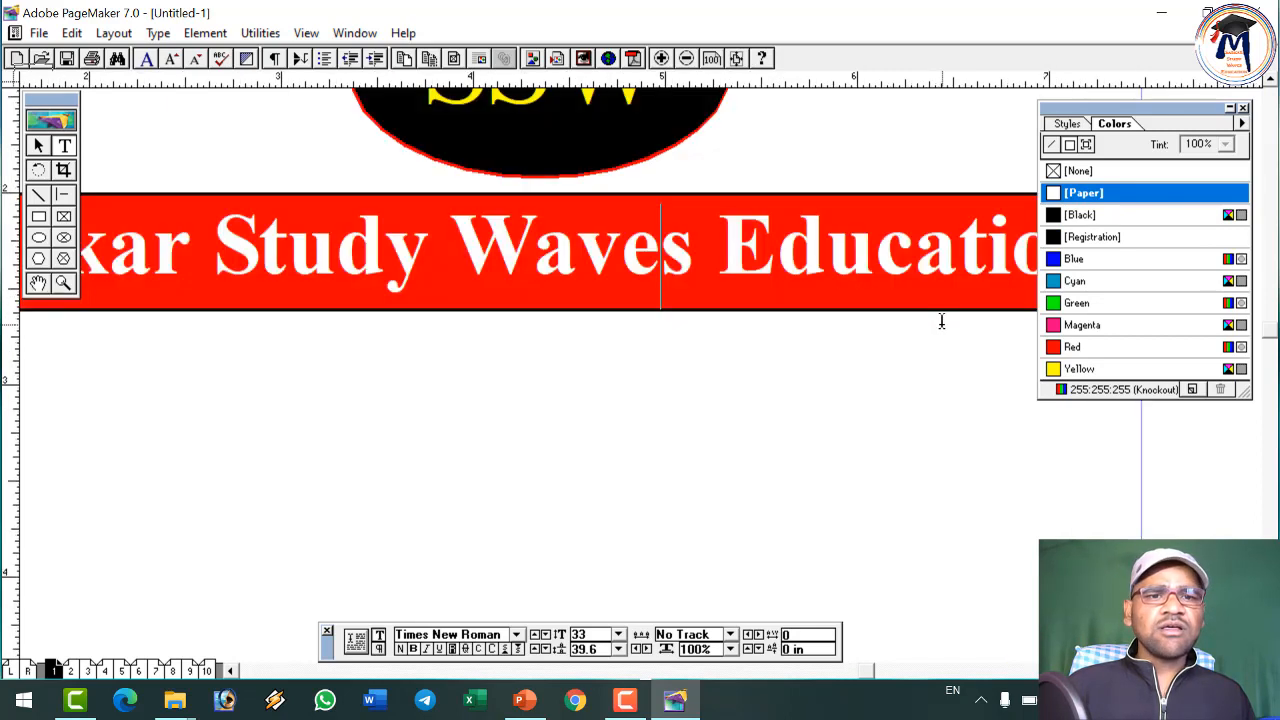
left_click(849, 308, "ctrl+alt")
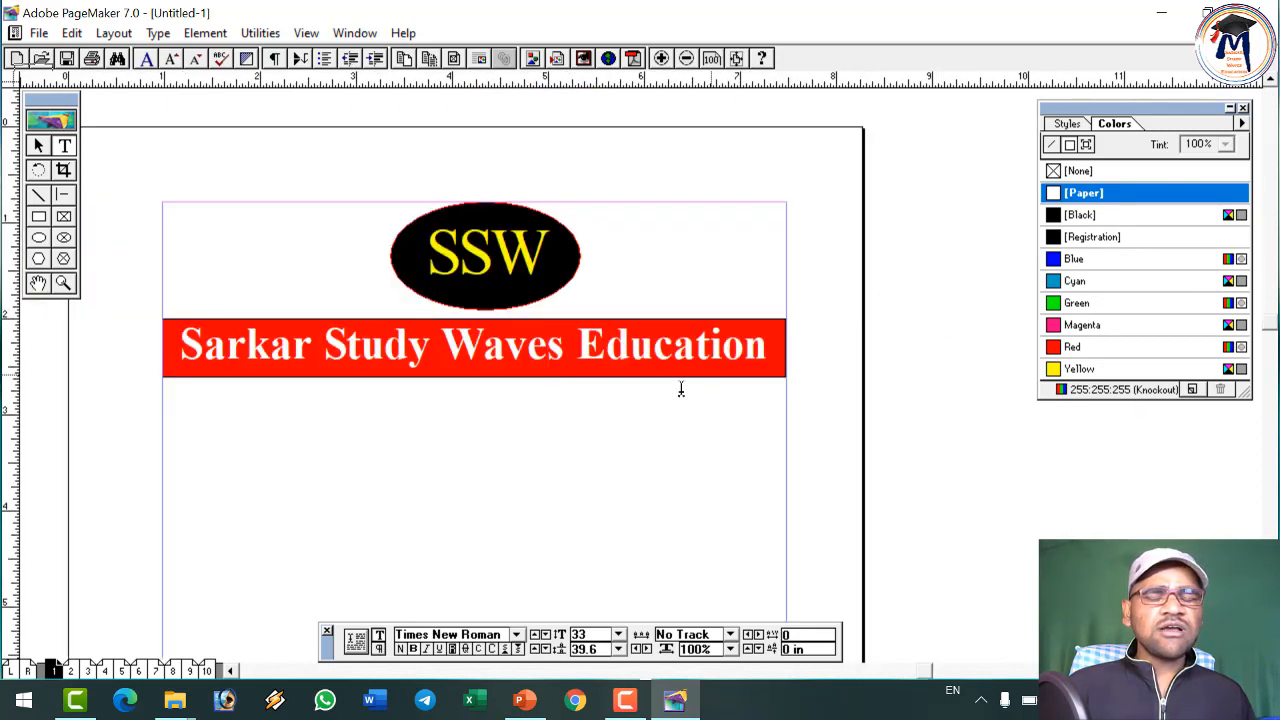
left_click(39, 146)
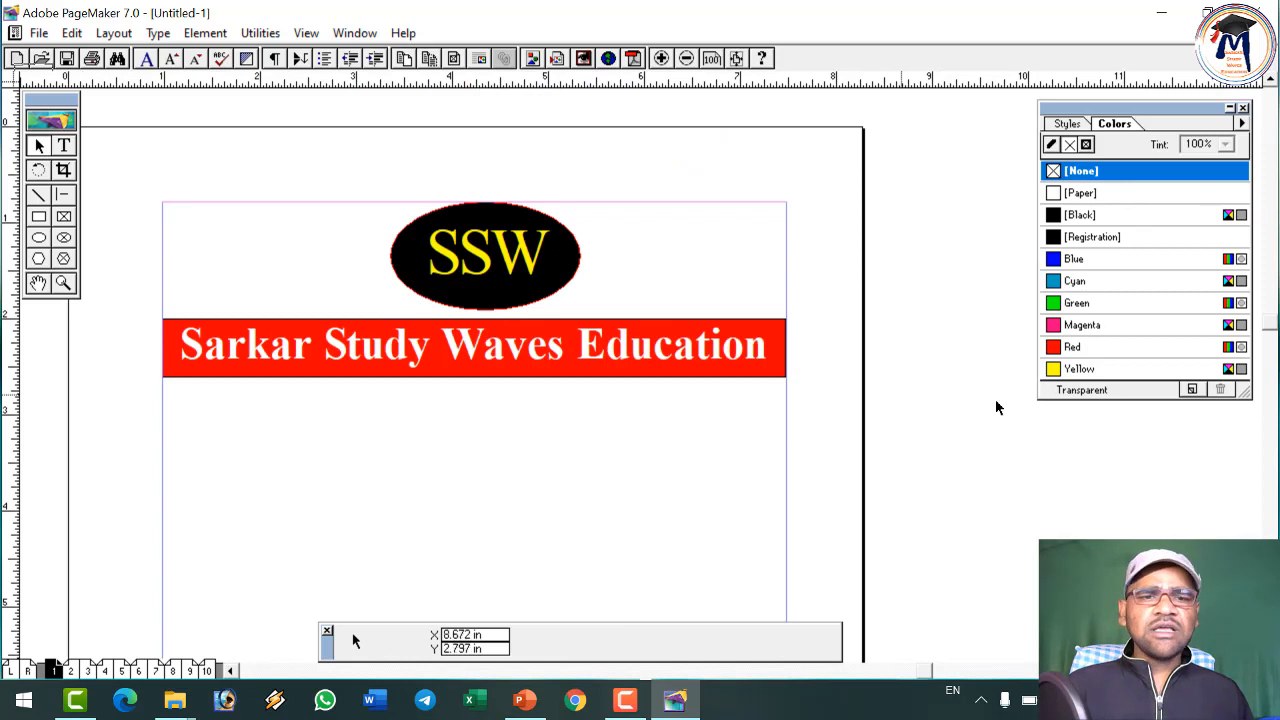
scroll(943, 400, "down", 2)
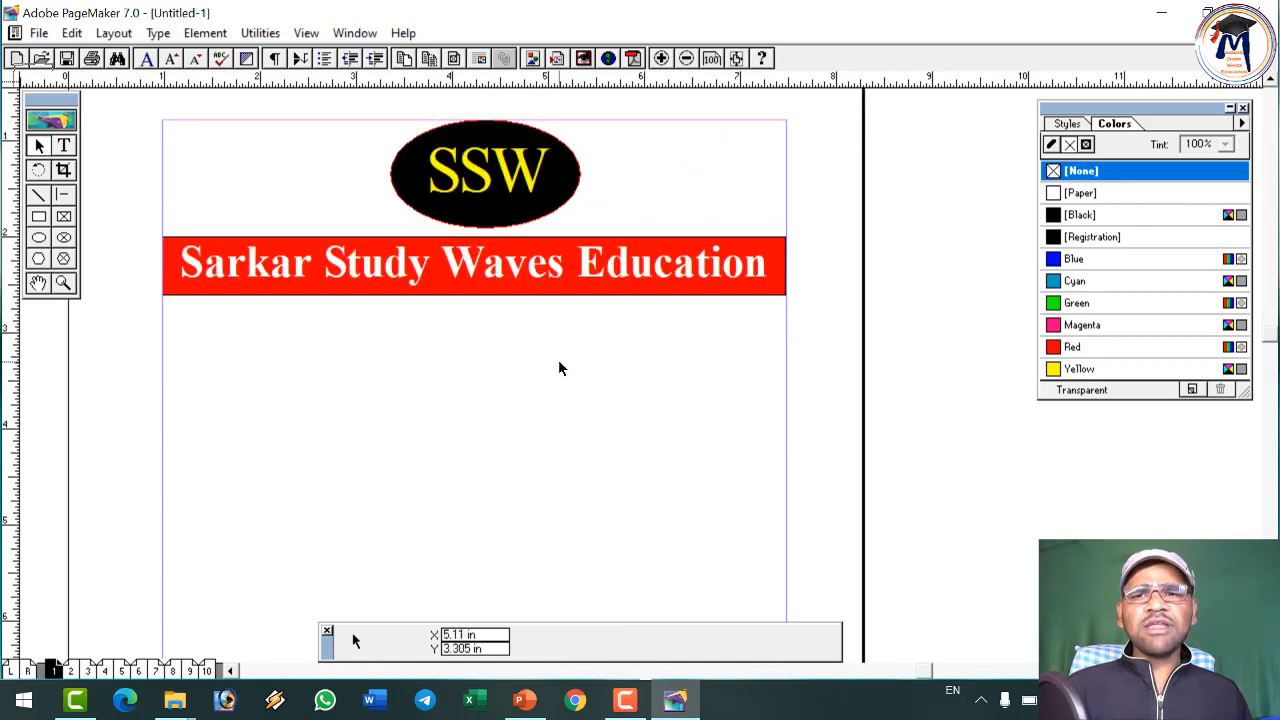
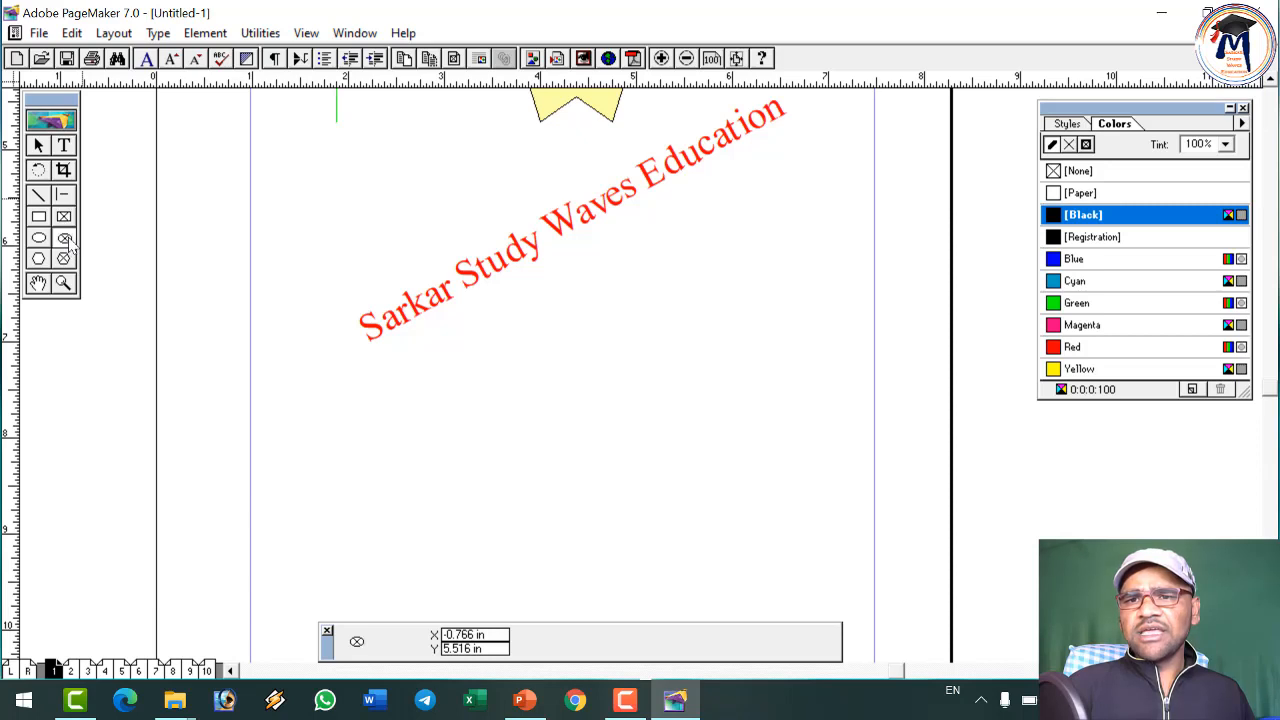
Draw a 2.745 × 1.797 in rectangular frame right of the page, below the red headline
left_click(64, 216)
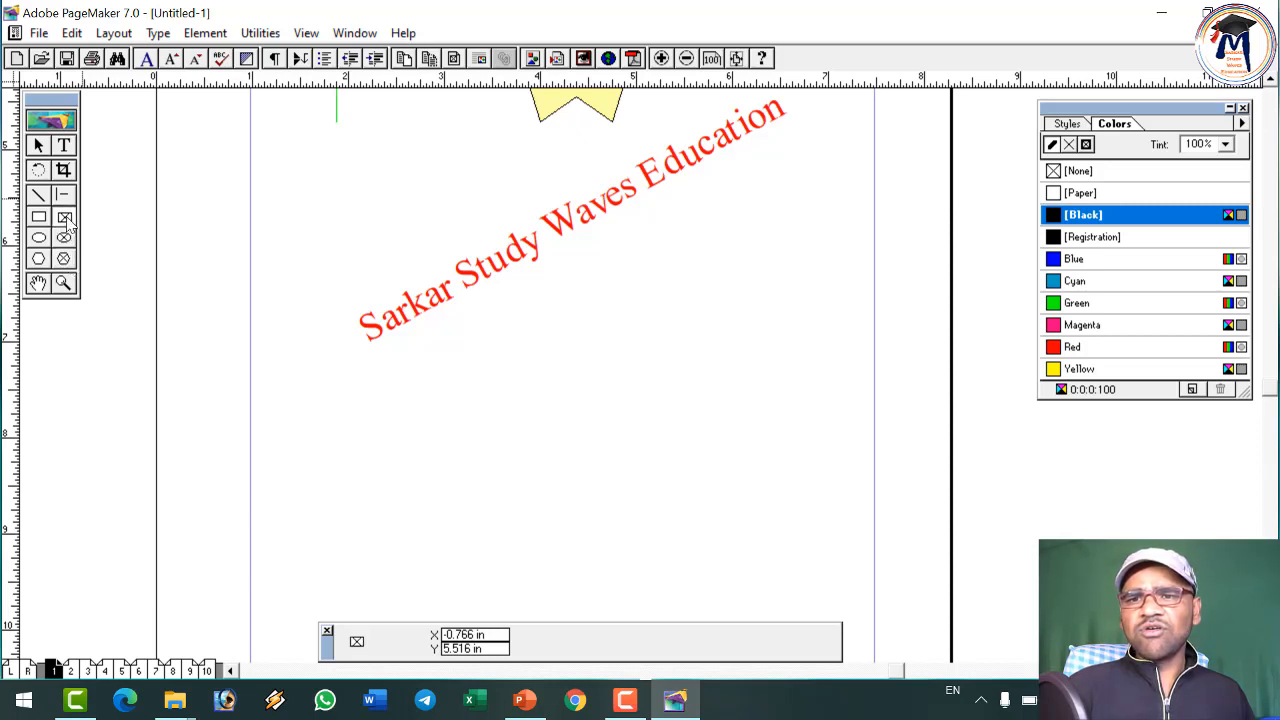
left_click_drag(610, 247, 874, 421)
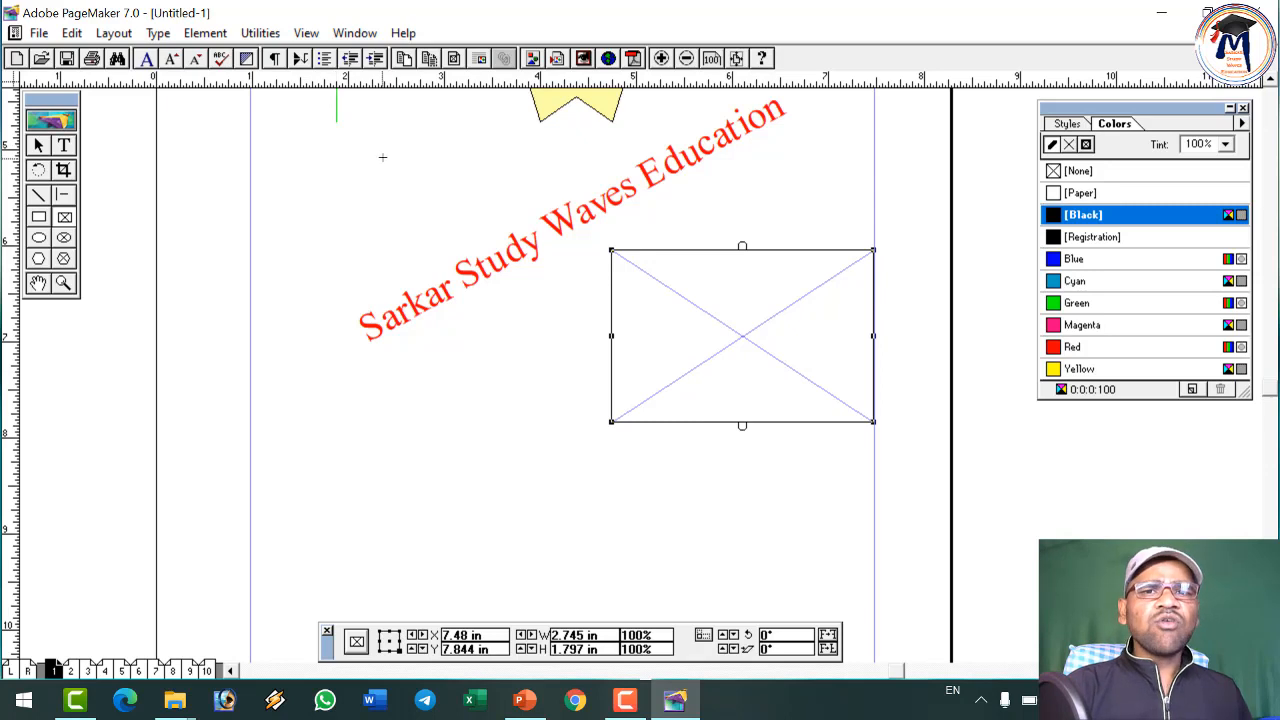
left_click(39, 33)
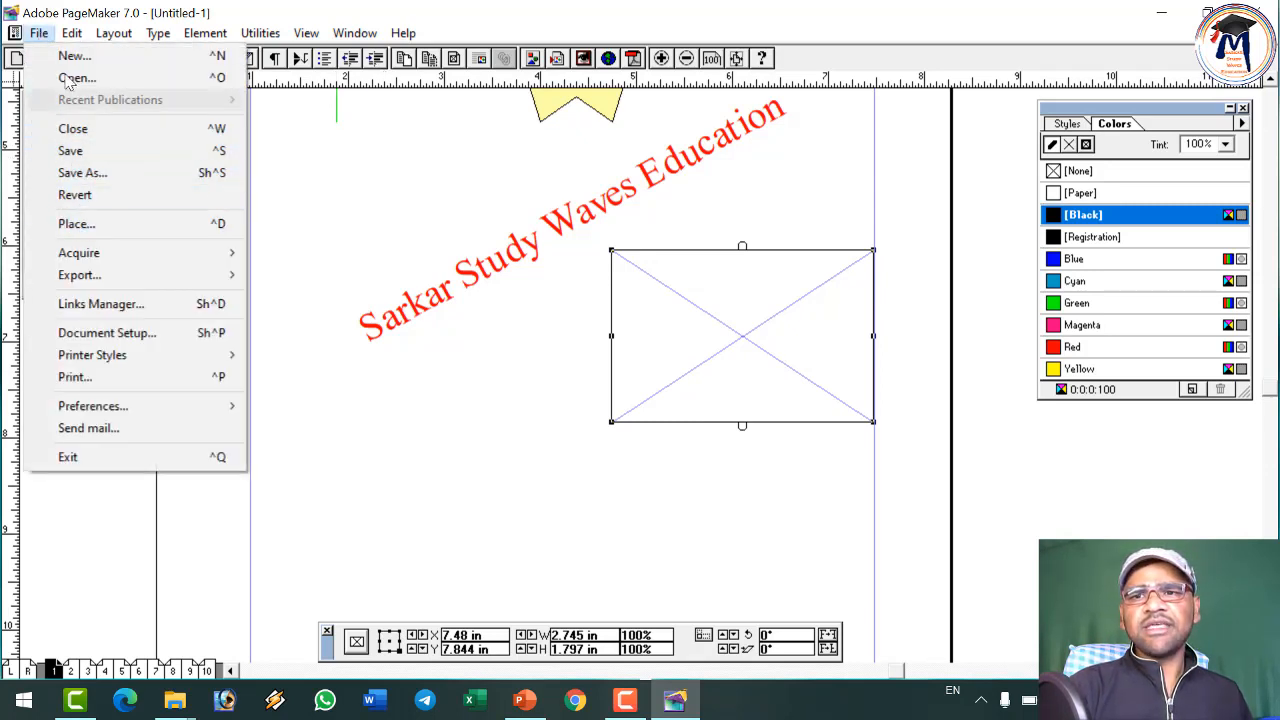
left_click(40, 33)
left_click(72, 33)
left_click(39, 33)
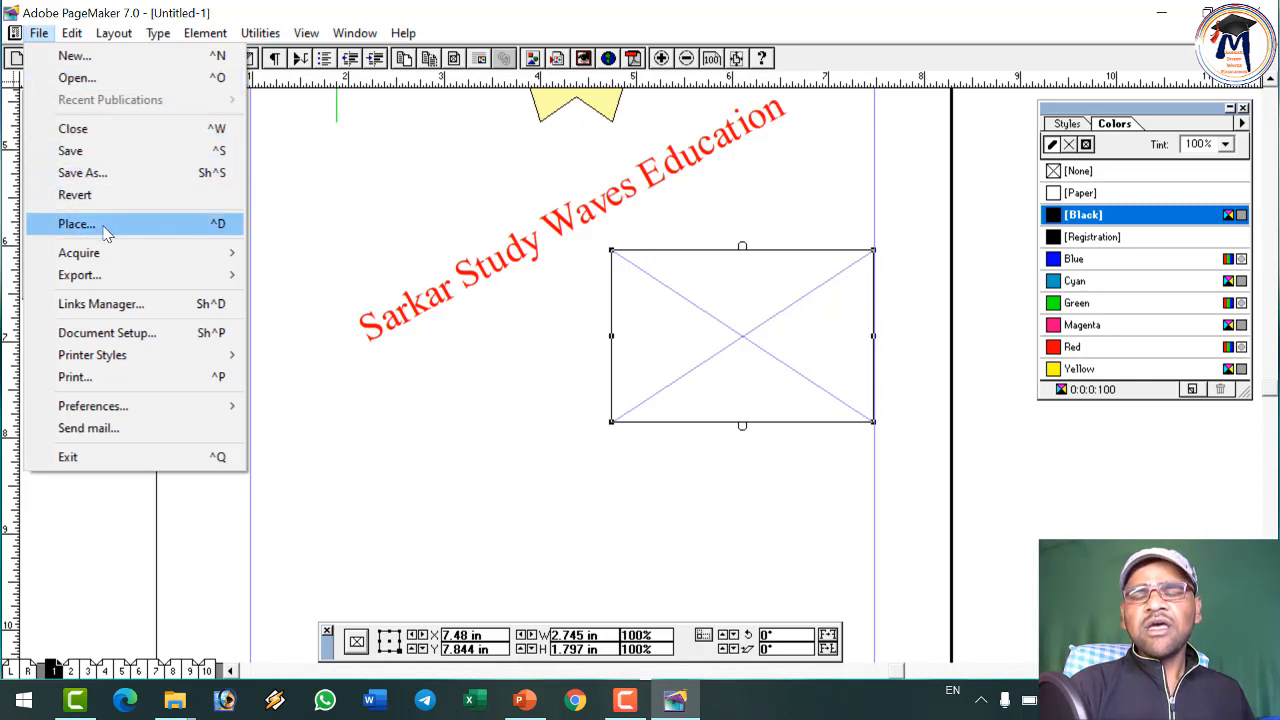
left_click(212, 226)
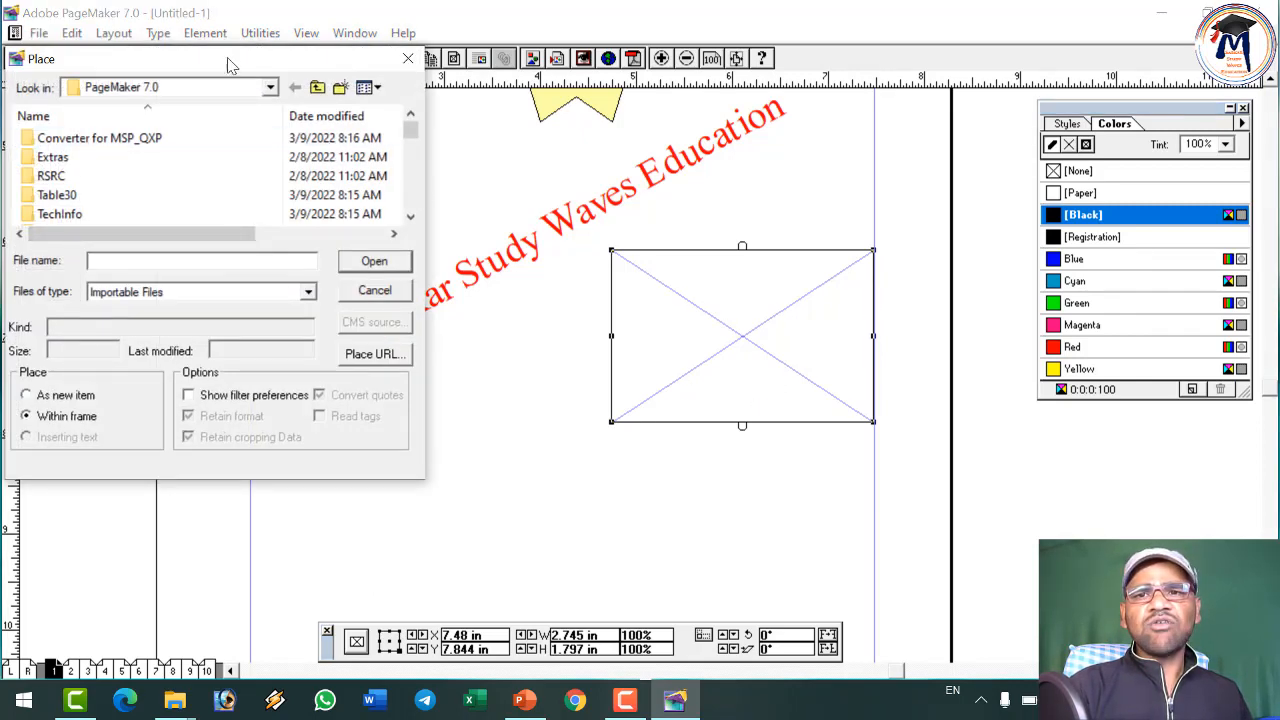
left_click_drag(230, 60, 300, 51)
left_click(340, 79)
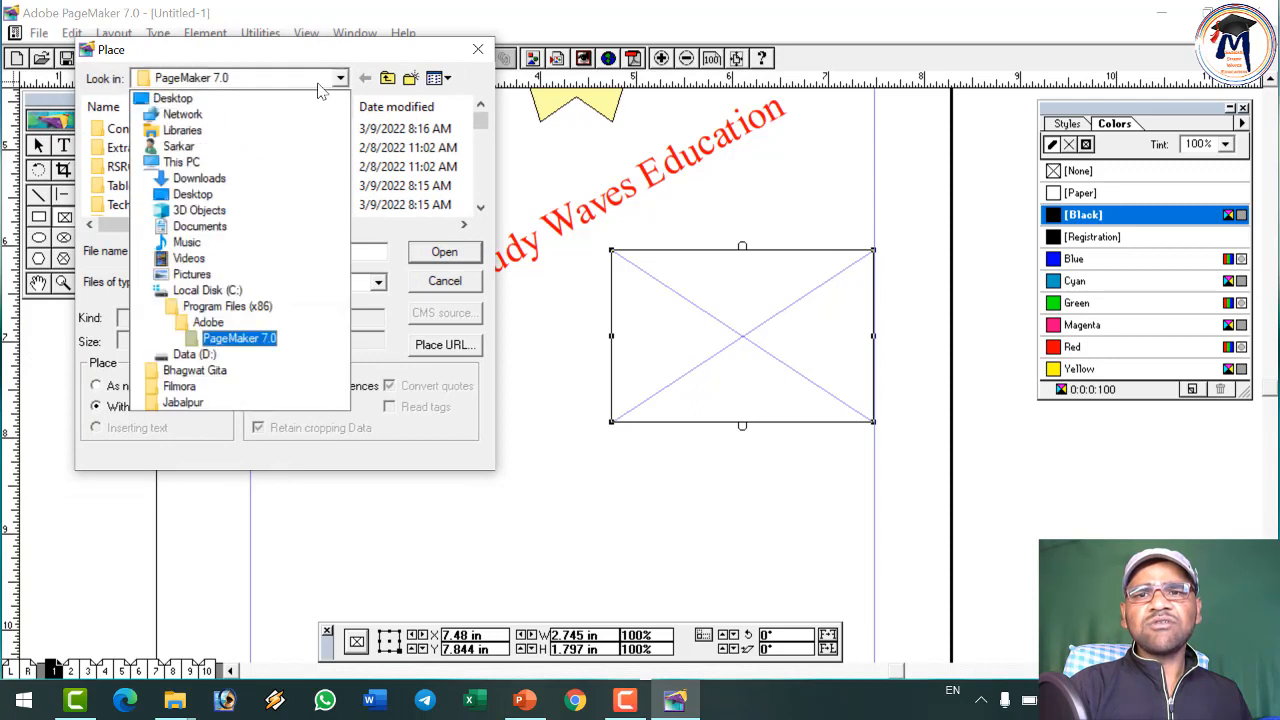
left_click(228, 100)
scroll(472, 133, "down", 10)
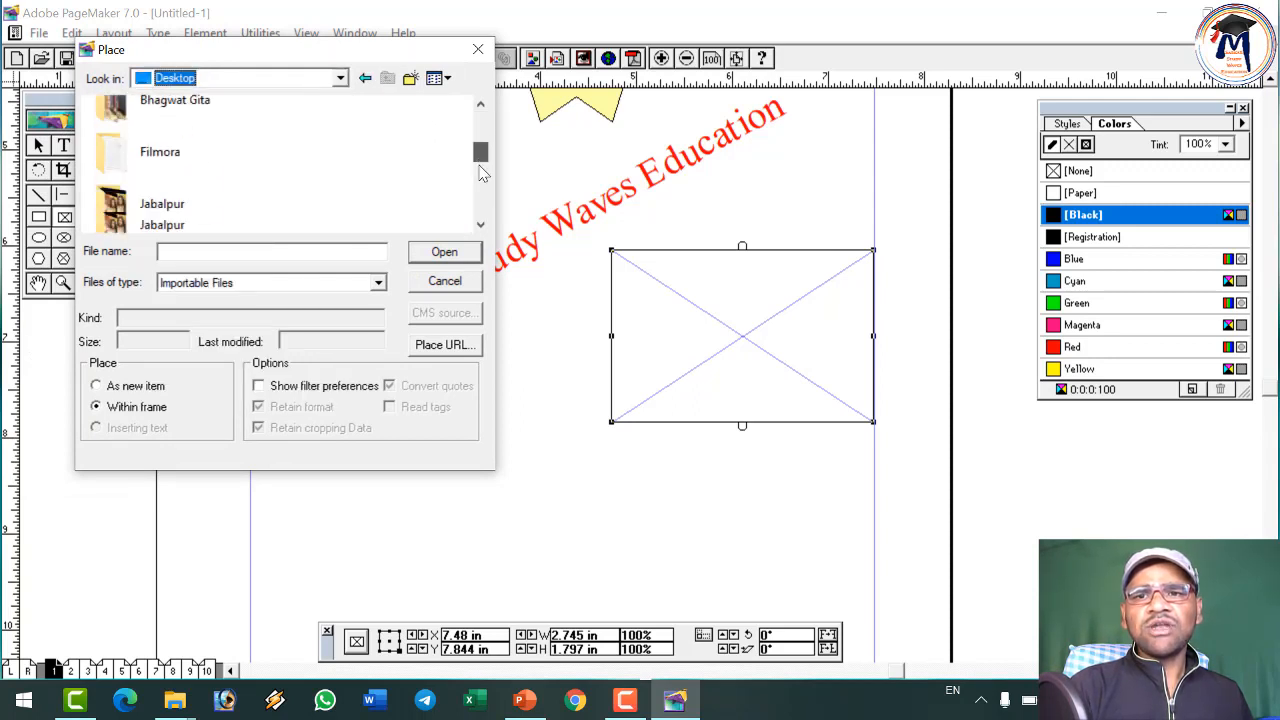
scroll(412, 160, "up", 1)
left_click(175, 150)
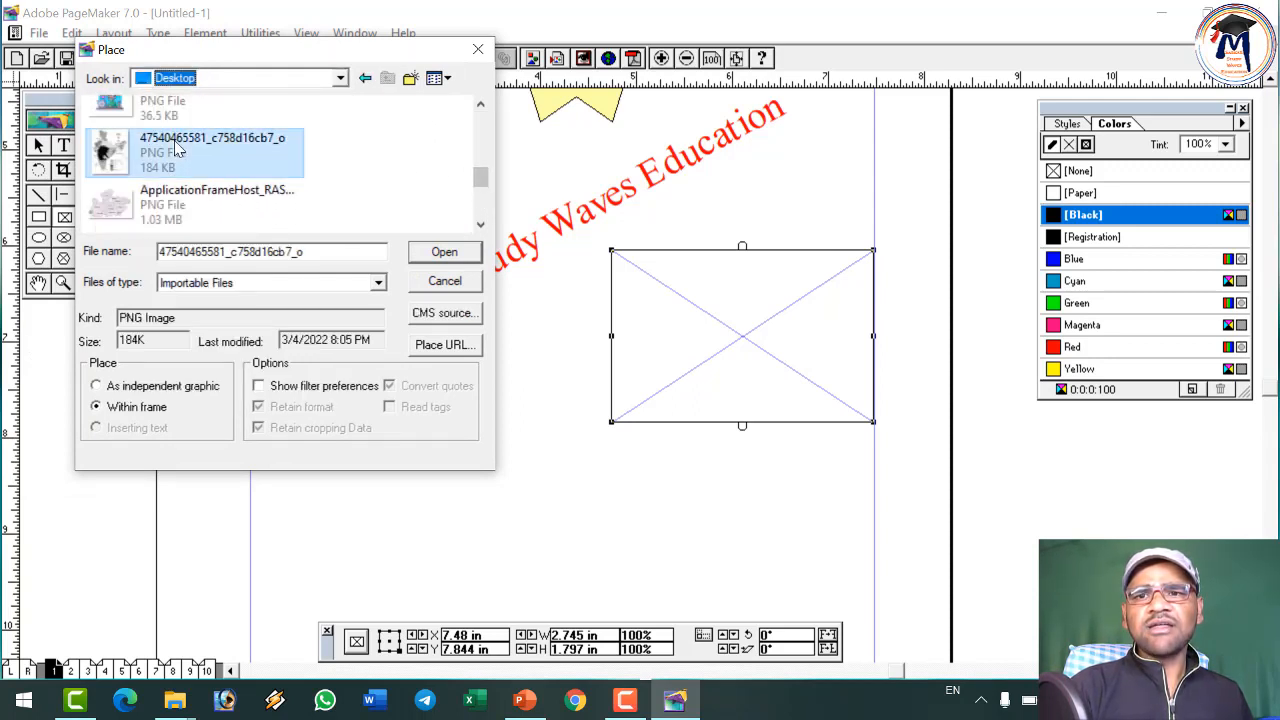
left_click(437, 256)
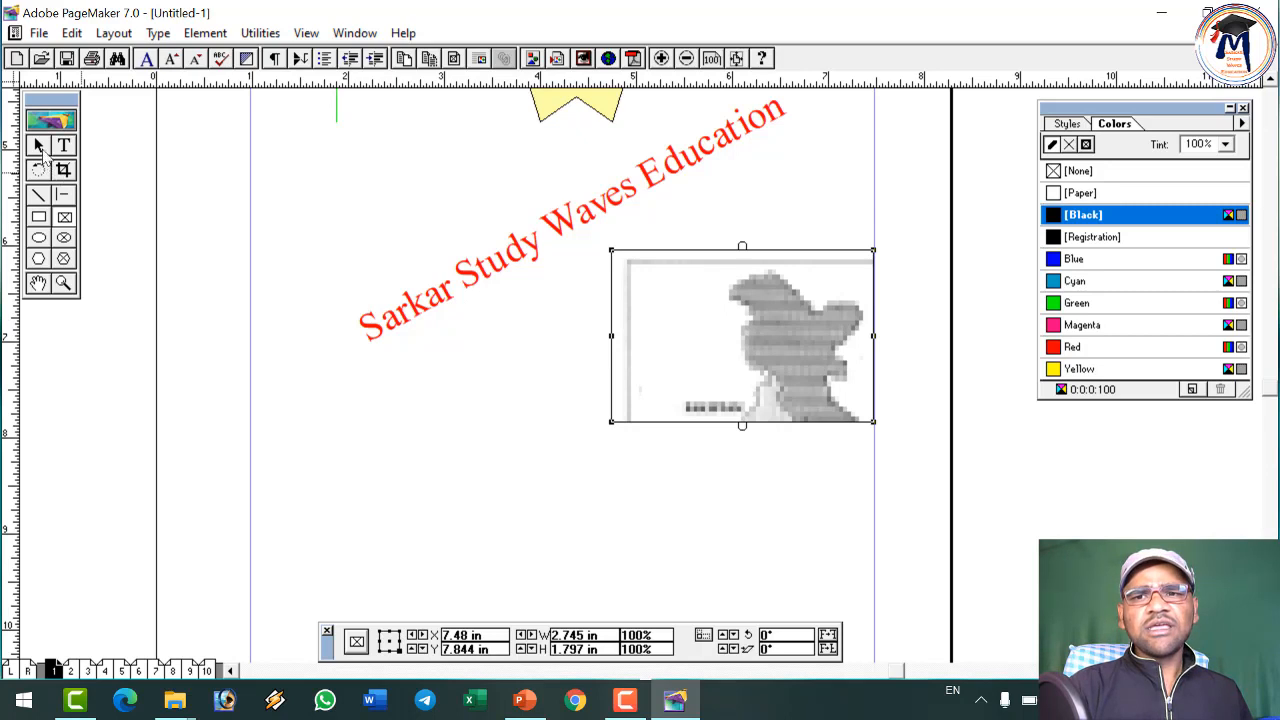
left_click_drag(611, 421, 490, 538)
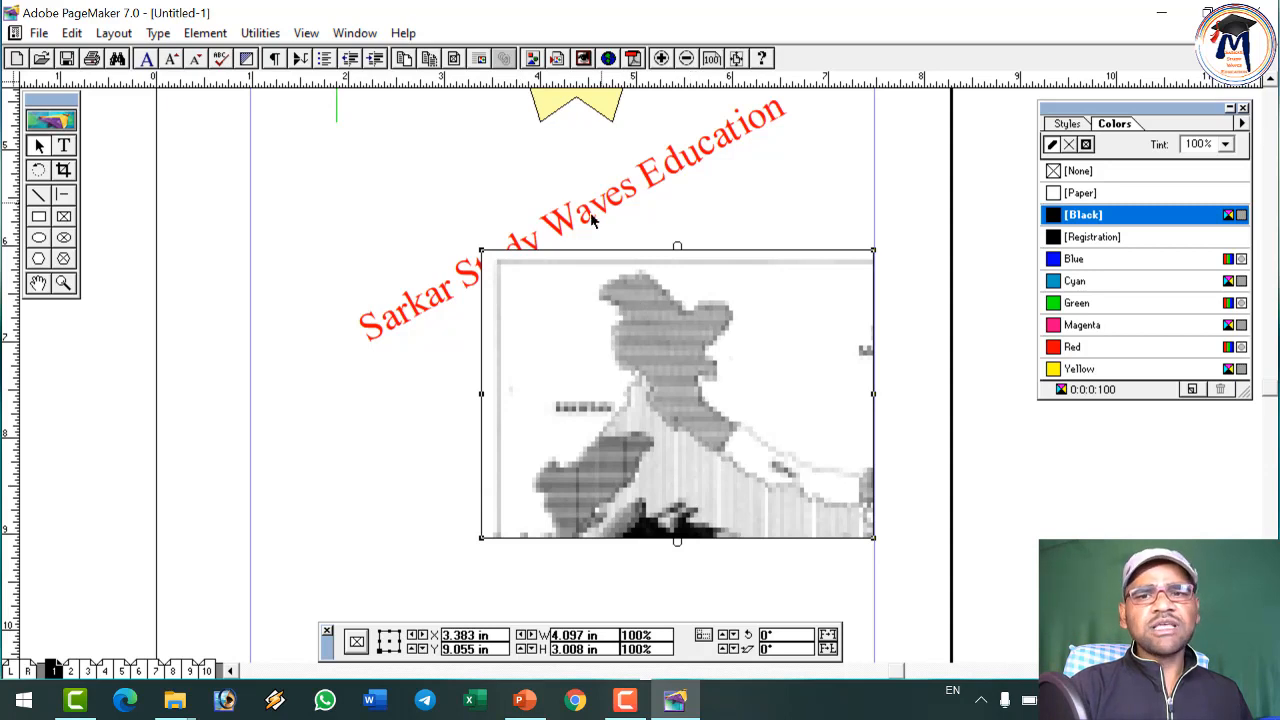
Use the Crop tool to shift which part of the map shows in its frame
left_click(63, 170)
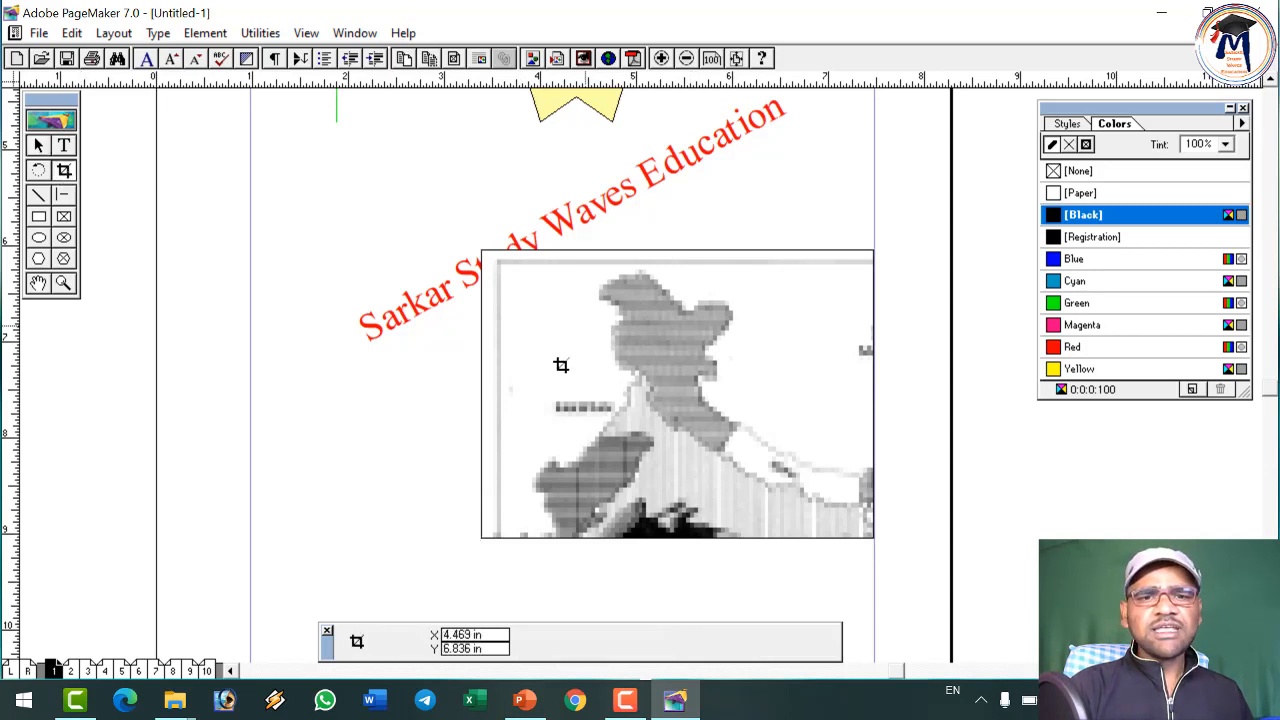
left_click(745, 461)
left_click_drag(745, 461, 719, 412)
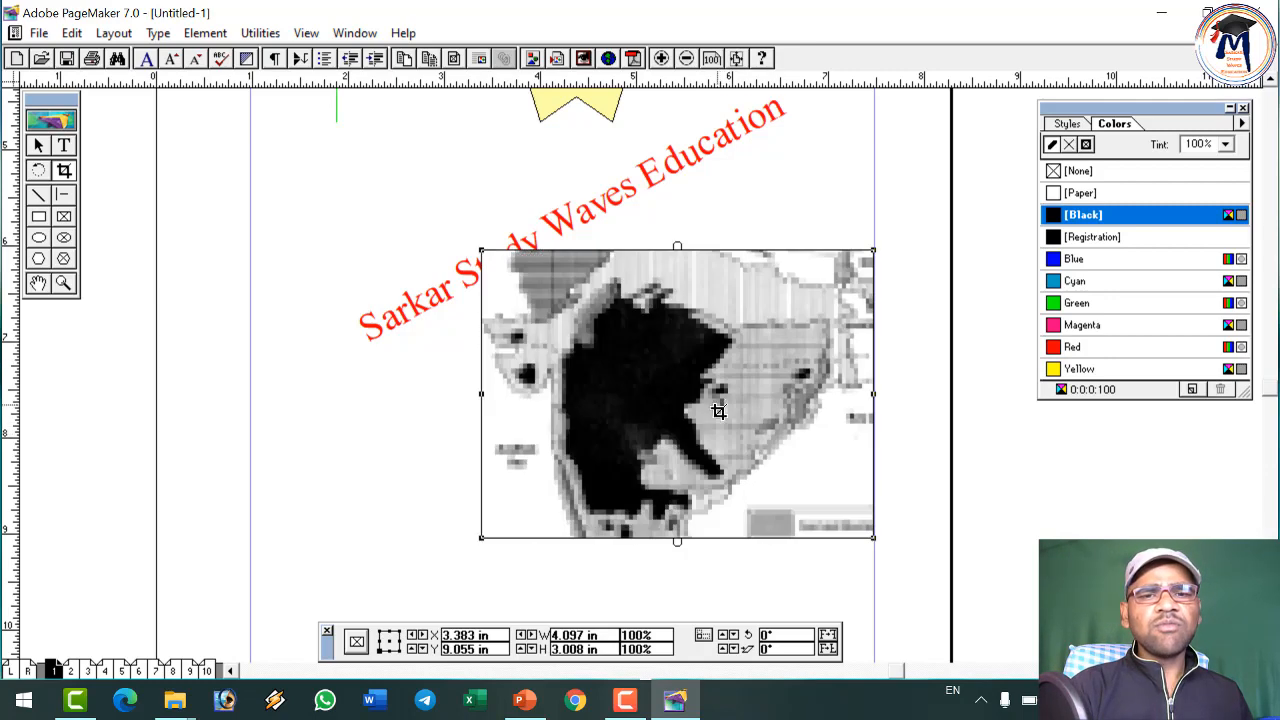
left_click_drag(727, 360, 642, 460)
Move the map picture and shrink its frame to 2.816 × 1.774 in
left_click(39, 142)
left_click_drag(727, 466, 805, 459)
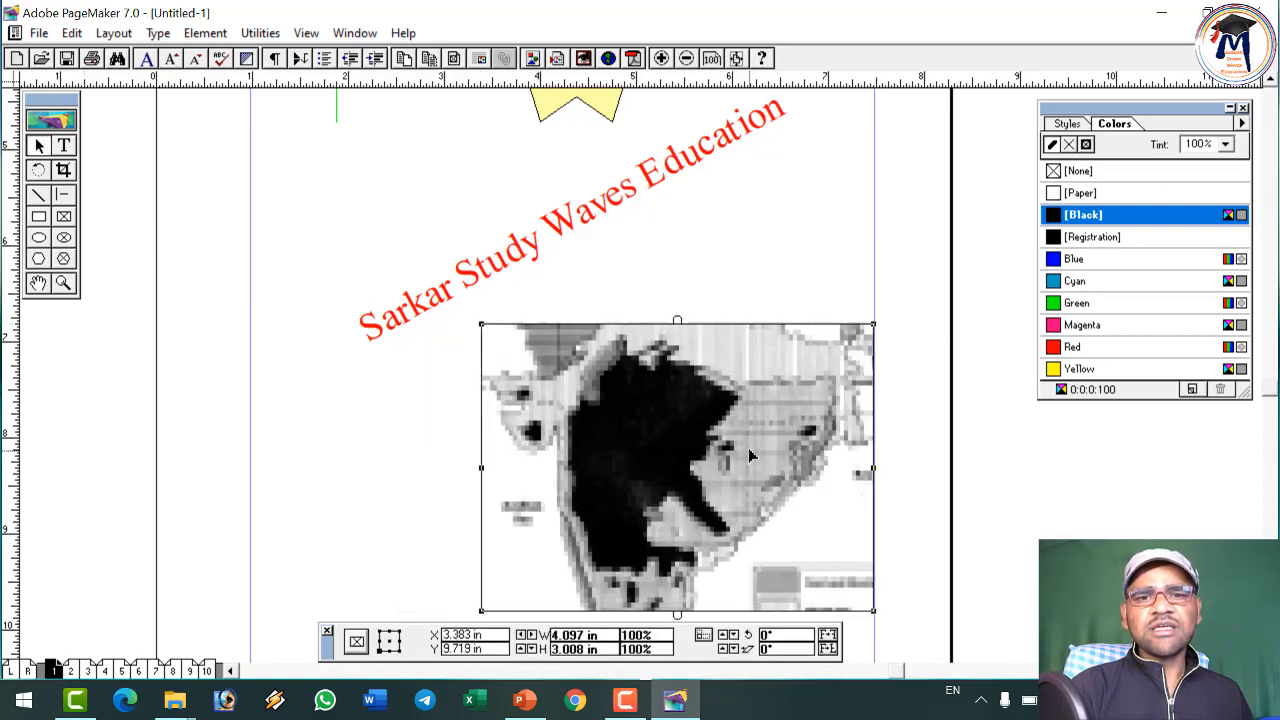
left_click_drag(481, 604, 604, 484)
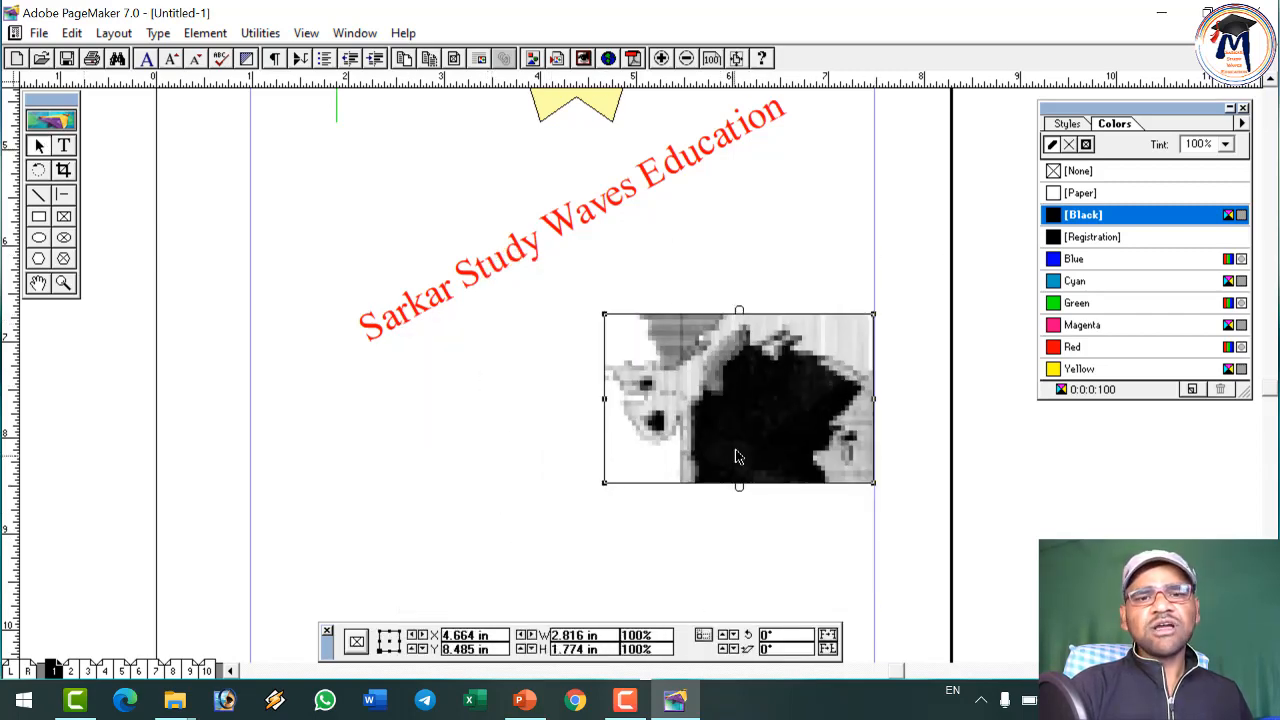
left_click(323, 451)
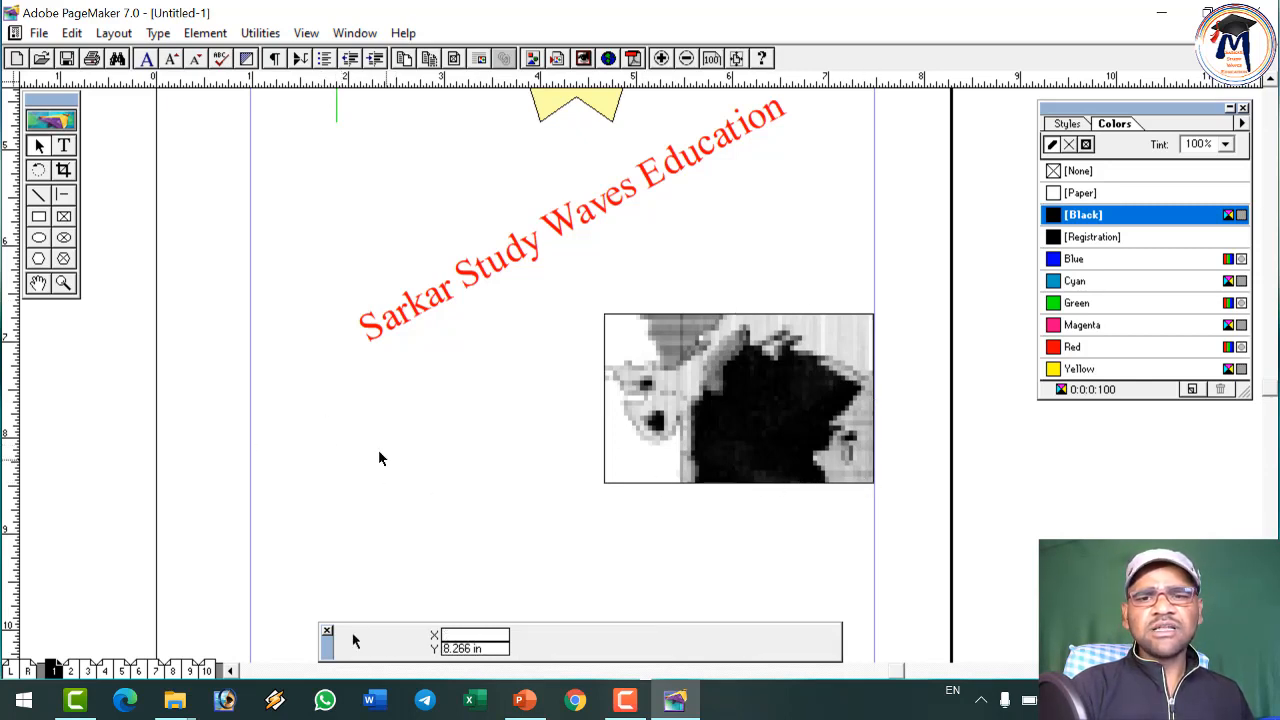
Place the cartoon PNG 78d925f388bdfd914f5c84a30261e239 on the page as an independent graphic
left_click(40, 33)
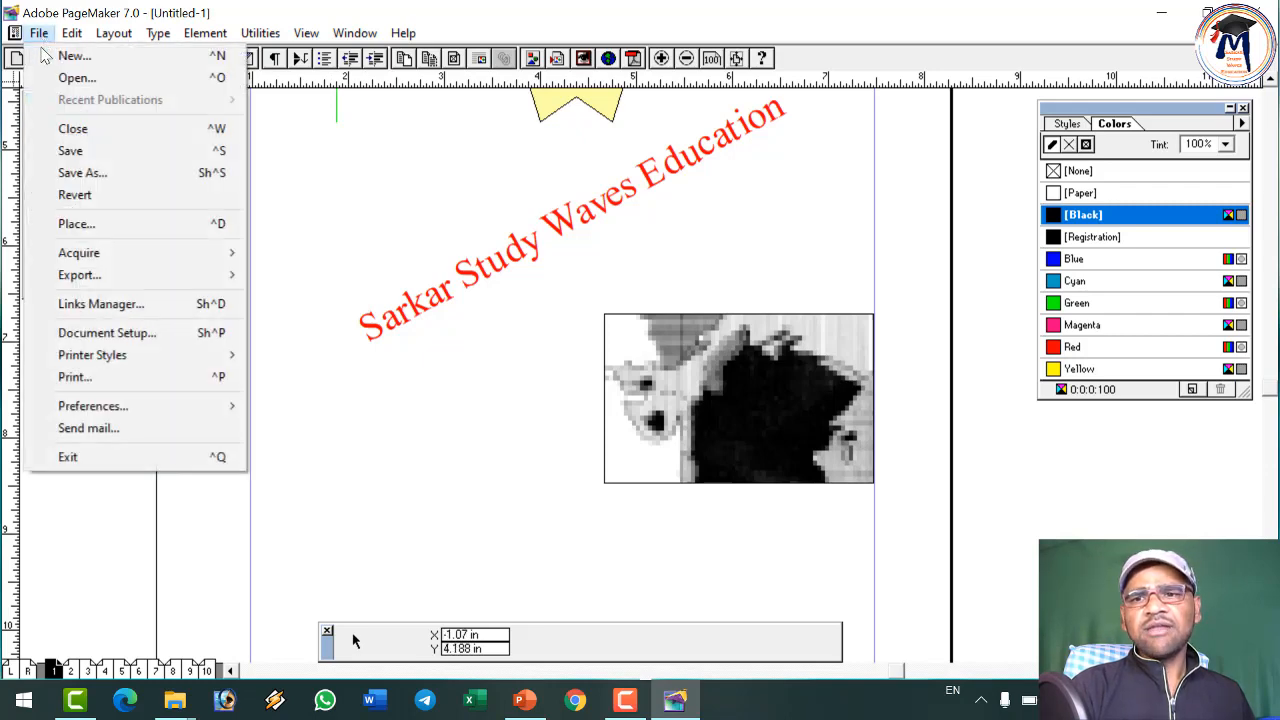
left_click(90, 223)
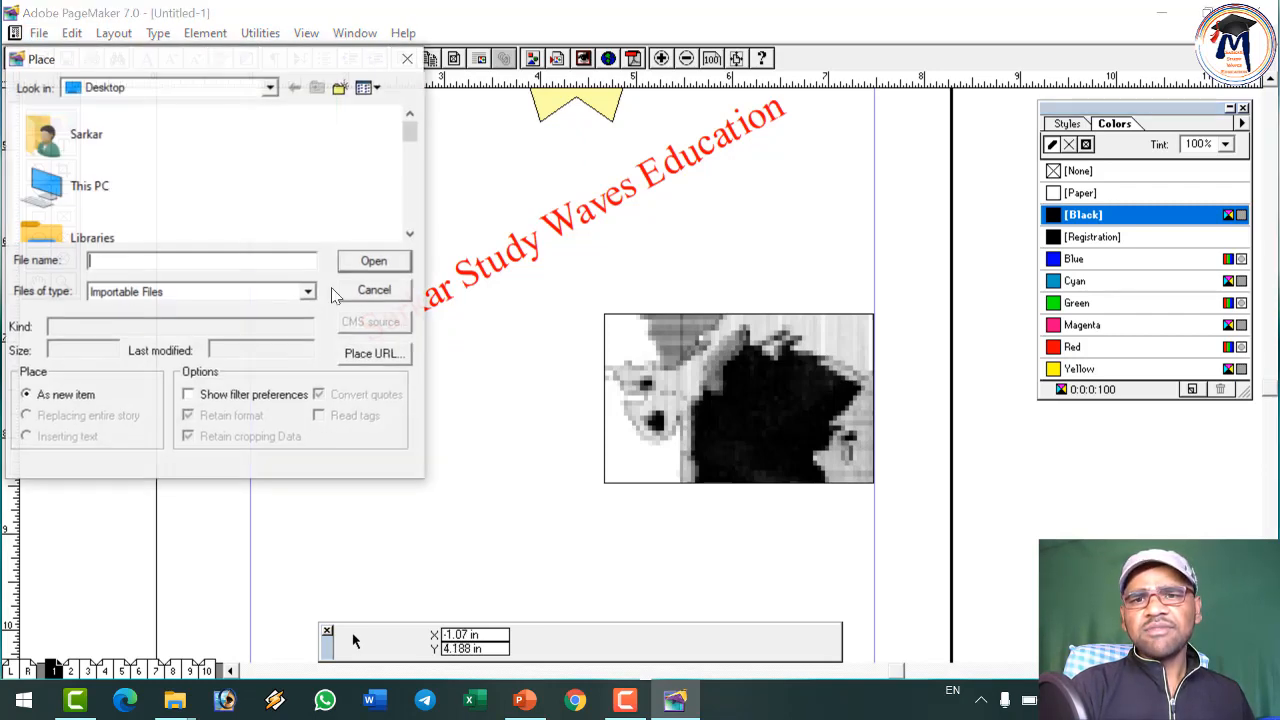
left_click(410, 235)
left_click(410, 235)
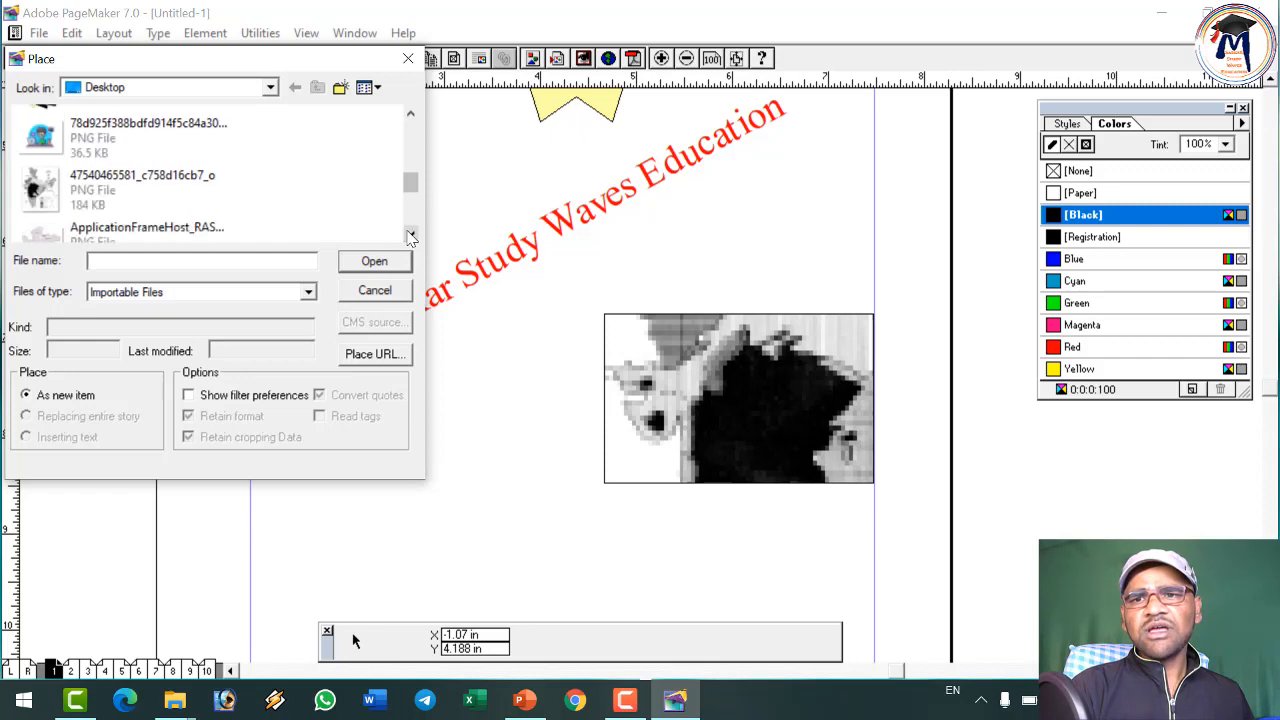
left_click(150, 140)
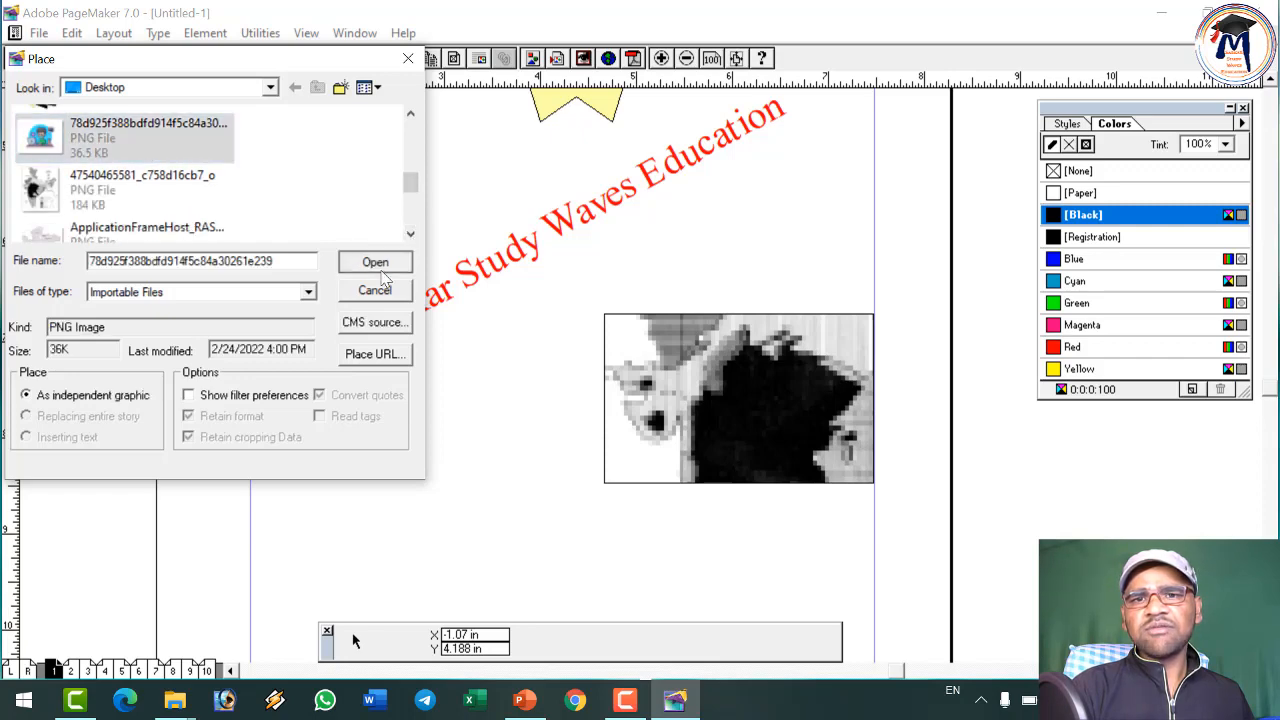
left_click(378, 266)
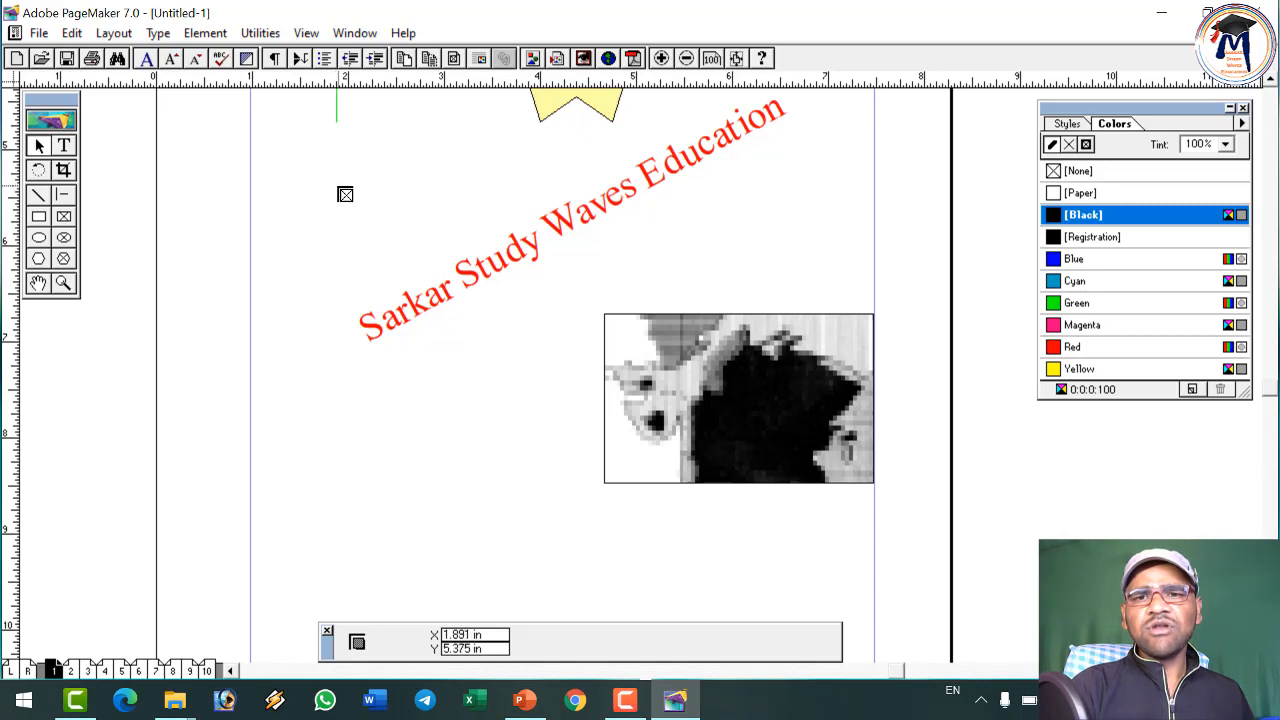
left_click(250, 440)
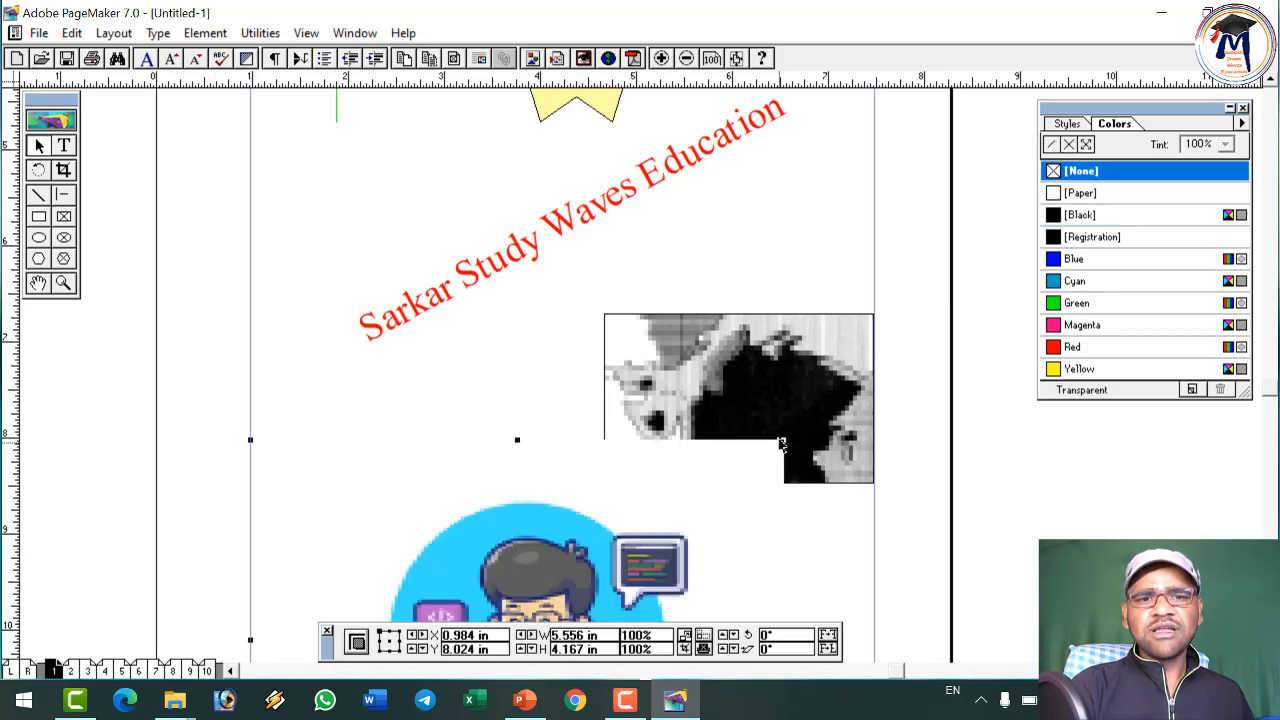
Move the cartoon beside the map below the headline and scale it to 2.032 × 1.539 in
left_click_drag(782, 444, 462, 437)
left_click_drag(335, 563, 384, 472)
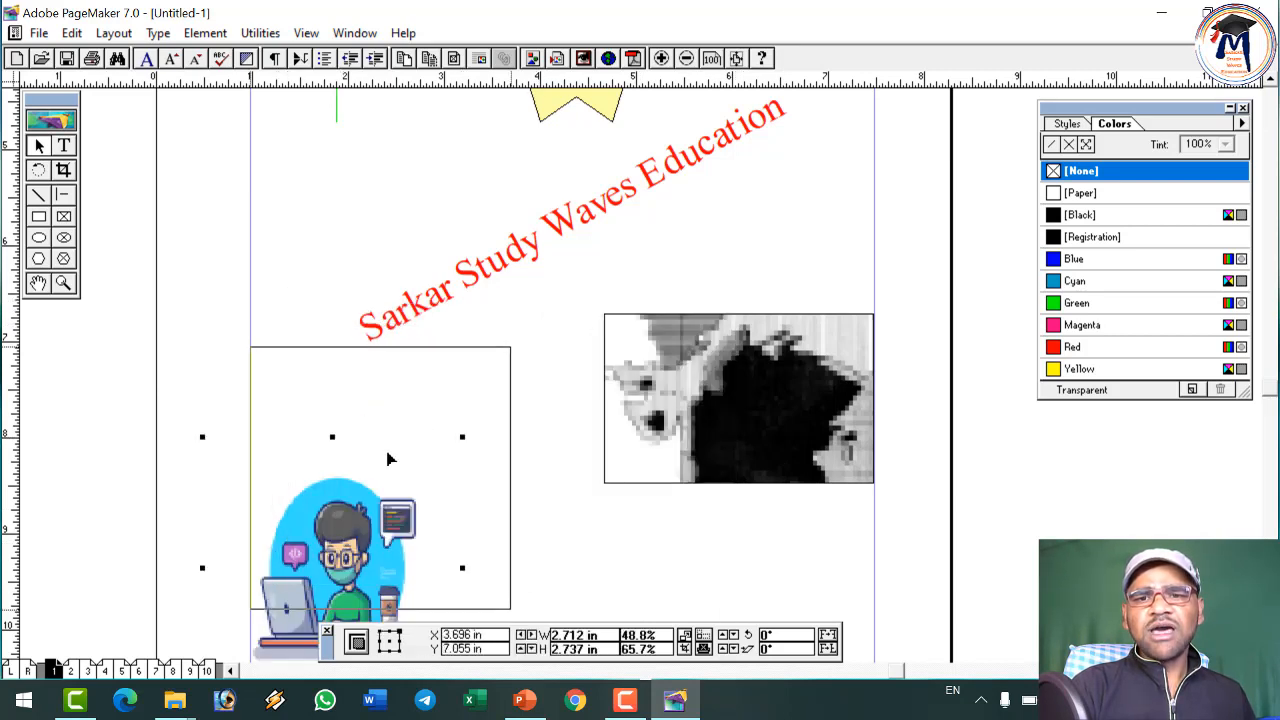
left_click_drag(510, 596, 446, 493)
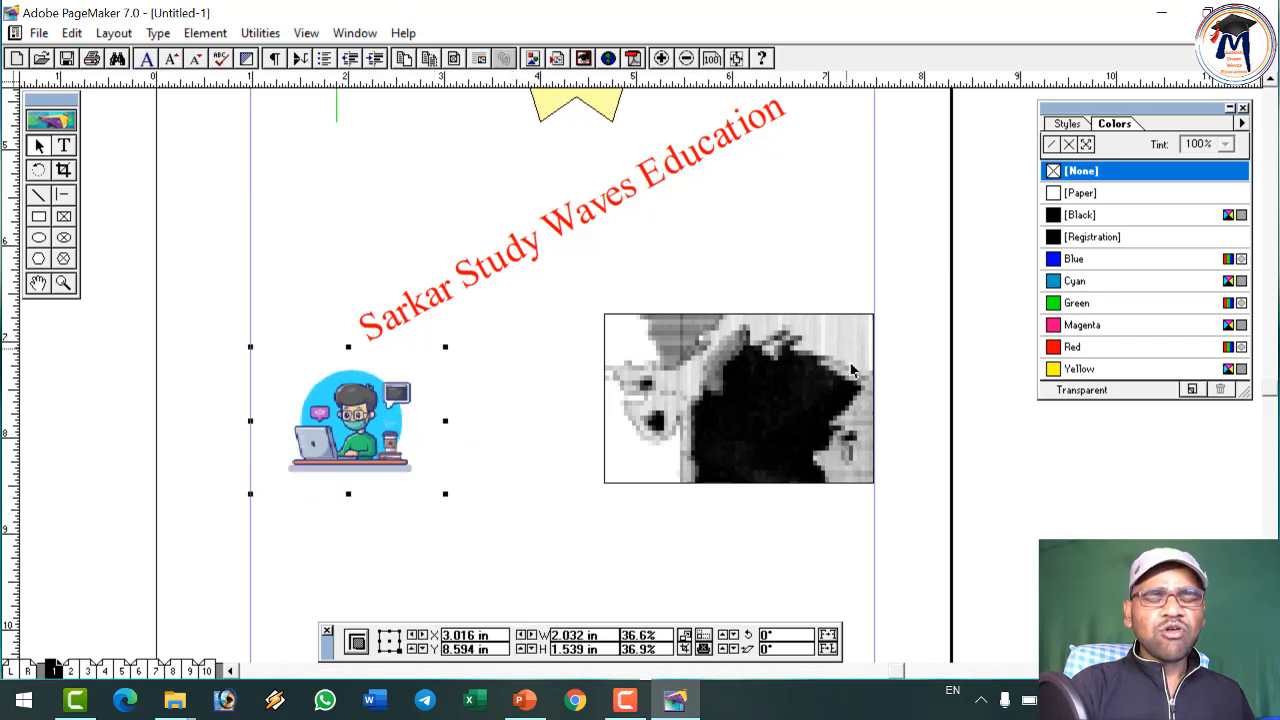
left_click(64, 239)
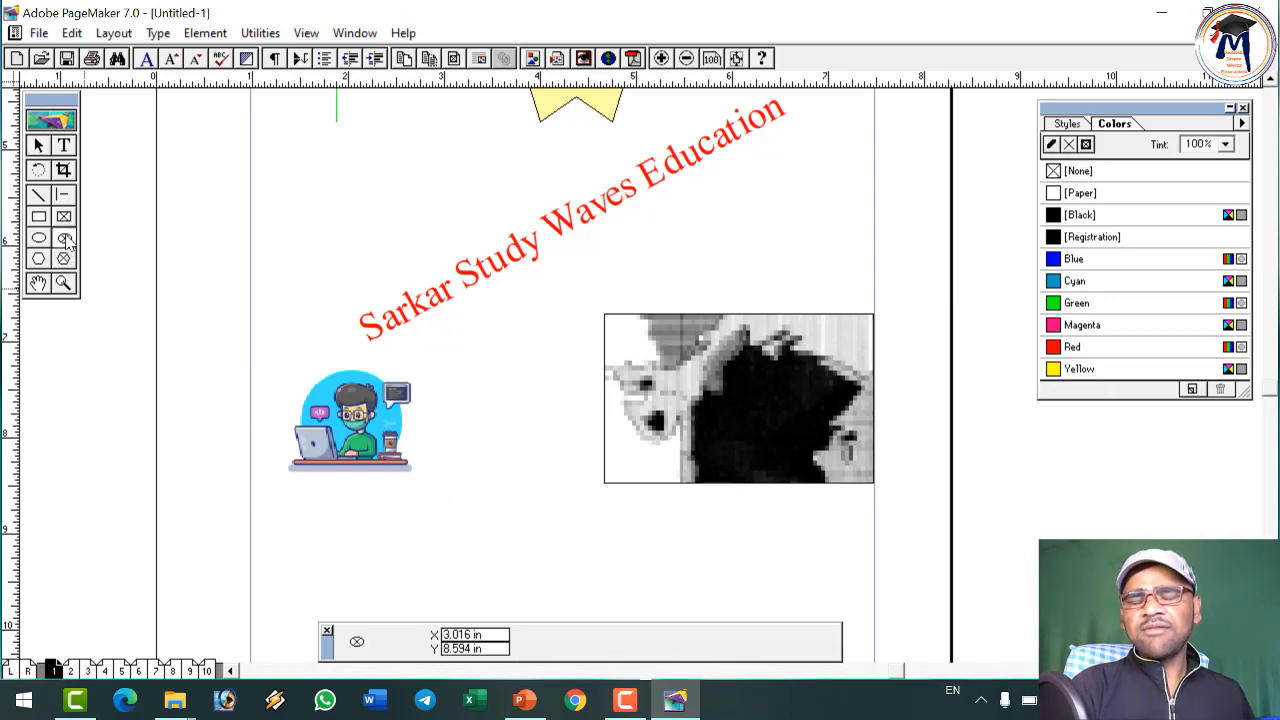
left_click_drag(459, 417, 598, 547)
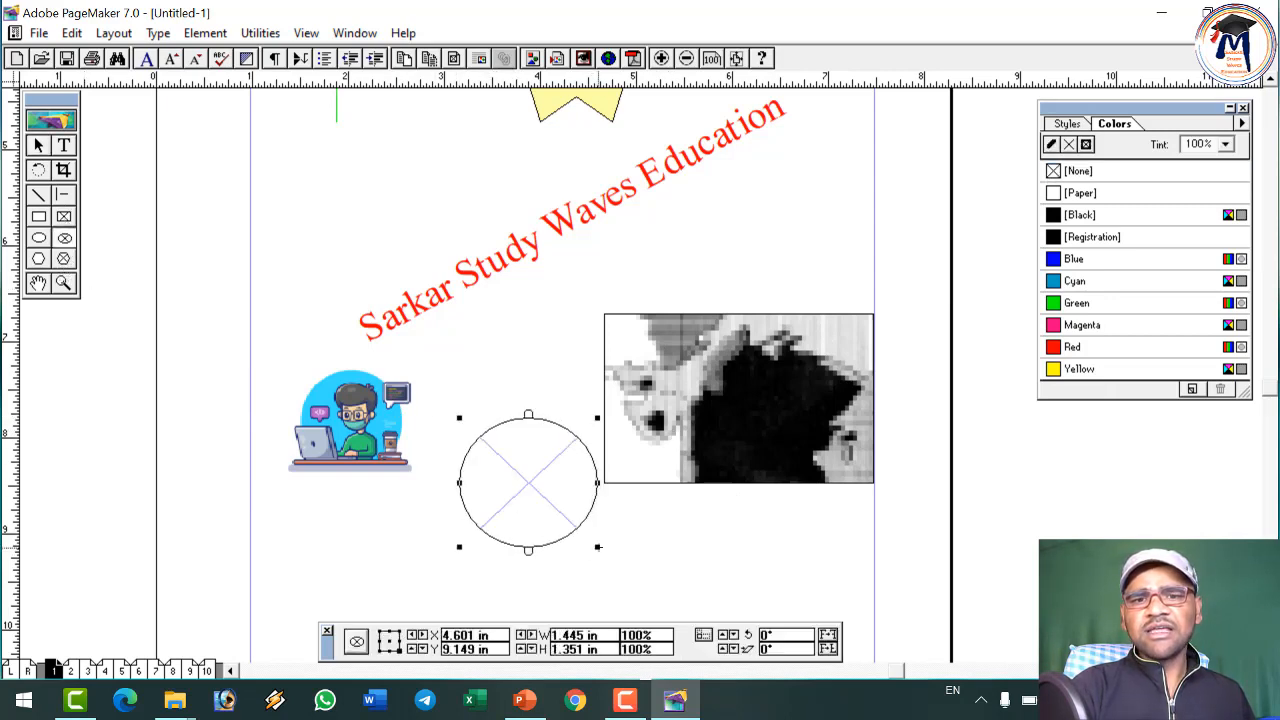
left_click(64, 259)
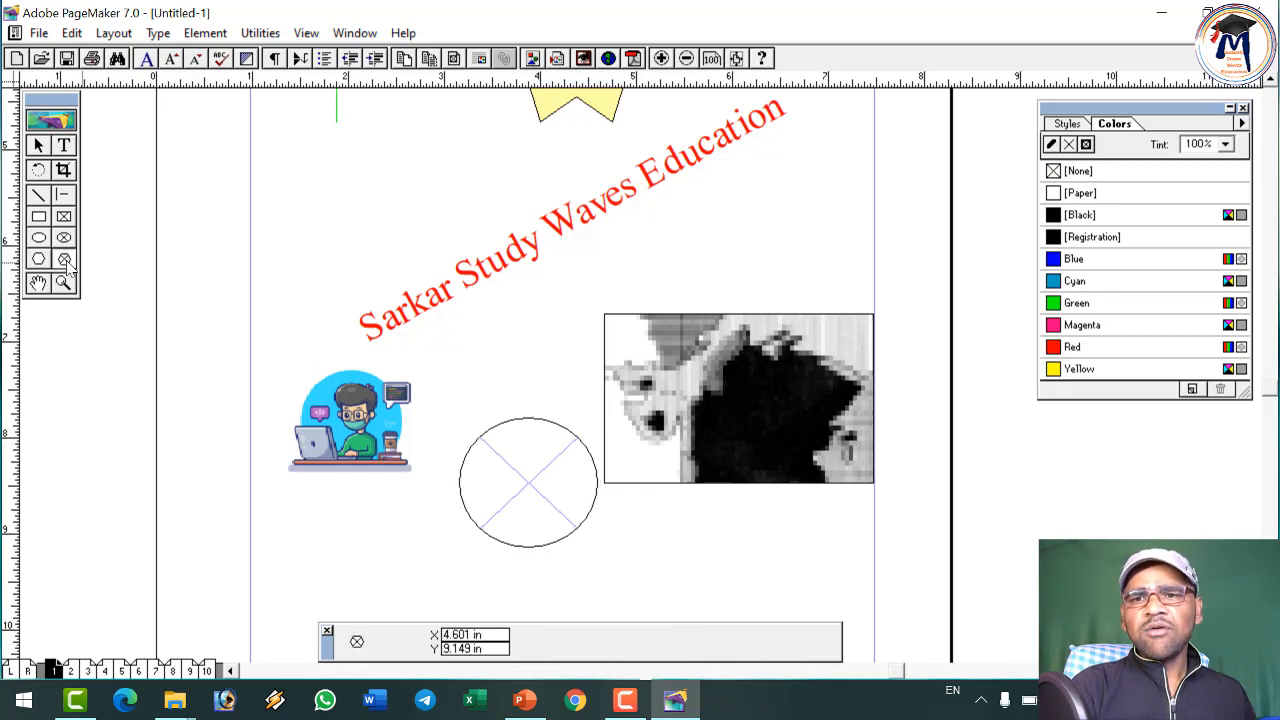
left_click_drag(724, 190, 866, 300)
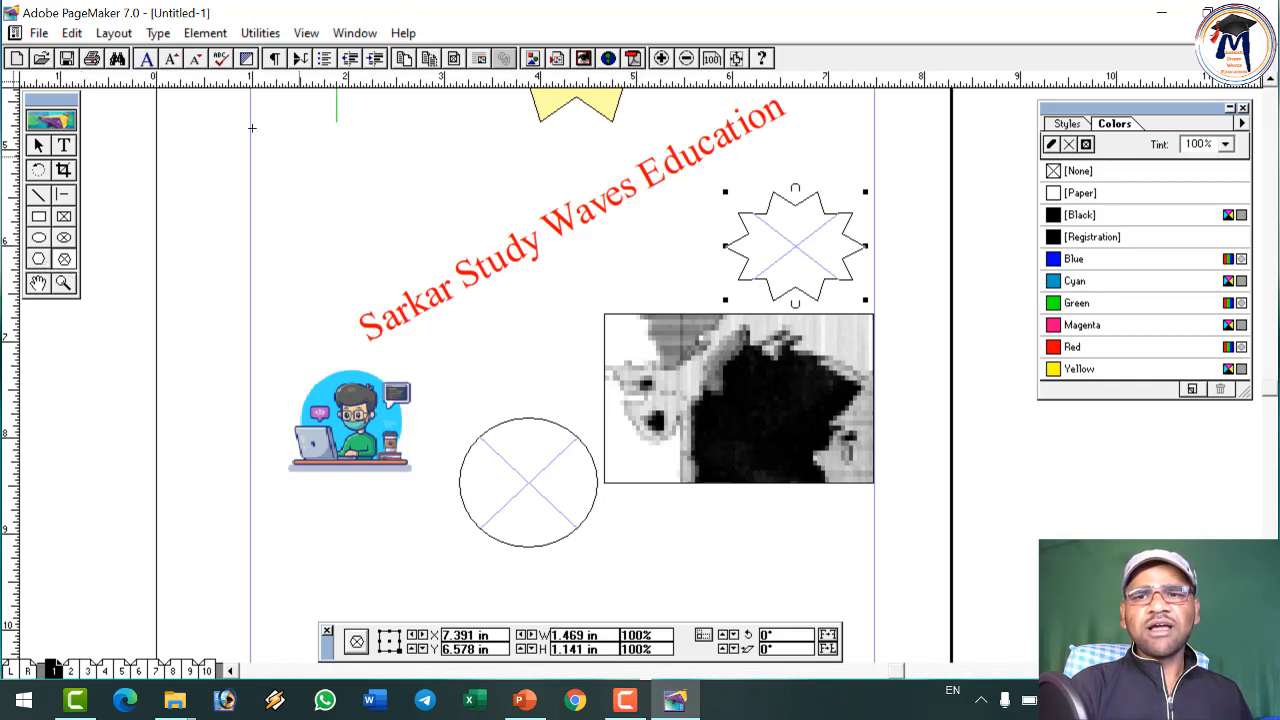
left_click(39, 33)
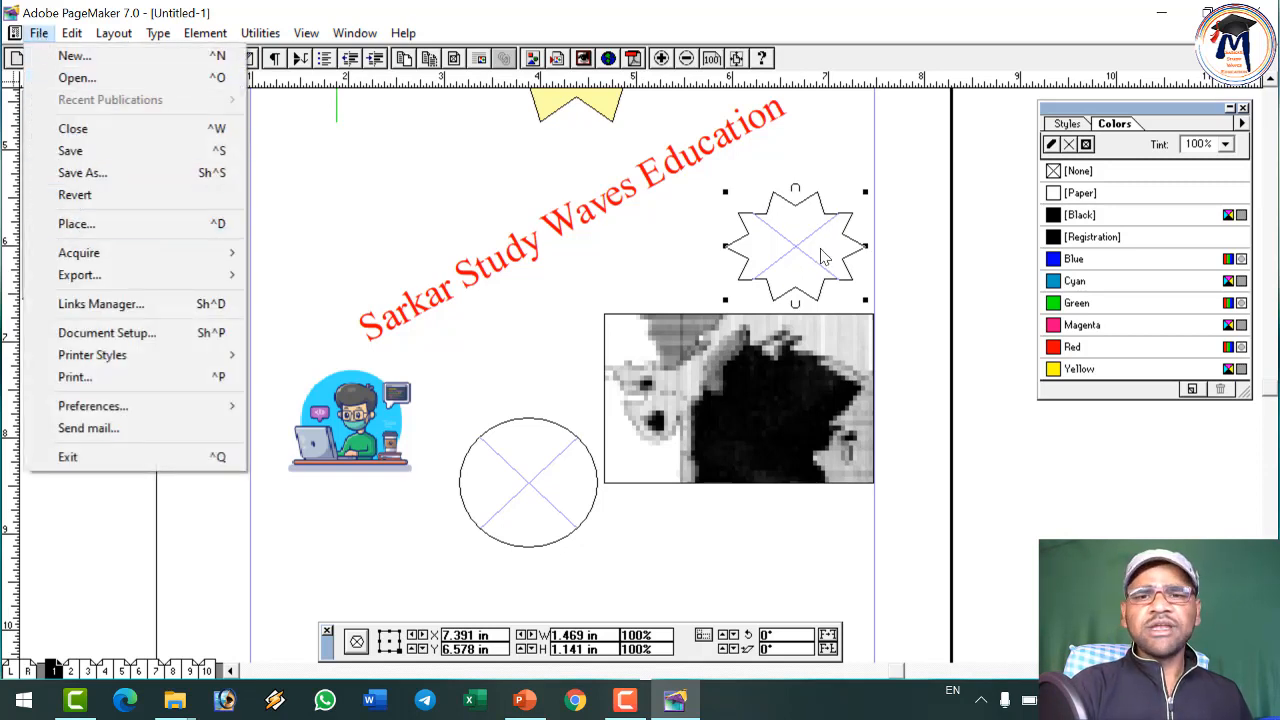
left_click(397, 434)
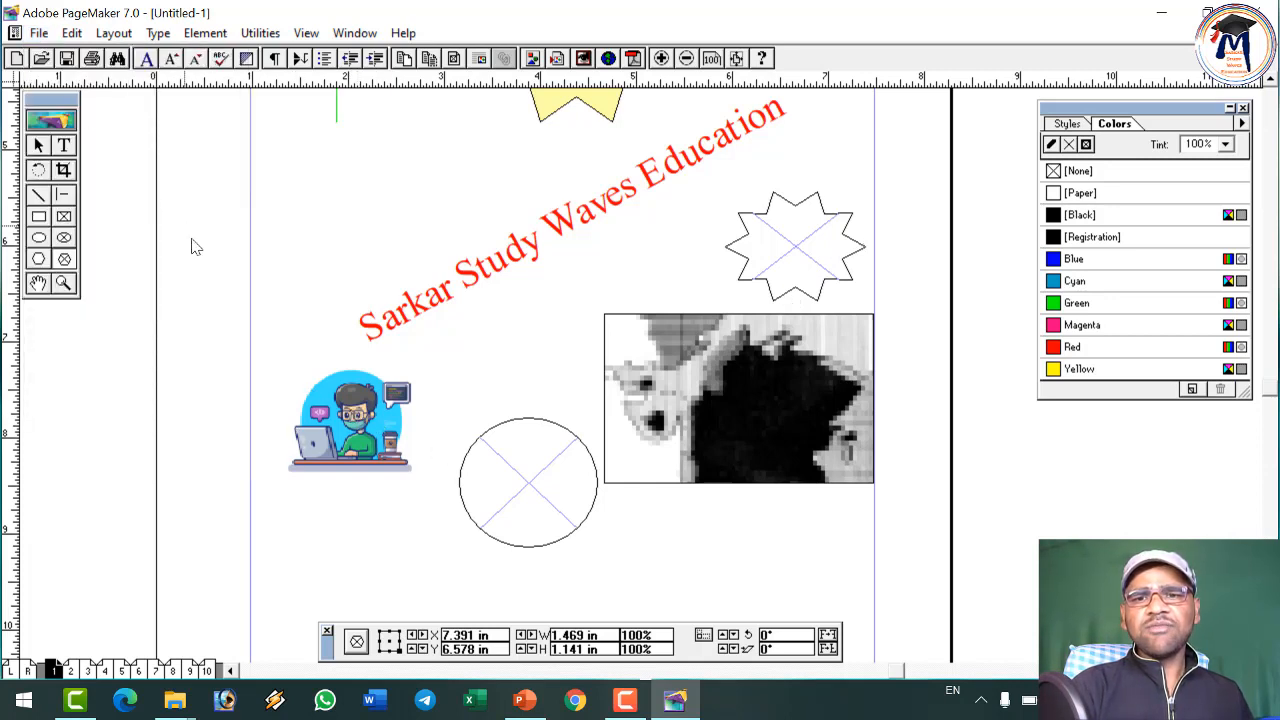
left_click(298, 291)
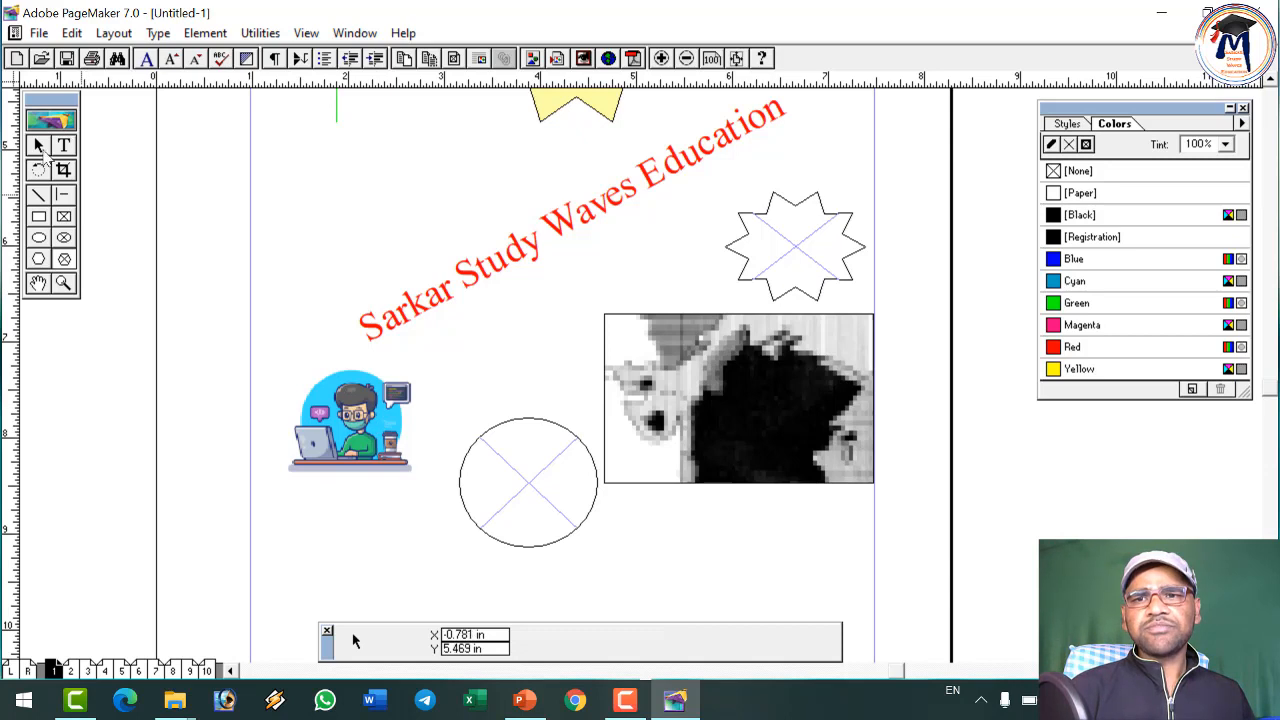
Delete the cartoon, the crossed circle frame, the grayscale photo and the star-shaped frame
left_click(368, 428)
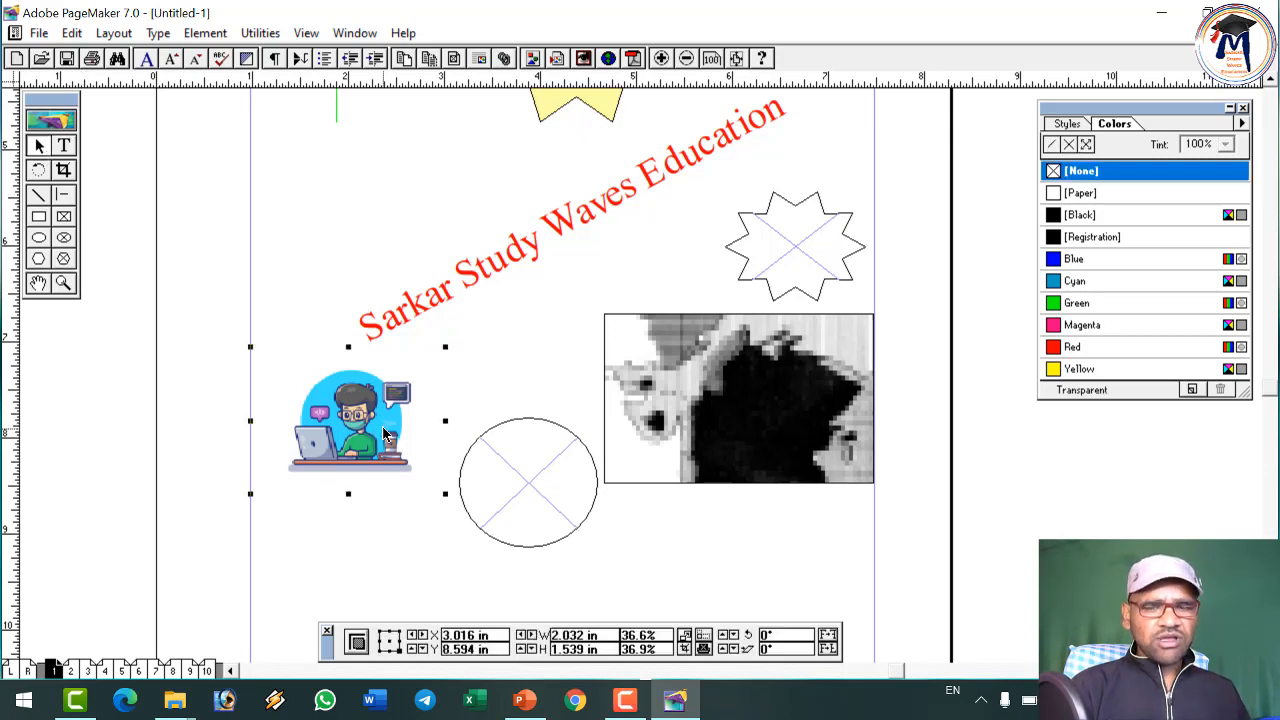
key("Delete")
left_click(520, 477)
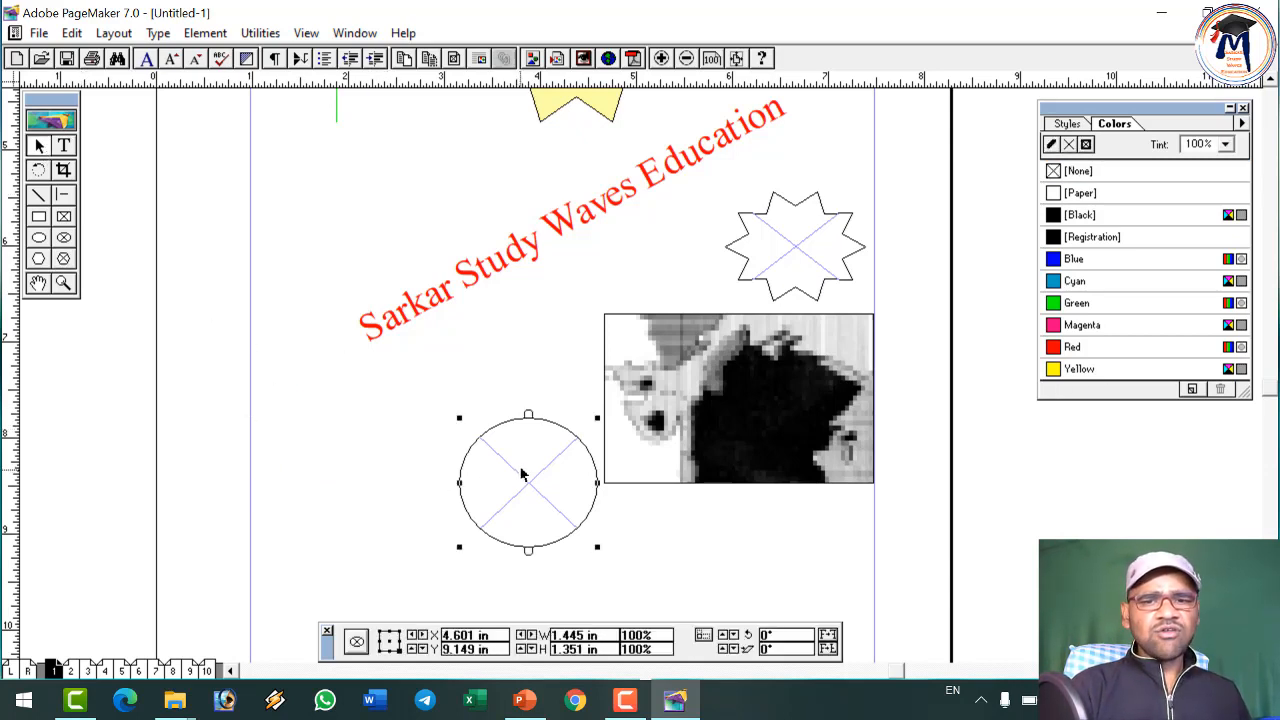
key("Delete")
left_click(785, 428)
key("Delete")
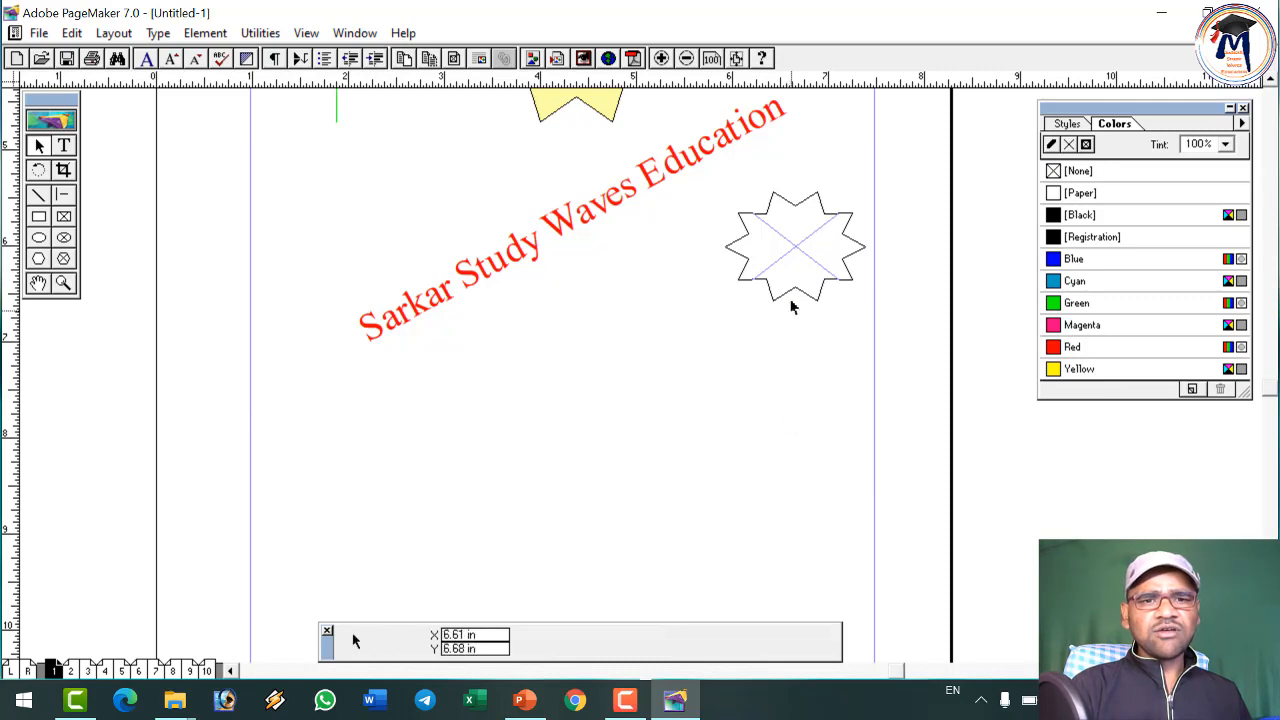
left_click(796, 277)
key("Delete")
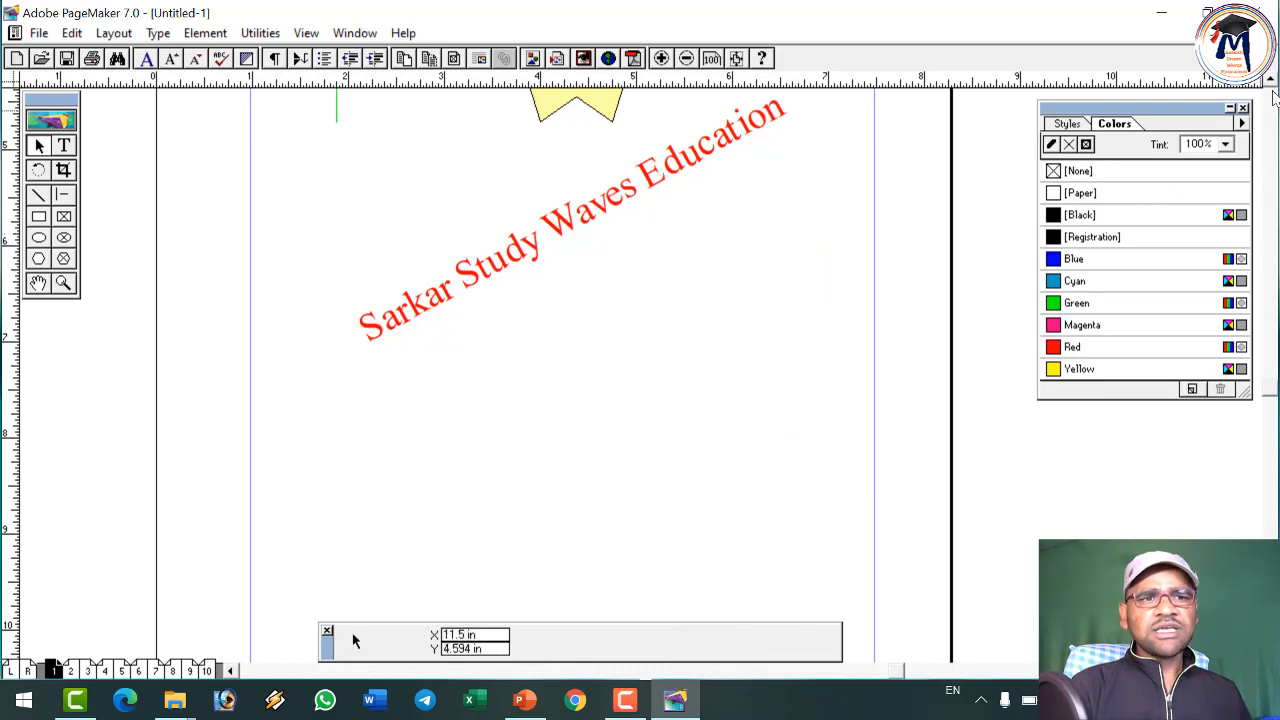
Delete the crosshair lines, the green rule, the pale yellow star and the rotated red text
scroll(987, 165, "up", 5)
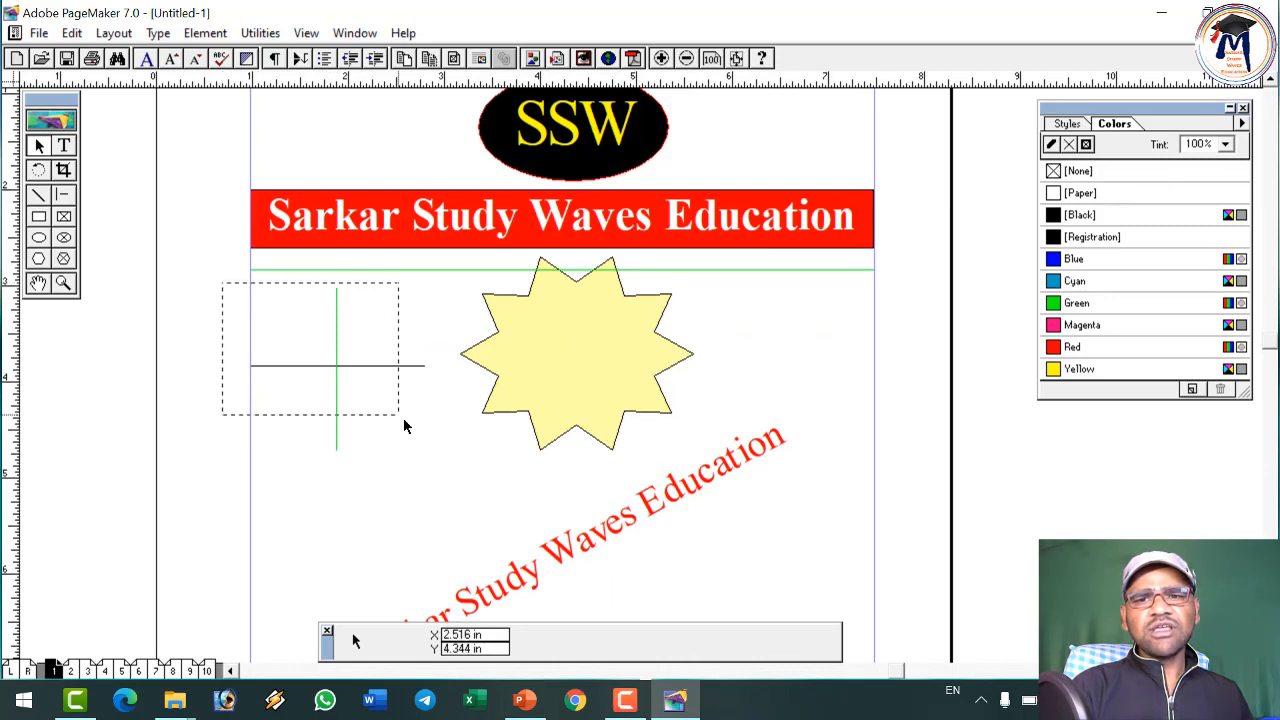
left_click_drag(428, 467, 434, 471)
key("Delete")
left_click(343, 268)
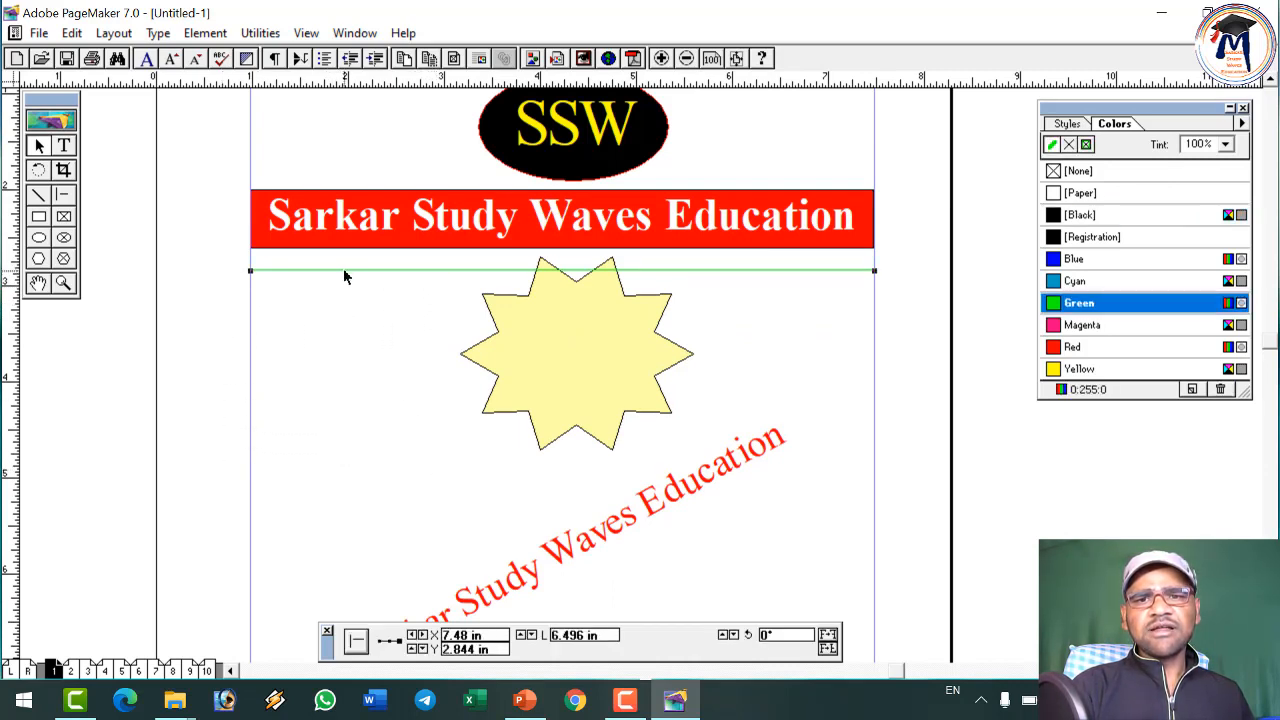
key("Delete")
left_click(638, 340)
key("Delete")
left_click(650, 507)
key("Delete")
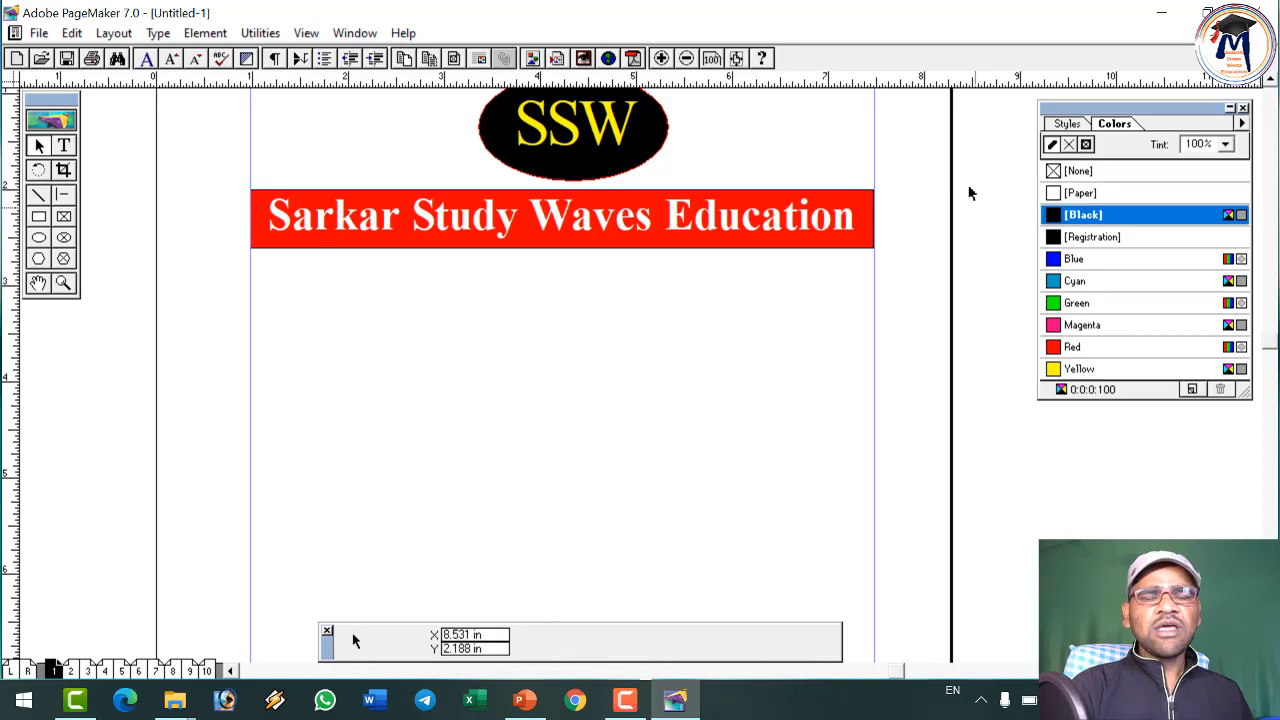
scroll(352, 640, "up", 3)
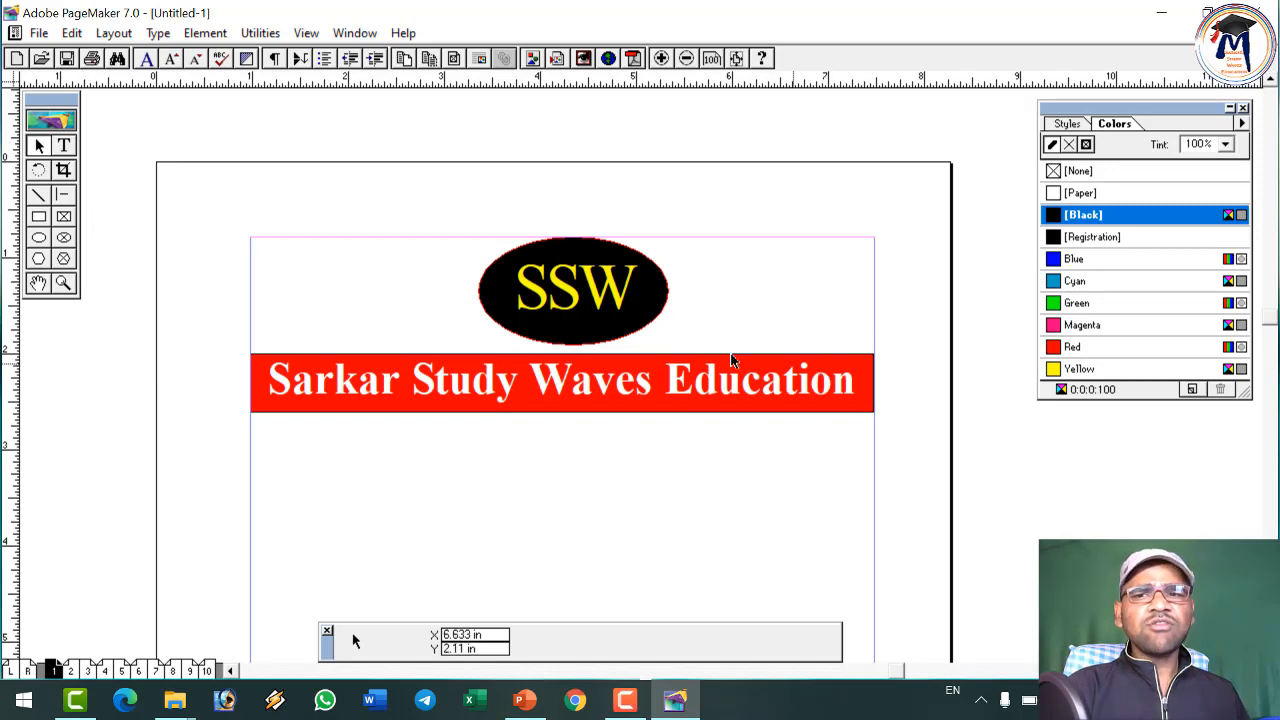
Zoom out and draw a 6.496 × 10.117 in rectangle covering the page margins
key("ctrl+alt+space")
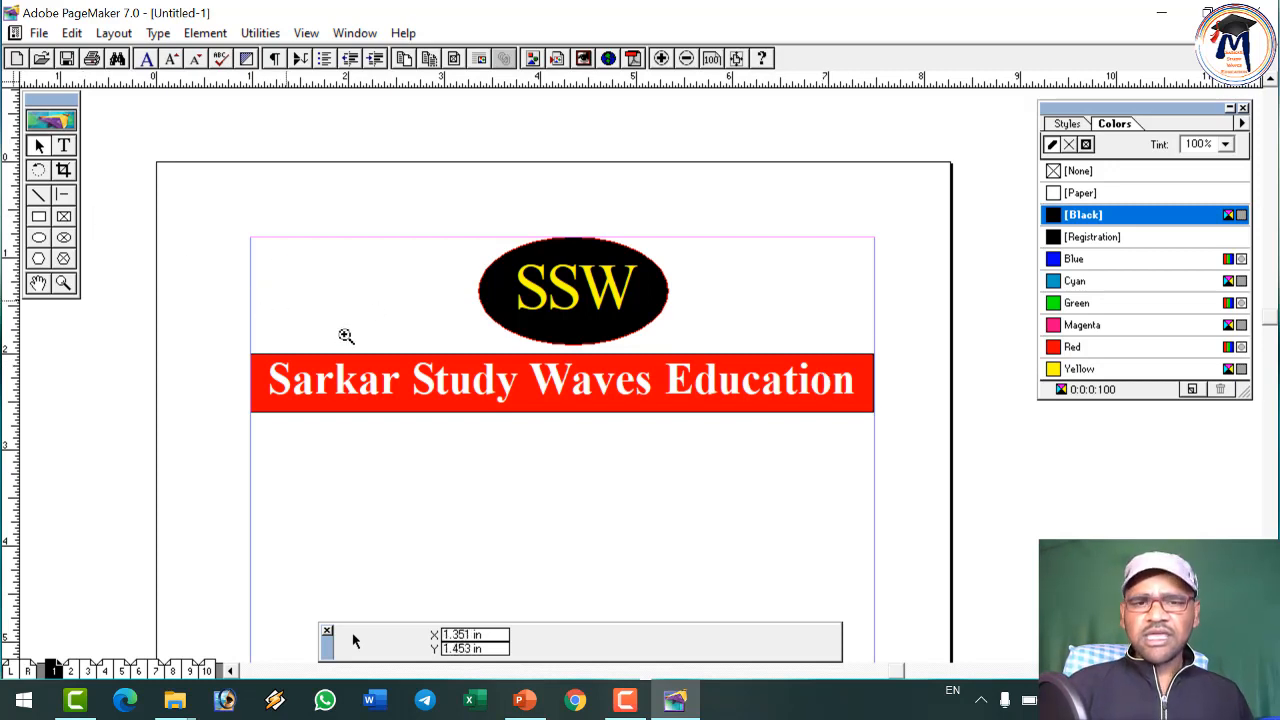
left_click(513, 411, "ctrl+alt")
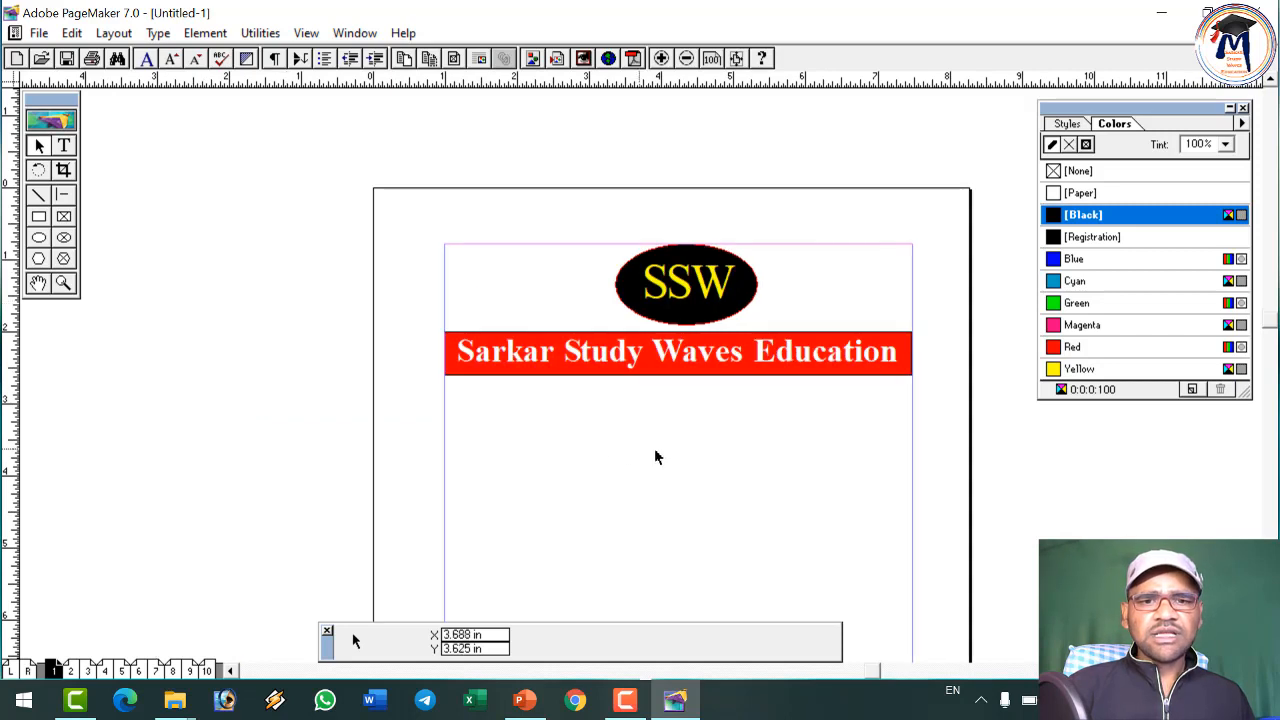
left_click(680, 449, "ctrl+alt")
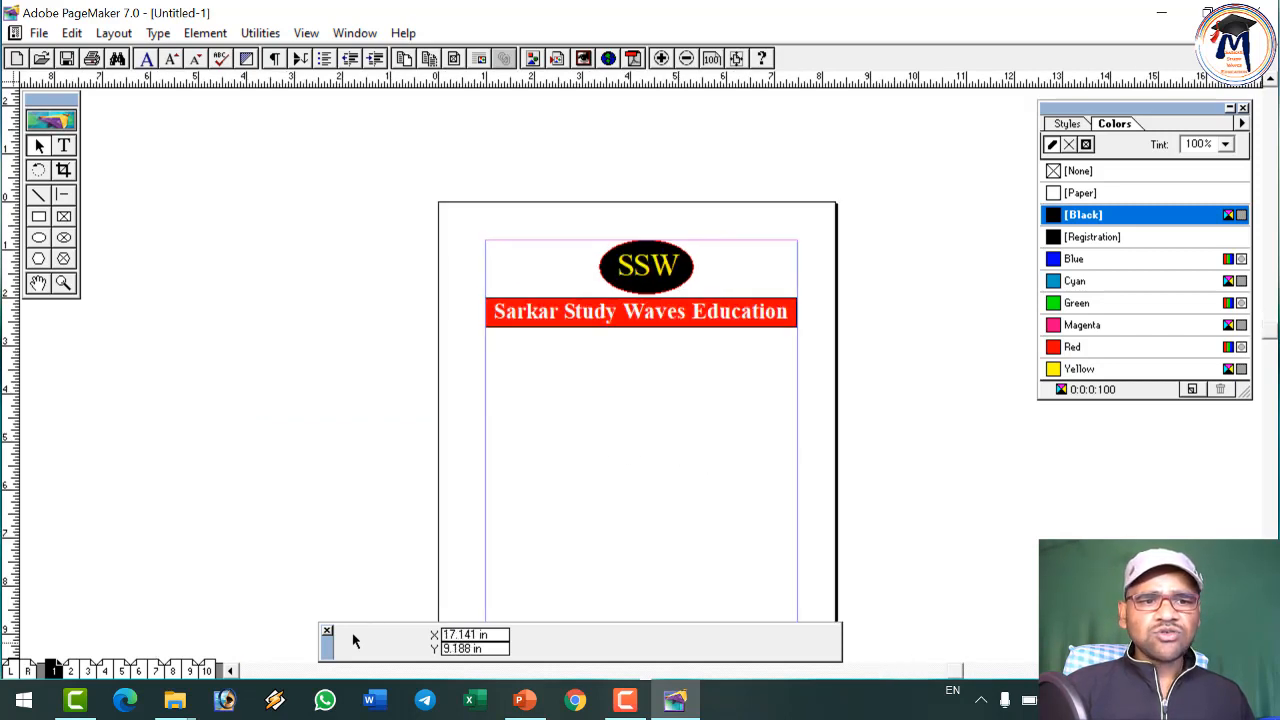
scroll(352, 640, "down", 3)
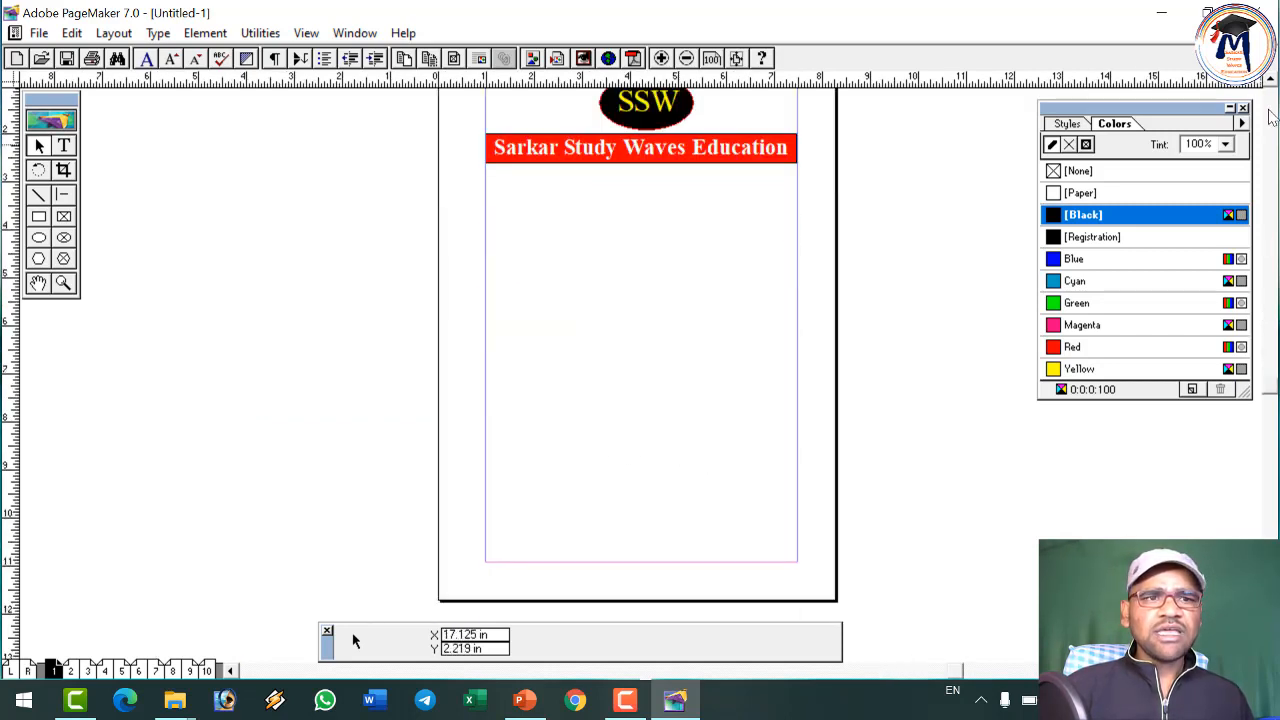
left_click(1270, 82)
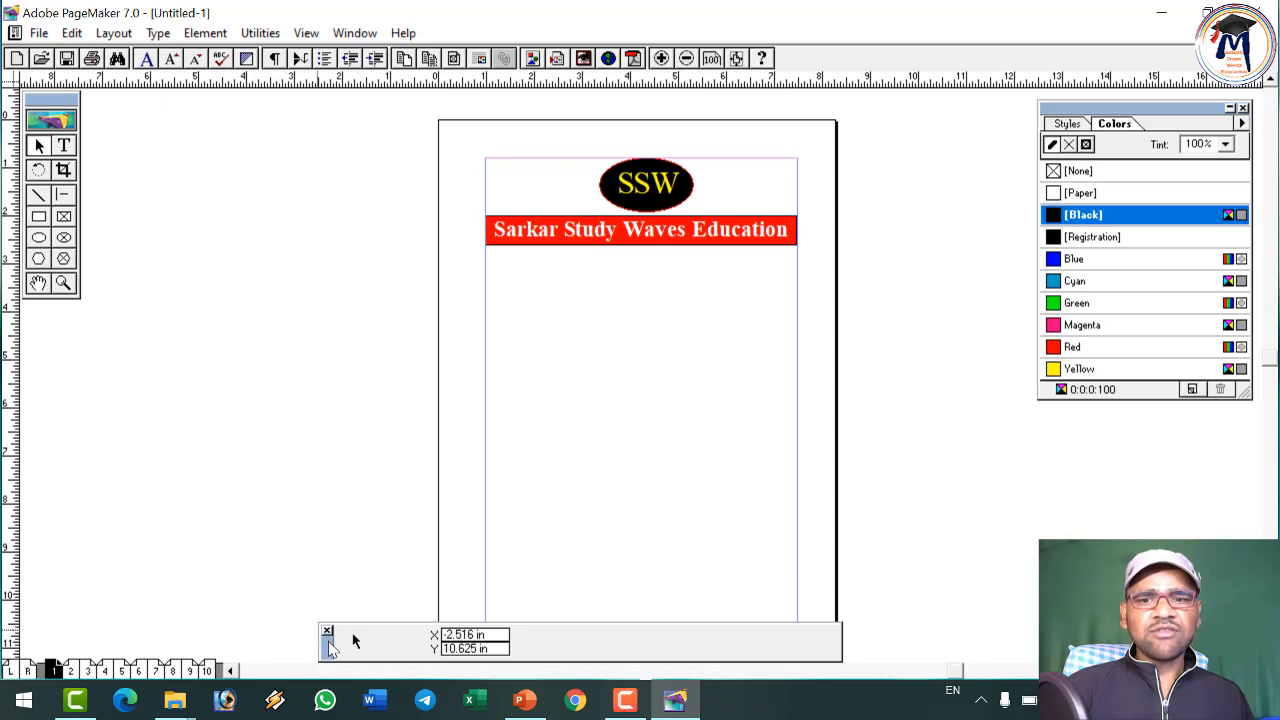
left_click_drag(328, 642, 104, 550)
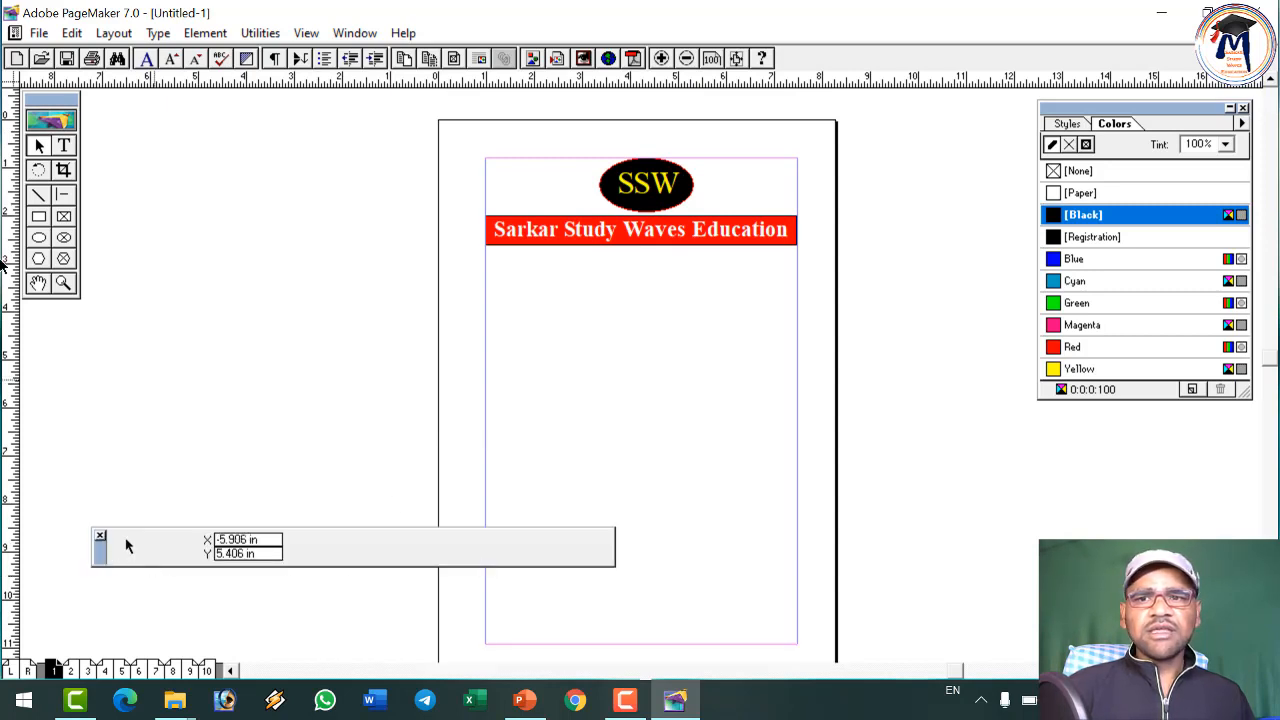
left_click(40, 218)
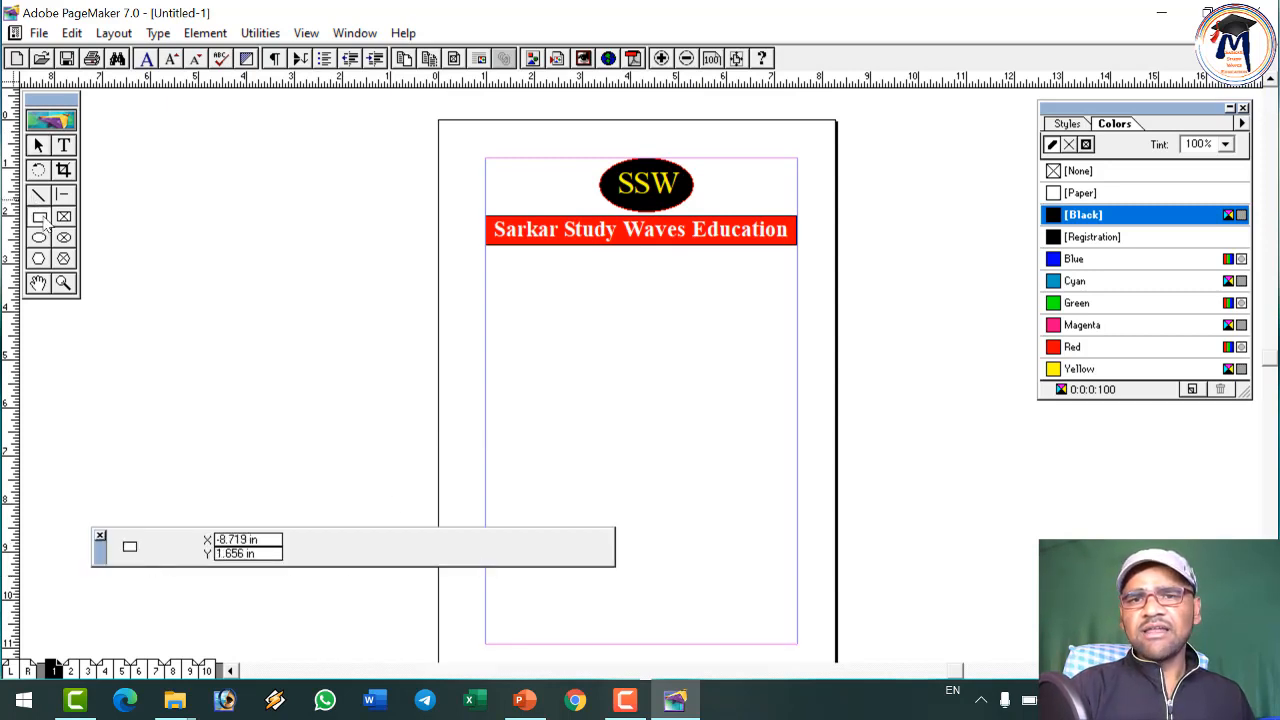
left_click_drag(486, 158, 797, 643)
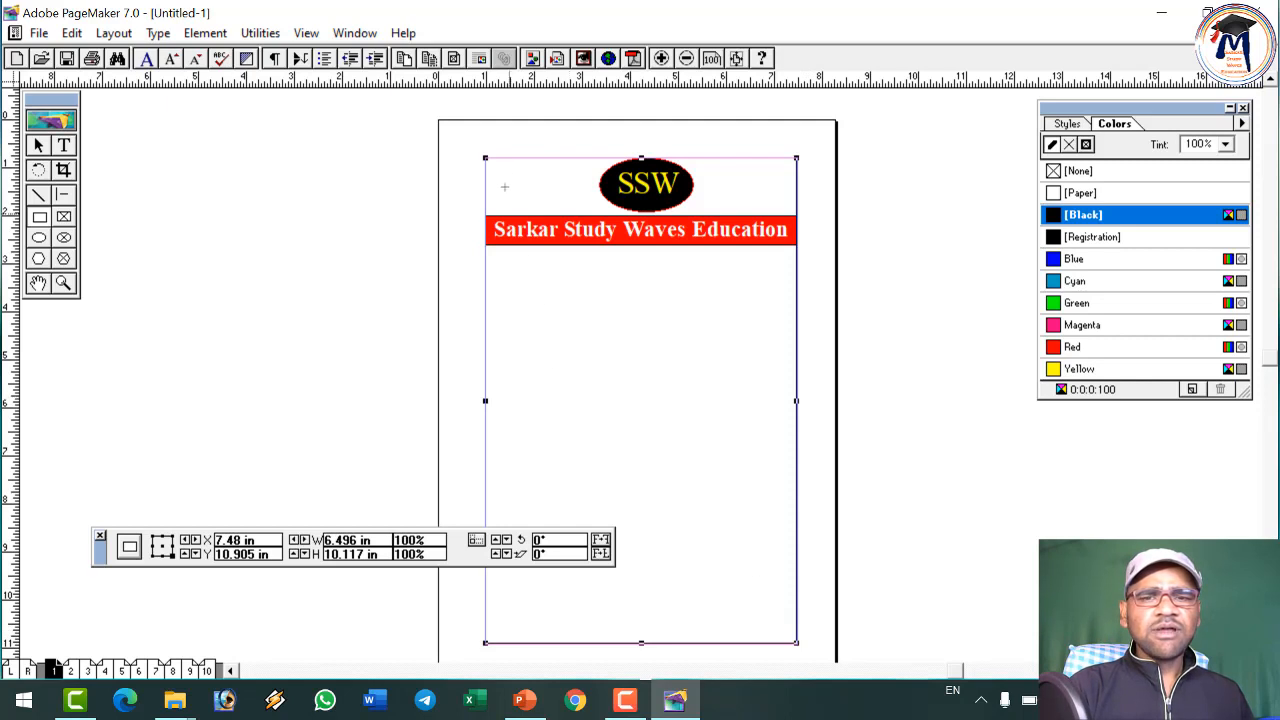
Colour the rectangle Yellow and lighten its fill to a 20% tint
left_click(1080, 370)
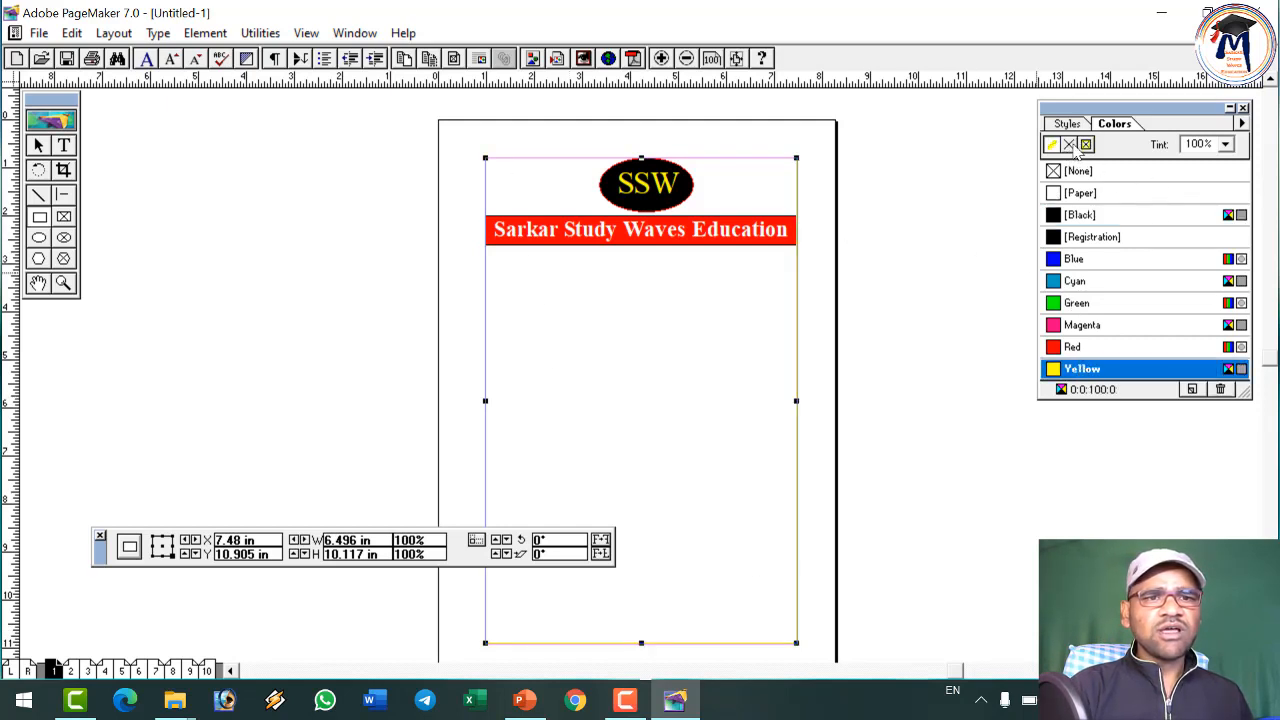
left_click(1072, 146)
left_click(1085, 368)
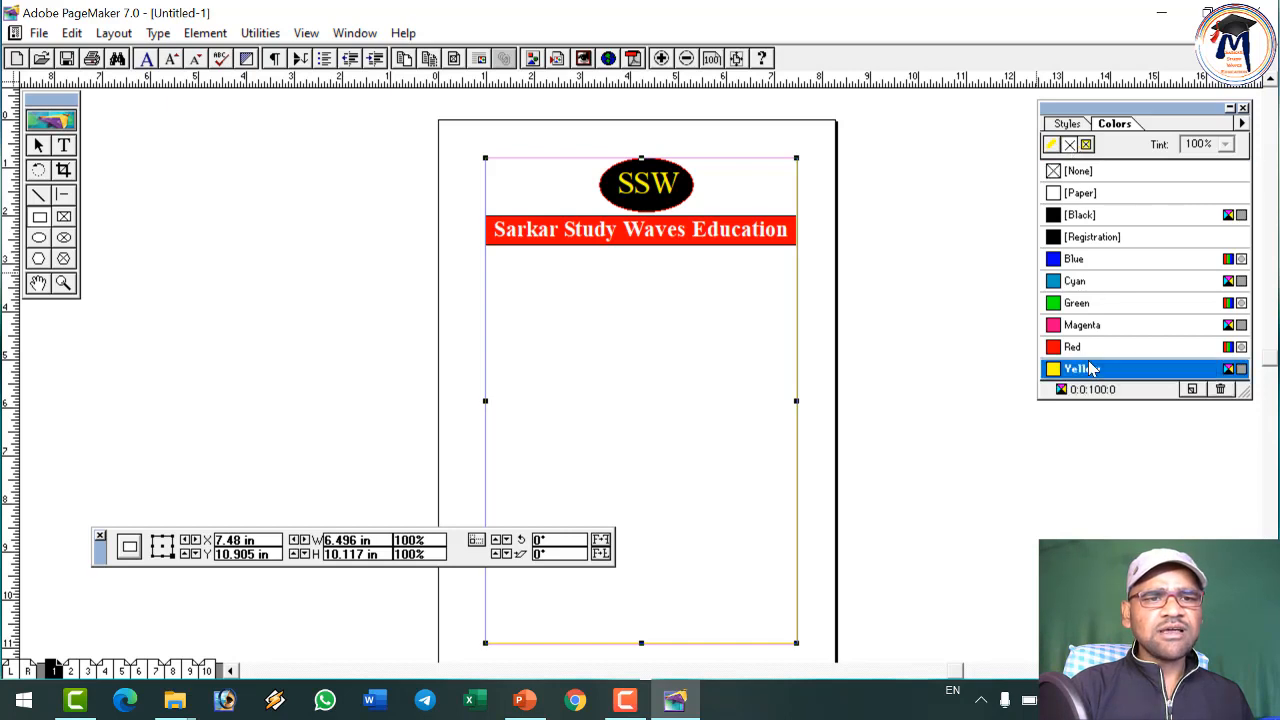
left_click_drag(1230, 180, 1230, 228)
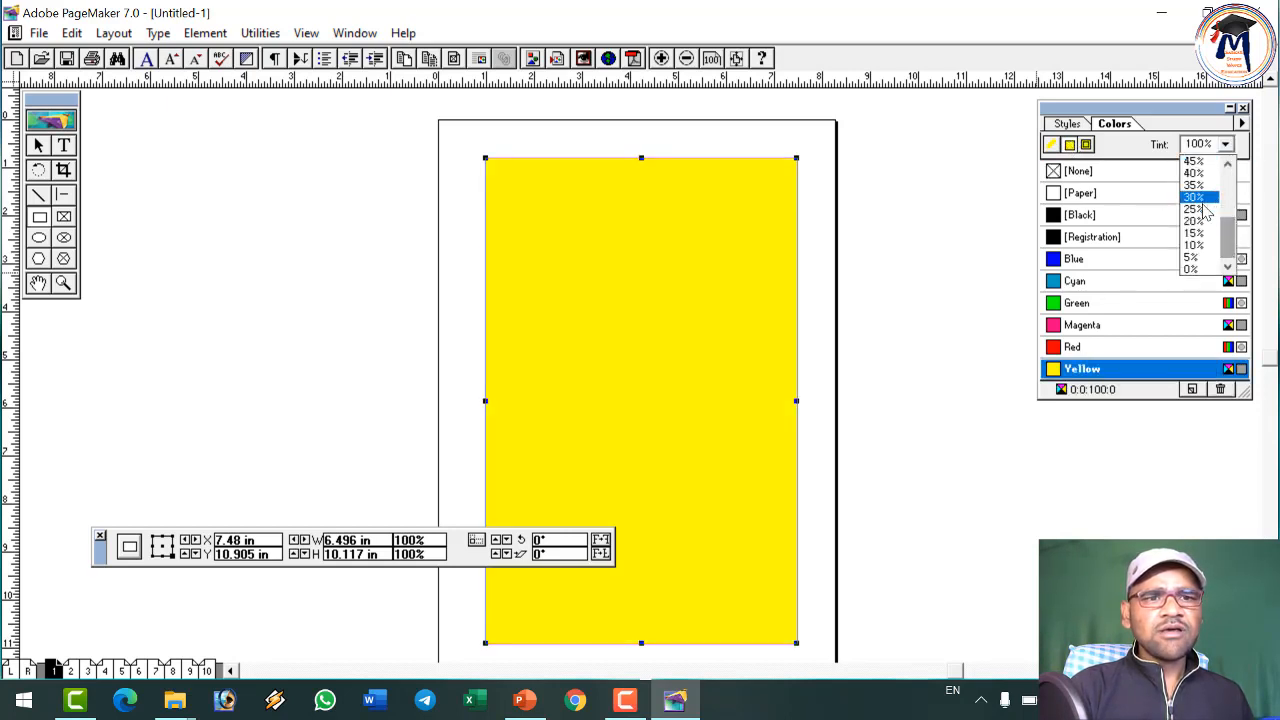
left_click(1204, 221)
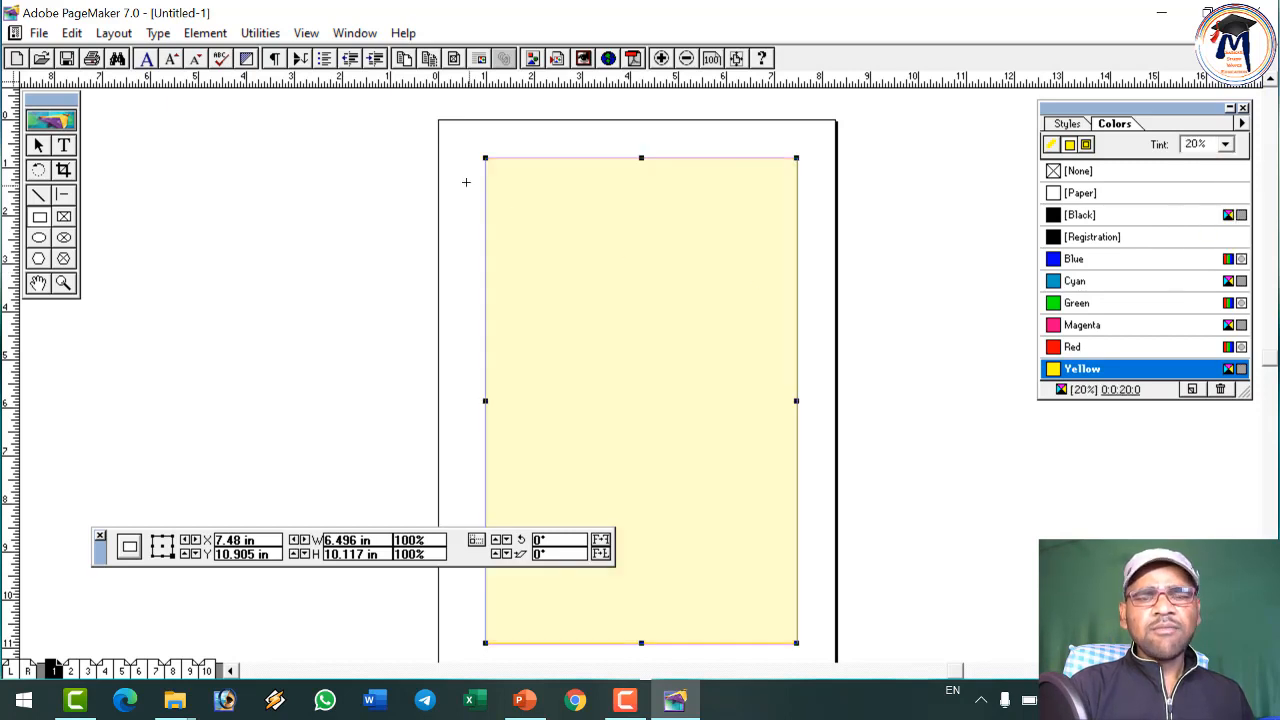
left_click(766, 234)
key("ctrl+space")
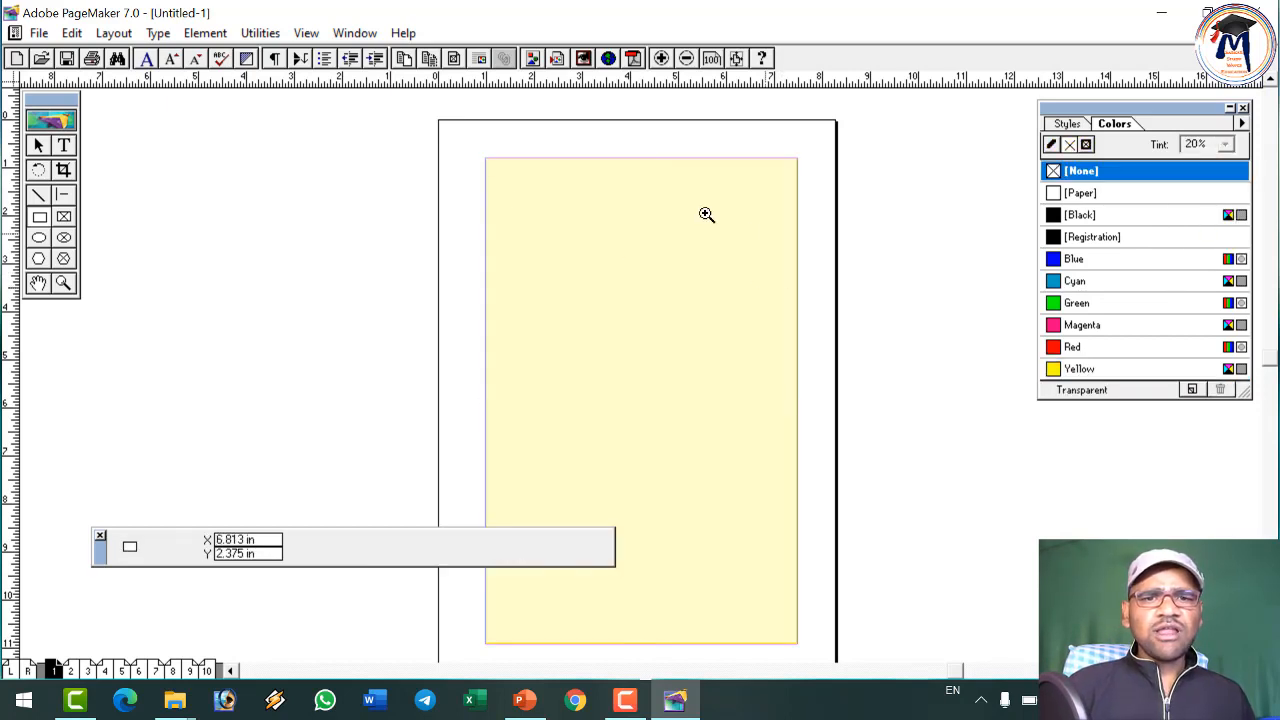
left_click(706, 214, "ctrl")
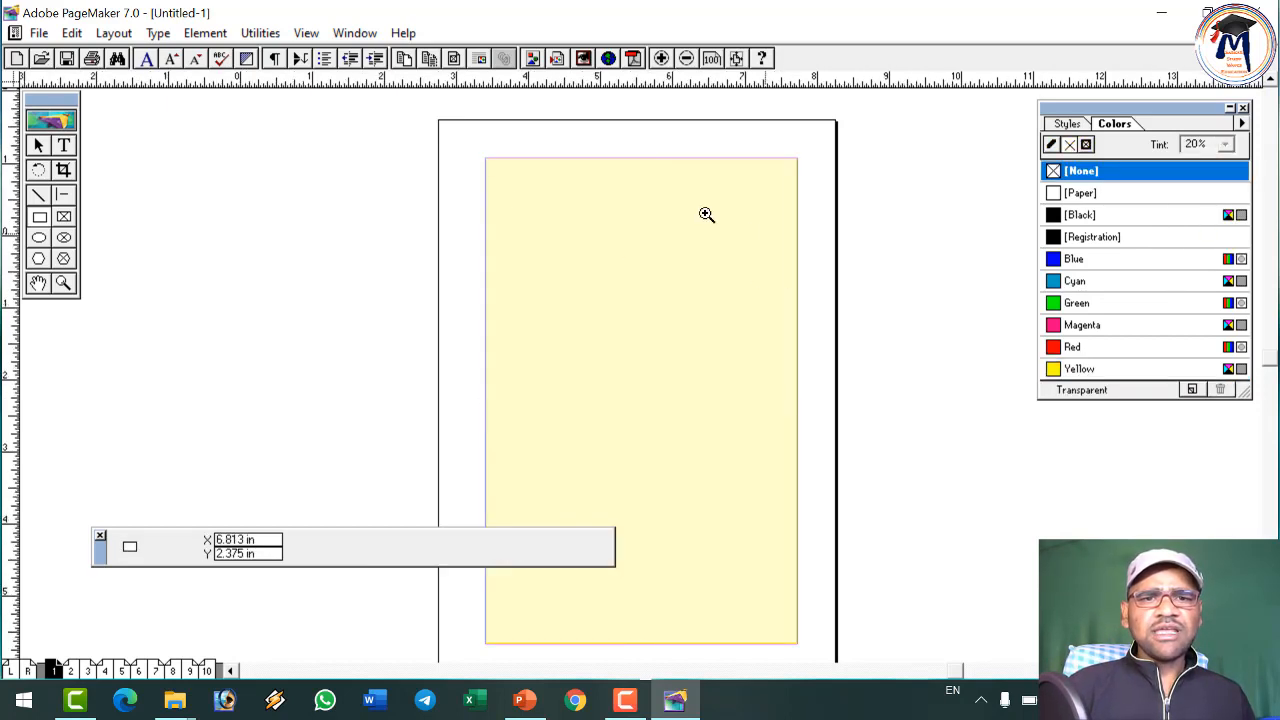
left_click(600, 422, "ctrl")
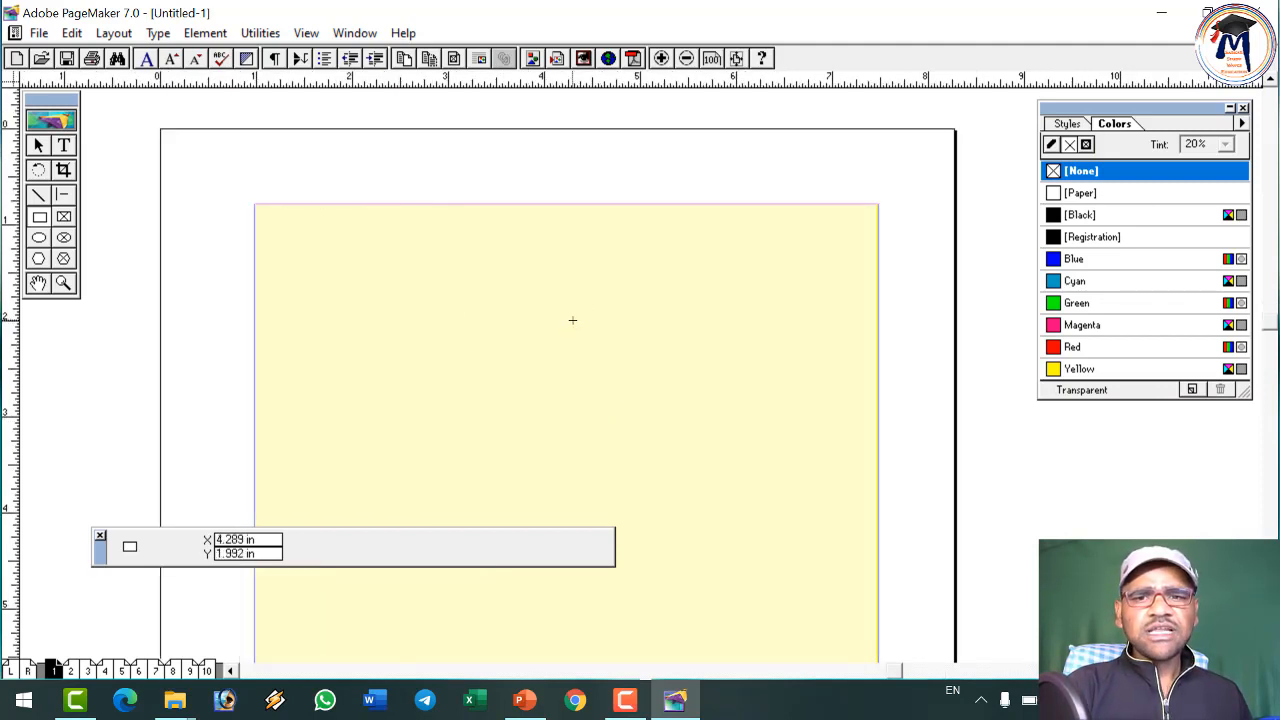
key("shift+F1")
left_click(744, 388)
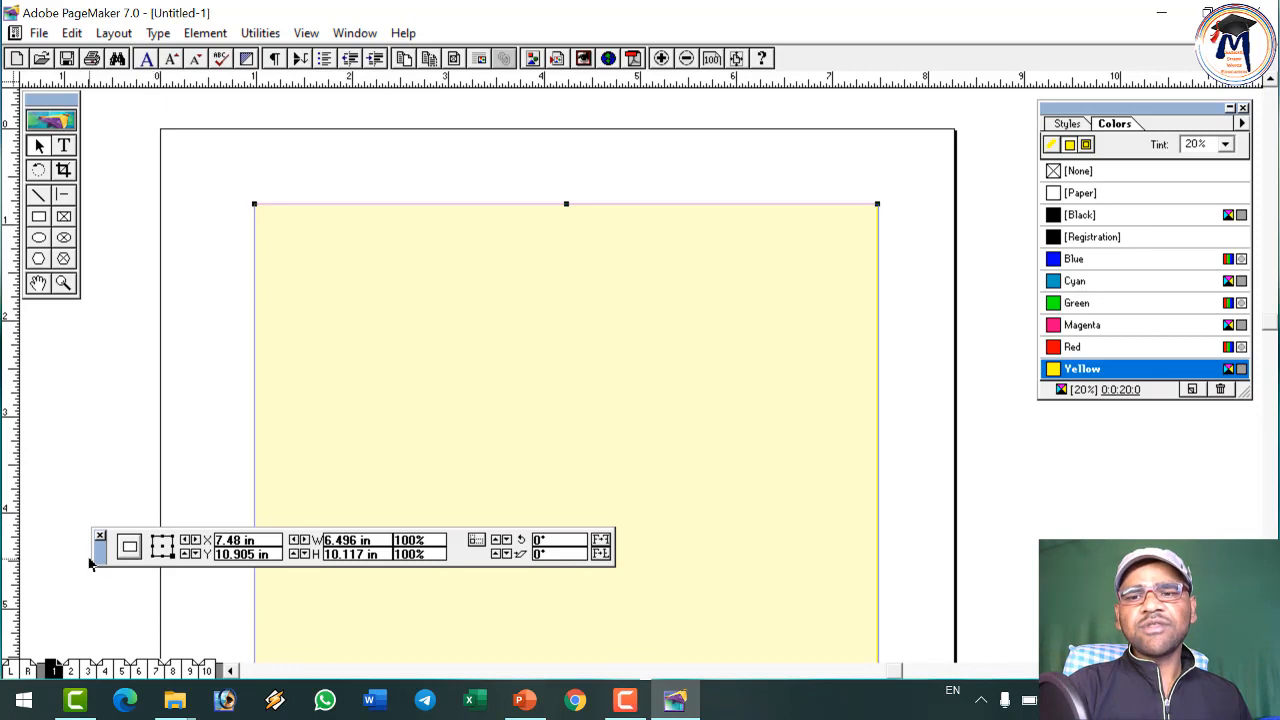
left_click_drag(98, 556, 294, 661)
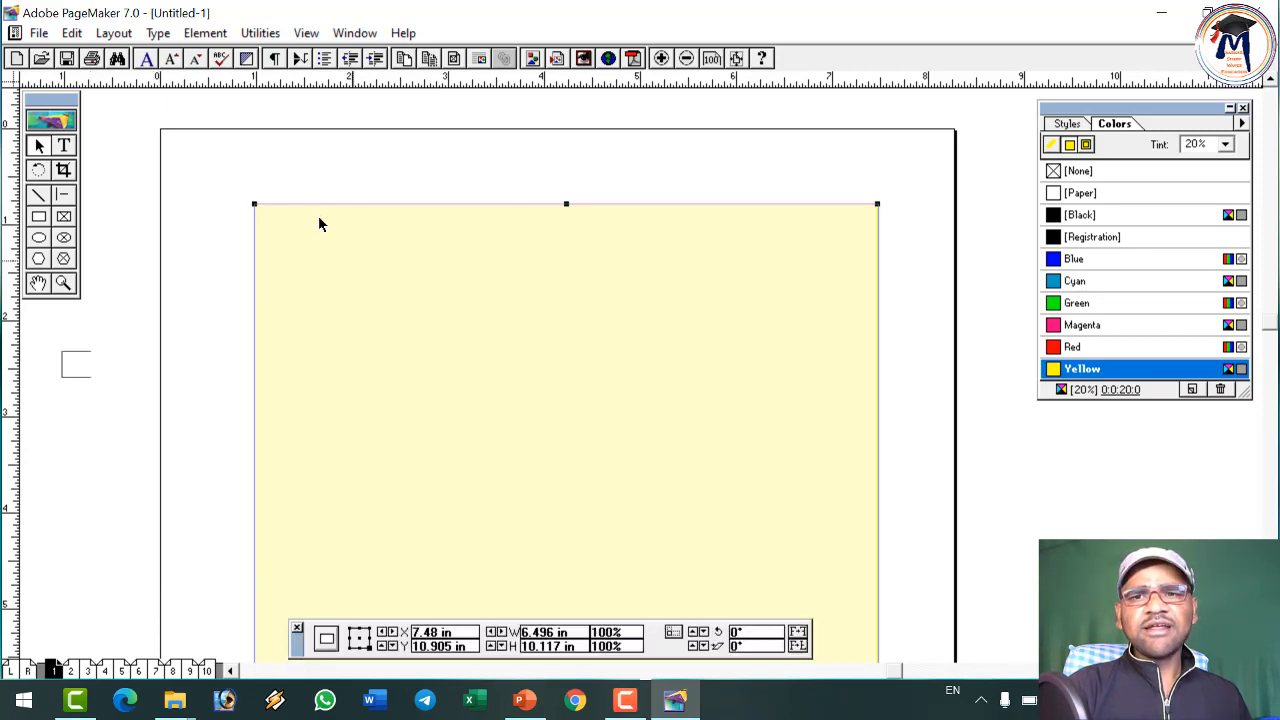
Use Element > Arrange to send the yellow box backward, then all the way to the back
left_click(202, 33)
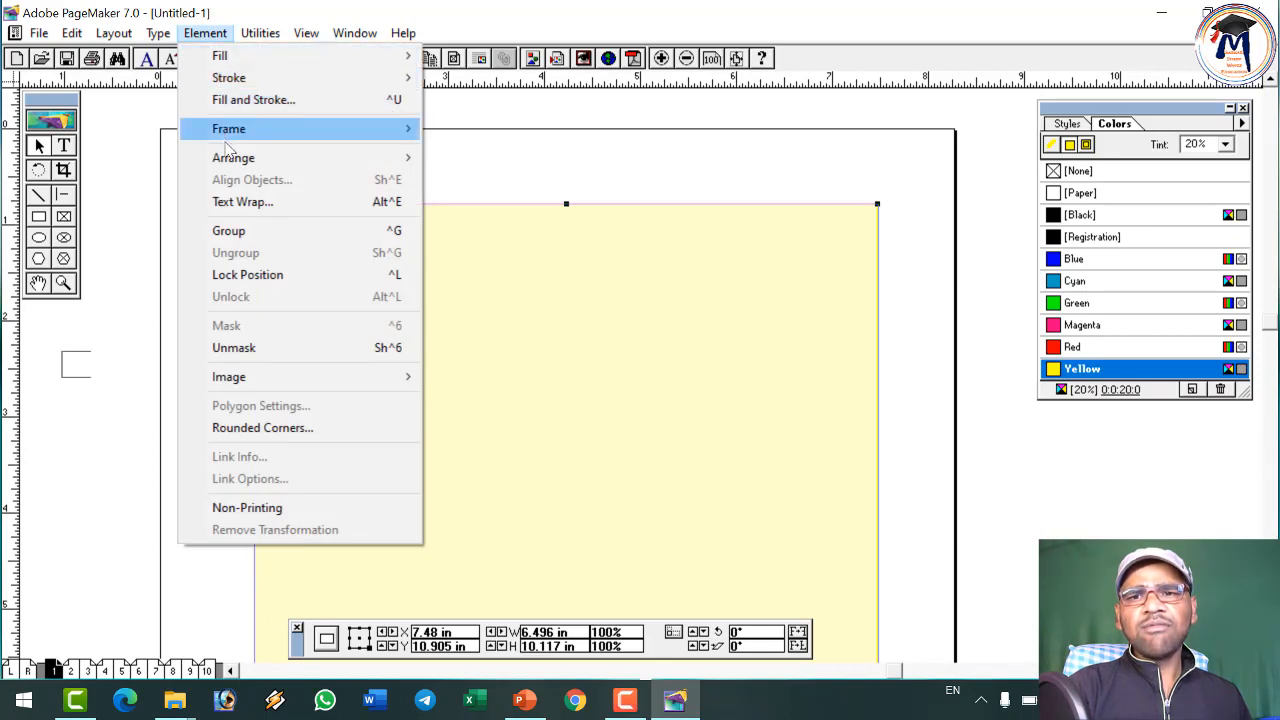
mouse_move(231, 162)
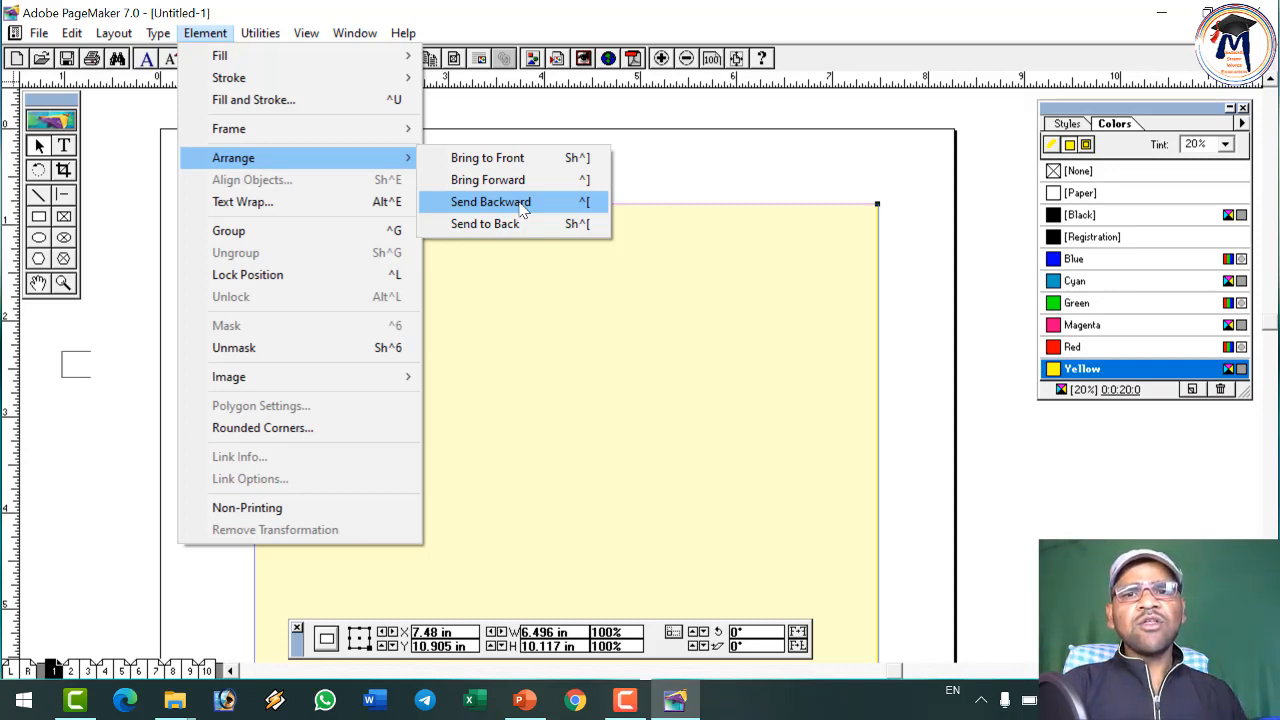
left_click(520, 202)
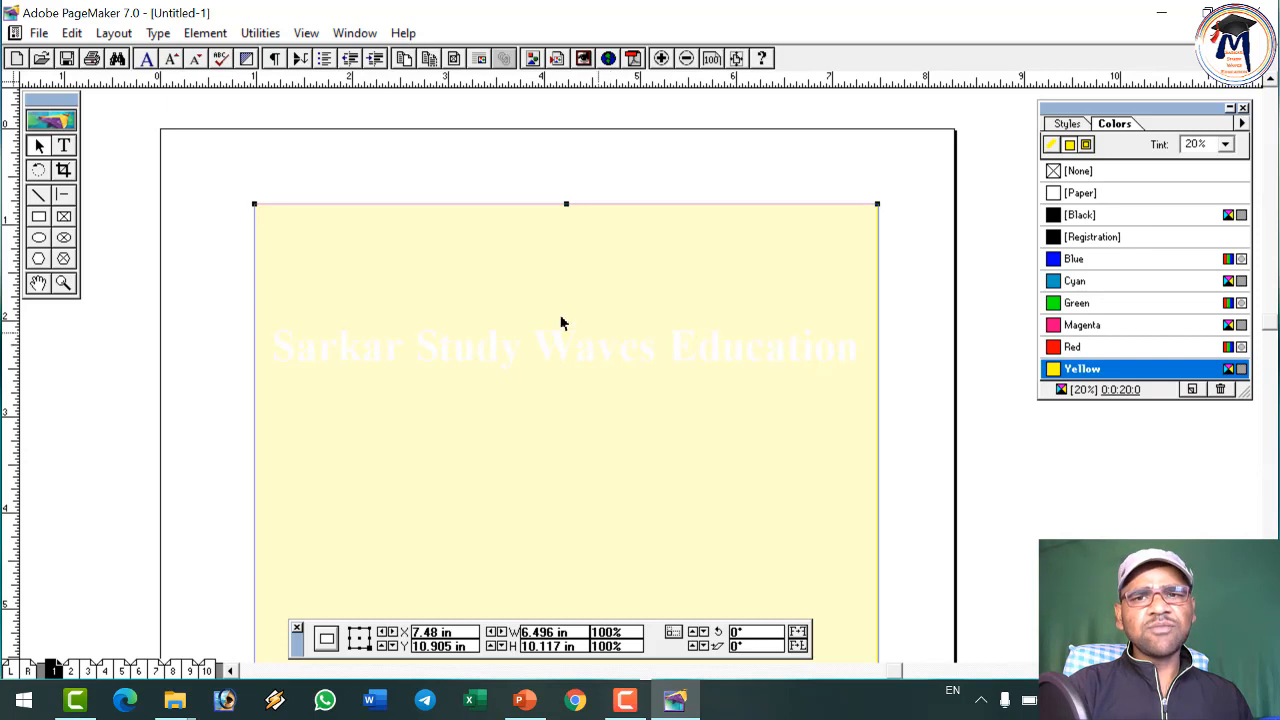
left_click(205, 33)
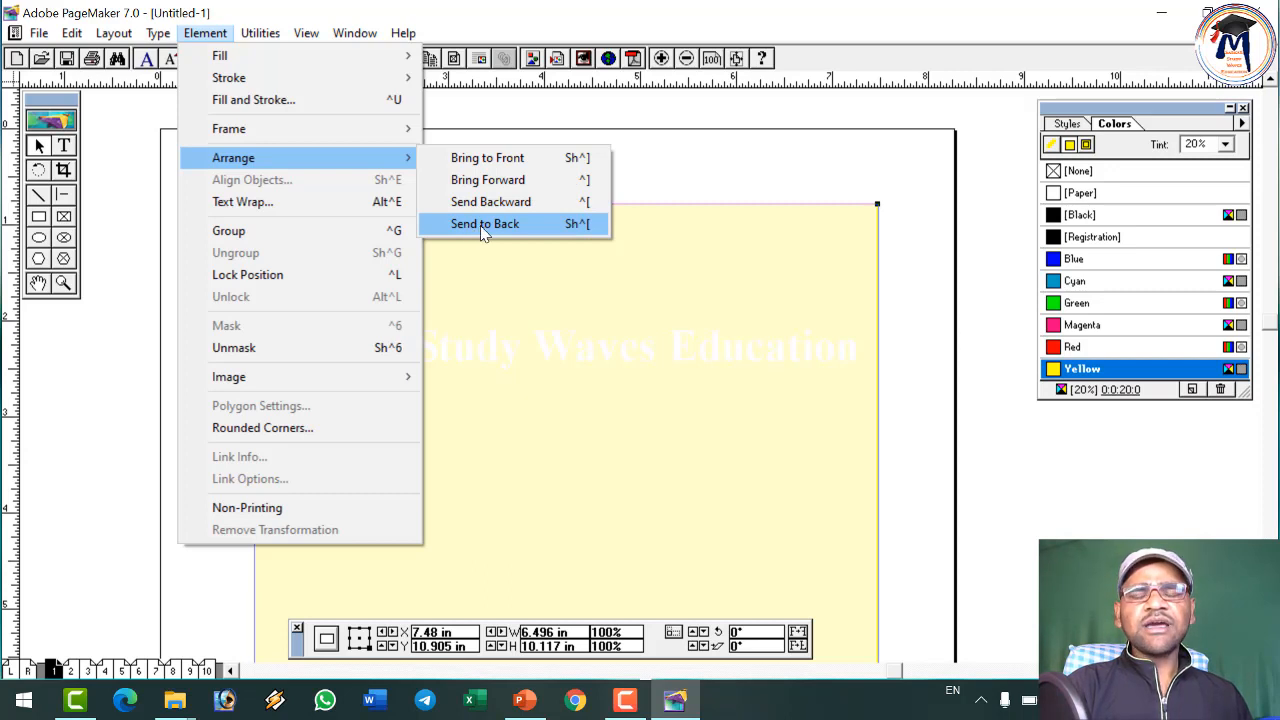
left_click(484, 225)
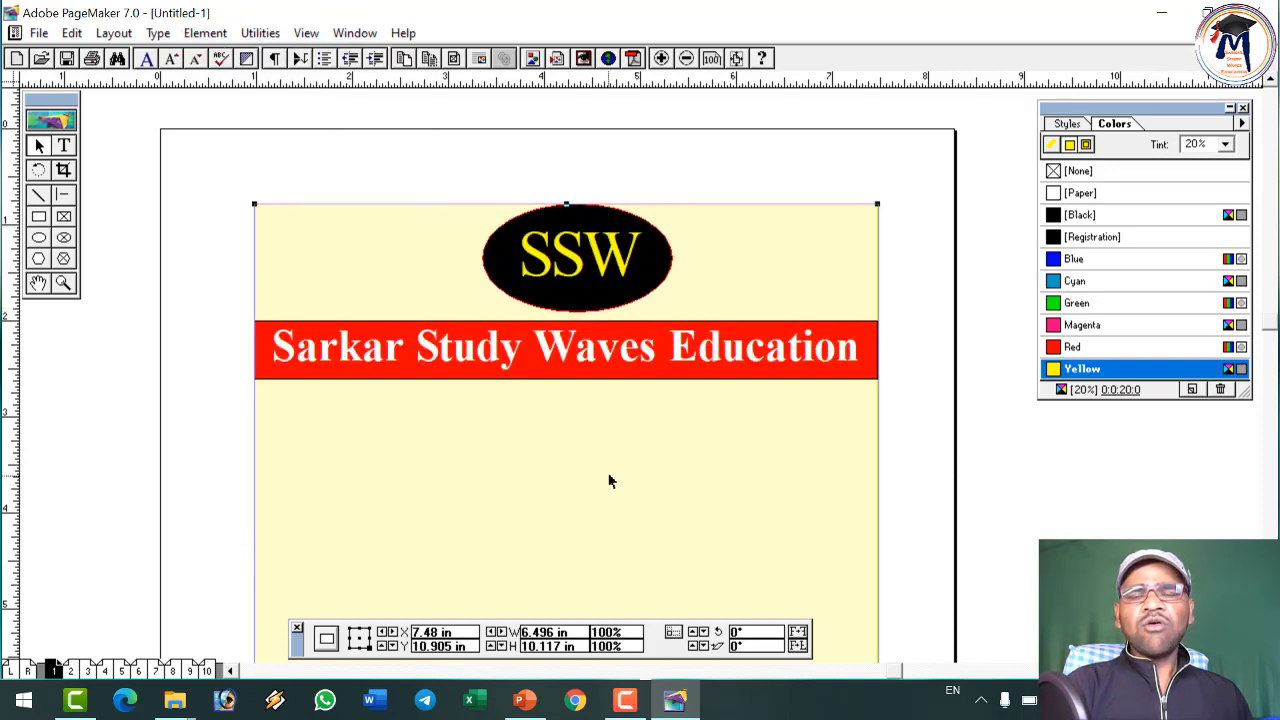
left_click(205, 33)
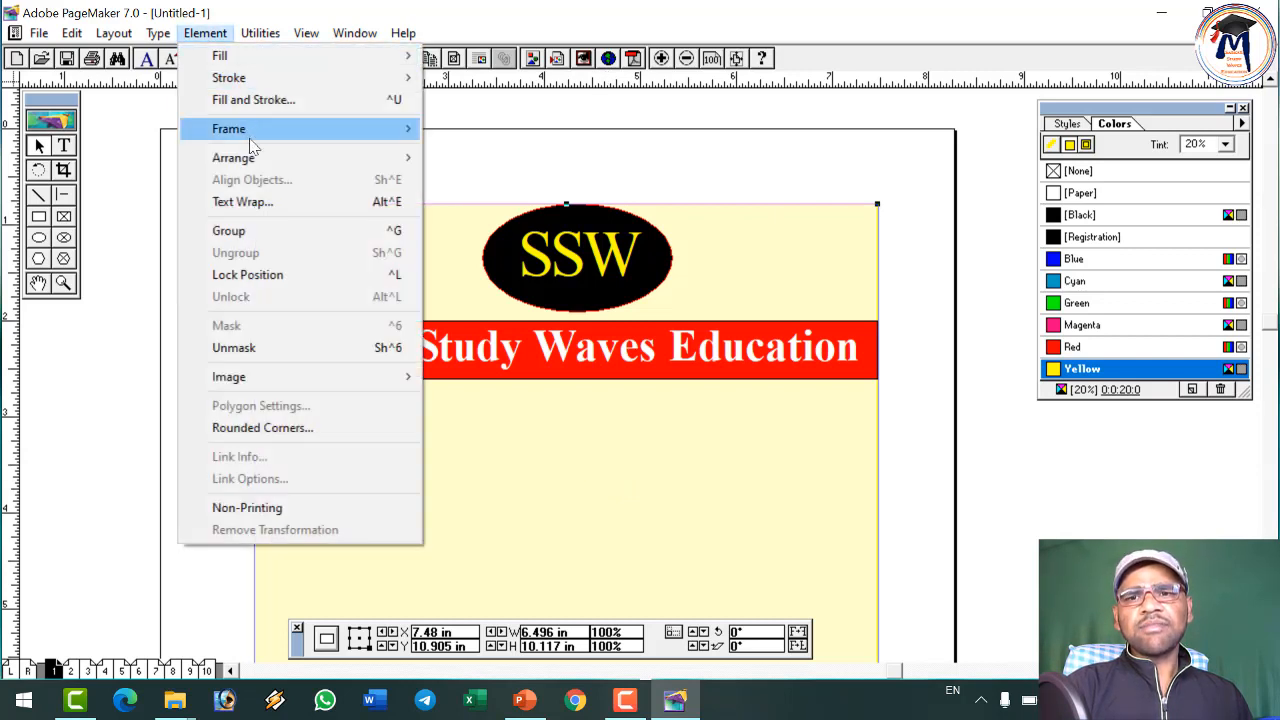
mouse_move(330, 158)
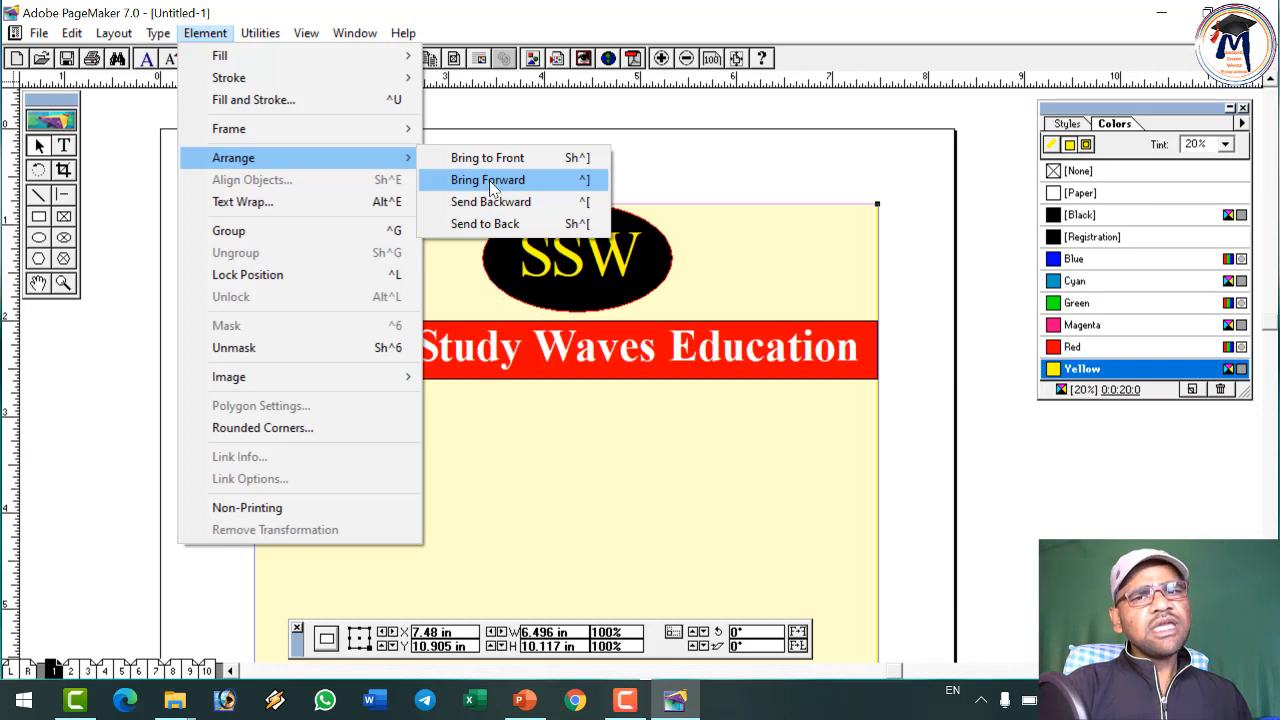
left_click(490, 183)
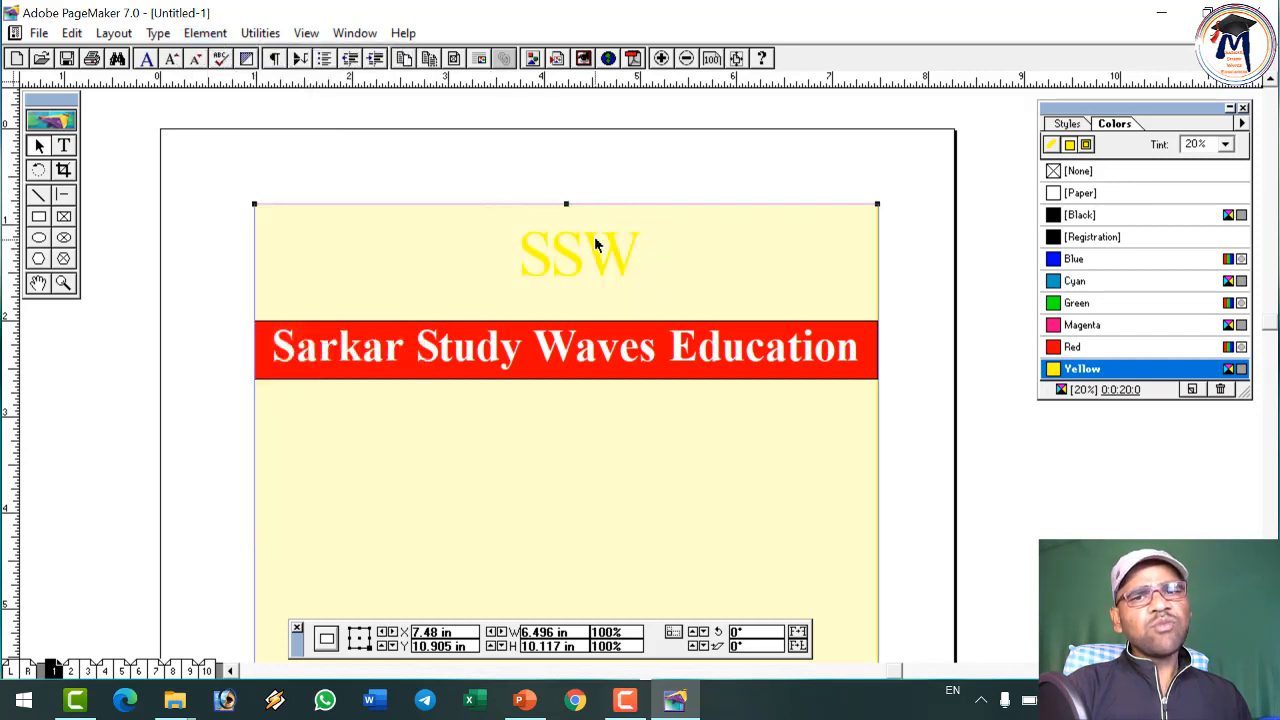
left_click(205, 33)
mouse_move(253, 160)
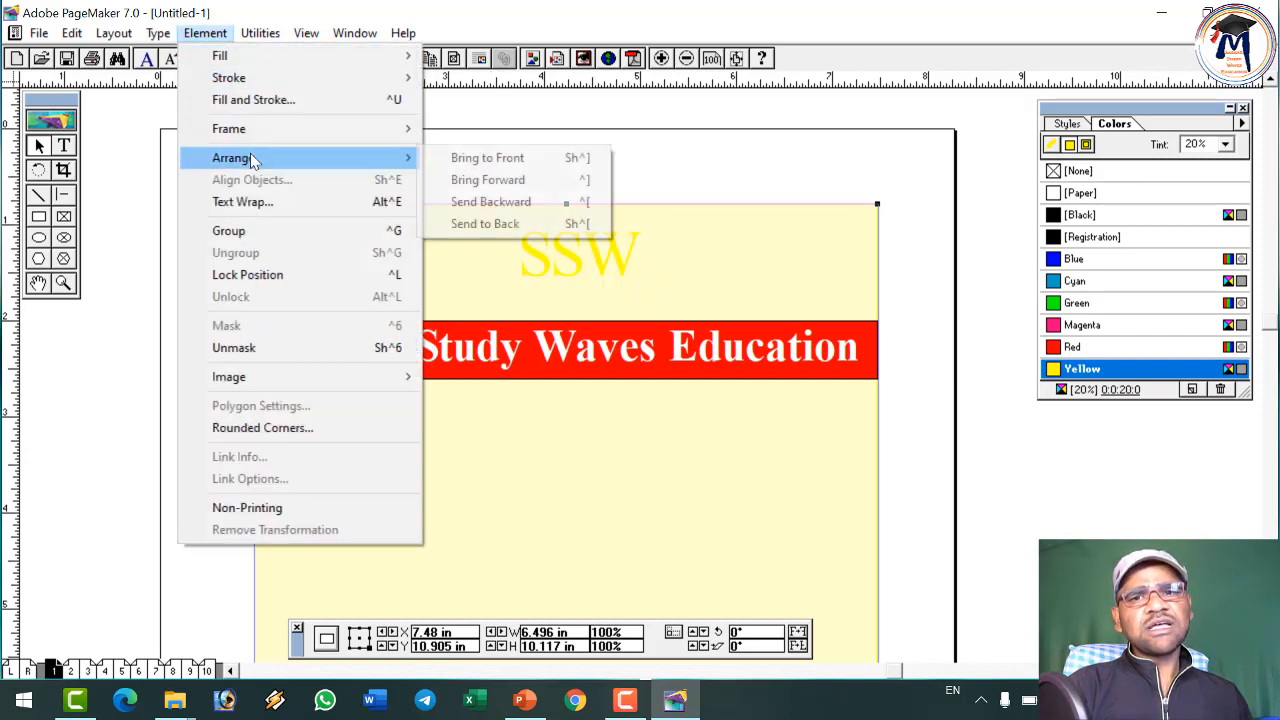
left_click(494, 161)
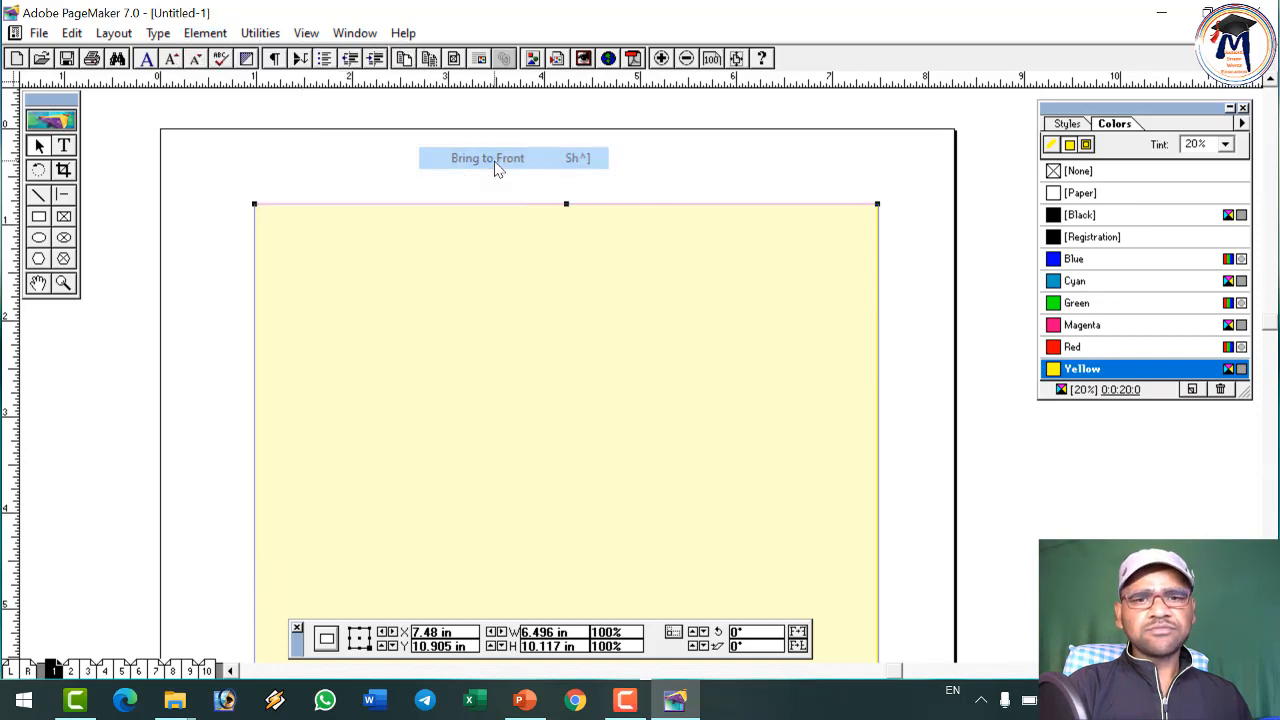
left_click(207, 33)
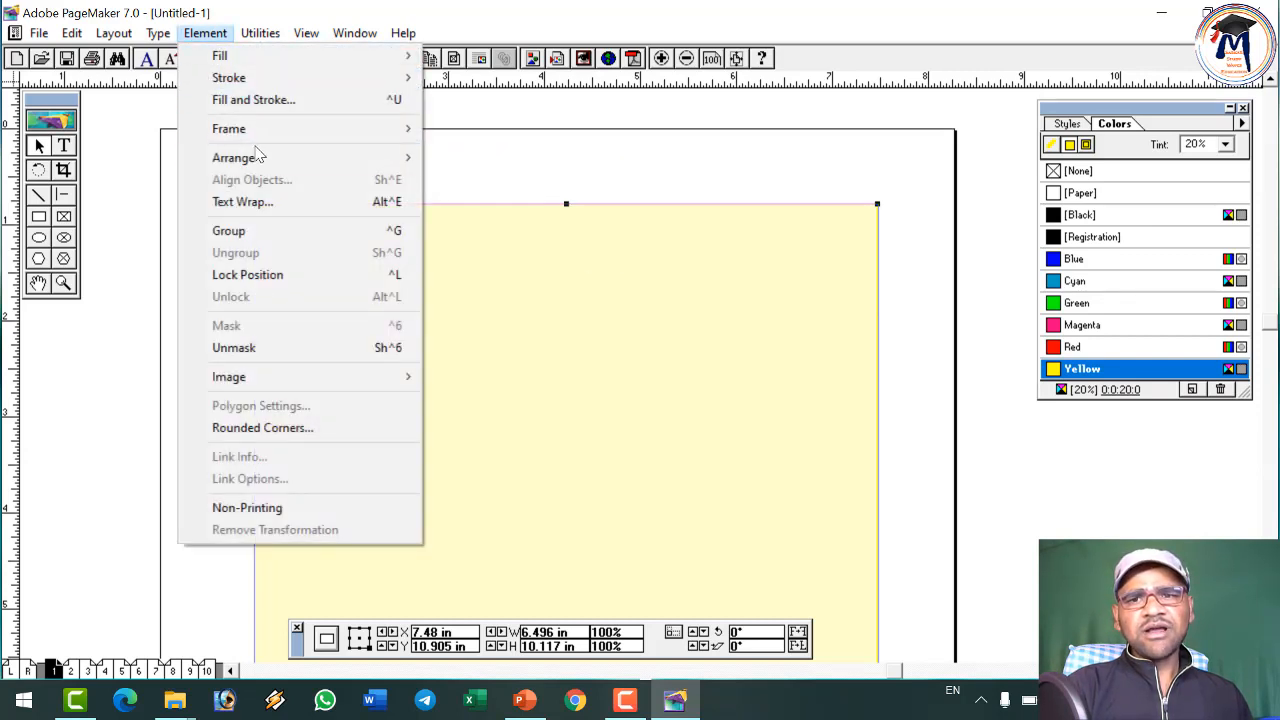
mouse_move(253, 157)
left_click(484, 228)
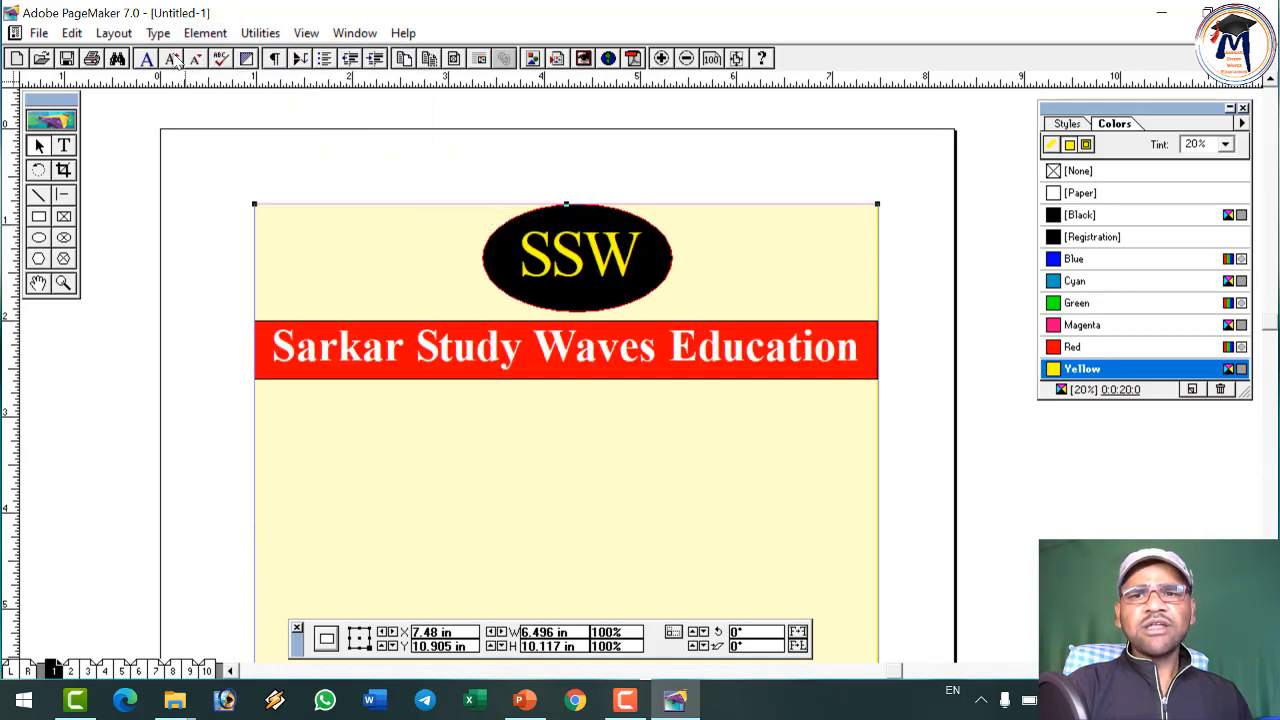
left_click(205, 33)
mouse_move(287, 165)
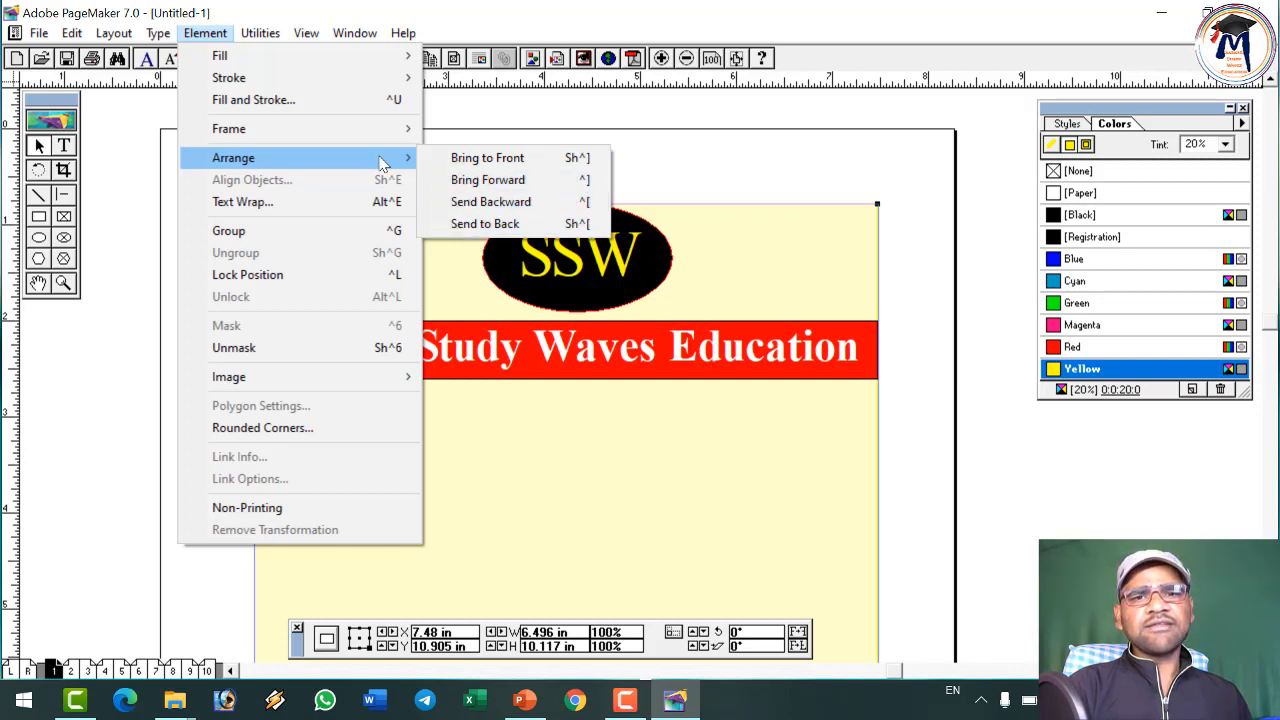
left_click(819, 257)
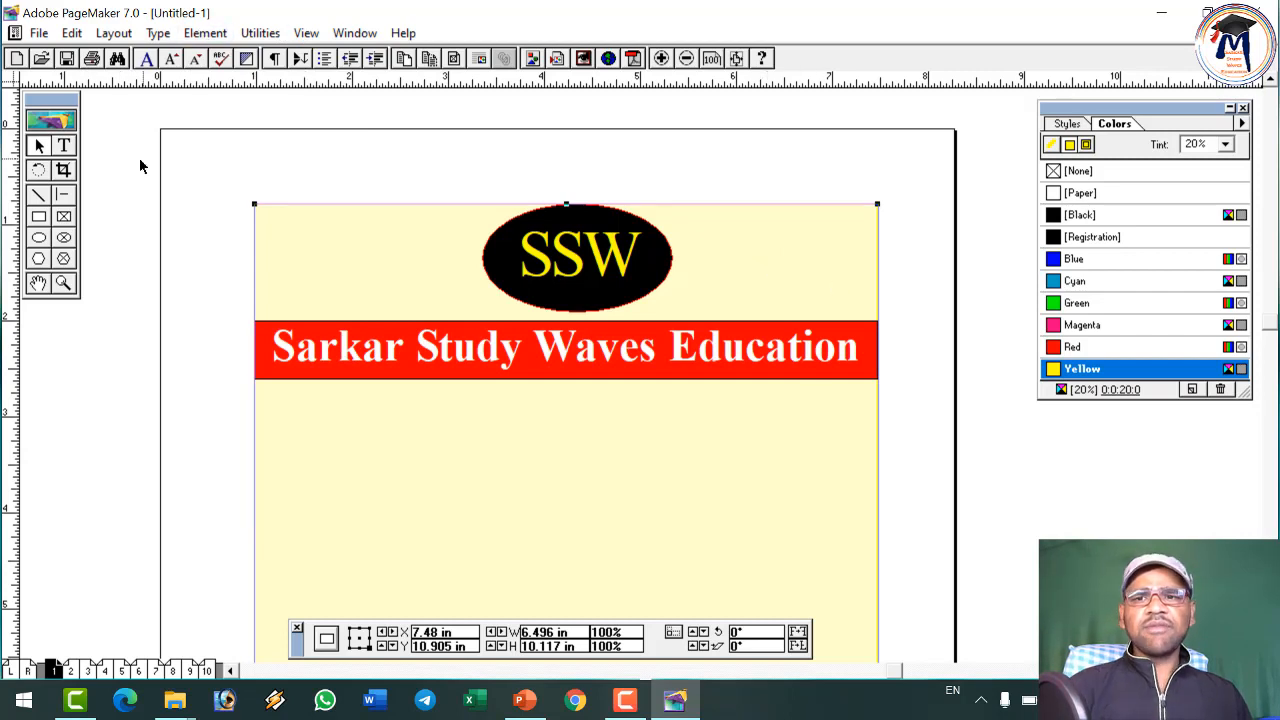
Draw a rectangle below the red banner and fill it with magenta
left_click(39, 216)
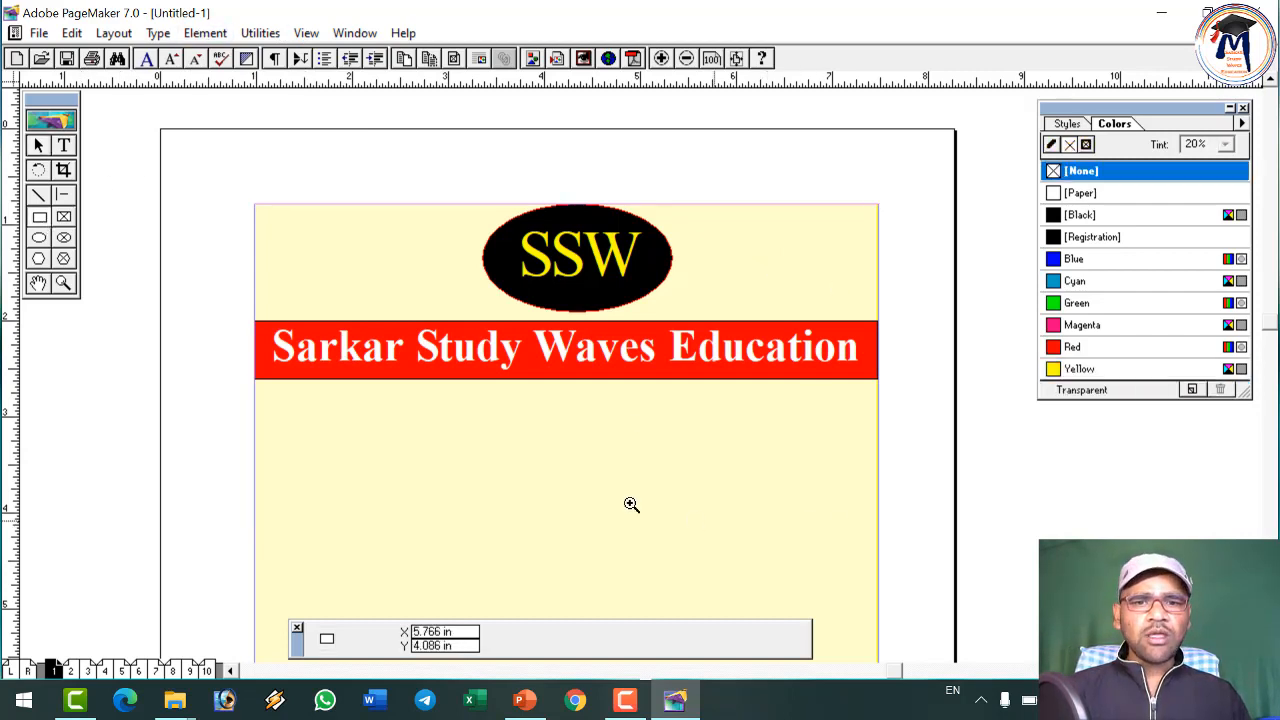
left_click(589, 460, "ctrl")
left_click_drag(412, 290, 780, 522)
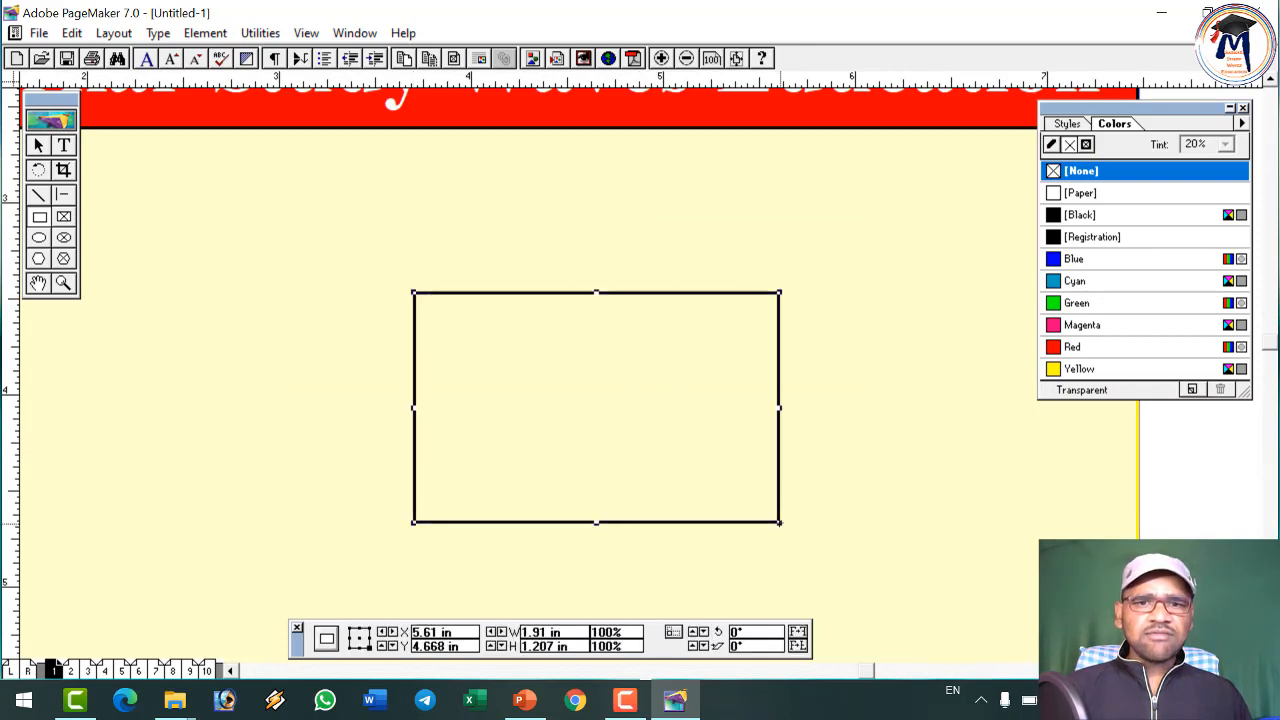
left_click(760, 503, "ctrl")
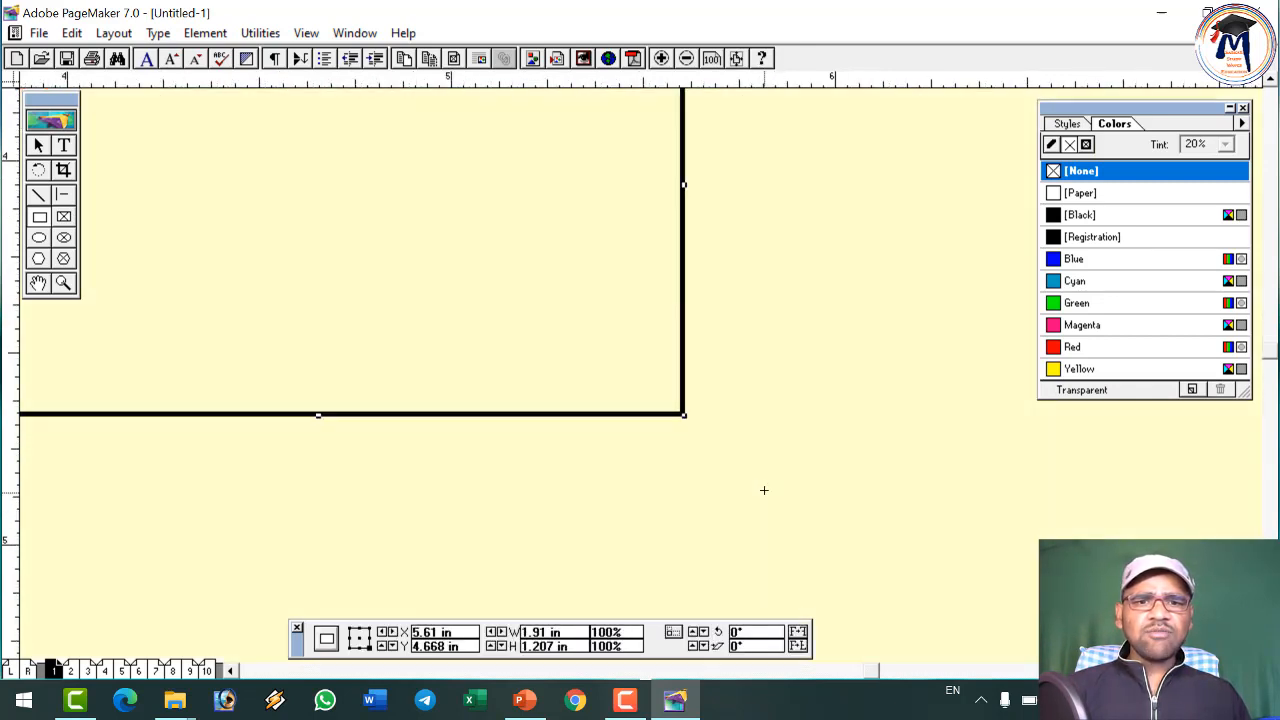
left_click(666, 366, "ctrl+alt")
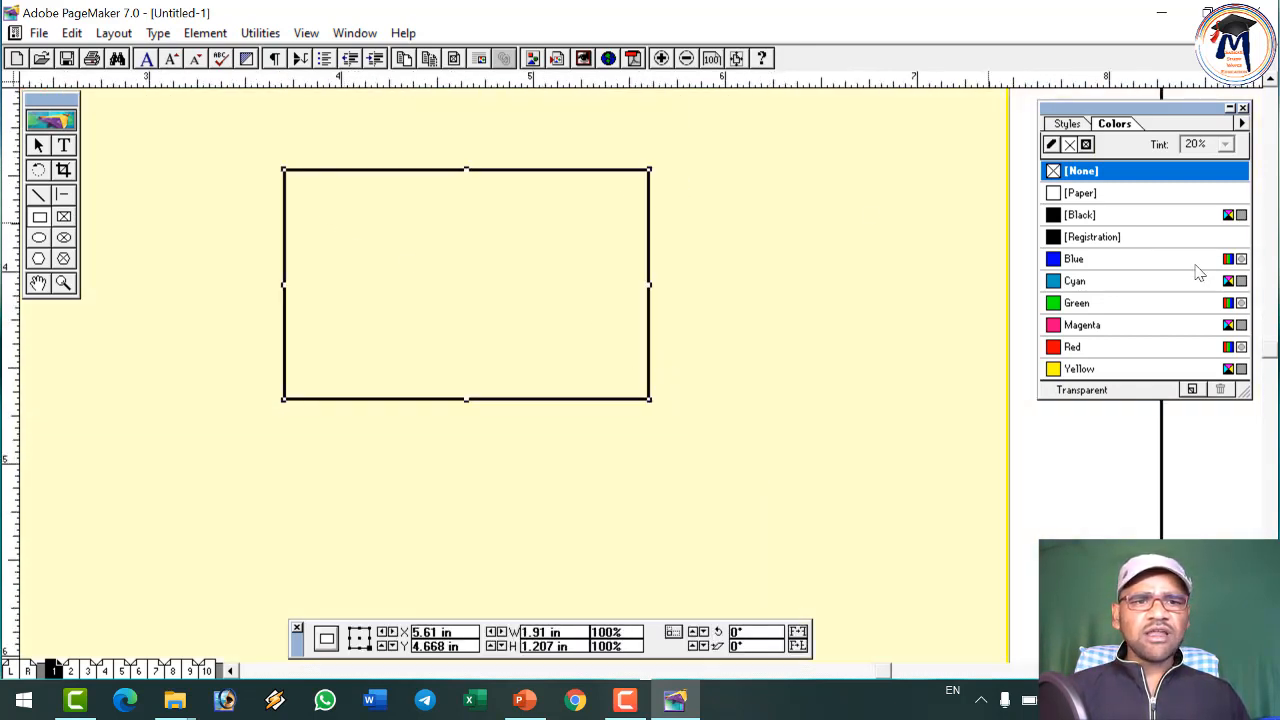
left_click(1096, 325)
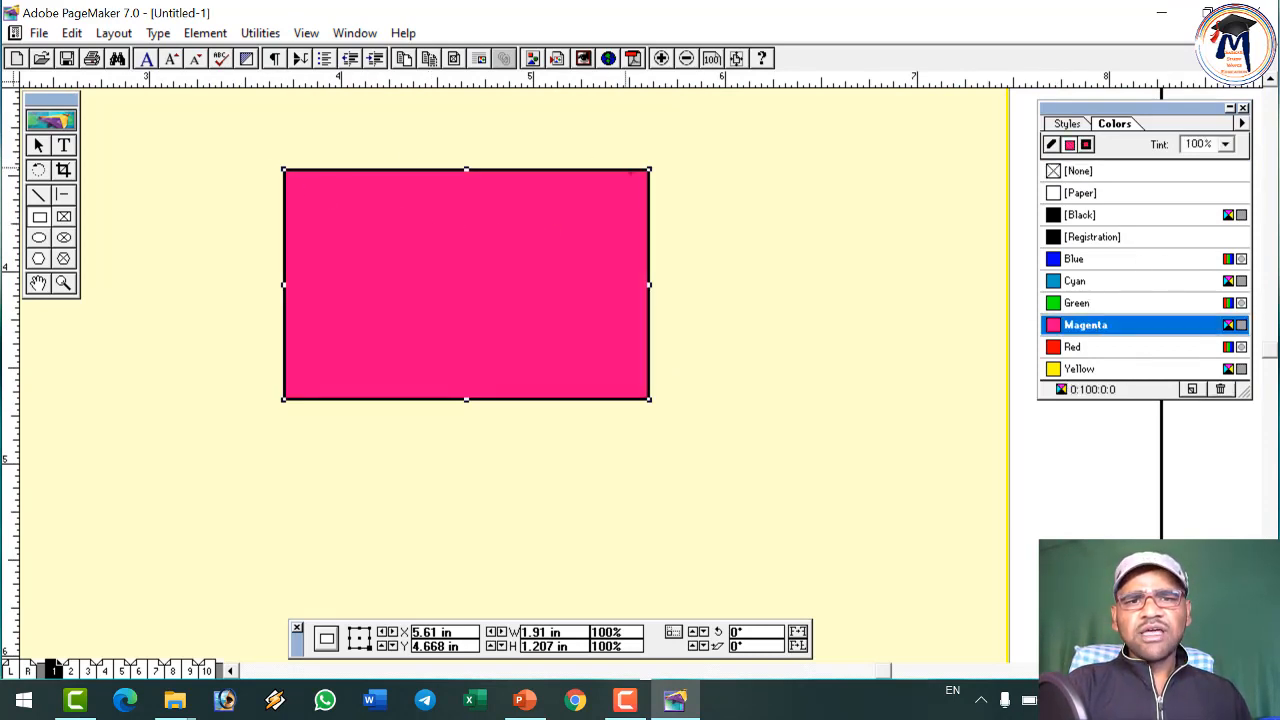
Try vertical-line and horizontal-line fills on the magenta rectangle, then return it to solid fill
left_click(205, 33)
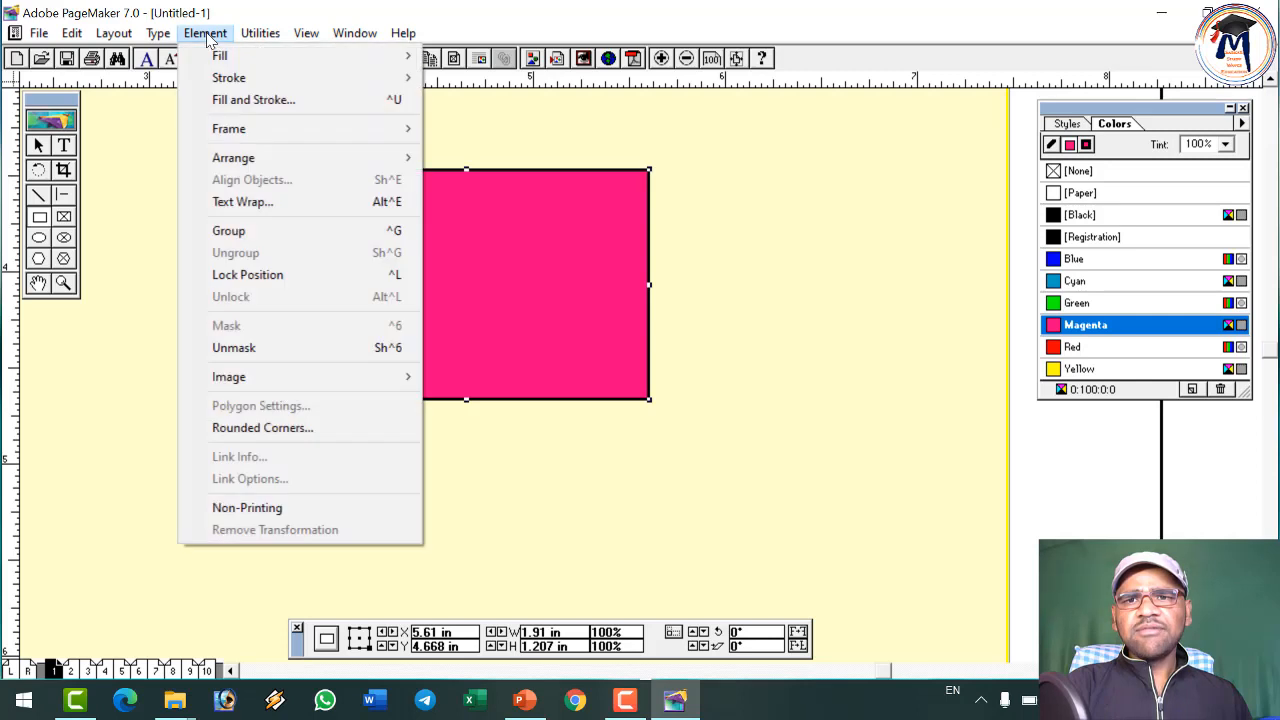
mouse_move(226, 58)
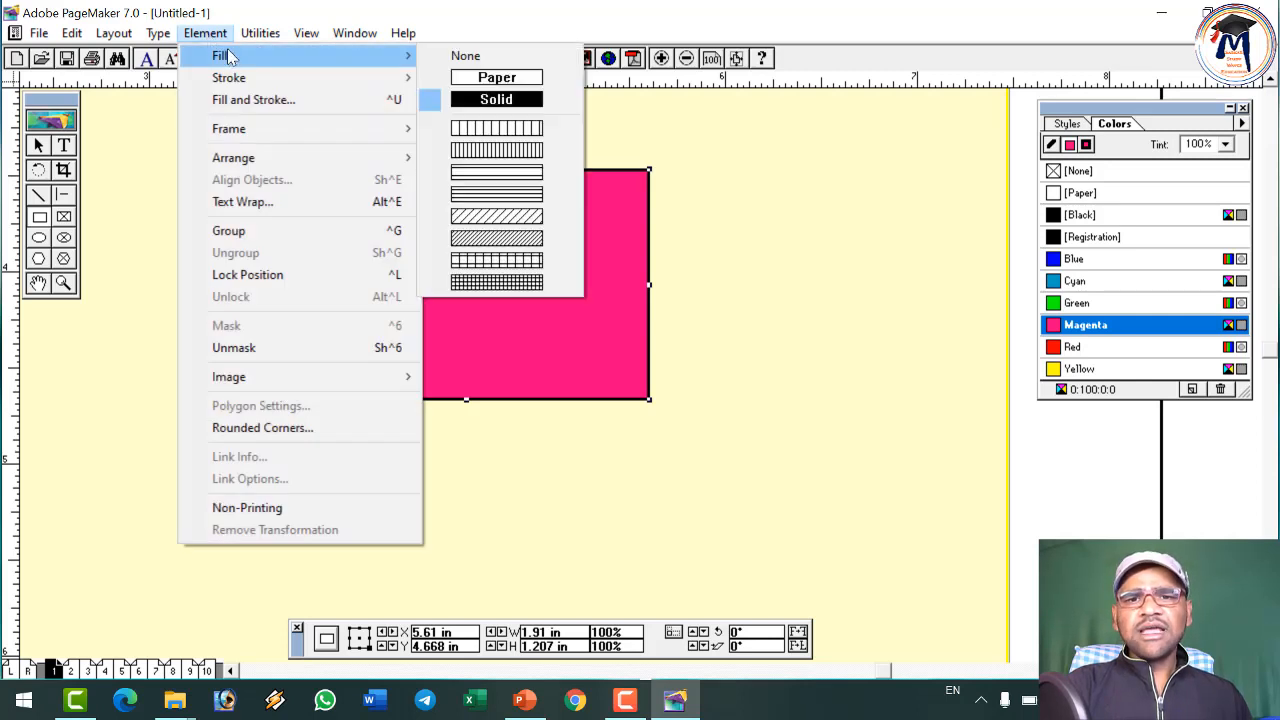
left_click(616, 363)
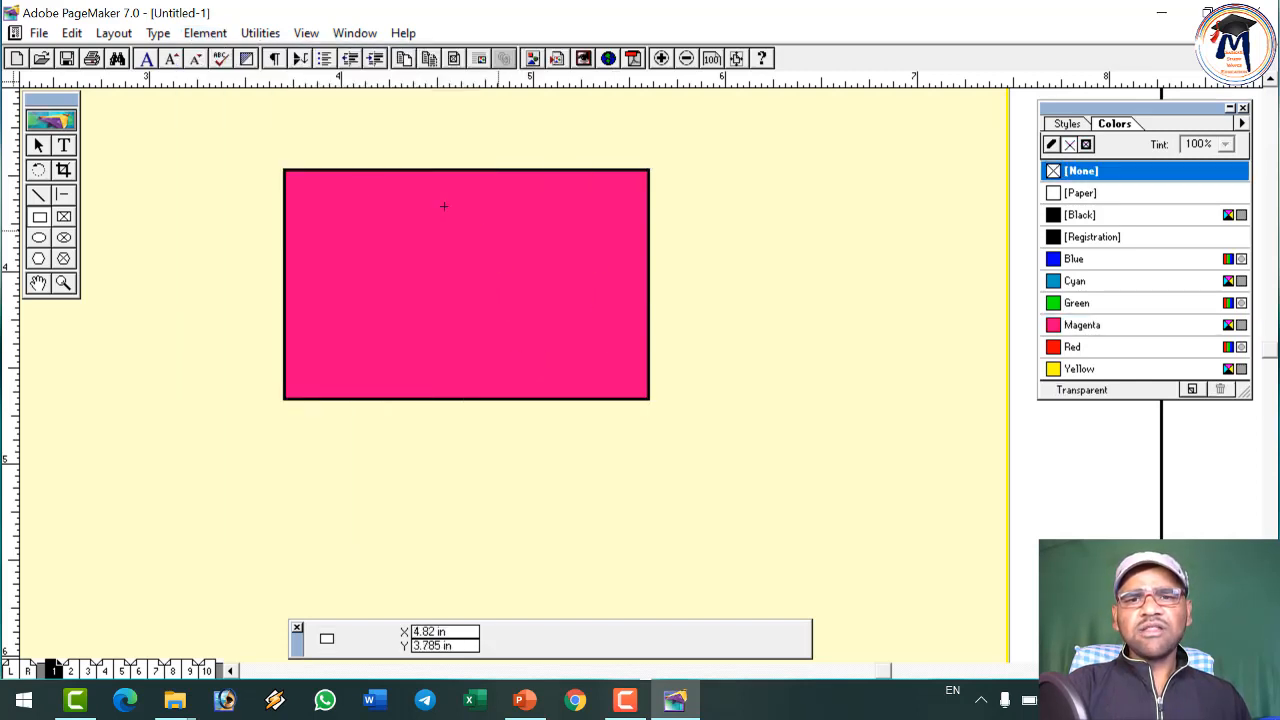
key("shift+F1")
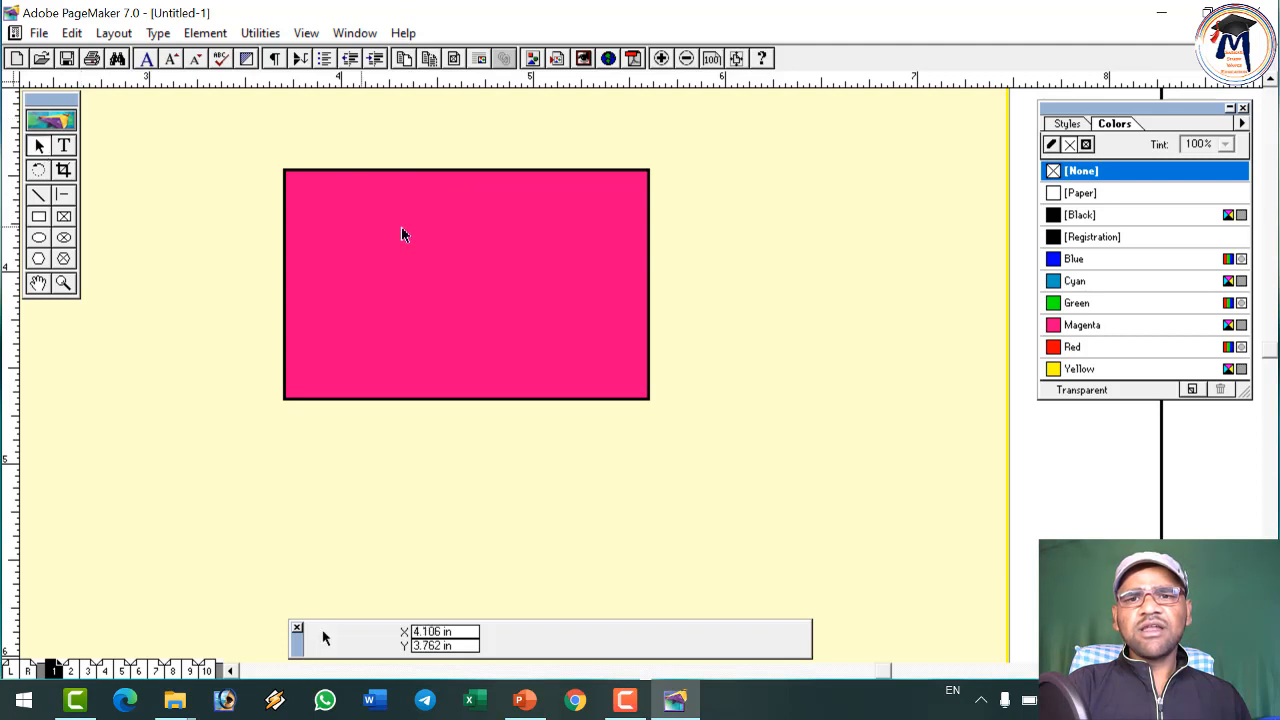
left_click(401, 228)
left_click(205, 33)
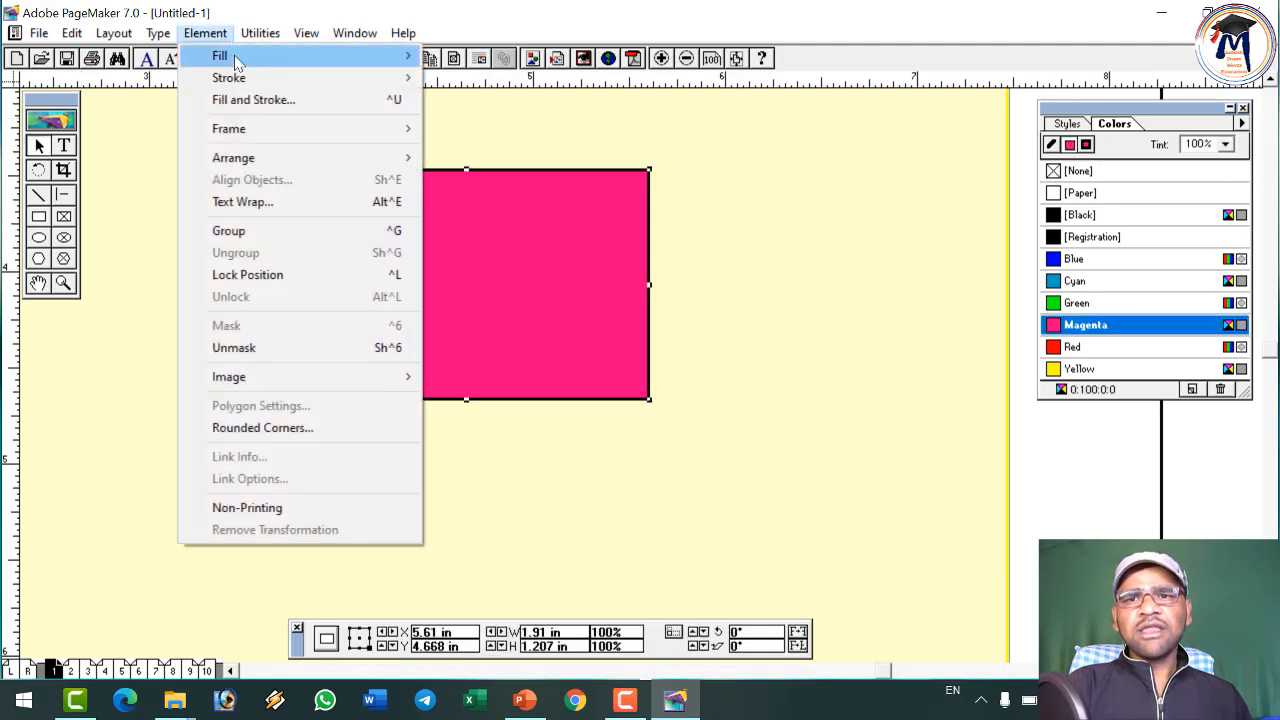
mouse_move(250, 56)
left_click(500, 131)
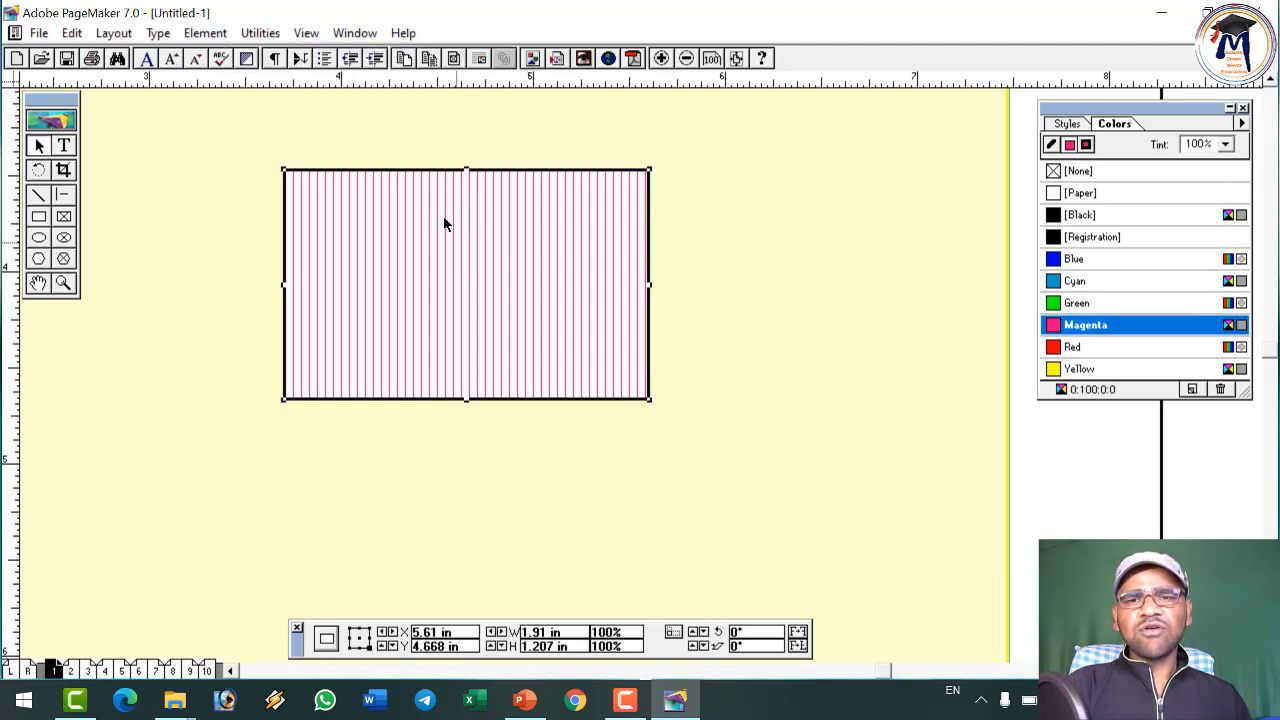
left_click(205, 33)
mouse_move(237, 65)
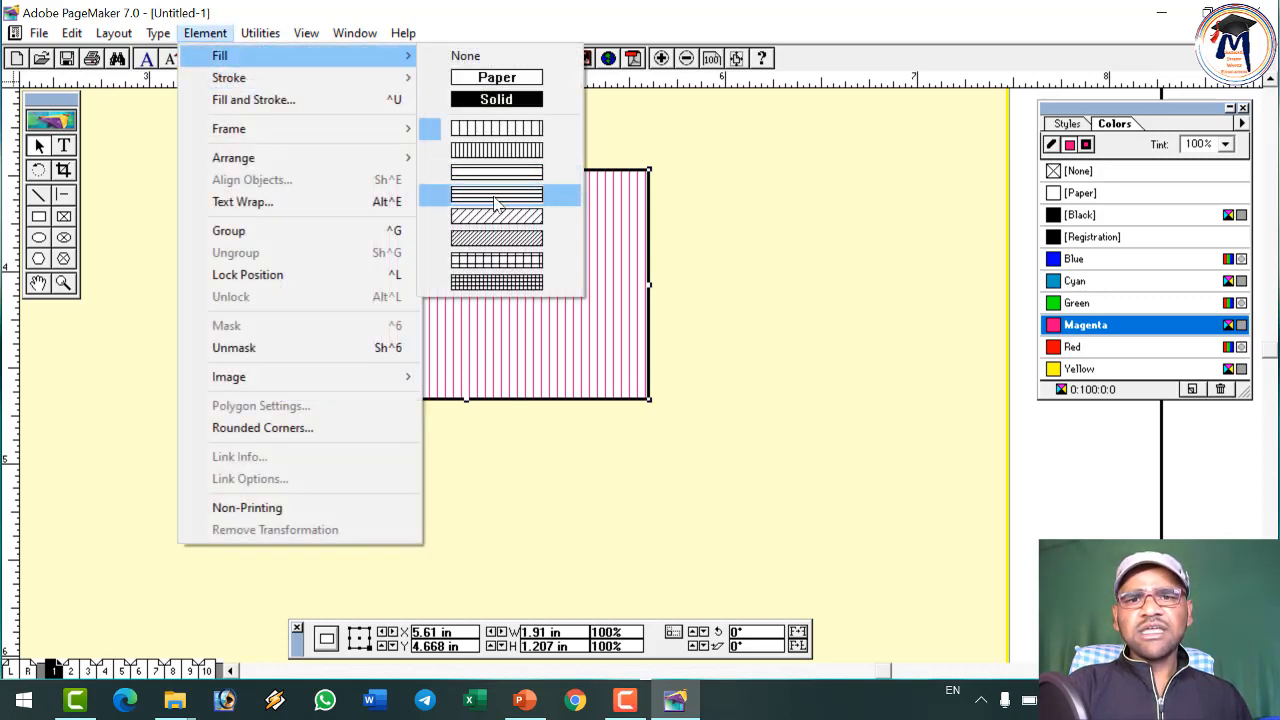
left_click(500, 205)
left_click(205, 33)
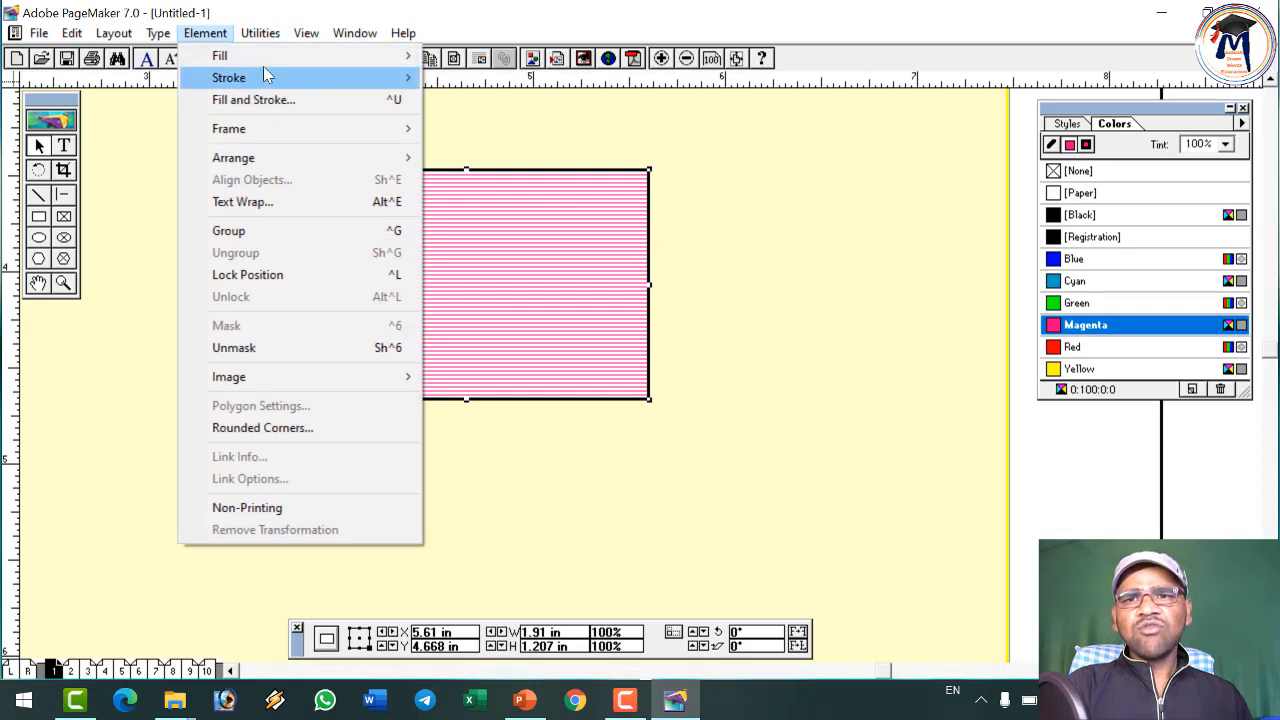
mouse_move(262, 64)
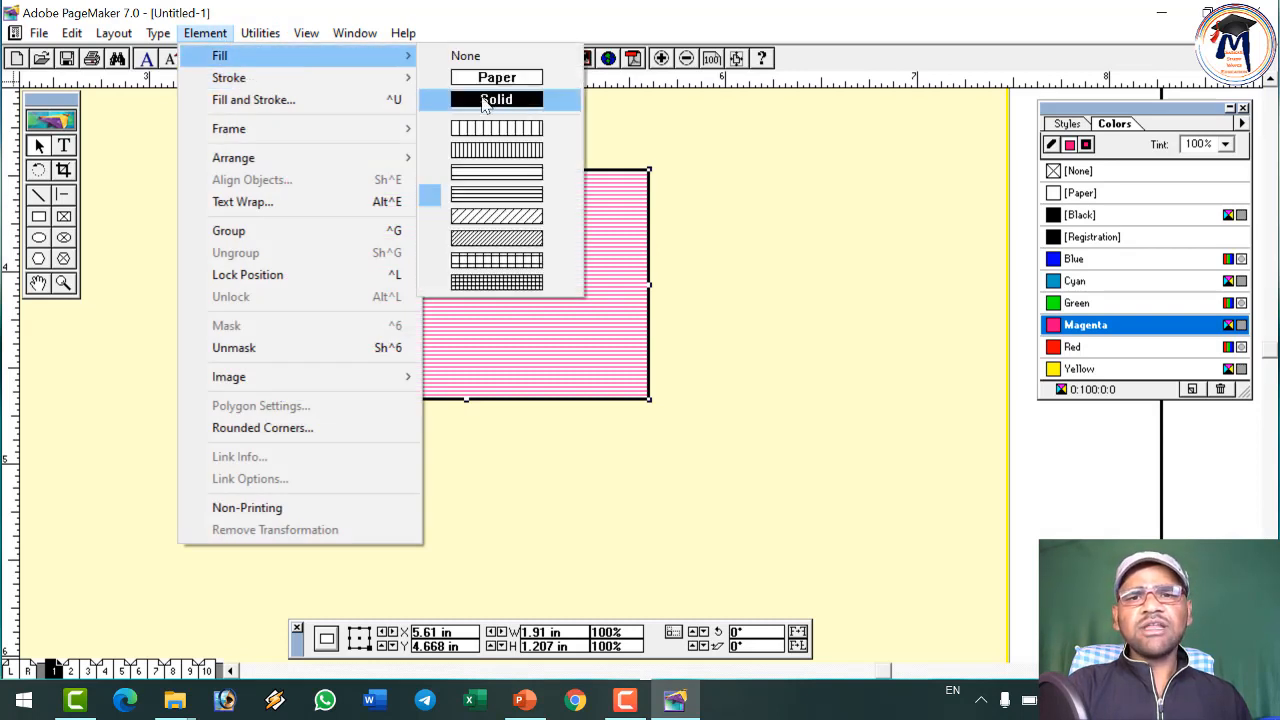
left_click(492, 100)
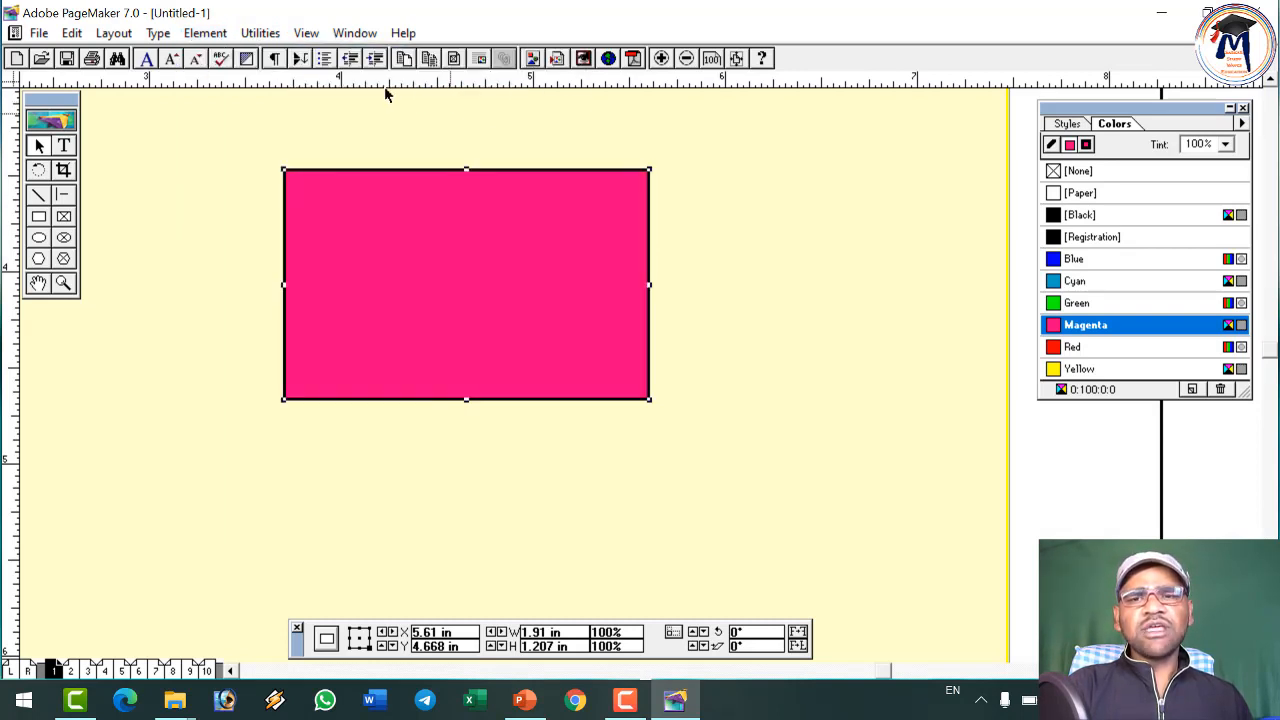
Give the magenta rectangle a thick 6pt black border
left_click(205, 33)
mouse_move(249, 60)
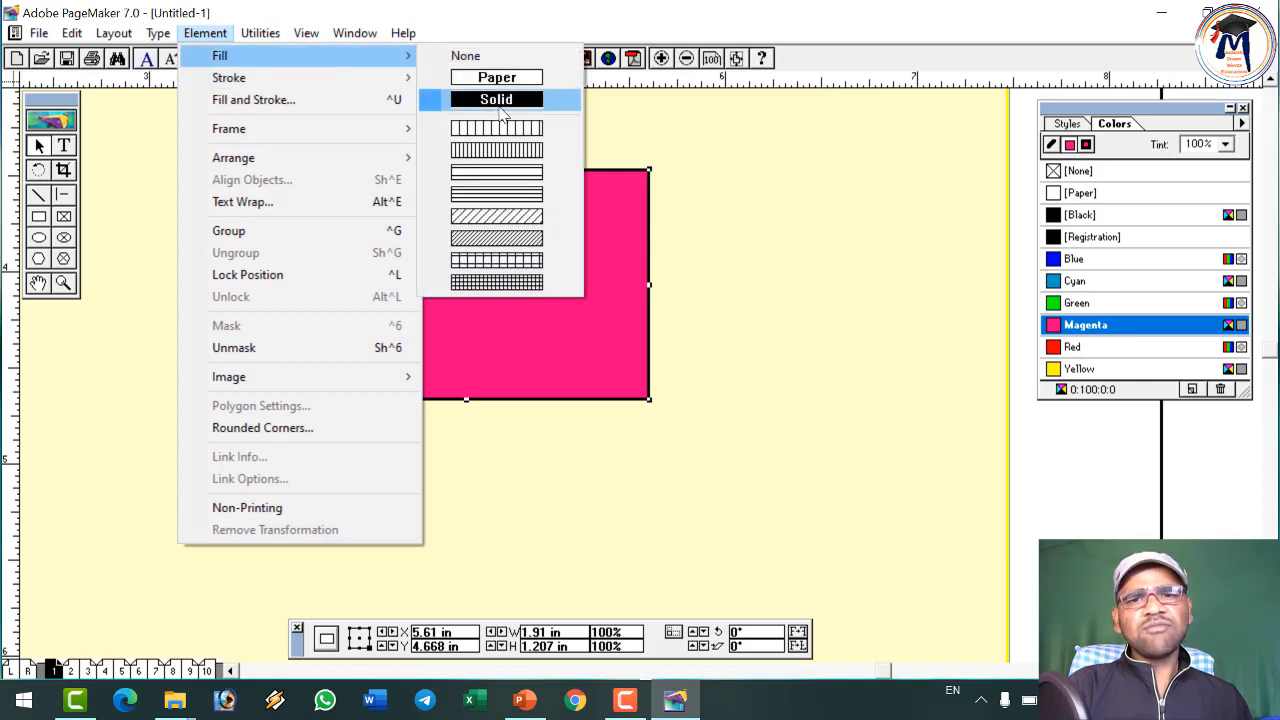
mouse_move(328, 89)
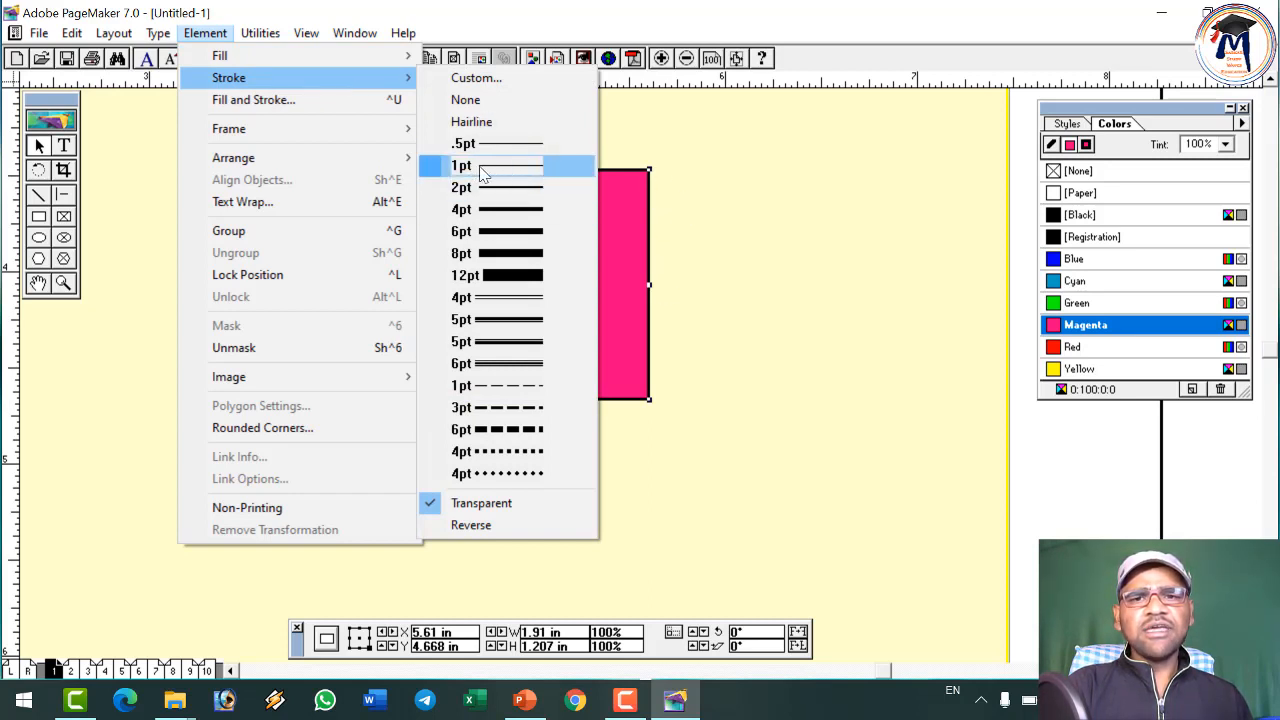
left_click(500, 231)
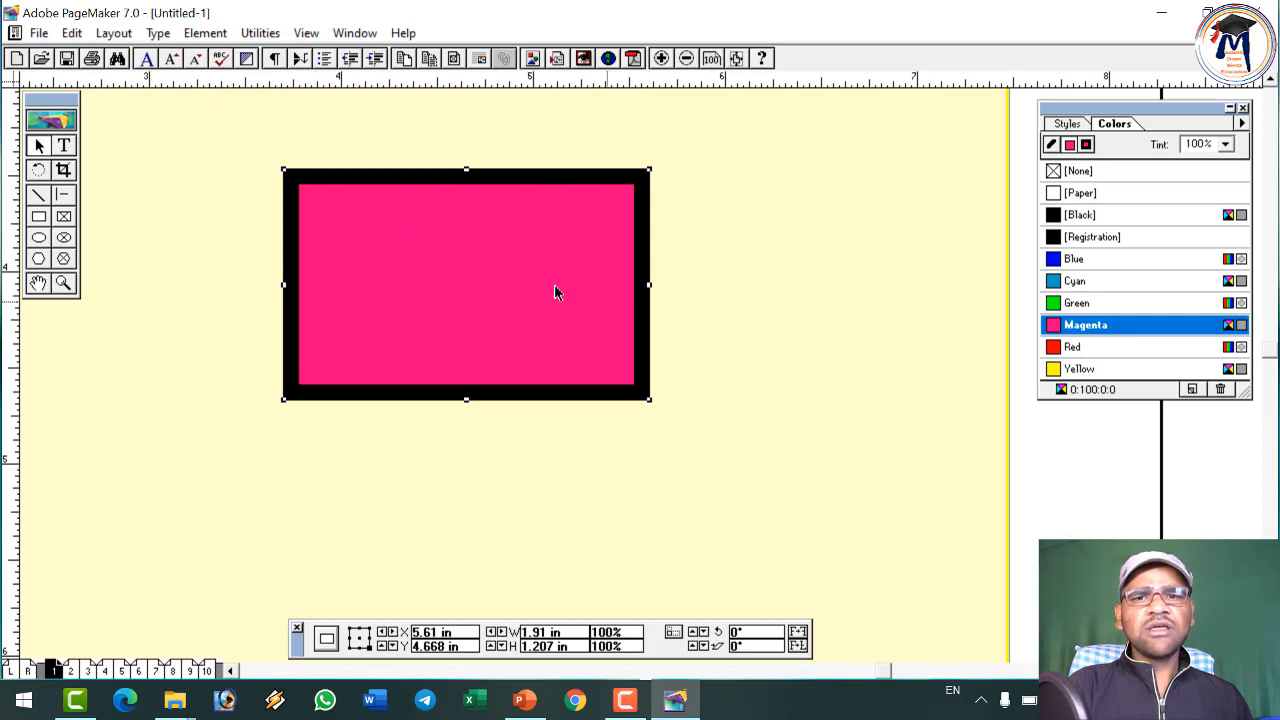
left_click(205, 33)
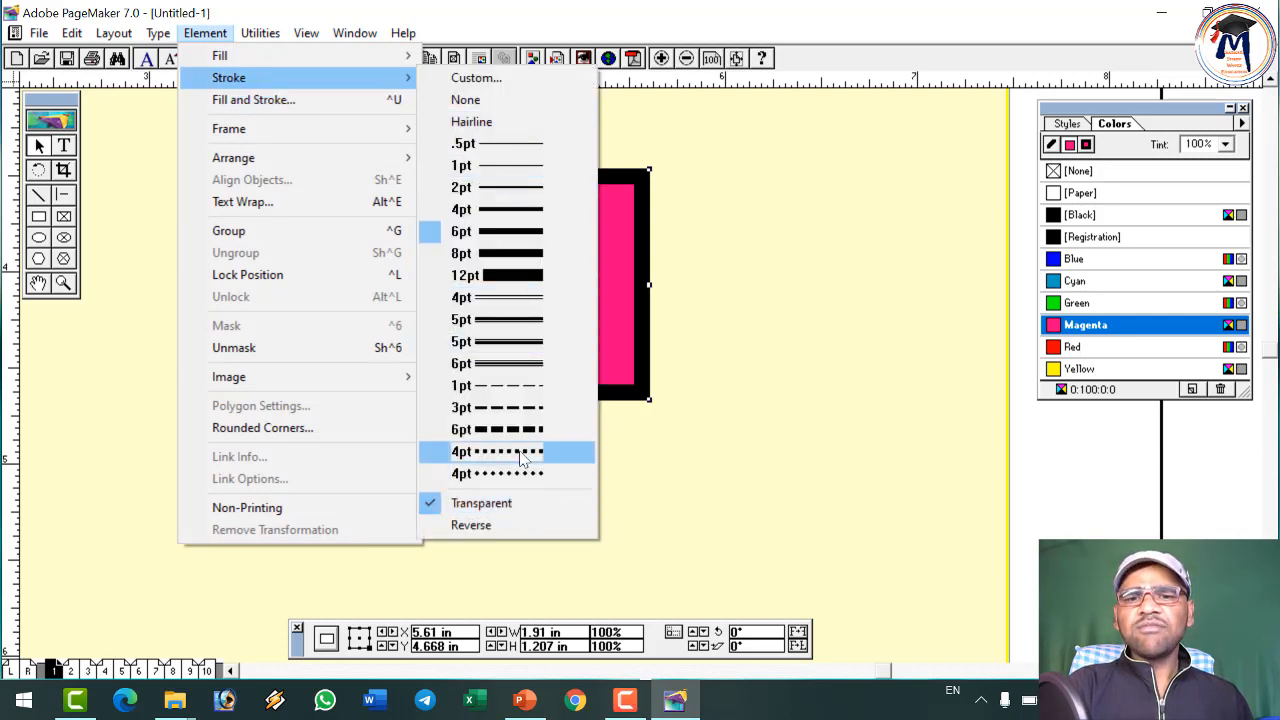
In Fill and Stroke, set the rectangle's fill to Green at a 50% tint
left_click(284, 110)
left_click_drag(648, 237, 836, 233)
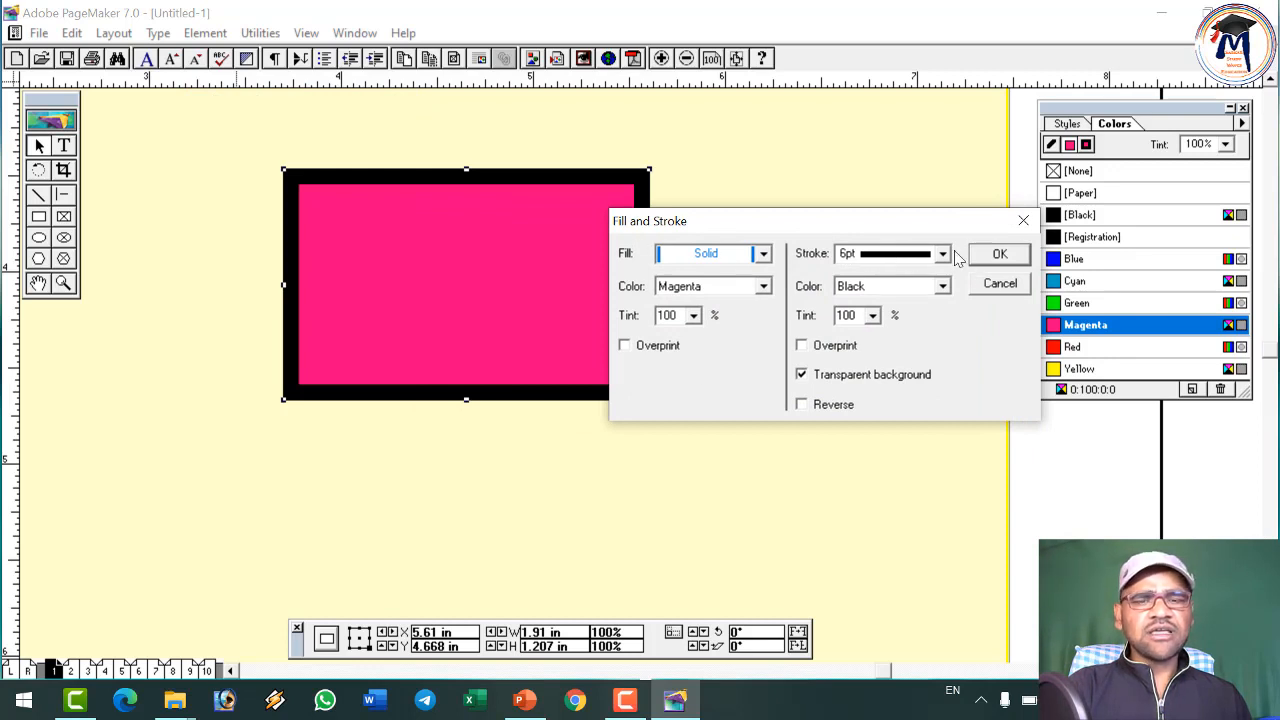
left_click(763, 255)
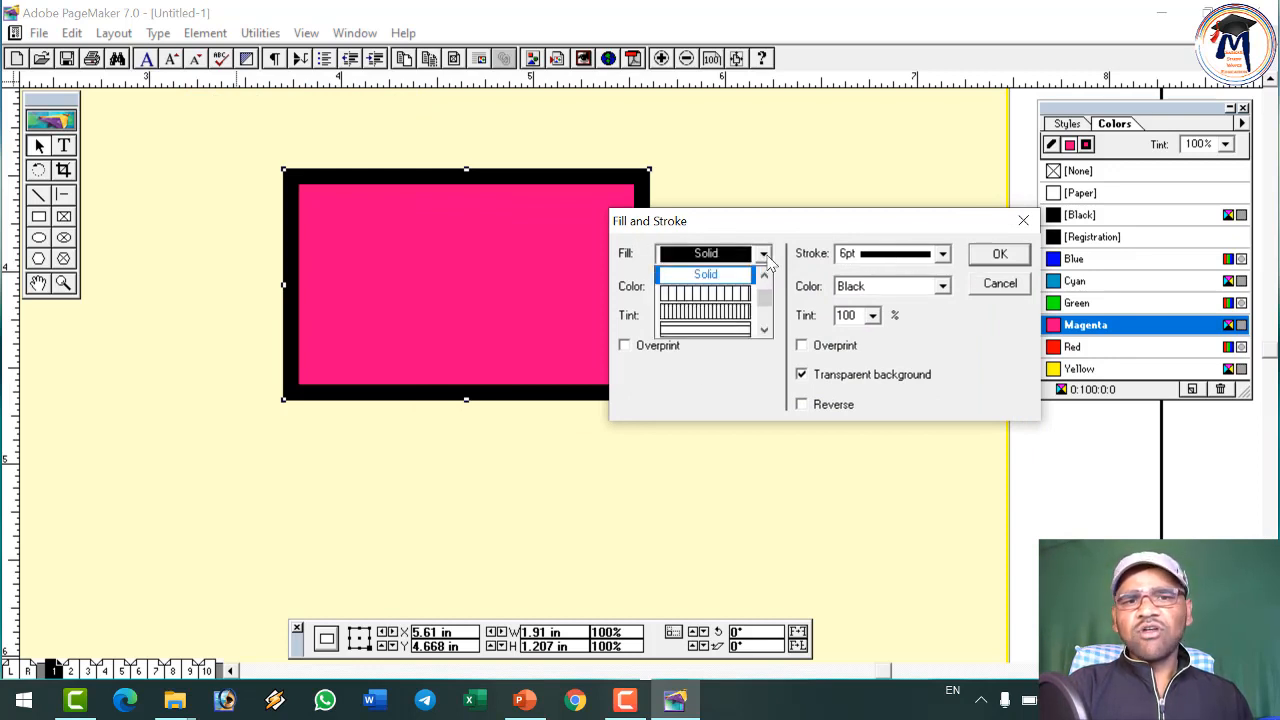
left_click(763, 256)
left_click(763, 287)
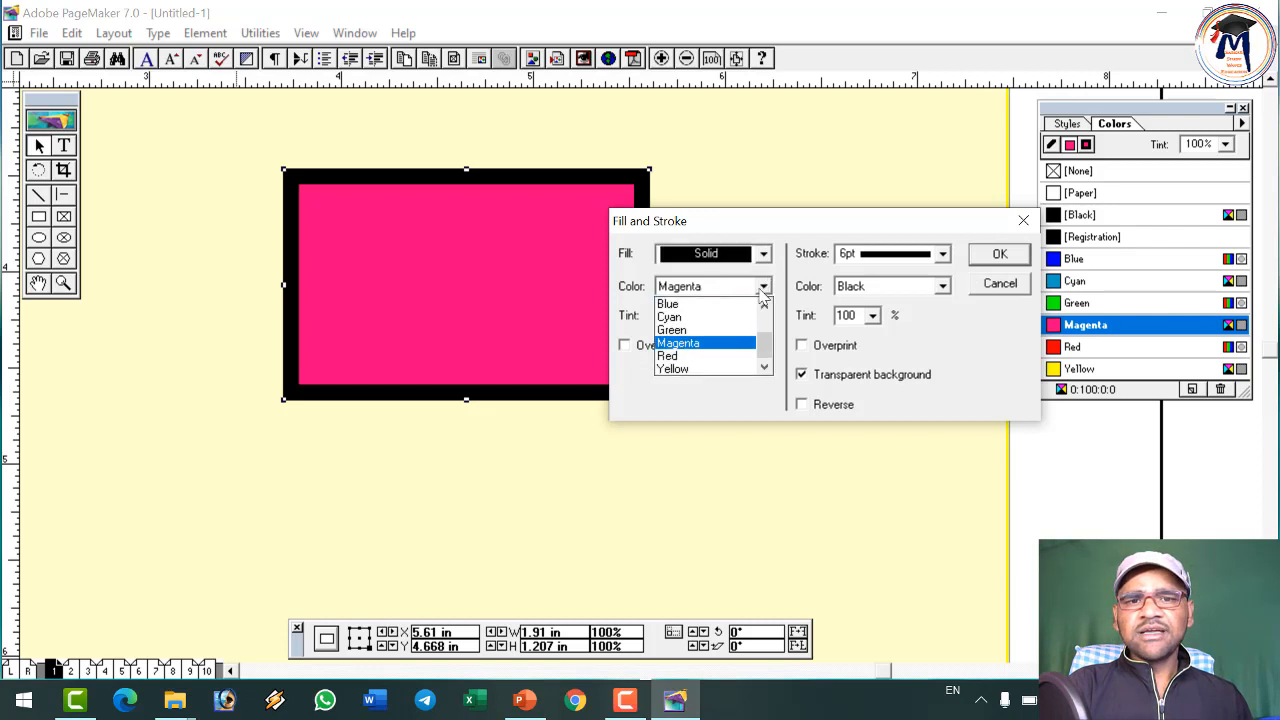
left_click(696, 331)
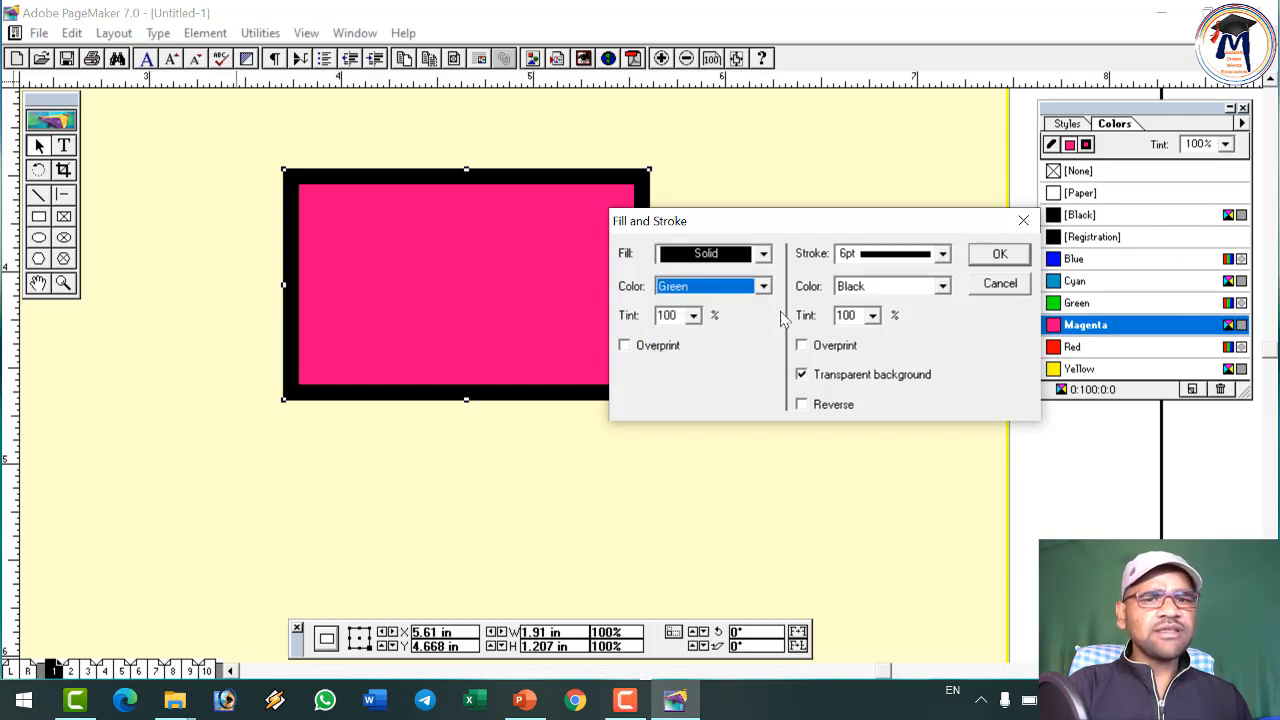
left_click(698, 317)
left_click_drag(699, 396, 688, 342)
left_click(672, 336)
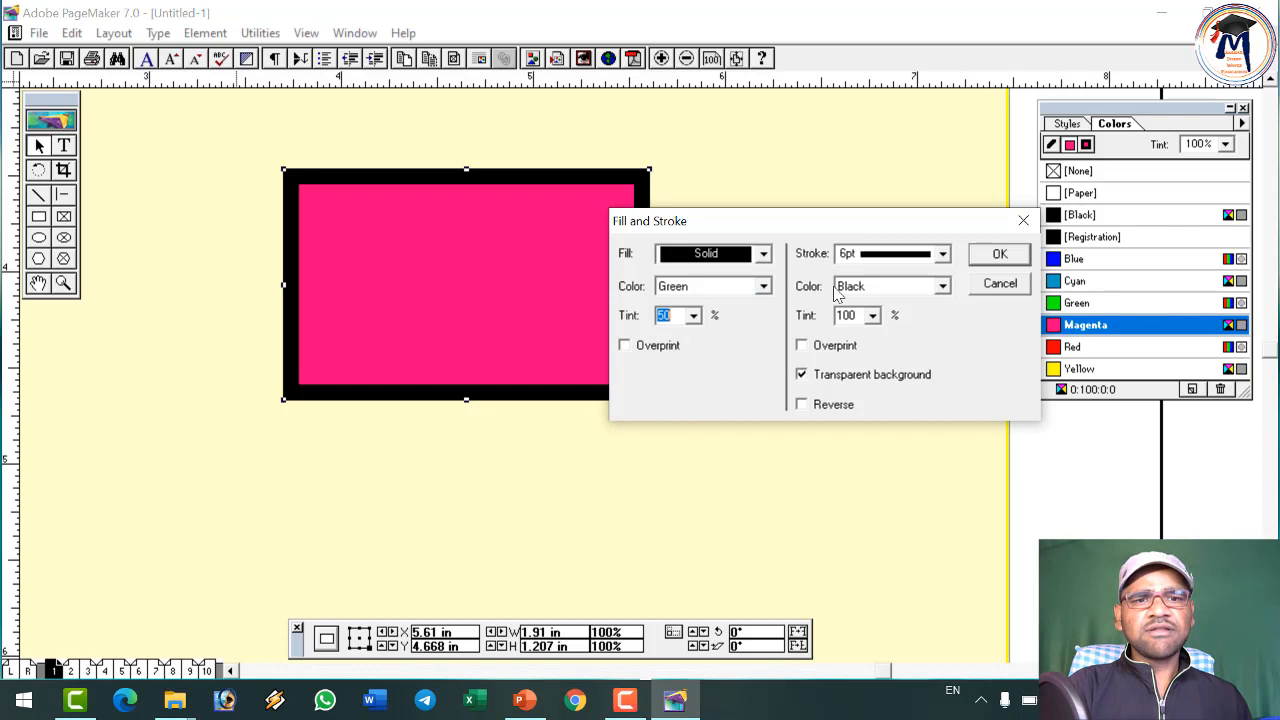
Set the border to a 2pt Red stroke and apply the settings
left_click(943, 256)
left_click_drag(946, 294, 946, 276)
left_click(920, 290)
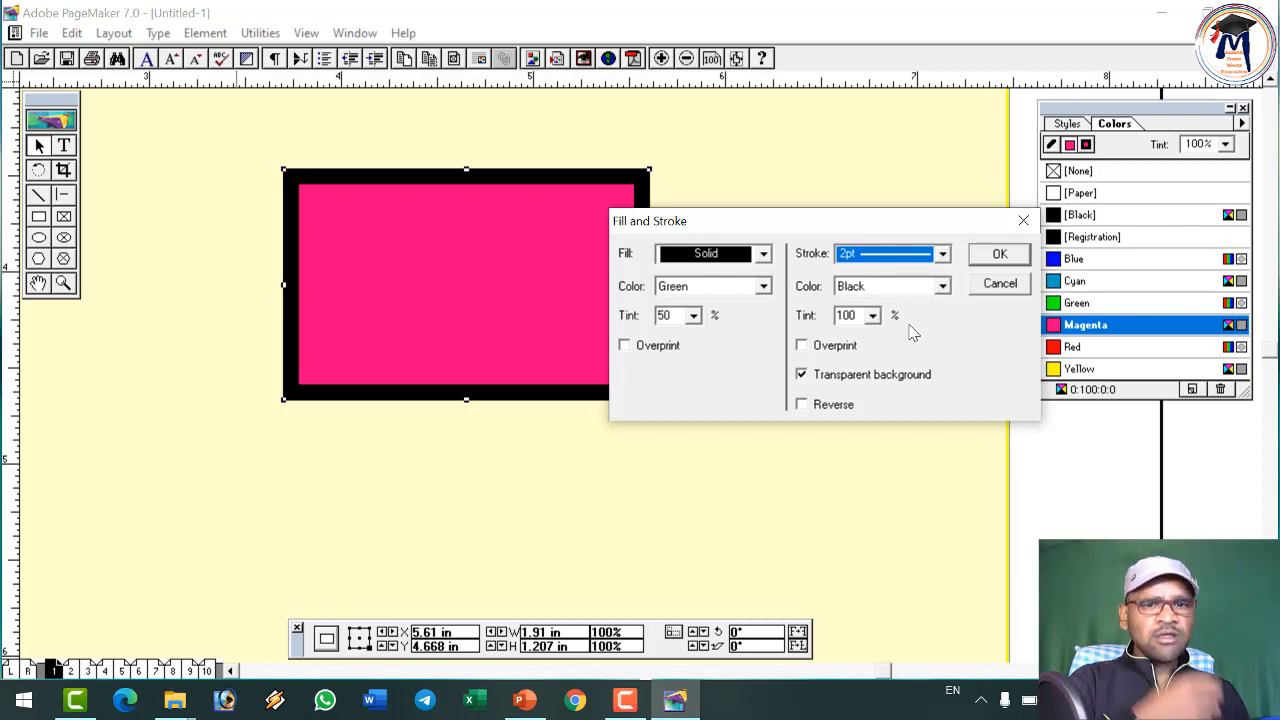
left_click(943, 287)
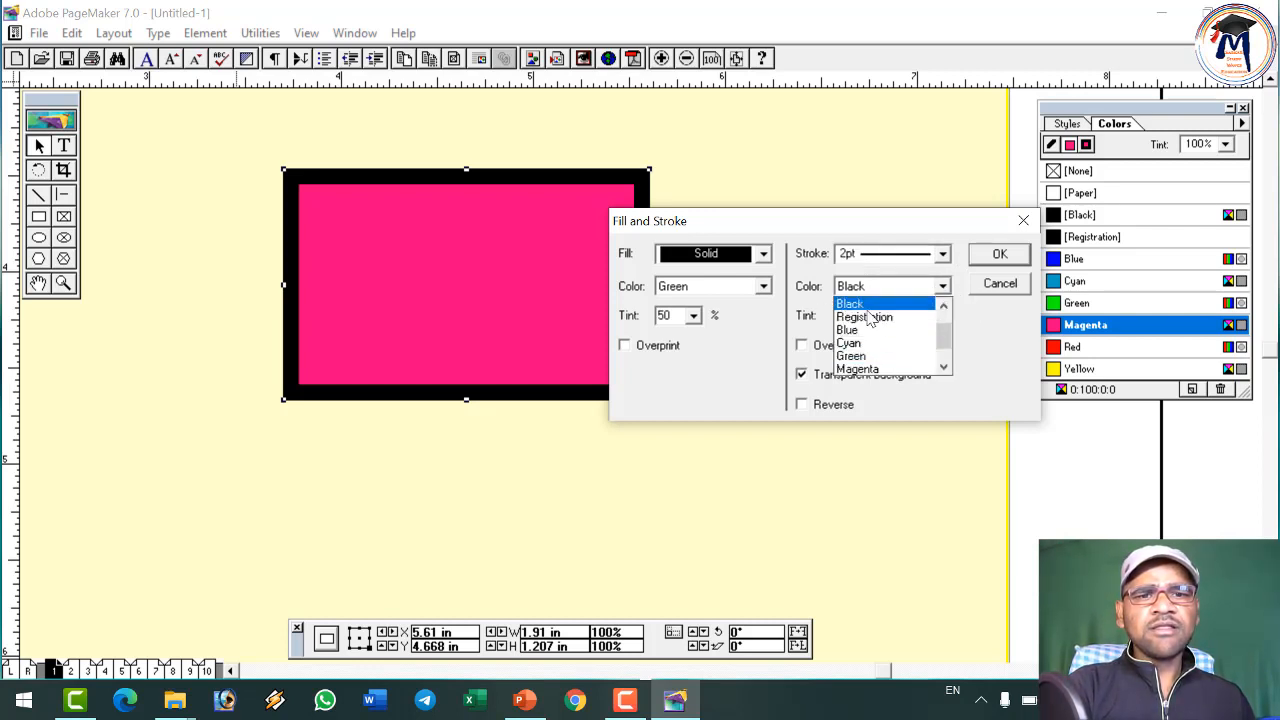
scroll(868, 330, "down", 1)
left_click(869, 356)
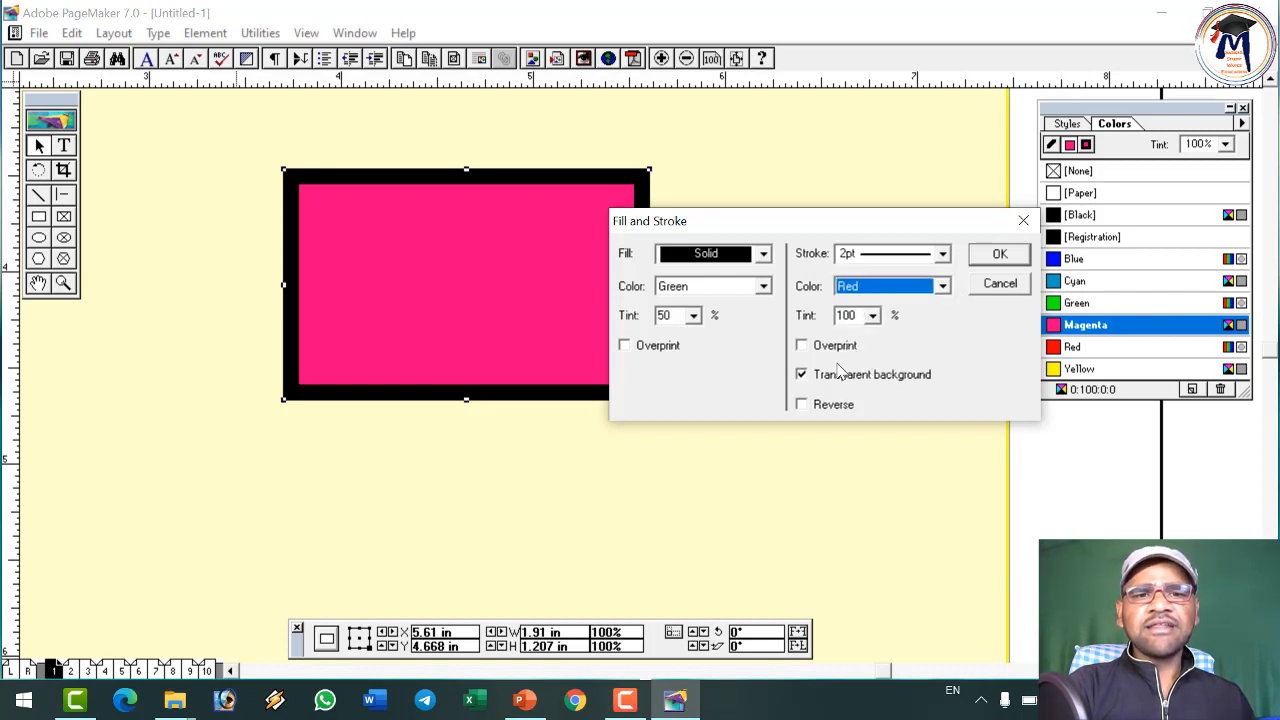
left_click(1001, 256)
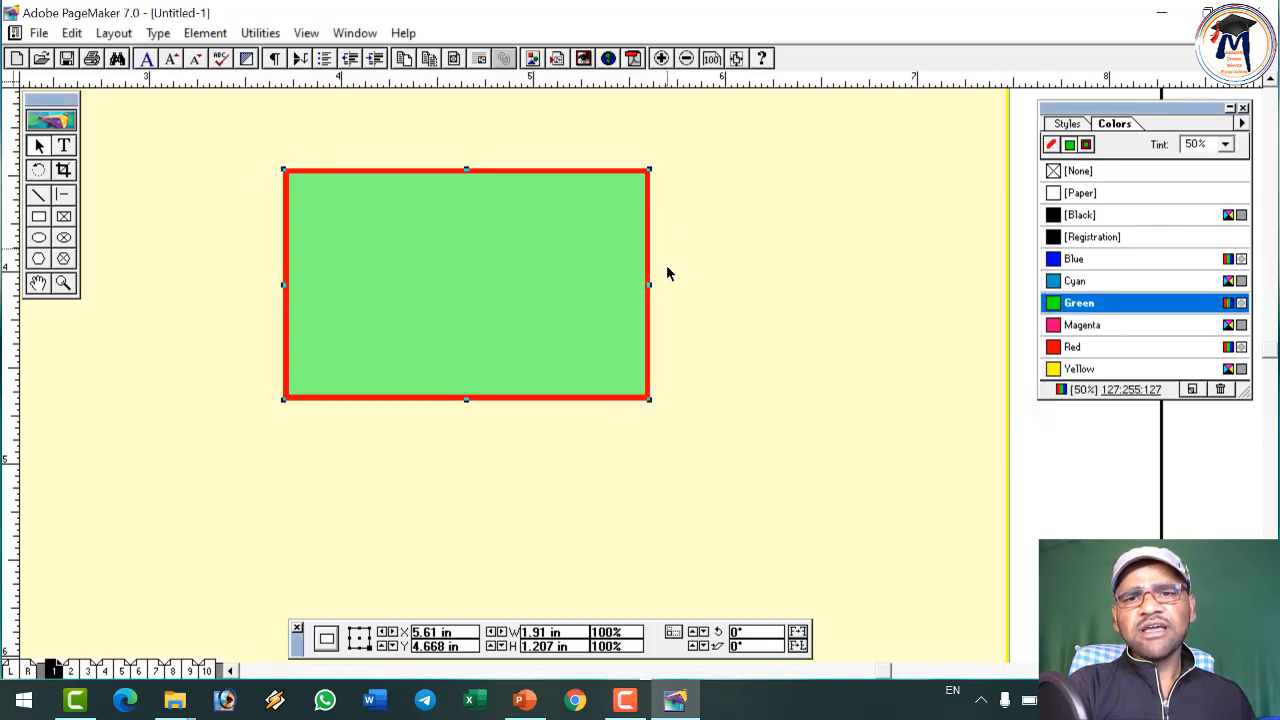
left_click(205, 33)
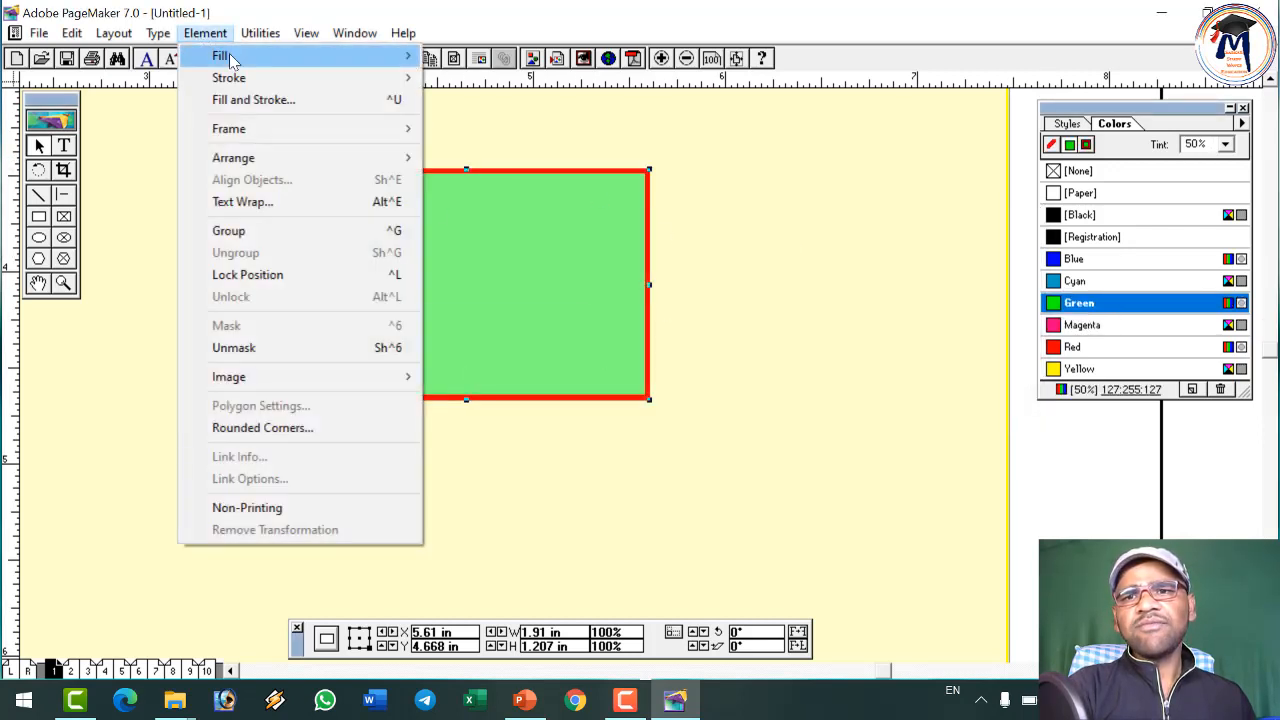
mouse_move(238, 85)
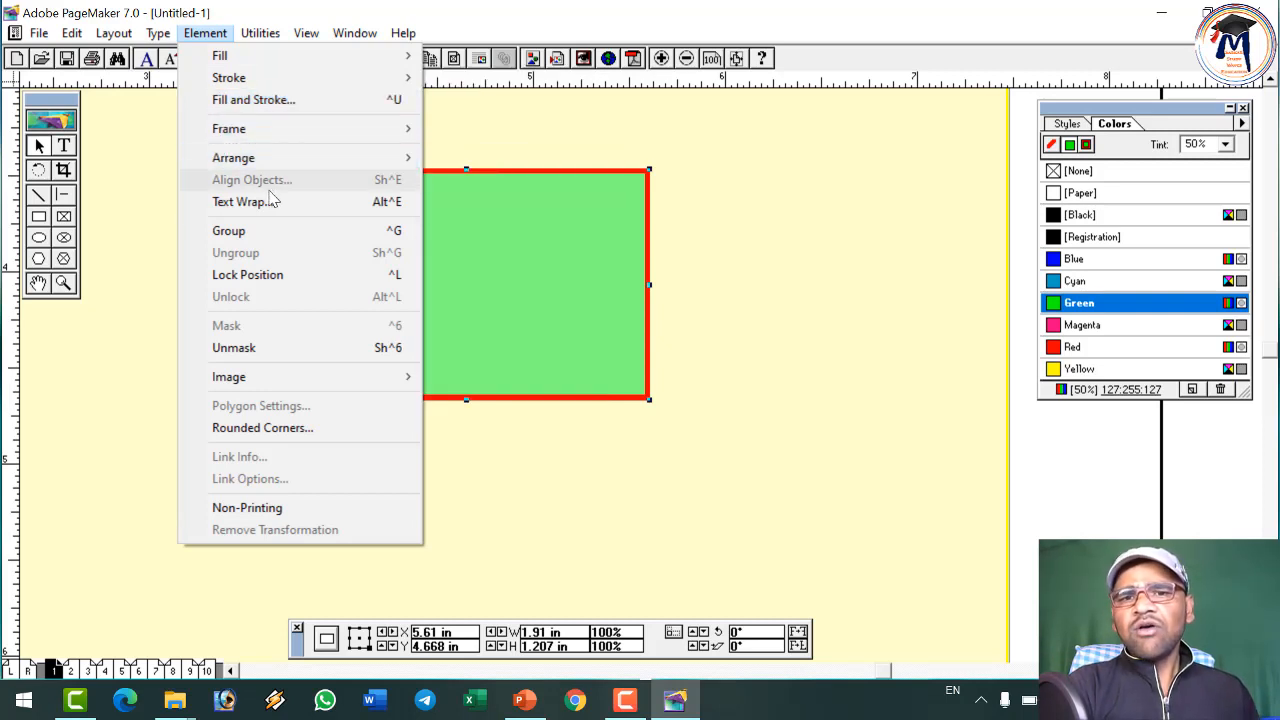
Type 'SSW Education' and 'Computer Eucation' into a text frame drawn inside the green box
left_click(652, 296)
left_click(65, 147)
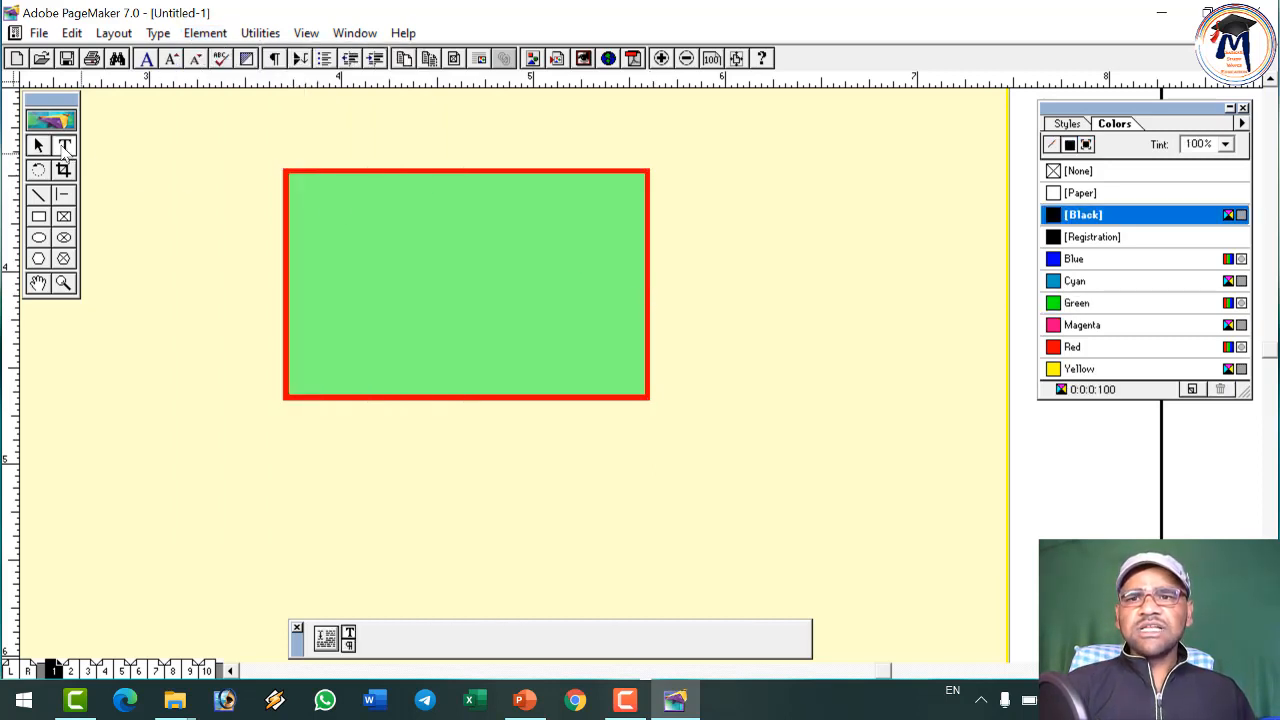
left_click_drag(302, 183, 634, 376)
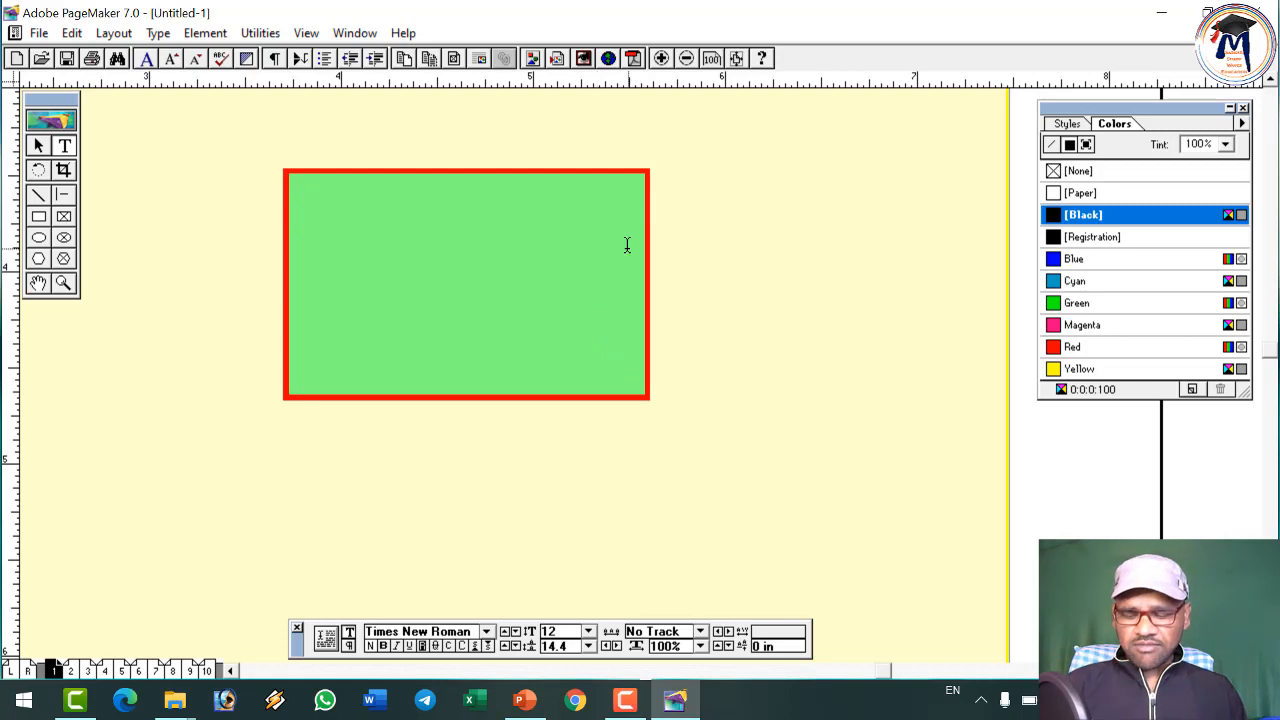
type("SSW")
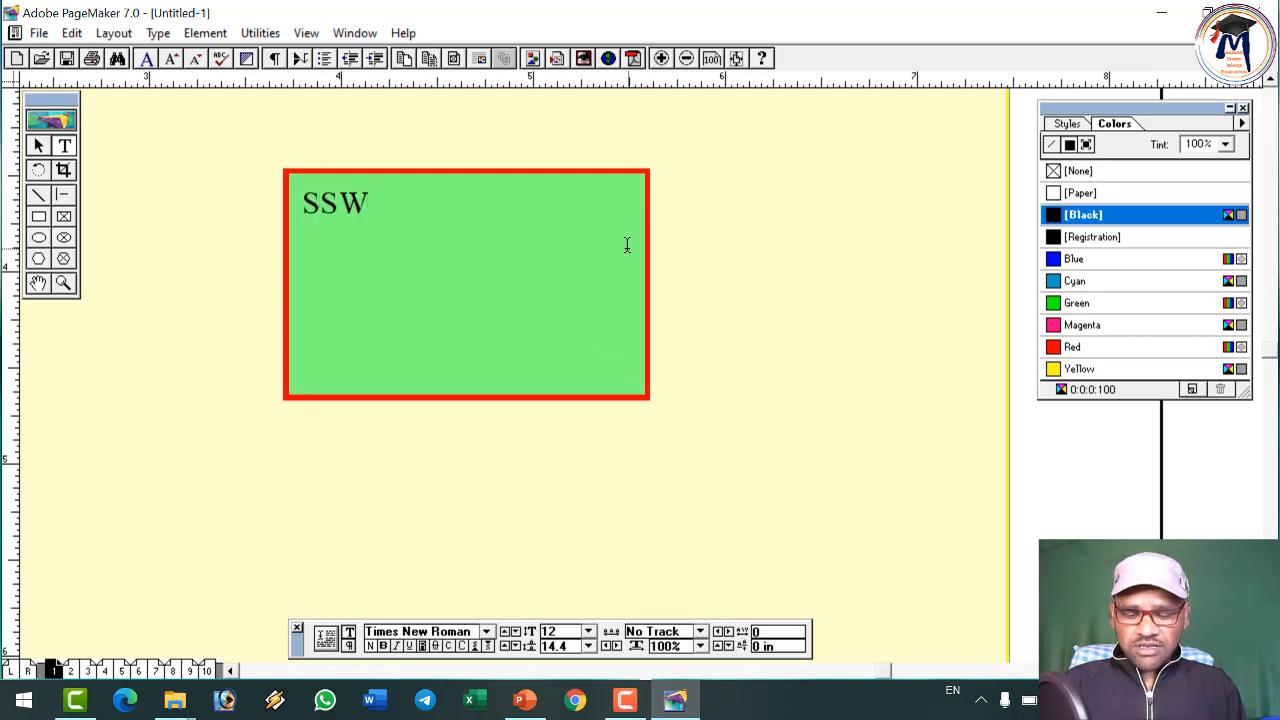
type(" Education ")
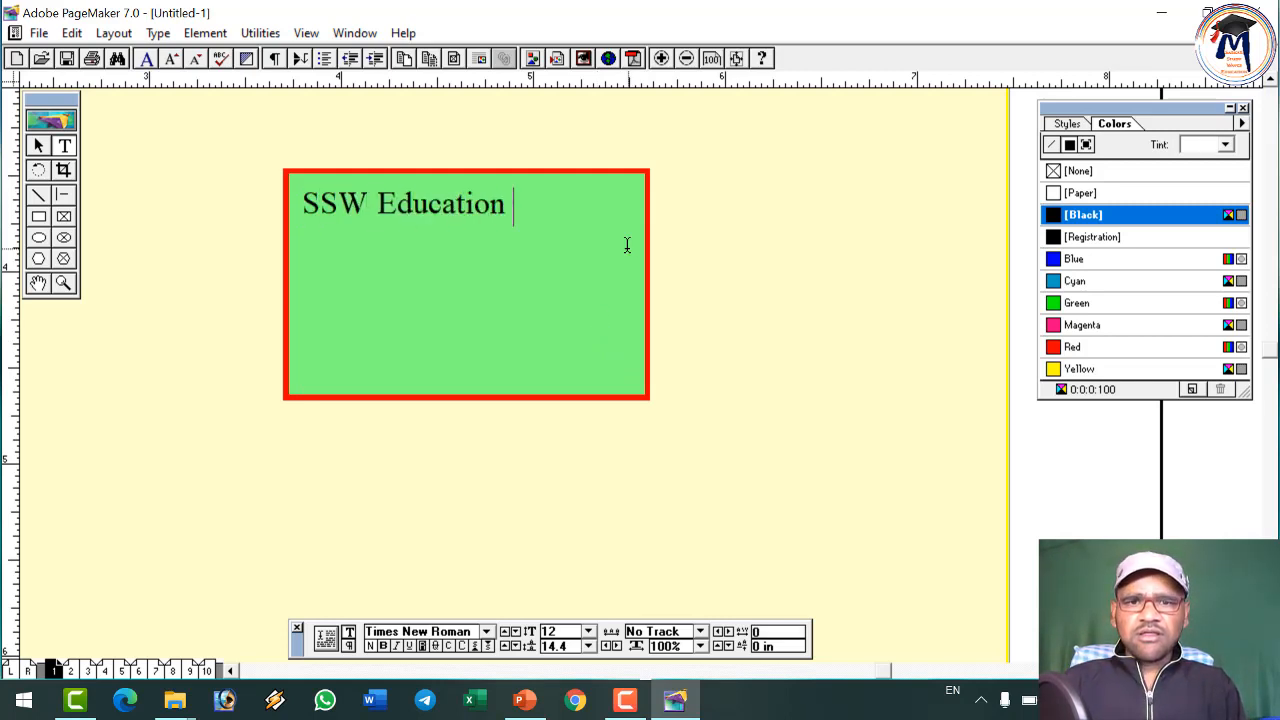
type("Comput")
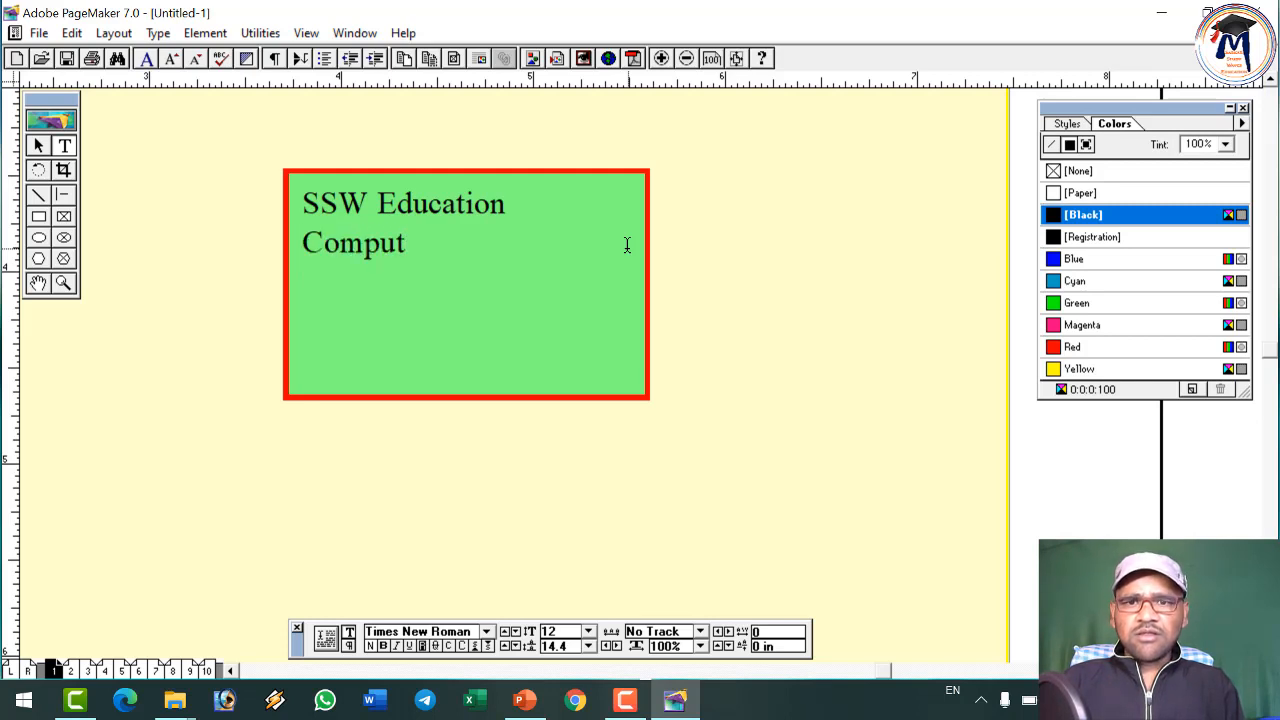
type("er Eucation")
key("Return")
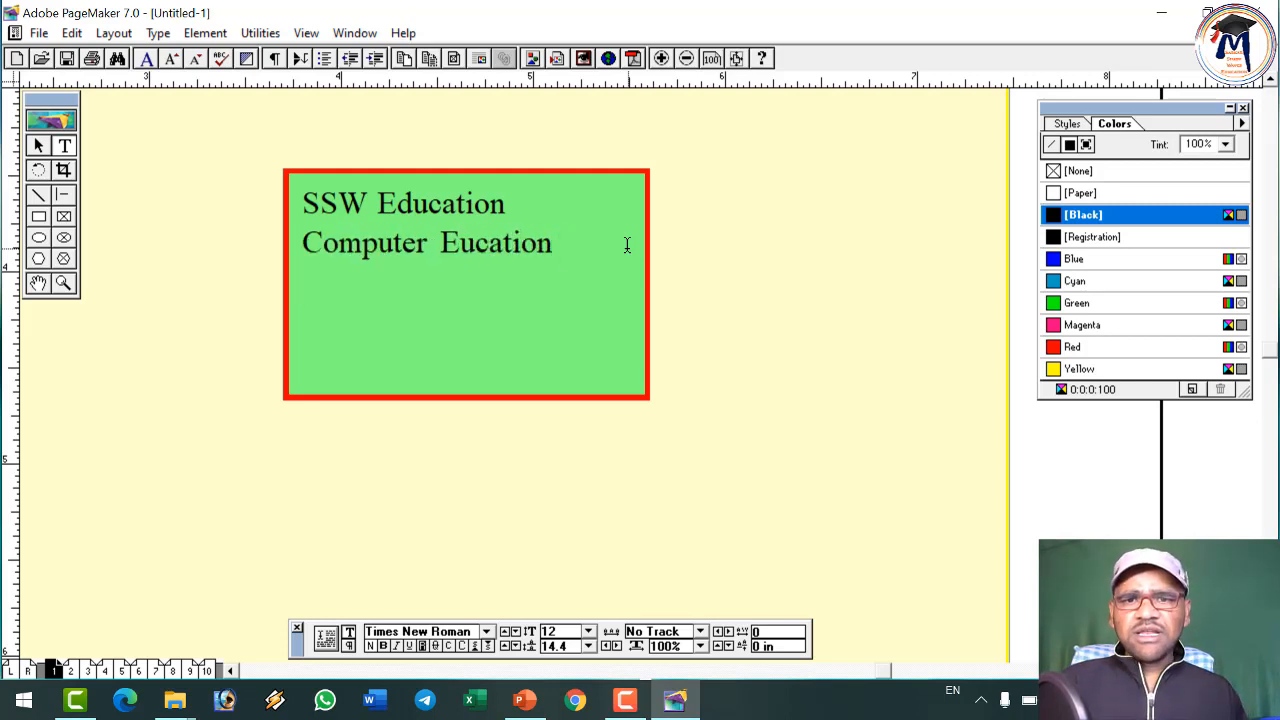
left_click(39, 145)
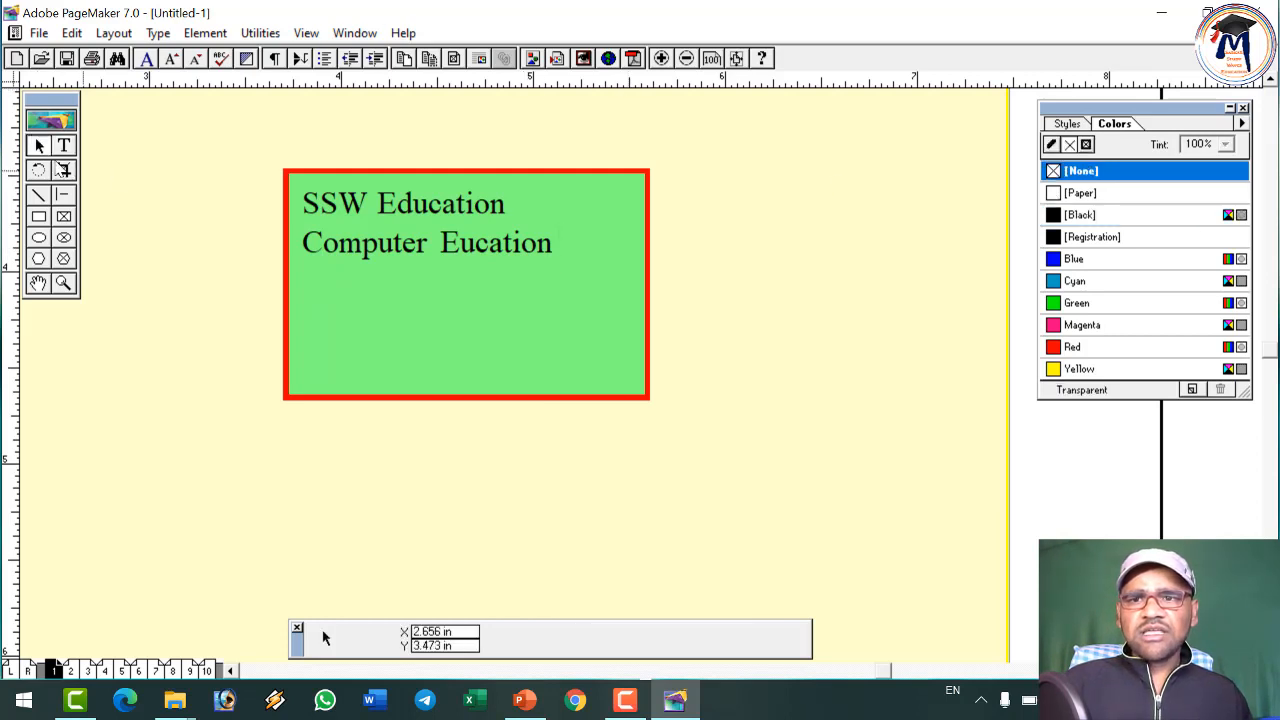
Select both the green box and the two-line text block together
left_click(612, 324)
left_click(528, 246)
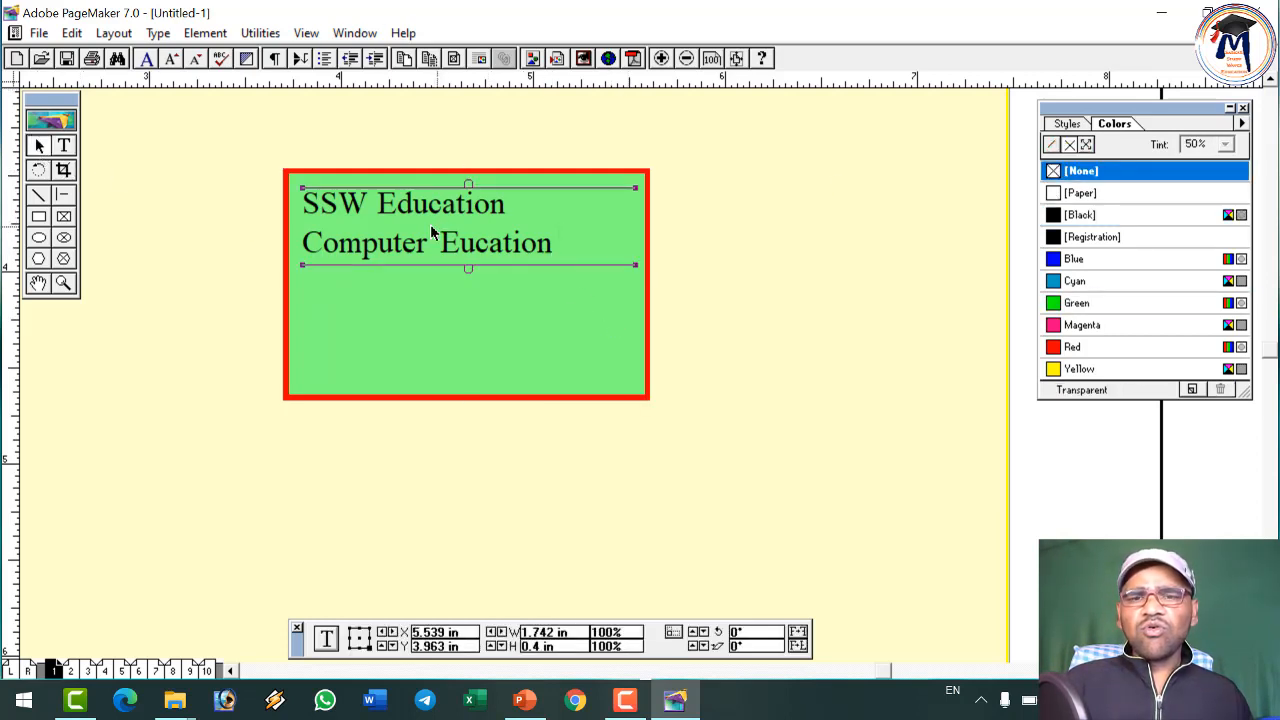
left_click(249, 170)
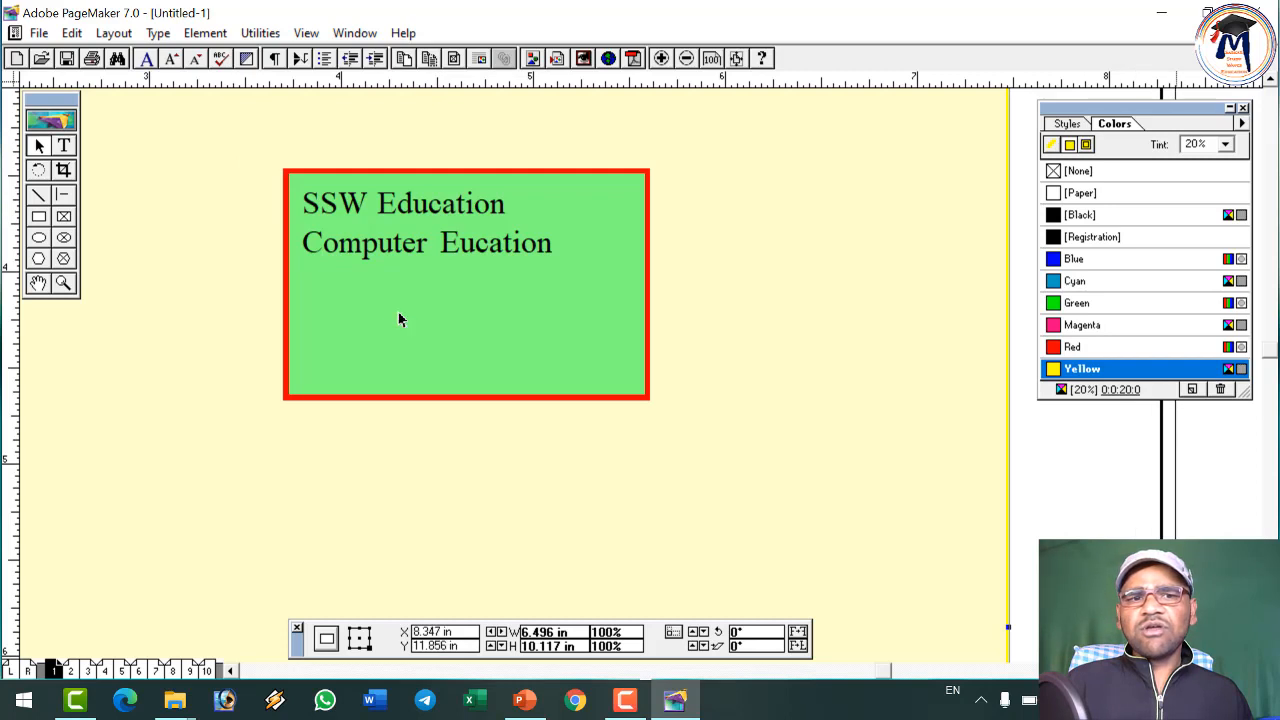
left_click(388, 212)
left_click(409, 173, "shift")
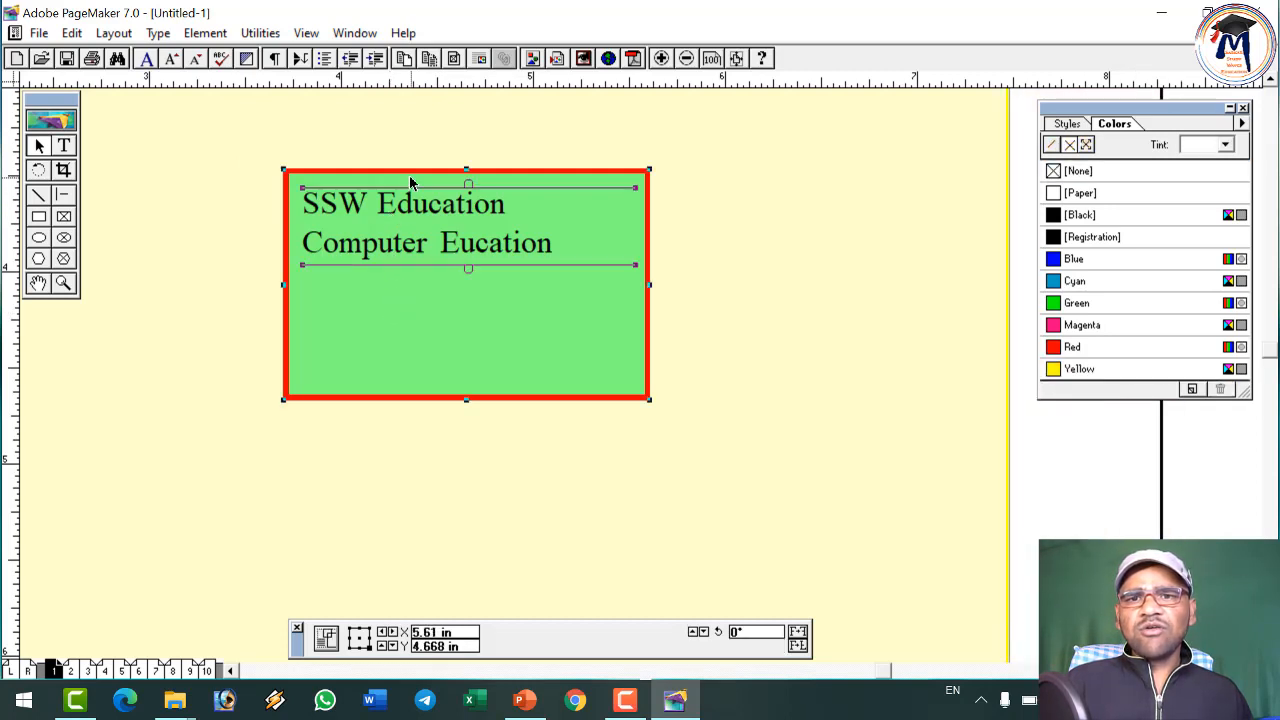
left_click(717, 301)
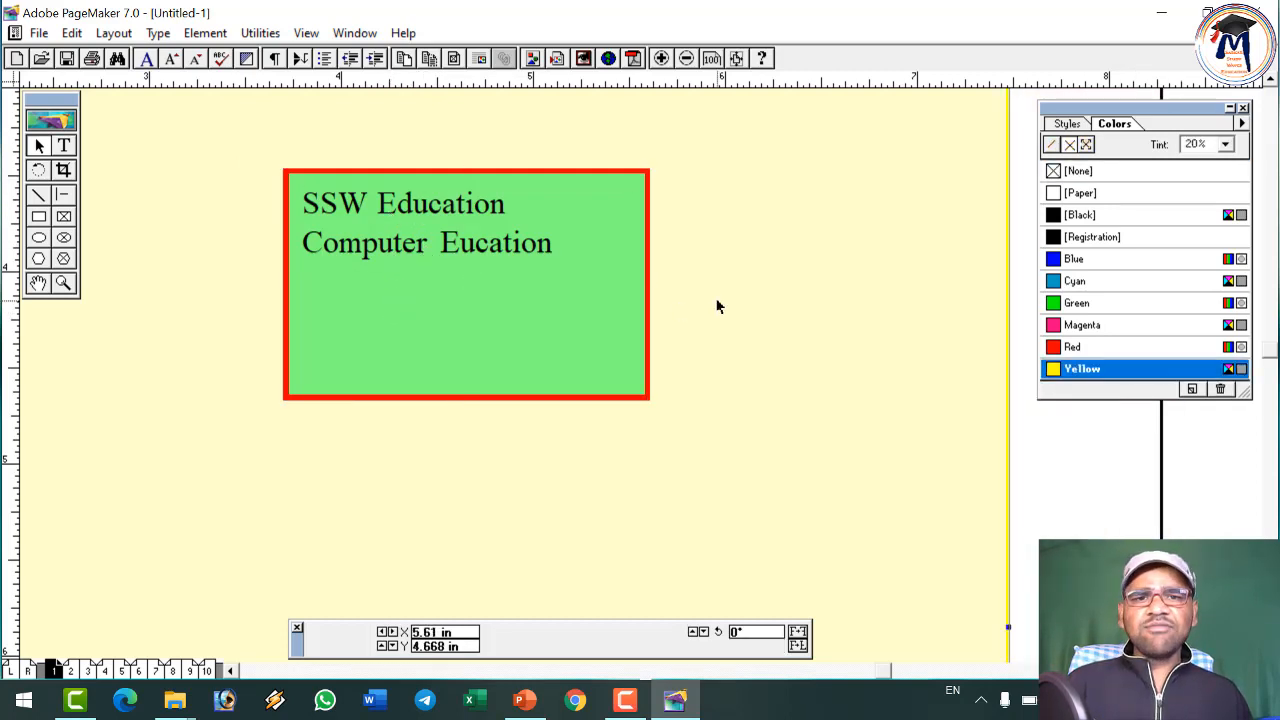
left_click(610, 277)
left_click(1091, 495)
left_click(579, 286)
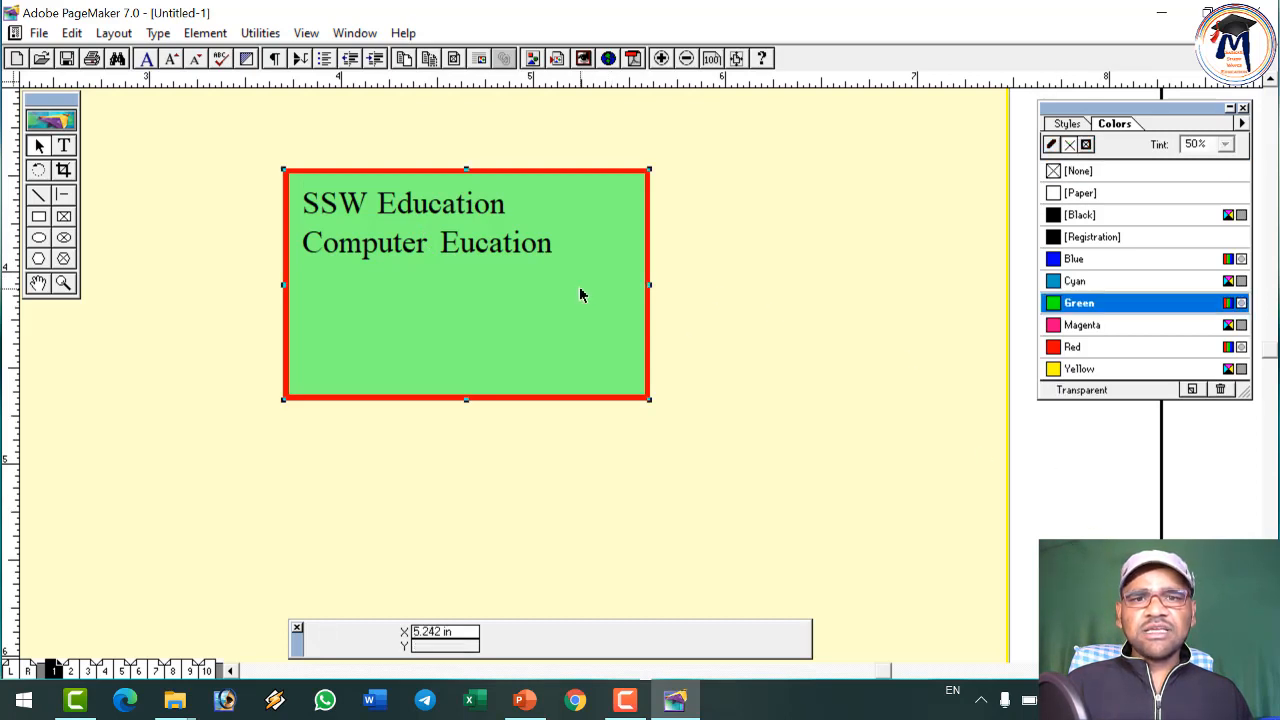
left_click(447, 246)
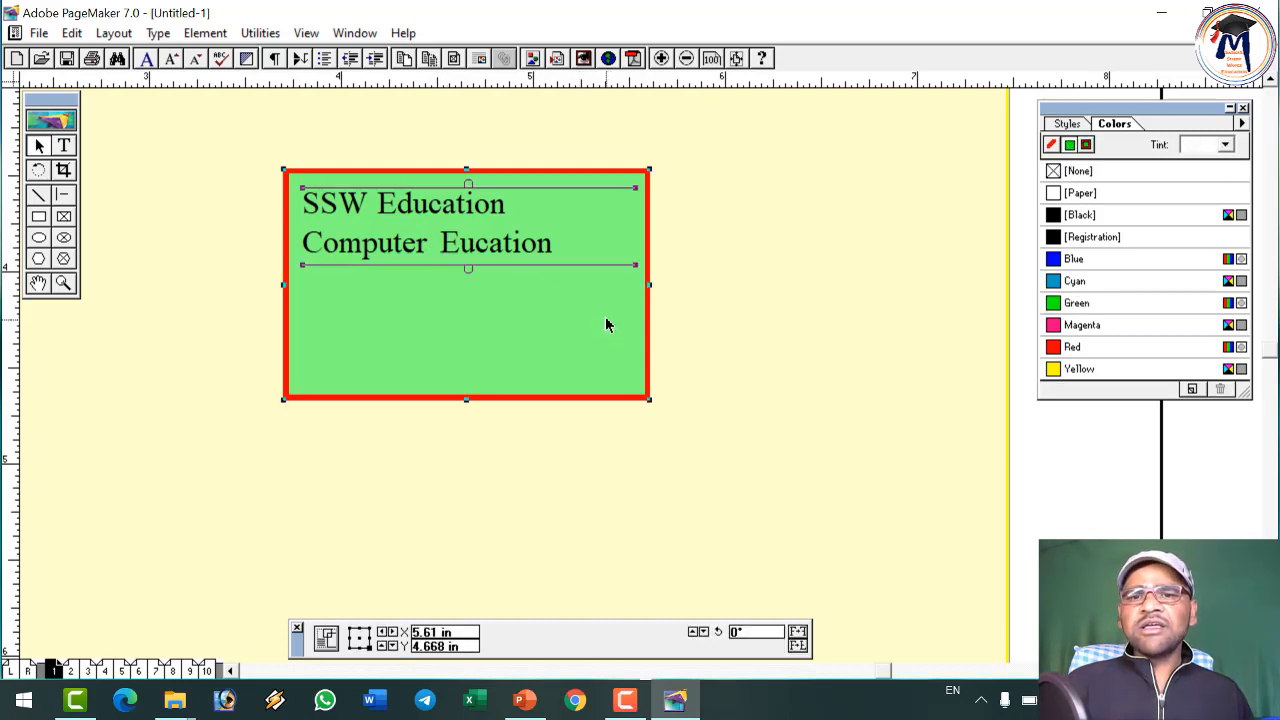
Group the text and green box into a single 1.91 by 1.207 inch object
left_click(208, 36)
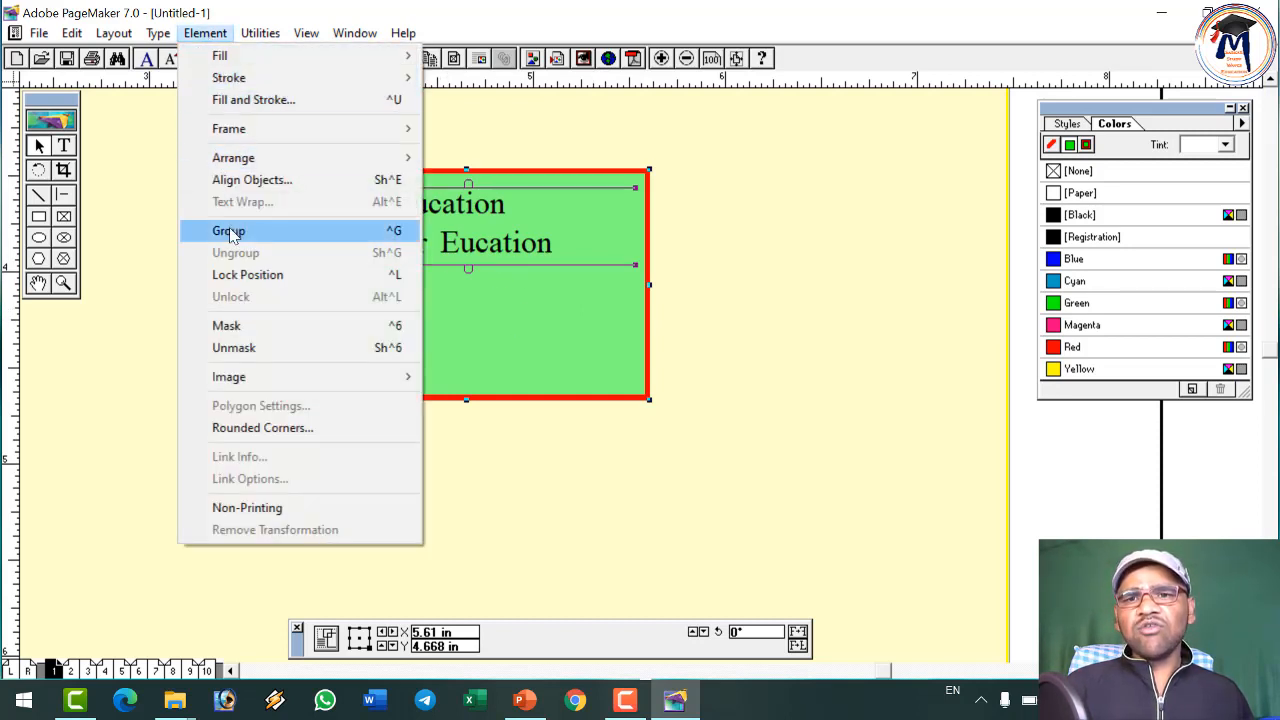
left_click(390, 233)
left_click(568, 277, "ctrl+alt")
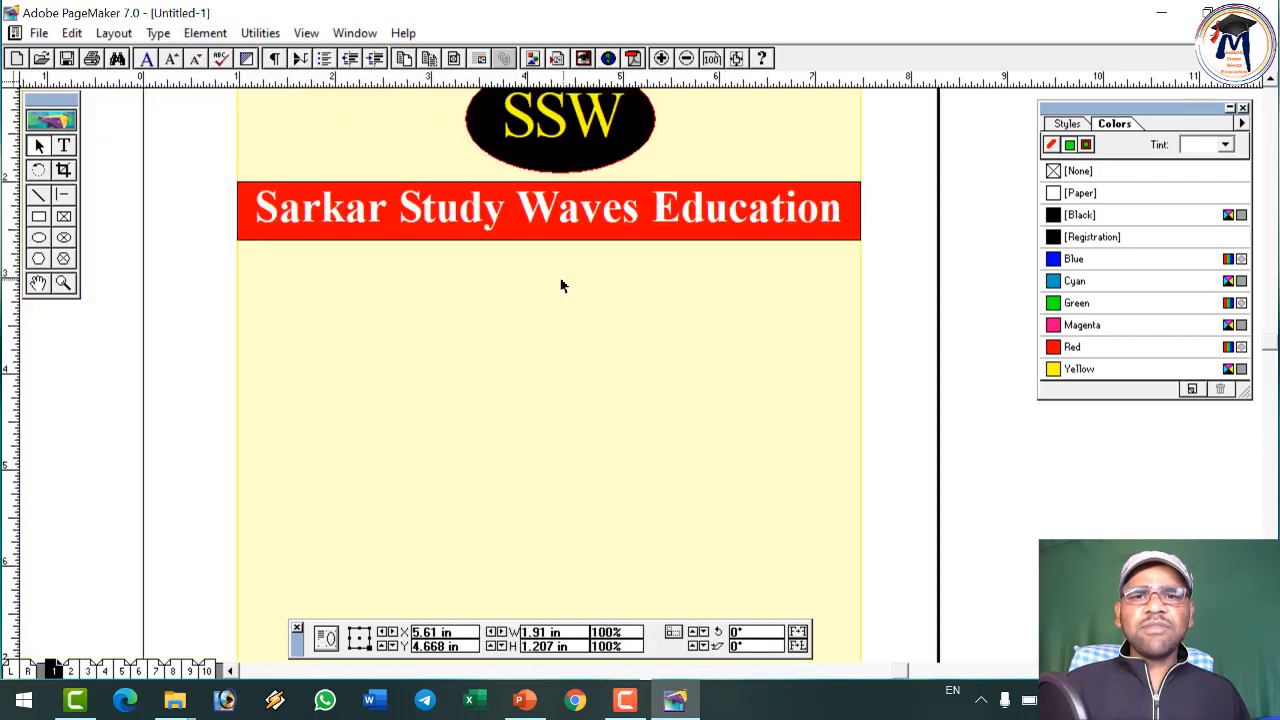
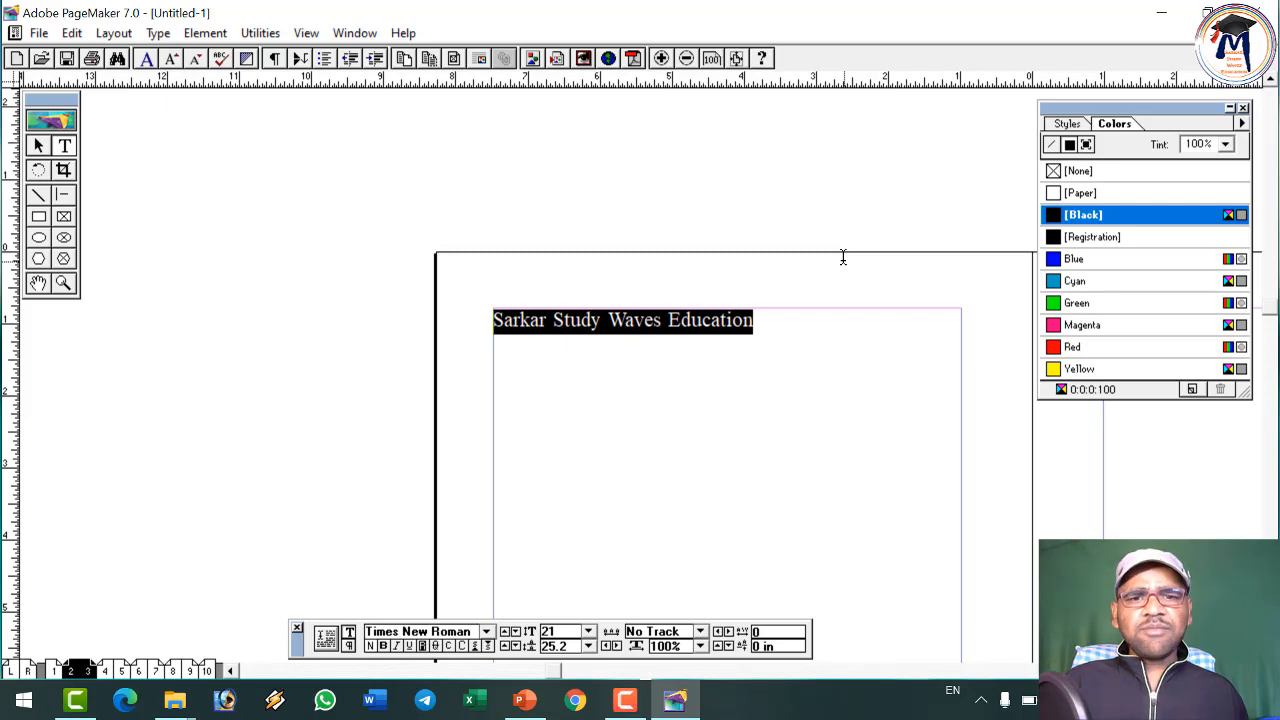
Zoom out on the pages 2–3 spread, then delete the title line and restore it with undo
left_click(869, 401, "ctrl+alt")
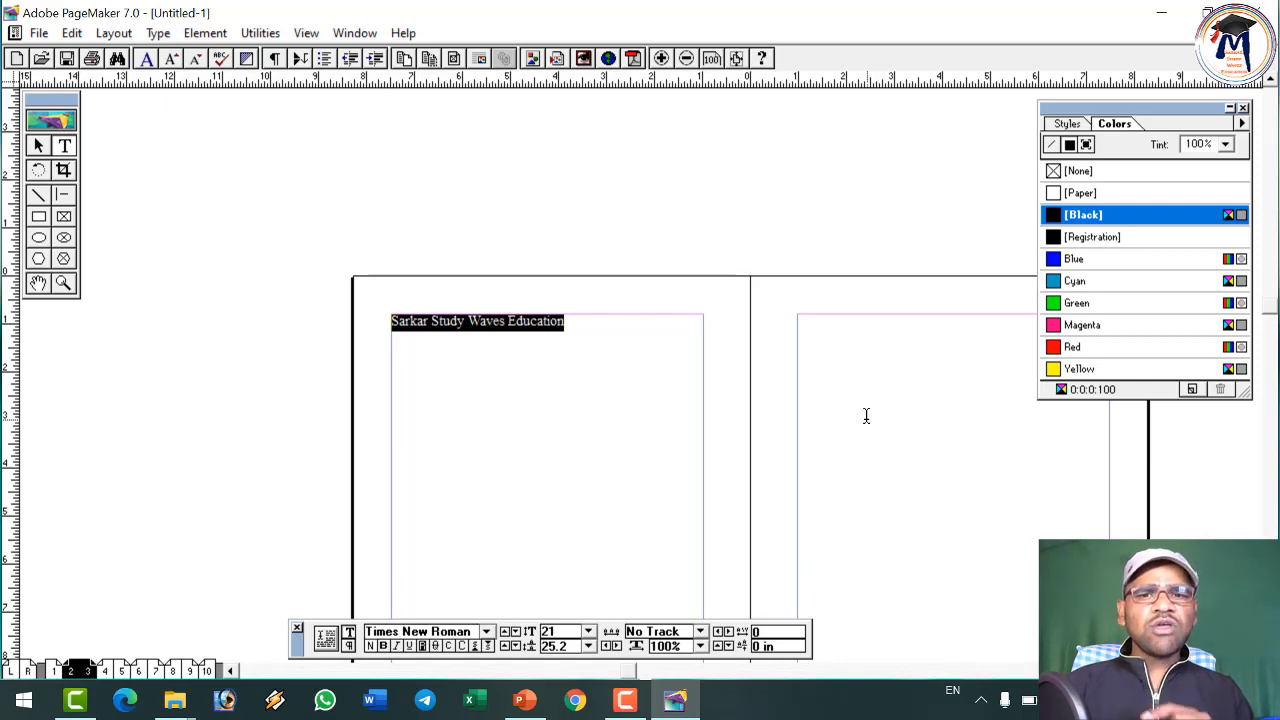
scroll(640, 400, "down", 2)
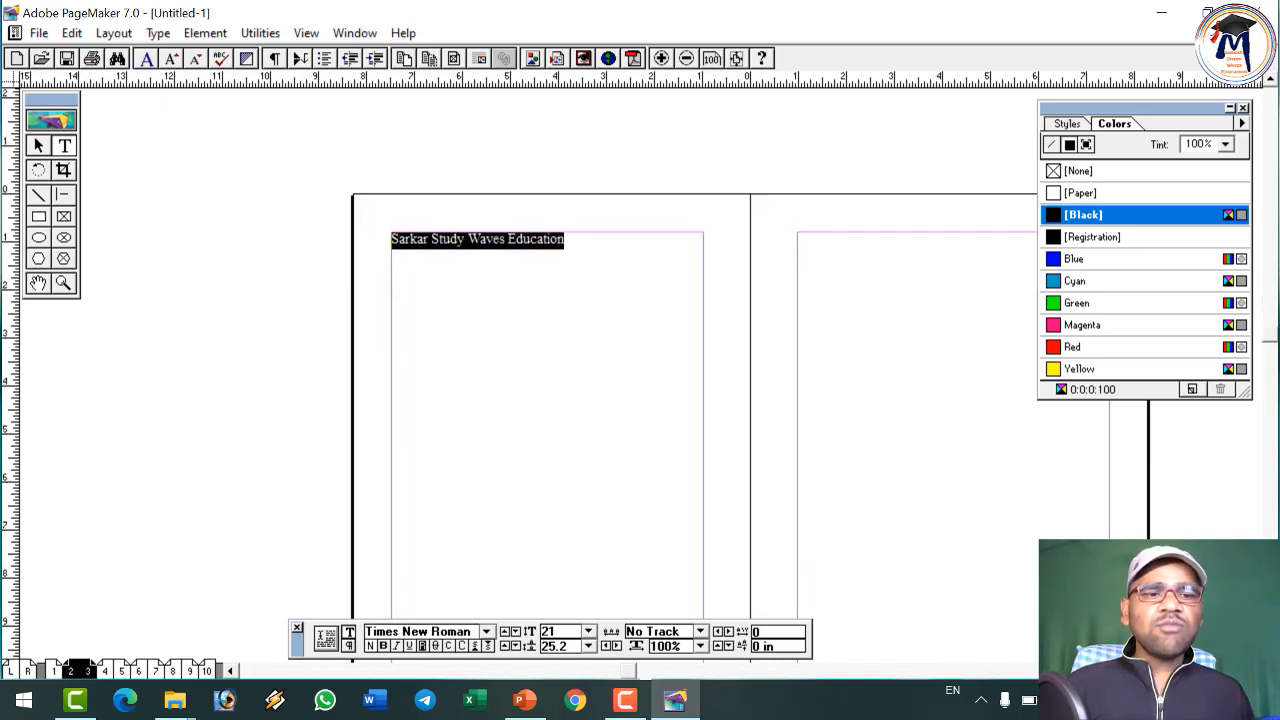
key("Delete")
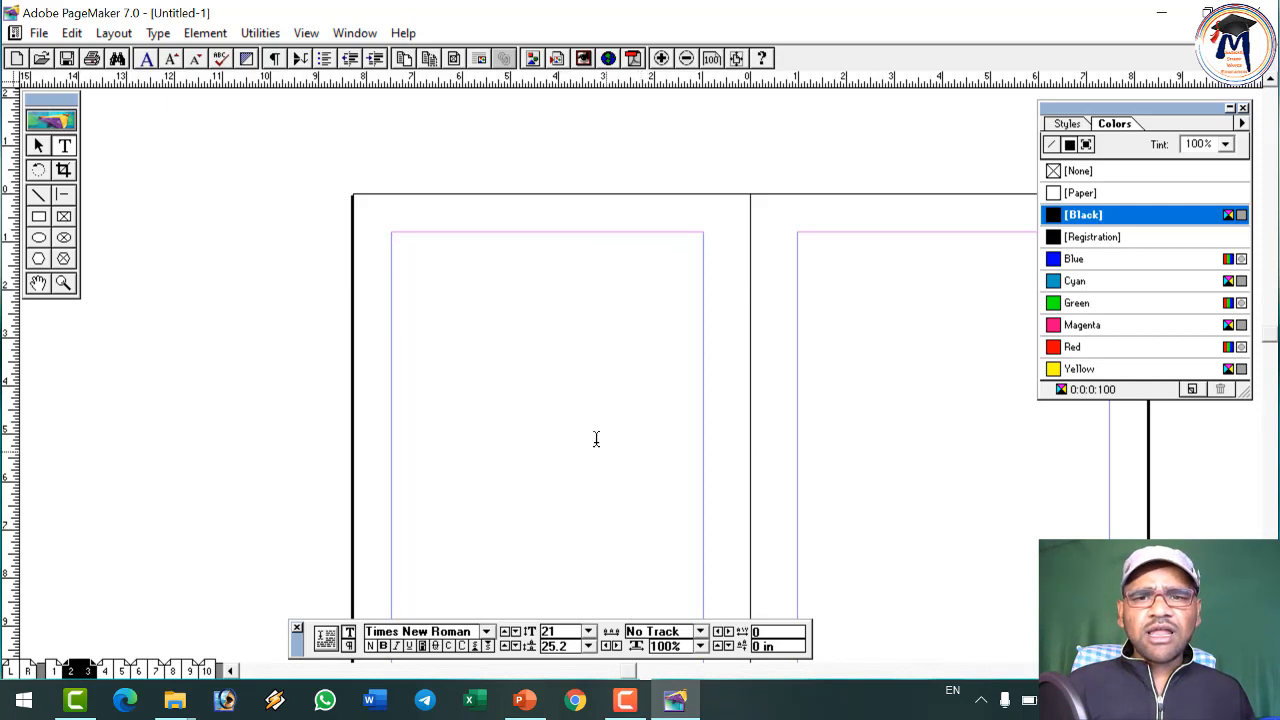
key("ctrl+z")
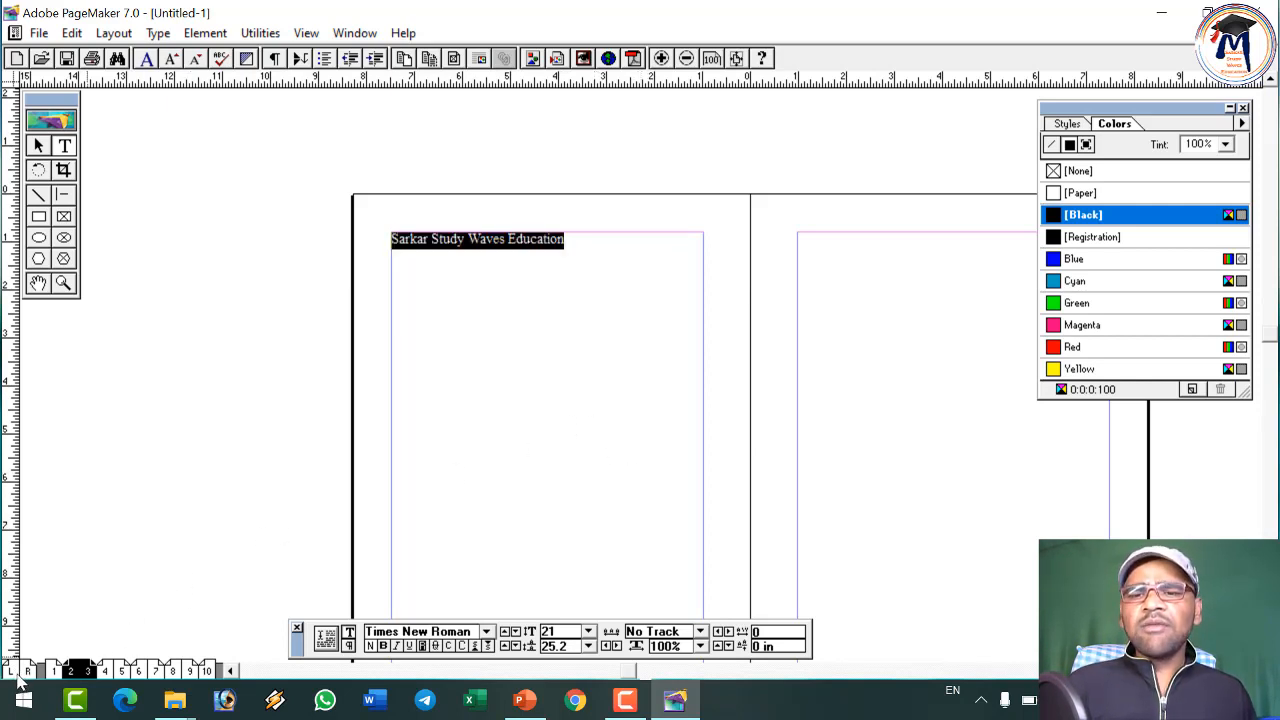
Glance at page 1, return to pages 2–3, then display the blank left/right master pages
left_click(55, 670)
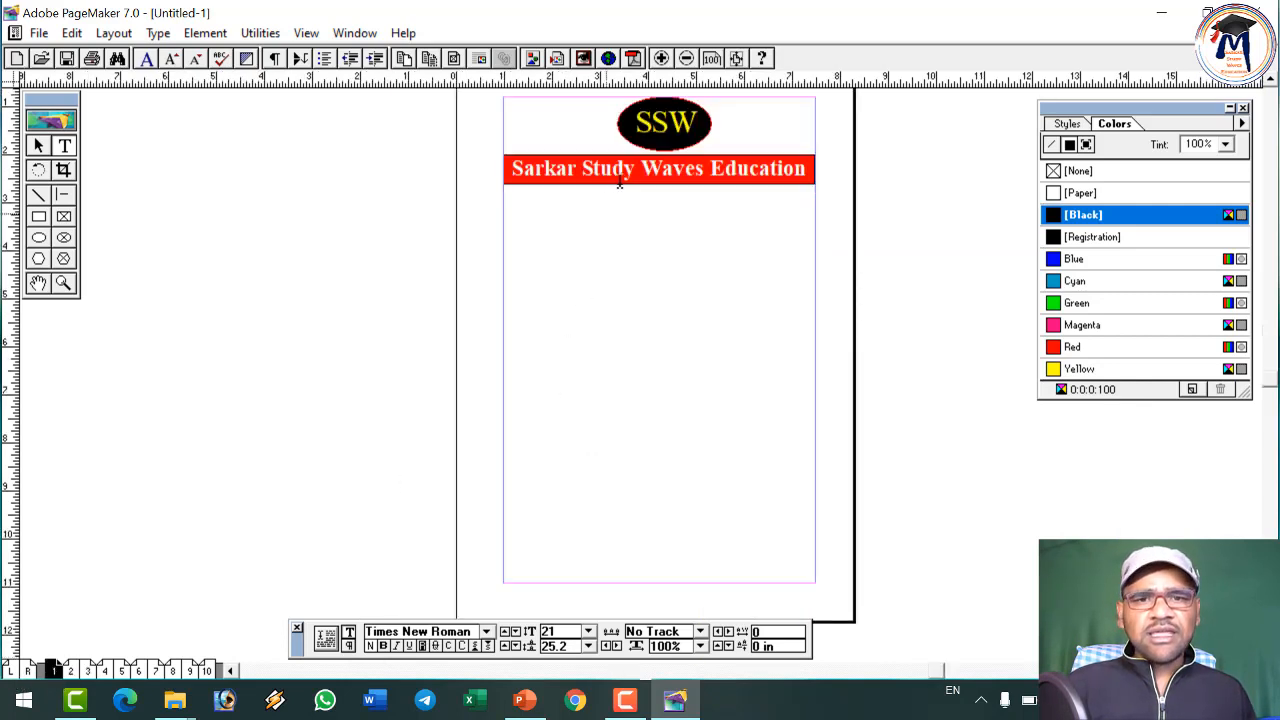
left_click(87, 671)
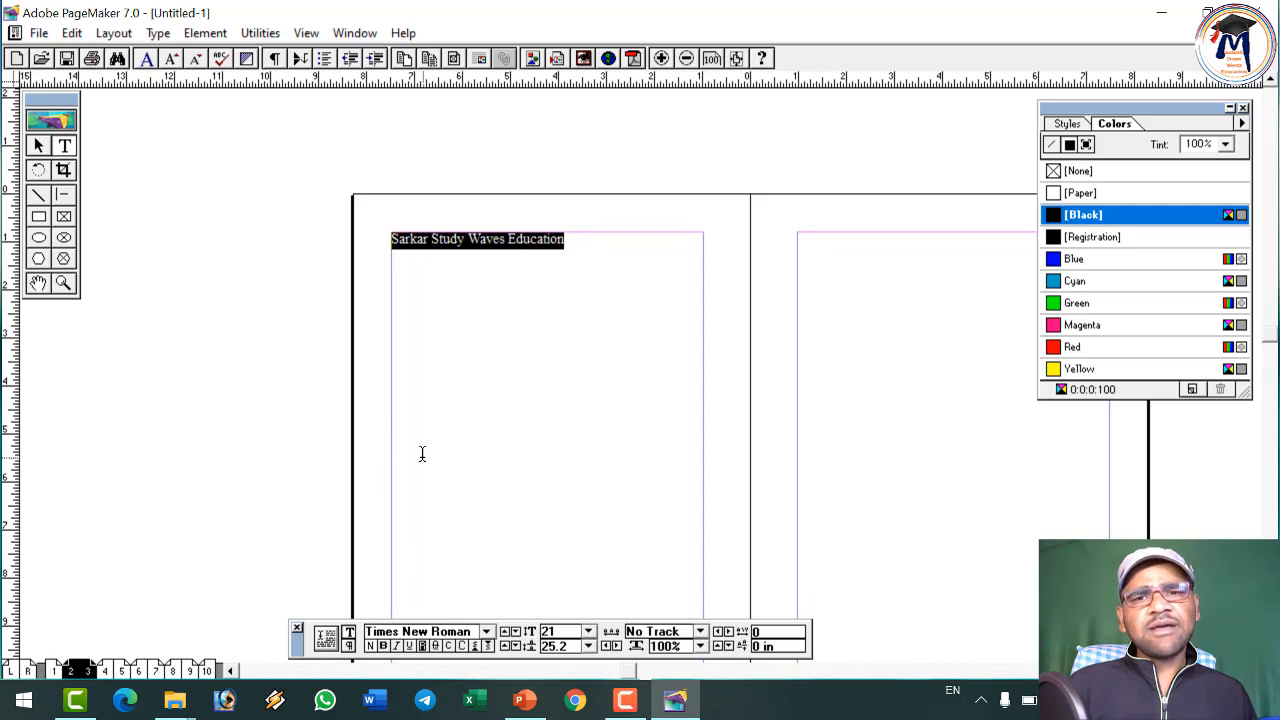
left_click(23, 671)
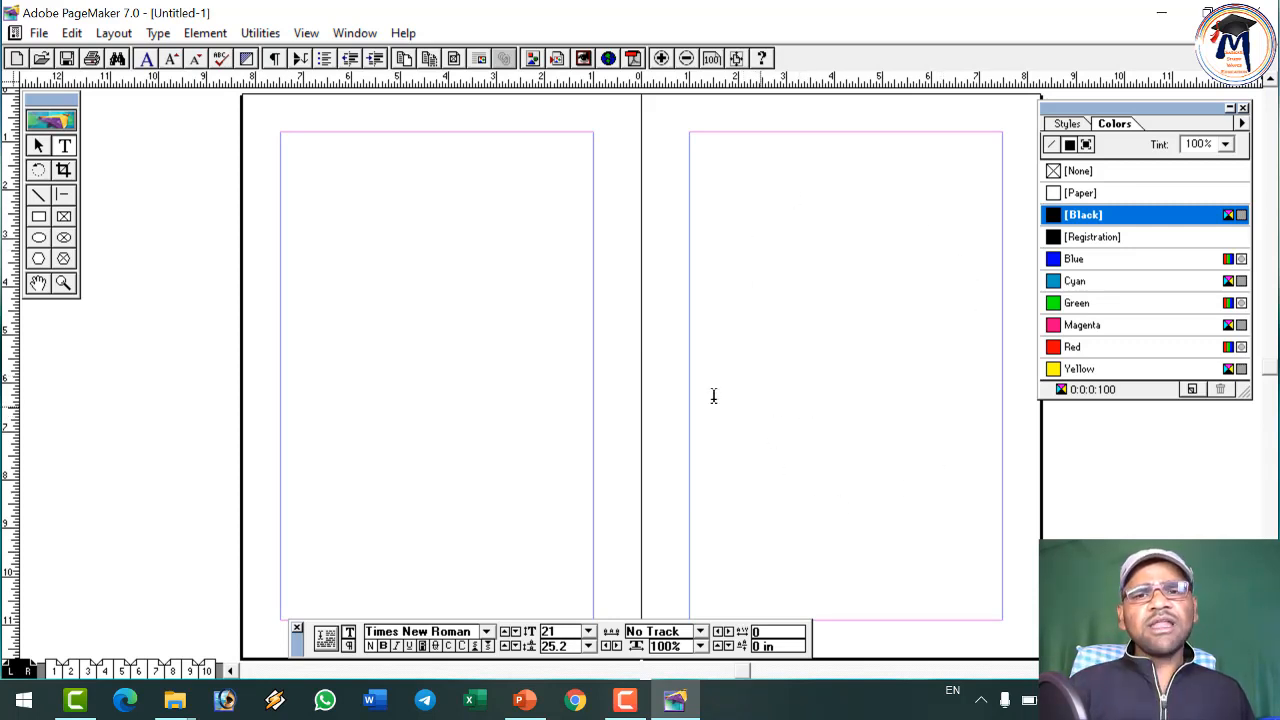
Copy the 'Sarkar Study Waves Education' title from pages 2–3 onto the right master page
left_click(40, 237)
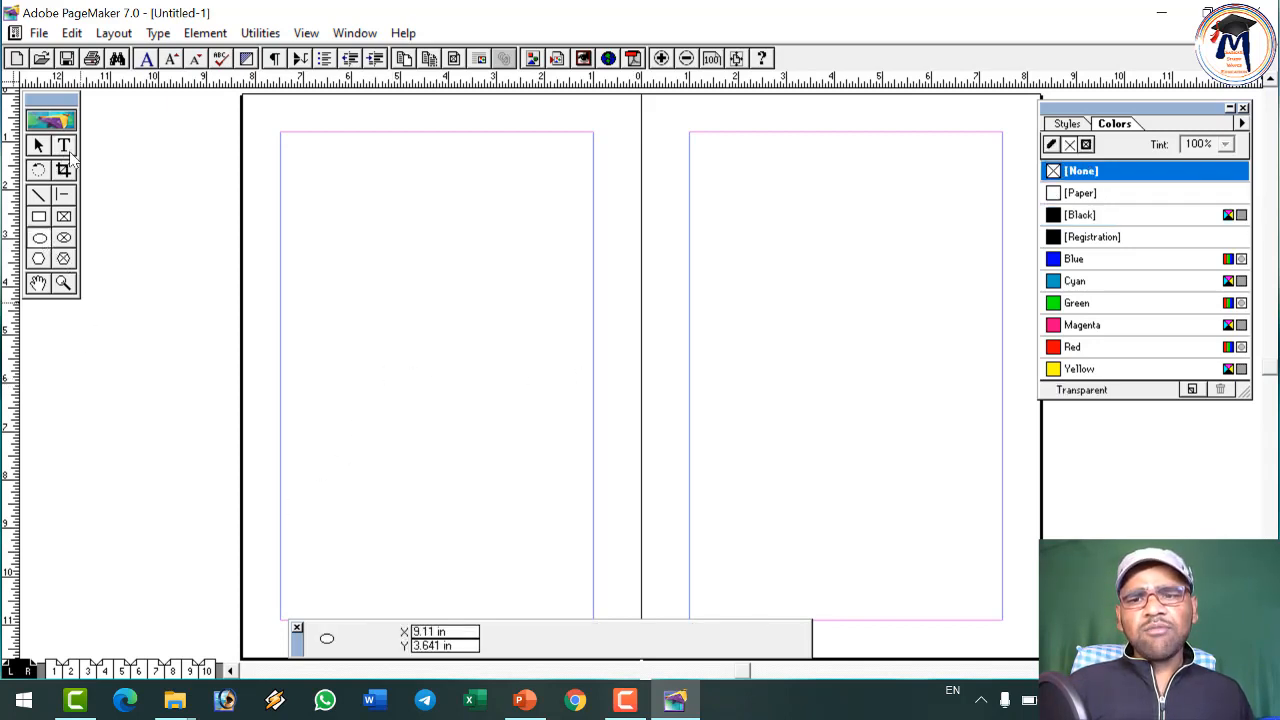
left_click(78, 670)
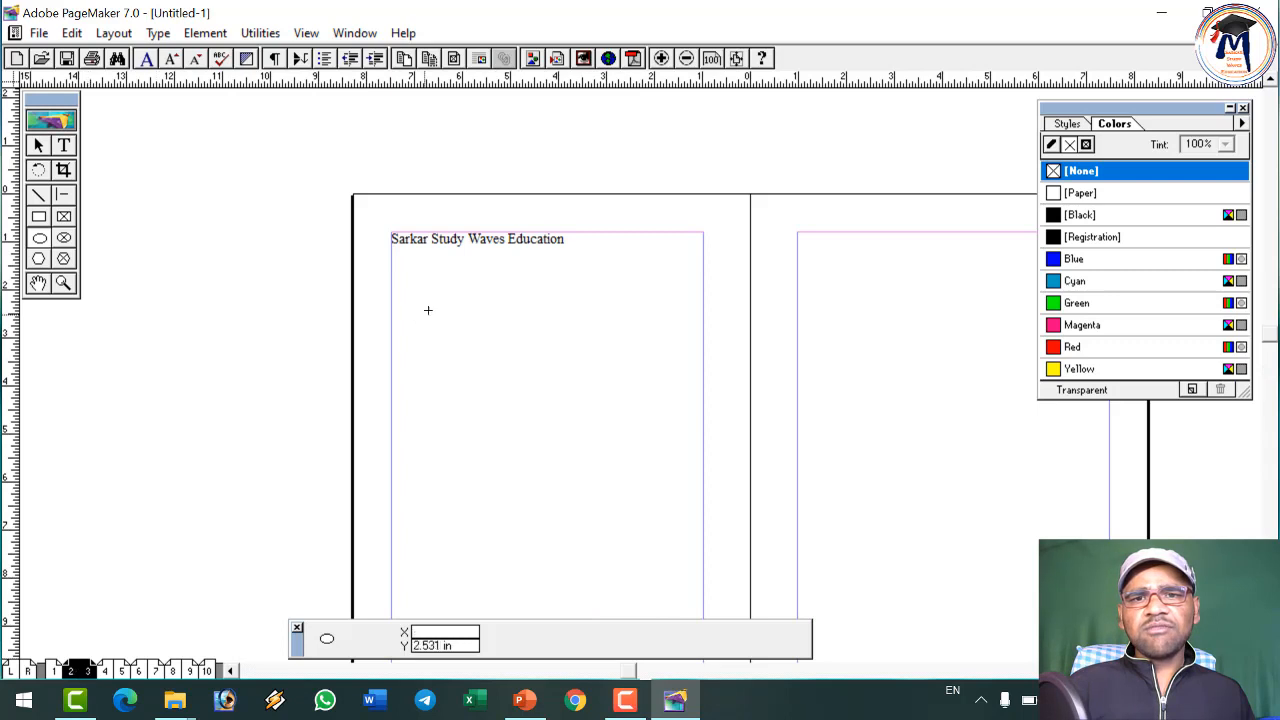
left_click(63, 145)
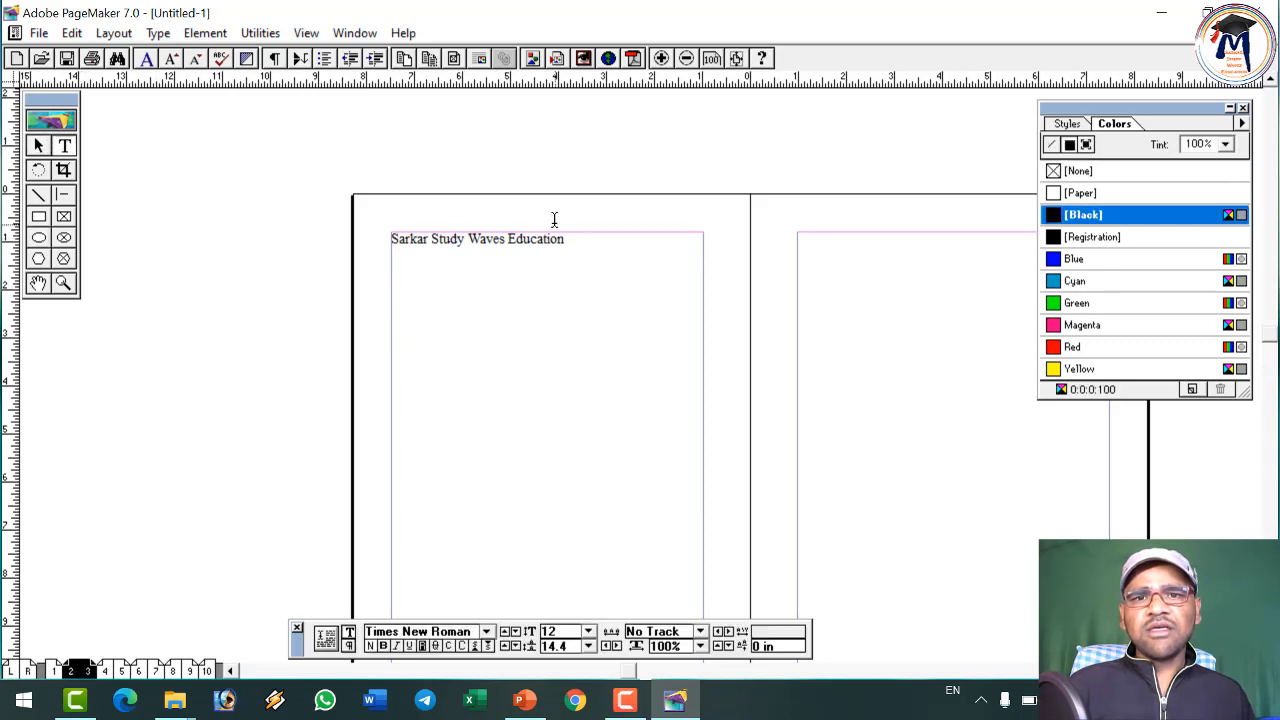
triple_click(502, 241)
key("ctrl+c")
left_click(34, 673)
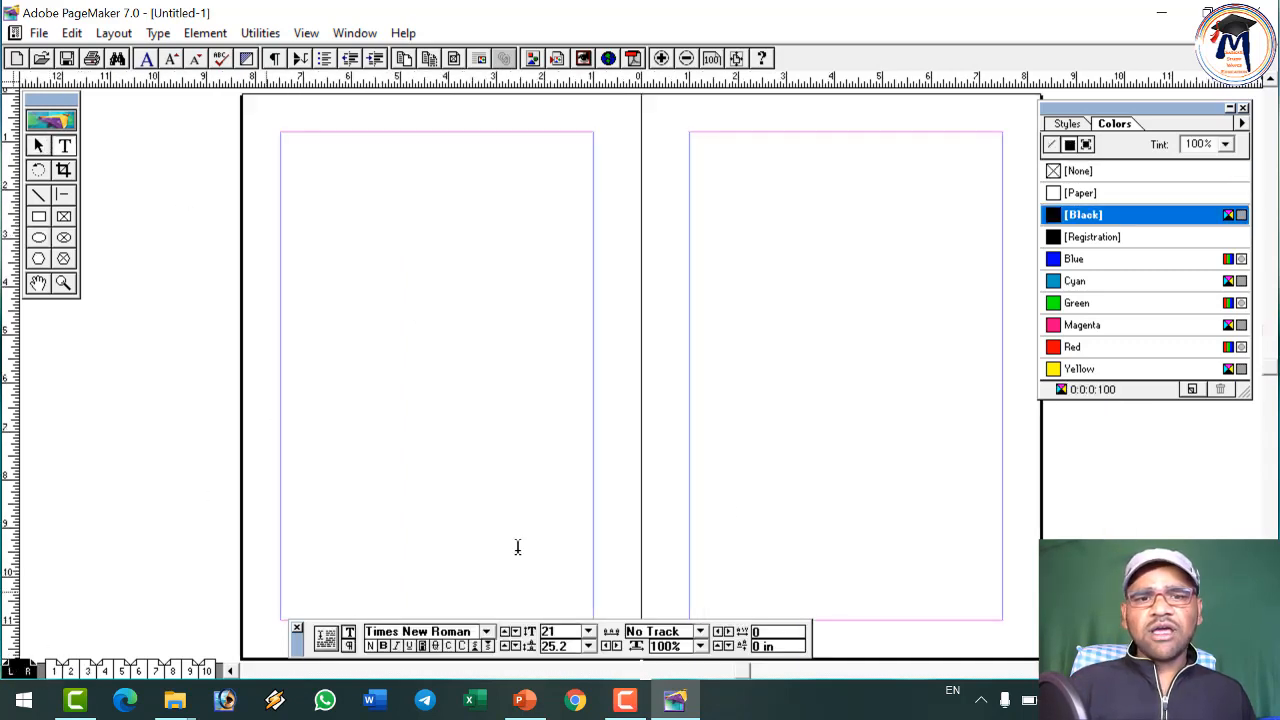
left_click(691, 354)
key("ctrl+v")
Enlarge the pasted title to 32 pt and colour it red
key("ctrl+a")
key("ctrl+shift+period")
key("ctrl+shift+period")
key("ctrl+shift+period")
key("ctrl+shift+period")
key("ctrl+shift+period")
key("ctrl+shift+period")
key("ctrl+shift+period")
key("ctrl+shift+period")
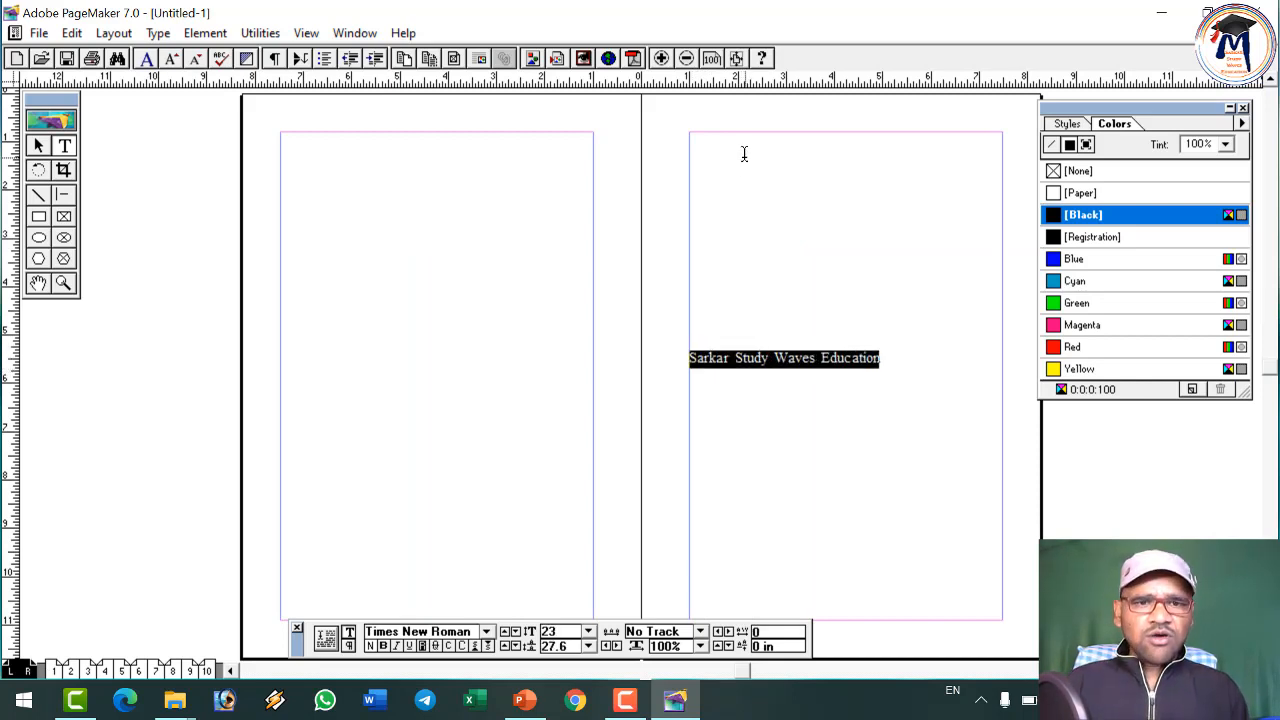
key("ctrl+shift+period")
key("ctrl+shift+period")
key("ctrl+shift+period")
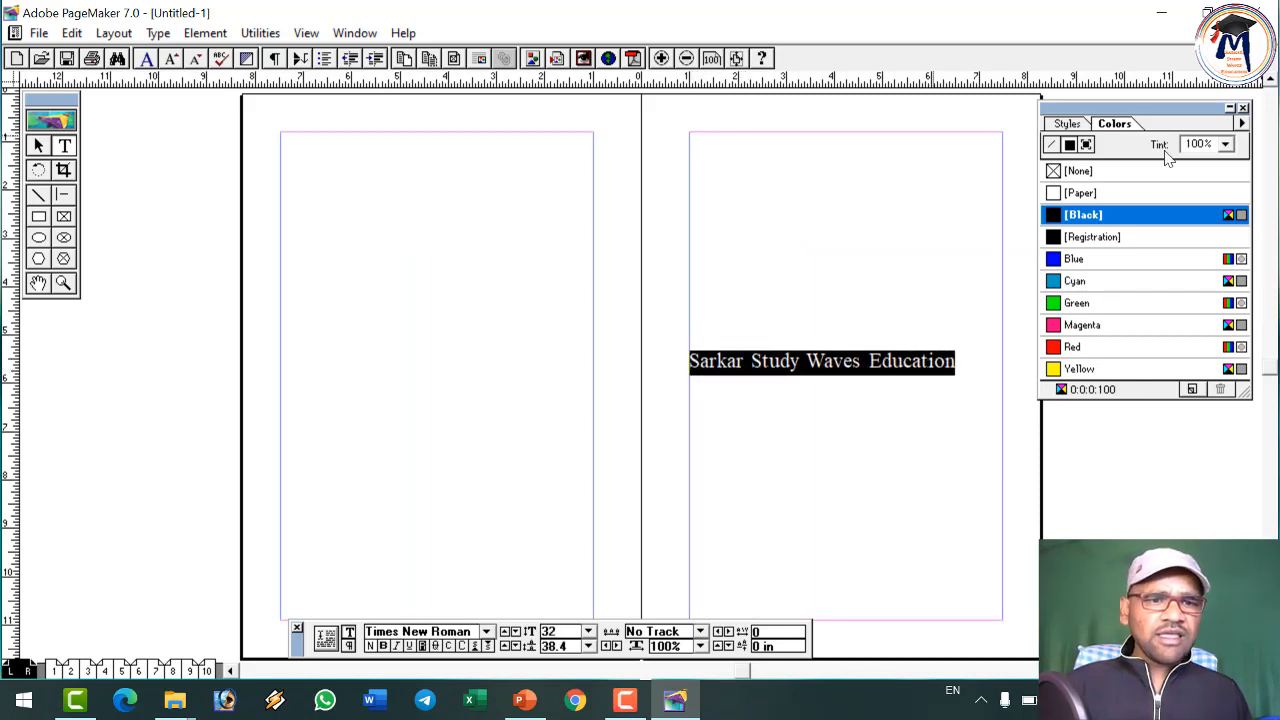
left_click(1072, 350)
left_click(1224, 144)
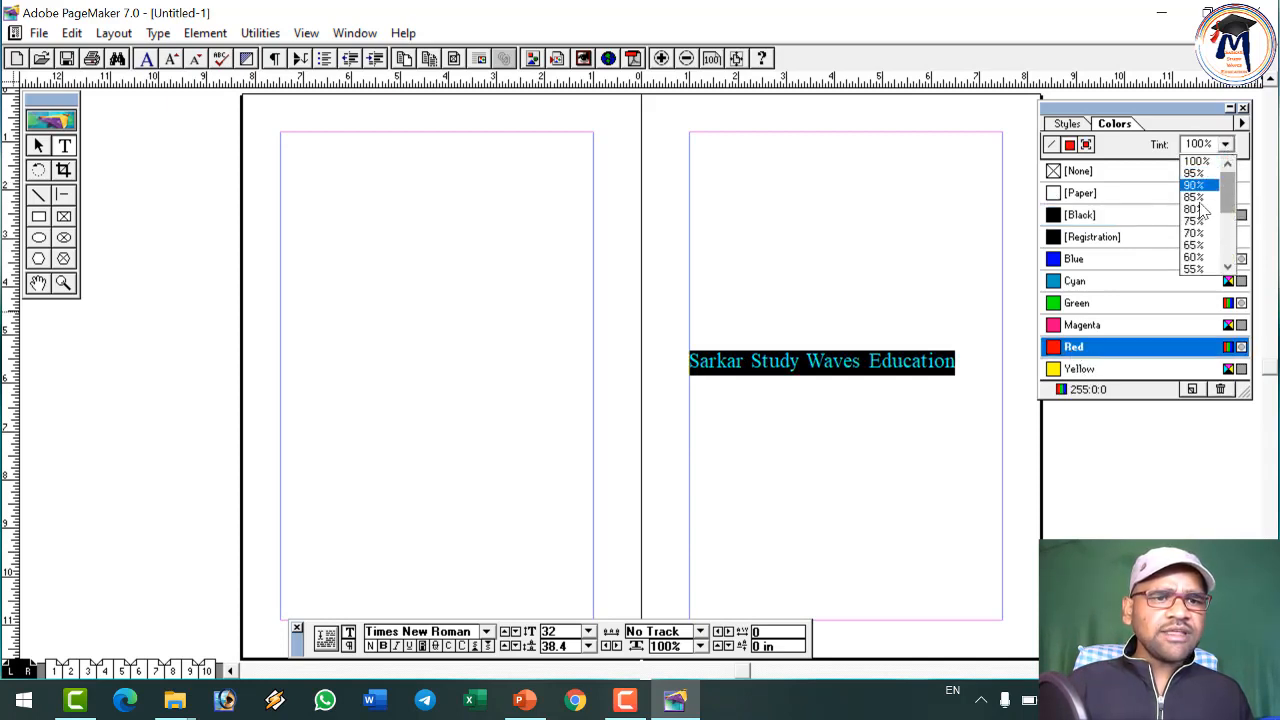
left_click(818, 378)
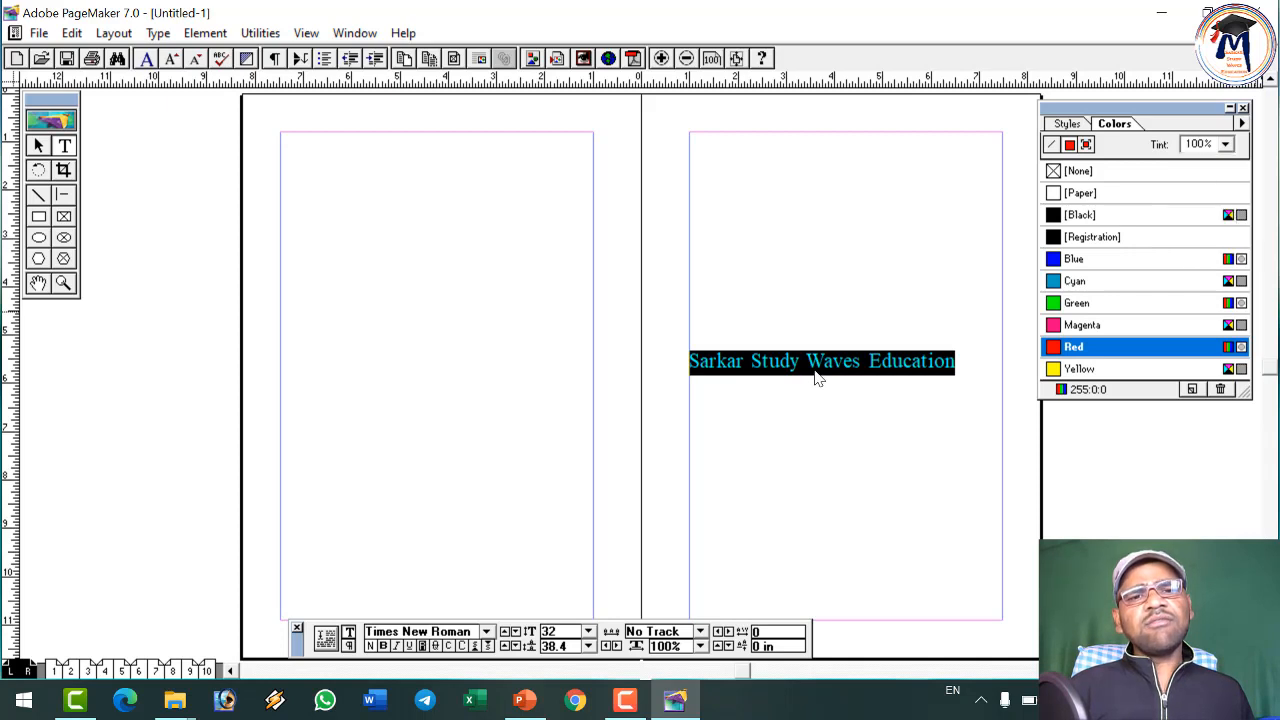
left_click(820, 364)
key("ctrl+a")
left_click(822, 378)
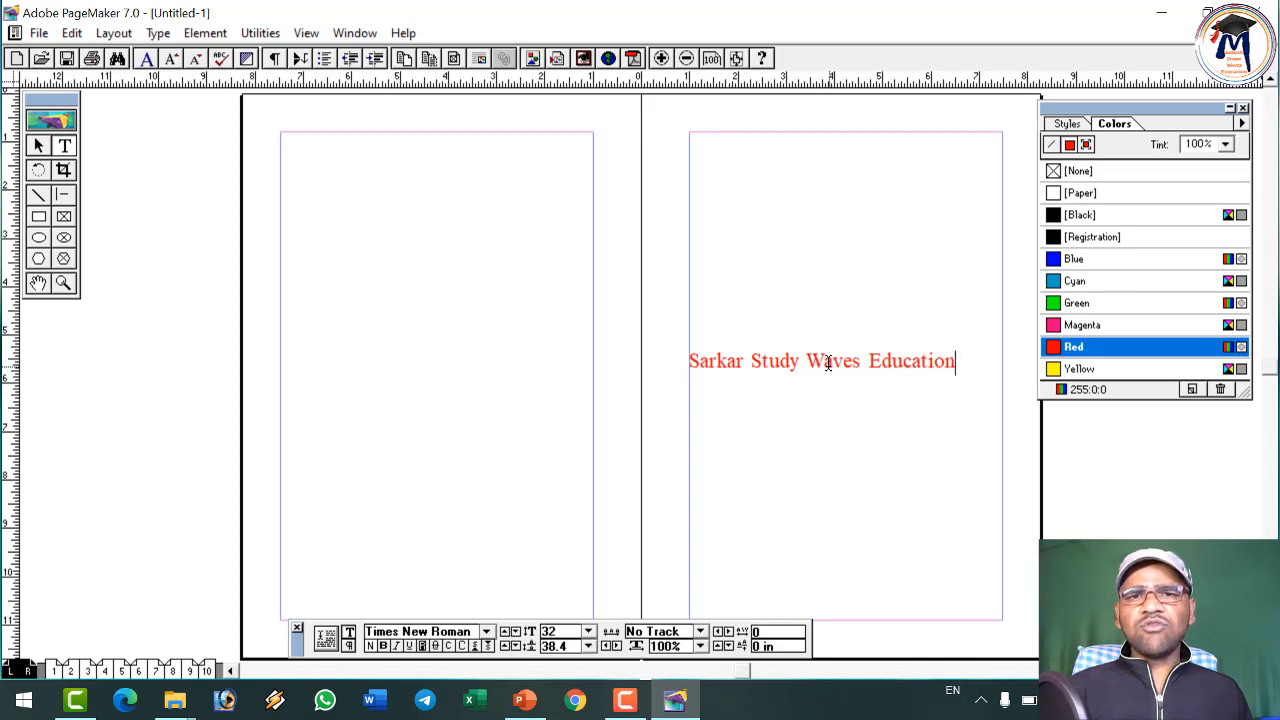
Lighten the red title to a 35% tint
triple_click(724, 362)
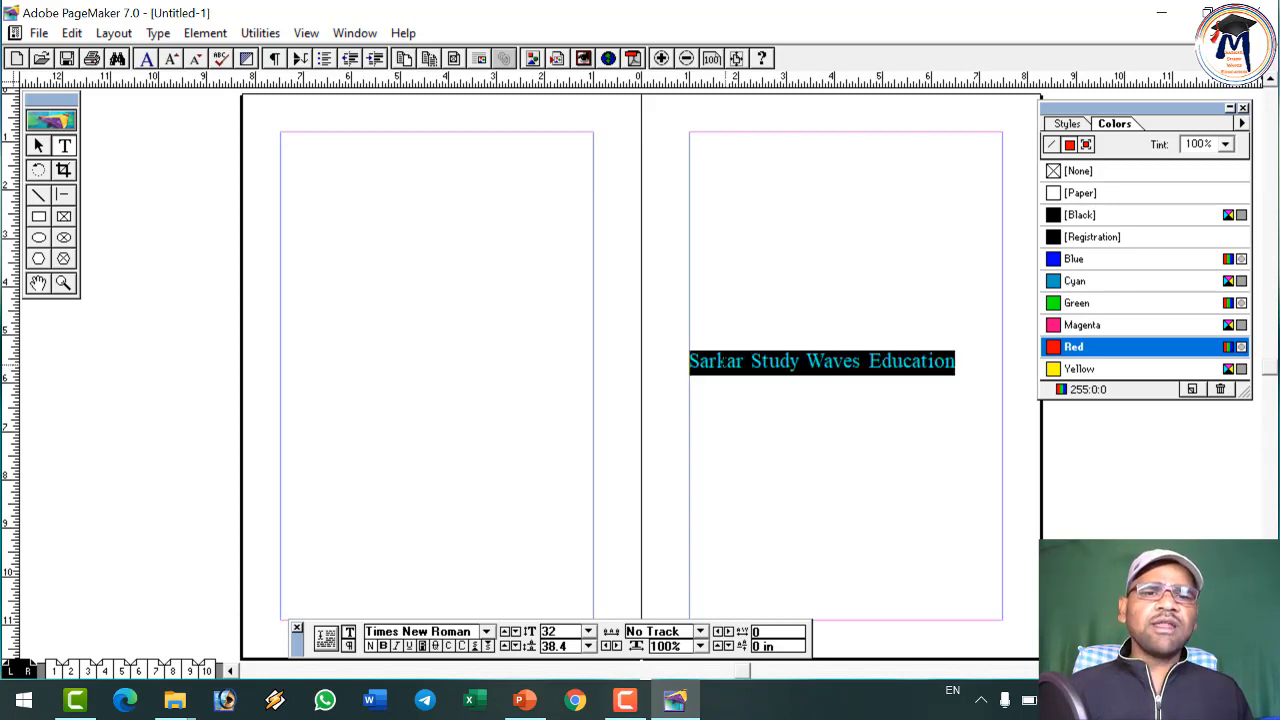
left_click(1225, 144)
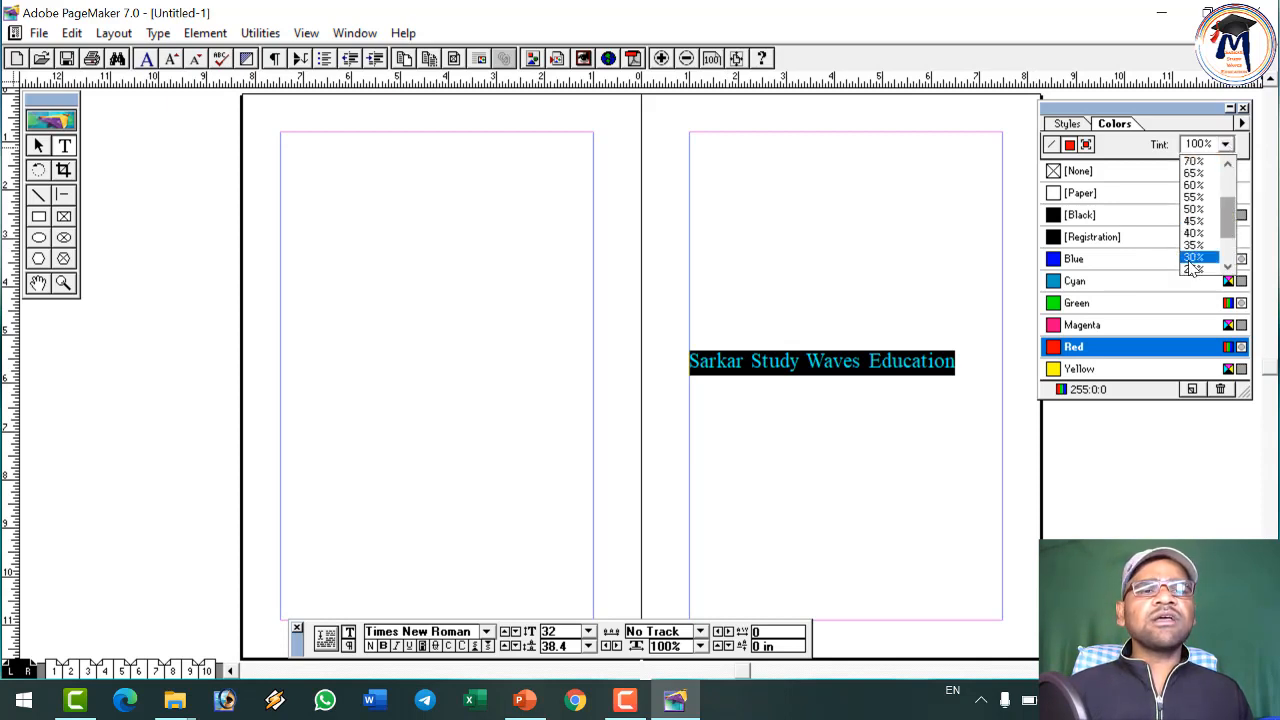
scroll(1193, 250, "down", 3)
left_click(1193, 192)
left_click(886, 316)
triple_click(868, 363)
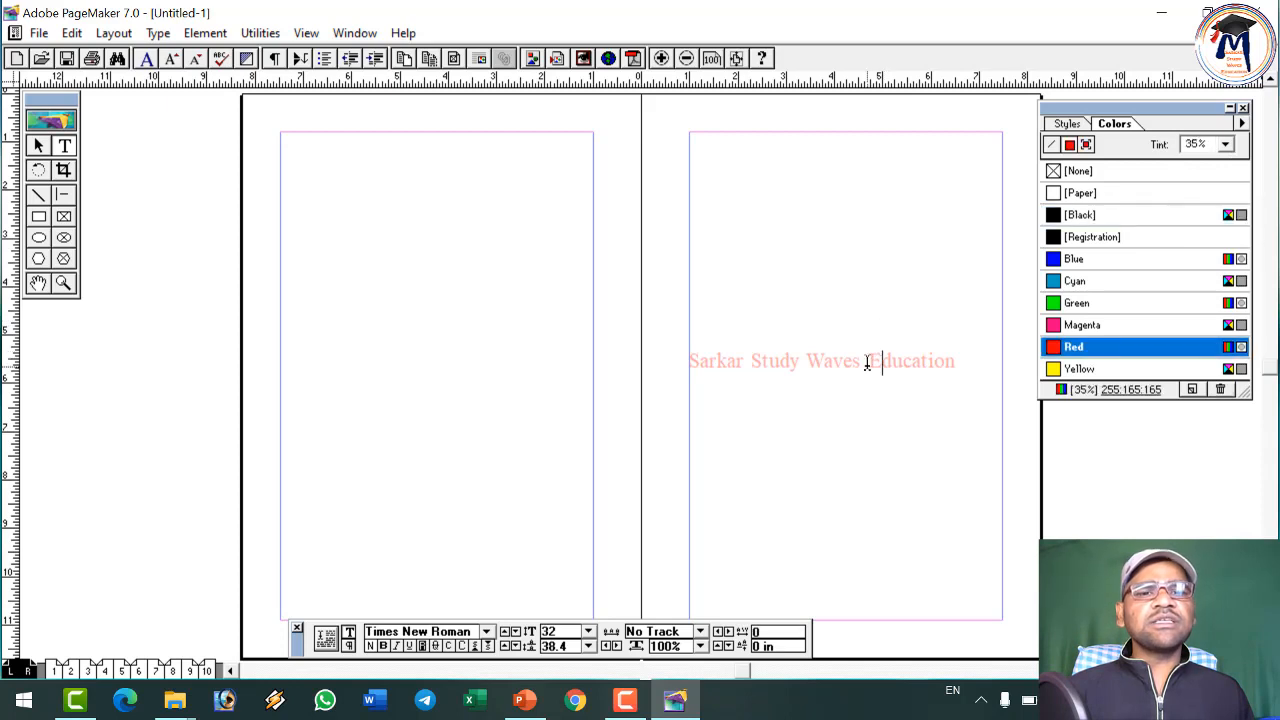
Rotate the title block about 39° into a diagonal watermark and nudge it into place
left_click(39, 146)
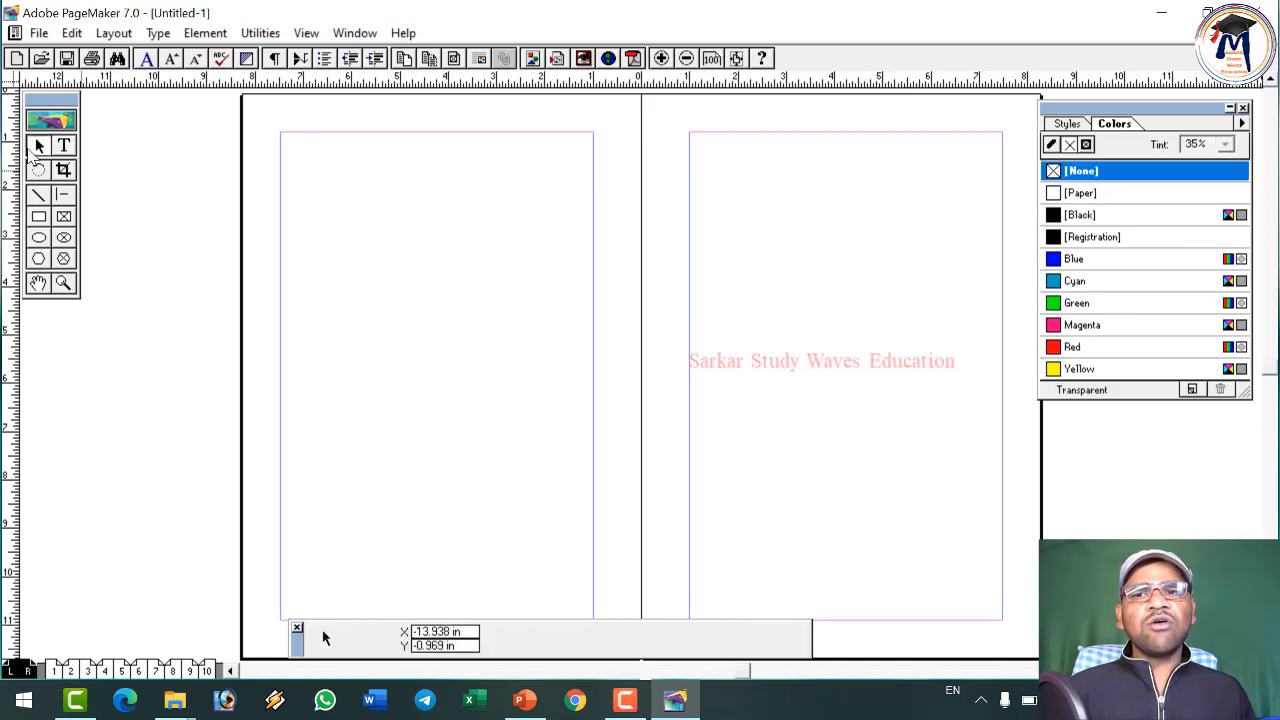
left_click(826, 372)
left_click_drag(826, 372, 880, 366)
left_click(39, 170)
left_click(39, 146)
left_click(226, 189)
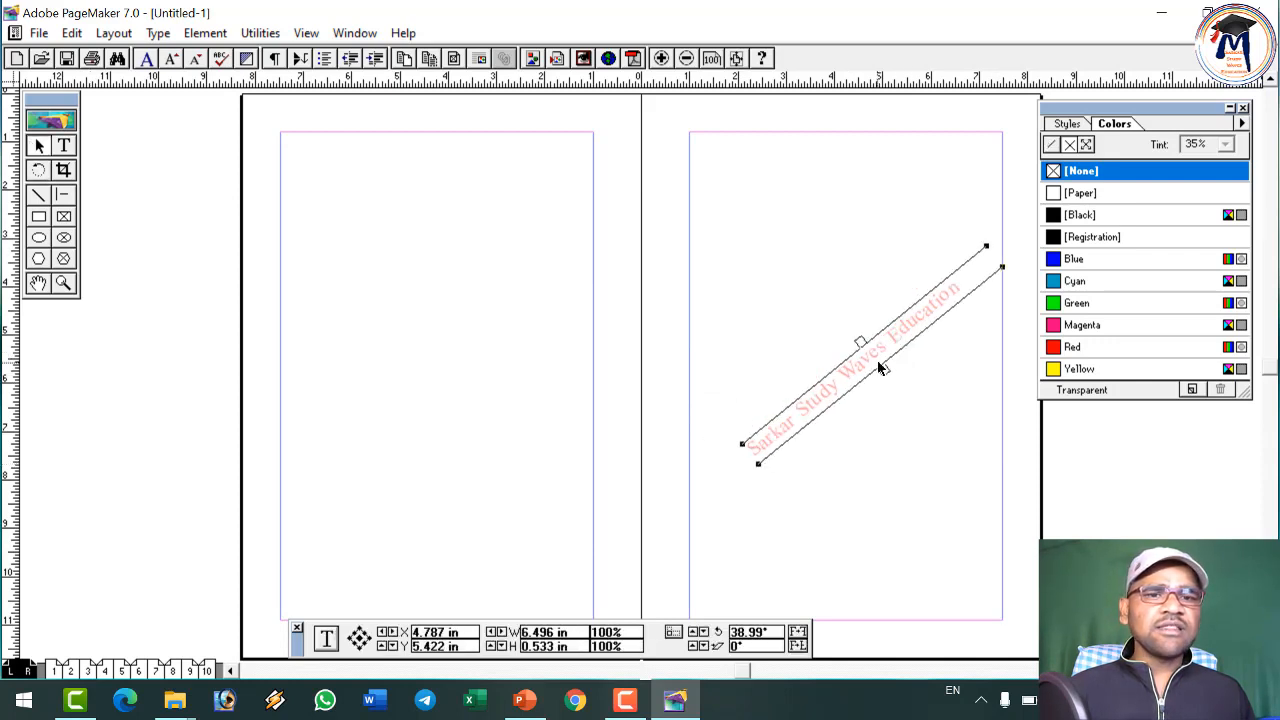
left_click(485, 376)
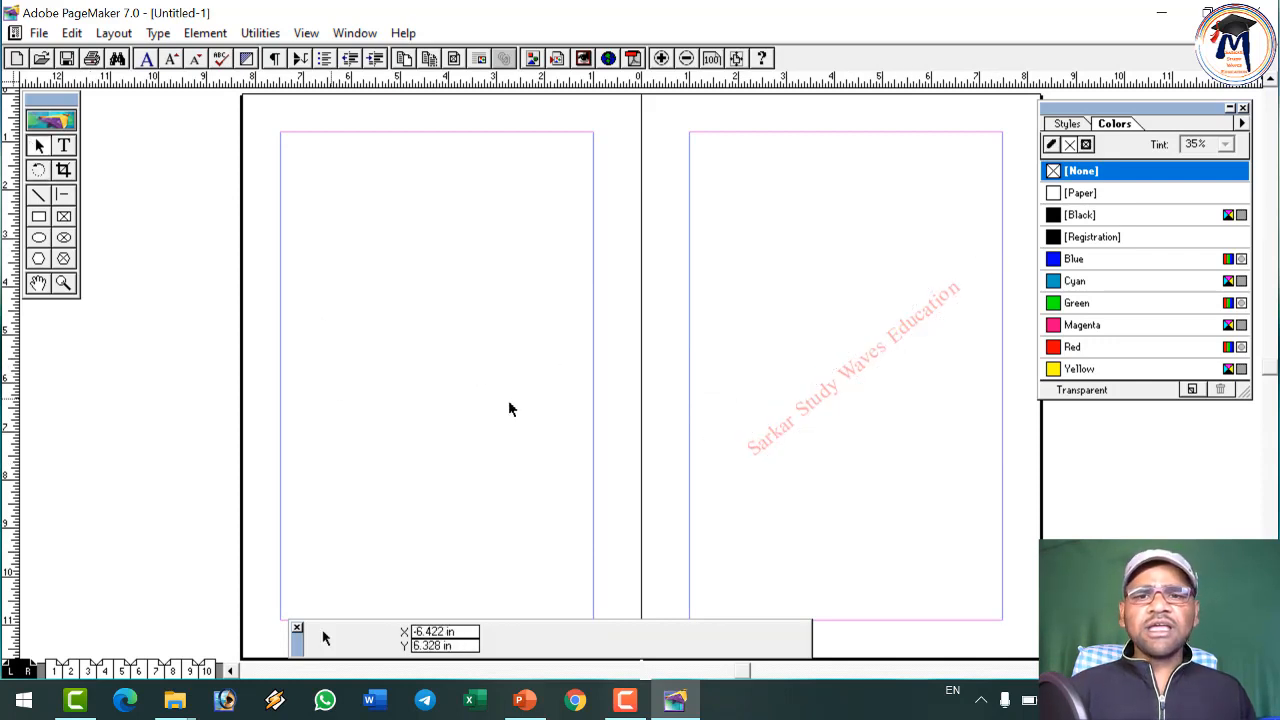
left_click(63, 146)
Draw an ellipse on the left master page filled green at 30% tint
left_click(38, 237)
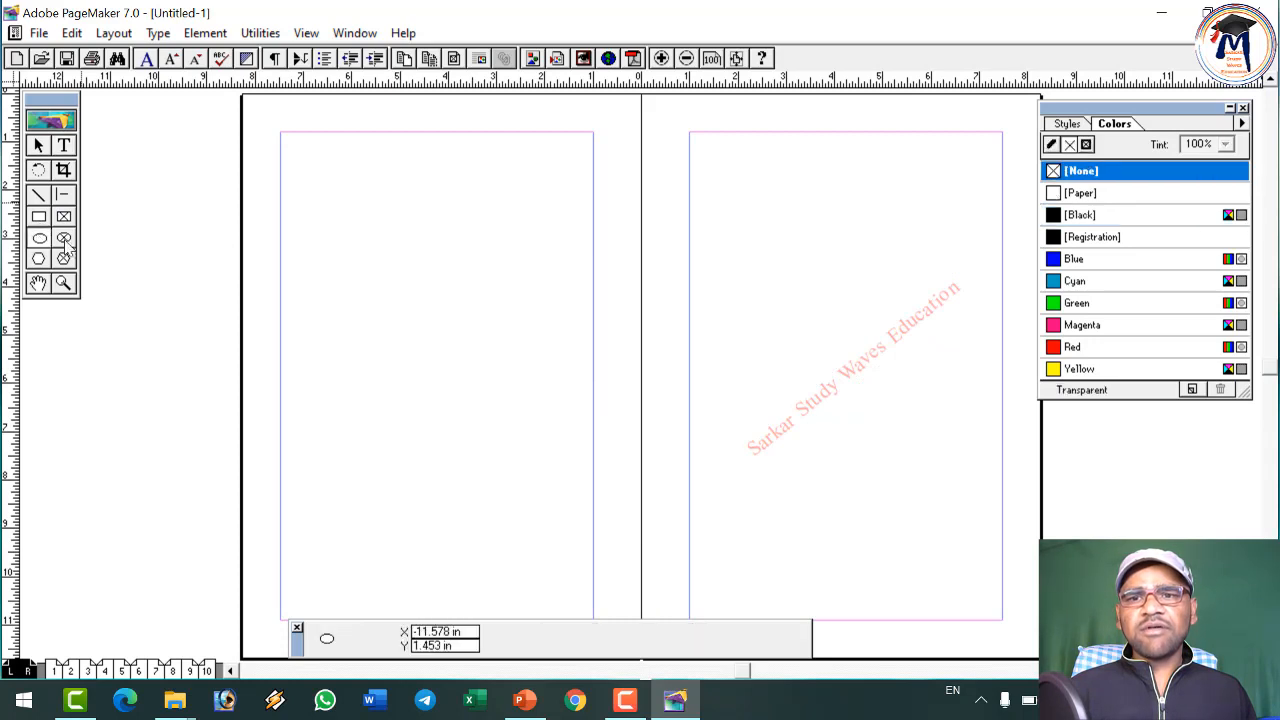
left_click_drag(377, 329, 490, 389)
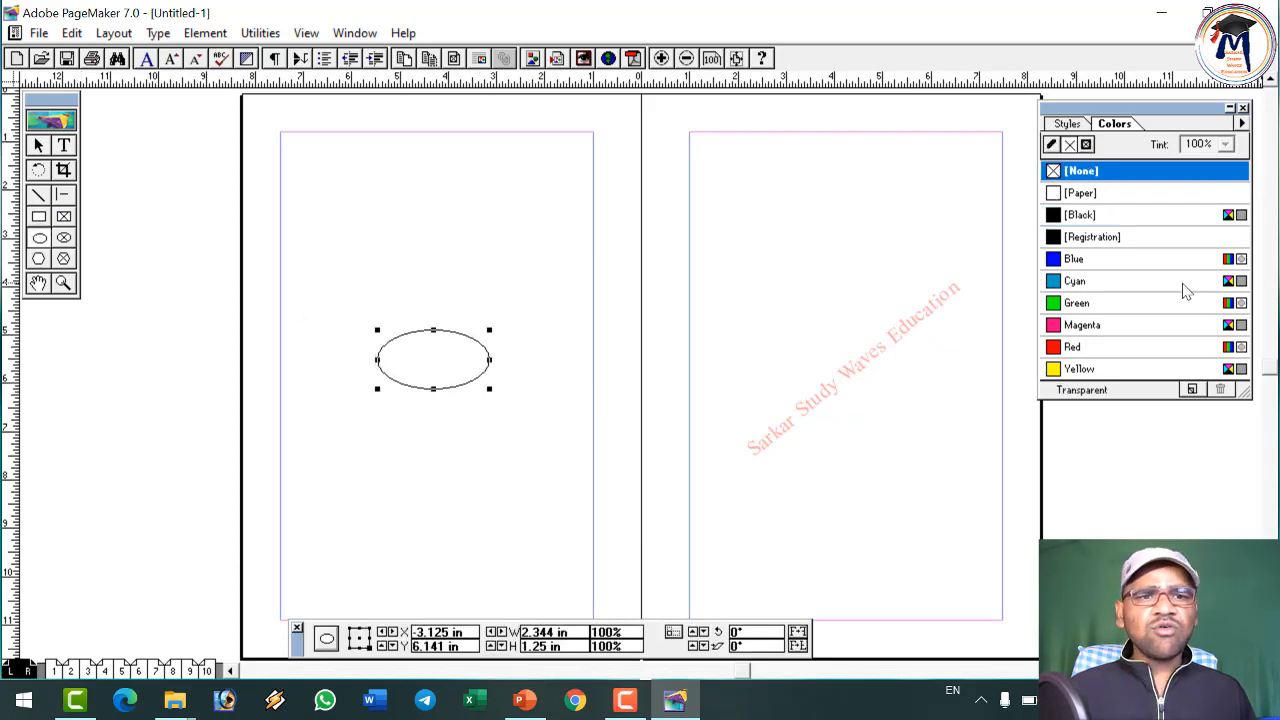
left_click(1088, 304)
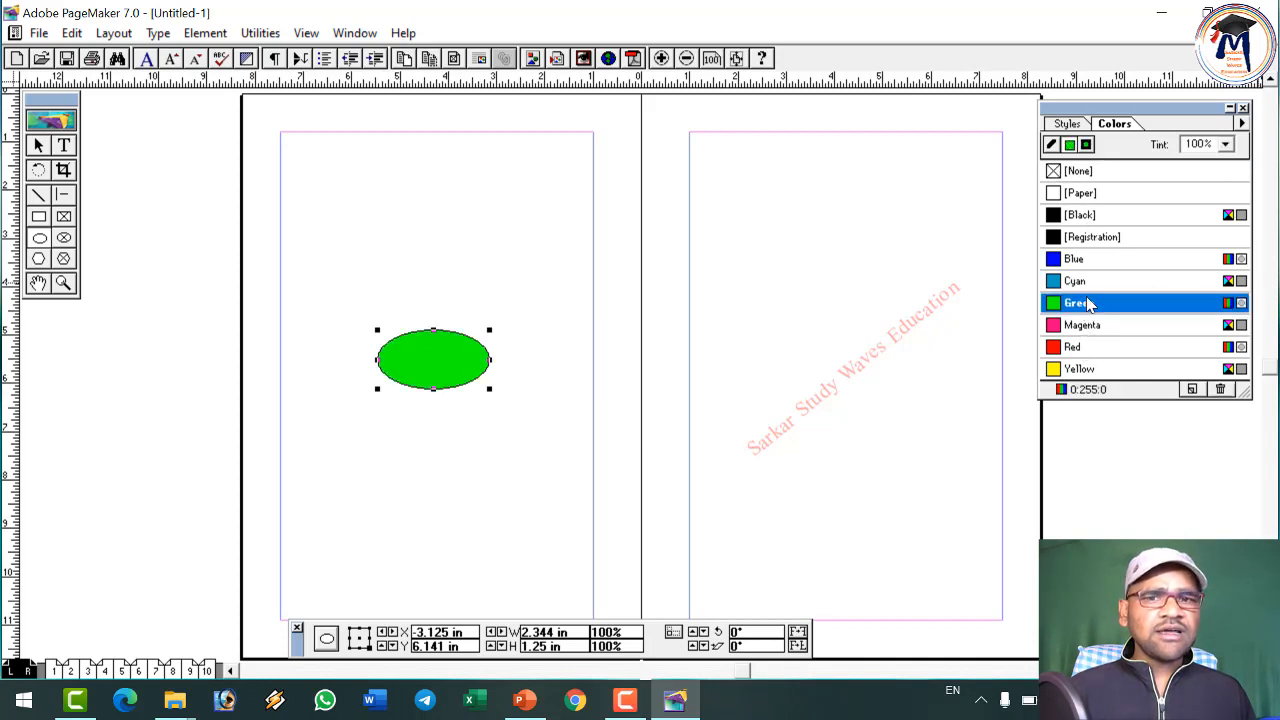
left_click(1226, 145)
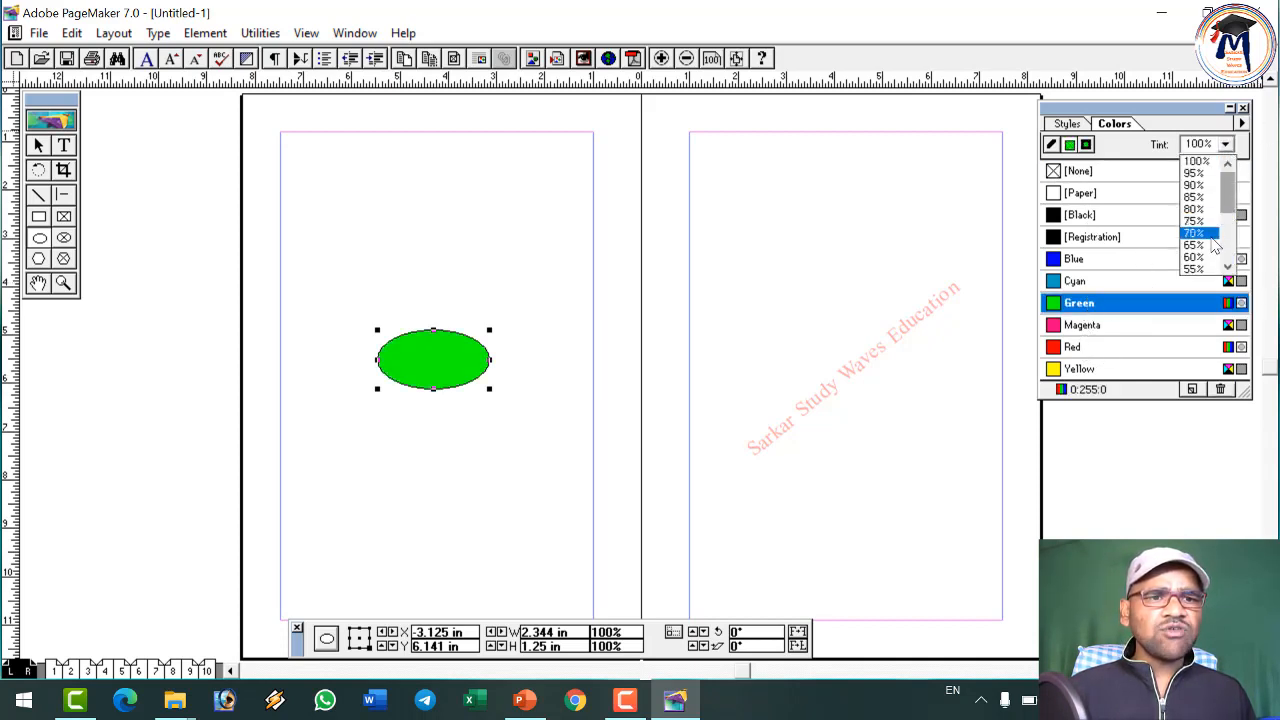
left_click(1196, 257)
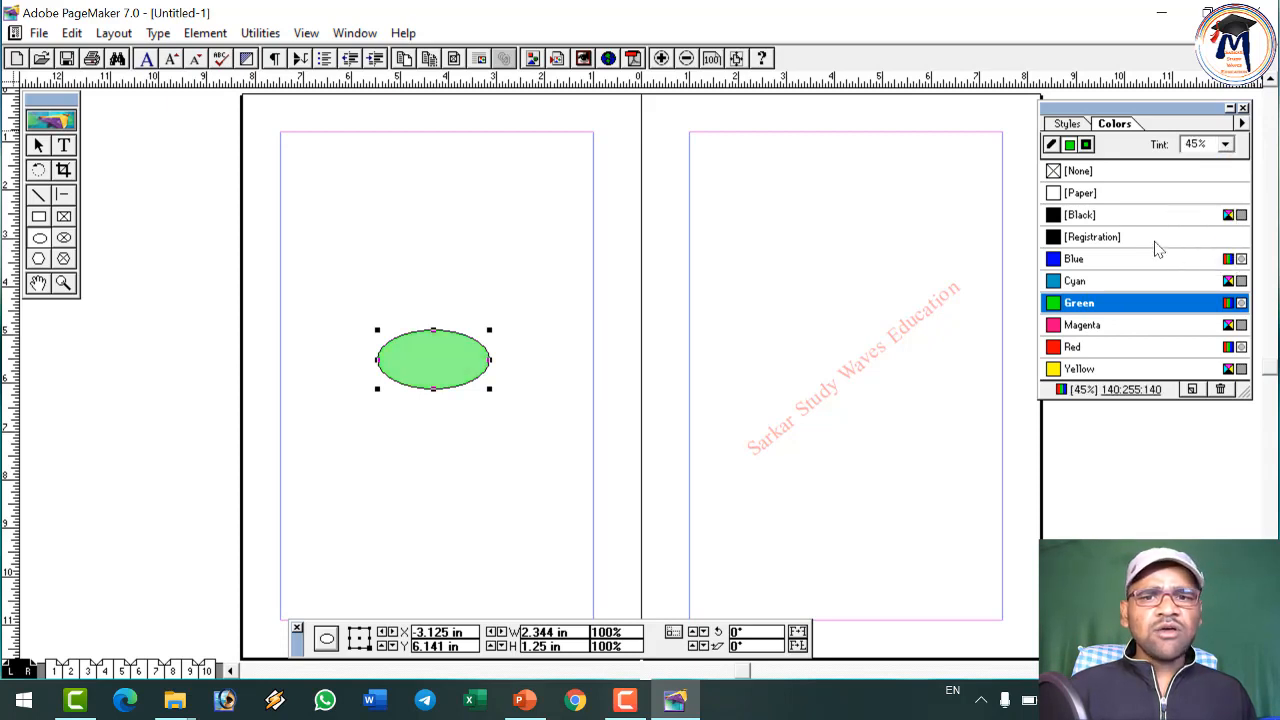
left_click(1226, 145)
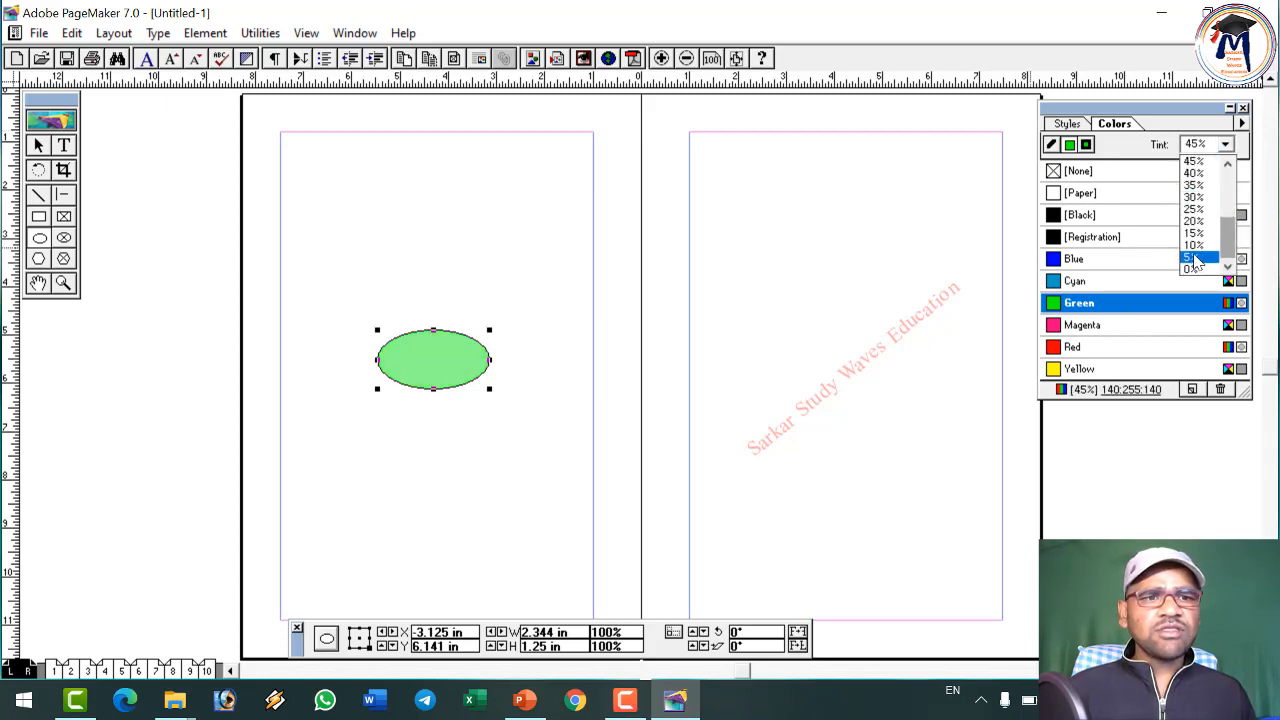
left_click(1200, 197)
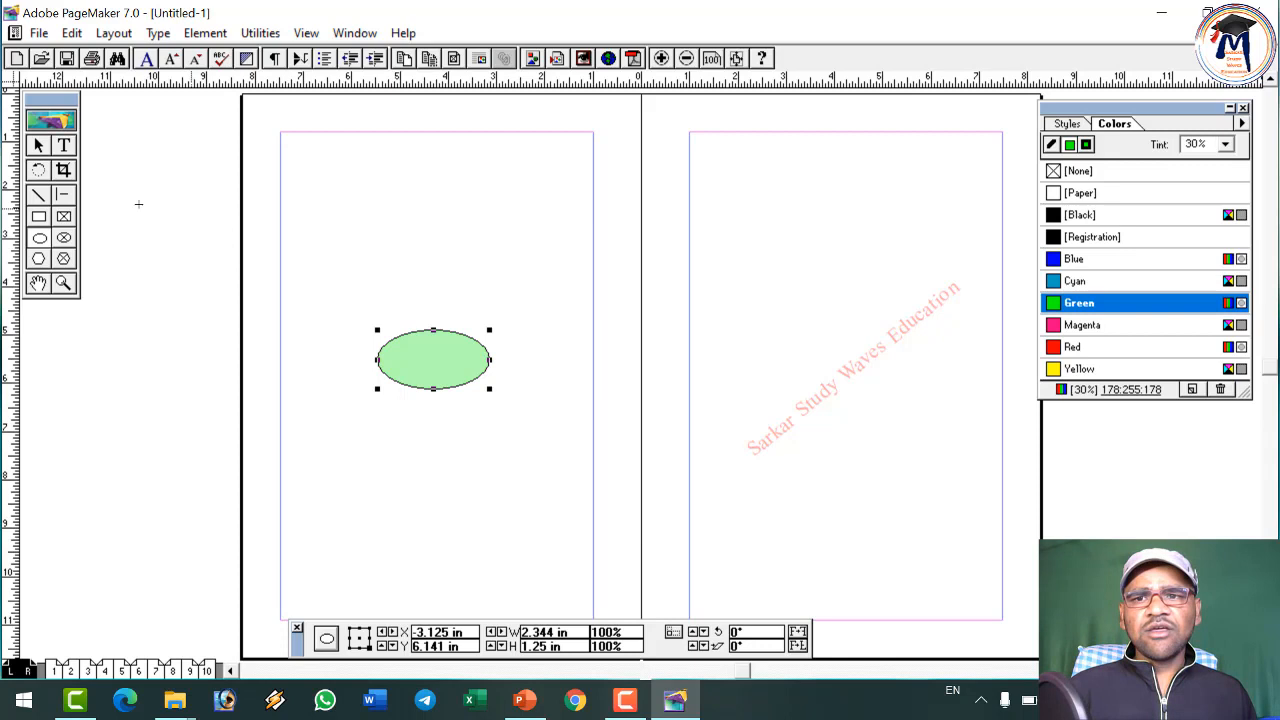
Zoom in on the ellipse and hide its outline by setting the stroke to [Paper]
left_click(64, 149)
key("ctrl+space")
left_click(445, 381, "ctrl")
left_click(625, 380, "ctrl")
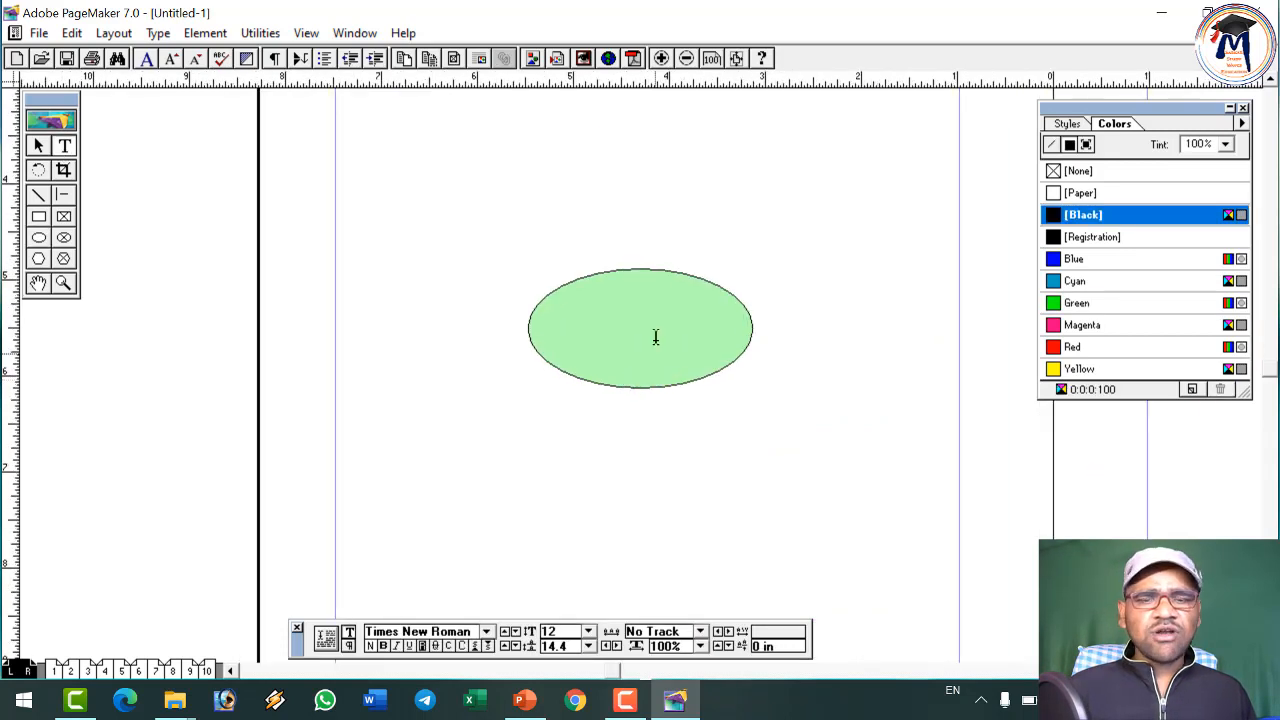
left_click(43, 147)
left_click(730, 316)
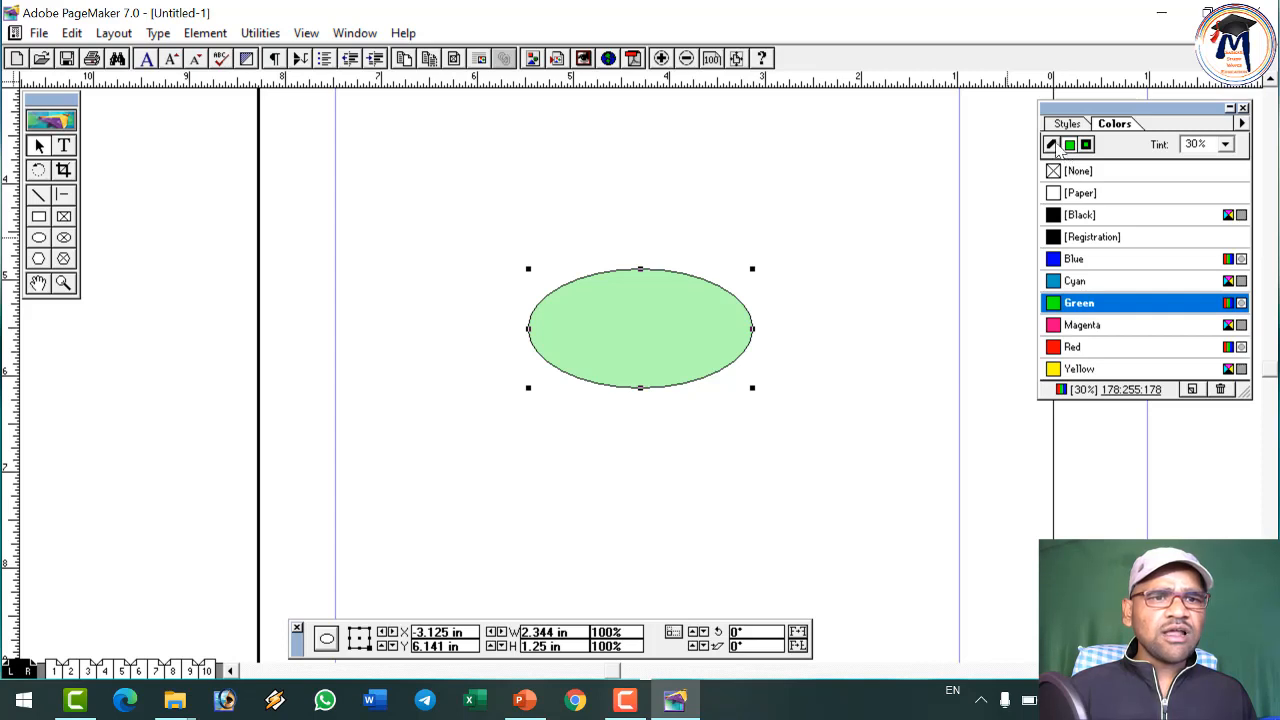
left_click(1054, 145)
left_click(1083, 196)
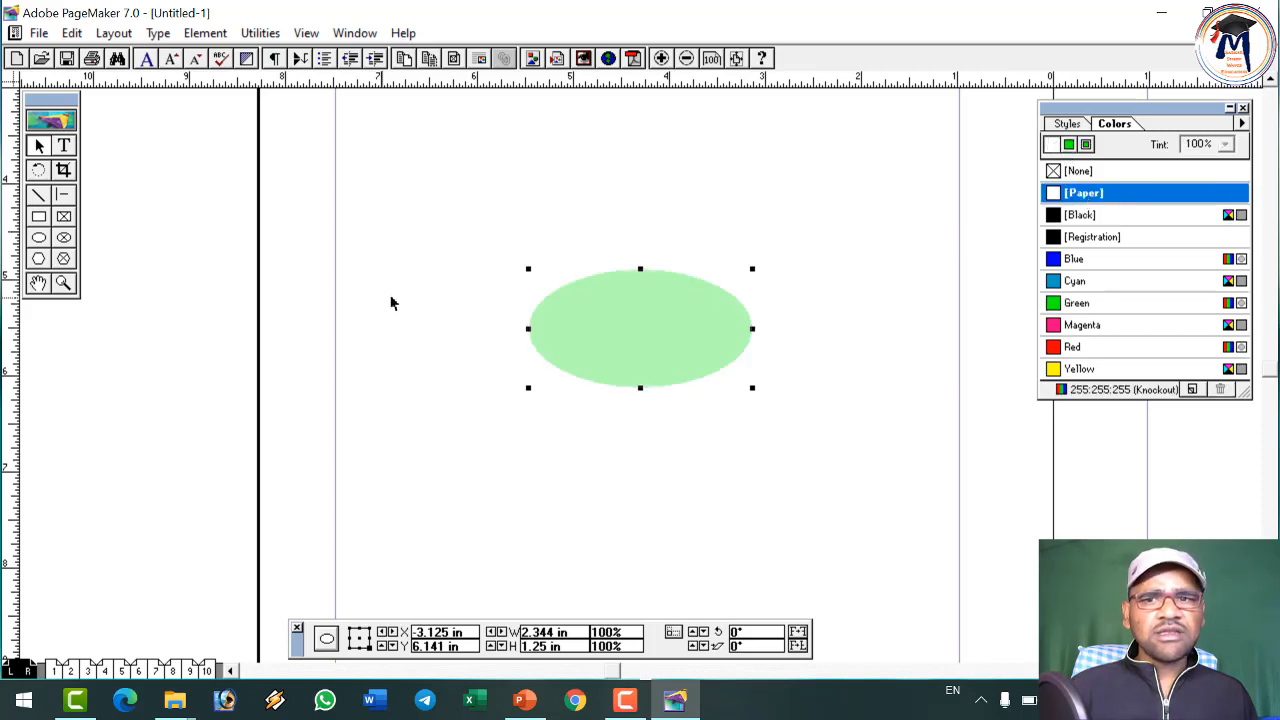
Add a large, centred 'SSW' label inside the ellipse at 20% tint
left_click(63, 147)
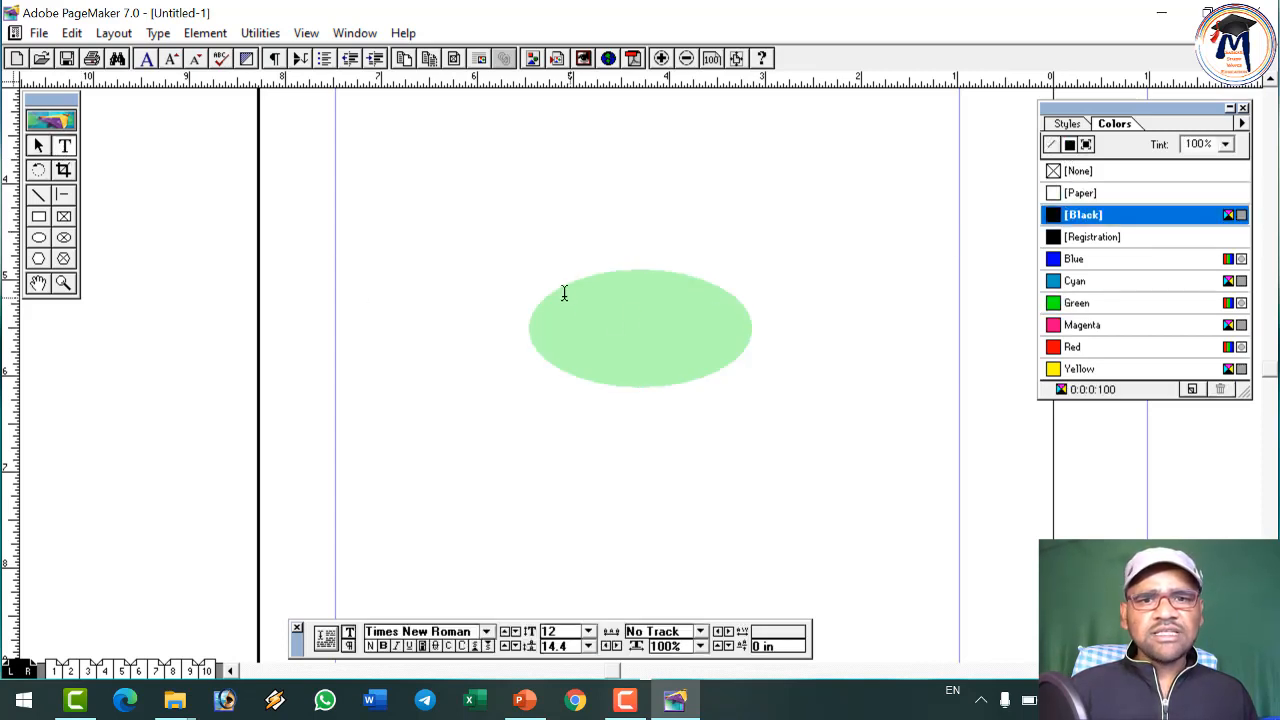
left_click_drag(560, 292, 721, 367)
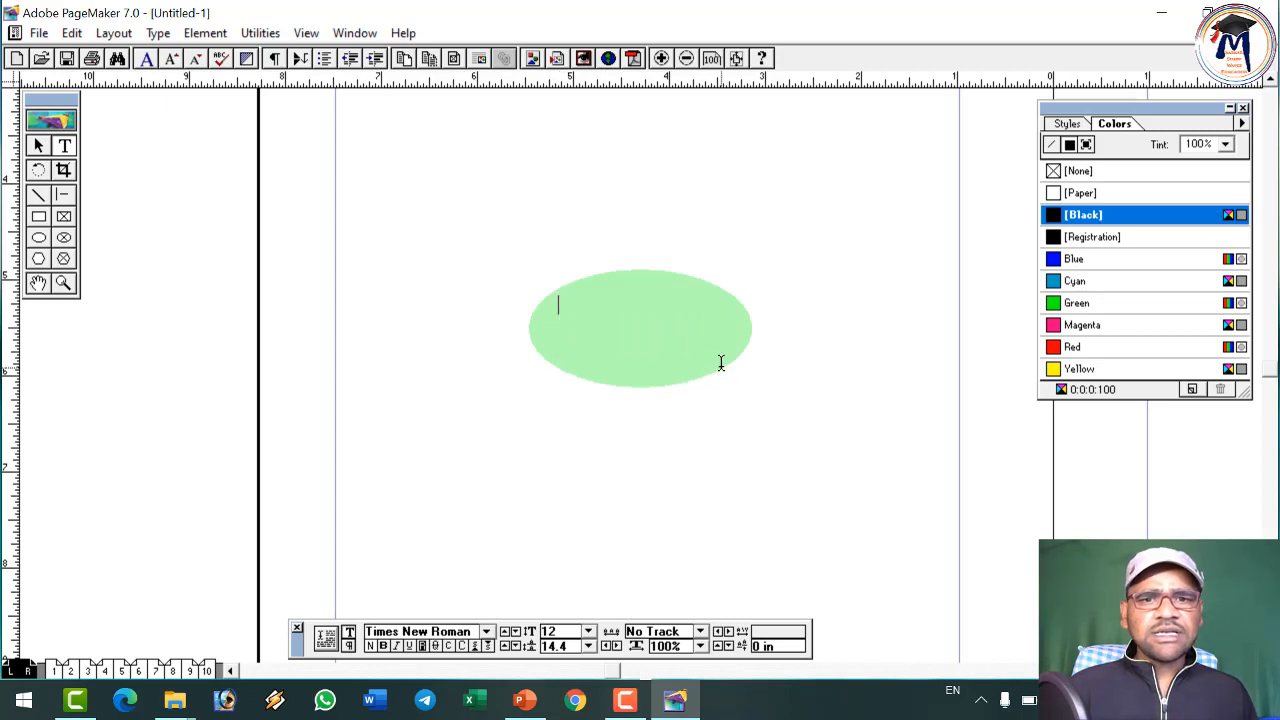
type("SSW")
key("ctrl+a")
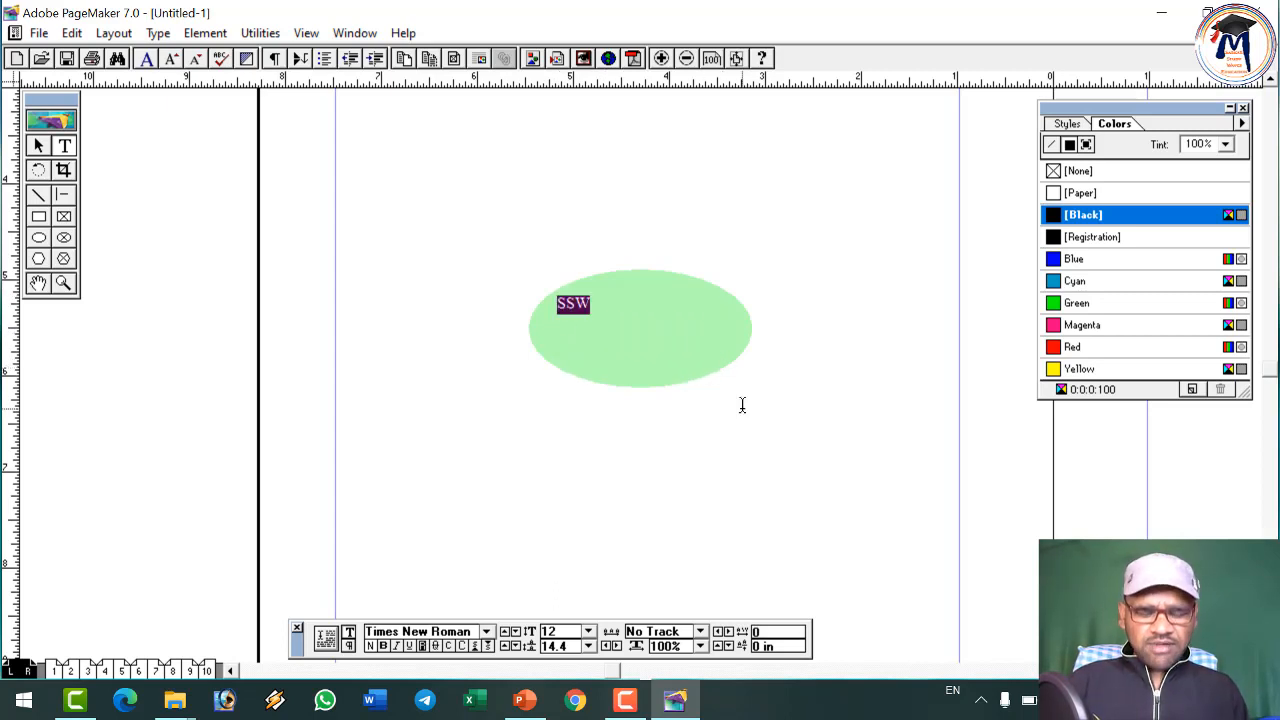
key("ctrl+shift+period")
key("ctrl+shift+period")
key("ctrl+shift+period")
key("ctrl+shift+period")
key("ctrl+shift+period")
key("ctrl+shift+period")
key("ctrl+shift+period")
key("ctrl+shift+period")
key("ctrl+shift+period")
key("ctrl+shift+period")
key("ctrl+shift+period")
key("ctrl+shift+period")
key("ctrl+shift+period")
key("ctrl+shift+period")
key("ctrl+shift+period")
key("ctrl+shift+period")
key("ctrl+shift+period")
key("ctrl+shift+period")
key("ctrl+shift+period")
key("ctrl+shift+period")
key("ctrl+shift+period")
key("ctrl+shift+period")
key("ctrl+shift+period")
key("ctrl+shift+period")
key("ctrl+shift+period")
key("ctrl+shift+period")
key("ctrl+shift+period")
key("ctrl+shift+period")
key("ctrl+shift+period")
key("ctrl+shift+period")
key("ctrl+shift+period")
key("ctrl+shift+period")
key("ctrl+shift+period")
key("ctrl+shift+period")
key("ctrl+shift+period")
key("ctrl+shift+period")
key("ctrl+shift+period")
key("ctrl+shift+period")
key("ctrl+shift+period")
key("ctrl+shift+period")
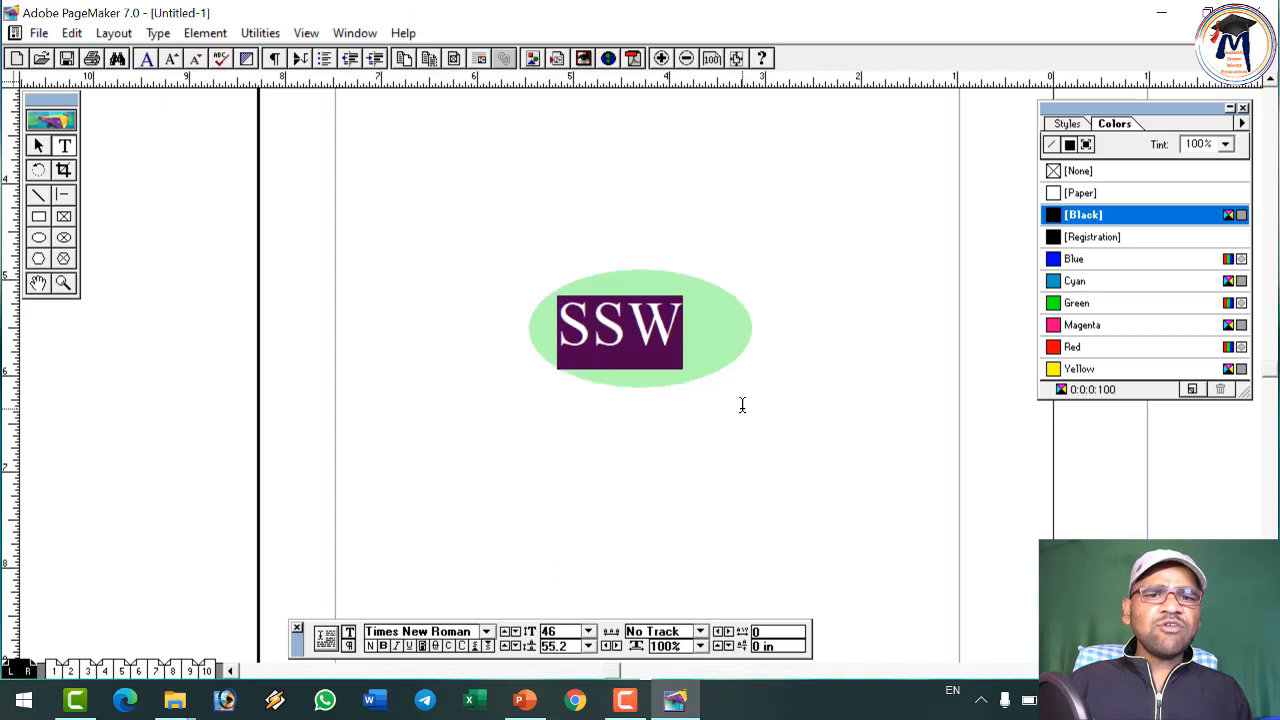
key("ctrl+shift+c")
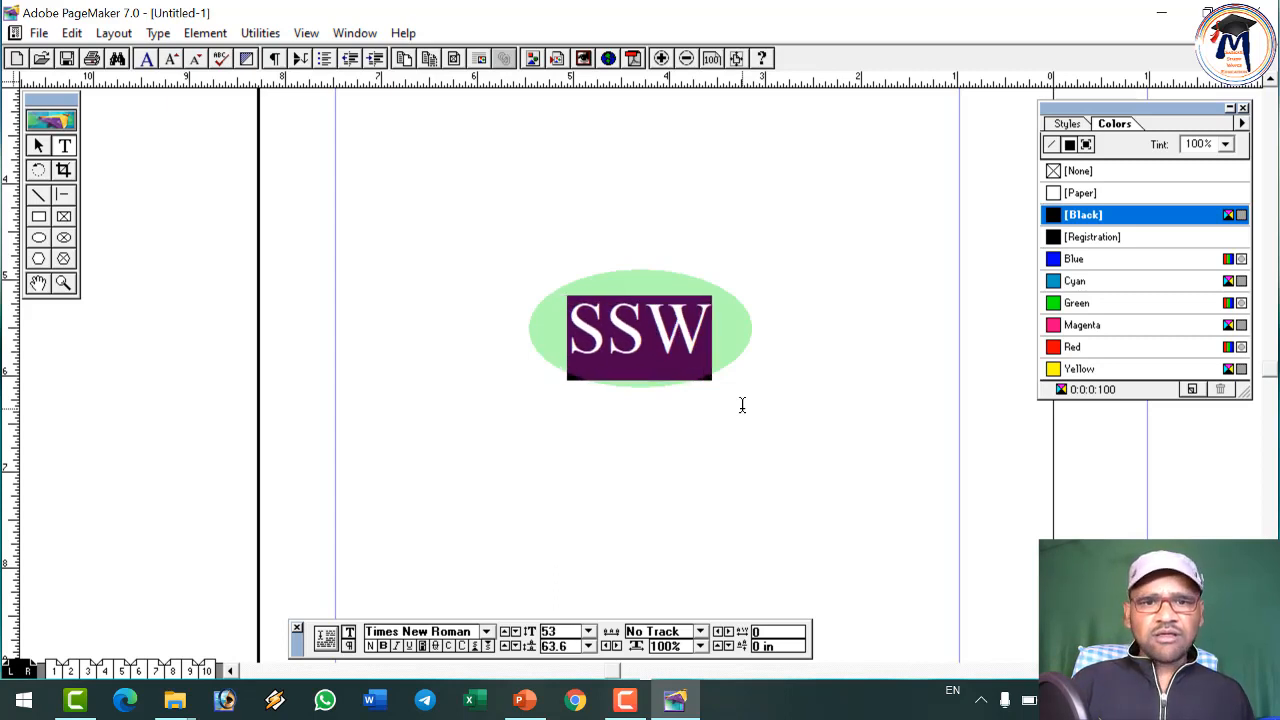
left_click(1225, 144)
left_click(1203, 222)
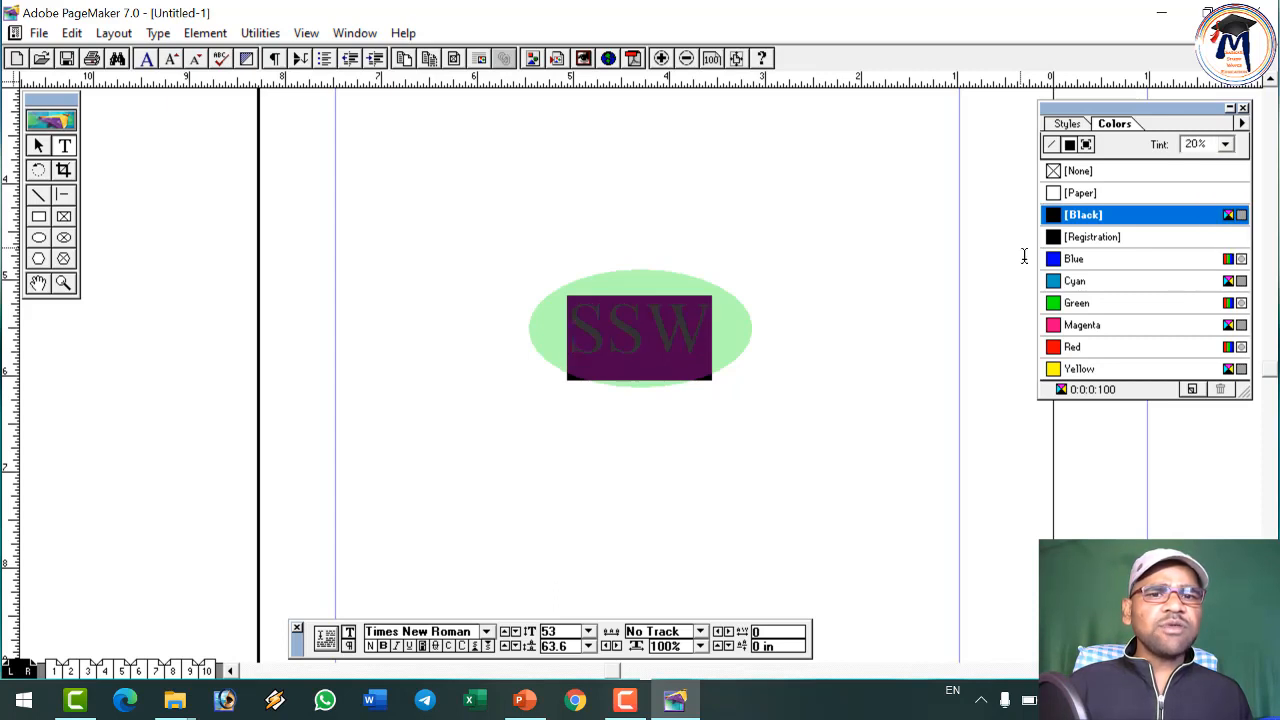
left_click(718, 306)
left_click(38, 147)
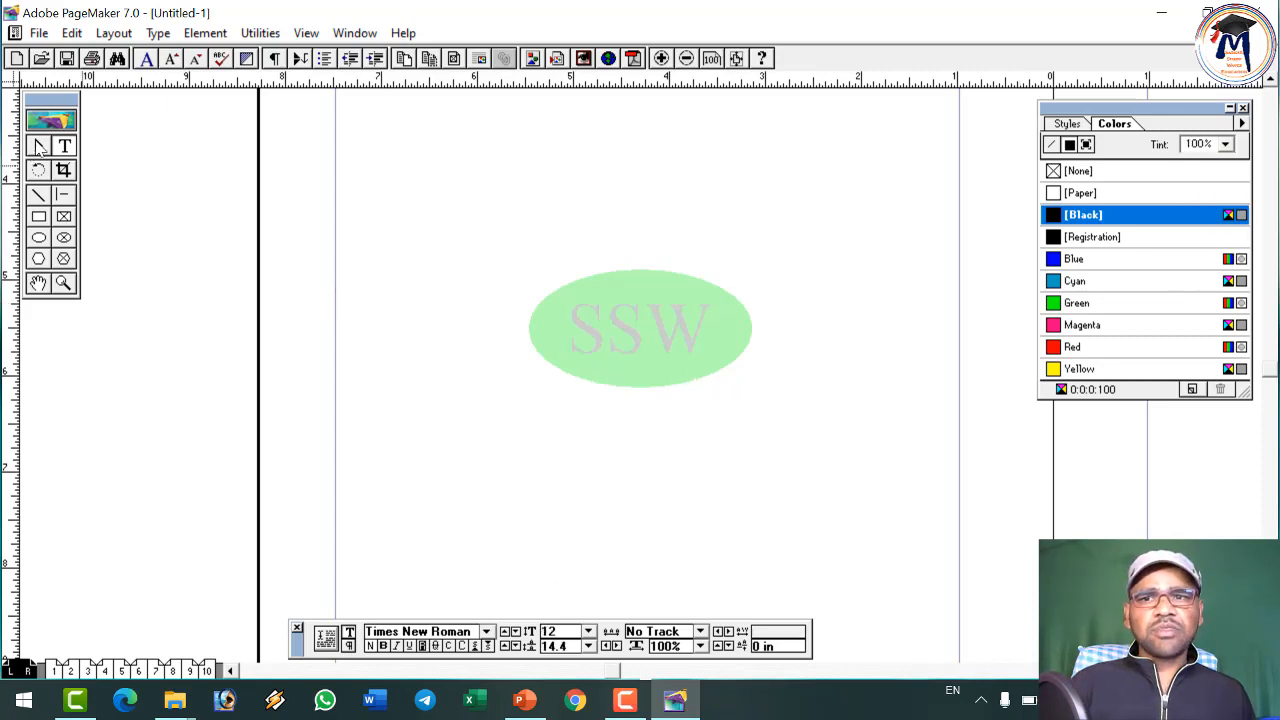
left_click(664, 348, "ctrl+alt")
Browse through the pages and insert new pages after page 10
left_click(664, 349, "ctrl+alt")
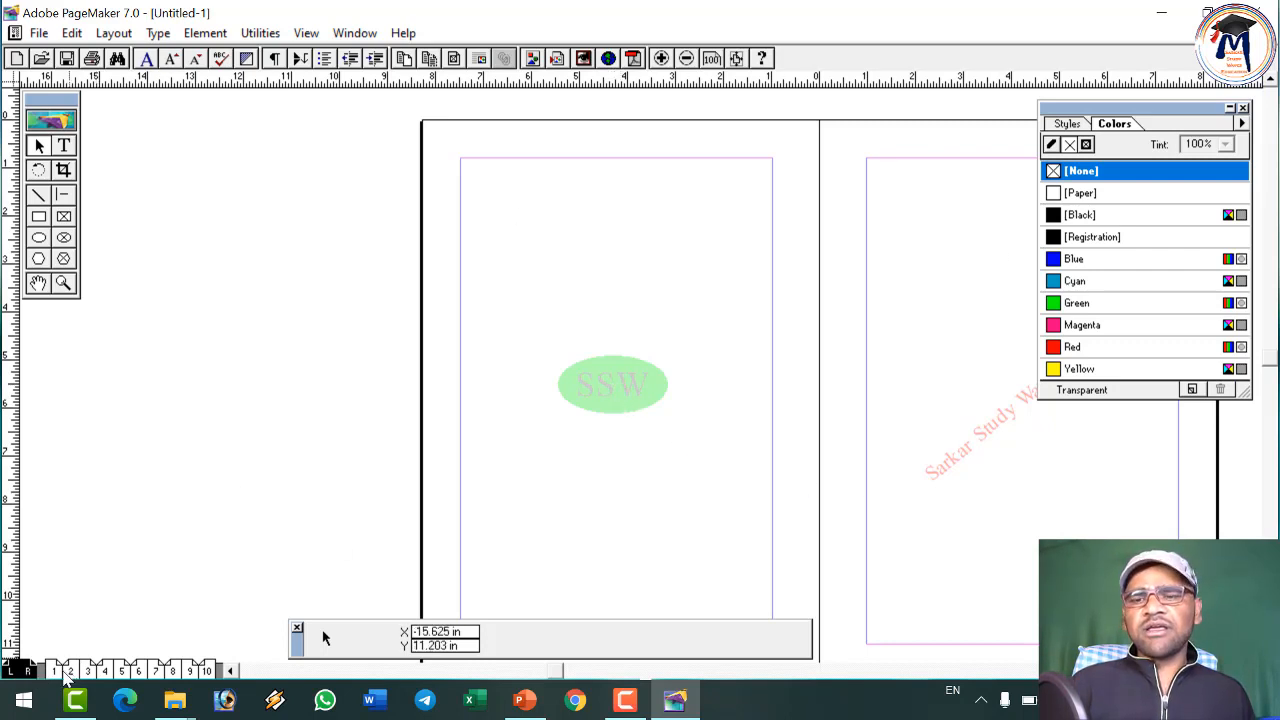
left_click(56, 671)
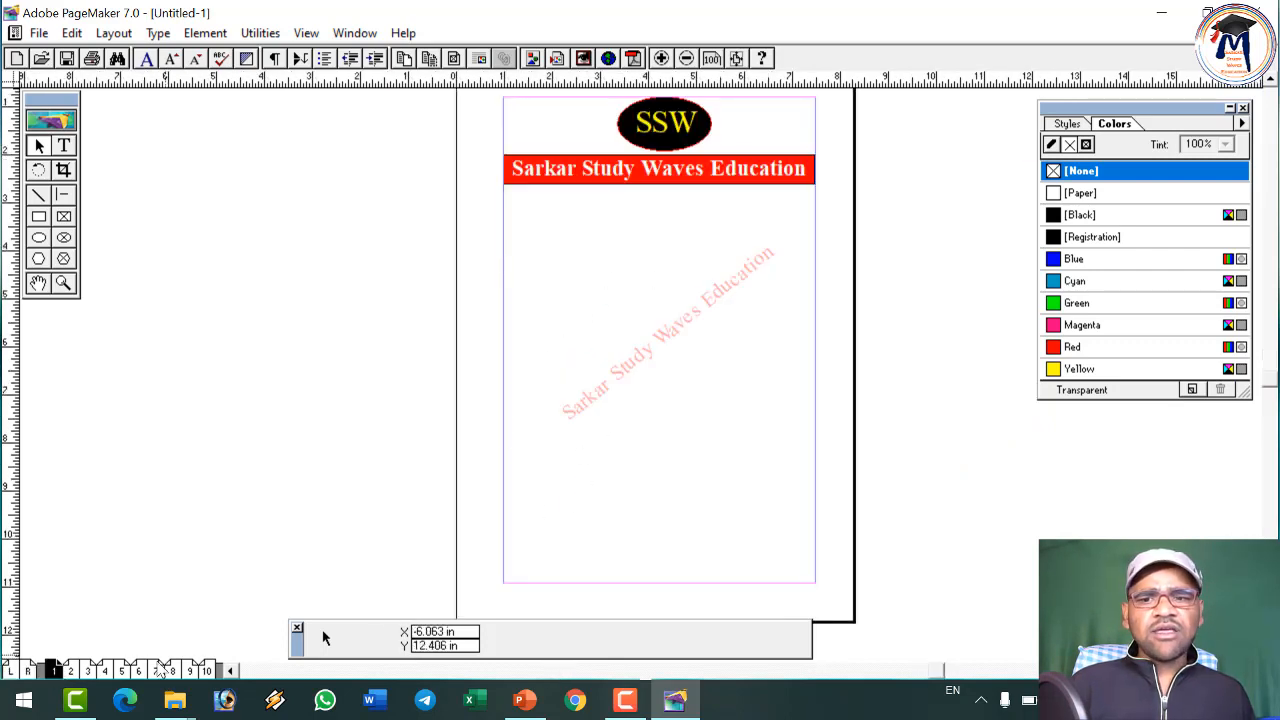
left_click(82, 670)
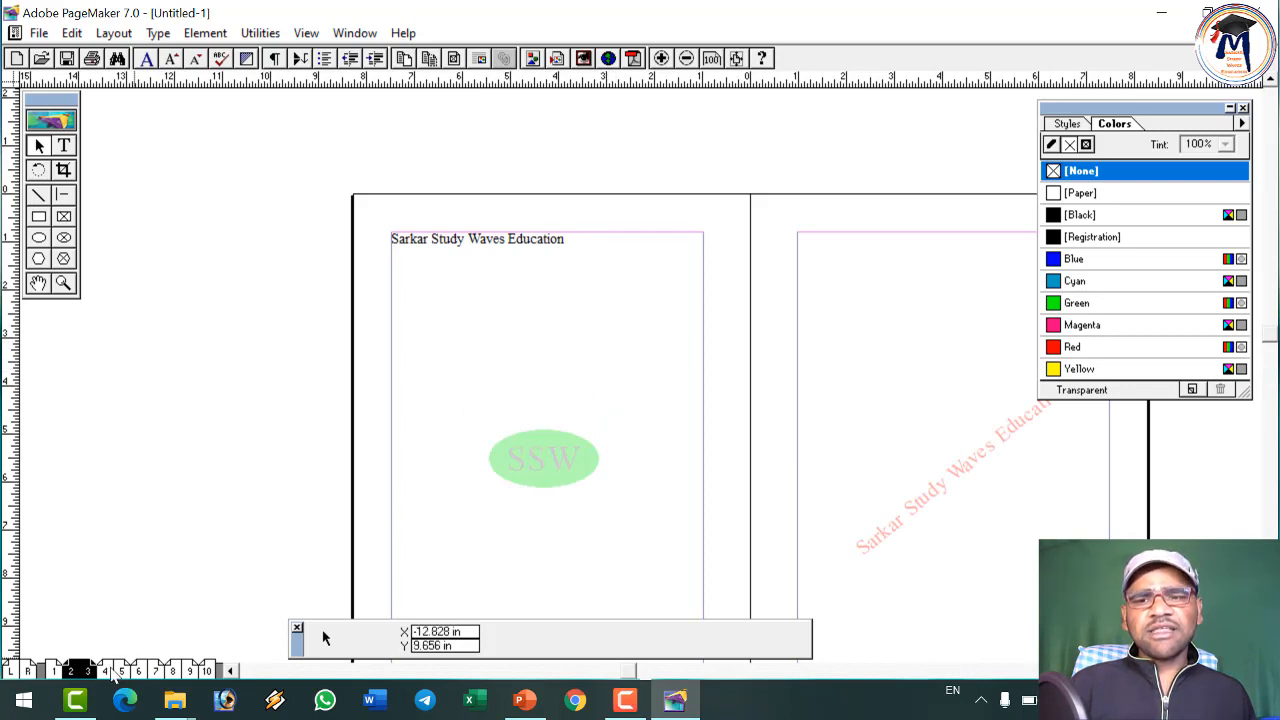
left_click(146, 670)
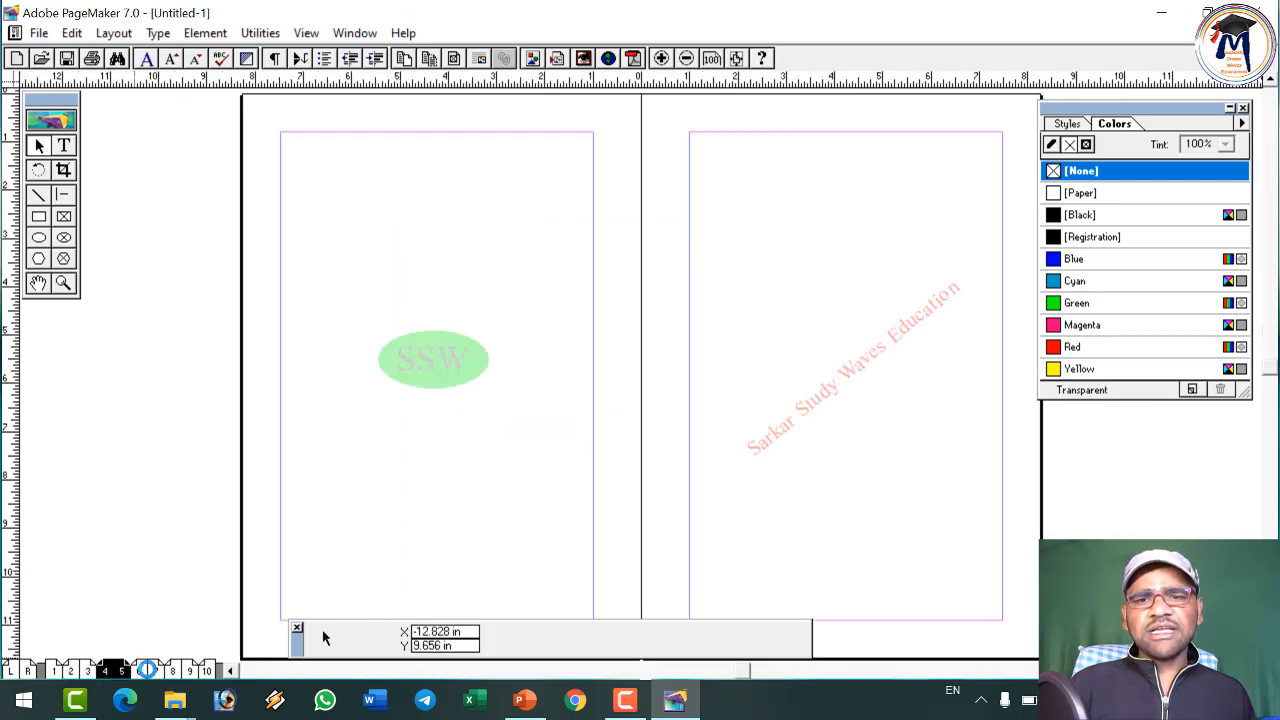
left_click(207, 670)
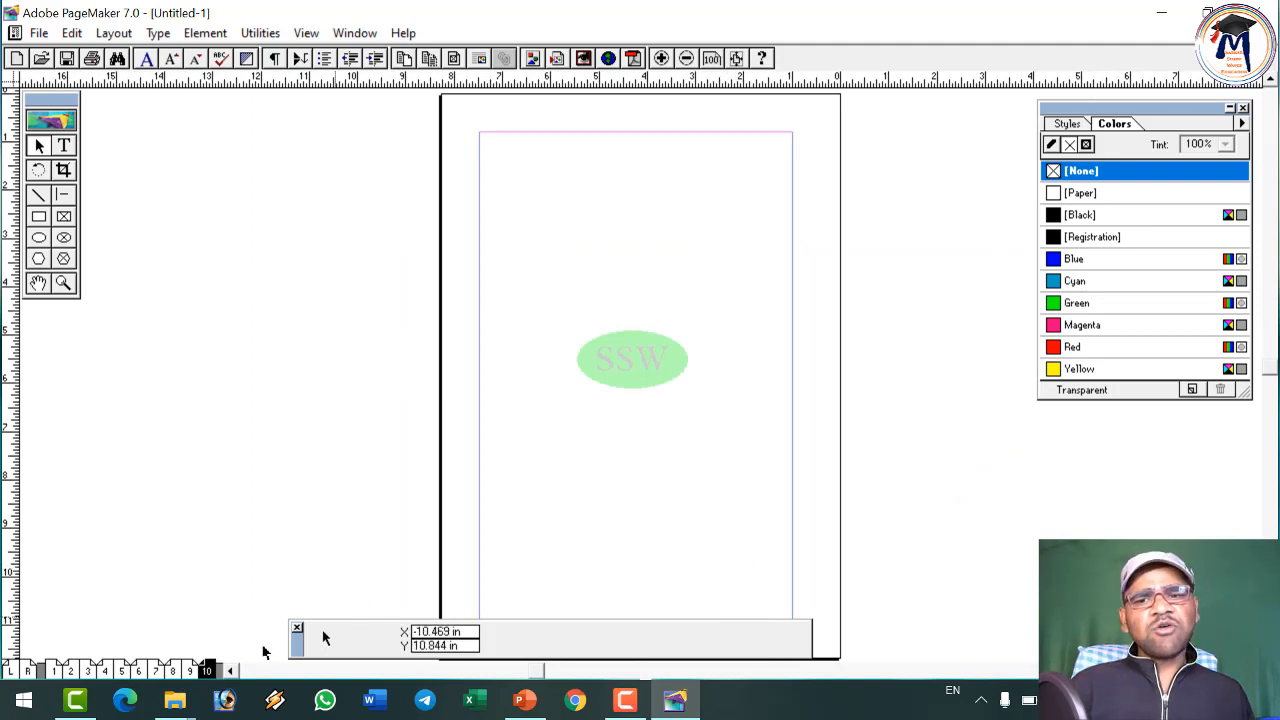
right_click(206, 671)
left_click(259, 632)
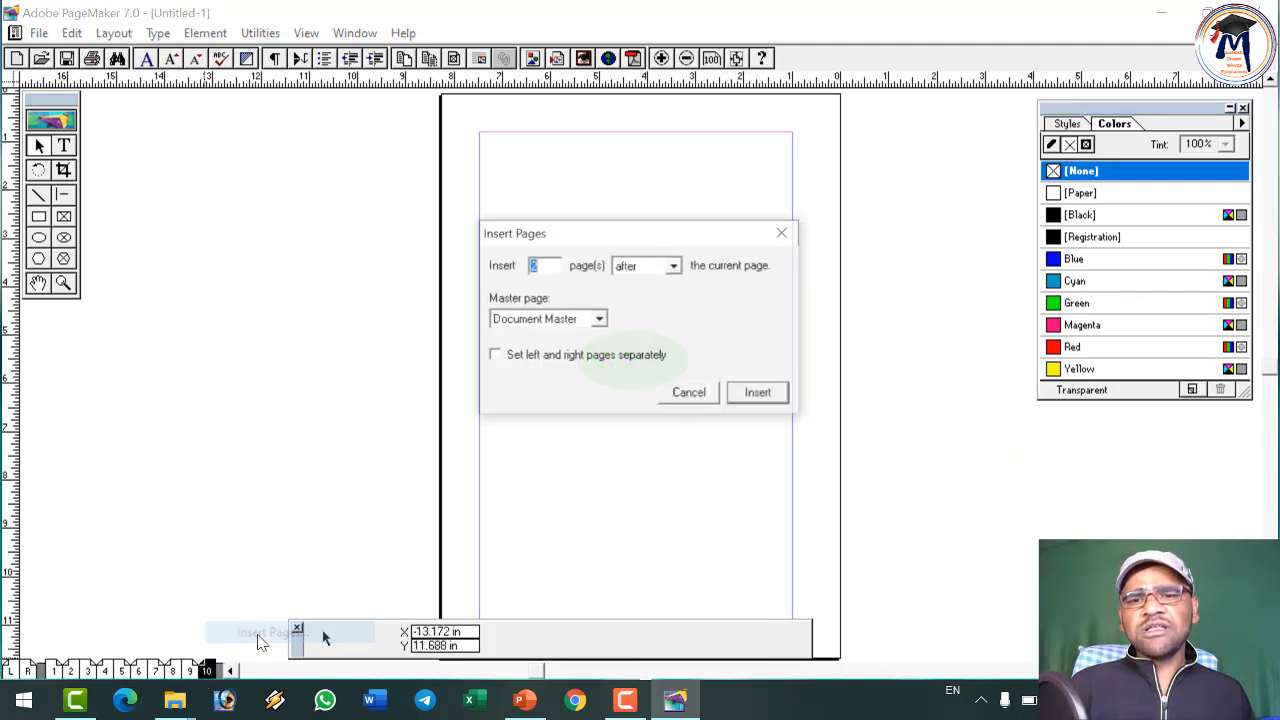
left_click(771, 396)
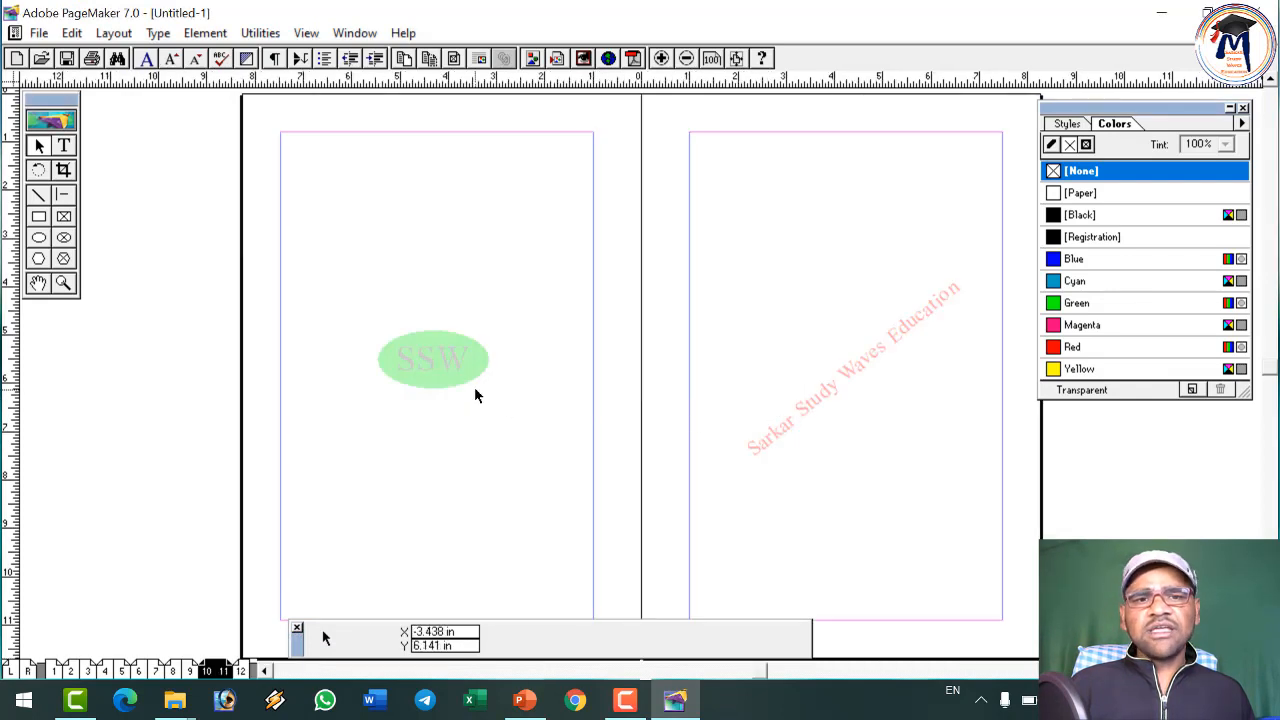
Check page 12 and the master pages, then return to page 1 and pages 2–3
left_click(242, 672)
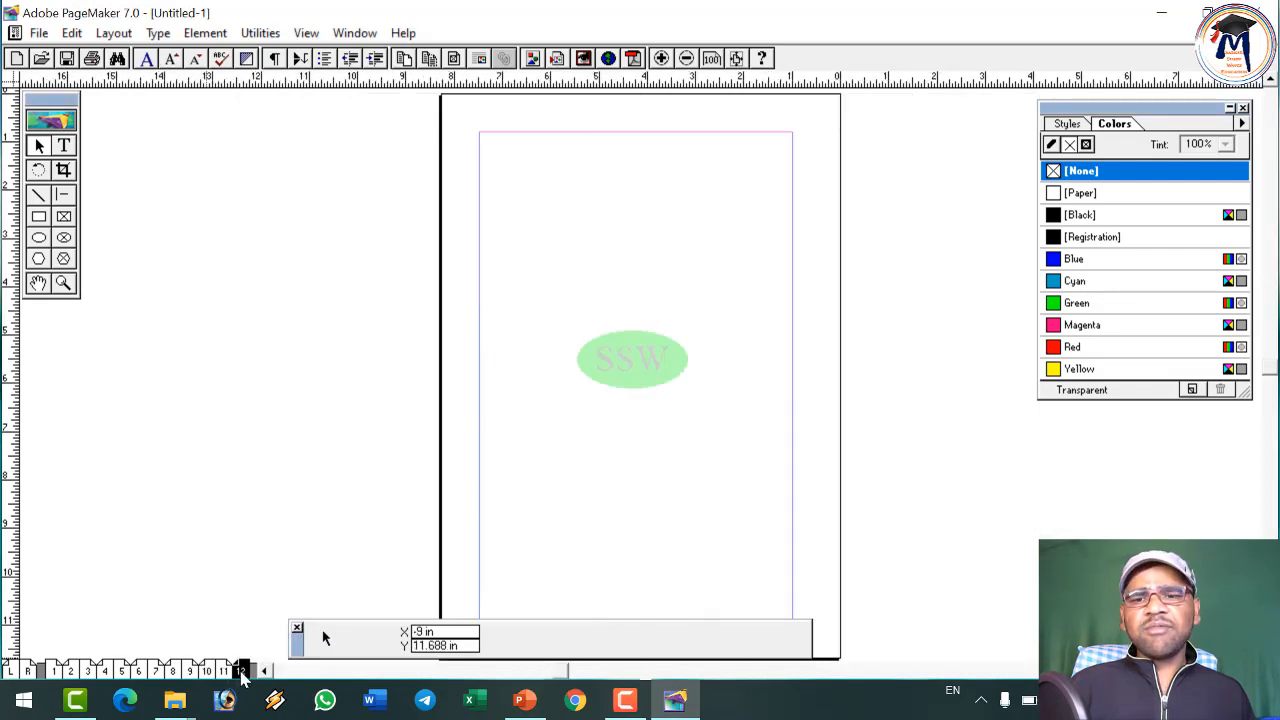
left_click(19, 670)
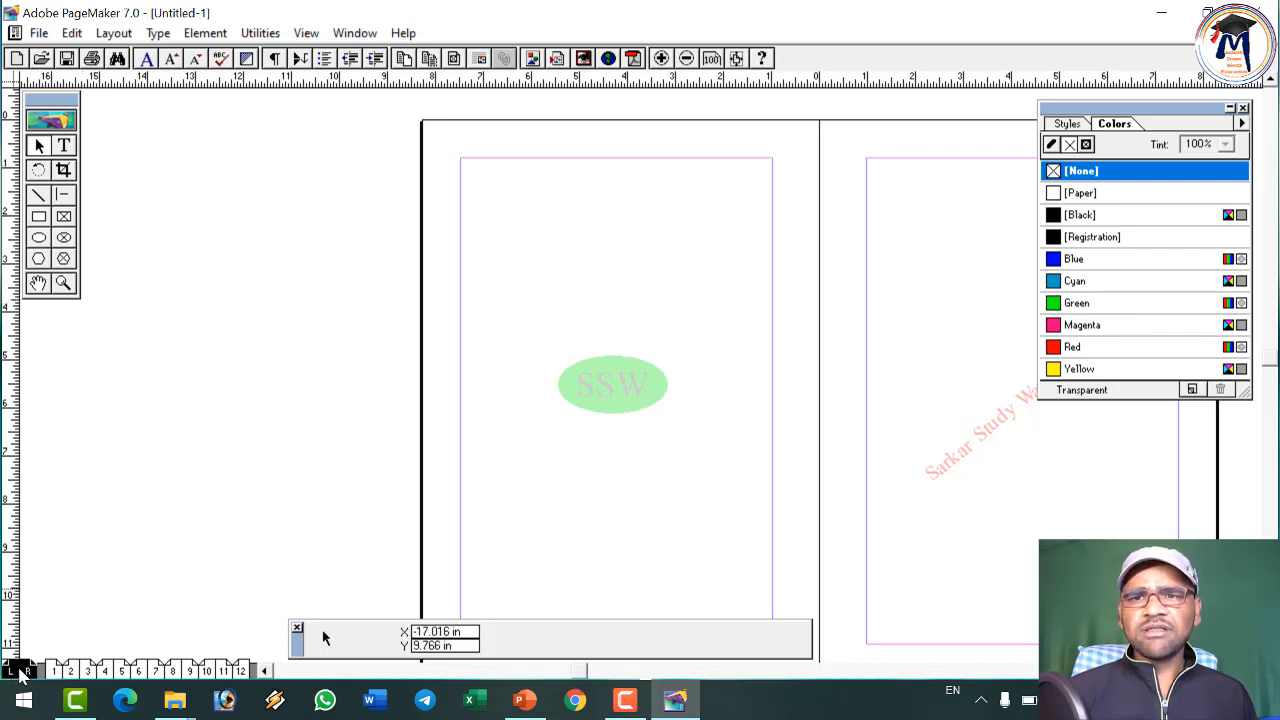
left_click(205, 33)
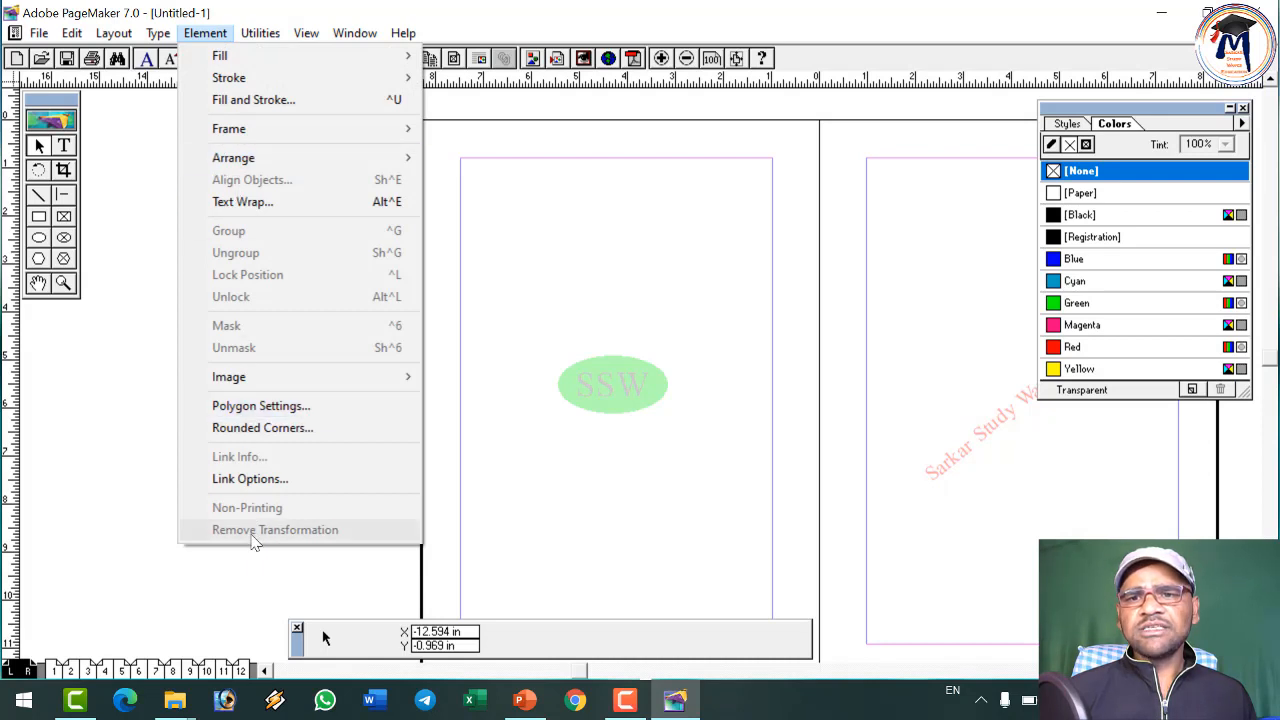
left_click(606, 382)
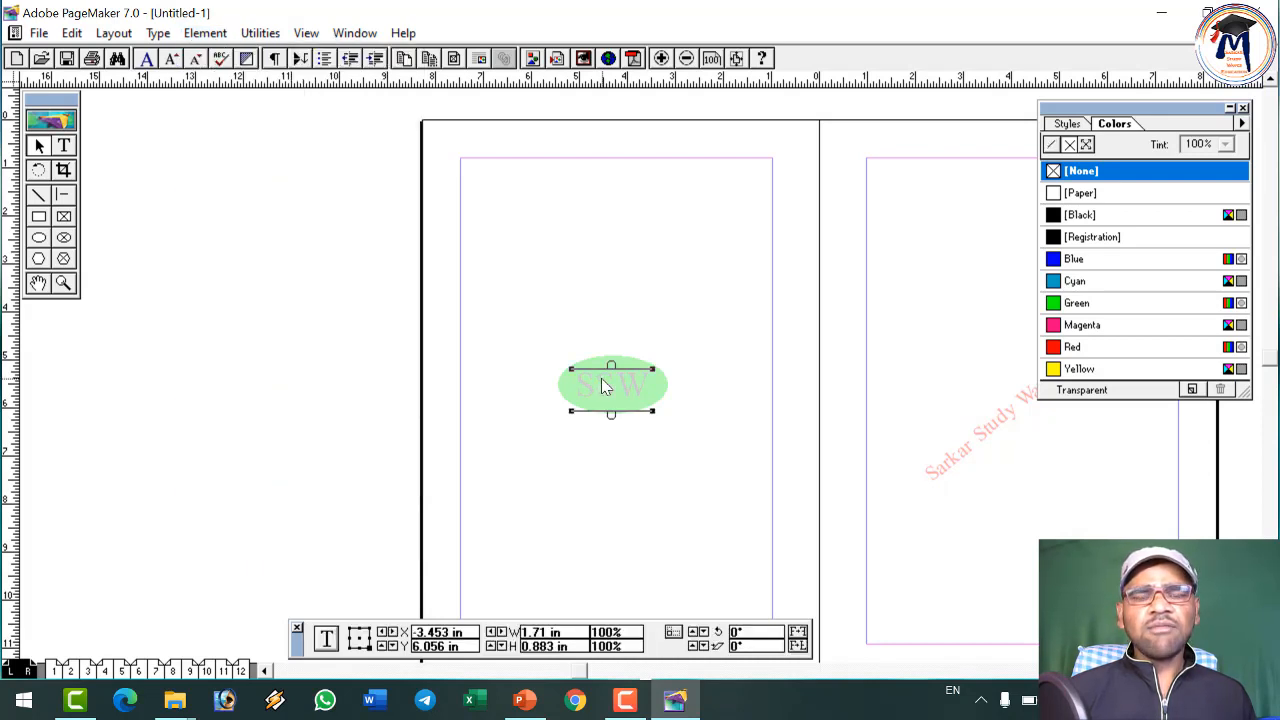
left_click(651, 363)
left_click(55, 669)
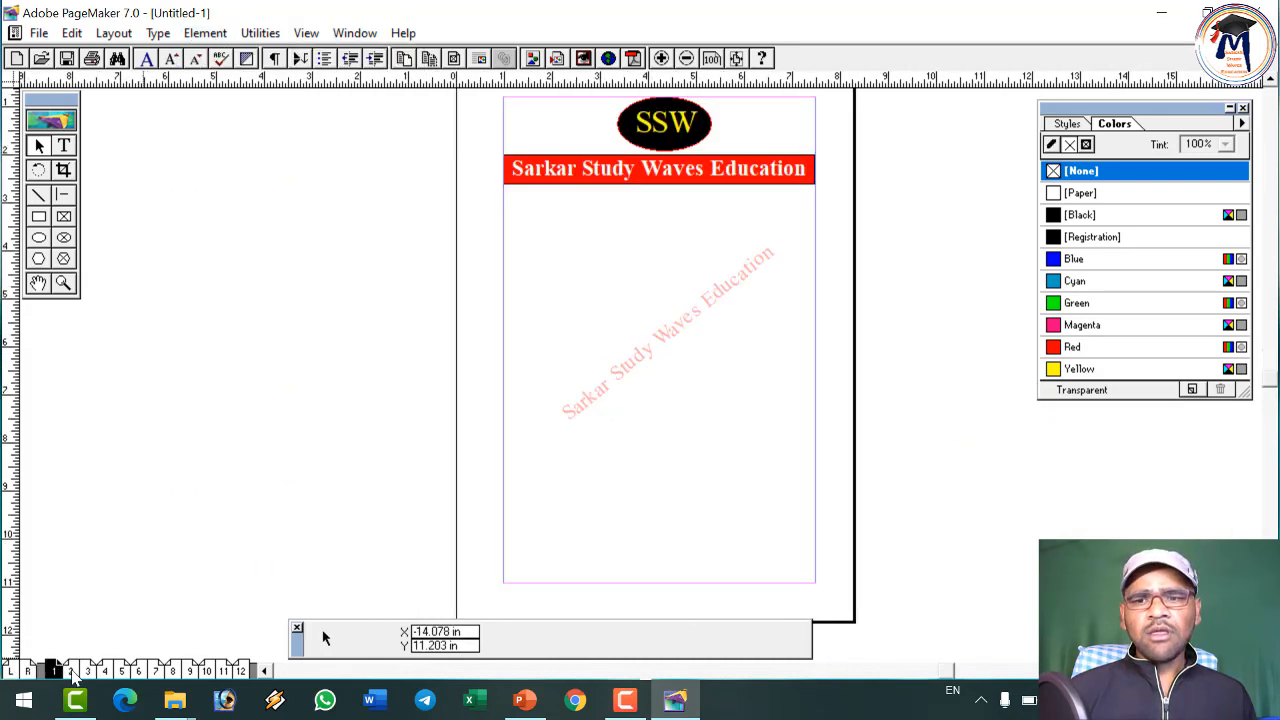
left_click(71, 669)
Repeat the 'Sarkar Study Waves Education' heading on four lines by pasting copies below it
left_click(443, 251, "ctrl")
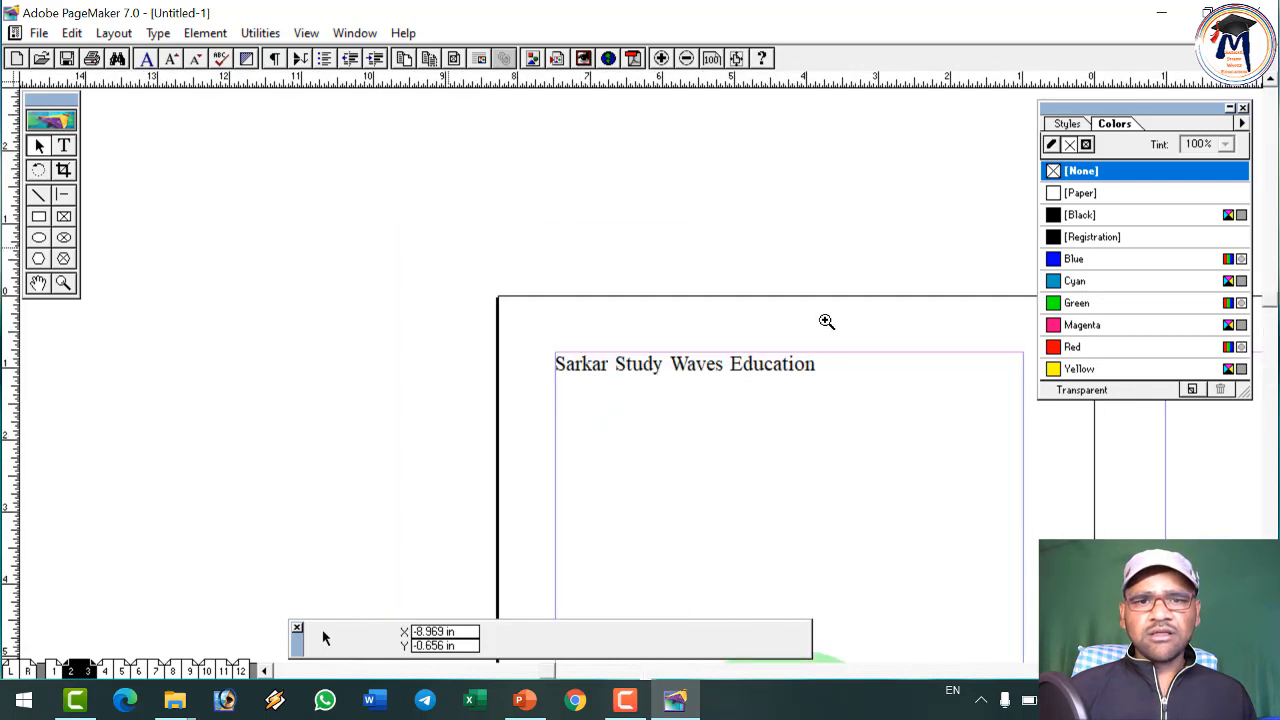
left_click(826, 320, "ctrl")
left_click(597, 479, "ctrl")
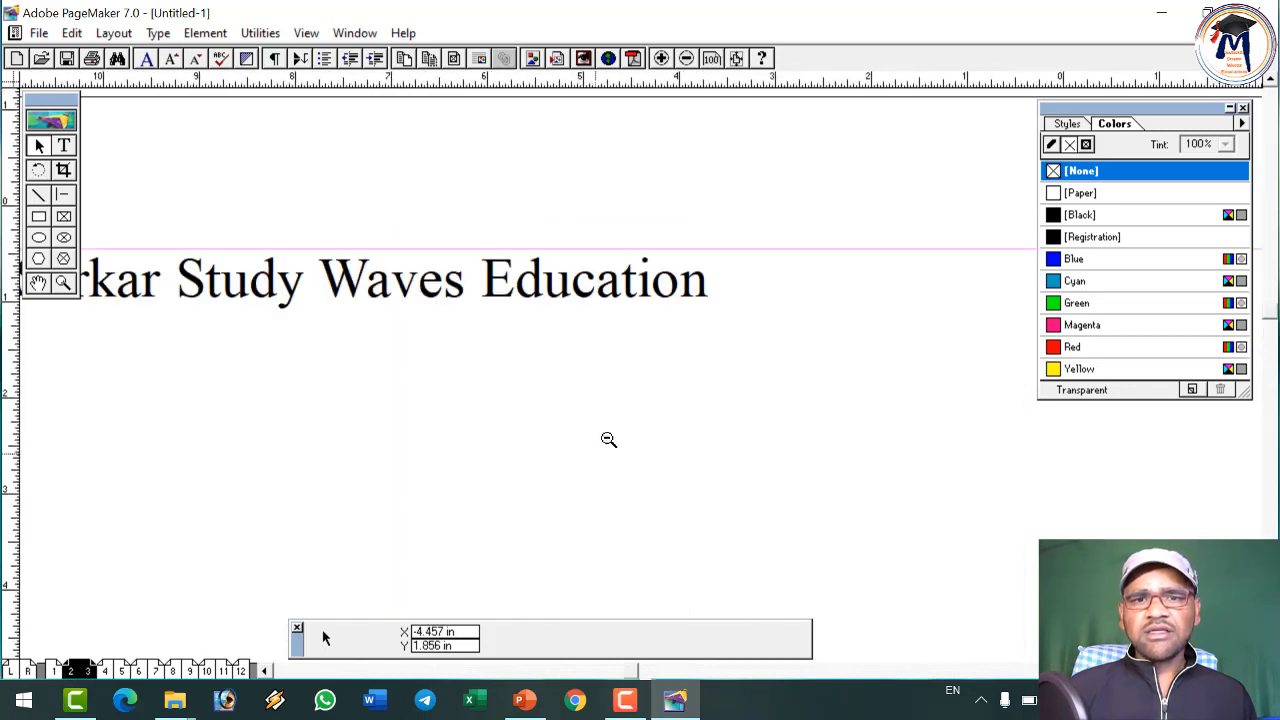
left_click(606, 439, "ctrl+alt")
left_click(63, 145)
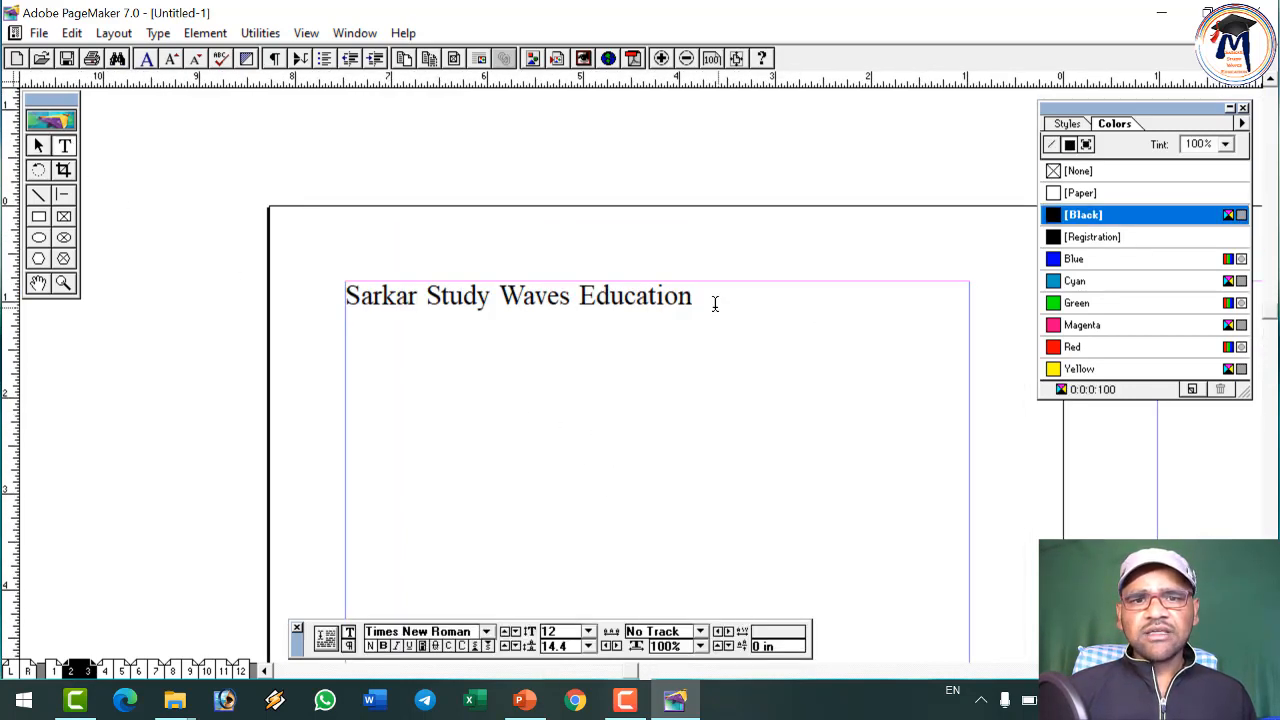
left_click_drag(714, 300, 330, 294)
key("ctrl+c")
left_click(714, 304)
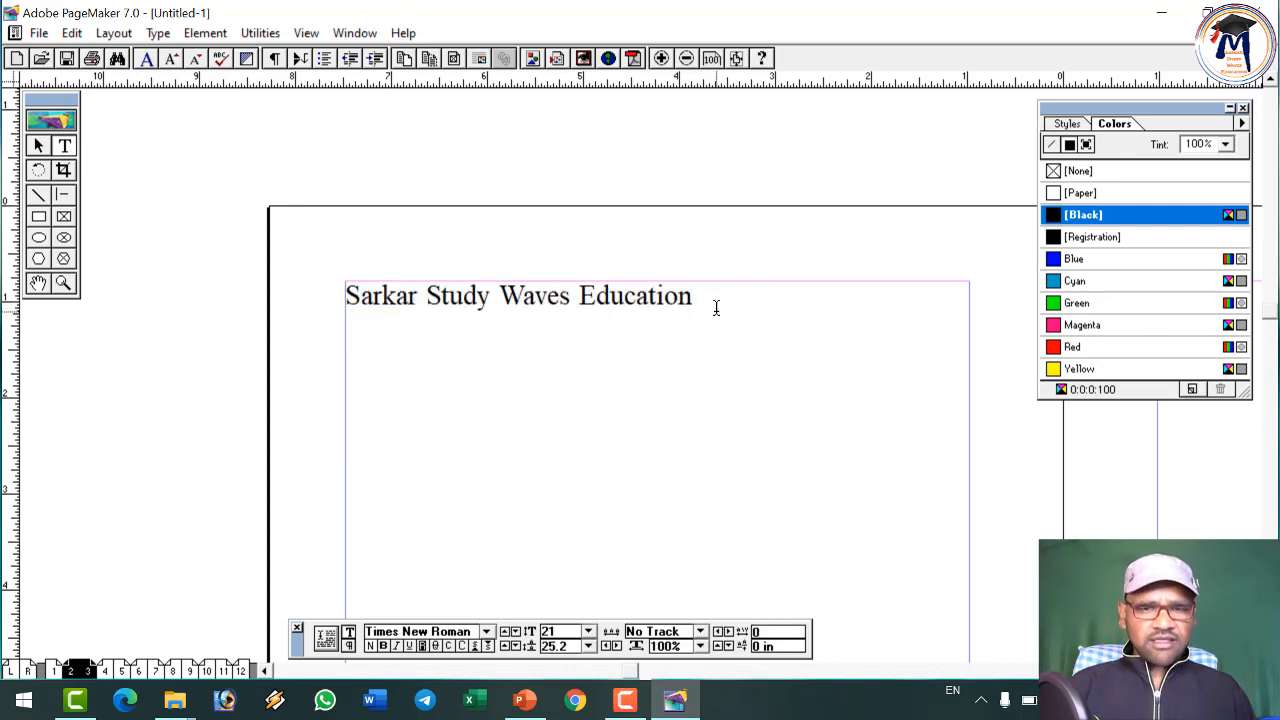
key("Return")
key("ctrl+v")
key("ctrl+v")
key("Return")
key("ctrl+v")
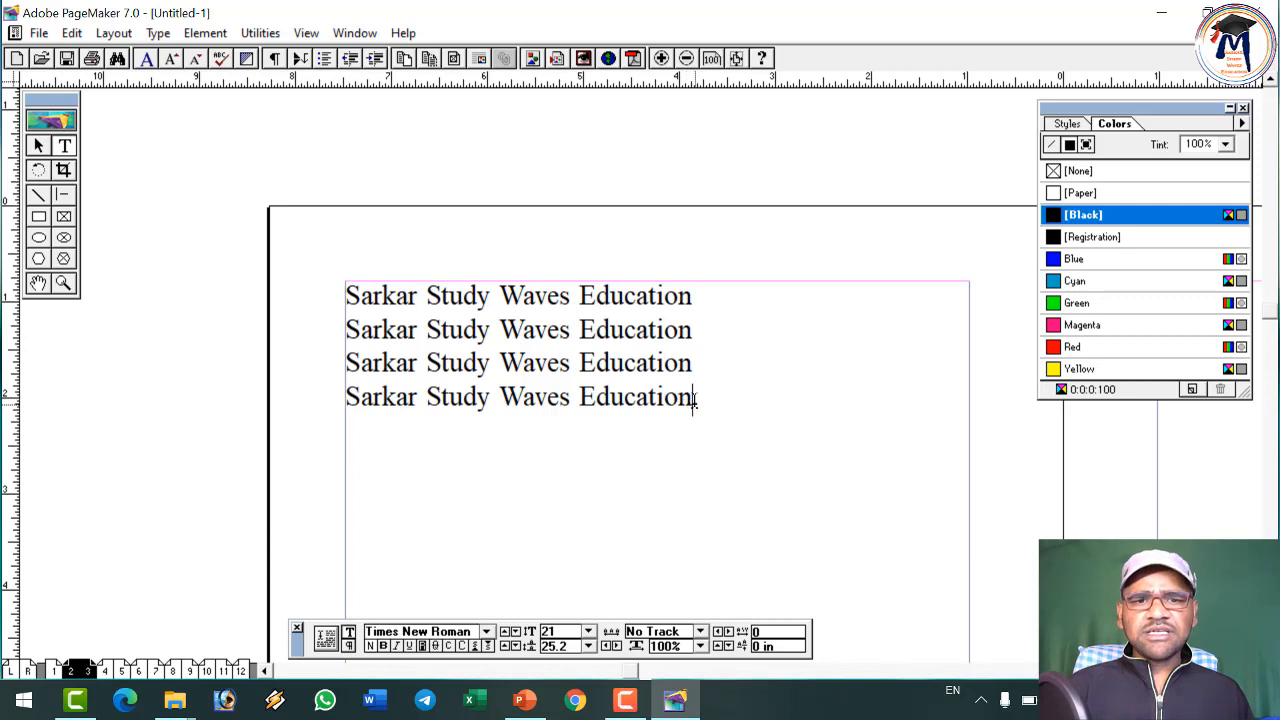
Apply Nirmala UI to the four lines, then switch them back to Times New Roman
left_click_drag(692, 397, 317, 286)
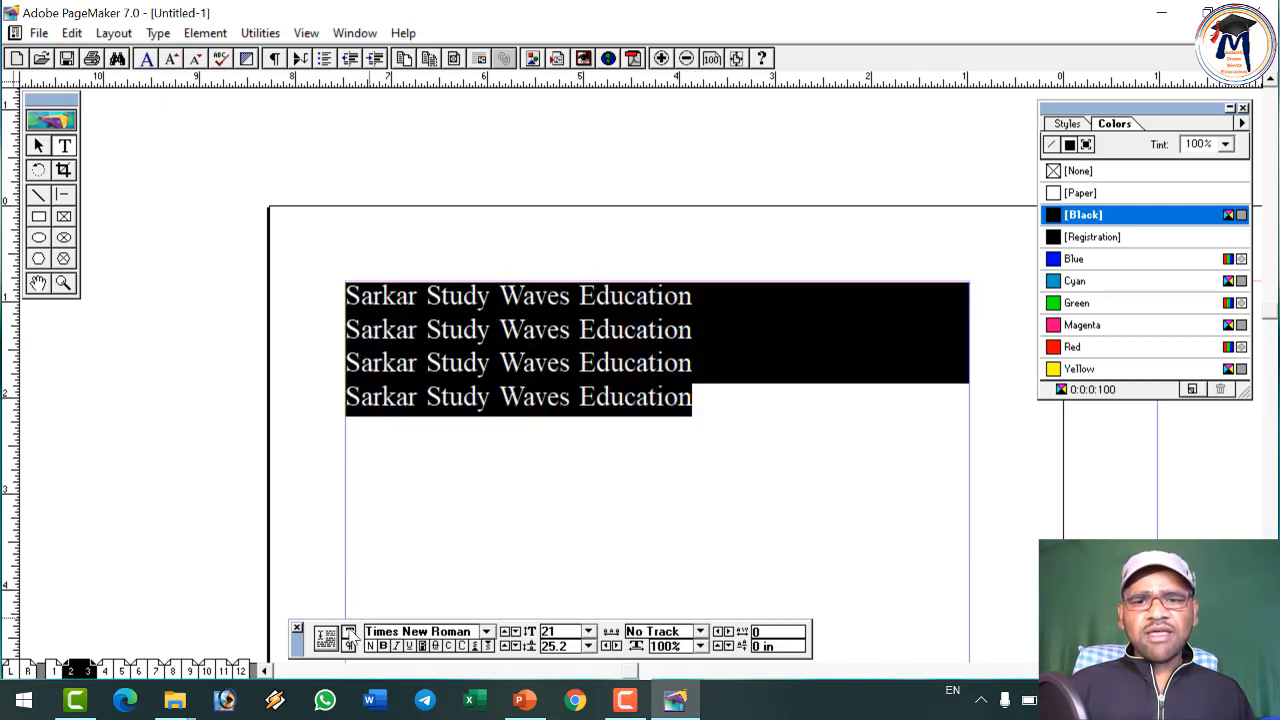
left_click(486, 631)
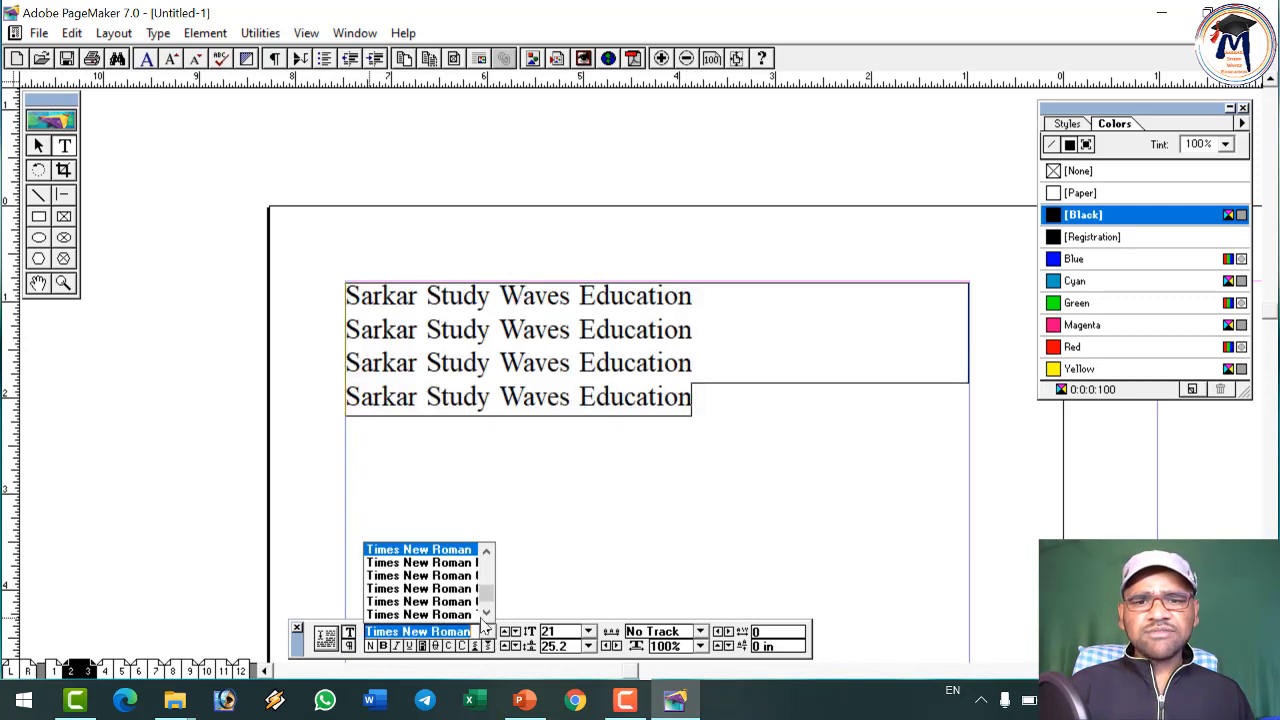
scroll(452, 598, "down", 5)
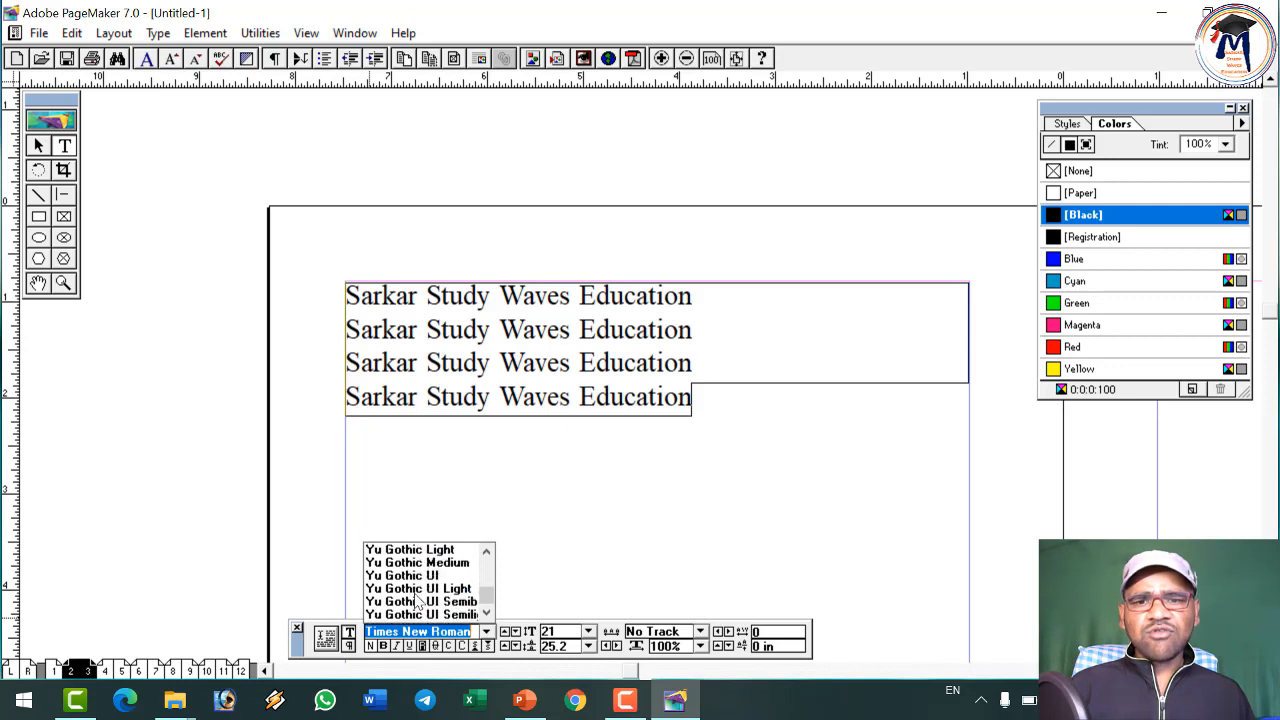
scroll(424, 597, "up", 1)
scroll(424, 597, "up", 20)
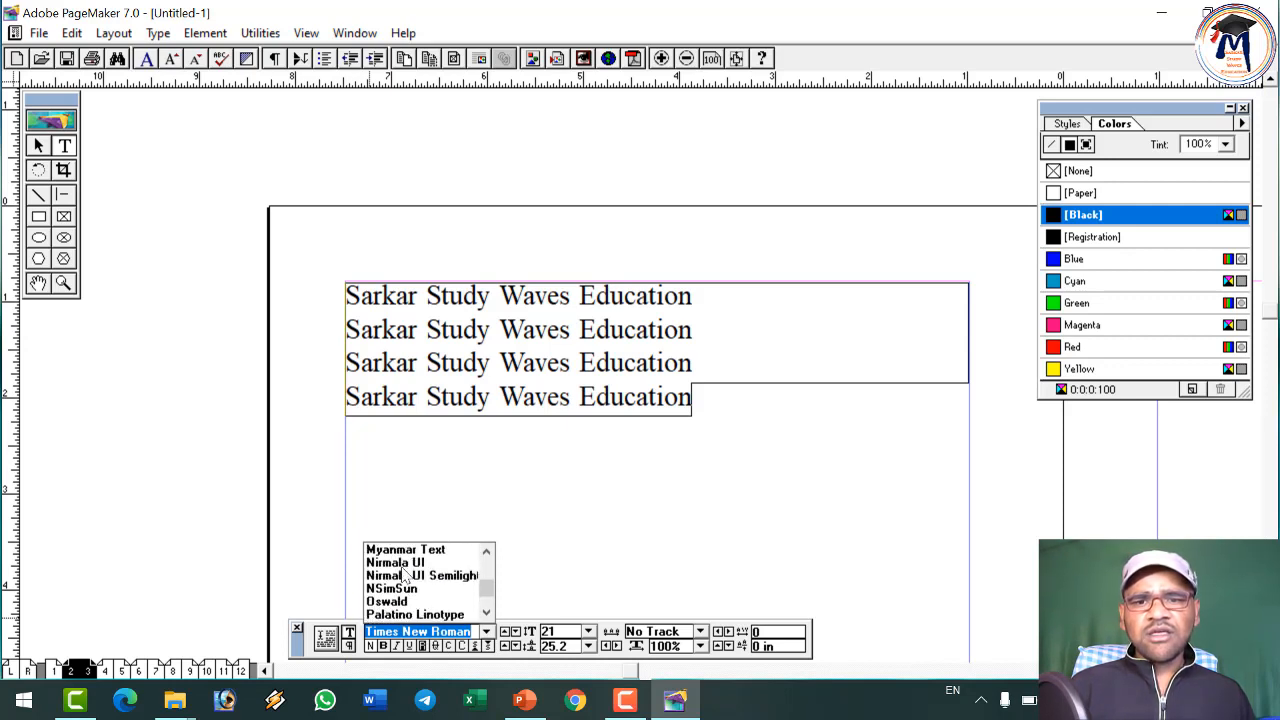
left_click(397, 551)
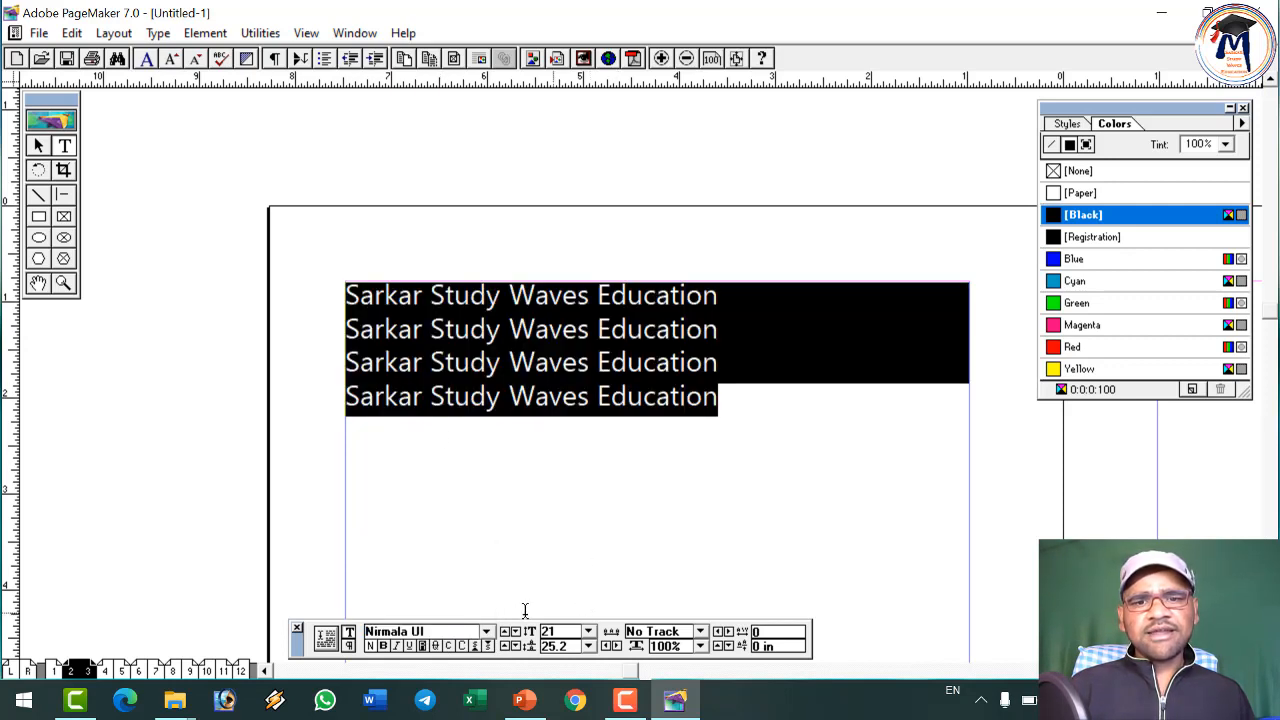
left_click_drag(460, 631, 339, 631)
type("T")
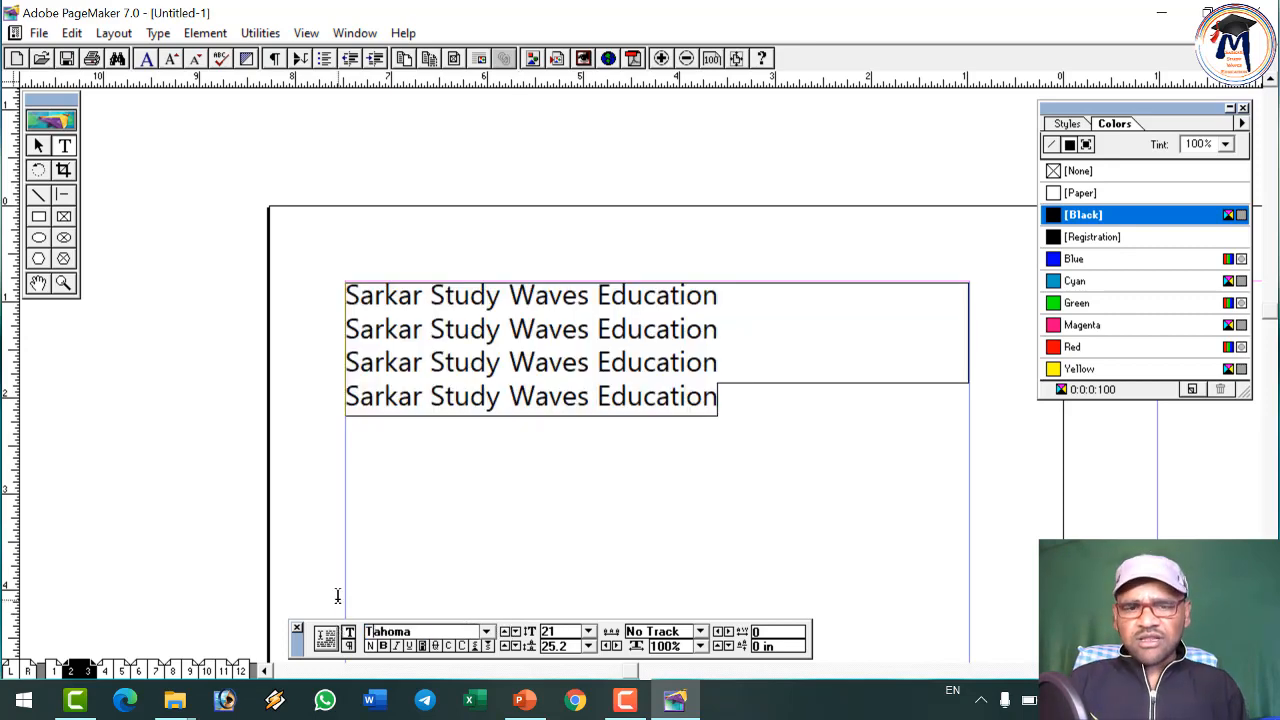
type("imes New R")
key("Return")
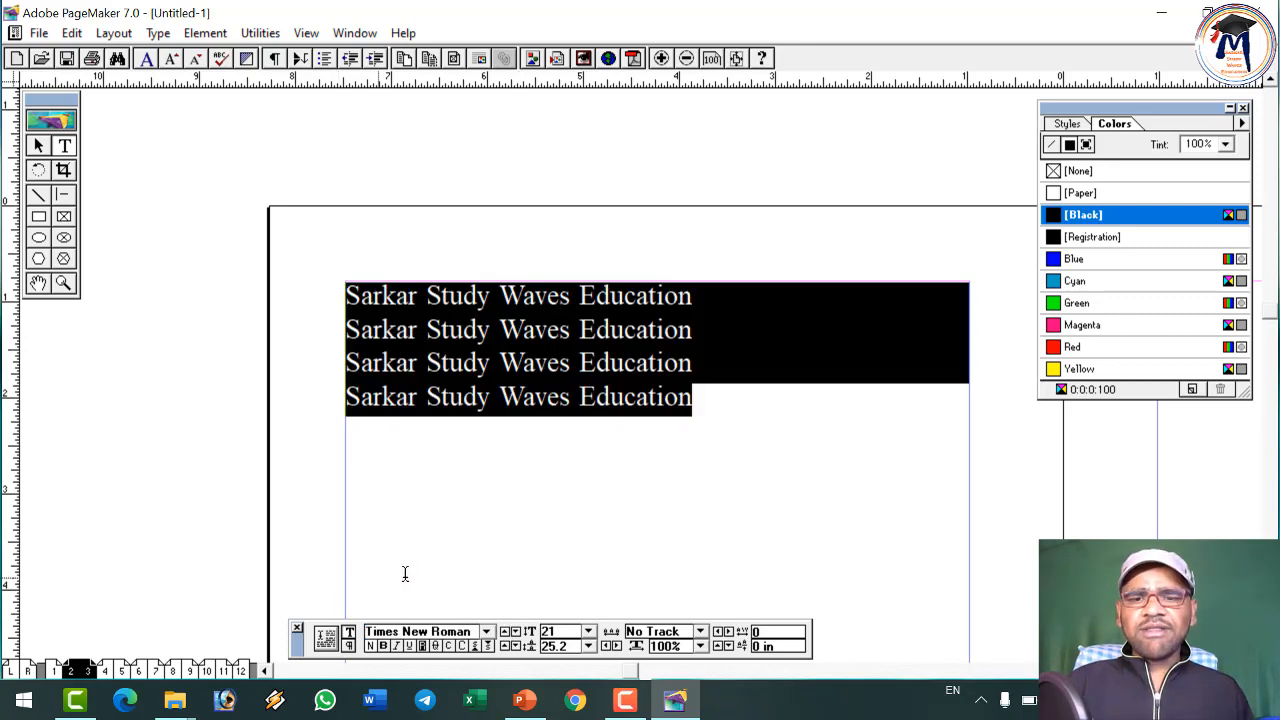
Try 48 pt on the four lines, then settle on 18 pt
left_click(588, 632)
scroll(560, 590, "down", 3)
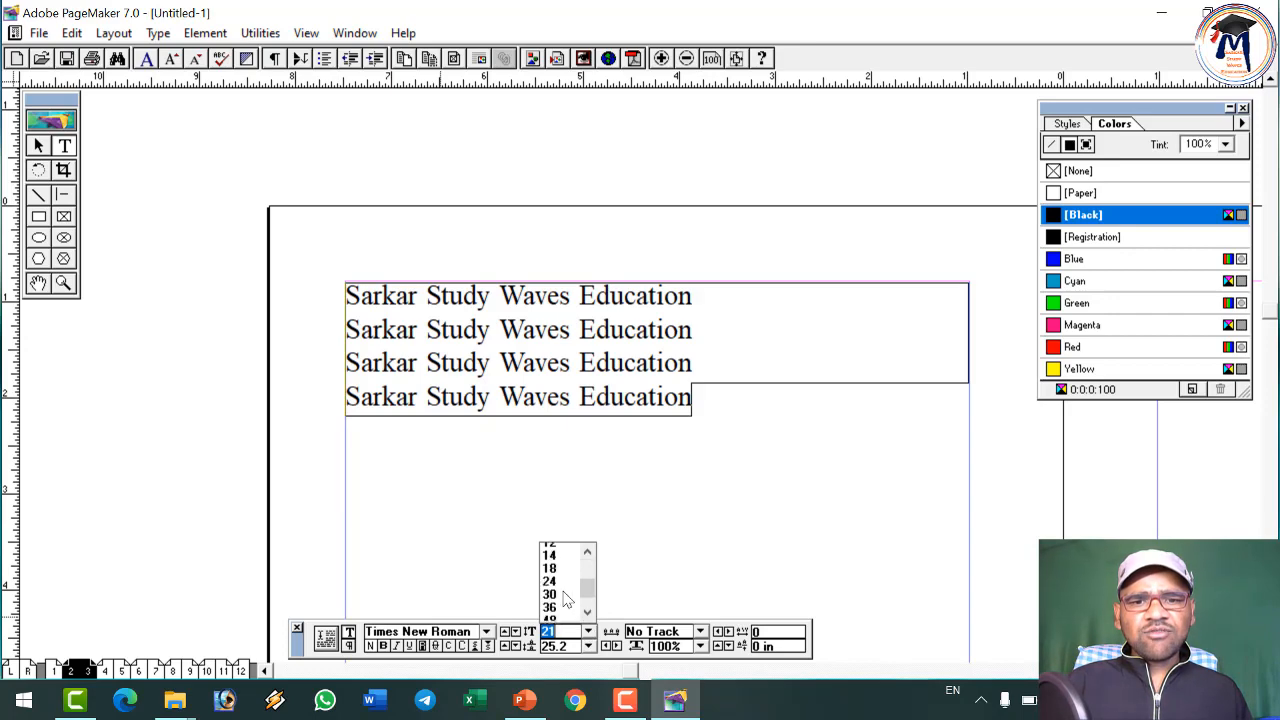
left_click(555, 596)
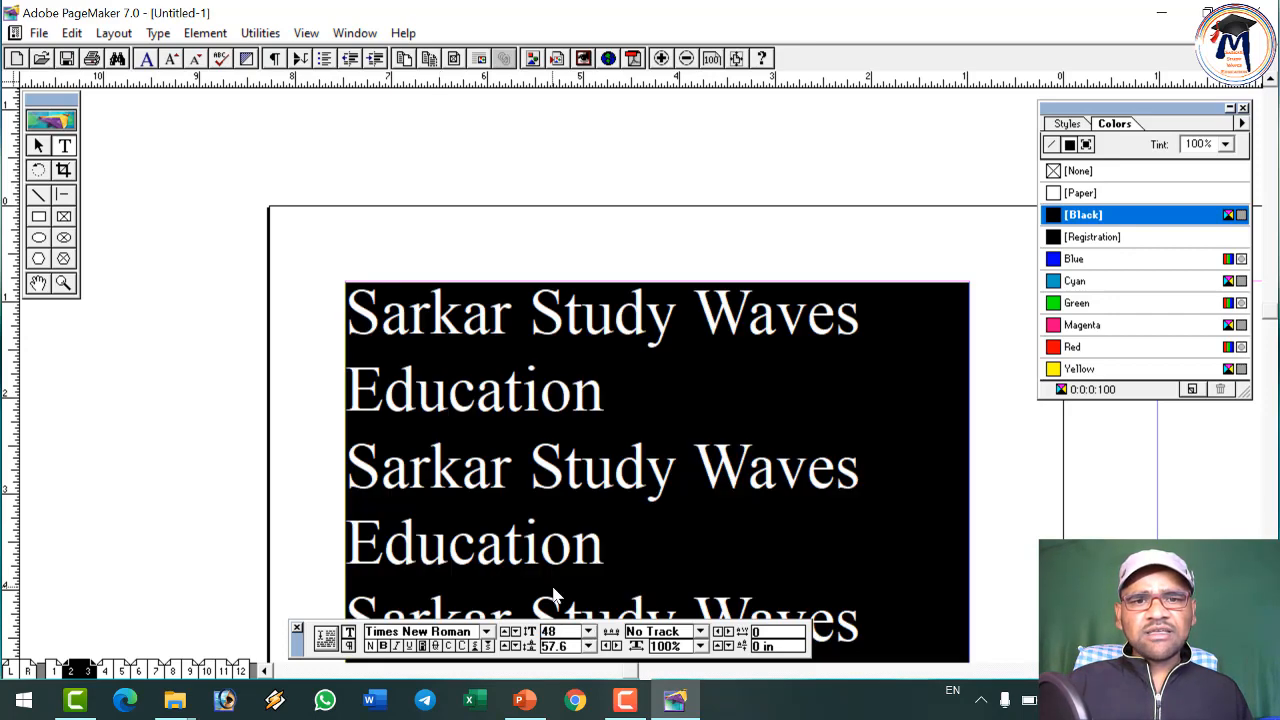
left_click(588, 632)
scroll(562, 585, "up", 3)
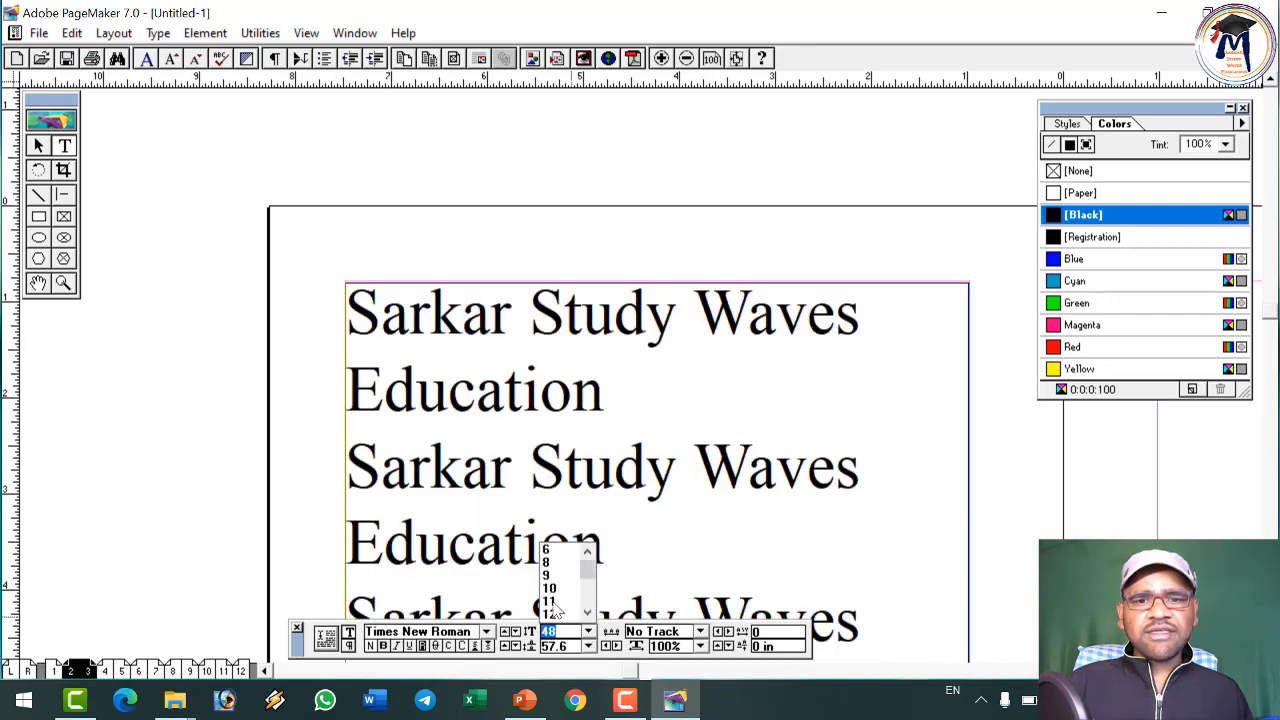
left_click(551, 601)
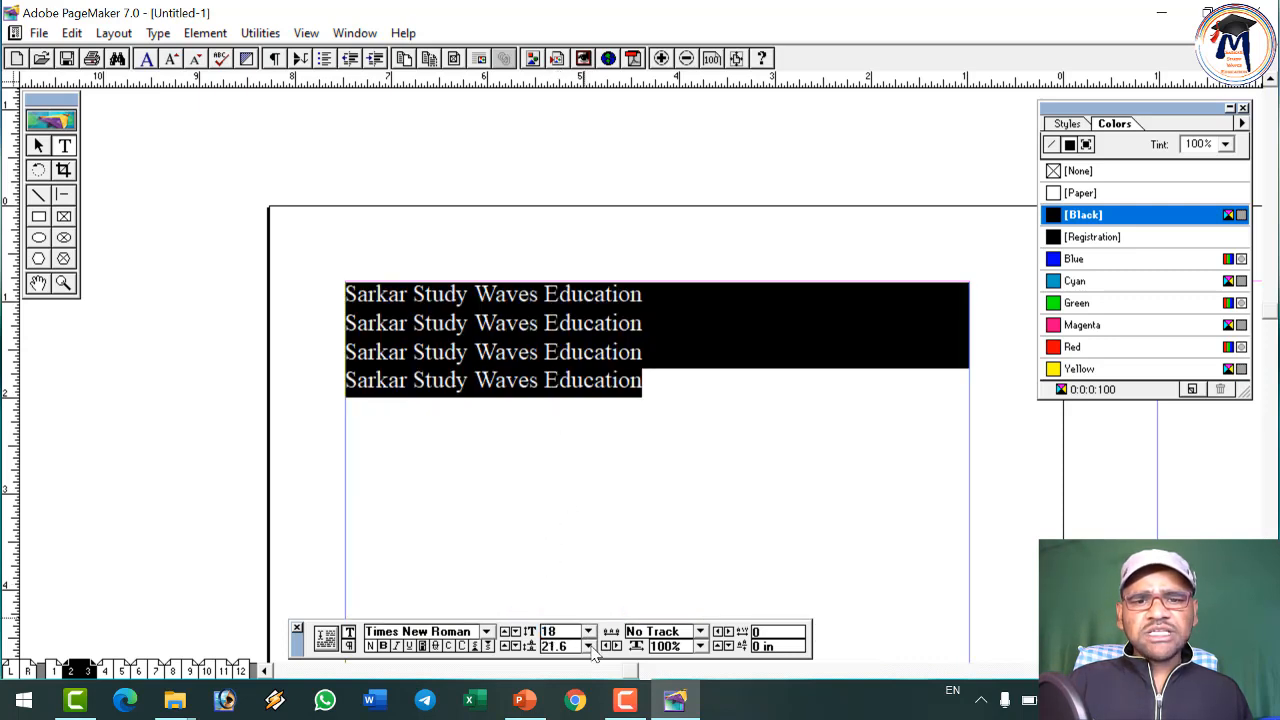
left_click(358, 294)
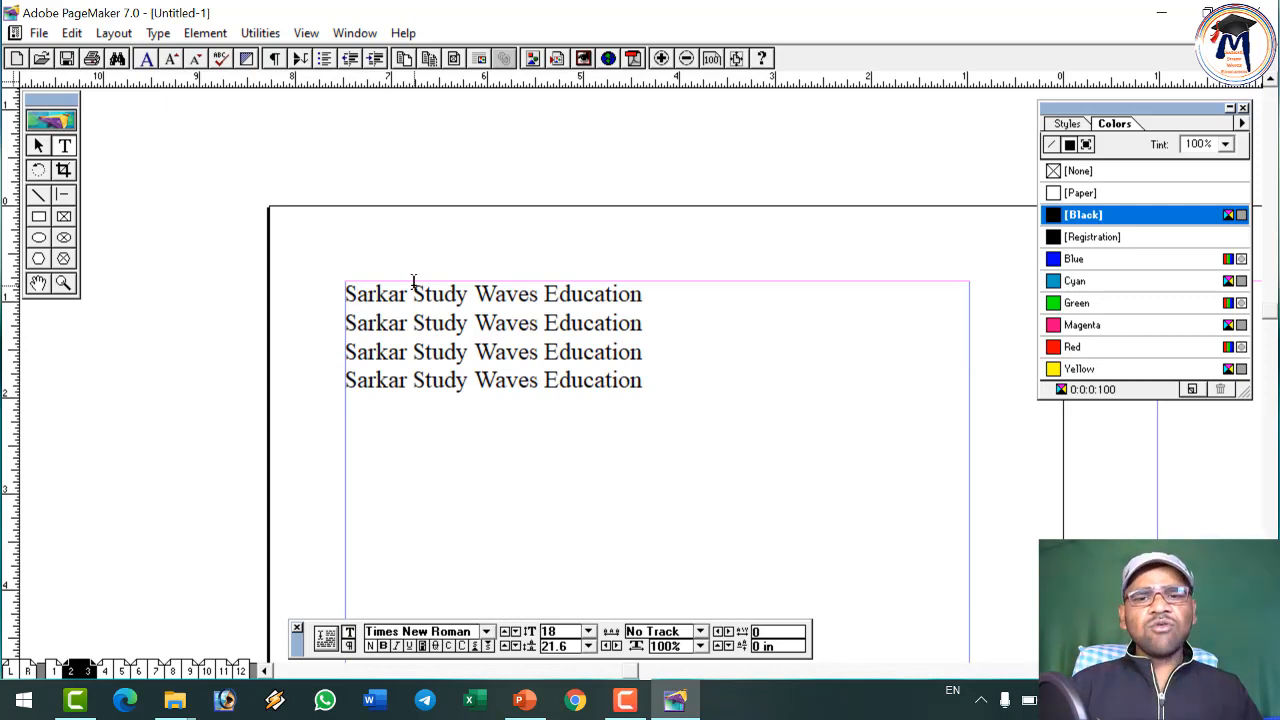
Try 36 pt leading on the four lines, then return them to Auto leading
left_click(588, 646)
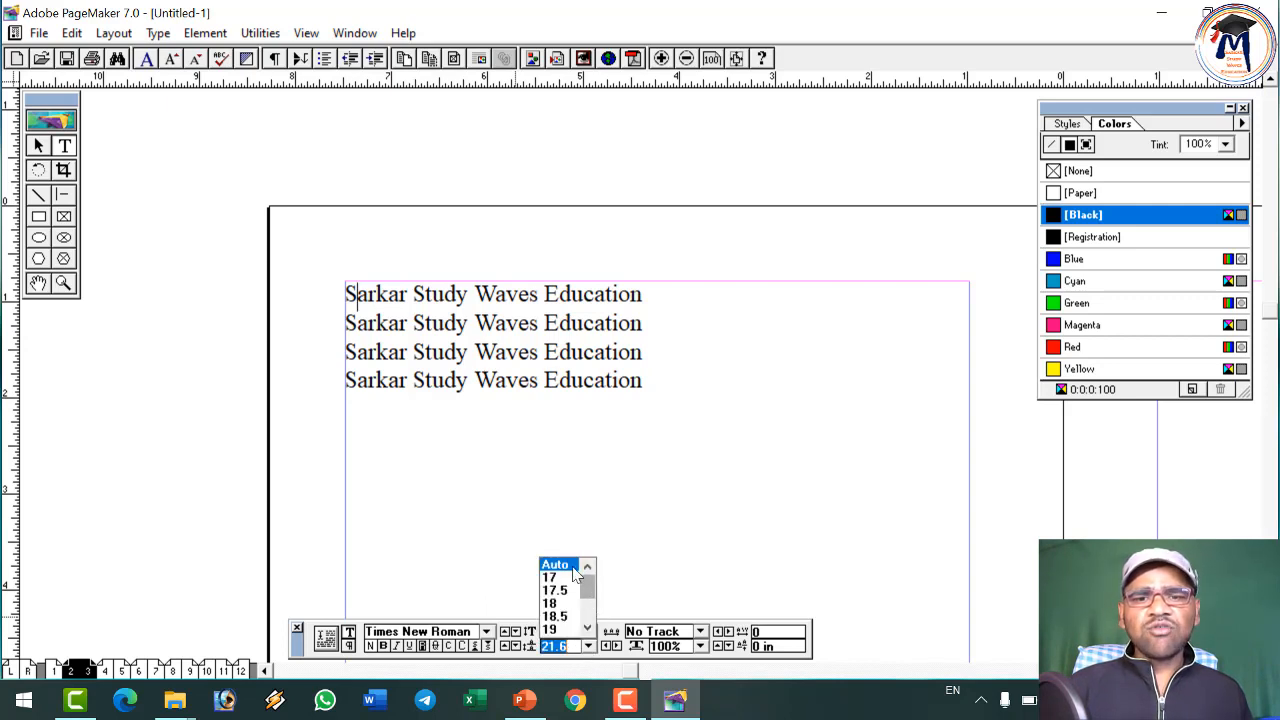
scroll(570, 612, "down", 2)
left_click(553, 617)
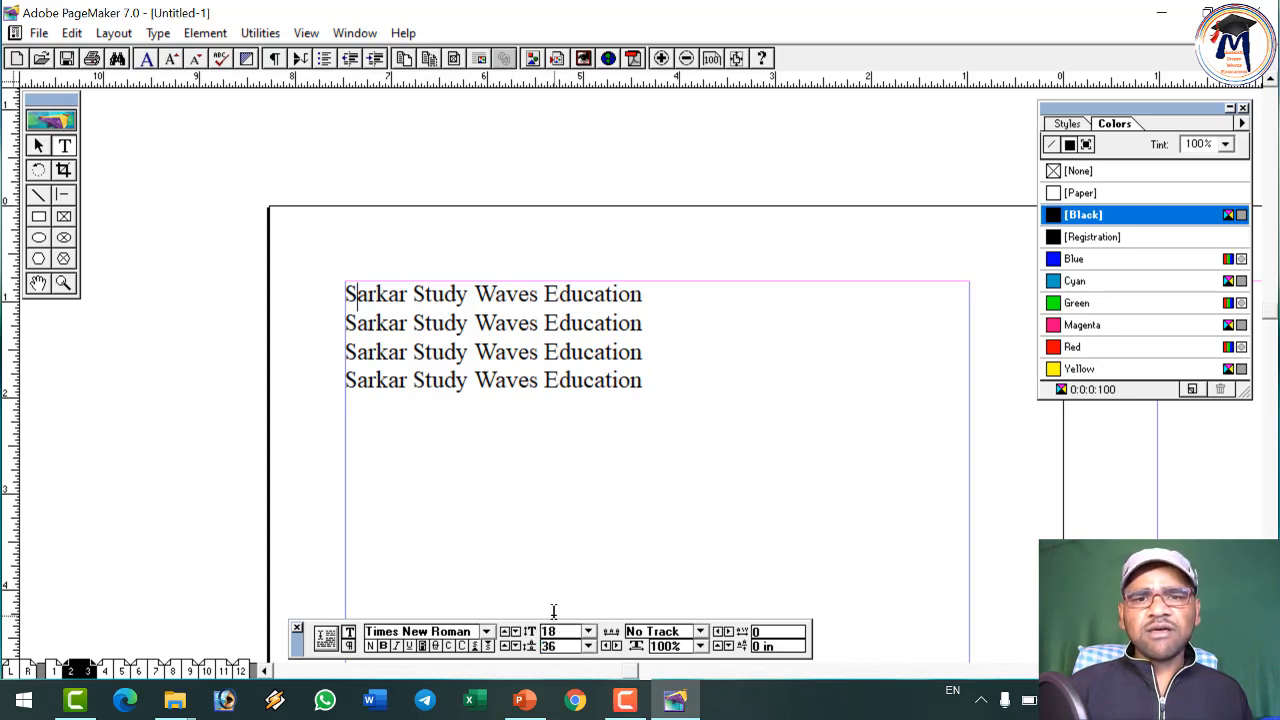
left_click_drag(641, 380, 262, 227)
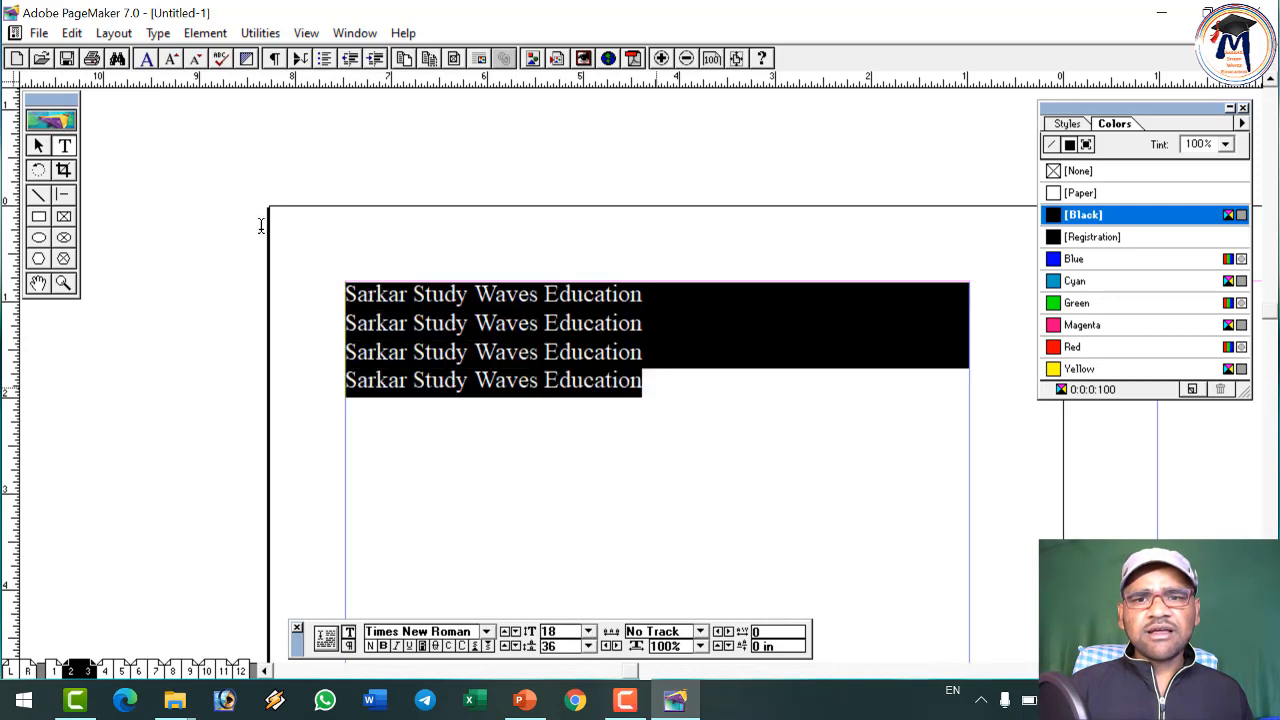
left_click(588, 645)
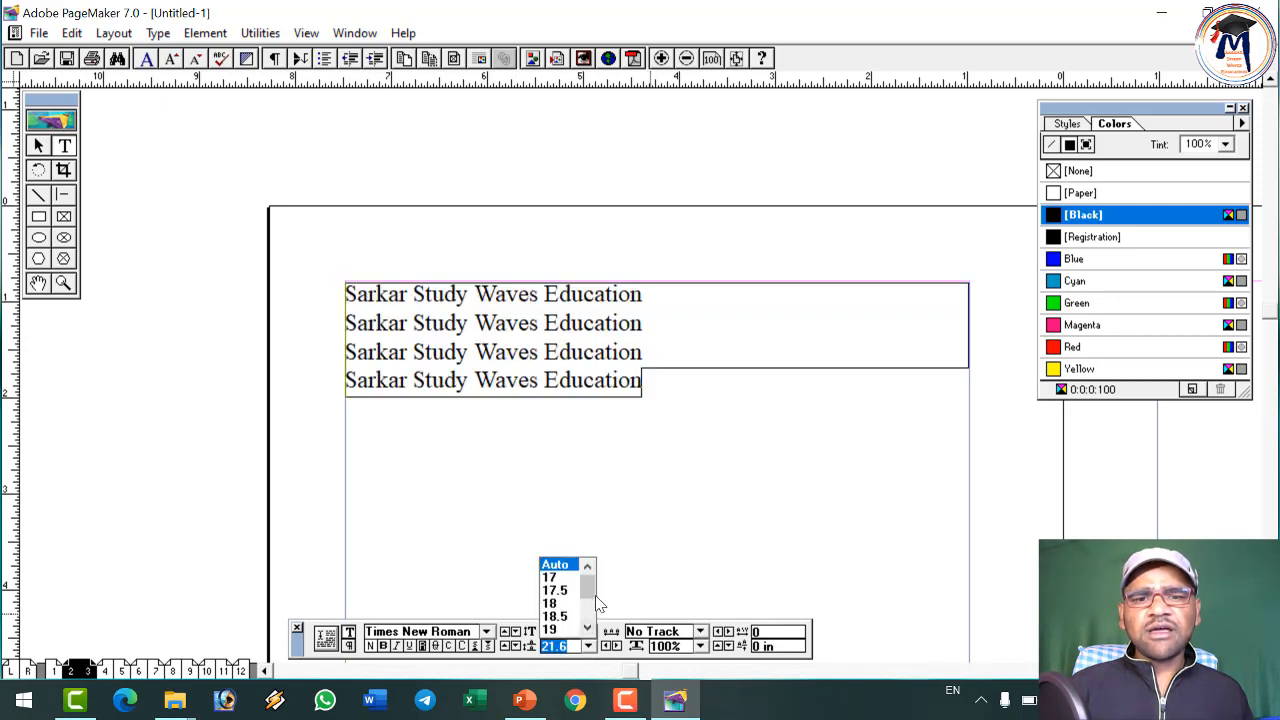
scroll(592, 610, "down", 2)
left_click(572, 620)
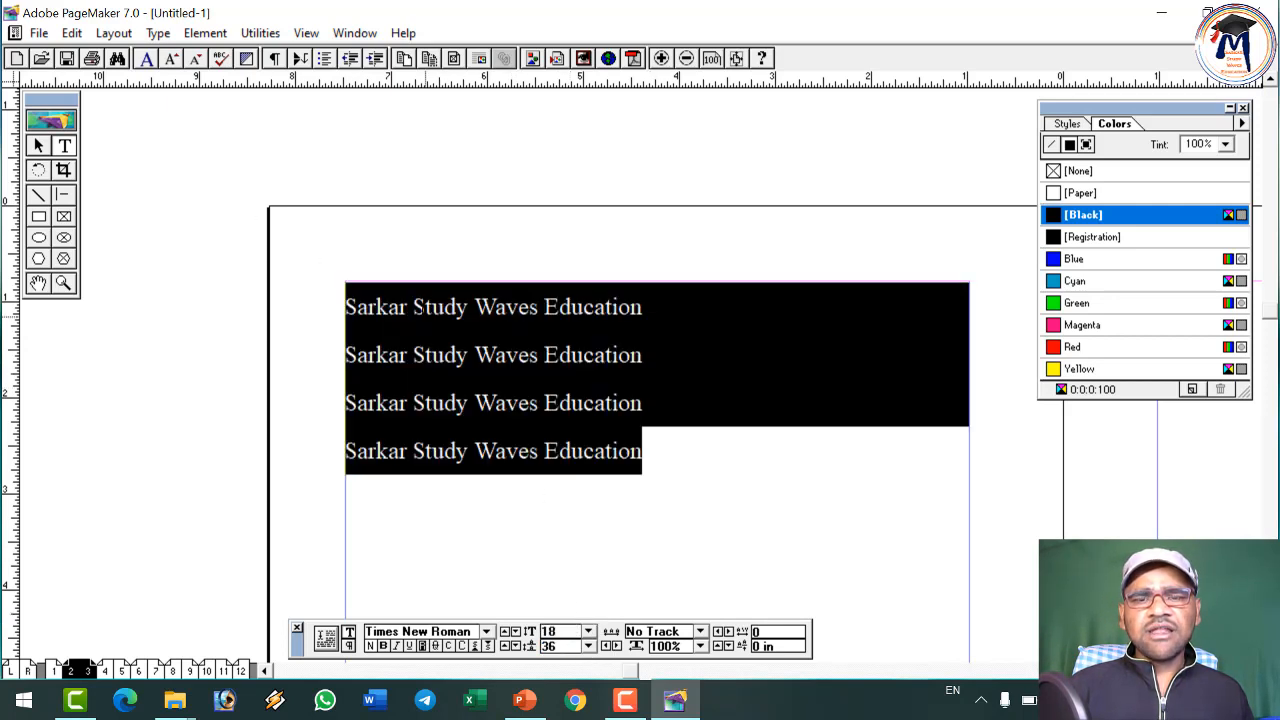
left_click(588, 645)
scroll(586, 590, "up", 3)
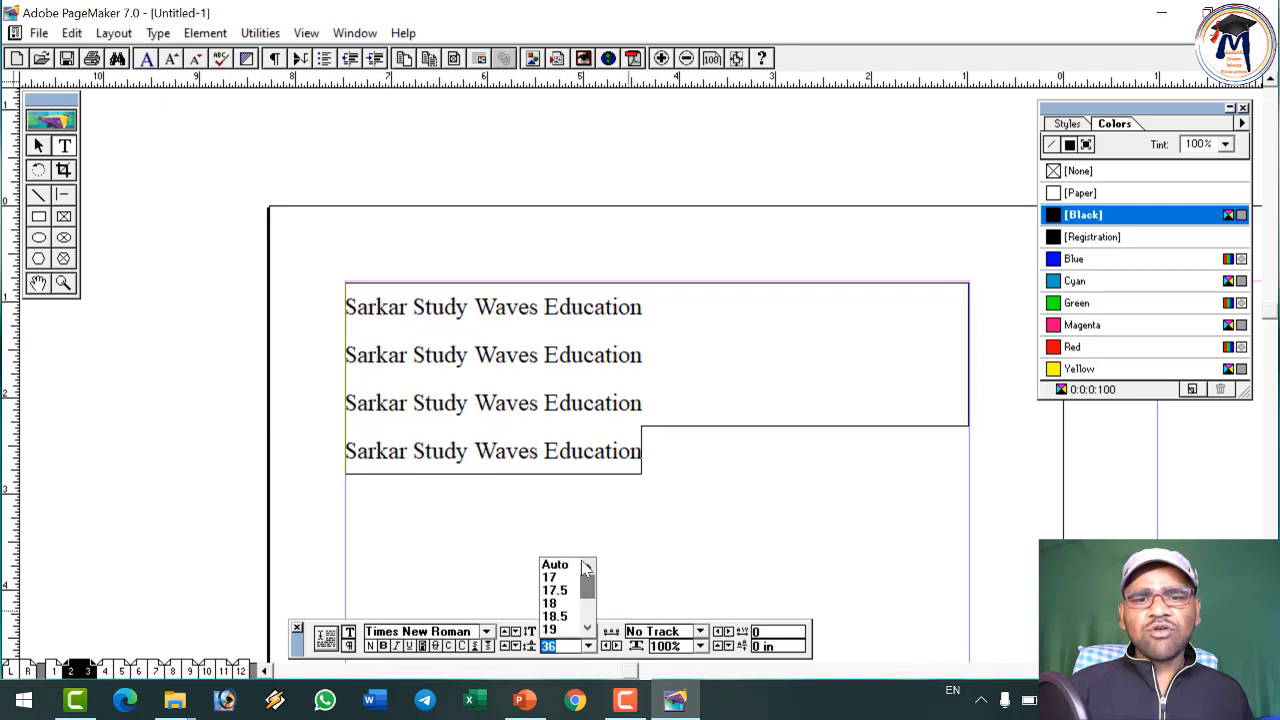
left_click(577, 566)
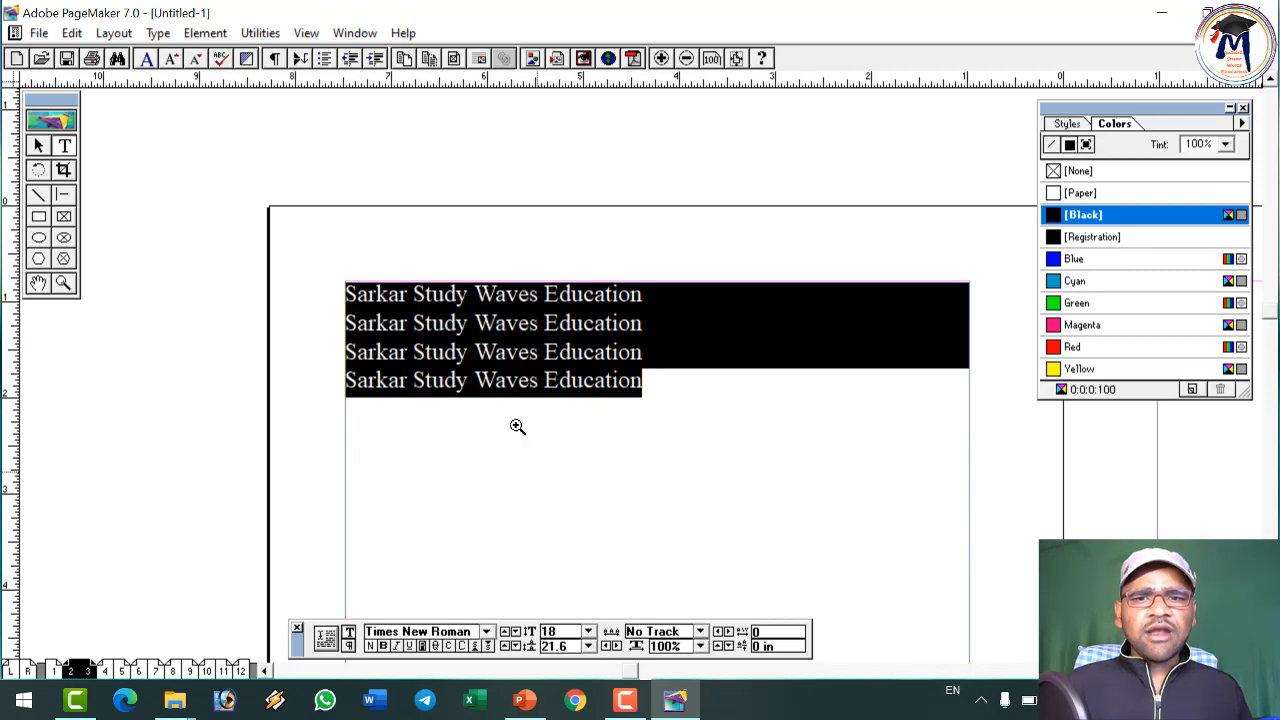
left_click(509, 346, "ctrl")
left_click(314, 276)
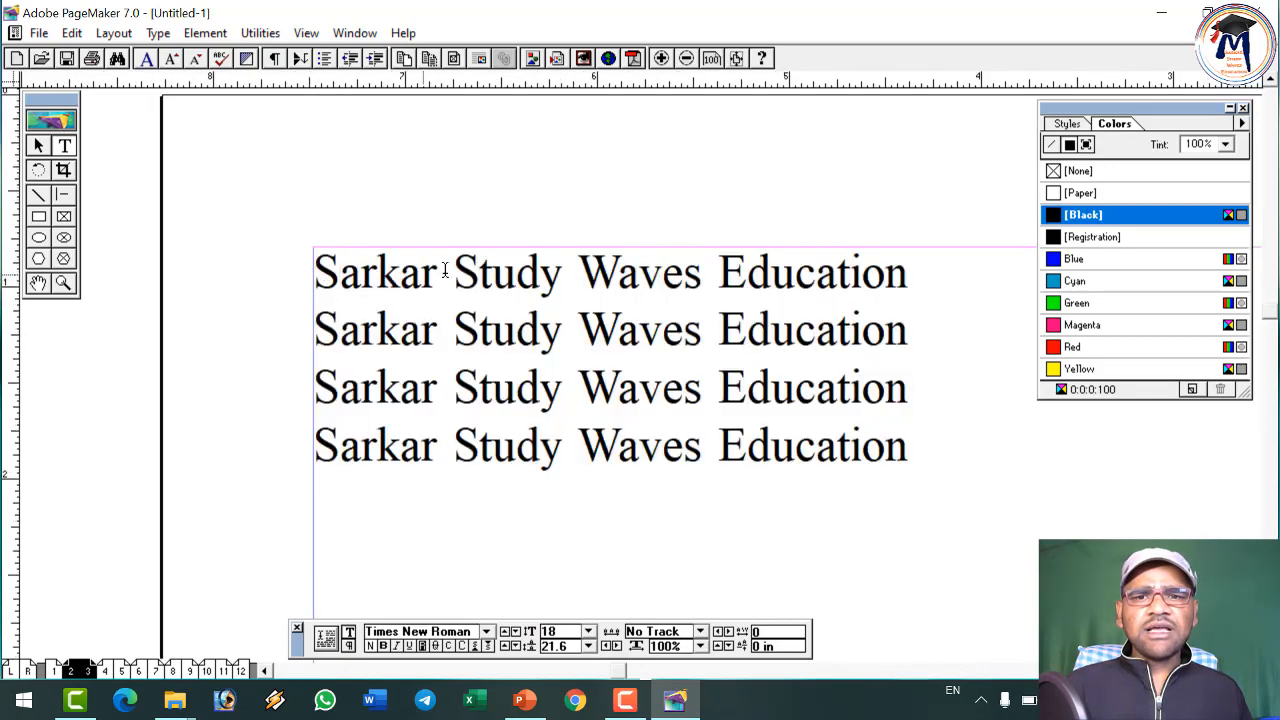
Cycle 'Study' through Very Loose, Loose, Normal, Tight and Very Tight tracking, ending on Normal
left_click_drag(453, 272, 563, 287)
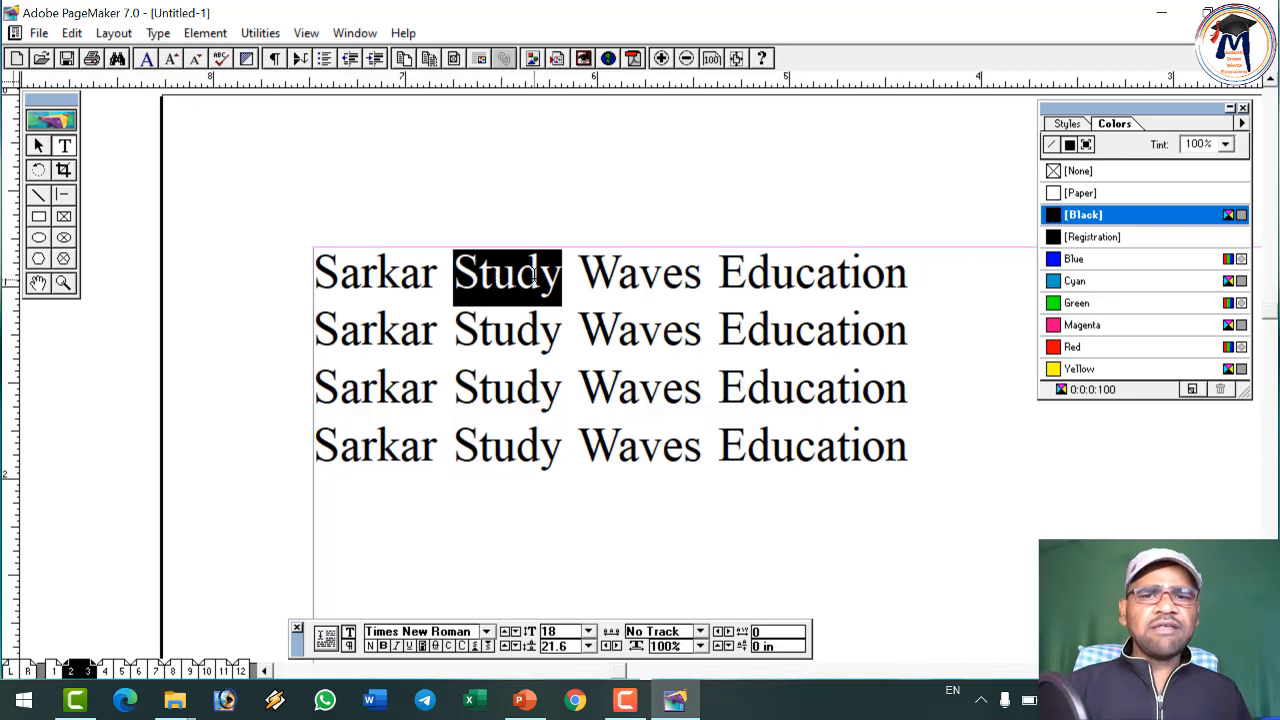
left_click(700, 632)
left_click(679, 563)
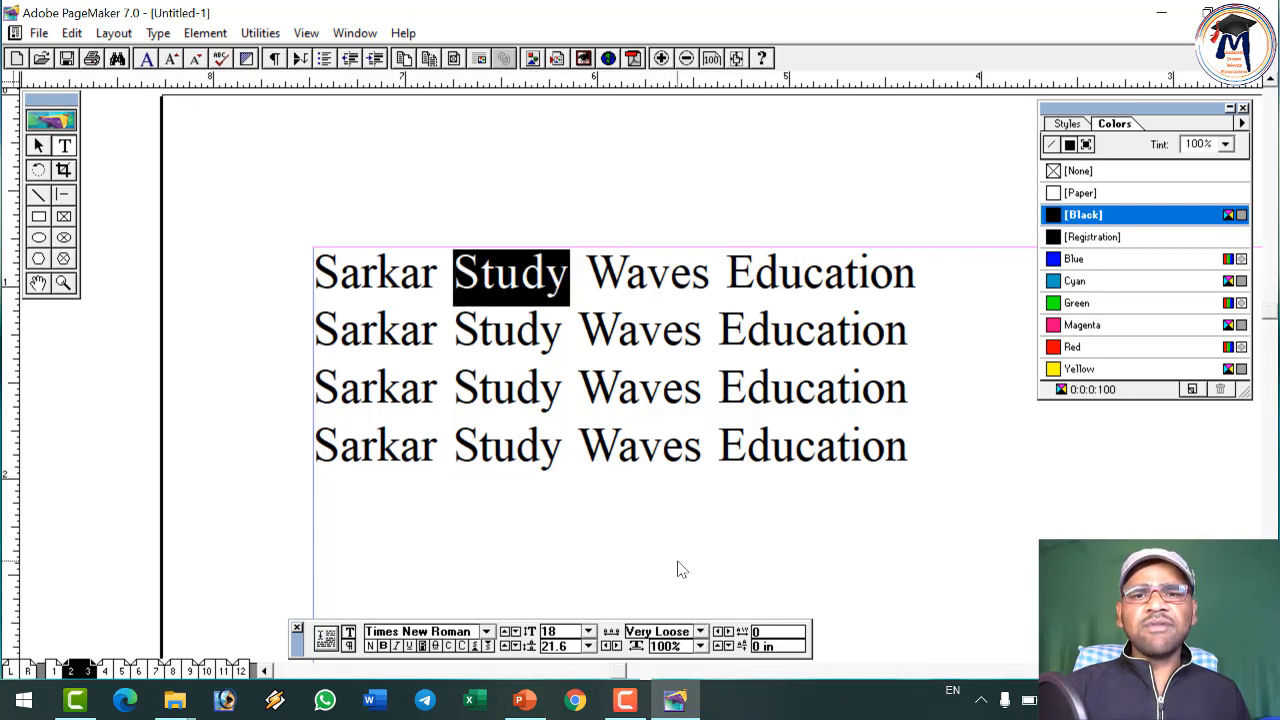
left_click(700, 632)
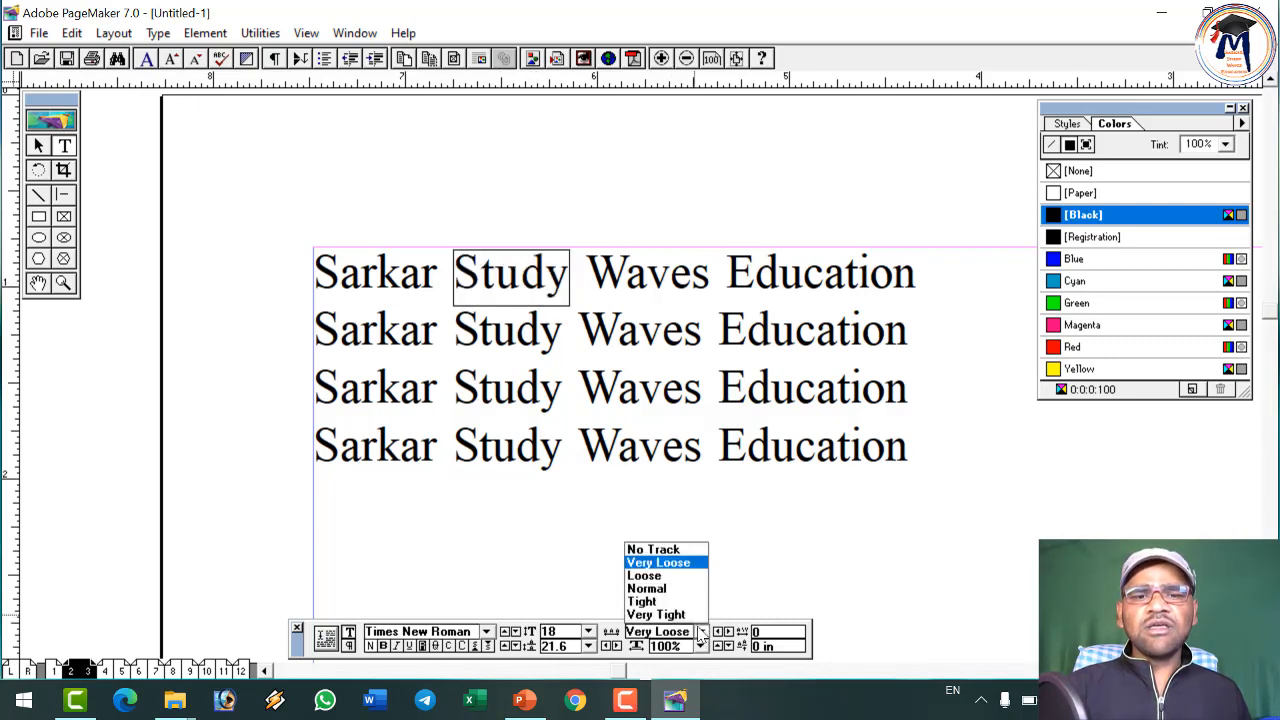
left_click(666, 577)
left_click(700, 632)
left_click(669, 589)
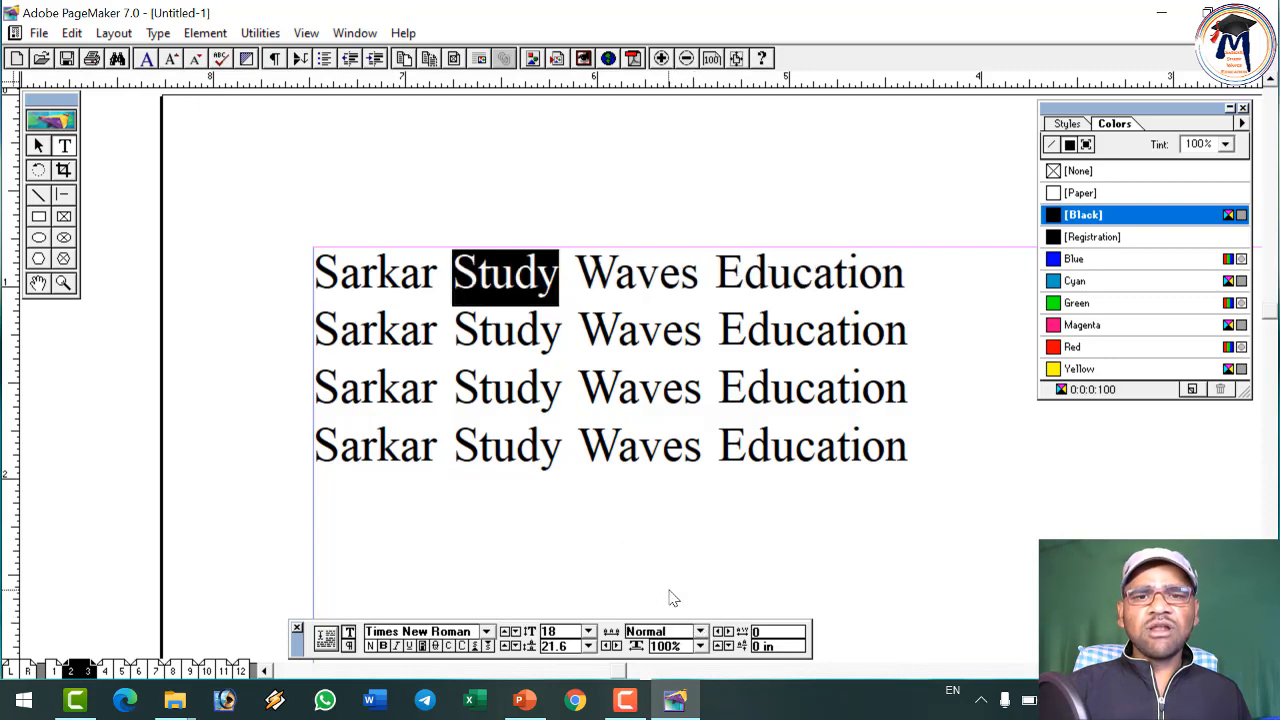
left_click(700, 632)
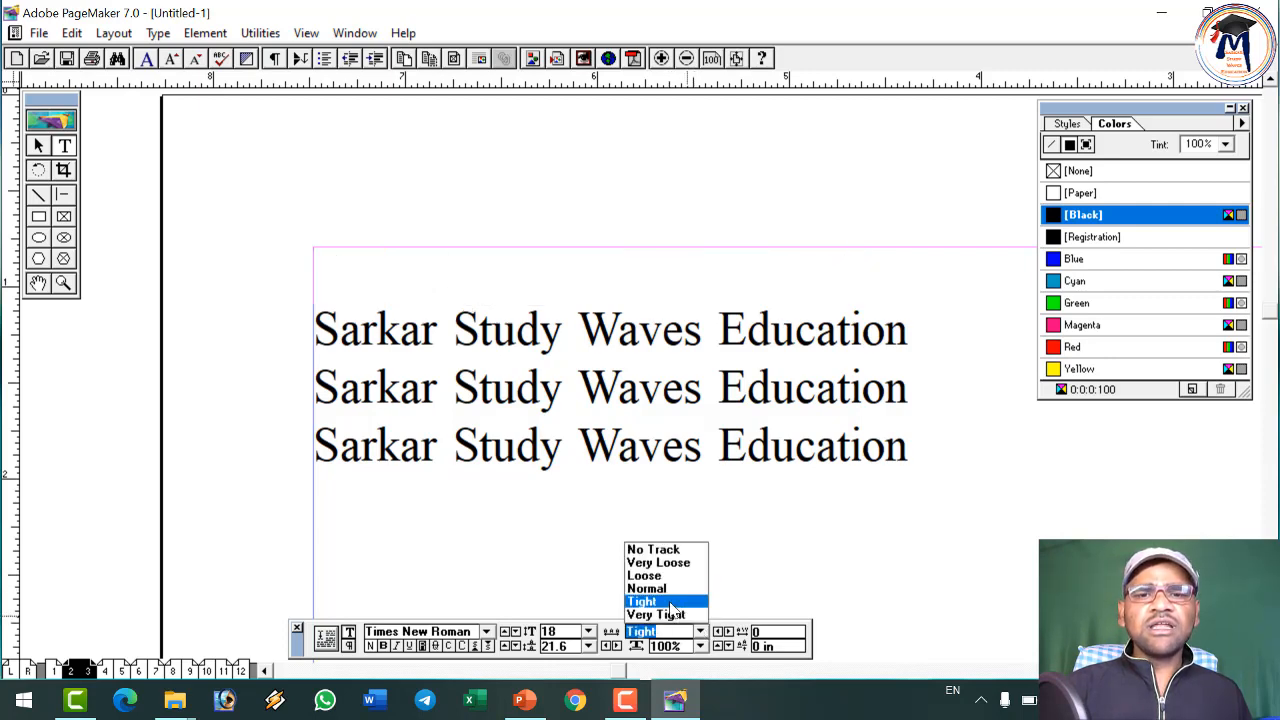
left_click(666, 601)
left_click(700, 632)
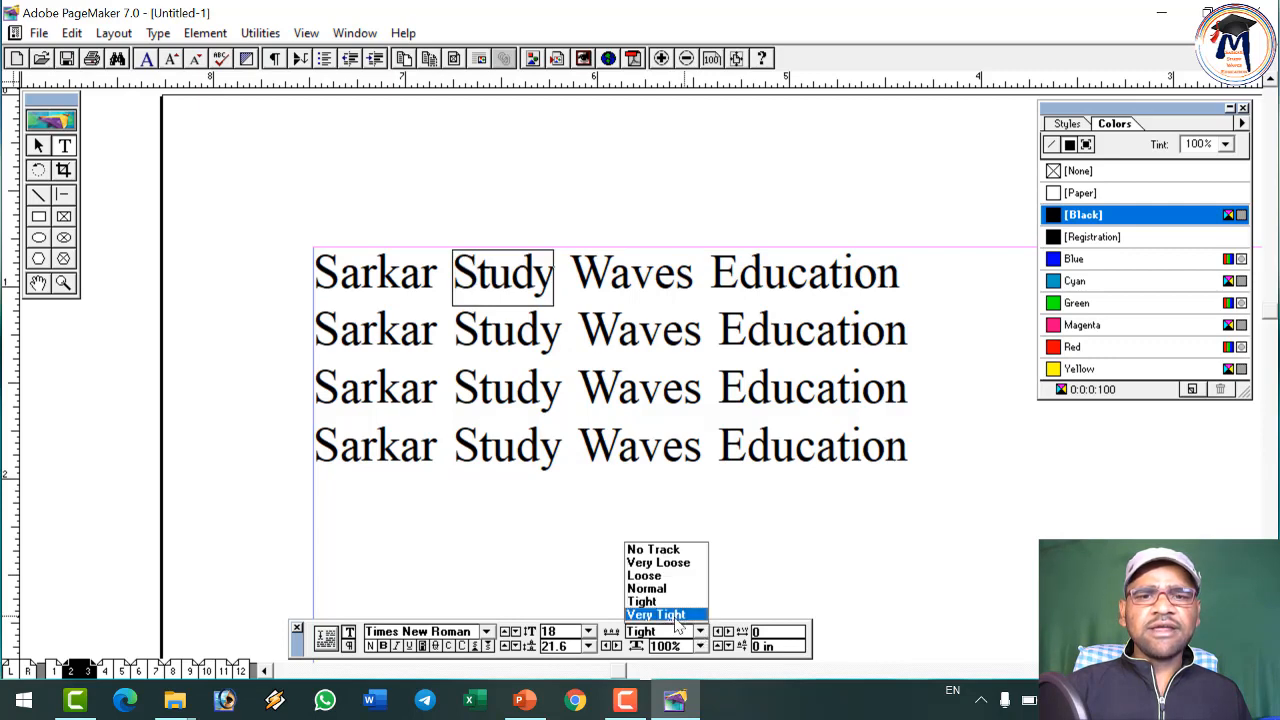
left_click(670, 614)
left_click(700, 632)
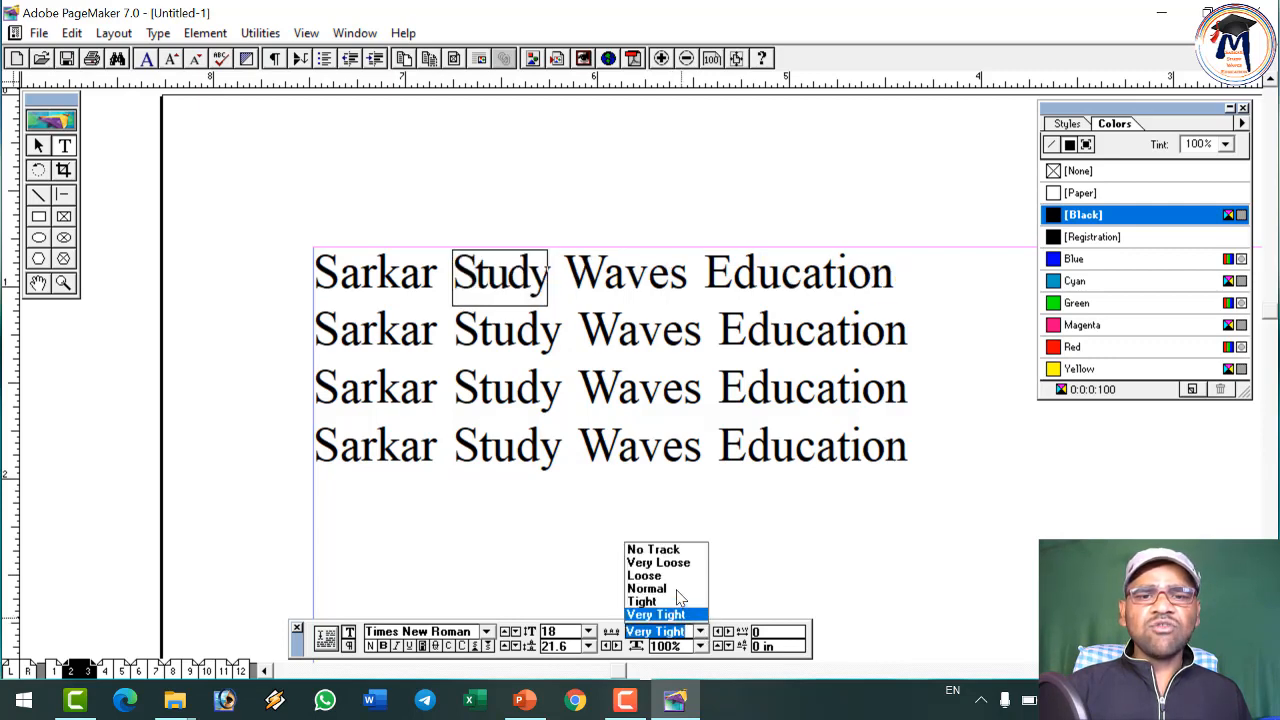
left_click(676, 588)
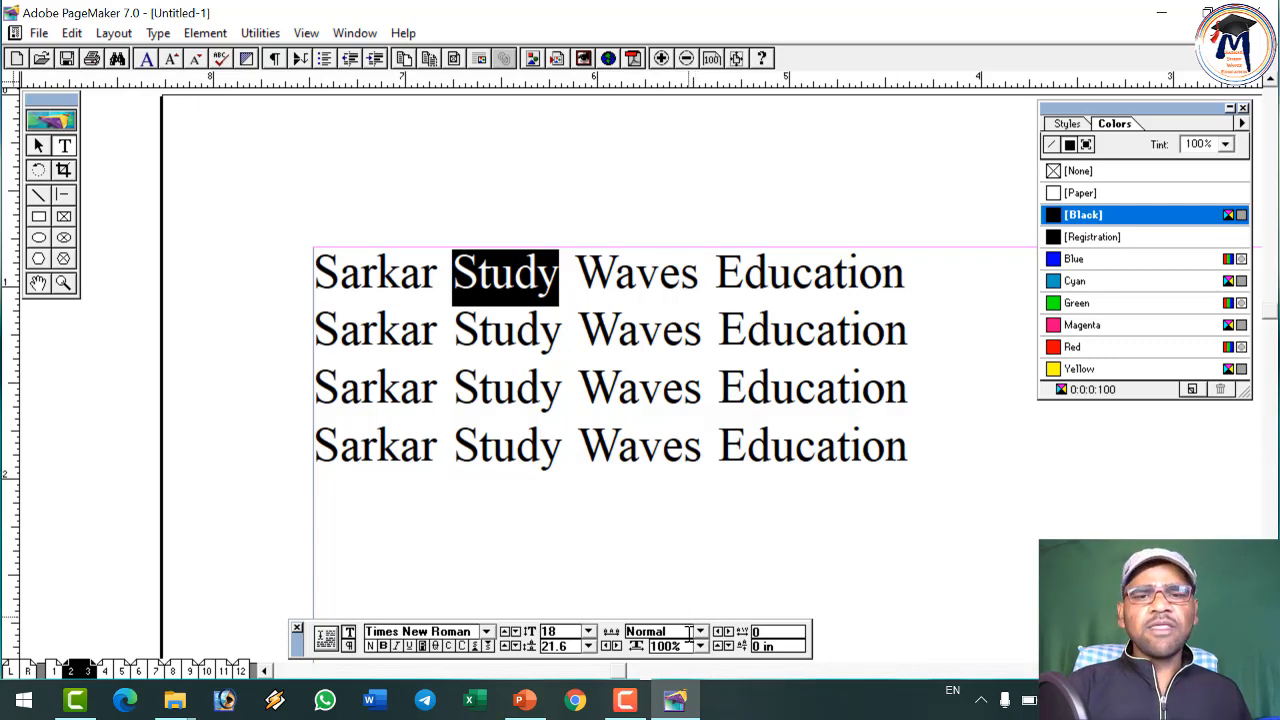
Select the whole first heading line and scroll to bring the full lines into view
left_click(478, 392)
left_click(313, 278)
left_click_drag(357, 280, 890, 285)
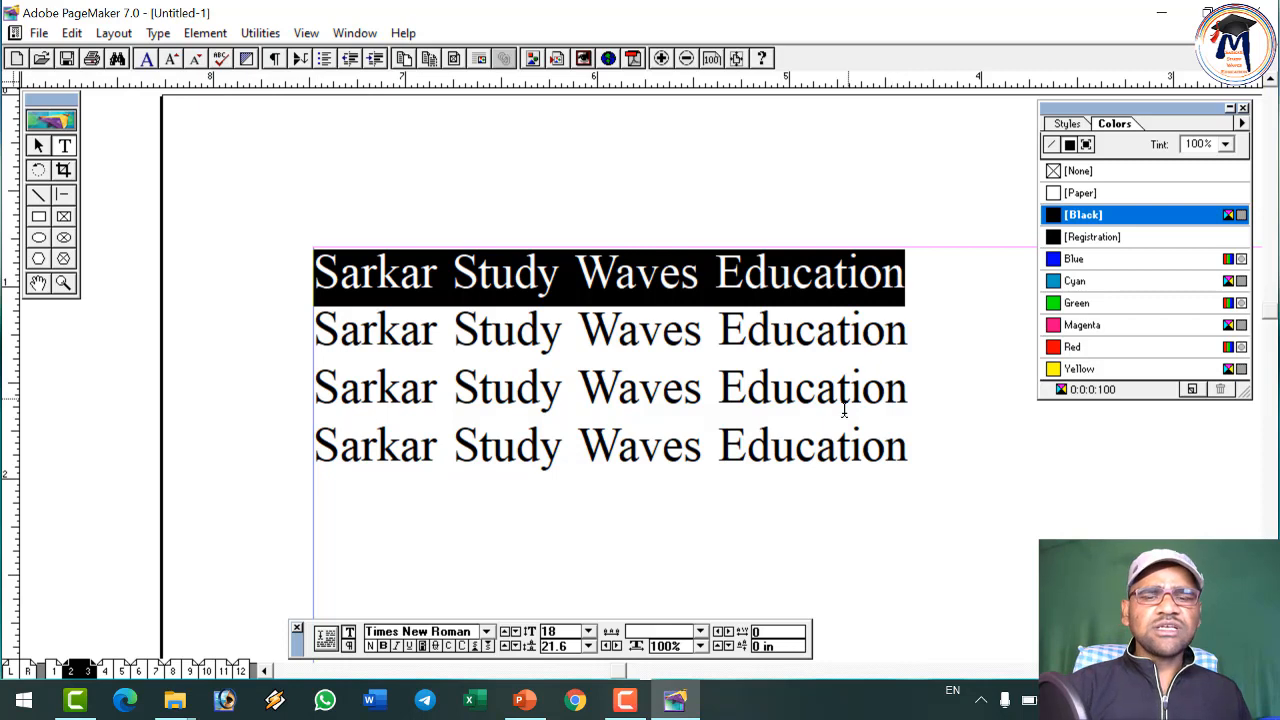
left_click(826, 467, "ctrl+alt")
left_click(861, 297, "ctrl")
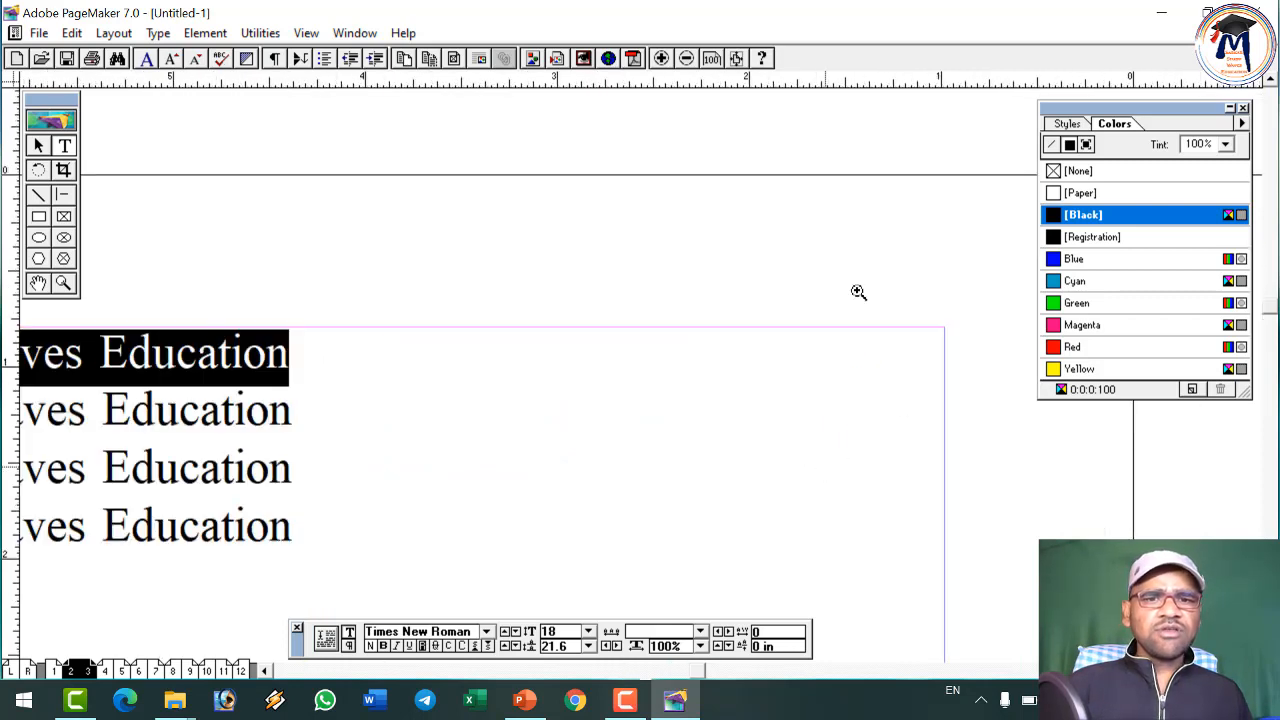
left_click(272, 672)
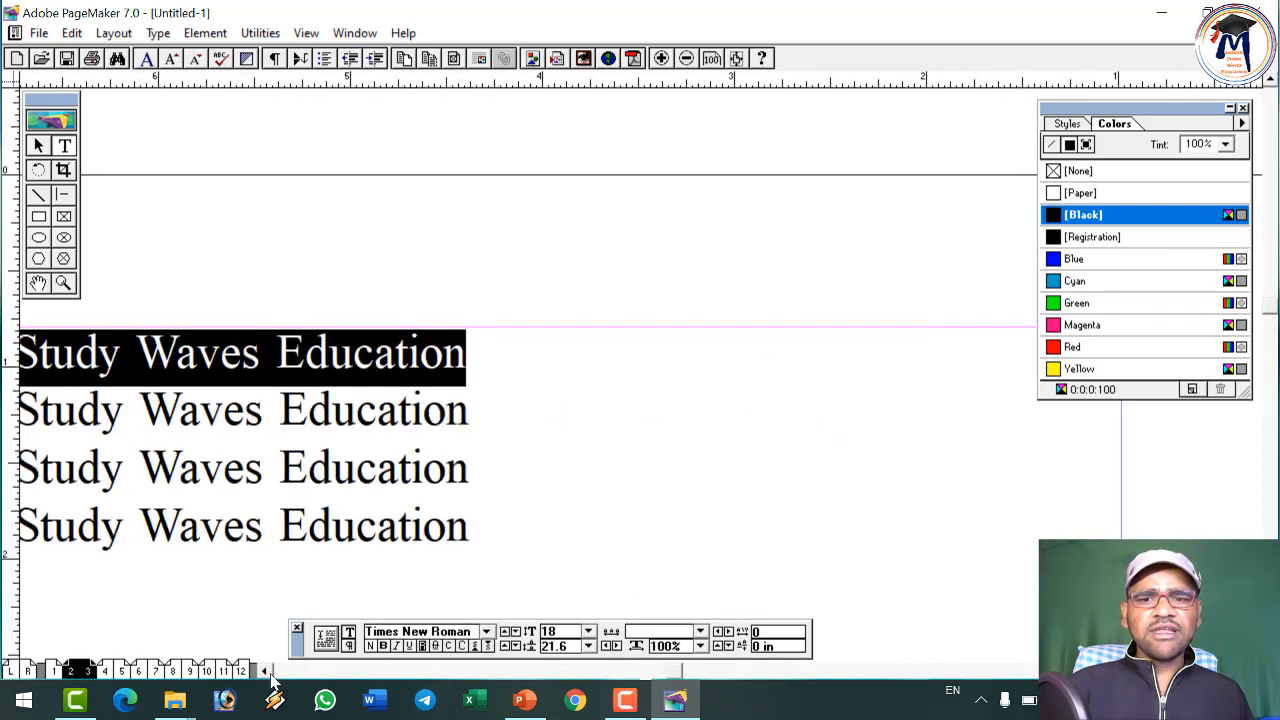
left_click(272, 672)
left_click(1254, 671)
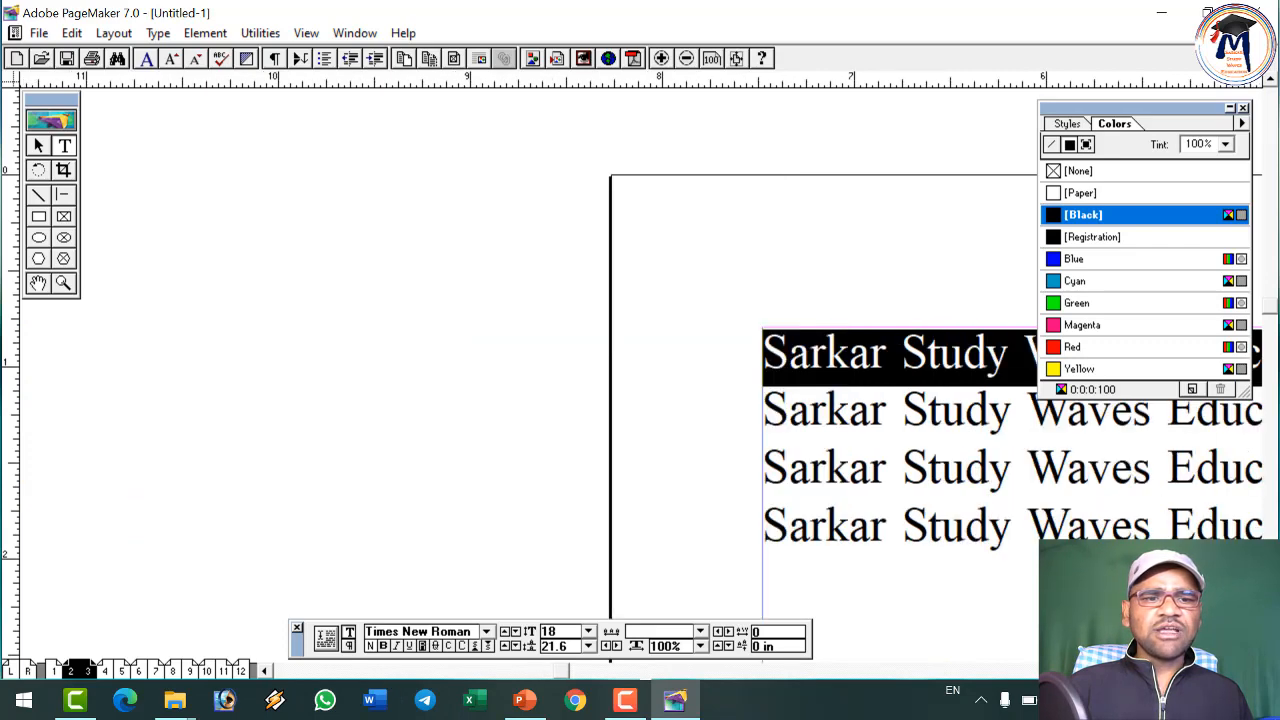
left_click(1254, 671)
left_click(1254, 671)
left_click(1254, 671)
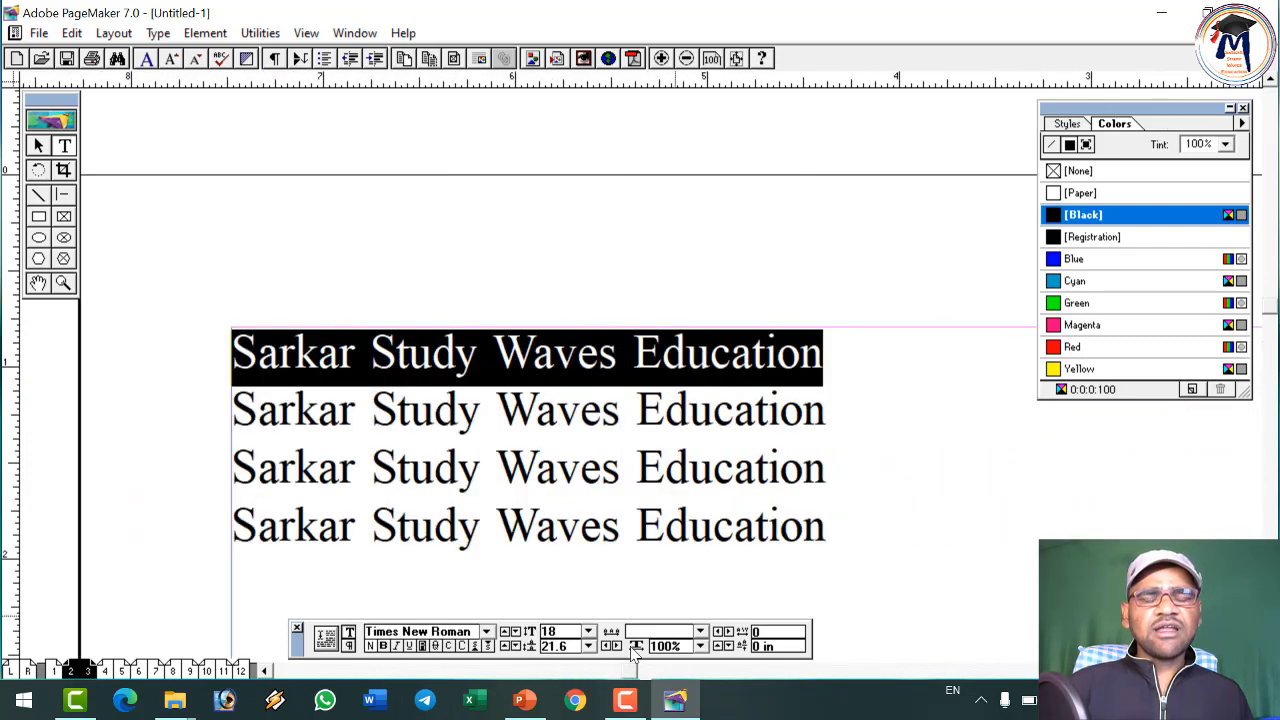
left_click_drag(692, 648, 632, 660)
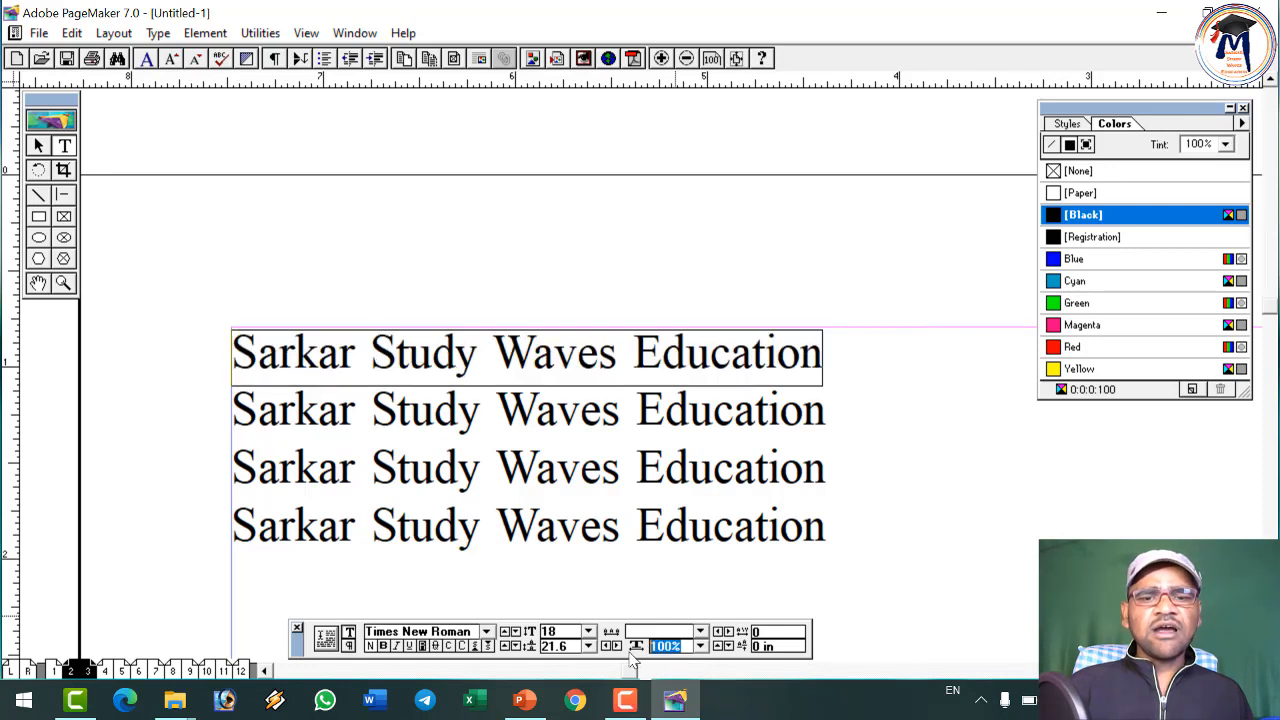
type("120")
key("Return")
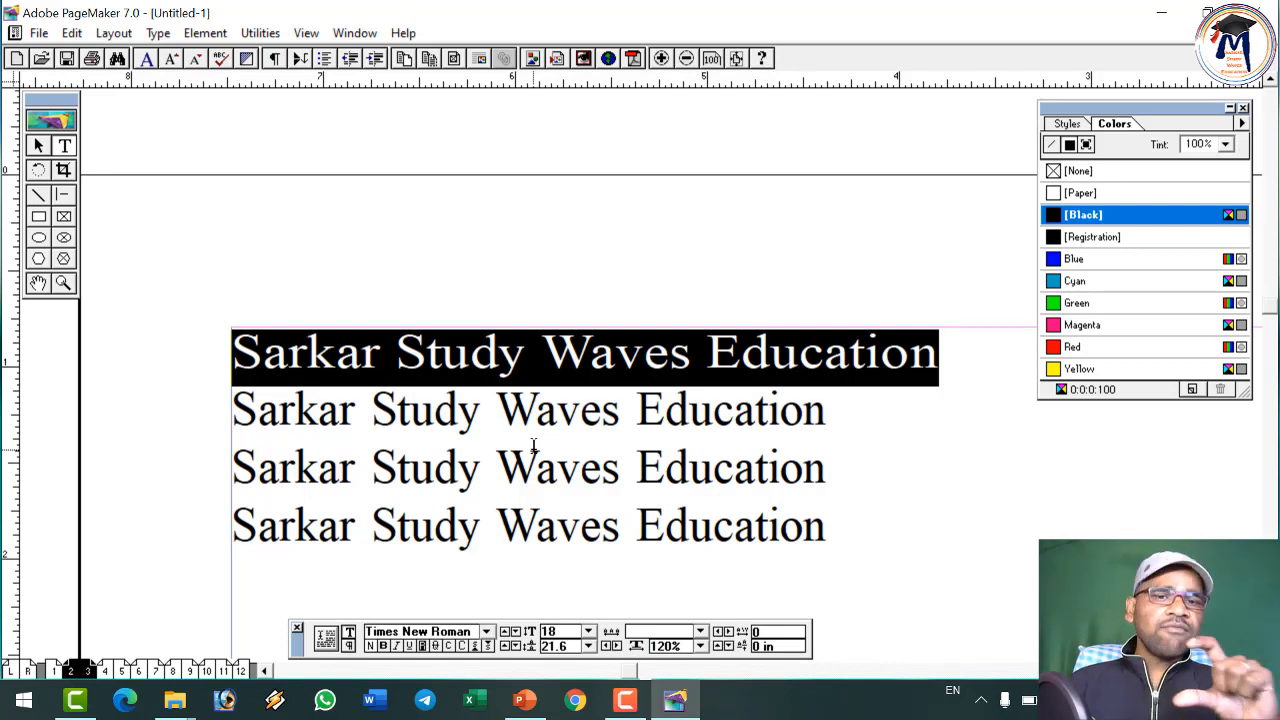
left_click(700, 646)
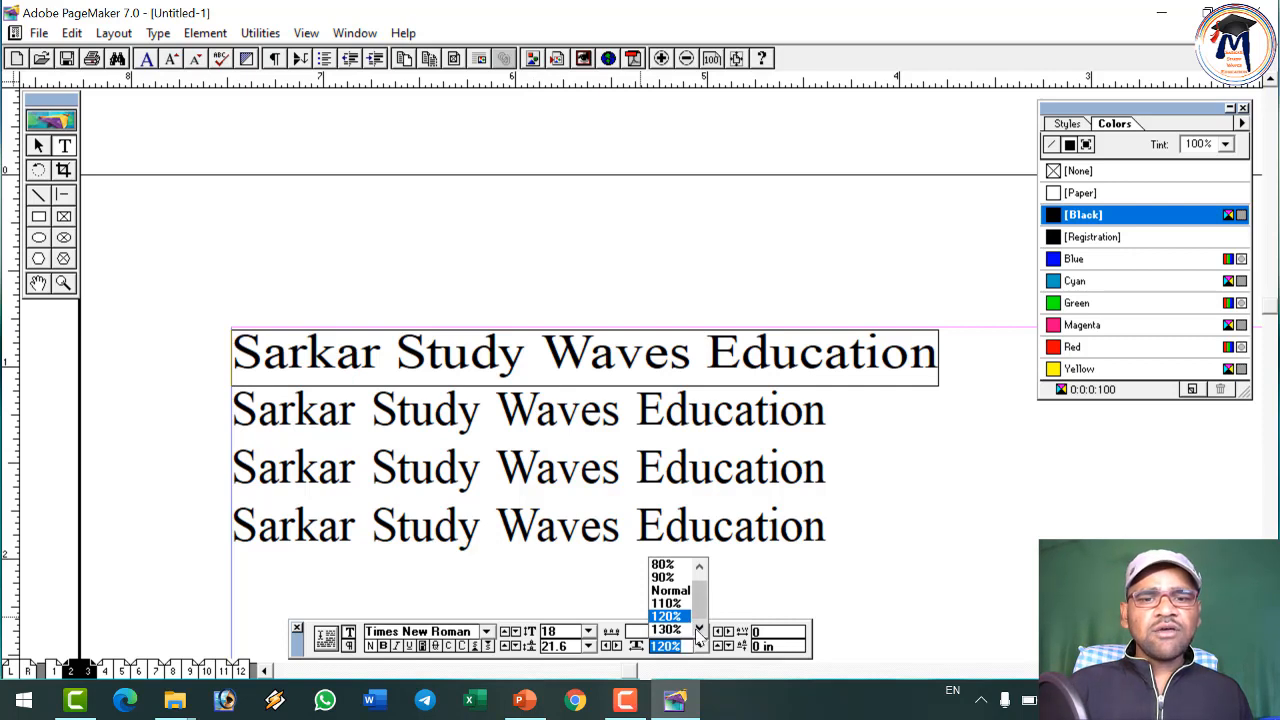
left_click(680, 629)
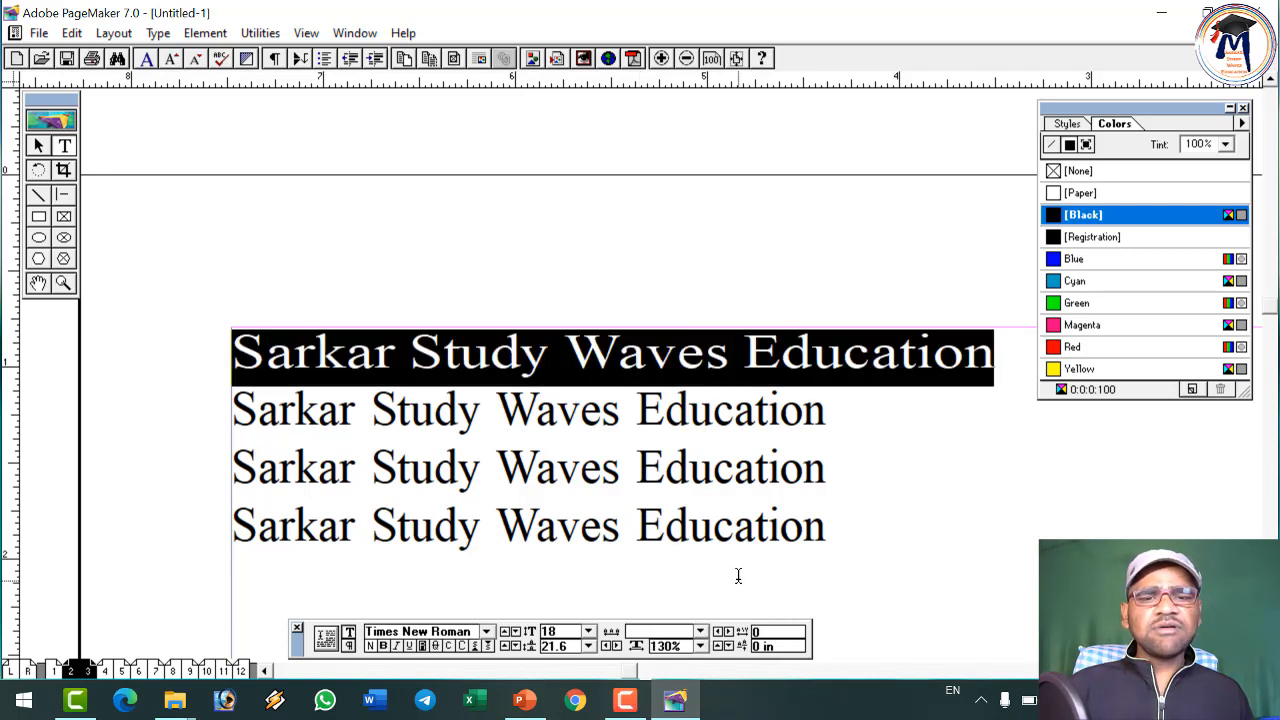
double_click(665, 646)
type("1")
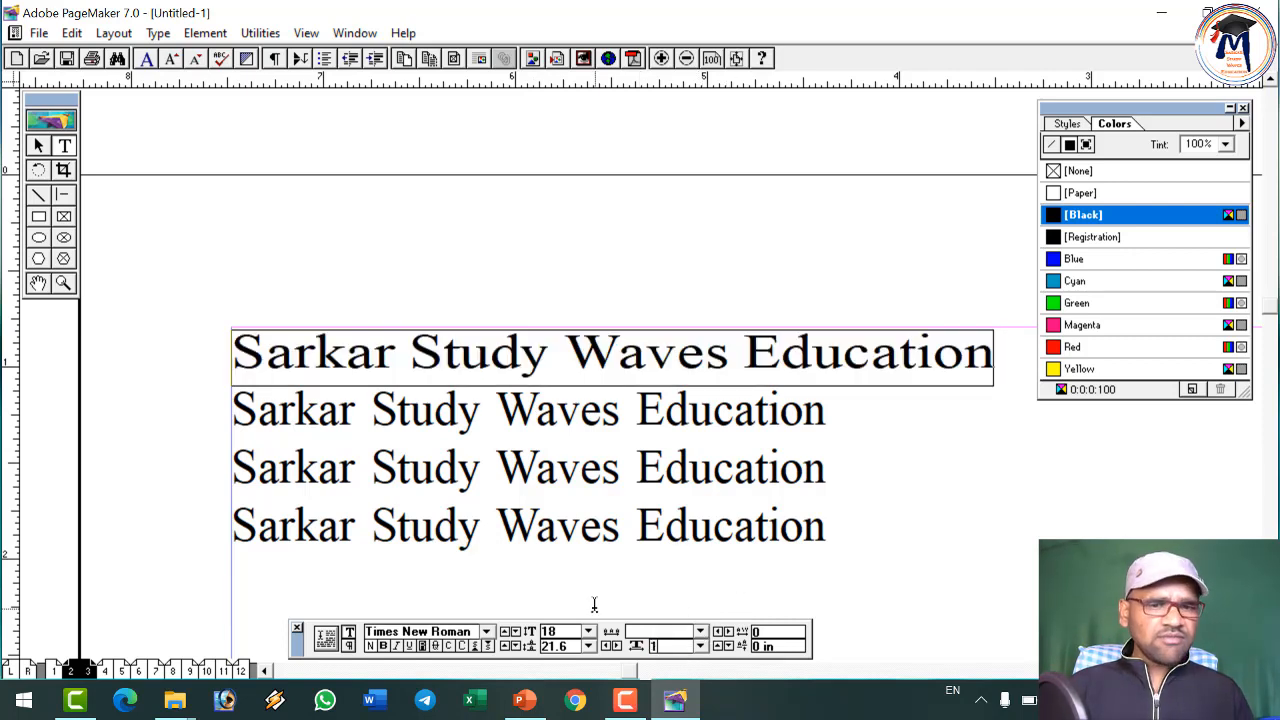
type("50")
key("Return")
left_click(849, 504, "ctrl+alt")
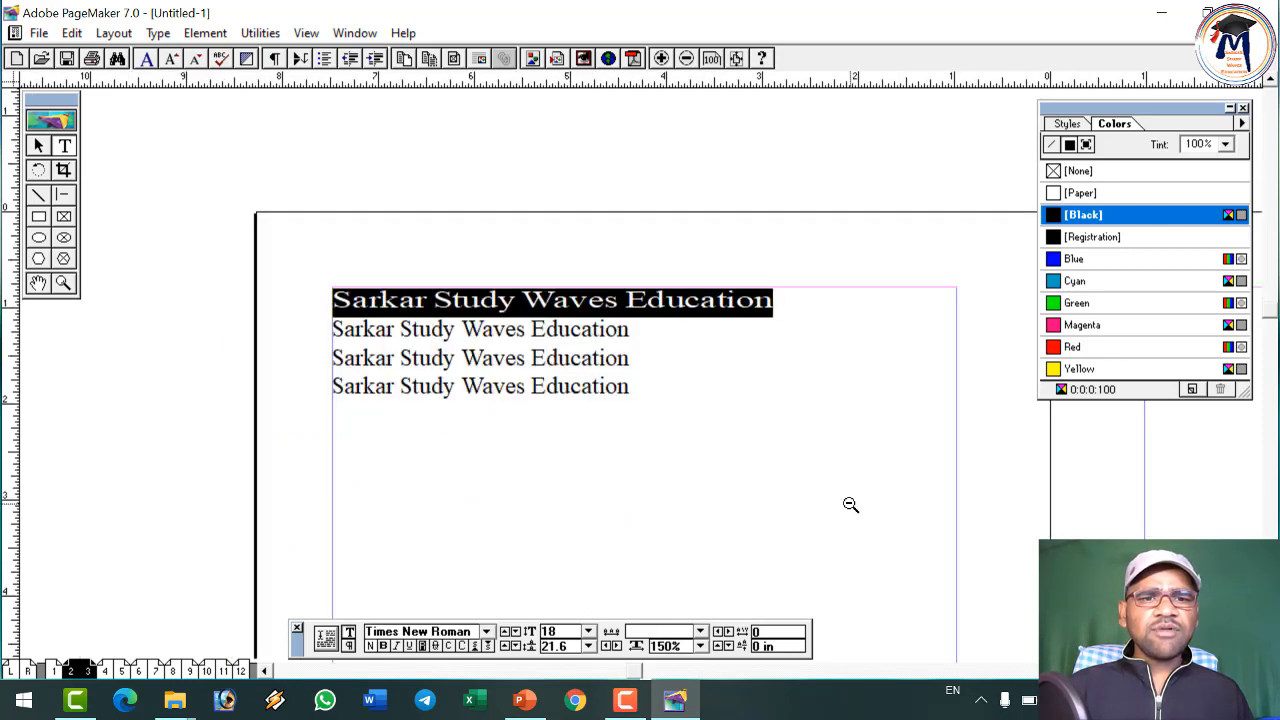
left_click(745, 335, "ctrl")
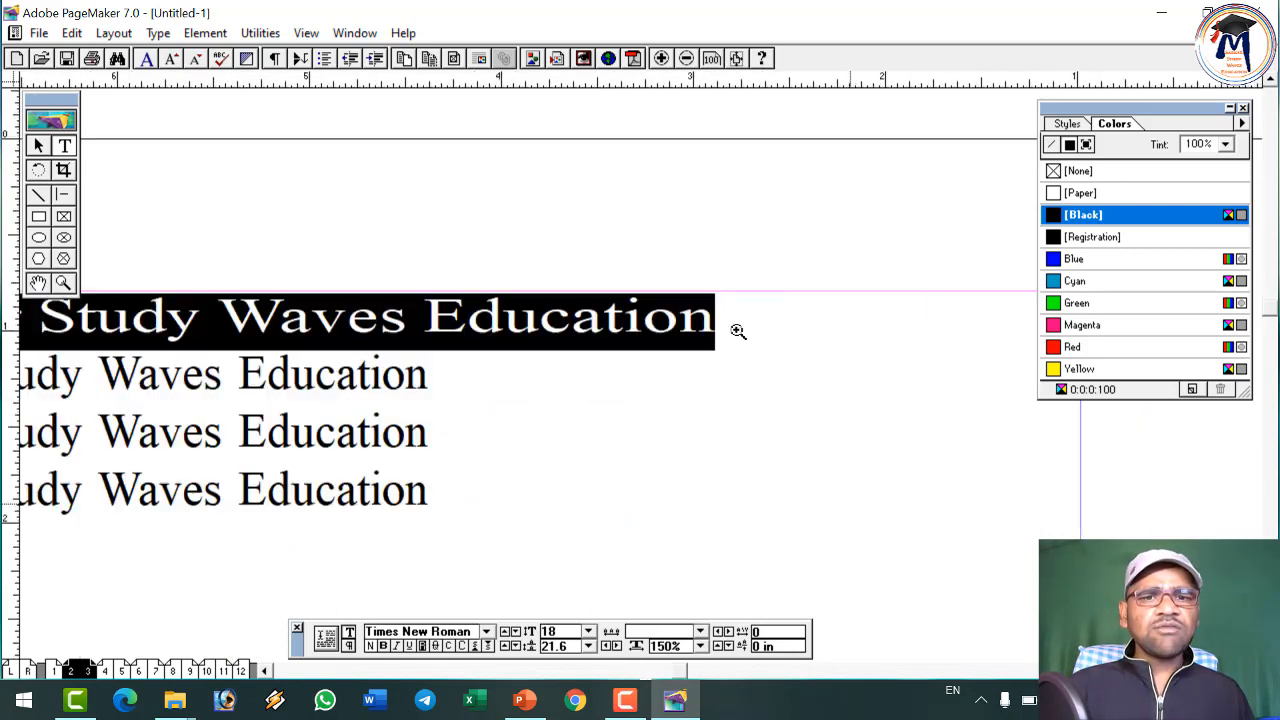
double_click(668, 645)
type("100")
key("Return")
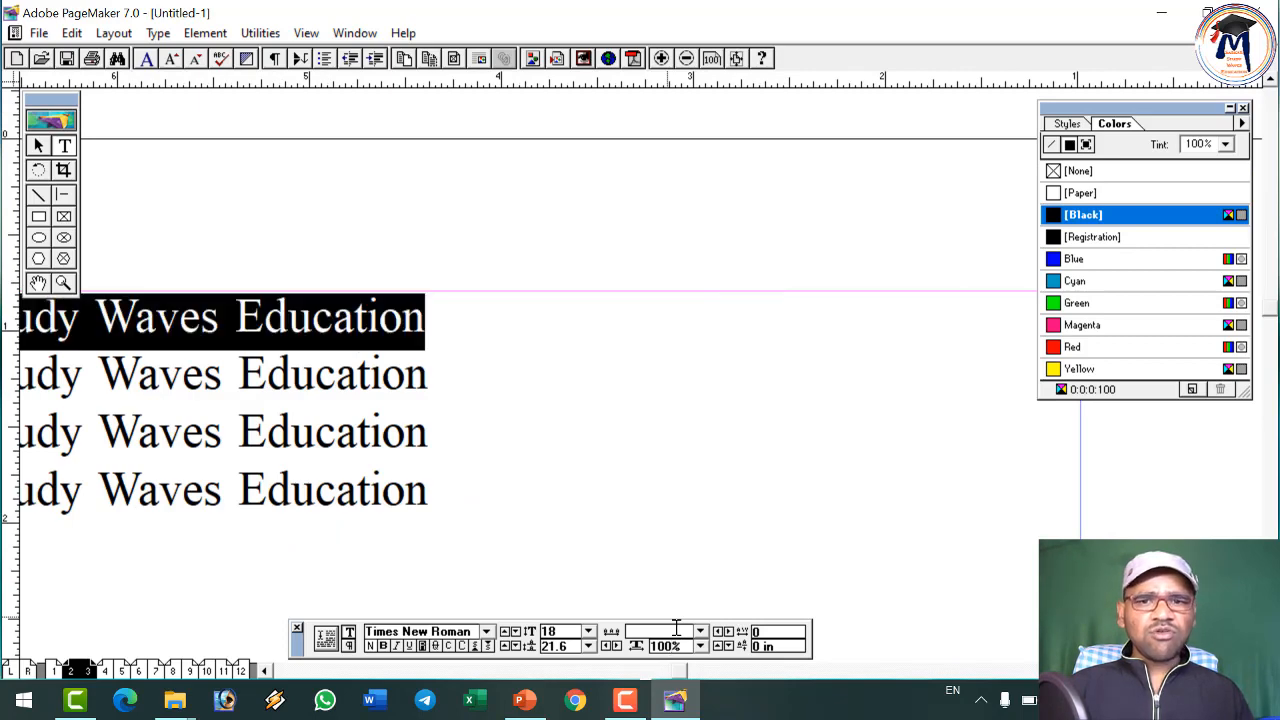
left_click(697, 537, "ctrl+alt")
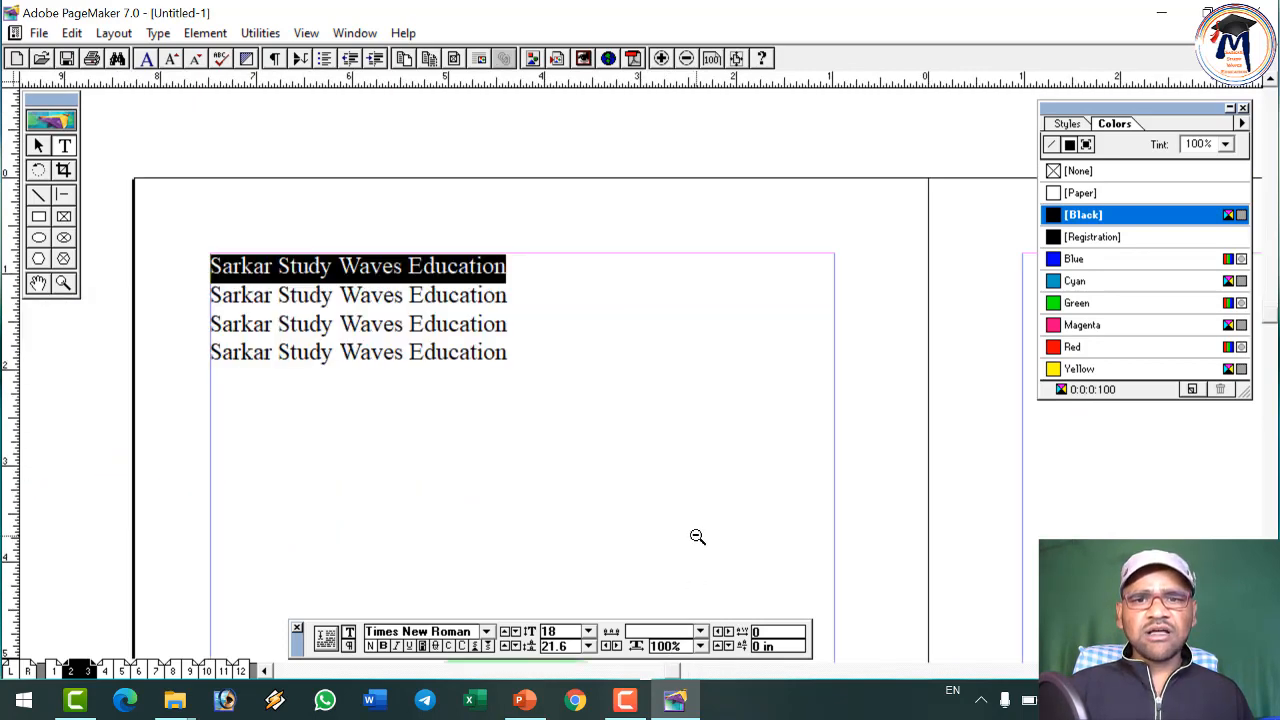
left_click(335, 333, "ctrl")
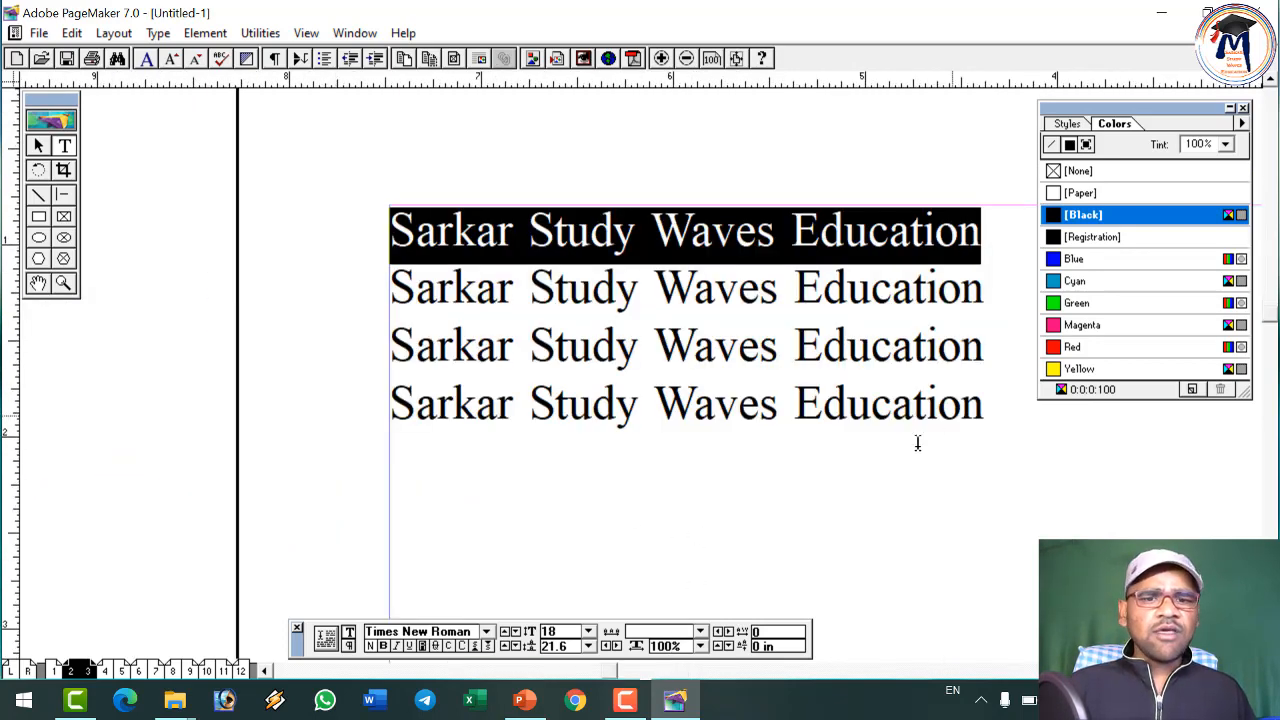
double_click(779, 631)
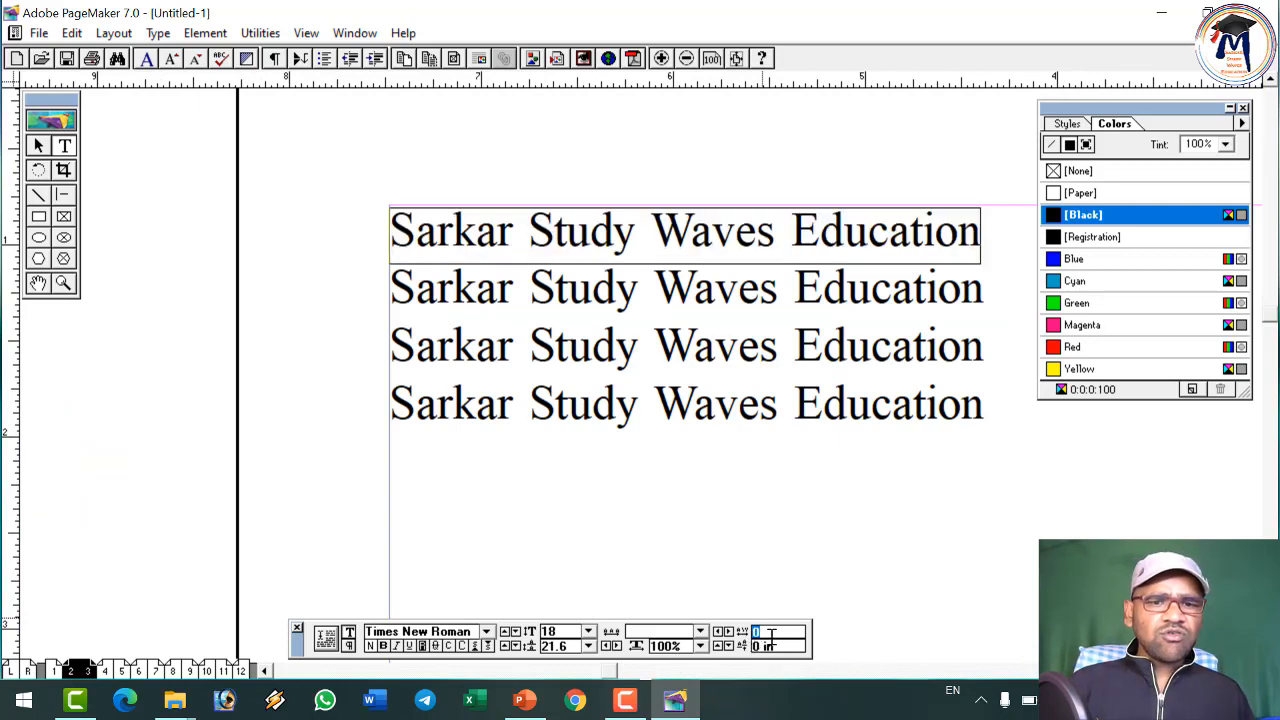
left_click_drag(772, 636, 738, 633)
type("0.")
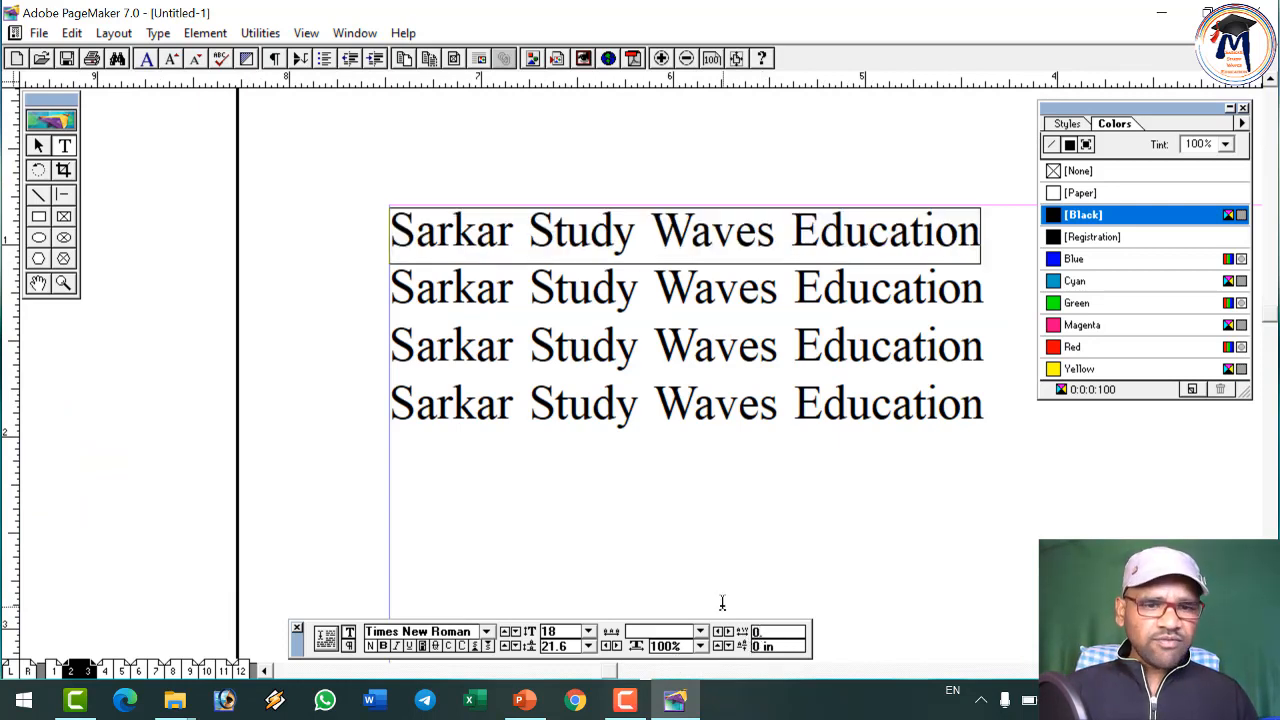
type("5")
key("Return")
left_click(865, 283, "ctrl+alt")
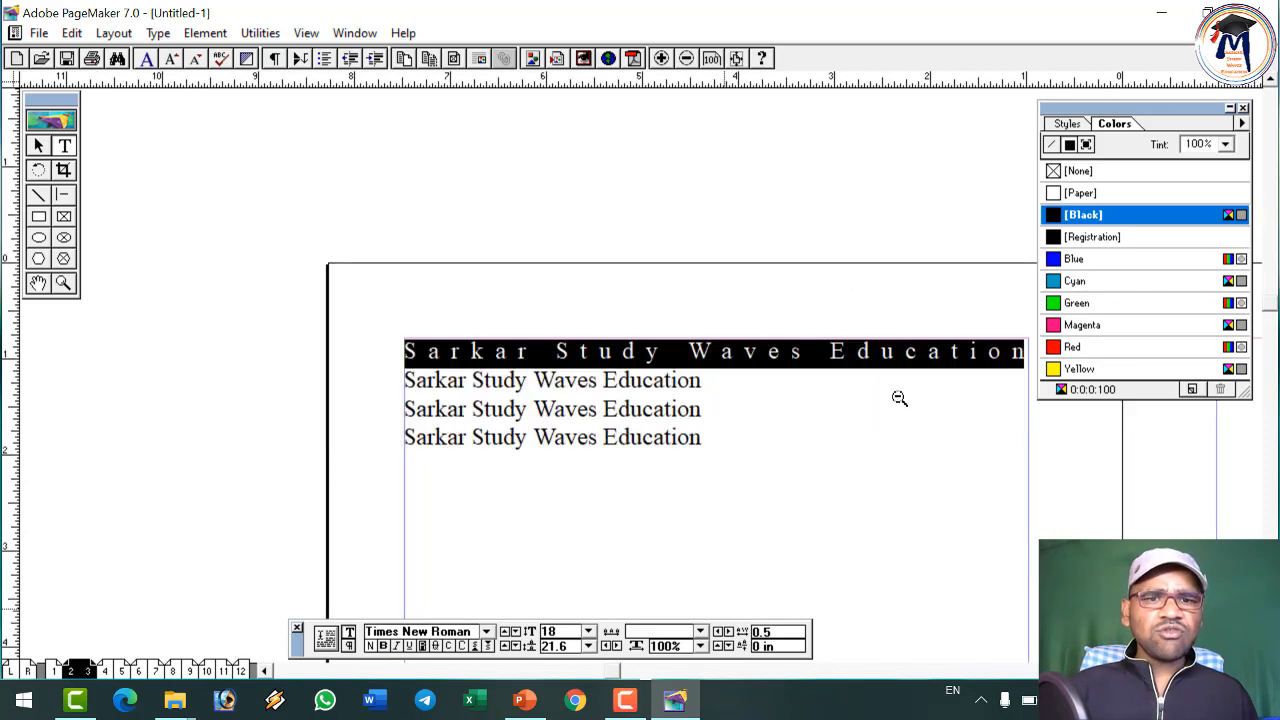
left_click(1002, 385, "ctrl")
left_click(709, 340, "ctrl+alt")
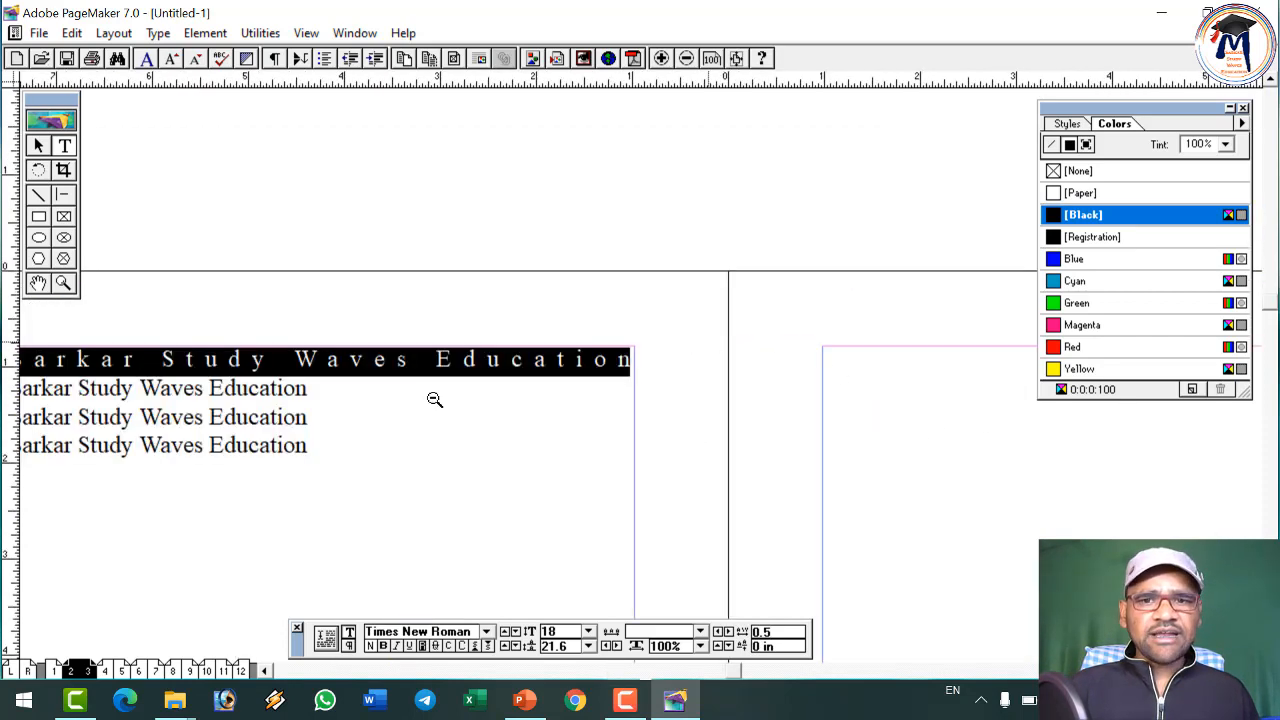
left_click(285, 387, "ctrl+alt")
left_click(646, 412, "ctrl")
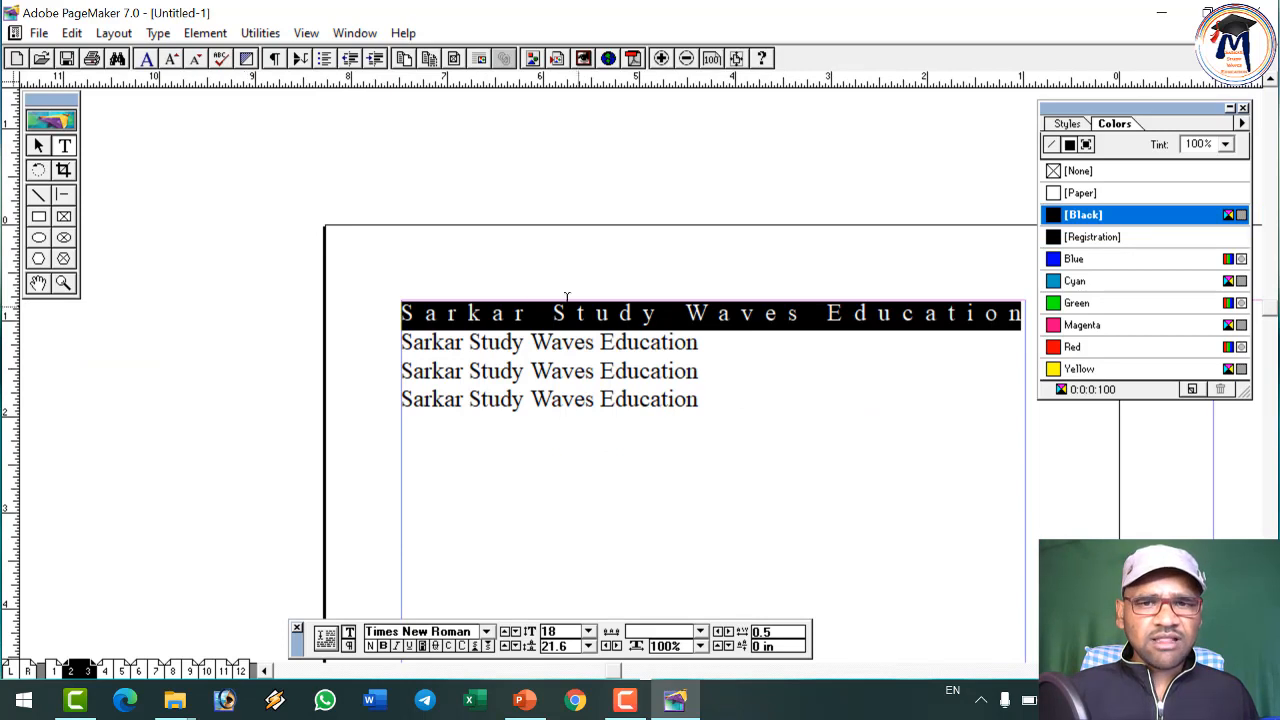
left_click(540, 301, "ctrl")
left_click_drag(690, 406, 859, 416)
left_click(861, 411)
triple_click(861, 411)
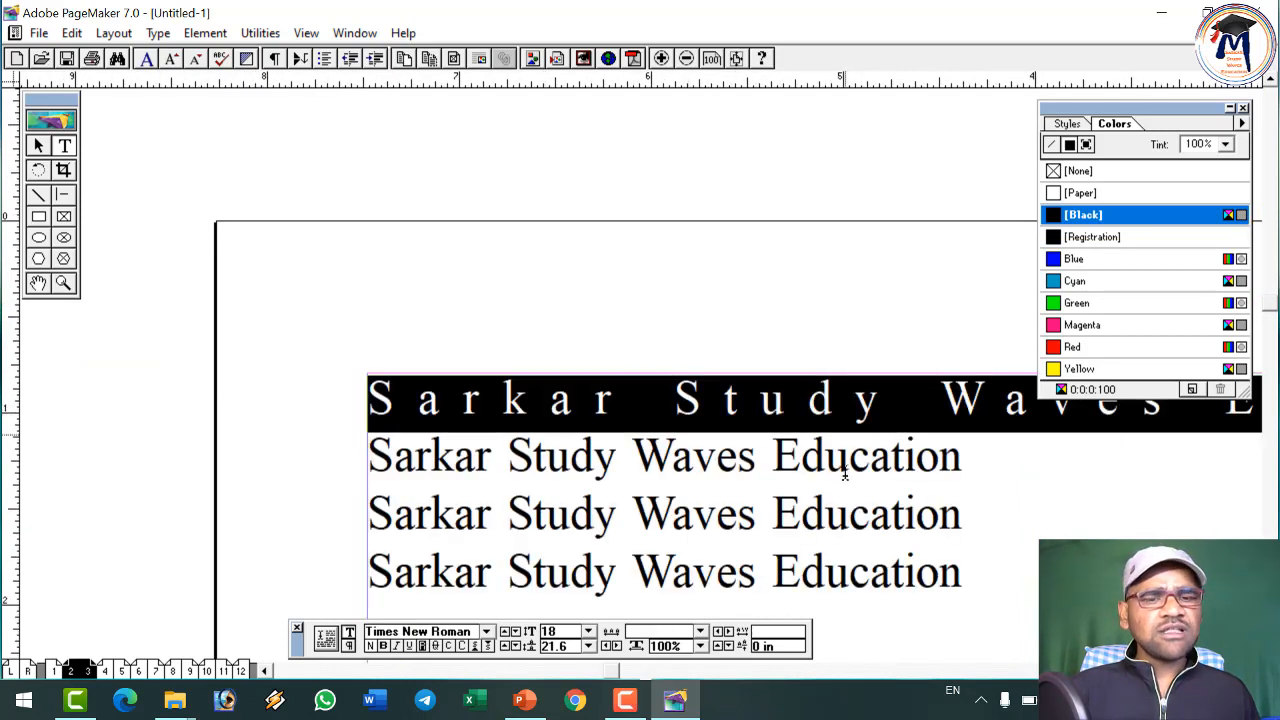
left_click(789, 636)
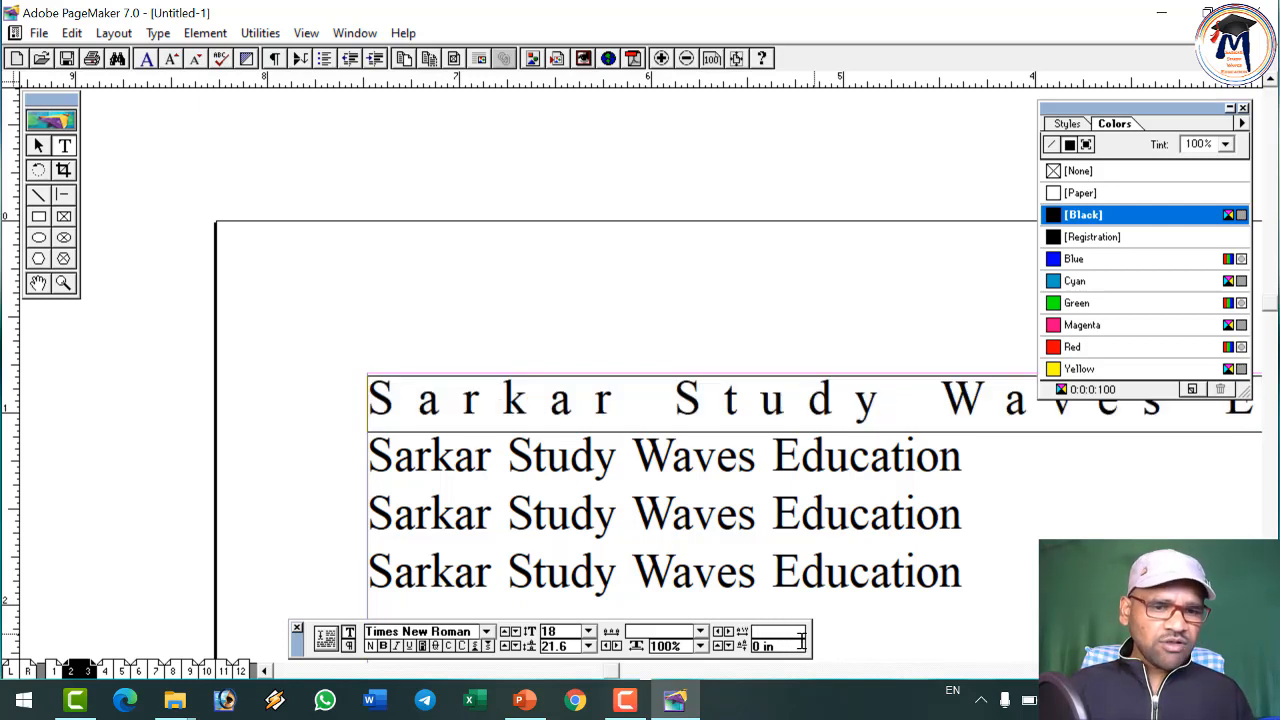
type("0")
key("Return")
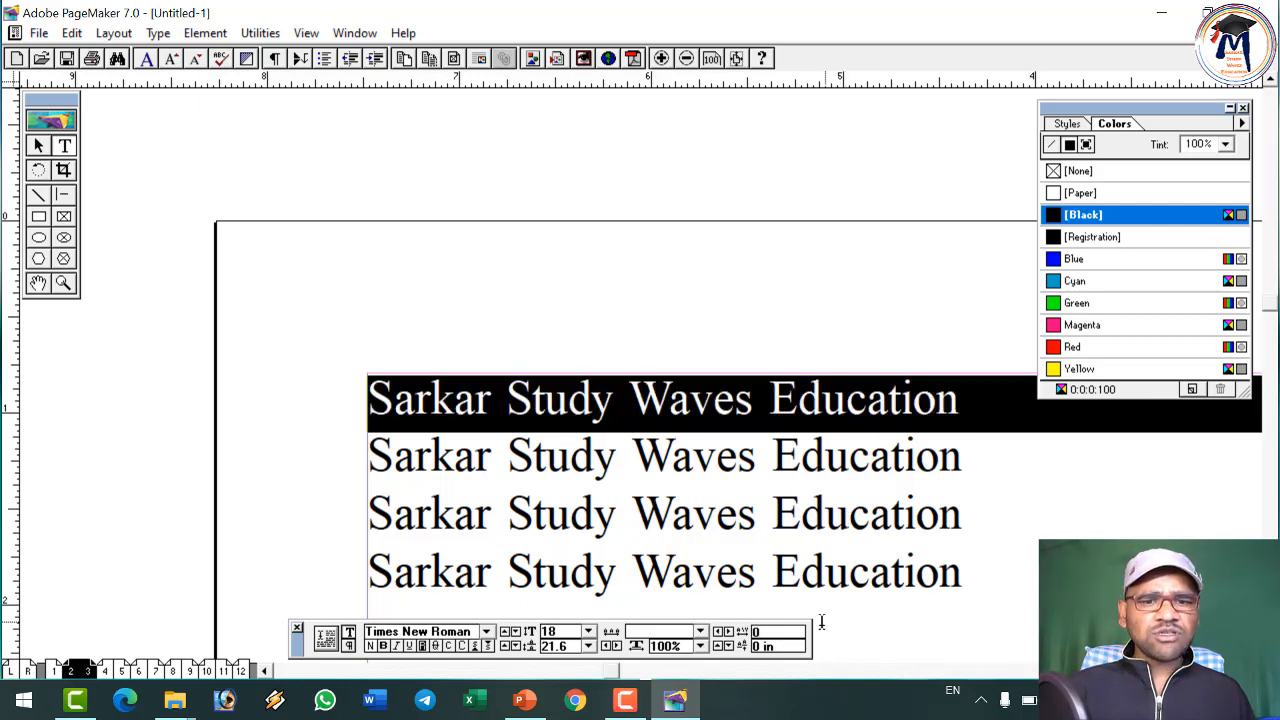
left_click(960, 405)
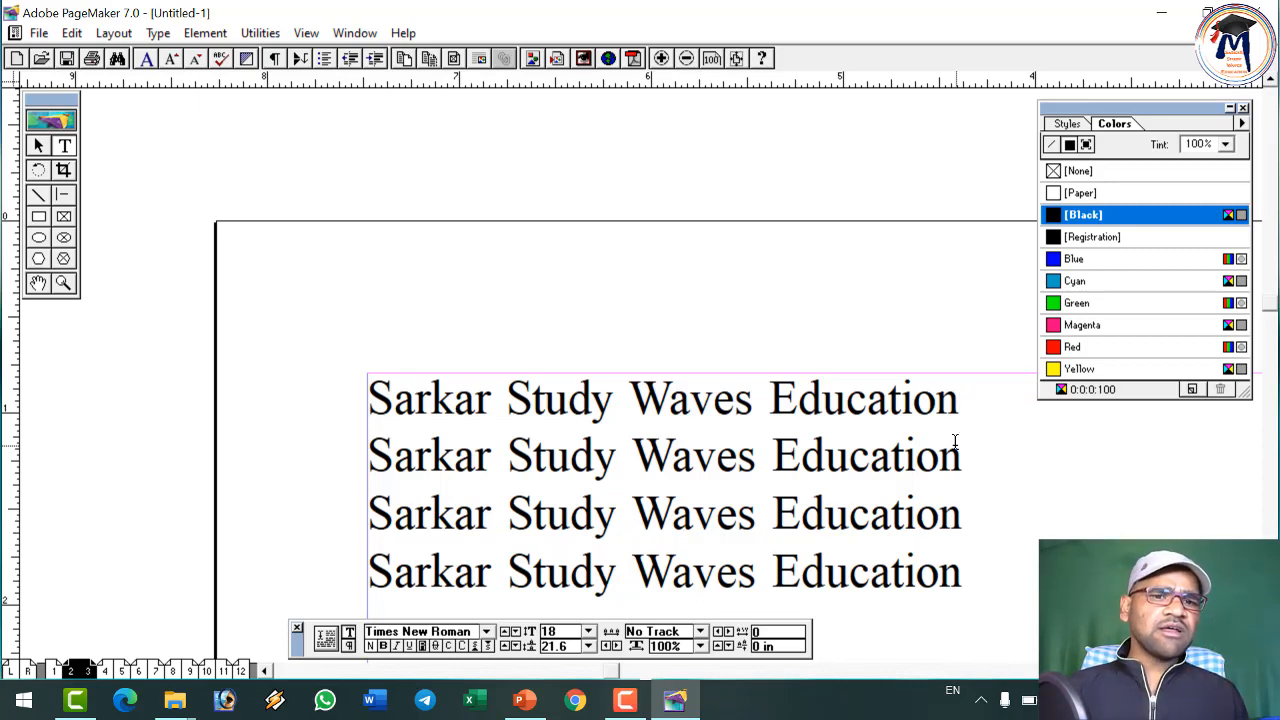
Type a 2 after the first Education and raise it with a 0.2 in baseline shift
type("2")
key("shift+Left")
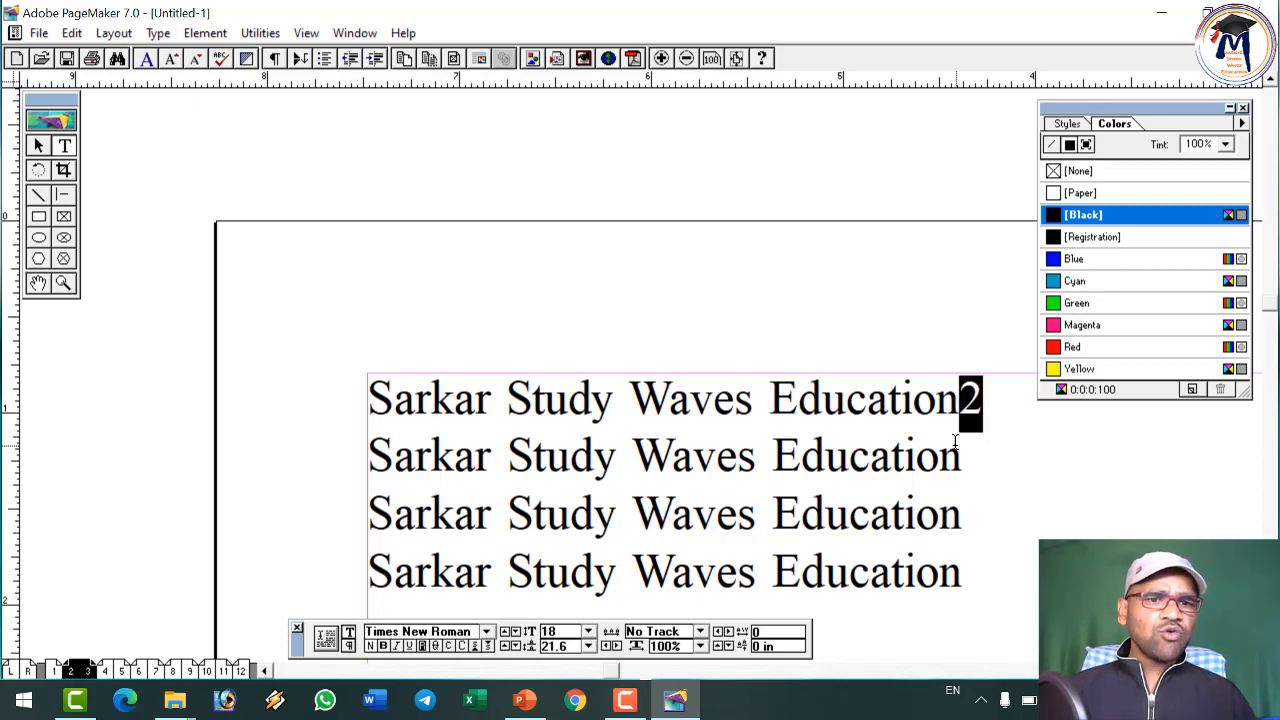
double_click(762, 648)
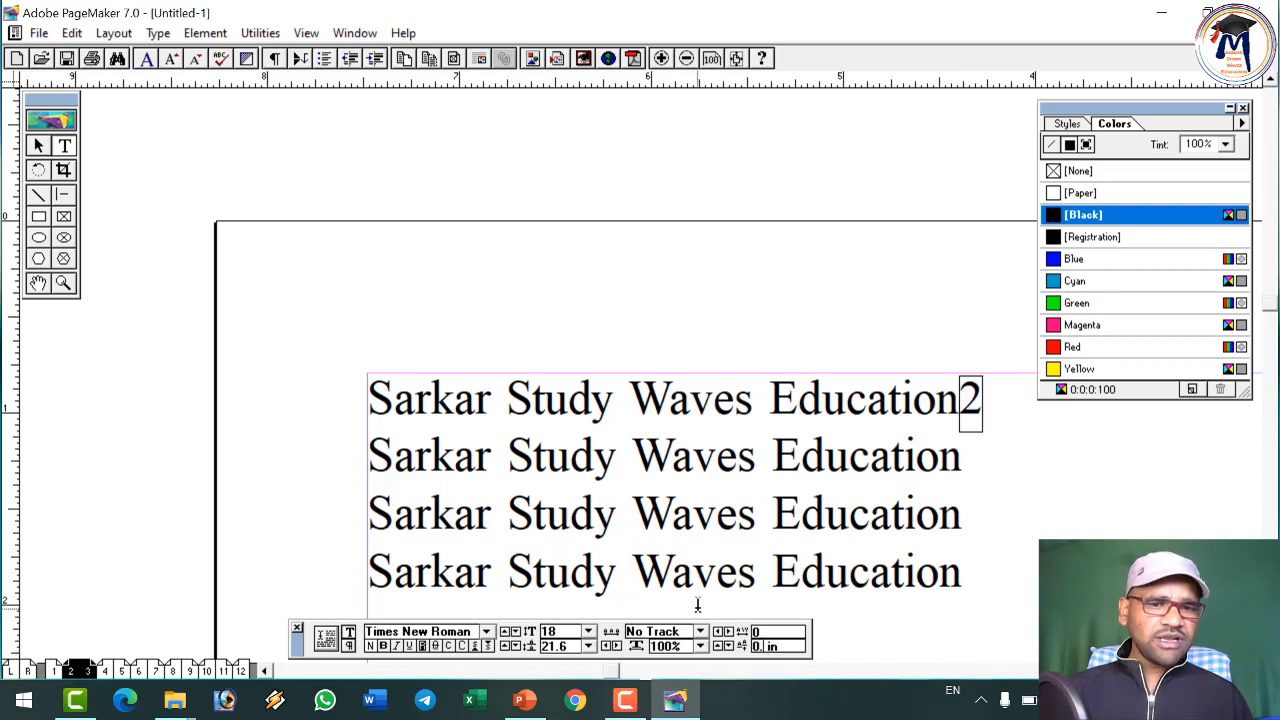
type("0.2")
key("Return")
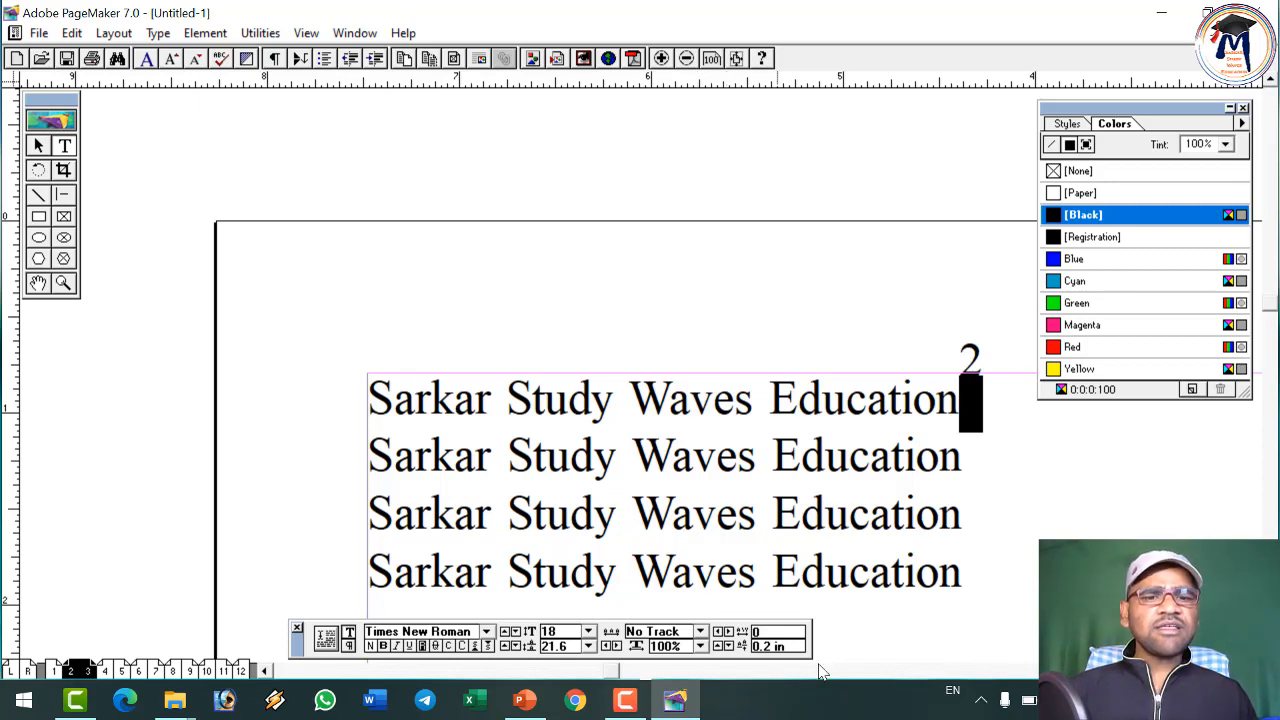
Lower the 2 to a -0.1 in baseline shift, then reset it to 0 in
double_click(790, 646)
key("BackSpace")
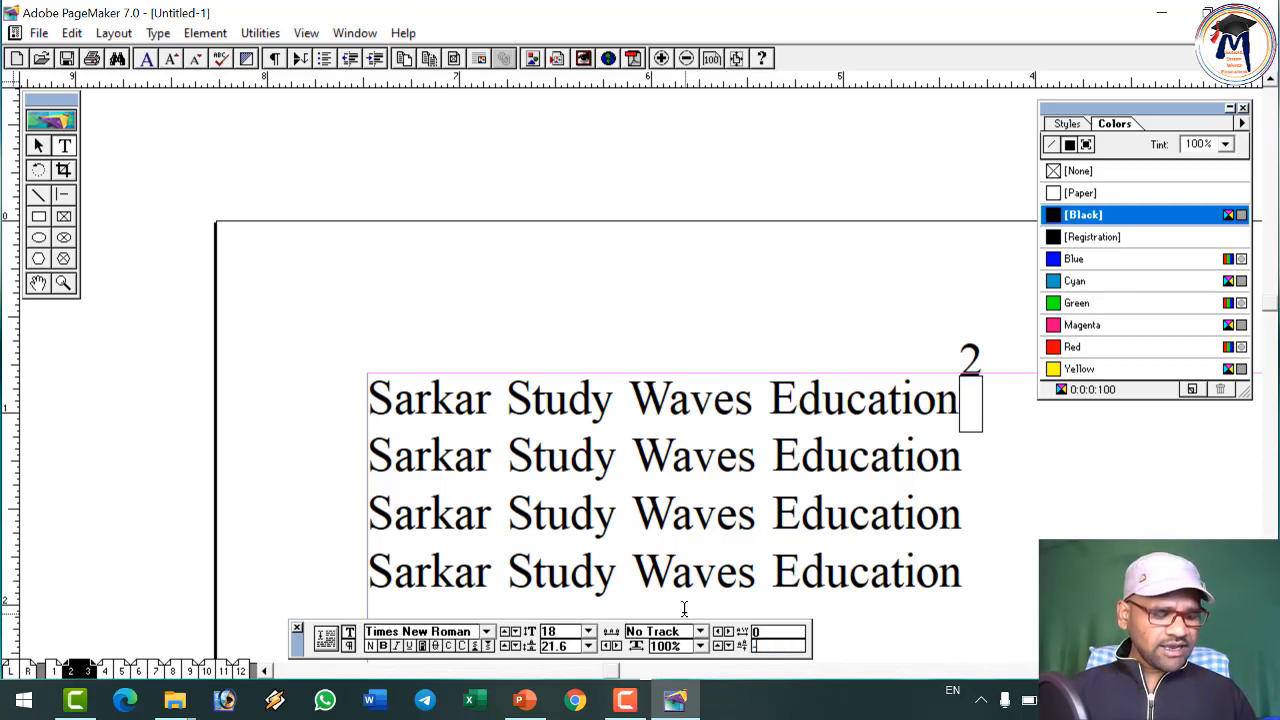
key("Return")
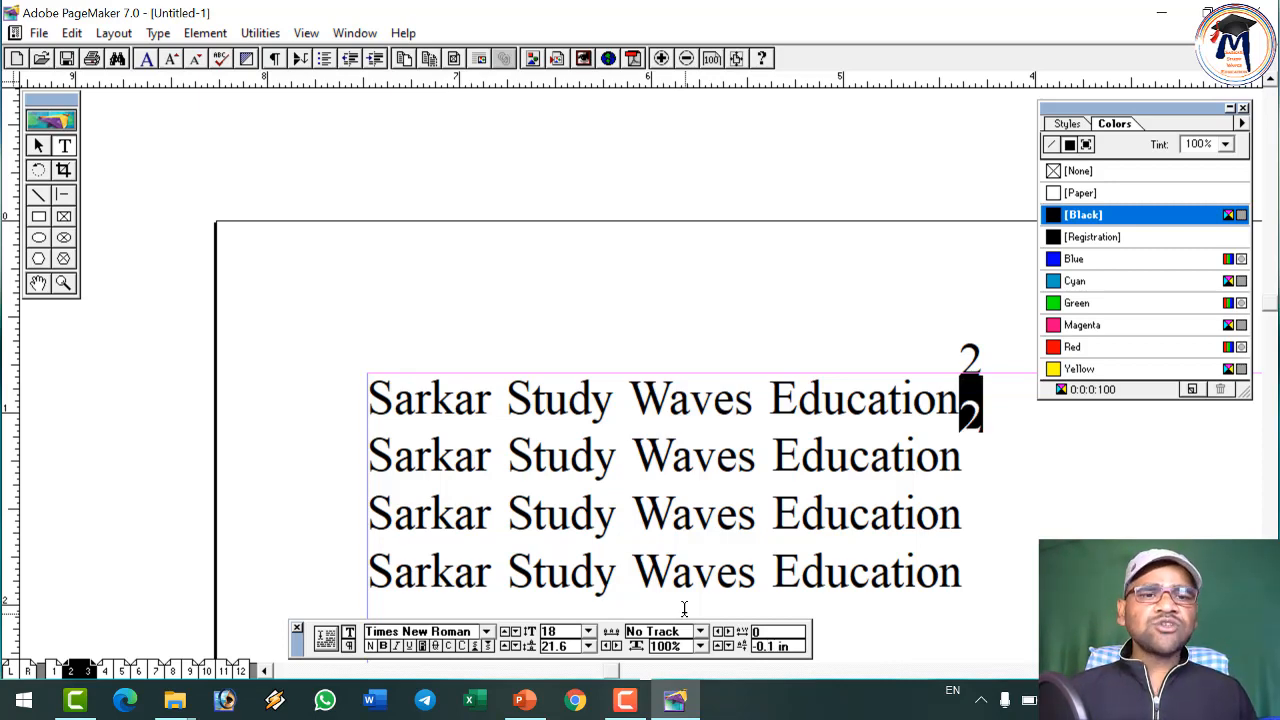
left_click(992, 419, "ctrl")
left_click(580, 348, "ctrl+alt")
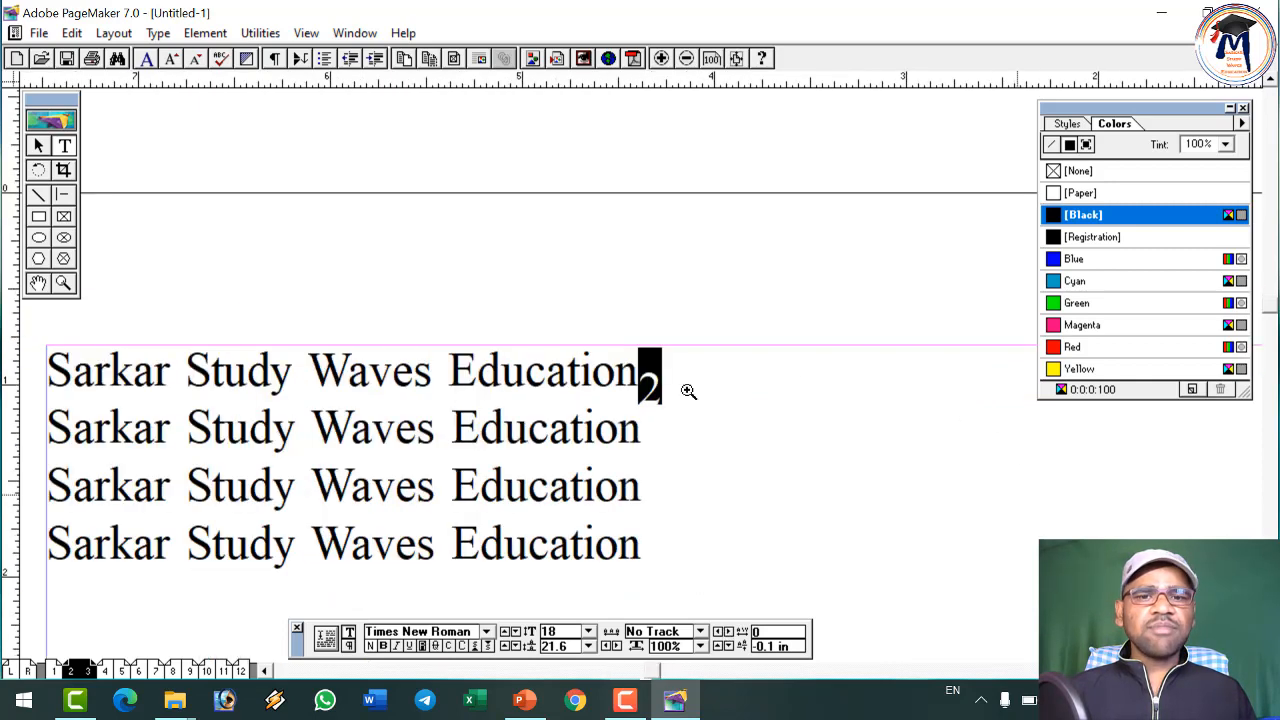
left_click_drag(795, 646, 548, 596)
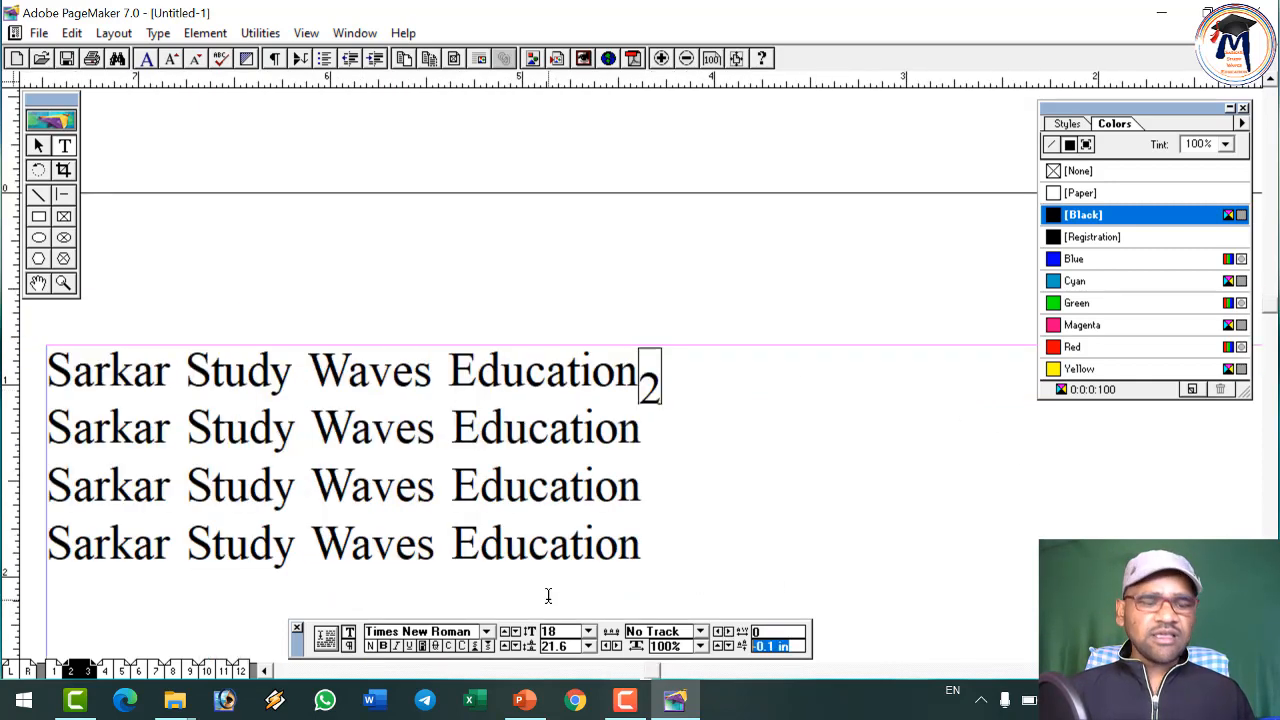
type("0")
key("Return")
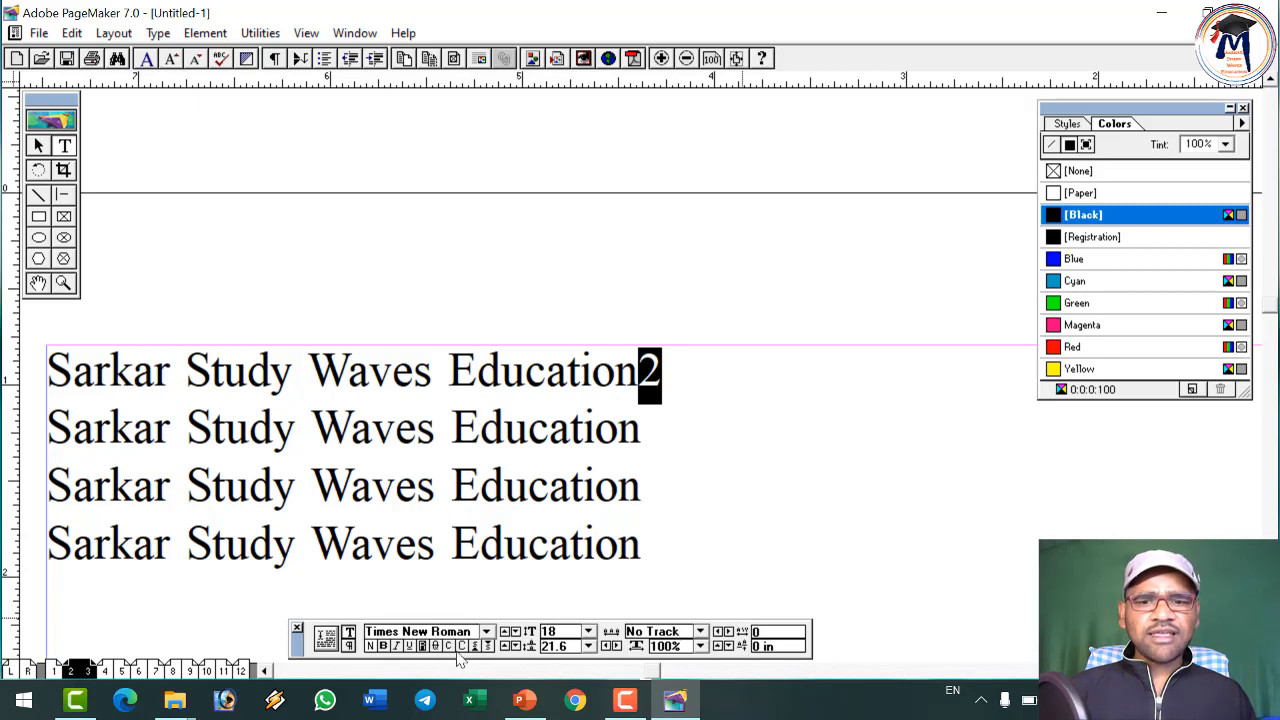
Test italic, underline, reverse and strikethrough on the 2, turning reverse and strikethrough back off
left_click(397, 646)
left_click(409, 647)
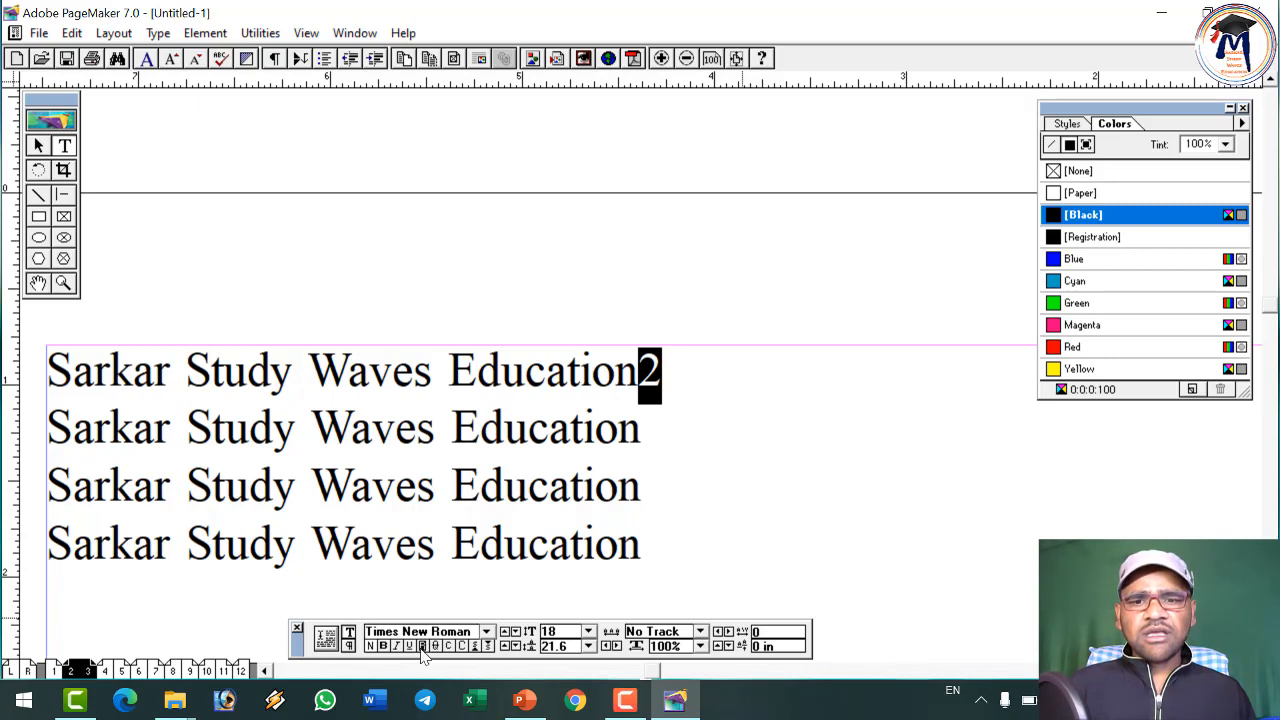
left_click(422, 647)
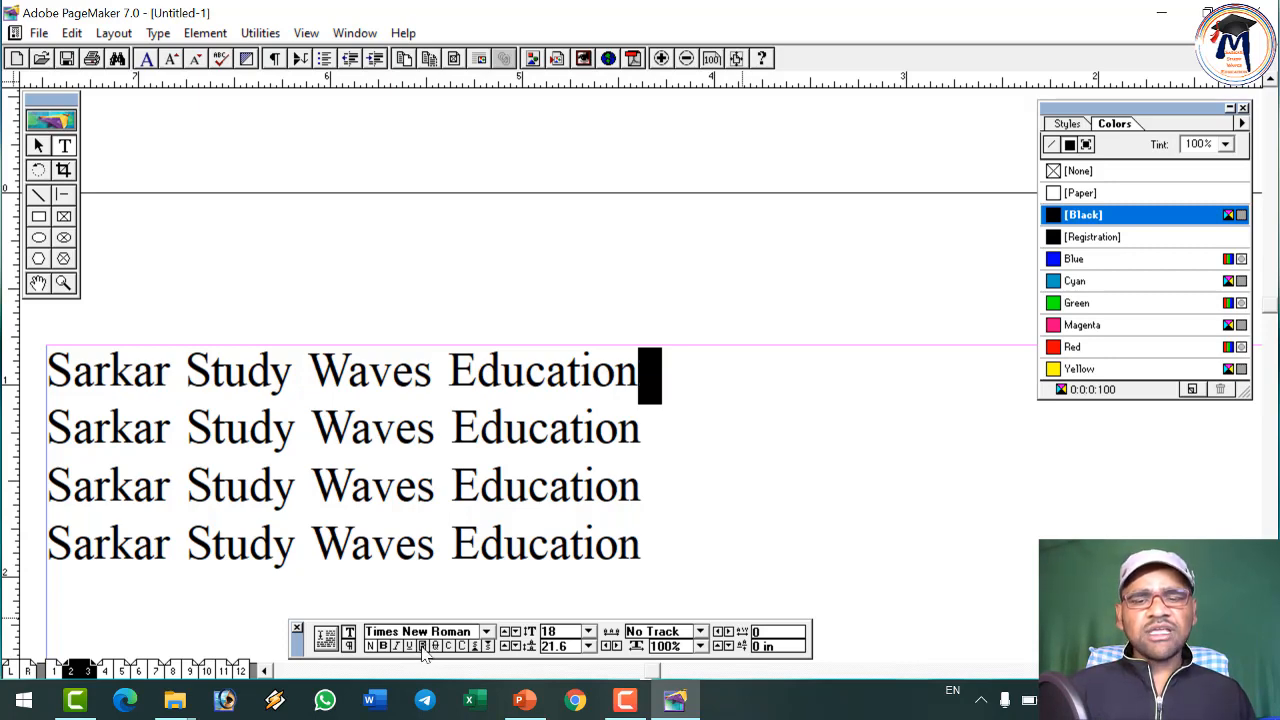
left_click(422, 647)
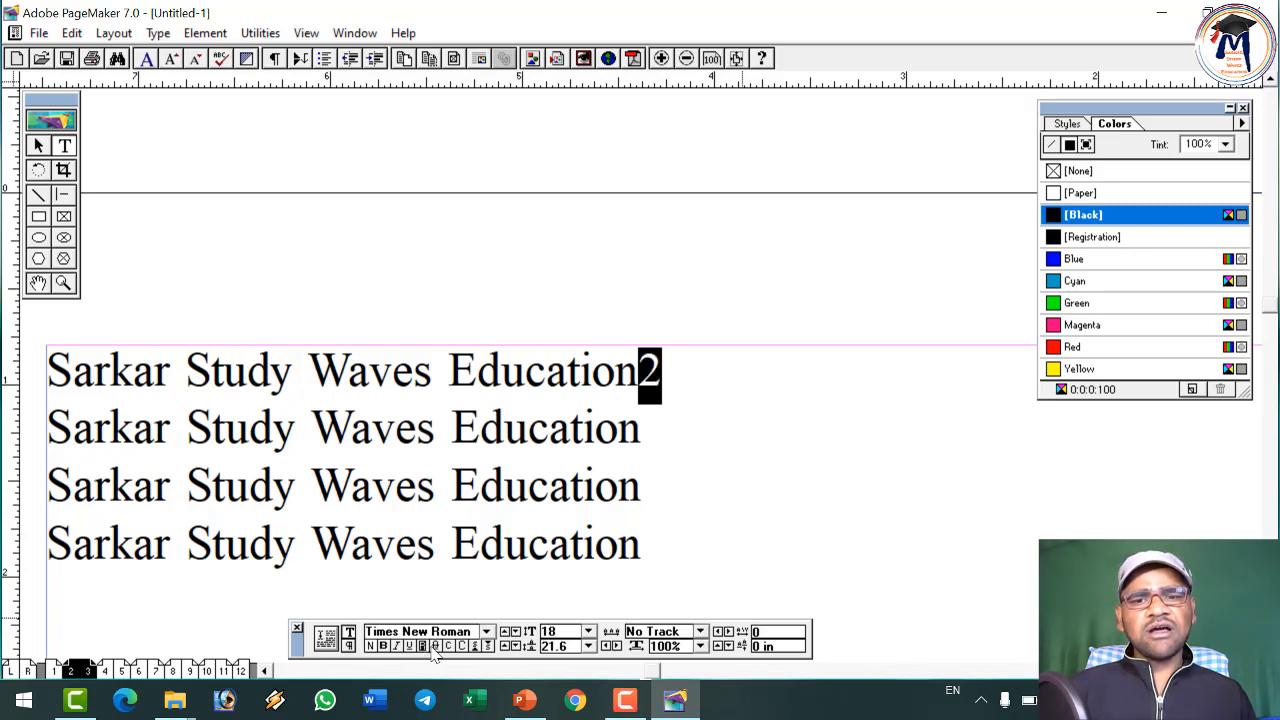
left_click(436, 647)
left_click(436, 647)
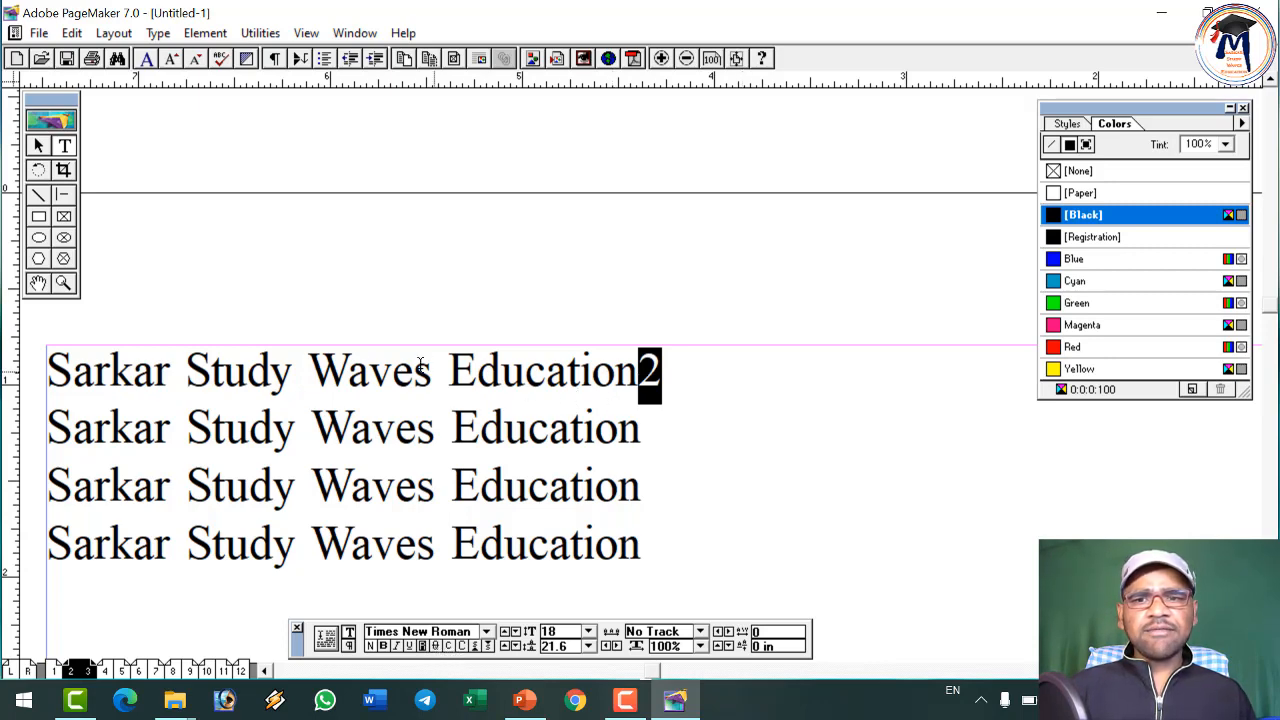
Try small caps and all caps on Education, leaving it as EDUCATION
left_click_drag(449, 372, 640, 390)
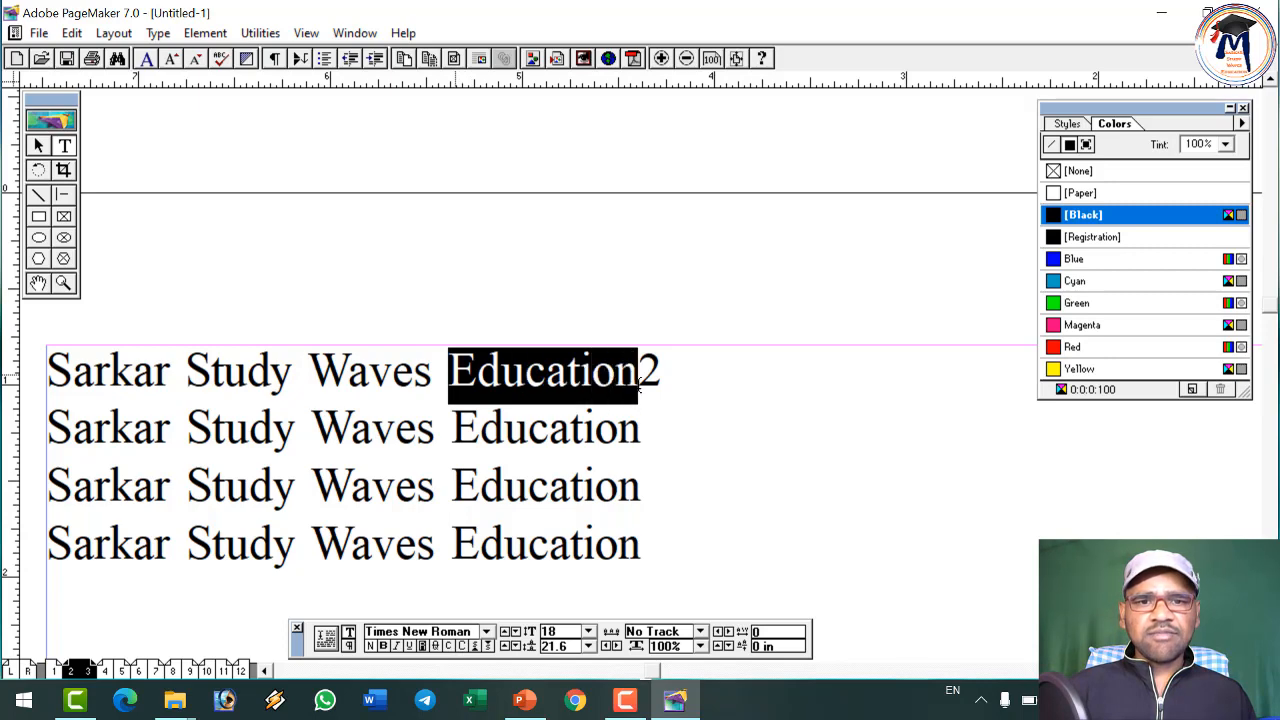
left_click(449, 645)
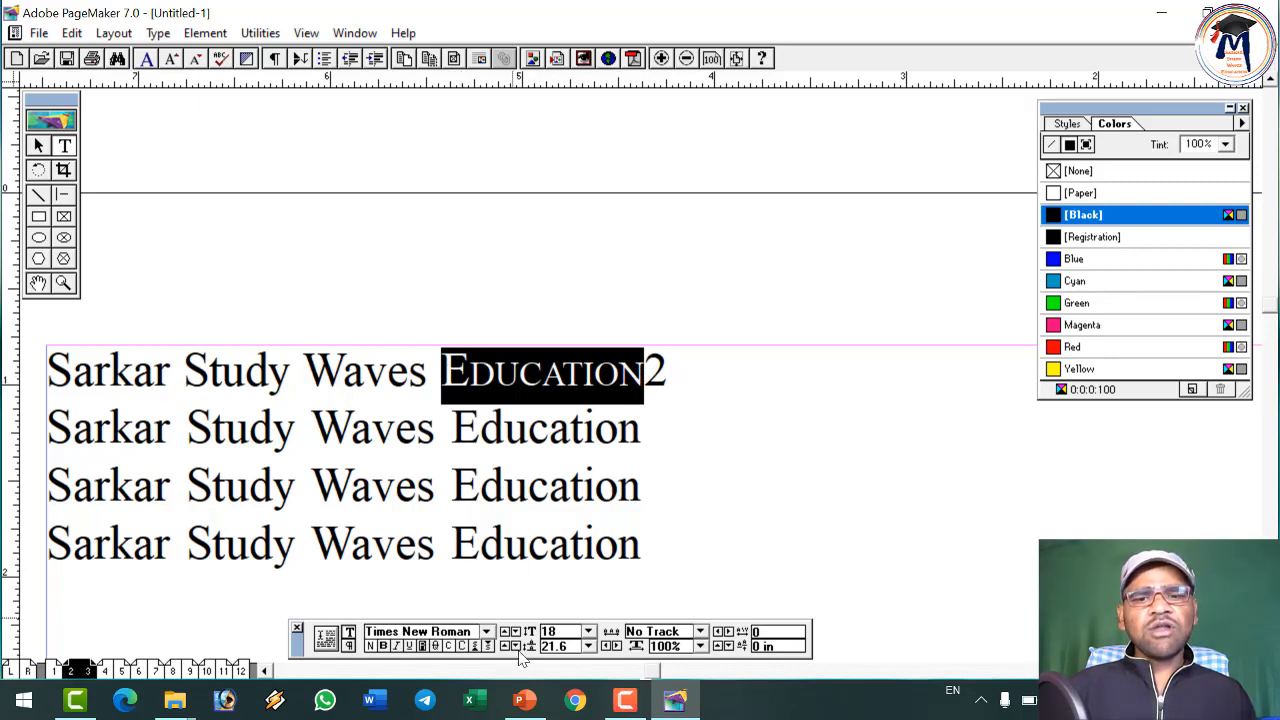
left_click(461, 646)
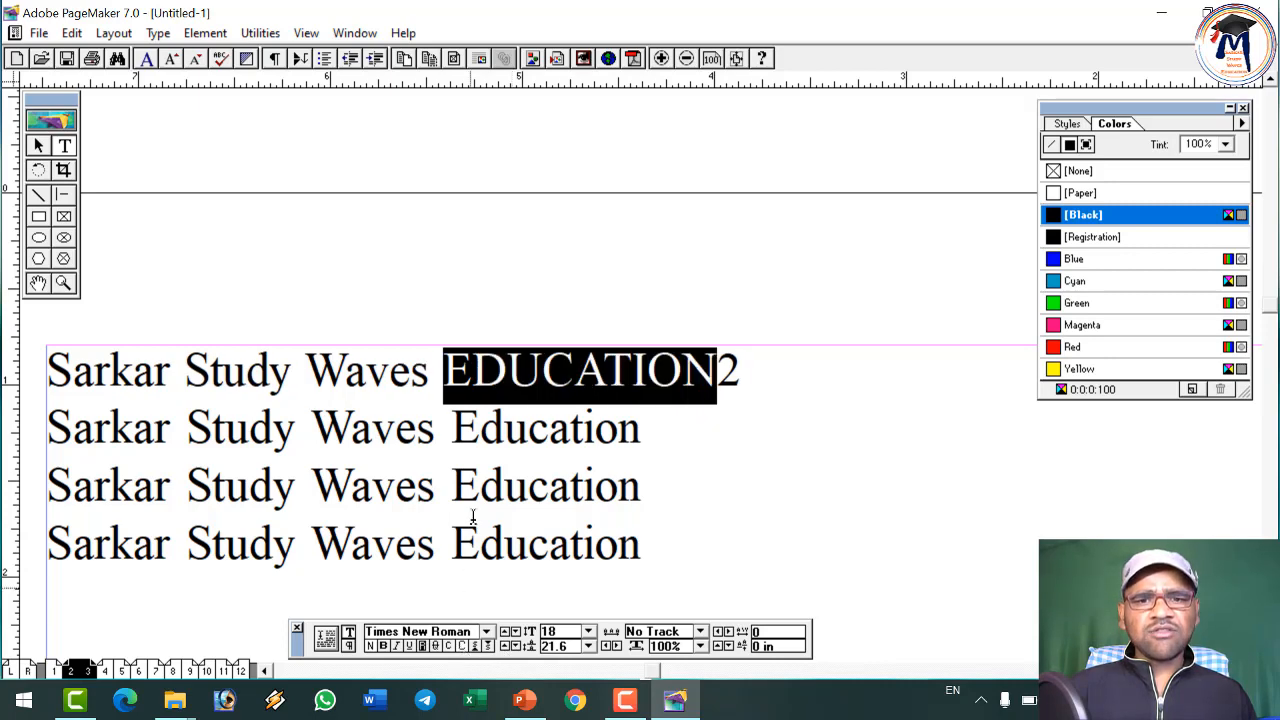
left_click(464, 646)
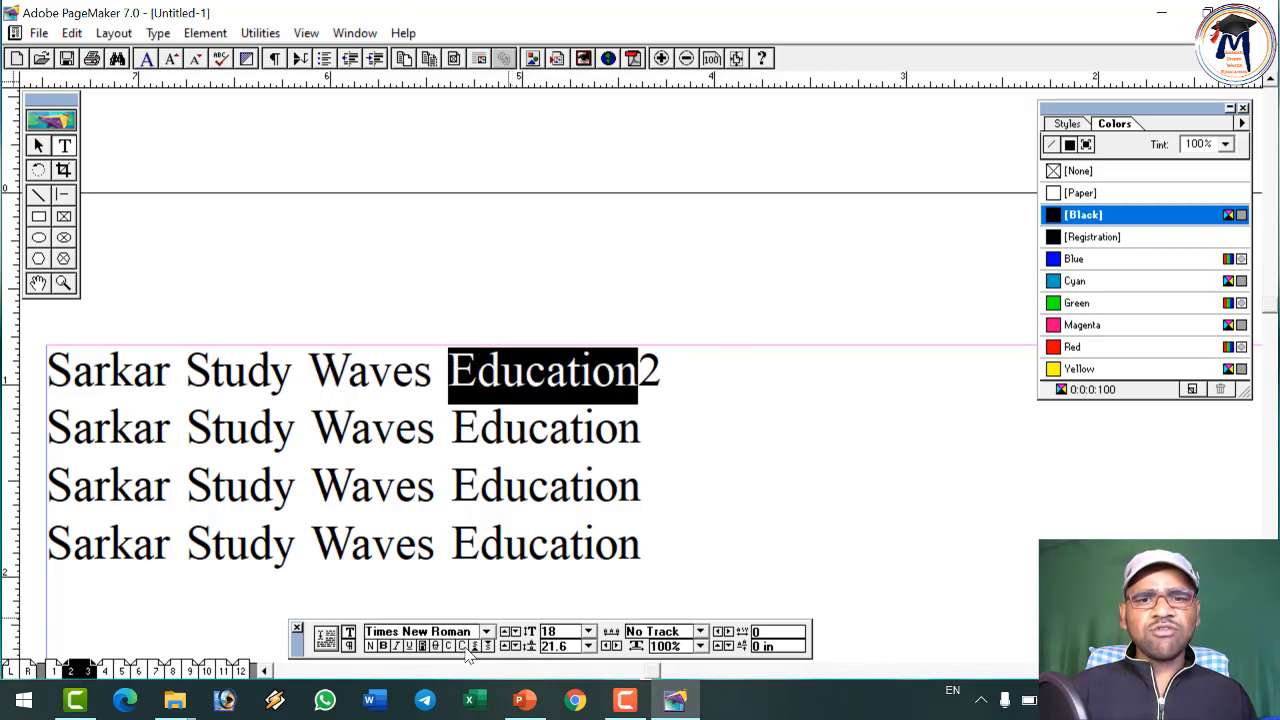
left_click(642, 432)
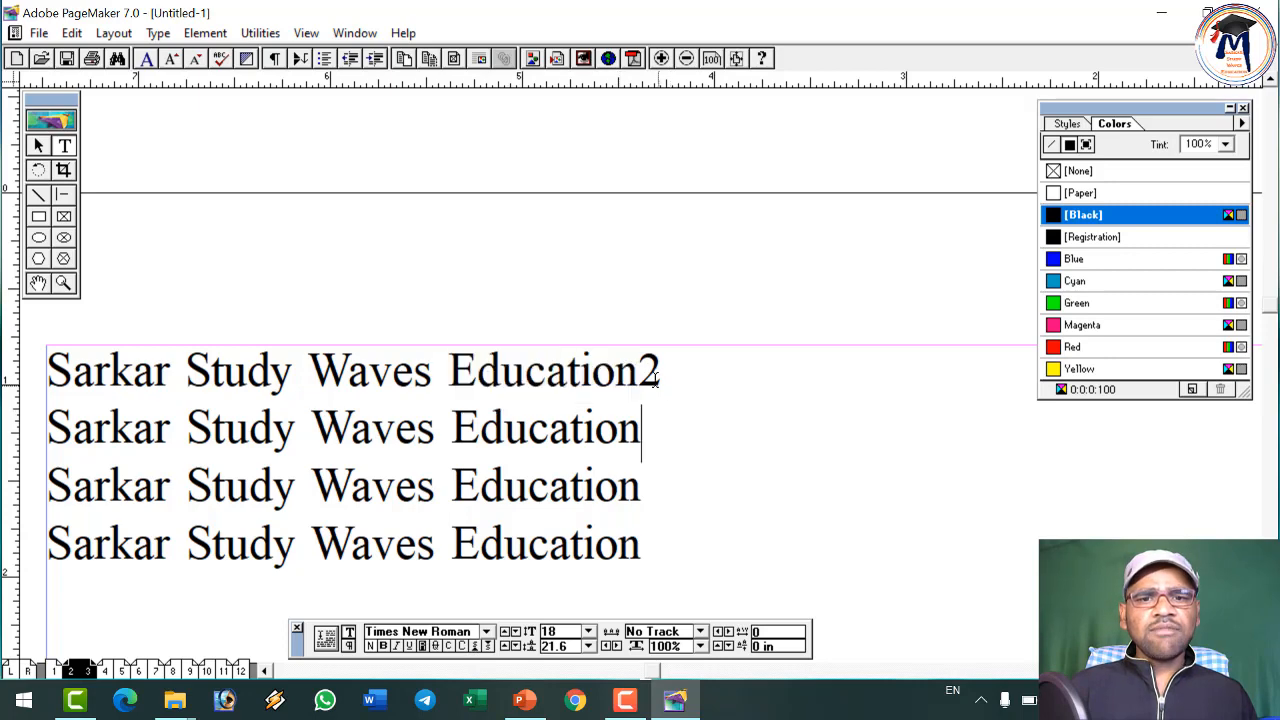
left_click_drag(664, 372, 447, 381)
left_click(467, 647)
left_click(750, 405)
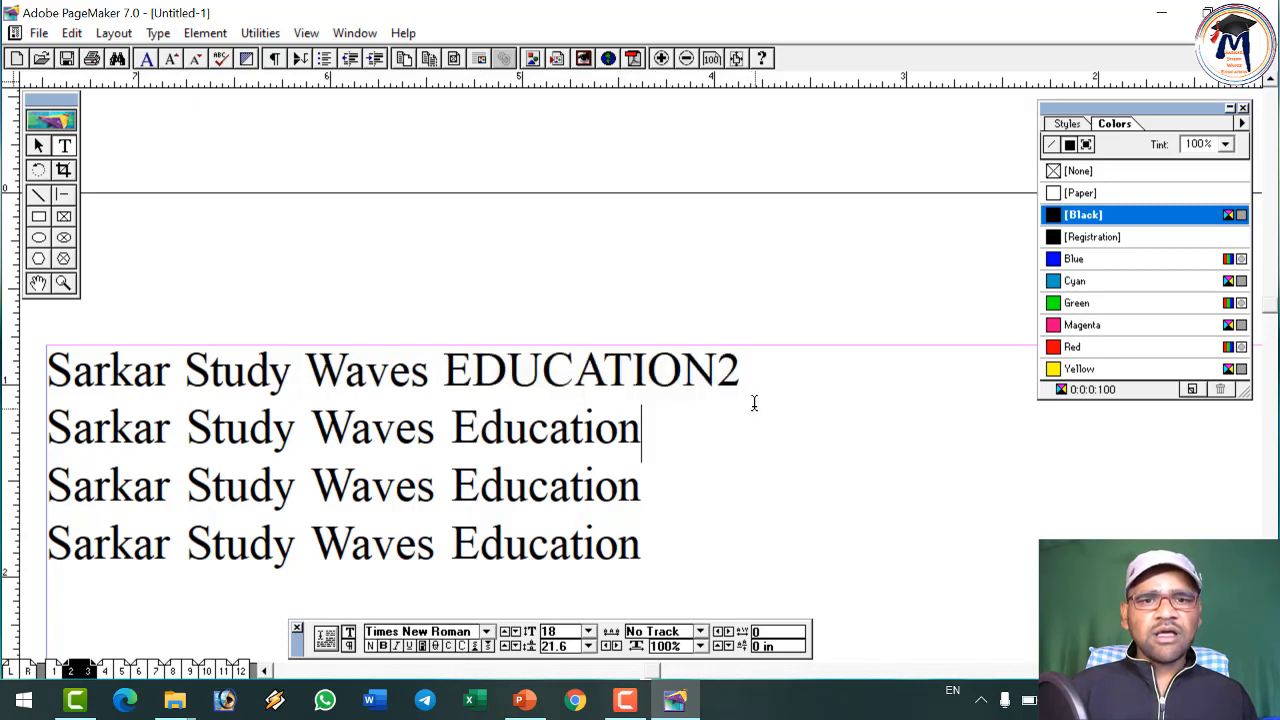
Toggle the 2 between superscript and subscript, then return it to normal position
left_click_drag(744, 374, 718, 374)
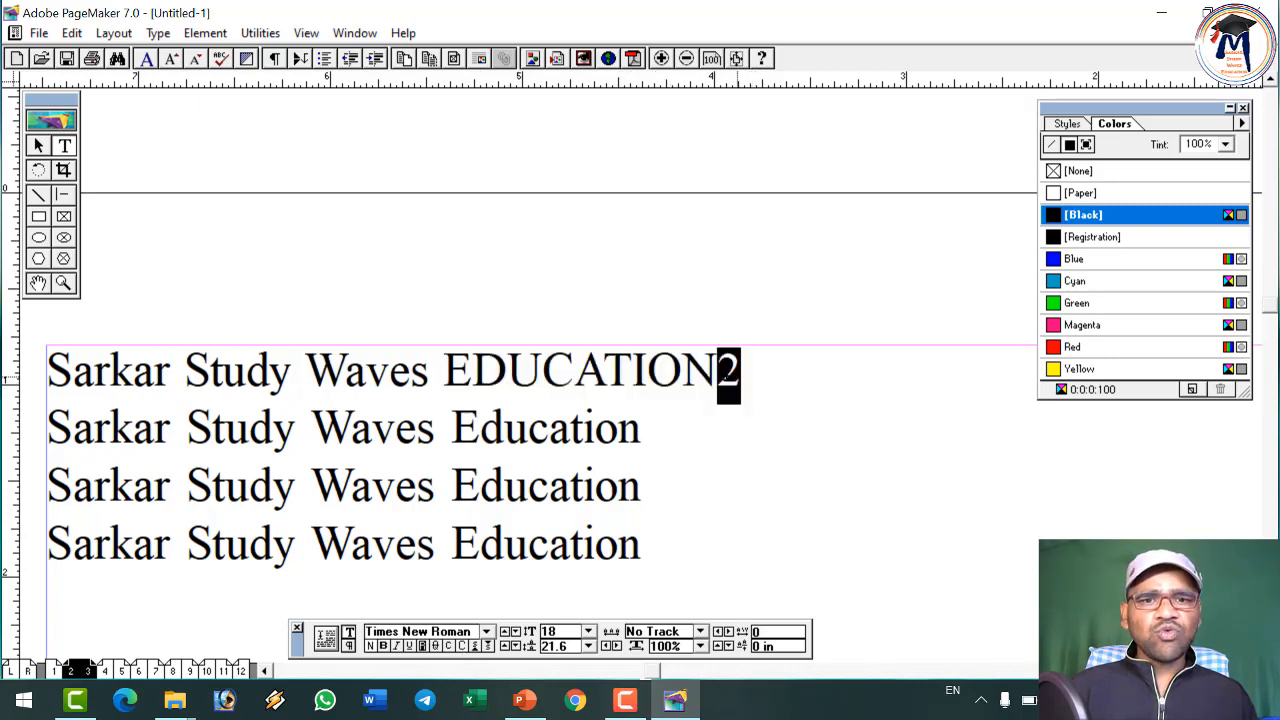
left_click(477, 646)
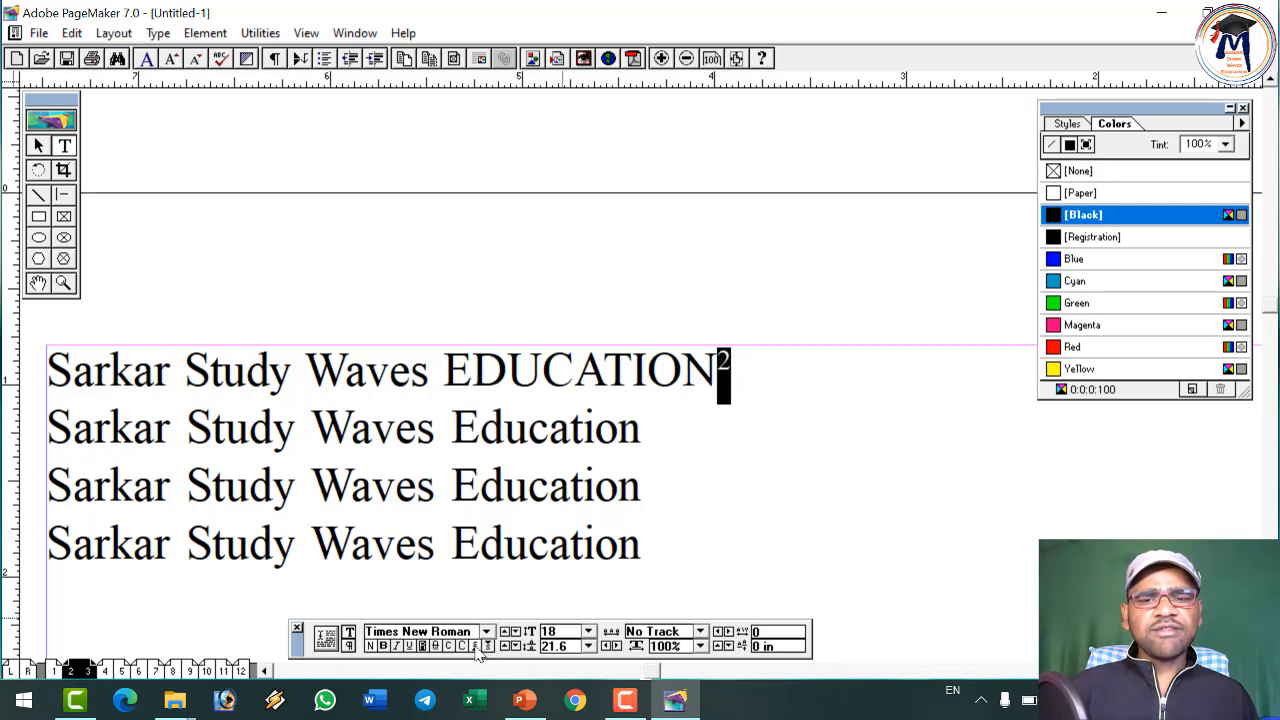
left_click(489, 646)
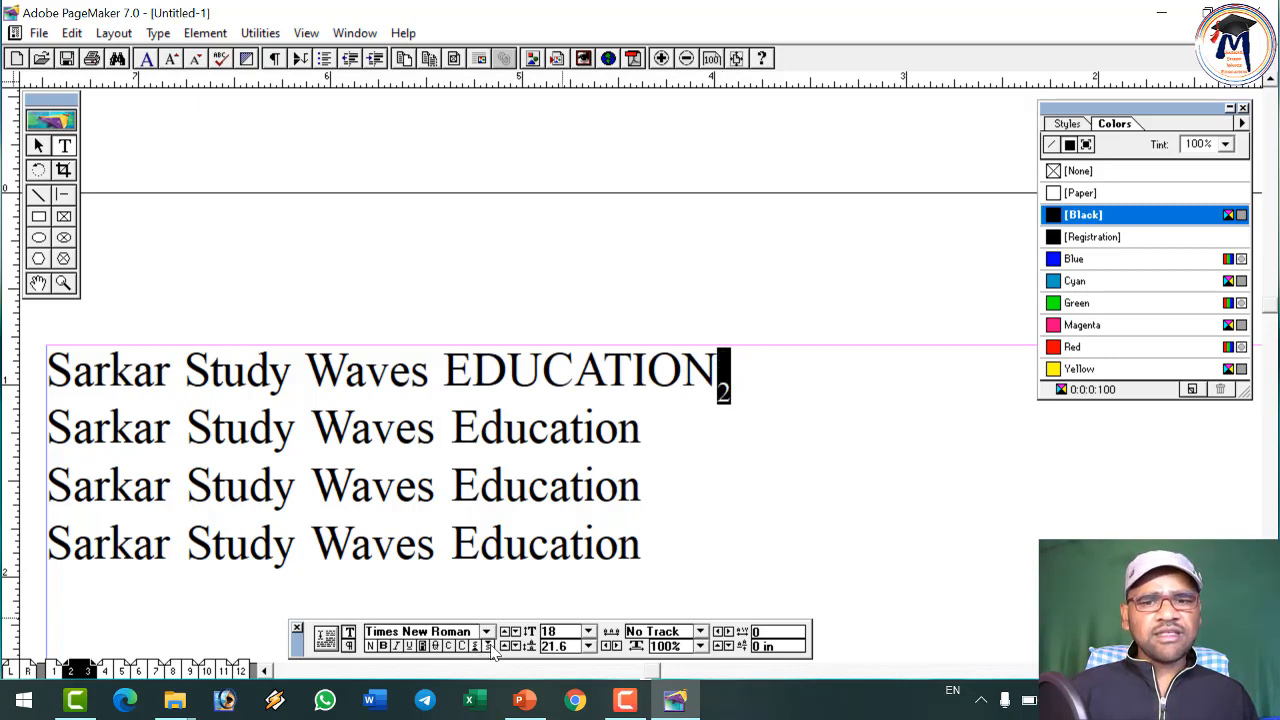
left_click(476, 646)
left_click(488, 646)
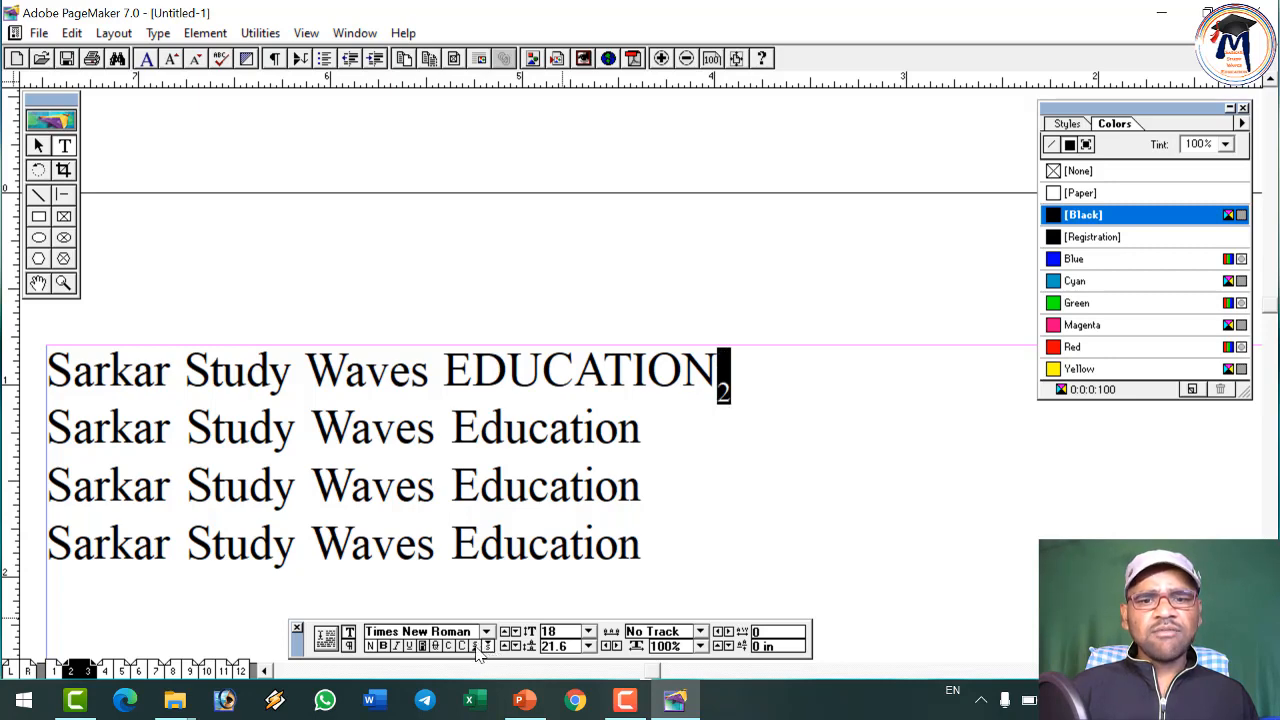
left_click(476, 646)
left_click(477, 646)
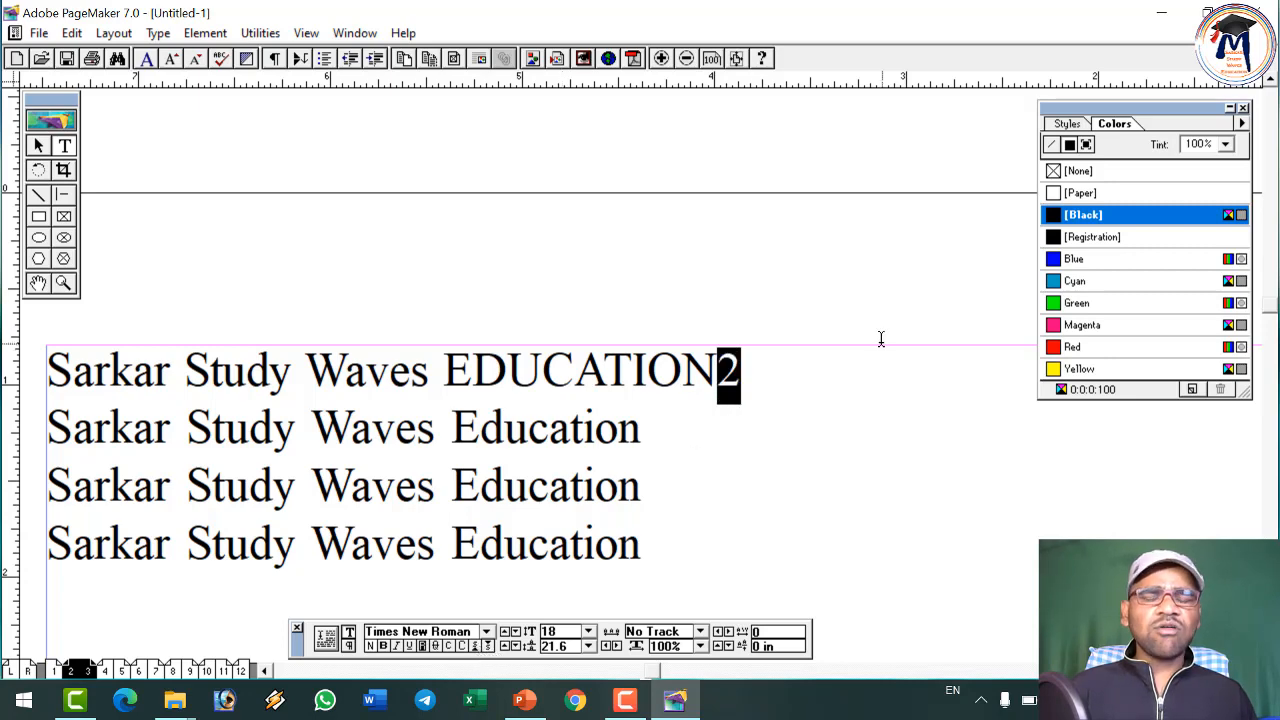
Show the paragraph options, then leave text editing for object selection
left_click(349, 646)
left_click(395, 432)
left_click(645, 440)
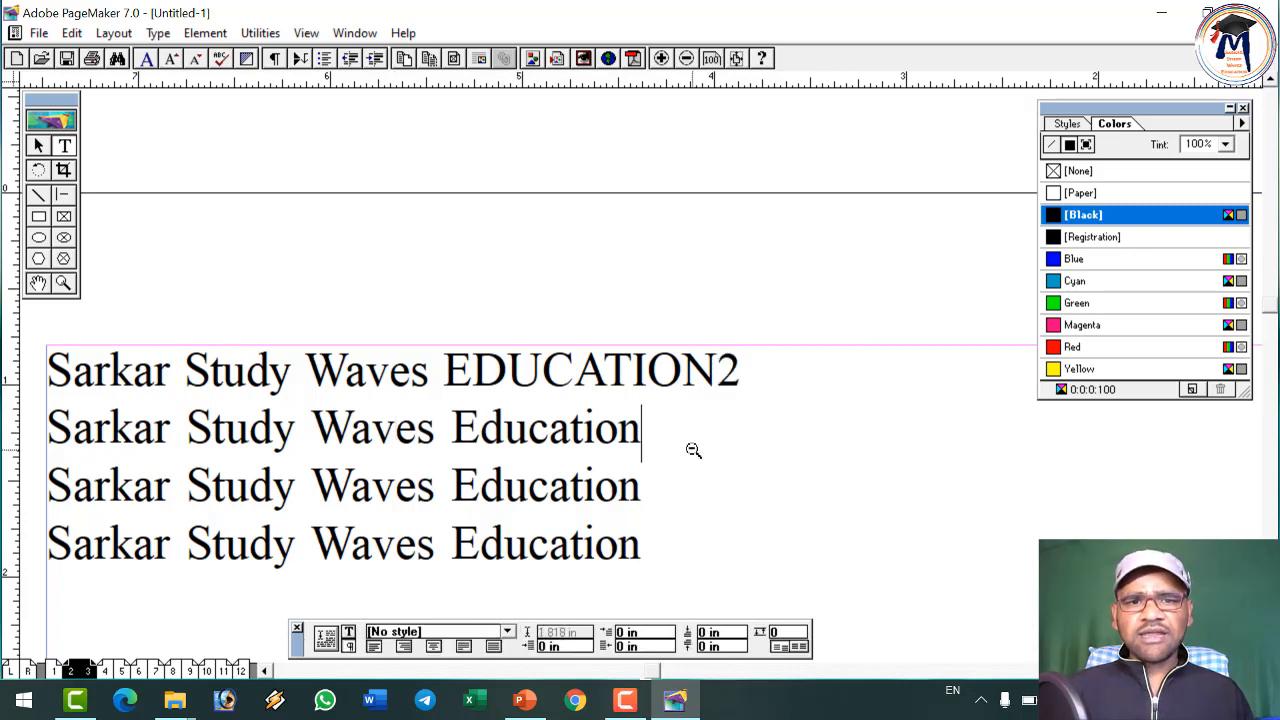
key("ctrl+alt+space")
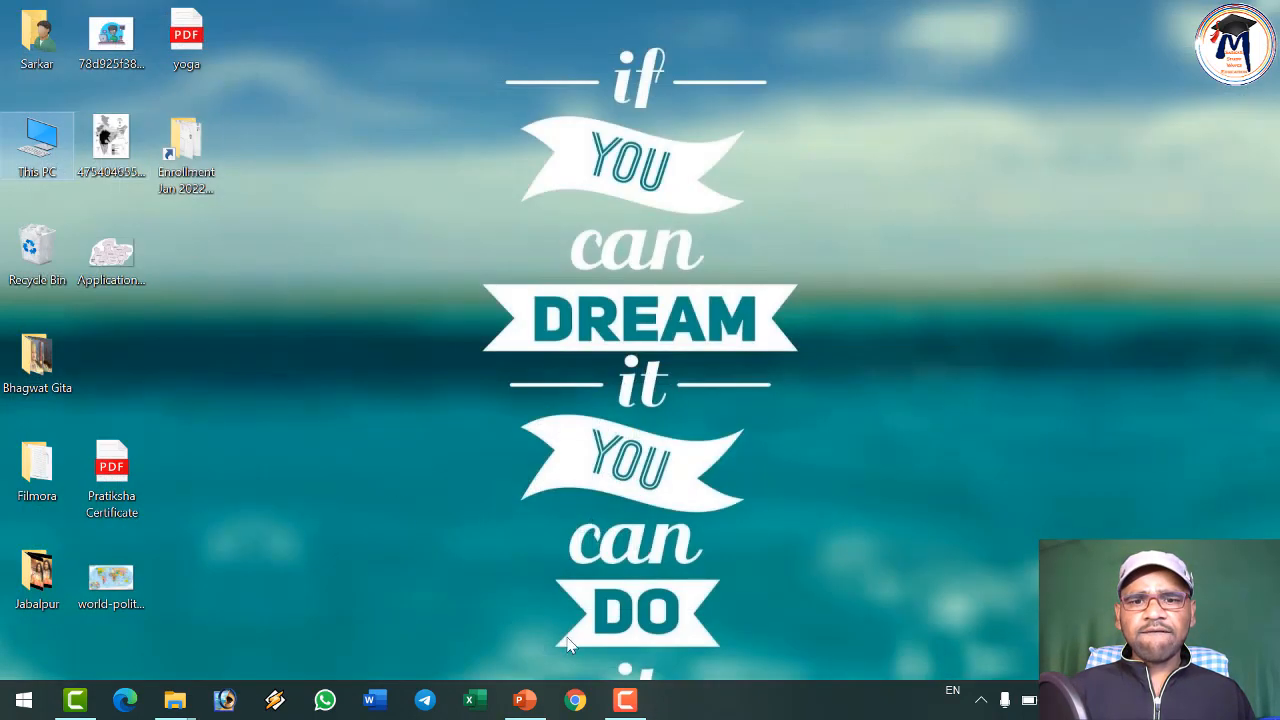
Relaunch Adobe PageMaker 7.0 from a Start menu search for 'adobe' and dismiss the templates window
key("super")
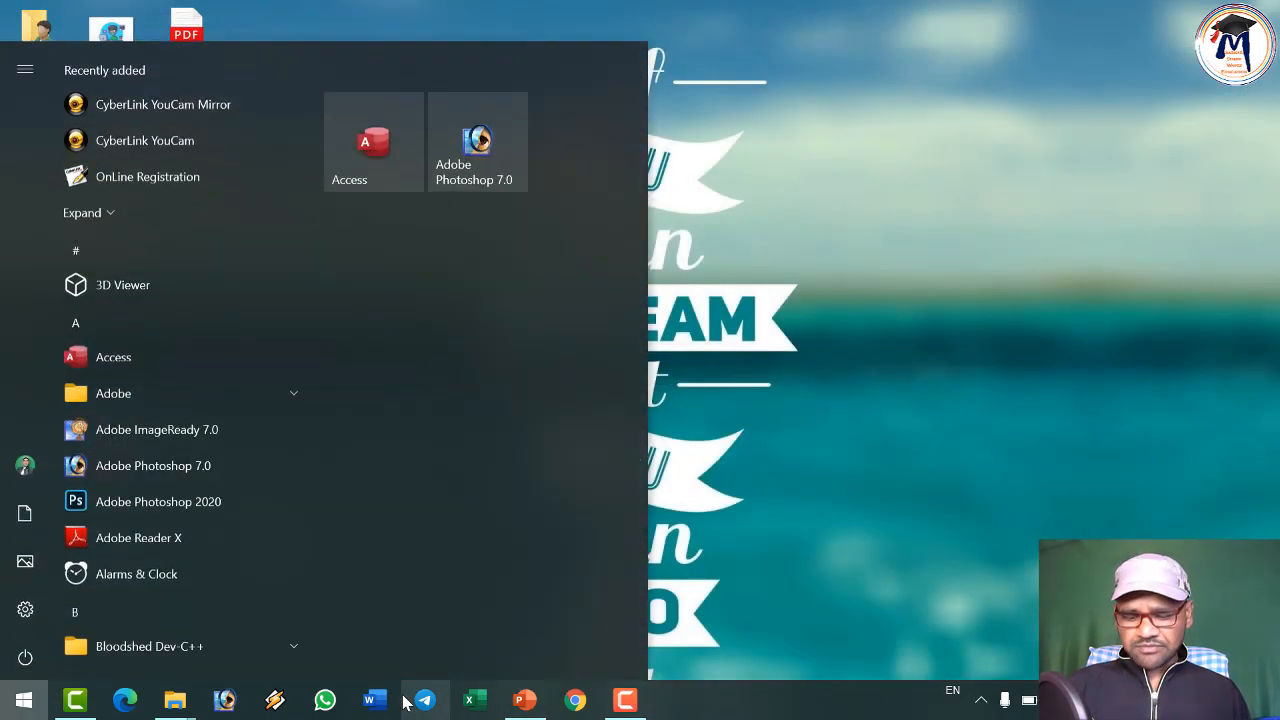
type("adobe")
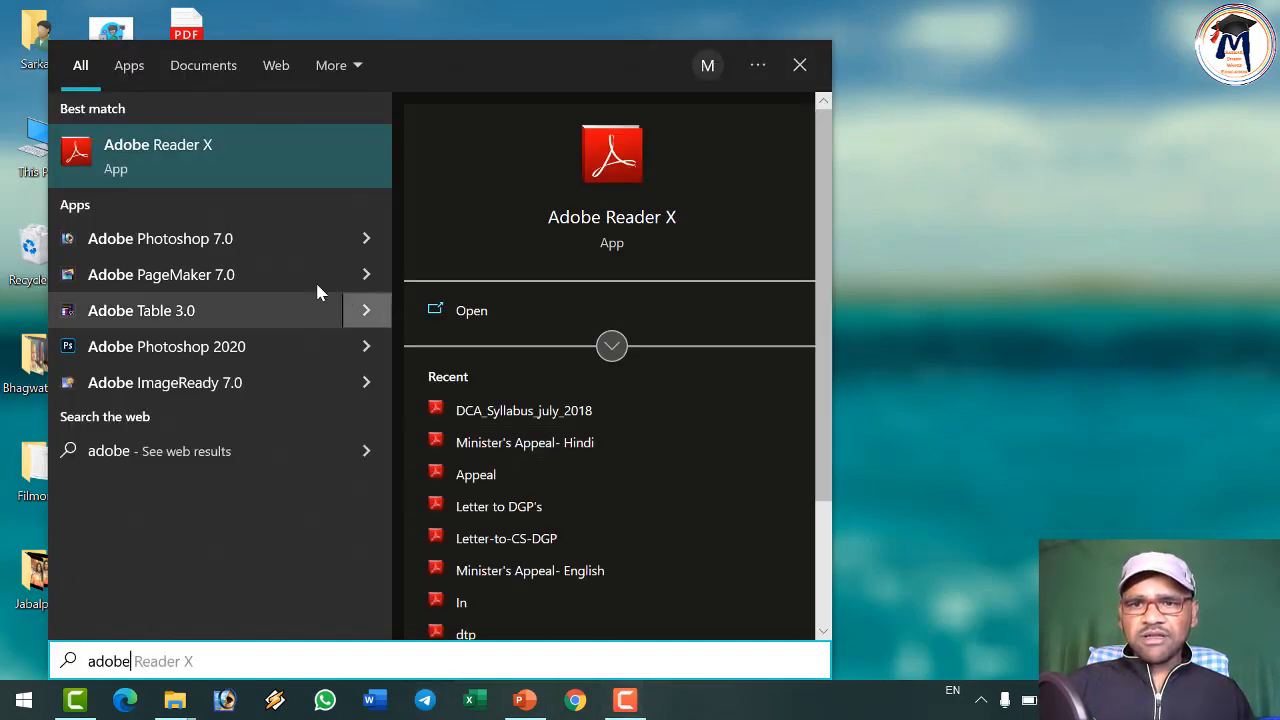
left_click(208, 272)
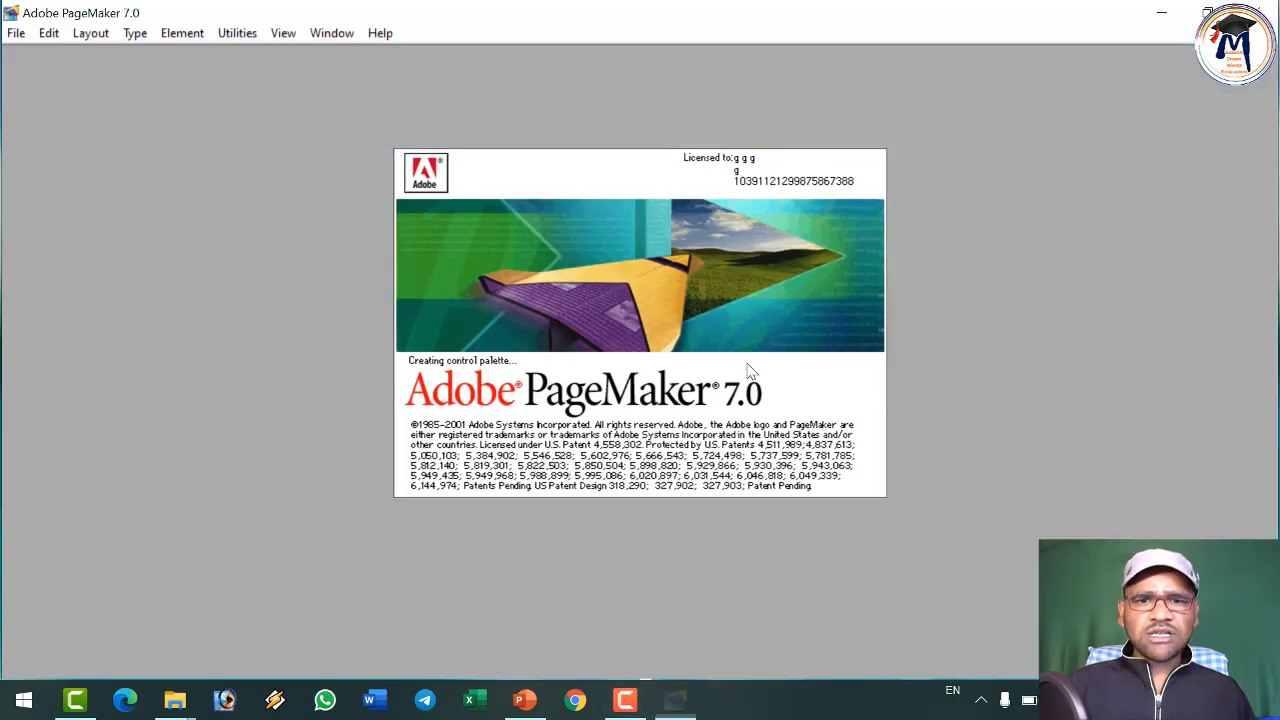
left_click(1054, 159)
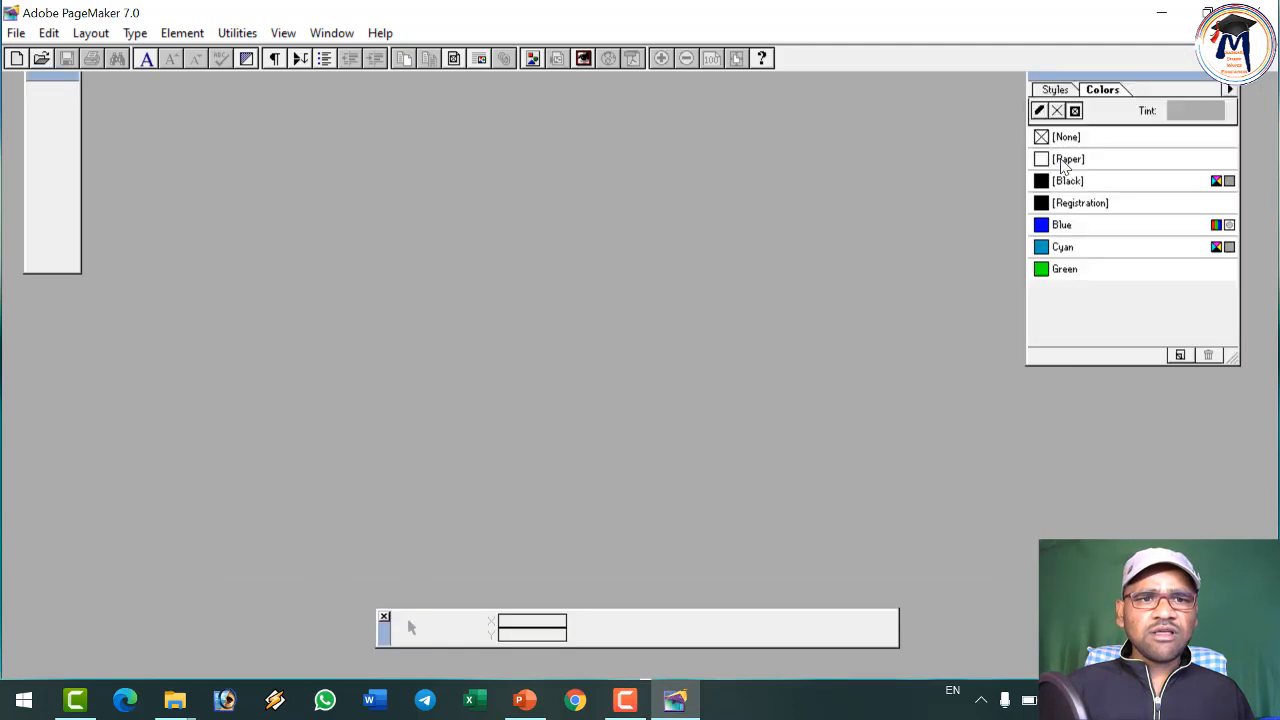
Create a new document with the default Letter, Tall page setup
left_click(13, 32)
left_click(80, 331)
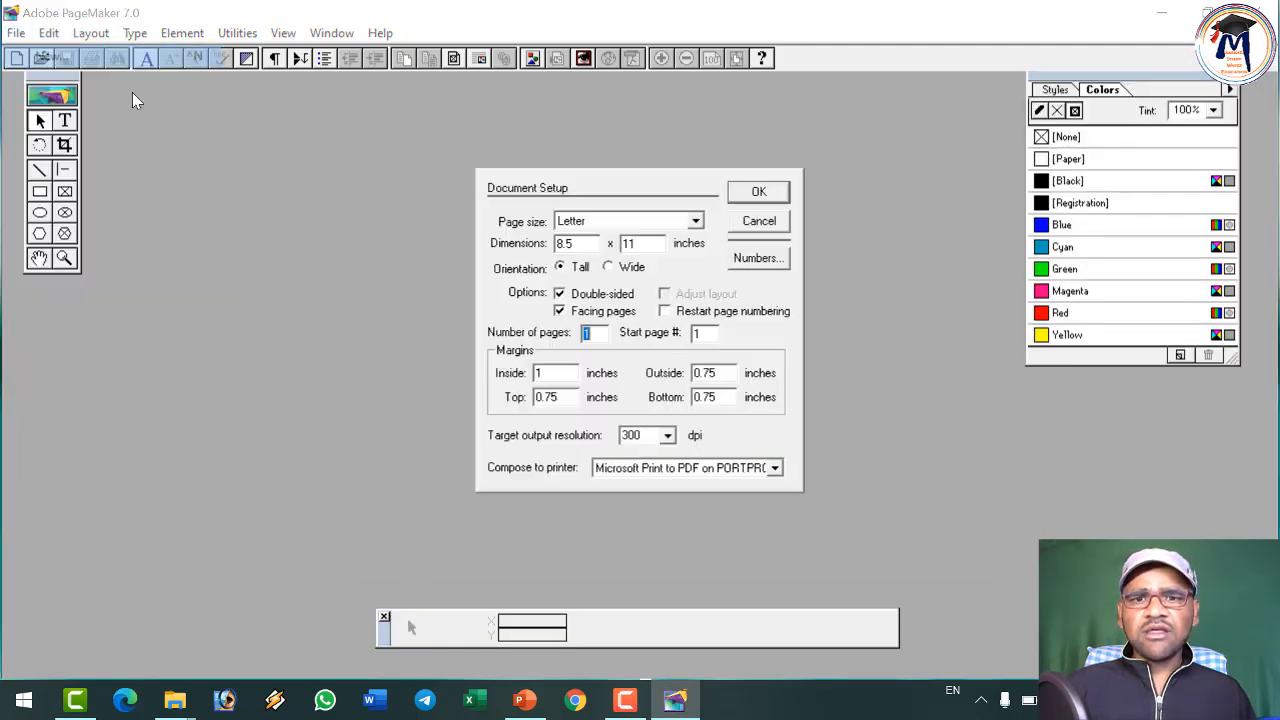
left_click(758, 192)
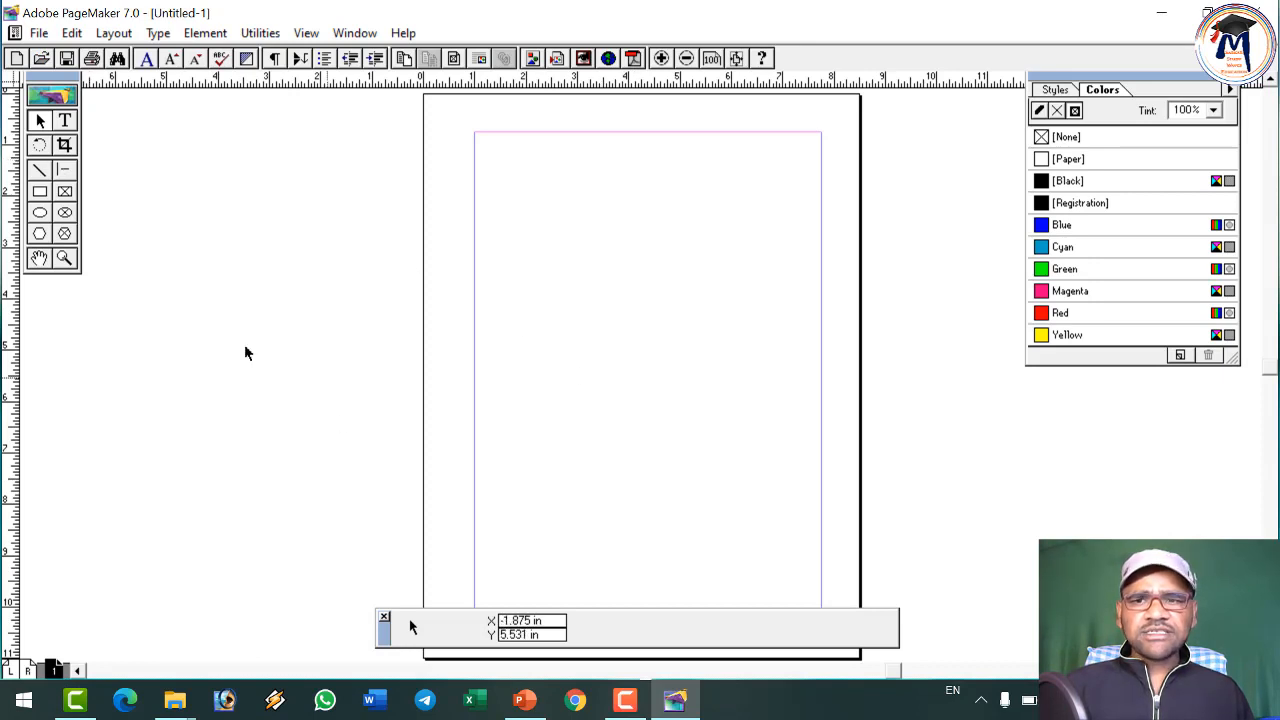
Try pasting text at the page's top-left margin with the Text tool, dismissing the error
left_click(64, 120)
left_click(477, 141)
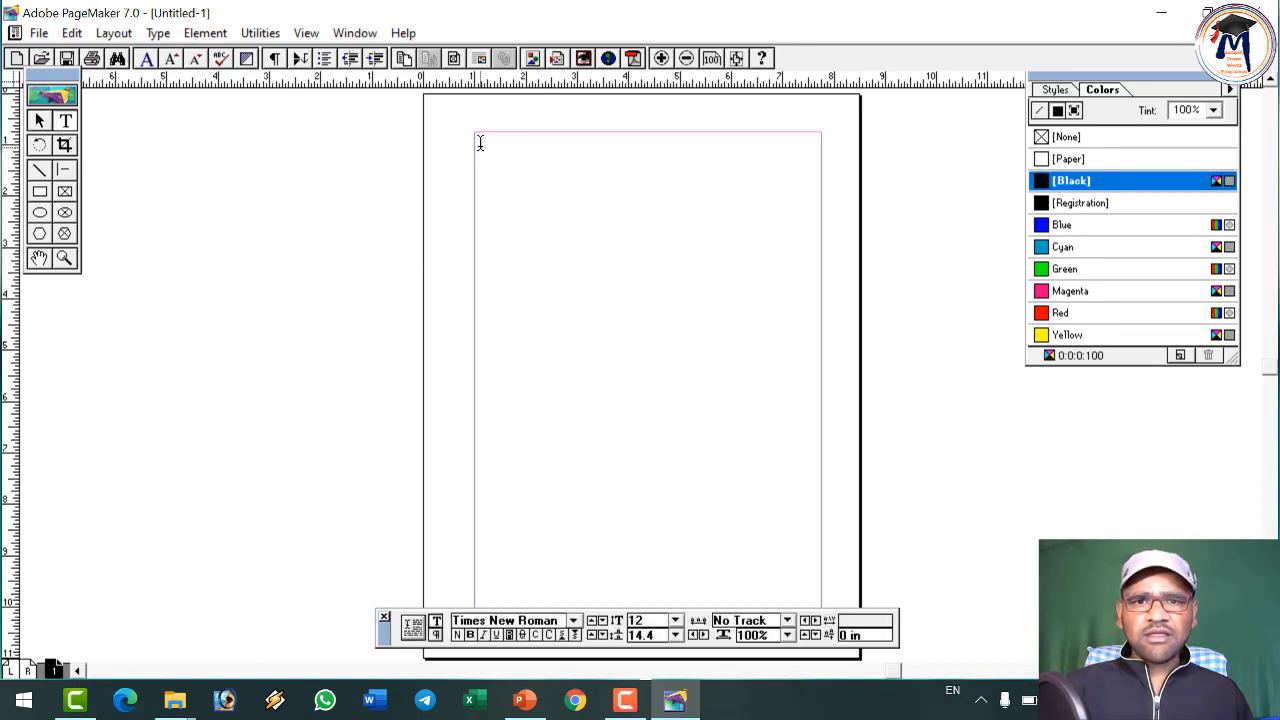
key("ctrl+v")
key("Return")
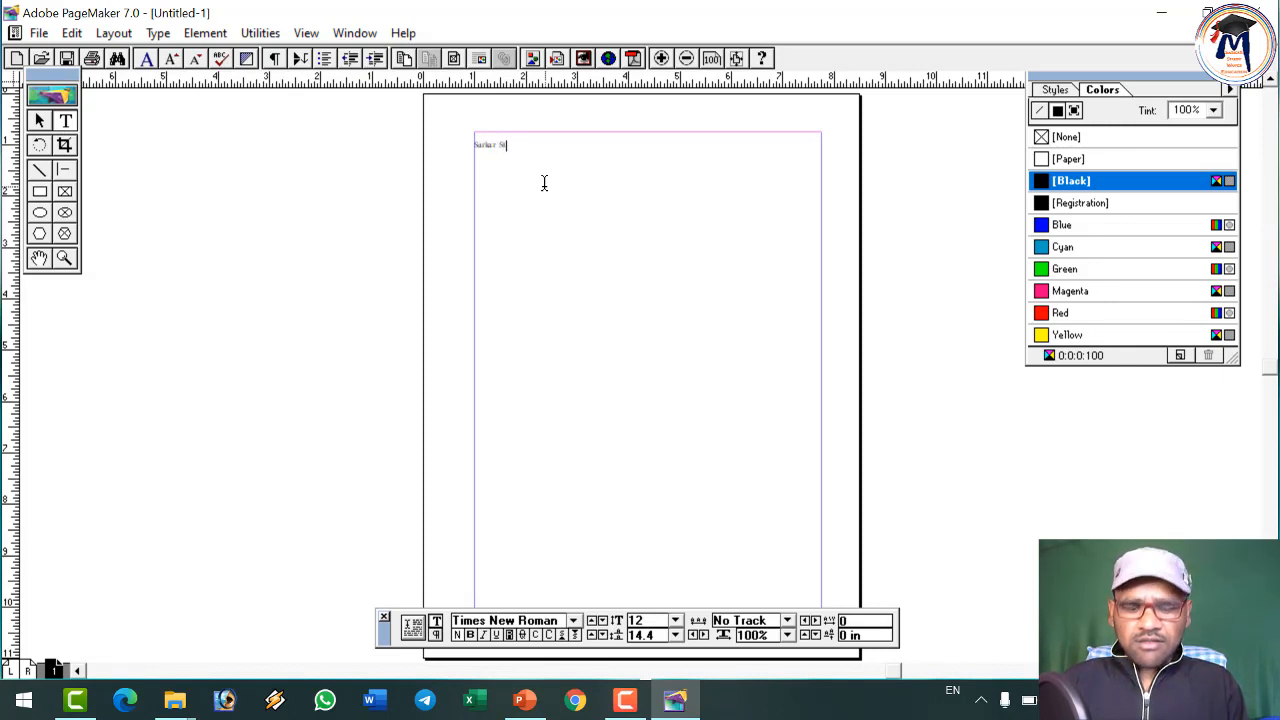
Type the 'Sarkar Study Waves Education' heading and enlarge it to 25 pt
type("Sarkar Study Waves Education")
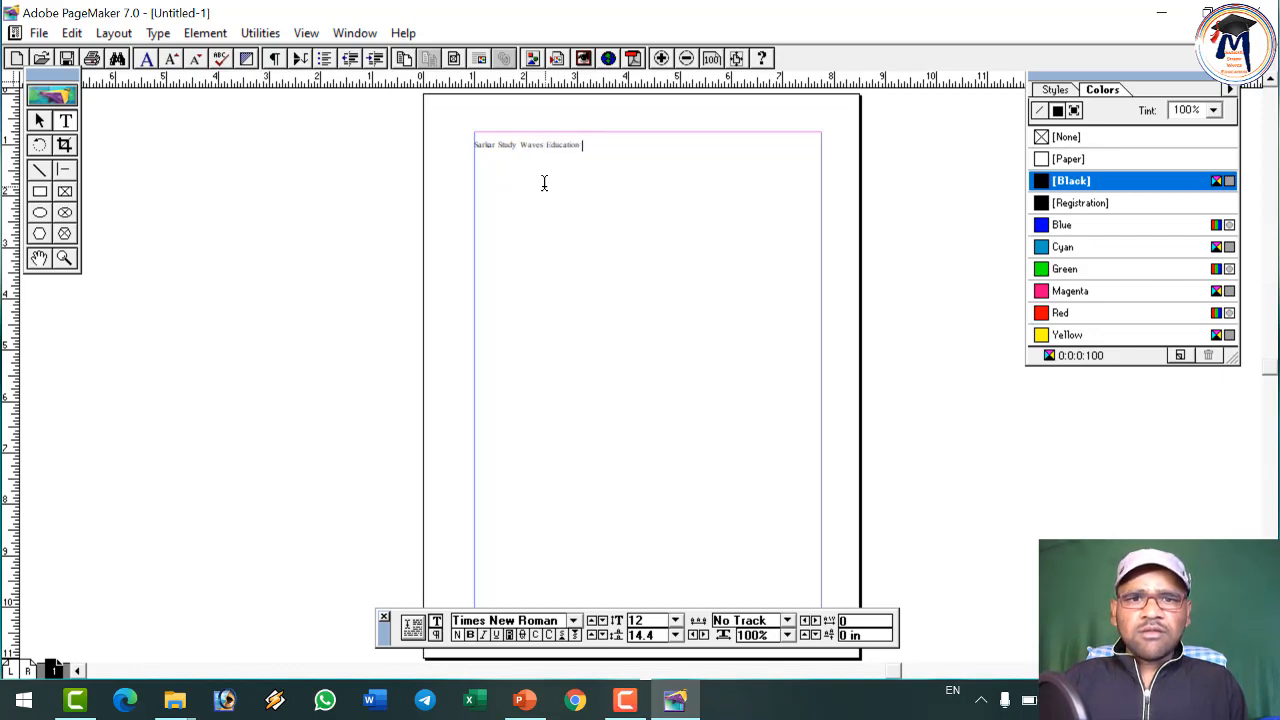
key("ctrl+a")
key("ctrl+shift+period")
key("ctrl+shift+period")
key("ctrl+shift+period")
key("ctrl+shift+period")
key("ctrl+shift+period")
key("ctrl+shift+period")
key("ctrl+shift+period")
key("ctrl+shift+period")
key("ctrl+shift+period")
key("ctrl+shift+period")
key("ctrl+shift+period")
key("ctrl+shift+period")
key("ctrl+shift+period")
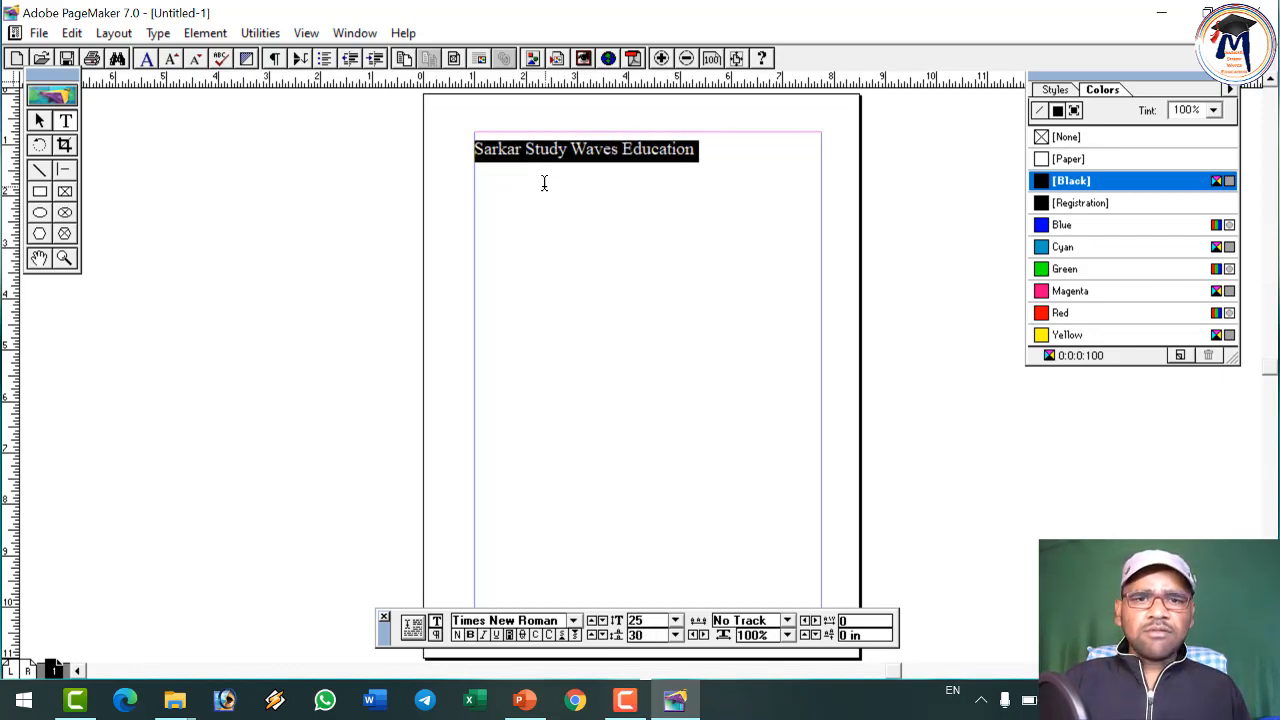
key("ctrl+space")
left_click(705, 168, "ctrl")
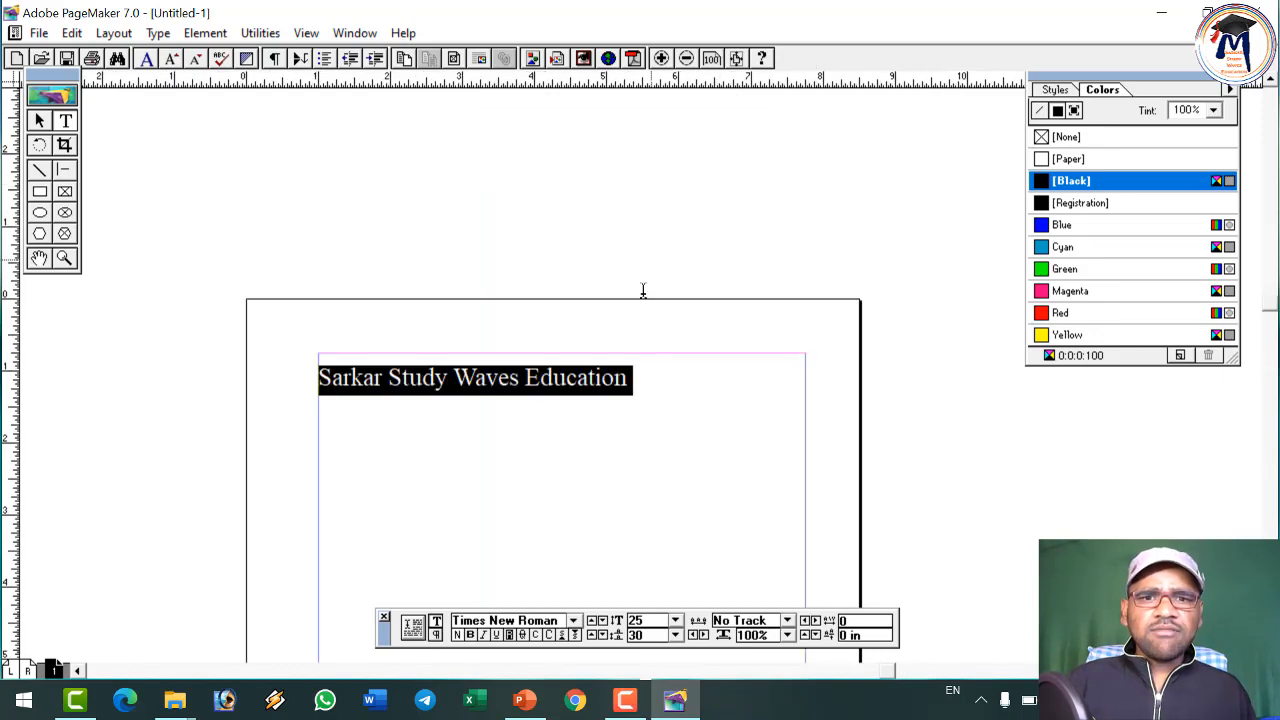
Copy the heading line and paste it after itself, then select all three lines
left_click(644, 390)
left_click_drag(643, 380, 343, 366)
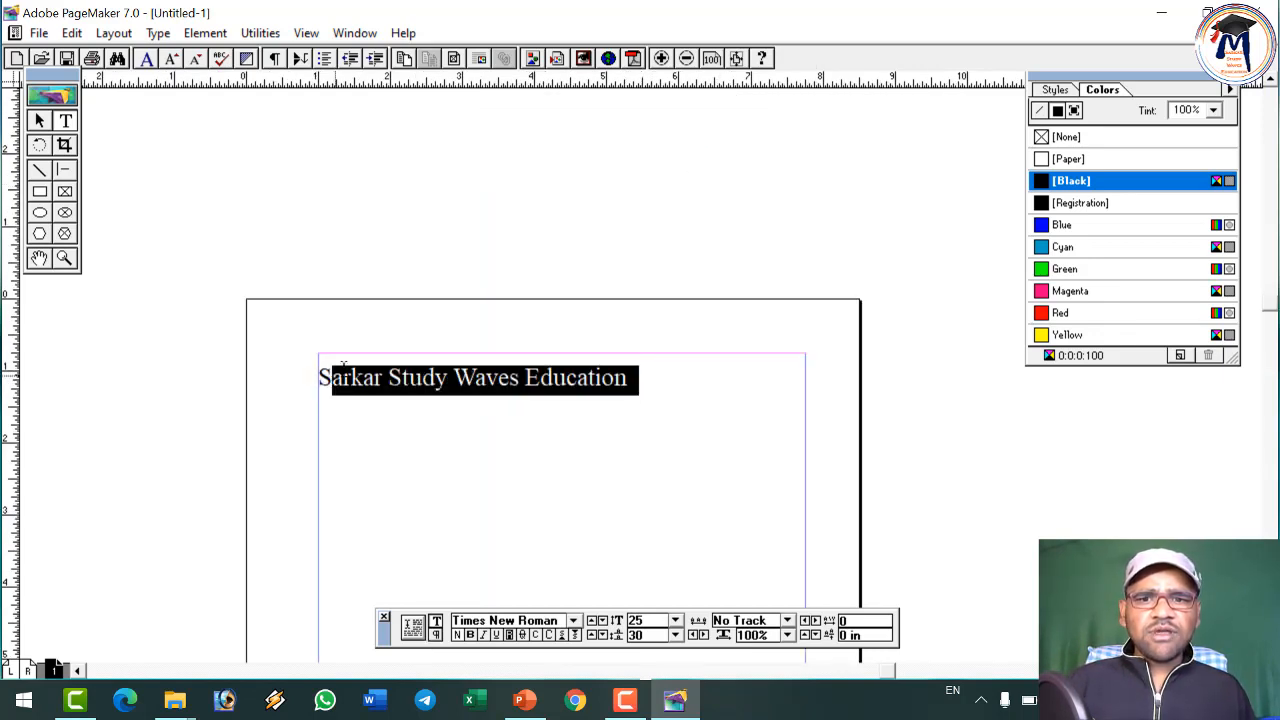
triple_click(343, 379)
key("ctrl+c")
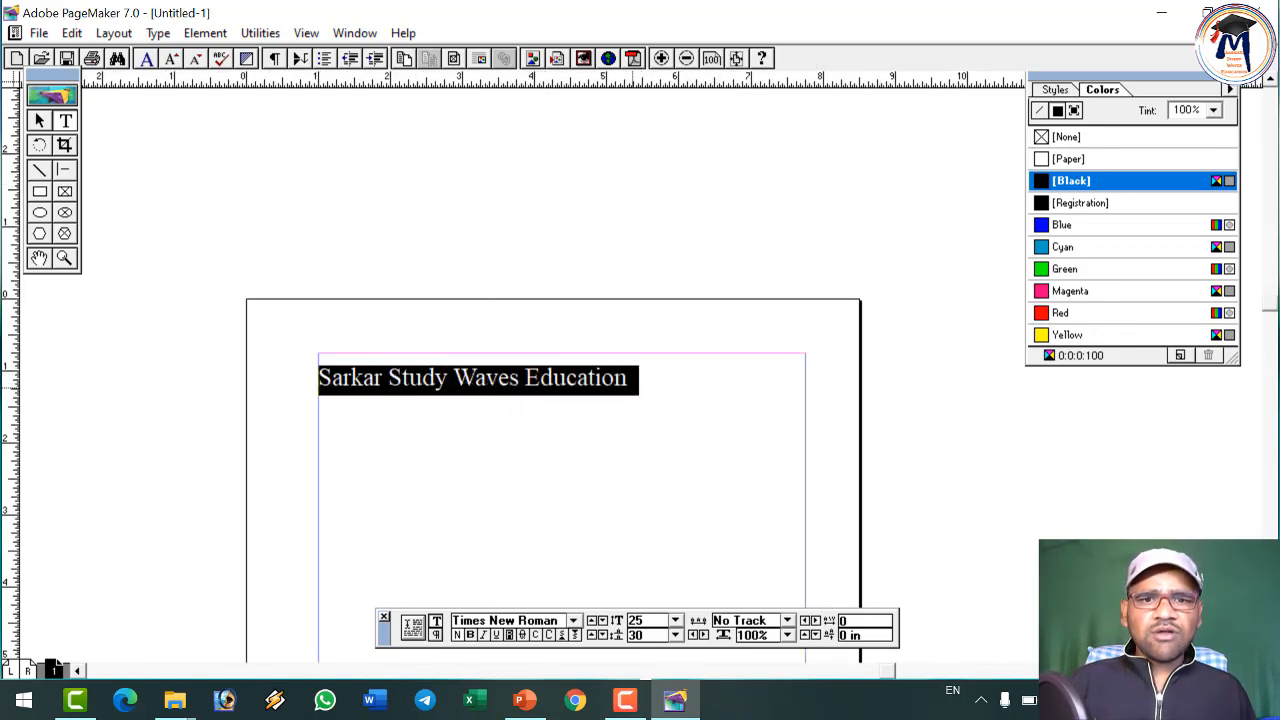
left_click(660, 391)
key("ctrl+v")
key("ctrl+v")
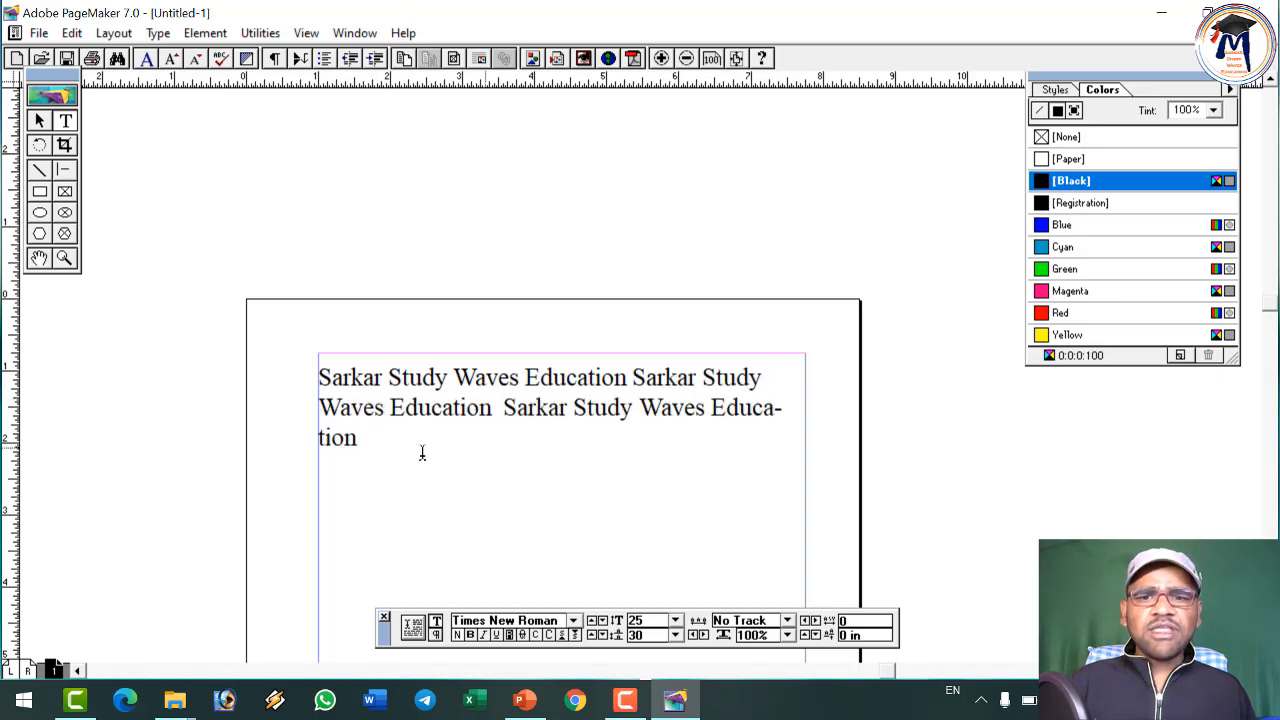
left_click_drag(388, 451, 315, 352)
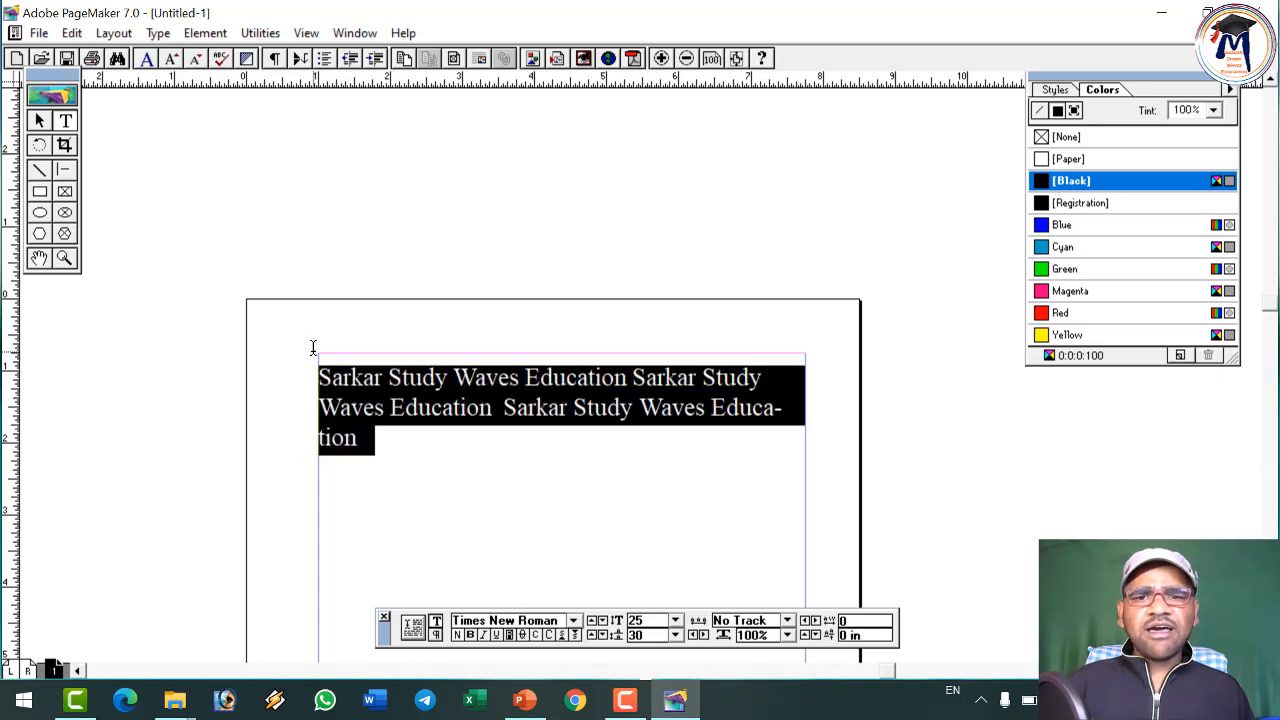
Try centre and justify alignment on the heading paragraph, ending with Force justify
left_click(437, 636)
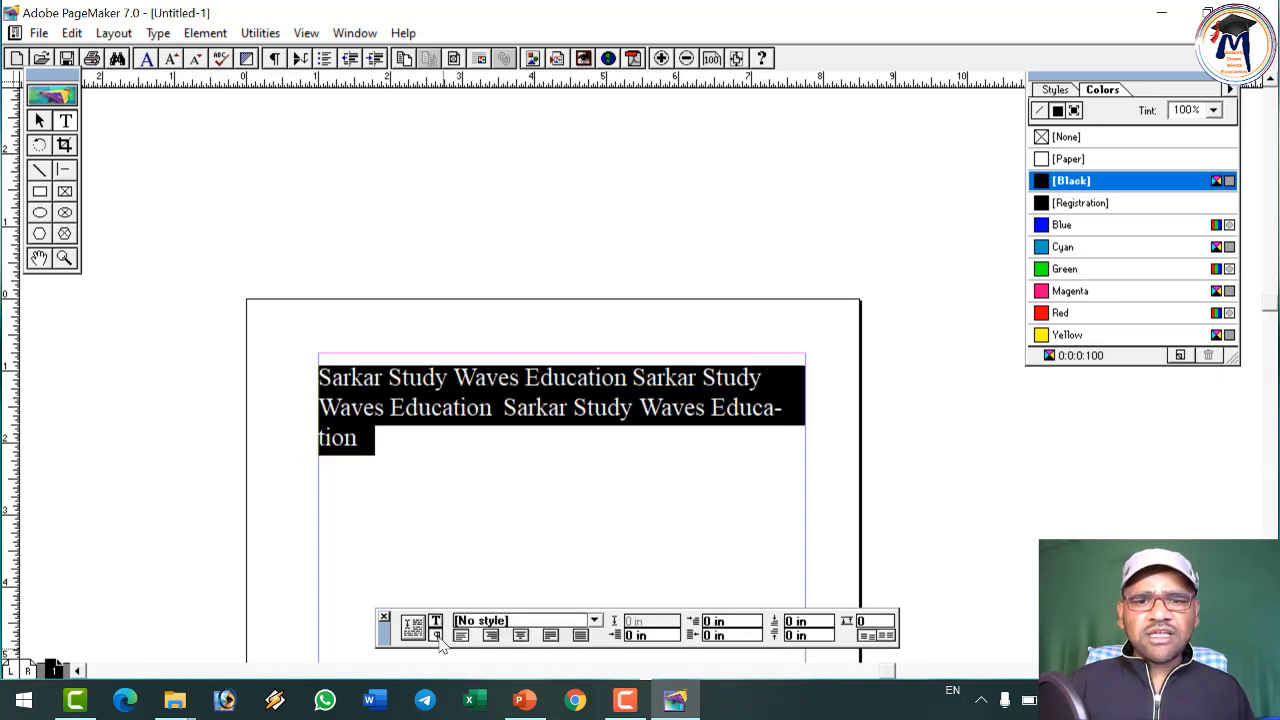
left_click(491, 636)
left_click(521, 636)
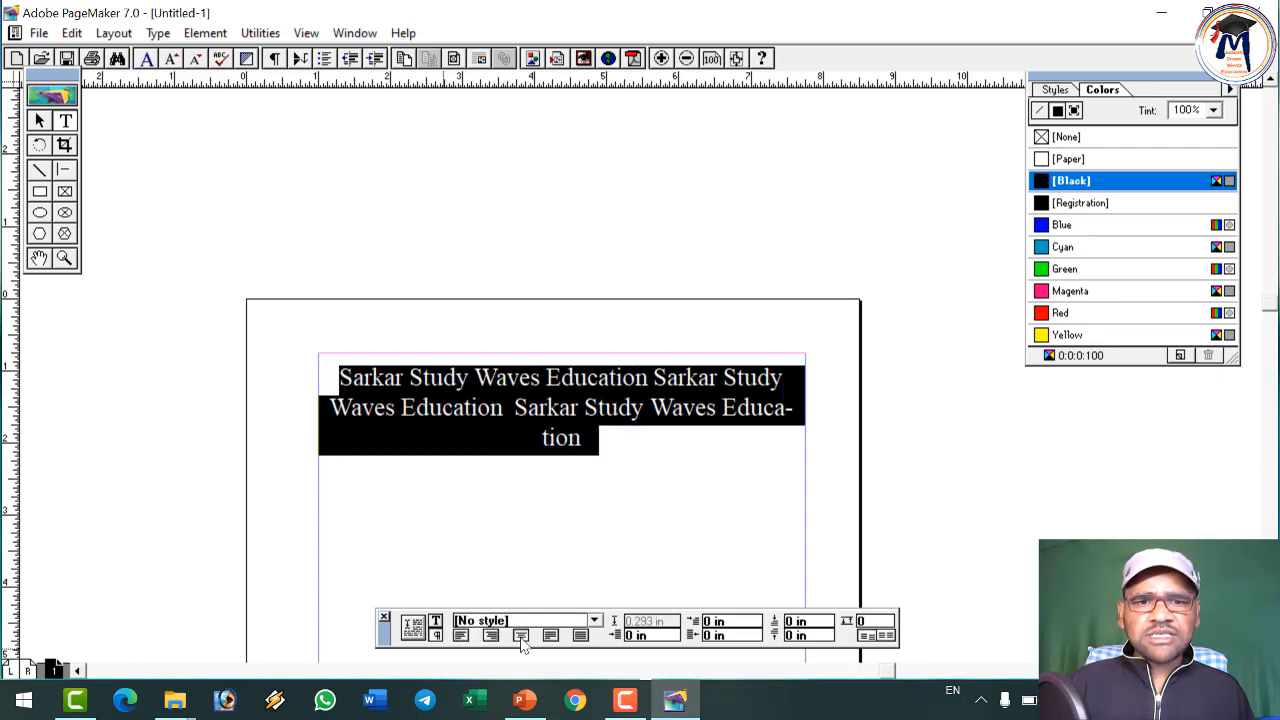
left_click(550, 636)
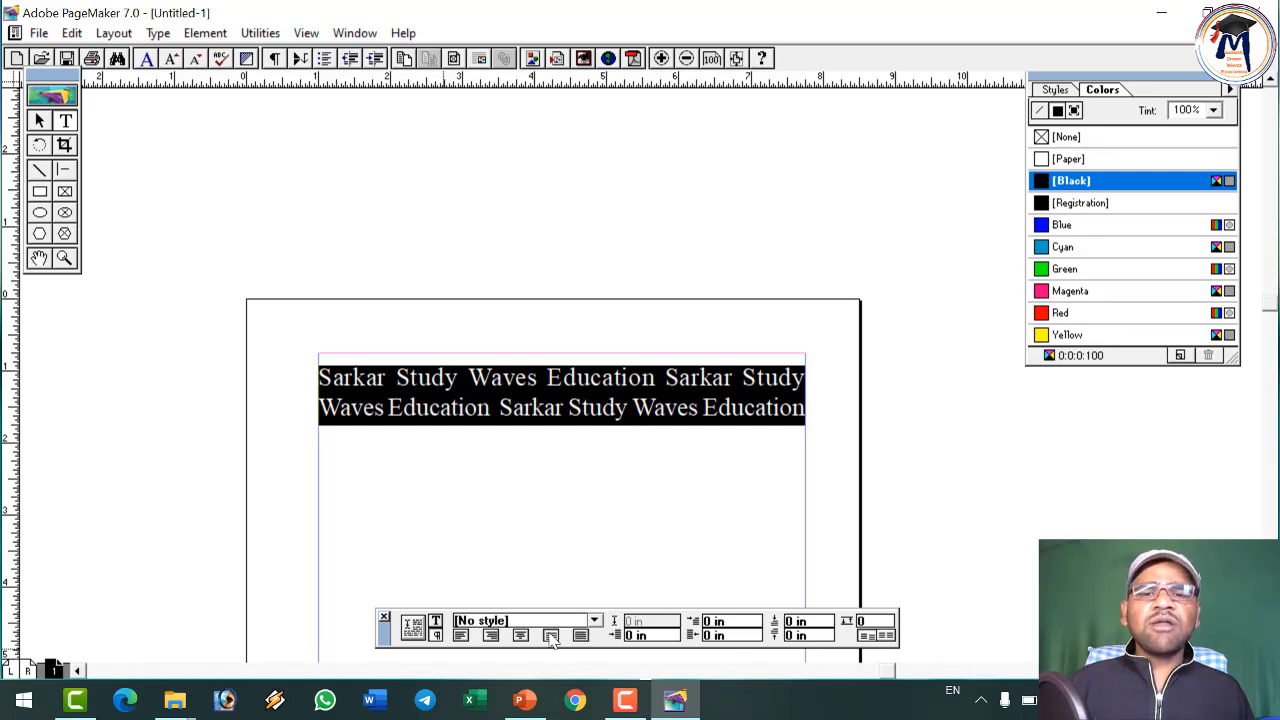
left_click(581, 636)
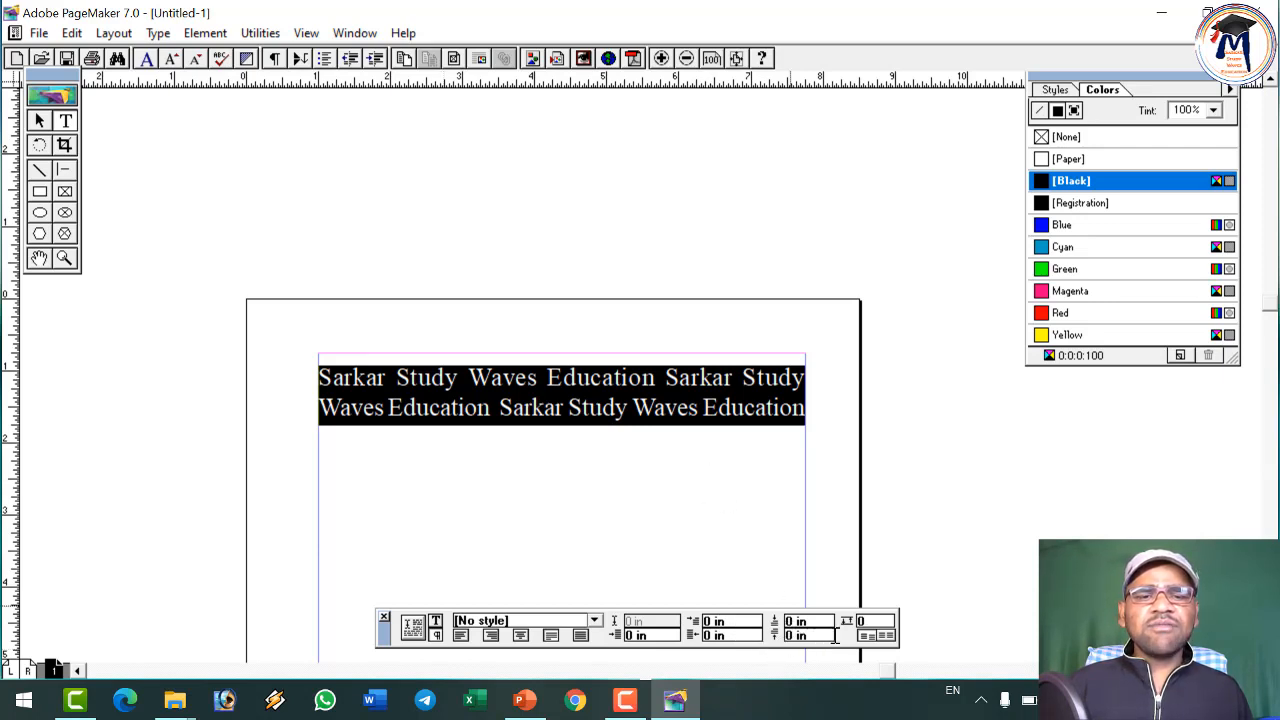
left_click(436, 622)
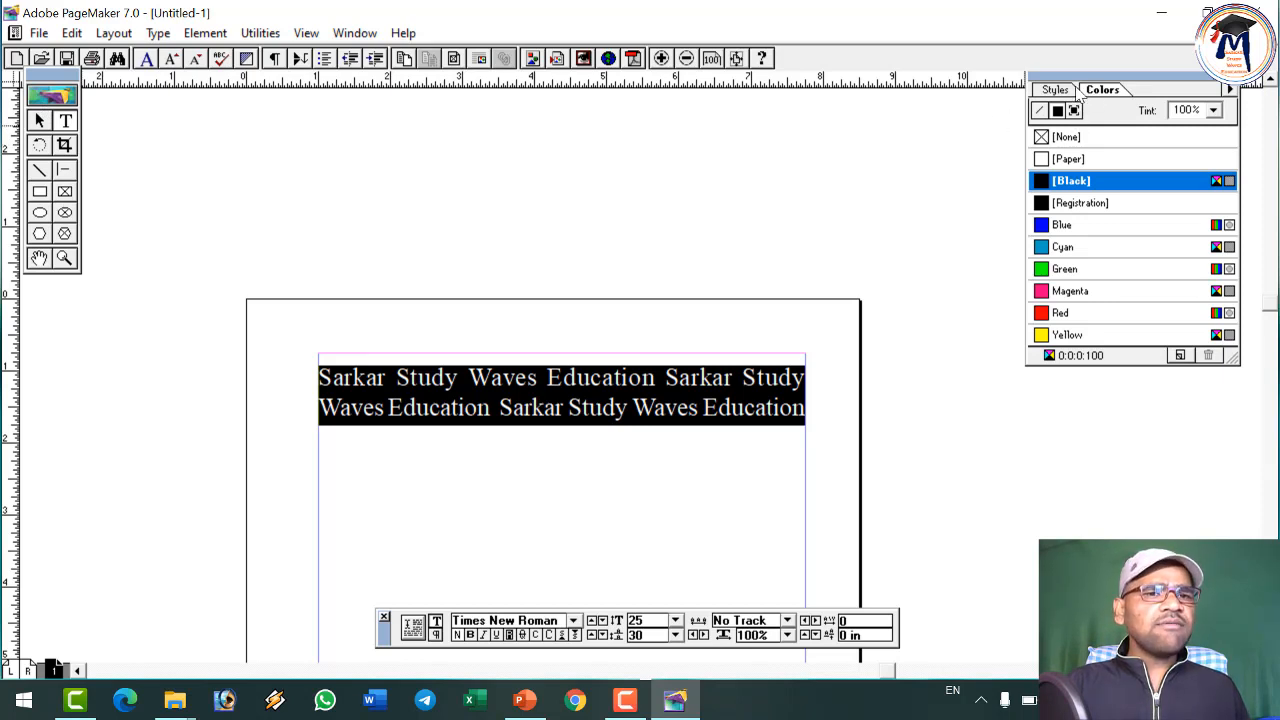
Insert a new first line reading SSW and give it the Headline style
left_click(717, 349)
double_click(600, 378)
key("ctrl+a")
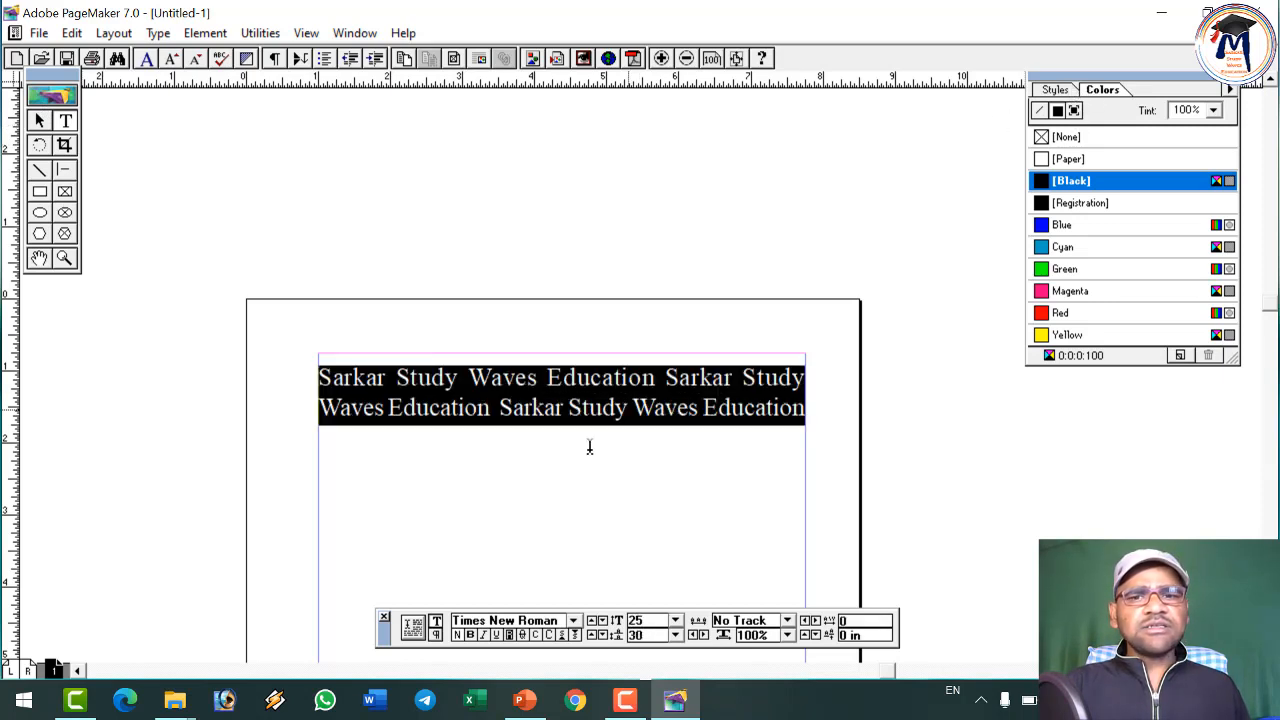
left_click(318, 378)
key("Return")
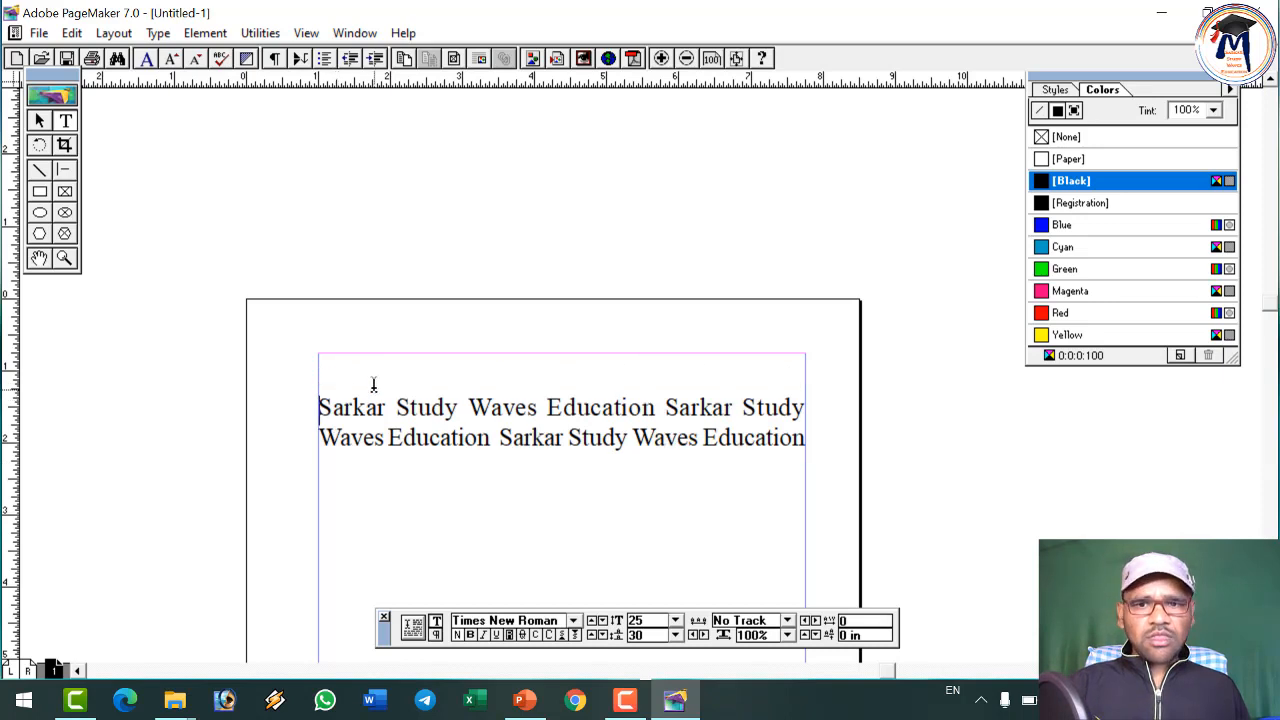
type("SSW")
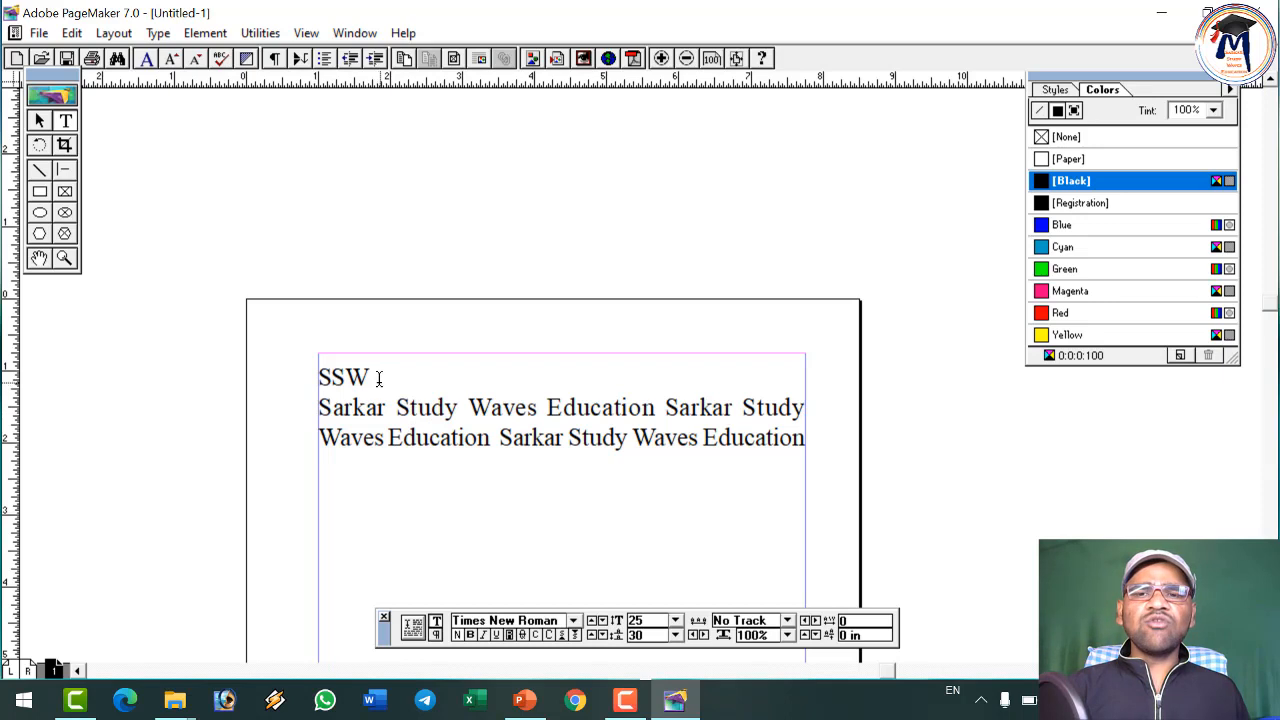
left_click(1057, 91)
left_click(1059, 197)
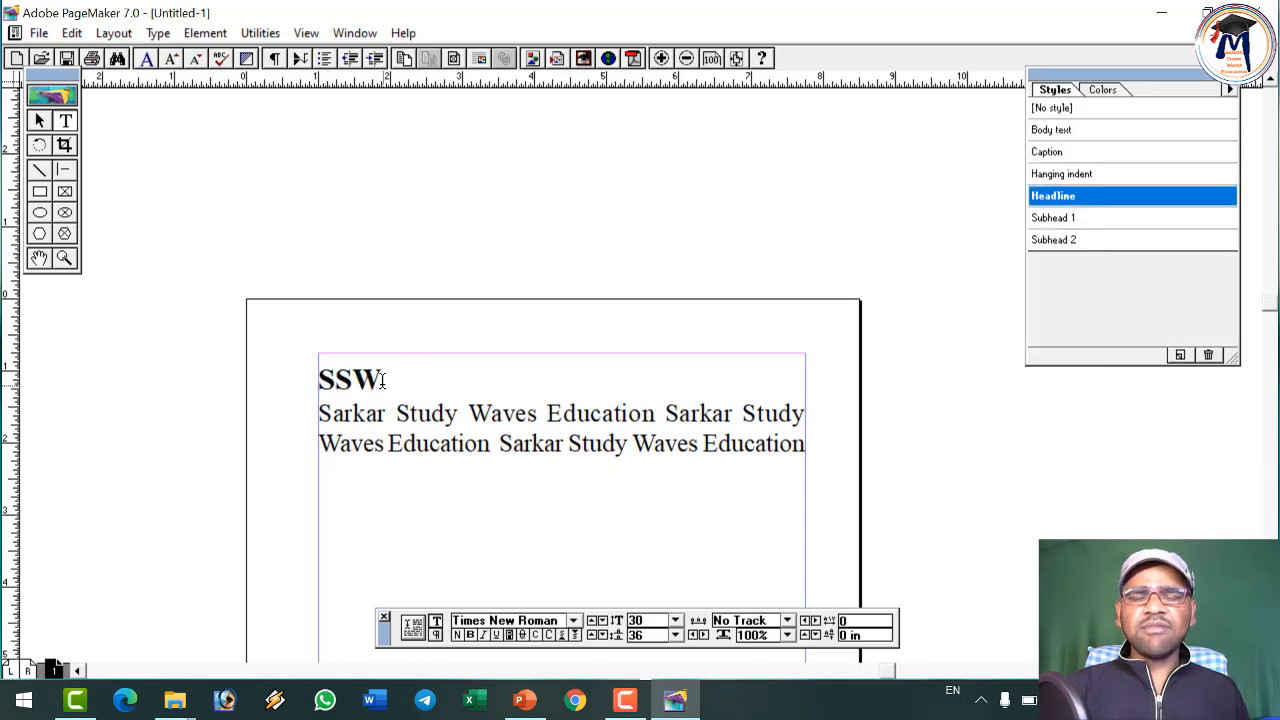
Cycle the paragraph through Caption, Hanging indent, Headline and Subhead styles, settling on Subhead 1
left_click_drag(384, 379, 293, 378)
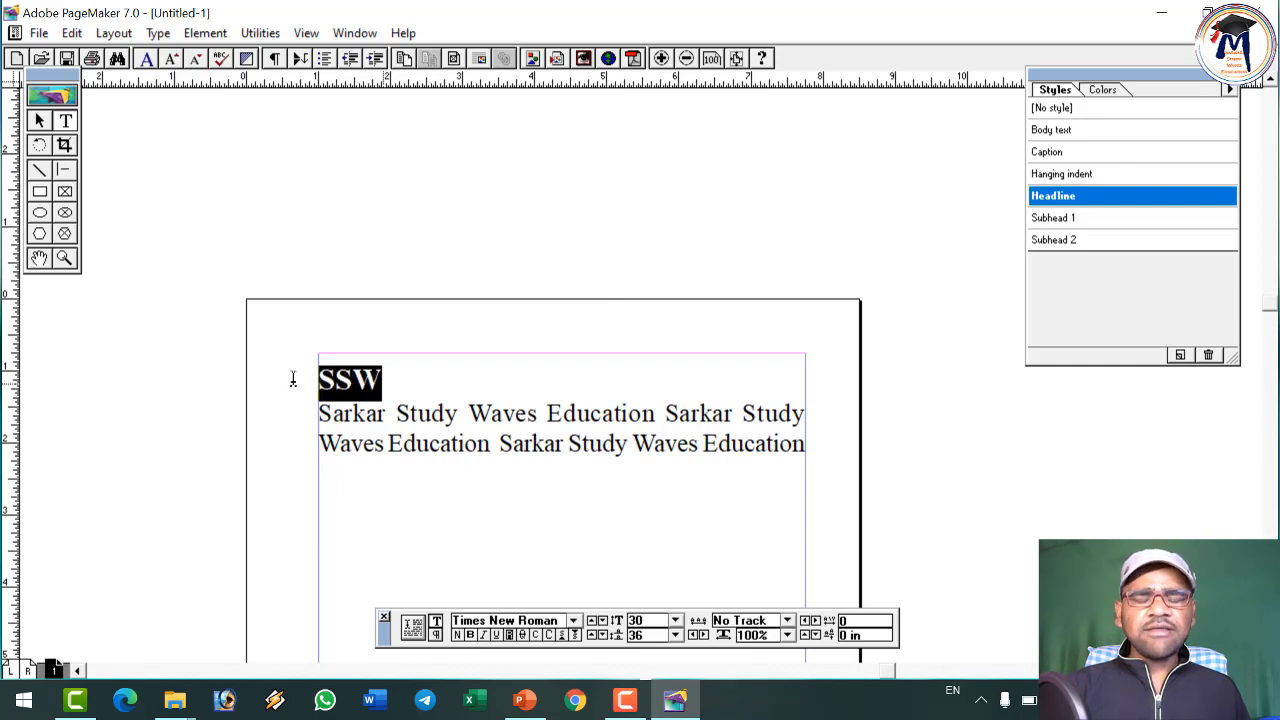
left_click(384, 380)
left_click_drag(384, 380, 299, 377)
left_click(396, 396)
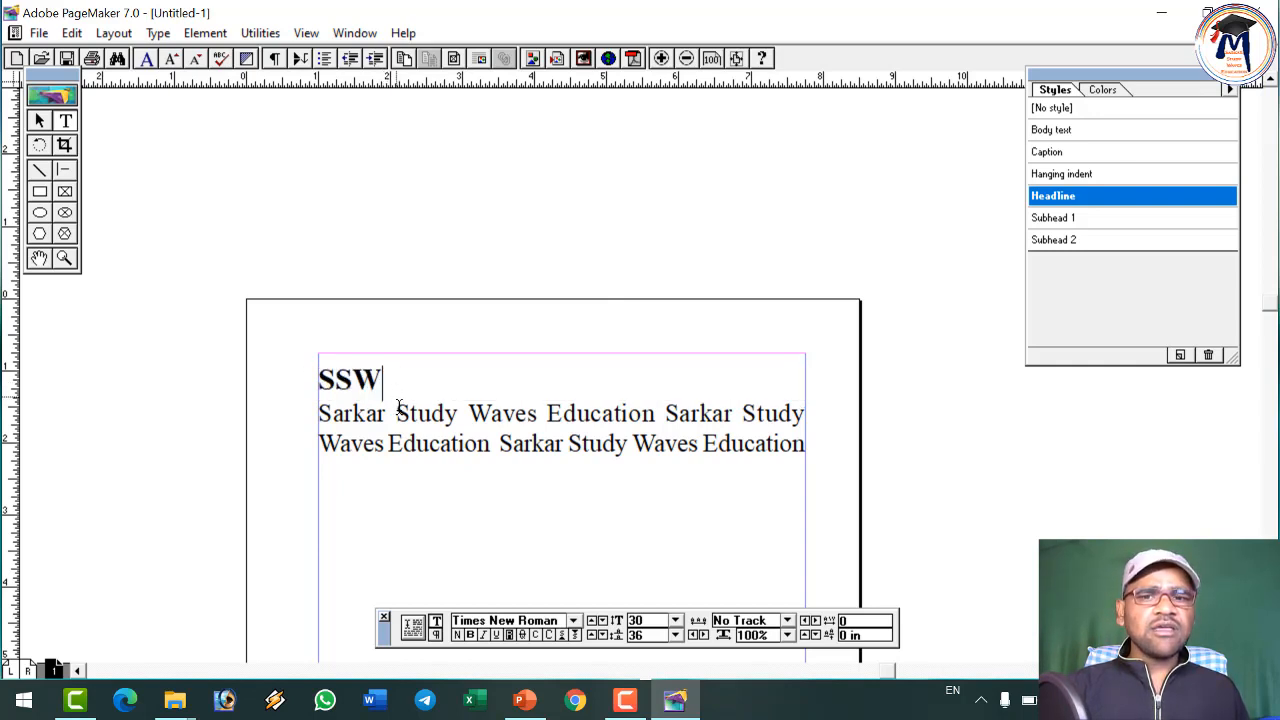
left_click(397, 404)
left_click(1078, 178)
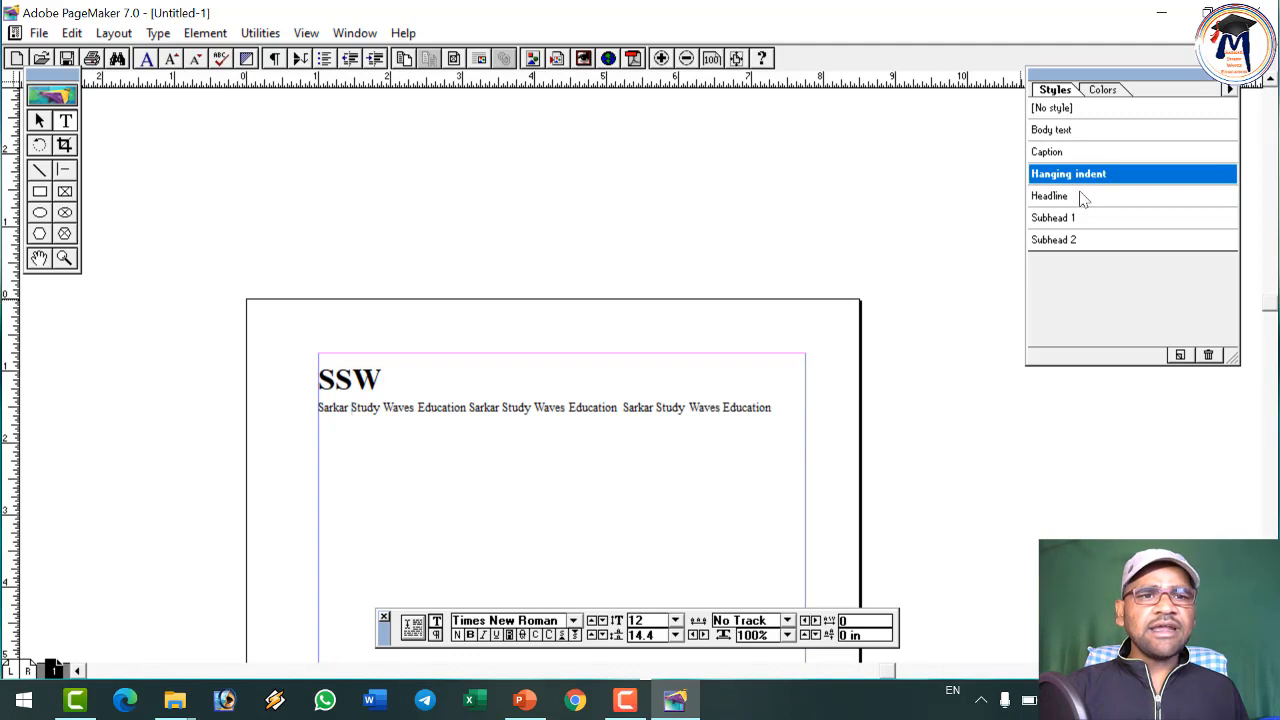
left_click(1081, 197)
left_click(1082, 218)
left_click(1073, 242)
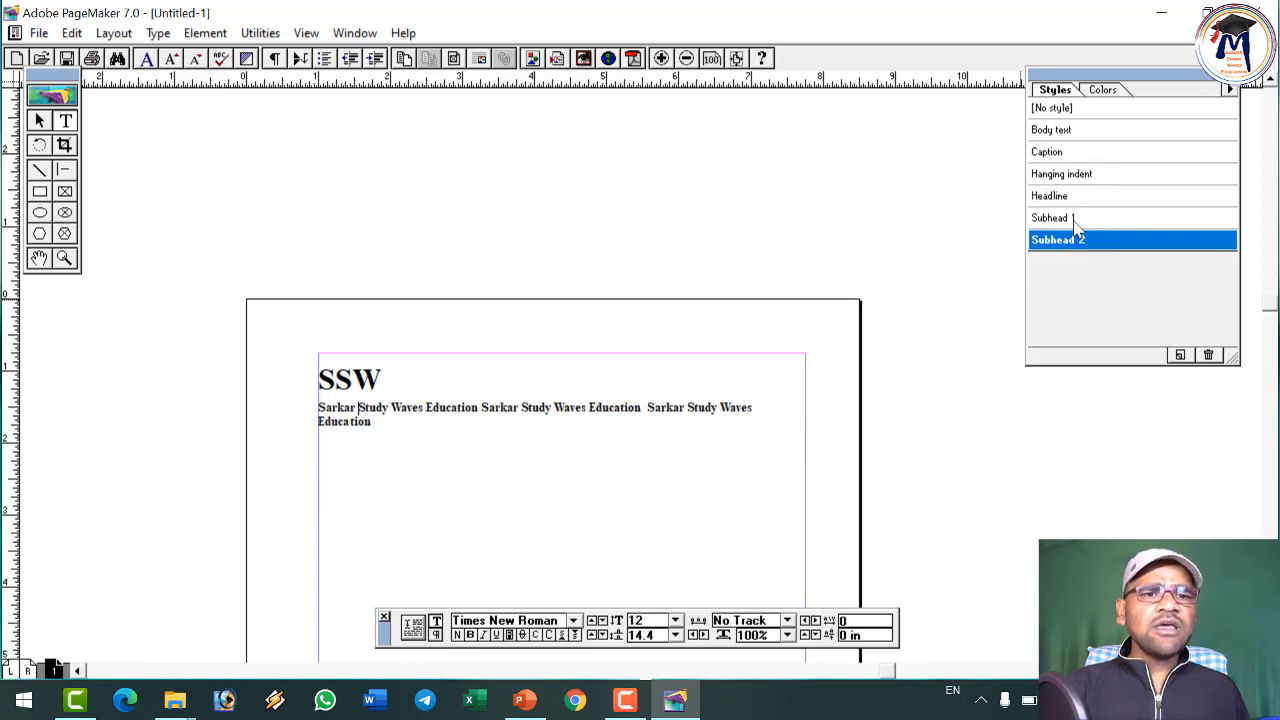
left_click(1074, 216)
left_click(1073, 196)
left_click(1070, 174)
left_click(1066, 155)
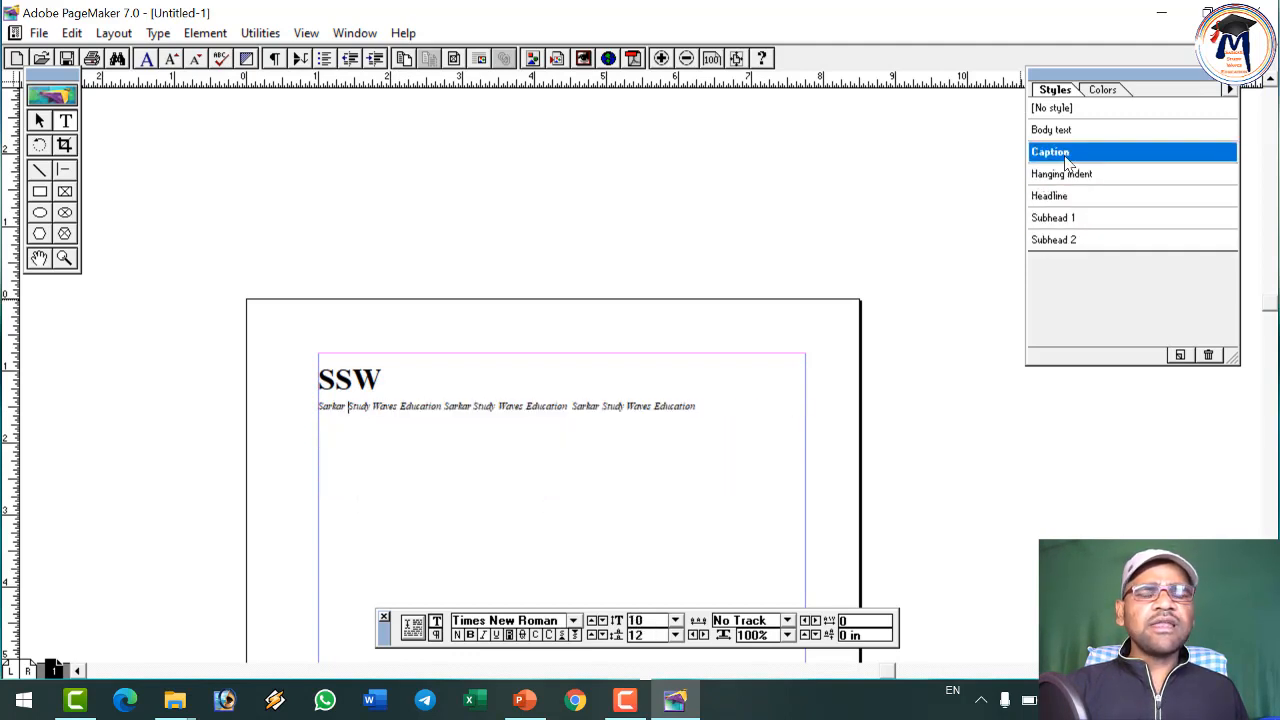
left_click(1066, 177)
left_click(1068, 198)
left_click(1076, 240)
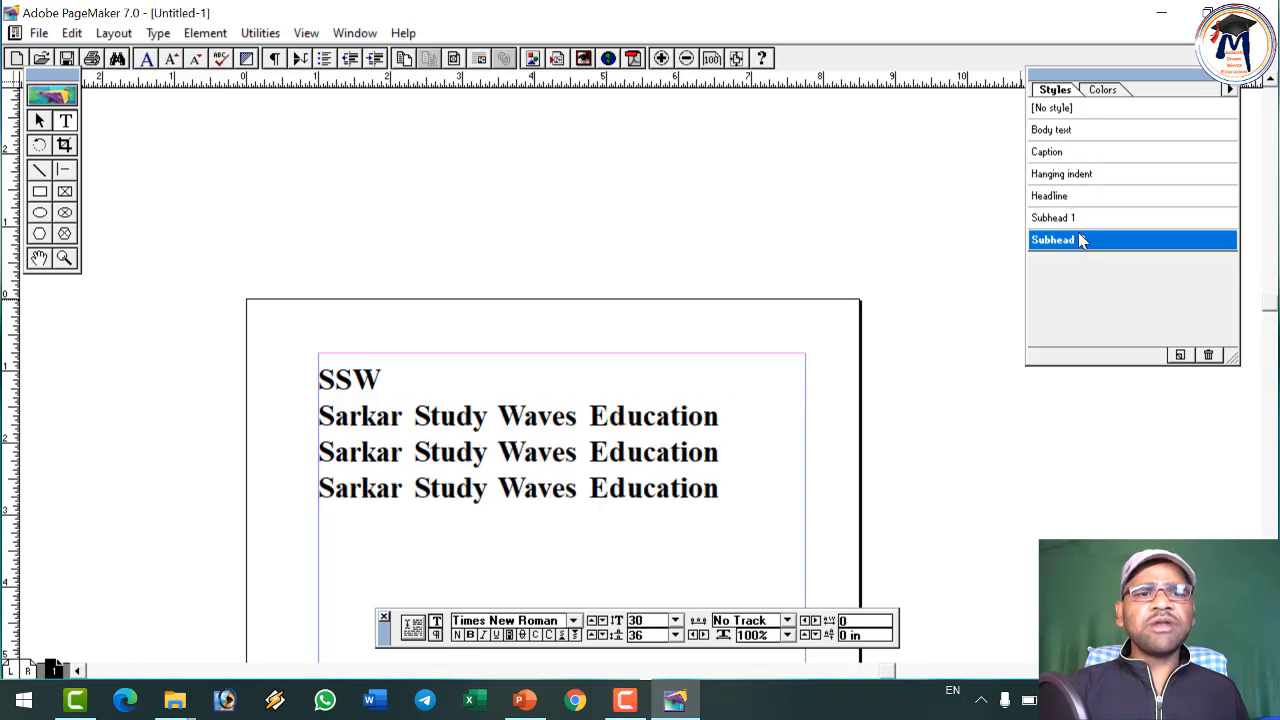
left_click(1079, 219)
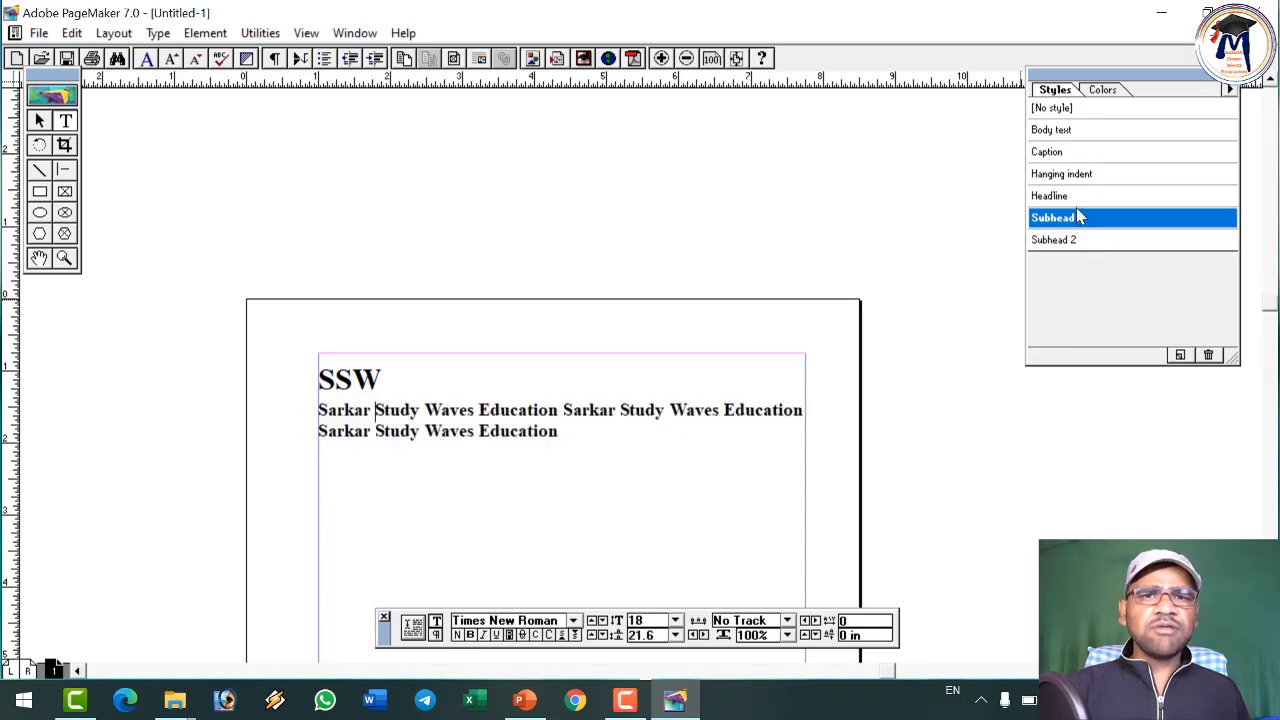
Try No style, Caption and Subhead styles on SSW, then restore its Headline style
left_click_drag(576, 432, 207, 408)
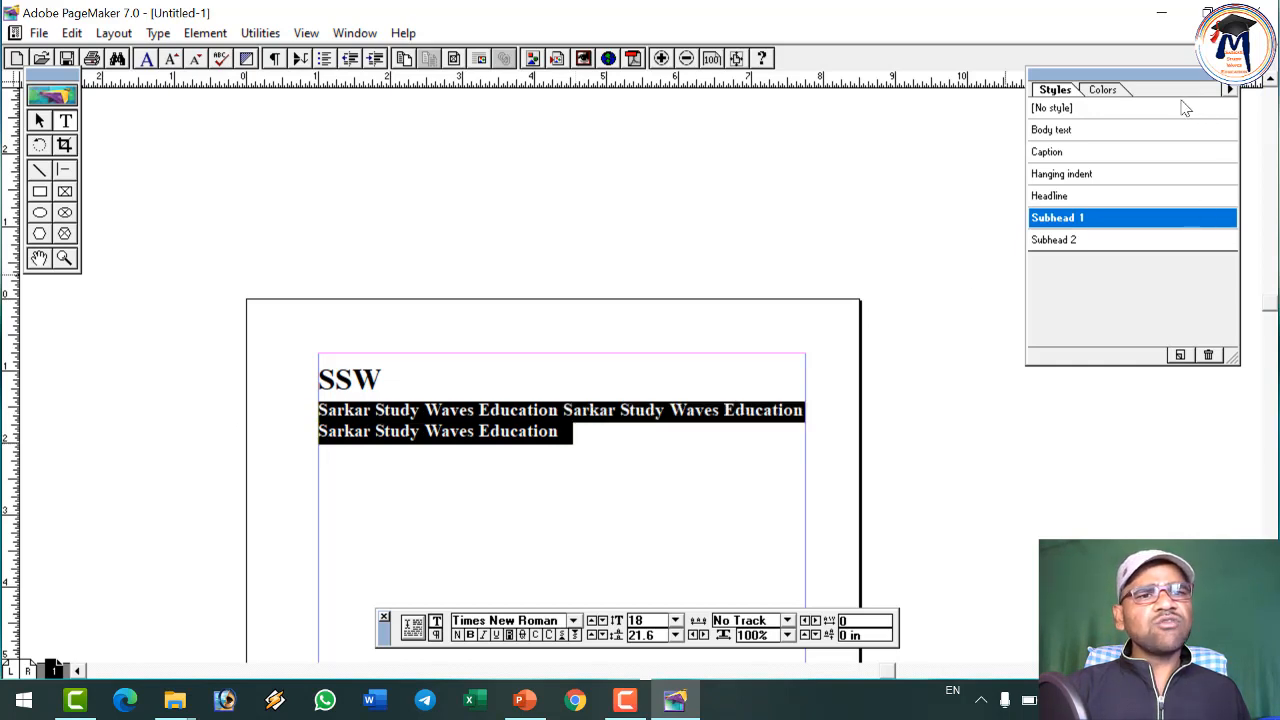
left_click(1069, 112)
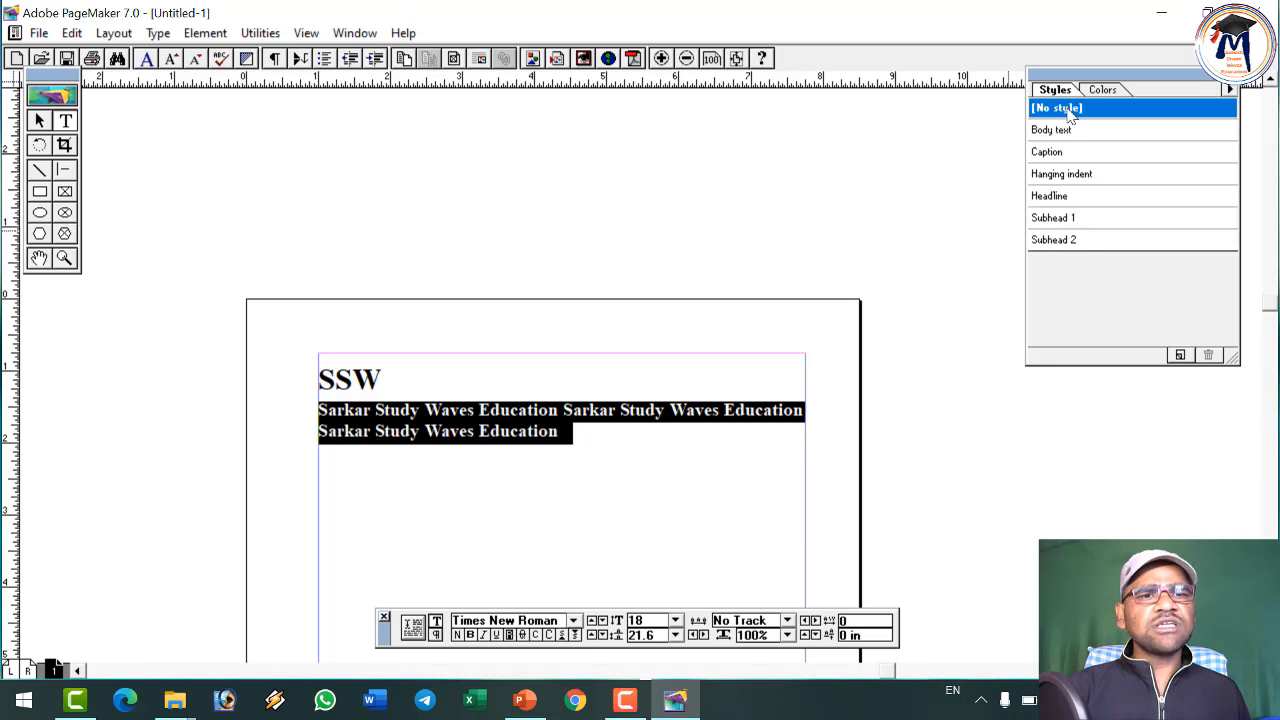
left_click(381, 378)
left_click(1069, 112)
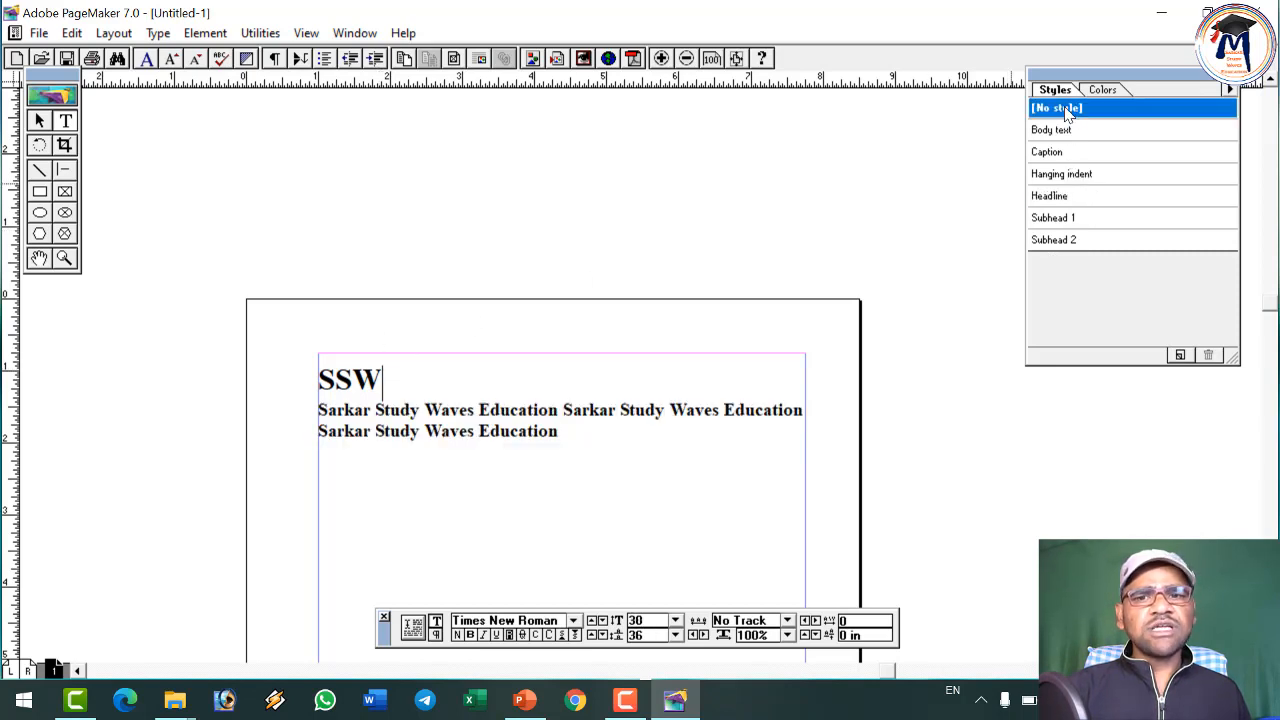
left_click_drag(506, 386, 54, 388)
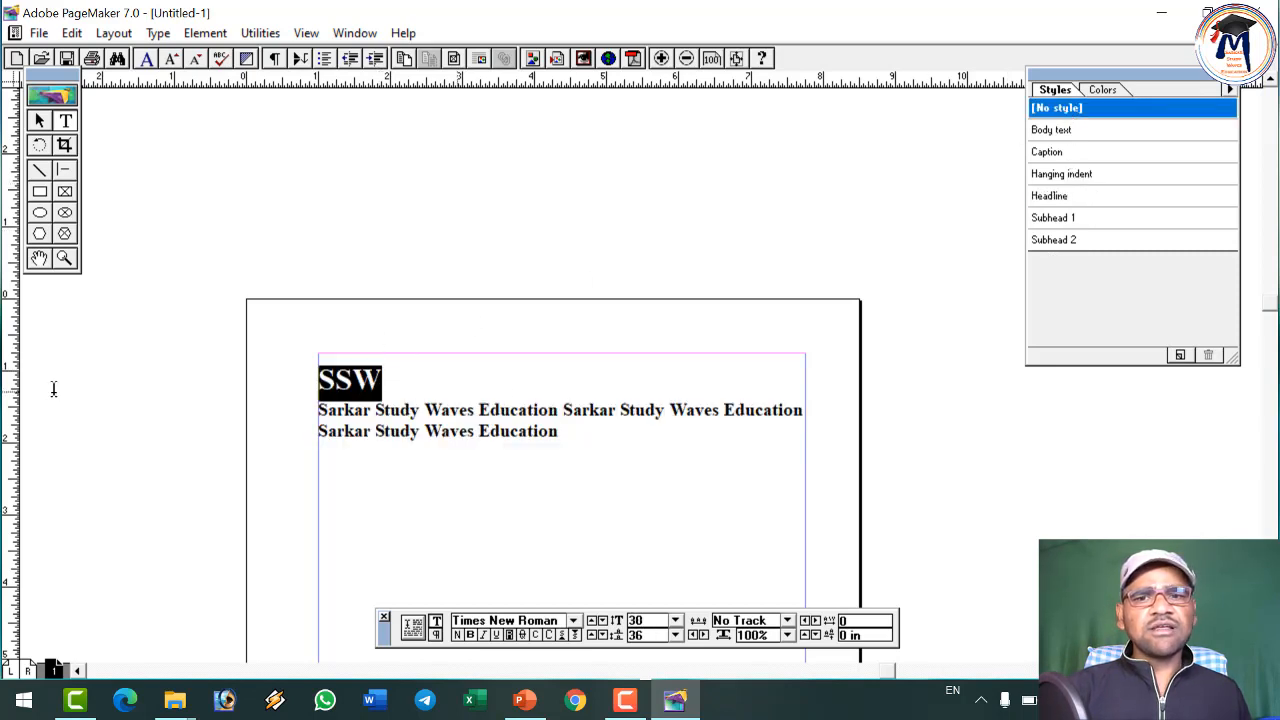
left_click(1064, 150)
left_click(1077, 112)
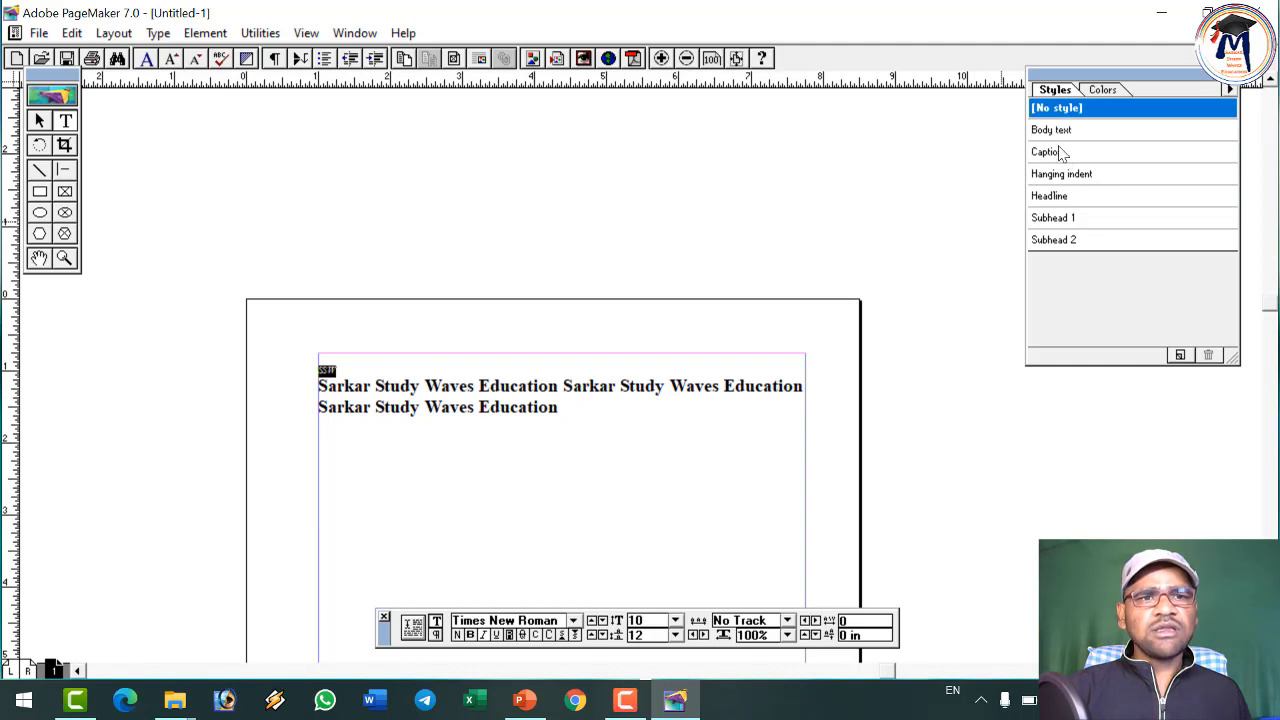
left_click(1060, 152)
left_click(1068, 197)
left_click(1068, 217)
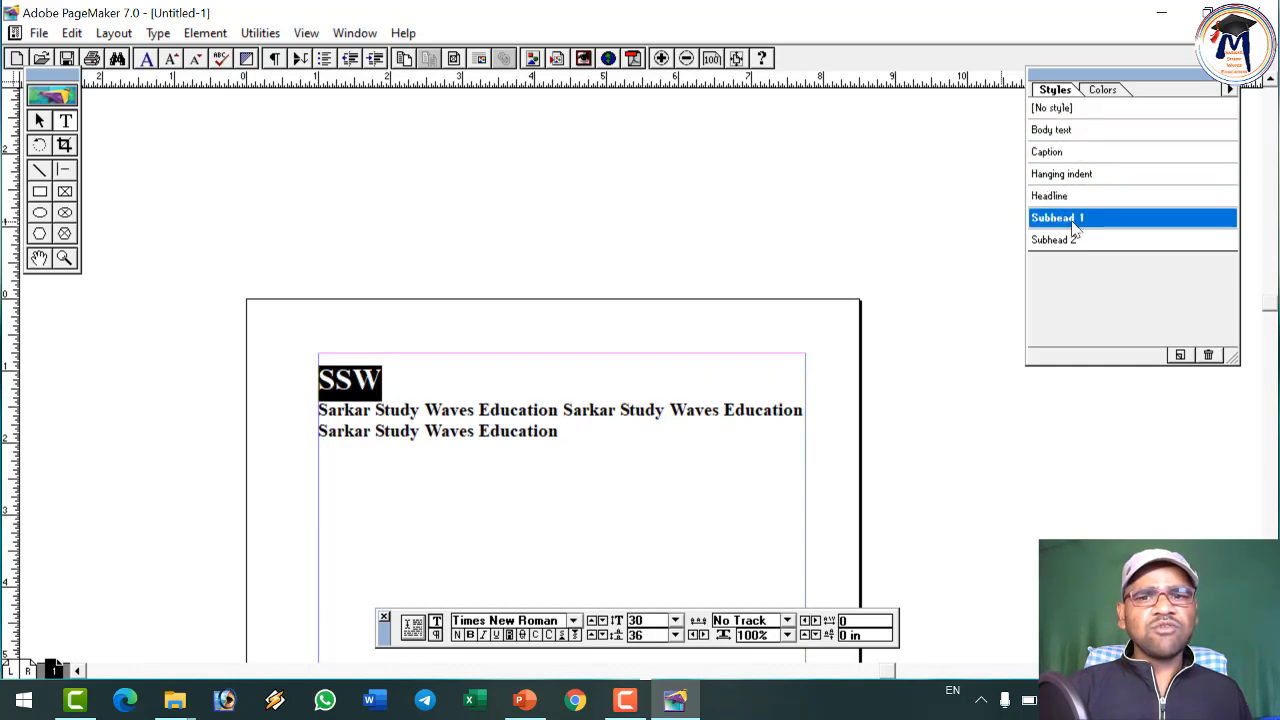
left_click(1076, 241)
left_click(1078, 217)
left_click(1078, 197)
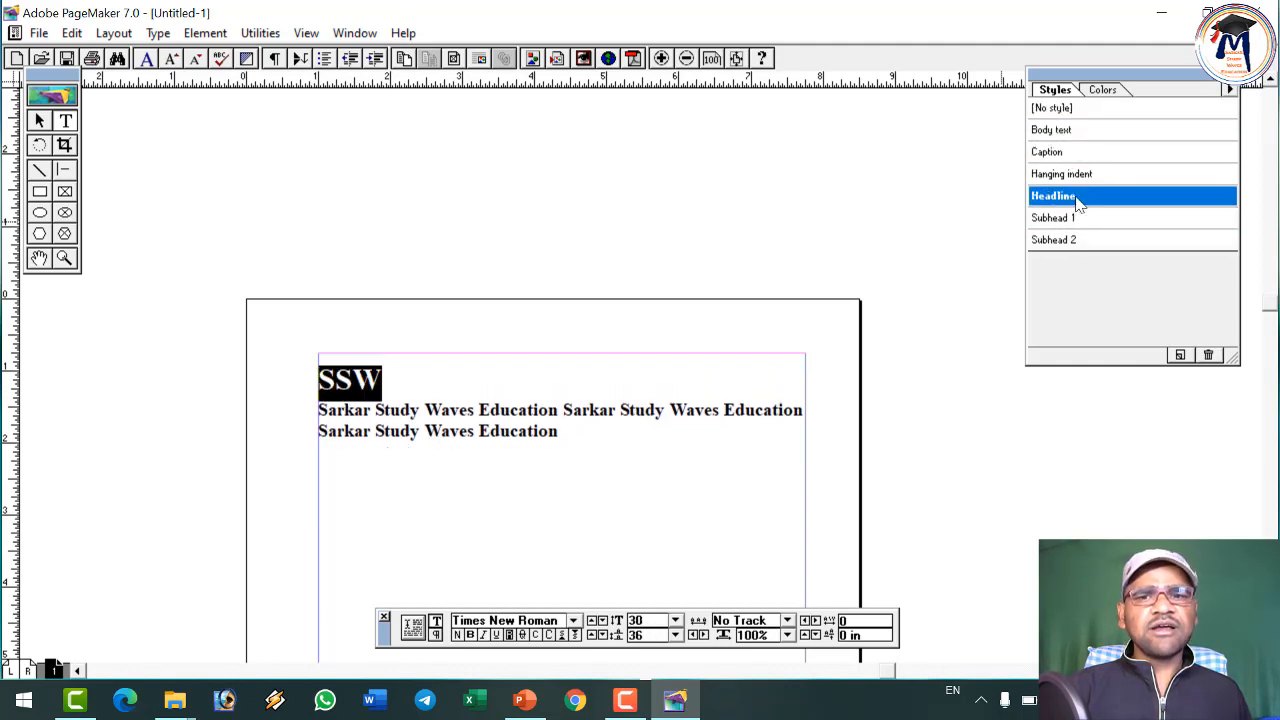
Place the cursor after SSW and view the page at actual size
left_click(584, 421)
key("ctrl+a")
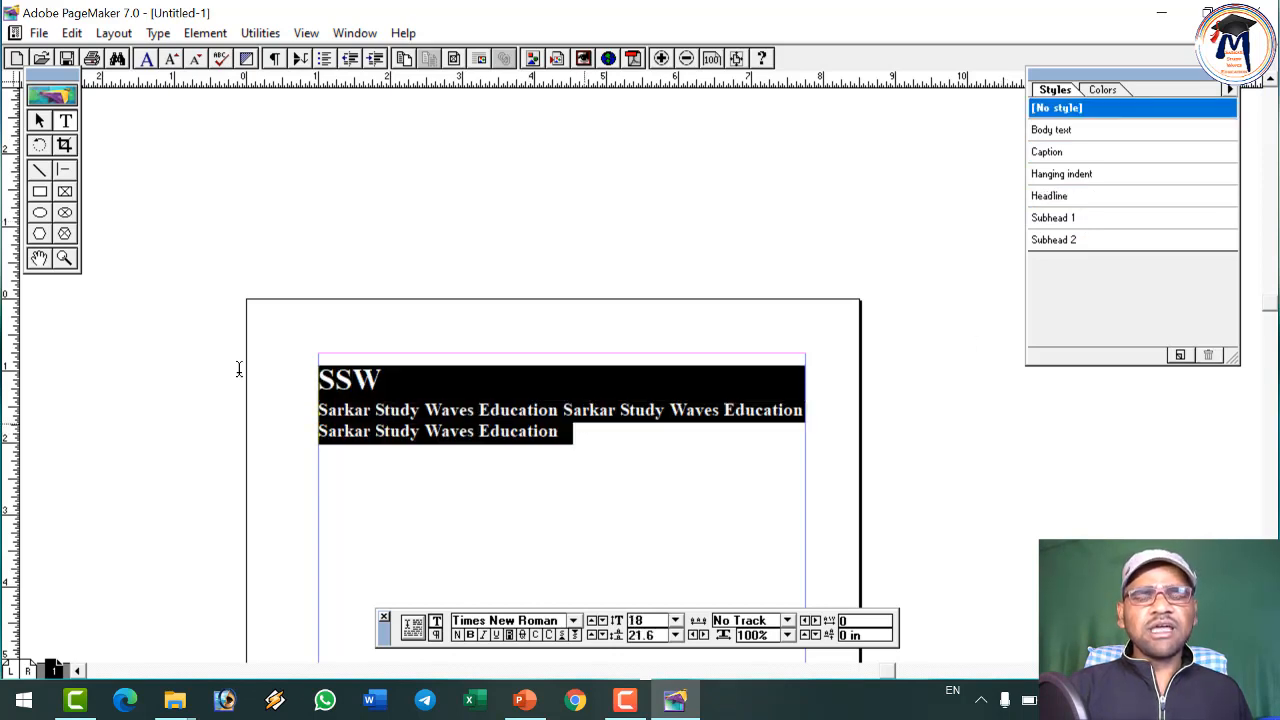
left_click(445, 400)
left_click(553, 481, "ctrl")
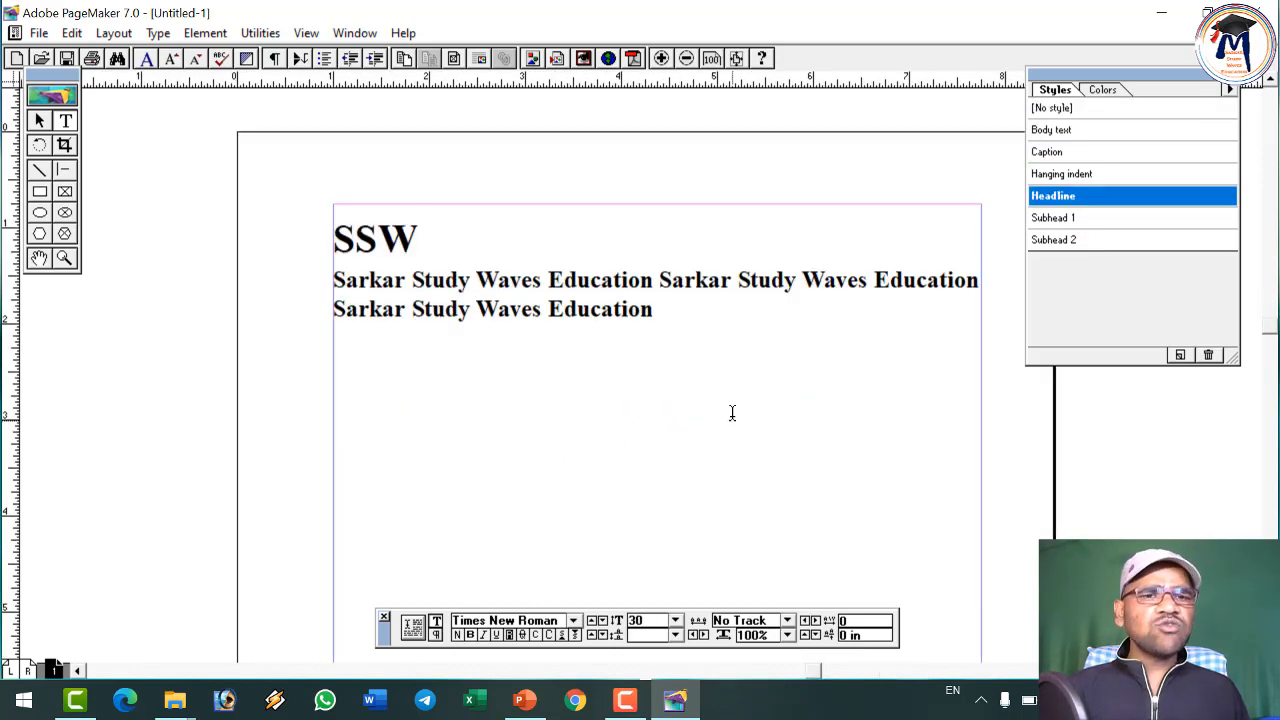
left_click(1060, 105)
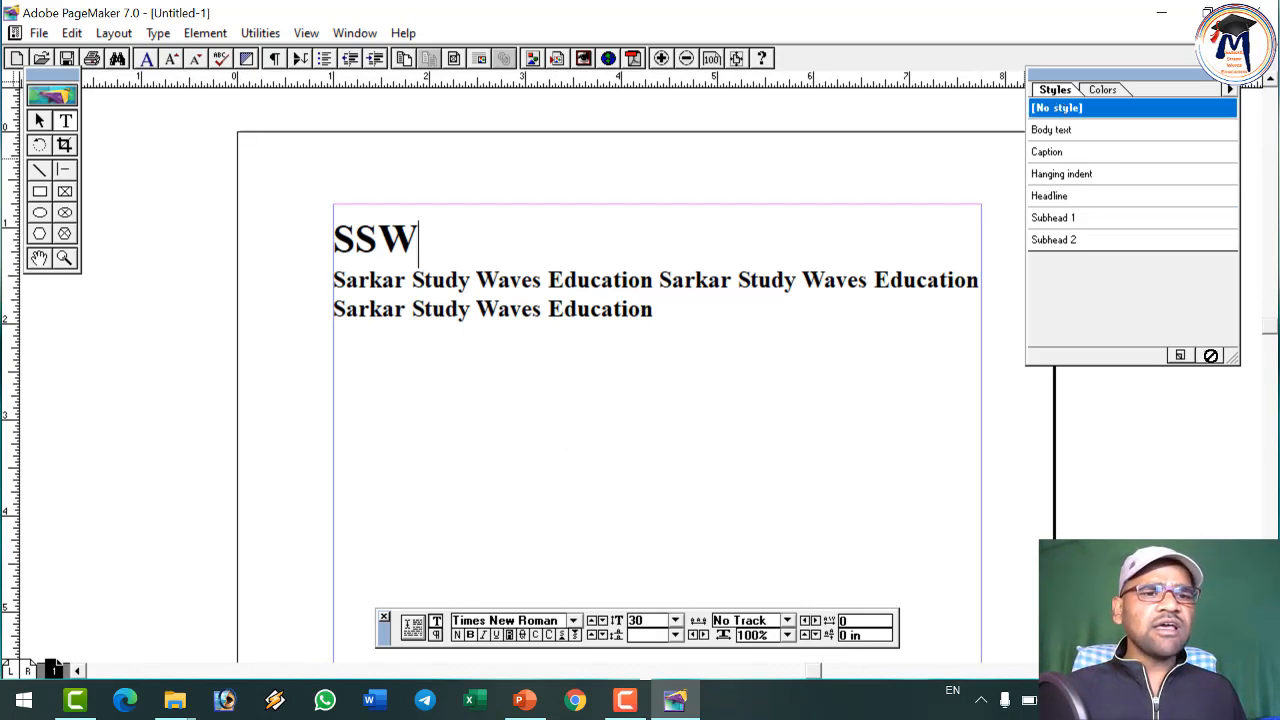
Abandon a new paragraph style, then look through the Type menu and colour swatches
left_click(1180, 355)
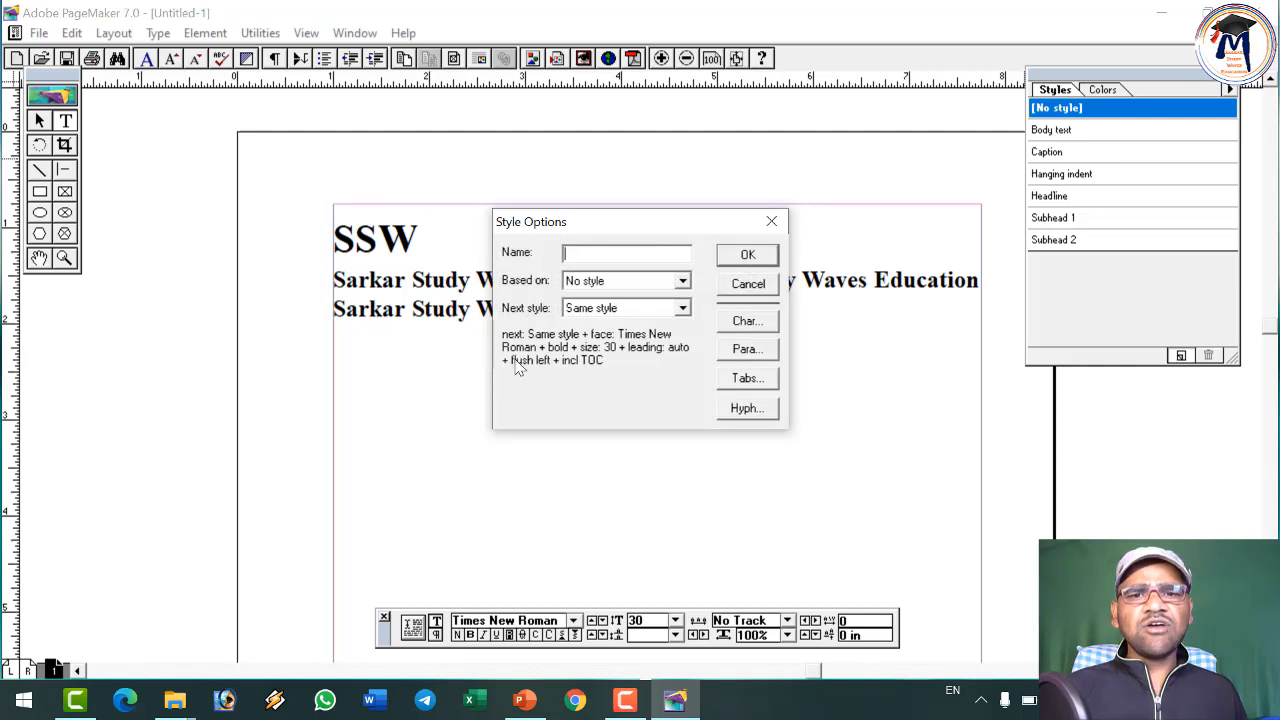
left_click(749, 287)
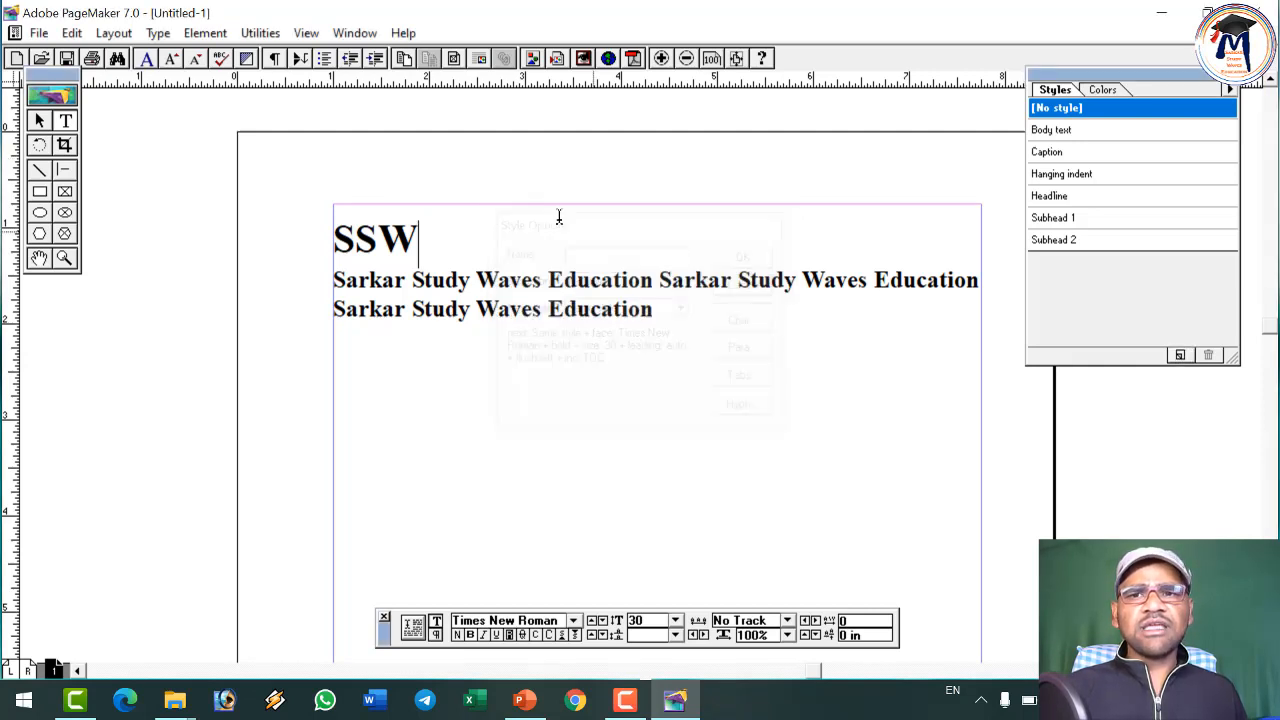
left_click(158, 38)
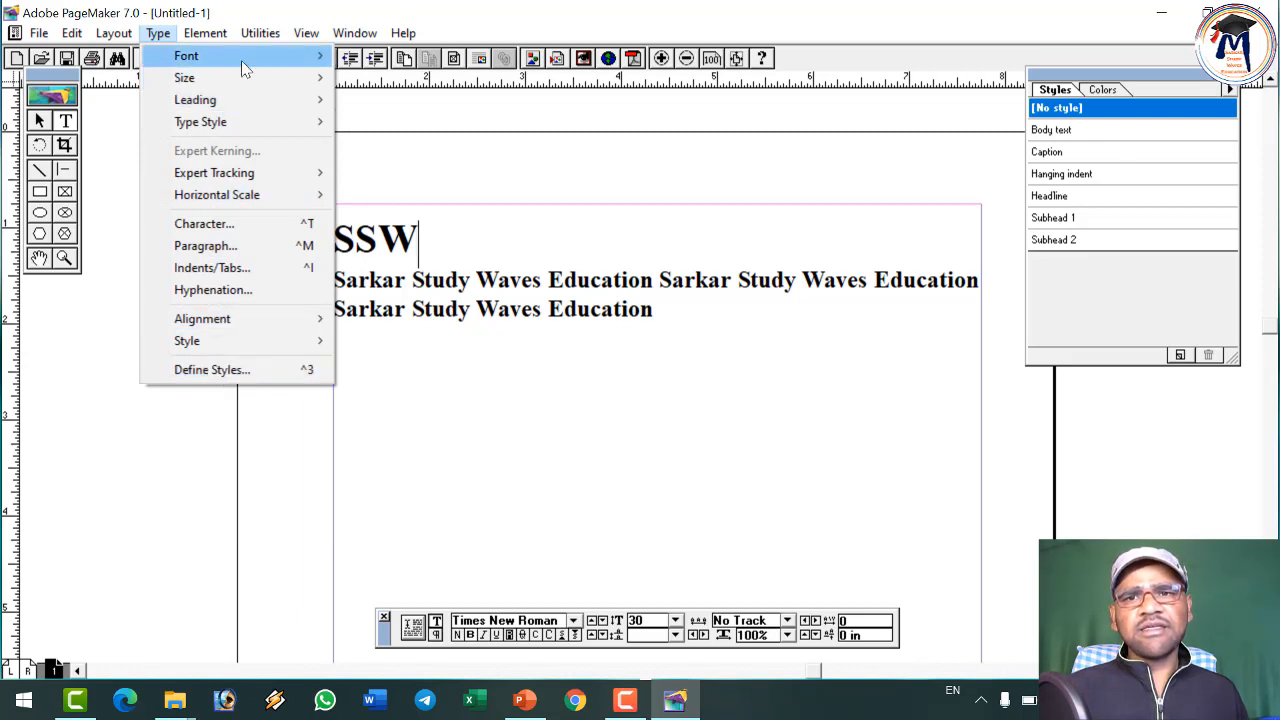
left_click(1102, 89)
left_click(1102, 89)
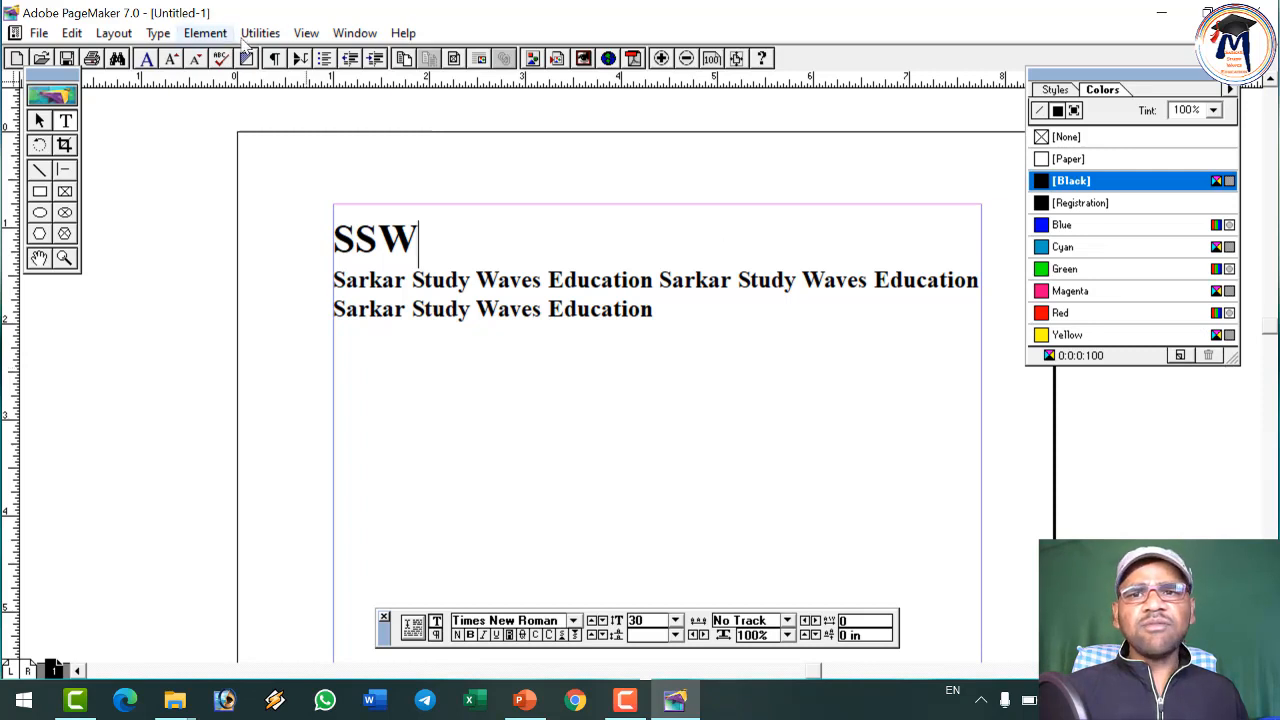
Close the Utilities menu, then select all the story text and delete it
left_click(260, 33)
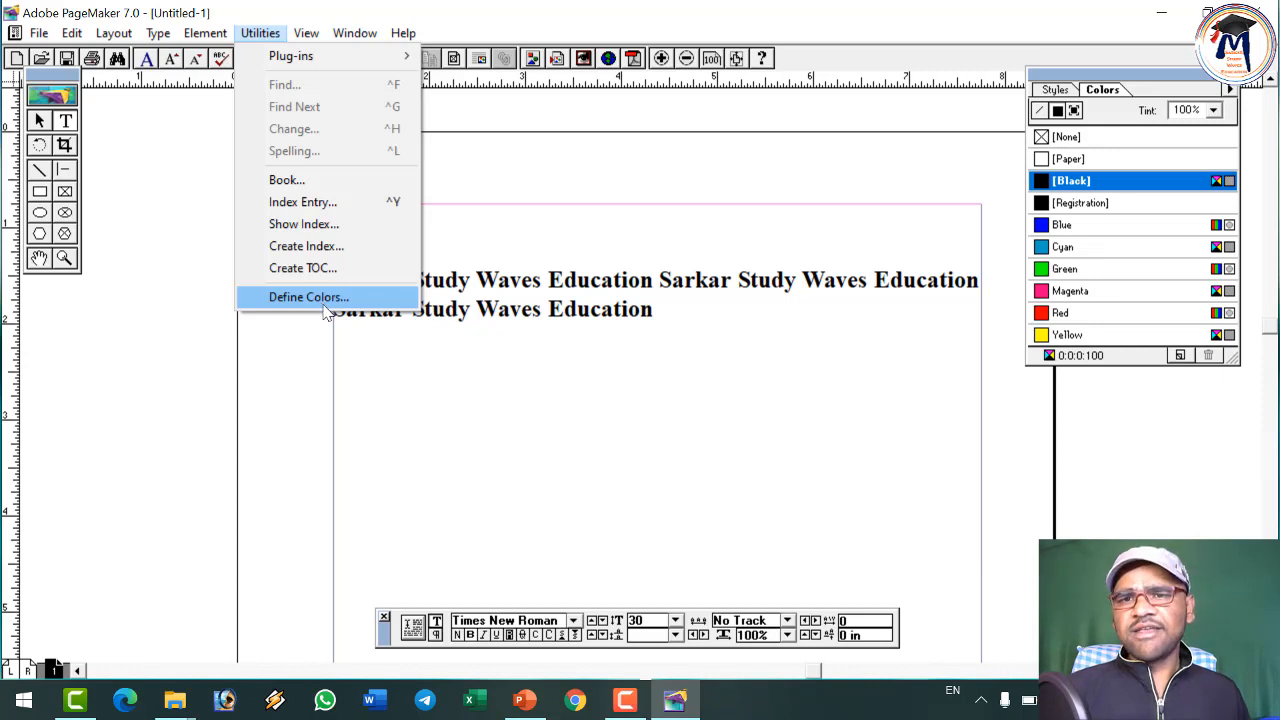
left_click(669, 397)
key("ctrl+a")
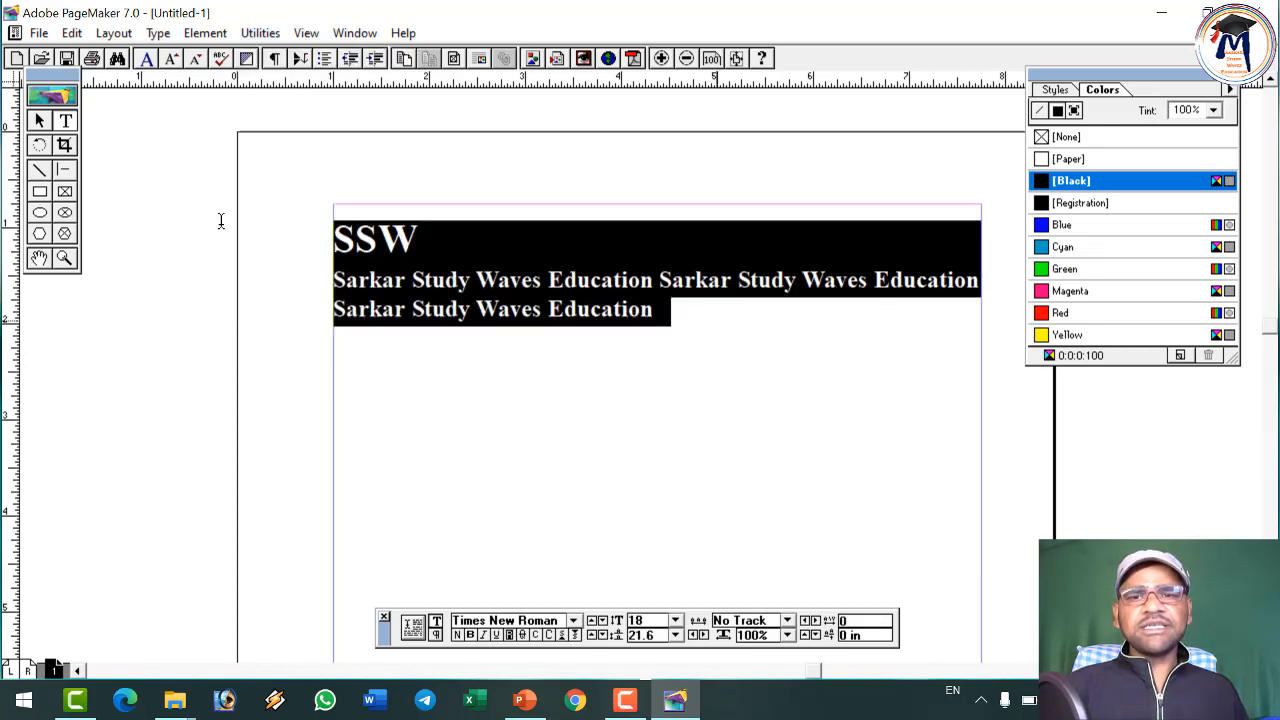
key("BackSpace")
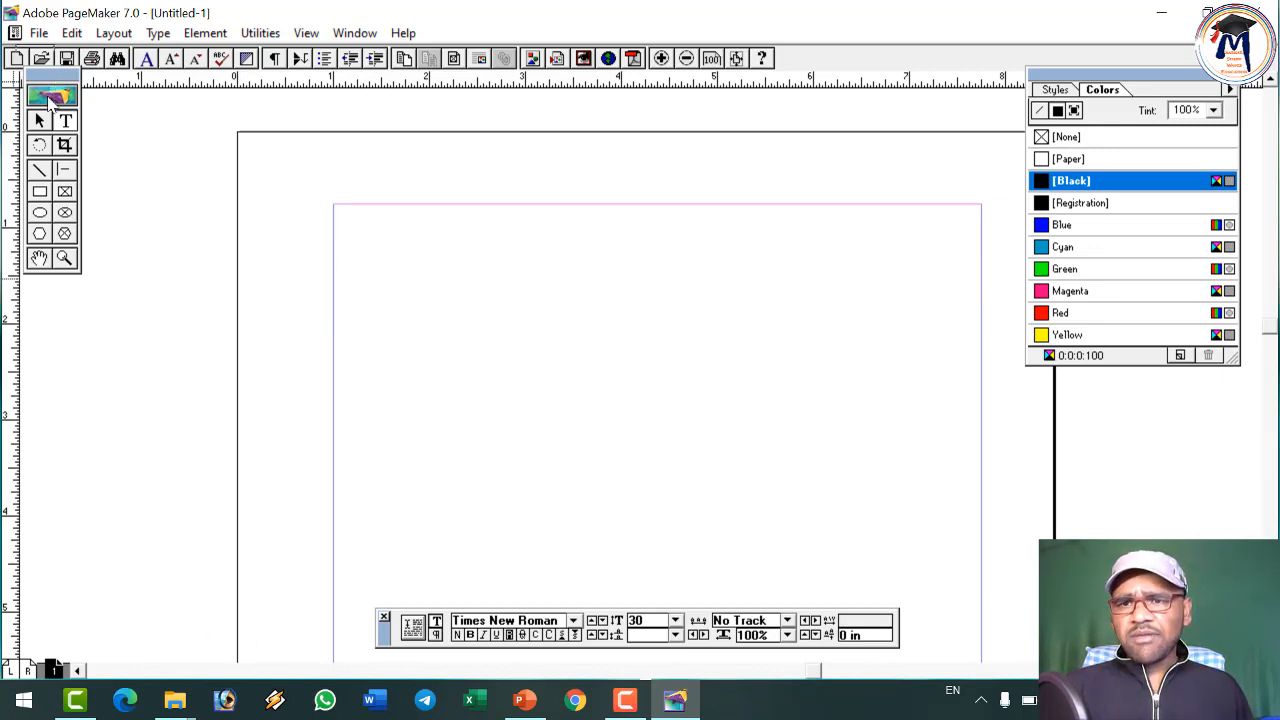
Open PageMaker's File menu from the menu bar
left_click_drag(48, 96, 48, 117)
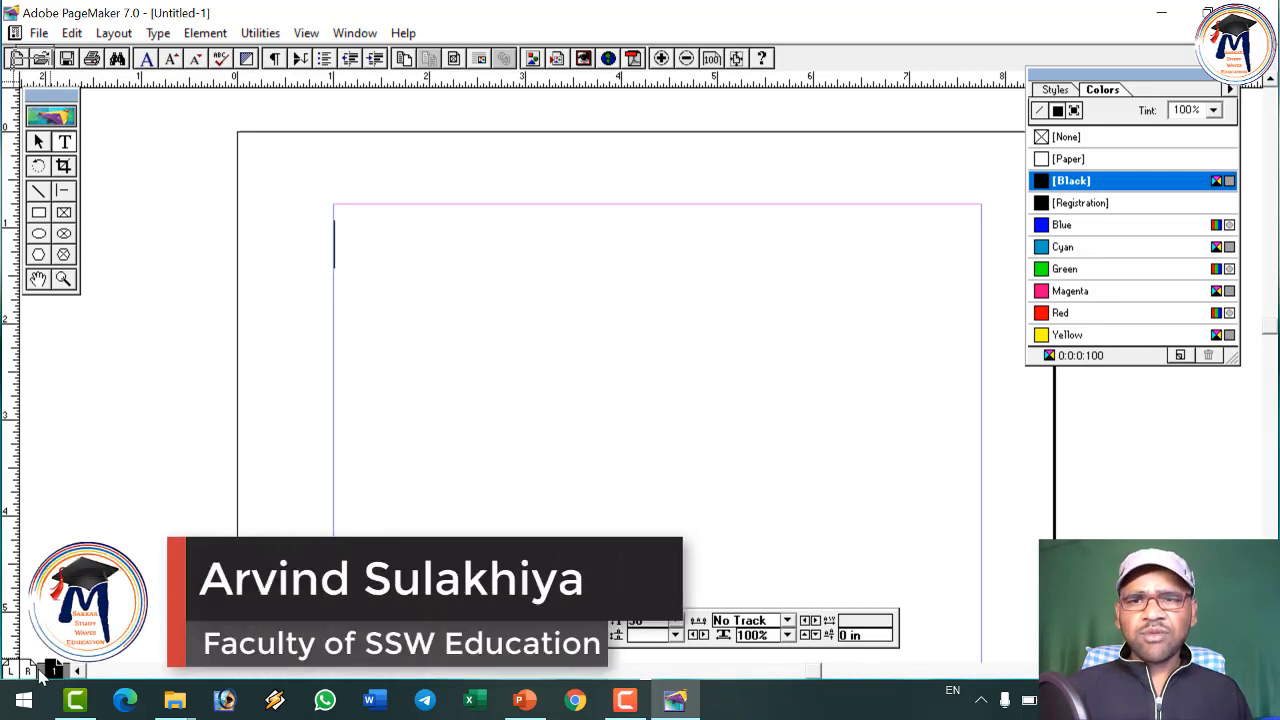
left_click(44, 34)
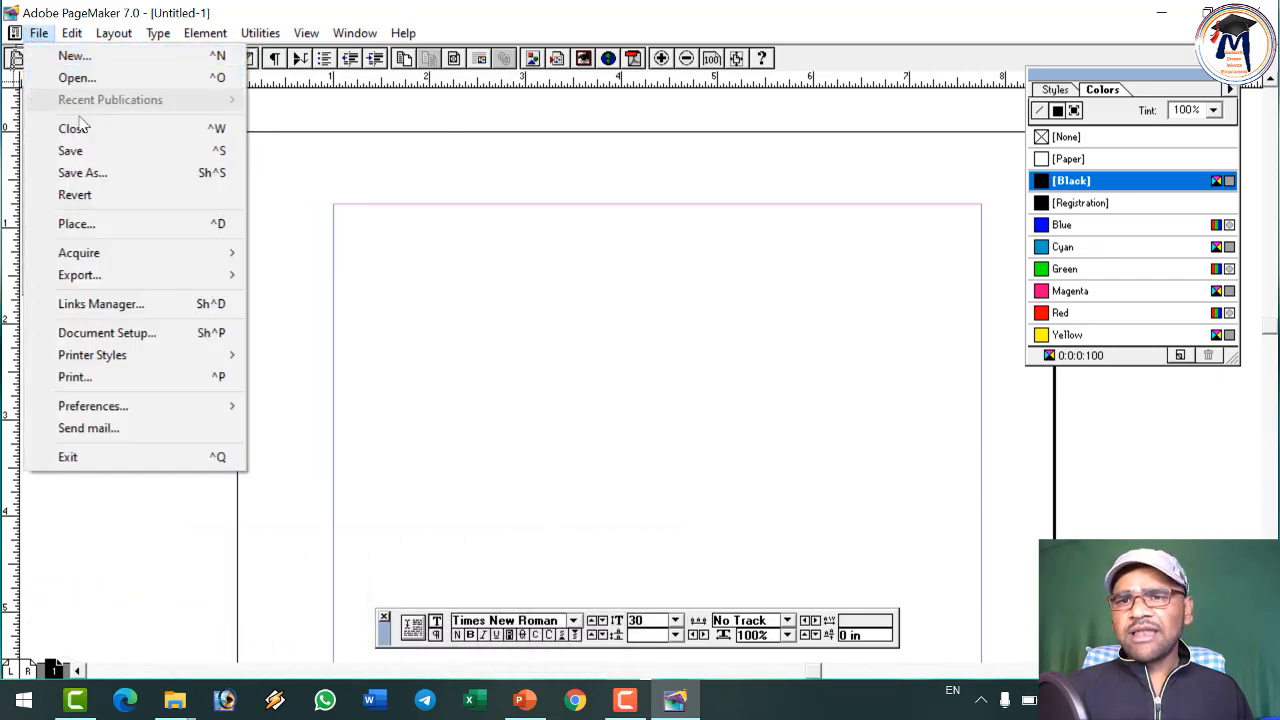
Save the blank publication on the Desktop under the name 'design'
left_click(90, 158)
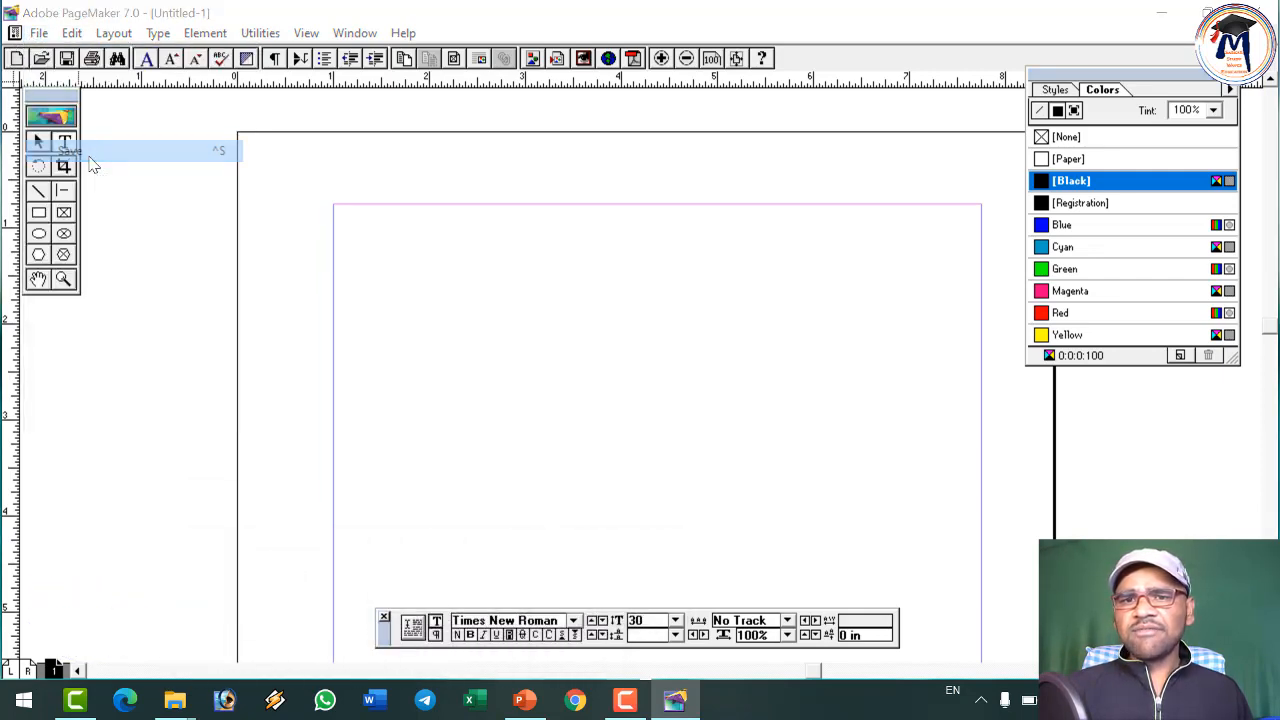
left_click_drag(256, 58, 483, 104)
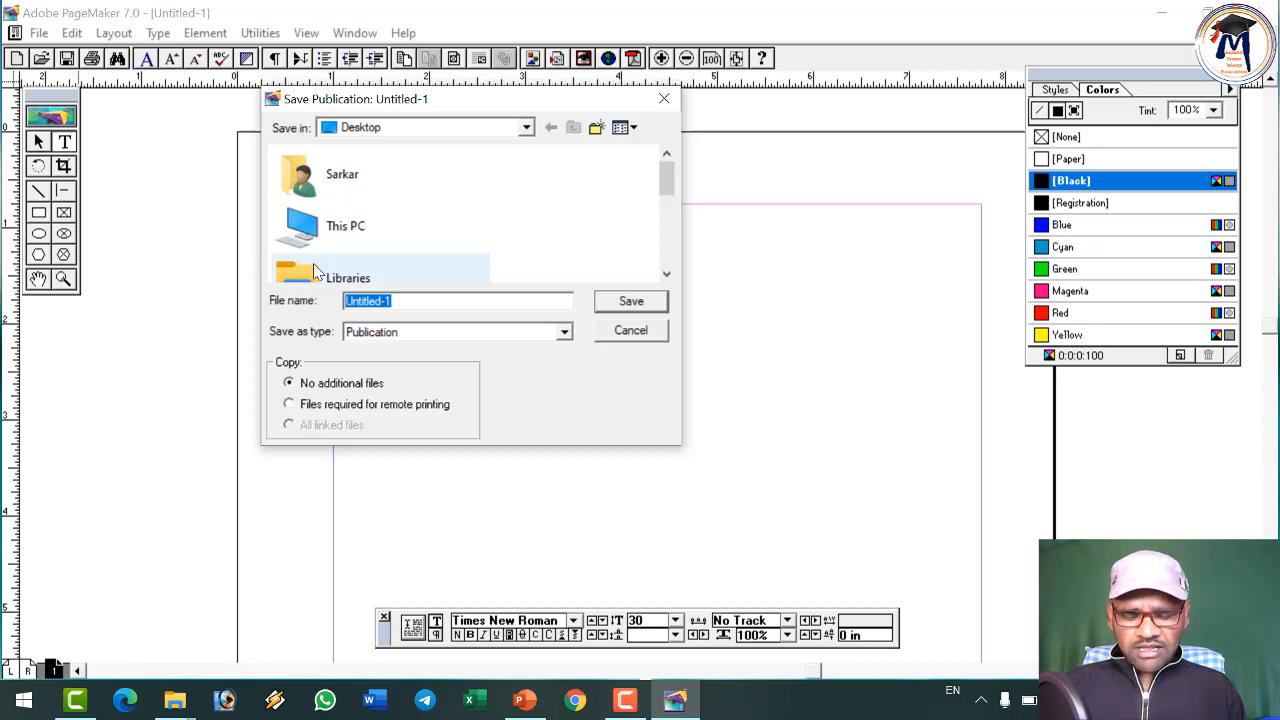
type("design")
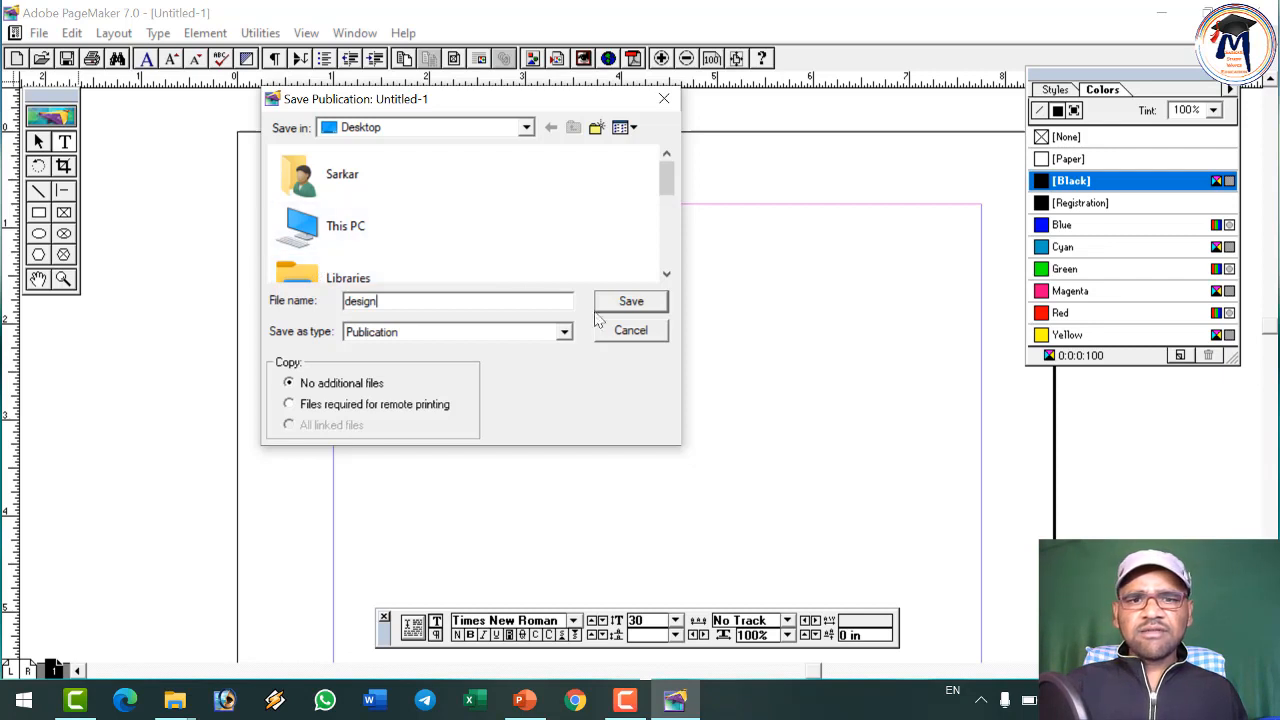
left_click(628, 303)
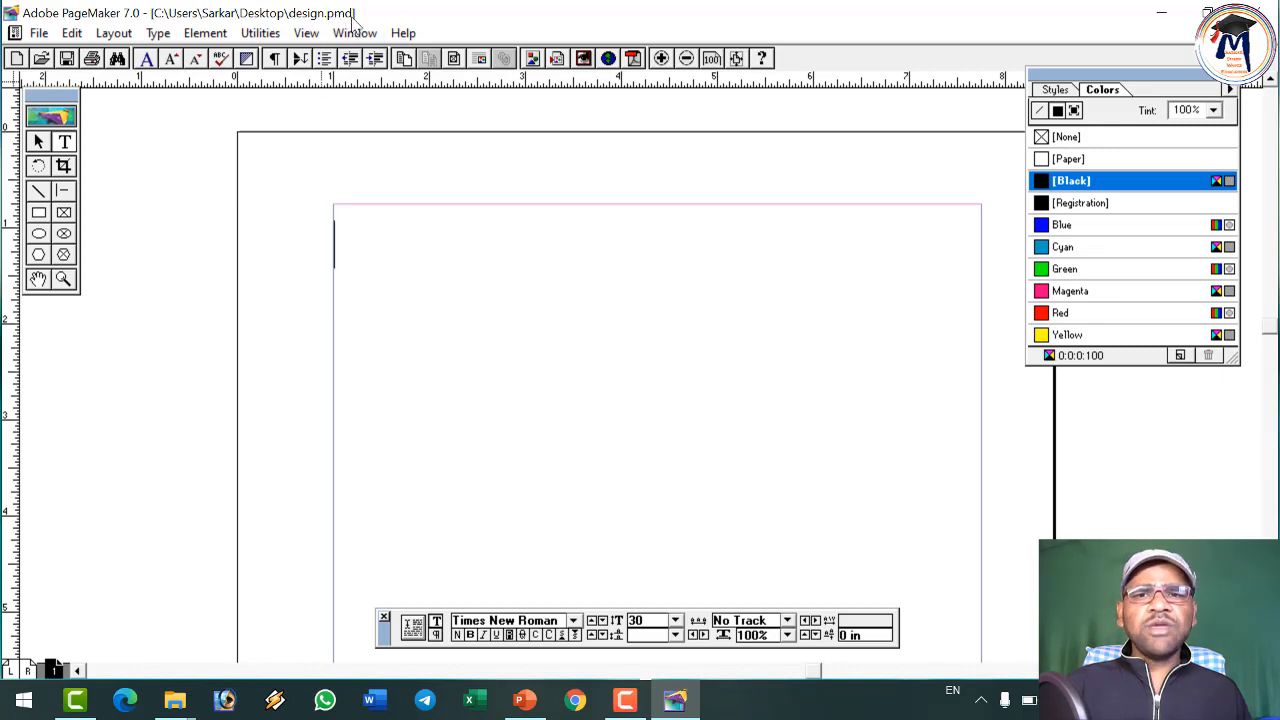
left_click(39, 33)
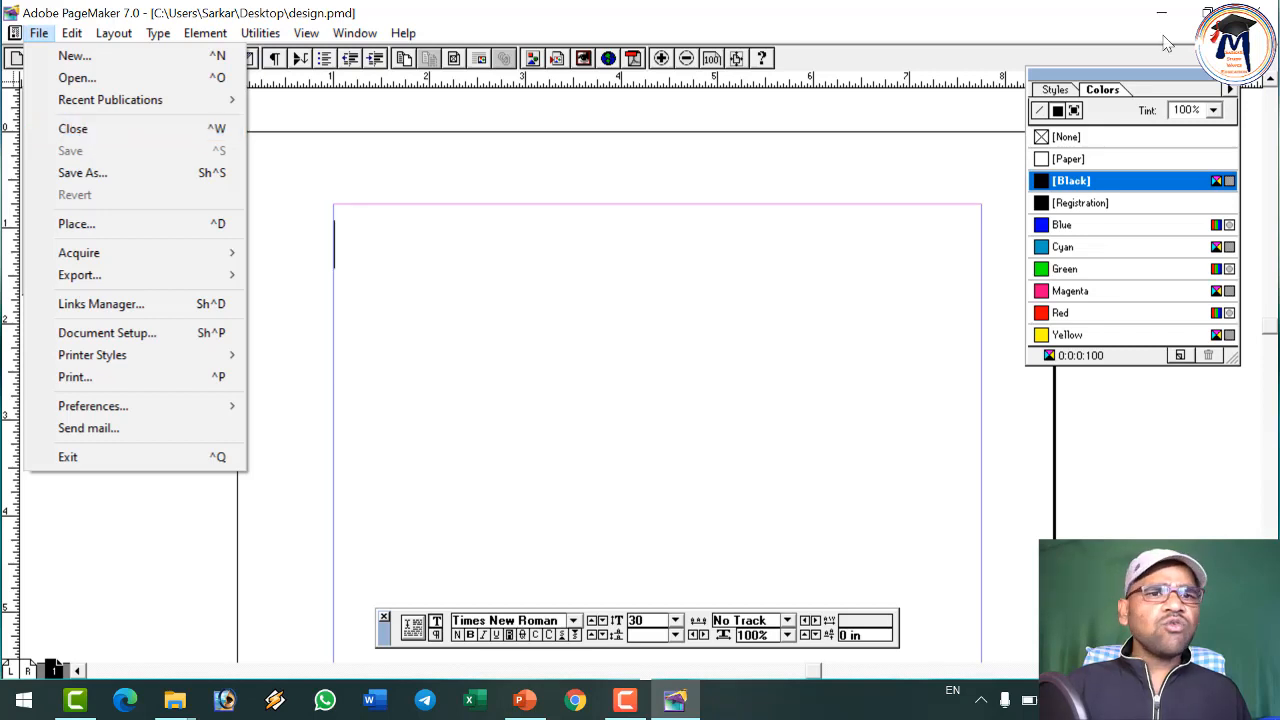
Close design.pmd and reopen it from the Desktop
left_click(1073, 9)
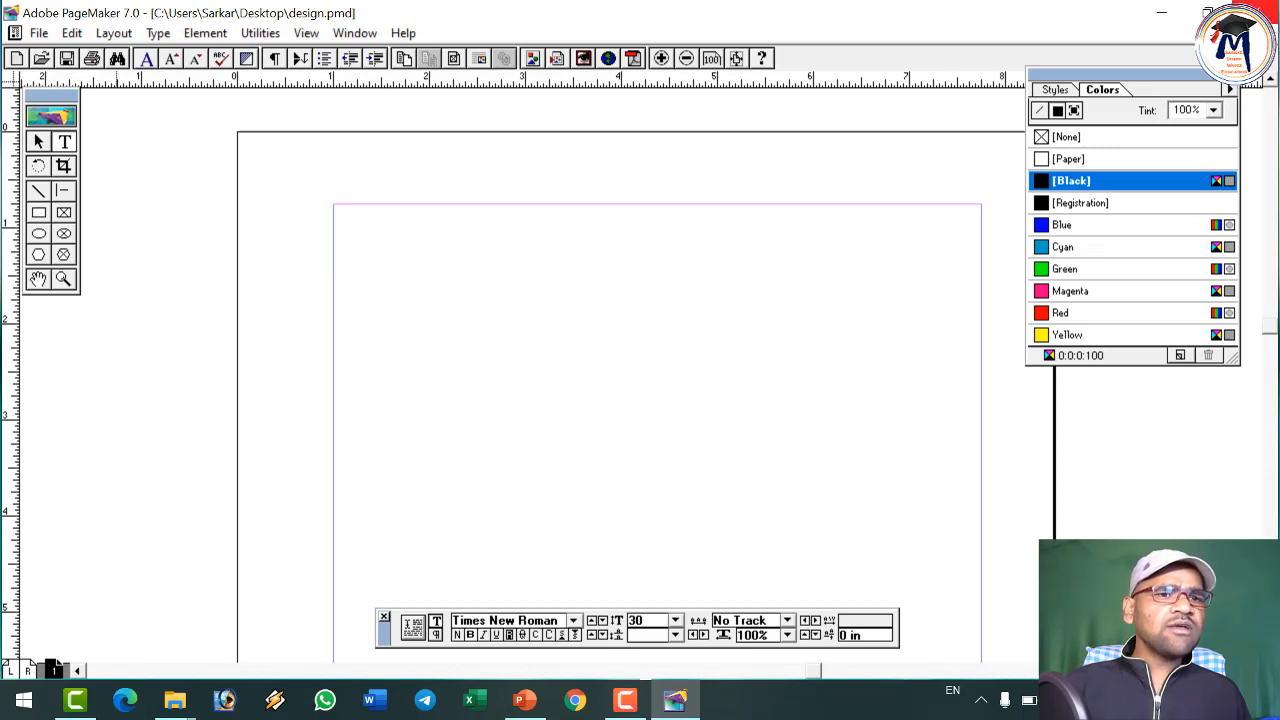
left_click(39, 33)
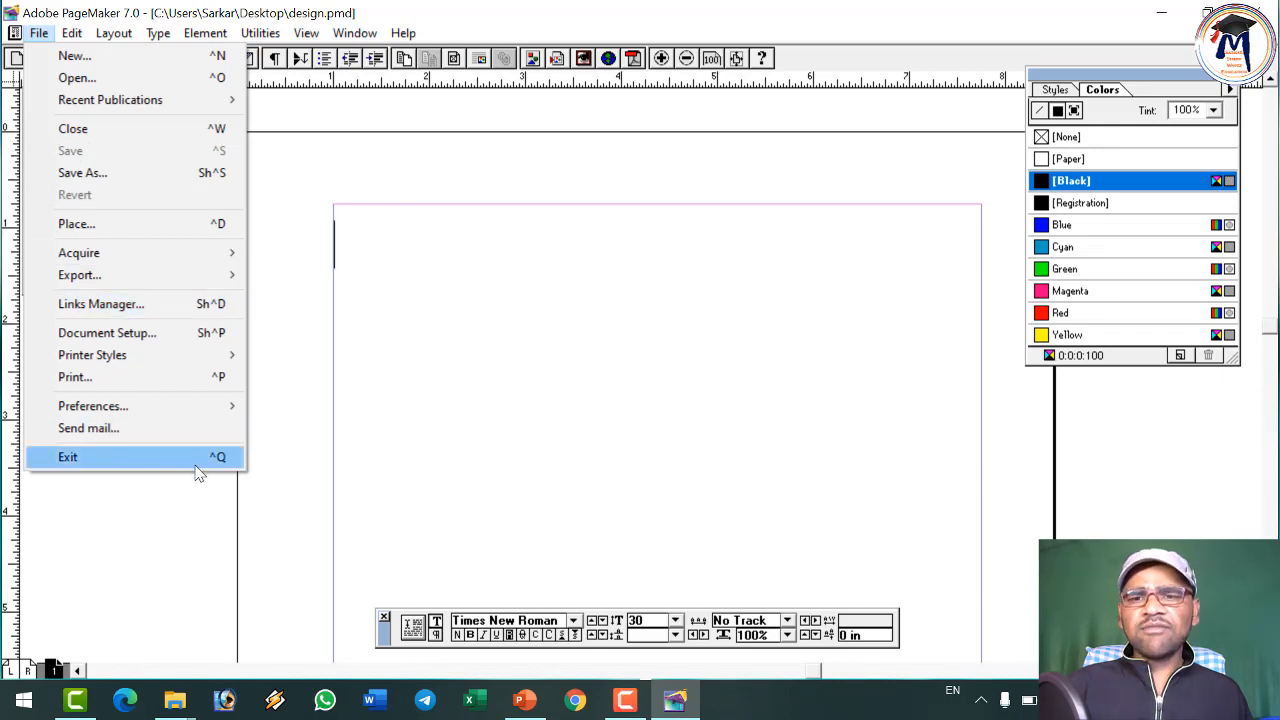
left_click(210, 137)
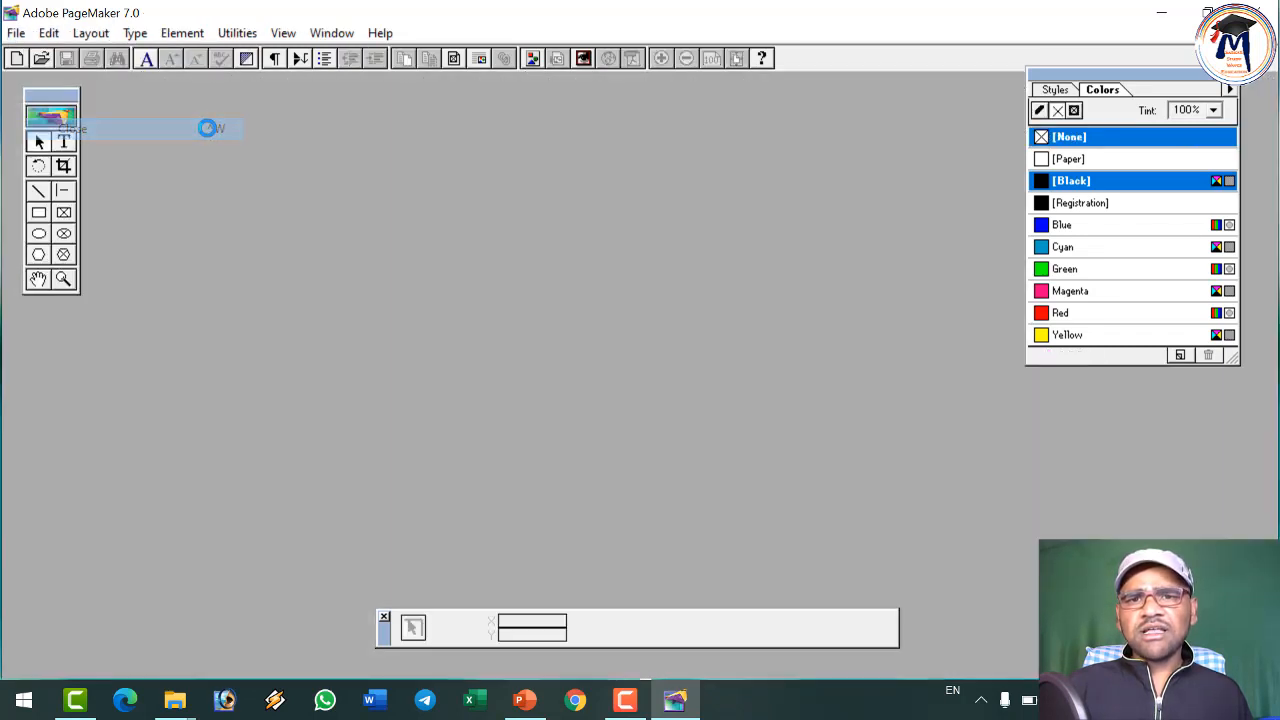
left_click(16, 32)
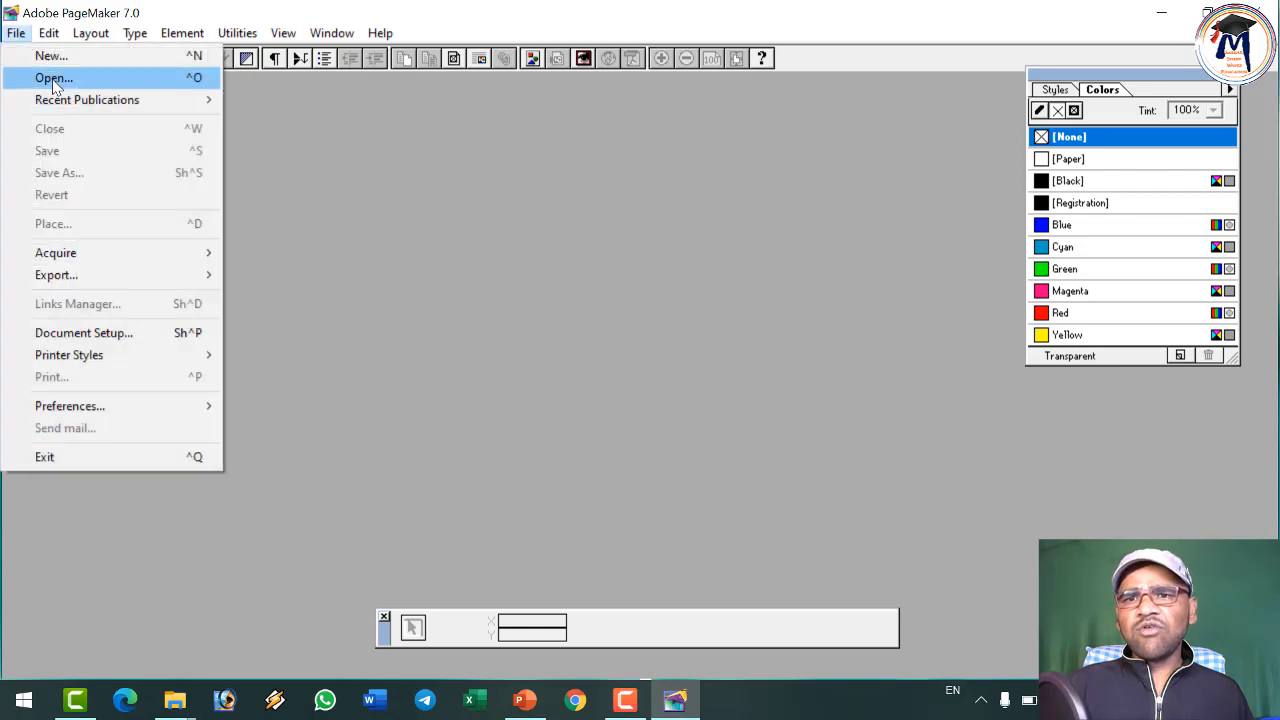
left_click(48, 78)
left_click(86, 176)
scroll(100, 180, "down", 5)
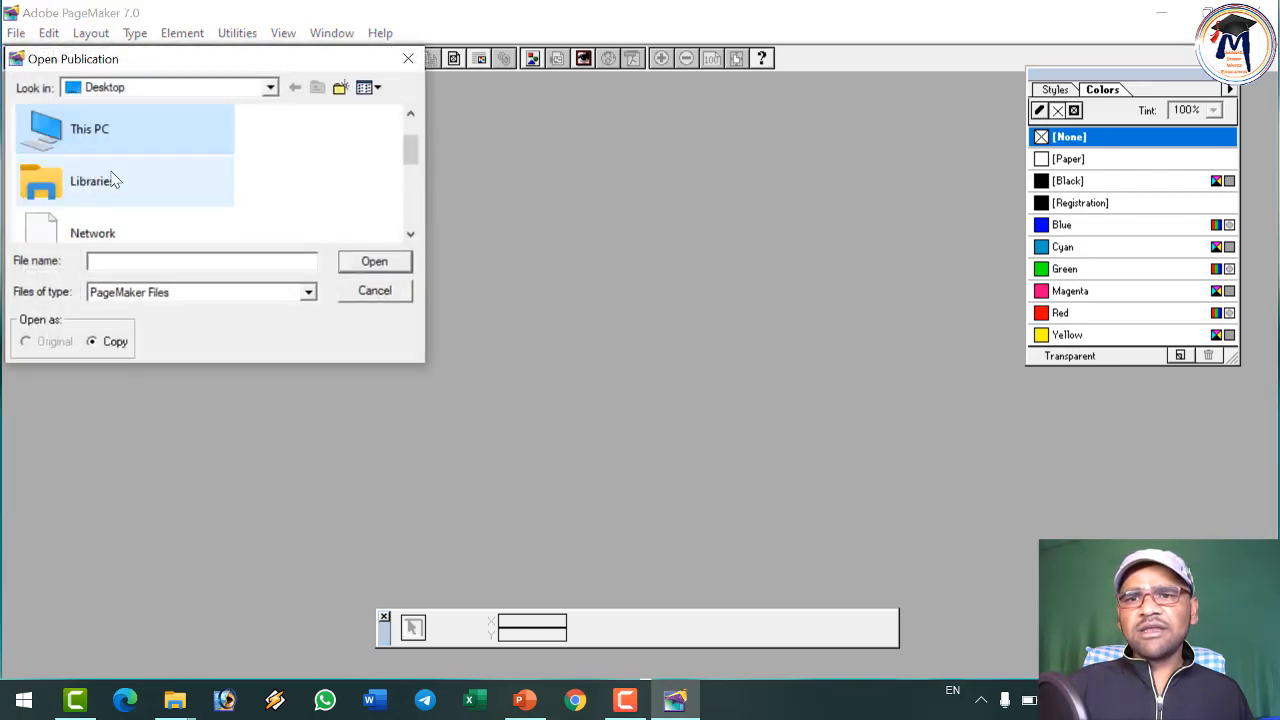
left_click(120, 180)
left_click(367, 262)
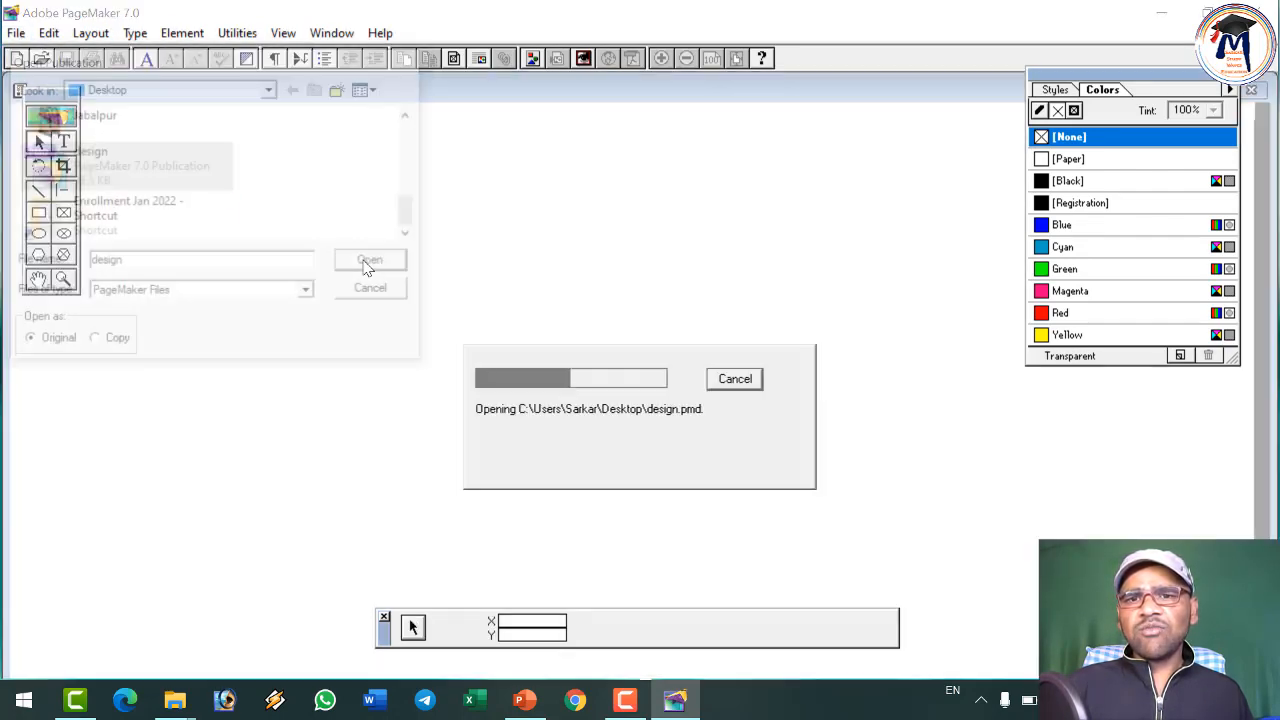
Maximize the design.pmd window and zoom out to see the whole page
left_click(17, 33)
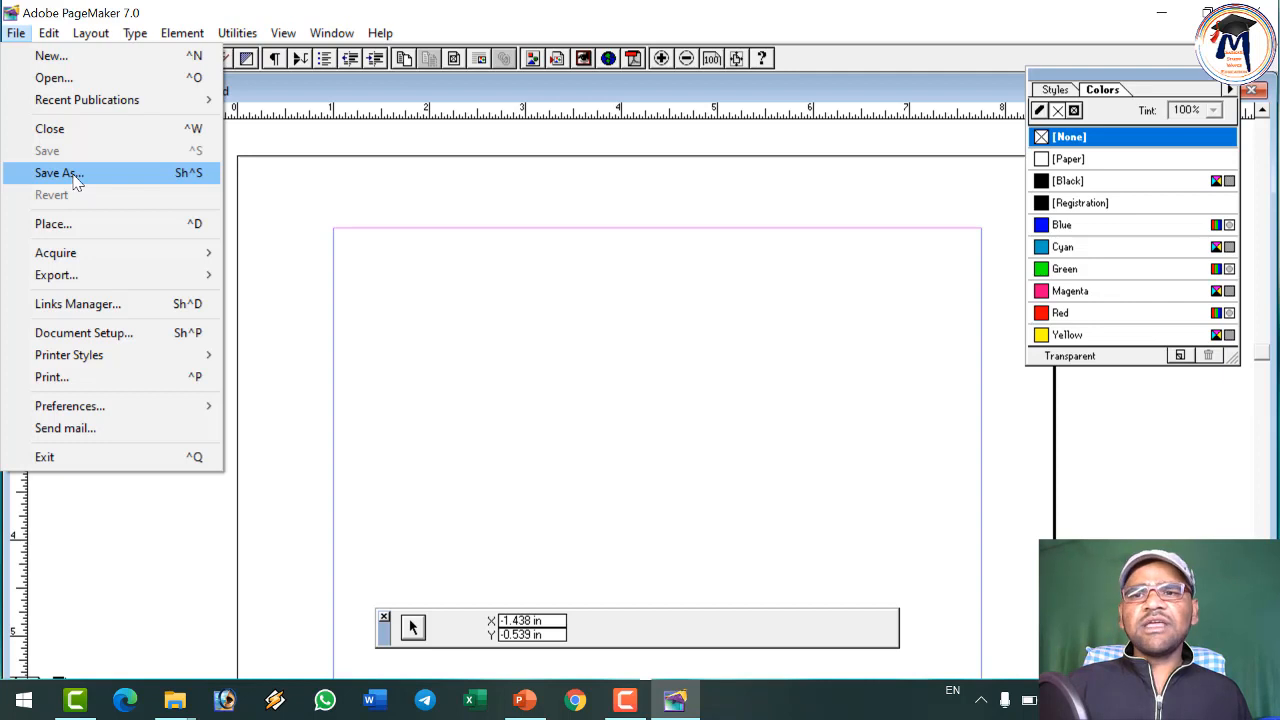
left_click(474, 426)
key("ctrl+space")
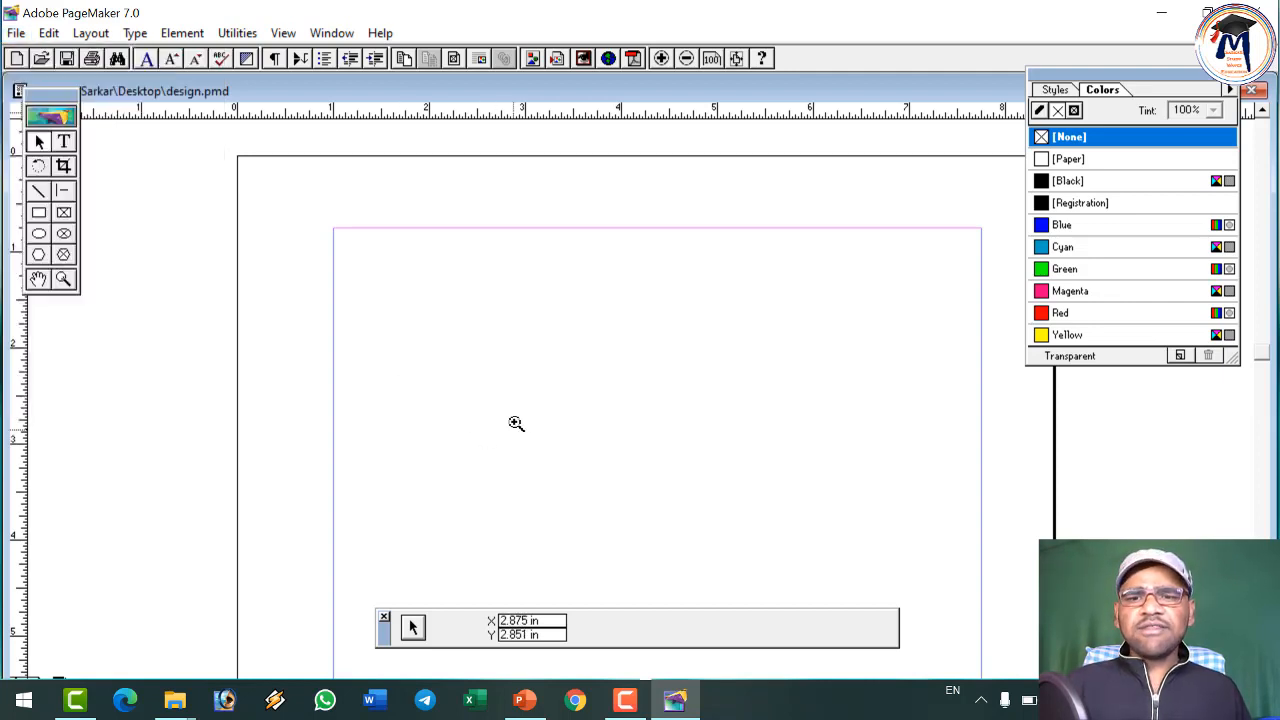
left_click(515, 425, "ctrl")
double_click(582, 91)
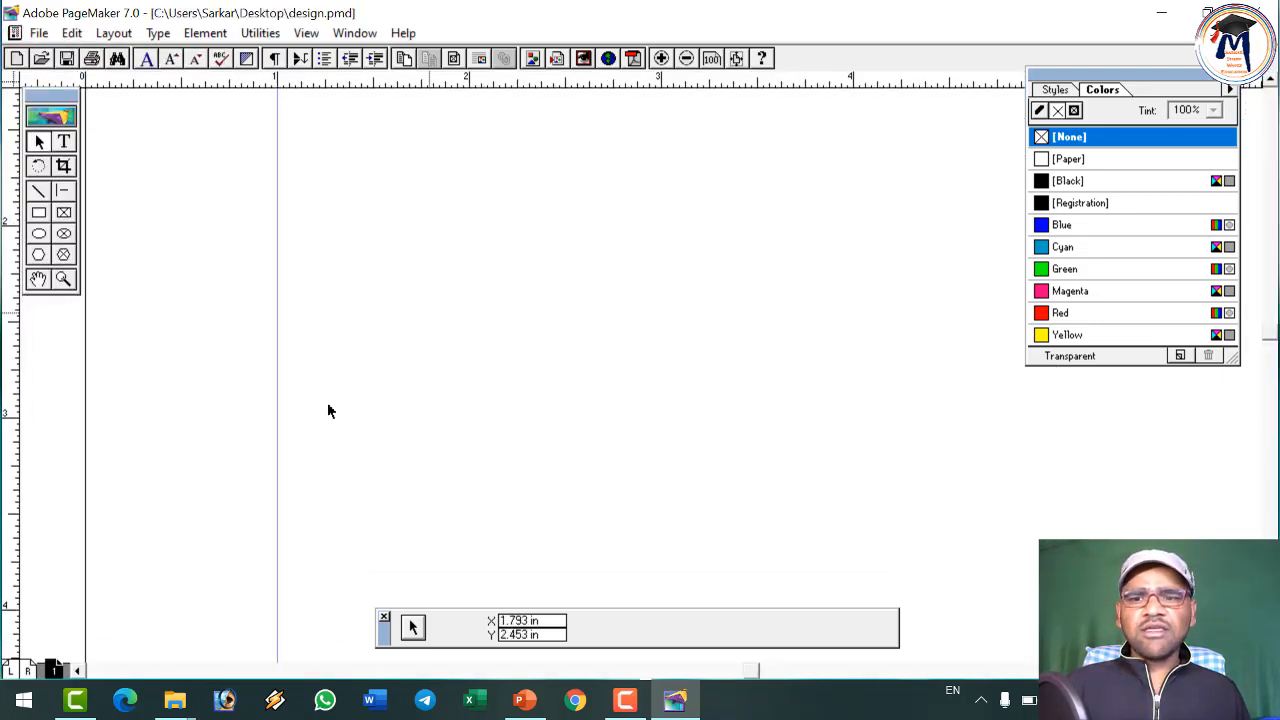
key("ctrl+alt+space")
left_click(249, 228, "ctrl+alt")
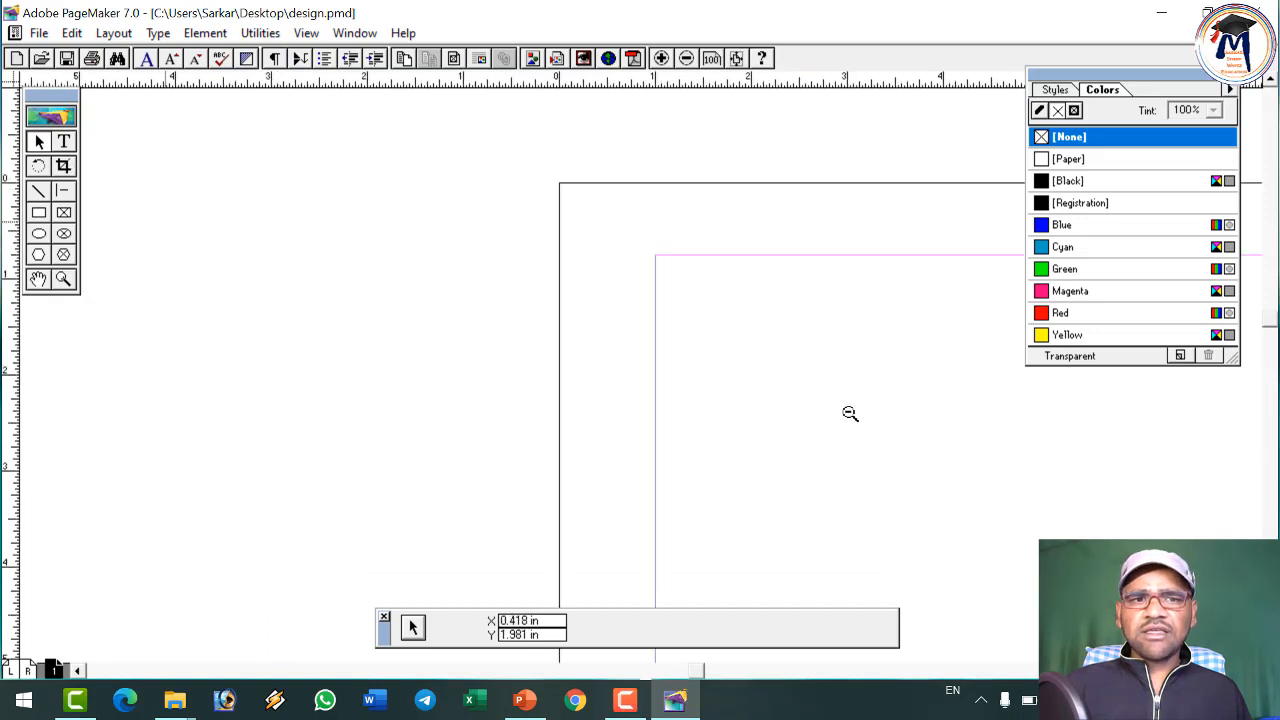
left_click(1028, 516, "ctrl+alt")
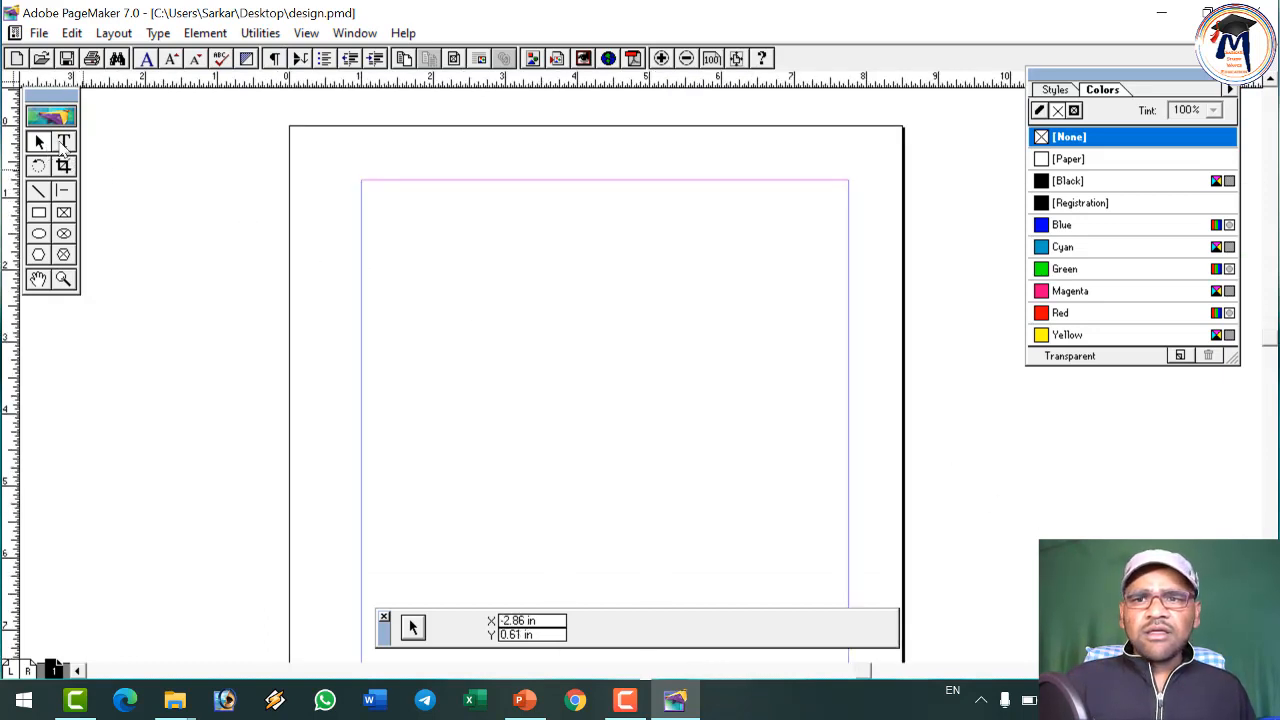
left_click(38, 232)
Draw a magenta ellipse near the top and label it 'SSW' in enlarged yellow text
left_click_drag(525, 180, 680, 266)
left_click(1126, 294)
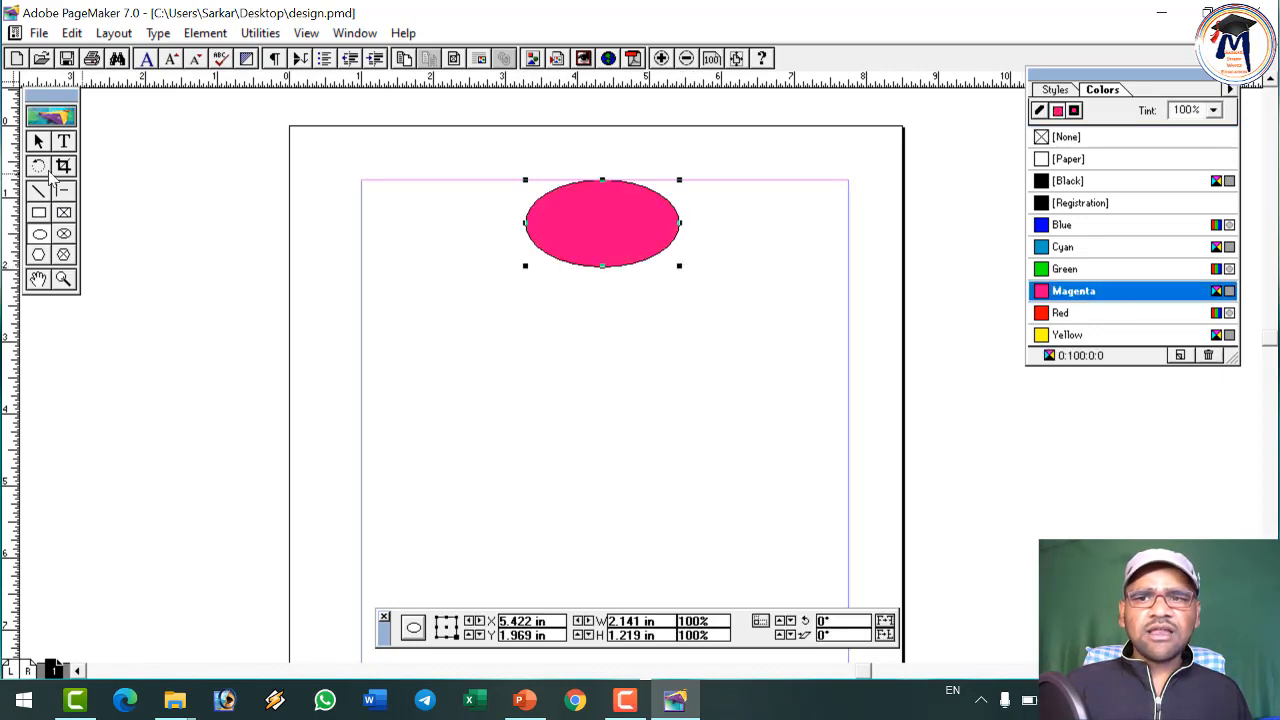
left_click(63, 141)
left_click(547, 196)
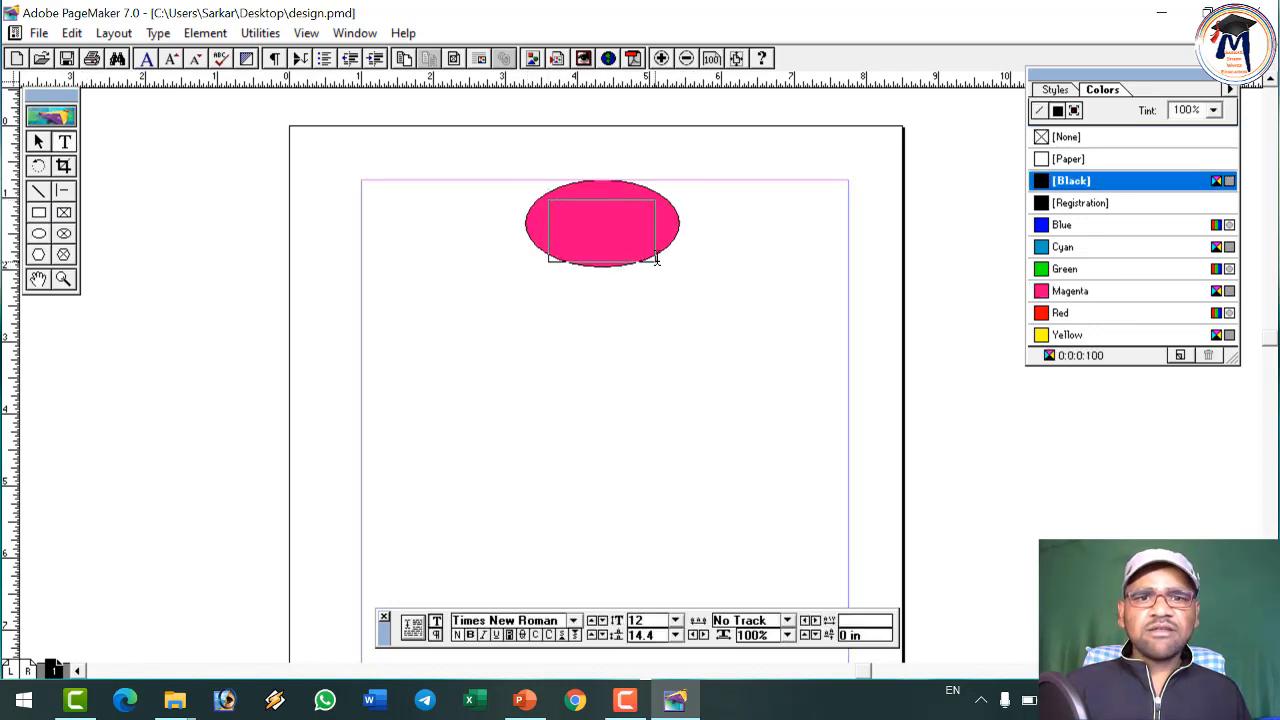
type("SSW")
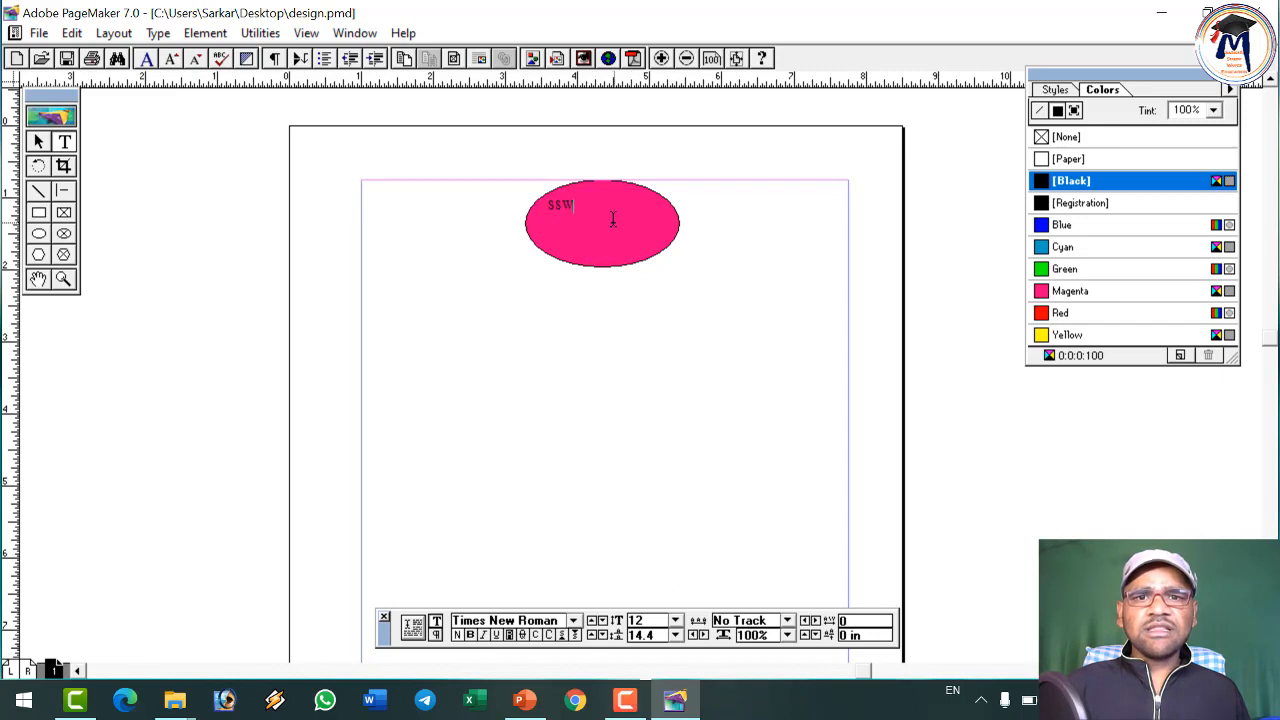
key("ctrl+a")
key("ctrl+shift+period")
key("ctrl+shift+period")
key("ctrl+shift+period")
key("ctrl+shift+period")
key("ctrl+shift+period")
key("ctrl+shift+period")
key("ctrl+shift+period")
key("ctrl+shift+period")
key("ctrl+shift+period")
key("ctrl+shift+period")
key("ctrl+shift+period")
key("ctrl+shift+period")
key("ctrl+shift+period")
key("ctrl+shift+period")
key("ctrl+shift+period")
key("ctrl+shift+period")
key("ctrl+shift+period")
key("ctrl+shift+period")
key("ctrl+shift+period")
key("ctrl+shift+period")
key("ctrl+shift+period")
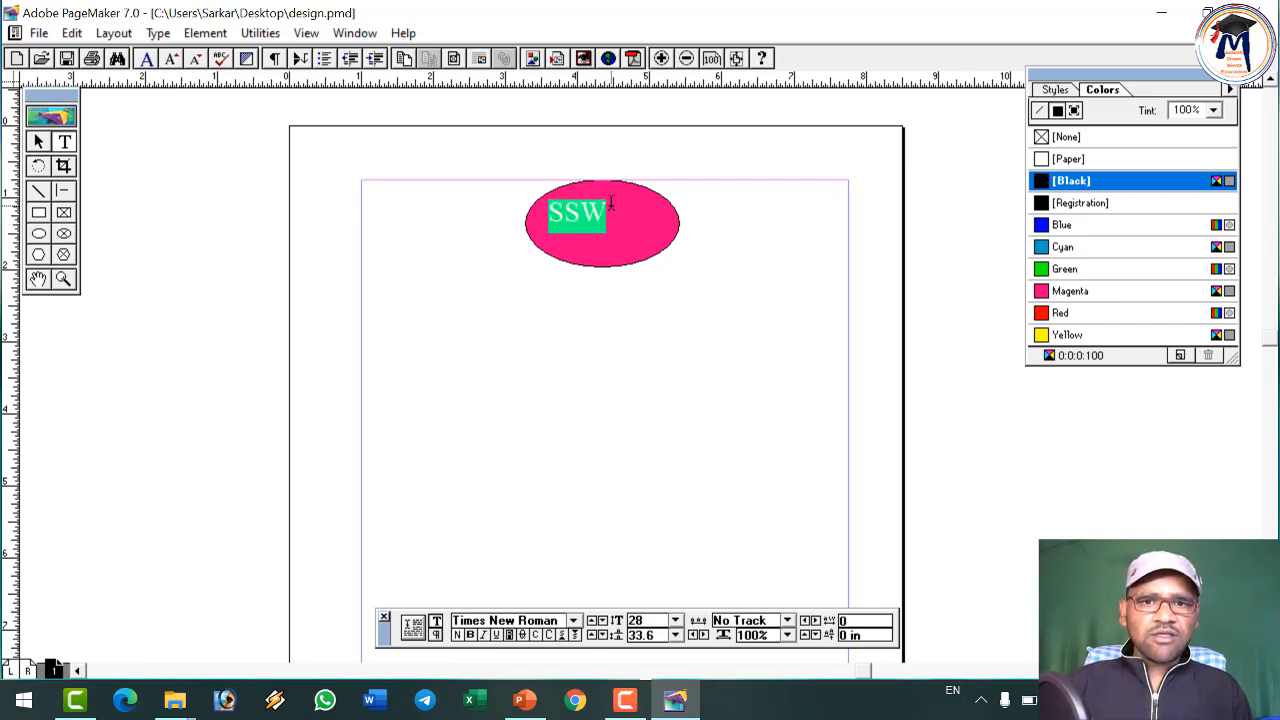
left_click(1128, 337)
left_click(440, 208)
Save the design publication
left_click(42, 142)
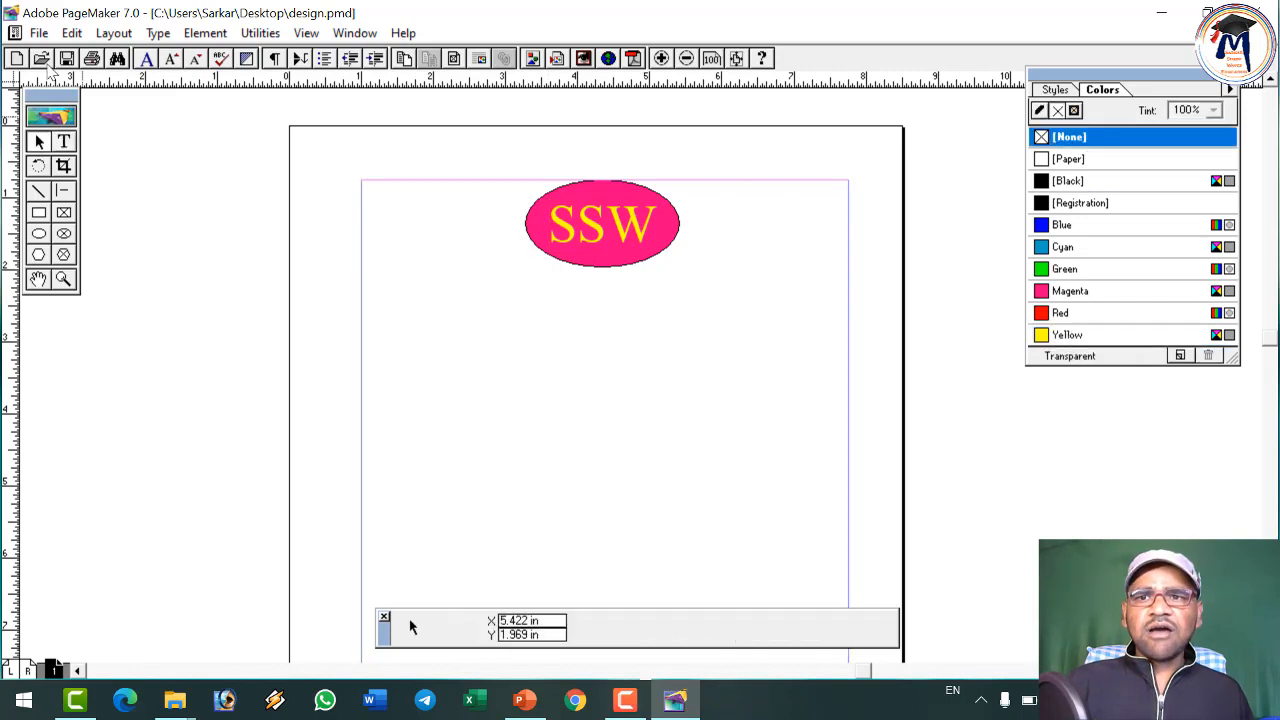
left_click(38, 32)
left_click(80, 152)
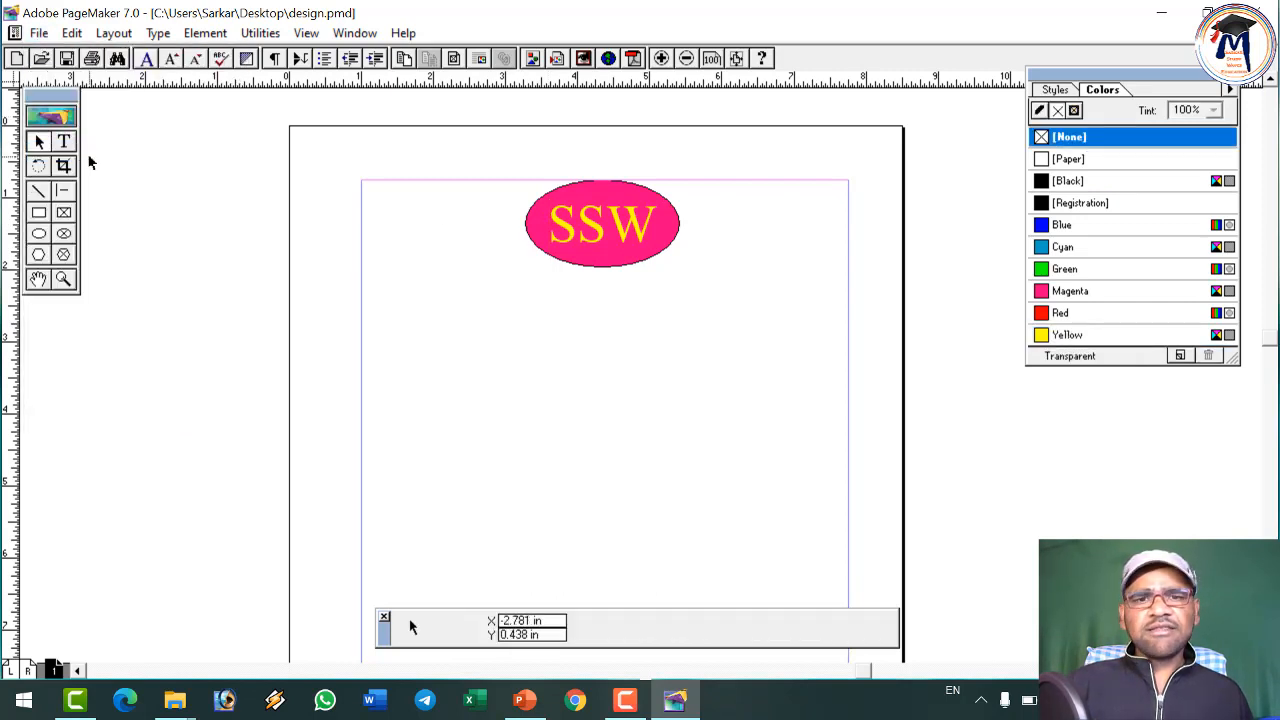
Draw a hexagon below the ellipse and a rectangle below the hexagon
left_click(38, 254)
left_click_drag(535, 338, 675, 448)
left_click(38, 233)
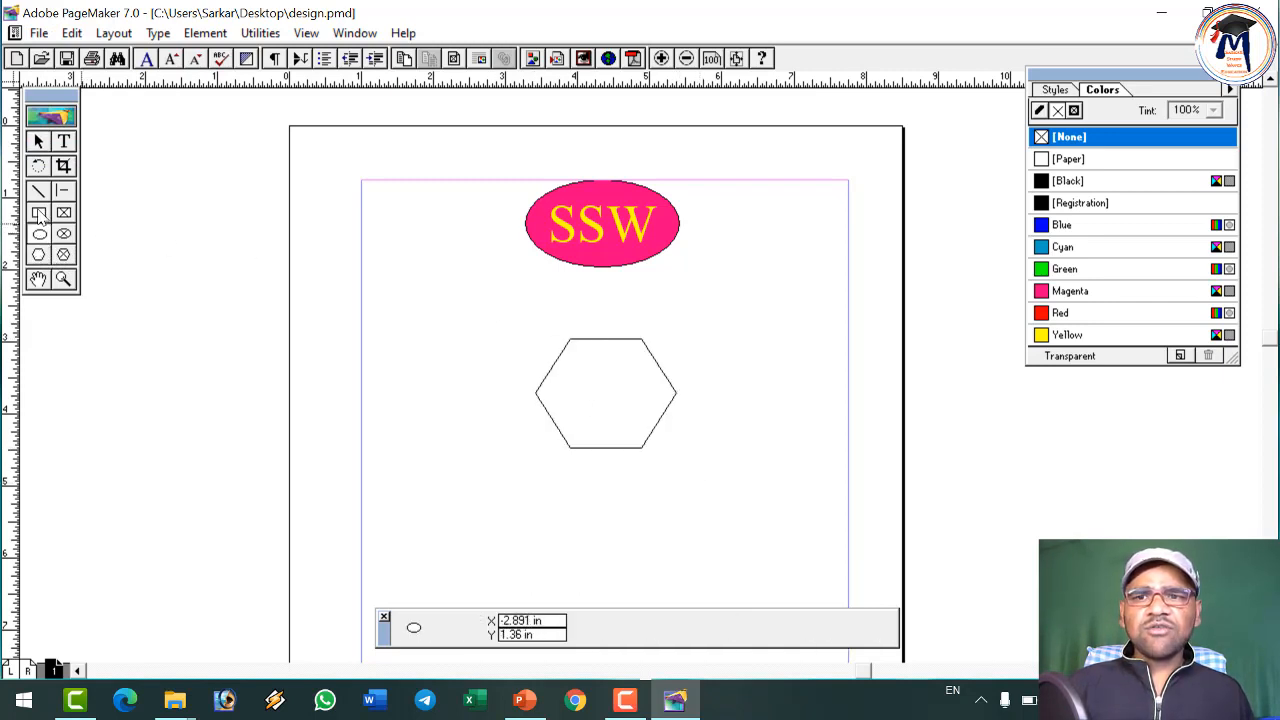
left_click(38, 212)
left_click_drag(528, 480, 697, 586)
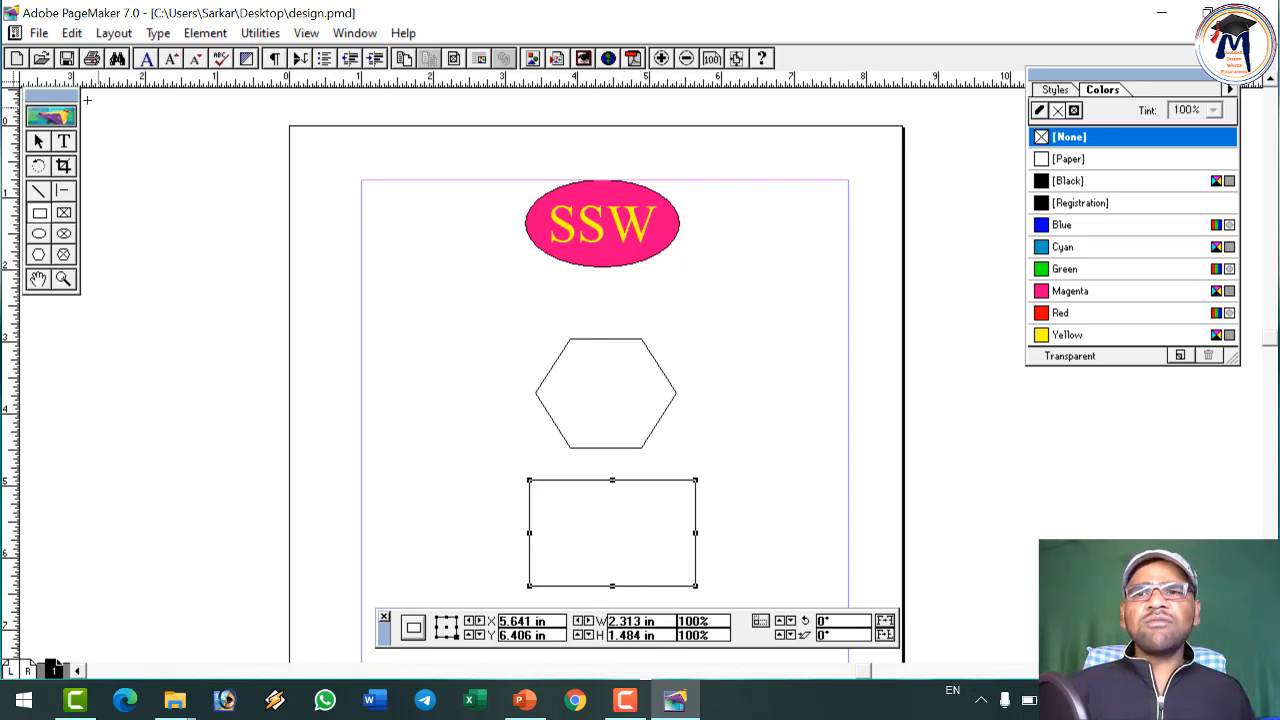
left_click(38, 33)
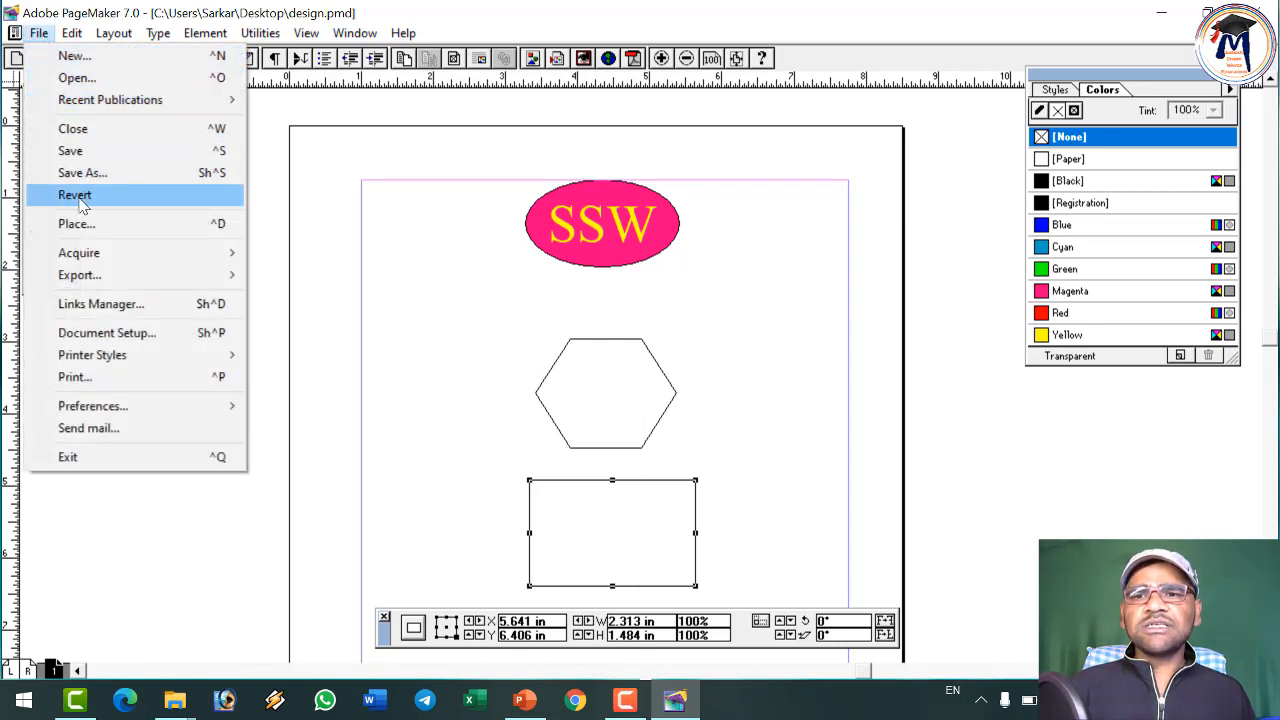
Revert design.pmd to its last-saved version, discarding the hexagon and rectangle
left_click(76, 196)
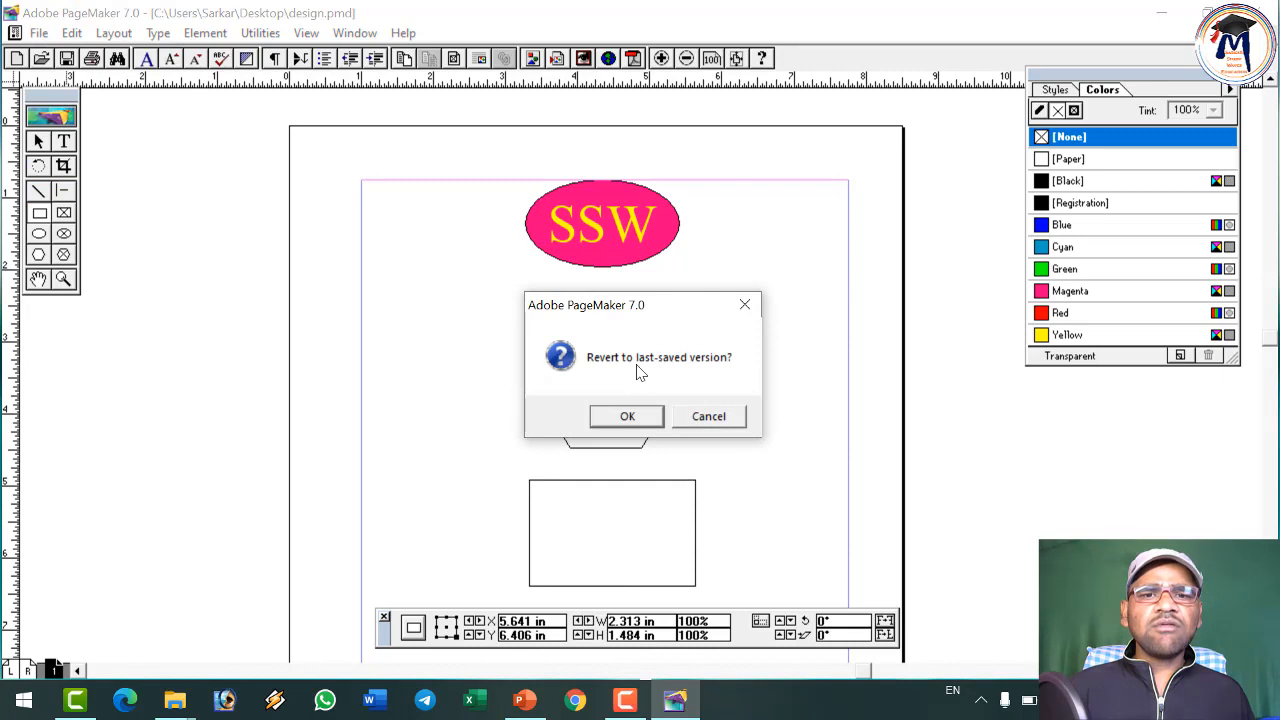
left_click(627, 416)
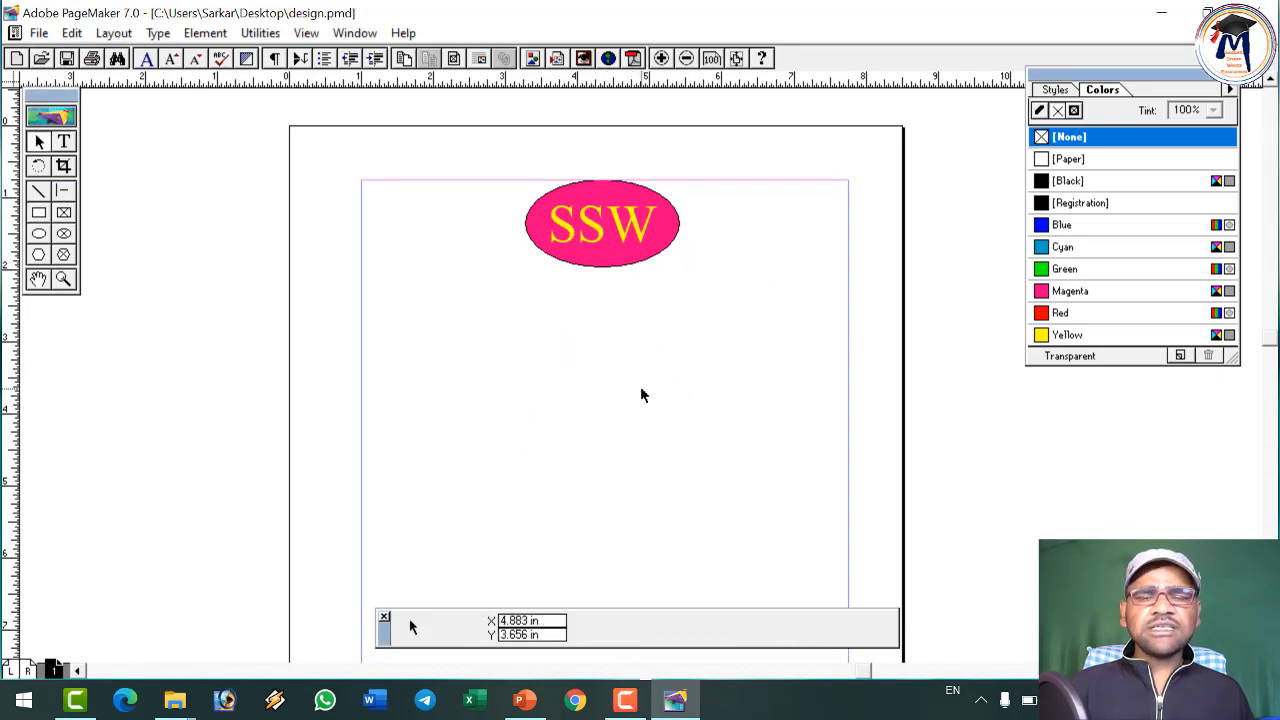
left_click(39, 33)
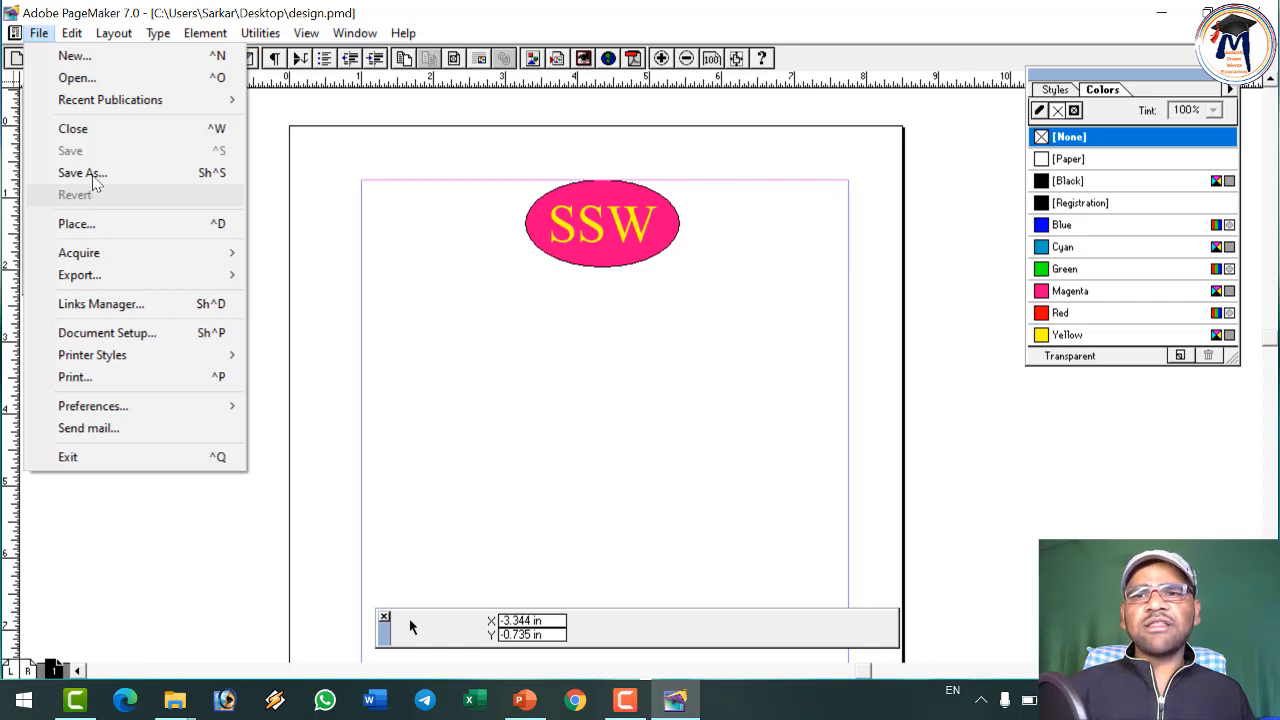
mouse_move(107, 108)
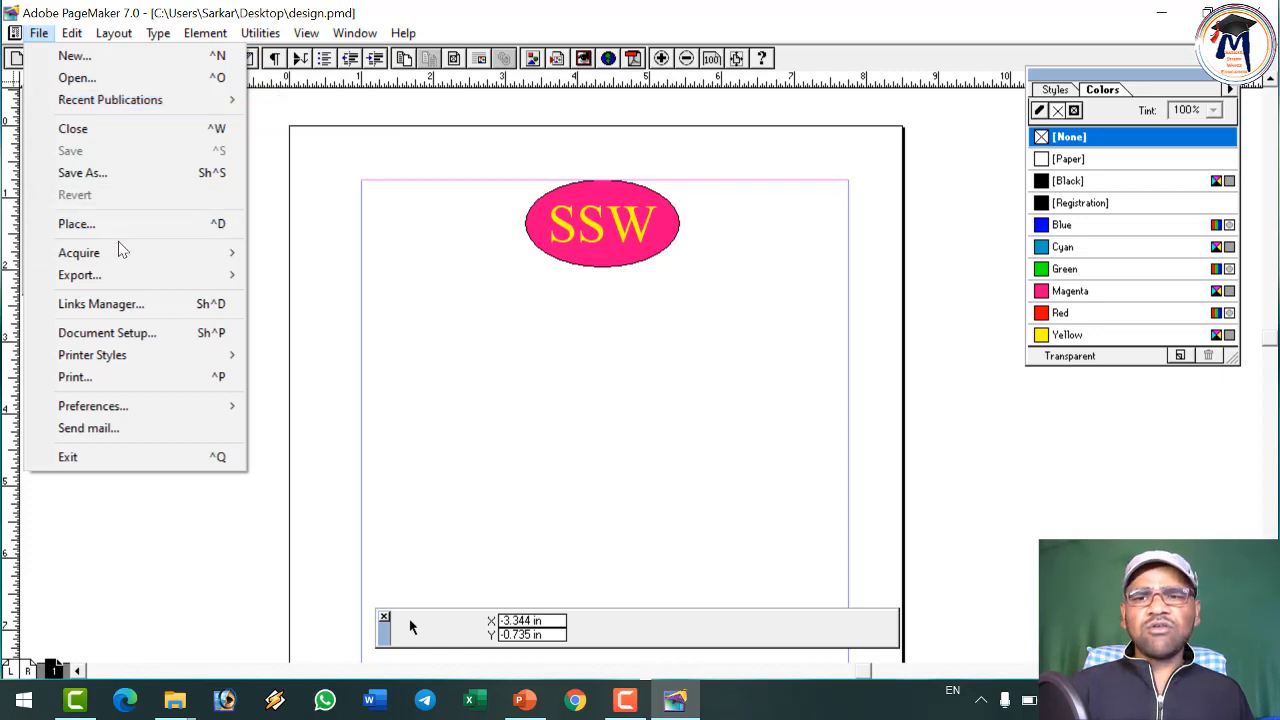
mouse_move(118, 261)
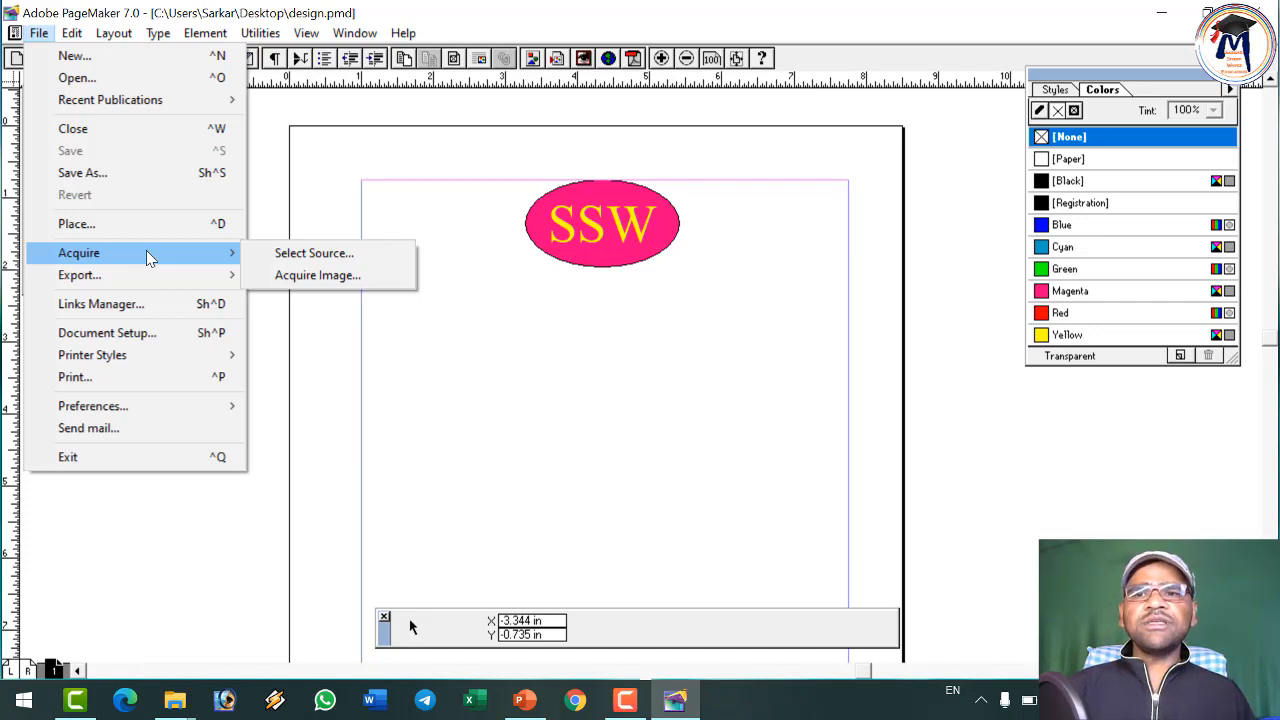
mouse_move(162, 286)
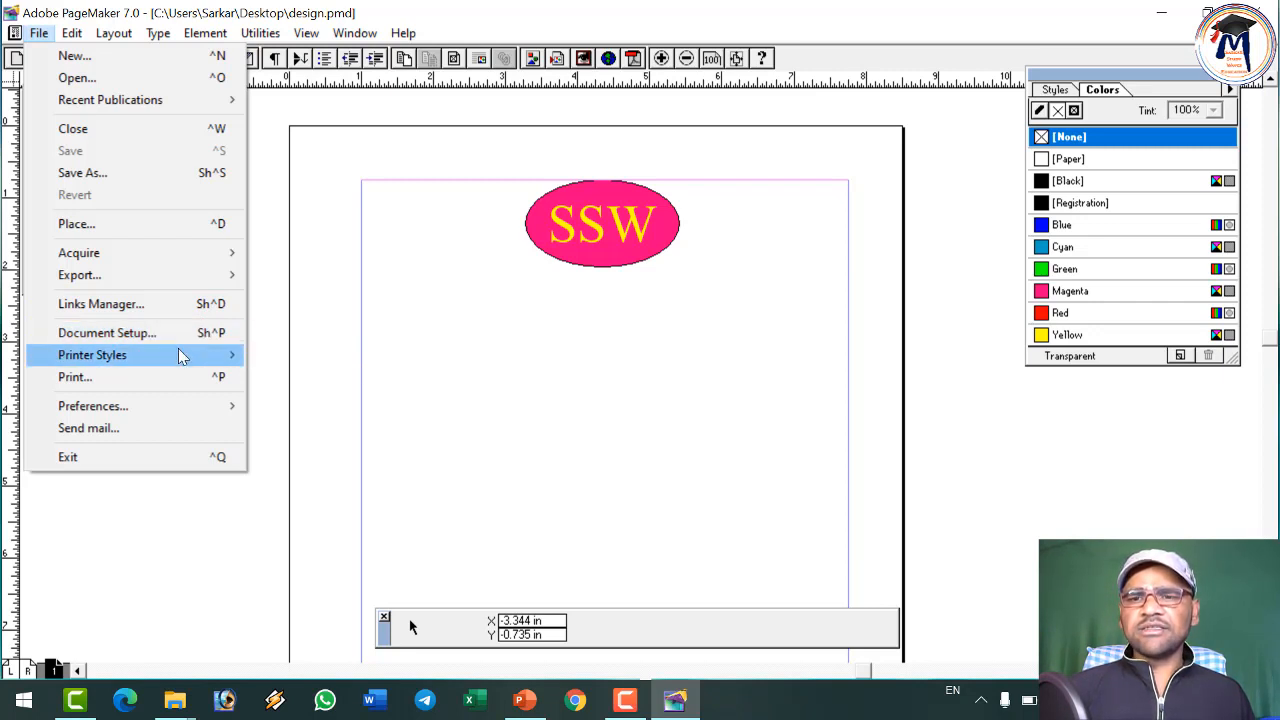
mouse_move(179, 350)
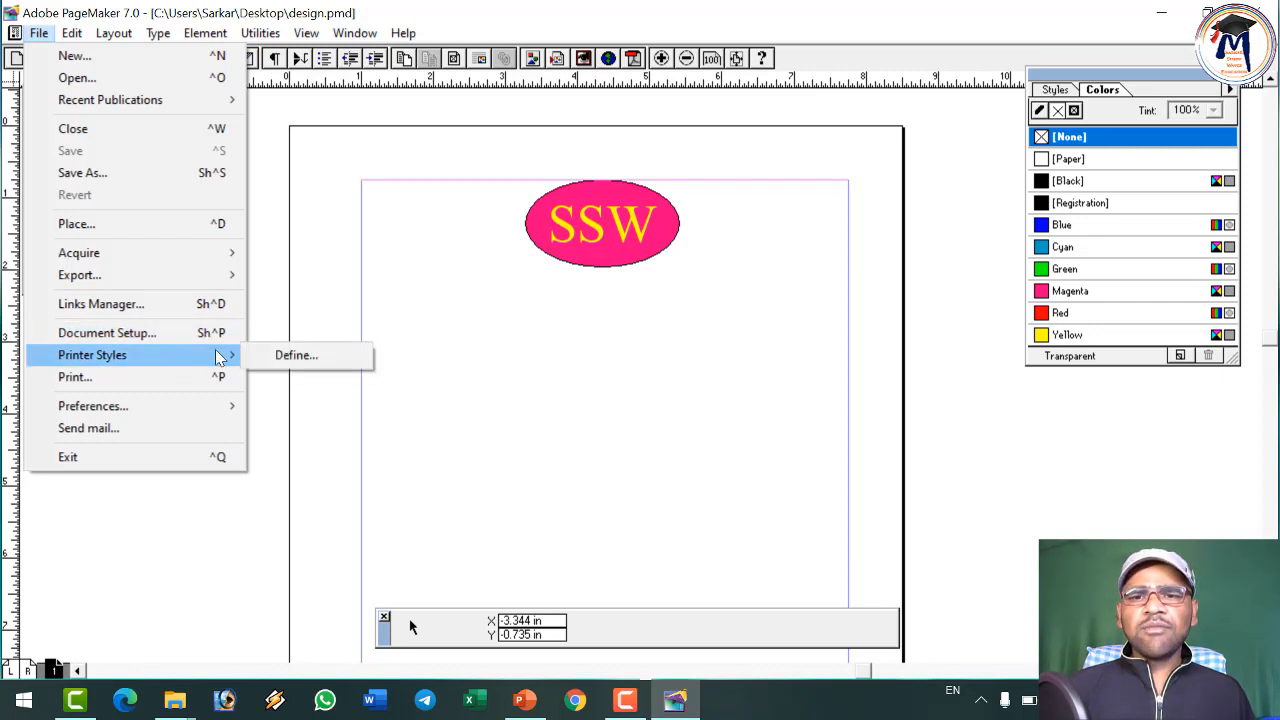
In Print Document, switch the printer to HP LaserJet M1005, then cancel without printing
left_click(135, 388)
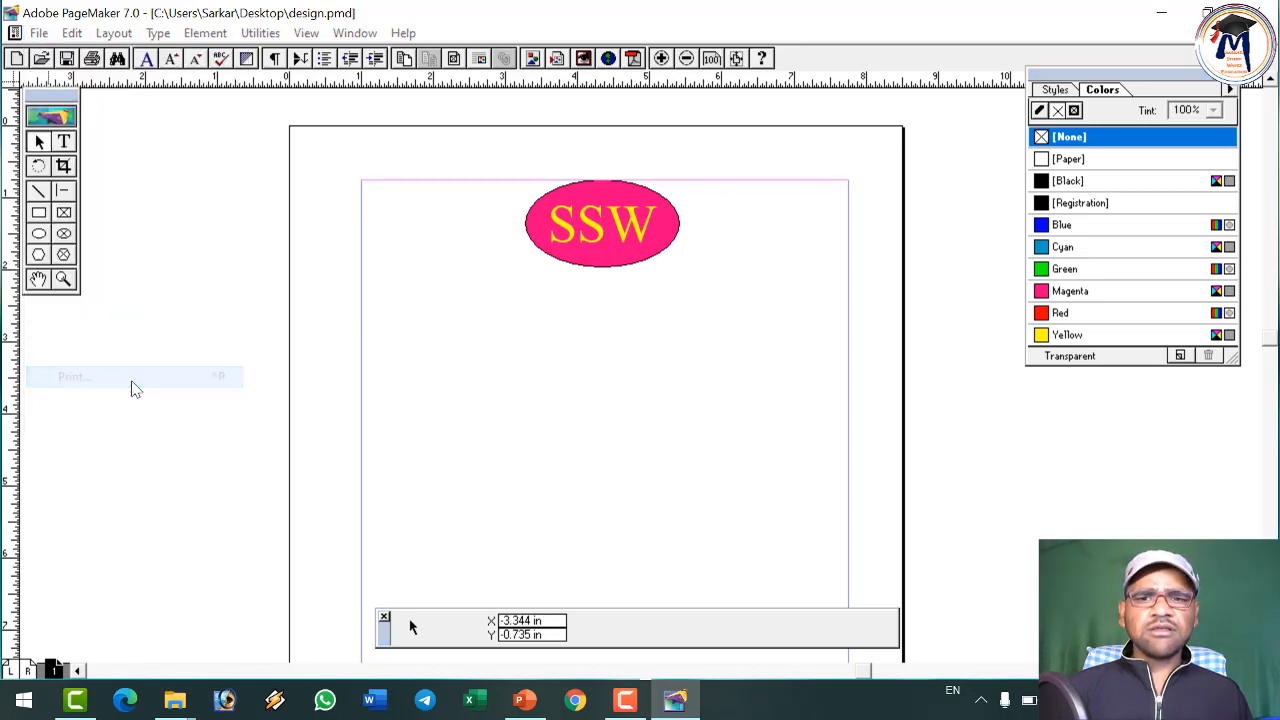
left_click_drag(608, 150, 580, 192)
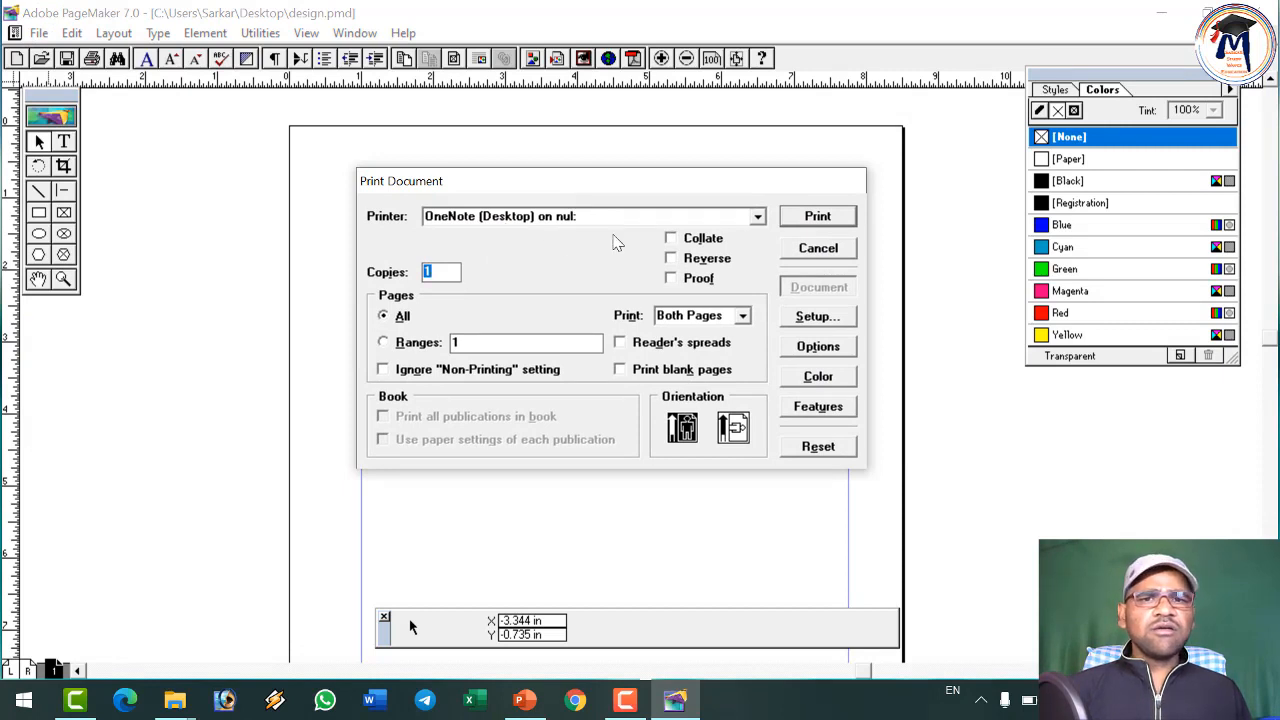
left_click(729, 220)
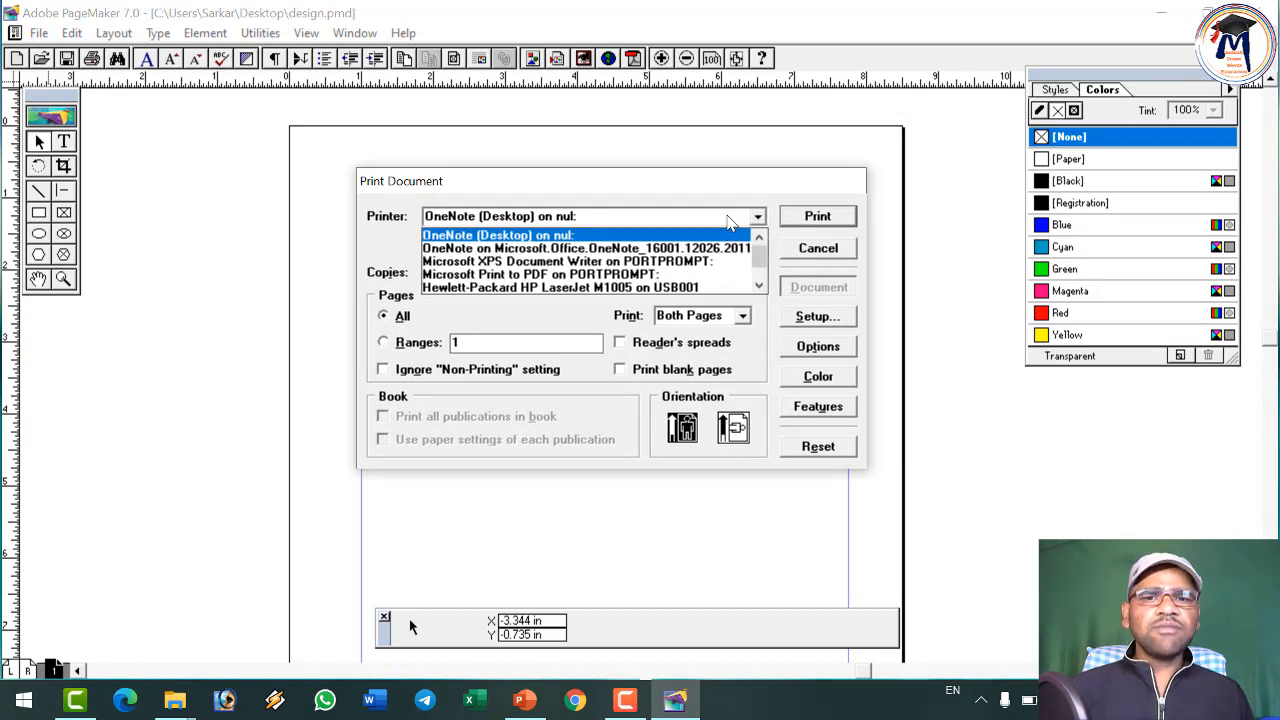
left_click(503, 288)
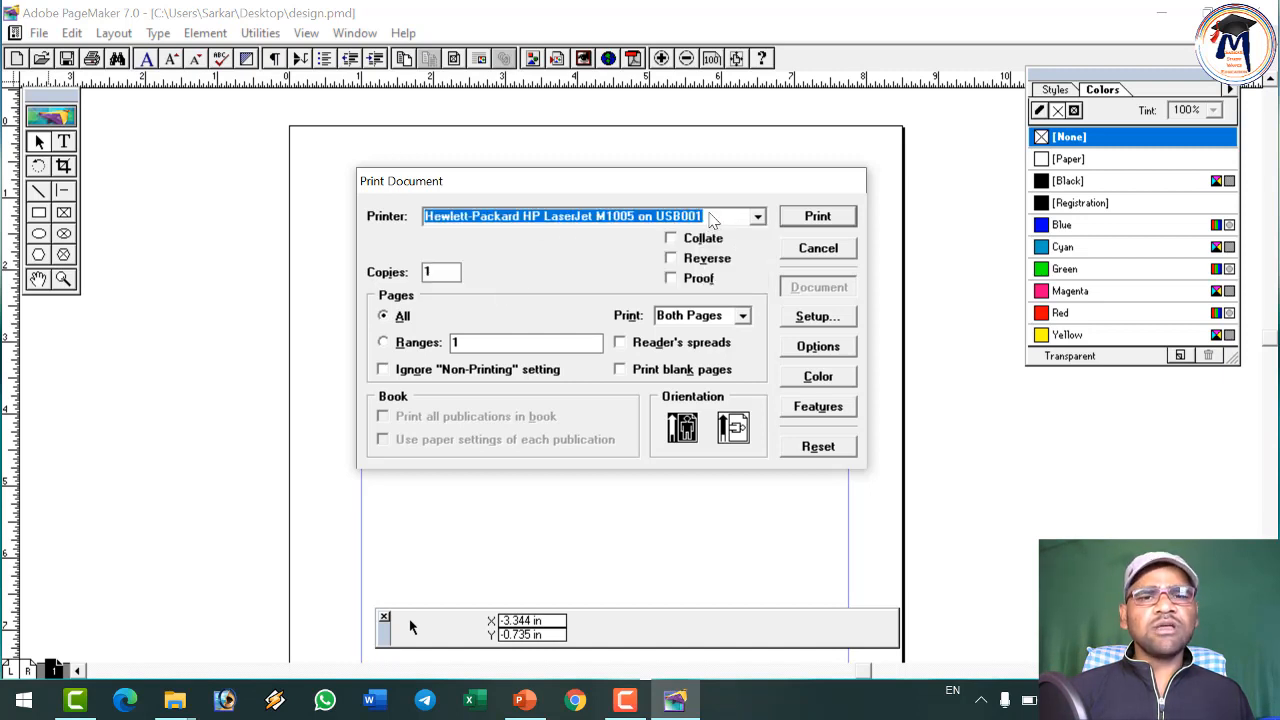
double_click(445, 272)
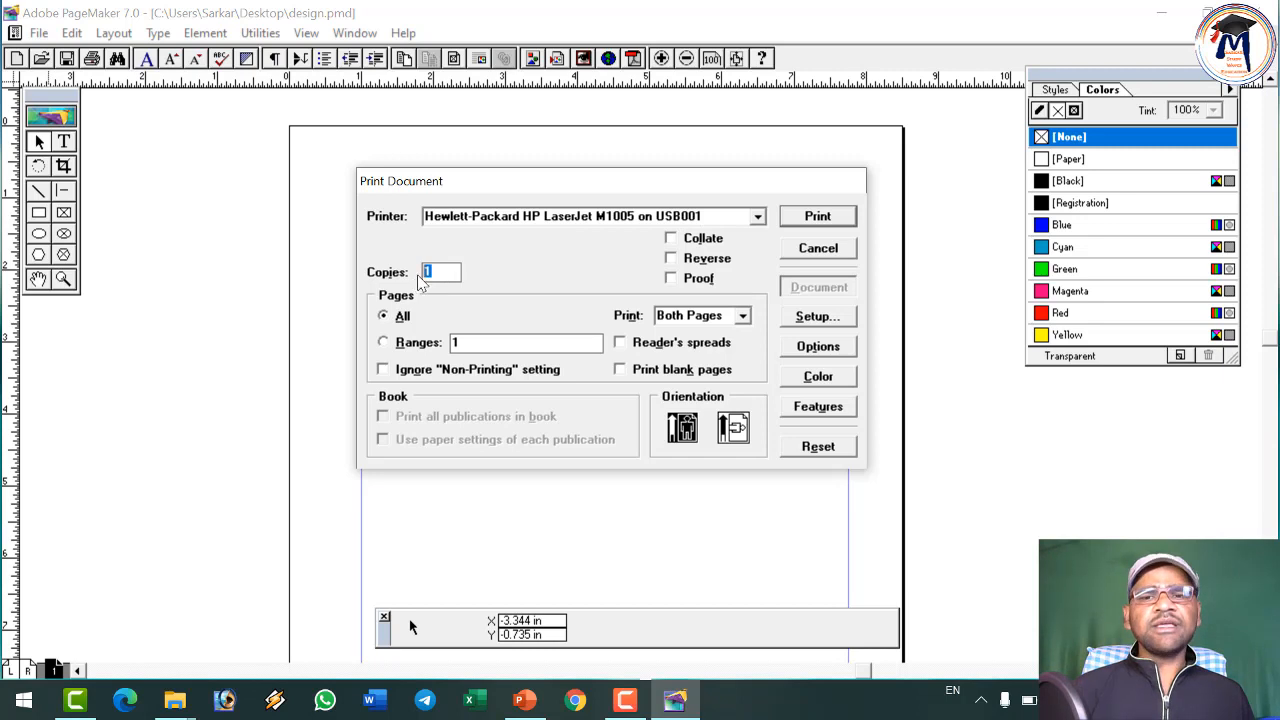
left_click(836, 252)
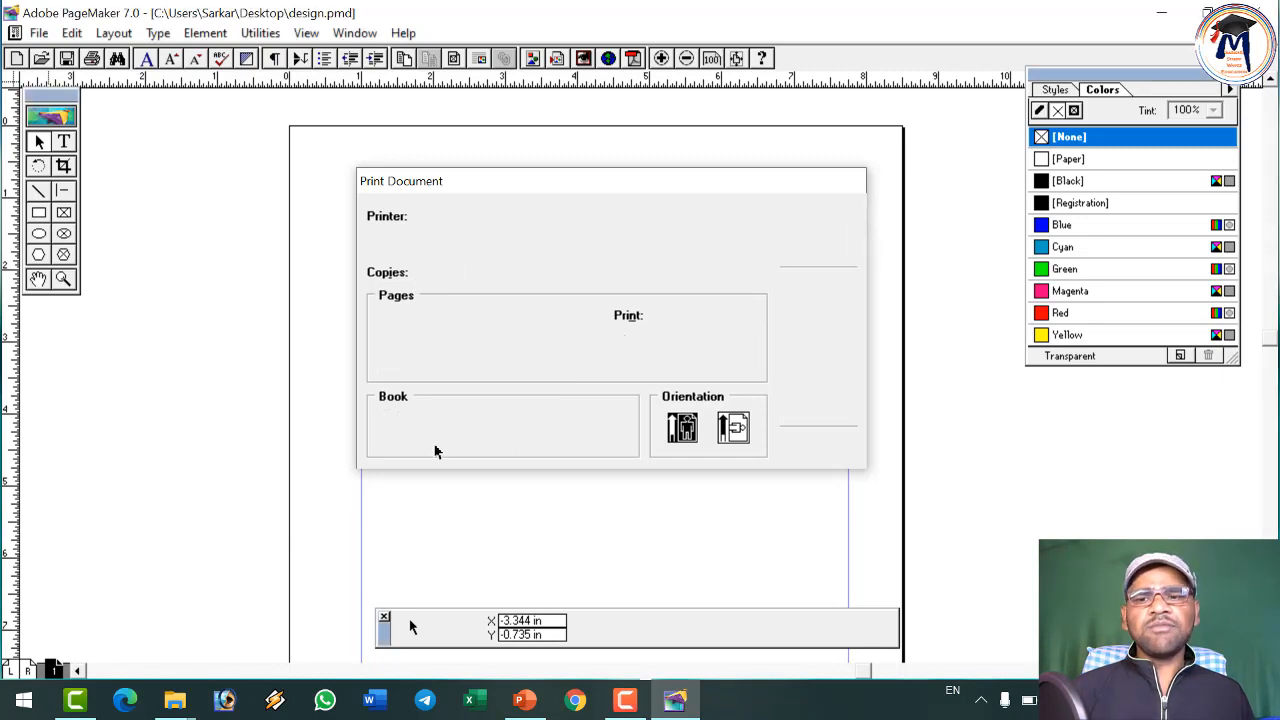
Insert two pages after the current one, then add two more pages
right_click(55, 672)
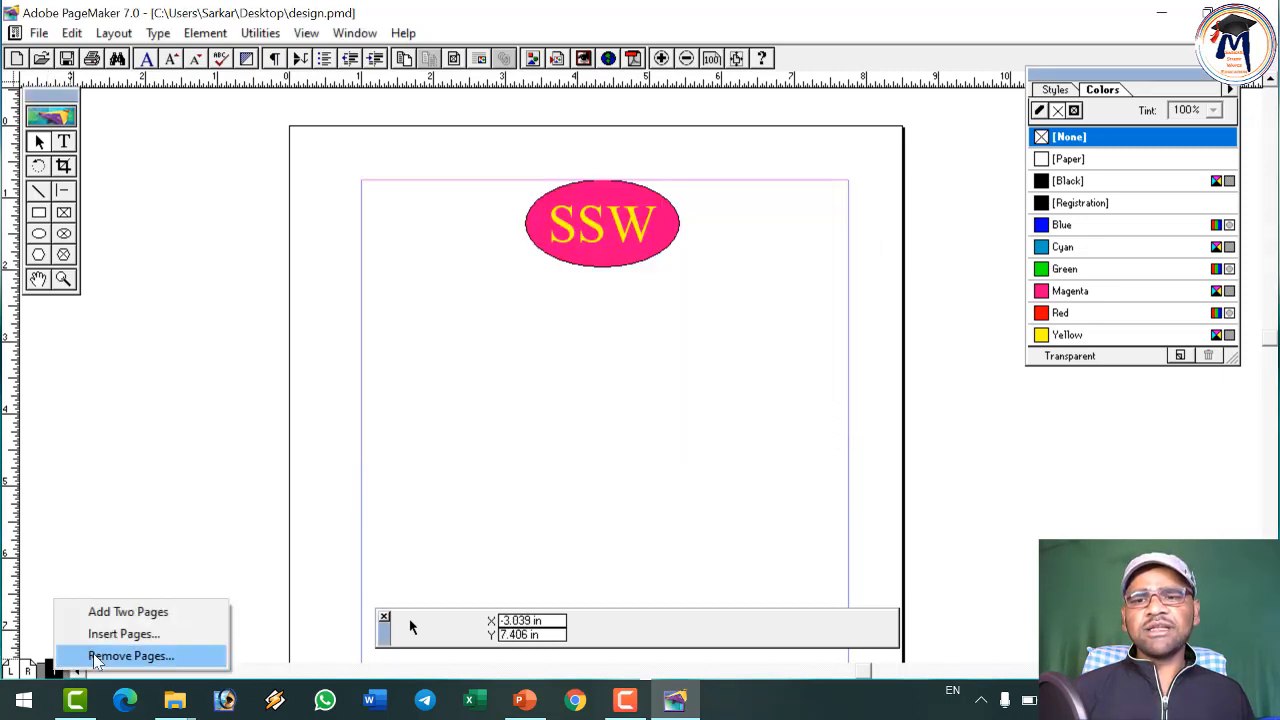
left_click(122, 632)
left_click(768, 392)
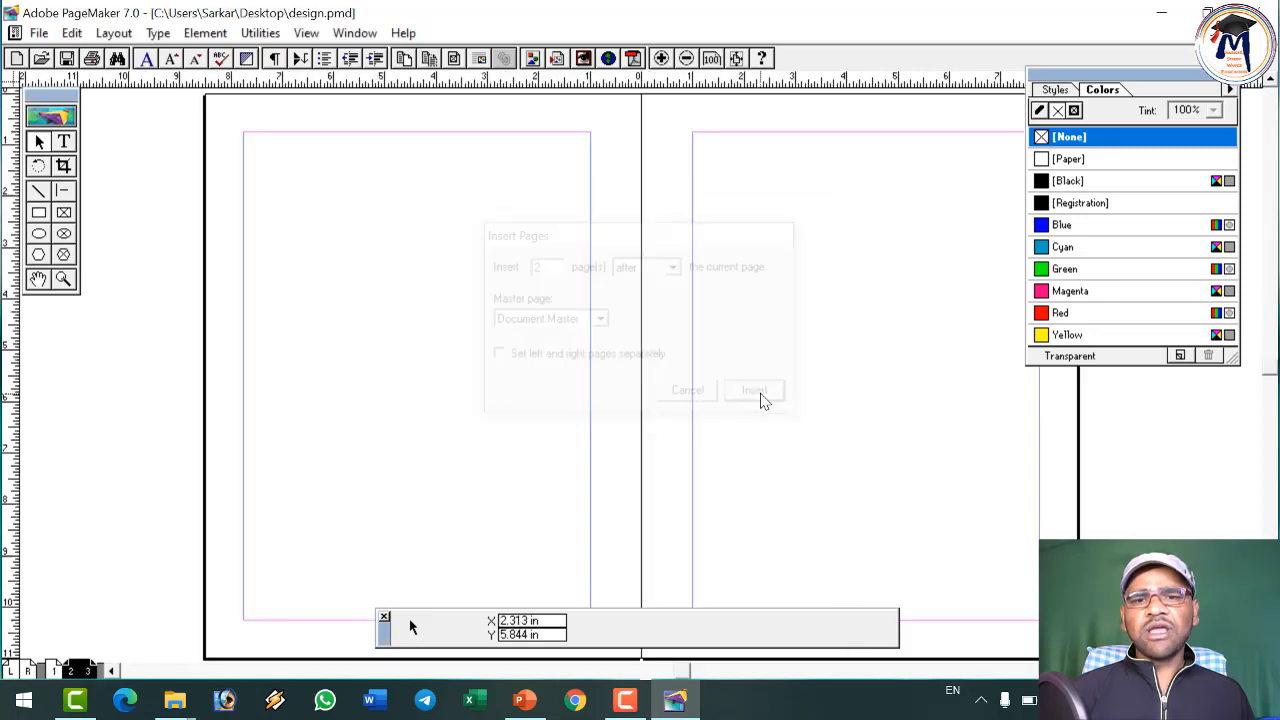
right_click(80, 672)
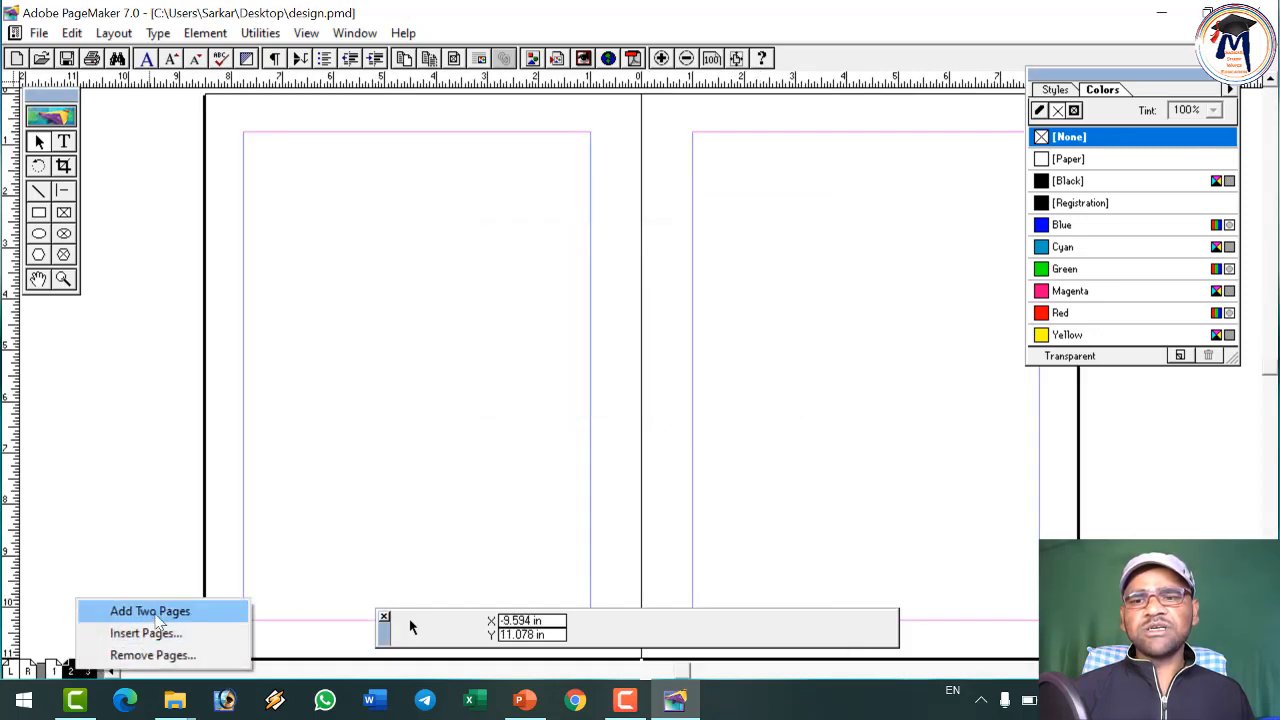
left_click(152, 612)
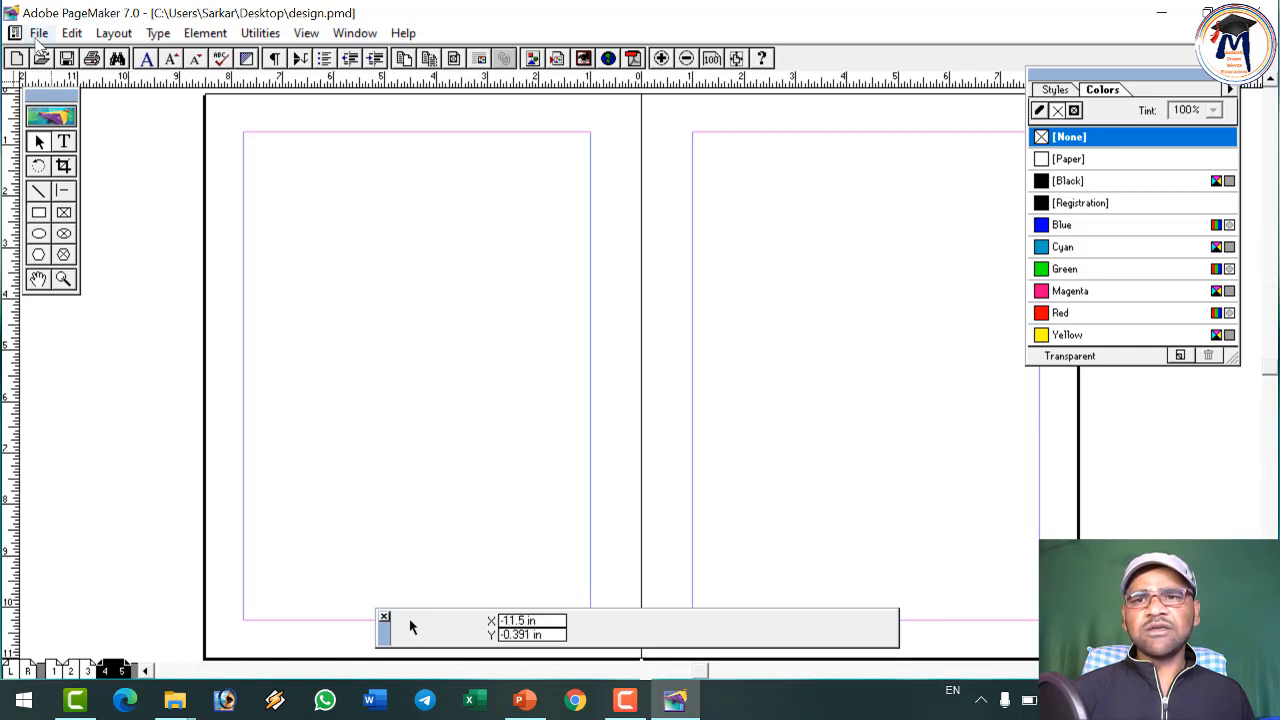
Set up printing 3 copies of pages 1-5 on the HP LaserJet M1005
left_click(39, 33)
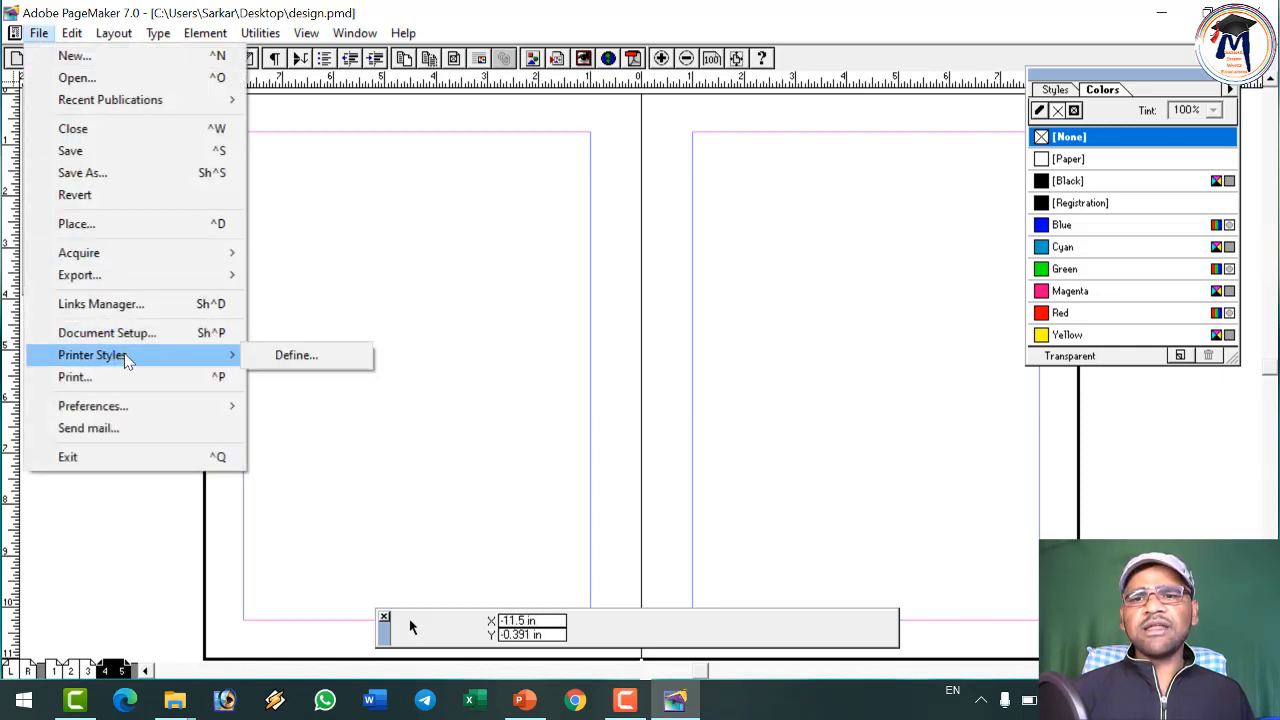
left_click(150, 376)
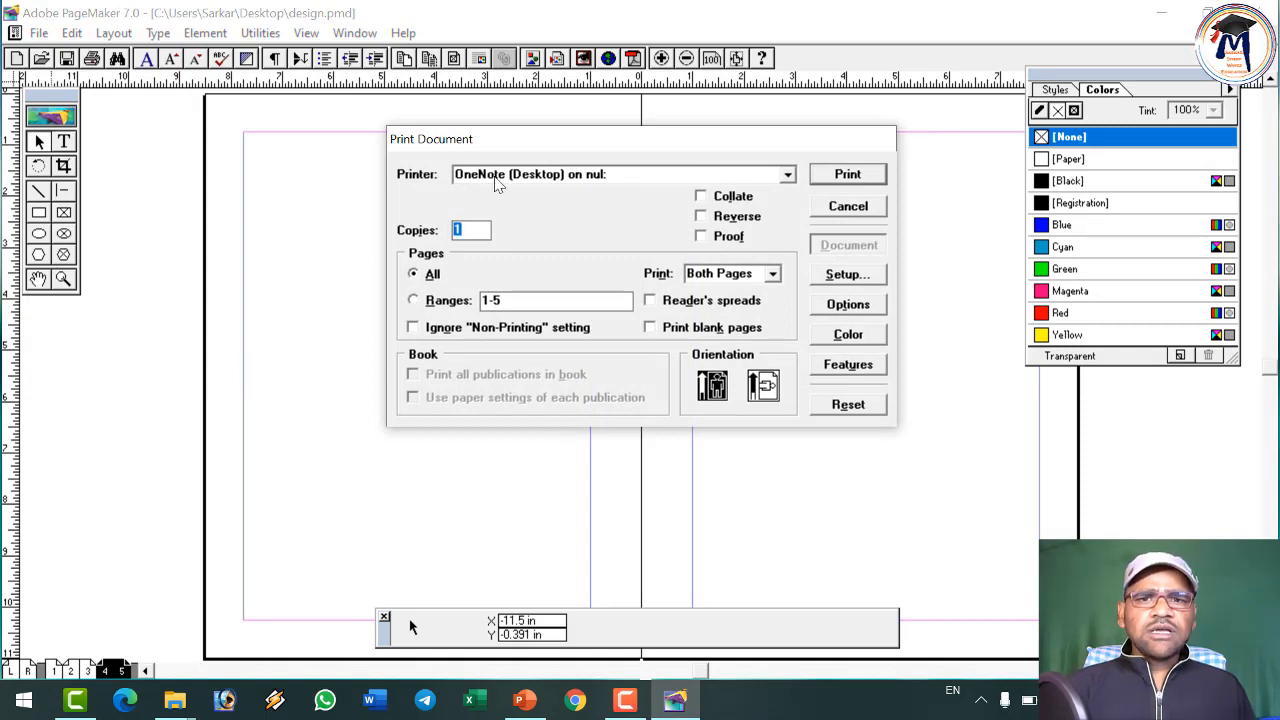
left_click(614, 177)
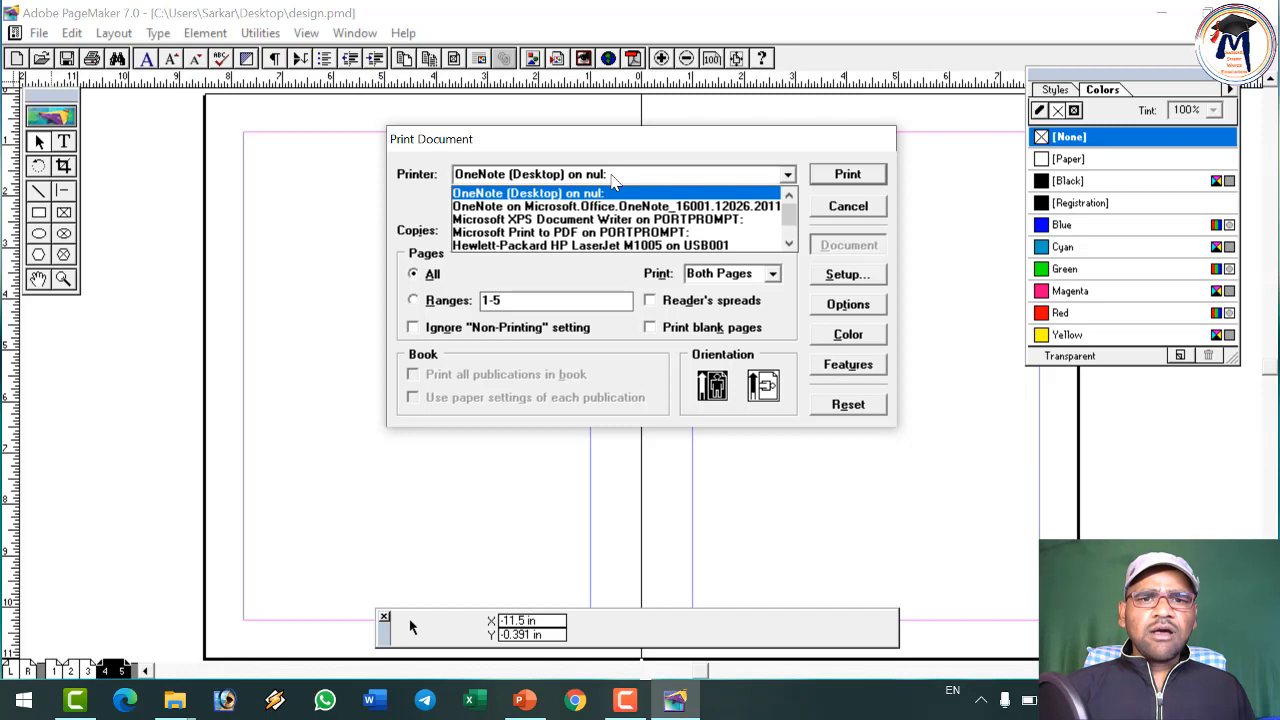
left_click(635, 247)
double_click(465, 232)
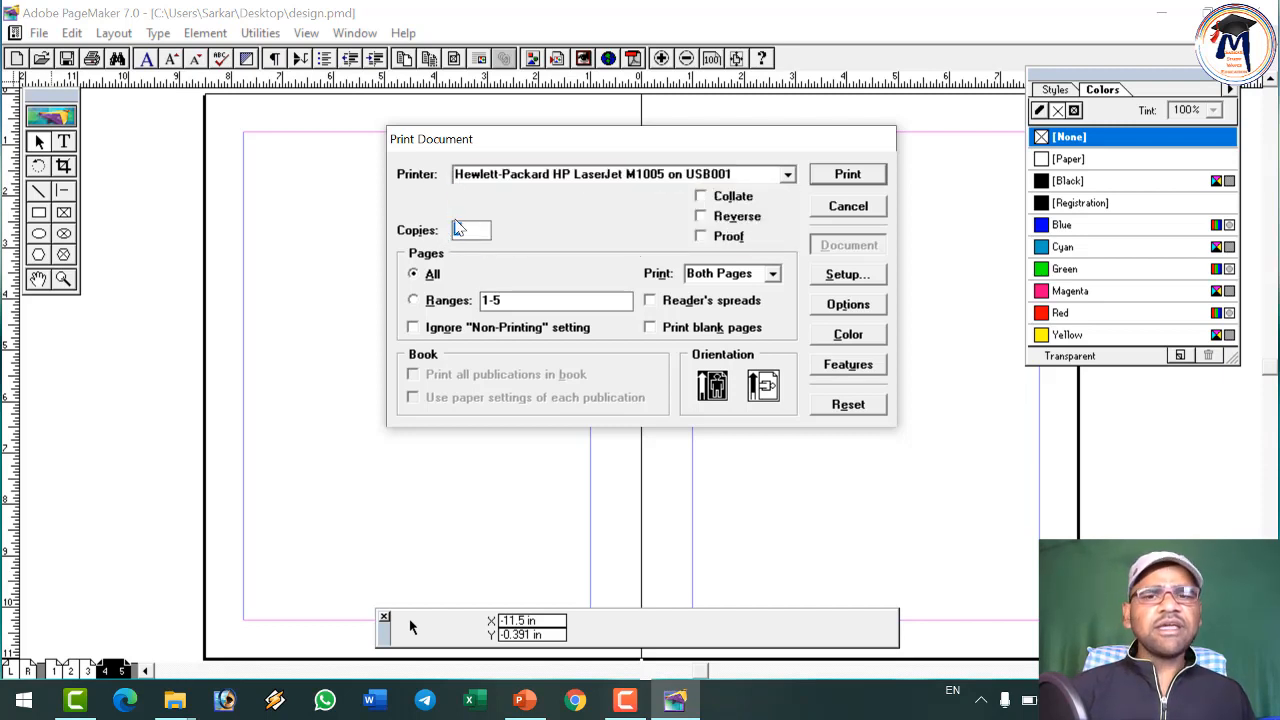
type("3")
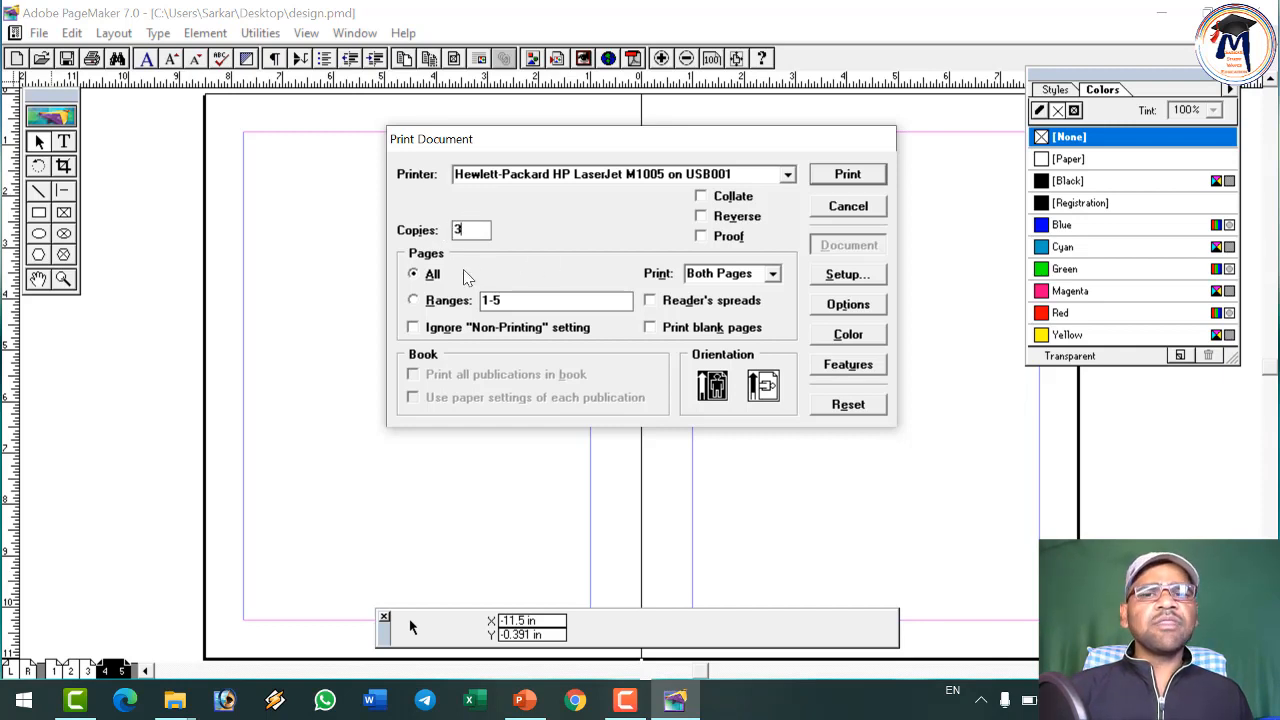
left_click(447, 300)
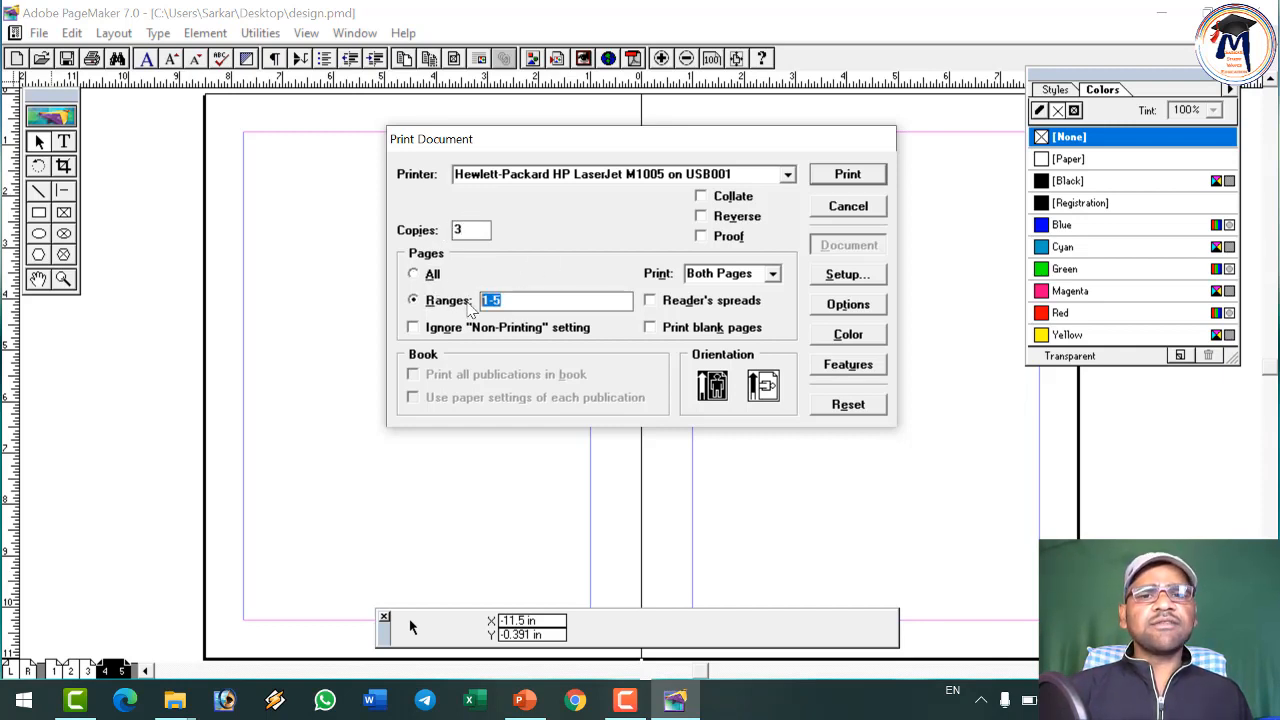
left_click_drag(486, 230, 448, 238)
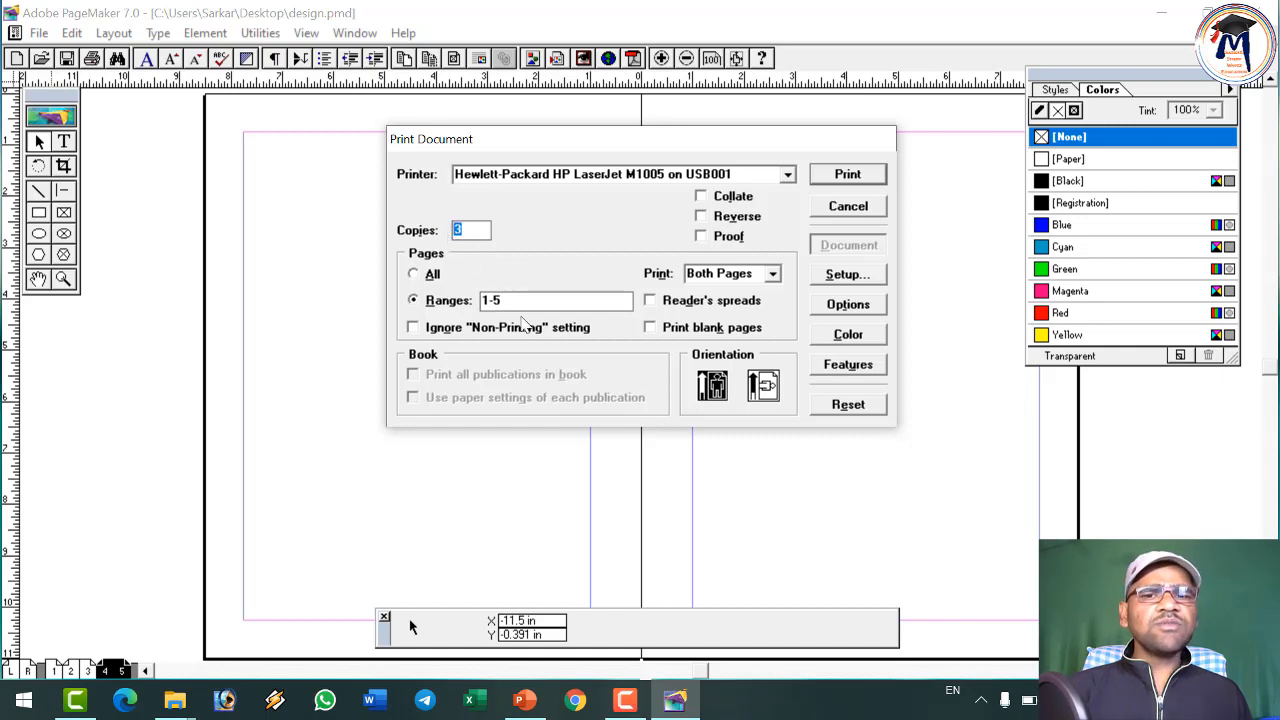
left_click(476, 303)
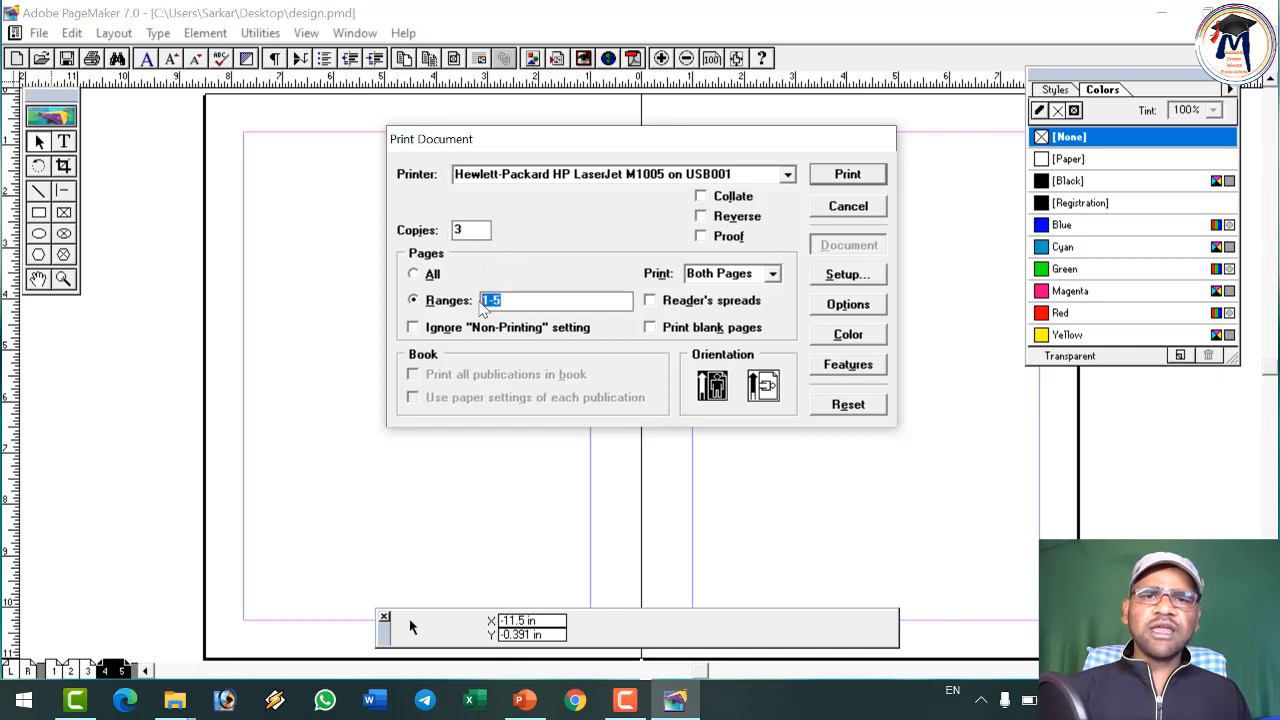
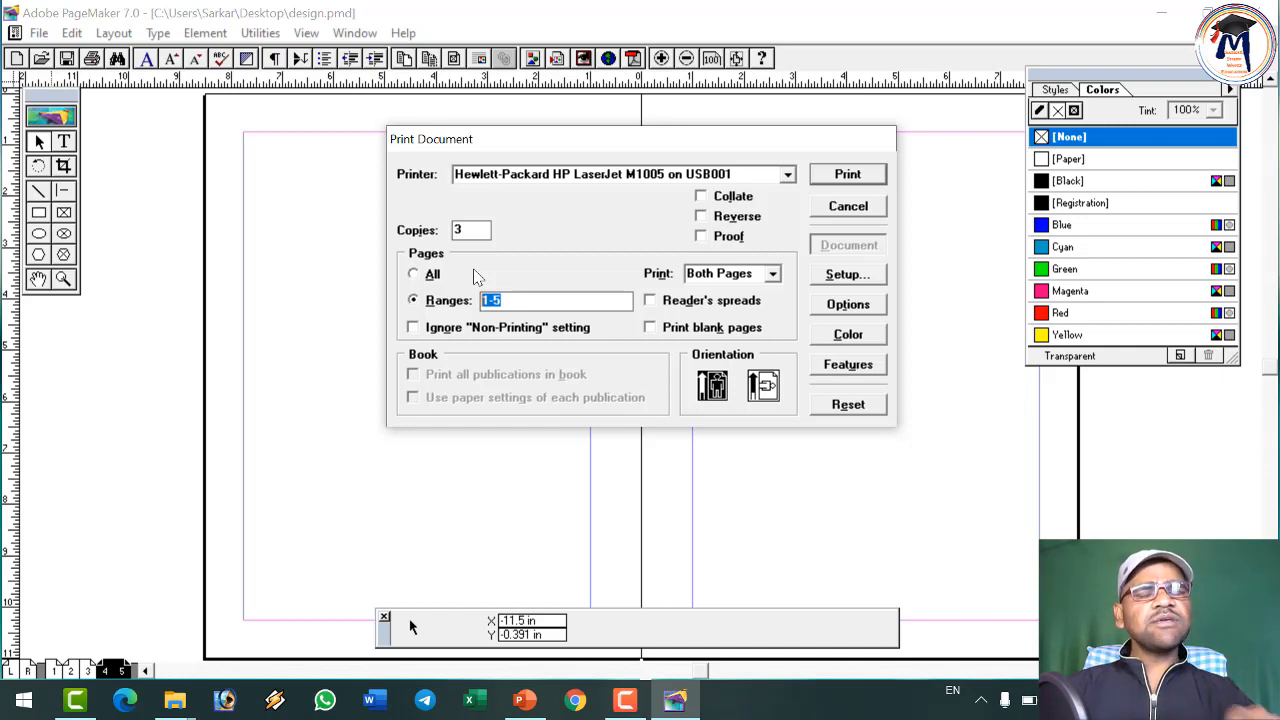
Turn on Collate and set the Print option to Odd Pages
left_click(704, 199)
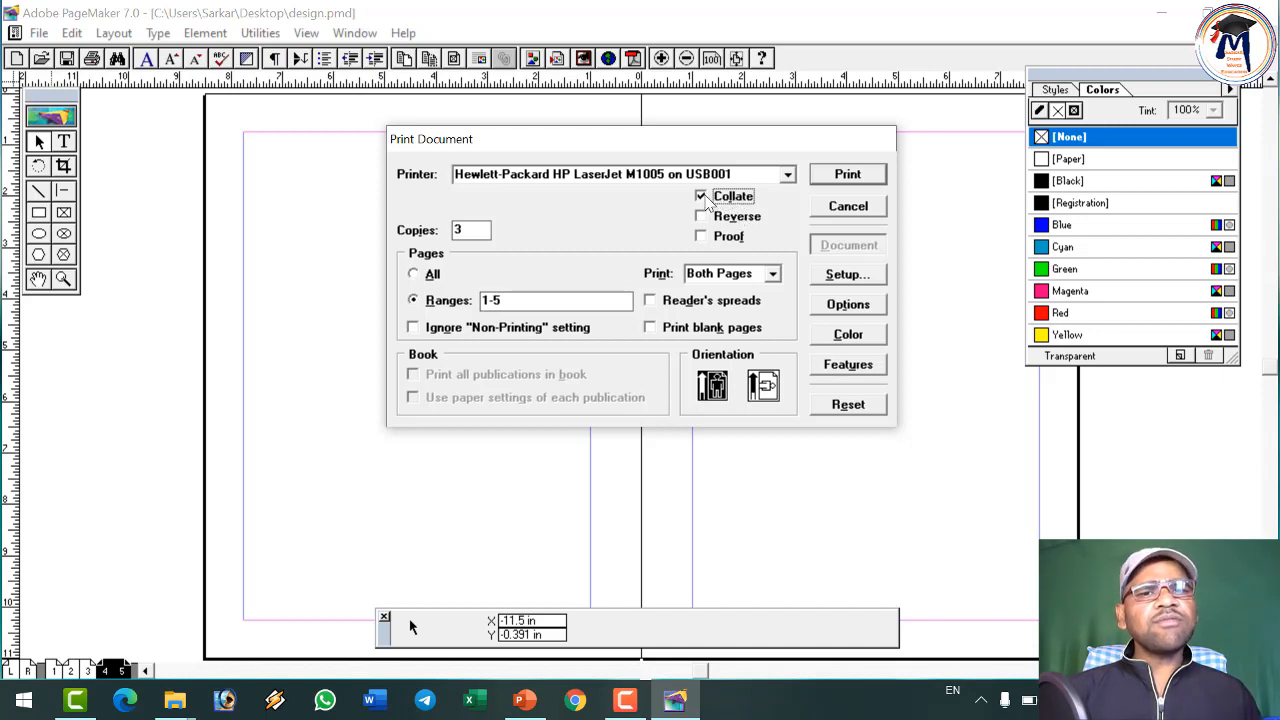
left_click(711, 200)
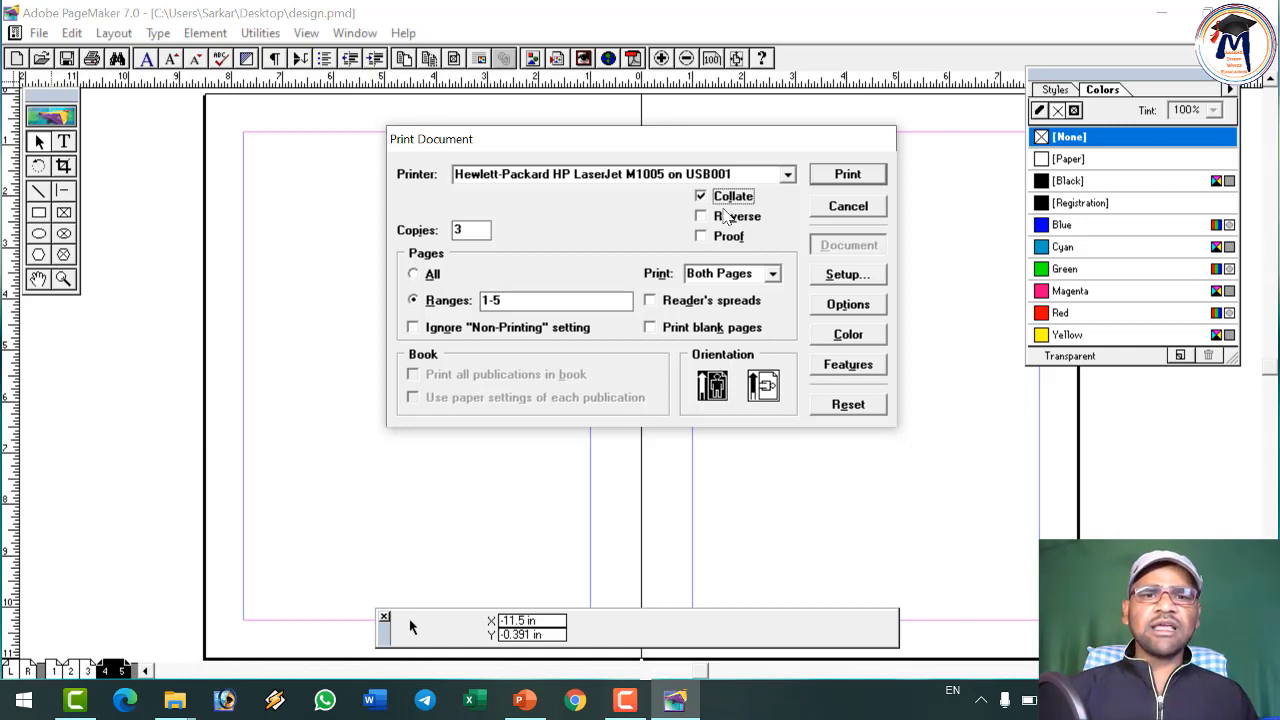
left_click(763, 276)
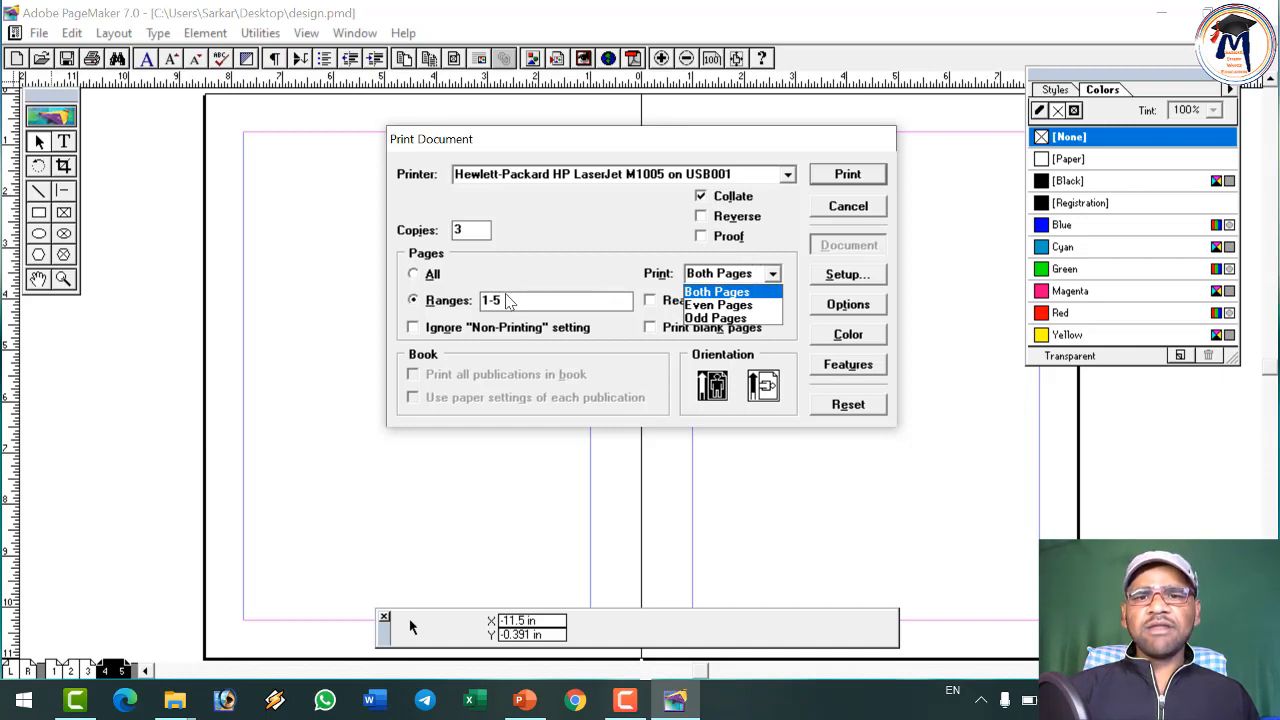
left_click(718, 305)
left_click(706, 274)
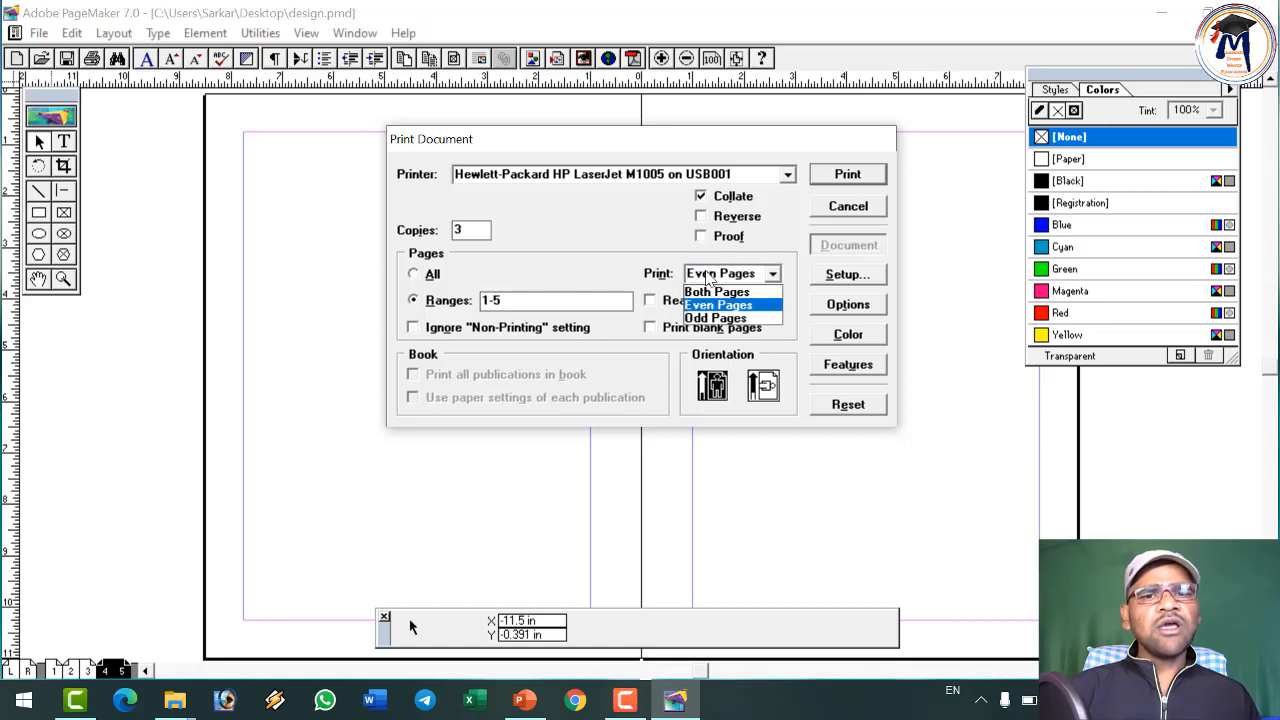
left_click(712, 318)
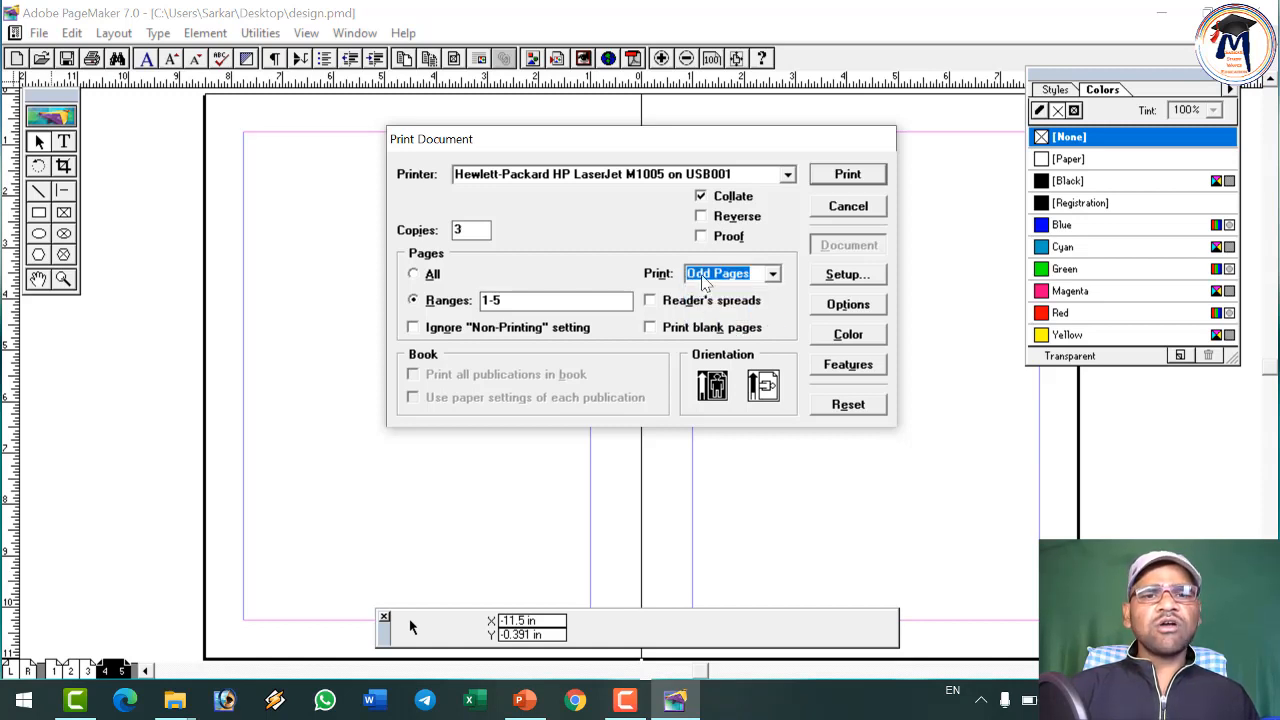
Toggle the orientation between landscape and portrait, ending on portrait
left_click(760, 388)
left_click(760, 387)
left_click(728, 387)
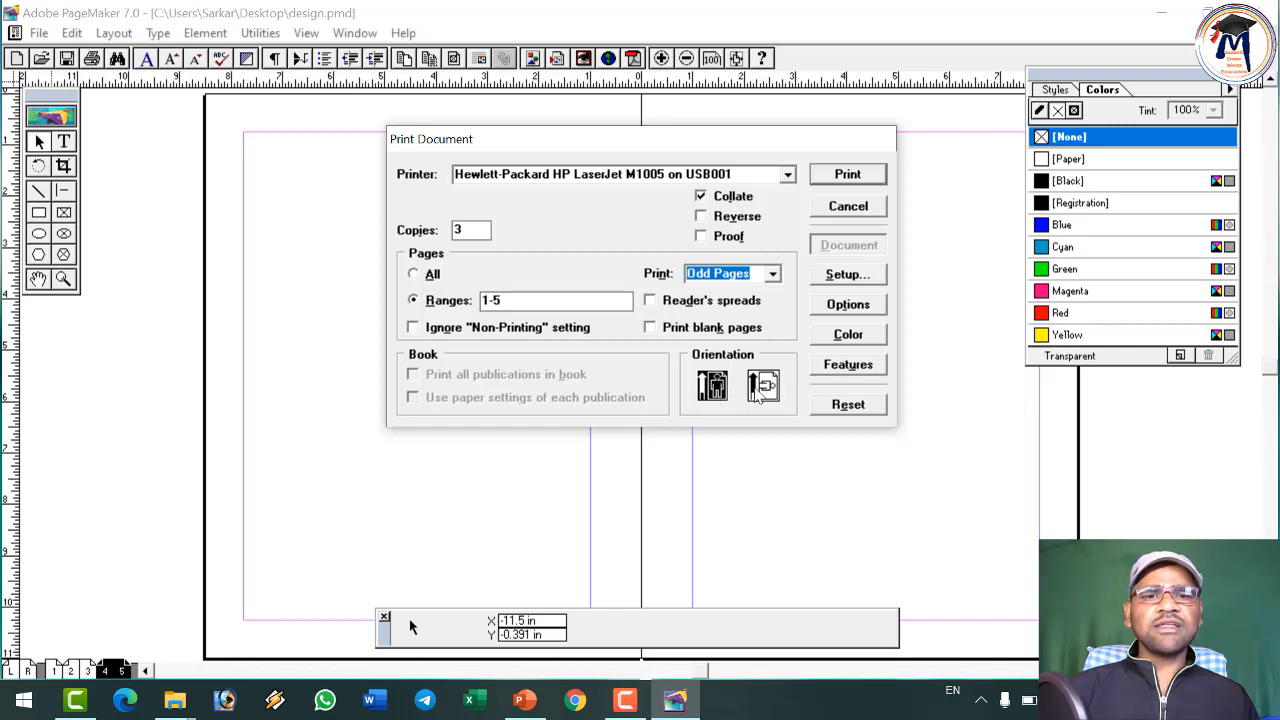
left_click(755, 388)
left_click(717, 387)
left_click(760, 387)
left_click(715, 387)
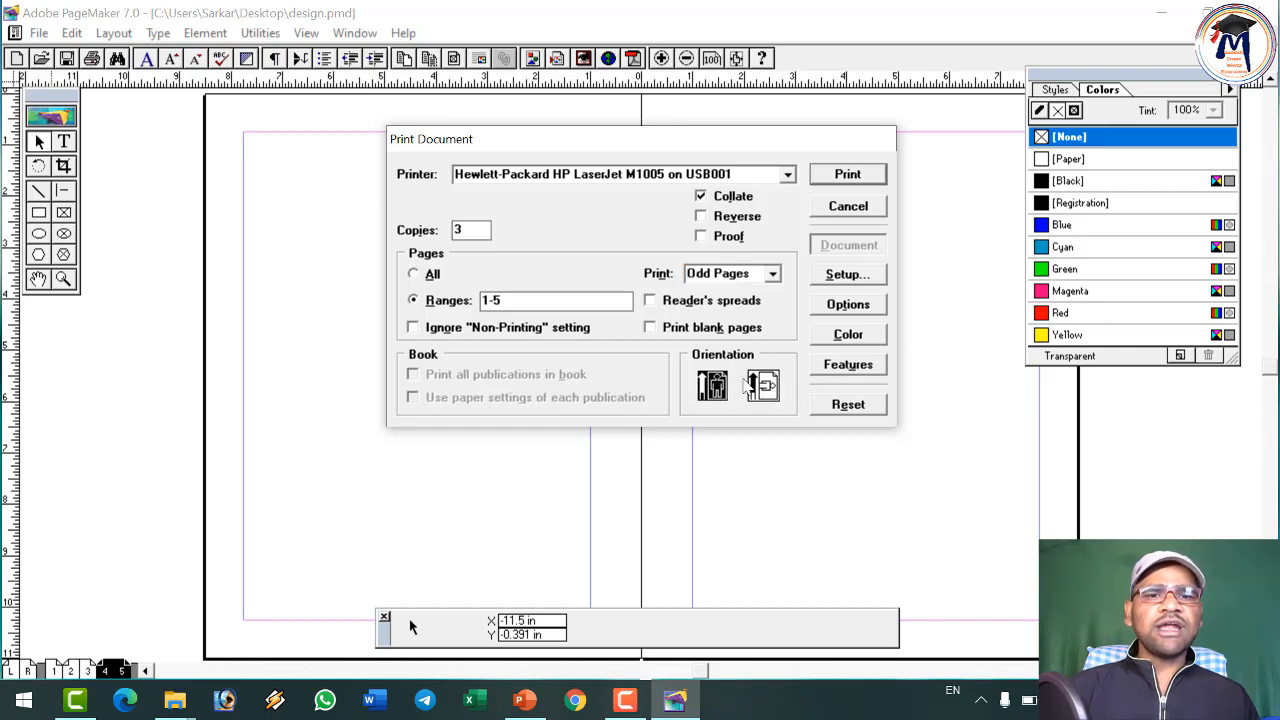
left_click(758, 388)
left_click(720, 387)
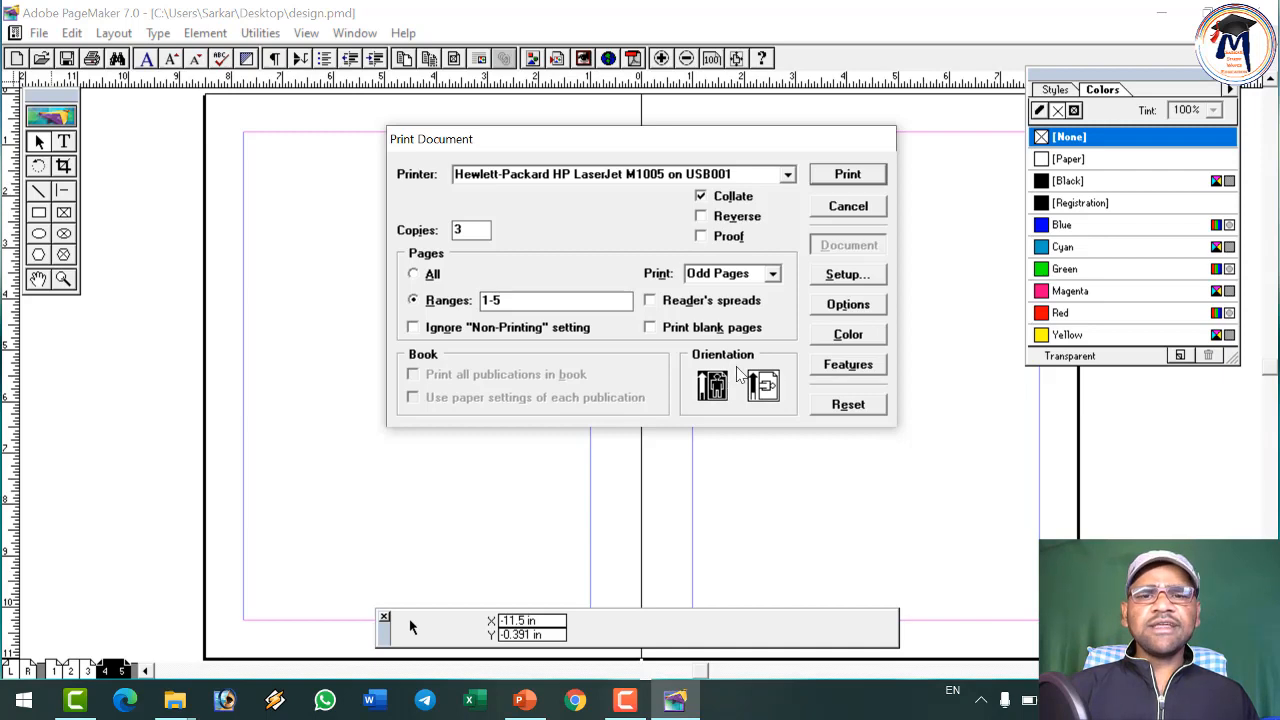
In the printer's Setup advanced options, set the paper size to A4 and confirm
left_click(848, 276)
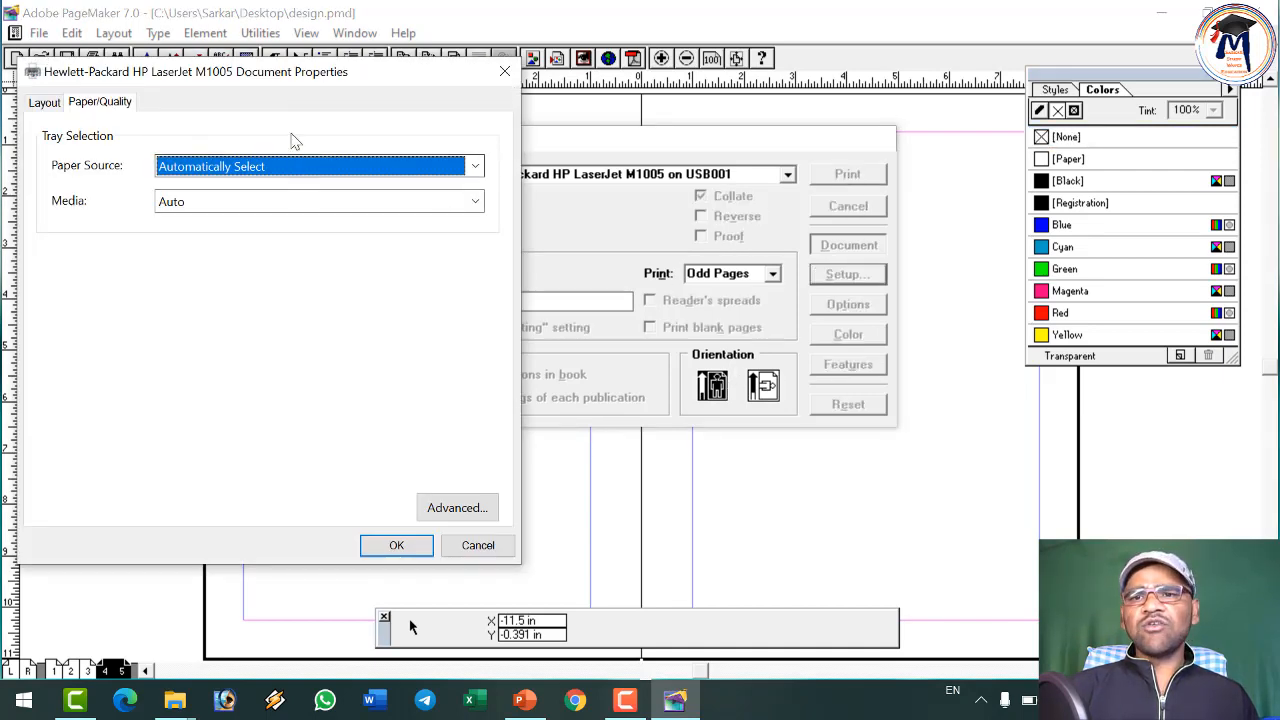
left_click_drag(320, 80, 535, 93)
left_click(657, 484)
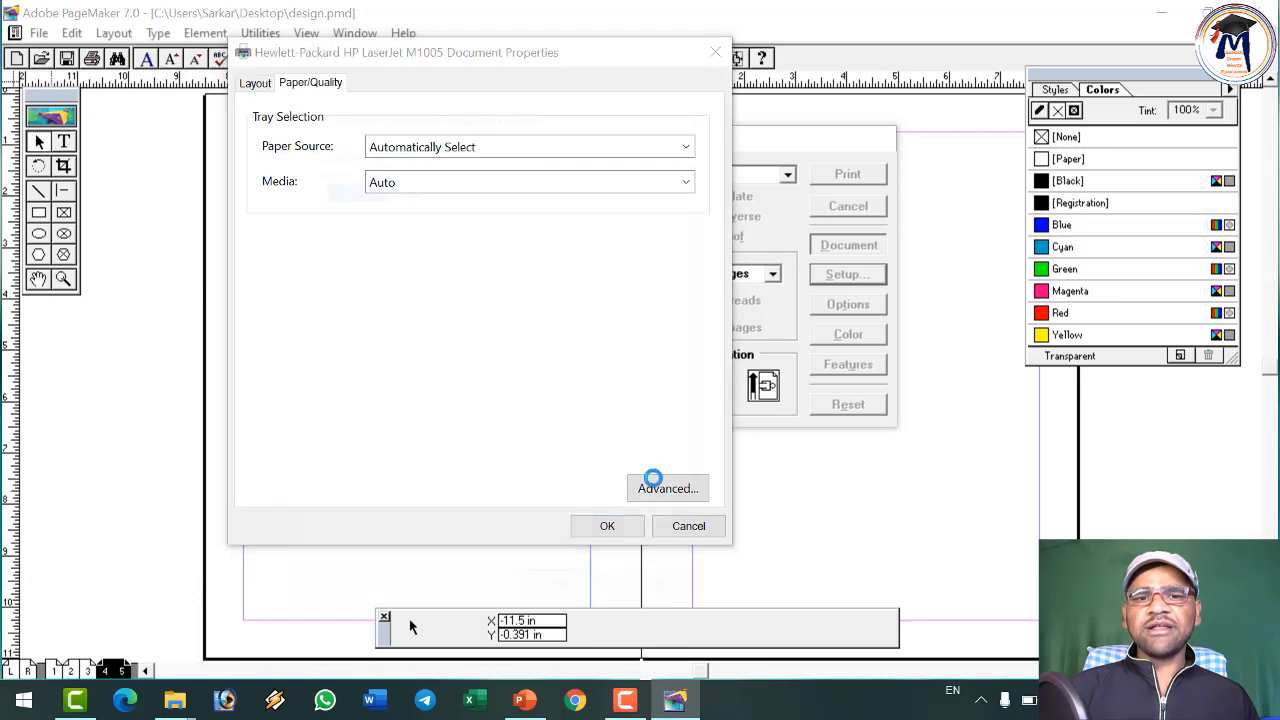
left_click(457, 190)
scroll(450, 240, "up", 2)
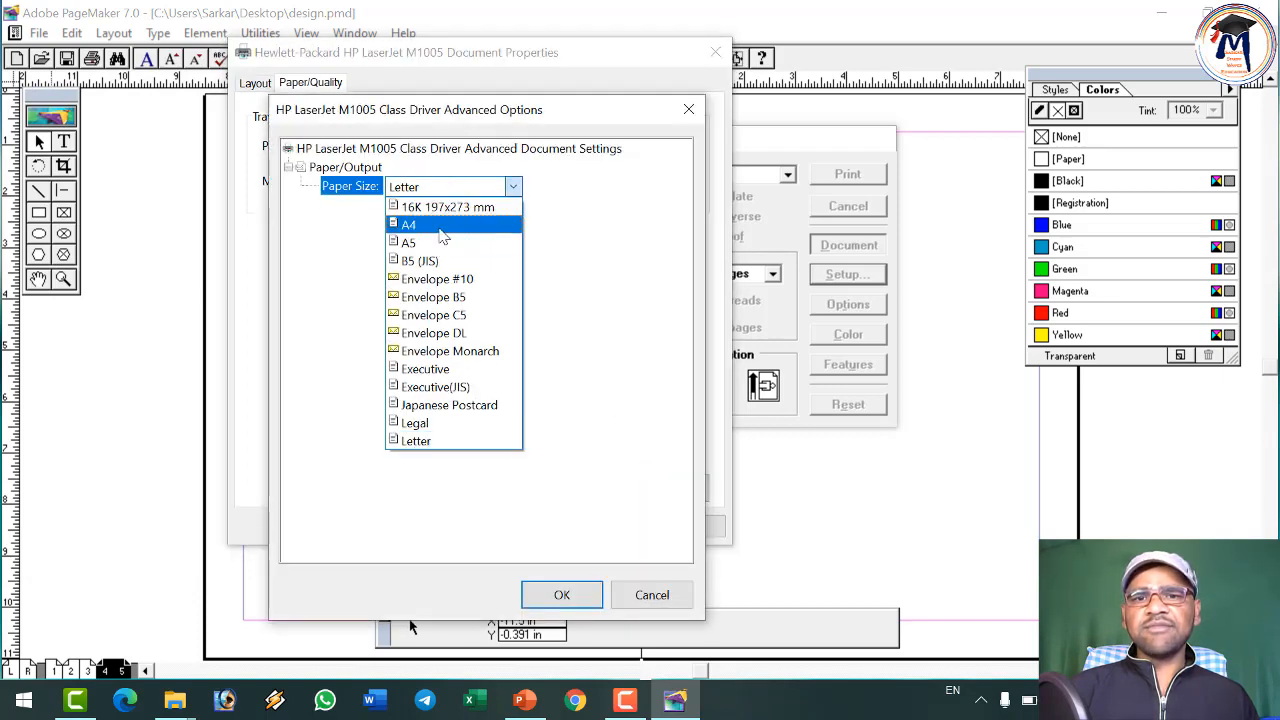
left_click(432, 238)
left_click(560, 592)
left_click(607, 526)
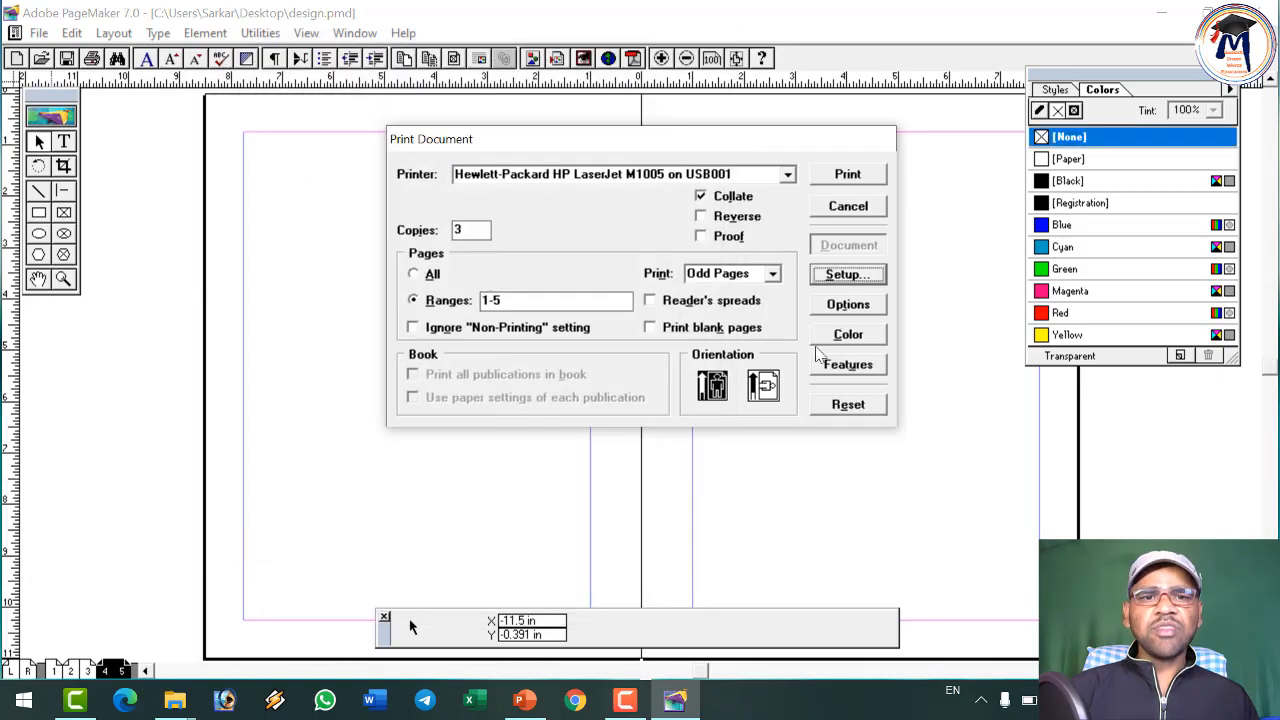
Check the 100% scale under Options, then cancel the Print Document dialog
left_click(815, 304)
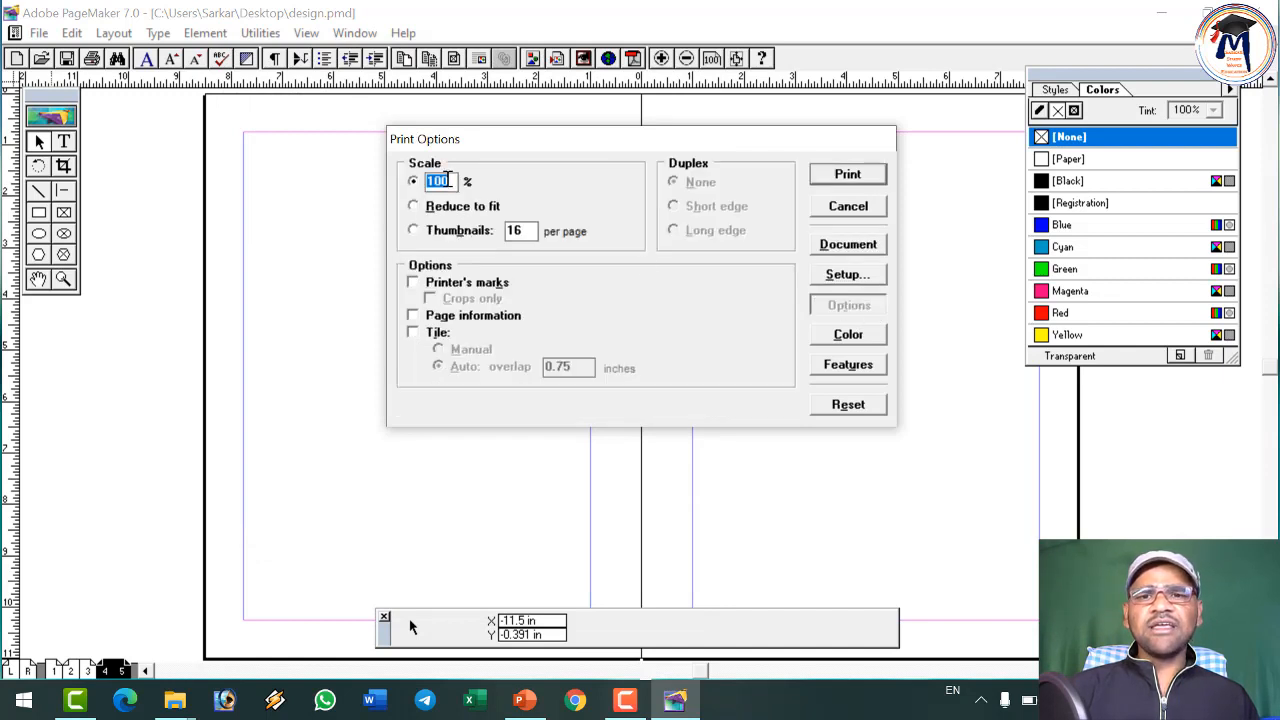
left_click_drag(450, 181, 407, 178)
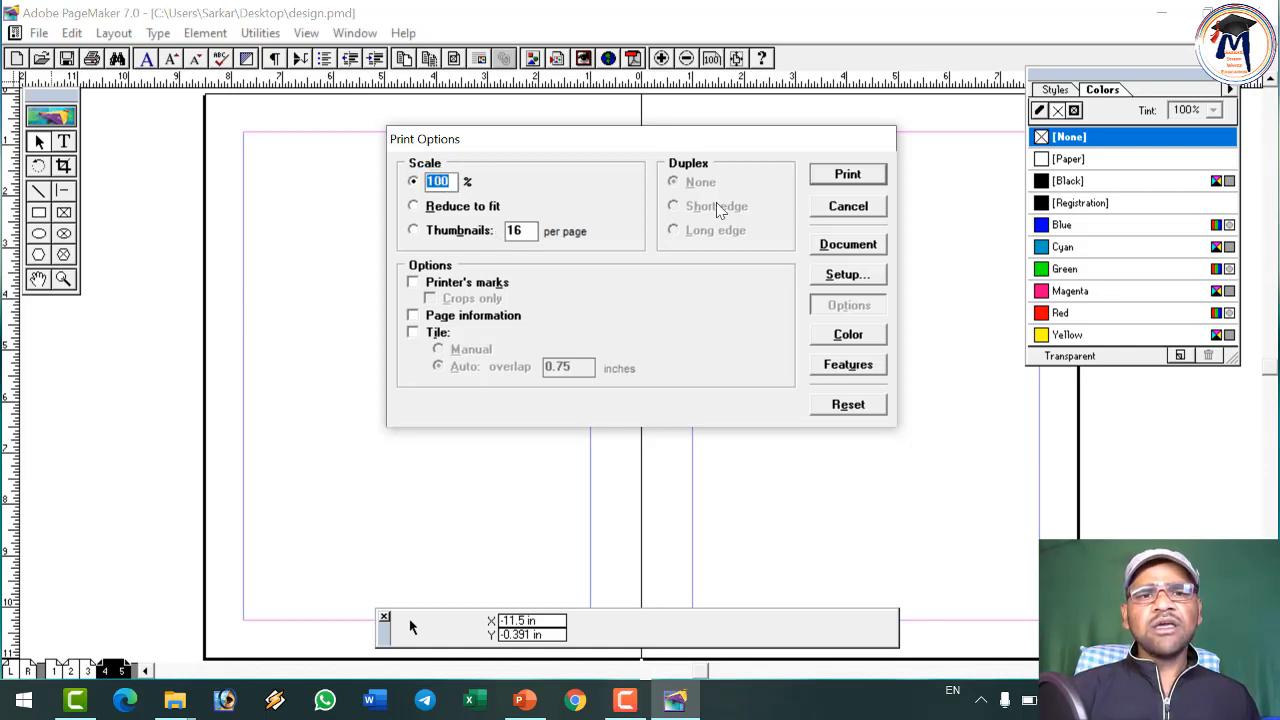
left_click(850, 246)
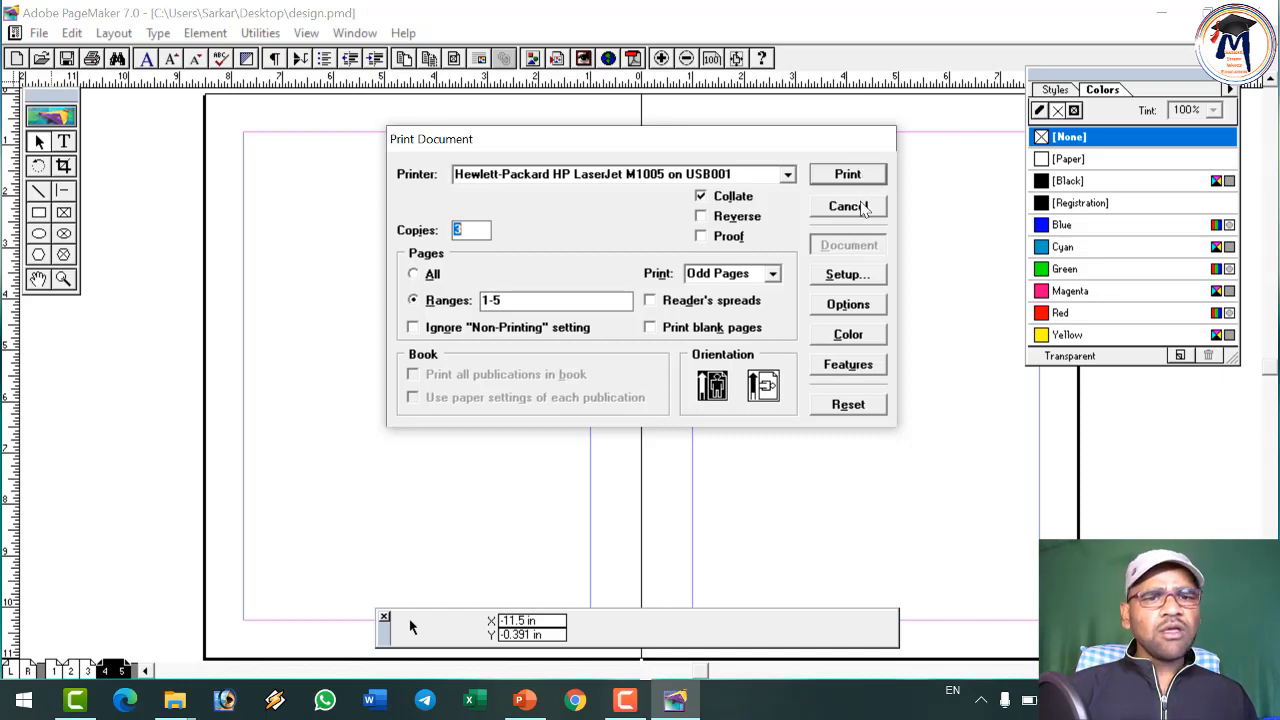
left_click(852, 206)
Apply the Headline paragraph style from the Styles panel
left_click(39, 33)
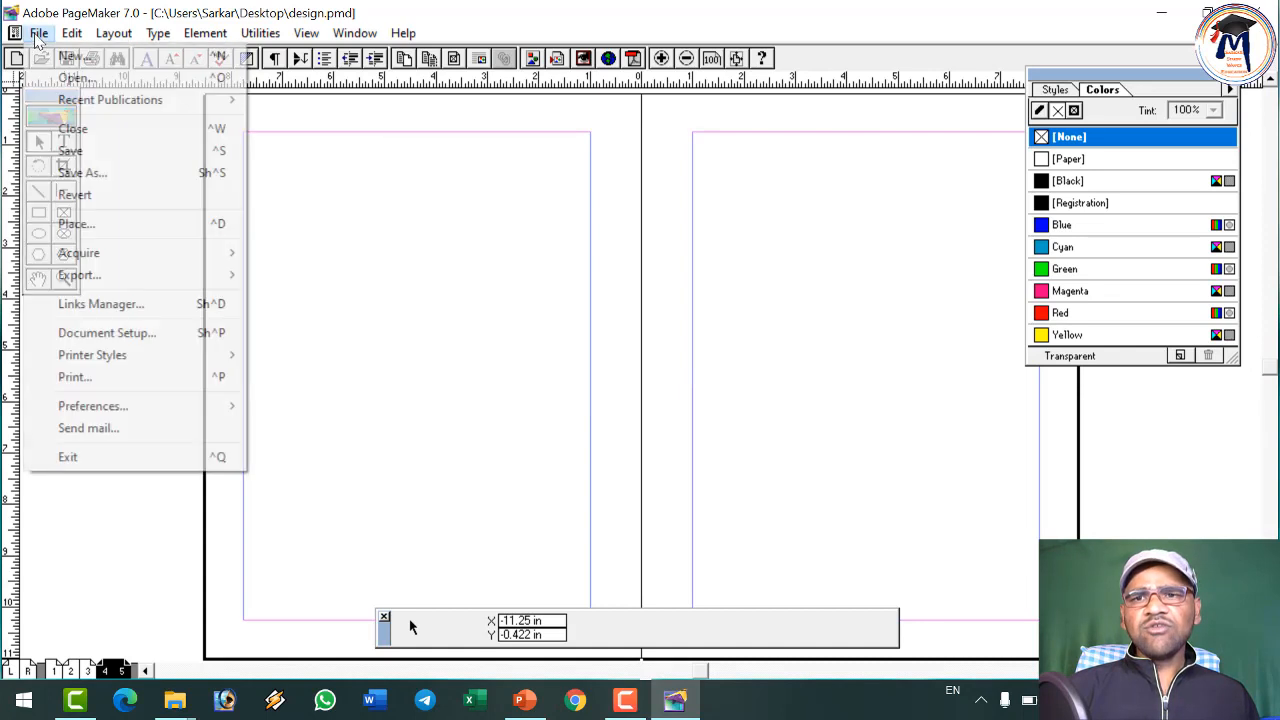
left_click(1055, 90)
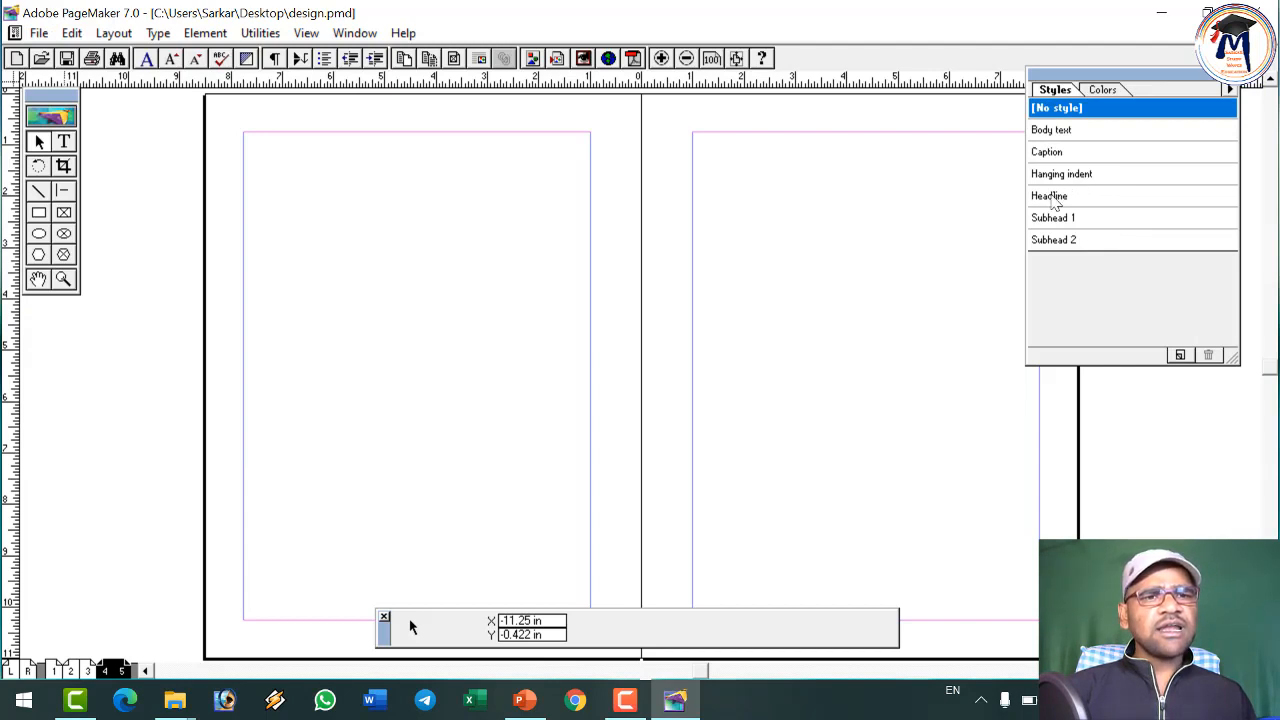
left_click(1056, 197)
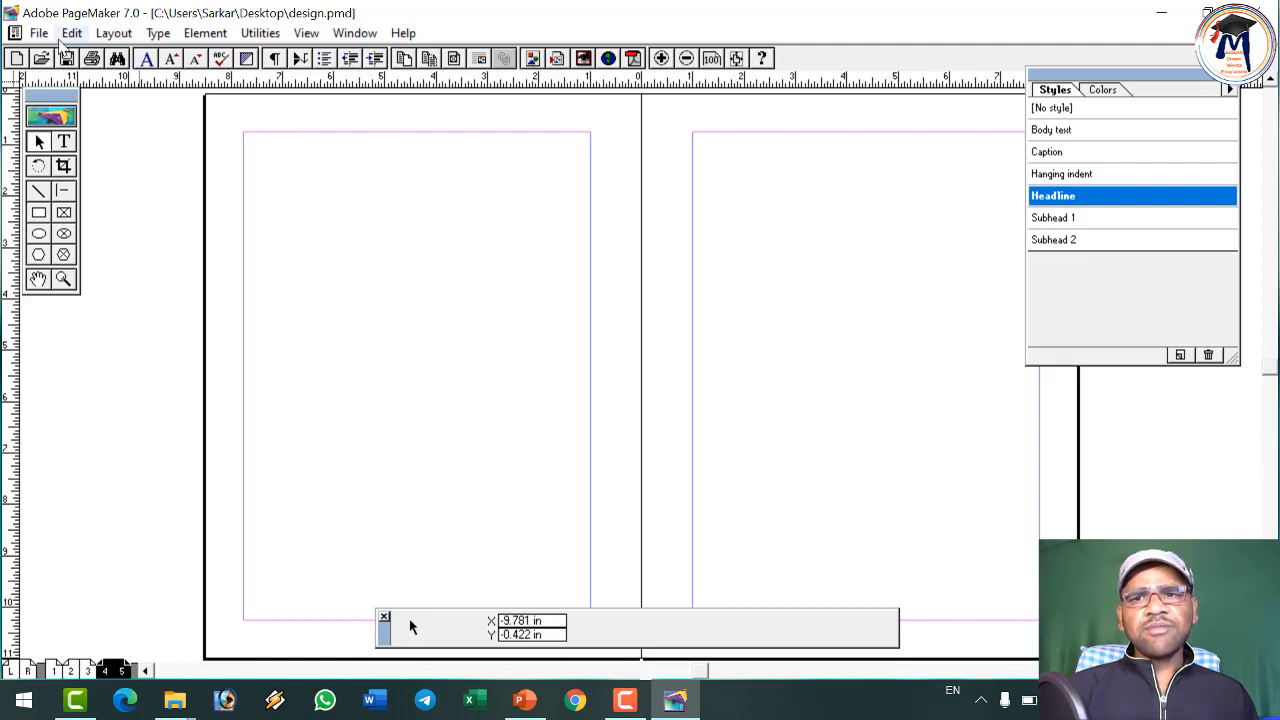
Create a new printer style named myprint via File > Define Printer Styles
left_click(39, 33)
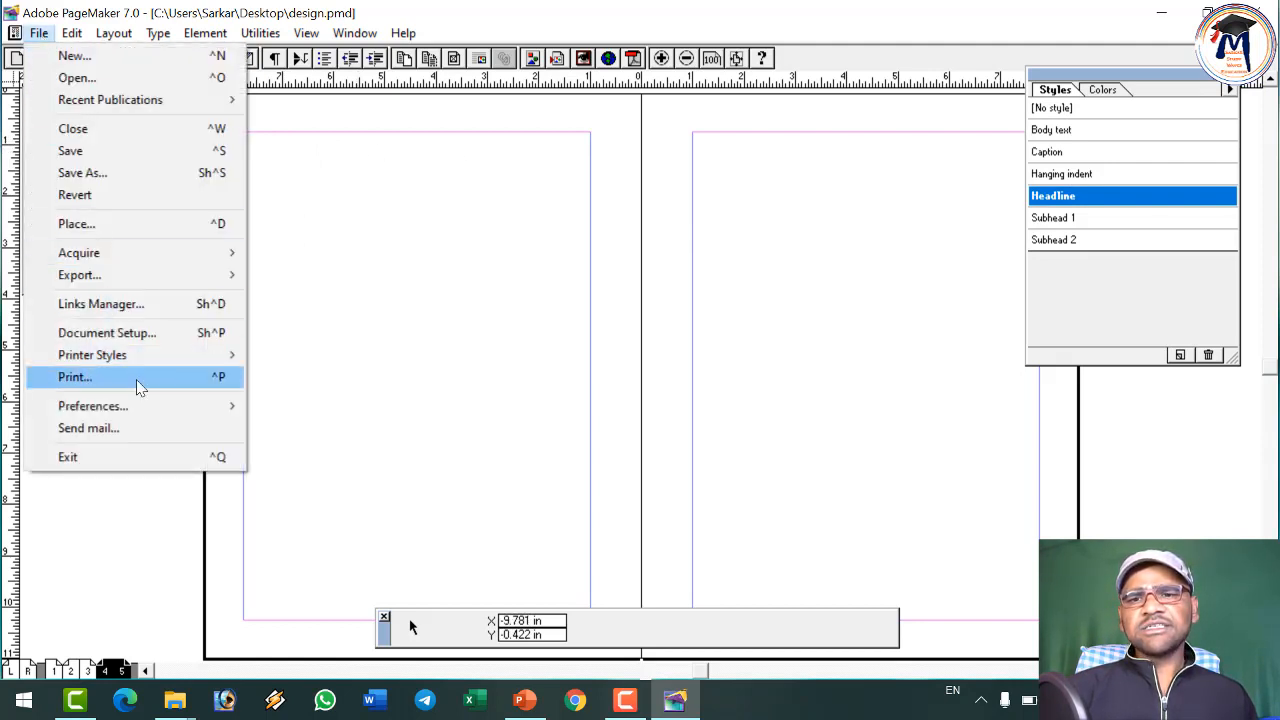
mouse_move(145, 364)
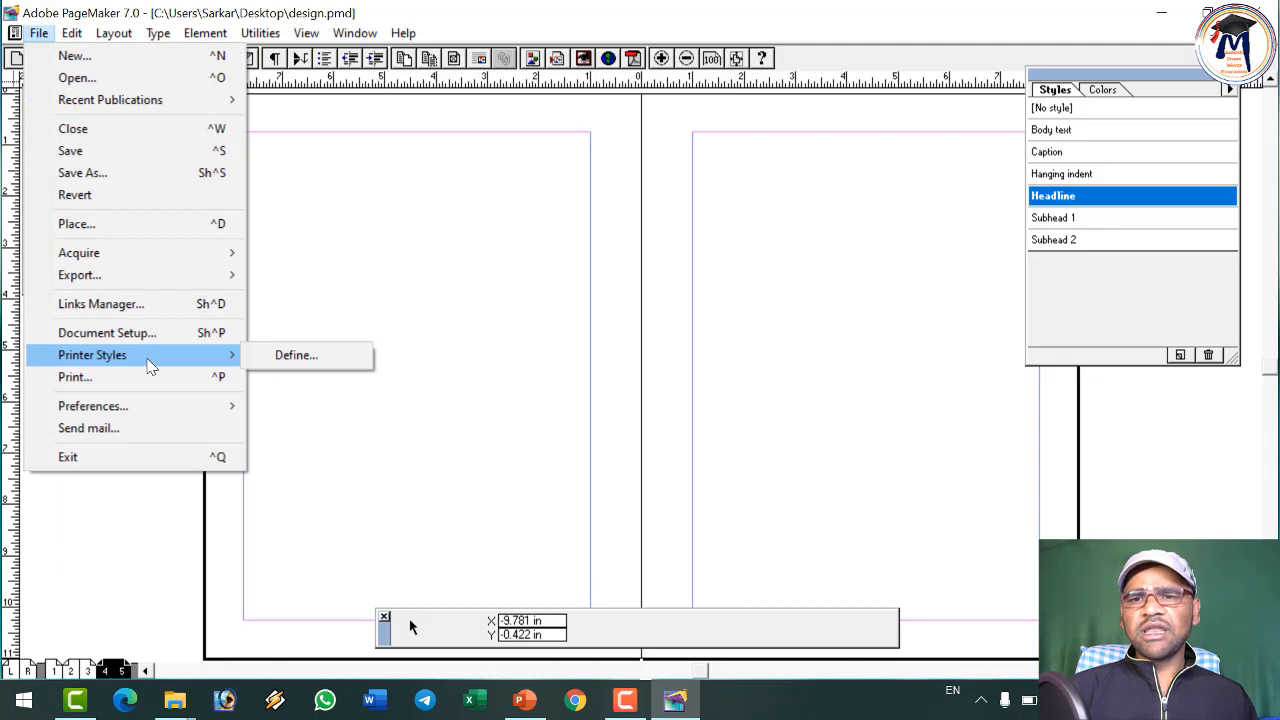
left_click(294, 355)
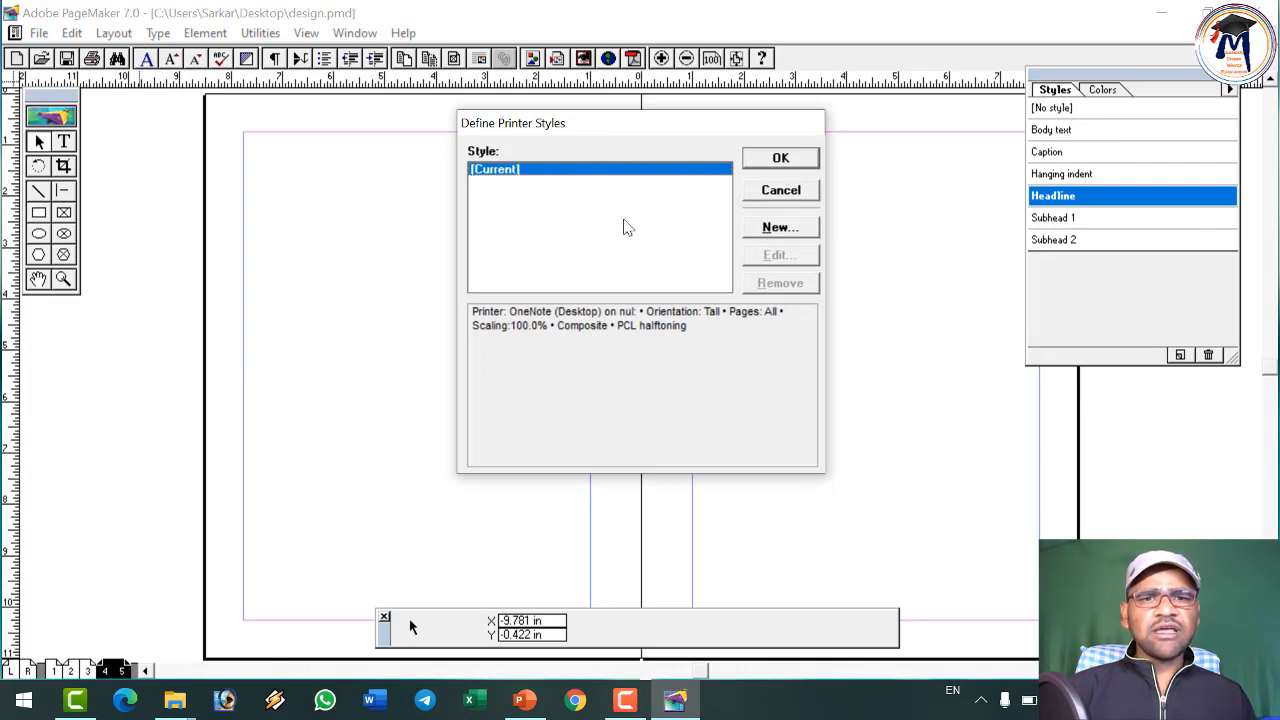
left_click(775, 230)
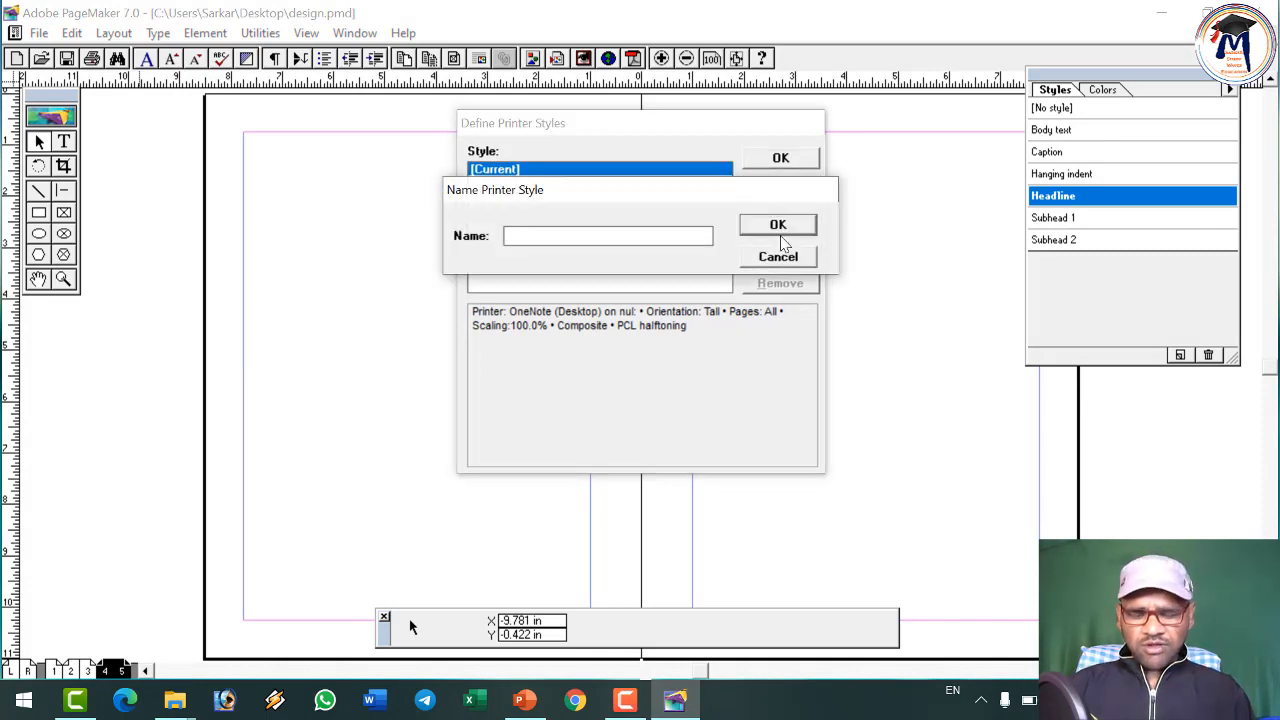
type("myprint")
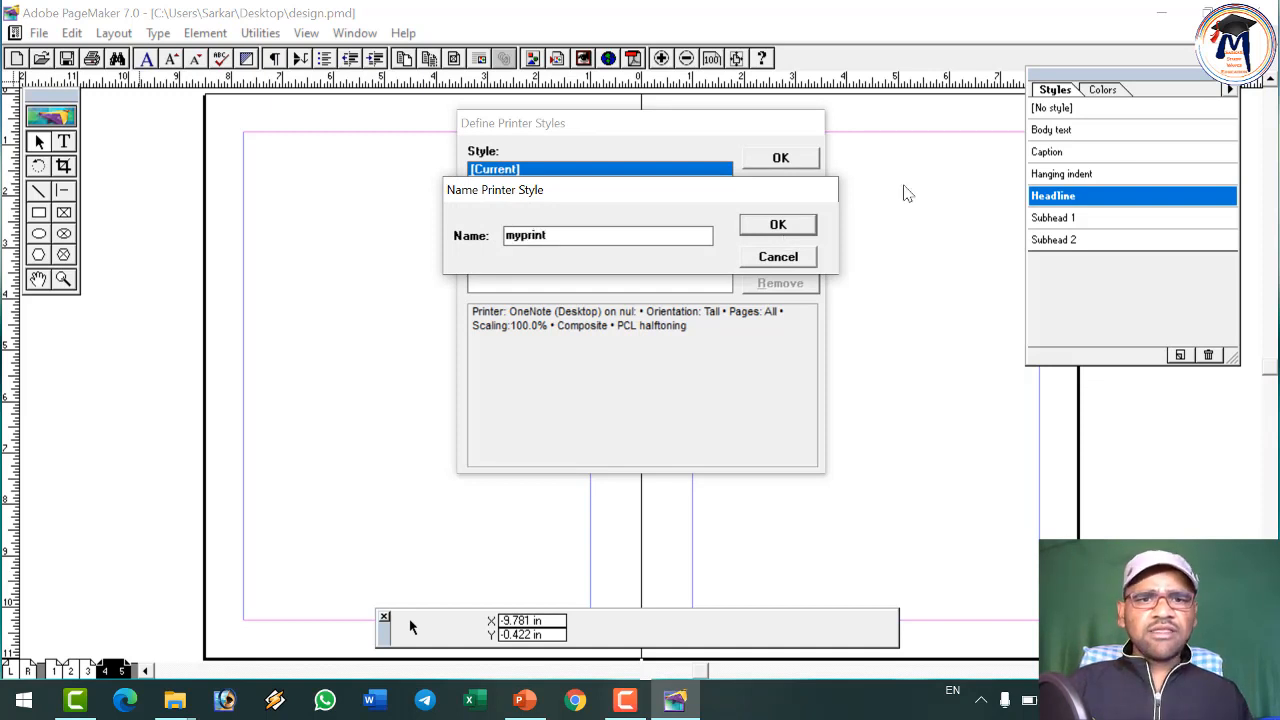
left_click(800, 229)
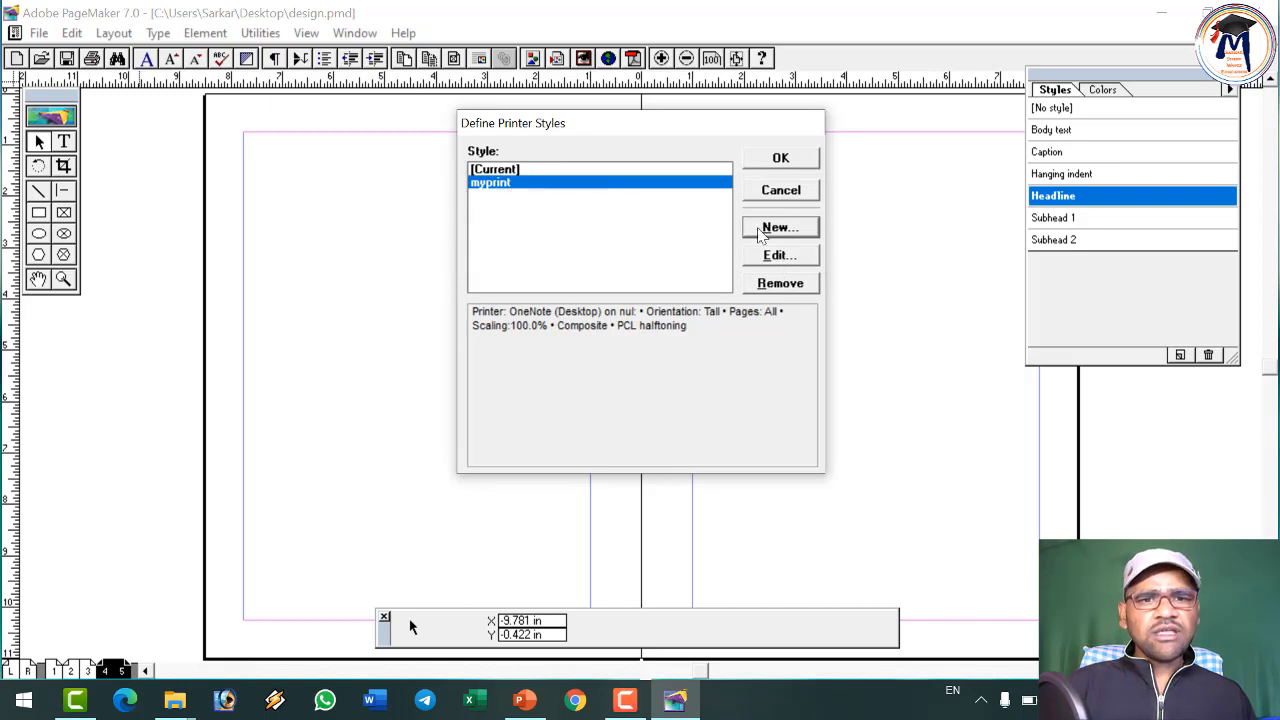
Edit myprint: HP LaserJet M1005 printer, collated copies, both pages, portrait orientation
left_click(788, 258)
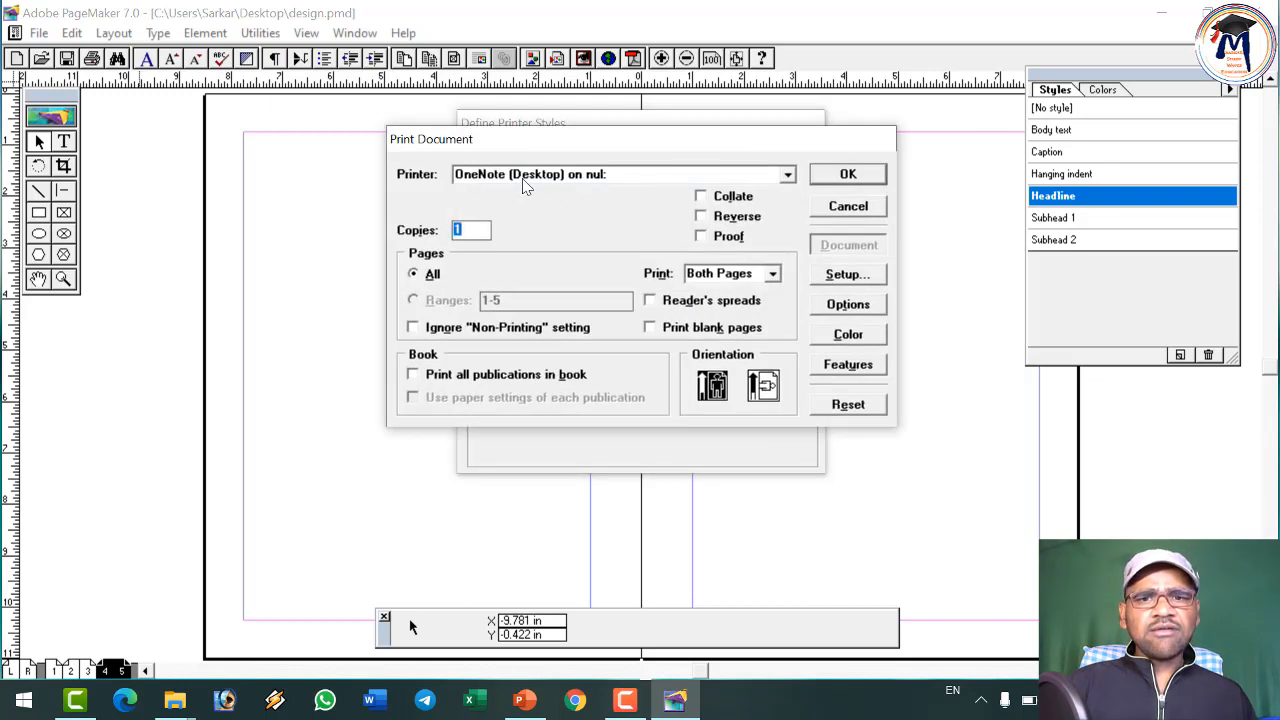
left_click(563, 176)
left_click(612, 245)
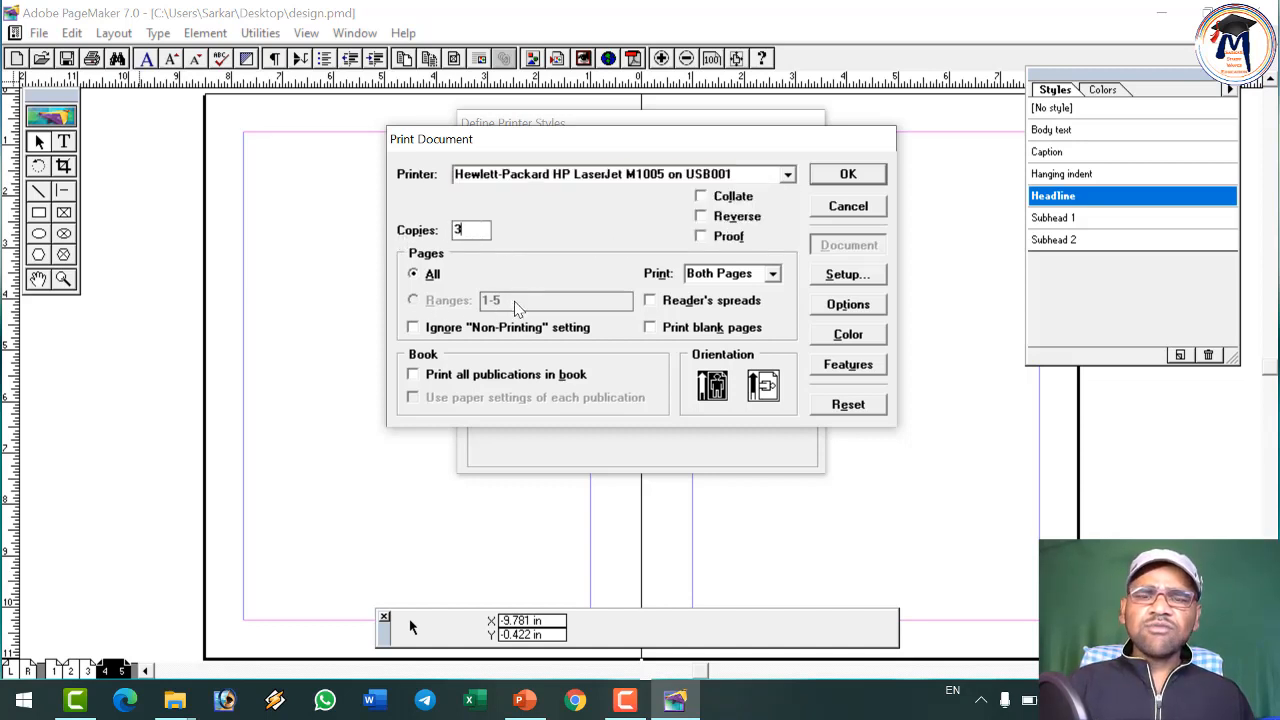
left_click(735, 198)
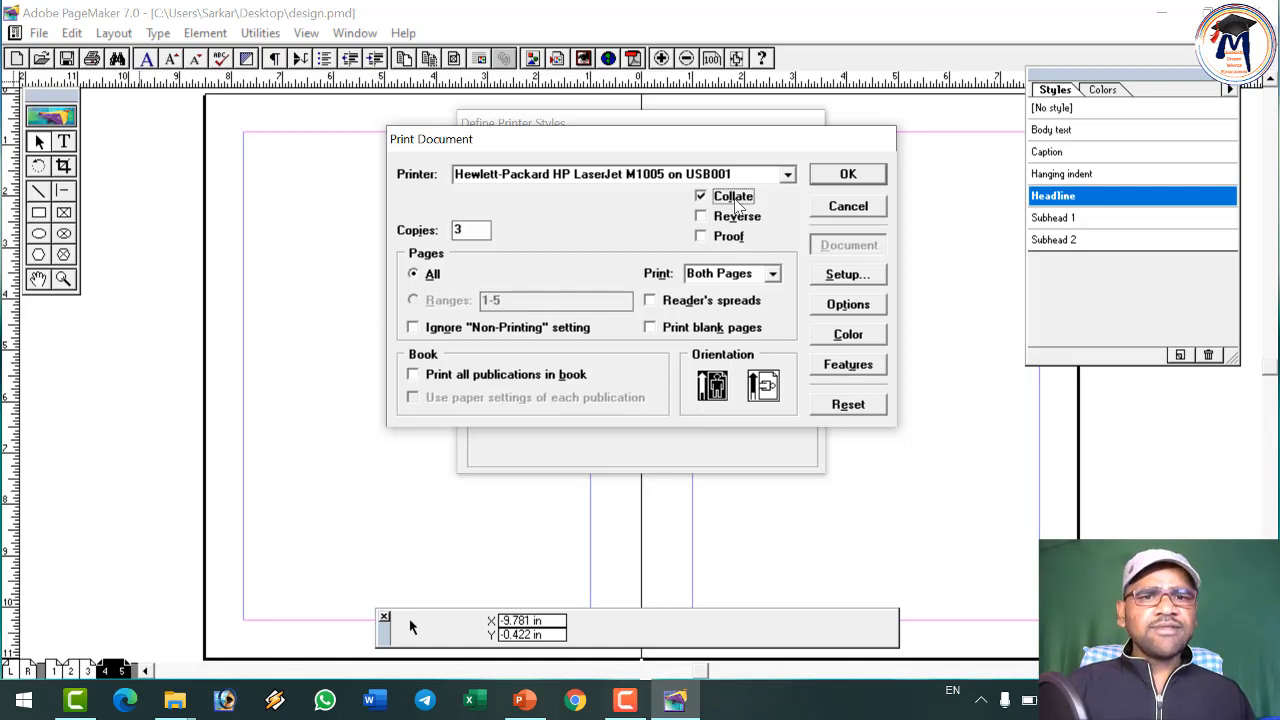
left_click(752, 278)
left_click(752, 278)
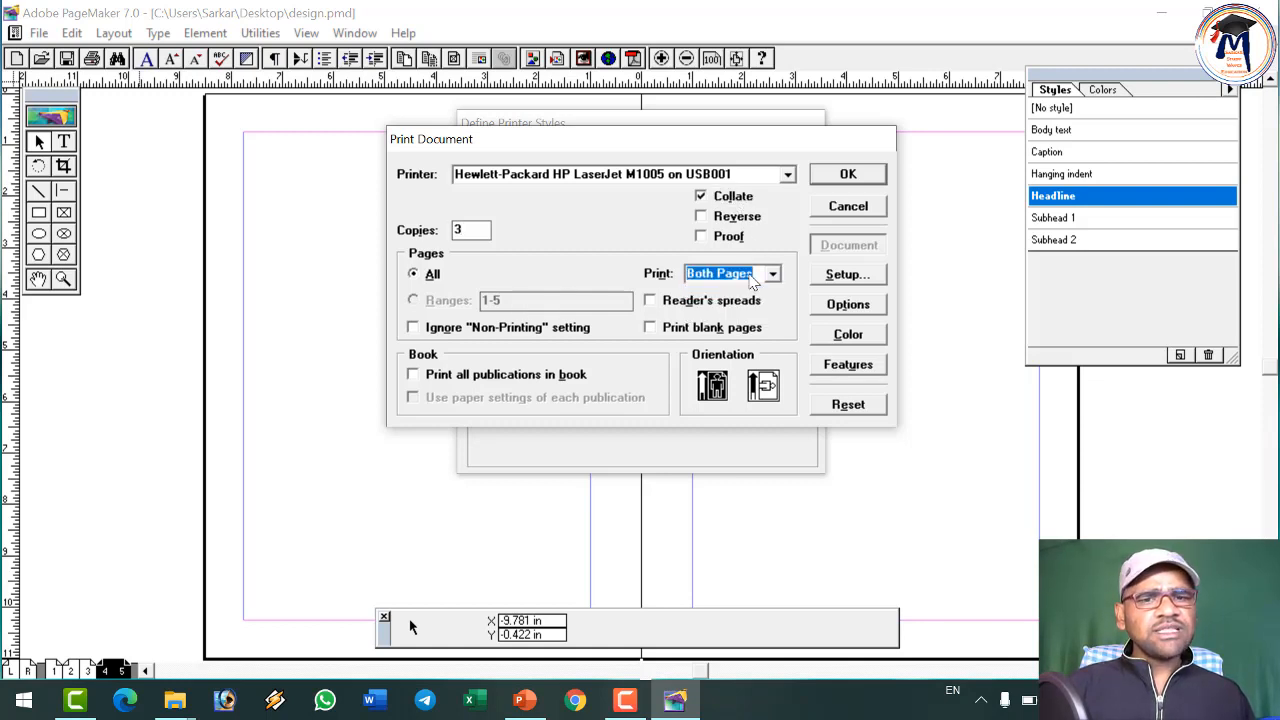
left_click(760, 388)
left_click(717, 389)
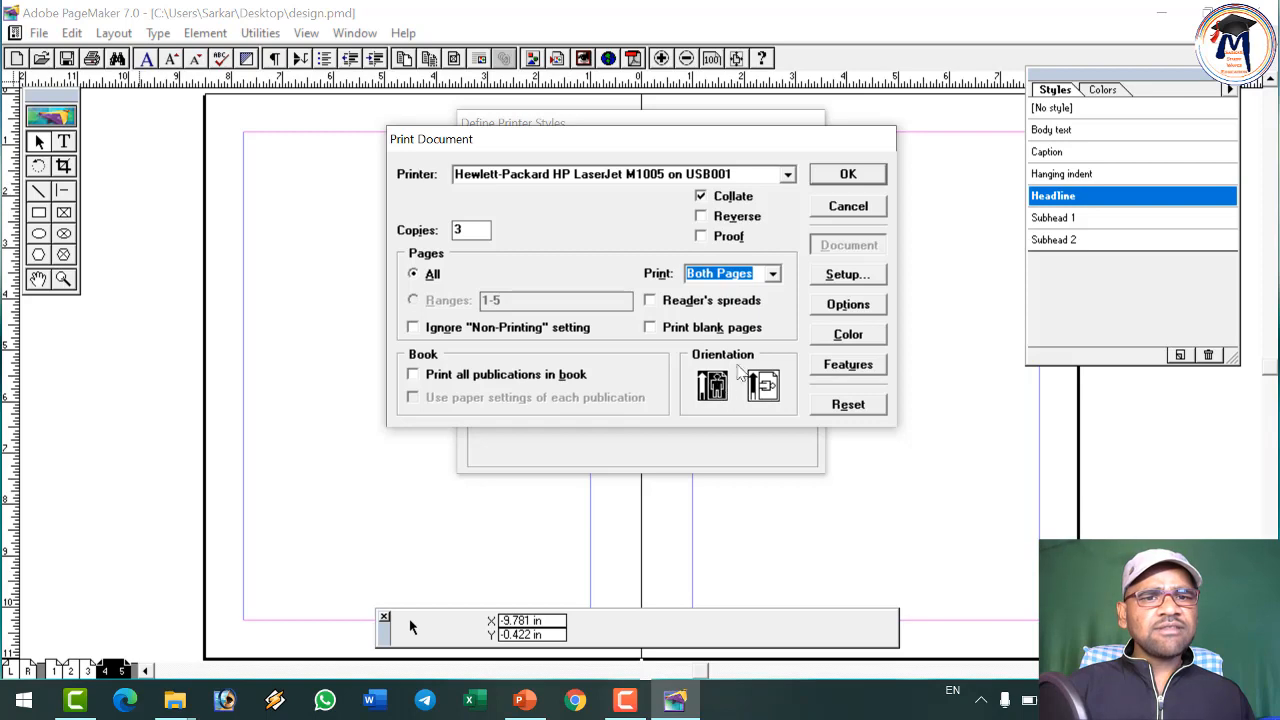
Set the myprint style's paper size to A4 in the printer's advanced setup
left_click(843, 273)
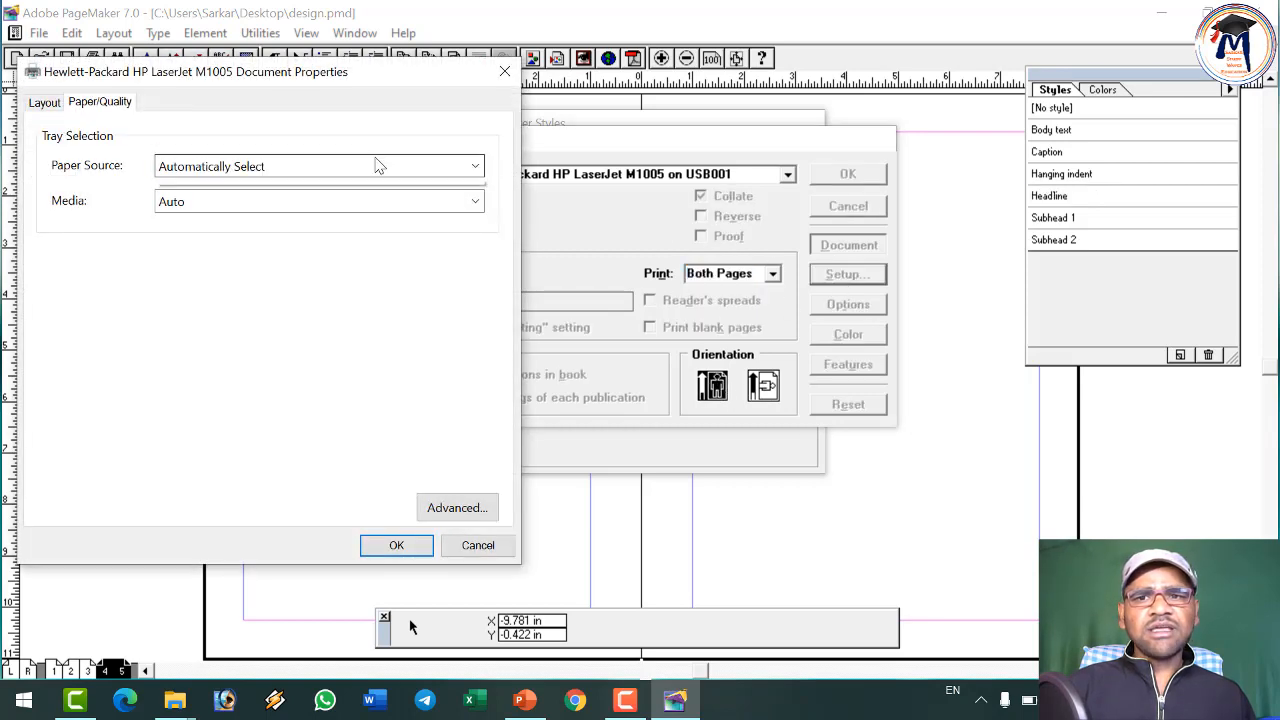
left_click(440, 507)
left_click(240, 206)
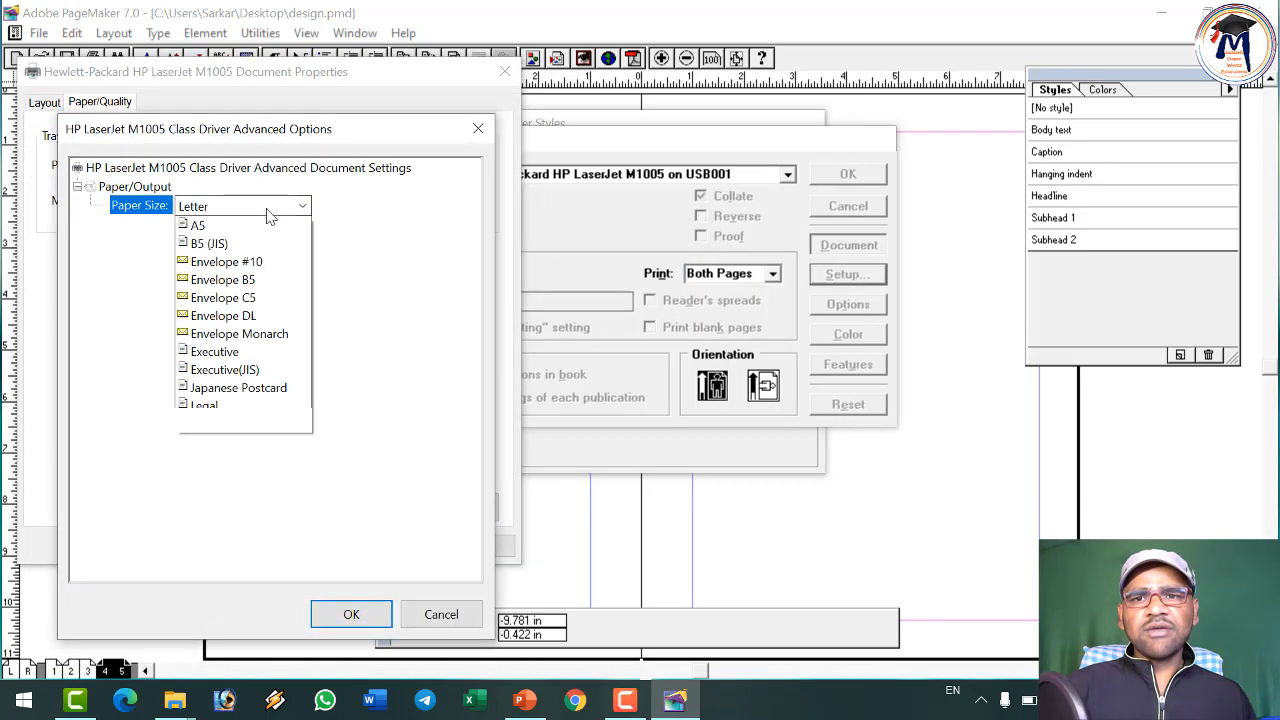
left_click(200, 244)
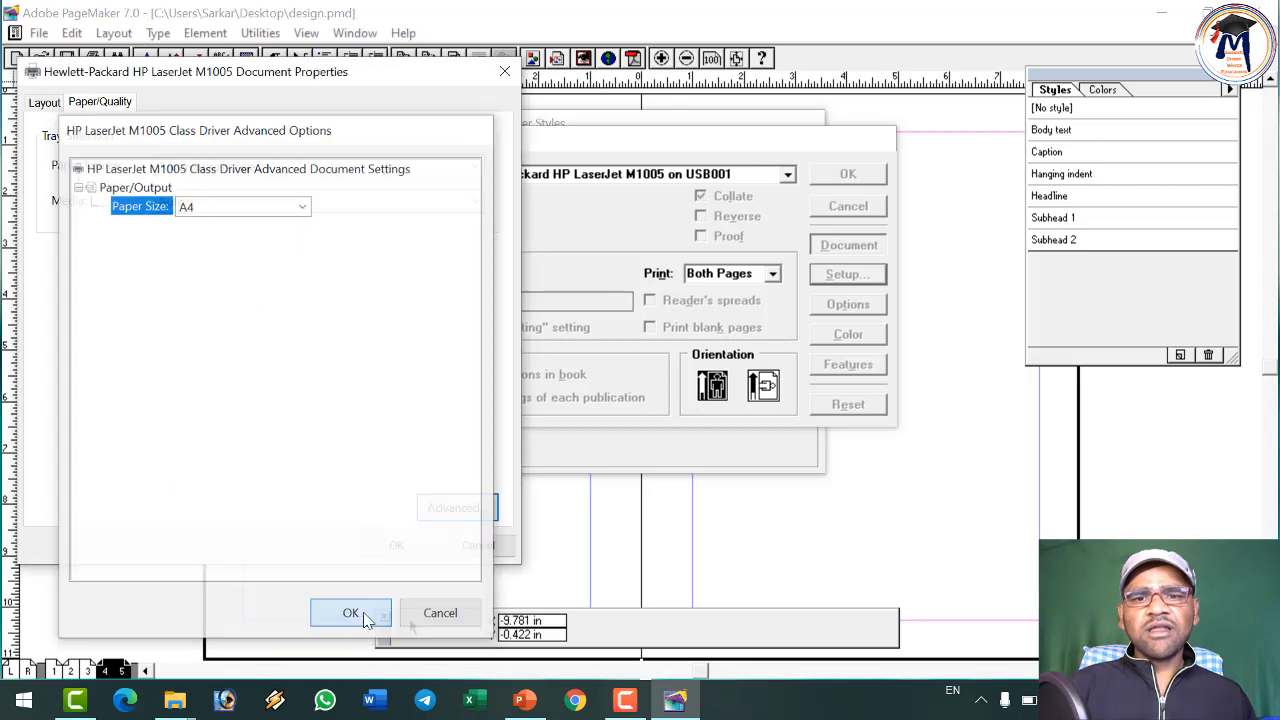
left_click(362, 614)
left_click(403, 545)
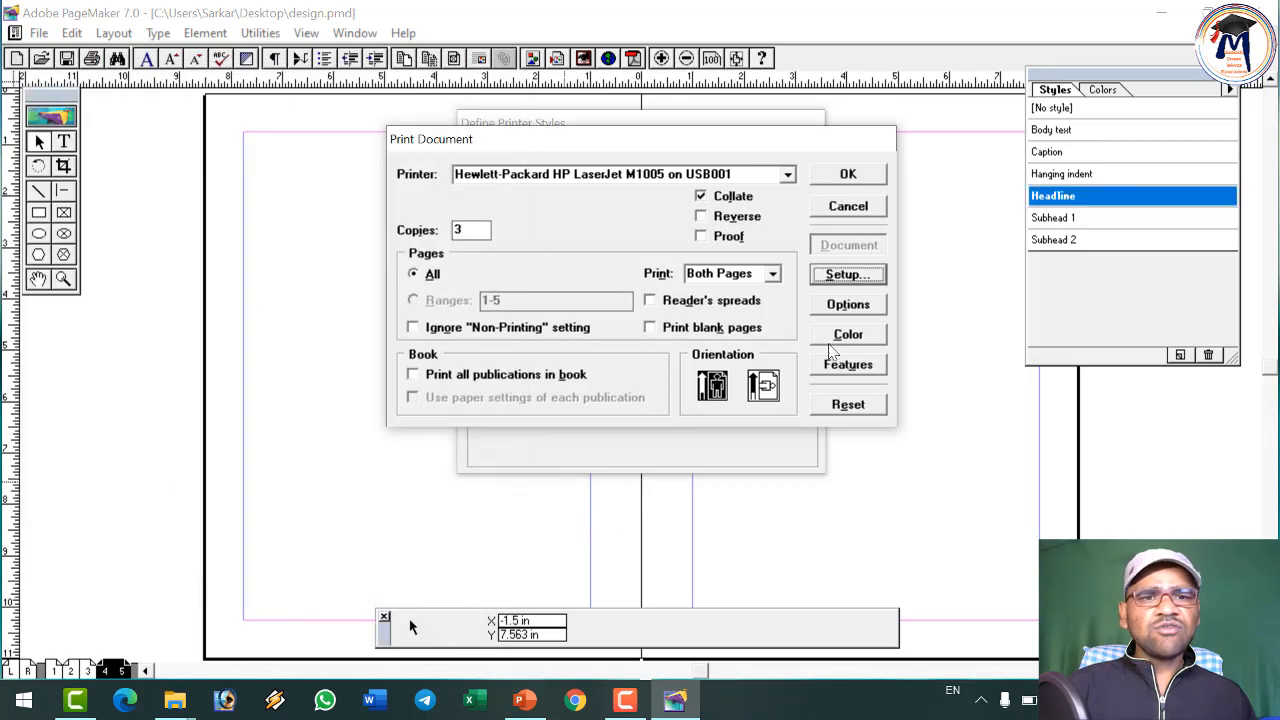
Review the scaling options, save the myprint style, and close Define Printer Styles
left_click(845, 308)
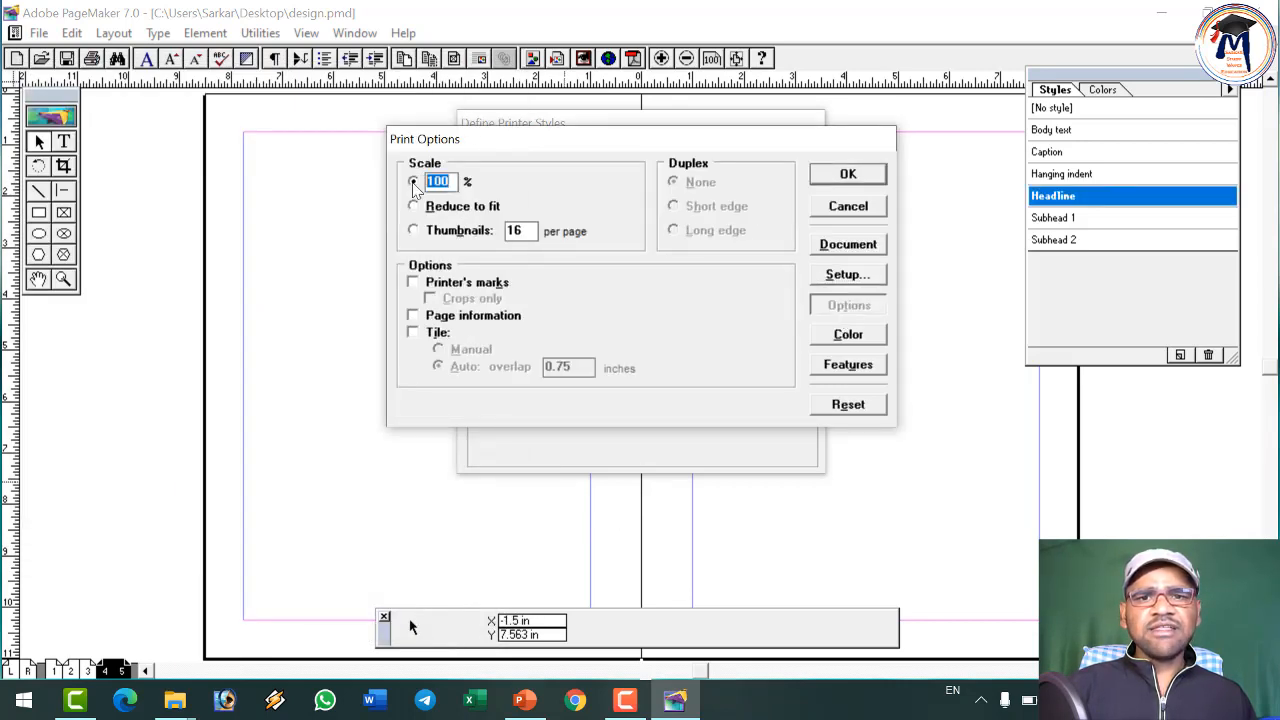
left_click(857, 248)
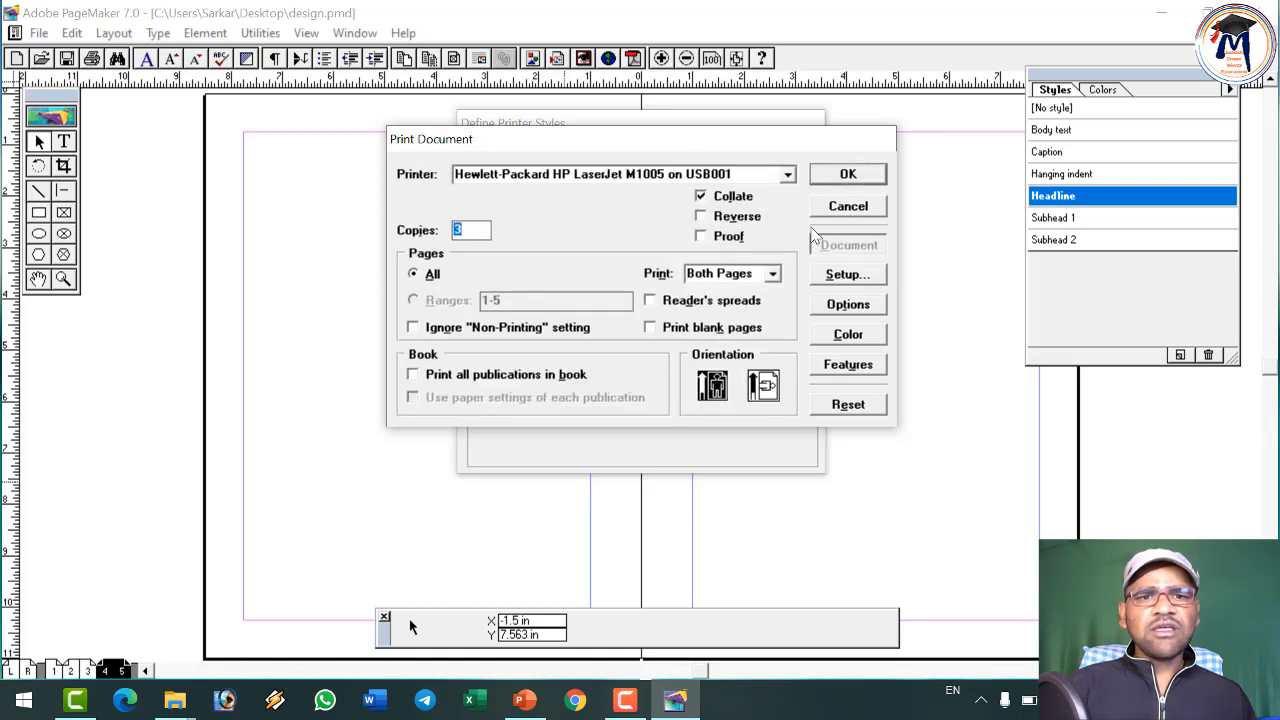
left_click(852, 175)
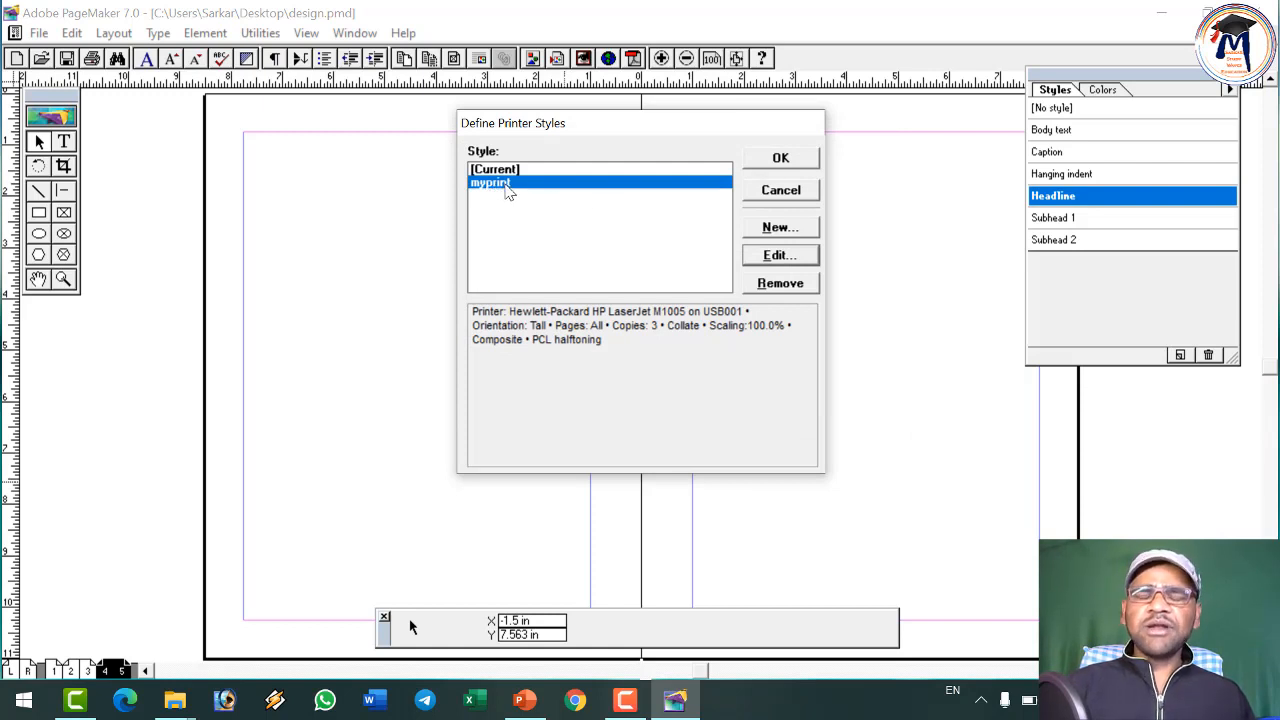
left_click(783, 158)
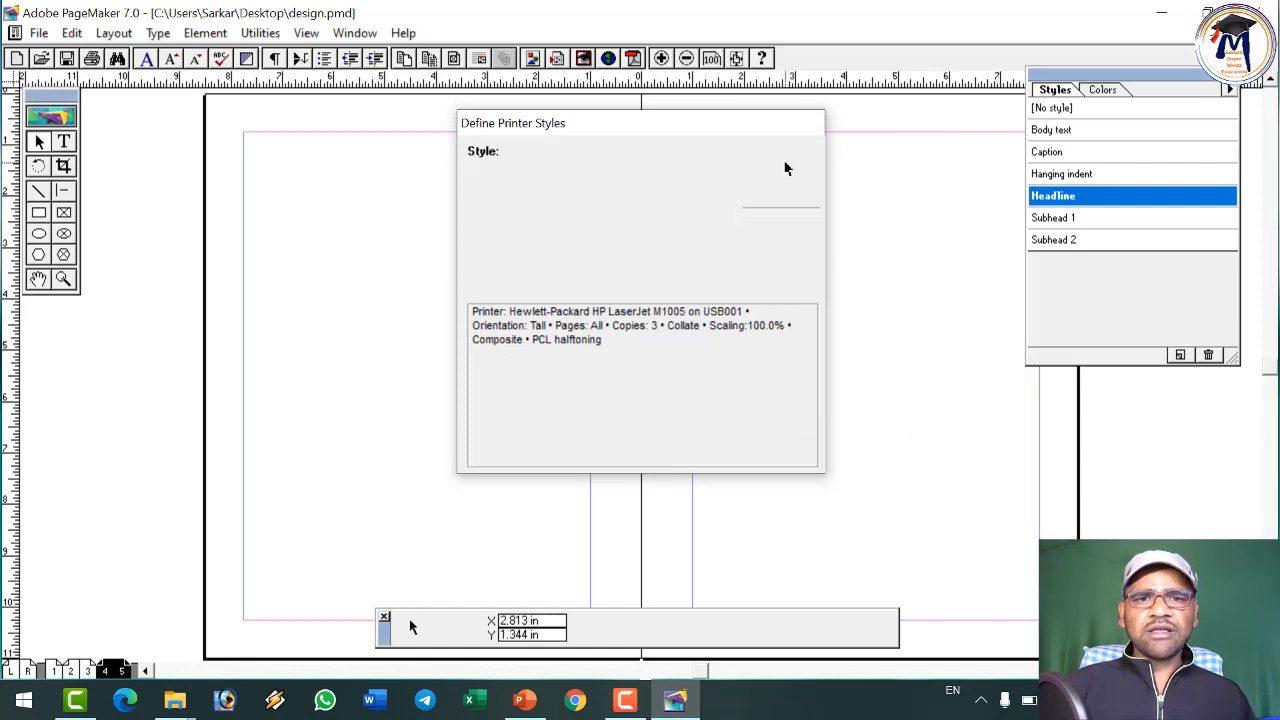
Print with the myprint style, cancel it, then reopen the File > Printer Styles list
left_click(38, 33)
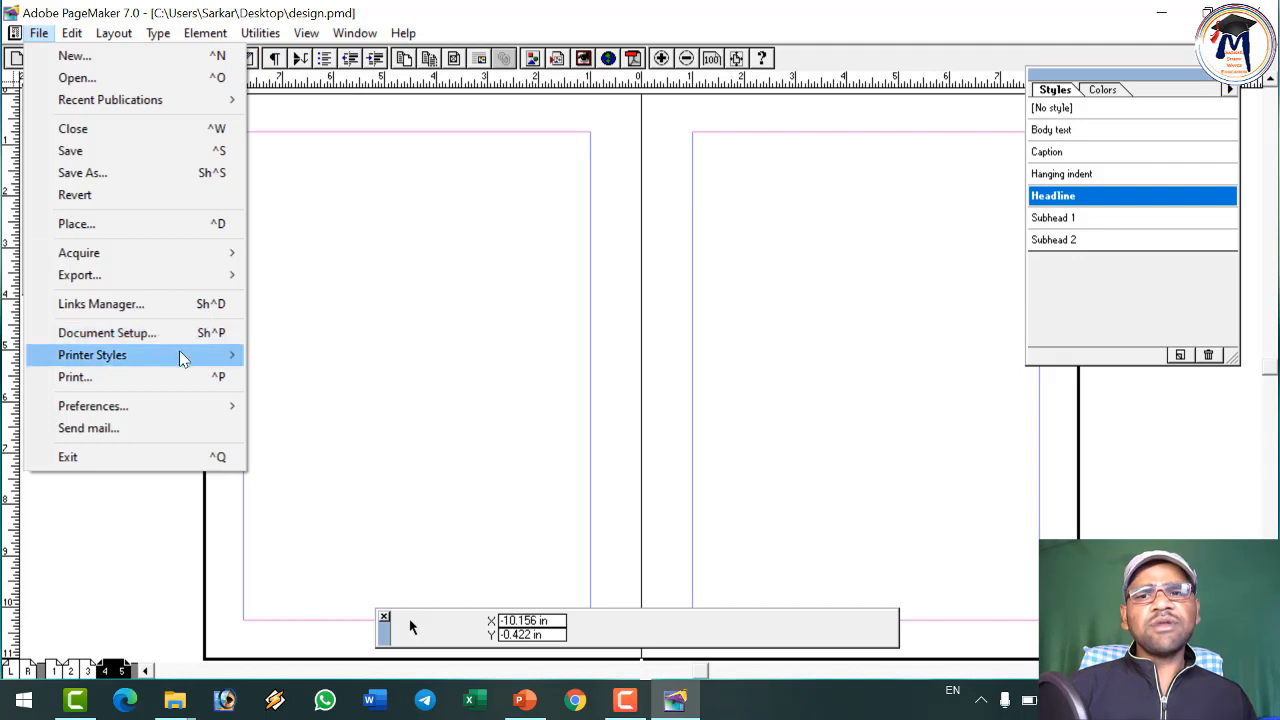
mouse_move(186, 352)
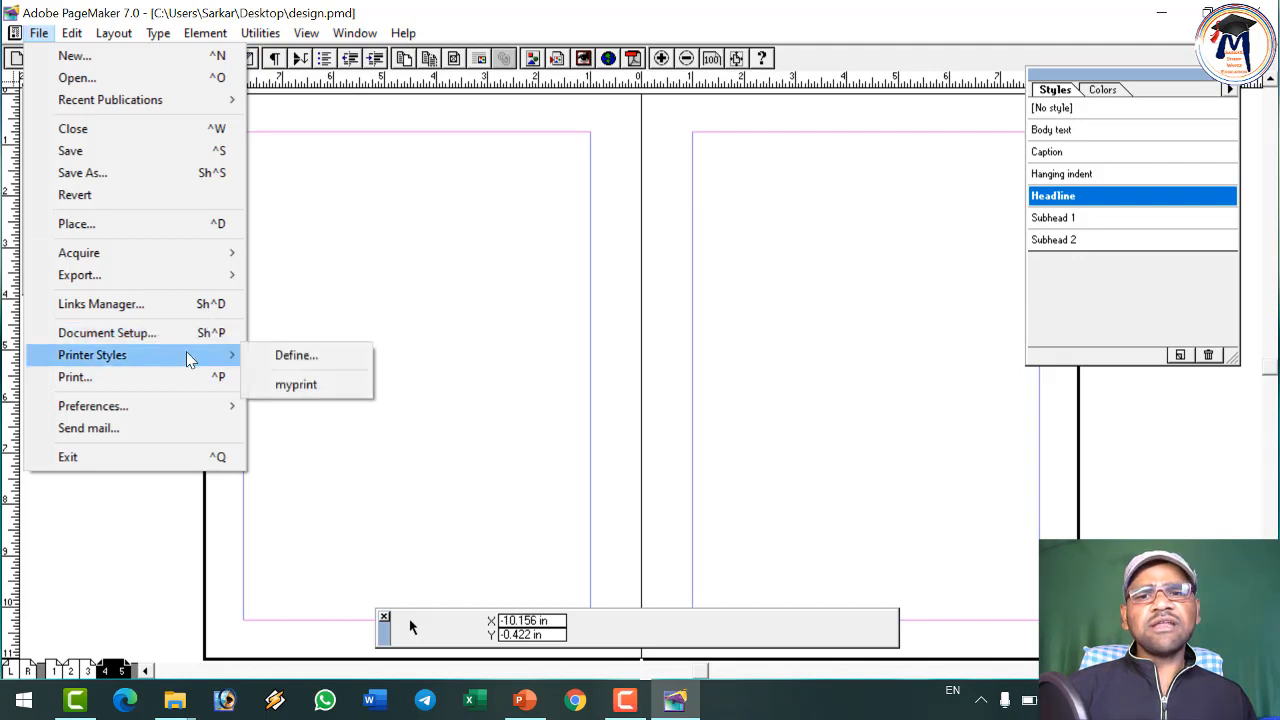
left_click(305, 388)
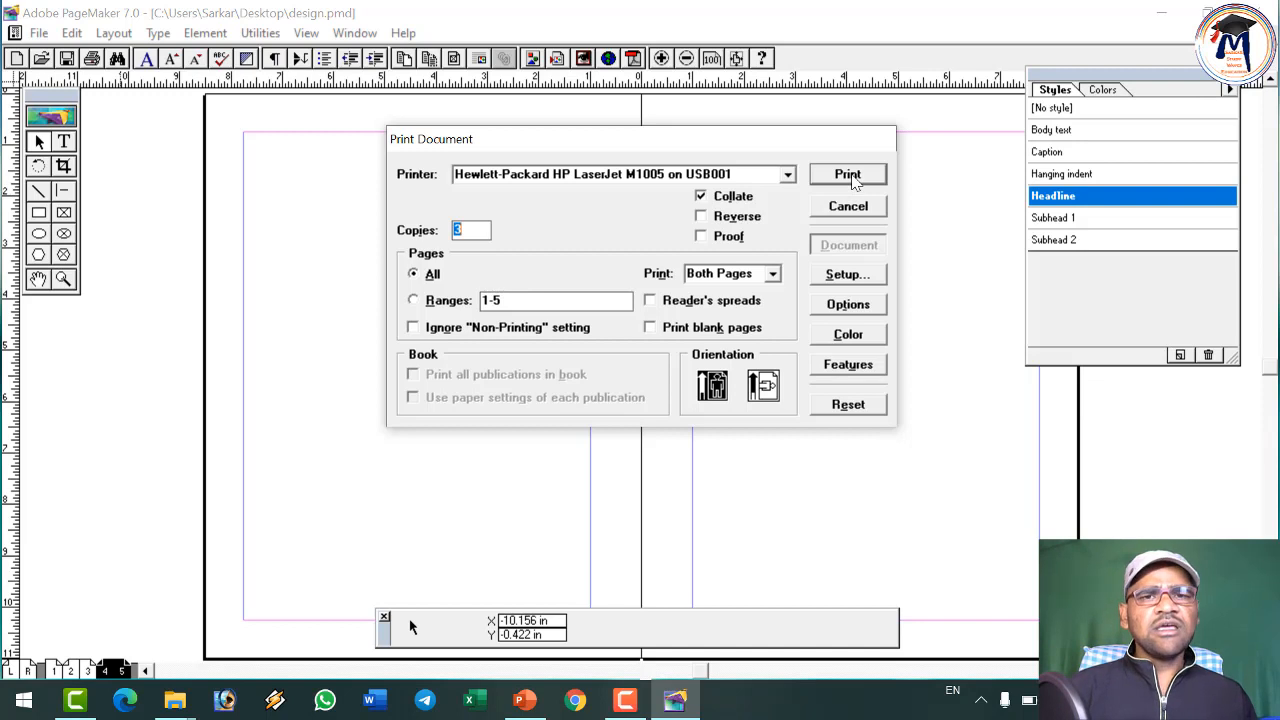
left_click(848, 206)
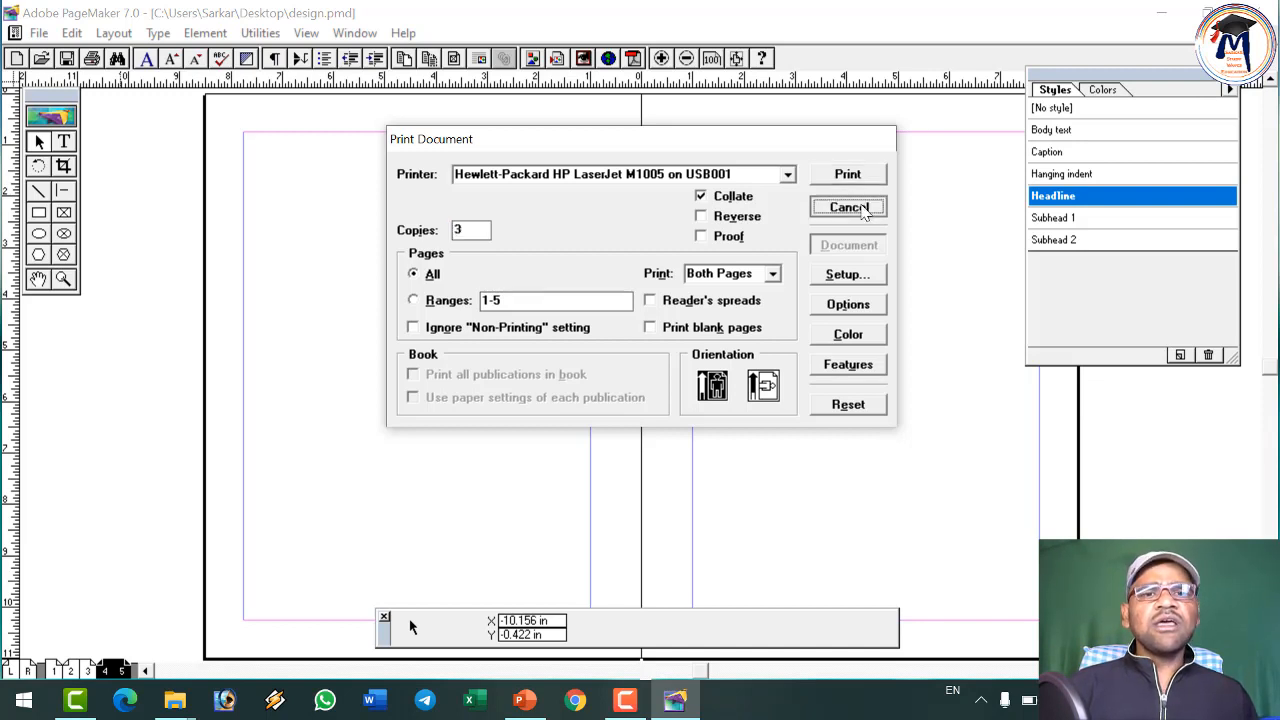
left_click(39, 33)
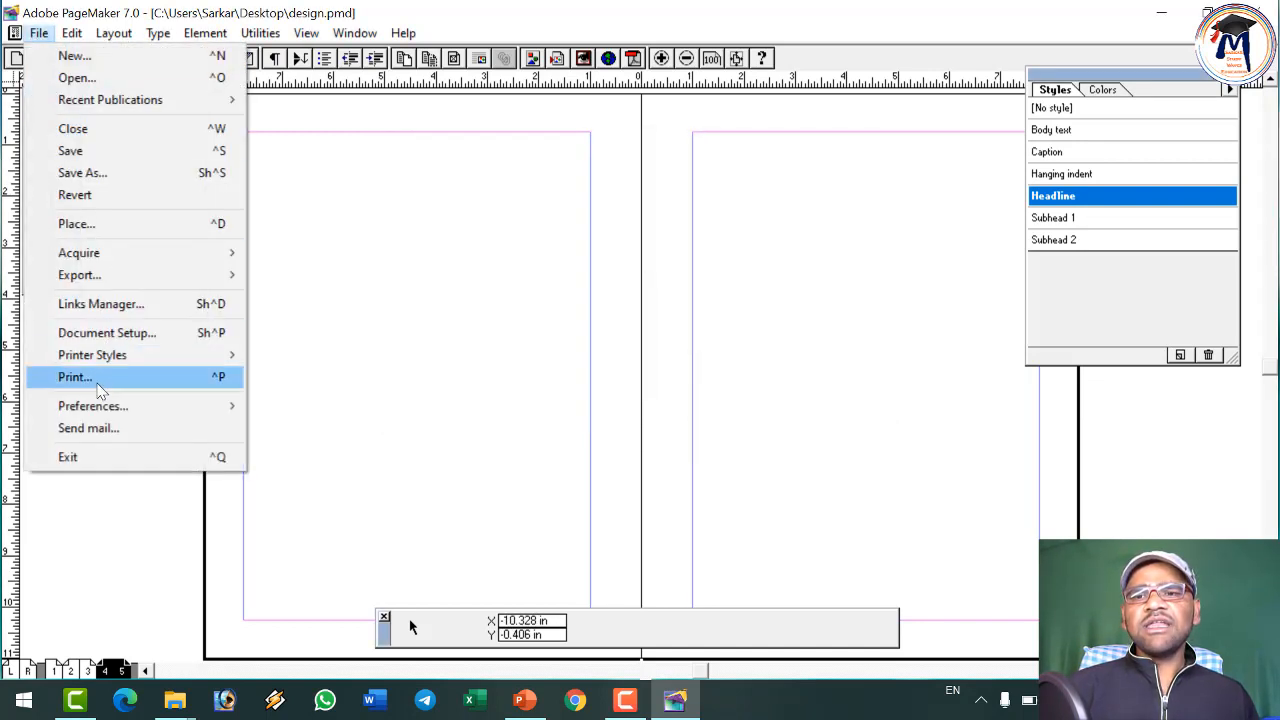
mouse_move(135, 362)
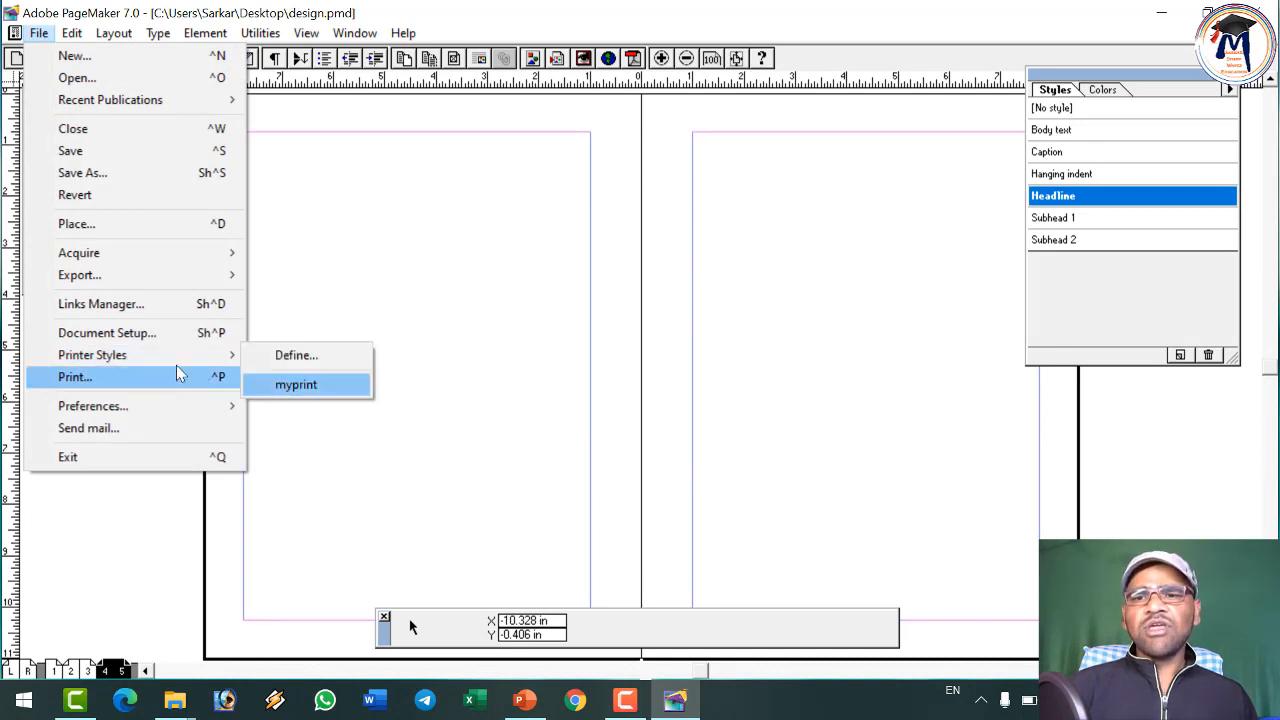
mouse_move(120, 410)
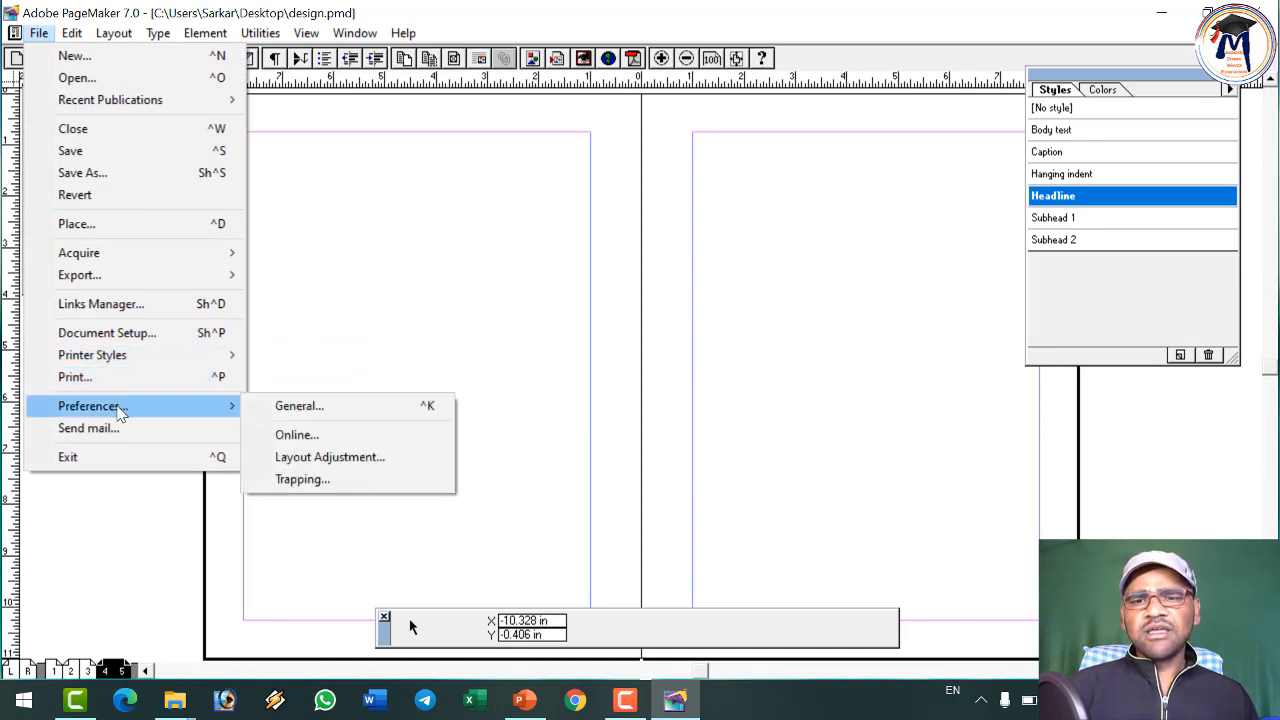
left_click(299, 406)
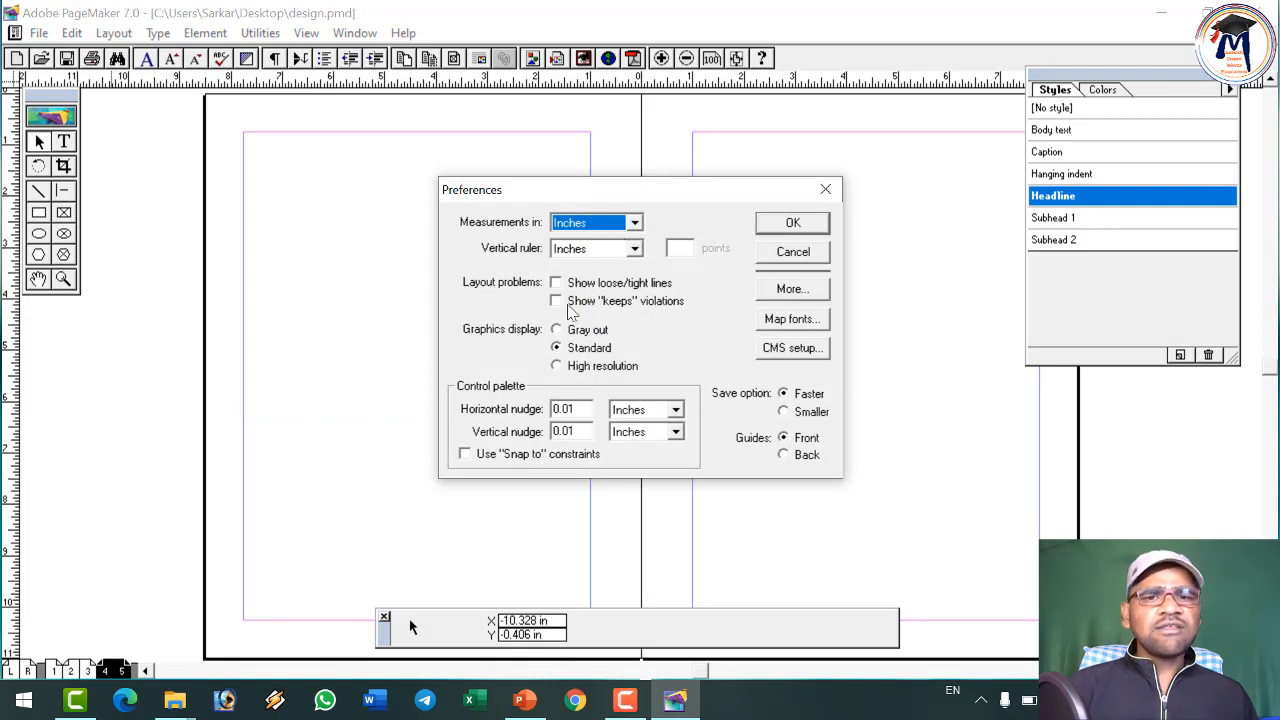
left_click(796, 224)
left_click(37, 36)
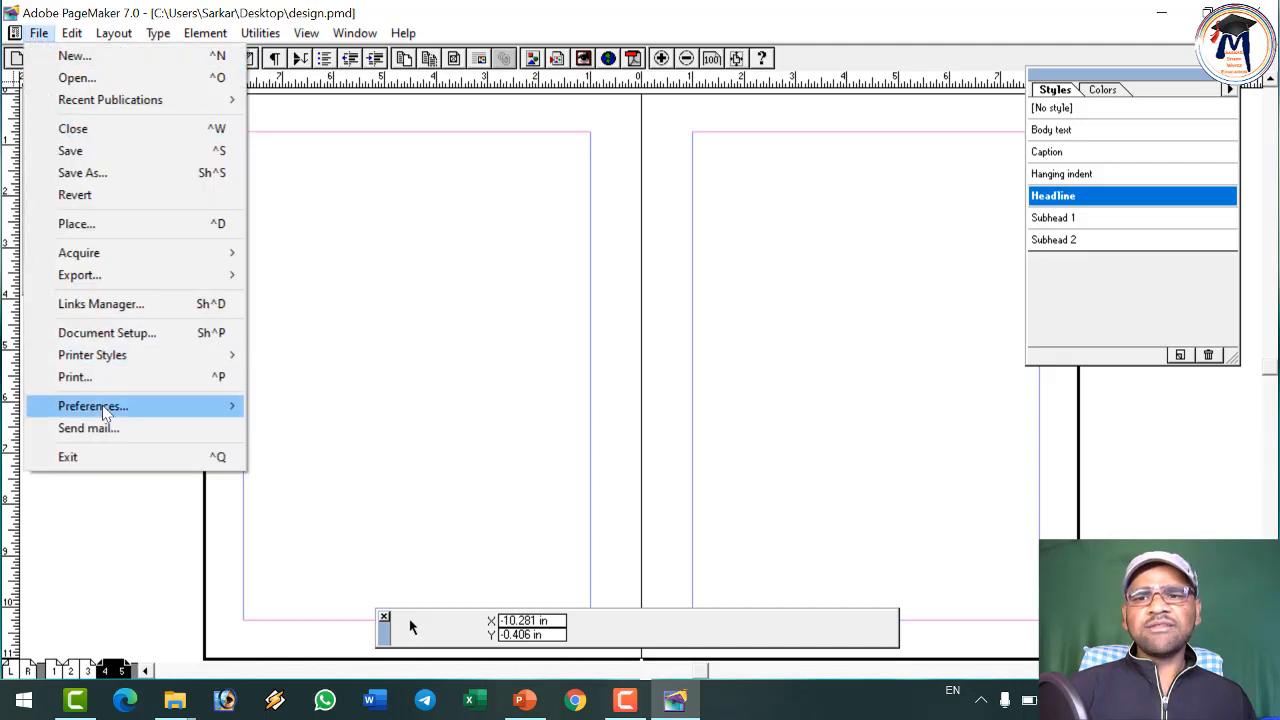
mouse_move(108, 413)
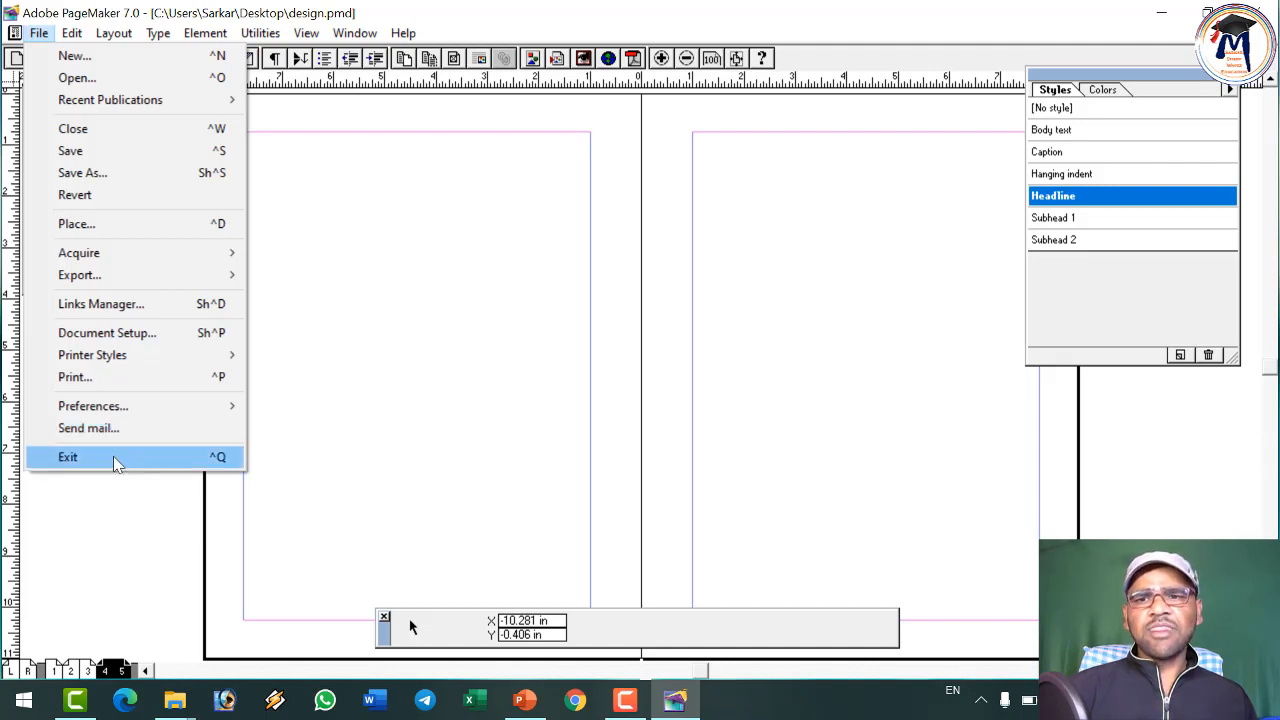
left_click(150, 303)
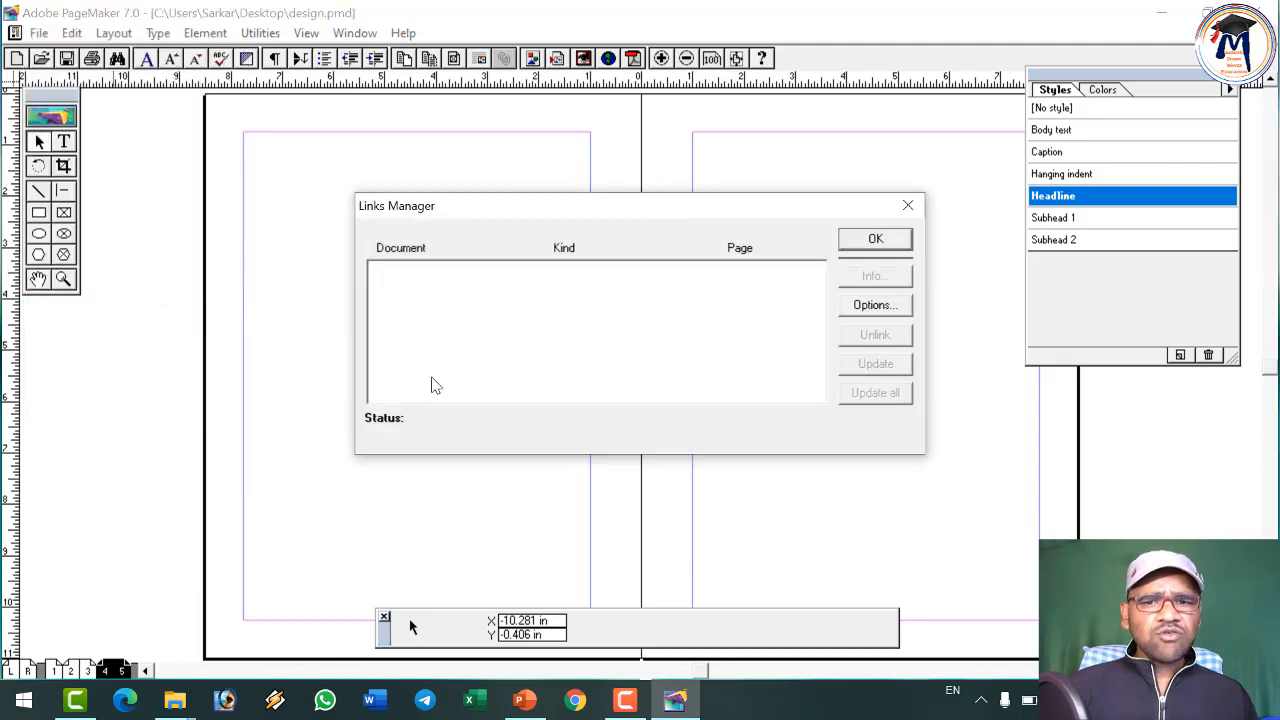
left_click(875, 238)
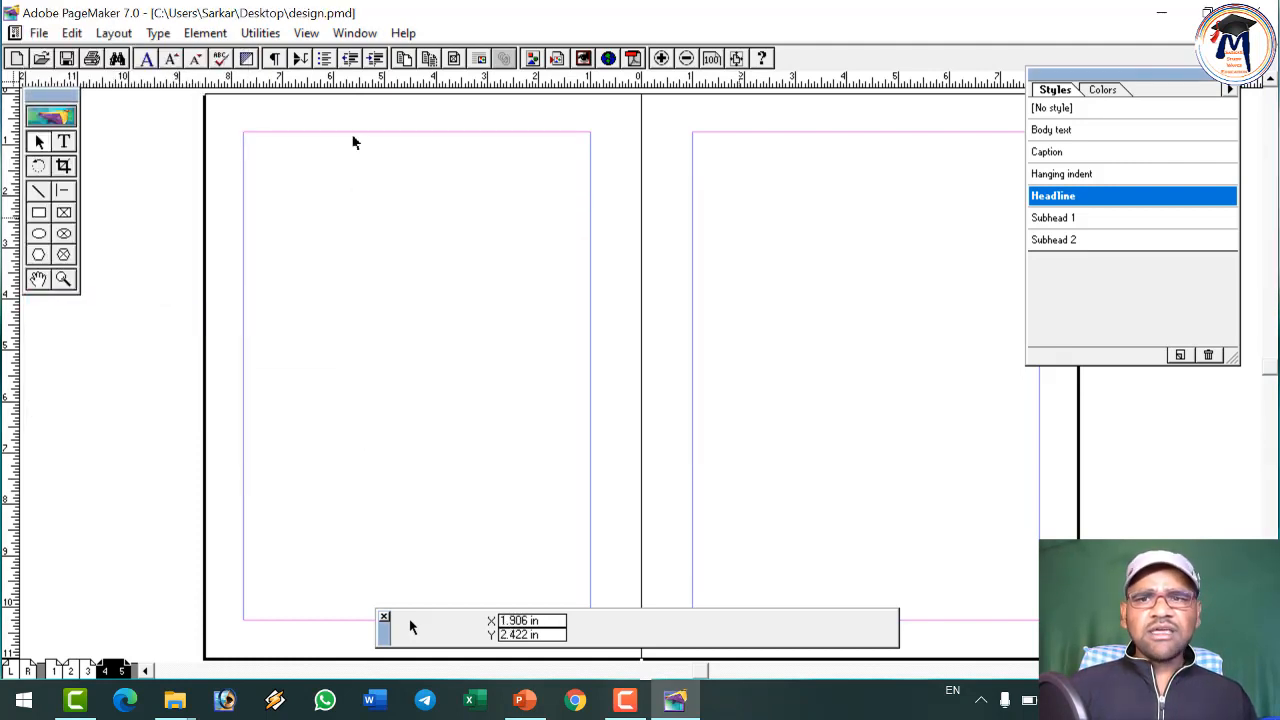
left_click(42, 38)
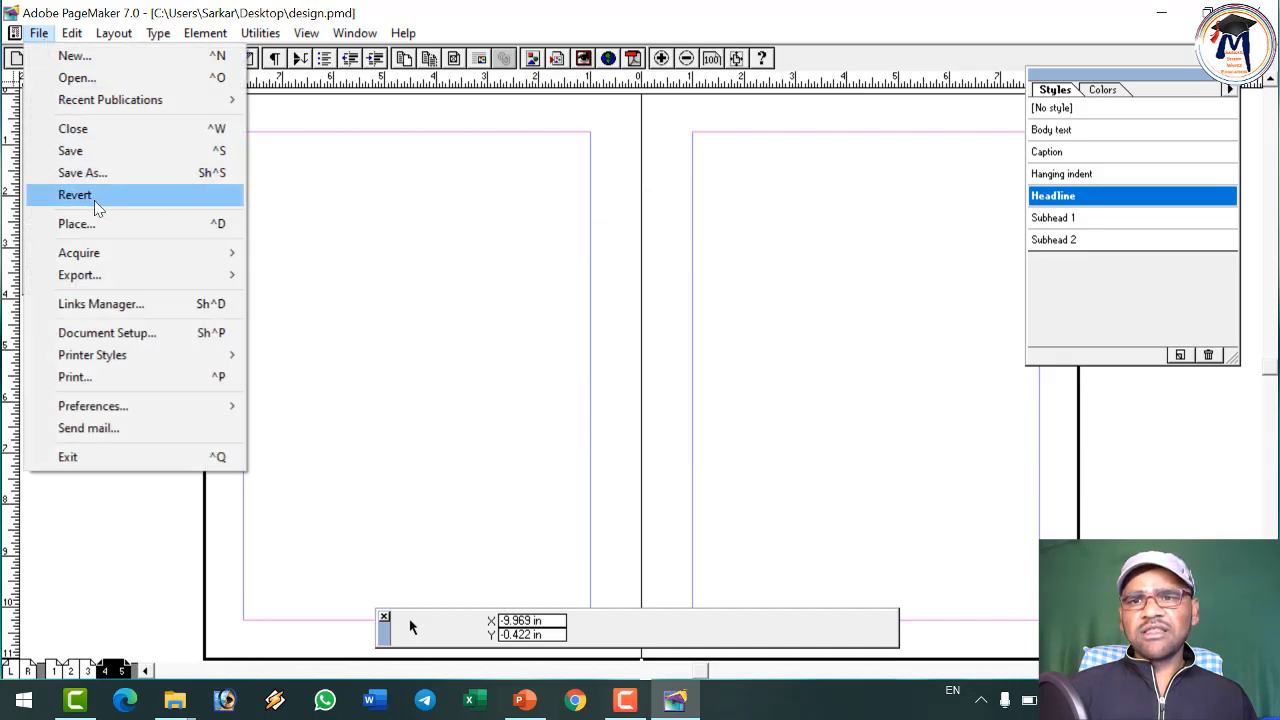
Place the India map image and shrink it into the top-left page corner
left_click(97, 229)
scroll(157, 206, "down", 6)
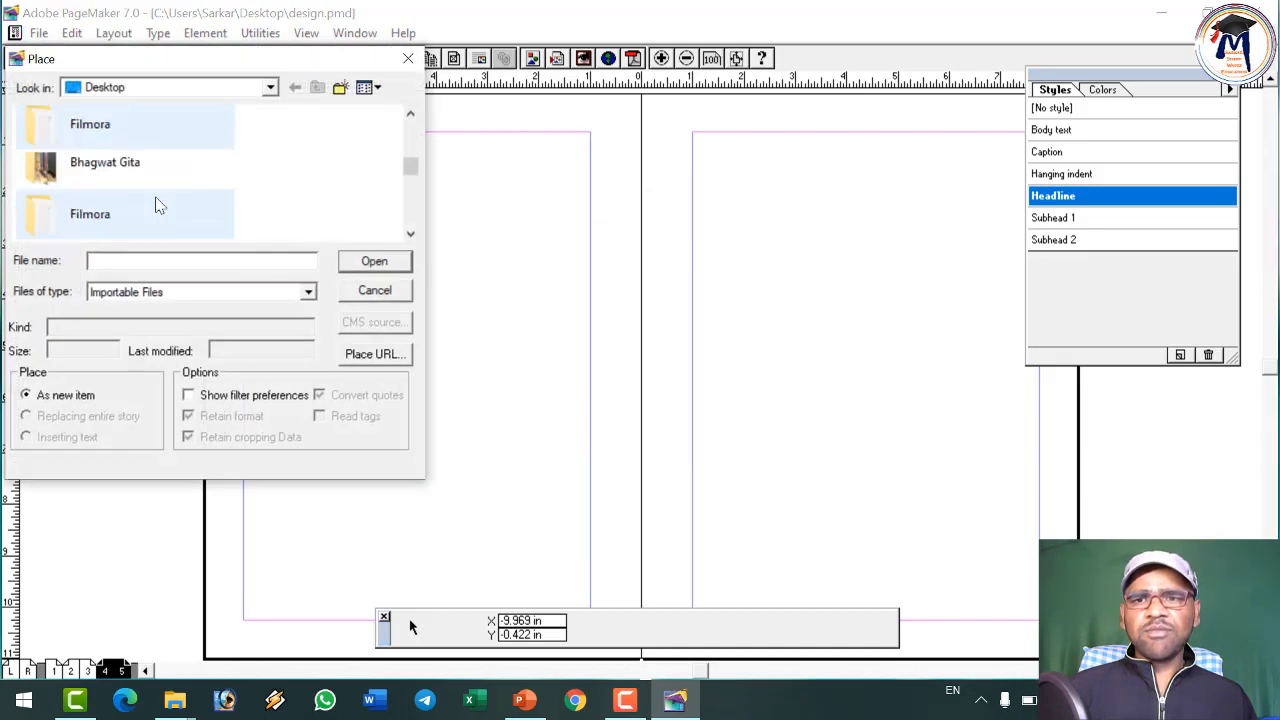
double_click(130, 203)
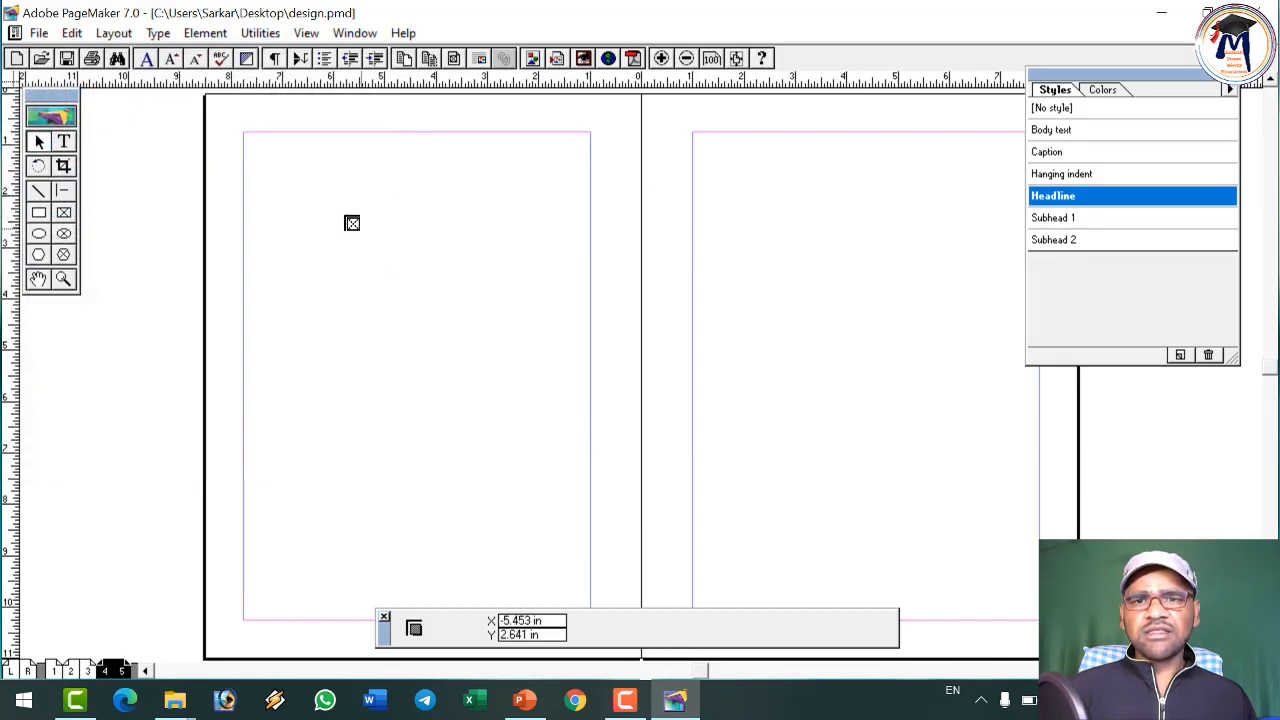
left_click(332, 199)
left_click_drag(630, 570, 330, 252)
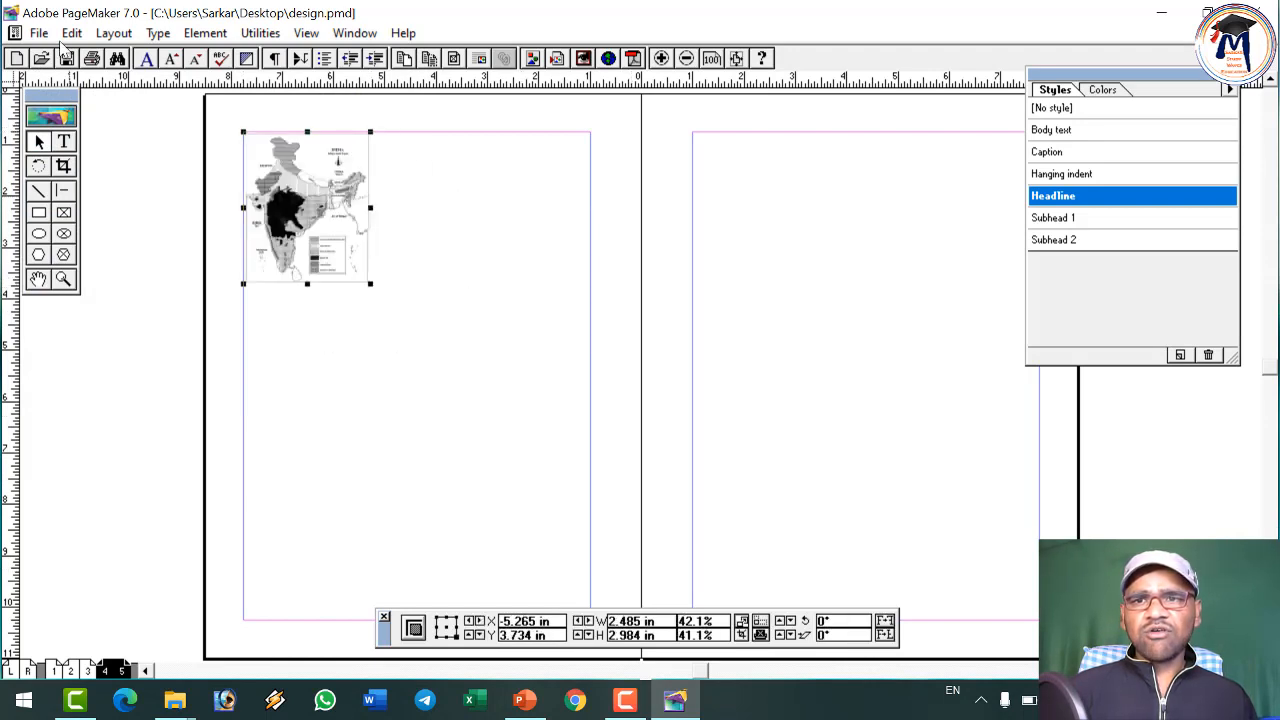
Try placing the design publication file and dismiss the cannot-place warning
left_click(39, 33)
left_click(105, 225)
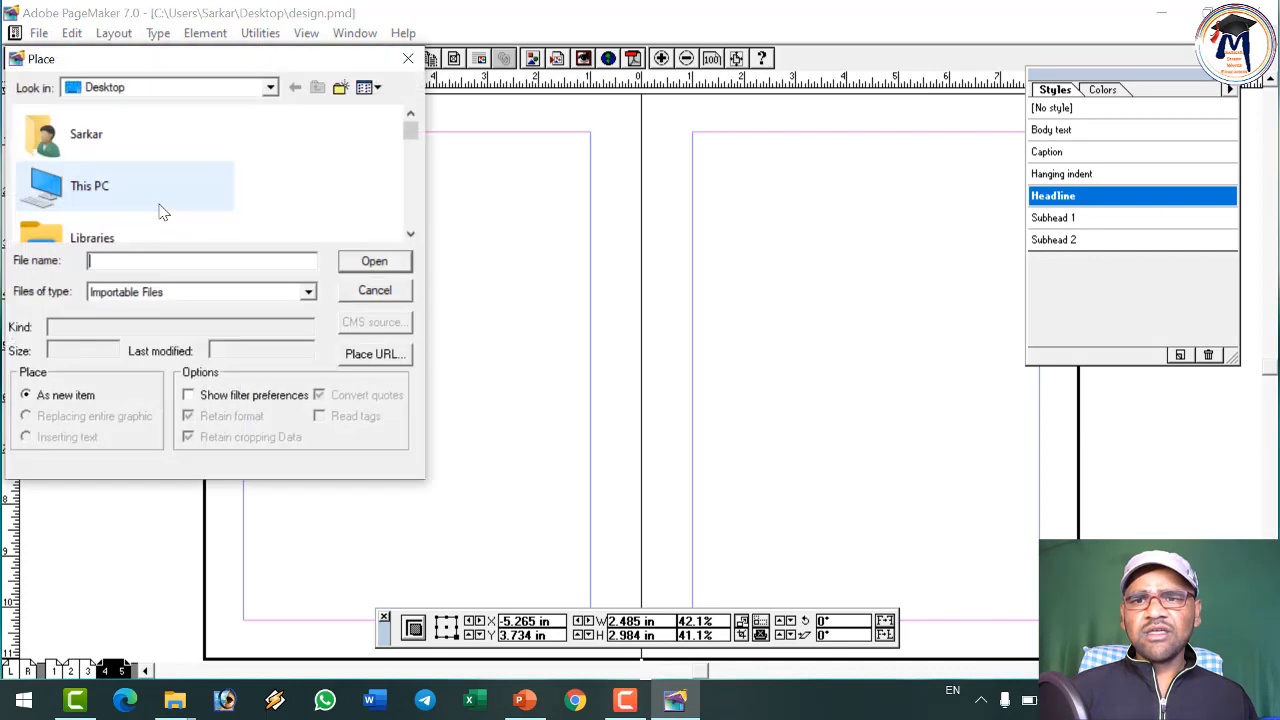
left_click(112, 186)
scroll(114, 200, "down", 1)
scroll(117, 197, "up", 1)
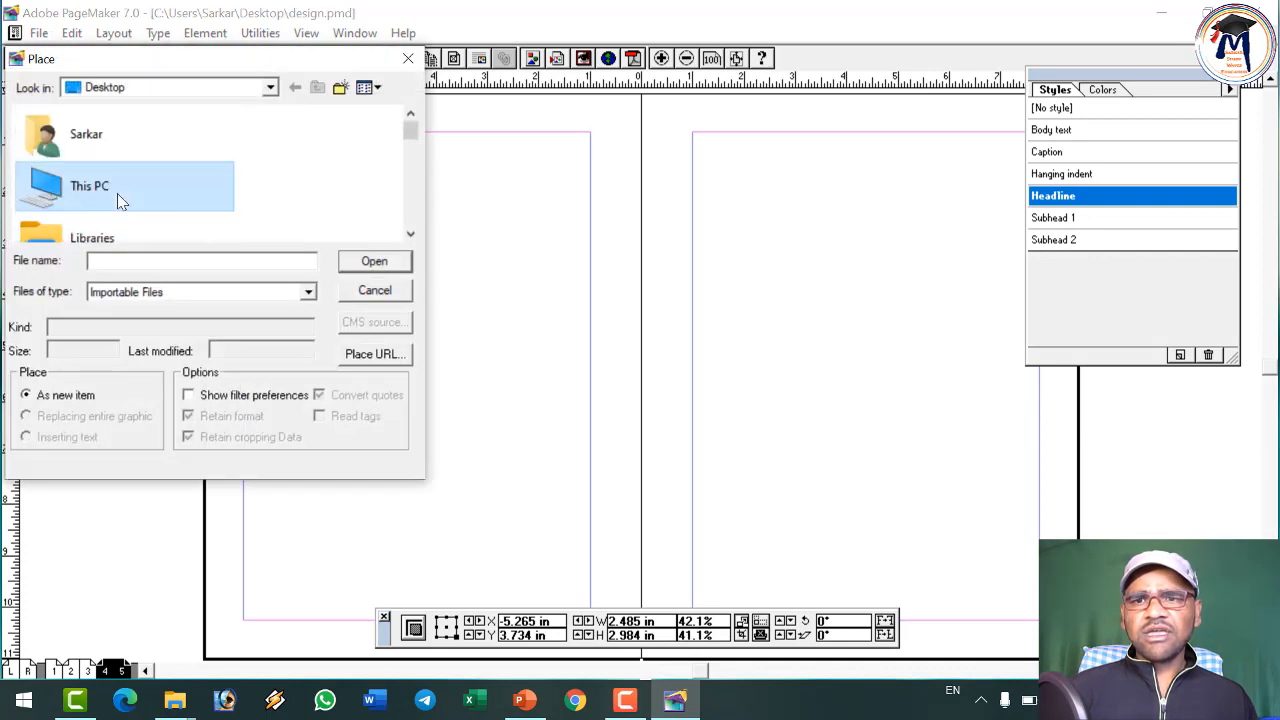
scroll(117, 200, "down", 5)
scroll(120, 215, "down", 5)
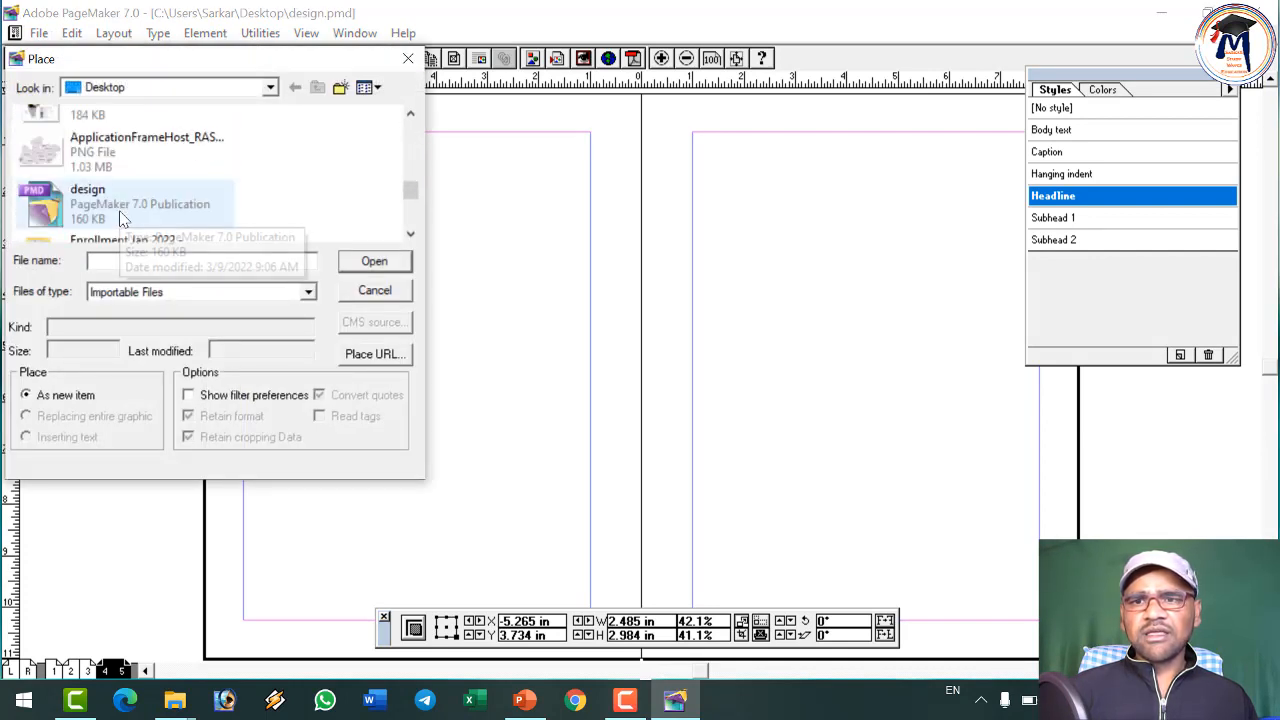
double_click(120, 185)
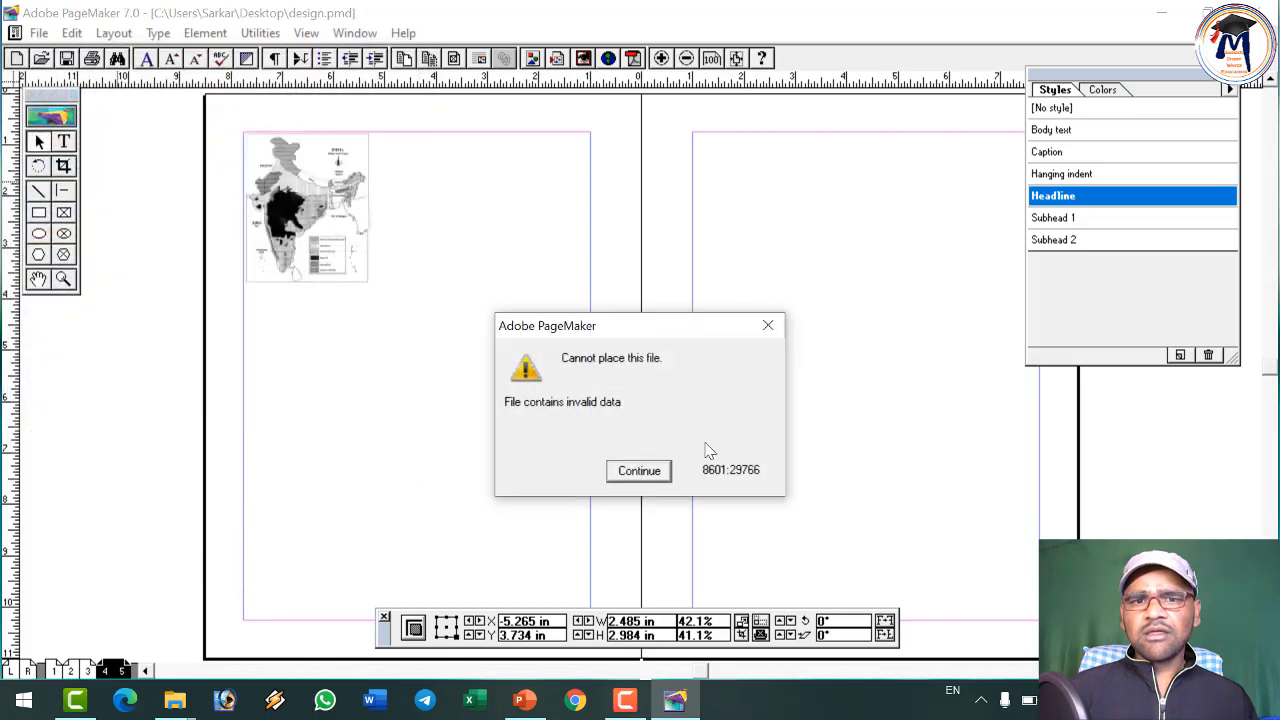
left_click(658, 476)
Place the cartoon PNG graphic and move it up toward the left margin
left_click(39, 33)
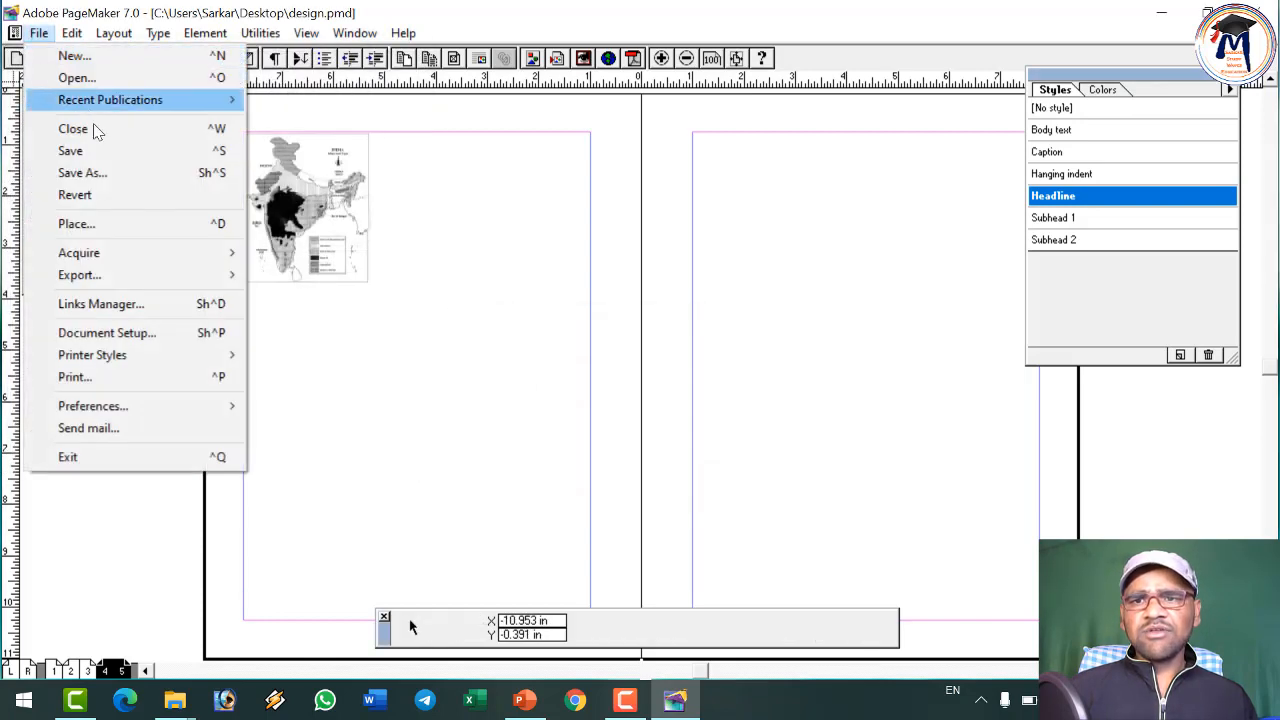
left_click(106, 224)
scroll(170, 200, "down", 10)
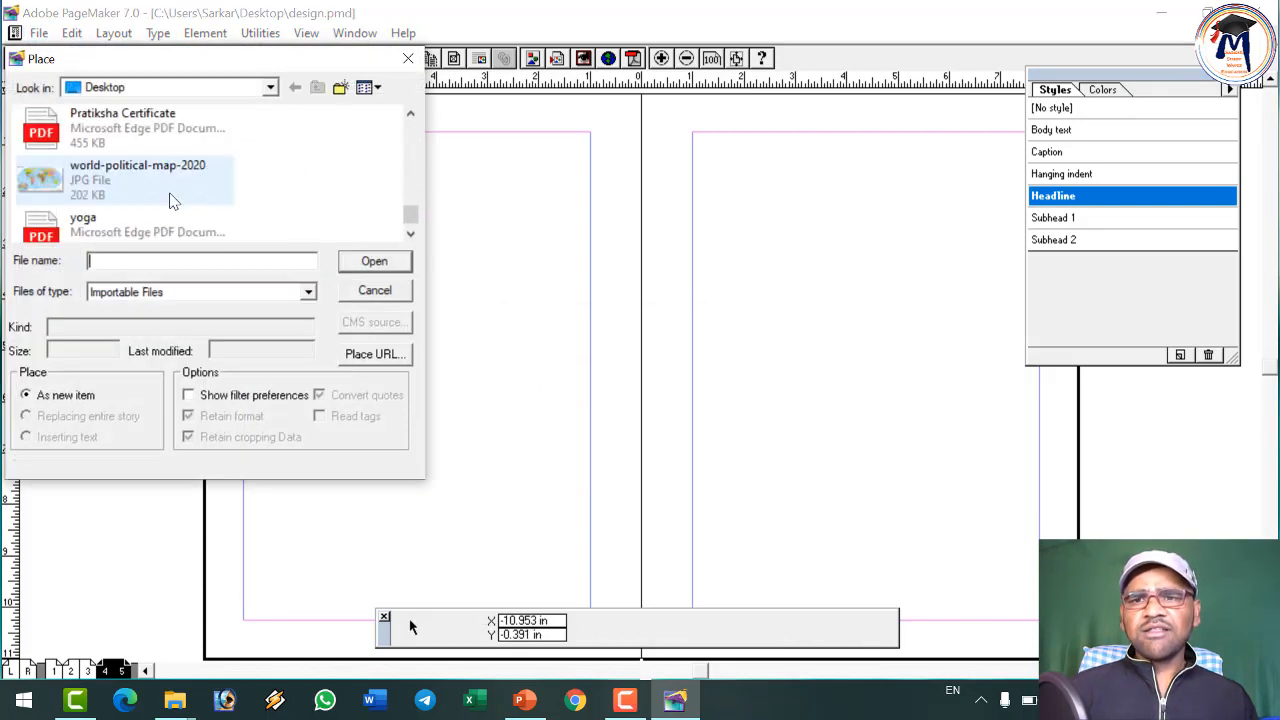
scroll(170, 200, "down", 1)
left_click(143, 168)
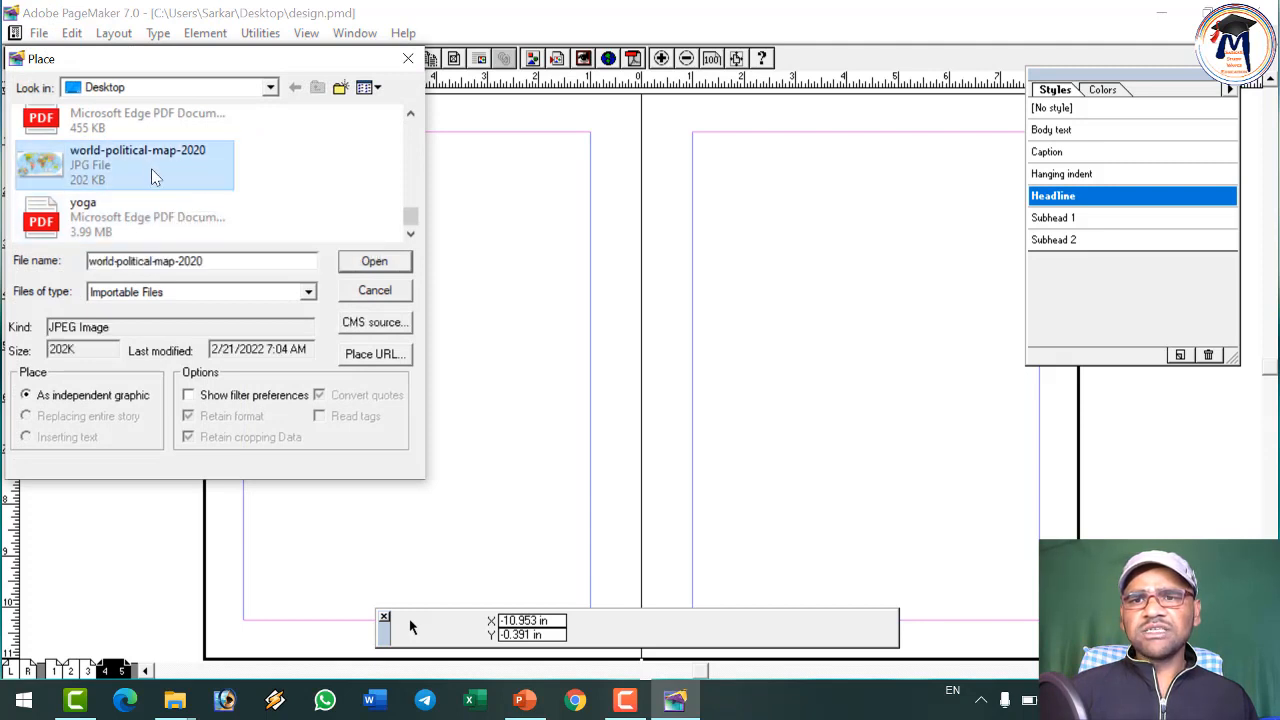
scroll(150, 172, "up", 5)
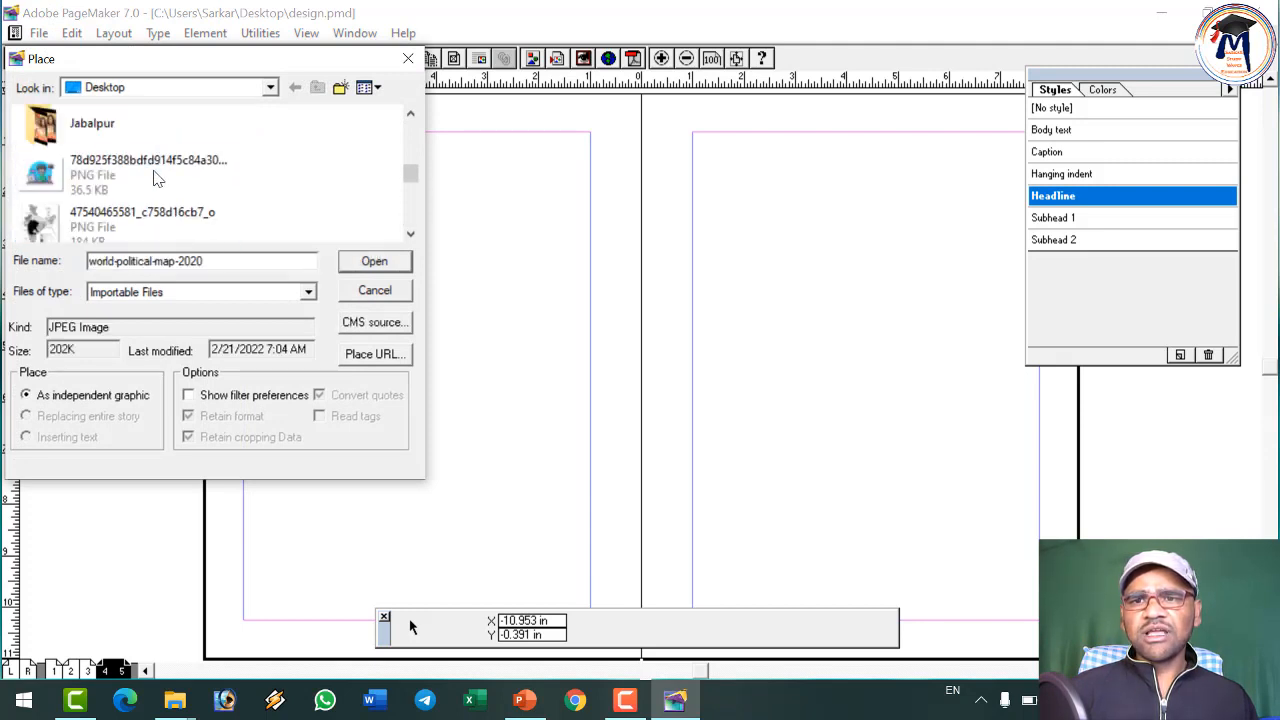
scroll(157, 177, "up", 6)
scroll(157, 177, "down", 3)
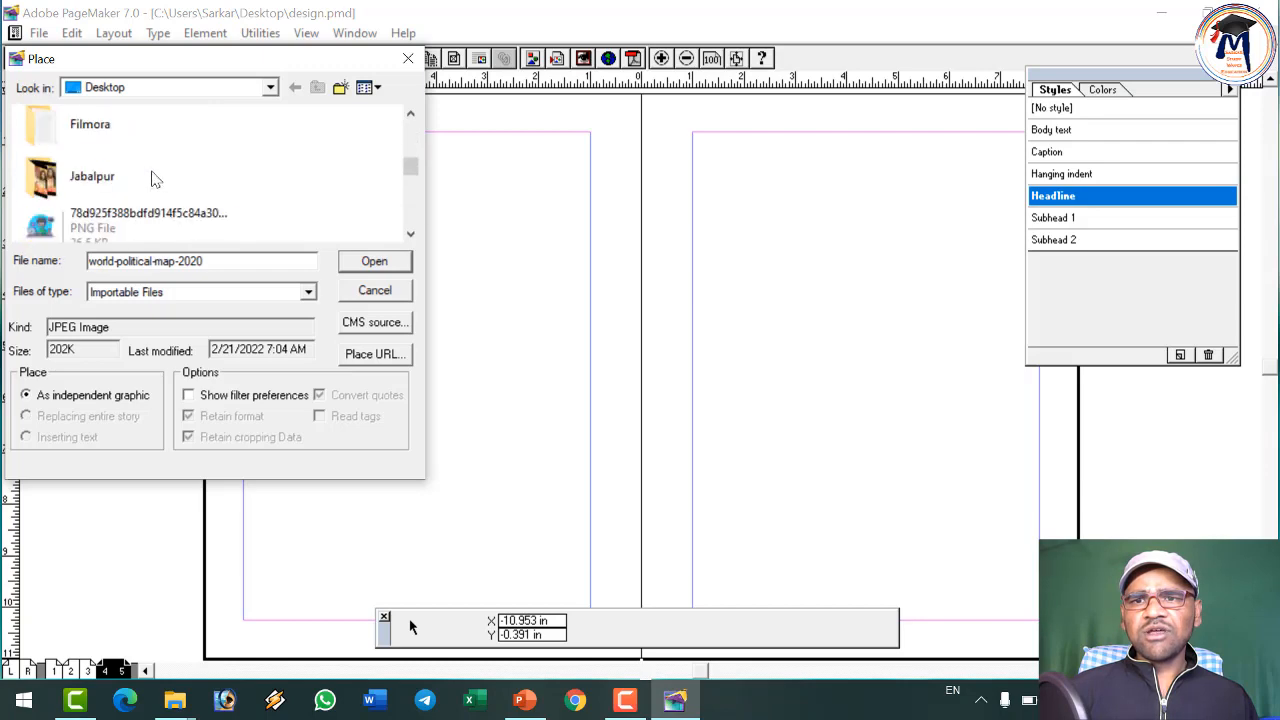
double_click(150, 212)
left_click(314, 373)
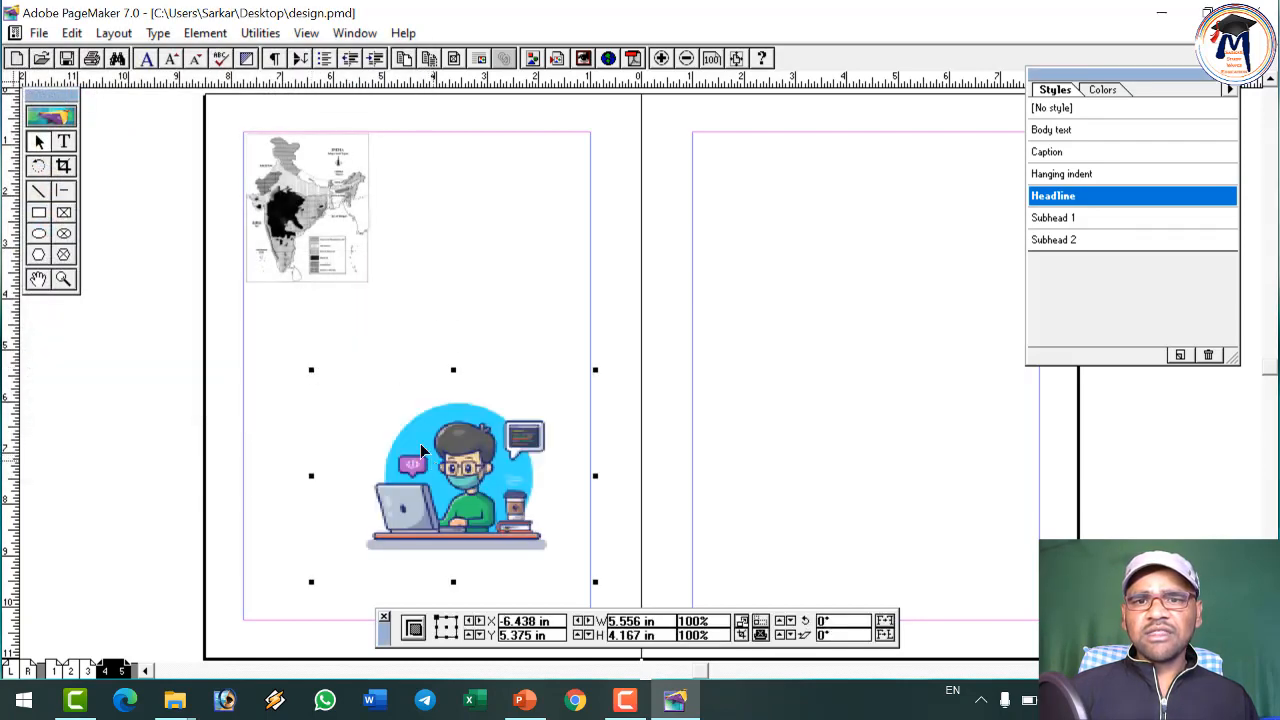
left_click_drag(434, 464, 372, 409)
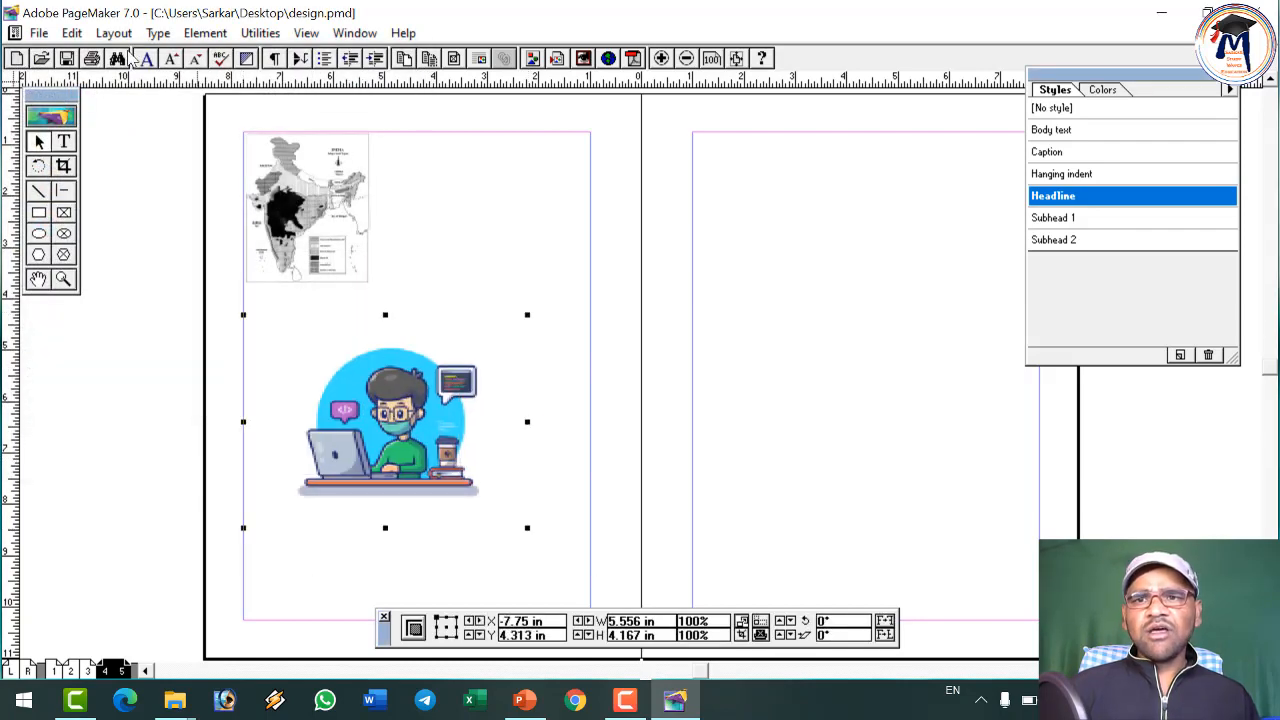
left_click(39, 33)
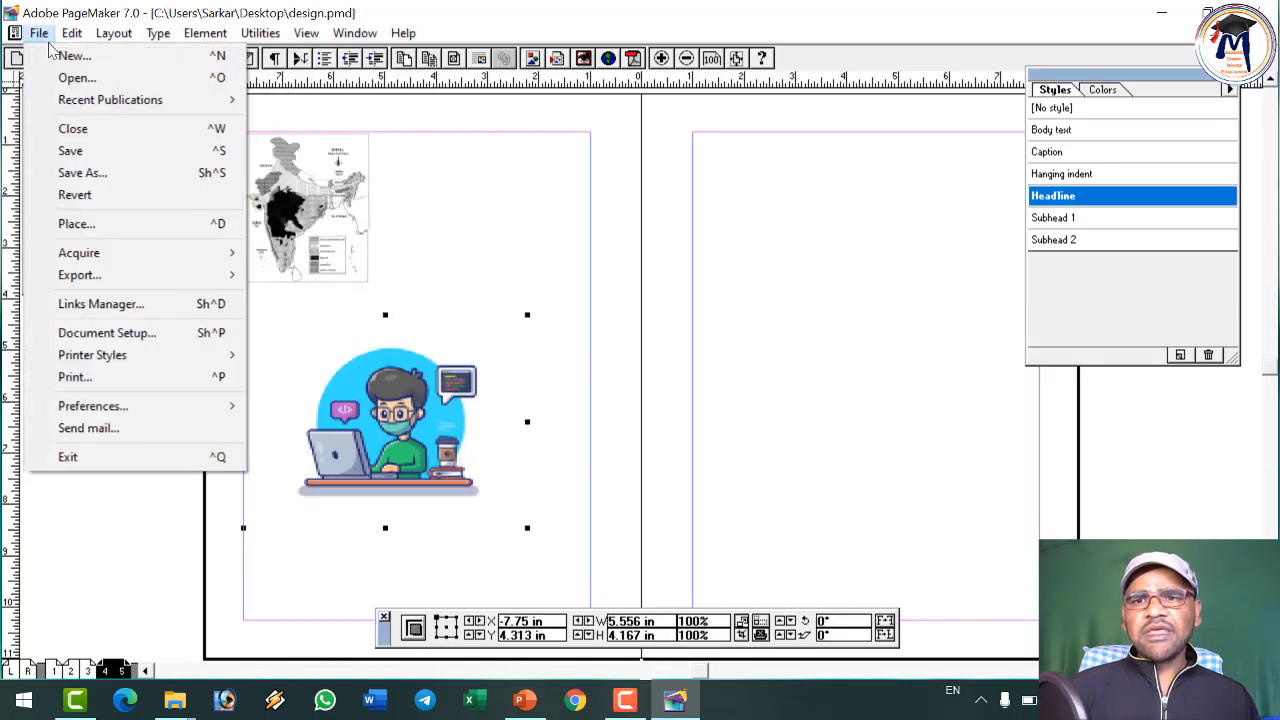
Review the two linked PNG images in the Links Manager, then close it
left_click(124, 304)
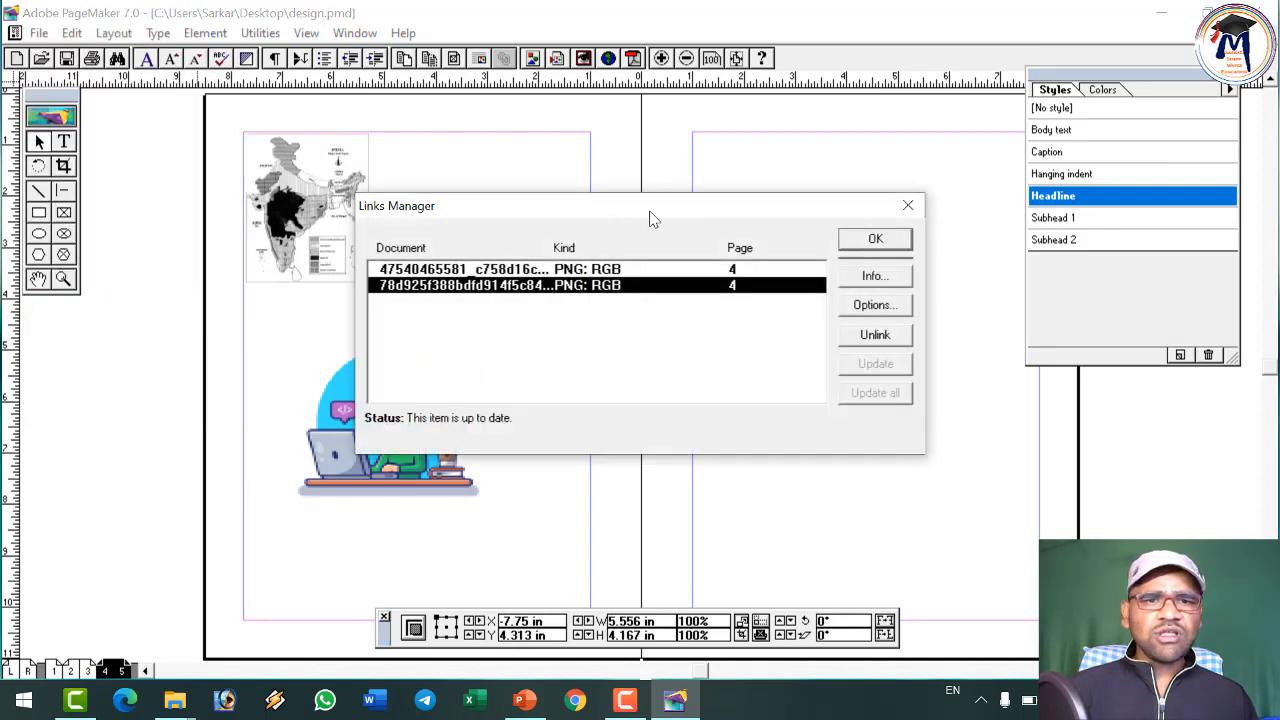
left_click_drag(651, 214, 782, 195)
left_click(637, 246)
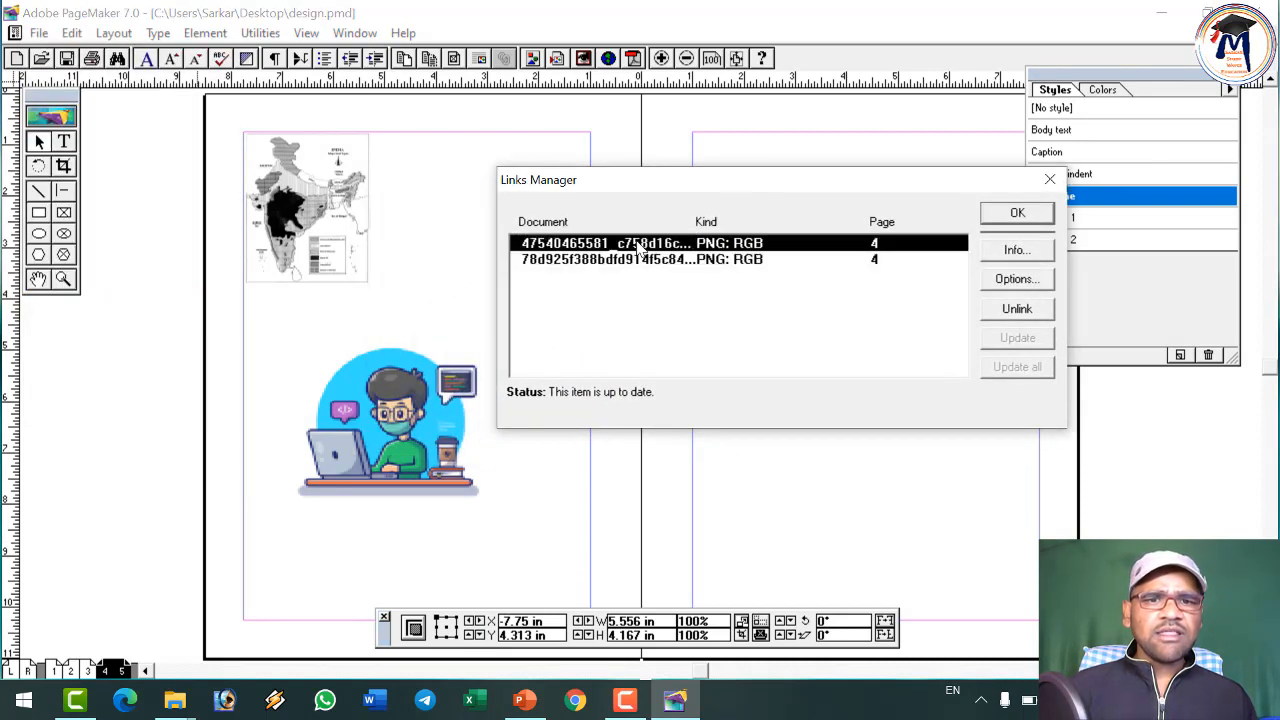
left_click(700, 260)
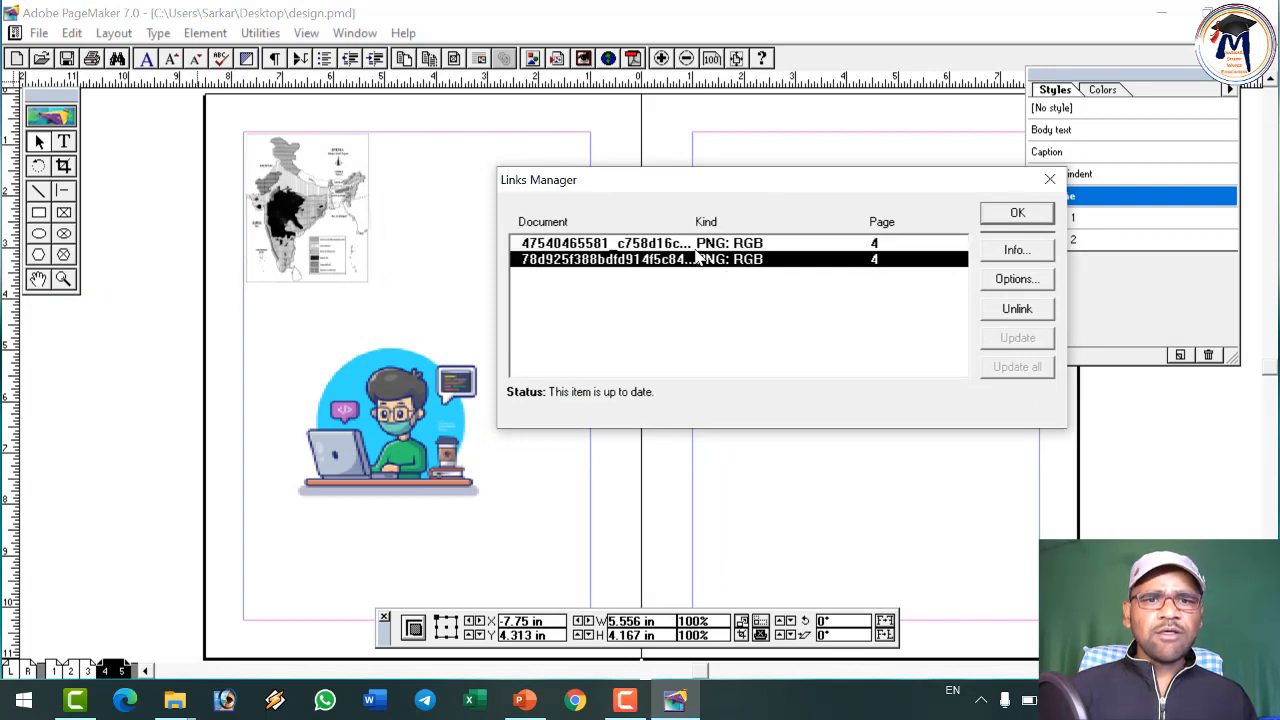
left_click(697, 248)
left_click(701, 263)
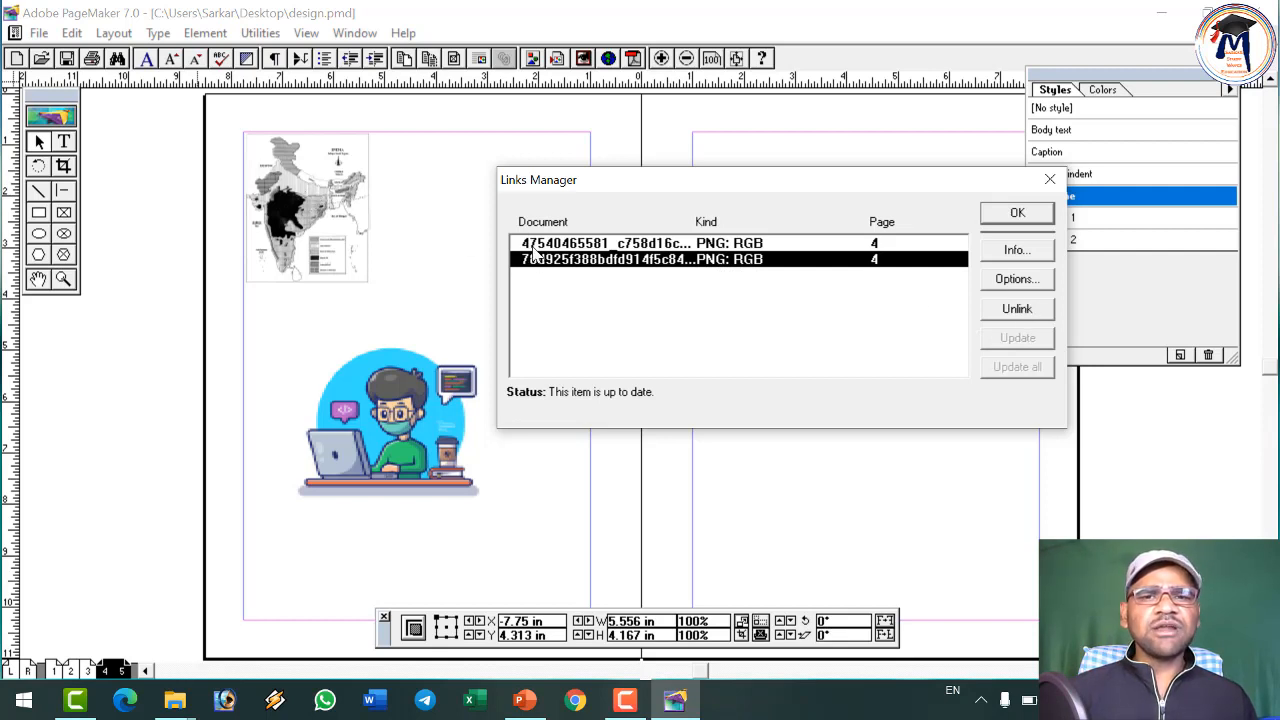
left_click(628, 244)
left_click(645, 262)
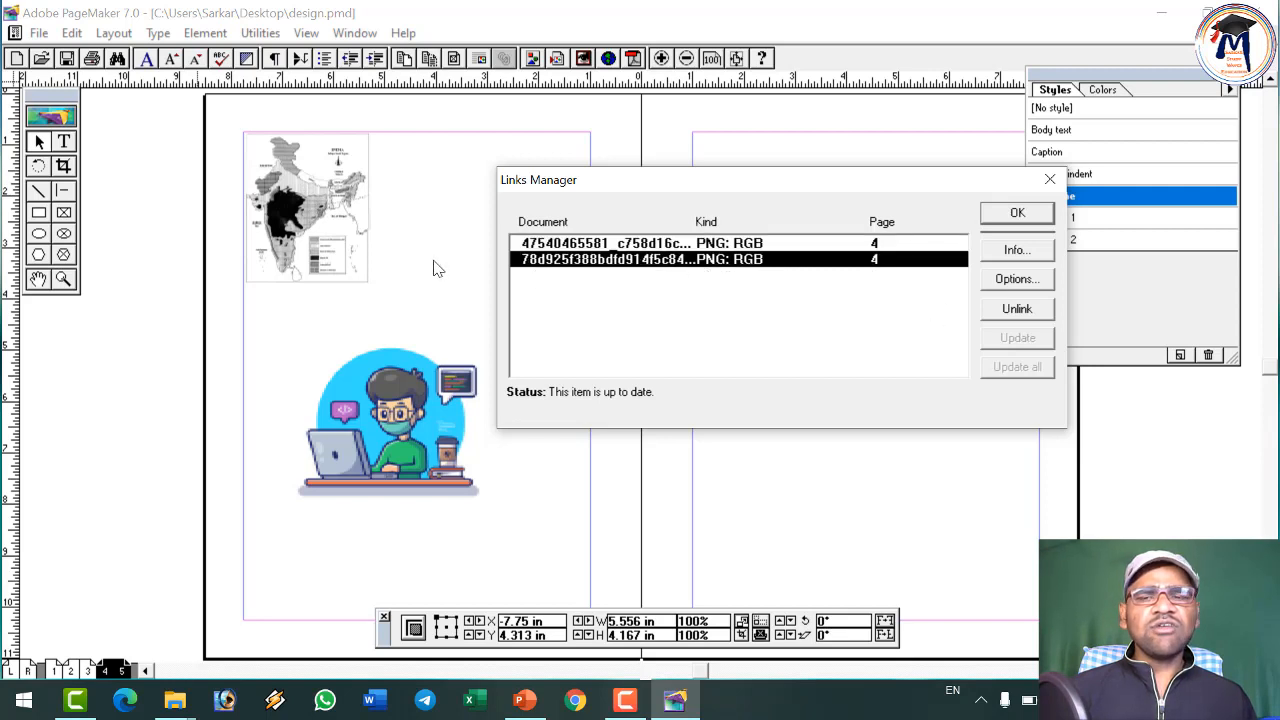
key("Up")
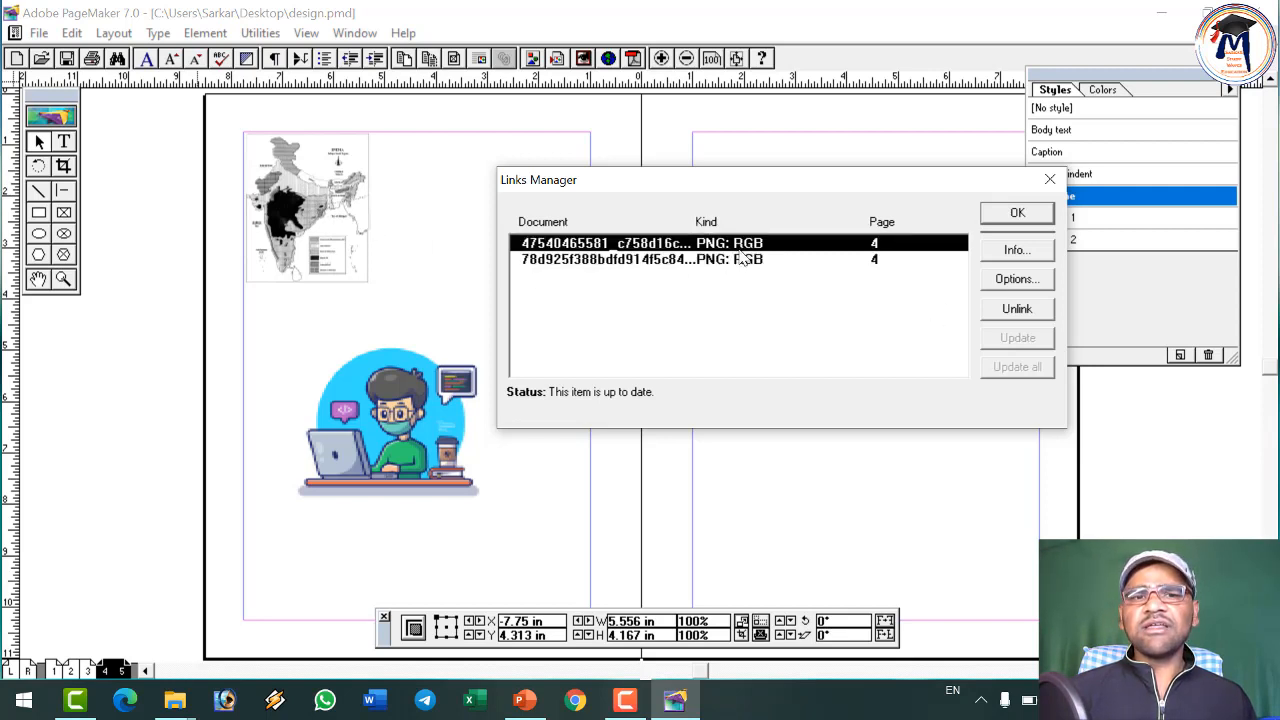
left_click(739, 259)
left_click(754, 249)
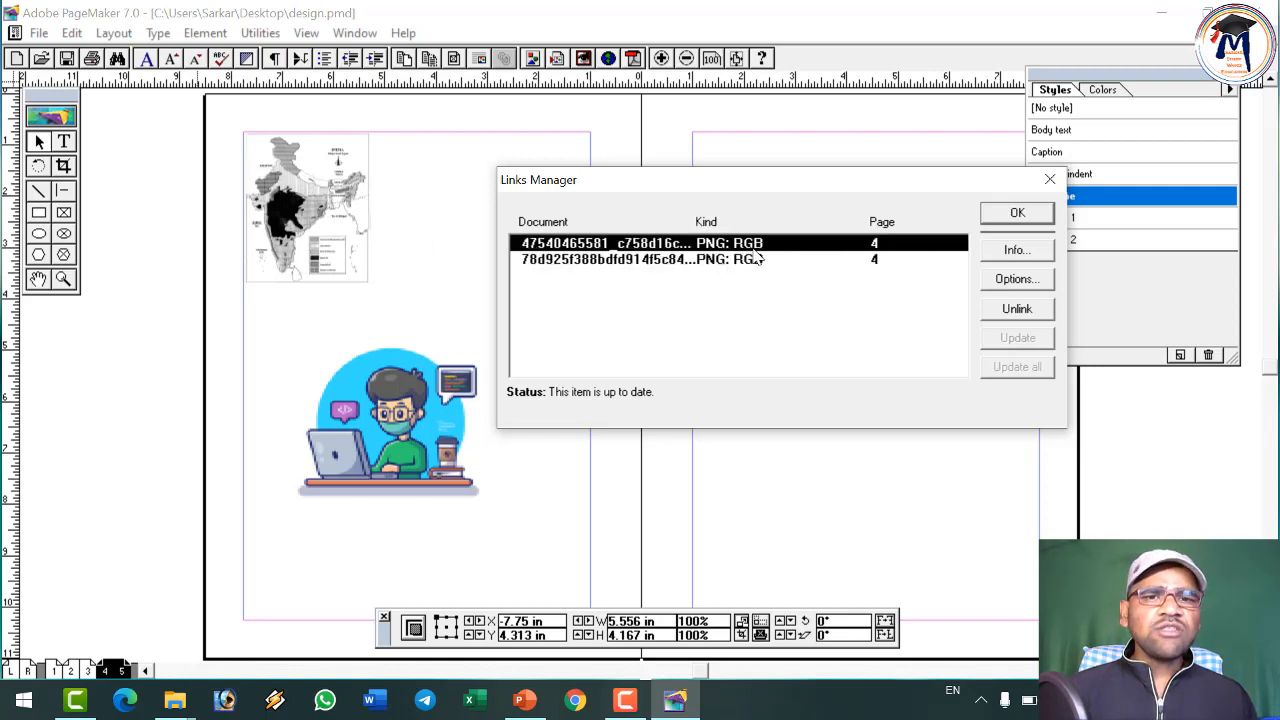
left_click(1040, 216)
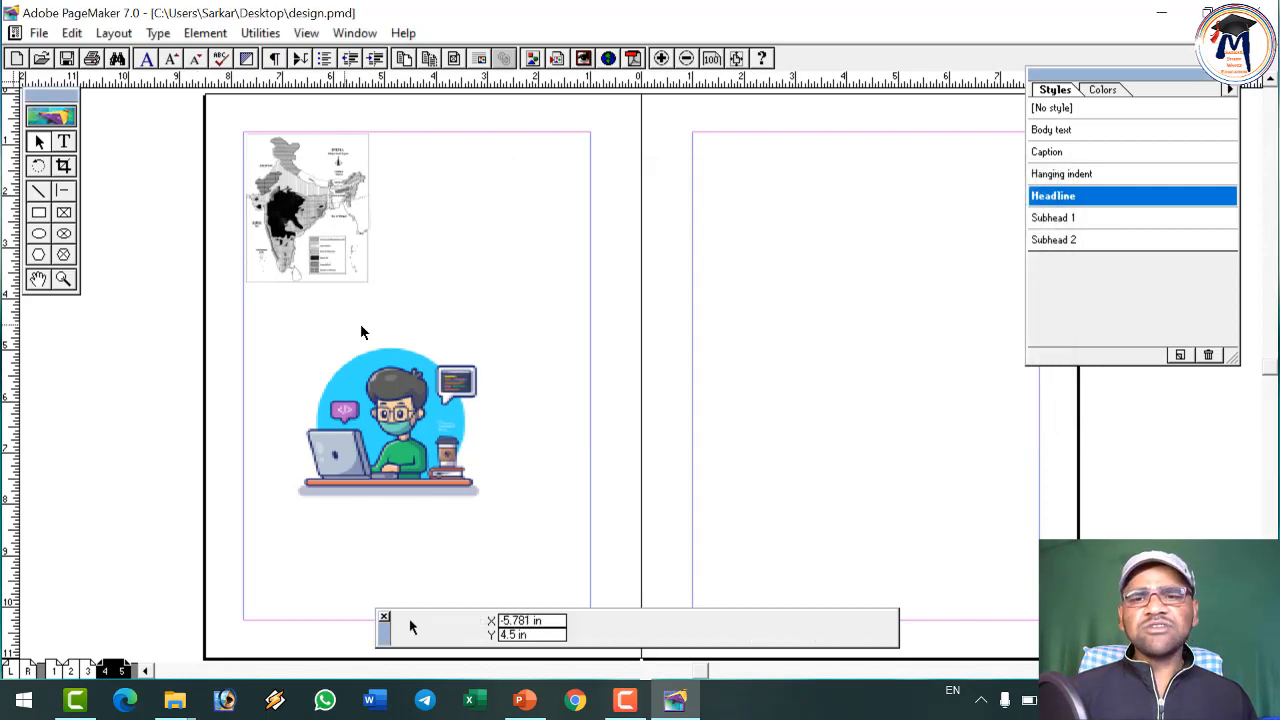
Delete the map and cartoon together, then confirm the Links Manager is empty
left_click_drag(180, 95, 557, 503)
key("Delete")
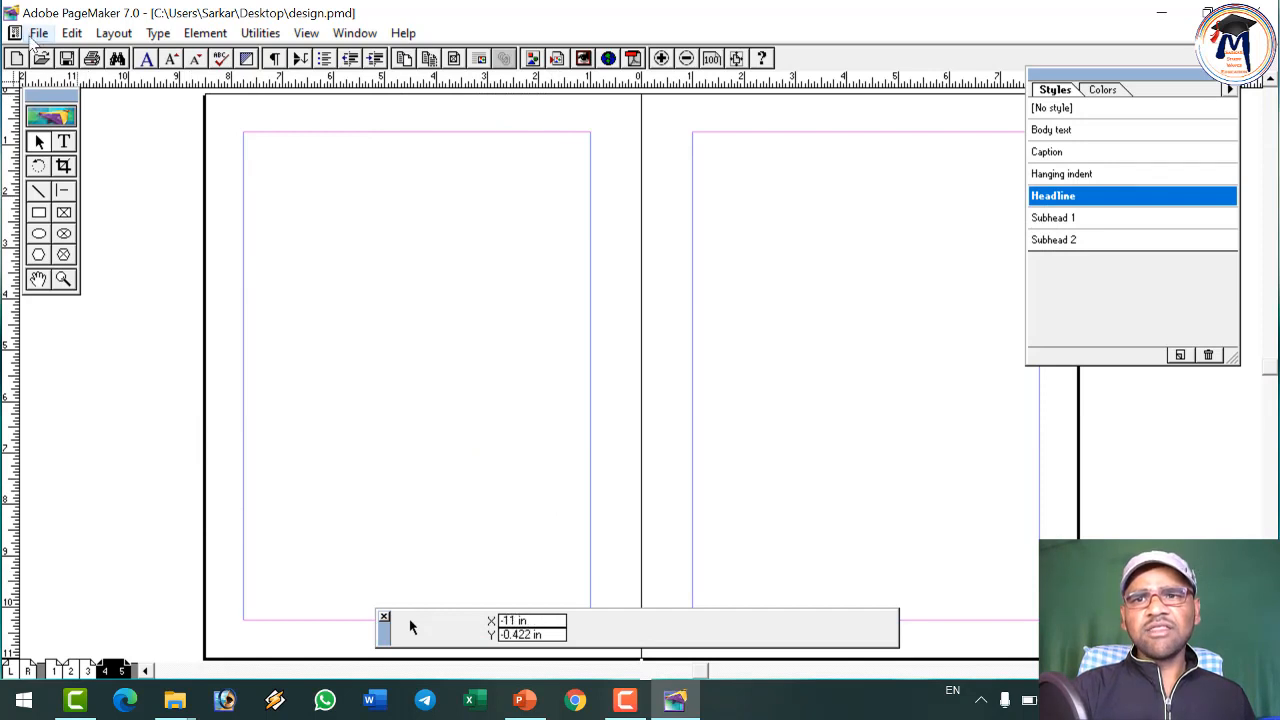
left_click(39, 33)
left_click(107, 310)
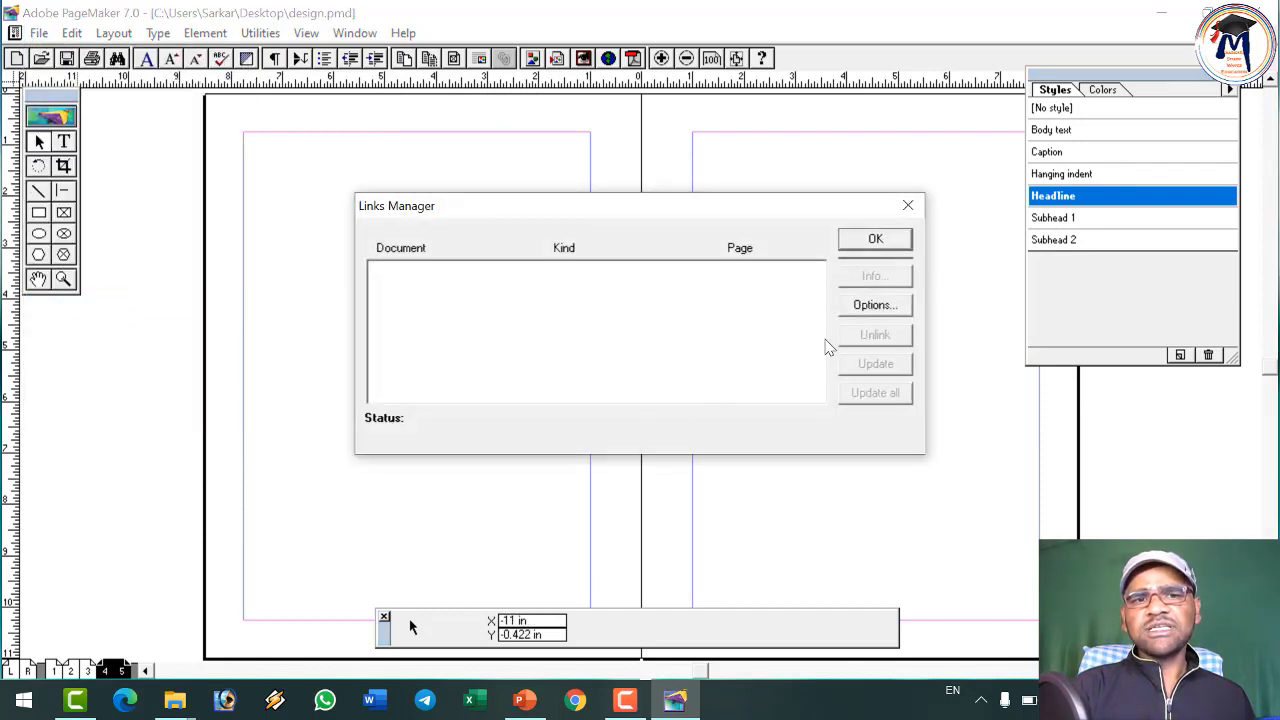
left_click(900, 238)
left_click(39, 33)
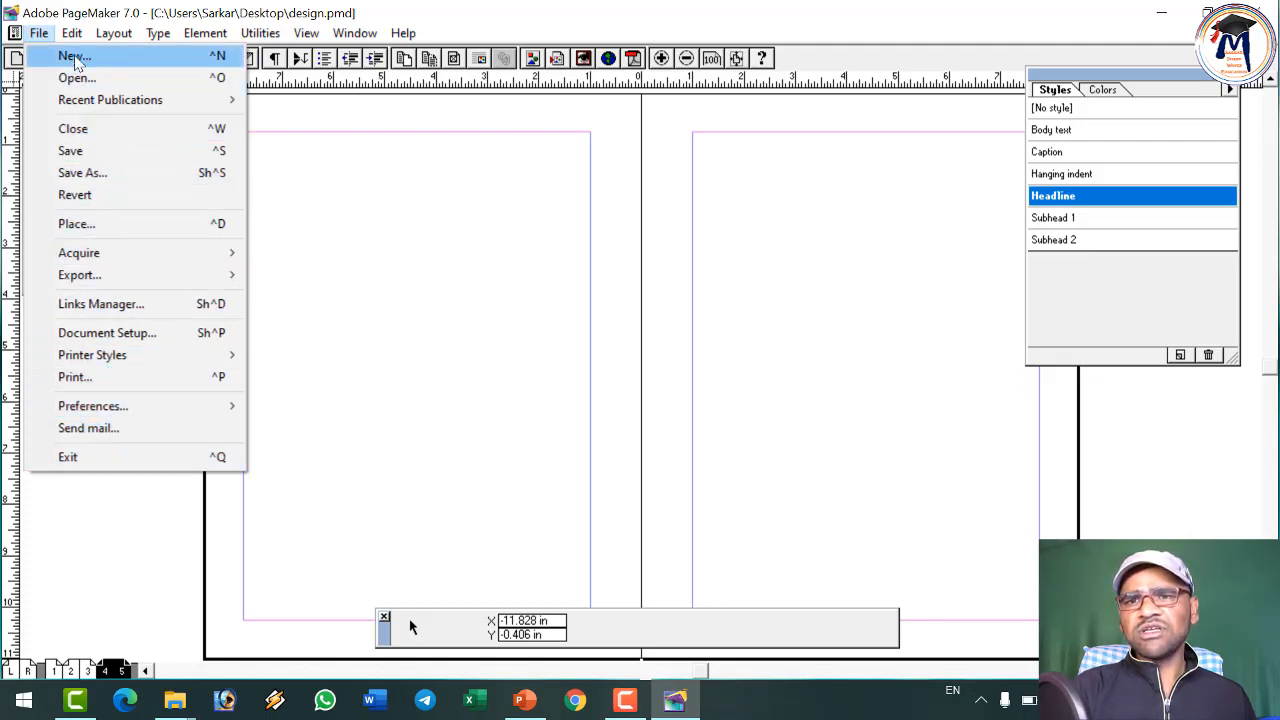
mouse_move(73, 45)
left_click(462, 358)
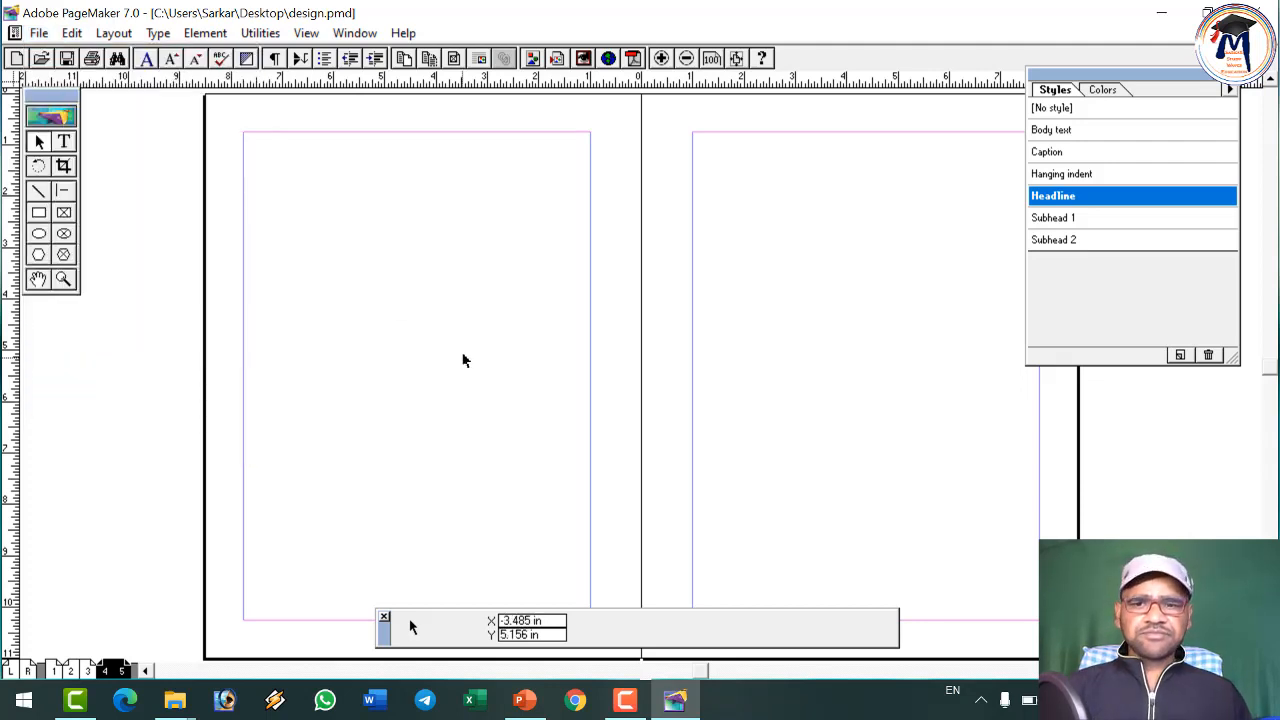
On page 1, marquee-select the pink SSW ellipse logo and delete it
left_click(443, 288, "ctrl")
left_click(70, 670)
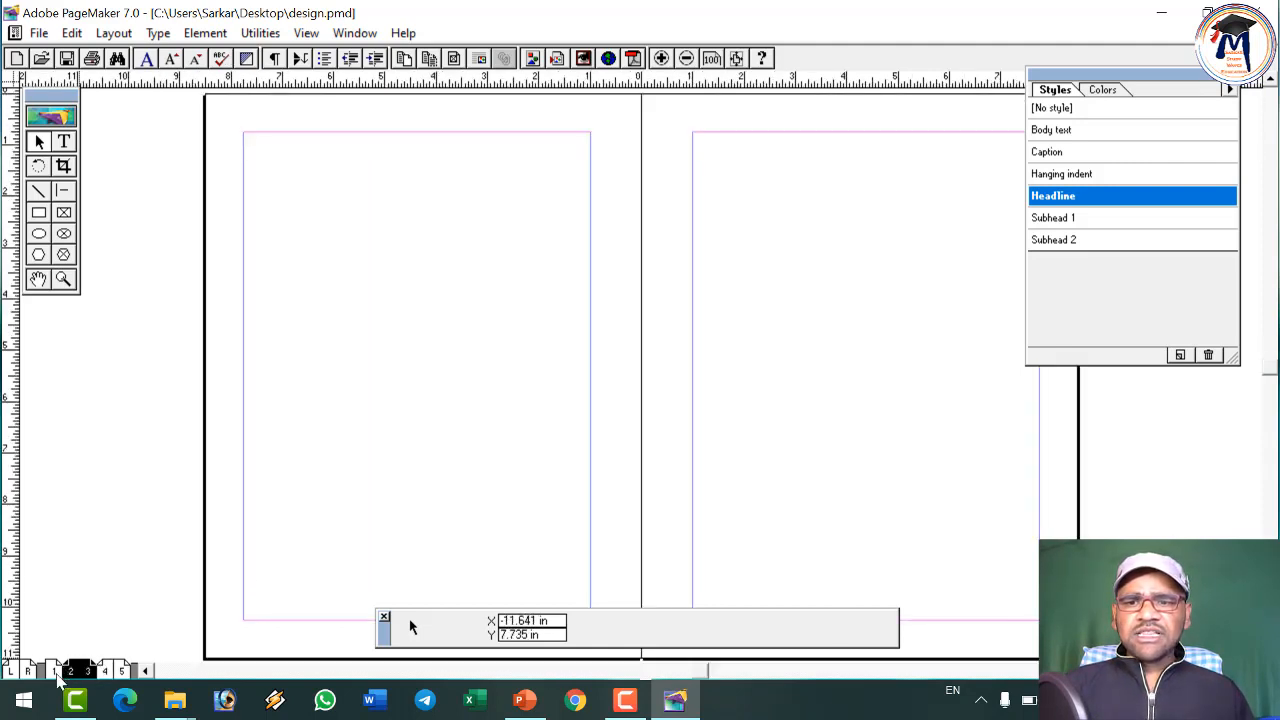
left_click(54, 670)
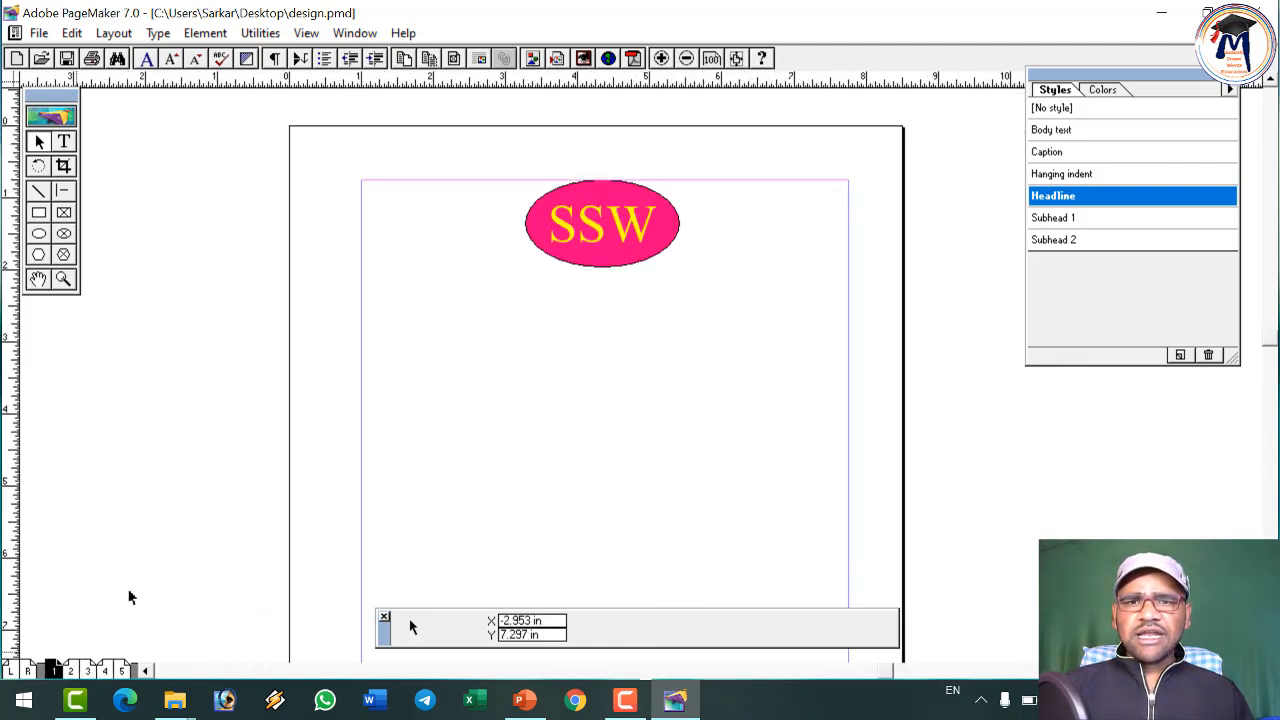
left_click(39, 33)
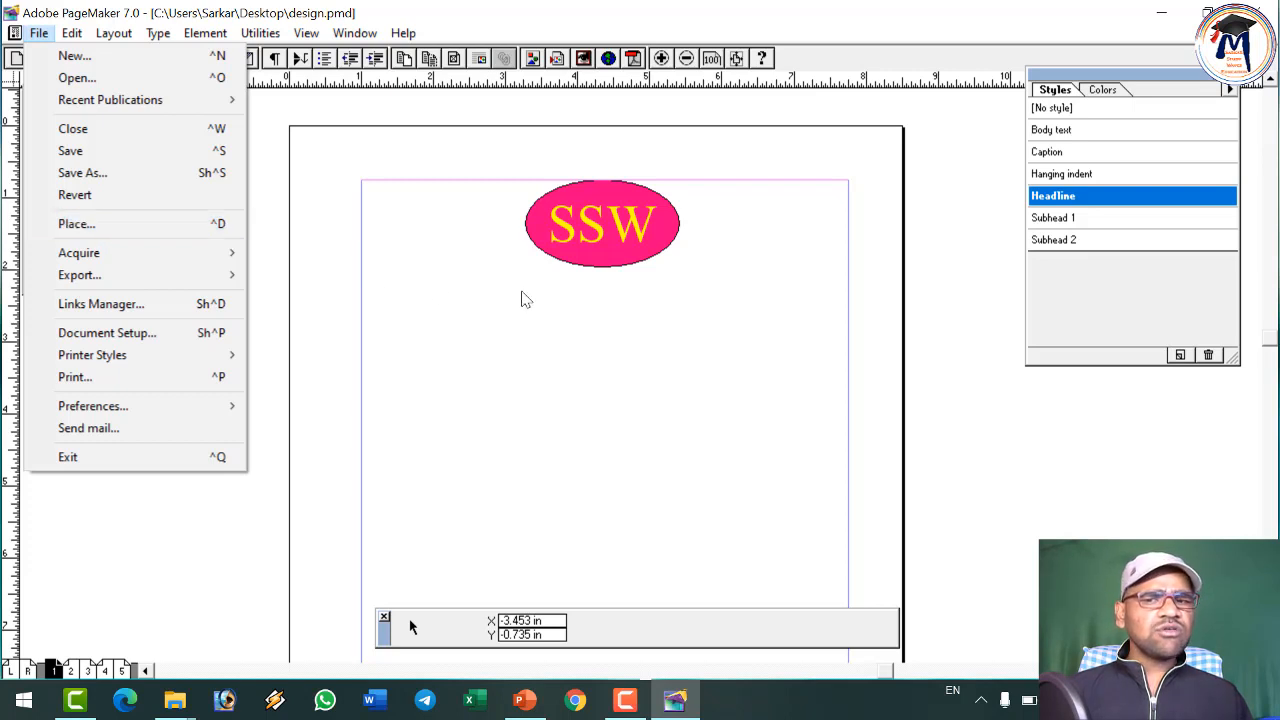
left_click(509, 216)
left_click_drag(486, 172, 749, 289)
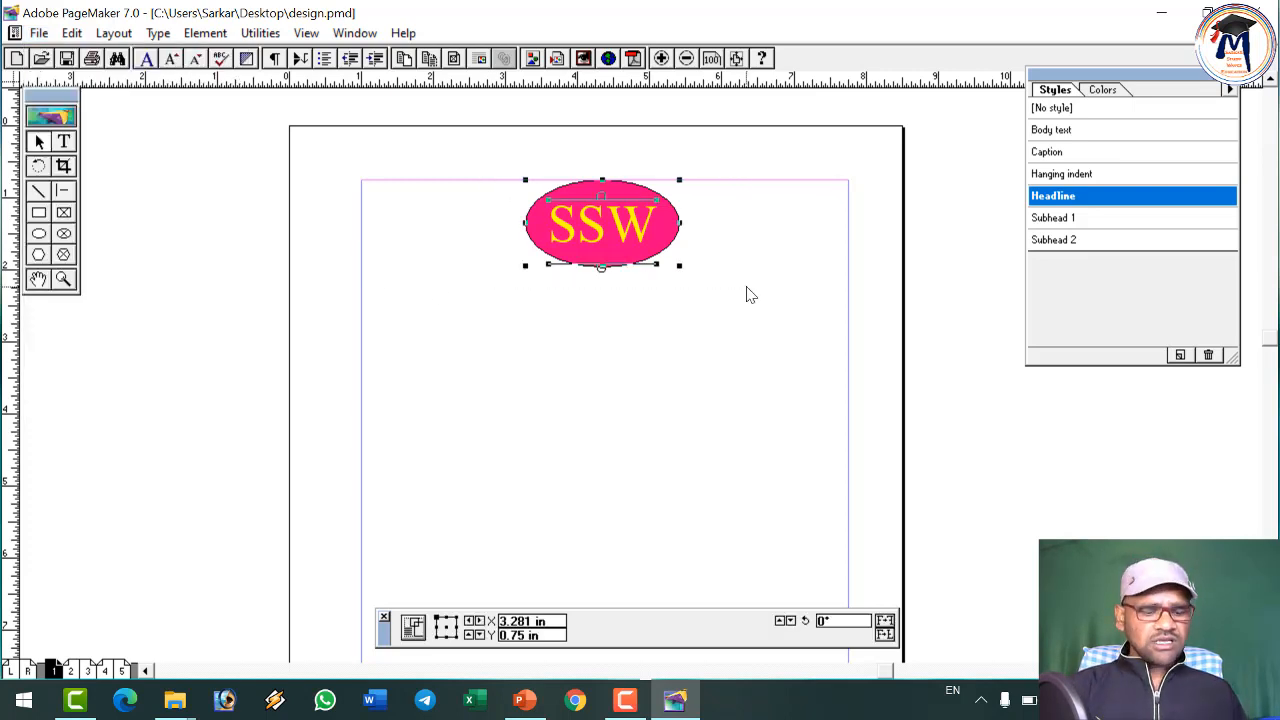
key("Delete")
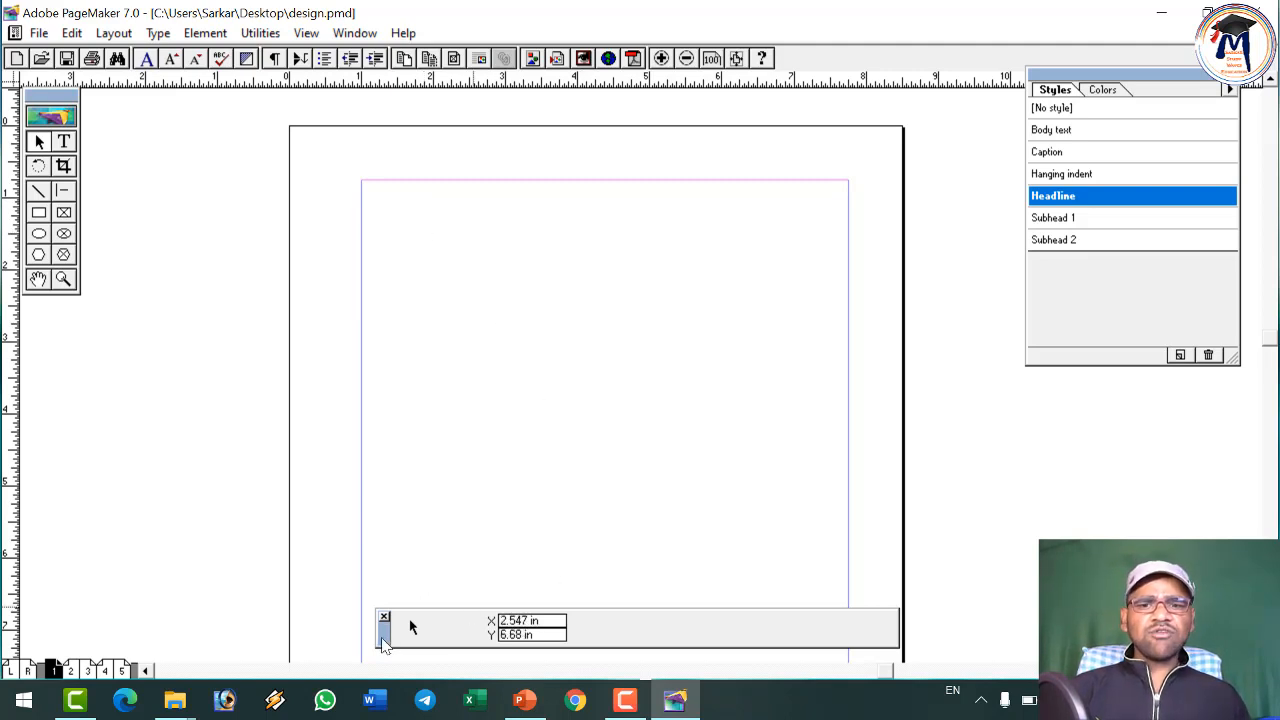
left_click_drag(383, 643, 384, 655)
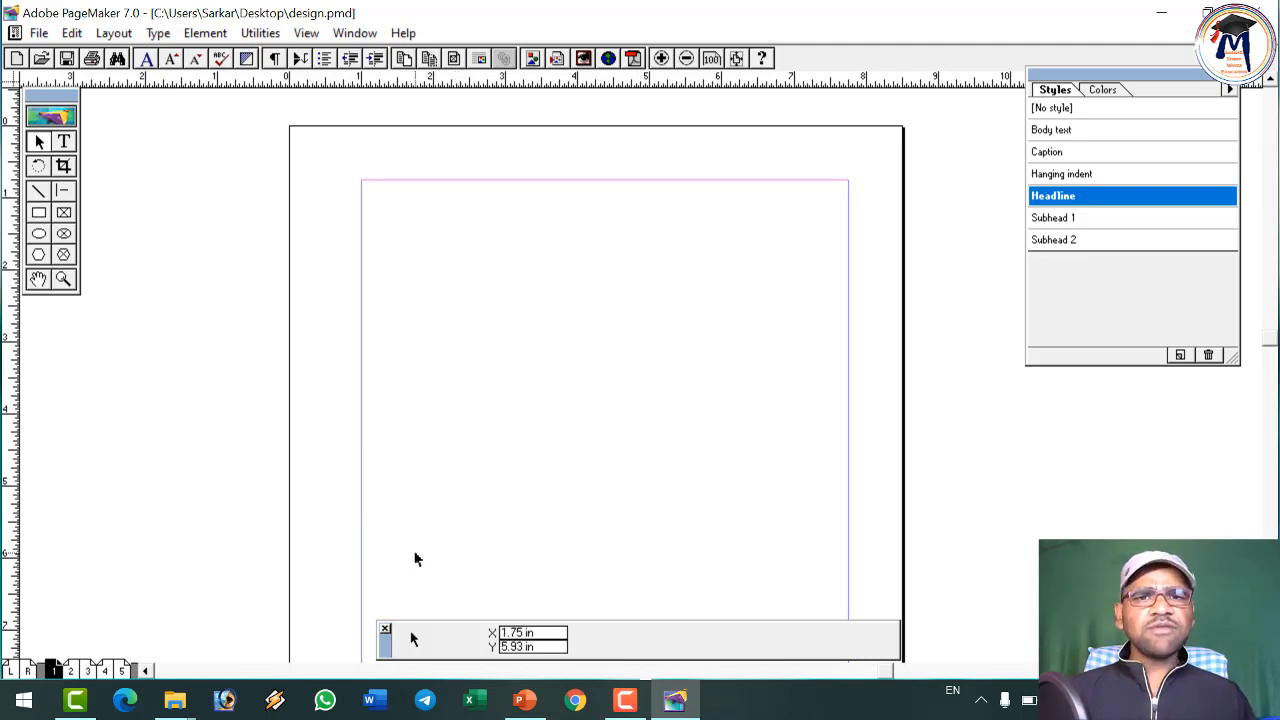
Launch Notepad from the Start search and enlarge its window
key("super")
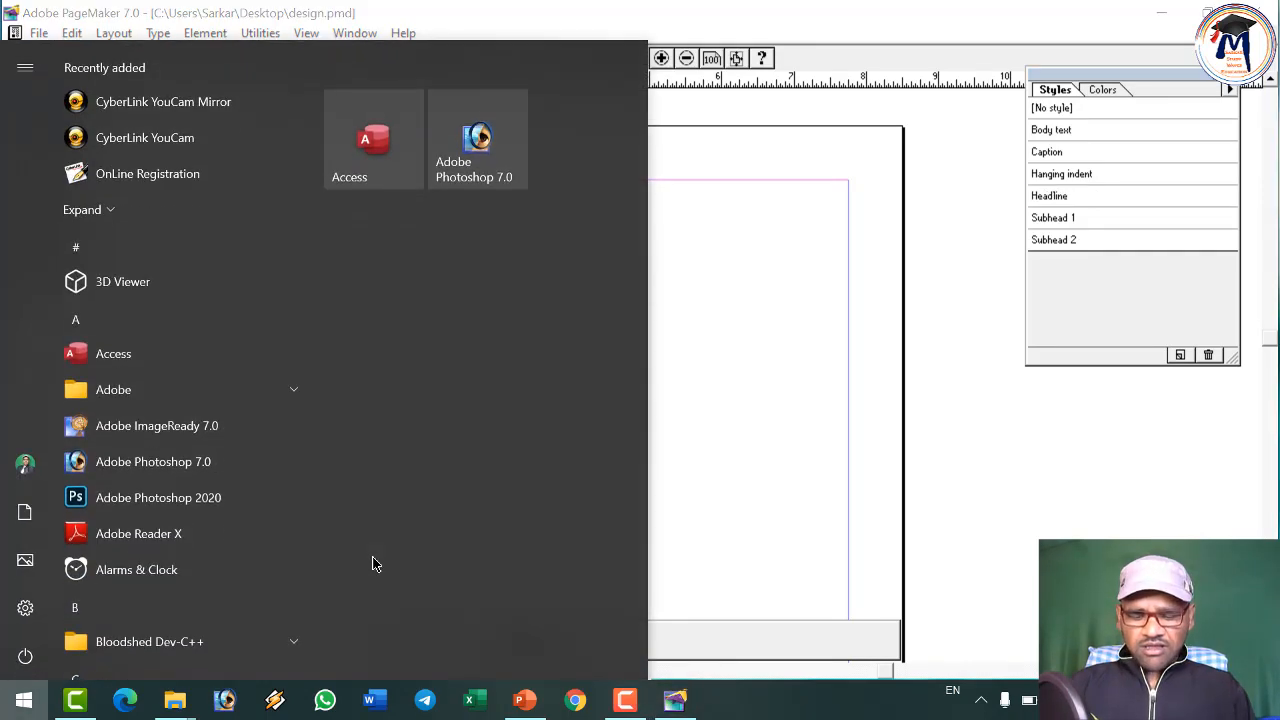
type("nt")
type("ot")
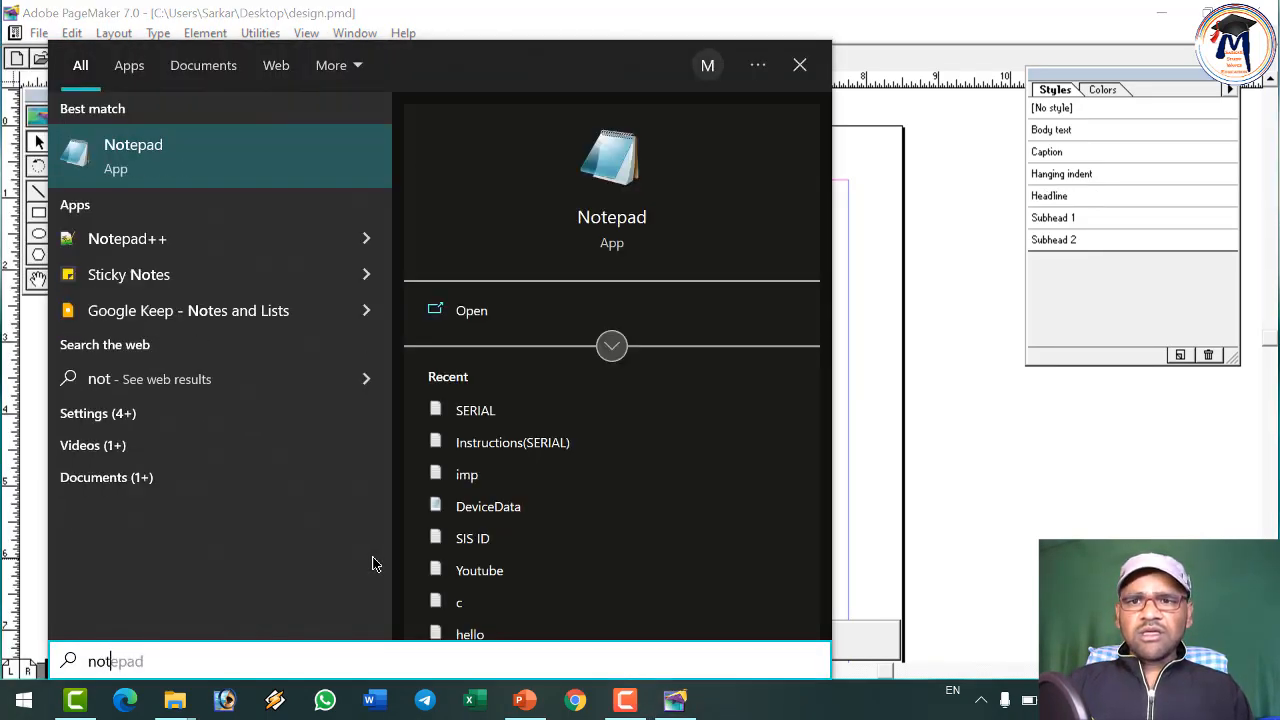
key("Return")
left_click_drag(484, 555, 951, 601)
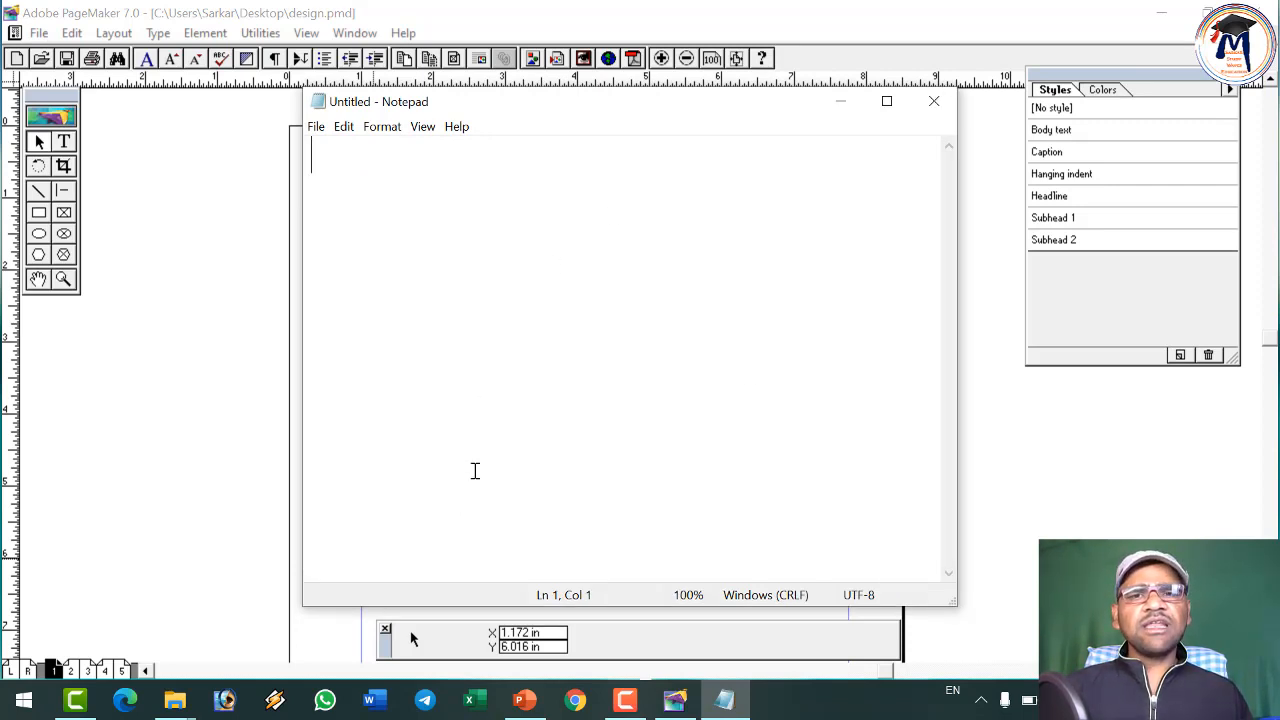
Start a blank Word document, generate sample paragraphs with =rand(), and select them all
left_click(377, 703)
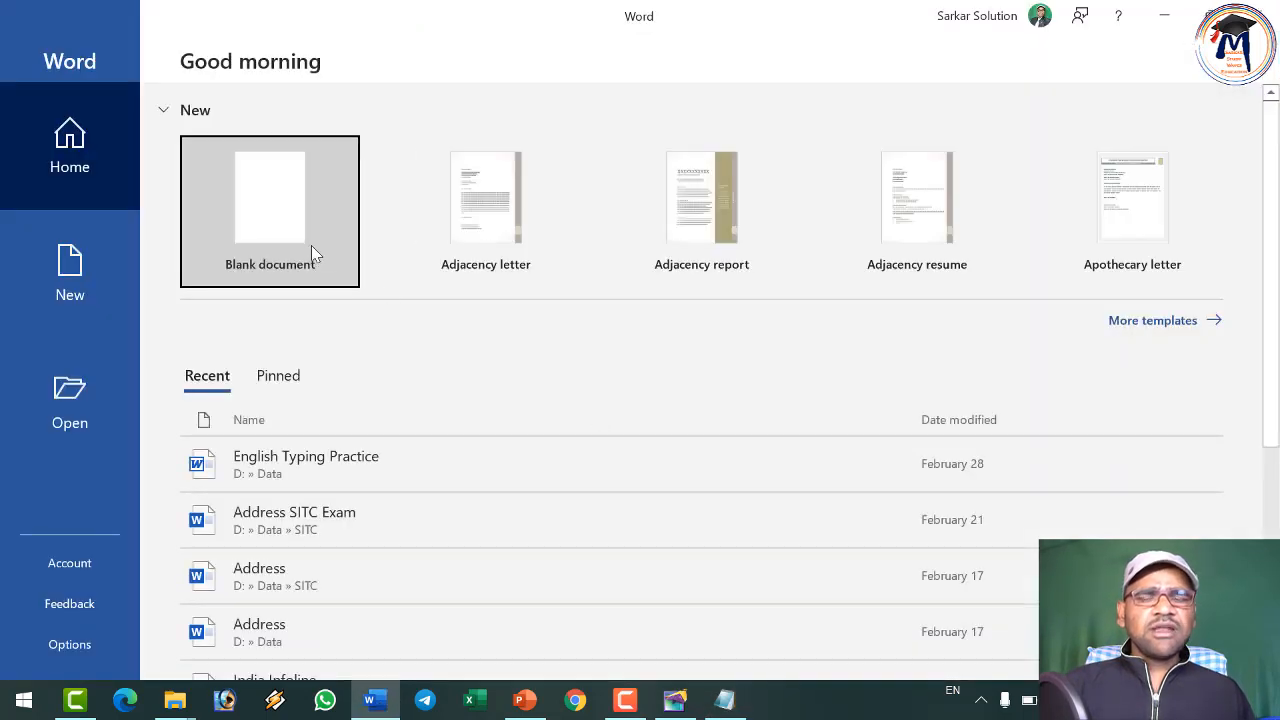
left_click(310, 214)
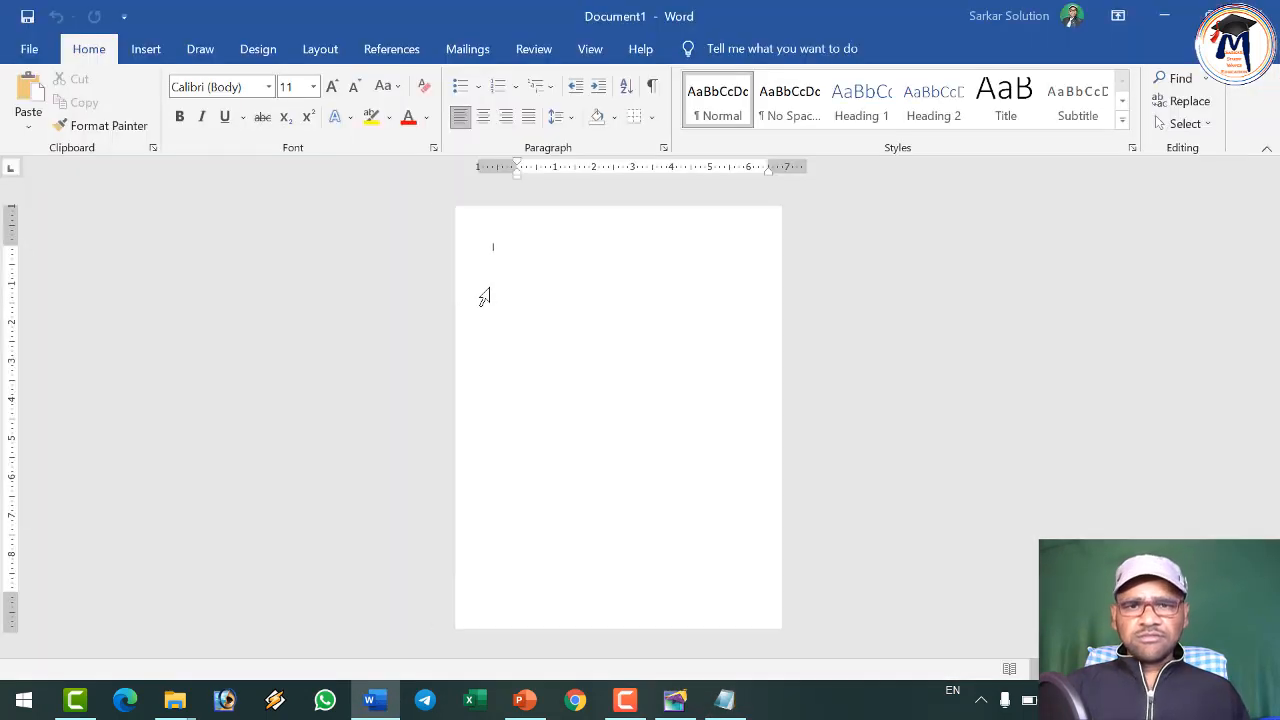
type("=rand()")
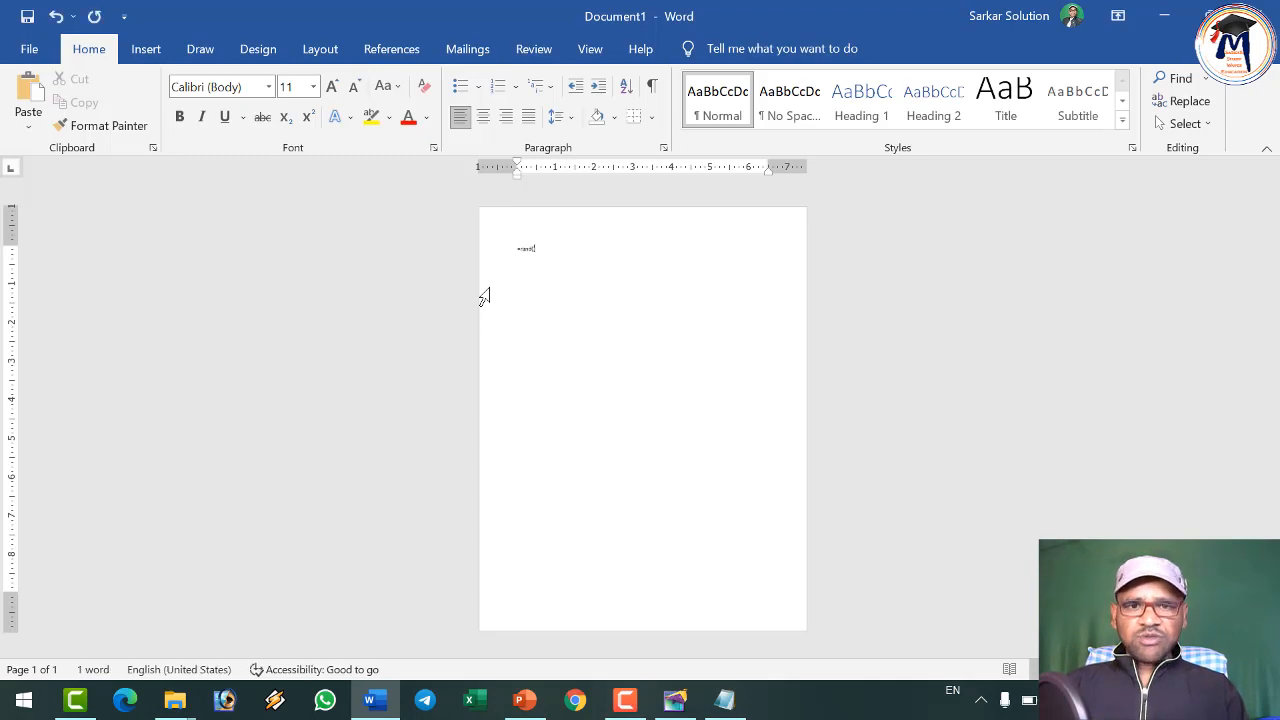
key("Return")
key("ctrl+a")
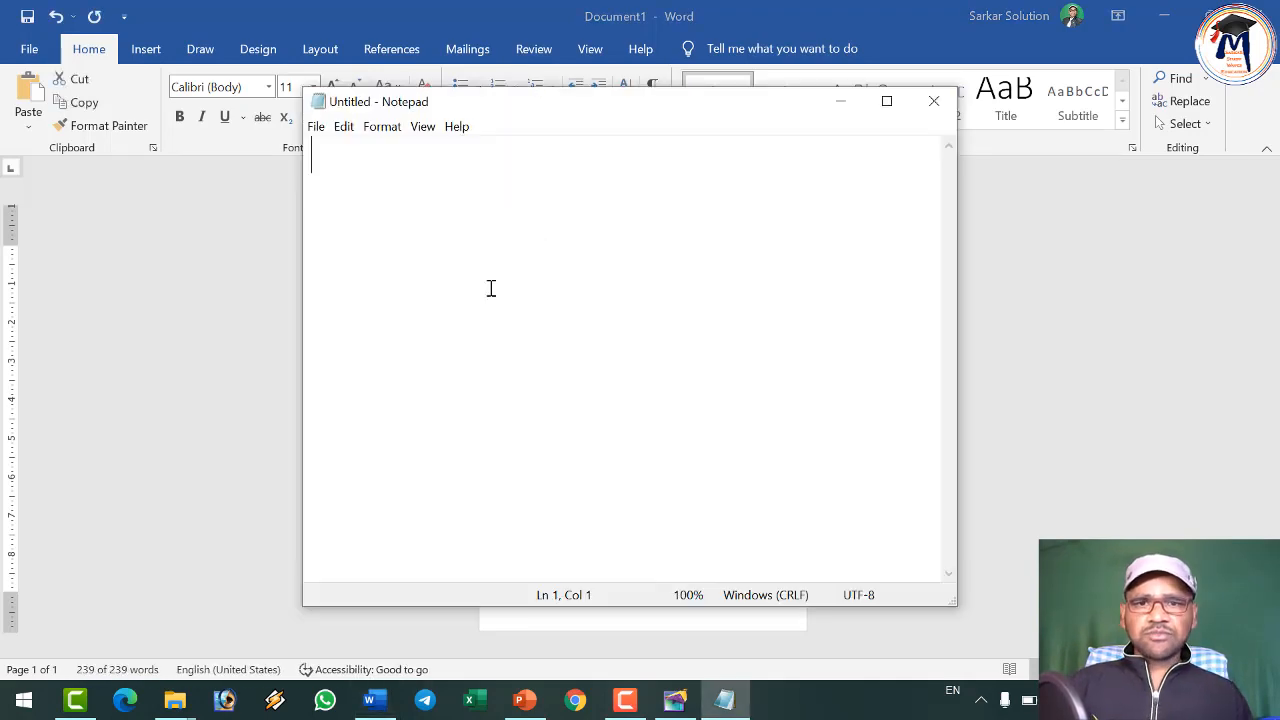
type("Video provides a powerful way to help you prove your point. When you click Online Video, you can paste in the embed code for the video you want to add. You can also type a keyword to search online for the video that best fits your document. To make your document look professionally produced, Word provides header, footer, cover page, and text box designs that complement each other. For example, you can add a matching cover page, header, and sidebar. Click Insert and then choose the elements you want from the different galleries. Themes and styles also help keep your document coordinated. When you click Design and choose a new Theme, the pictures, charts, and SmartArt graphics change to match your new theme. When you apply styles, your headings change to match the new theme. Save time in Word with new buttons that show up where you need them. To change the way a picture fits in your document, click it and a button for layout options appears next to it. When you work on a table, click where you want to add a row or a column, and then click the plus sign. Reading is easier, too, in the new Reading view. You can collapse parts of the document and focus on the text you want. If you need to stop reading before you reach the end, Word remembers where you left off - even on another device.")
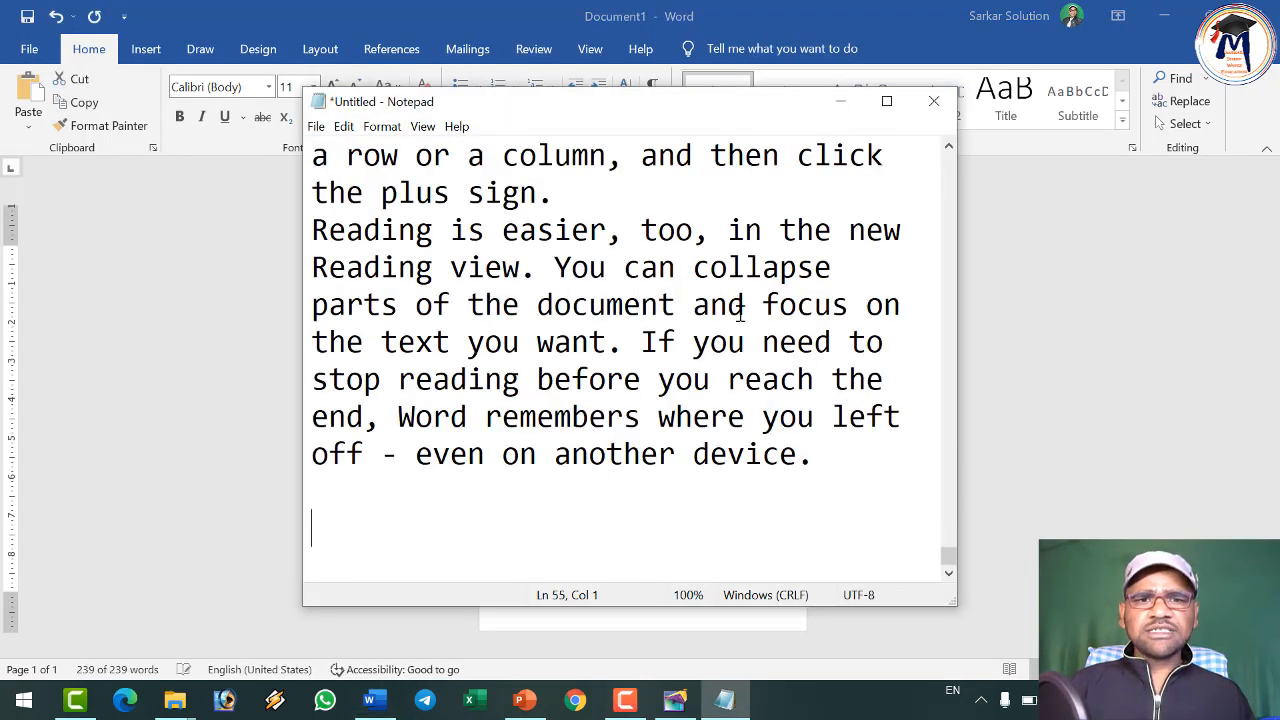
Save the Notepad text to the Desktop as a text document named file
scroll(740, 313, "up", 14)
scroll(660, 223, "down", 7)
scroll(651, 223, "up", 7)
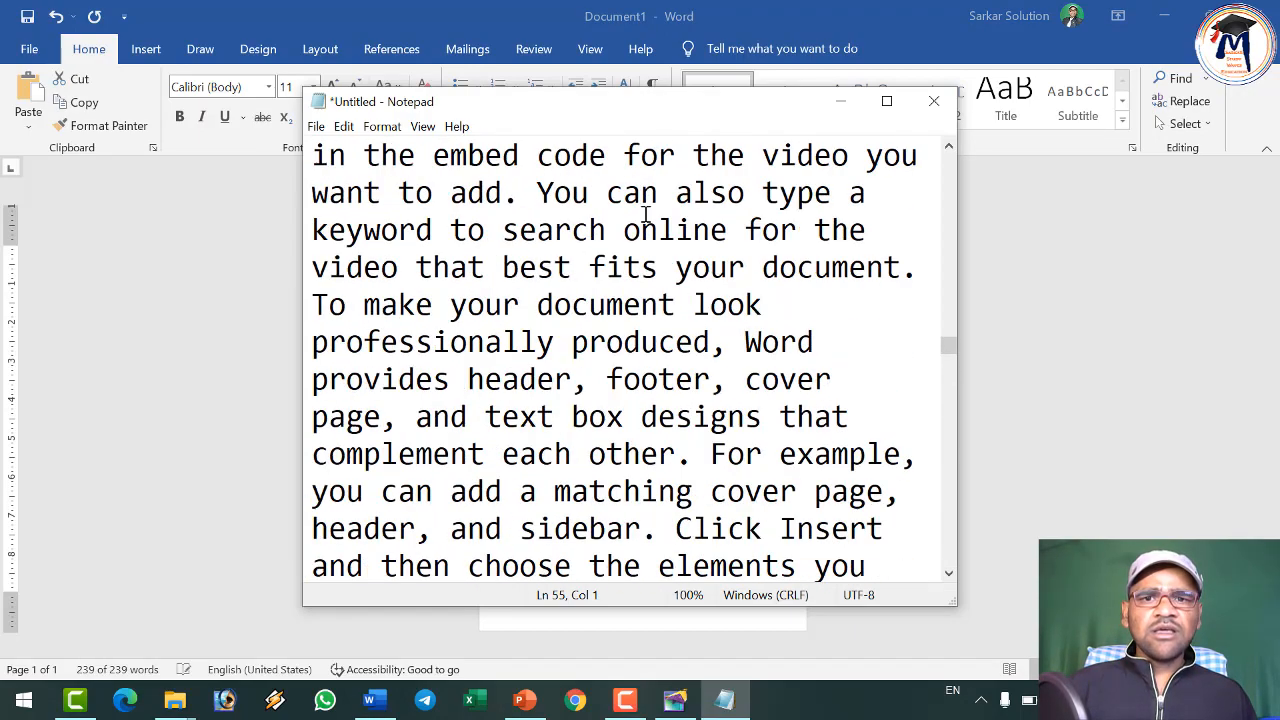
left_click(316, 126)
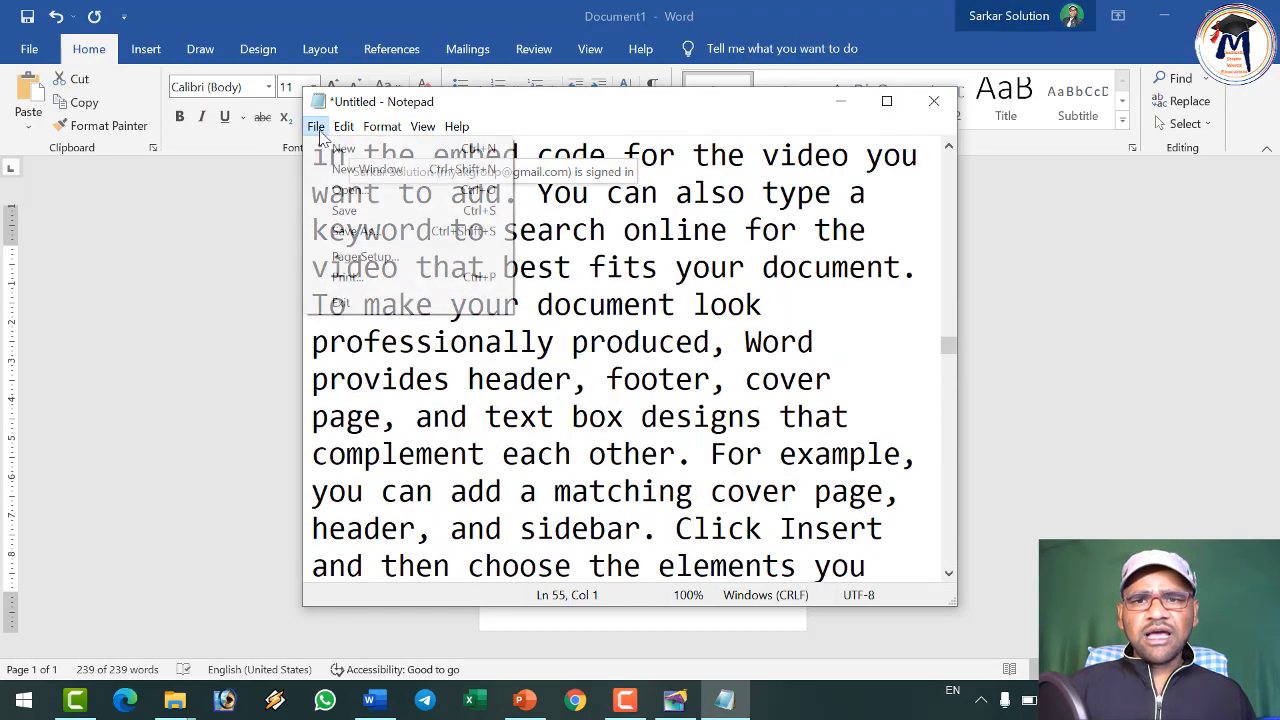
left_click(344, 211)
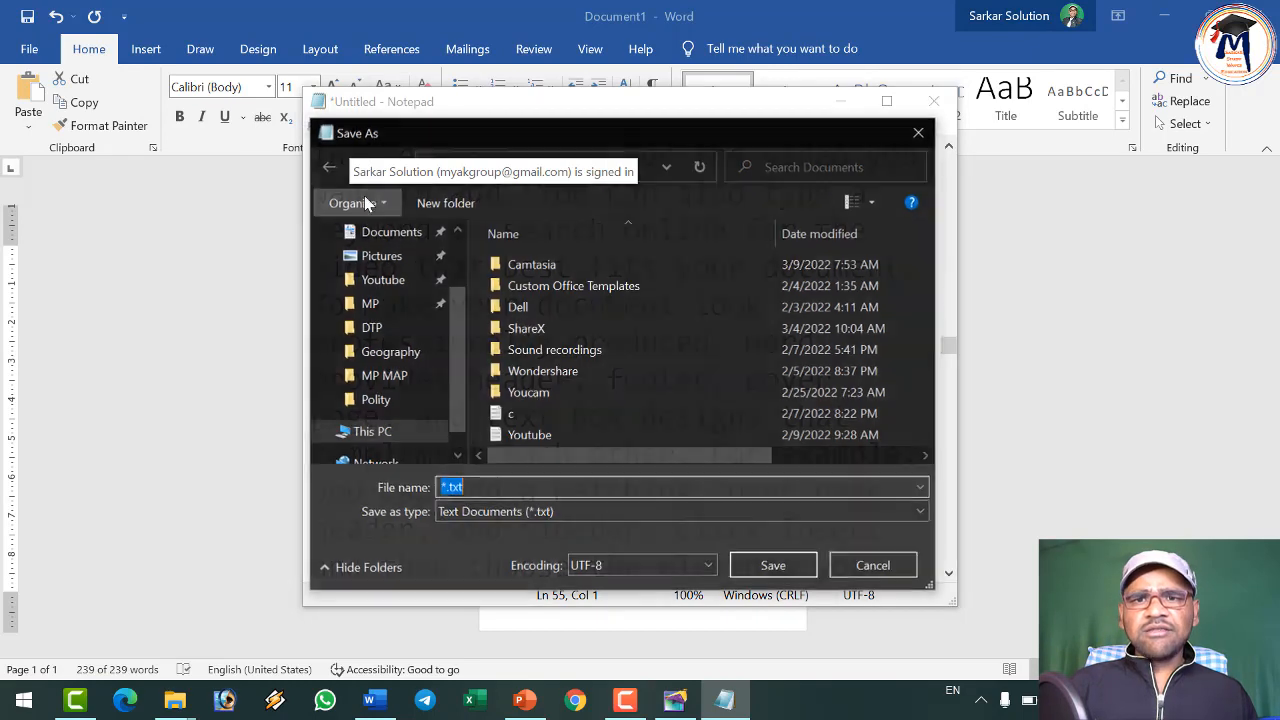
left_click(378, 270)
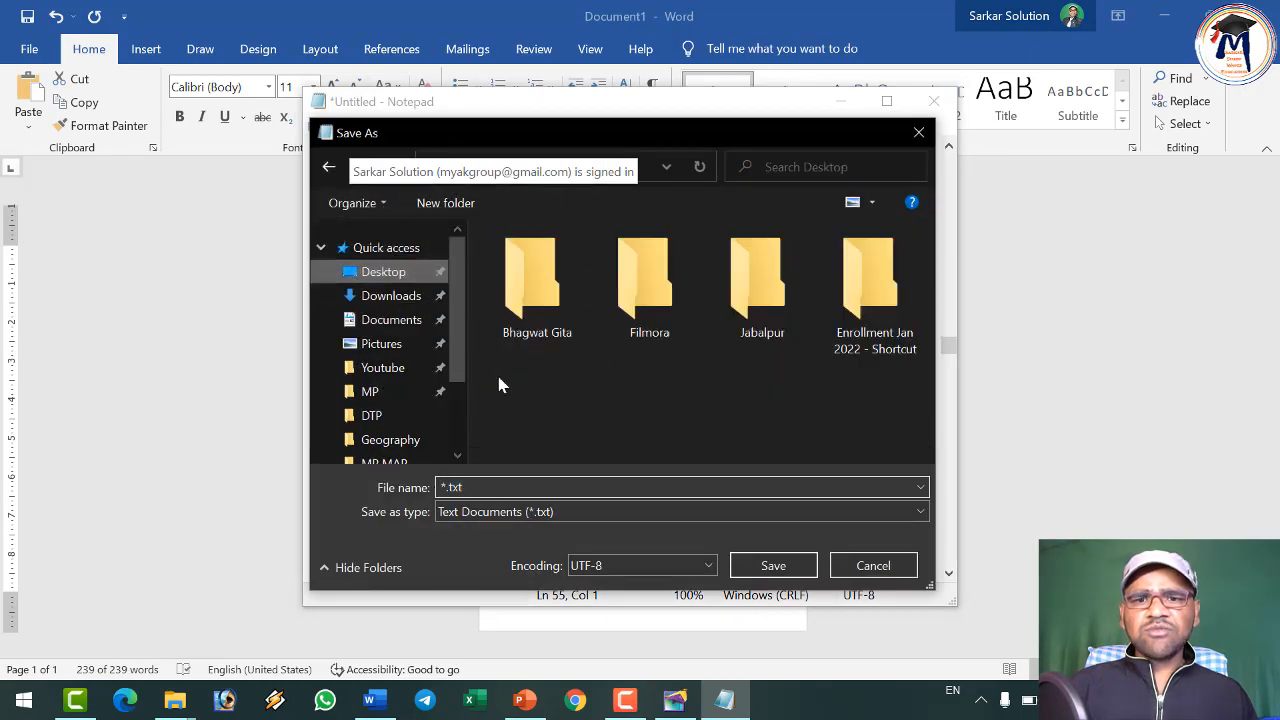
type("file")
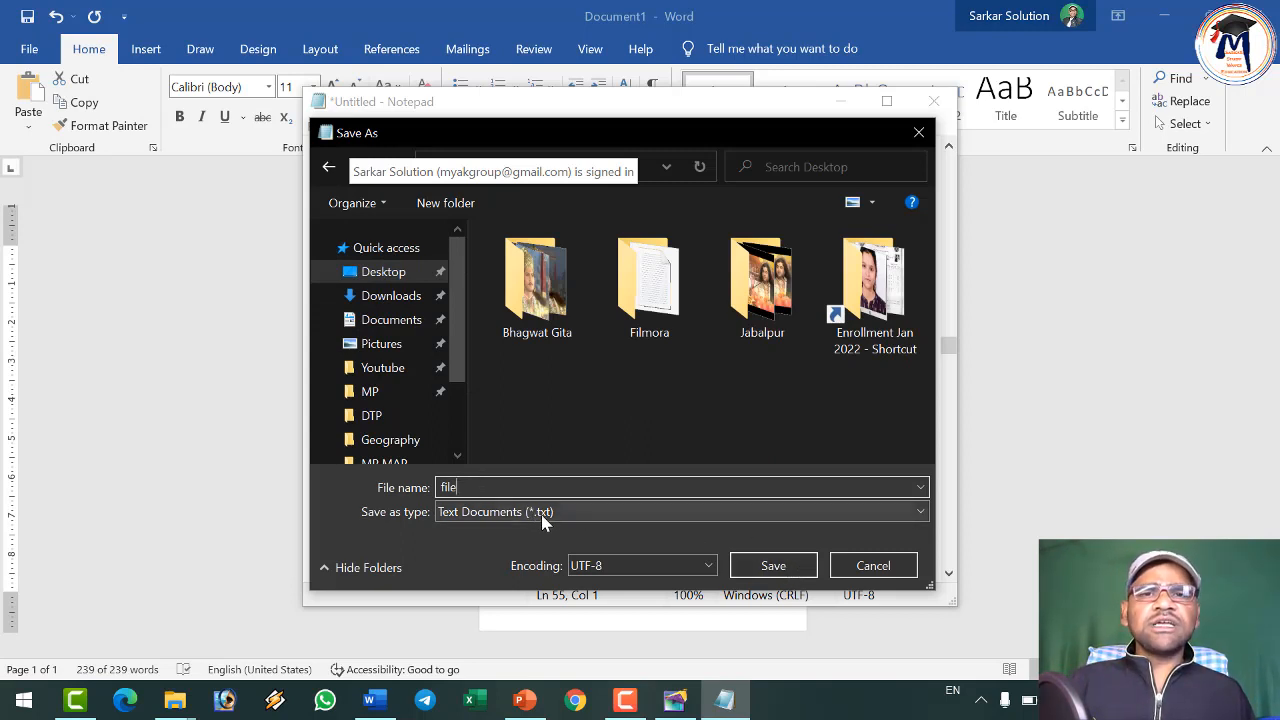
left_click(768, 560)
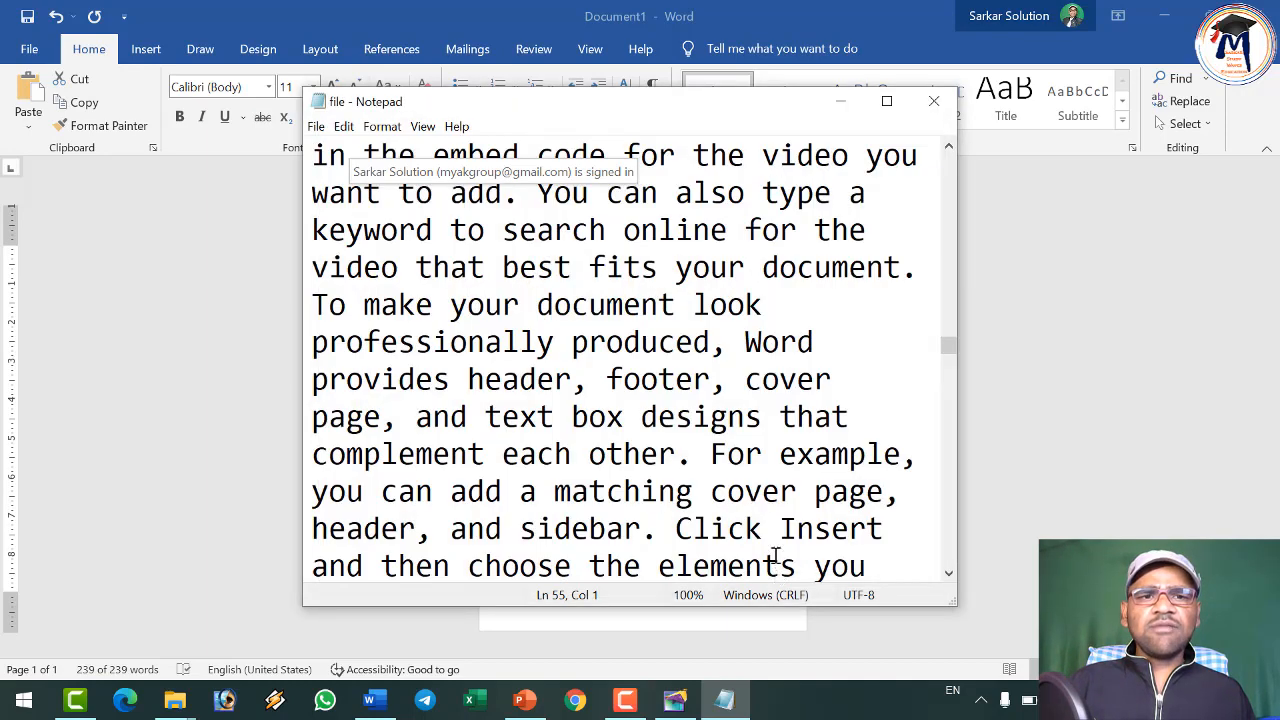
Close Notepad, then close Word without saving Document1
left_click(934, 101)
key("ctrl+a")
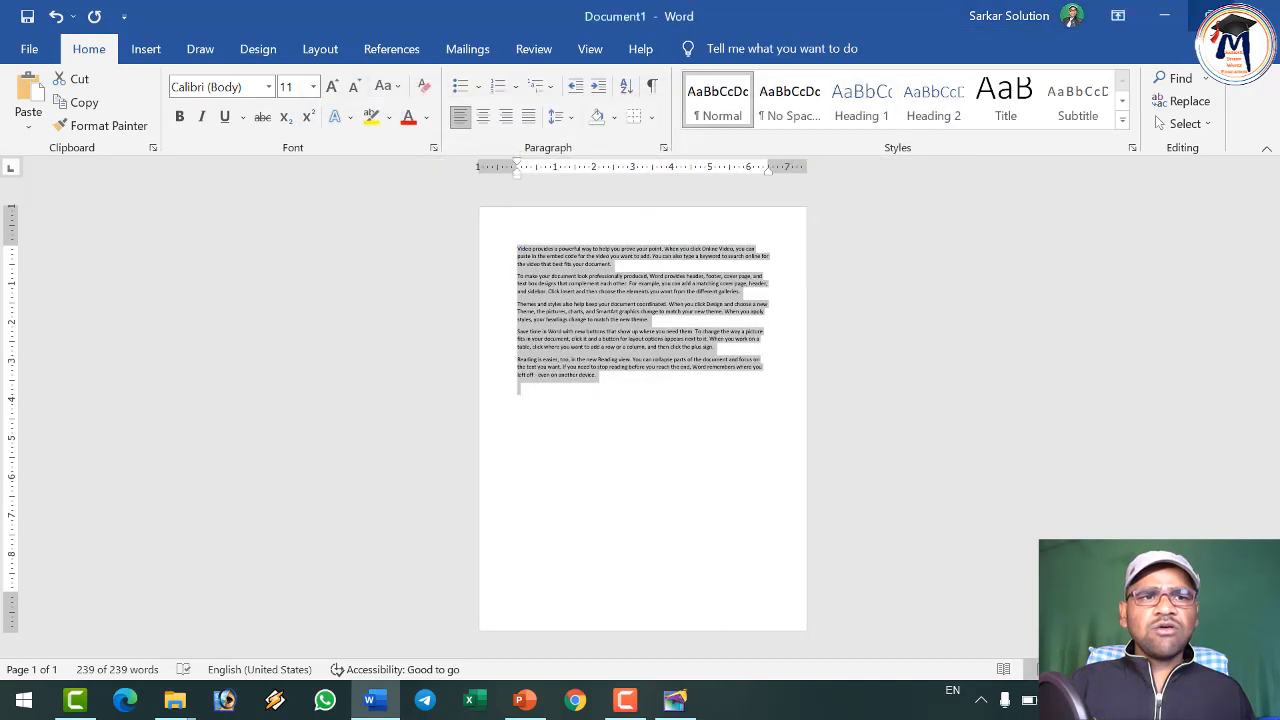
key("alt+F4")
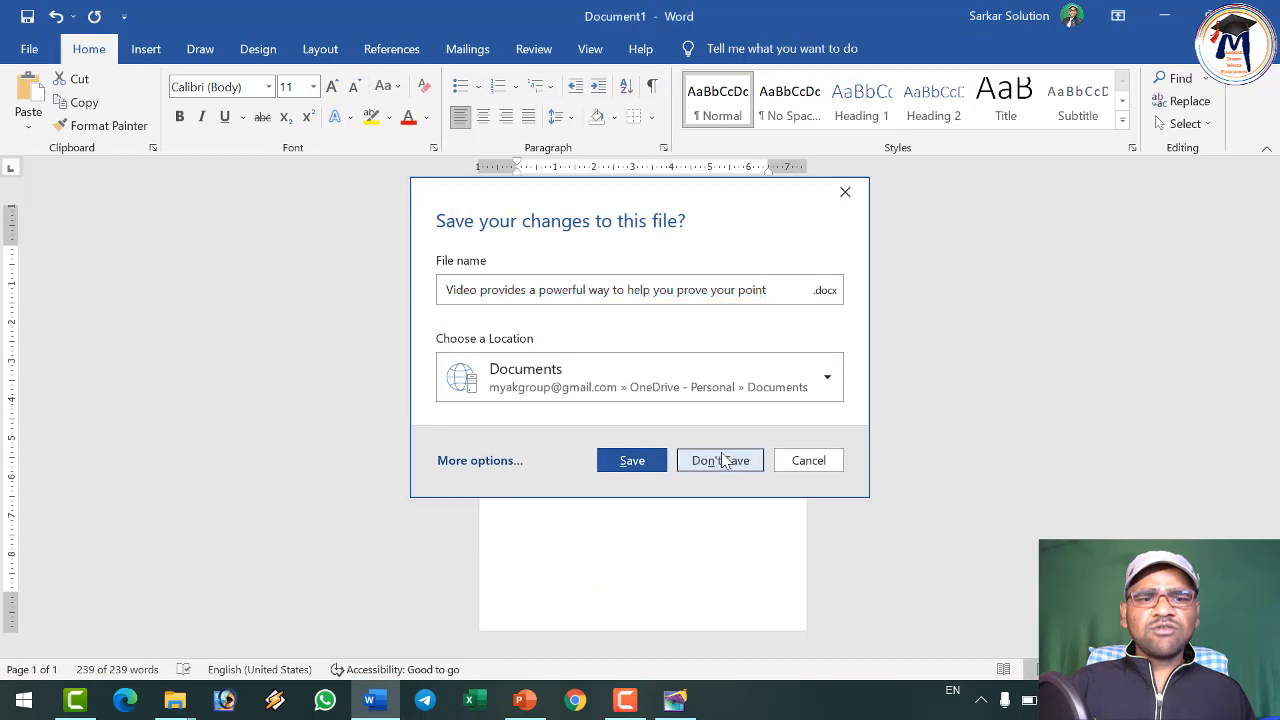
left_click(727, 459)
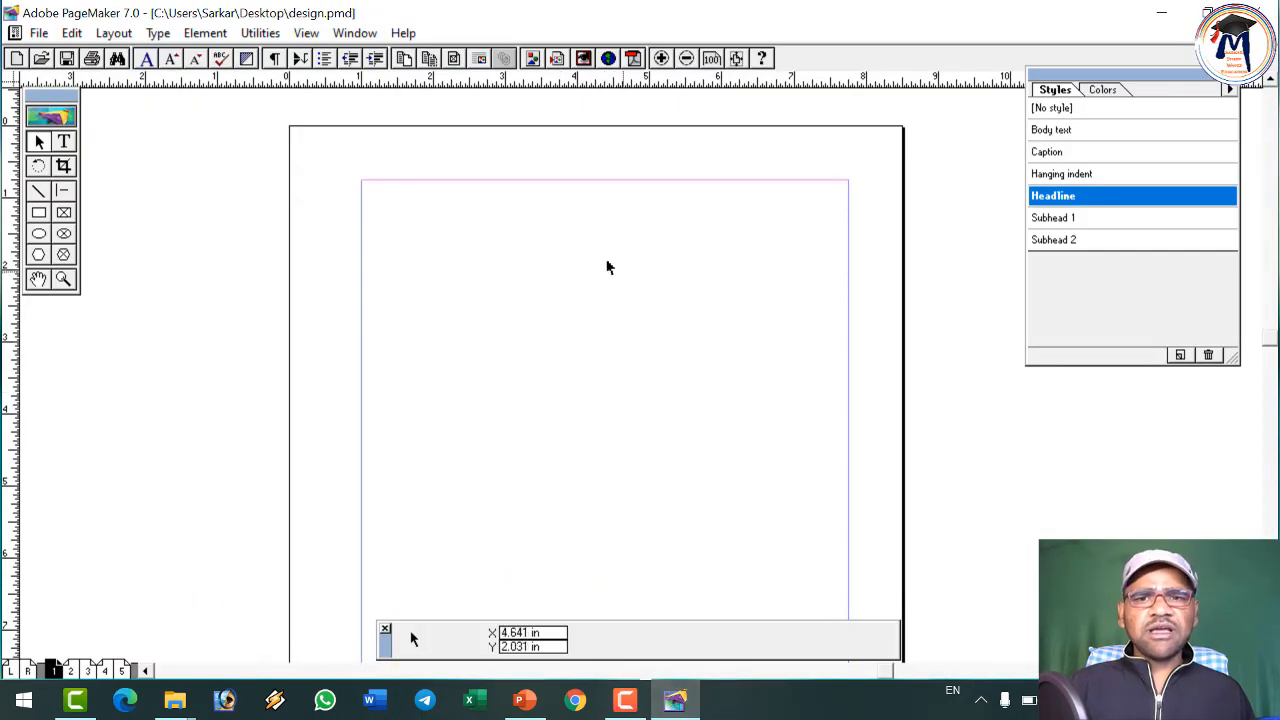
Place the 'file' text document from the Desktop at page 1's top-left margin corner
left_click(39, 33)
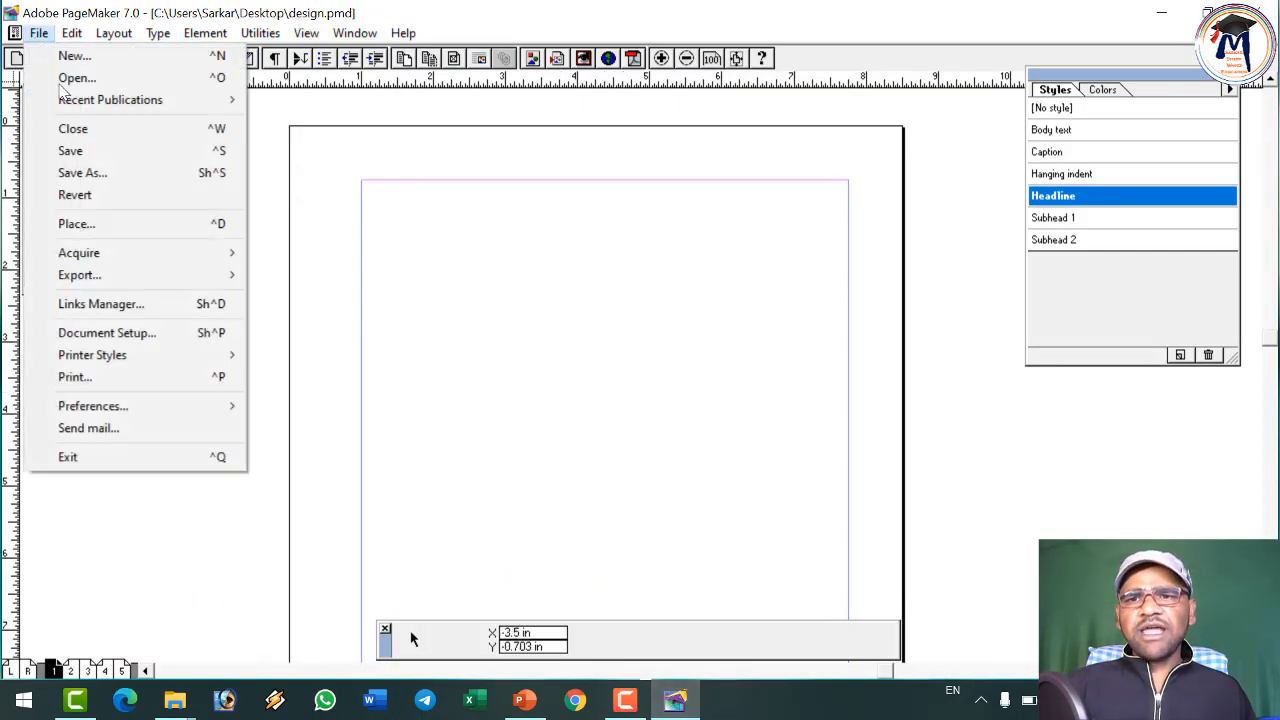
left_click(73, 224)
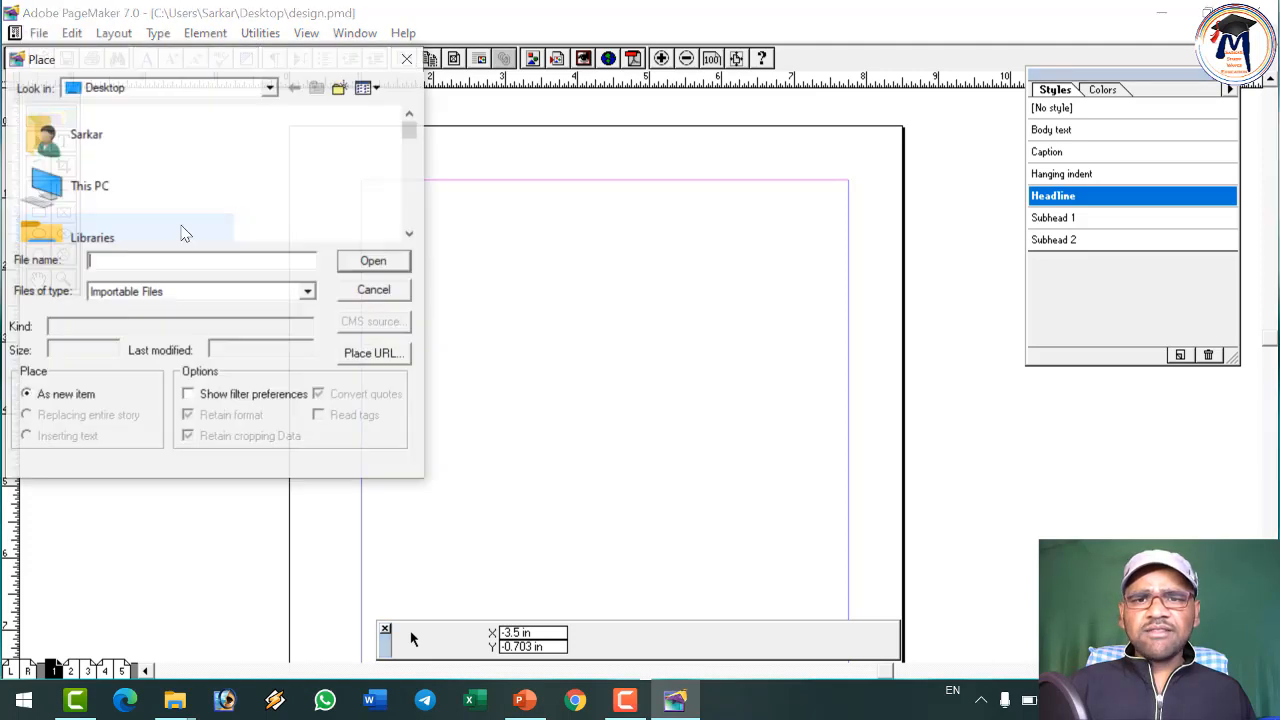
left_click(115, 200)
left_click(145, 97)
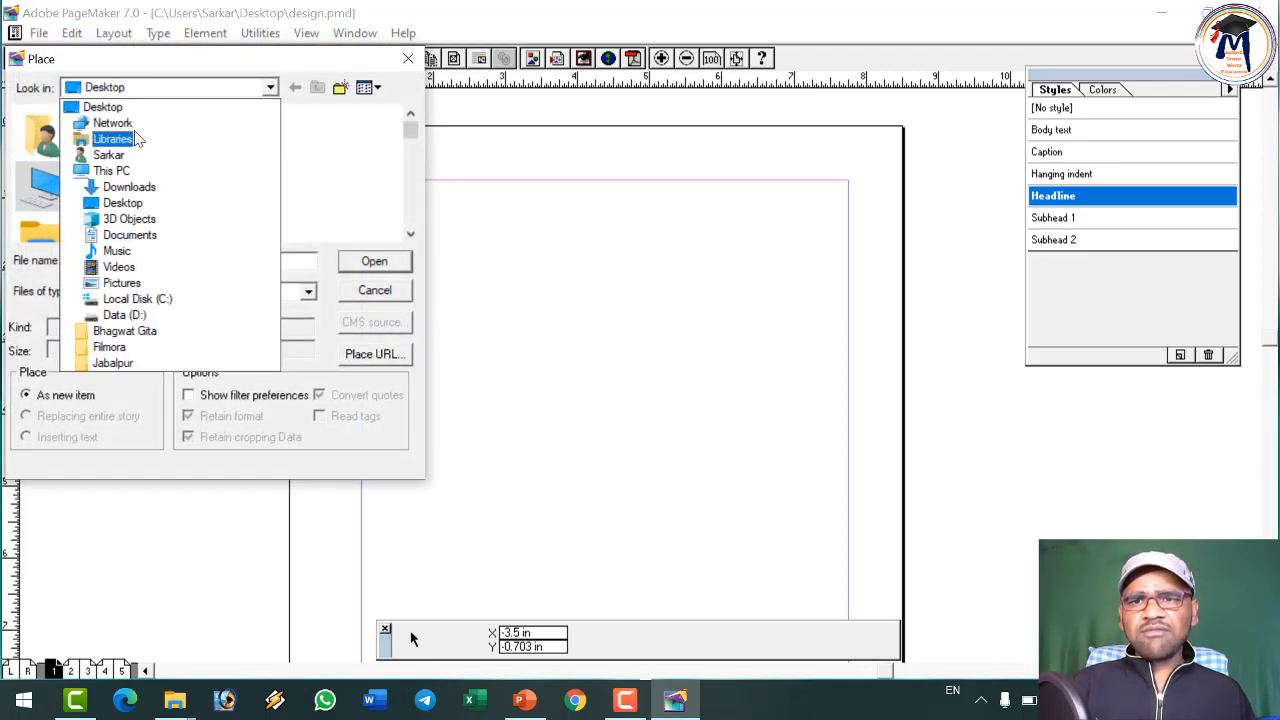
left_click(114, 124)
scroll(150, 185, "down", 3)
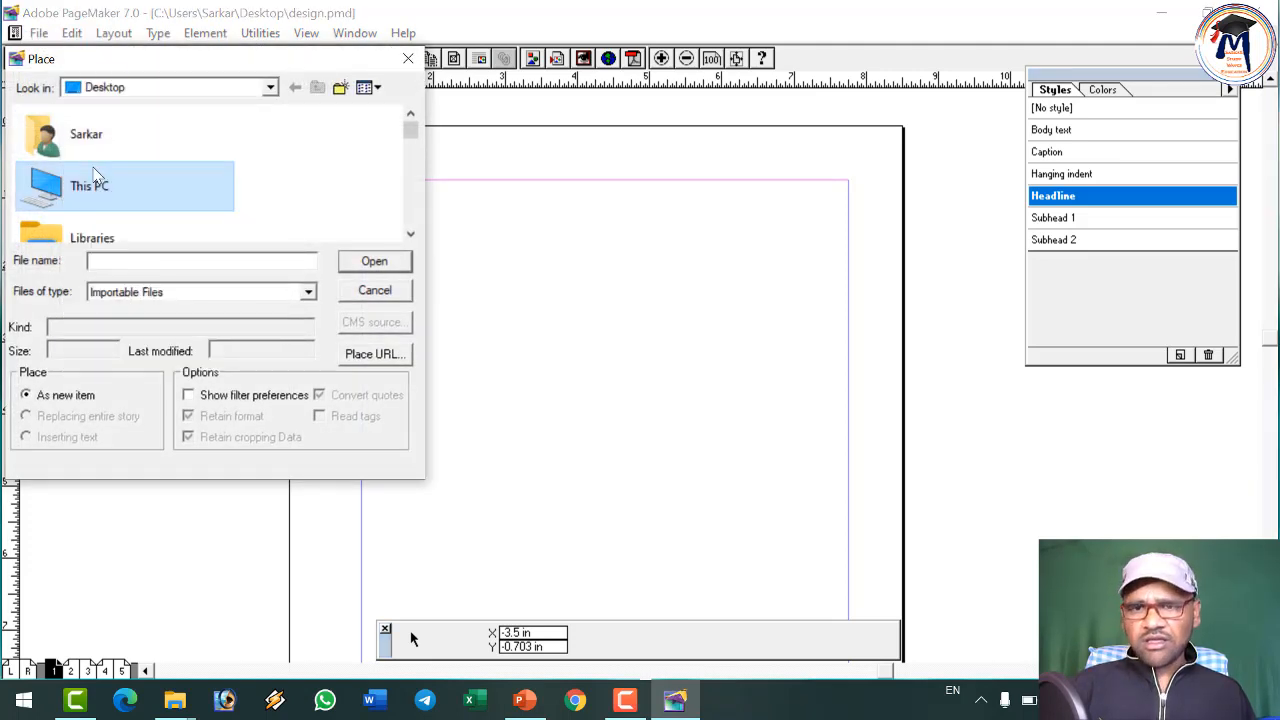
scroll(110, 205, "down", 2)
left_click(85, 132)
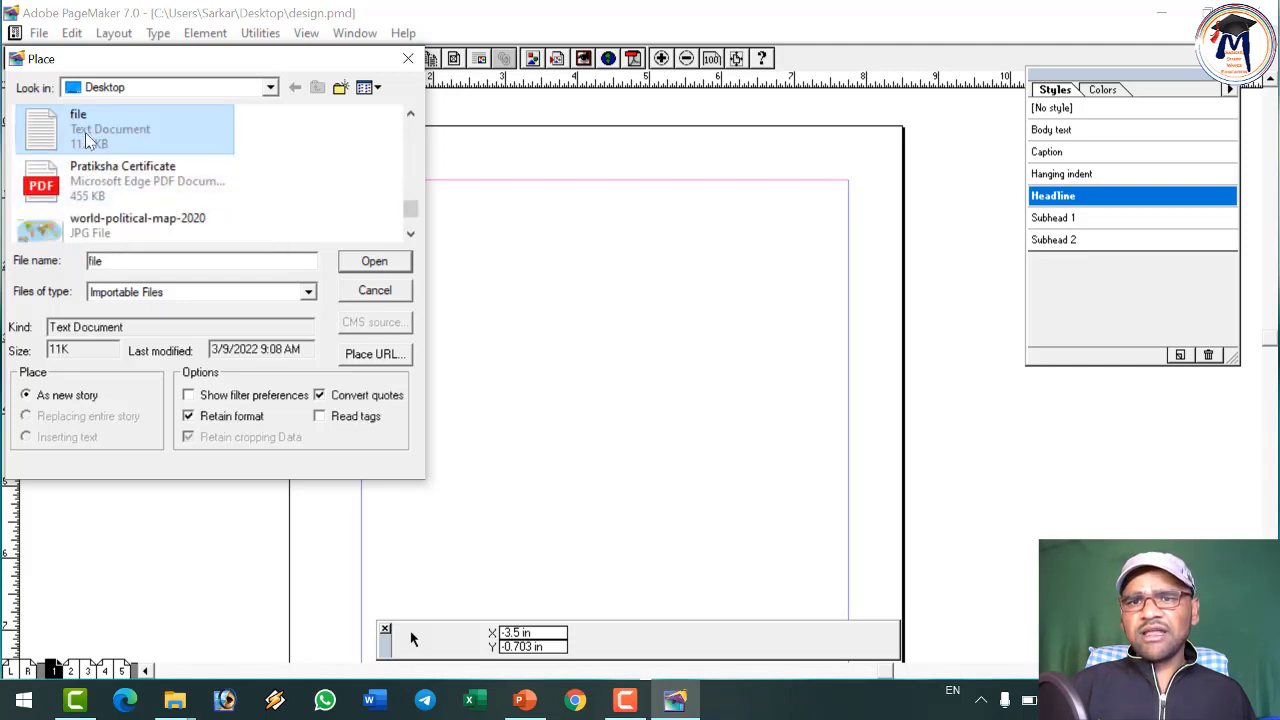
left_click(374, 261)
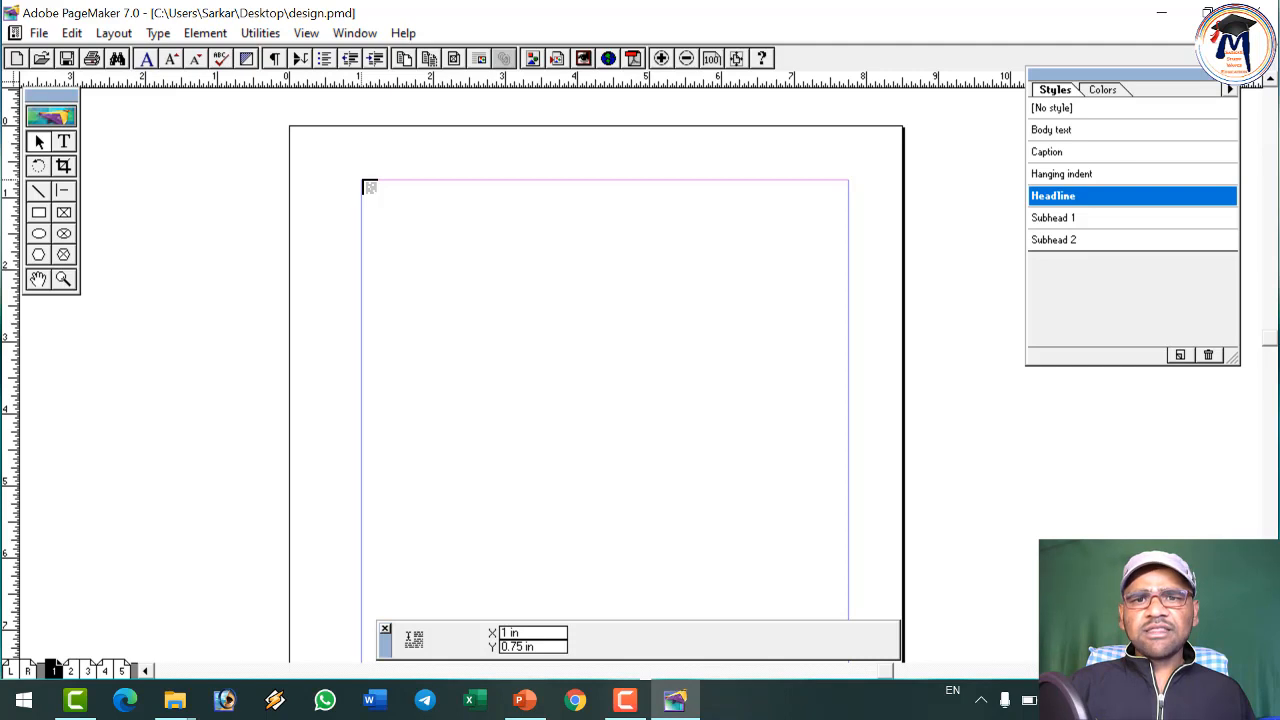
left_click(369, 187)
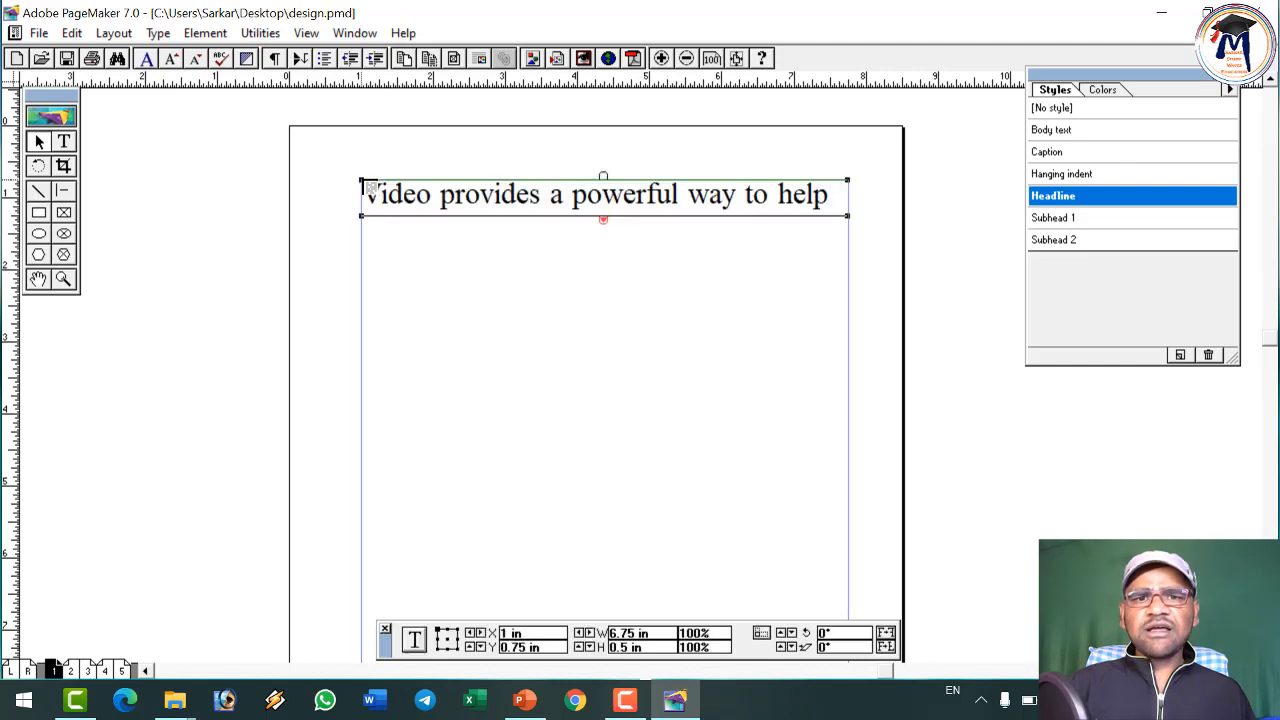
Adjust the zoom so the placed text block and the top of page 1 are visible
key("ctrl+alt+space")
left_click(685, 262, "ctrl+alt")
left_click(730, 499, "ctrl+alt")
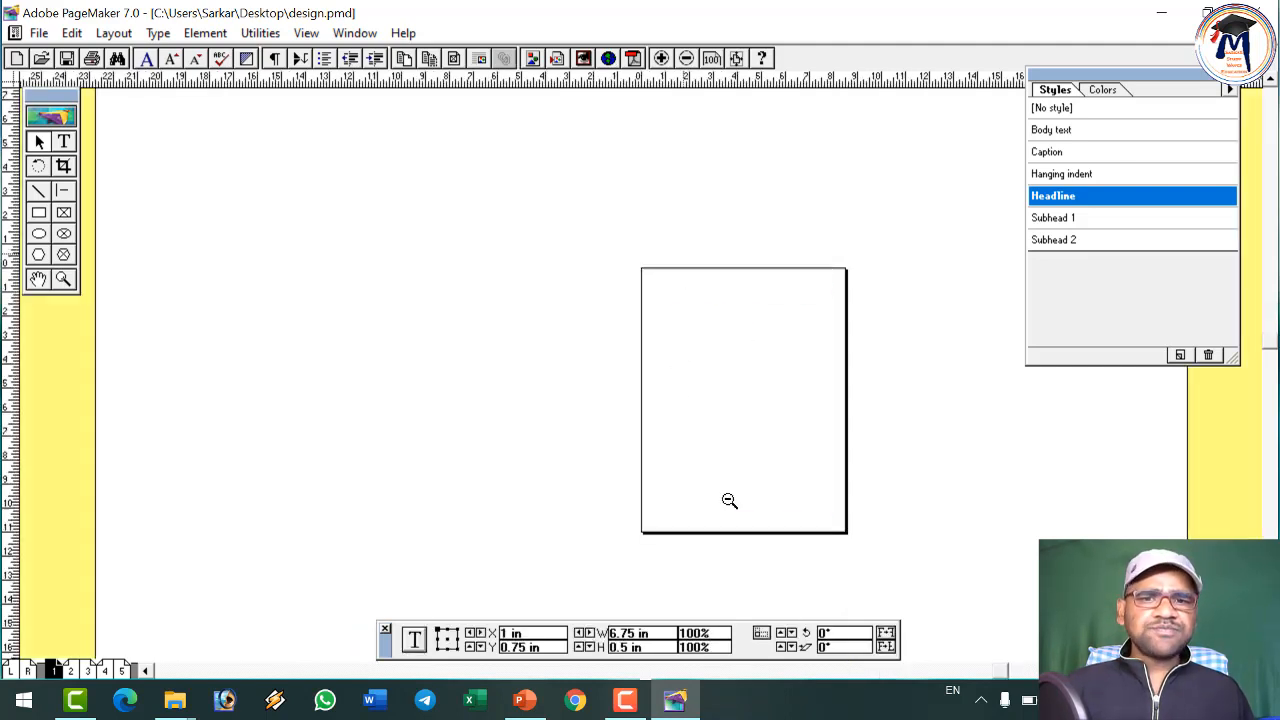
left_click(874, 497, "ctrl")
left_click(636, 352, "ctrl+alt")
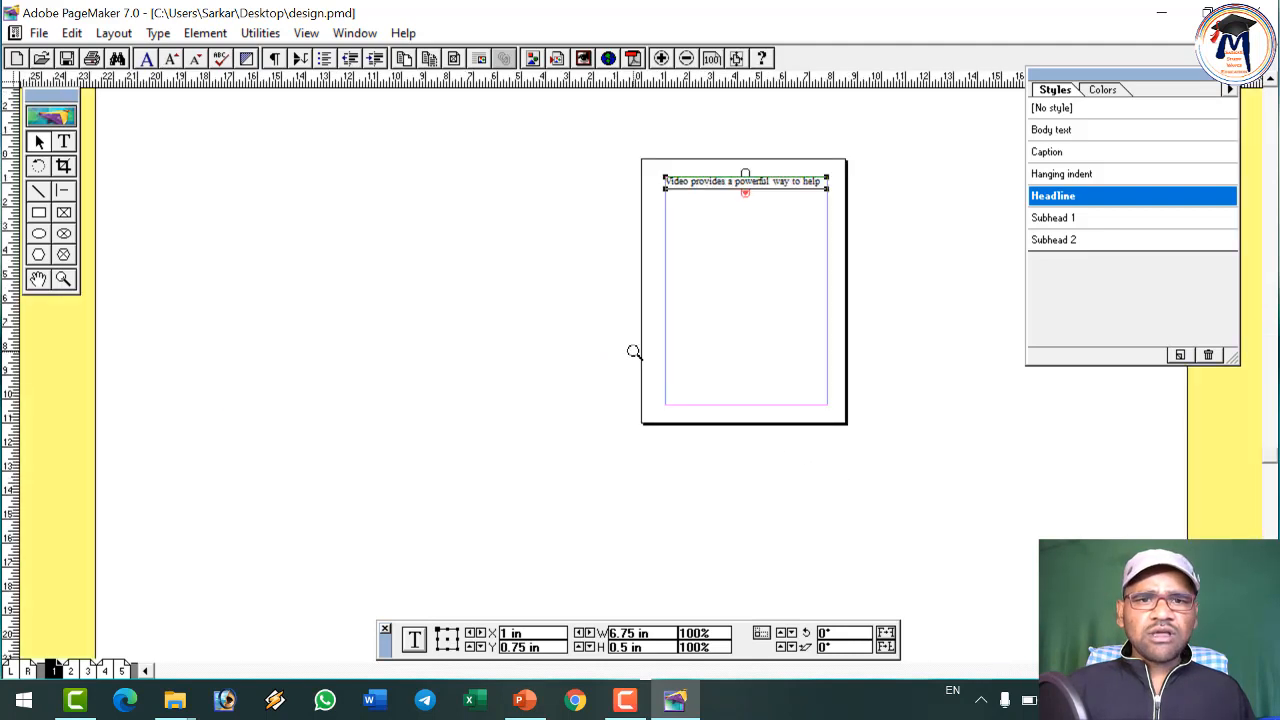
left_click(877, 236, "ctrl")
left_click(443, 514, "ctrl")
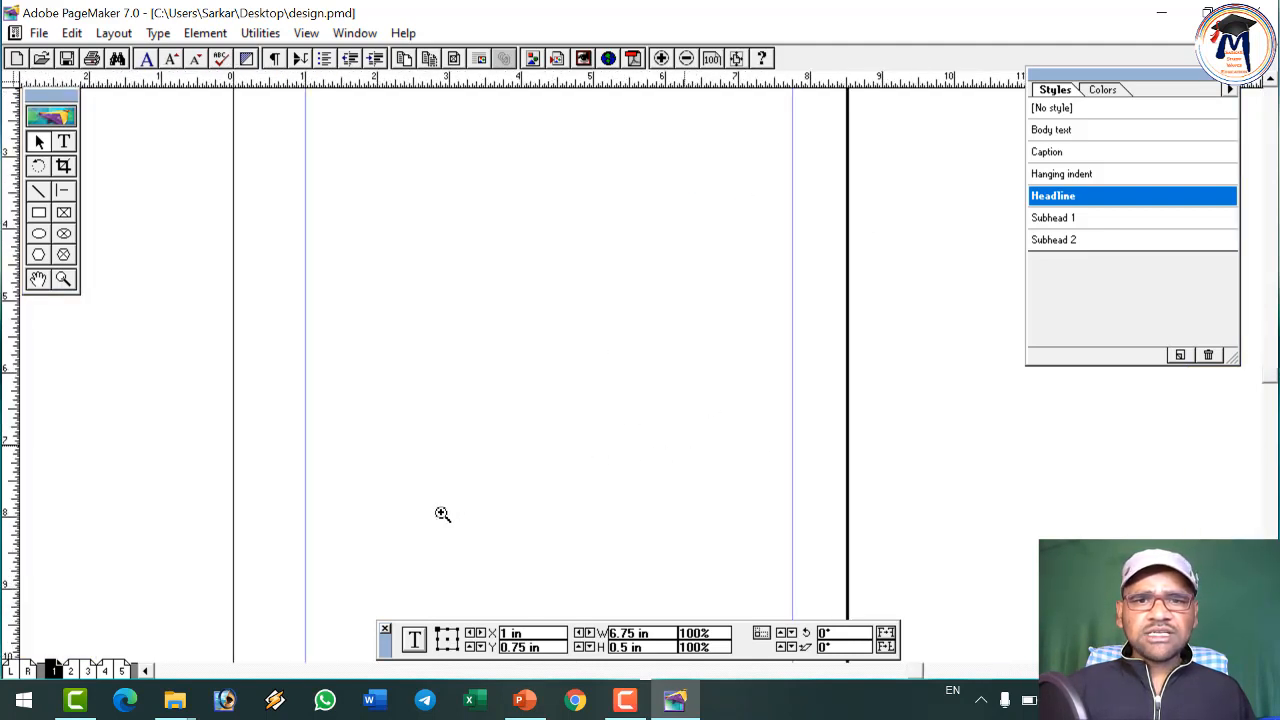
left_click(605, 472, "ctrl+alt")
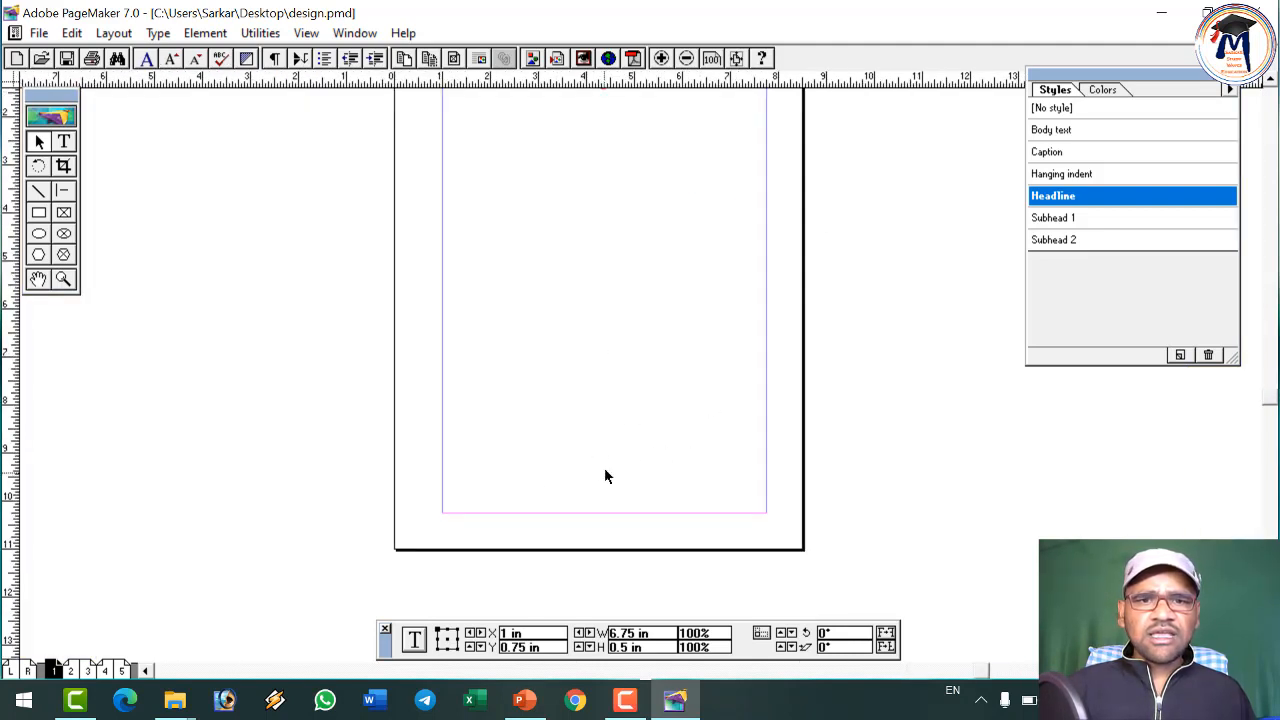
left_click(1274, 84)
Stretch page 1's text block down to the bottom margin and load the remaining text
left_click_drag(604, 165, 602, 596)
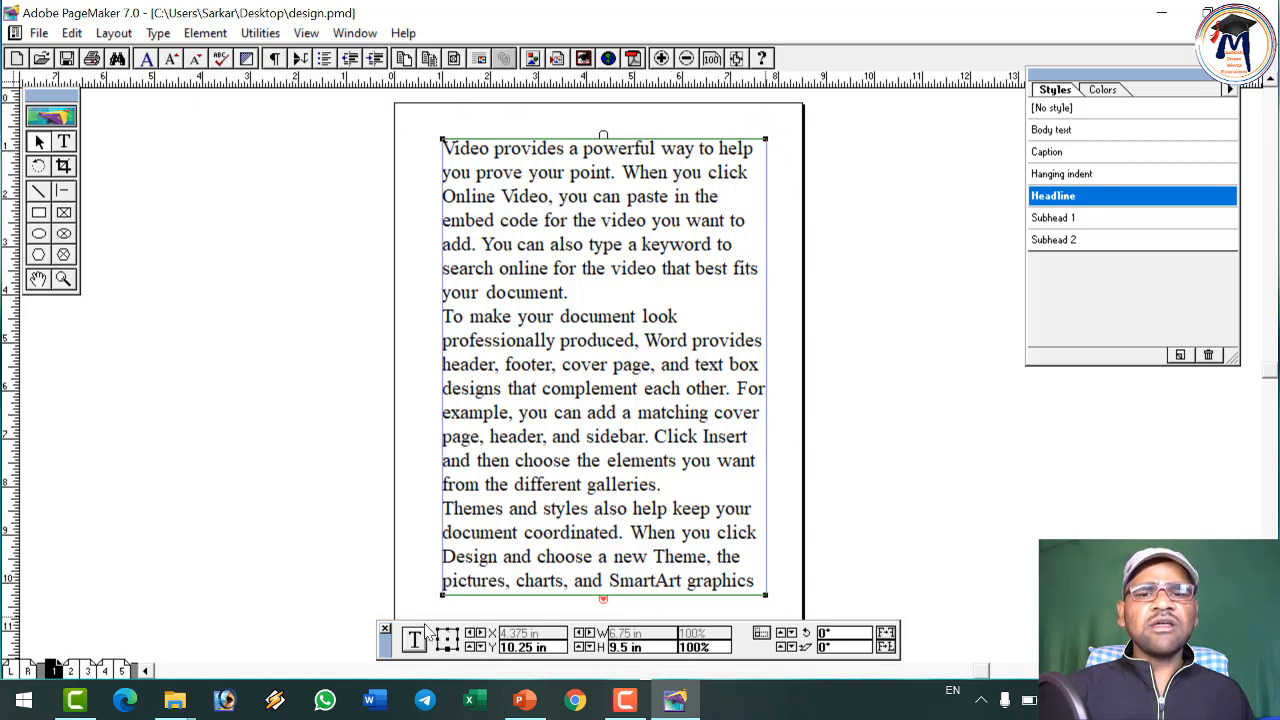
left_click(386, 629)
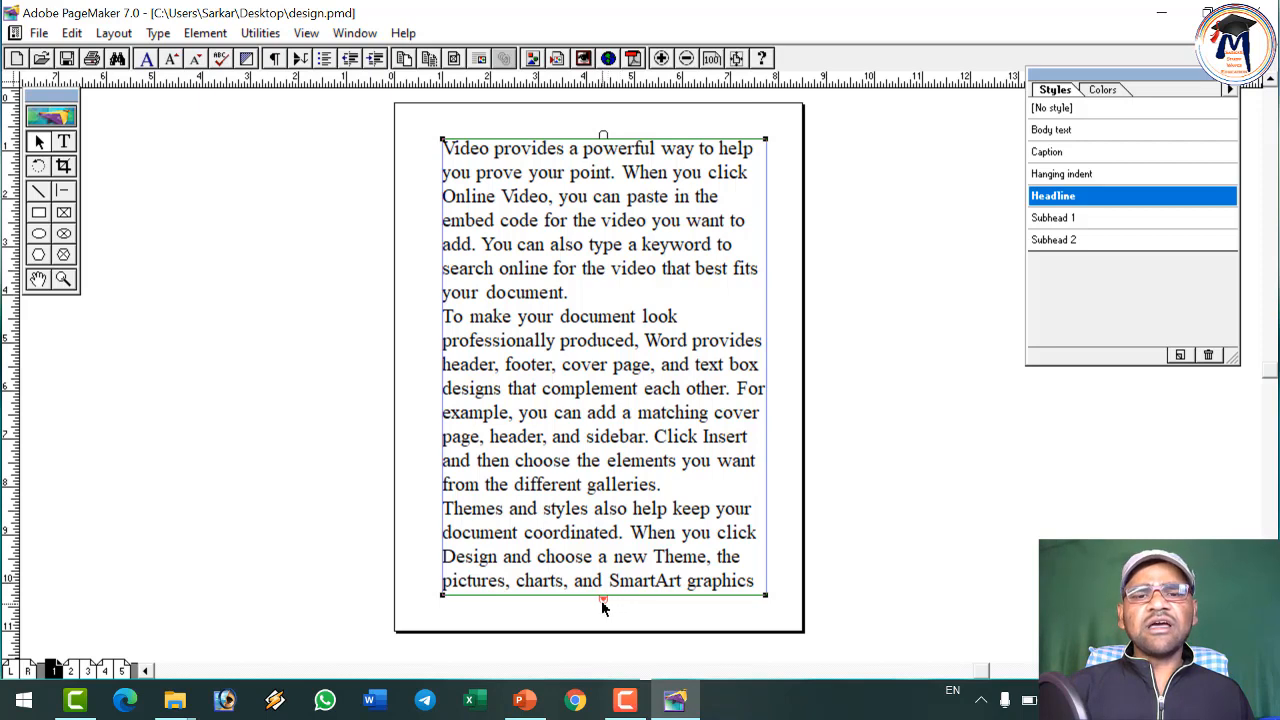
left_click(602, 599)
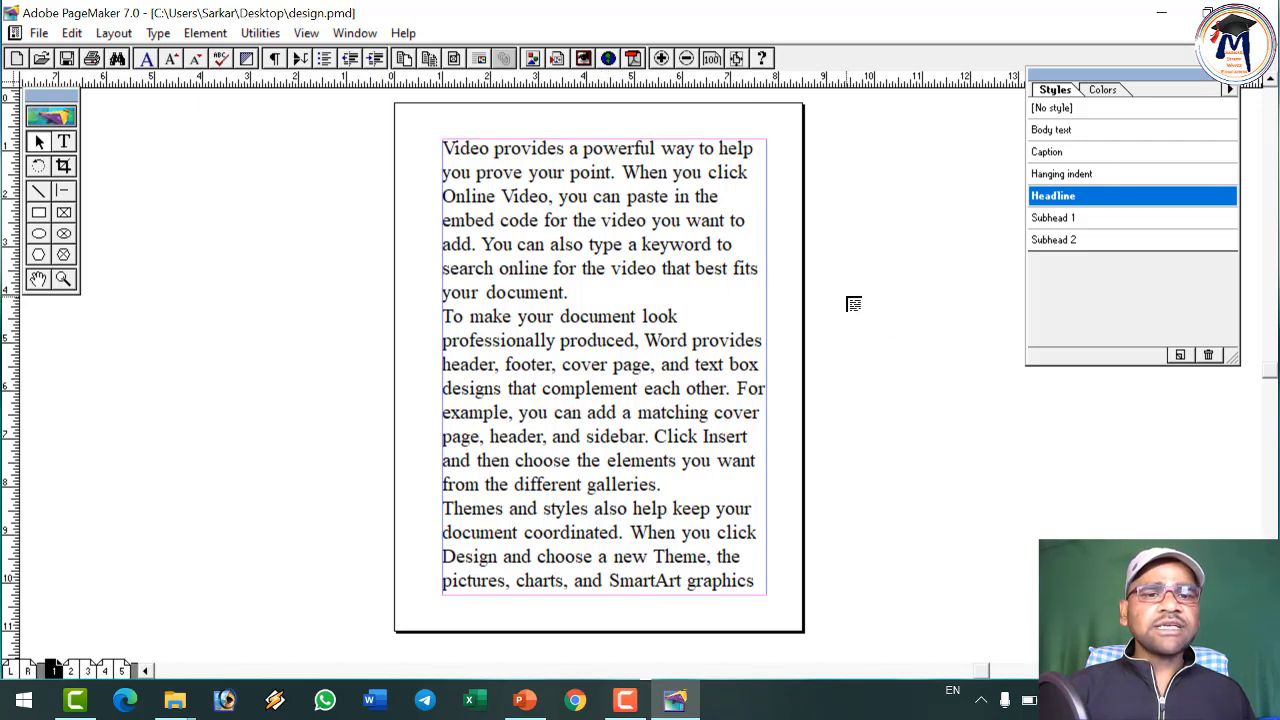
Flow the rest of the story into the columns of pages 2 and 3
left_click(71, 670)
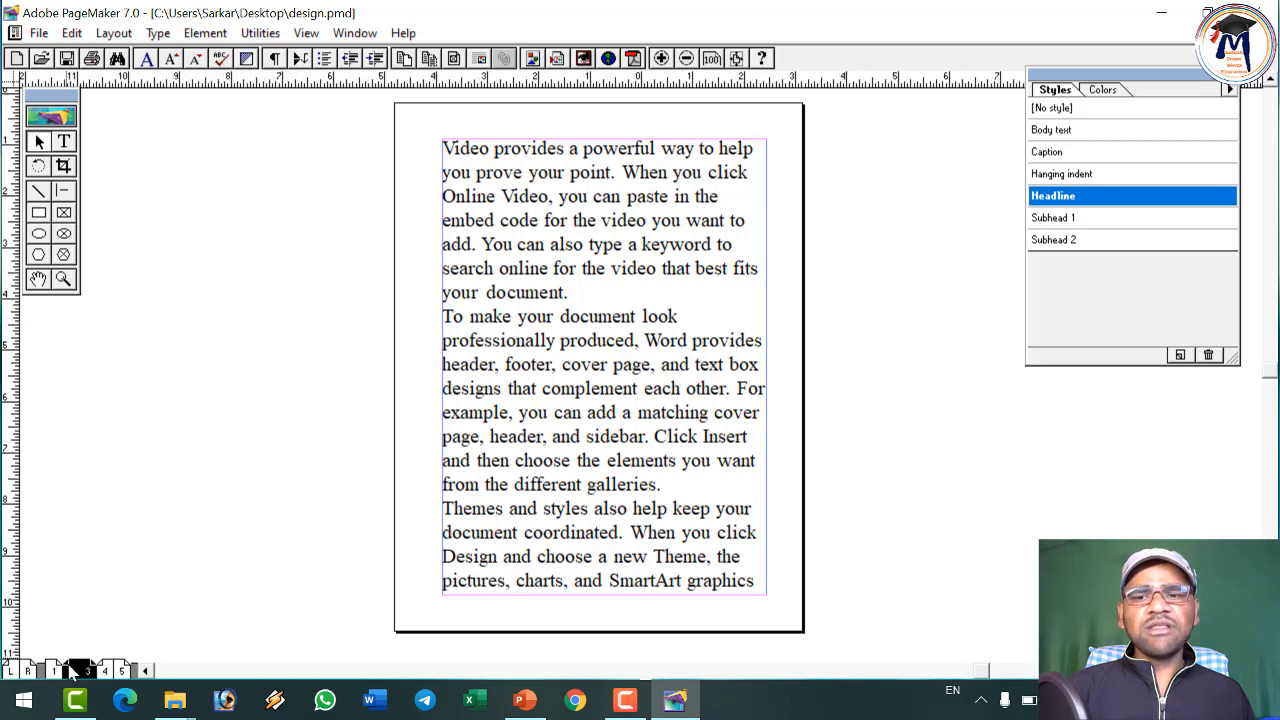
left_click(257, 133)
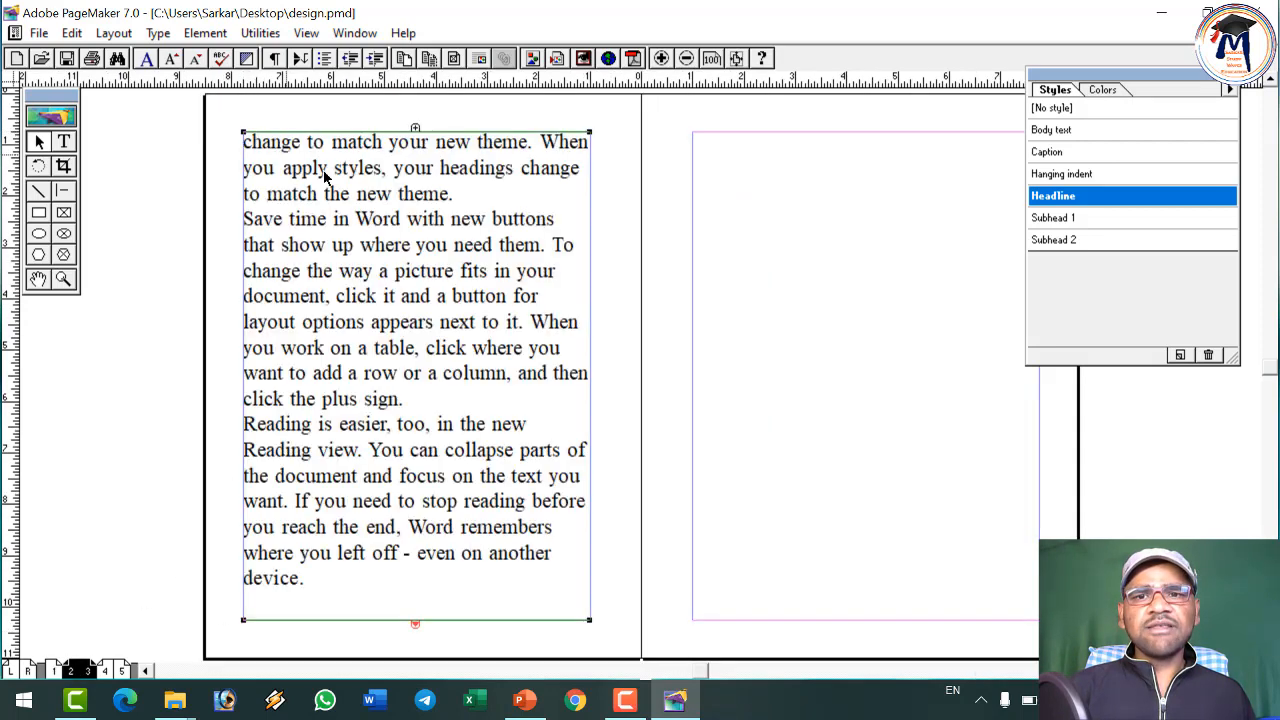
left_click(415, 624)
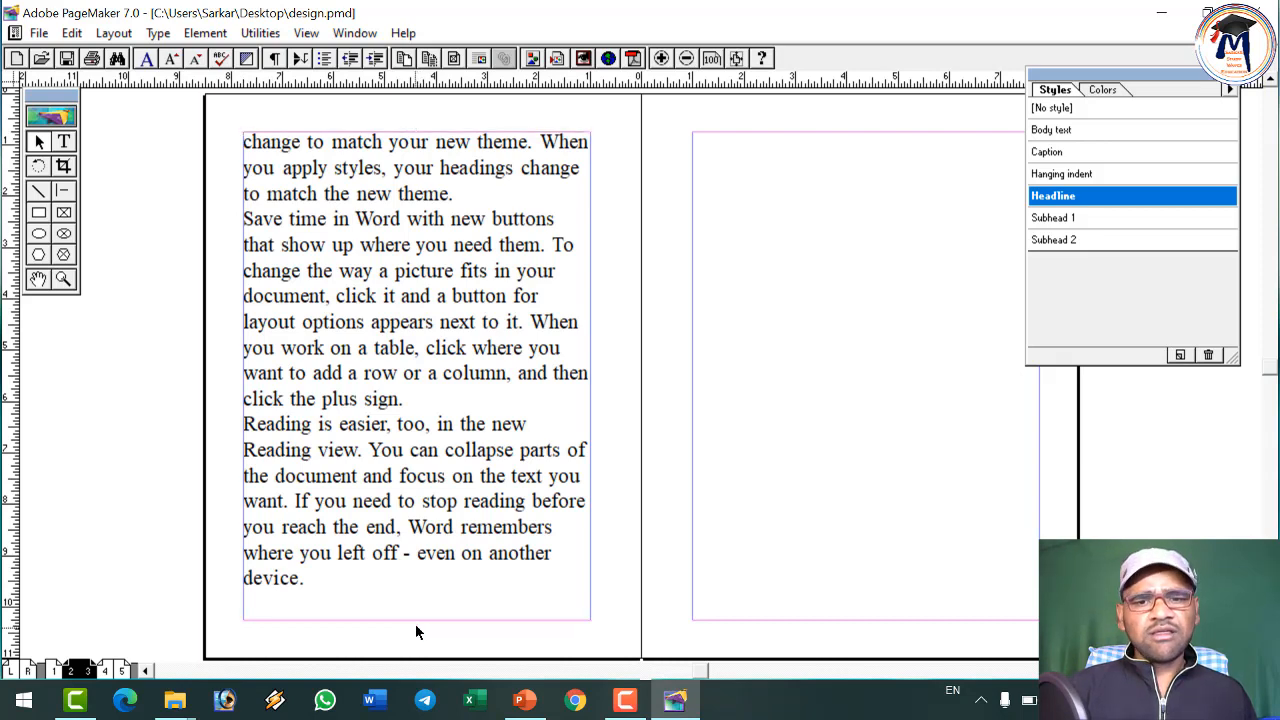
left_click(695, 134)
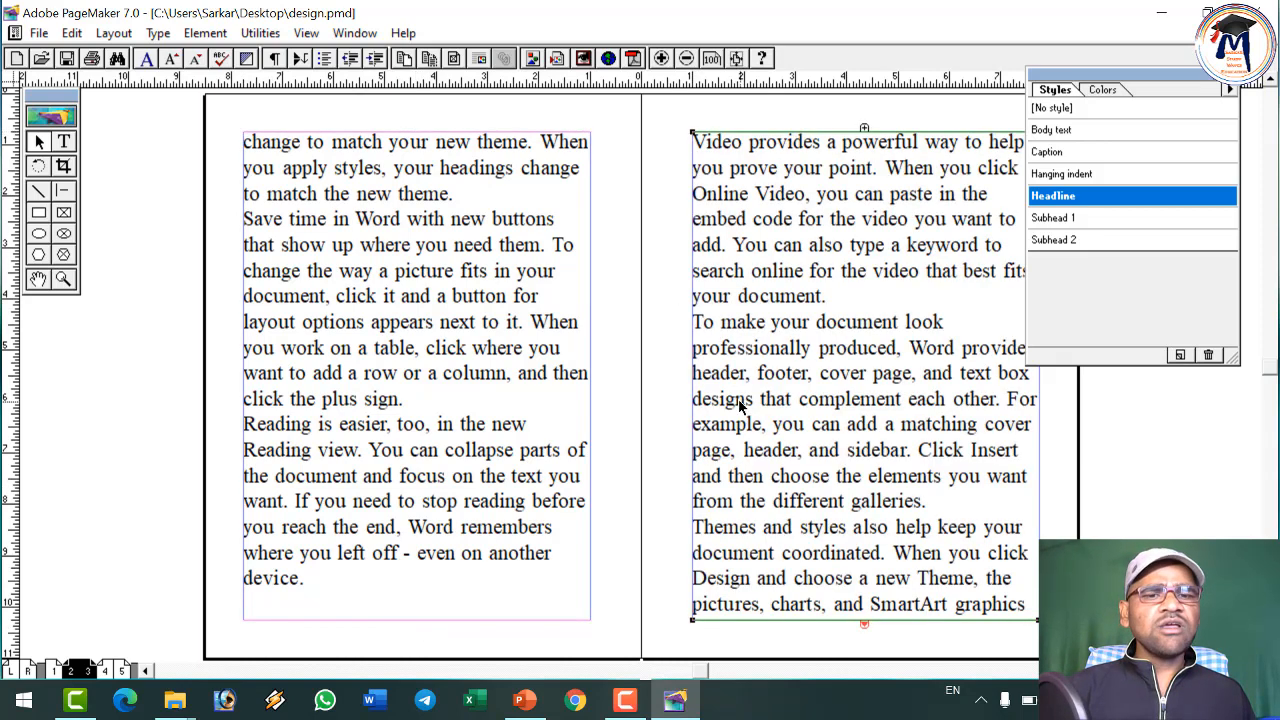
left_click(866, 626)
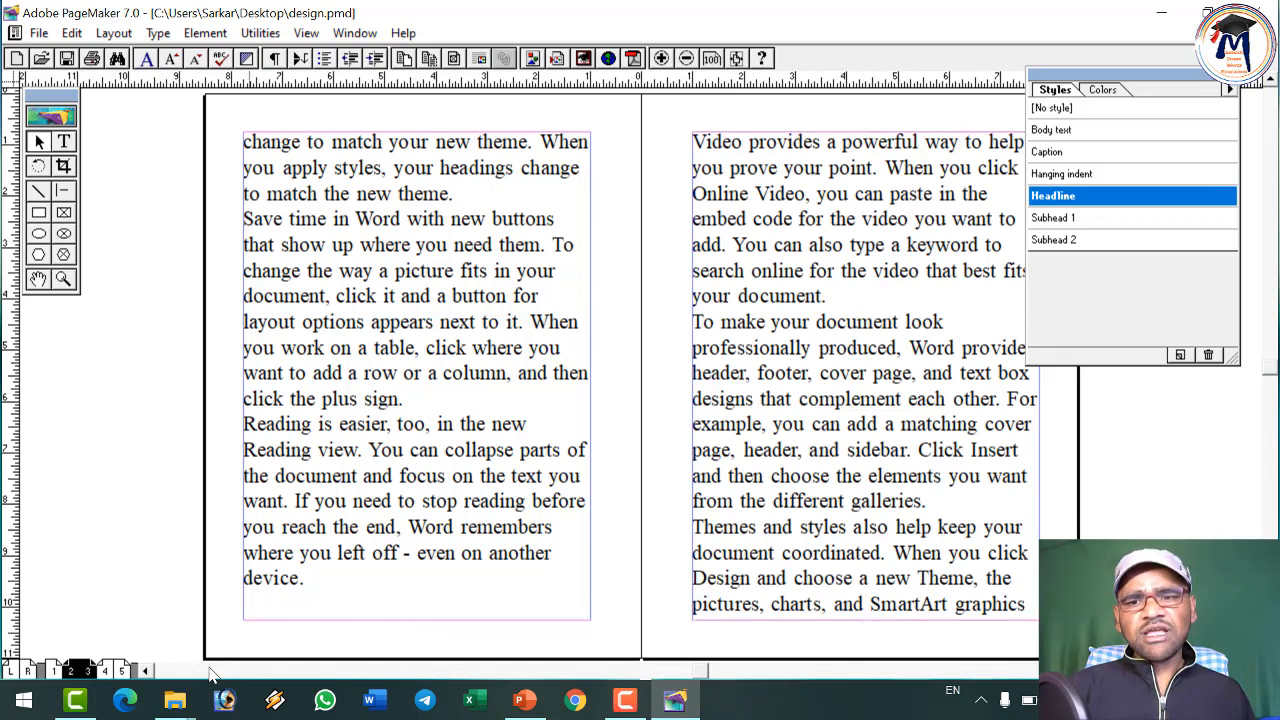
left_click(108, 672)
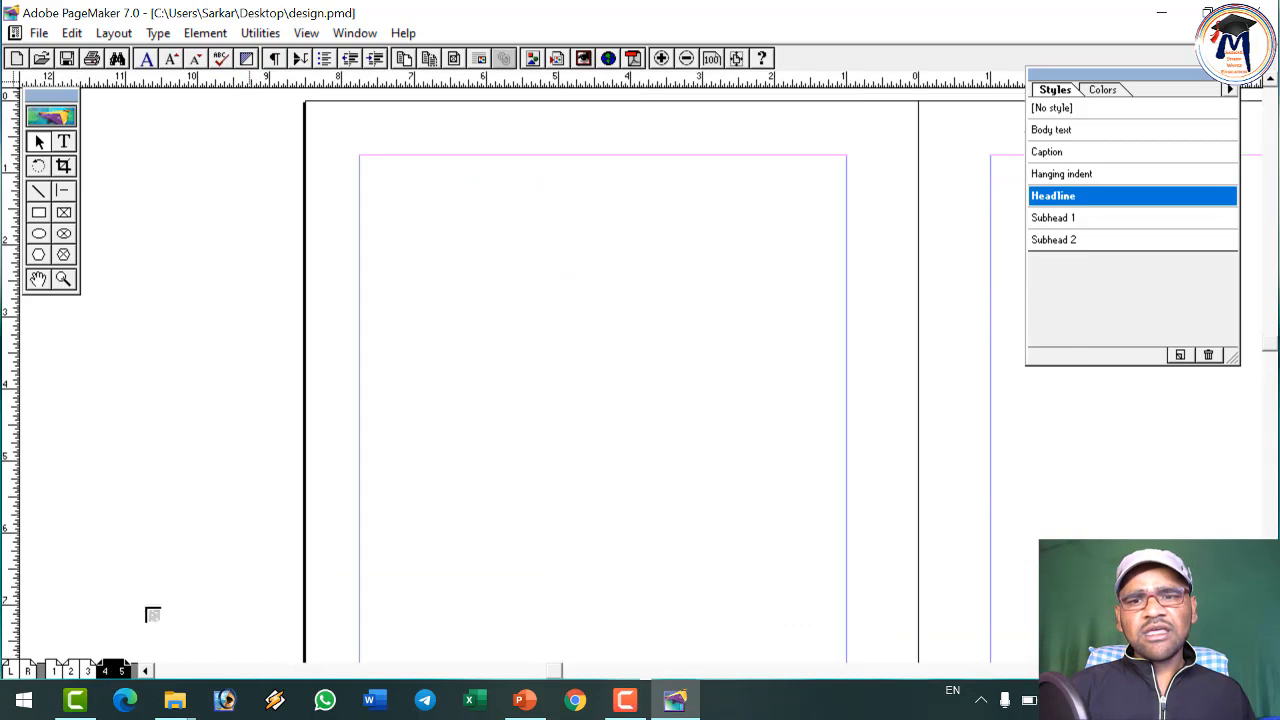
left_click(365, 161)
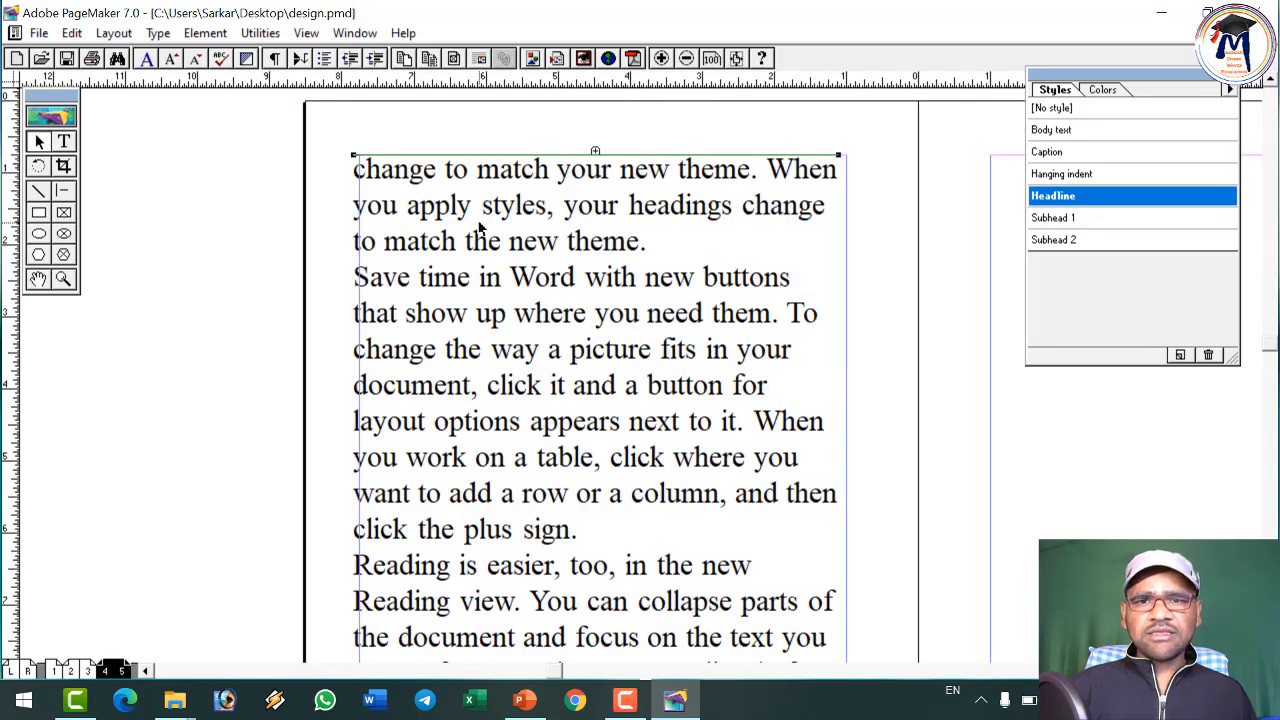
key("Delete")
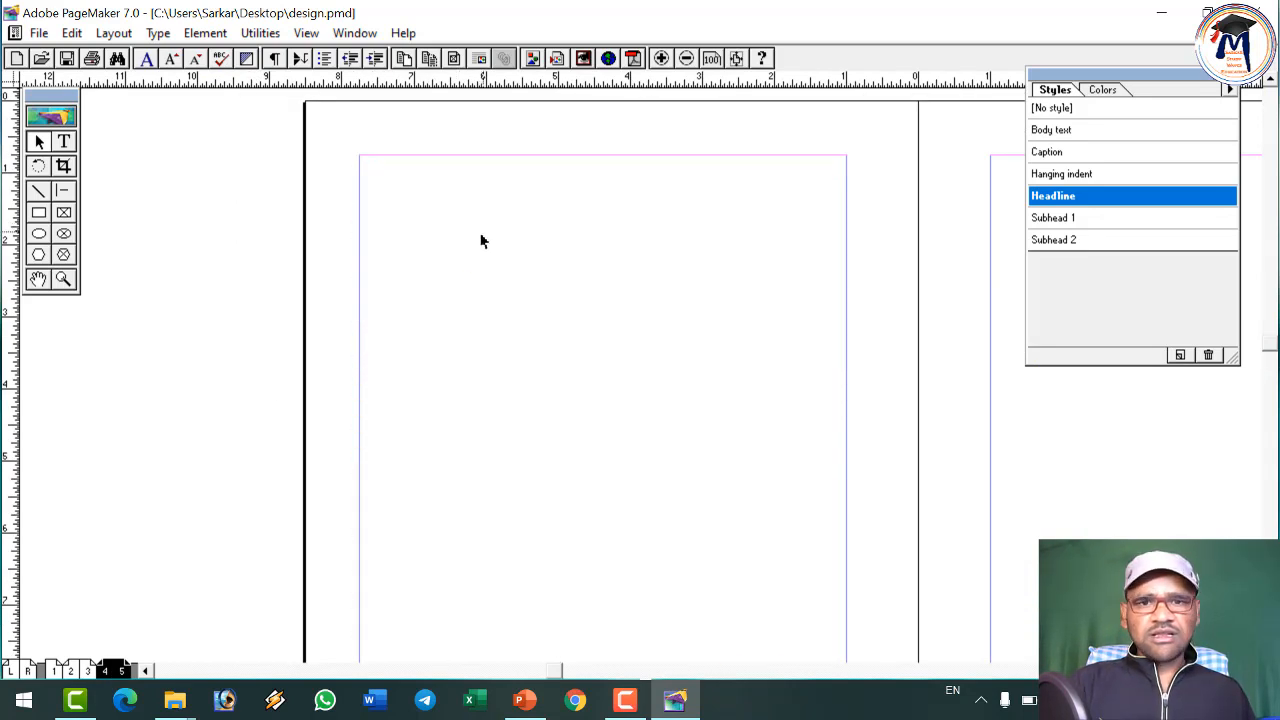
left_click(88, 672)
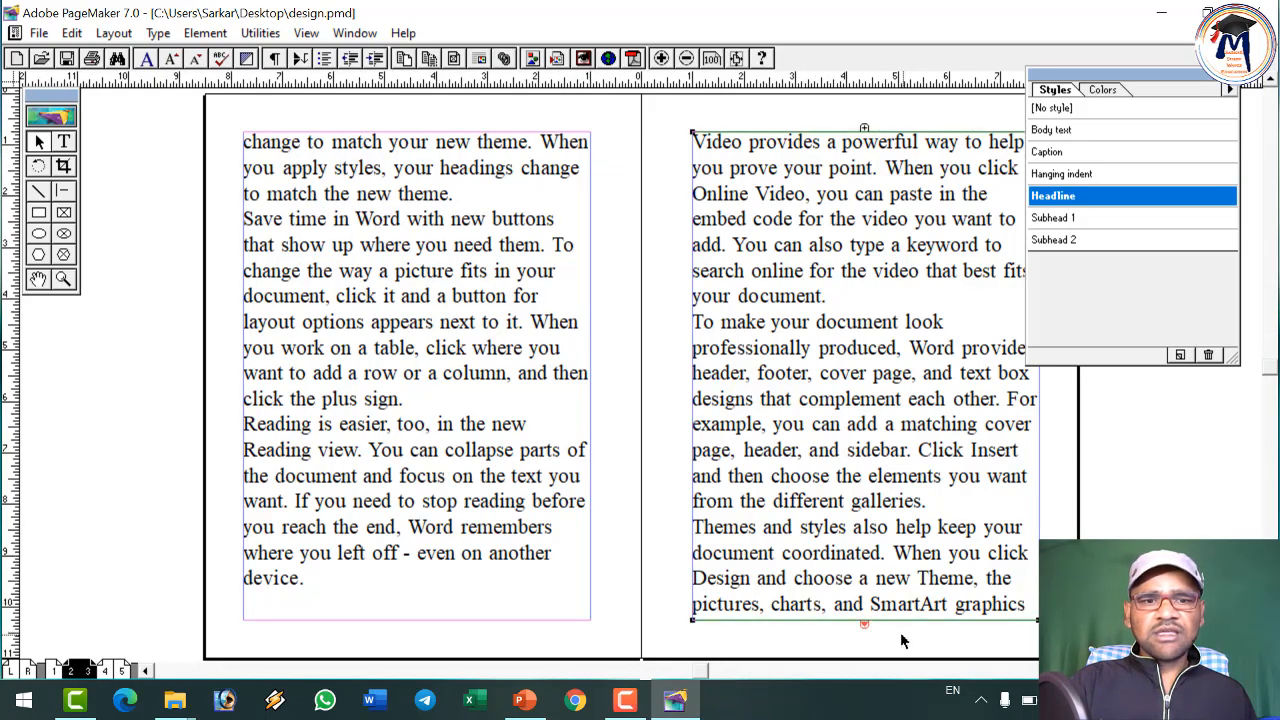
left_click(115, 671)
left_click(361, 156)
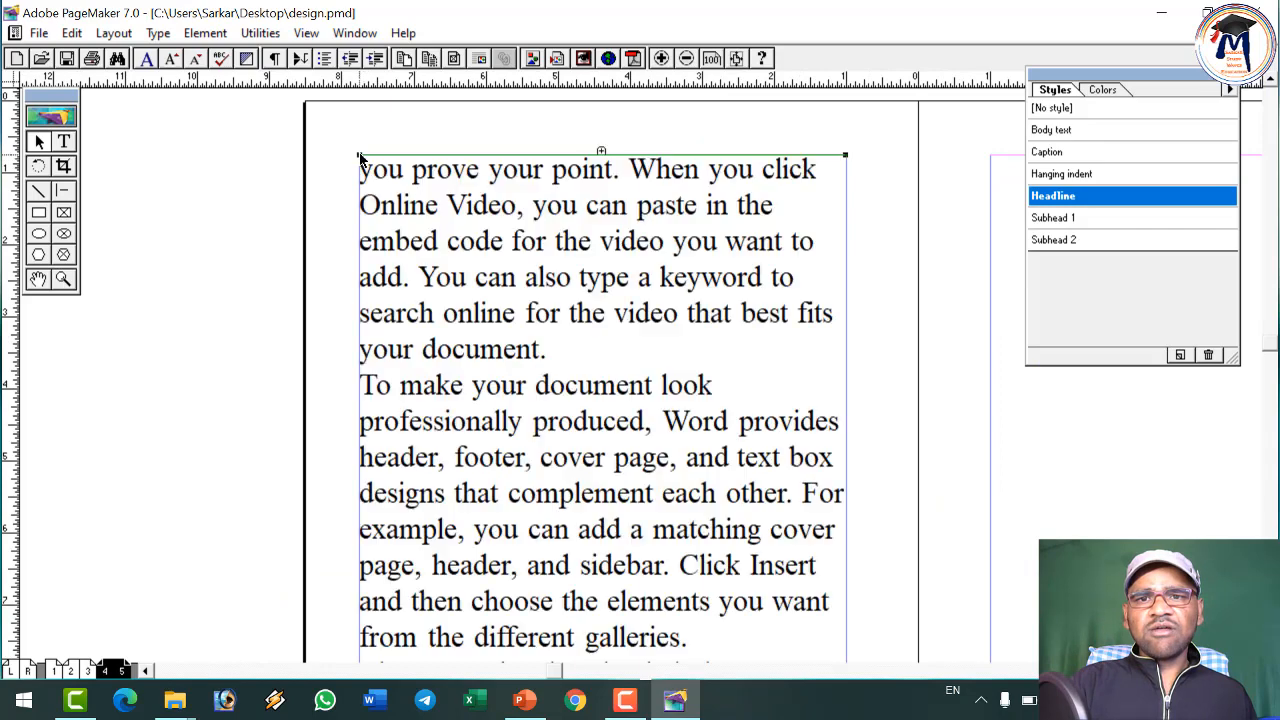
key("ctrl+minus")
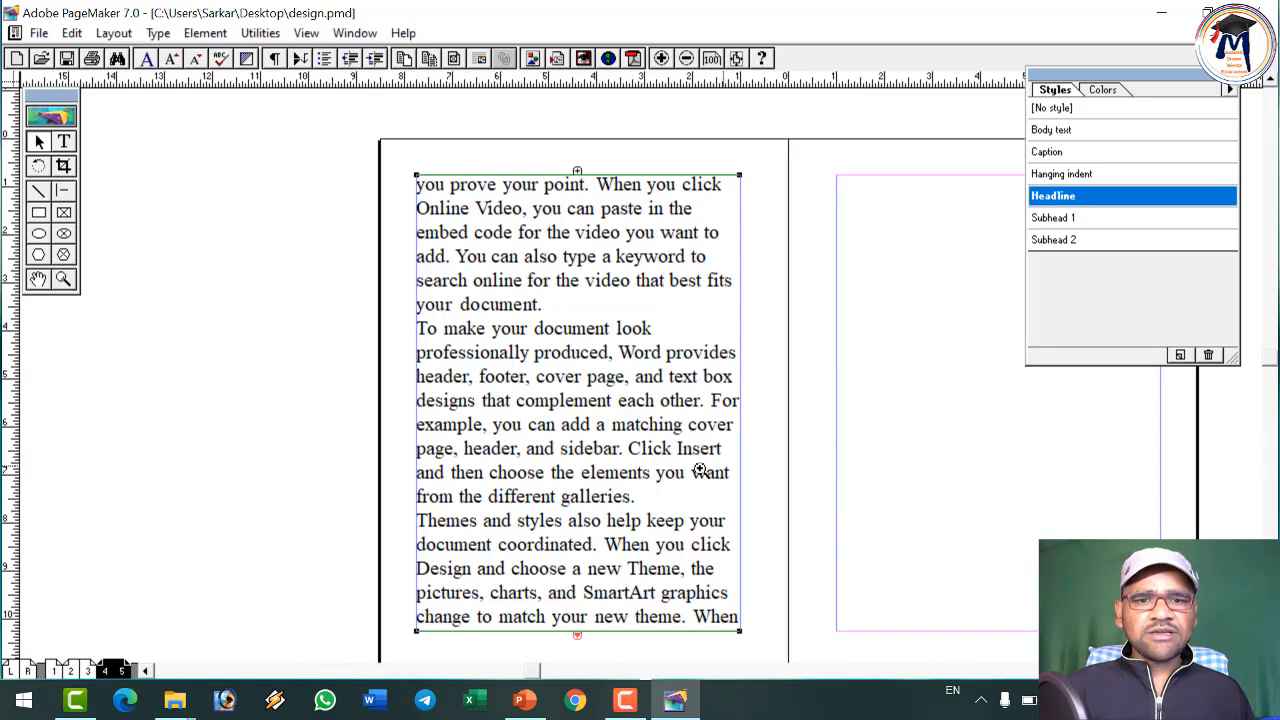
left_click(577, 638)
left_click(840, 180)
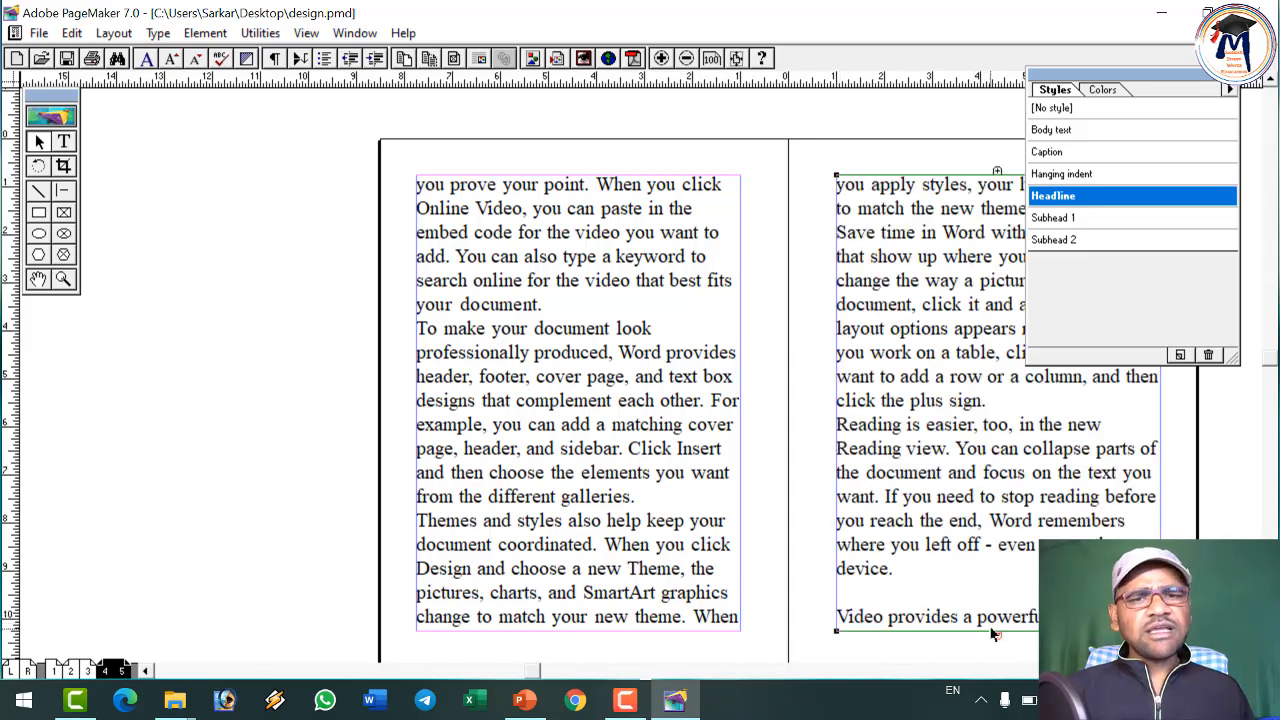
left_click(670, 446)
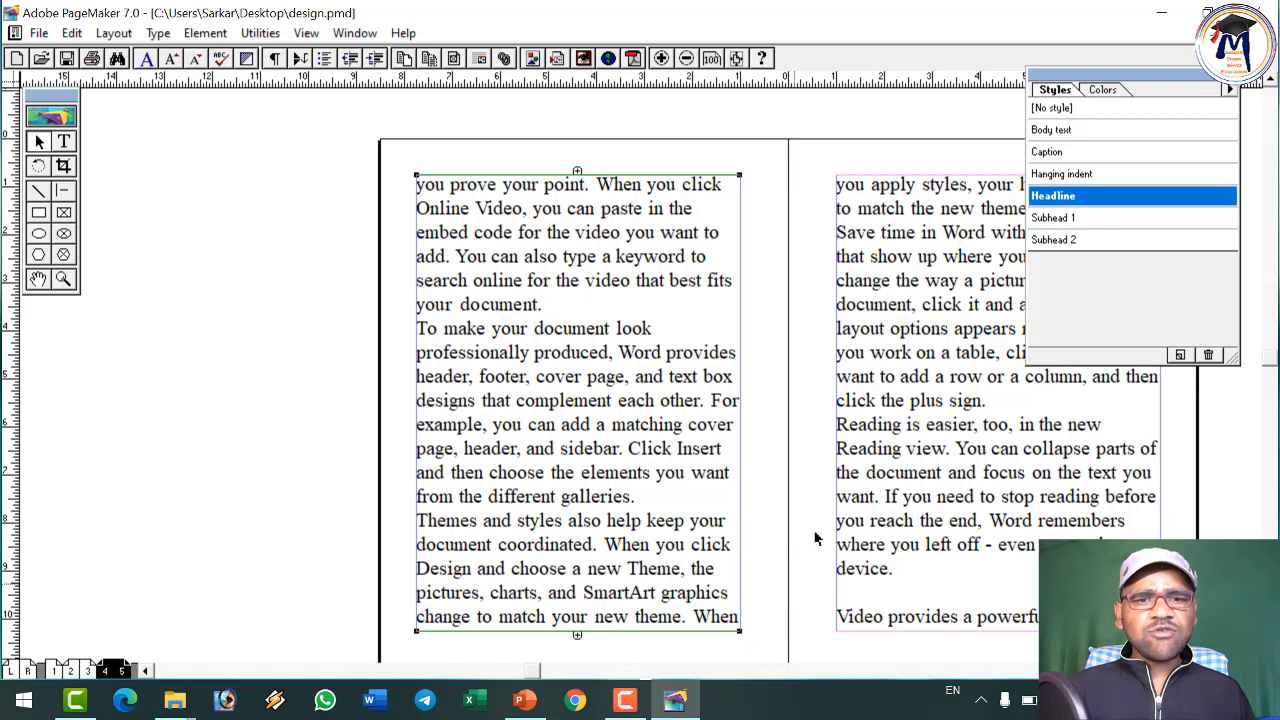
left_click(74, 670)
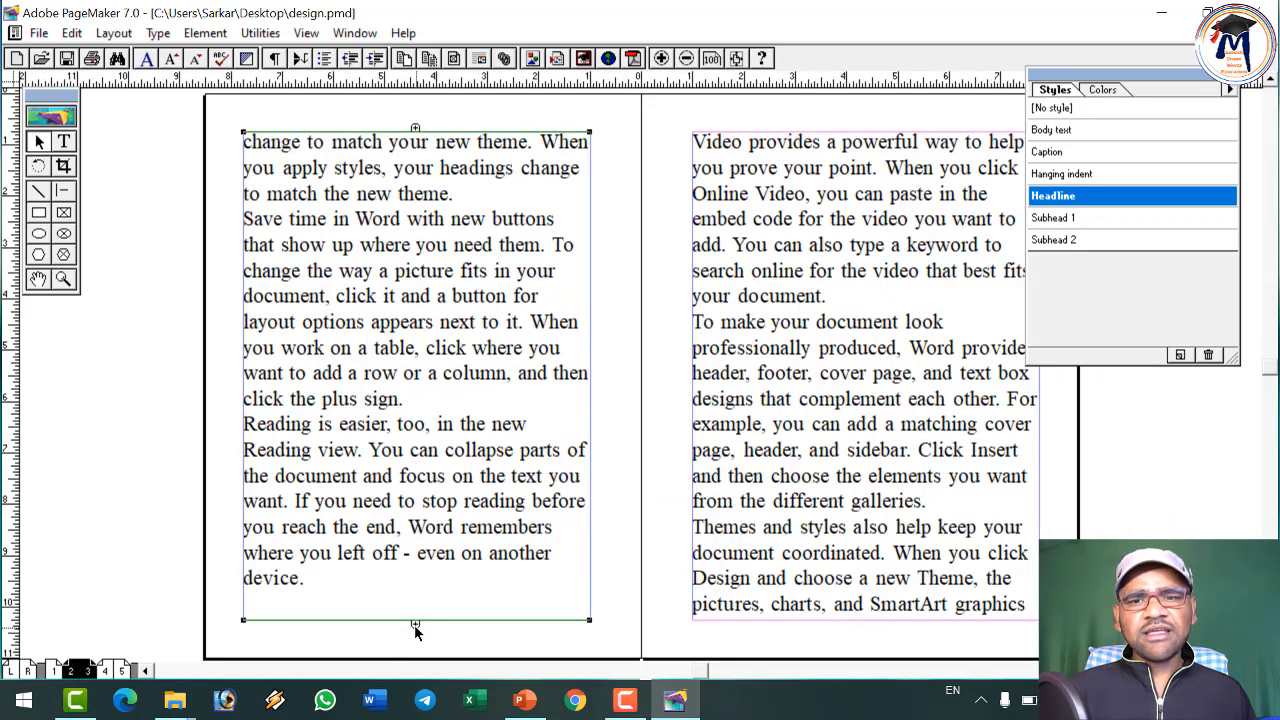
Delete the text blocks on pages 5 and 4
left_click(118, 668)
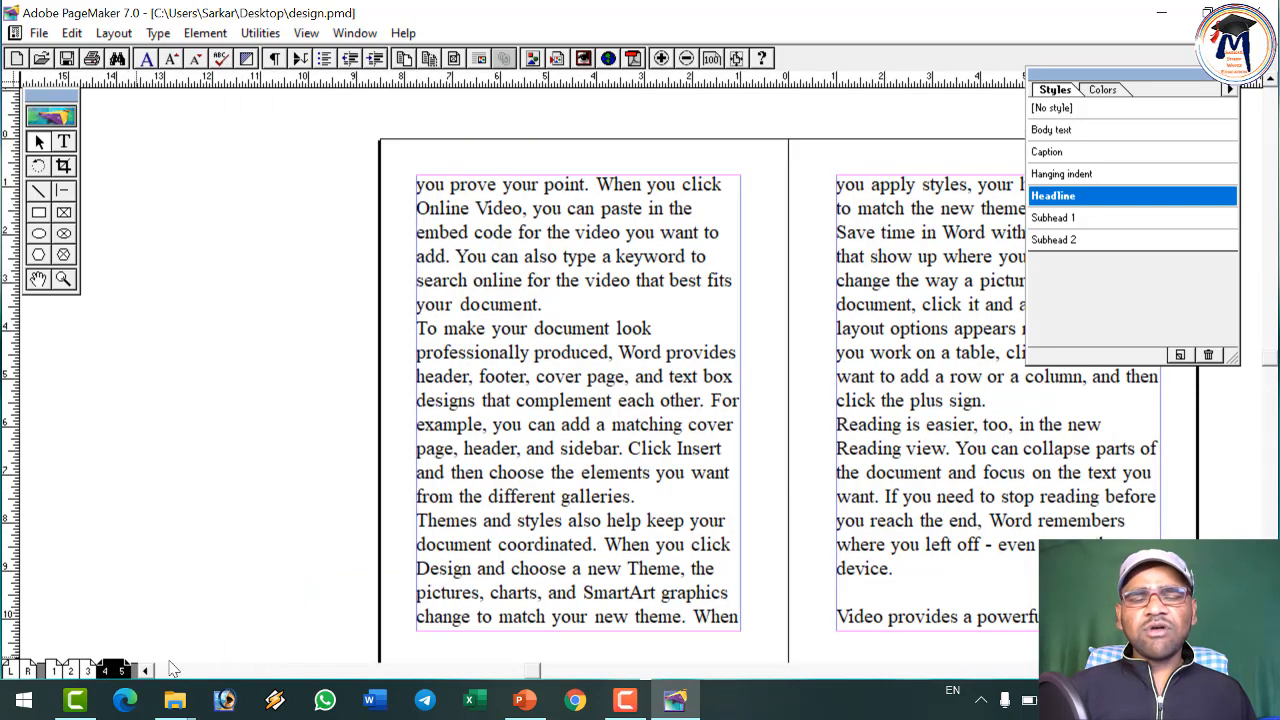
left_click(1013, 596)
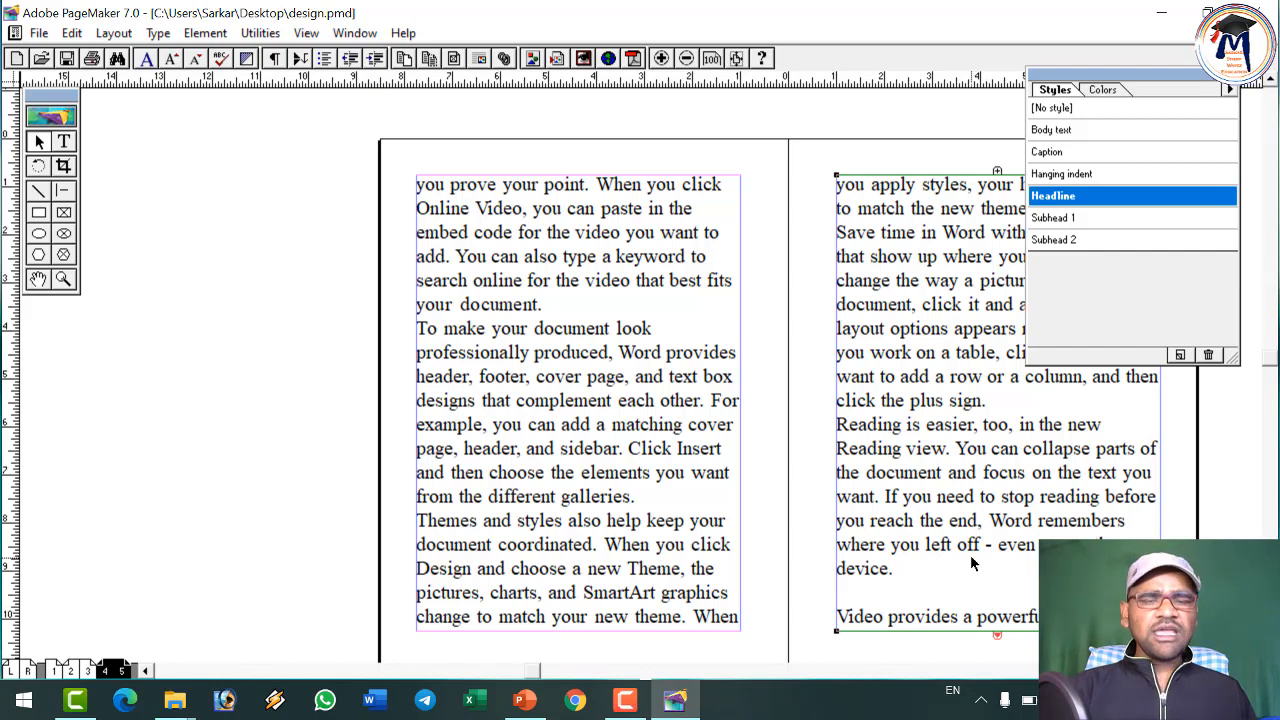
key("Delete")
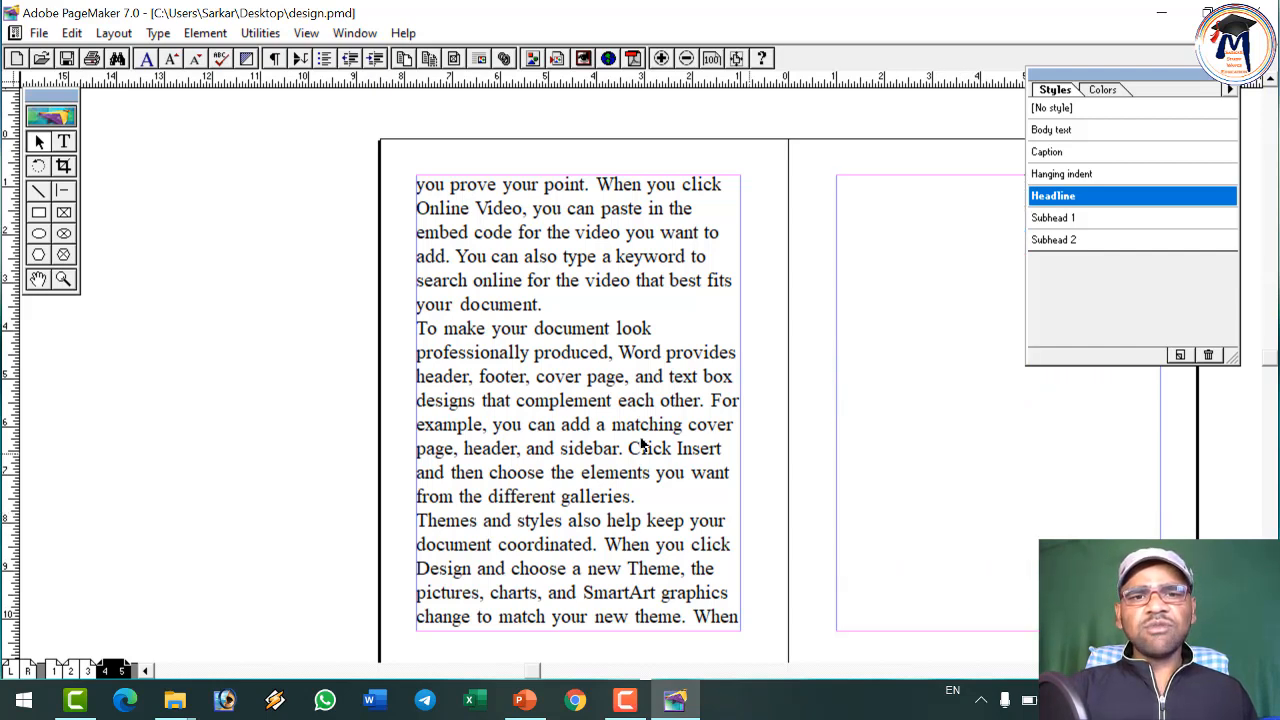
left_click(642, 447)
key("Delete")
Delete the text blocks on pages 3, 2 and 1
left_click(86, 670)
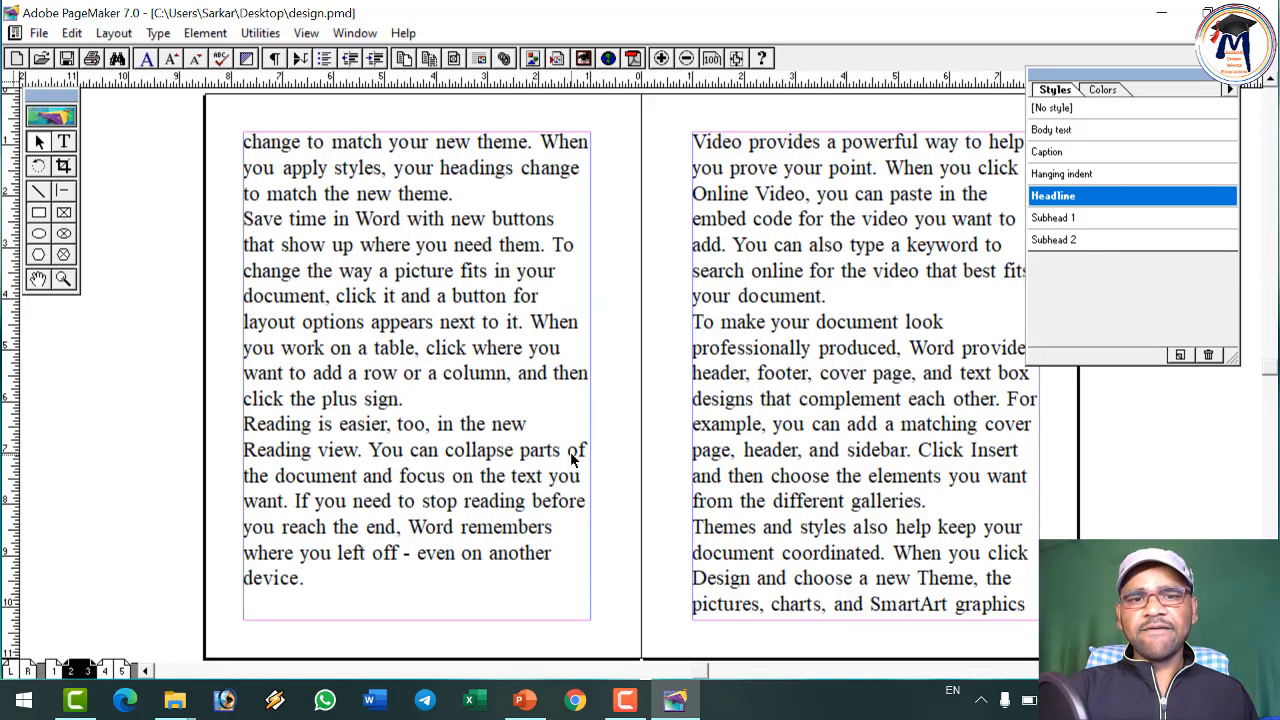
left_click(799, 450)
key("Delete")
left_click(531, 470)
key("Delete")
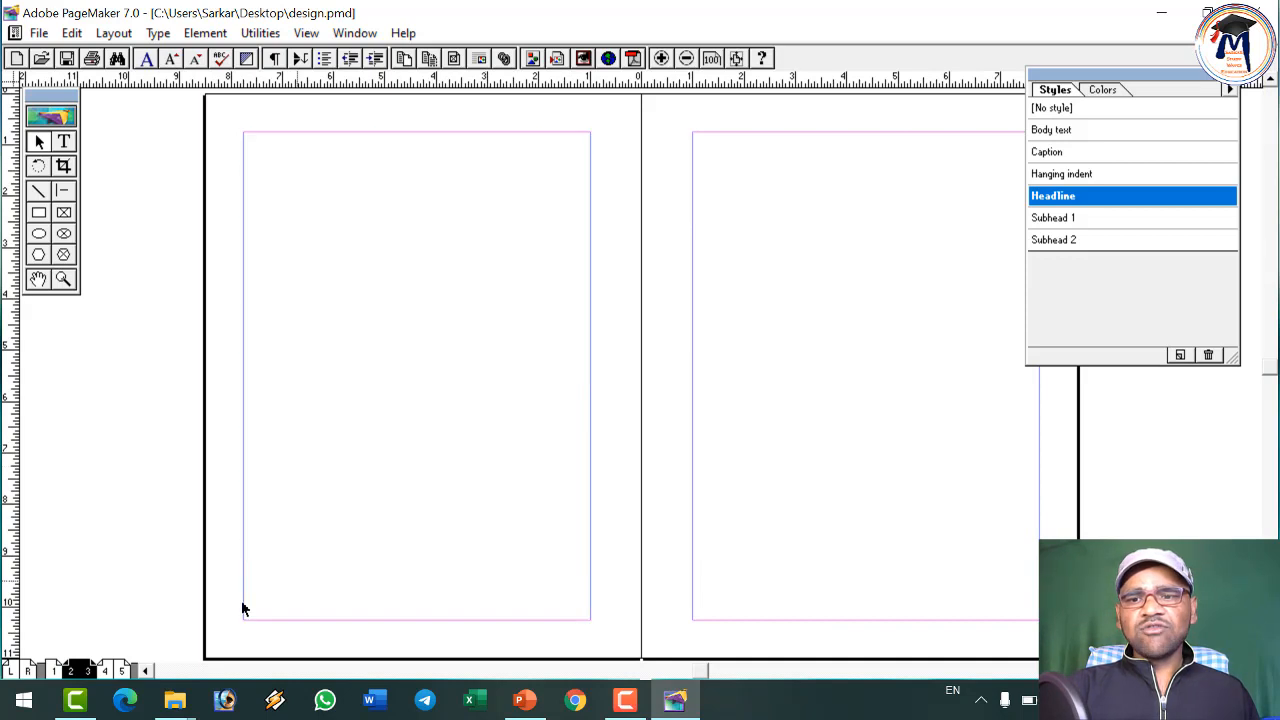
left_click(55, 670)
left_click(497, 409)
key("Delete")
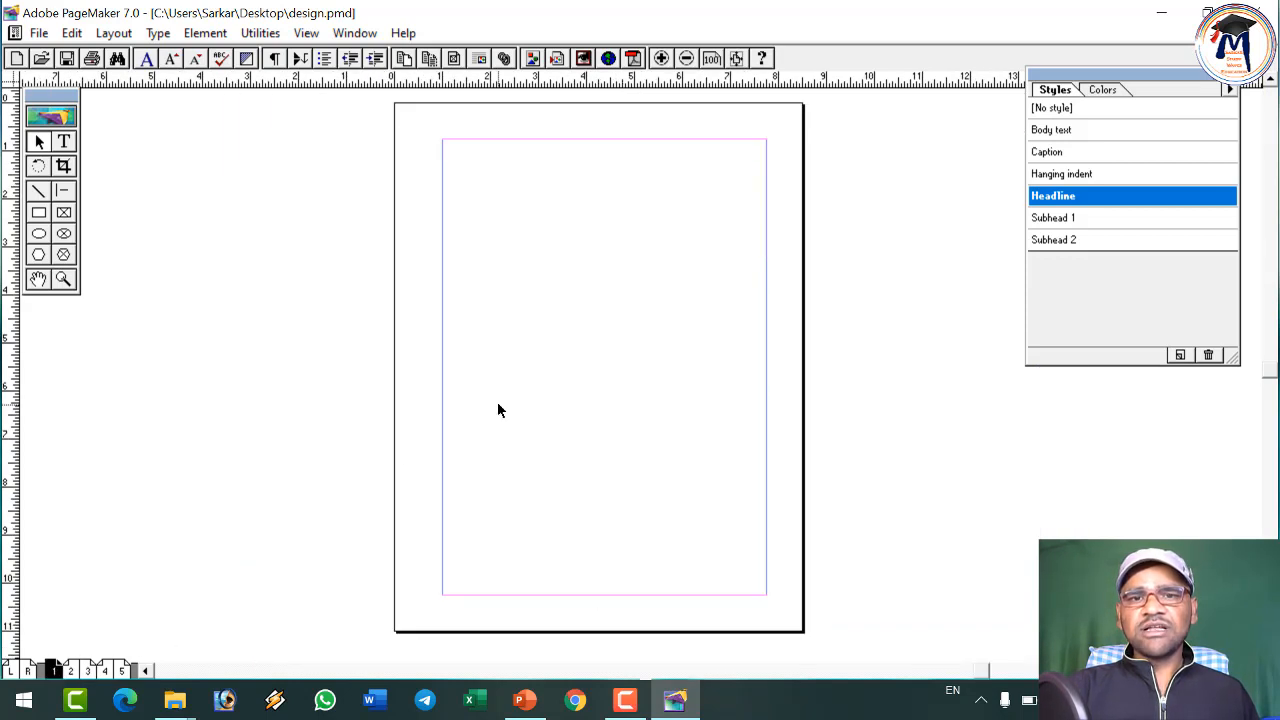
Create a new publication with the default Letter double-sided Document Setup
right_click(55, 670)
left_click(174, 474)
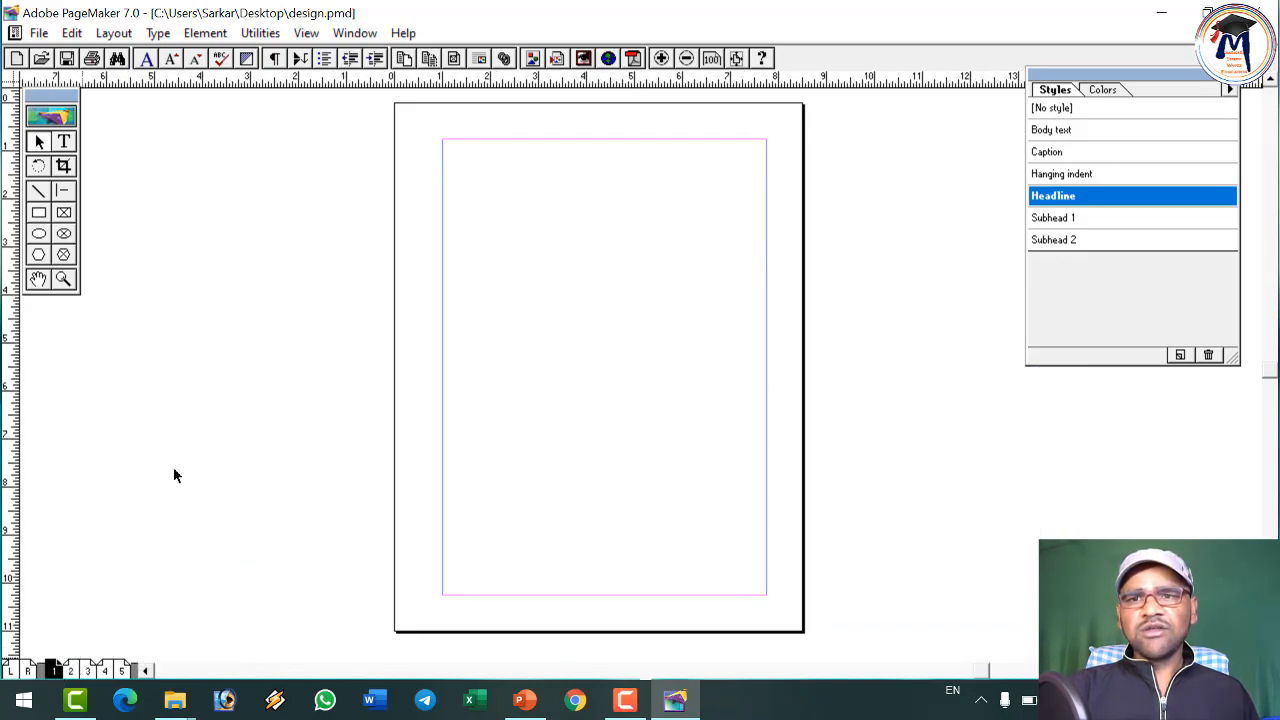
left_click(45, 35)
left_click(72, 55)
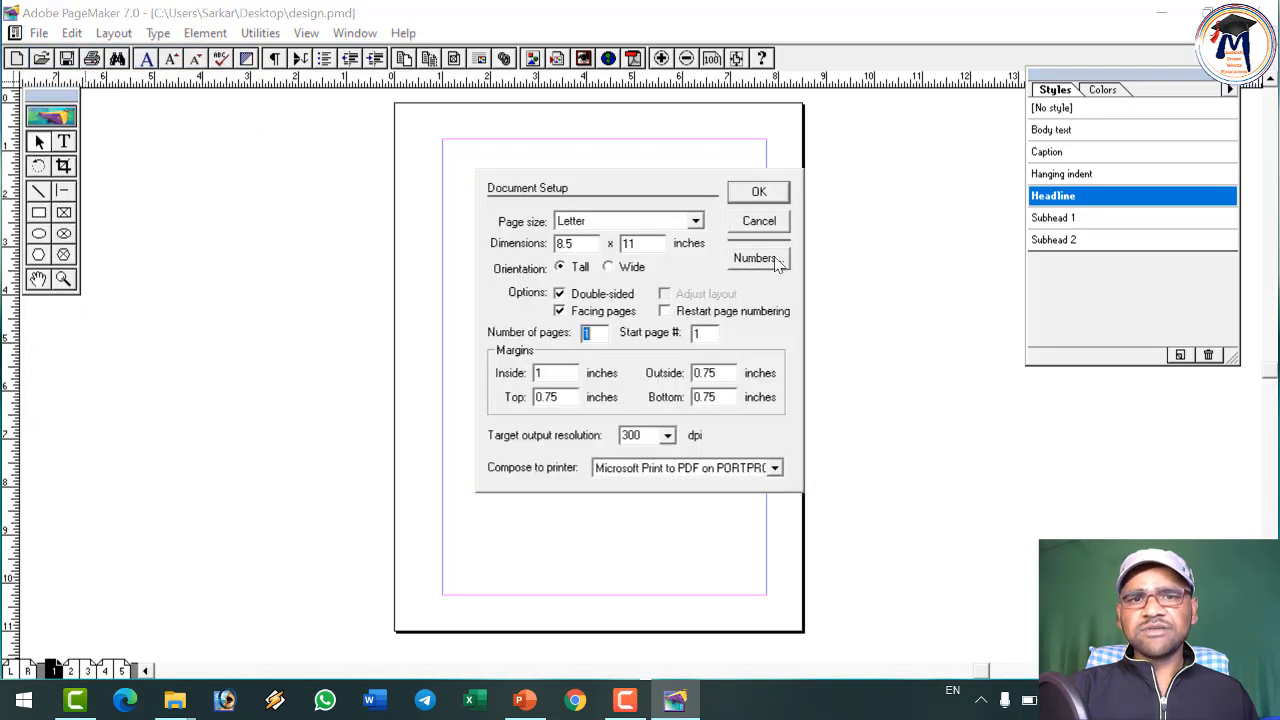
left_click(759, 193)
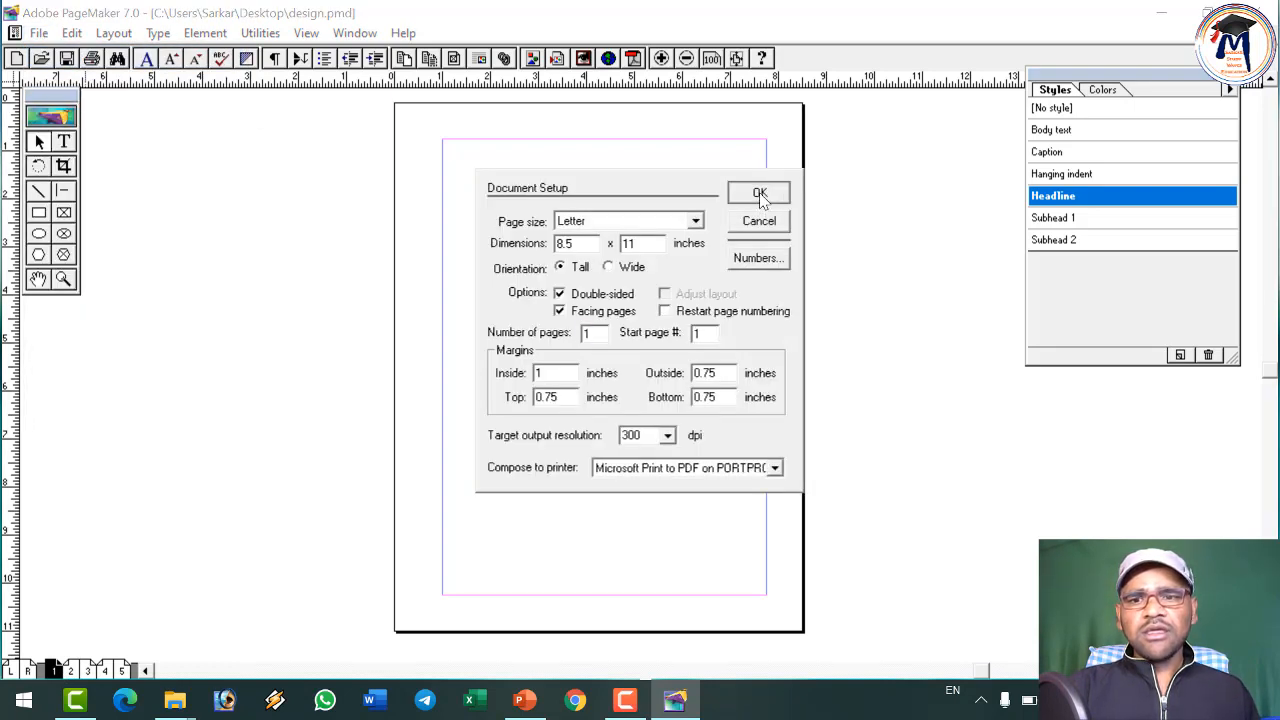
Add two pages to the new publication and return to page 1
right_click(53, 670)
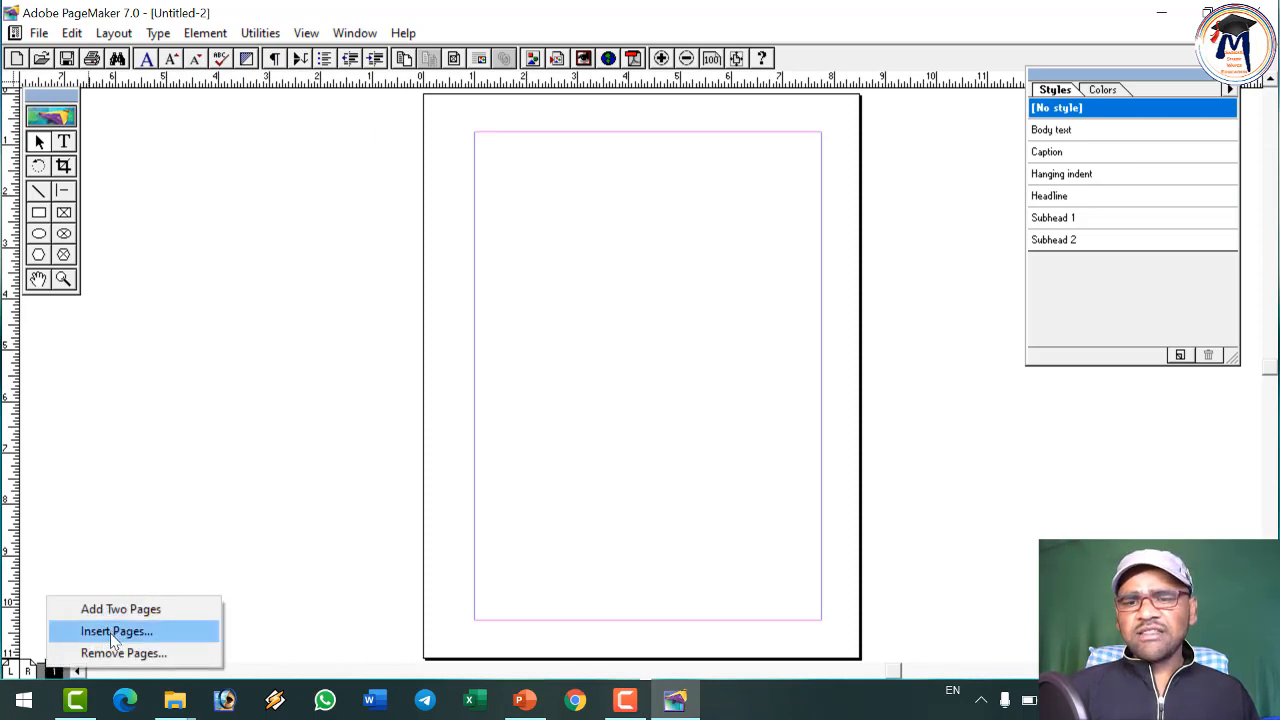
left_click(121, 610)
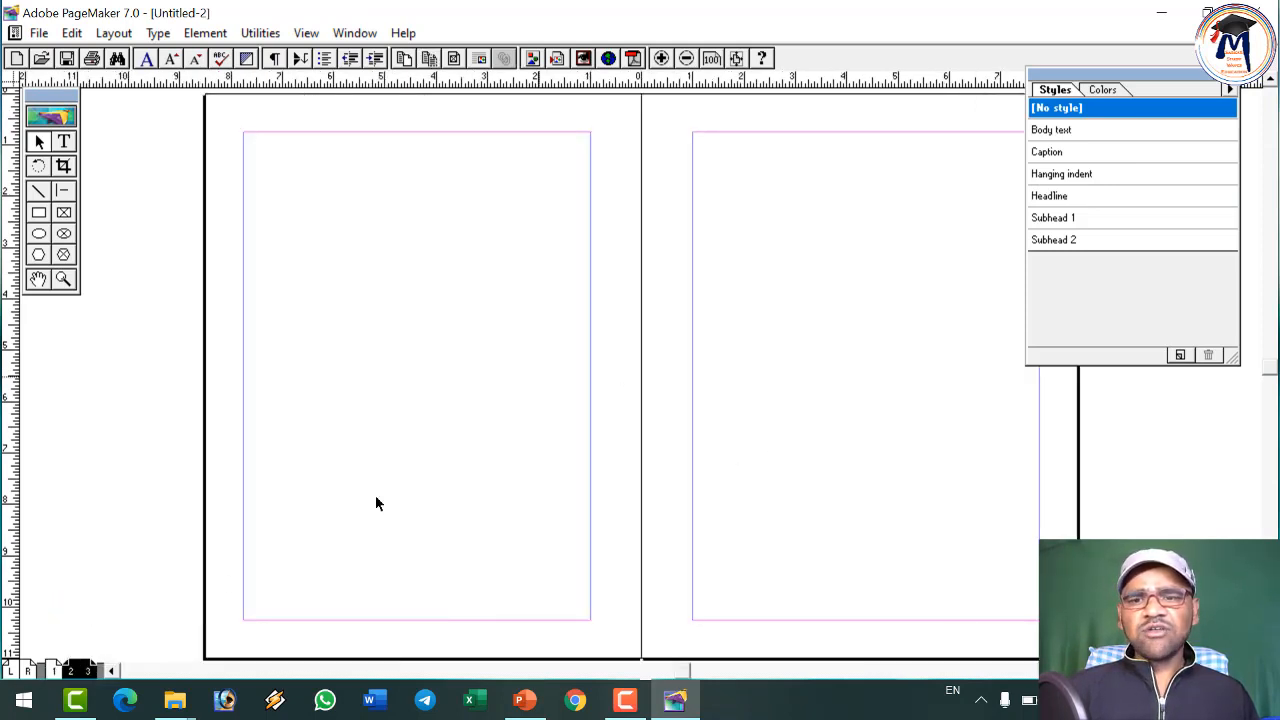
left_click(53, 670)
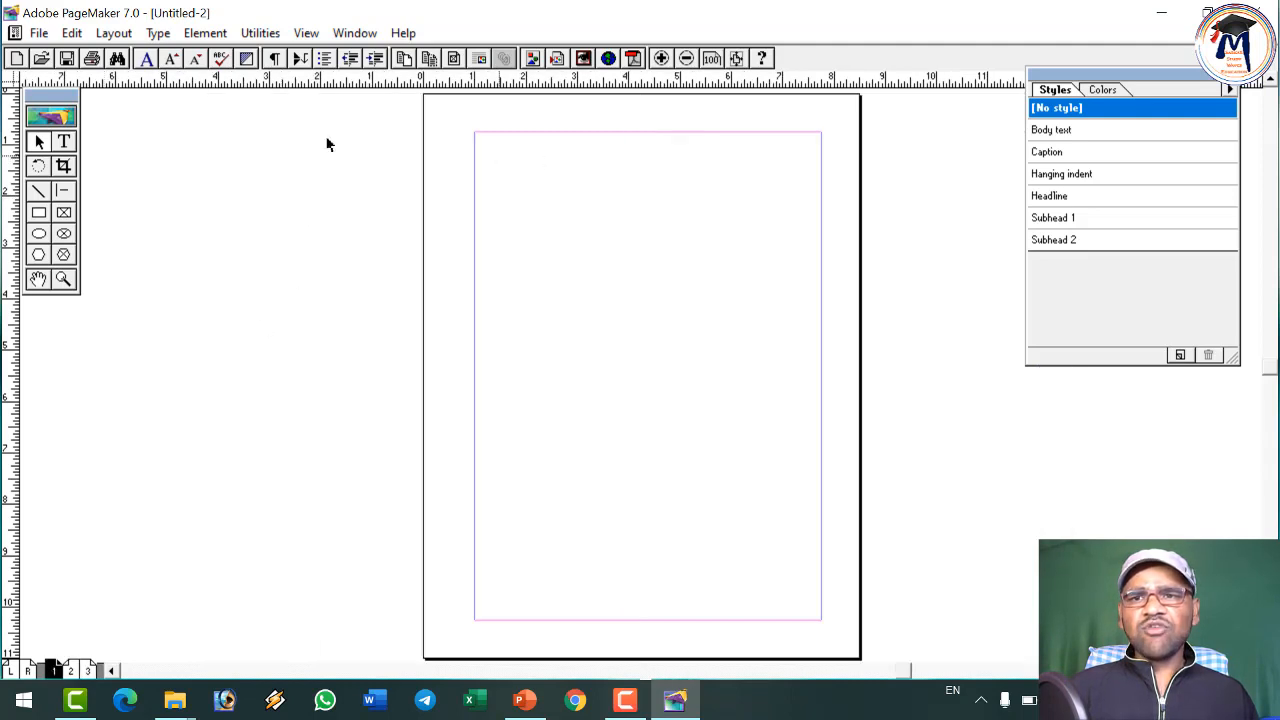
left_click(38, 33)
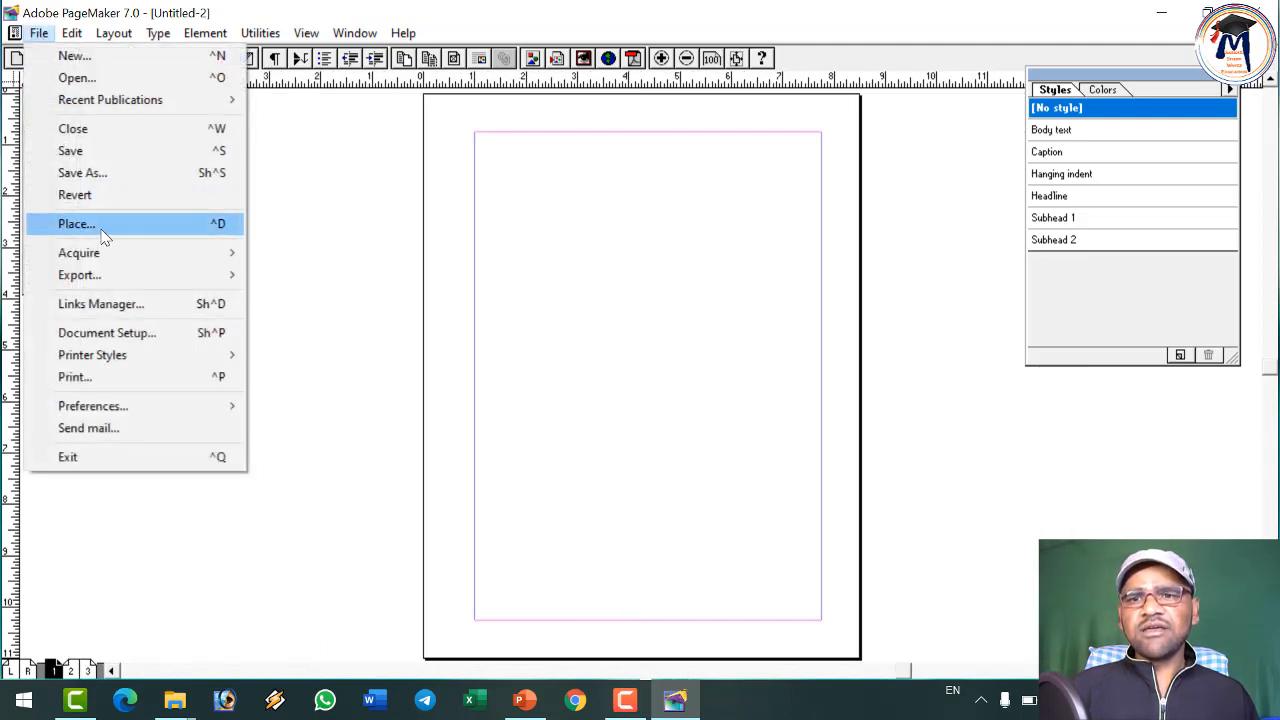
Place the 'file' text document, autoflowing it from page 1's top-left margin
left_click(76, 224)
scroll(140, 218, "down", 3)
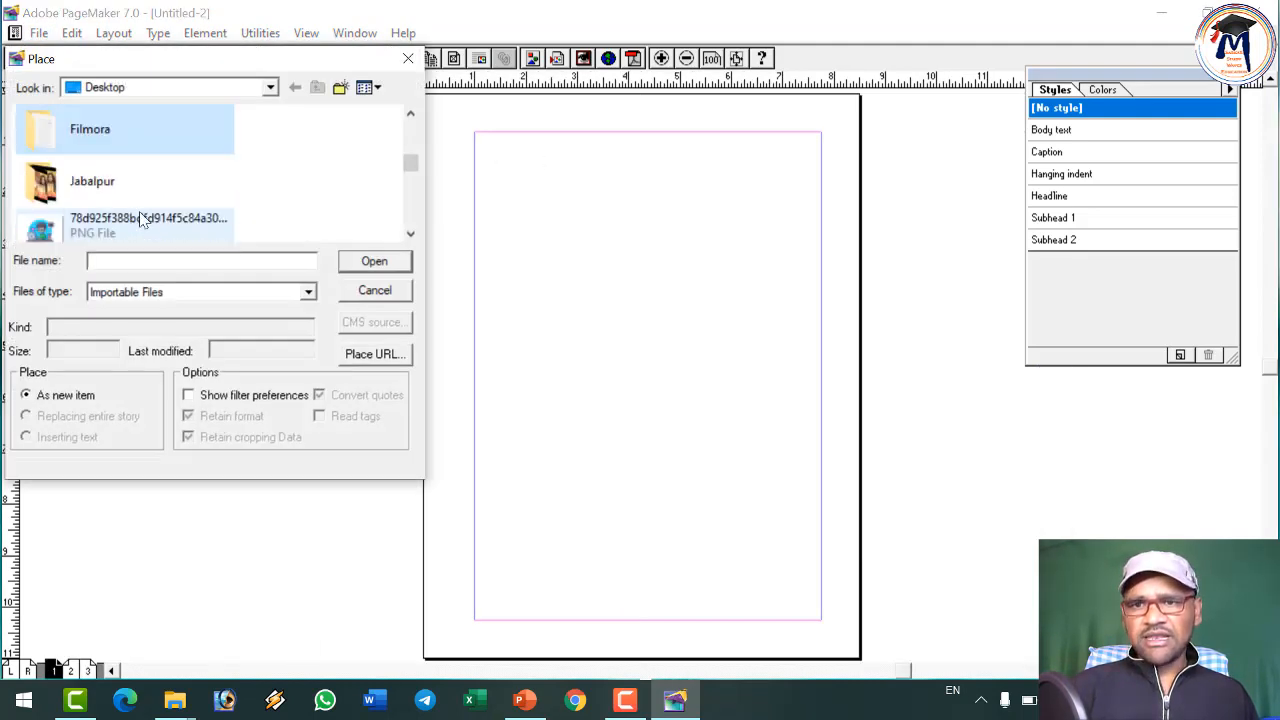
key("f")
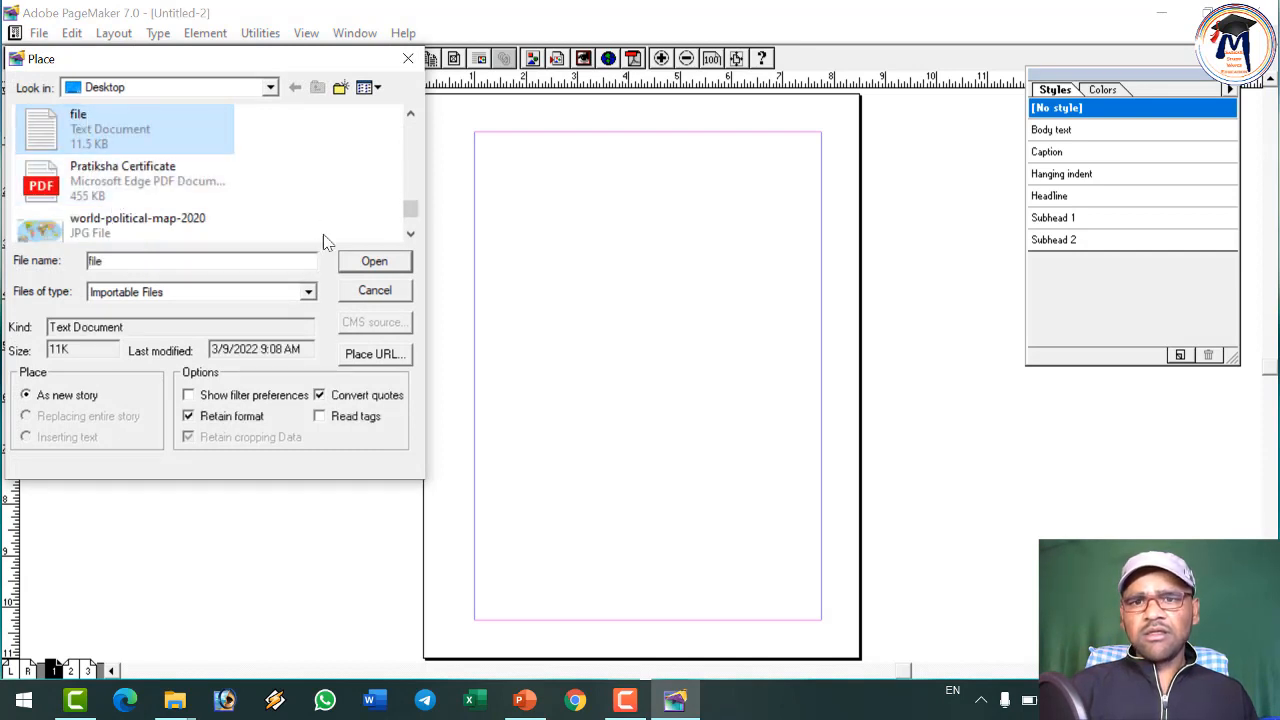
left_click(362, 261)
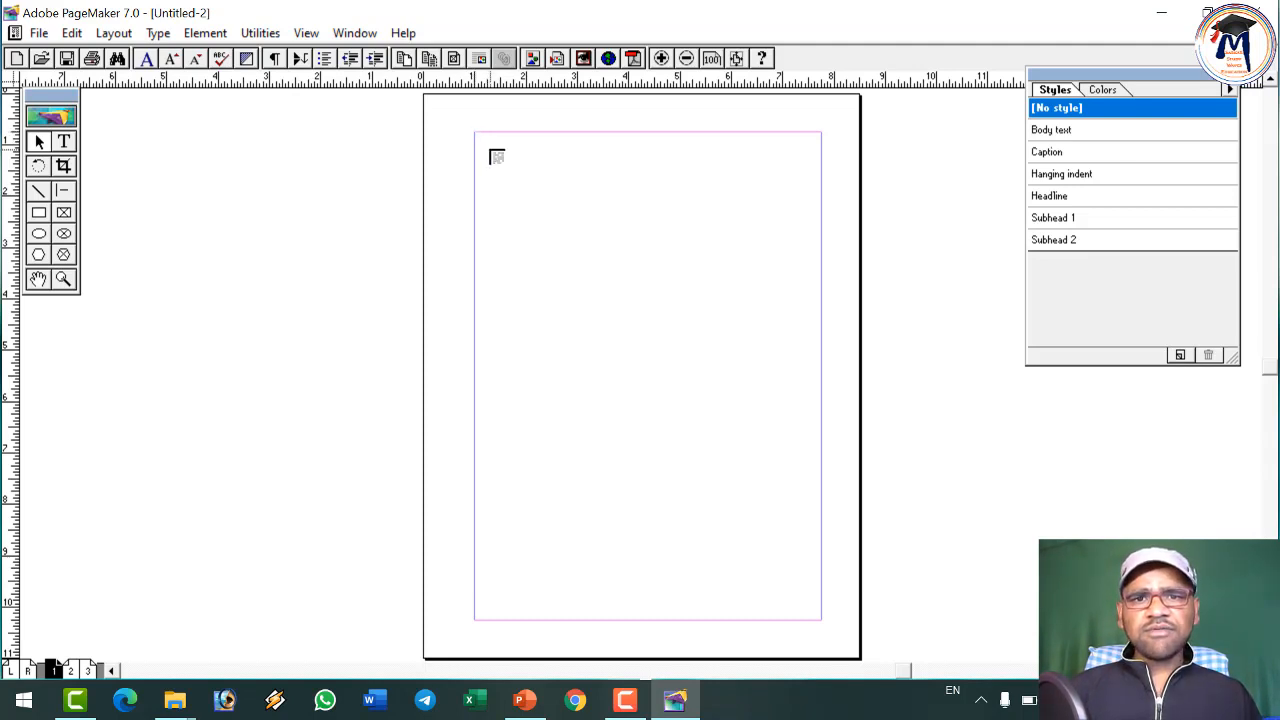
left_click(500, 152, "ctrl")
Delete the text block on page 4 and confirm pages 4–5 are empty
left_click(371, 152, "ctrl")
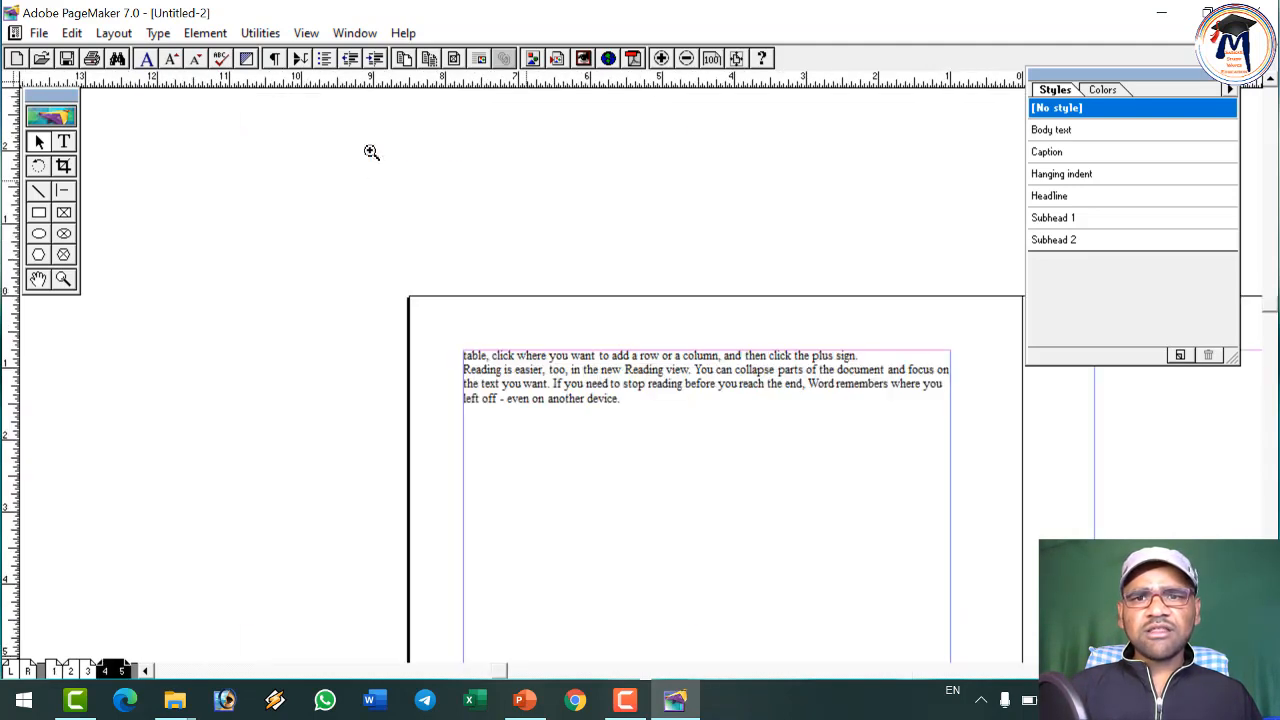
left_click(546, 436, "ctrl")
left_click(645, 325)
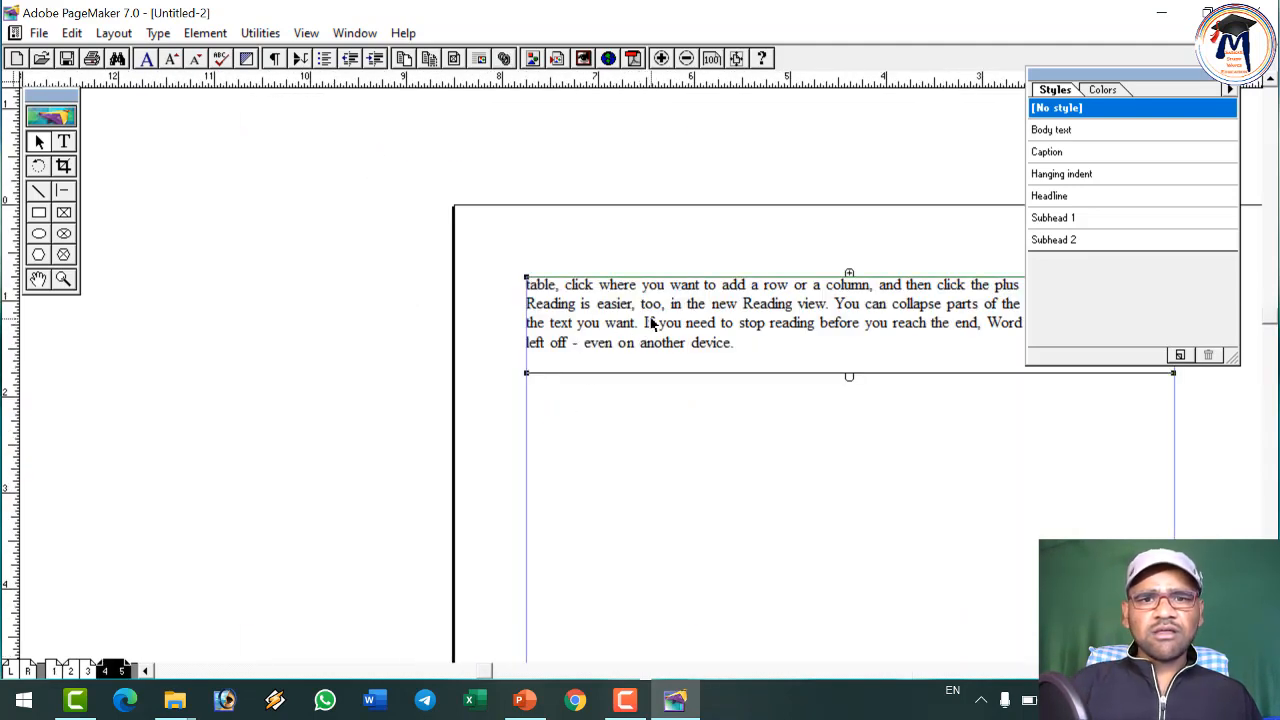
key("Delete")
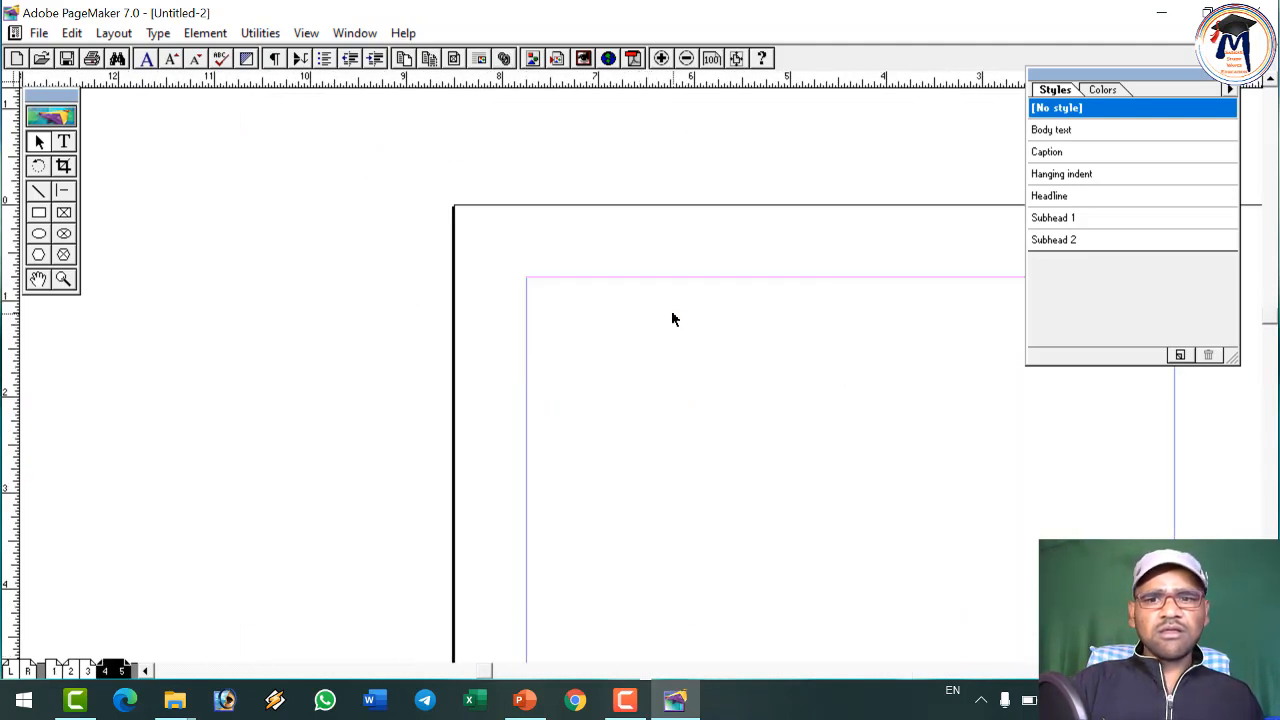
left_click(68, 670)
left_click(55, 670)
left_click(112, 670)
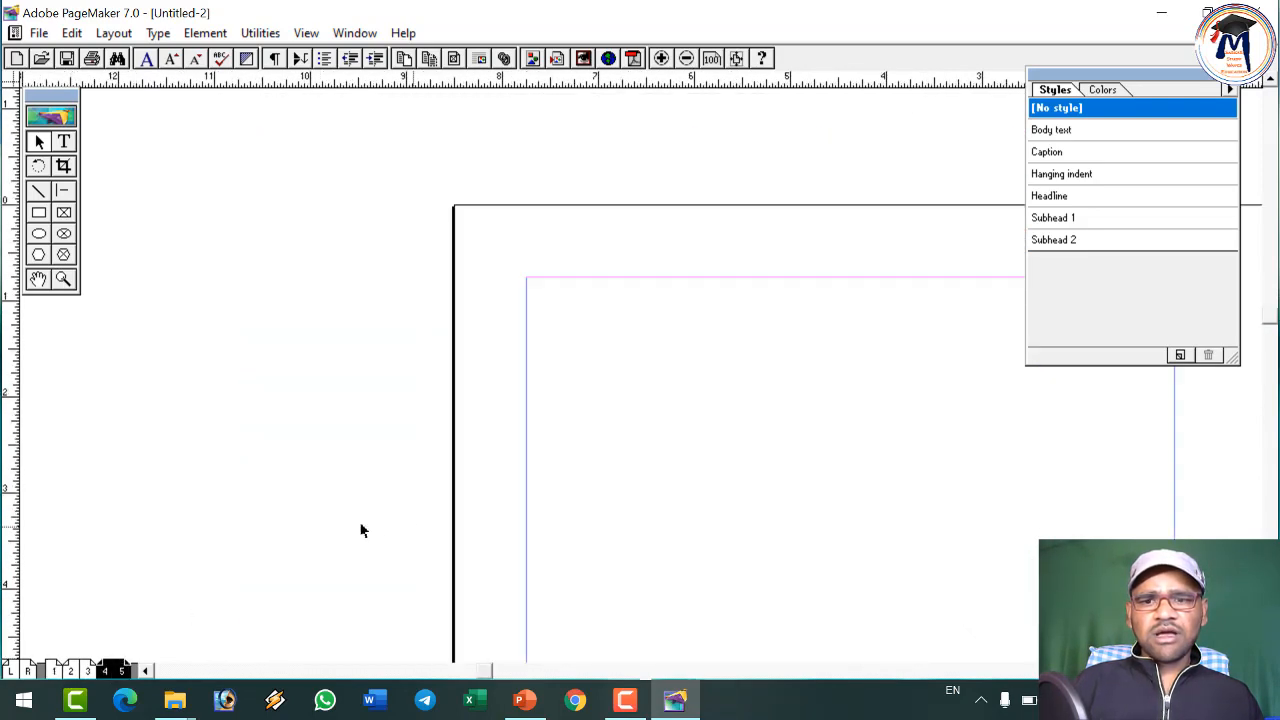
Delete the text blocks on pages 2 and 3
left_click(86, 670)
left_click(441, 467)
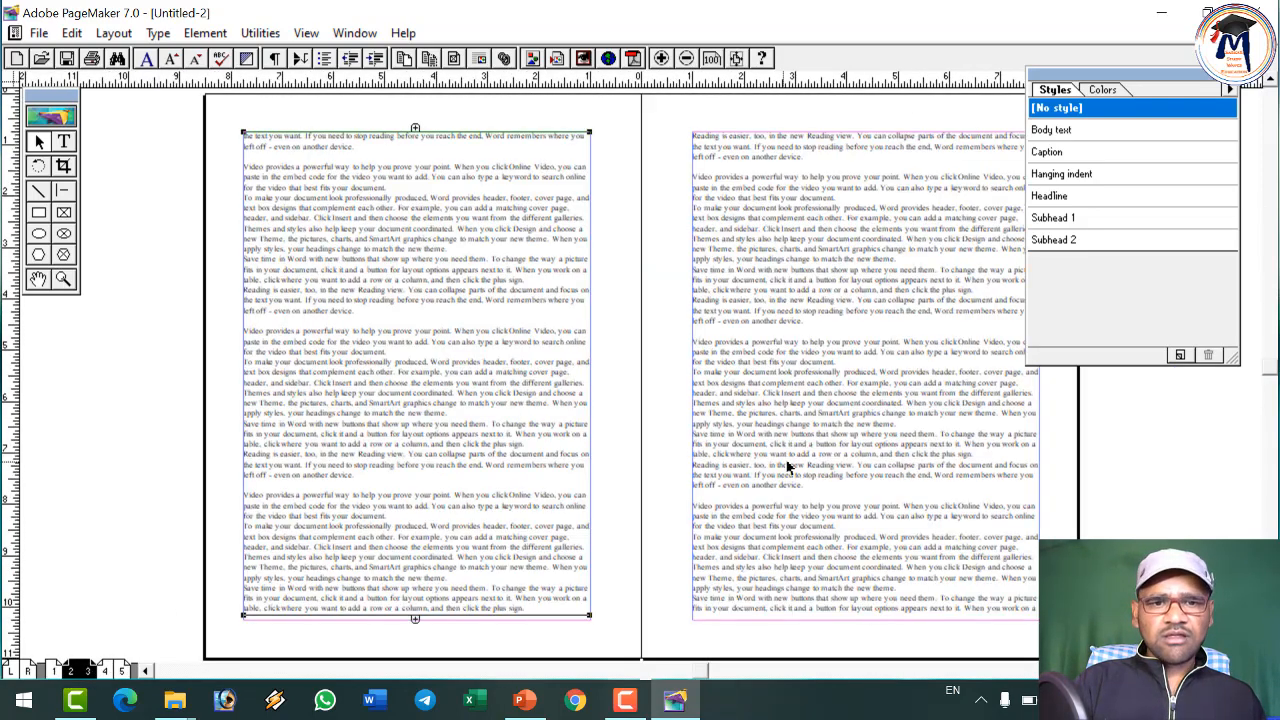
left_click(792, 466)
key("Delete")
left_click(441, 467)
key("Delete")
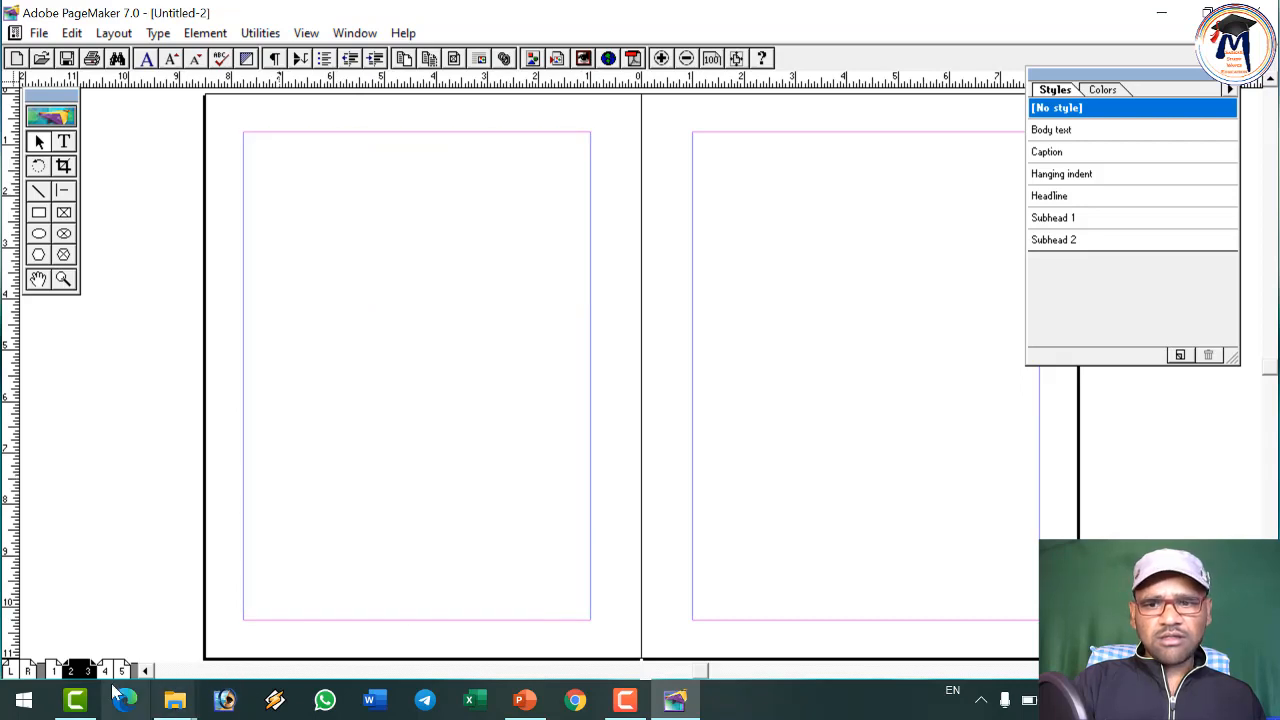
Delete the existing text block on page 1
left_click(55, 670)
left_click(743, 443)
key("Delete")
left_click(711, 311)
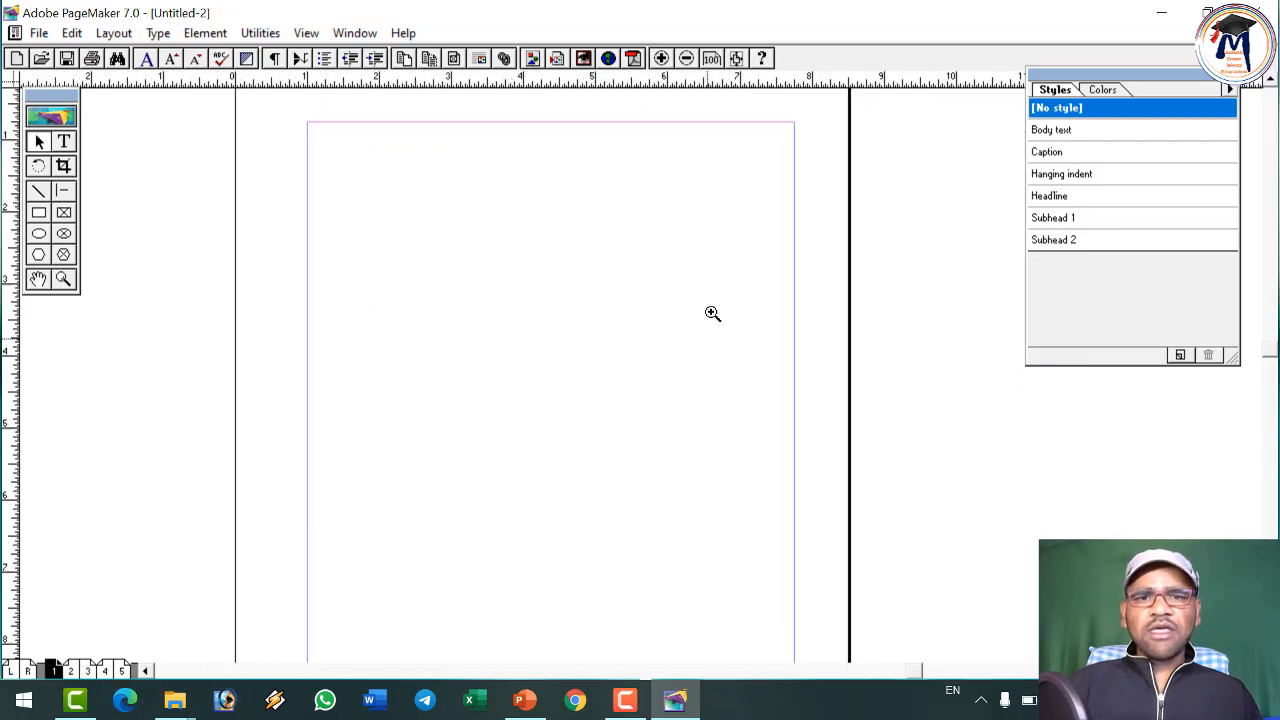
left_click(529, 220)
Place 'file' at page 1's top-left margin, then go to page 2 with the rest loaded
left_click(36, 30)
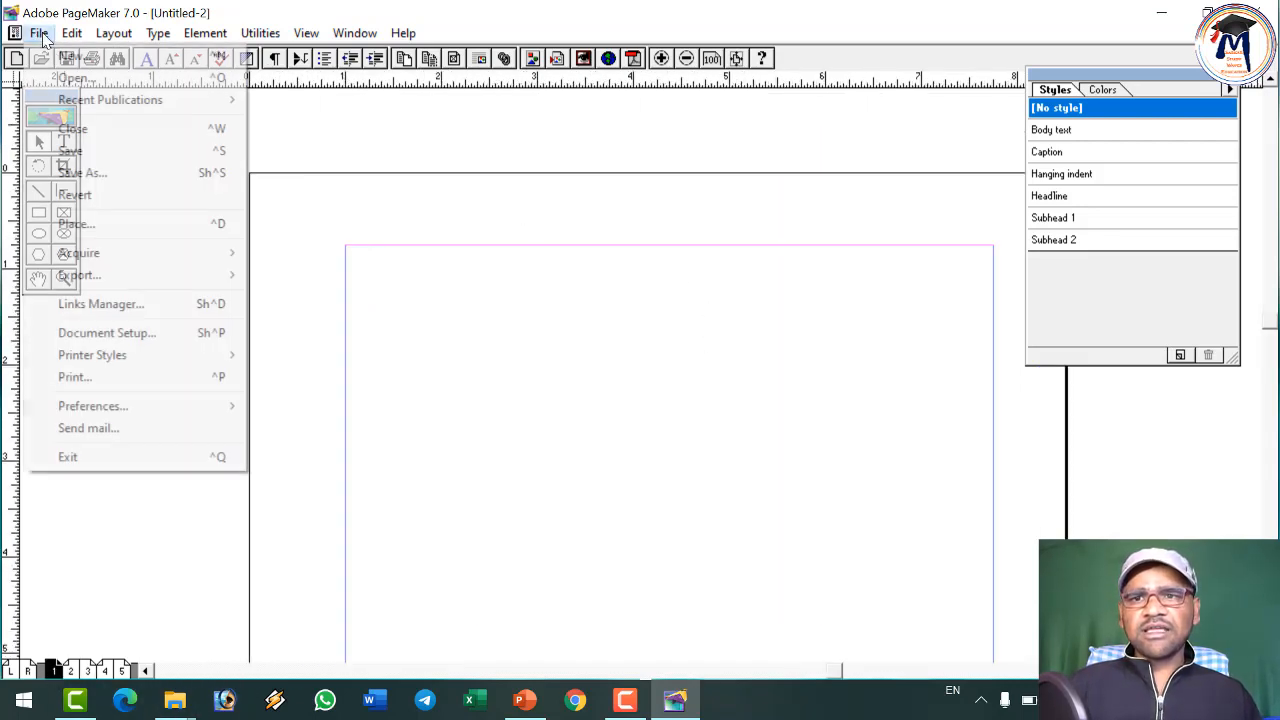
left_click(94, 220)
left_click(93, 195)
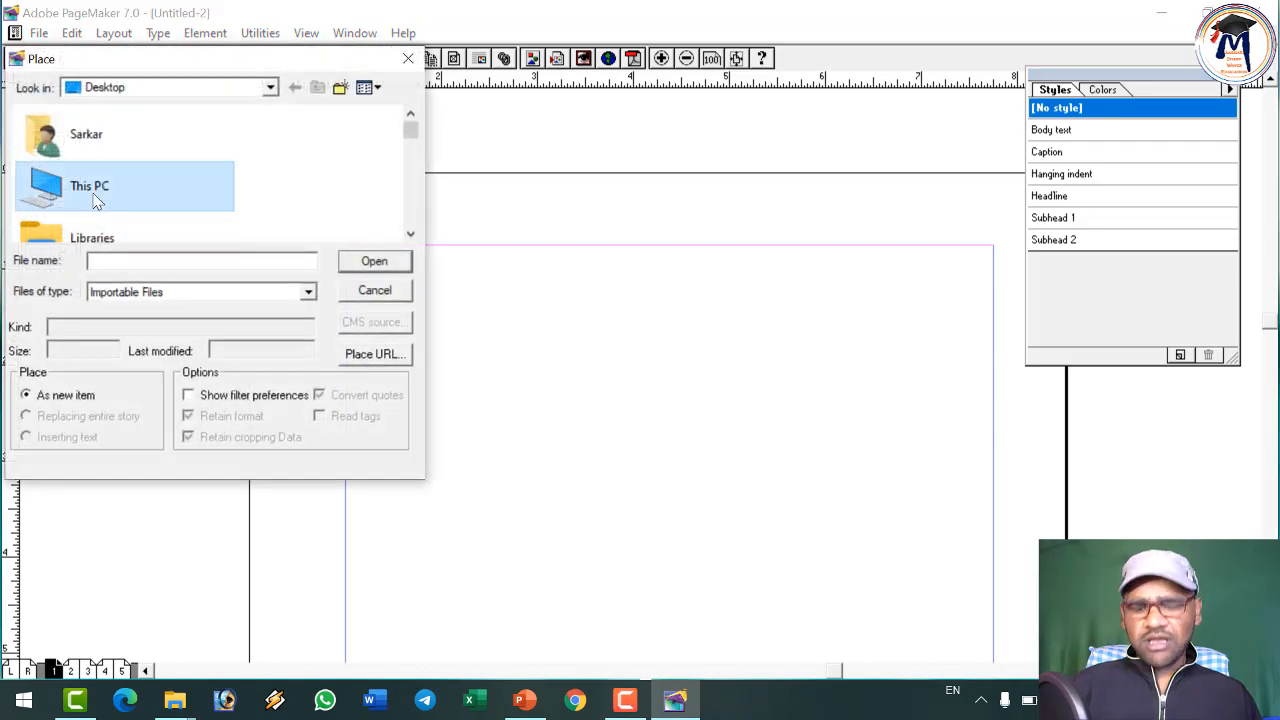
key("f")
key("f")
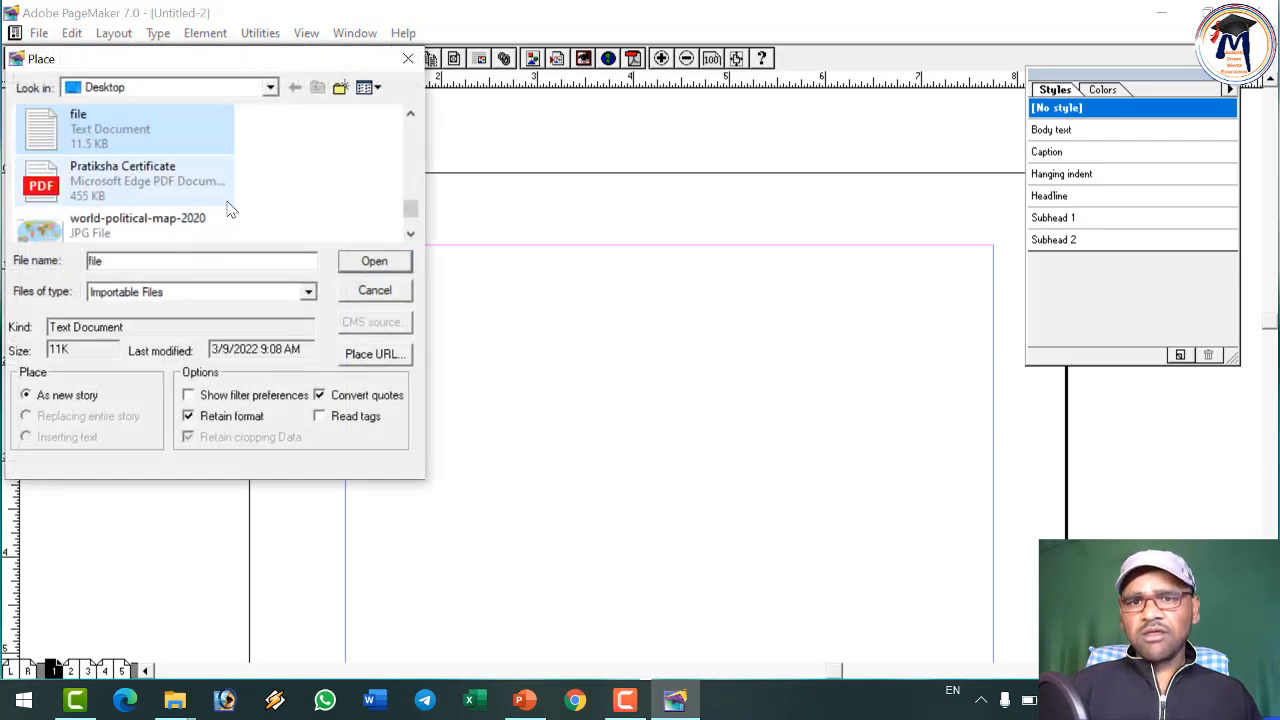
left_click(374, 260)
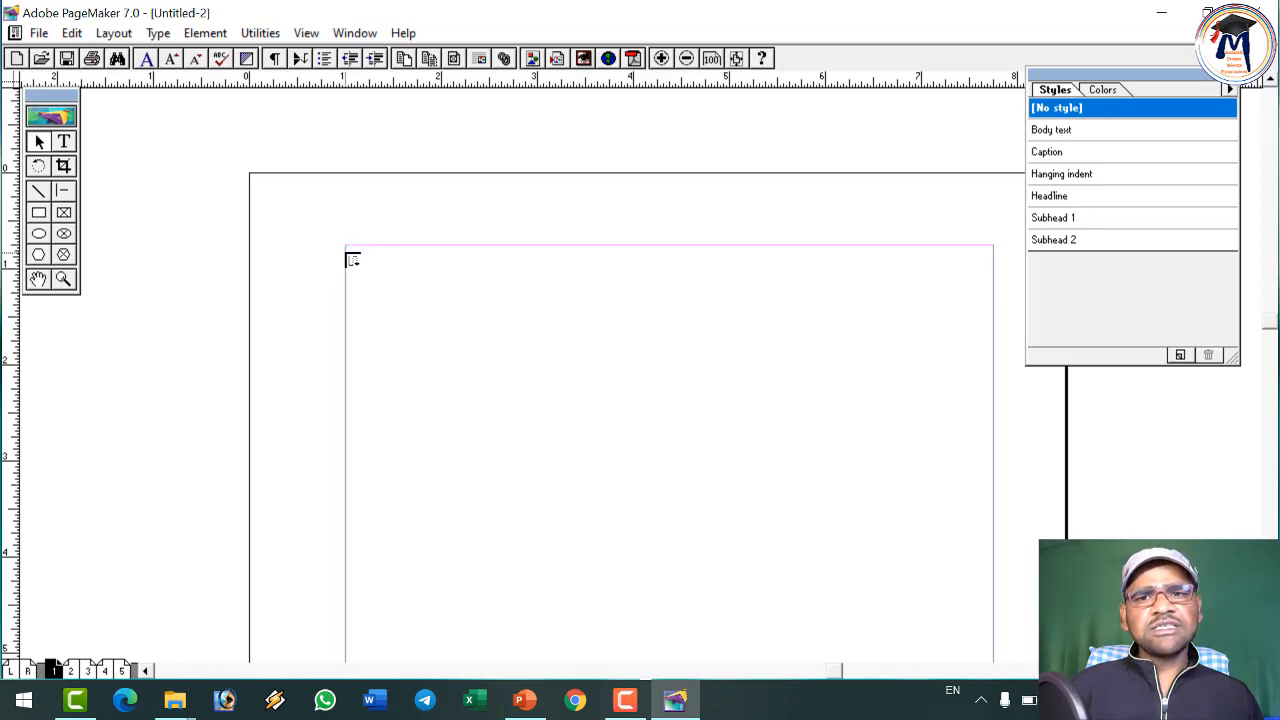
left_click(352, 251)
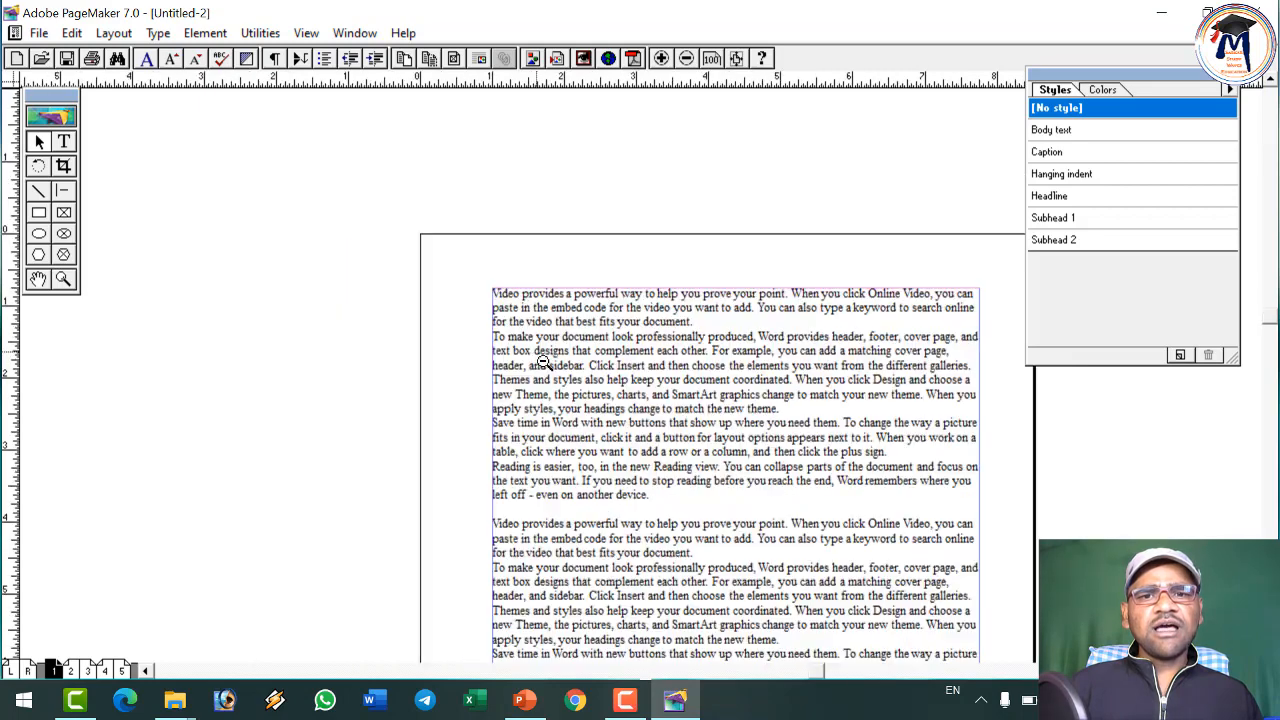
key("ctrl+minus")
left_click(807, 541, "ctrl+alt")
left_click(719, 623, "ctrl")
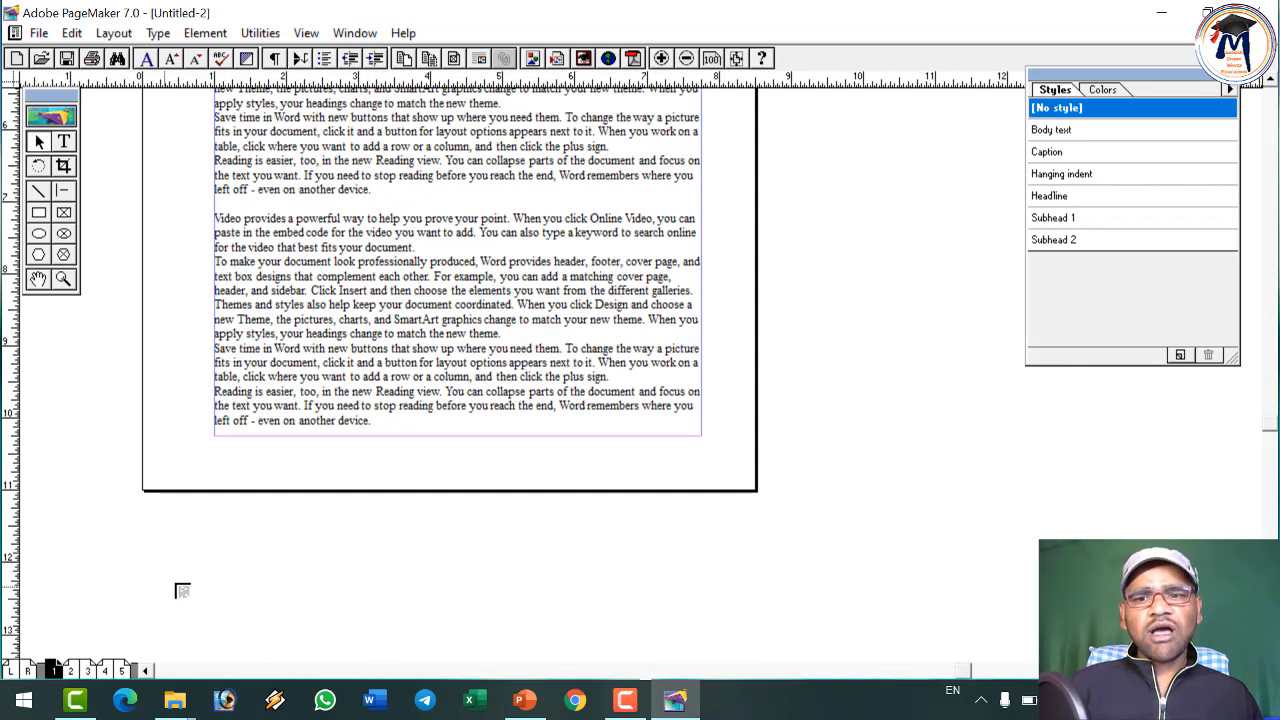
left_click(71, 670)
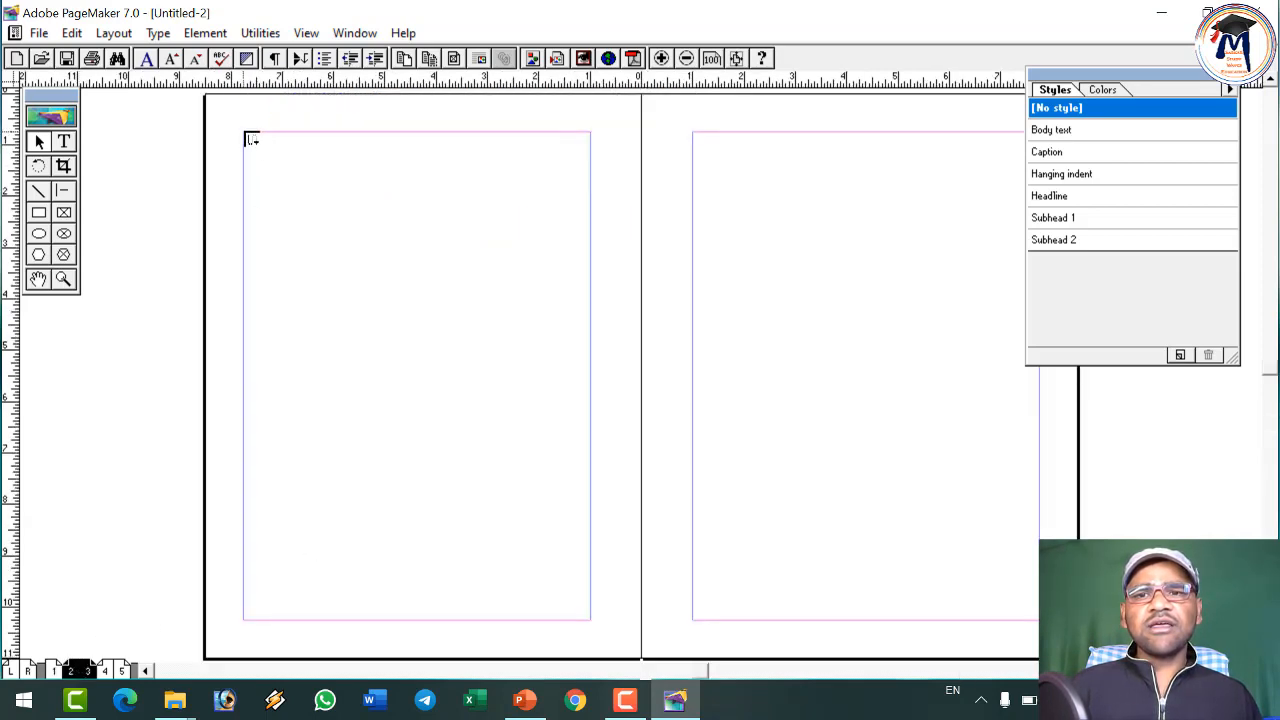
Flow the remaining text into the columns of pages 2, 3 and 4
left_click(246, 134)
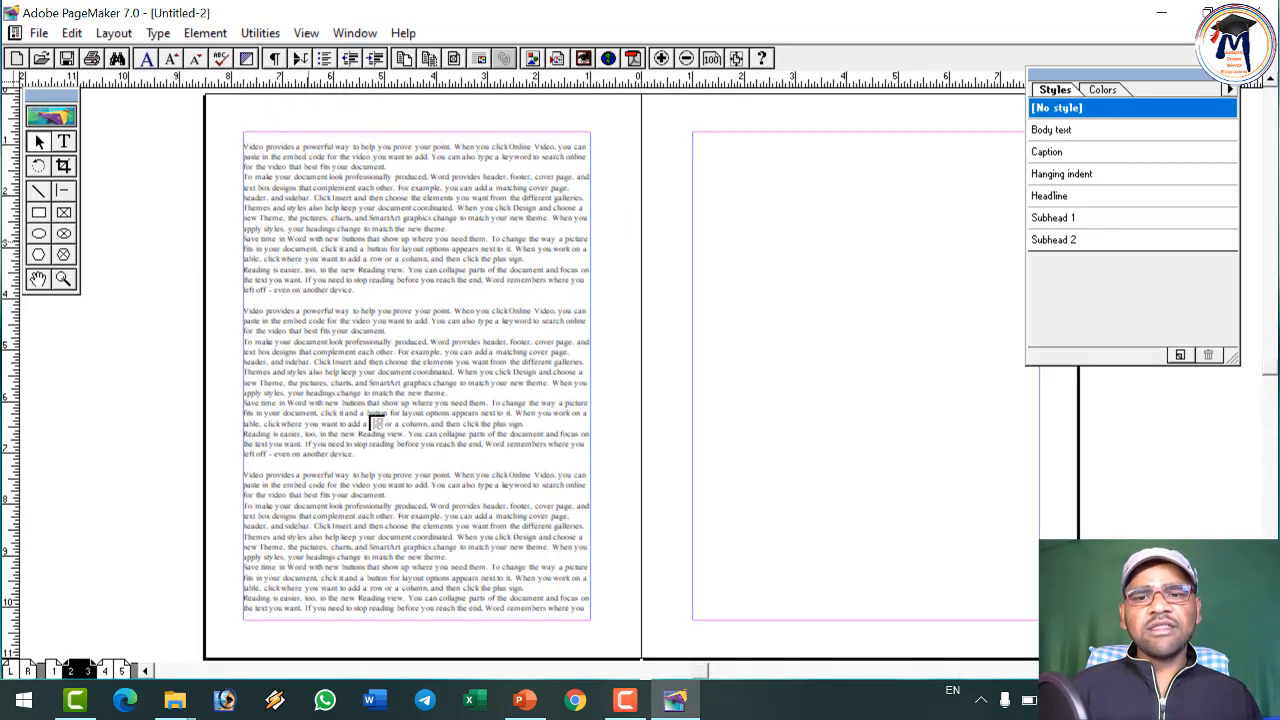
left_click(699, 140)
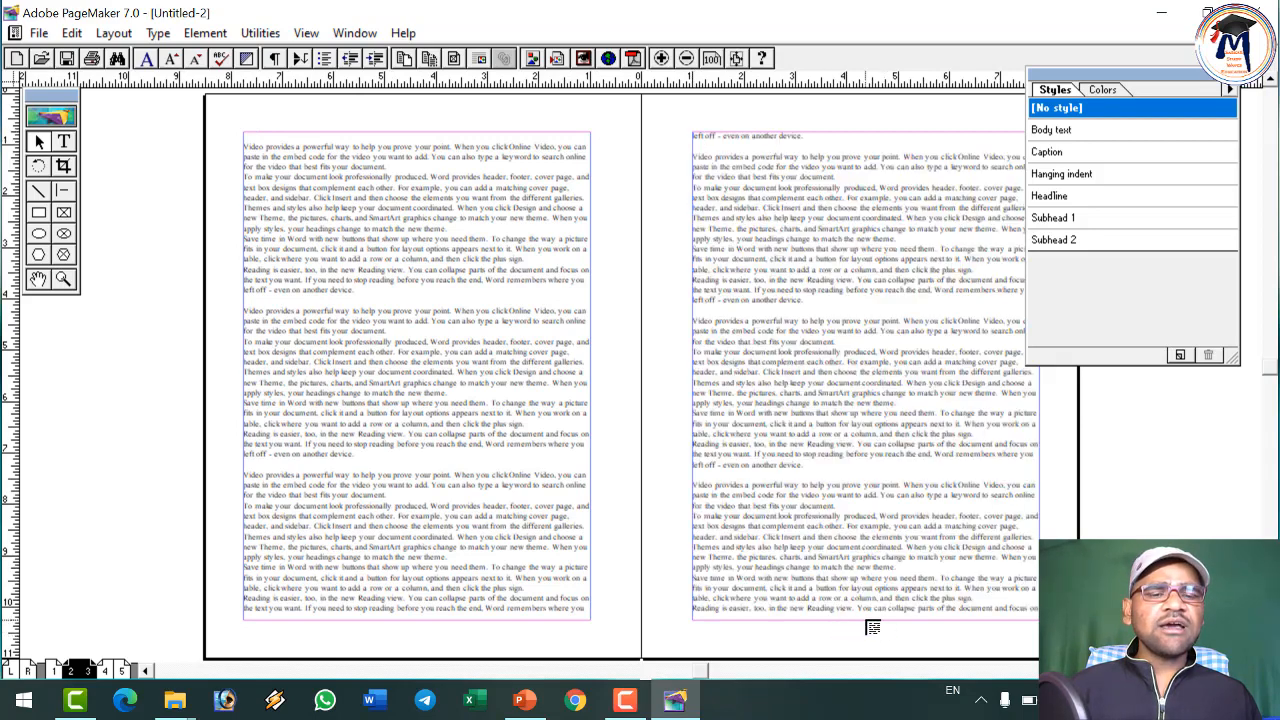
left_click(122, 670)
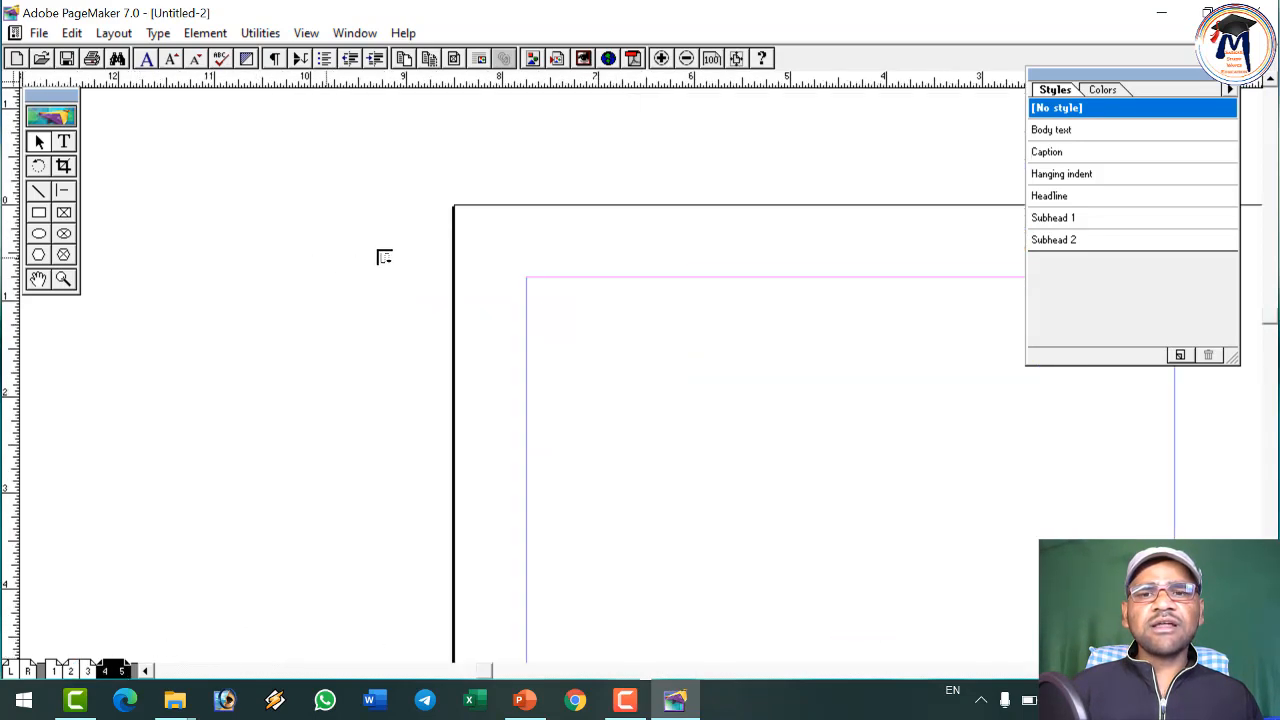
left_click(530, 285)
left_click(716, 363, "ctrl+alt")
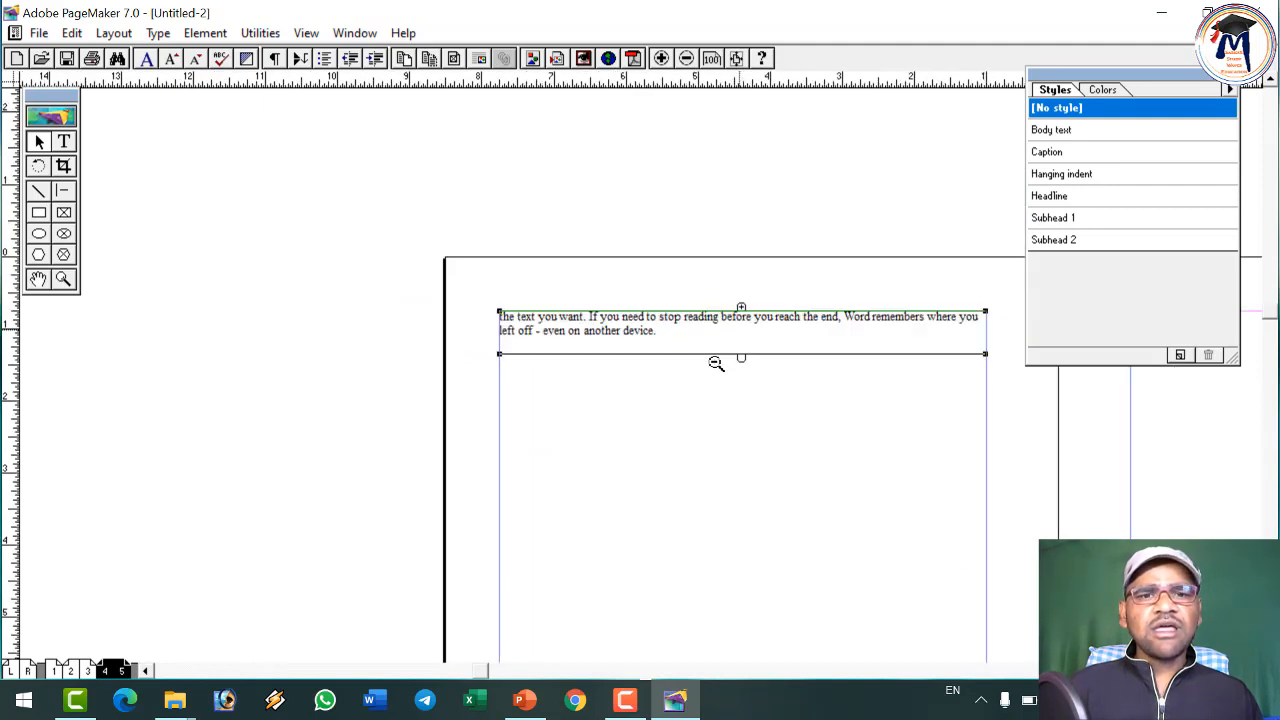
left_click(753, 413, "ctrl")
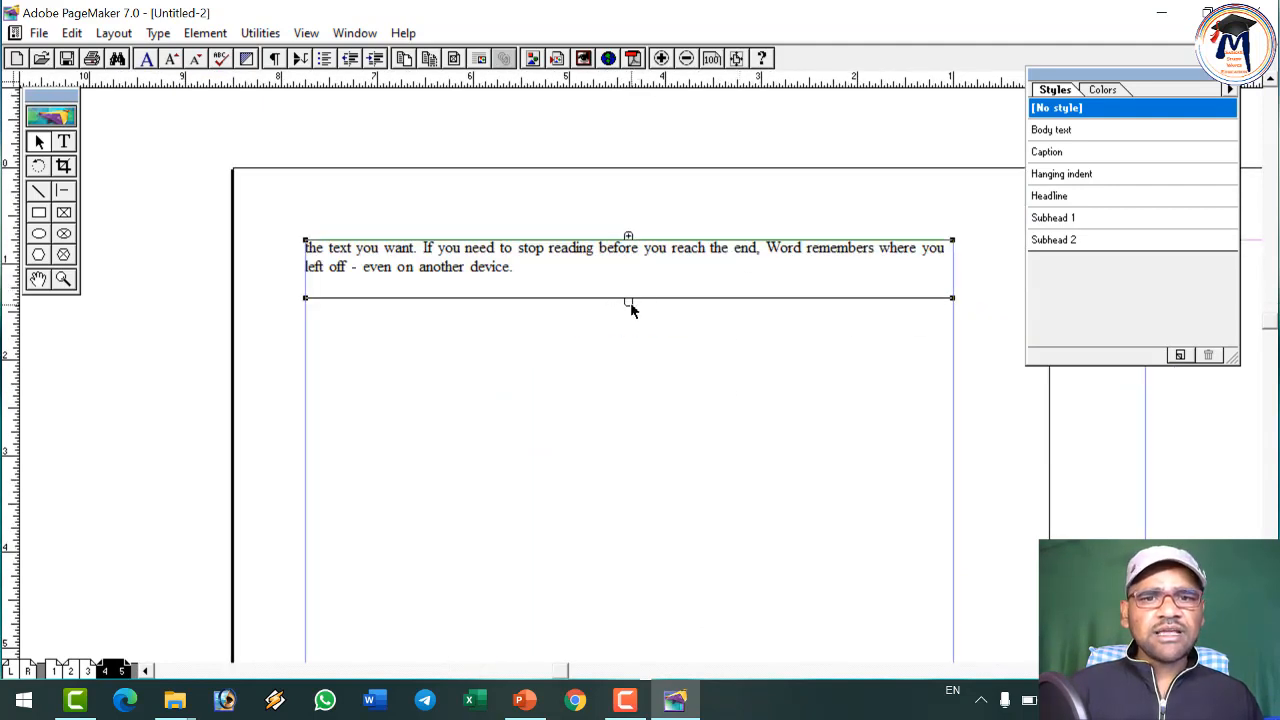
Review the pages 2–3, page 1 and pages 4–5 spreads, ending on page 1
left_click(82, 672)
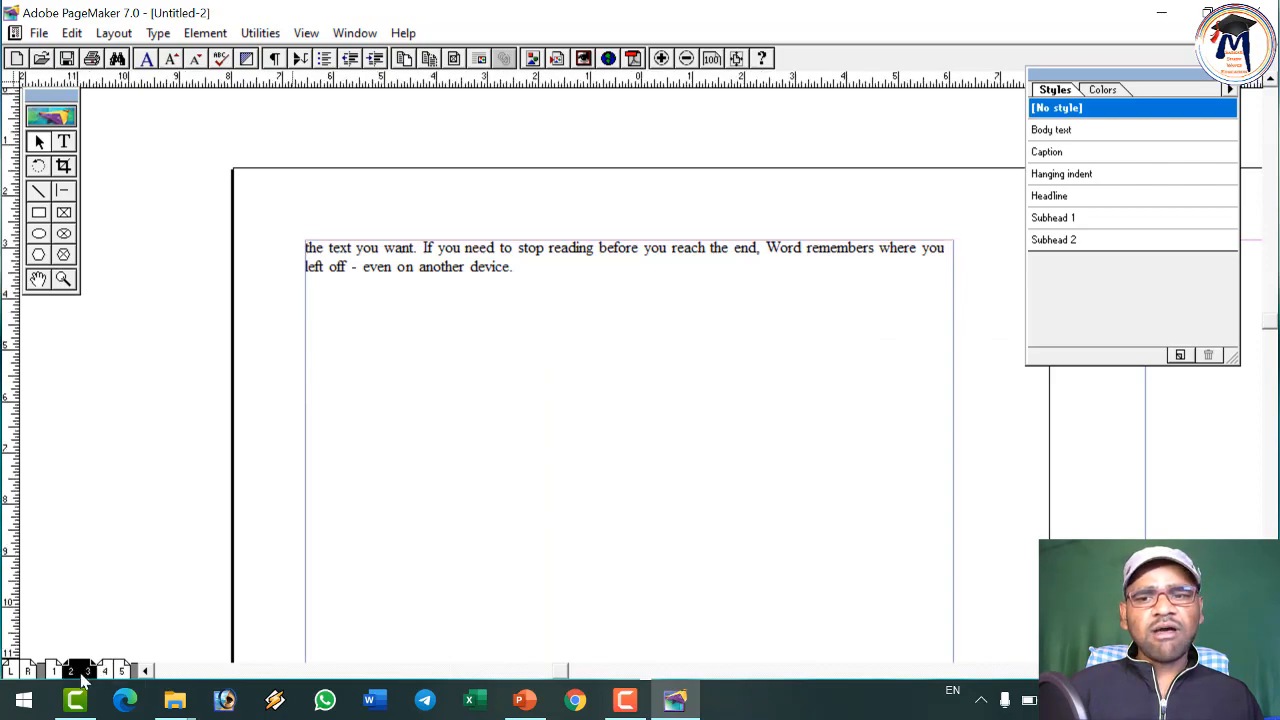
left_click(60, 671)
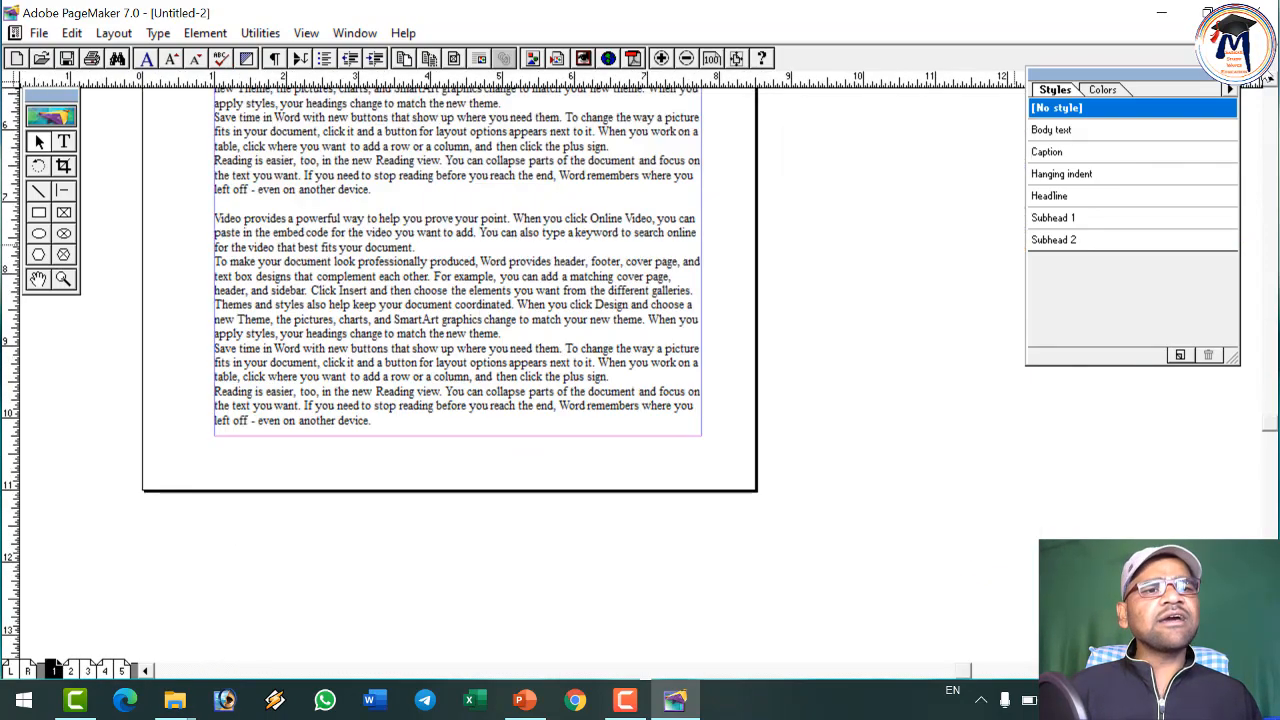
left_click(1272, 84)
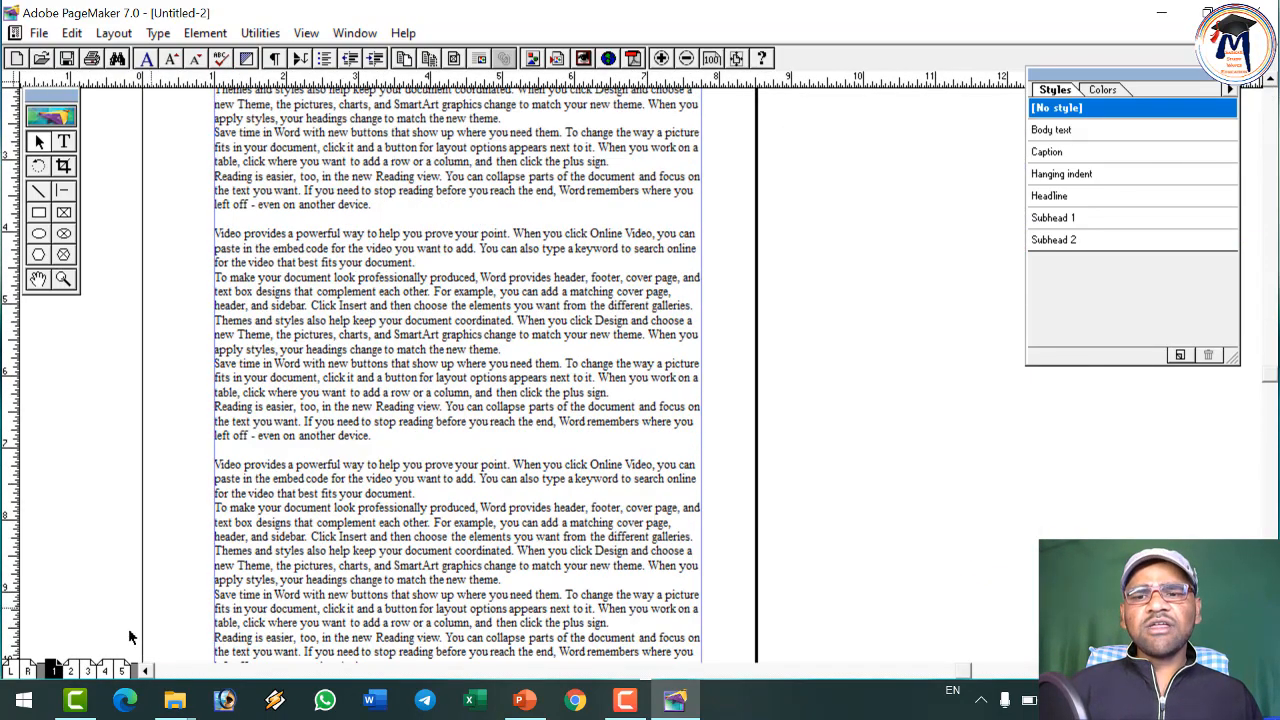
left_click(112, 671)
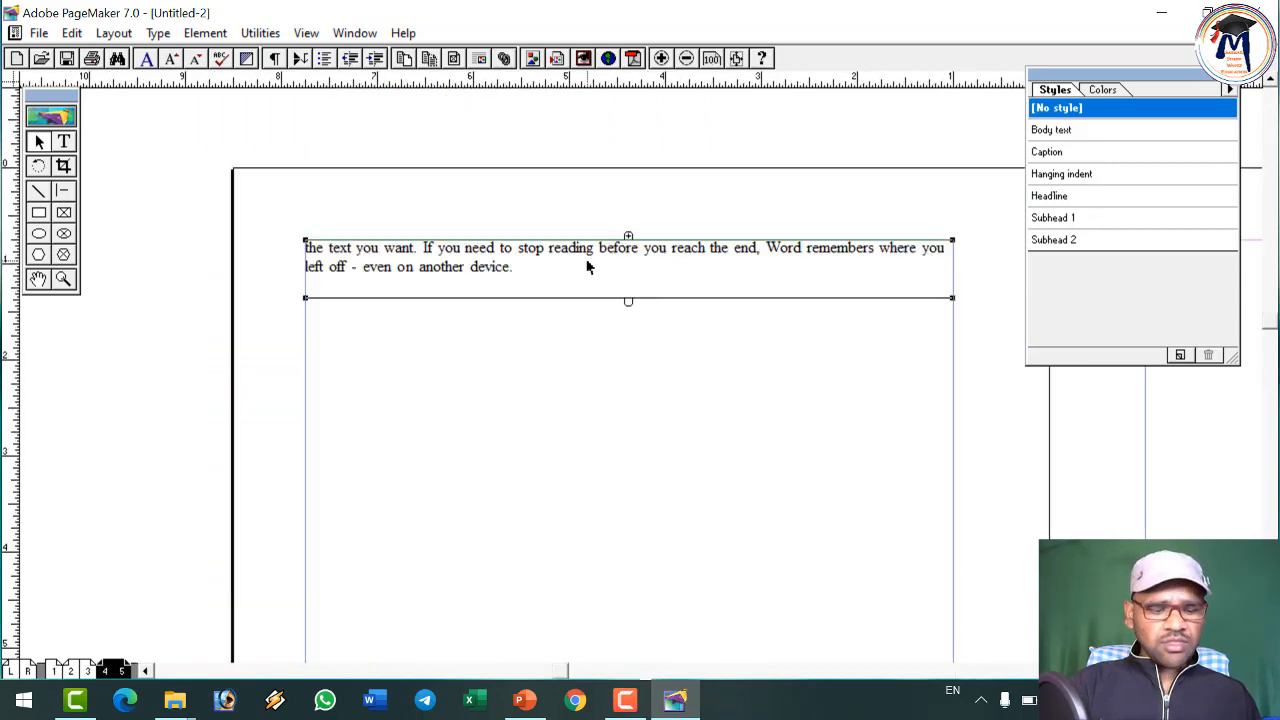
left_click(87, 672)
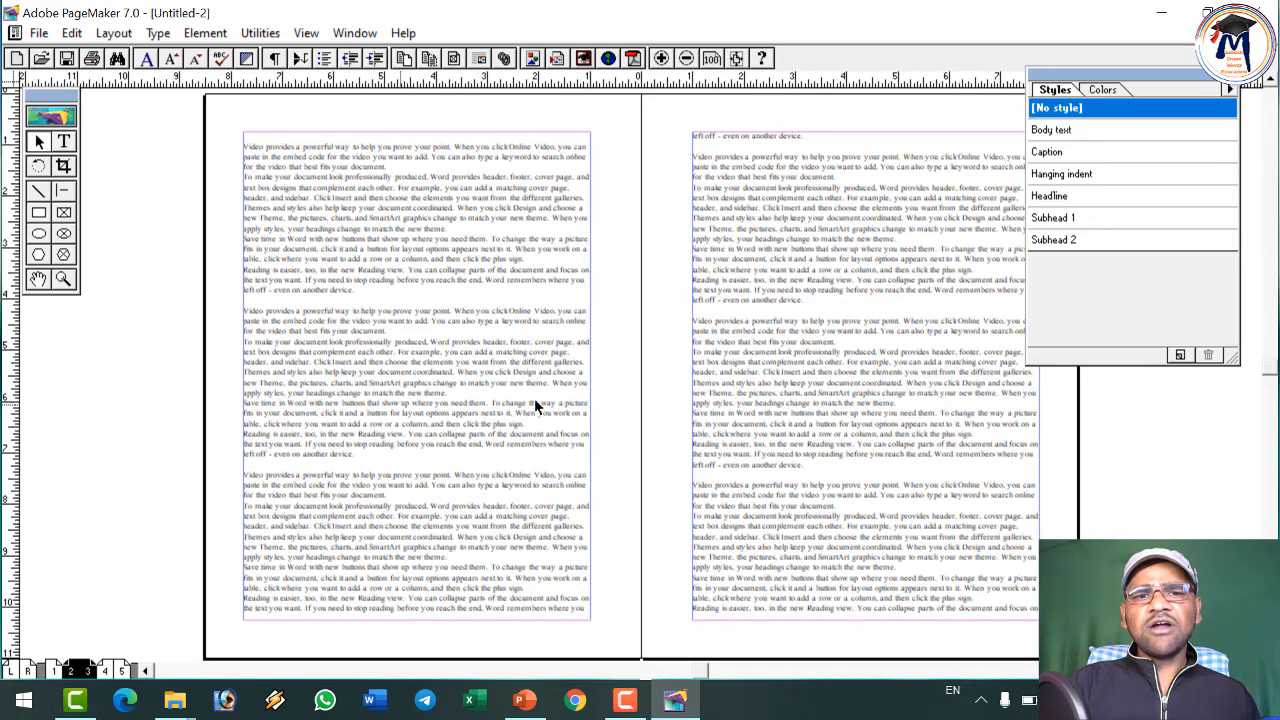
left_click(54, 671)
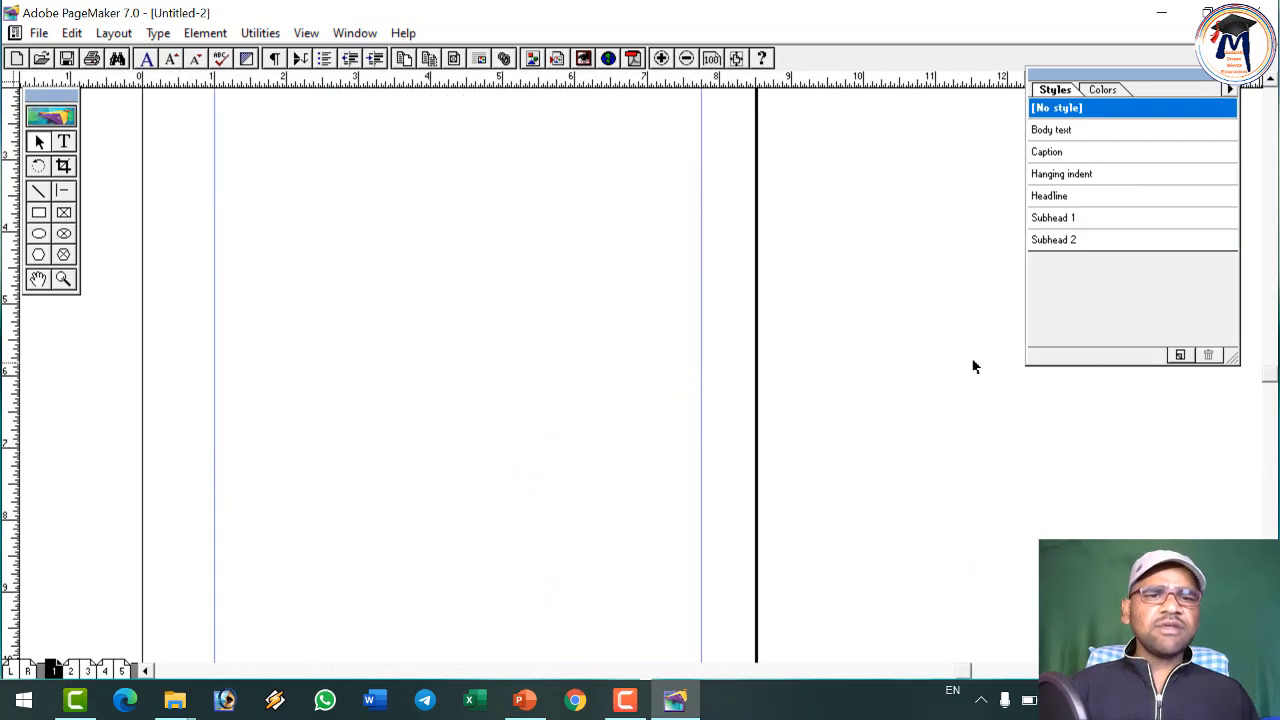
Place 'file' as a new story starting at page 1's top-left margin corner
left_click(873, 338, "ctrl")
left_click(252, 260)
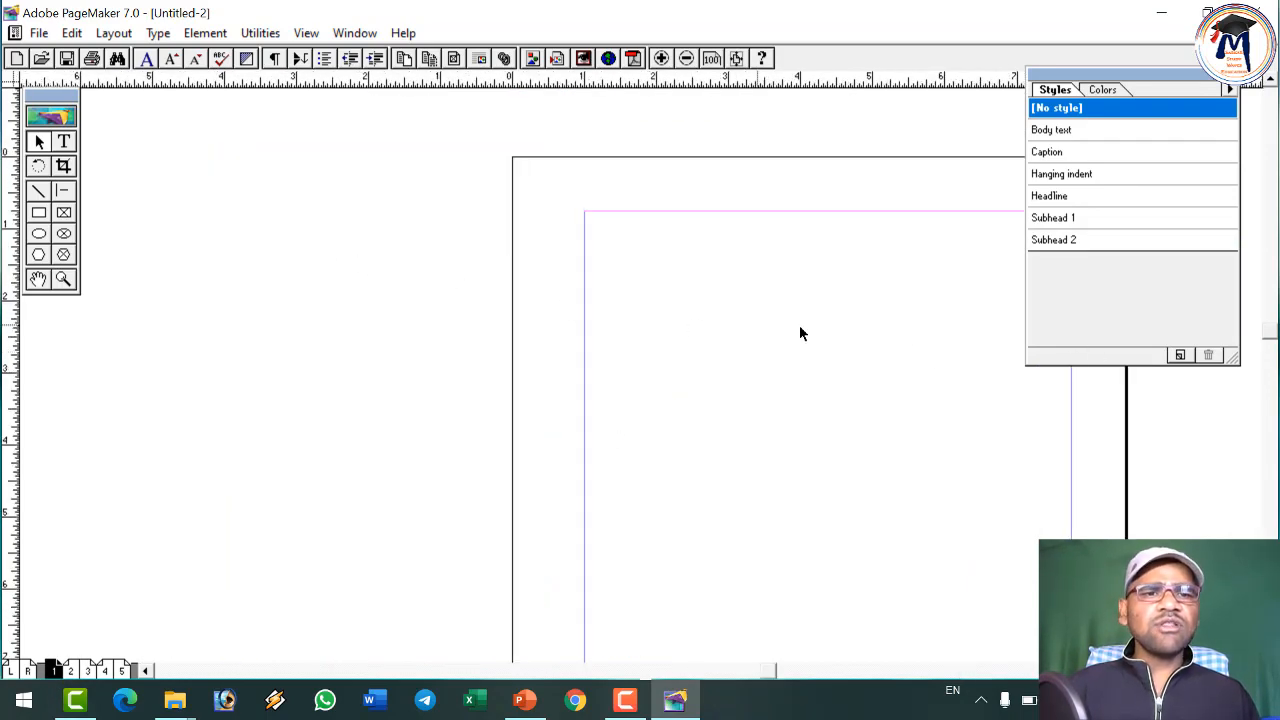
left_click(38, 33)
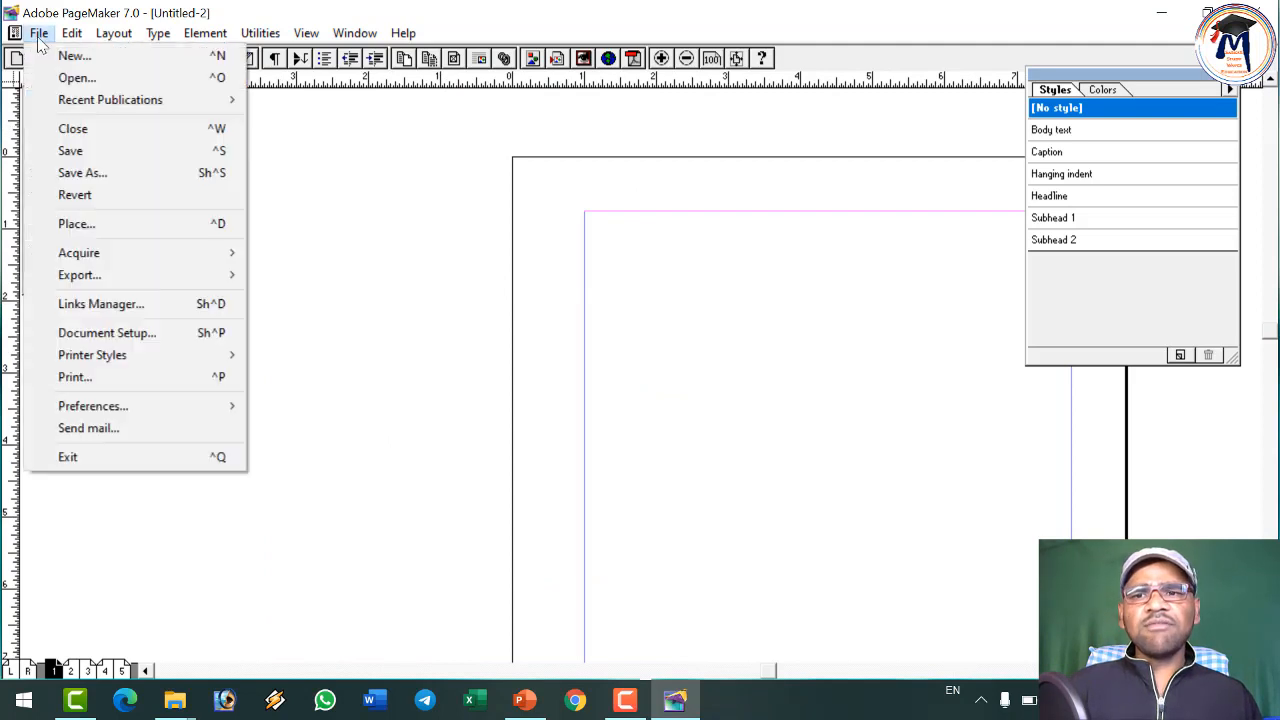
left_click(110, 223)
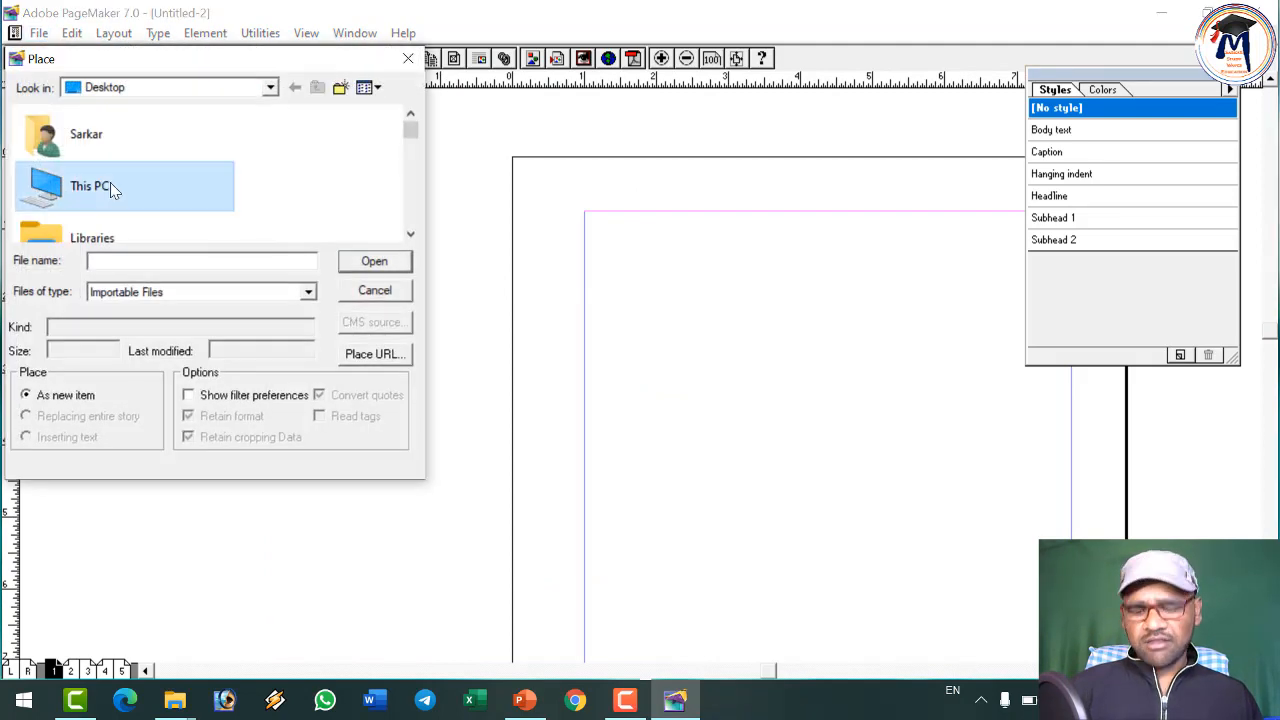
scroll(115, 185, "down", 3)
key("f")
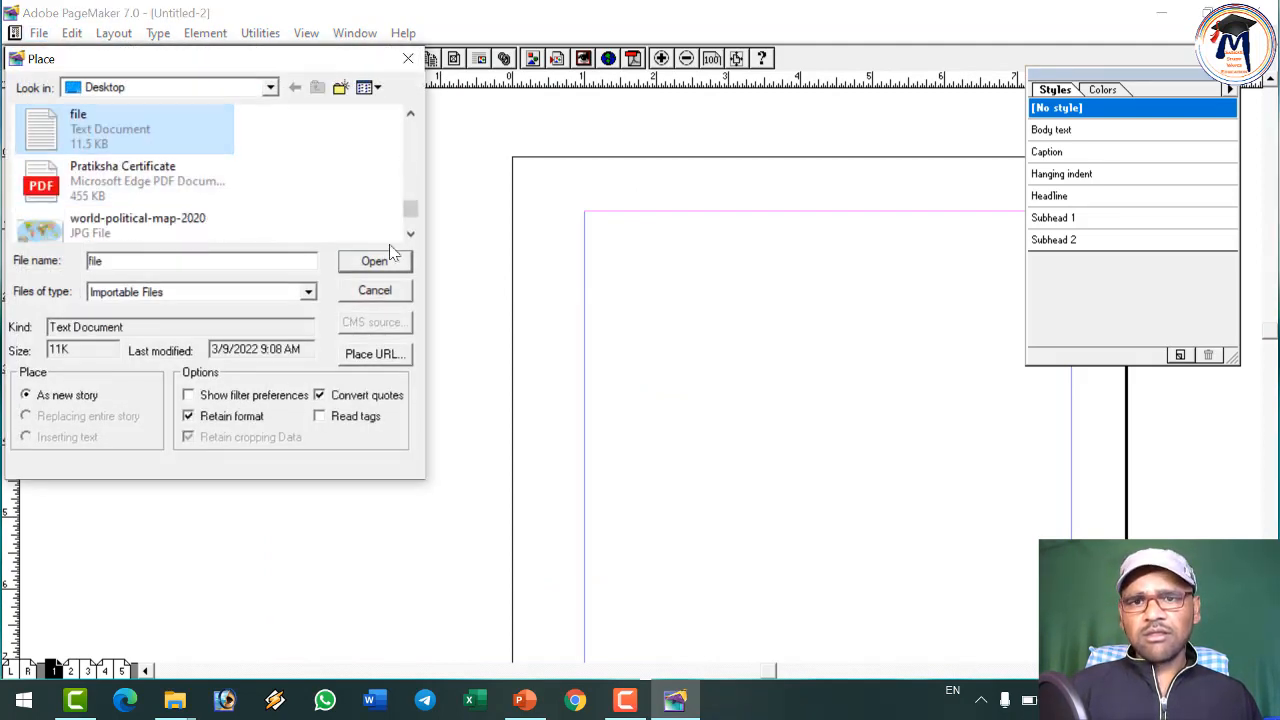
left_click(372, 261)
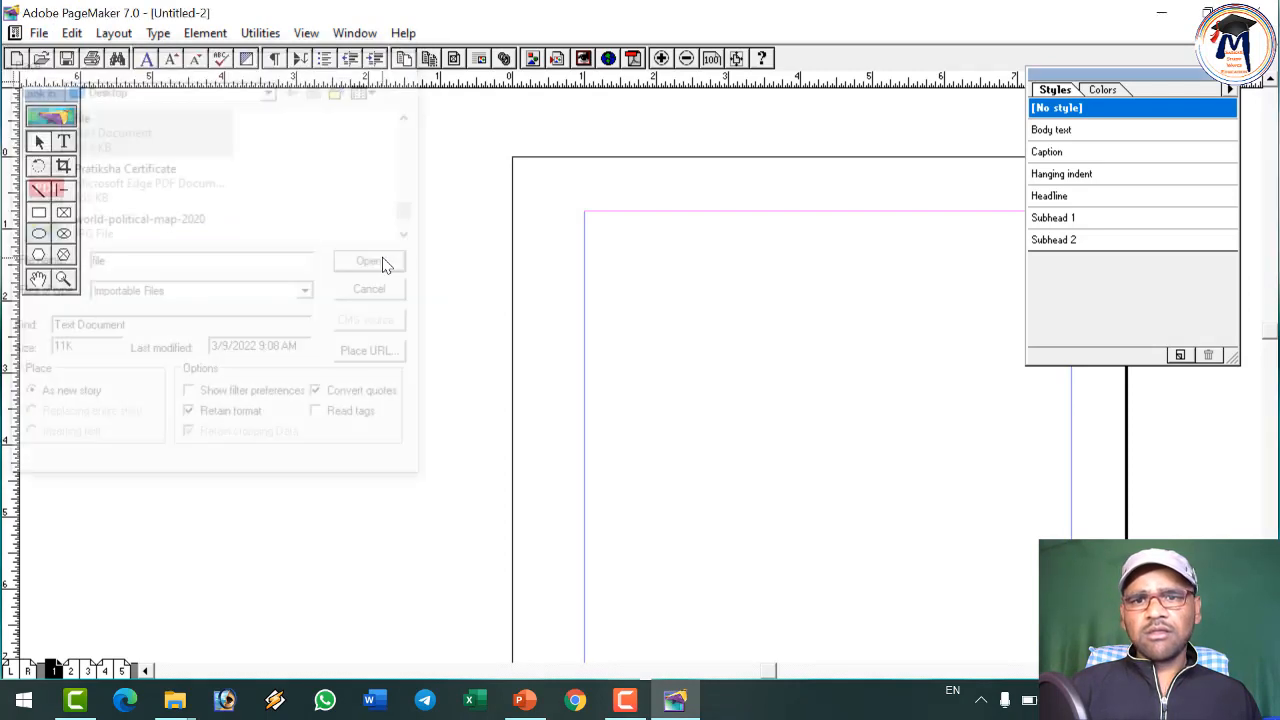
left_click(591, 217)
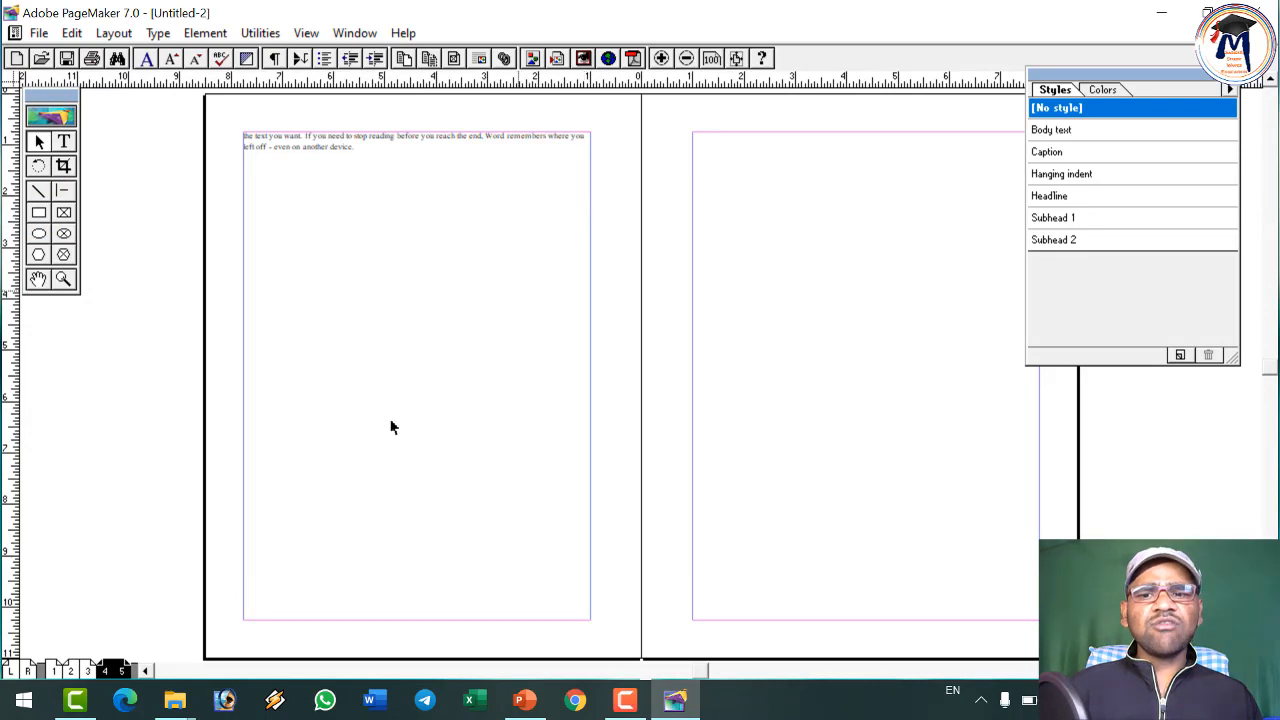
Browse the spreads, selecting page 4's text block and zooming out on pages 2–3
left_click(82, 674)
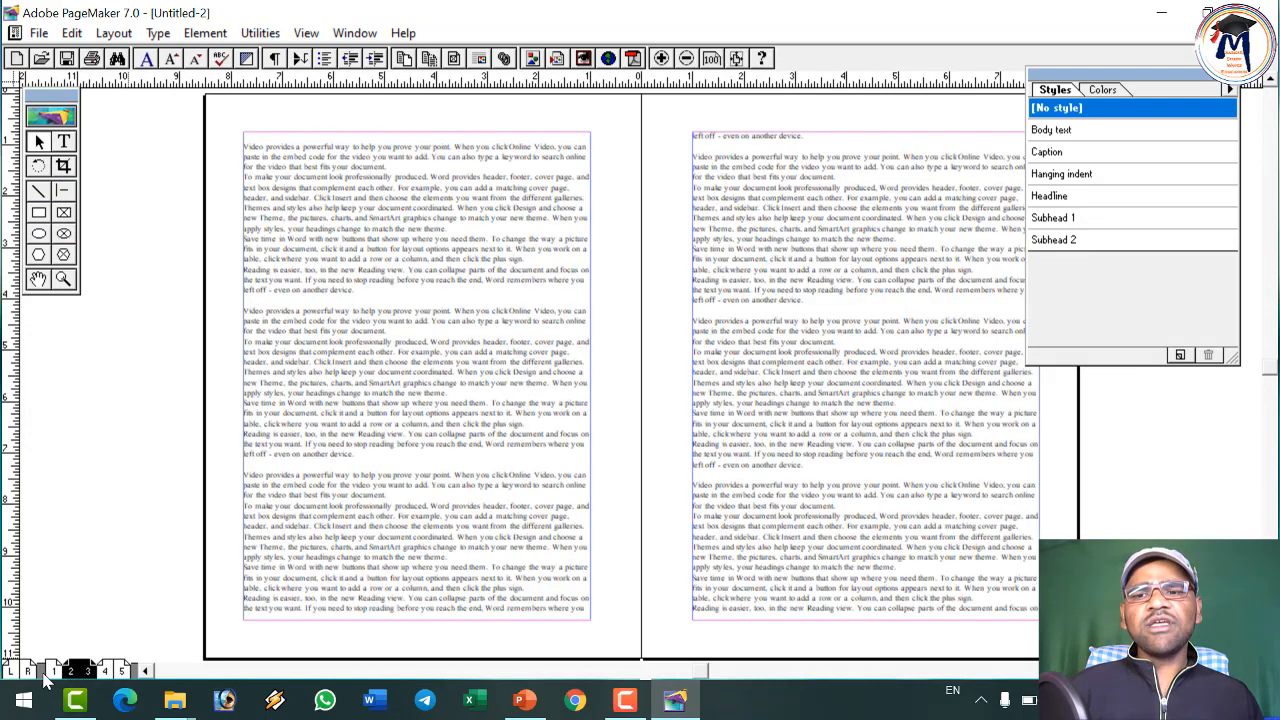
left_click(57, 672)
left_click(119, 672)
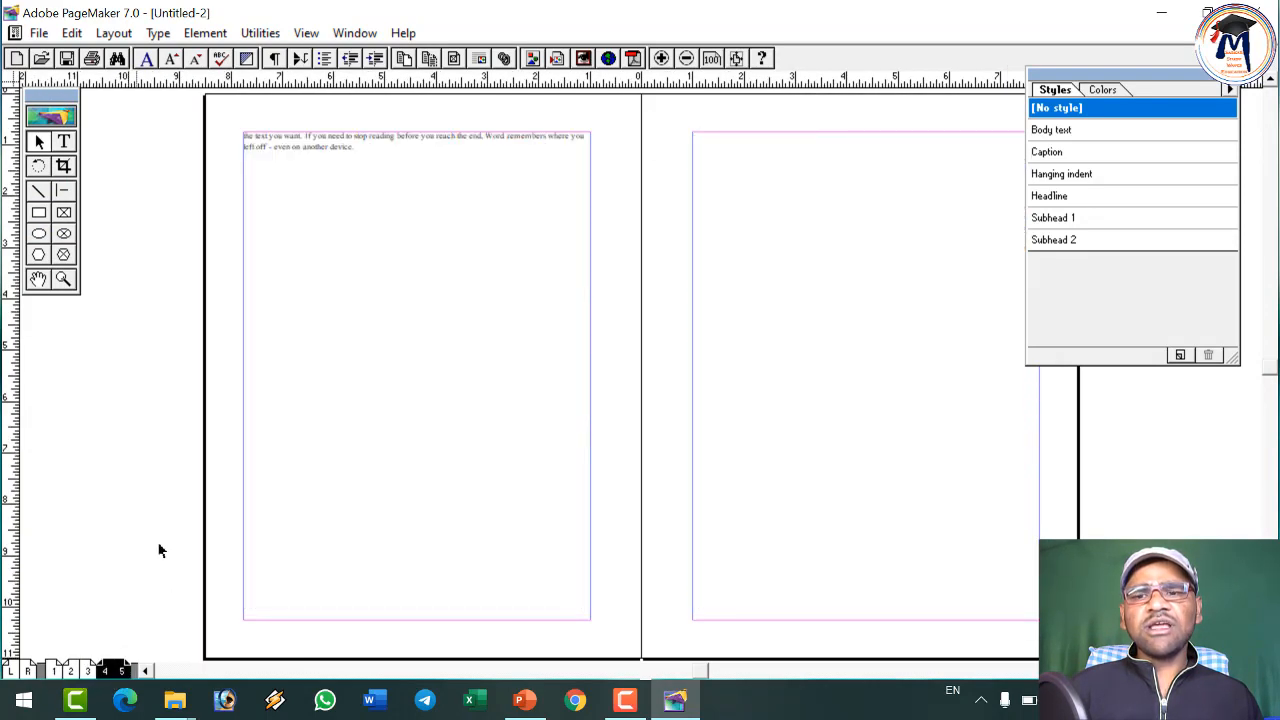
left_click(323, 146)
left_click(88, 668)
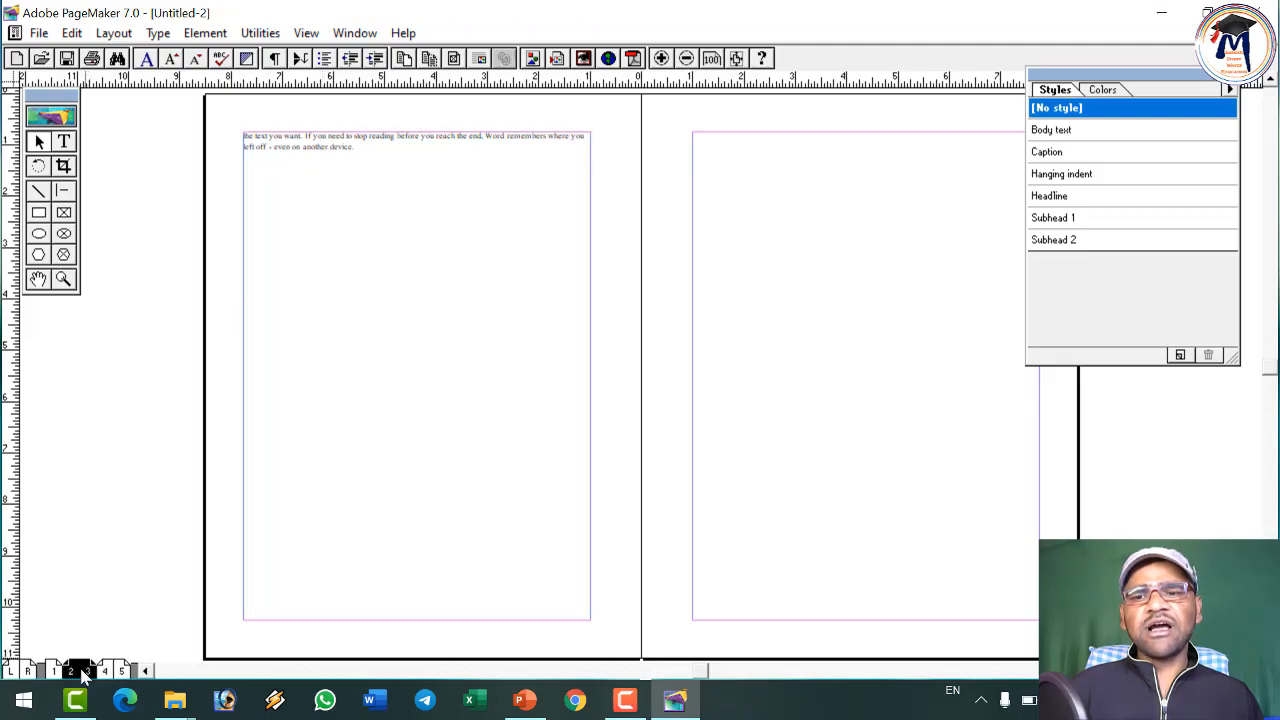
key("ctrl+minus")
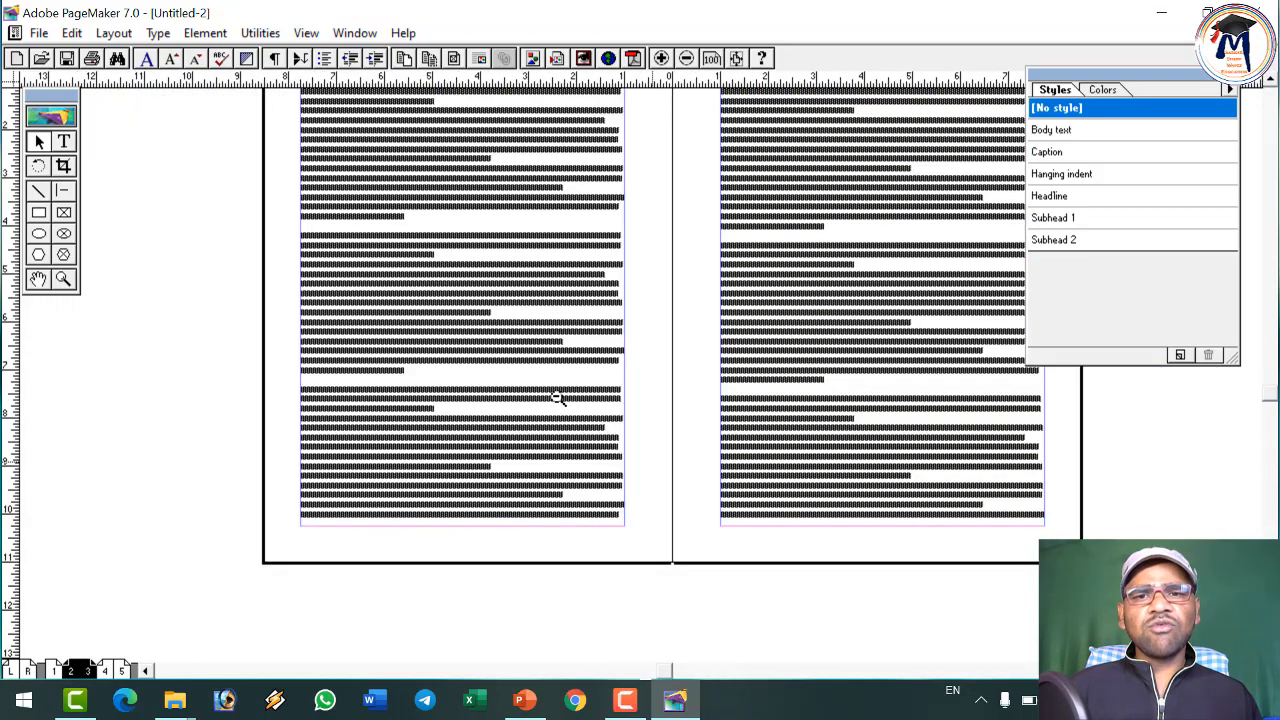
double_click(118, 22)
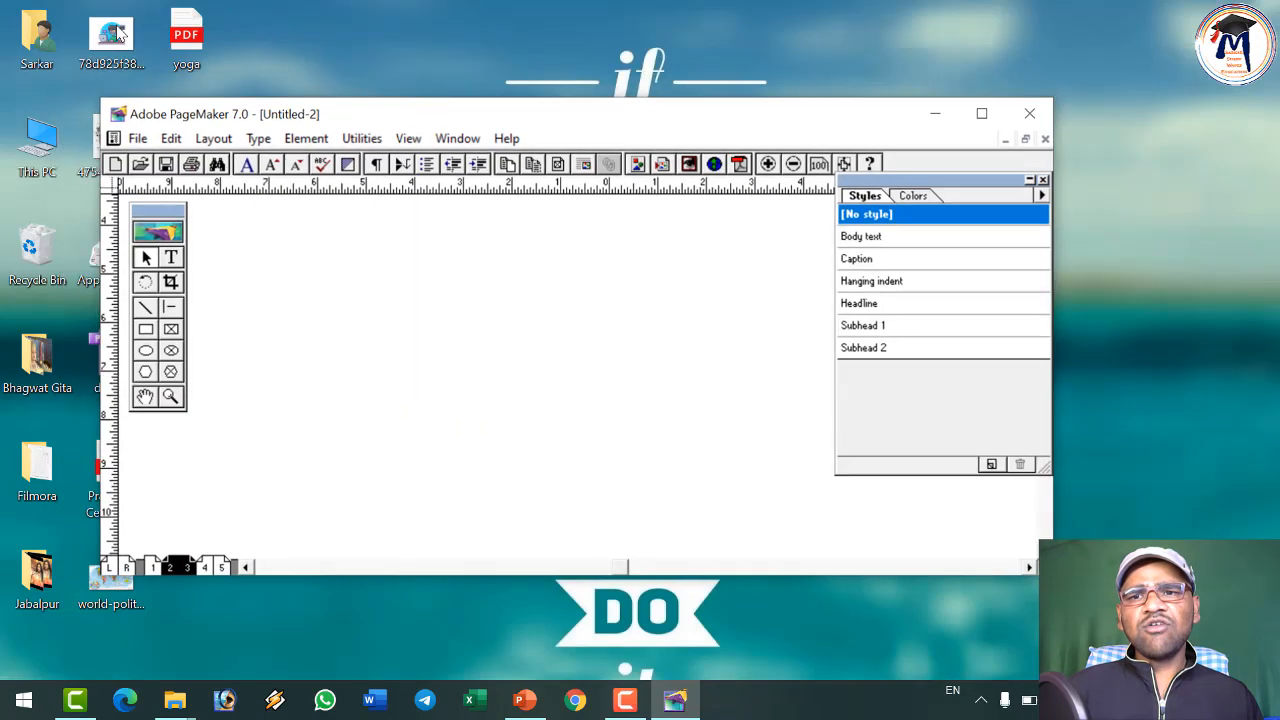
double_click(366, 128)
Toggle Layout > Autoflow on and off, with the left column's text block selected
left_click(113, 33)
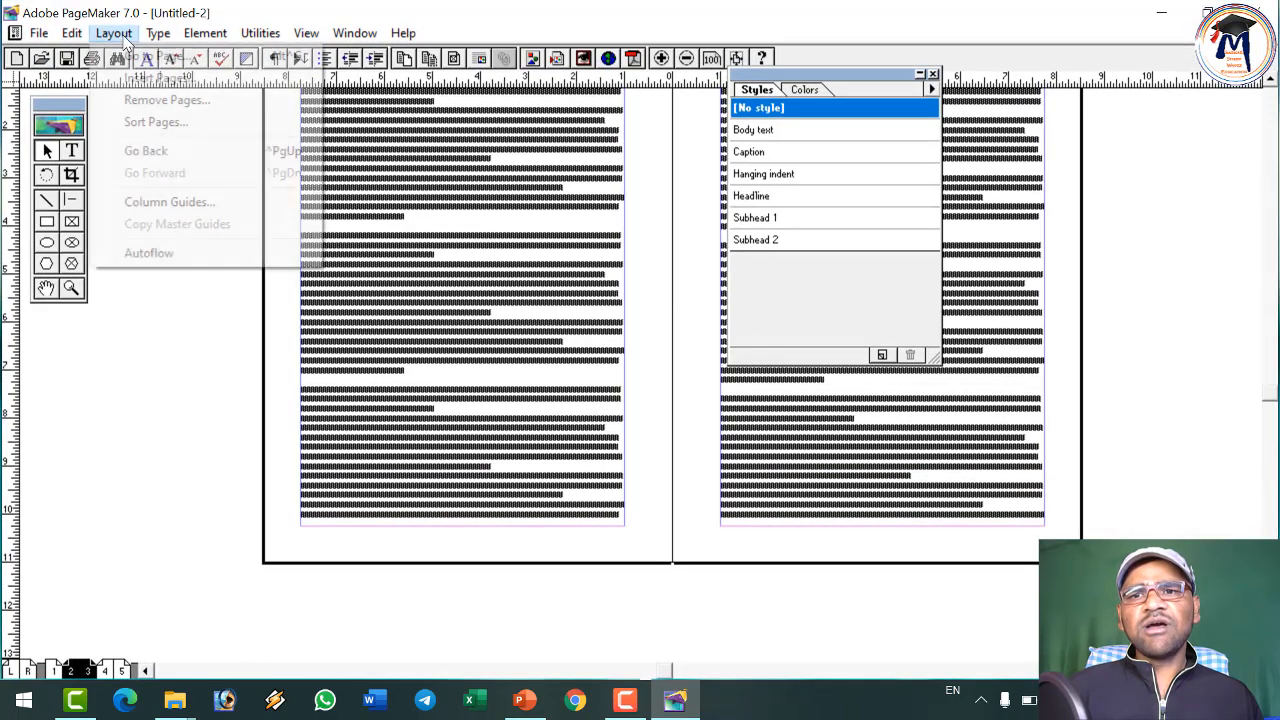
left_click(158, 256)
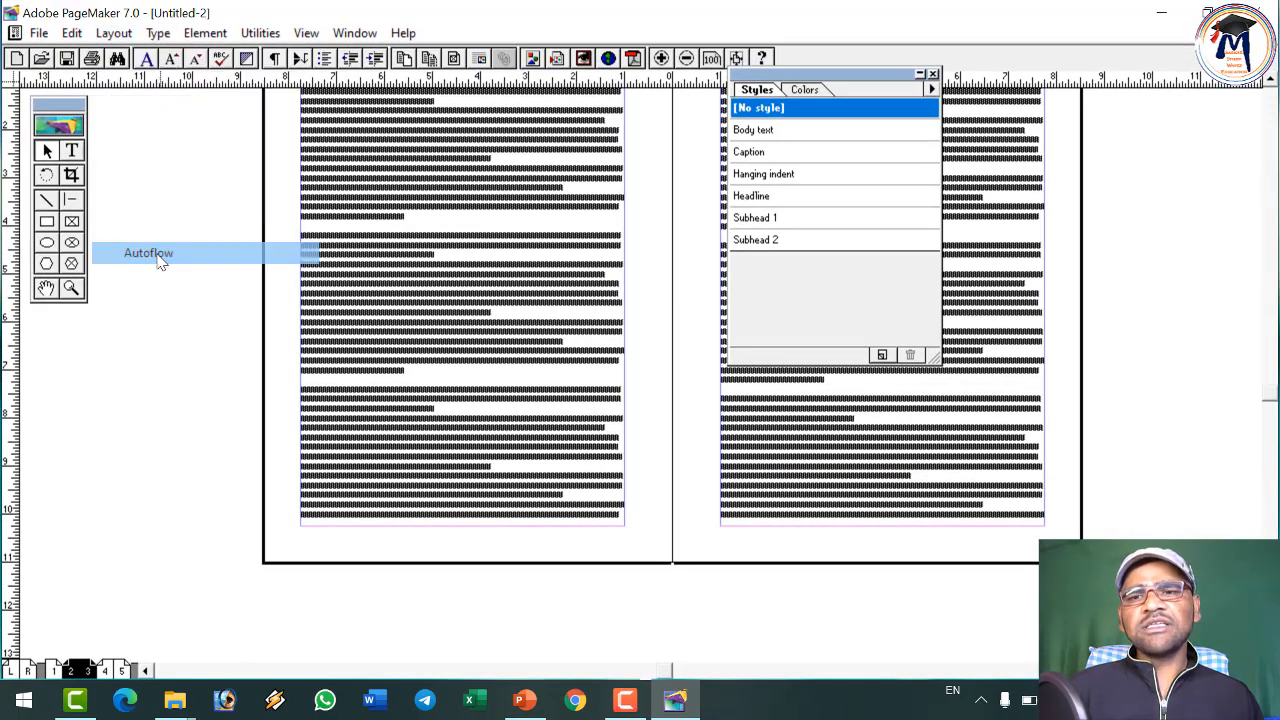
left_click(461, 297)
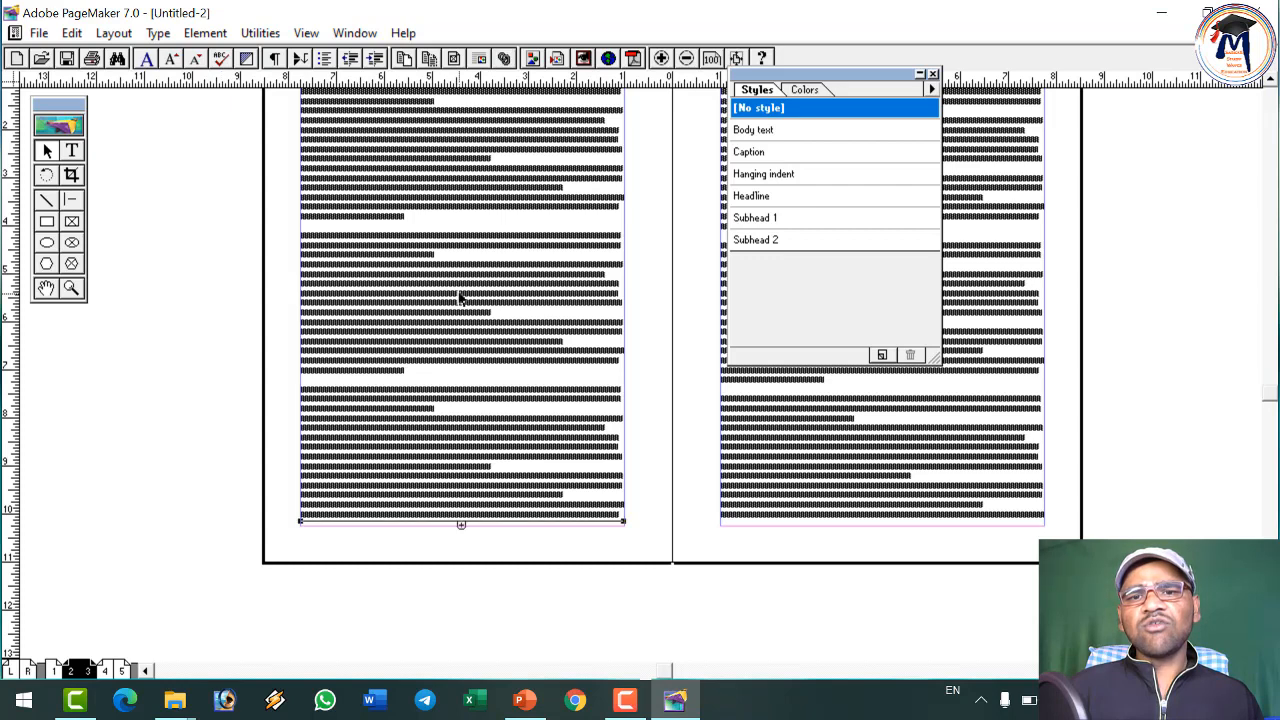
left_click(113, 33)
left_click(160, 251)
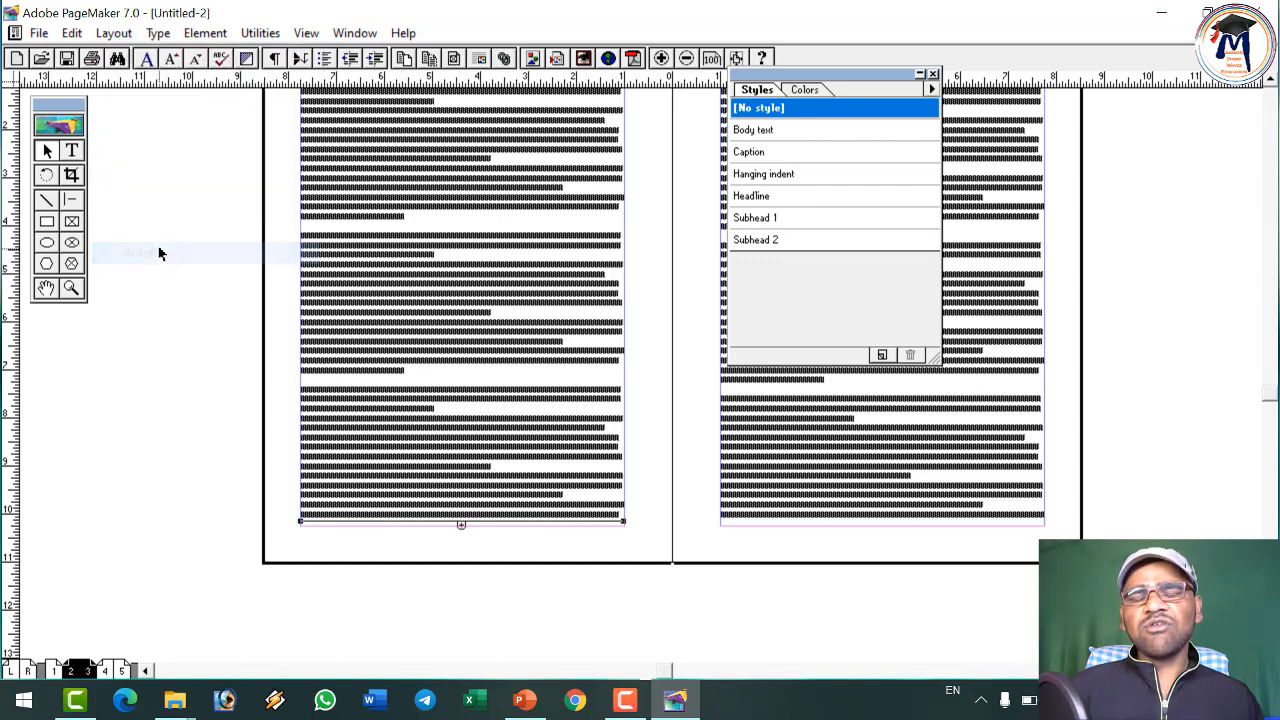
left_click(113, 33)
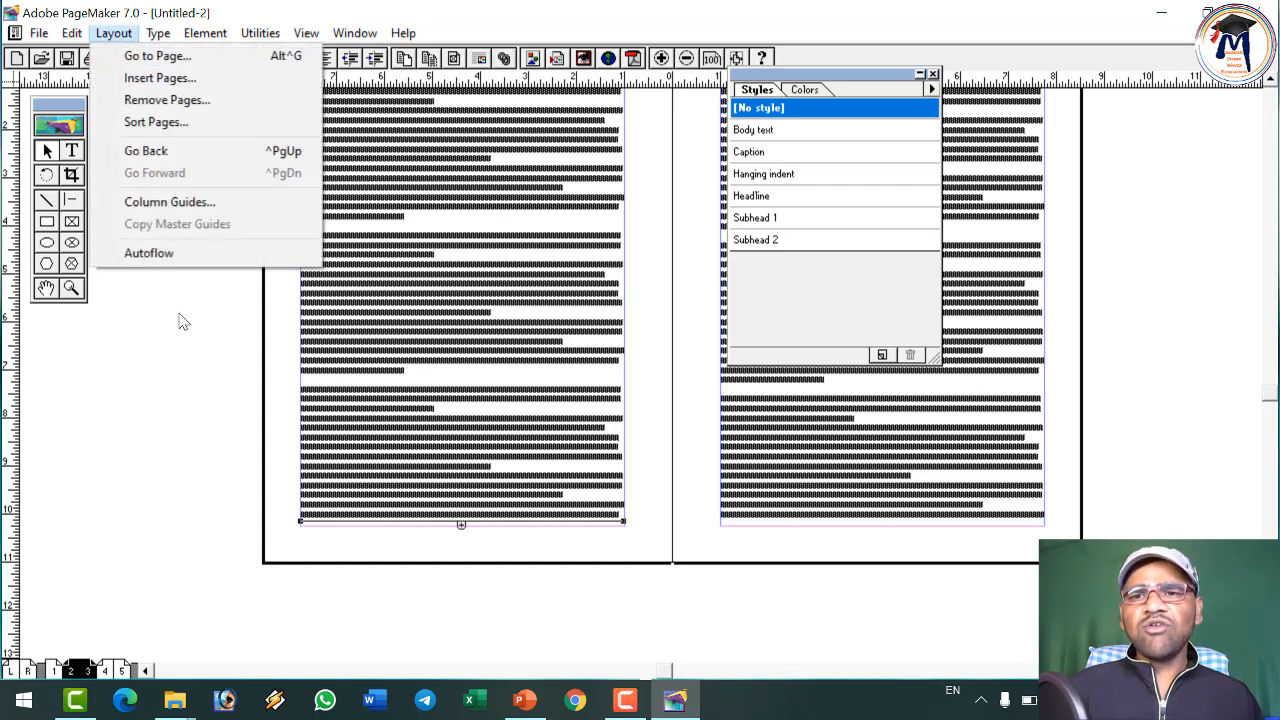
left_click(436, 315)
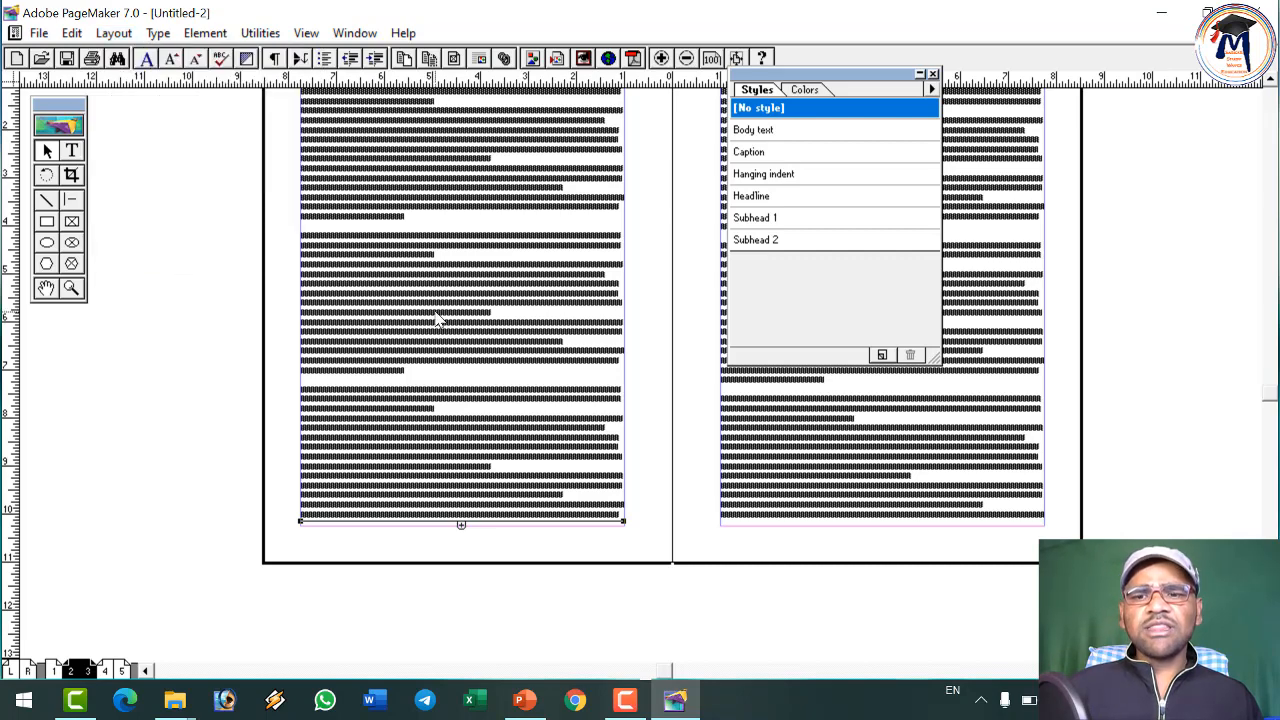
Delete the text blocks on page 3, page 4 and page 1
left_click(460, 304, "ctrl")
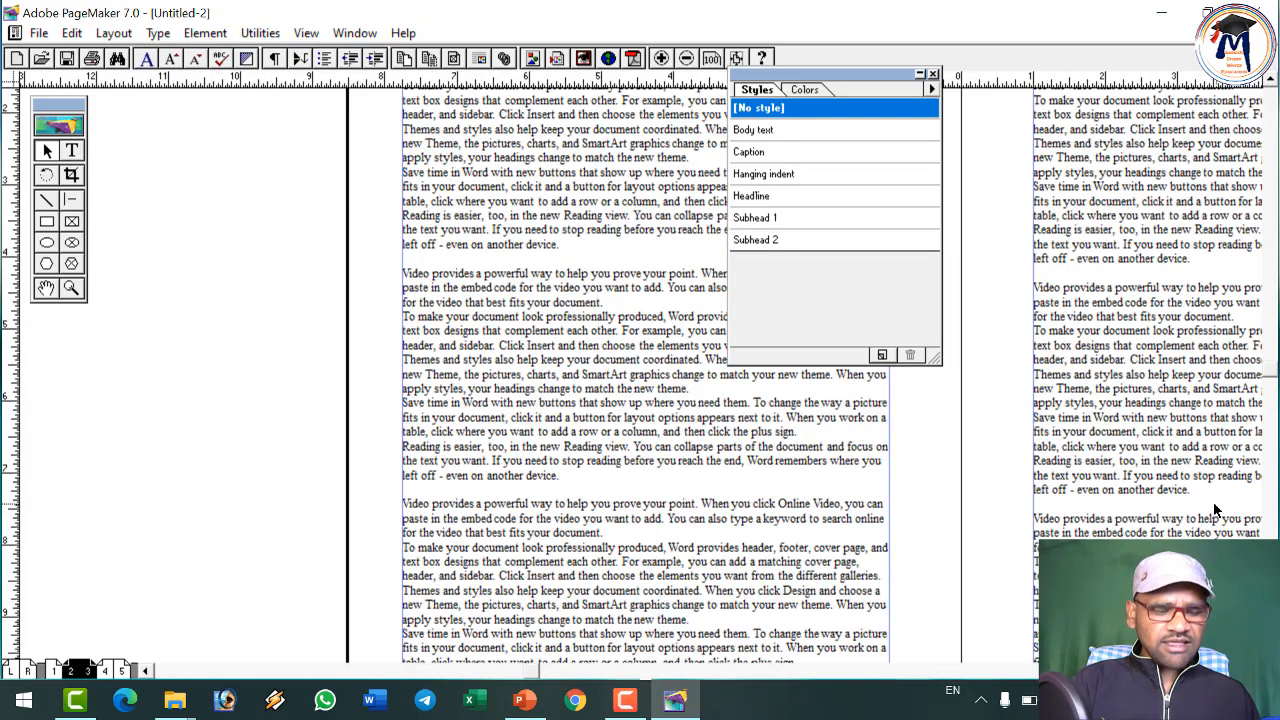
key("Delete")
left_click(106, 669)
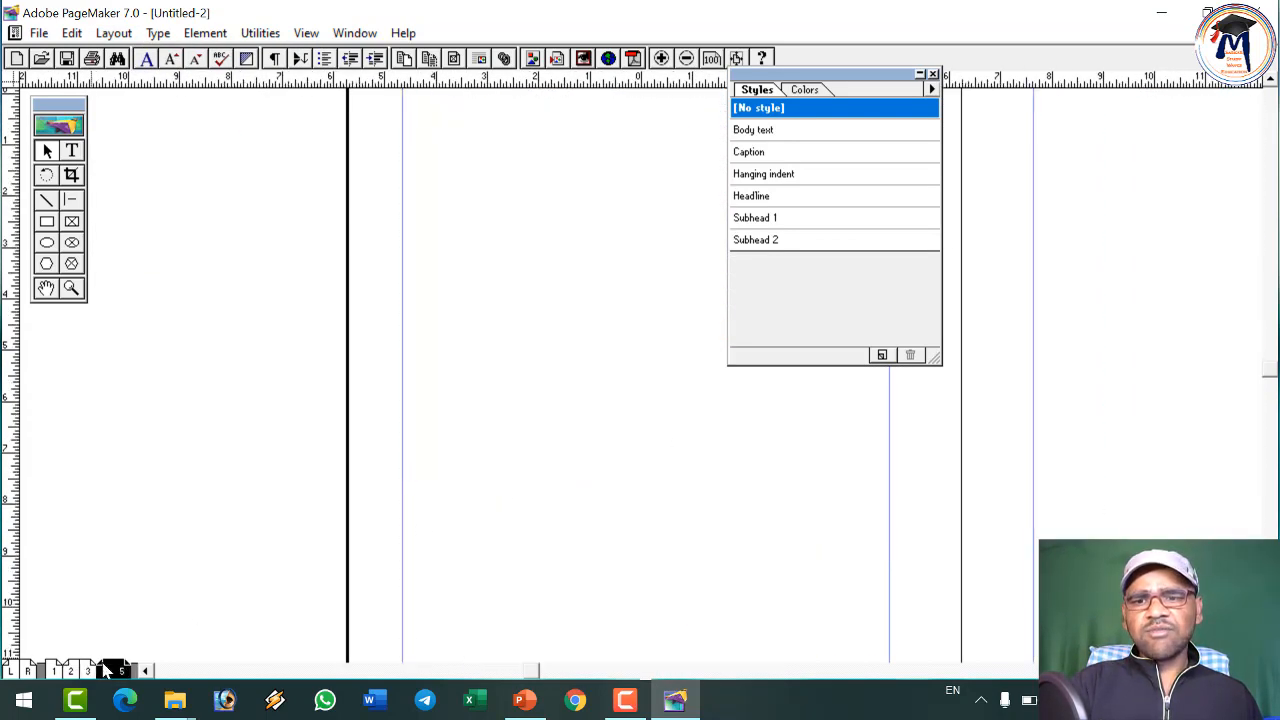
left_click(388, 140)
key("Delete")
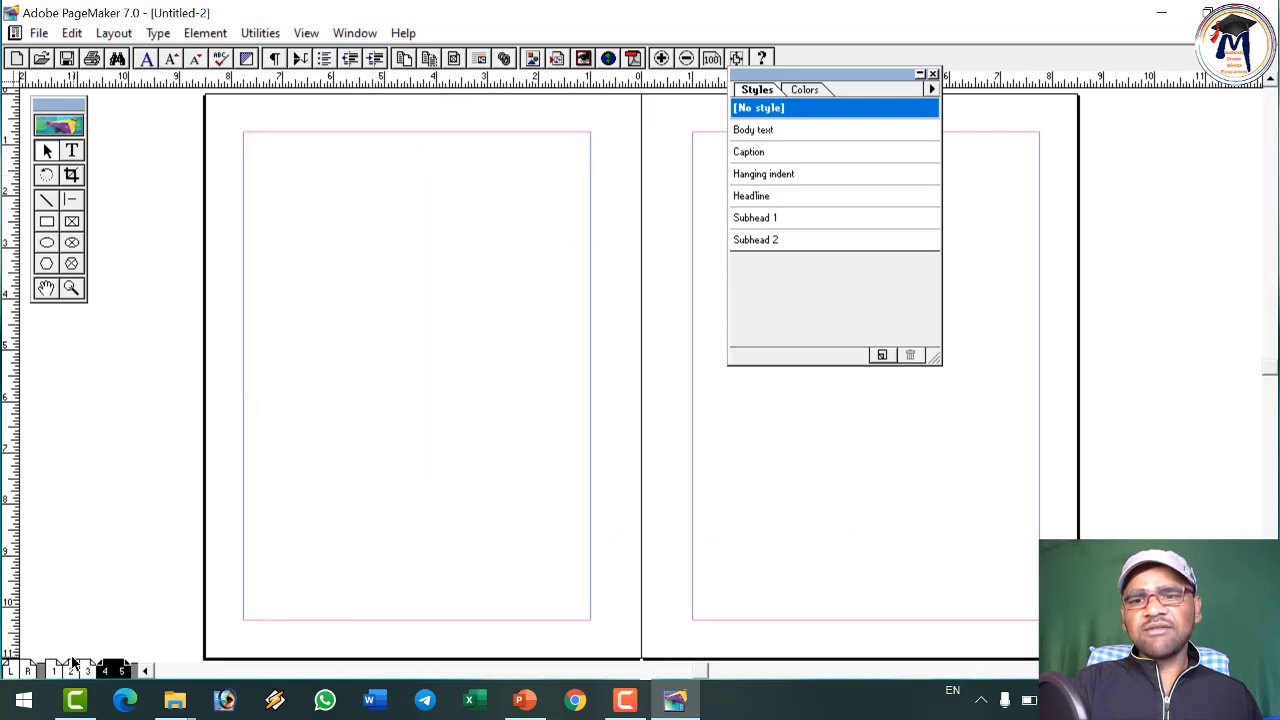
left_click(54, 669)
key("Delete")
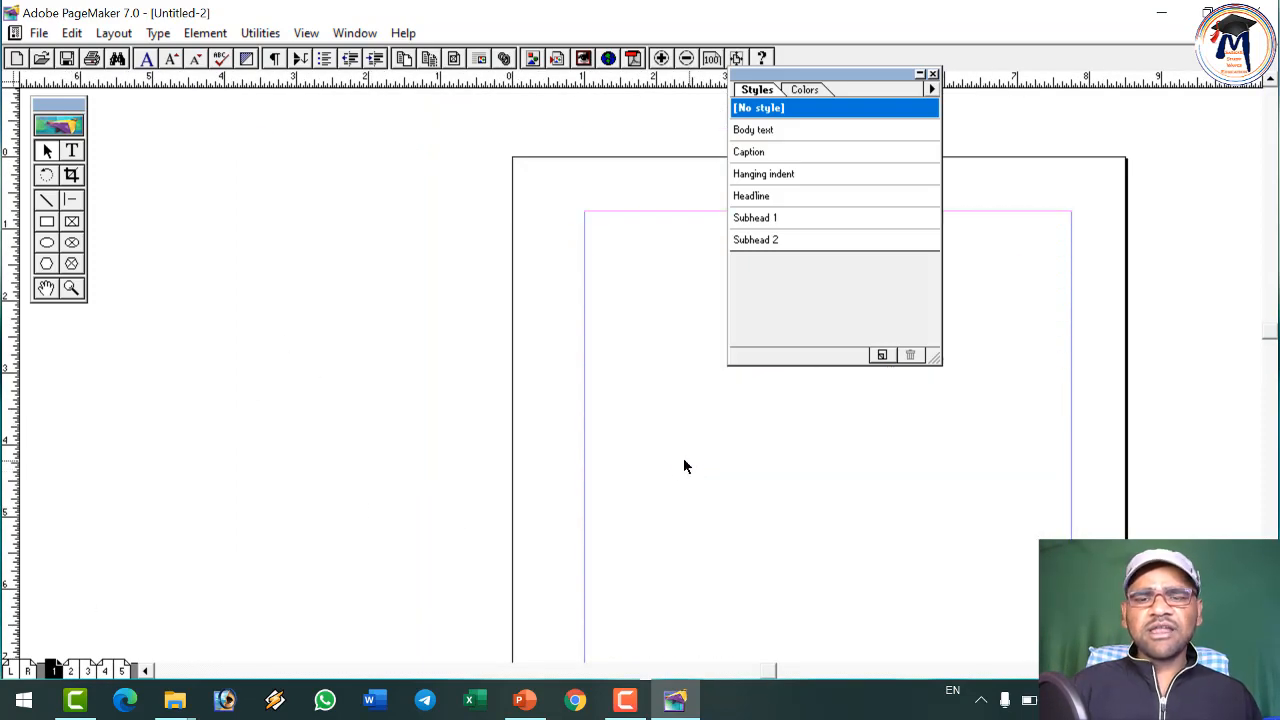
left_click(655, 467, "ctrl")
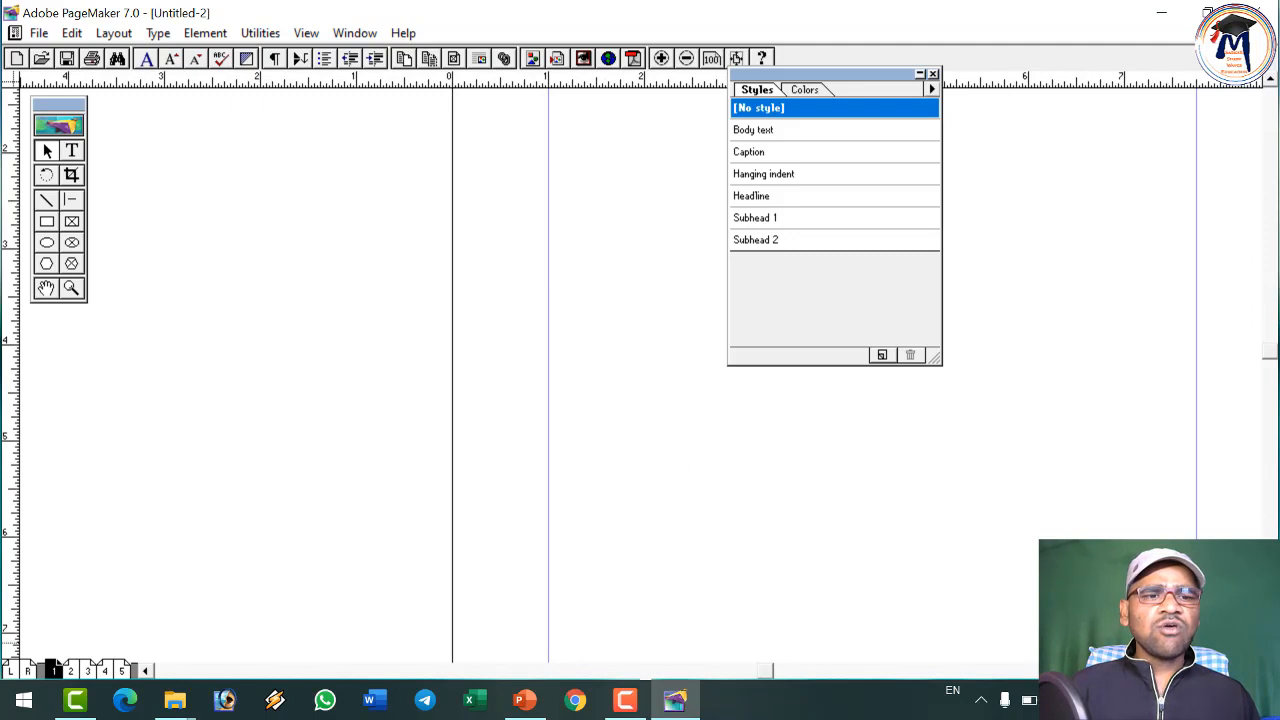
scroll(640, 375, "right", 3)
left_click_drag(863, 78, 1089, 104)
left_click(603, 246, "ctrl+alt")
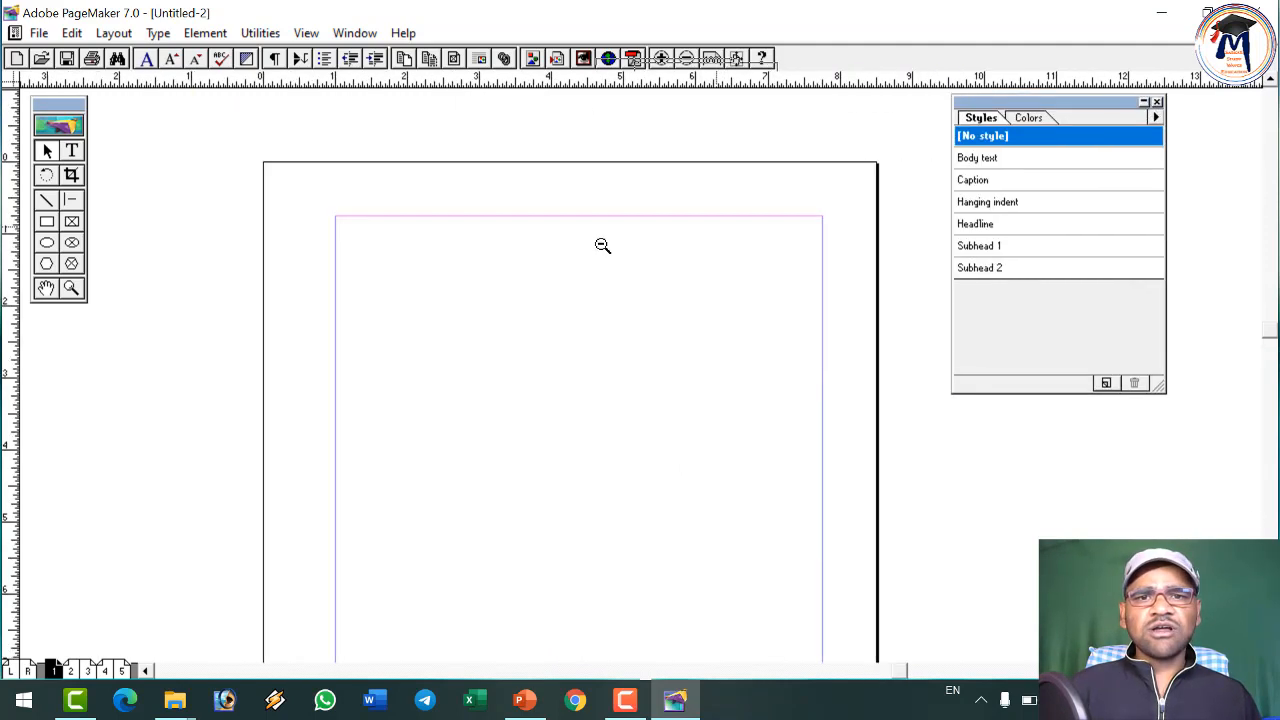
left_click(38, 33)
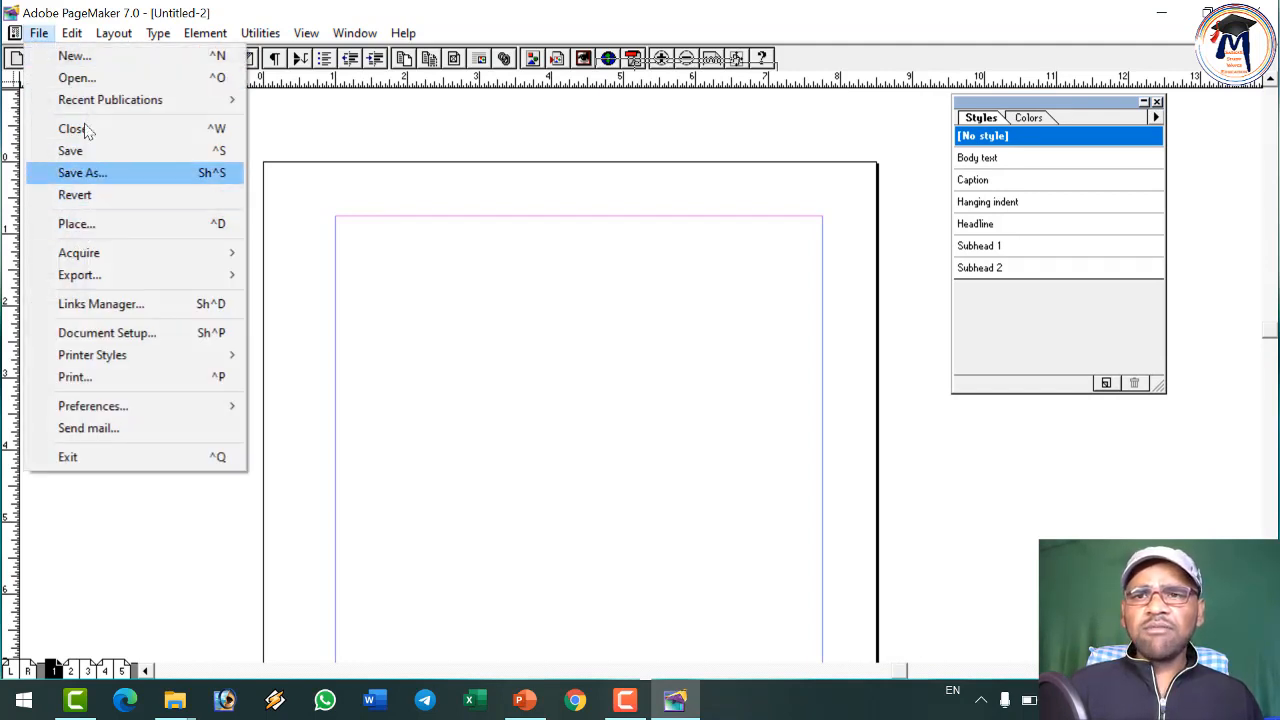
mouse_move(75, 35)
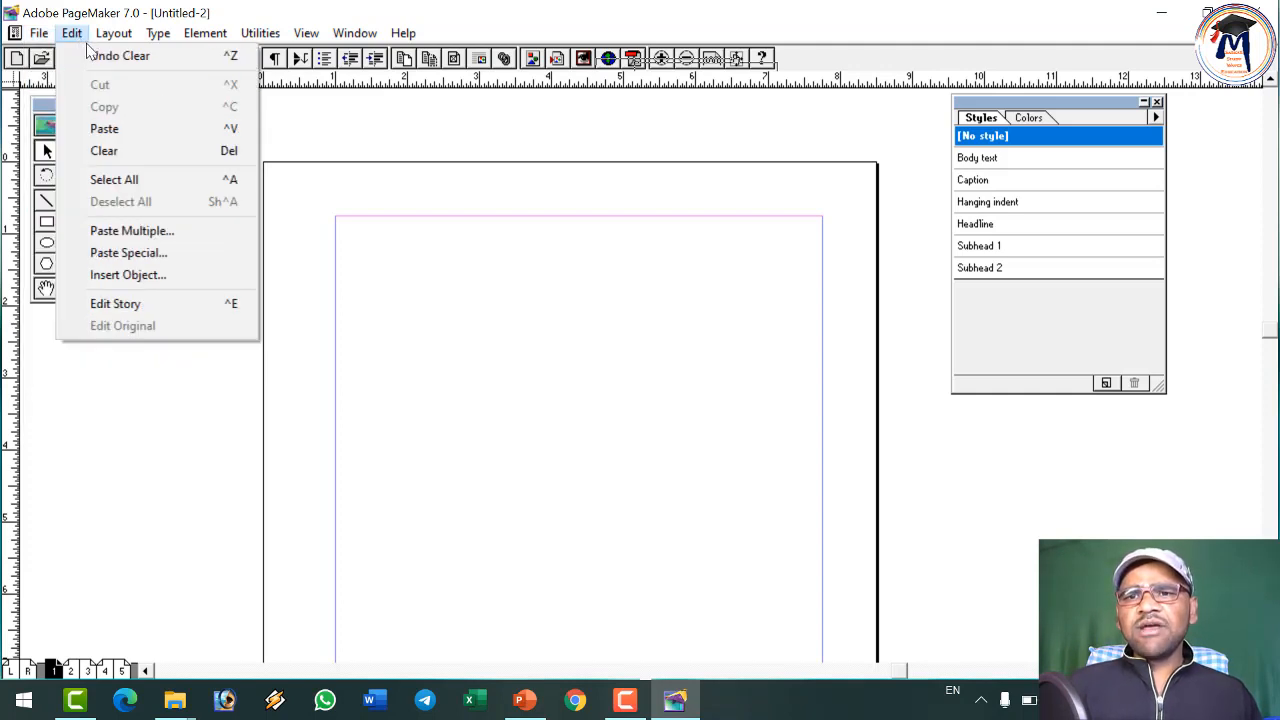
left_click(432, 330)
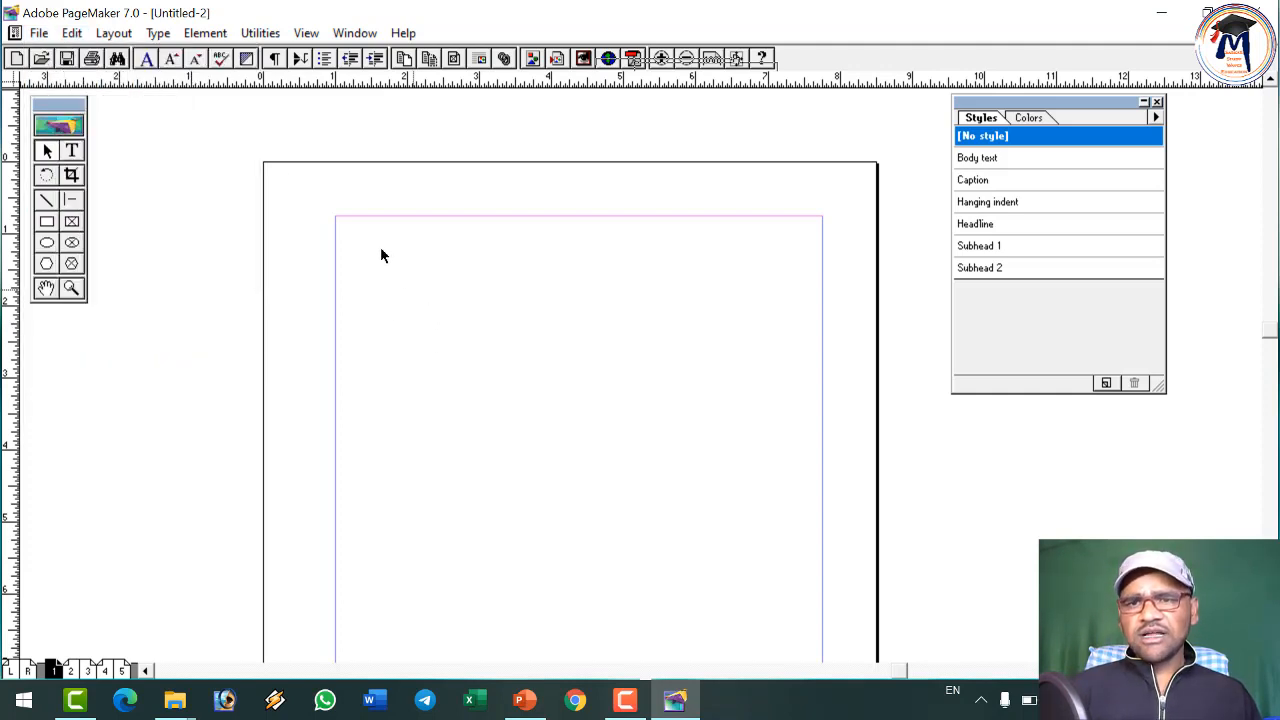
left_click(72, 33)
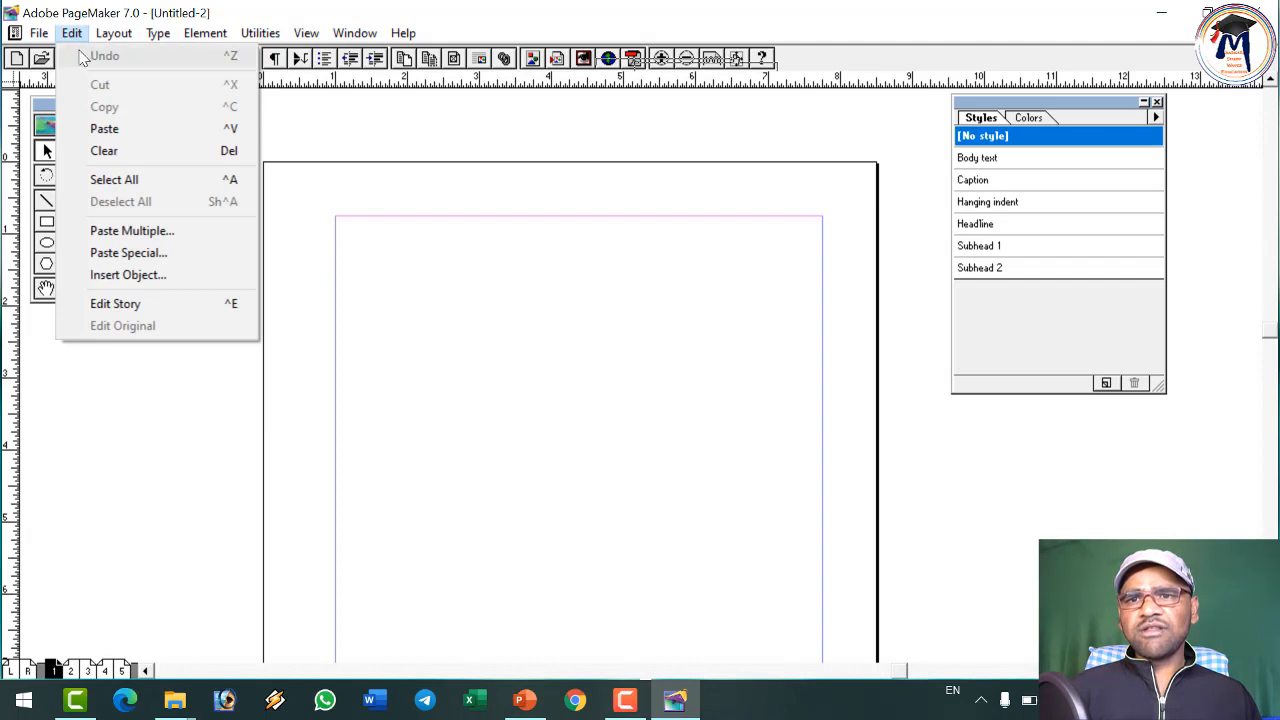
left_click(330, 259)
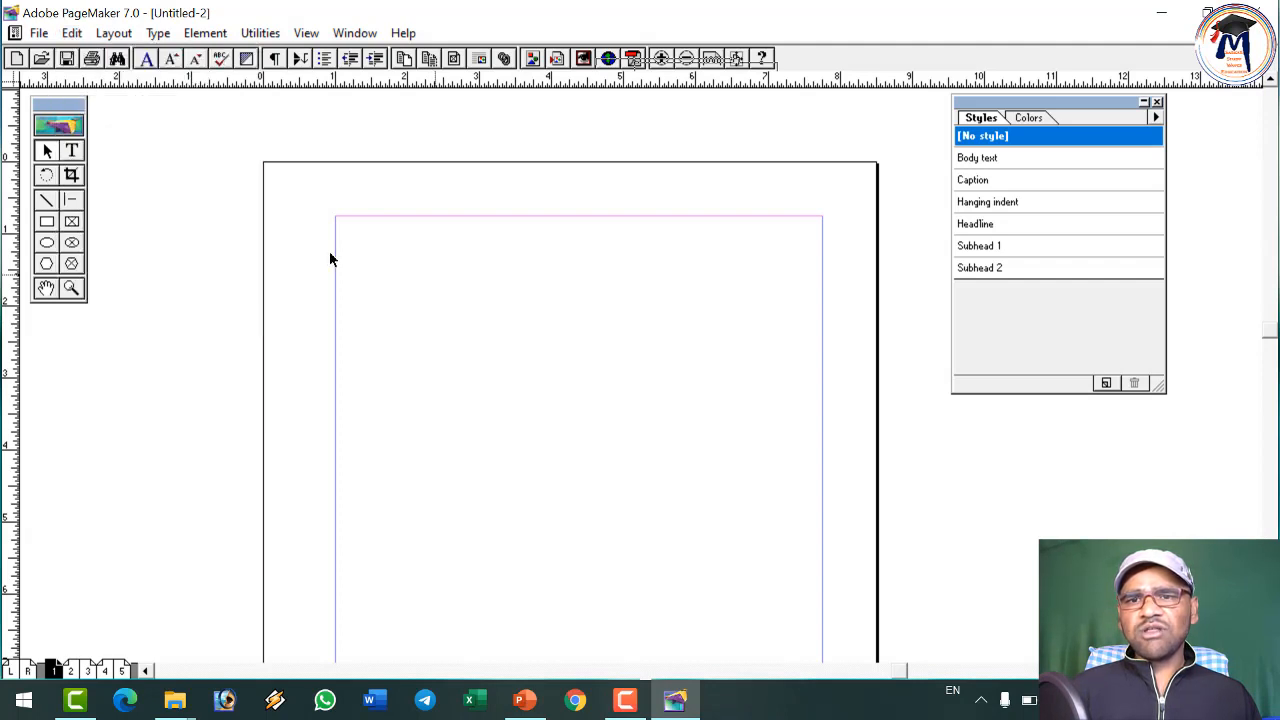
left_click(73, 150)
left_click(47, 263)
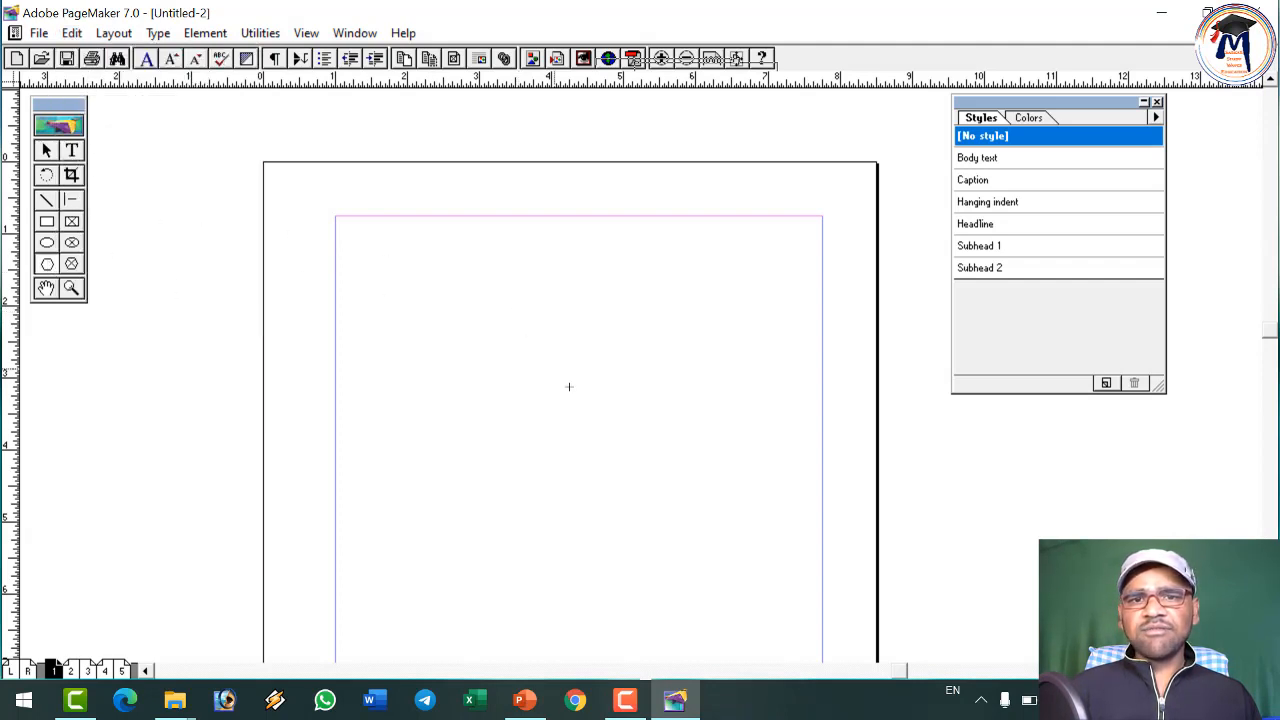
left_click_drag(518, 312, 658, 430)
key("Delete")
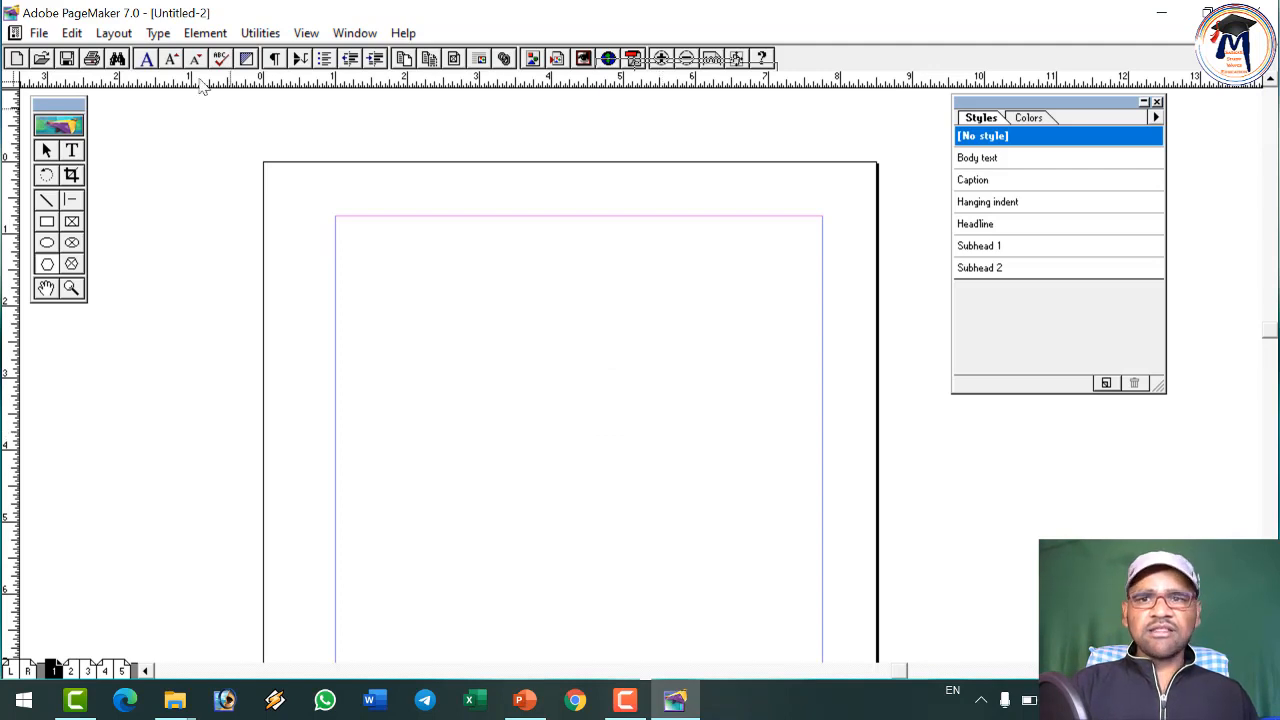
left_click(71, 33)
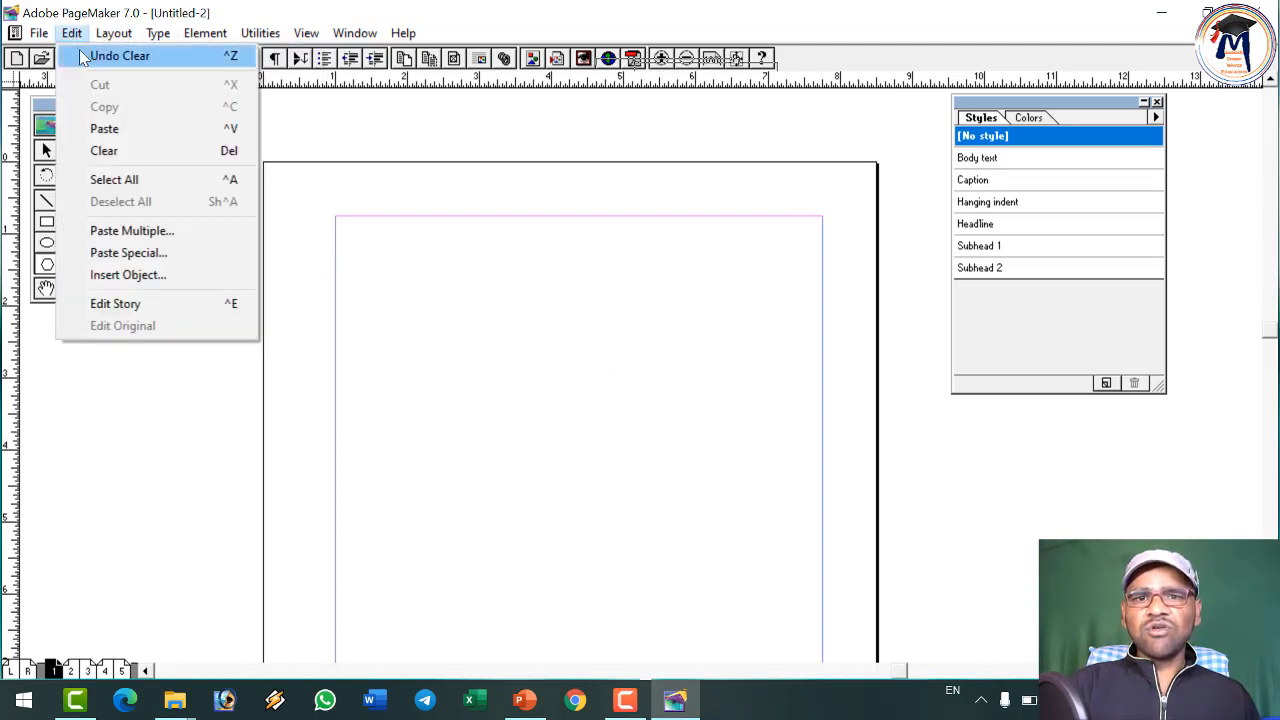
left_click(100, 56)
left_click(71, 33)
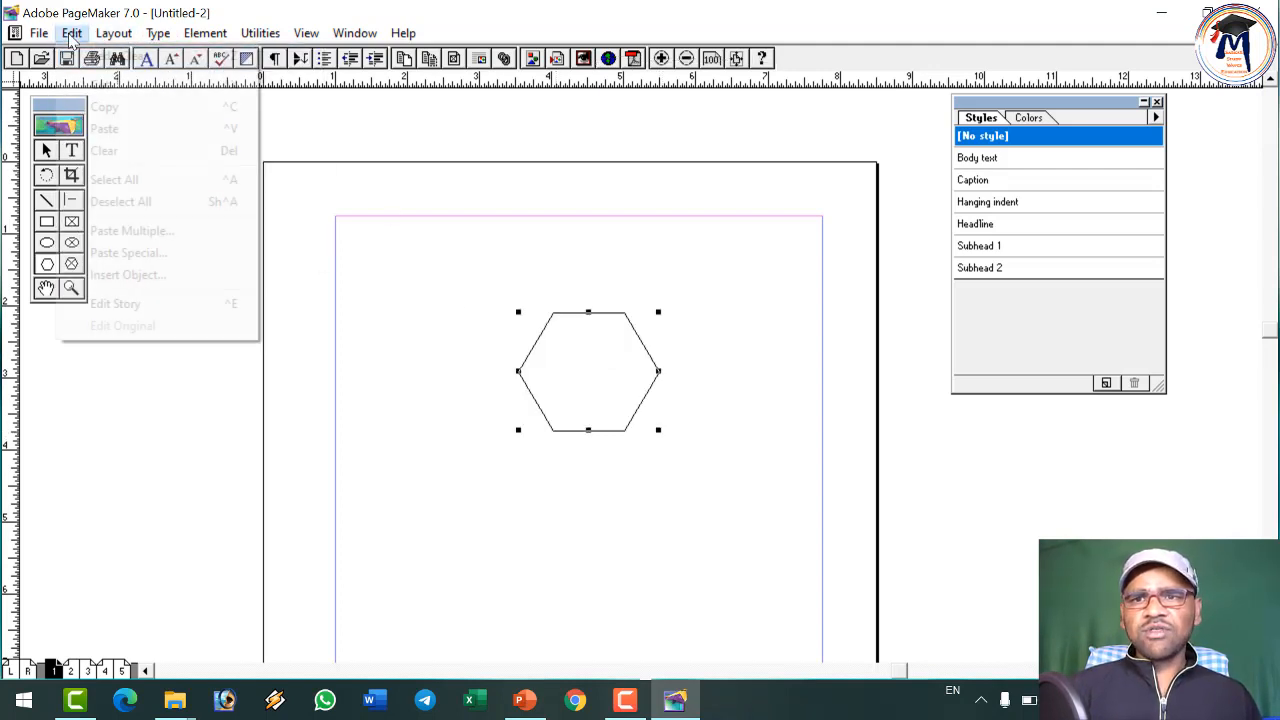
left_click(94, 55)
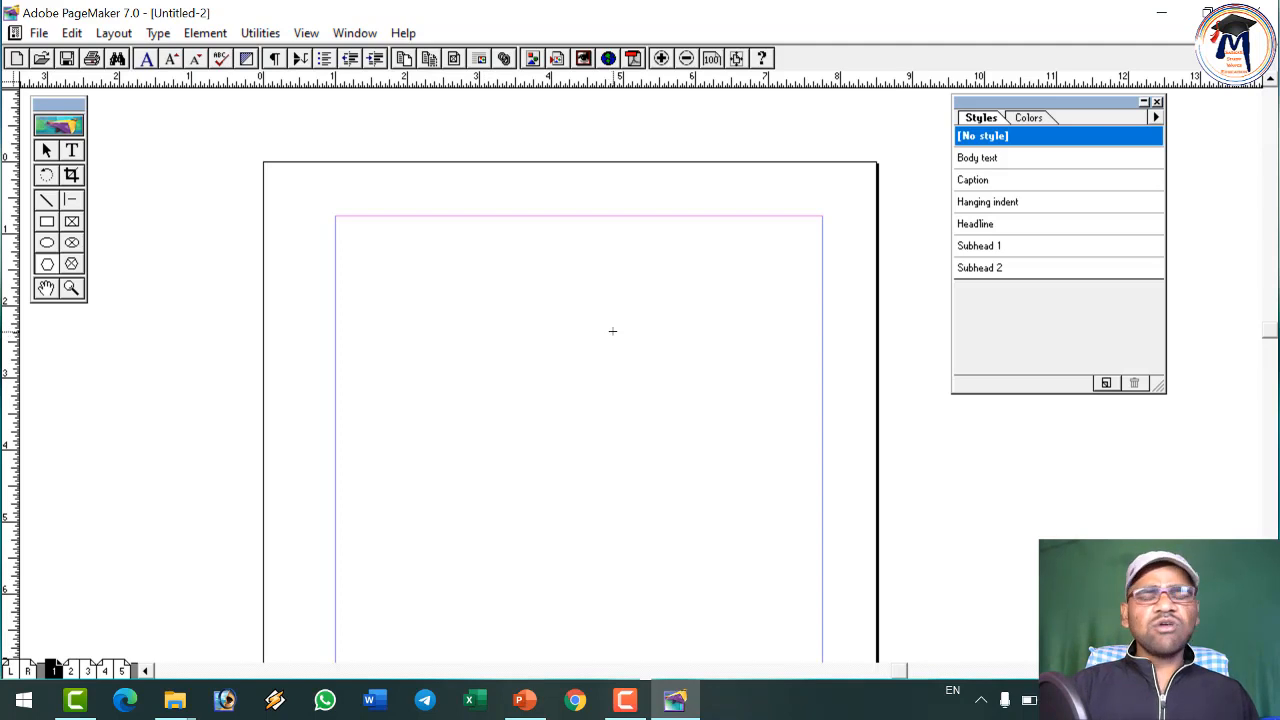
left_click(71, 33)
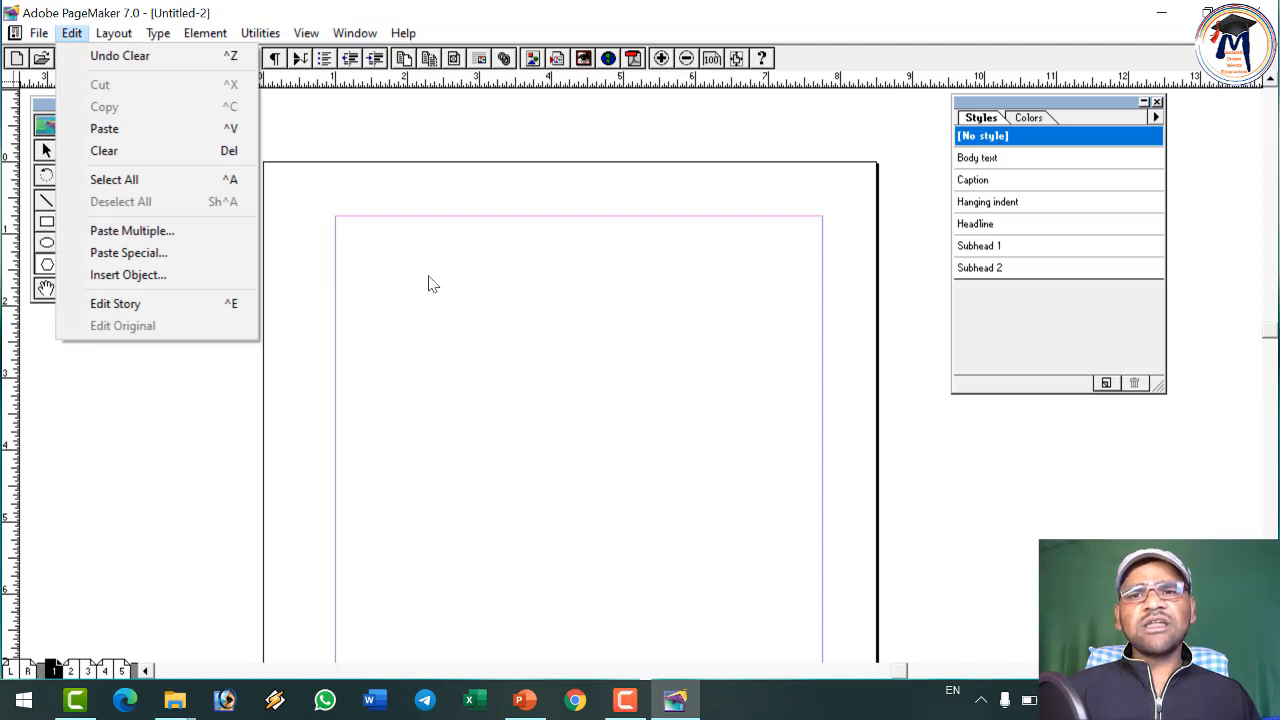
Type 'SSW Education' at the top-left margin, then select it all and enlarge the font
left_click(34, 152)
left_click(72, 151)
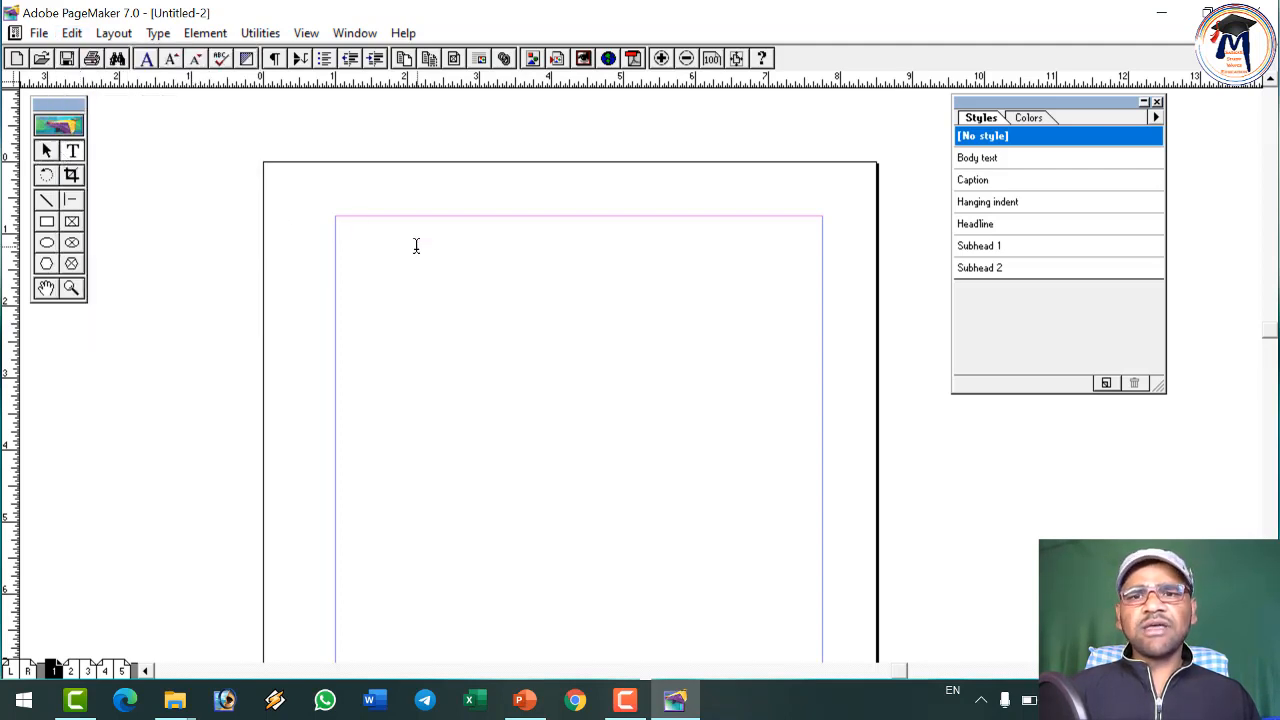
left_click(419, 250)
left_click(500, 273)
key("ctrl+space")
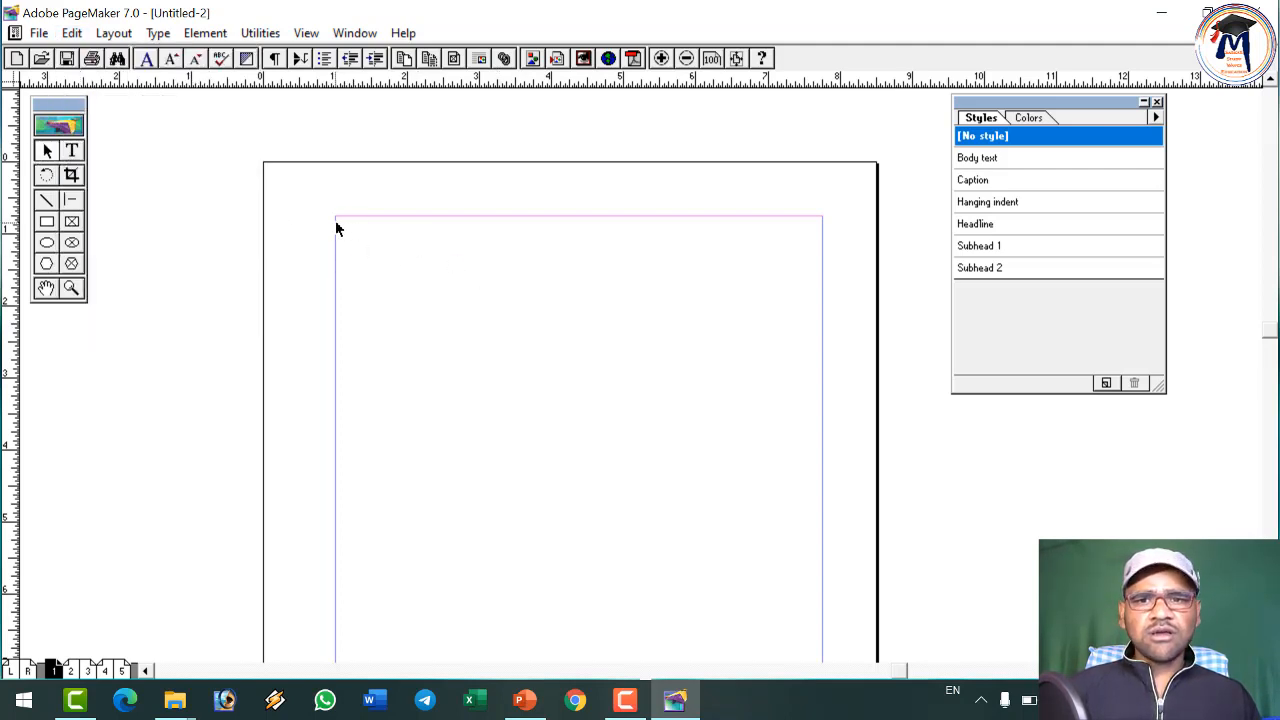
left_click(72, 151)
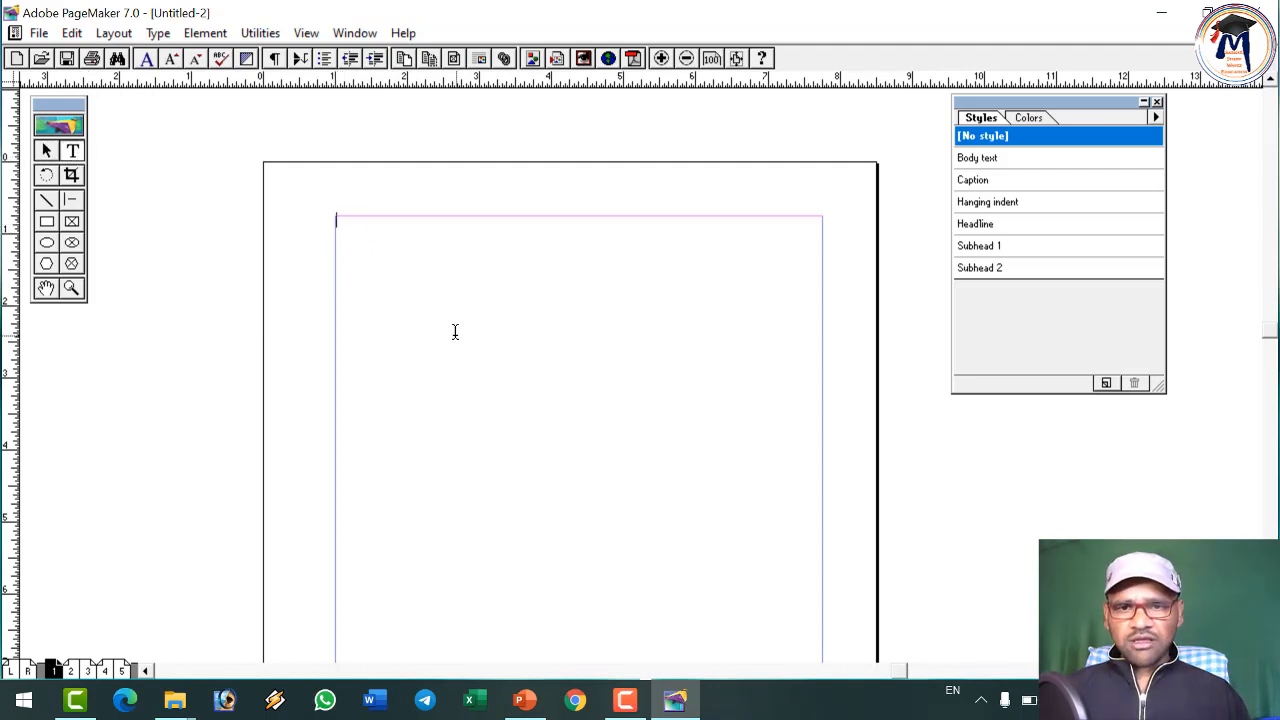
left_click(338, 228)
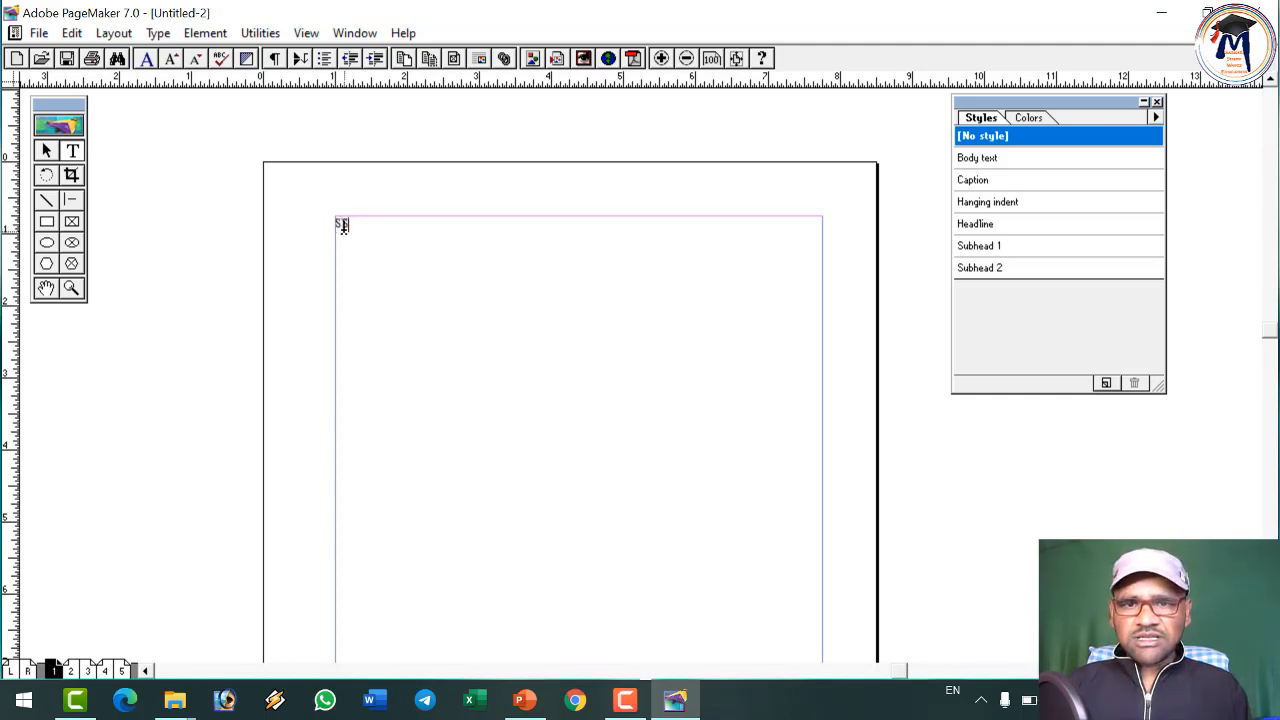
type("SEW Educat")
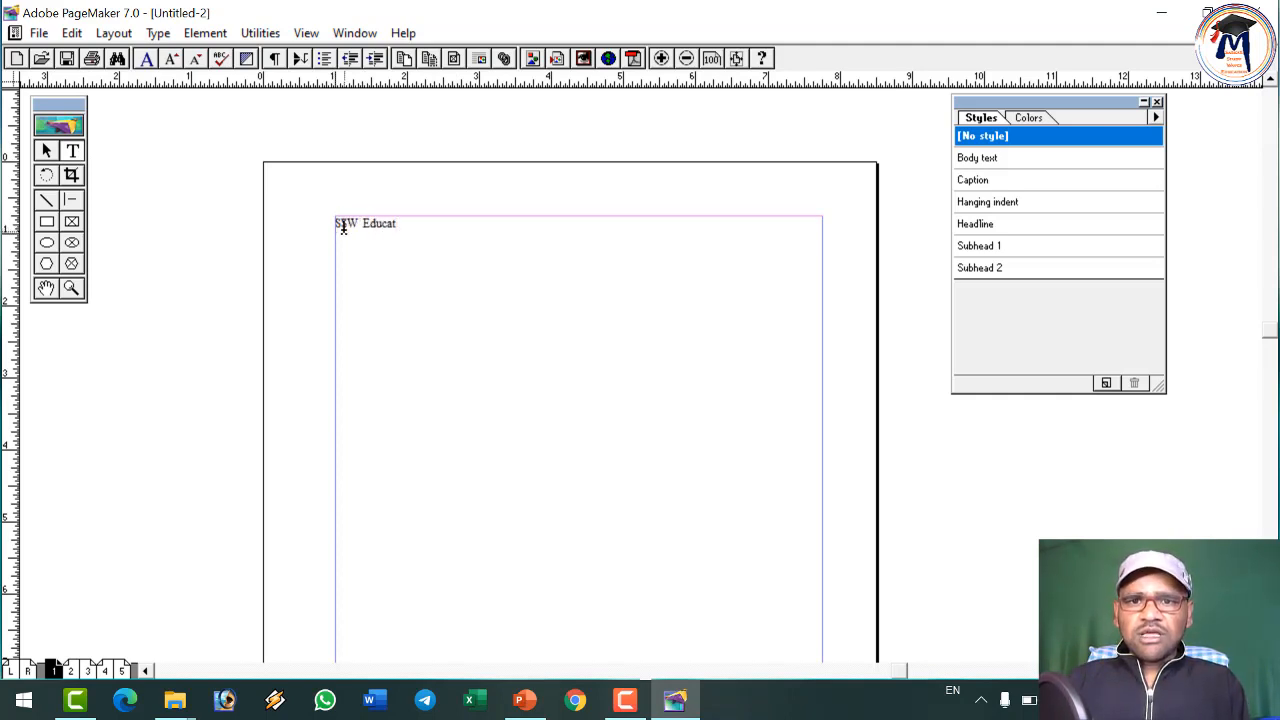
type("ion")
key("ctrl+a")
key("ctrl+shift+period")
key("ctrl+shift+period")
key("ctrl+shift+period")
key("ctrl+shift+period")
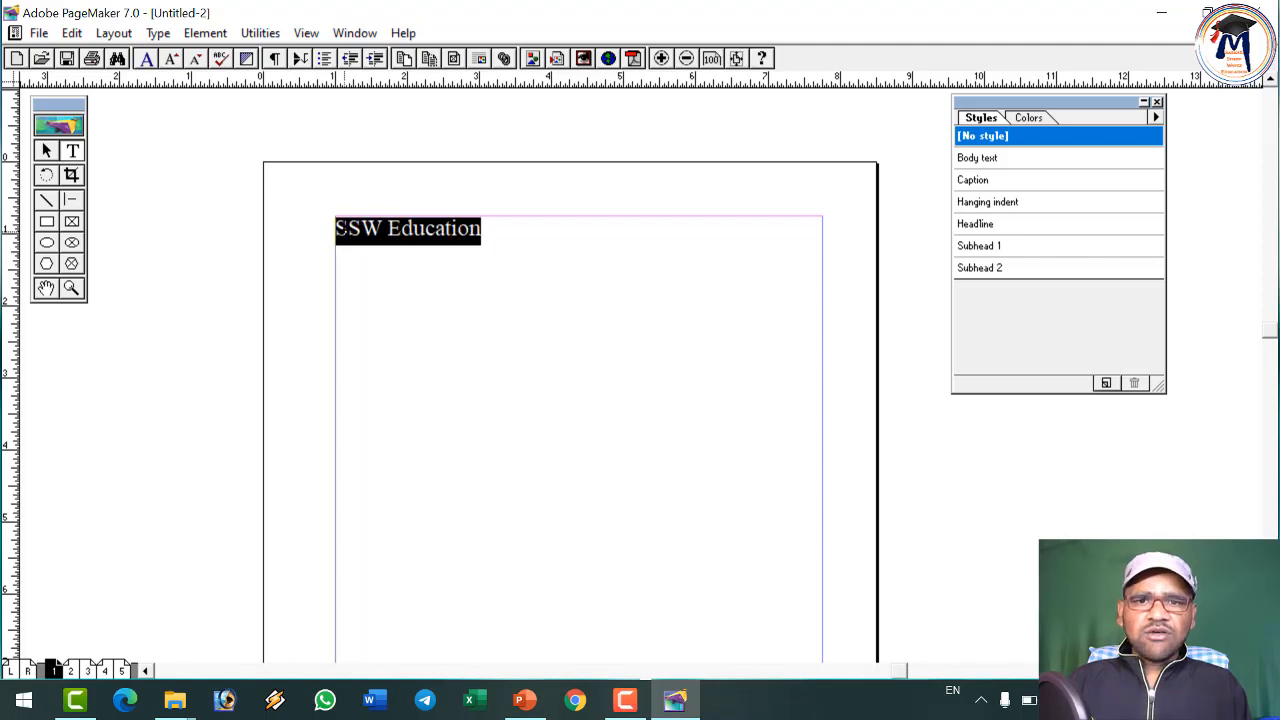
Cut the word SSW and paste it on a new line below Education
double_click(358, 232)
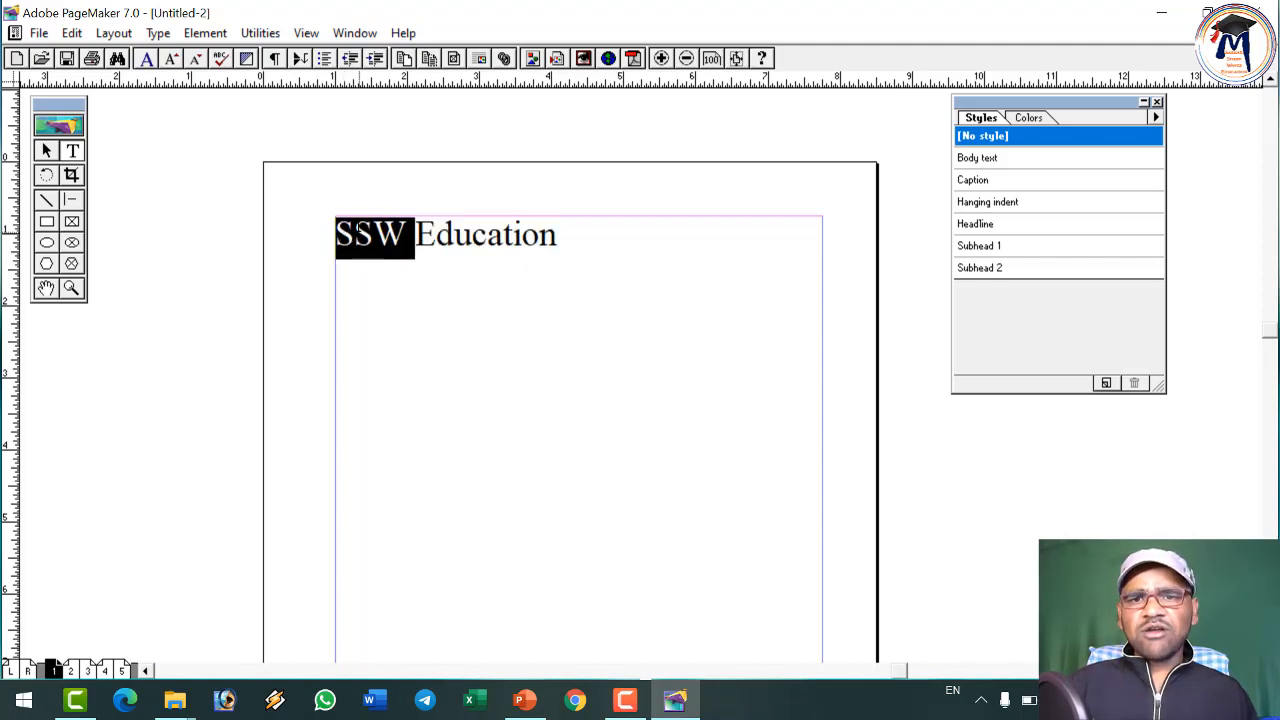
left_click(71, 33)
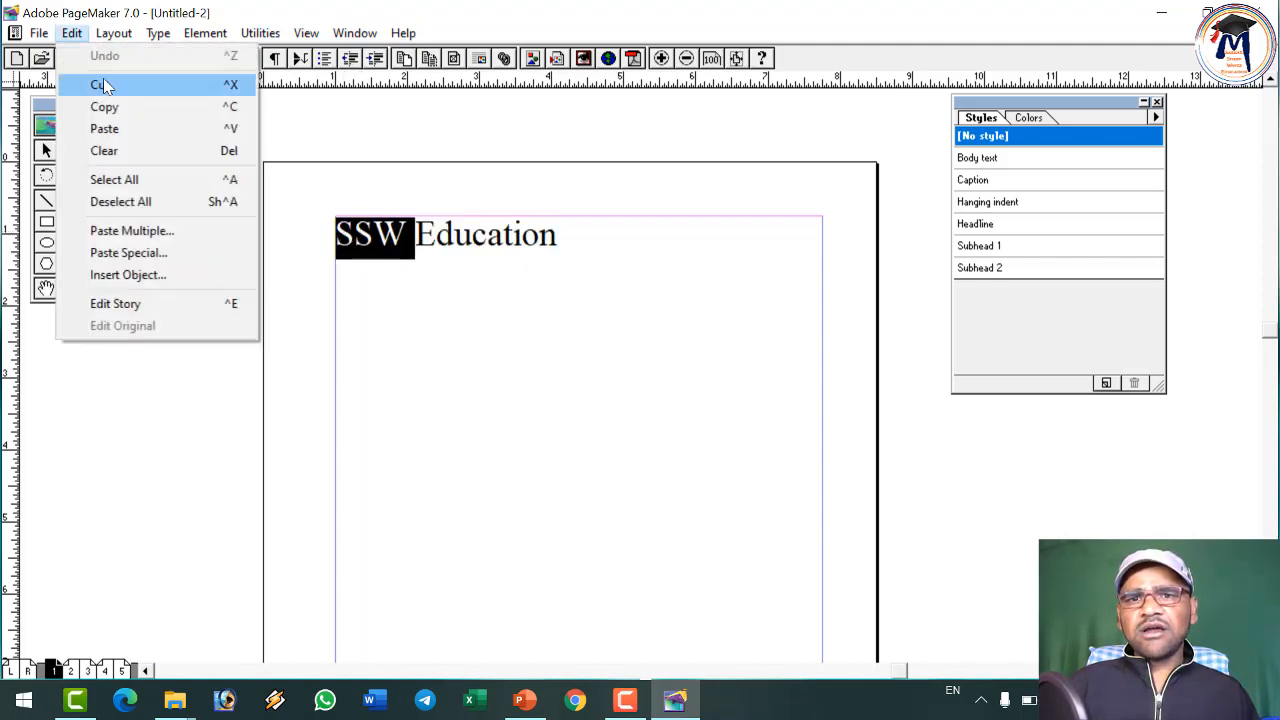
left_click(100, 83)
left_click(480, 240)
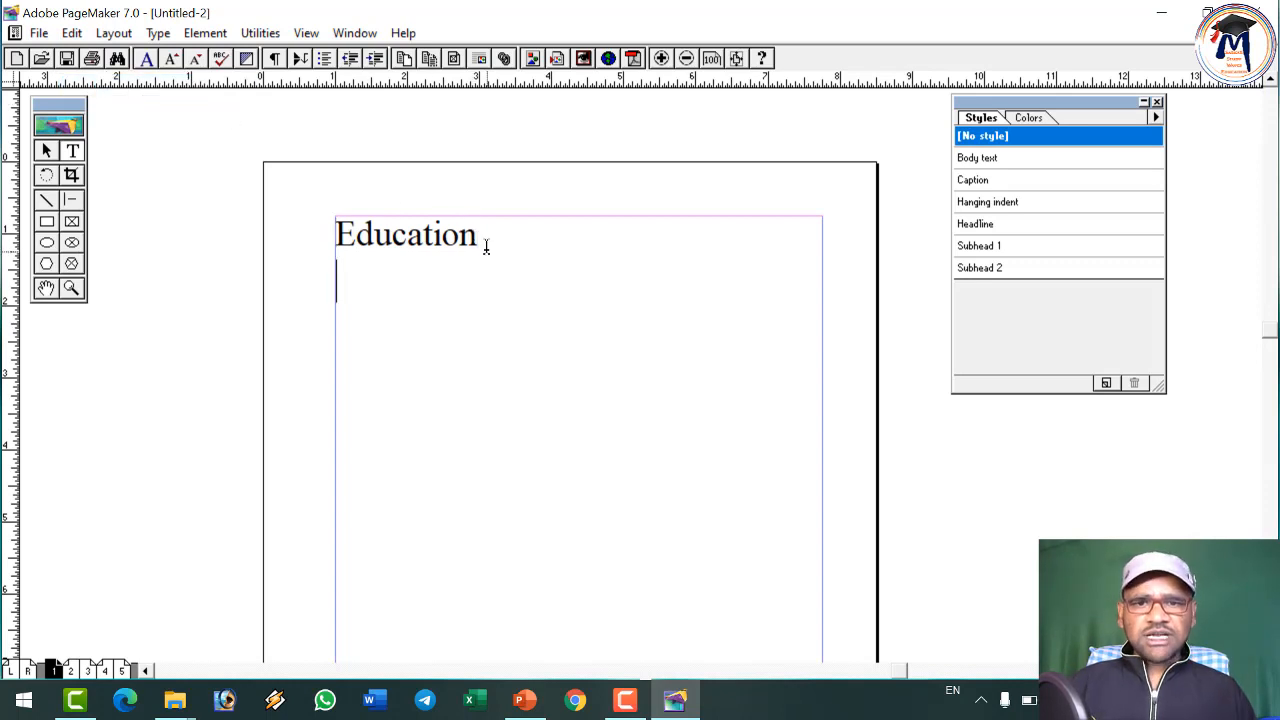
key("Return")
left_click(71, 33)
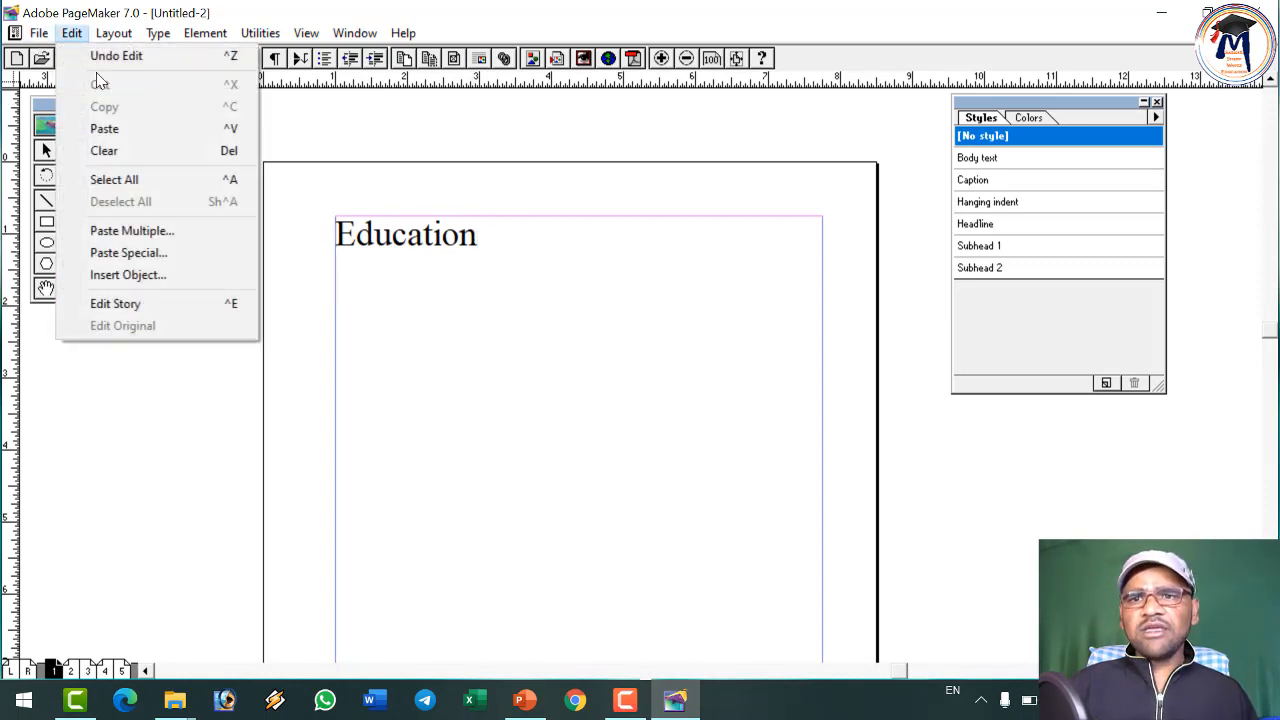
left_click(104, 128)
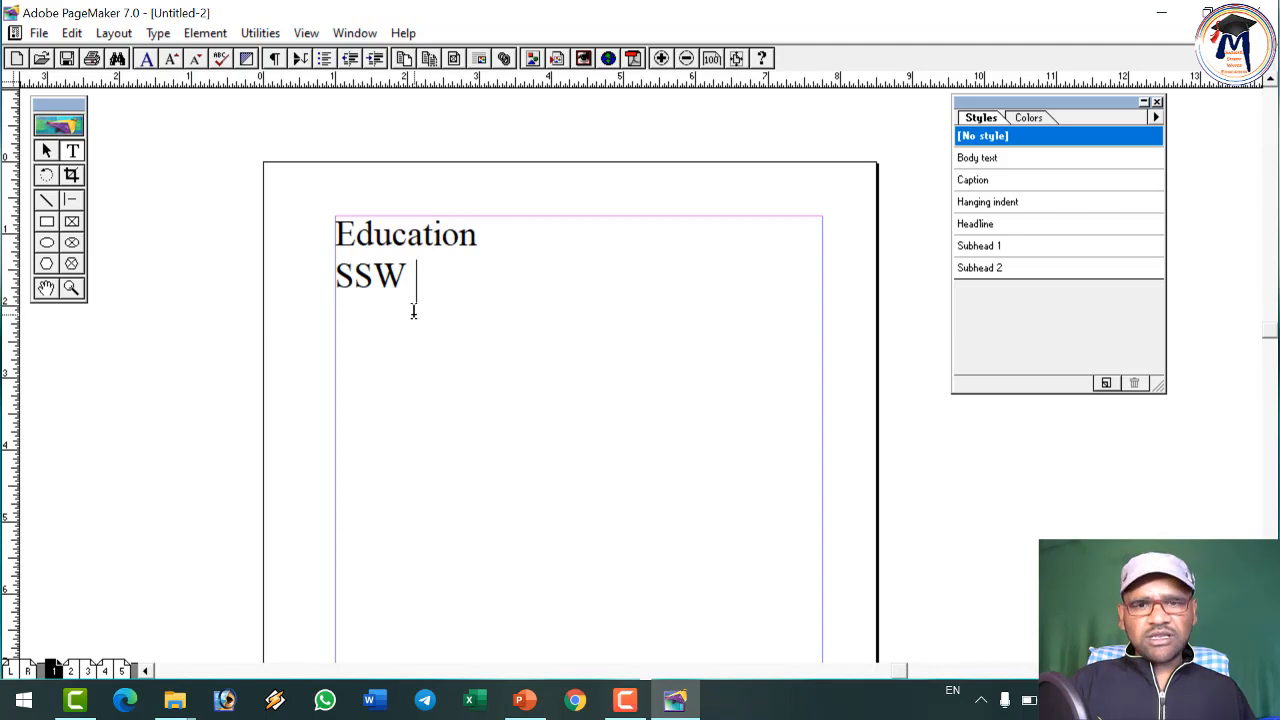
Copy the pasted SSW and paste it on a new empty line above Education
left_click_drag(413, 311, 309, 266)
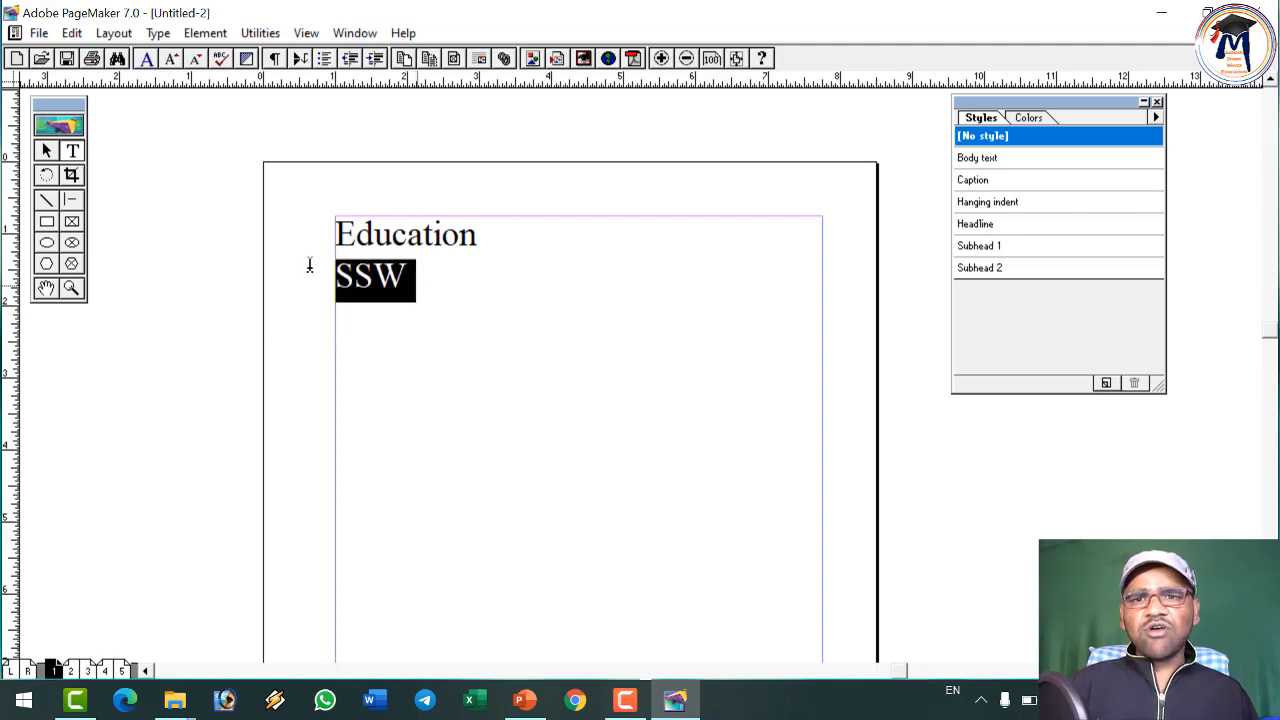
left_click(72, 33)
left_click(100, 107)
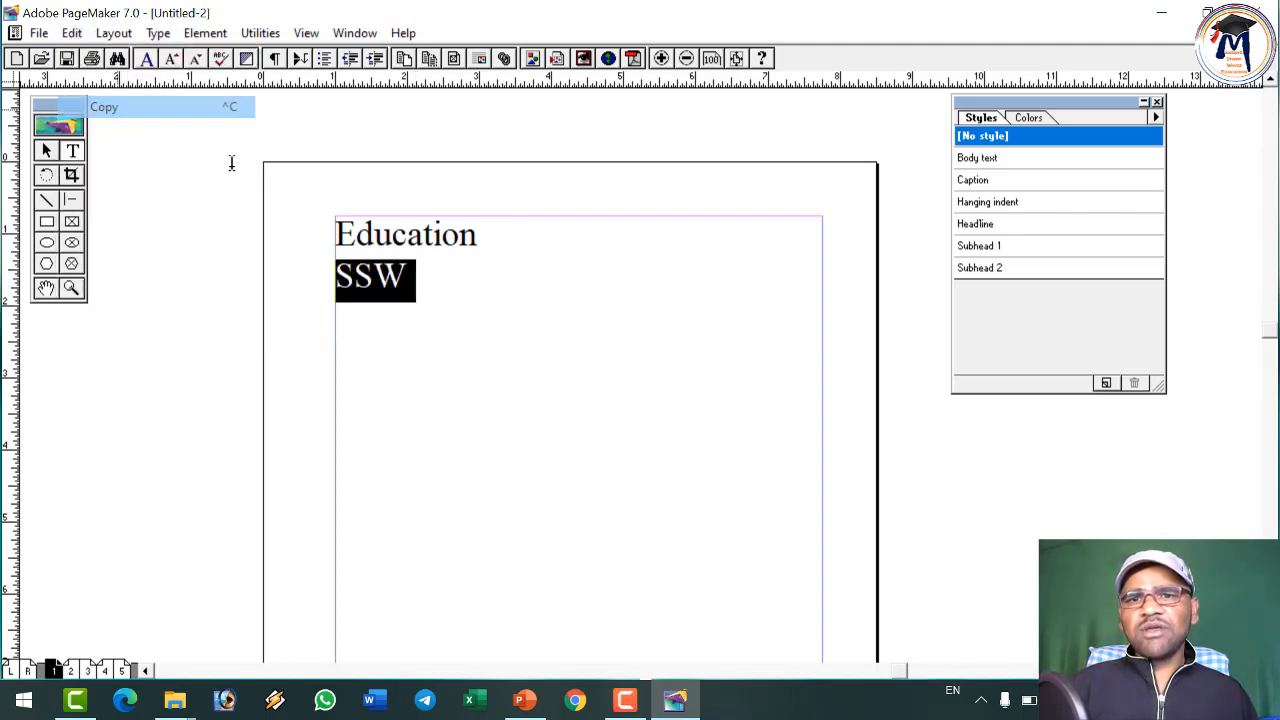
left_click(340, 236)
key("Return")
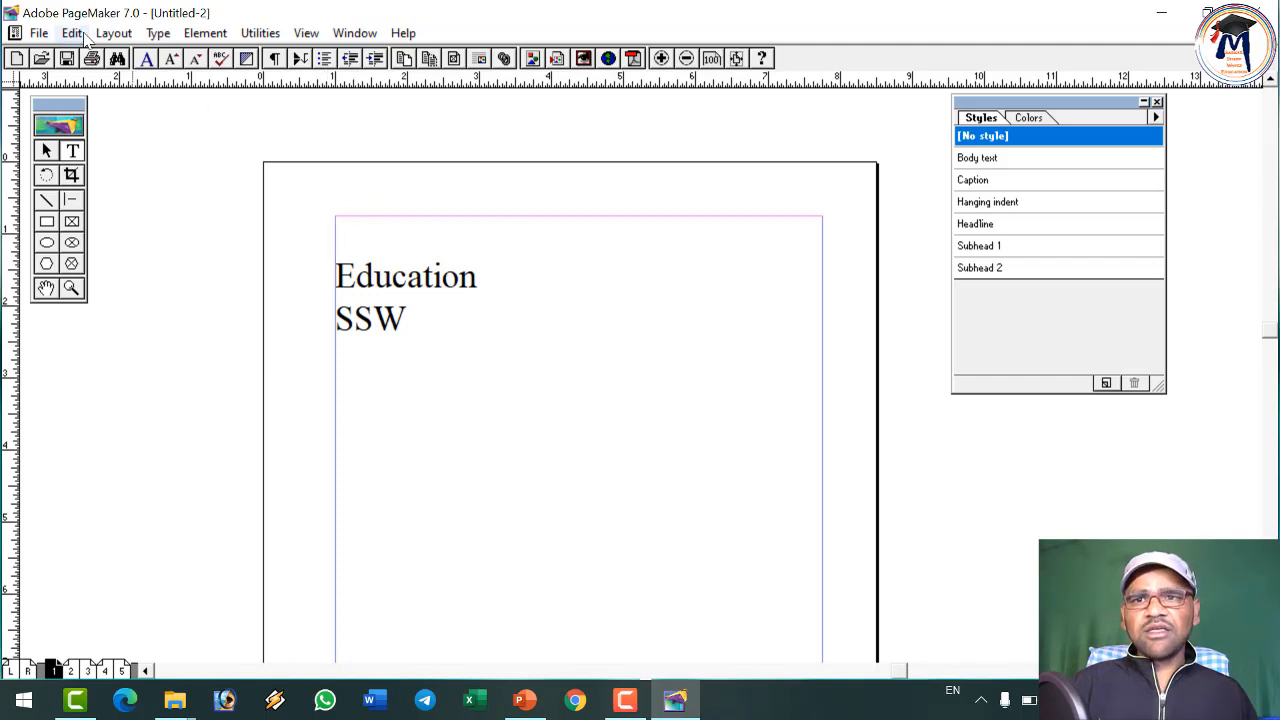
left_click(72, 33)
left_click(123, 126)
Add an empty fourth line and use Edit > Clear to remove the third-line SSW
left_click(408, 320)
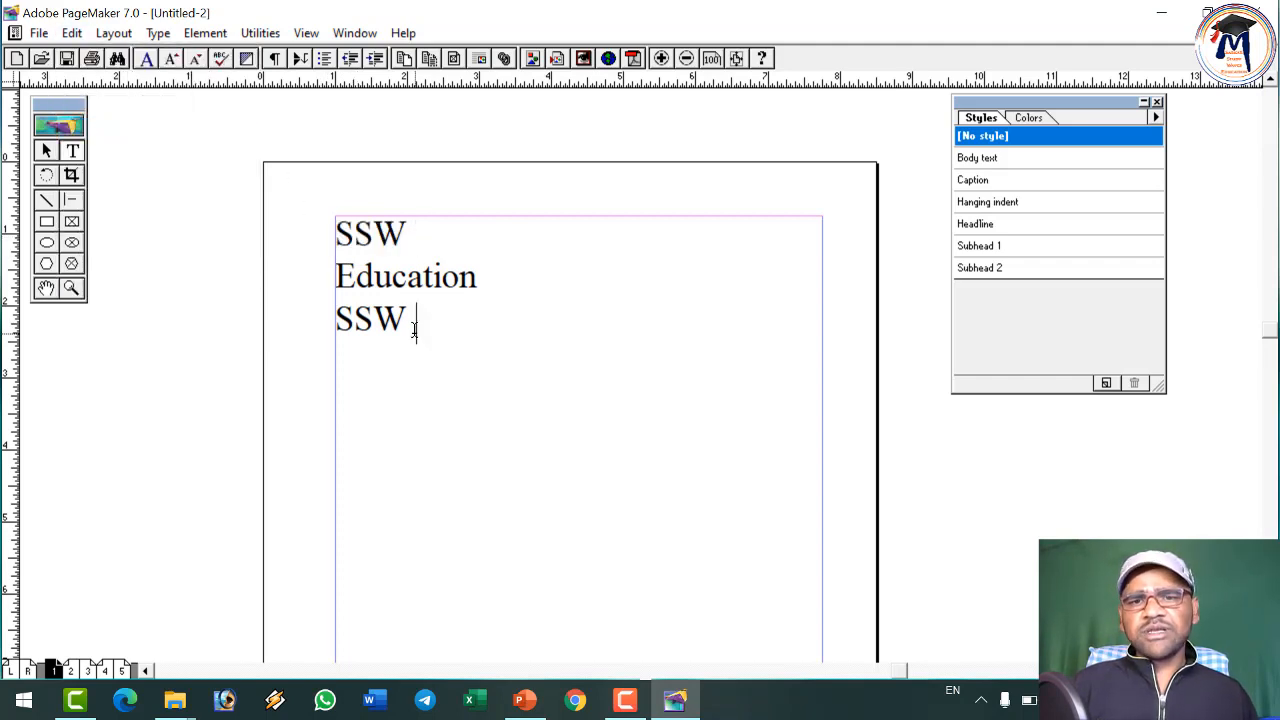
key("Return")
left_click(72, 33)
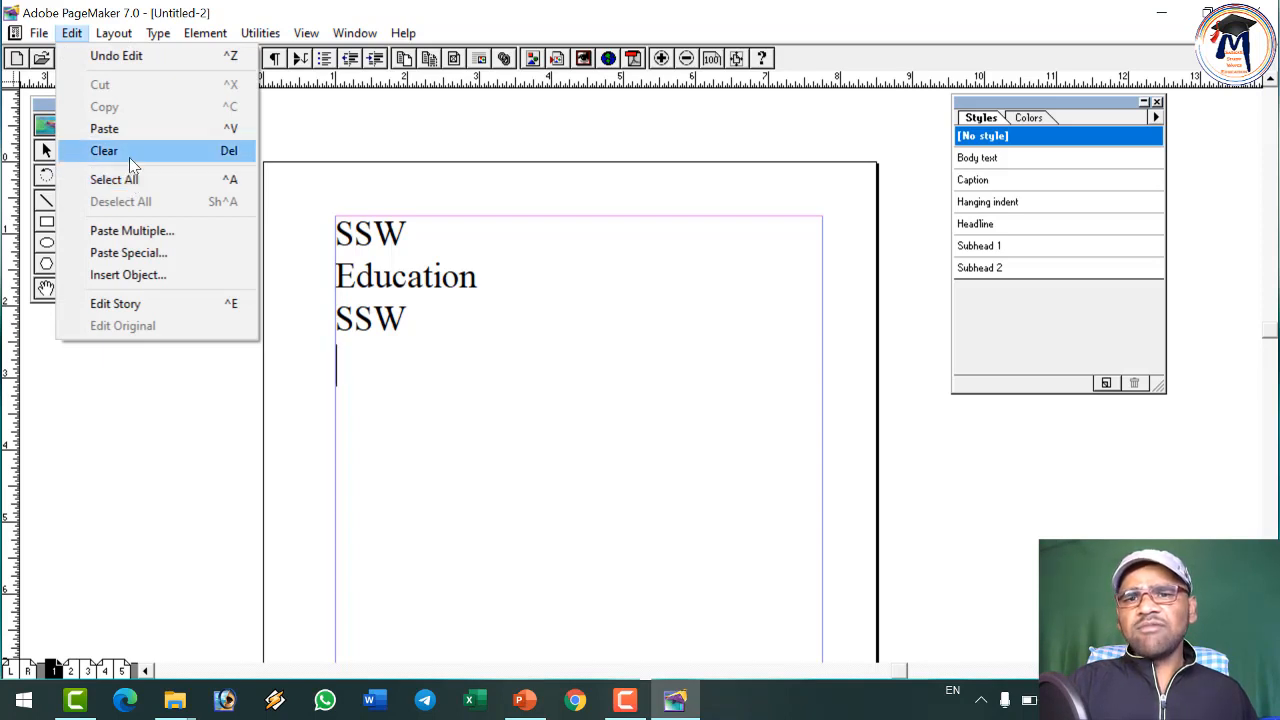
left_click_drag(431, 329, 326, 332)
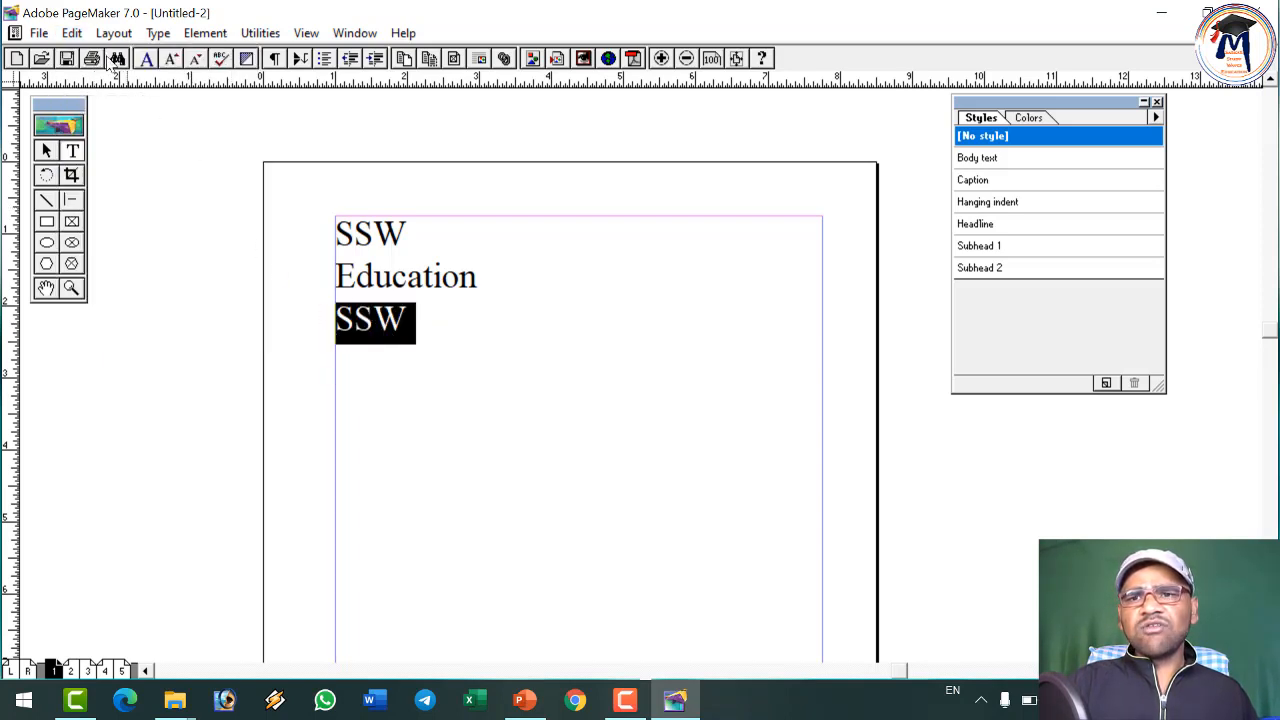
left_click(72, 33)
left_click(138, 158)
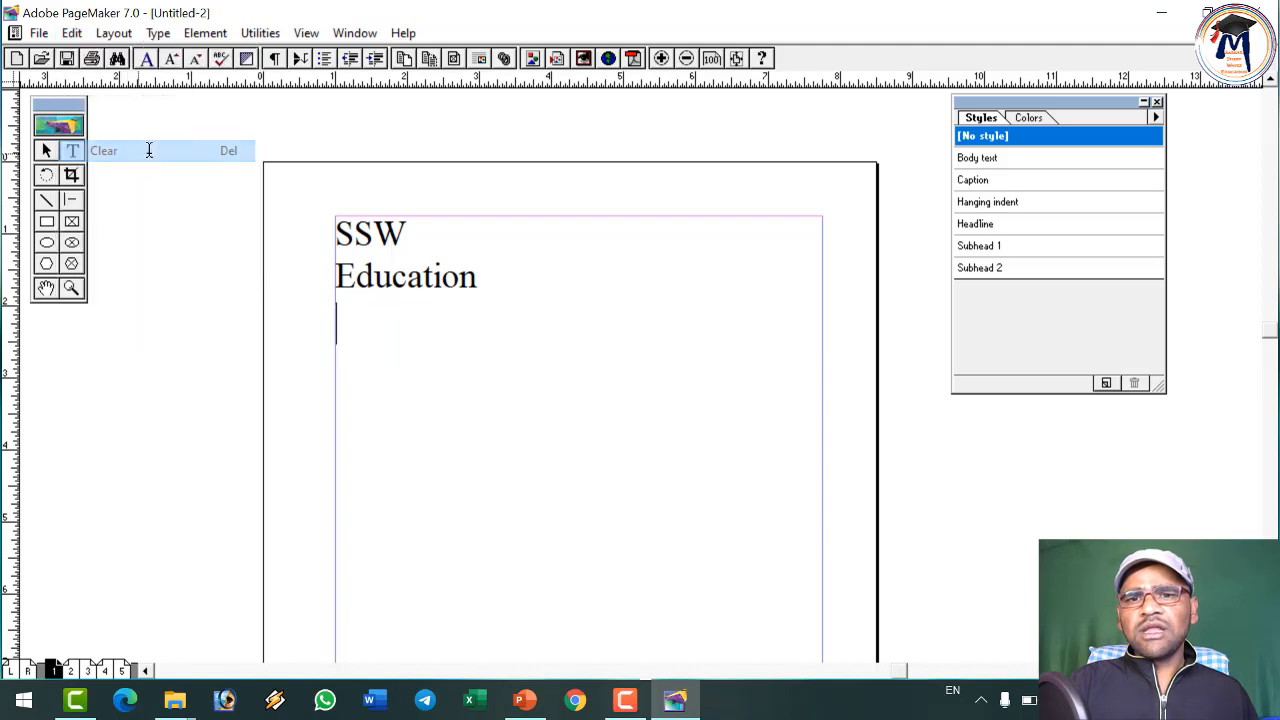
Select all the story's text, then use Edit > Deselect All and close the Edit menu
left_click(72, 33)
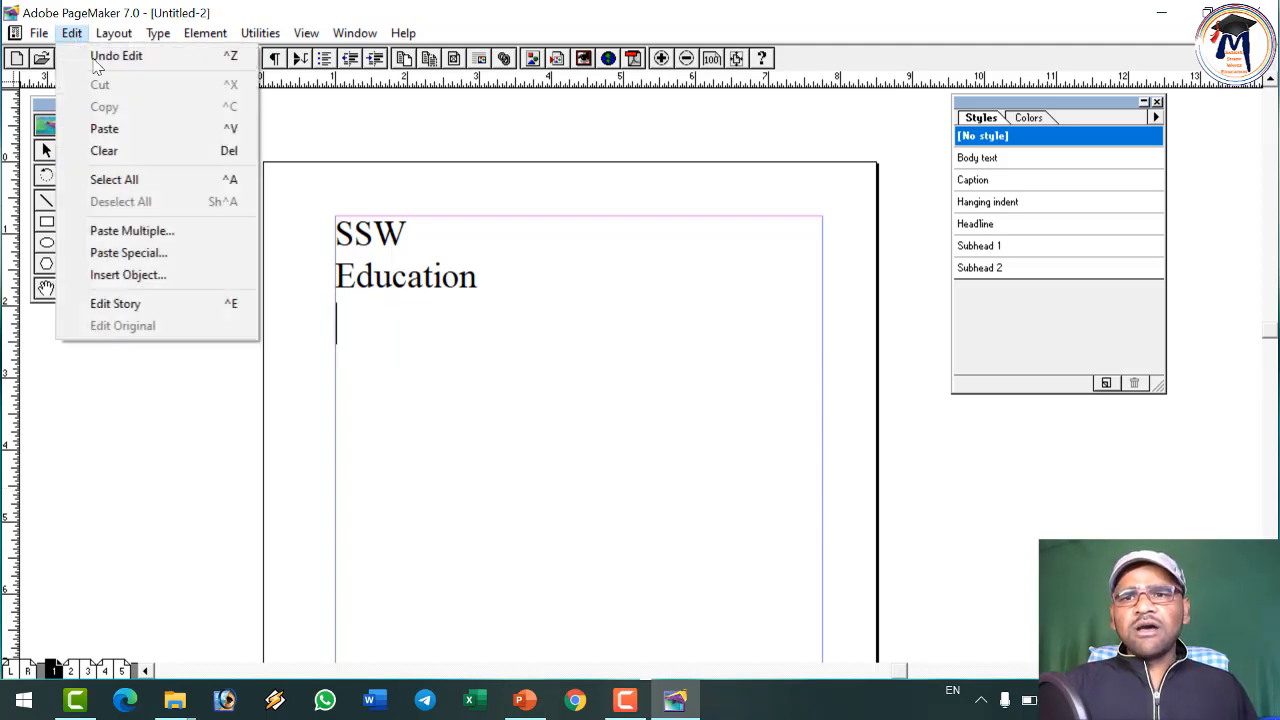
left_click(151, 183)
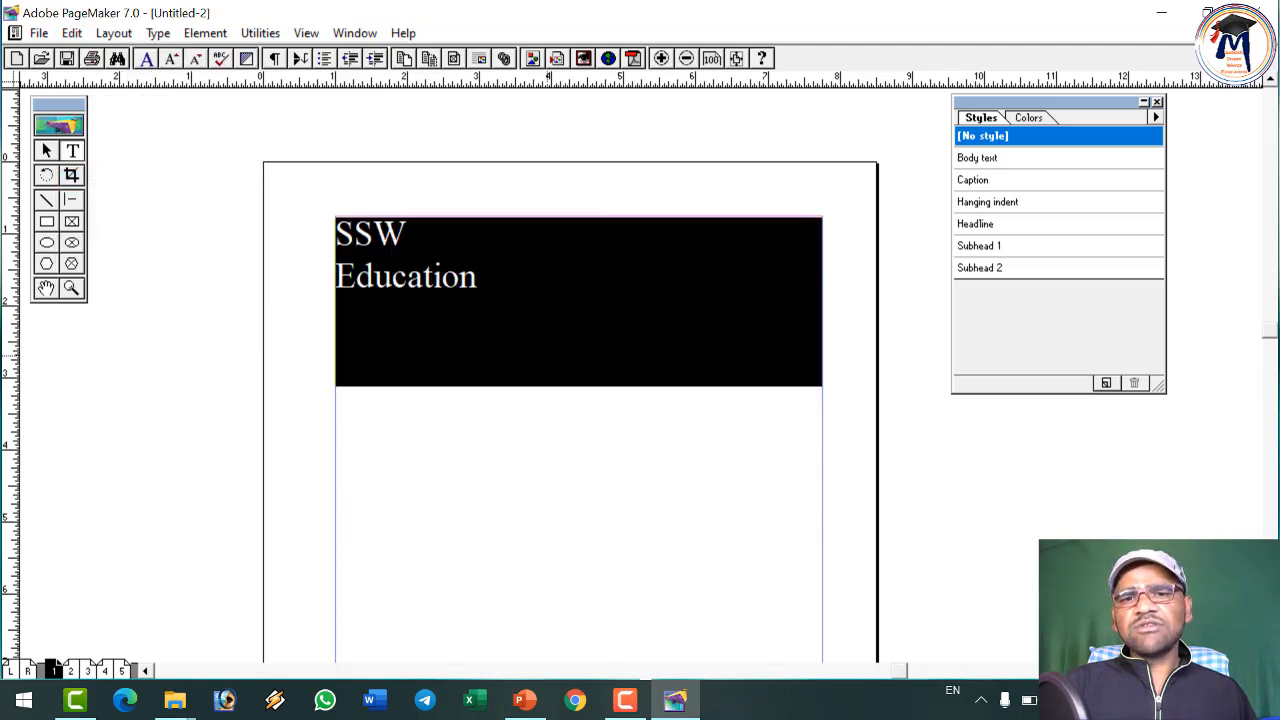
left_click(113, 33)
mouse_move(72, 33)
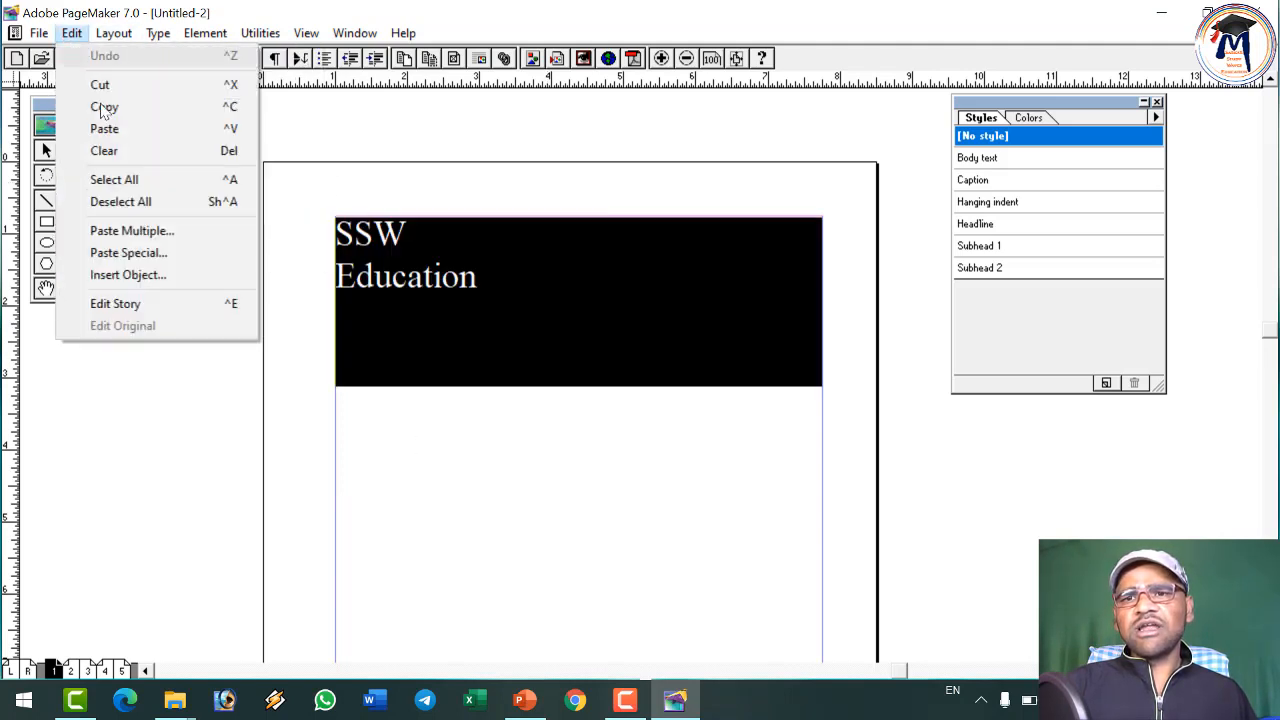
left_click(140, 201)
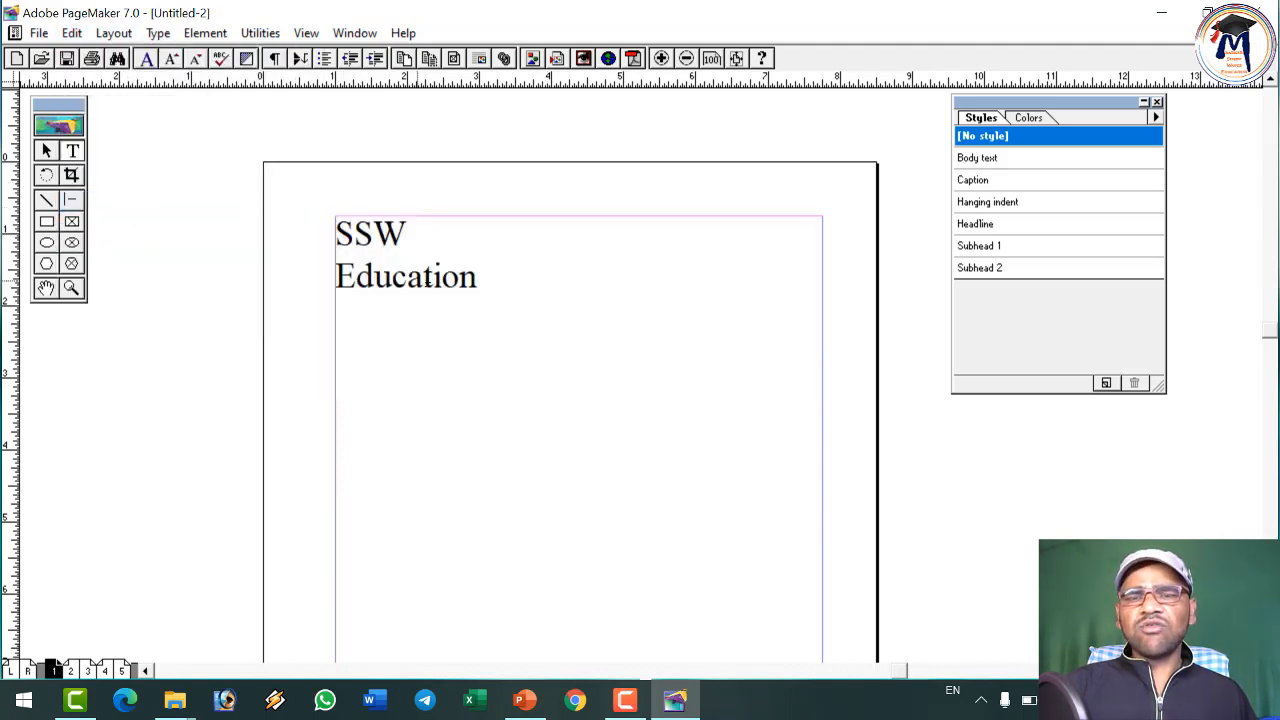
left_click(72, 33)
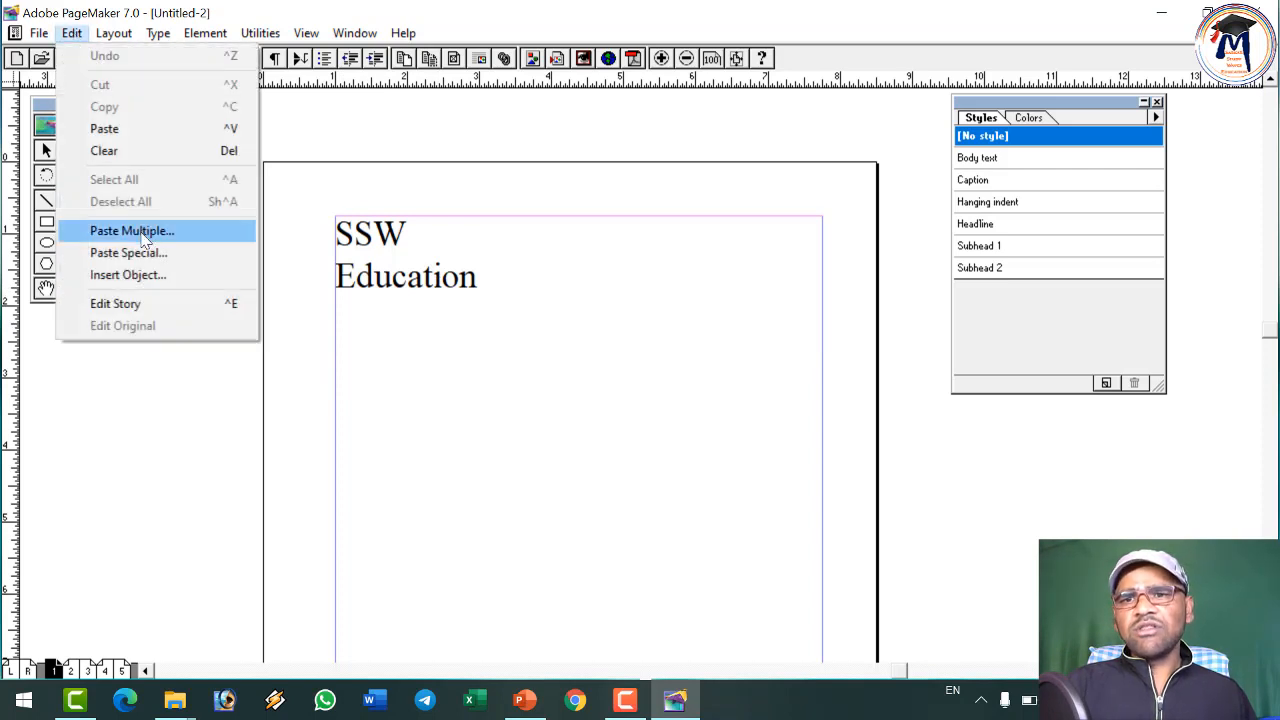
left_click(479, 270)
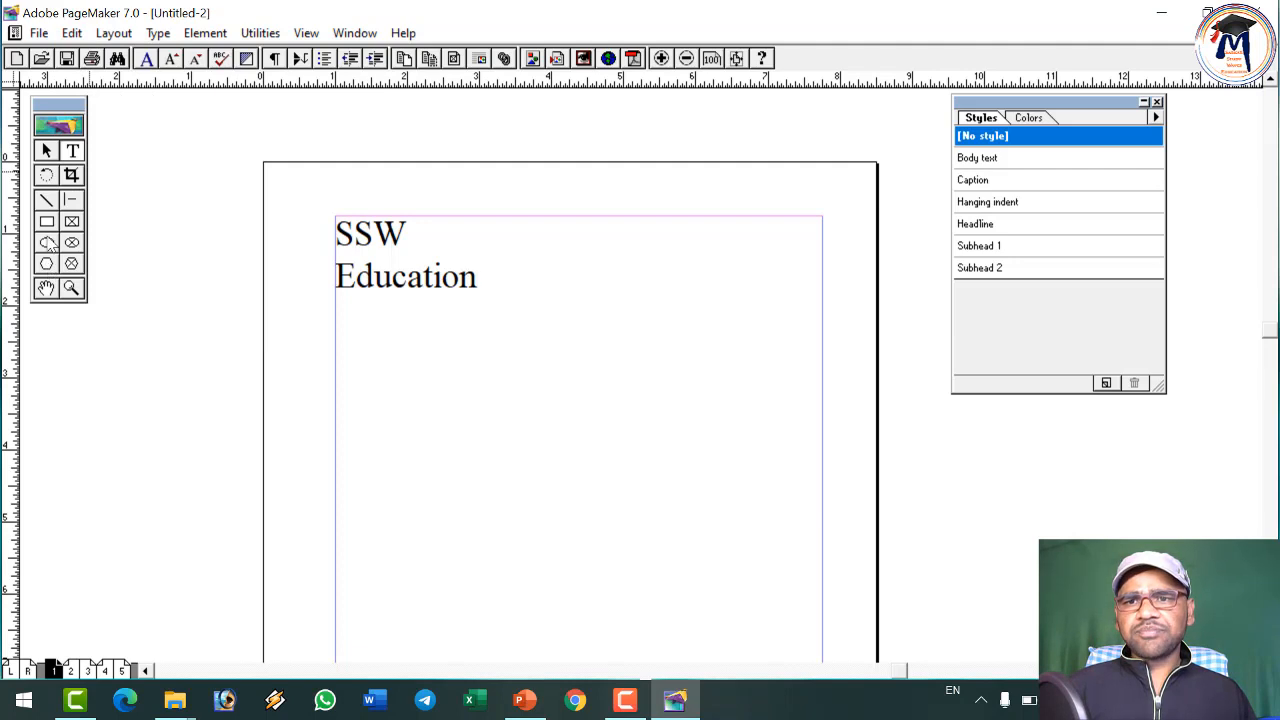
Draw a rectangle below Education with a red border and white Paper fill
left_click_drag(341, 330, 522, 389)
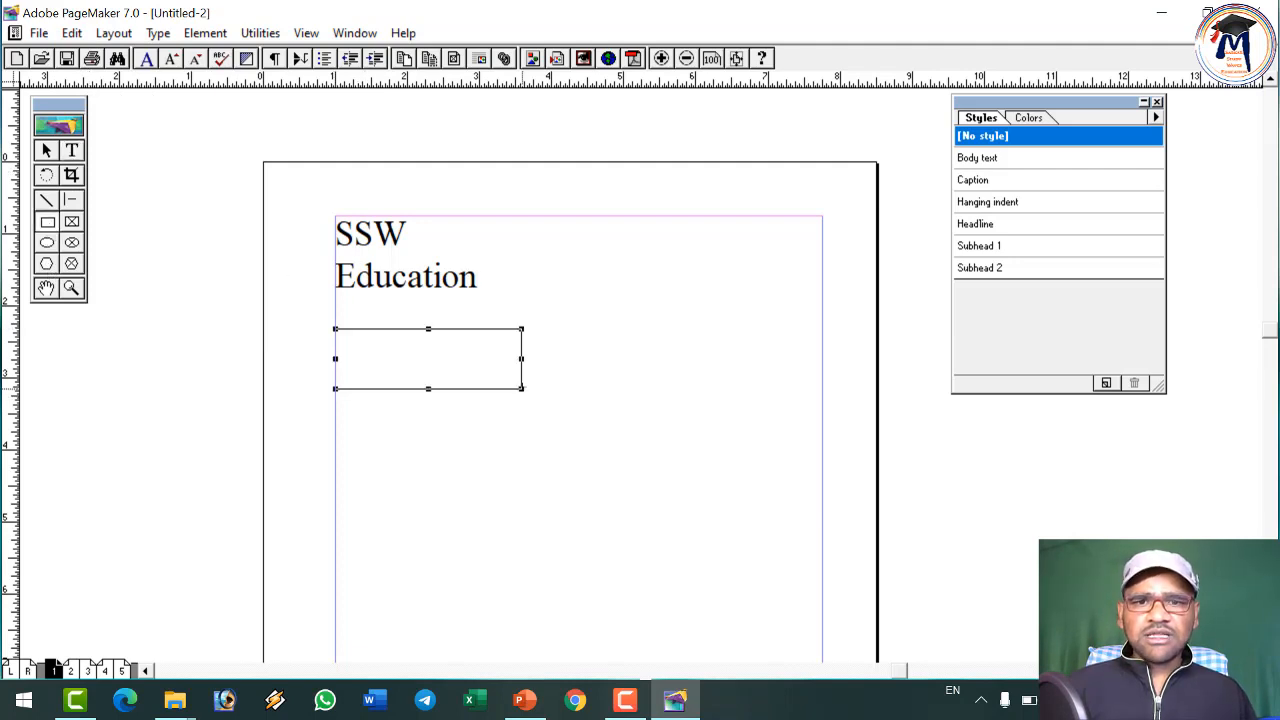
left_click(1028, 118)
left_click(1002, 342)
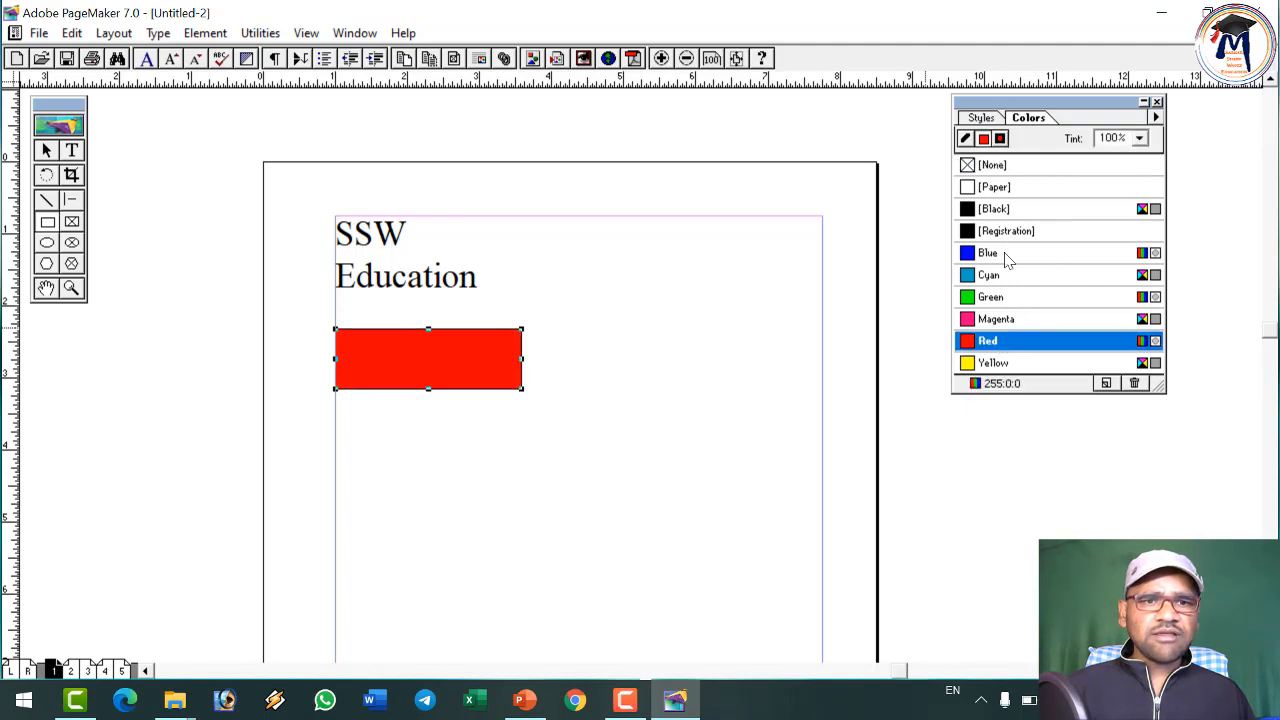
left_click(1001, 319)
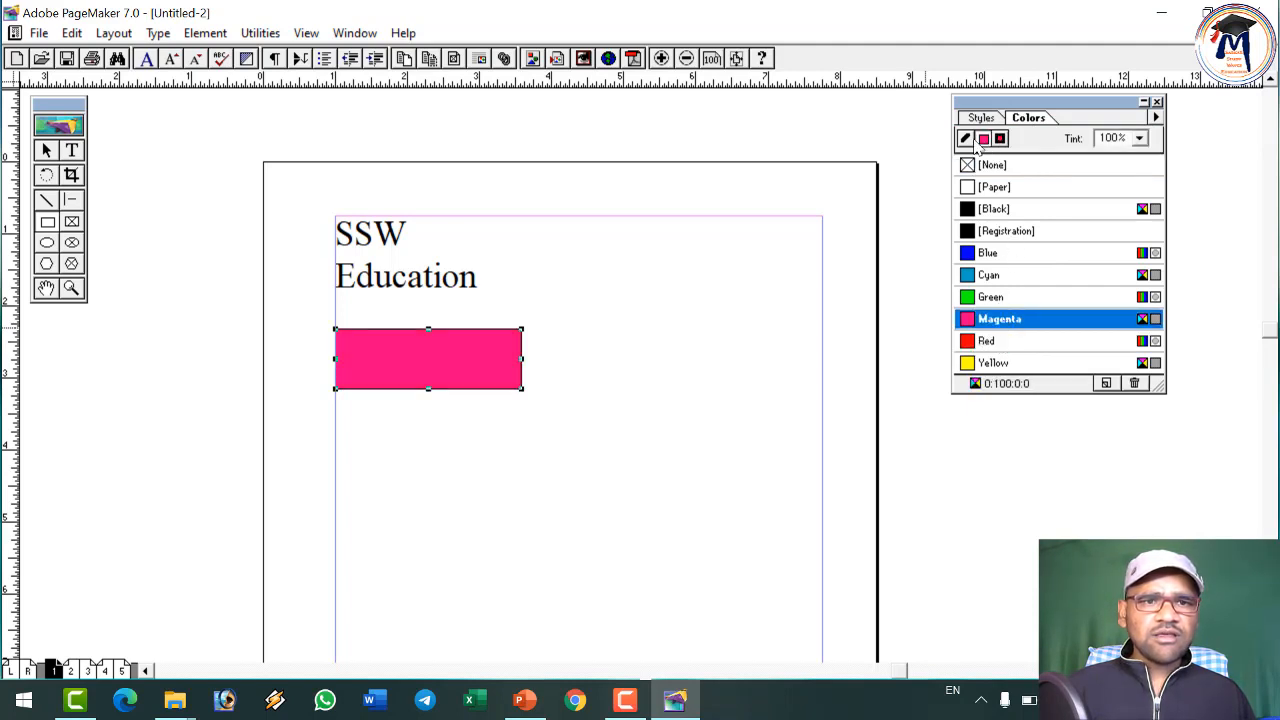
left_click(965, 139)
left_click(993, 297)
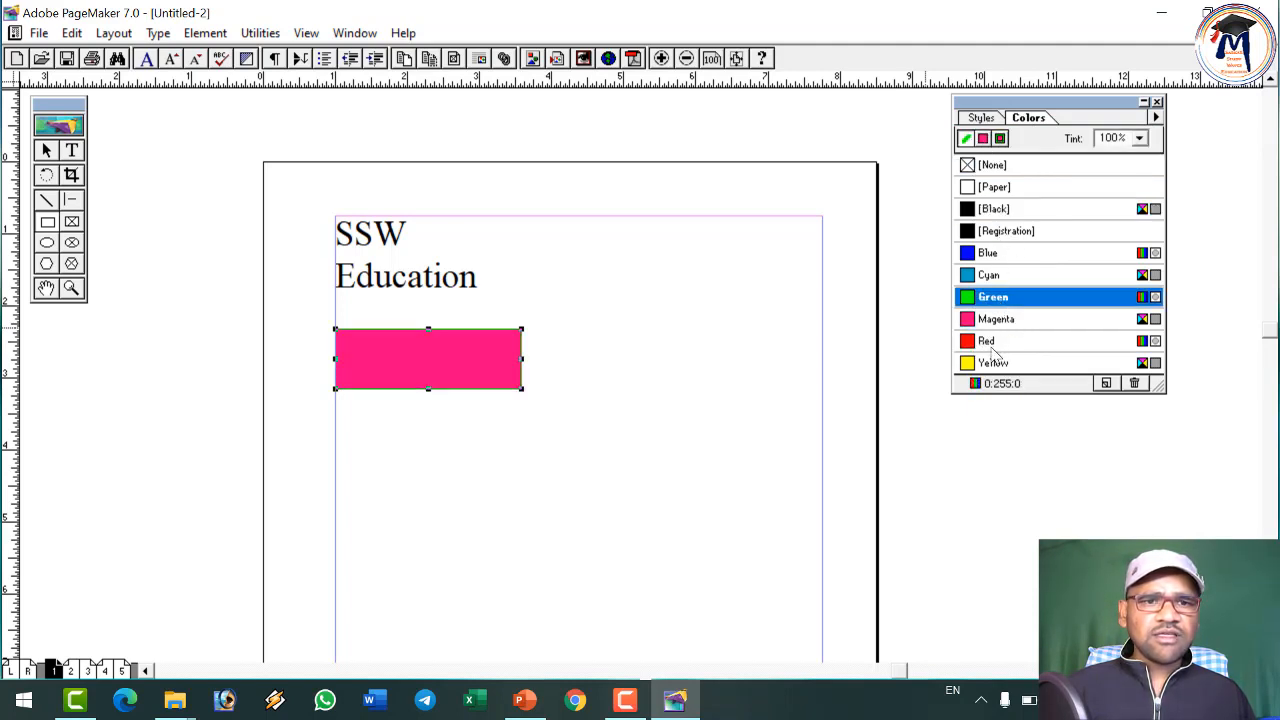
left_click(992, 343)
left_click(983, 139)
left_click(992, 192)
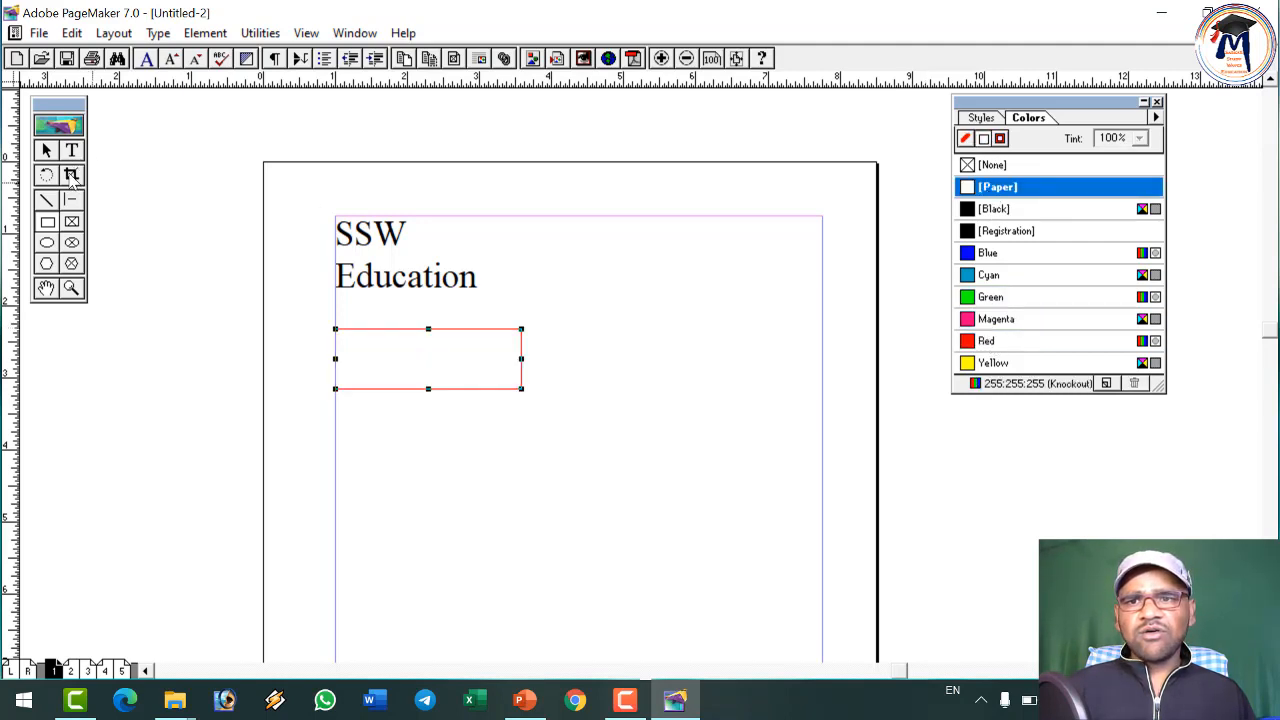
With the text tool, select the word SSW, then the empty line below Education
left_click(72, 176)
left_click(278, 216)
left_click_drag(406, 236, 322, 233)
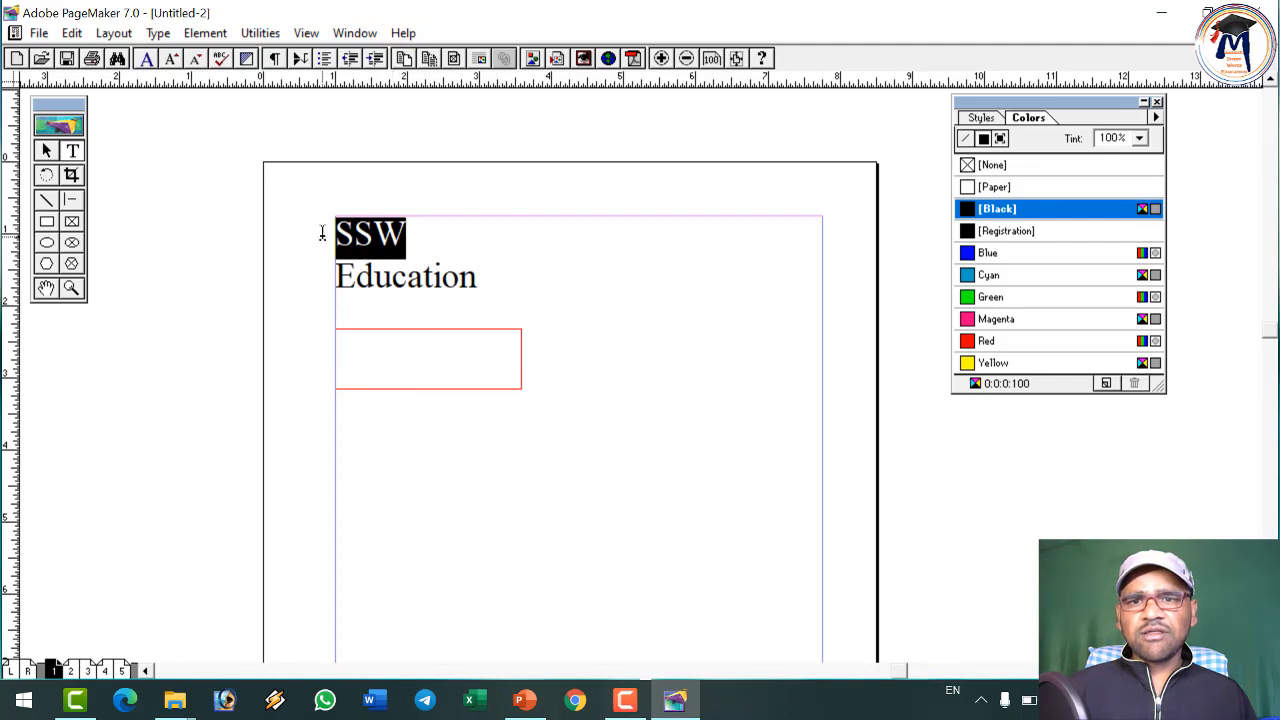
left_click(100, 164)
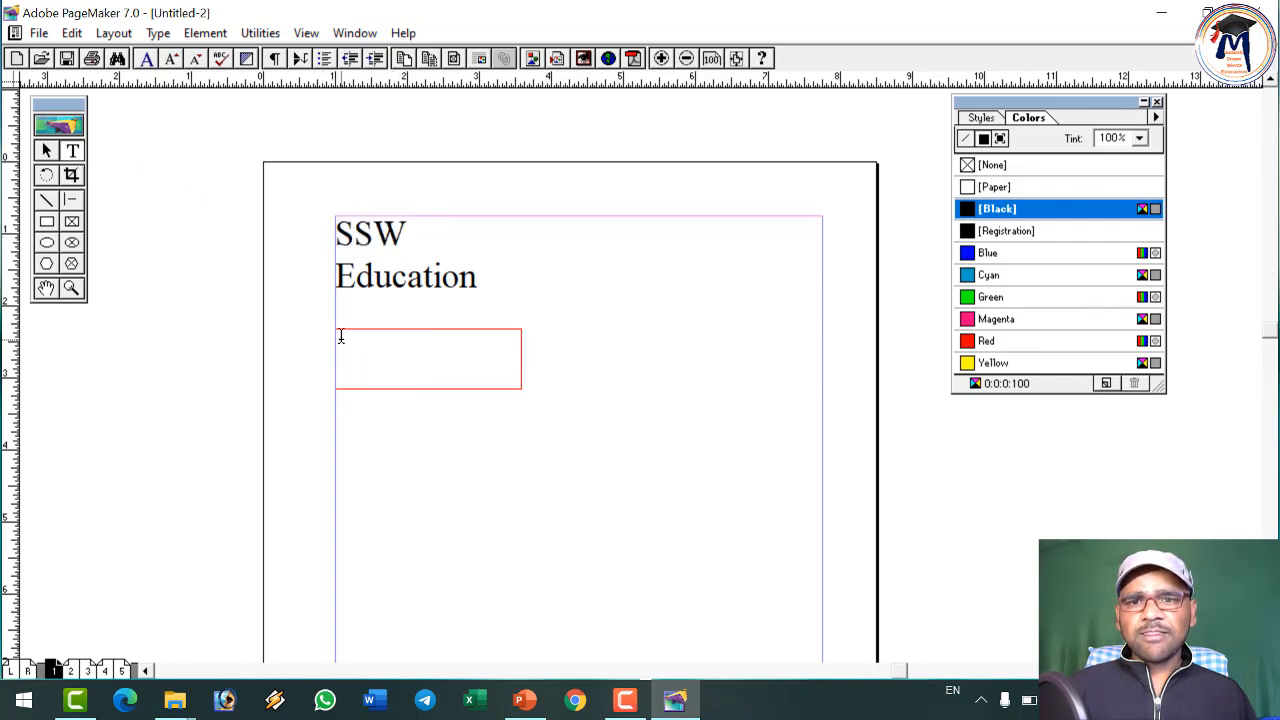
left_click_drag(341, 337, 414, 371)
left_click(405, 373)
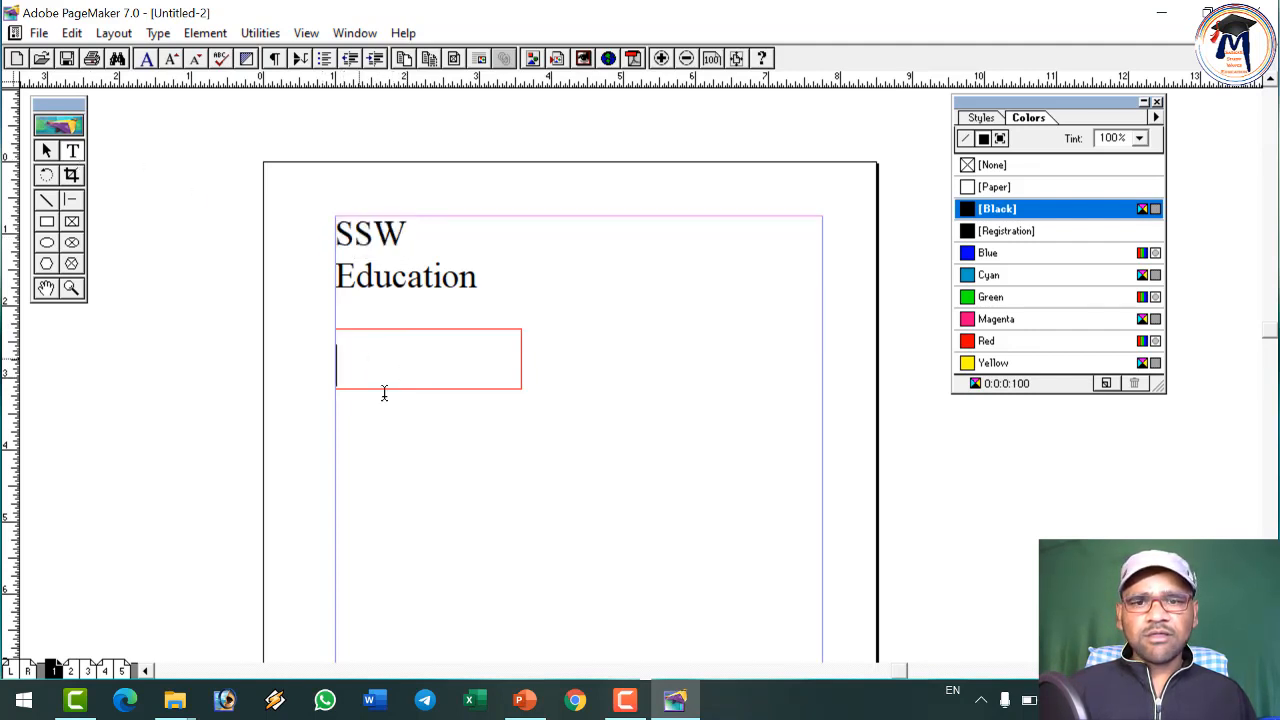
Move the red-bordered rectangle right and down toward the margin
left_click(46, 151)
left_click(477, 389)
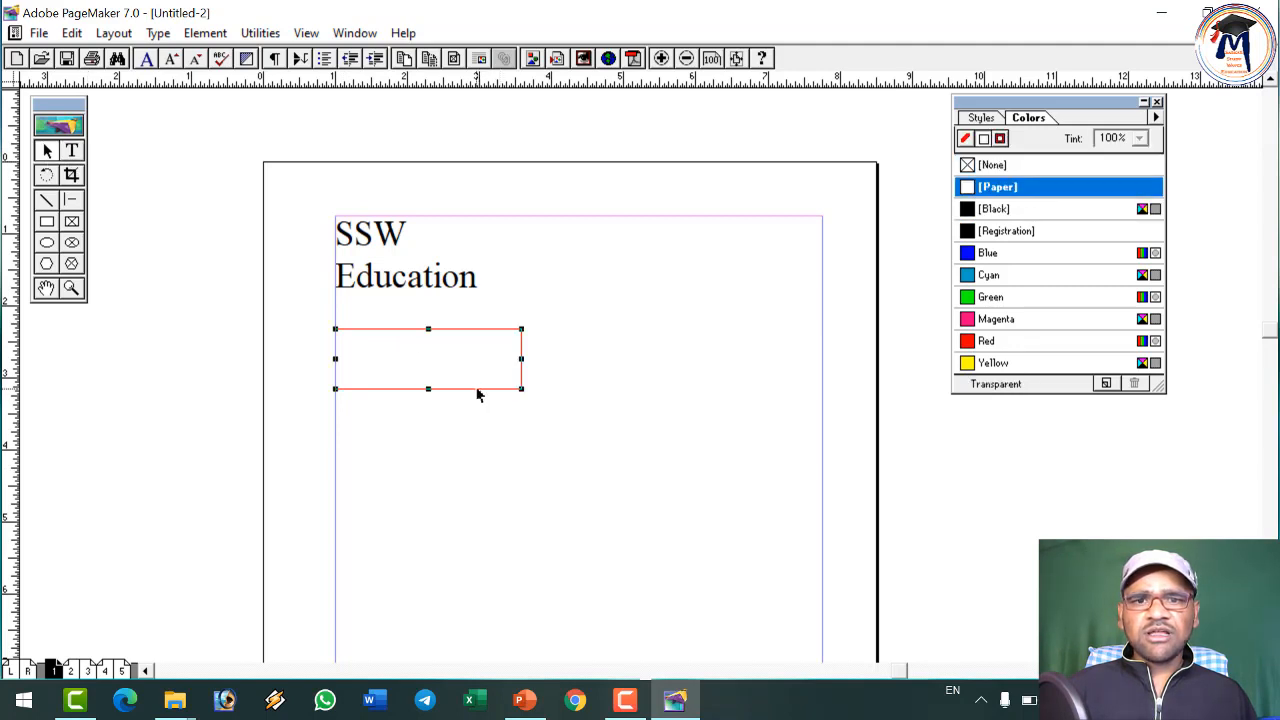
left_click_drag(477, 391, 762, 424)
left_click(72, 151)
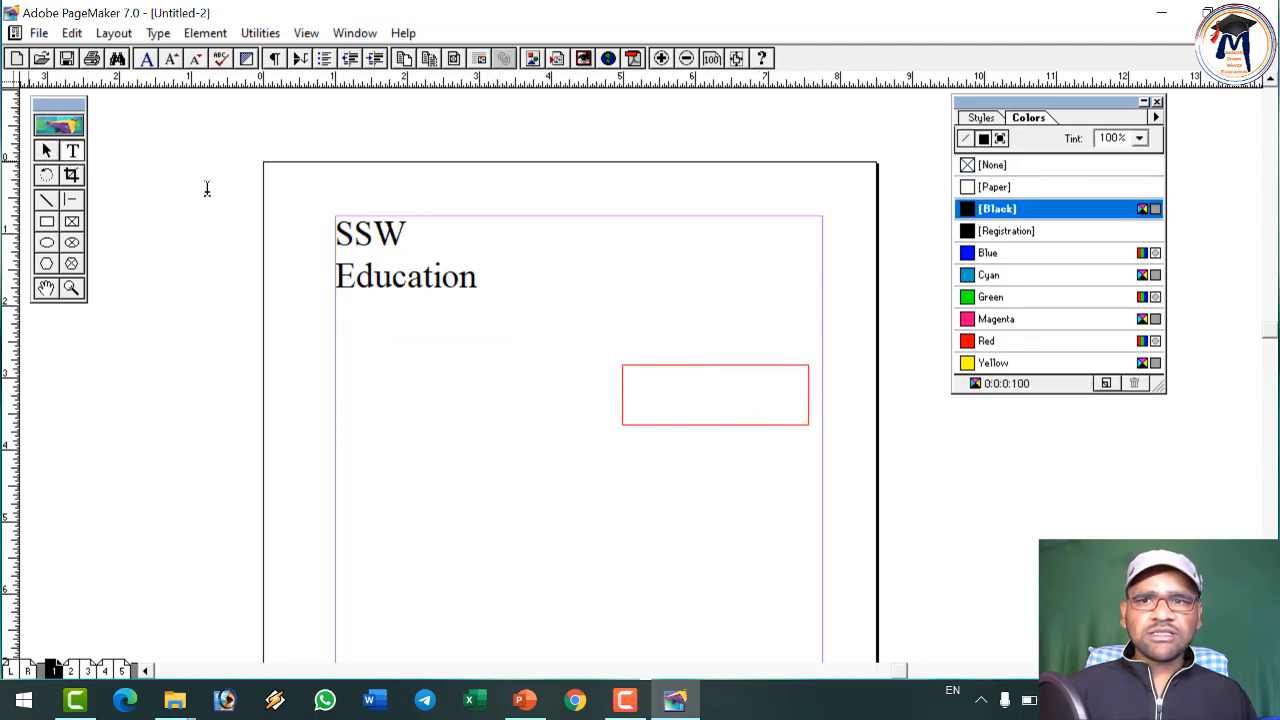
double_click(629, 371)
left_click(672, 451)
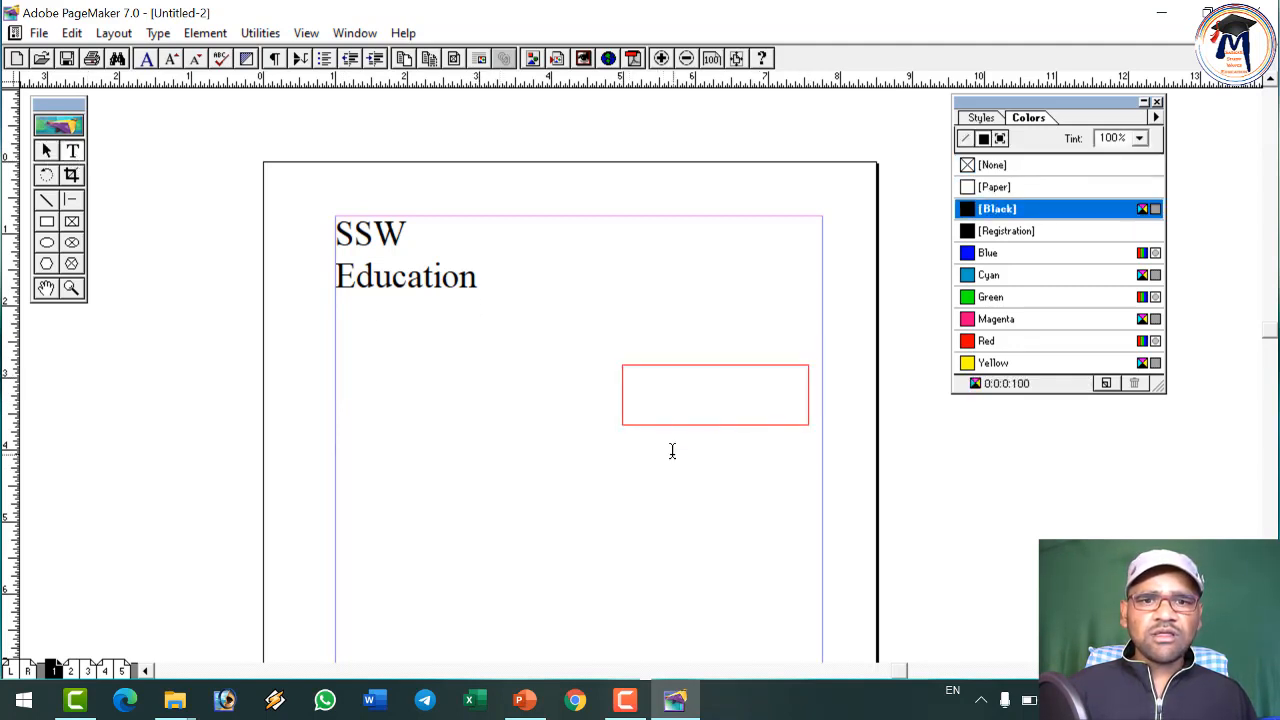
Type SSW in a text frame inside the rectangle and reposition the SSW Education block near the top
left_click_drag(634, 417, 794, 367)
type("SSW")
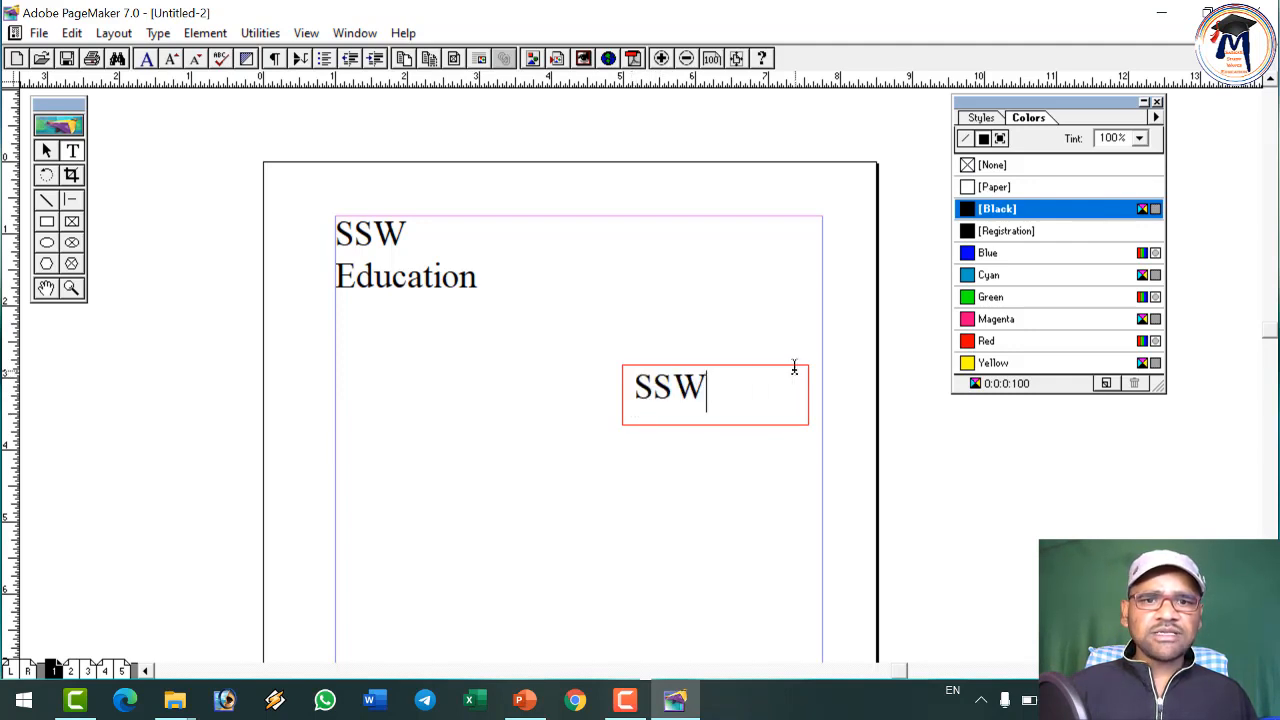
key("ctrl+a")
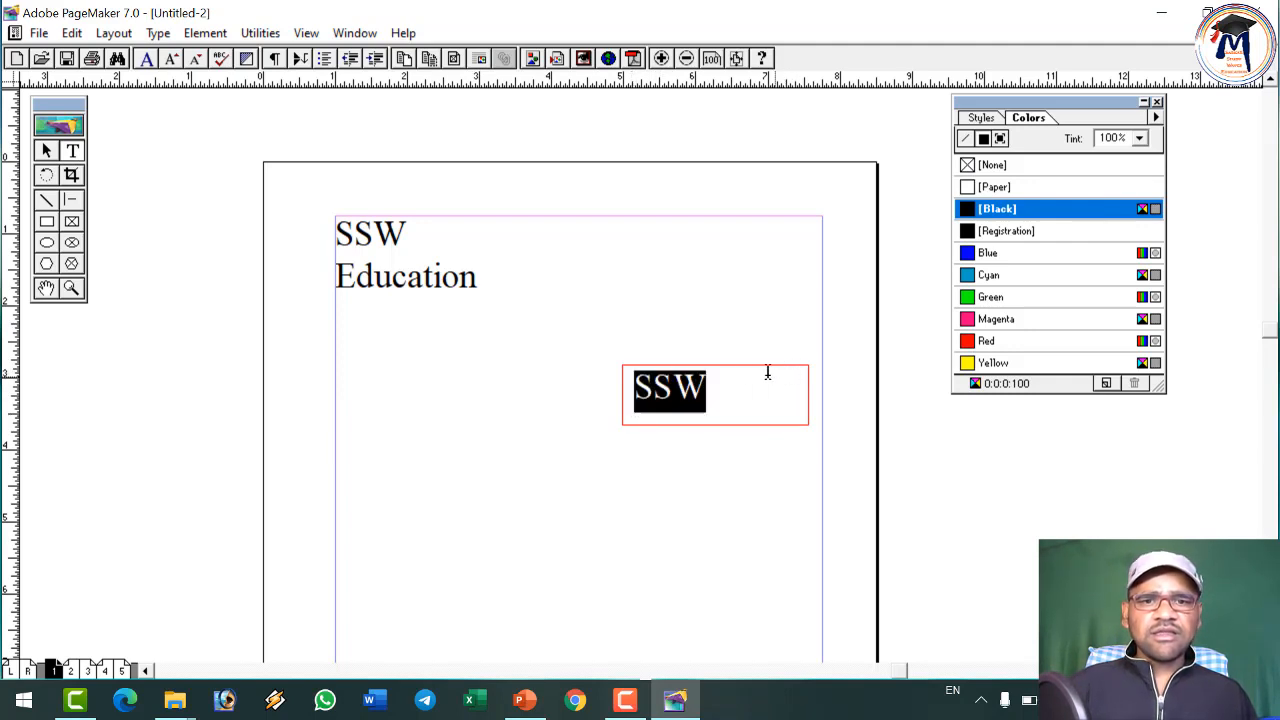
left_click(45, 150)
left_click_drag(593, 348, 866, 466)
left_click(297, 188)
left_click_drag(328, 209, 394, 223)
Copy the SSW frame, Paste Multiple 5 cascading copies, then select and delete them all
left_click_drag(605, 361, 838, 438)
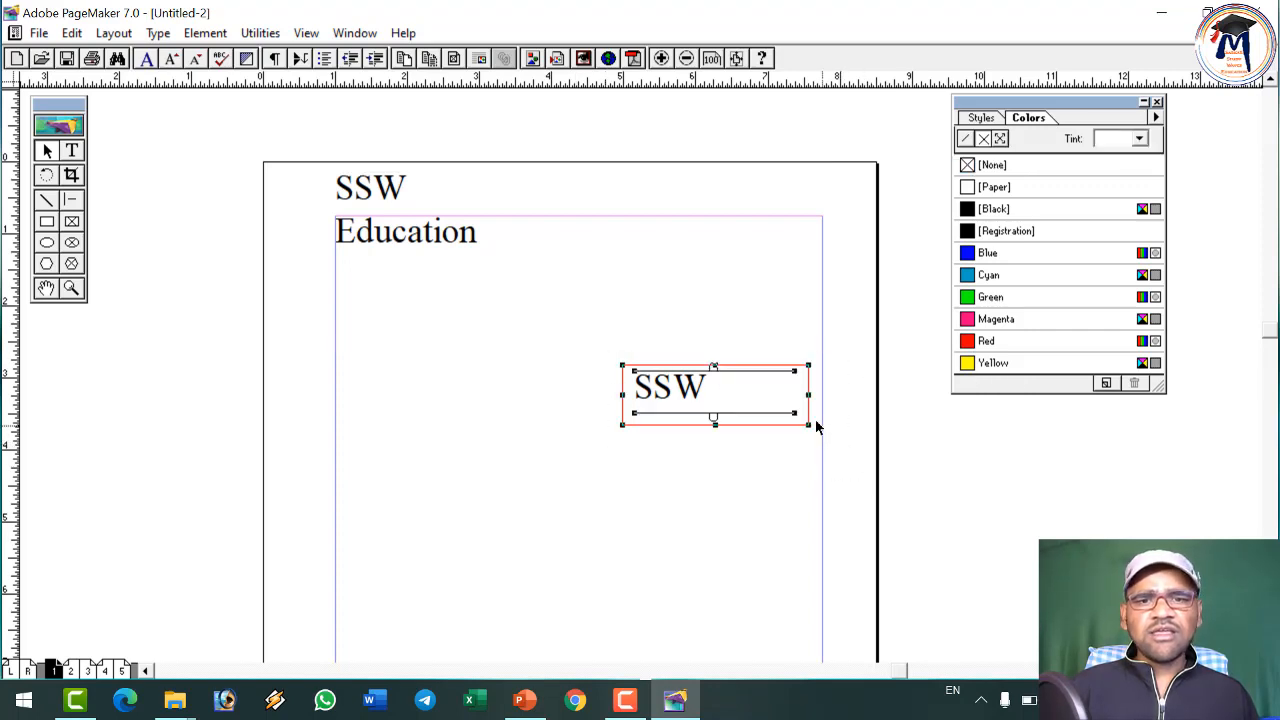
left_click(71, 33)
left_click(100, 108)
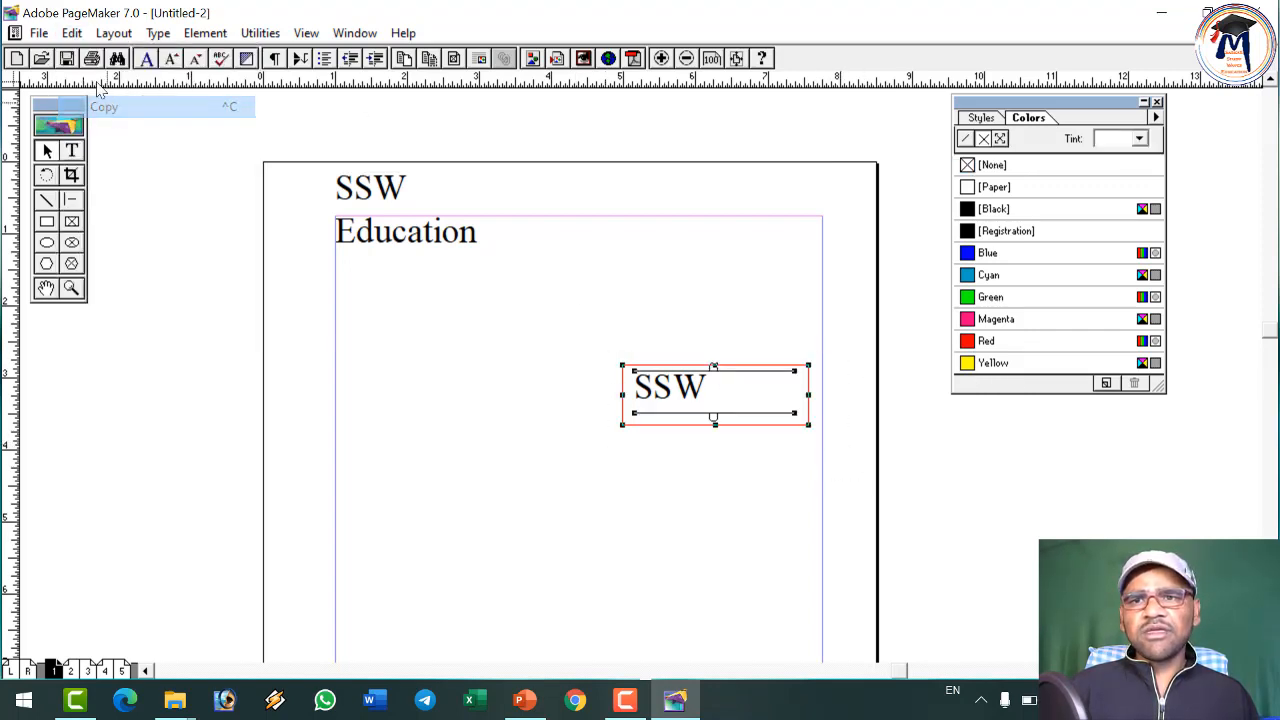
left_click(71, 33)
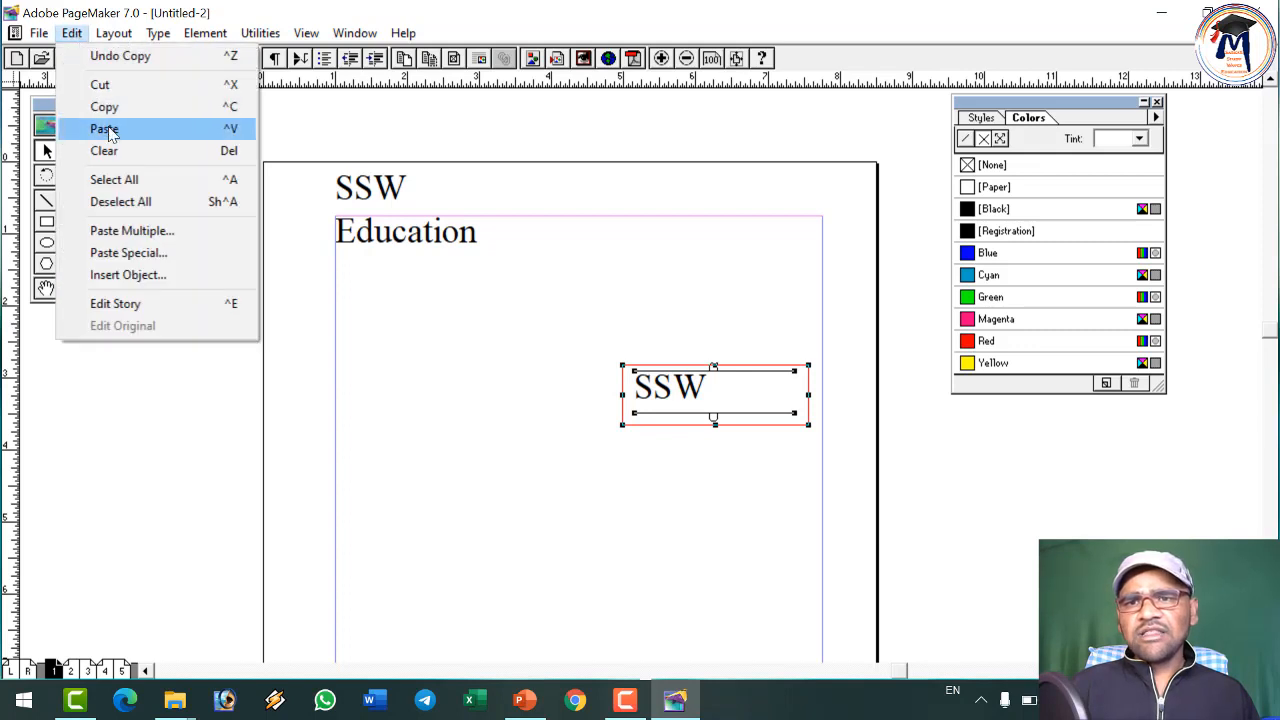
left_click(117, 231)
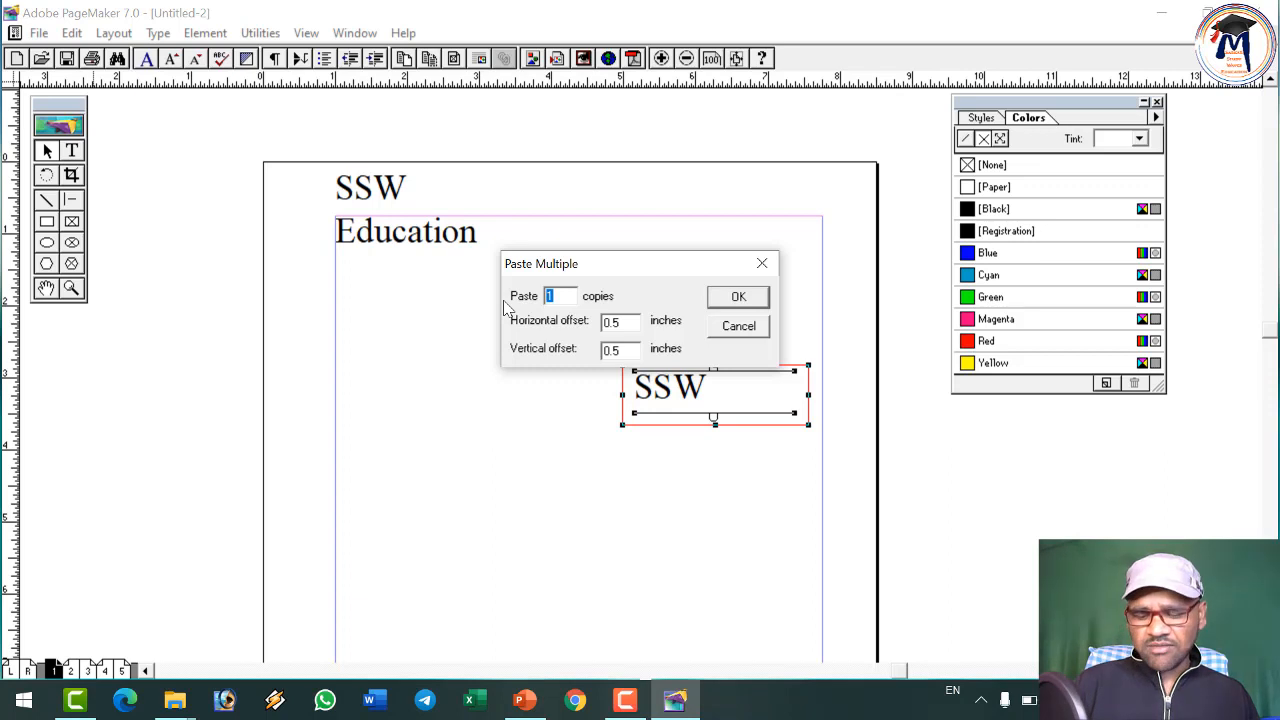
type("5")
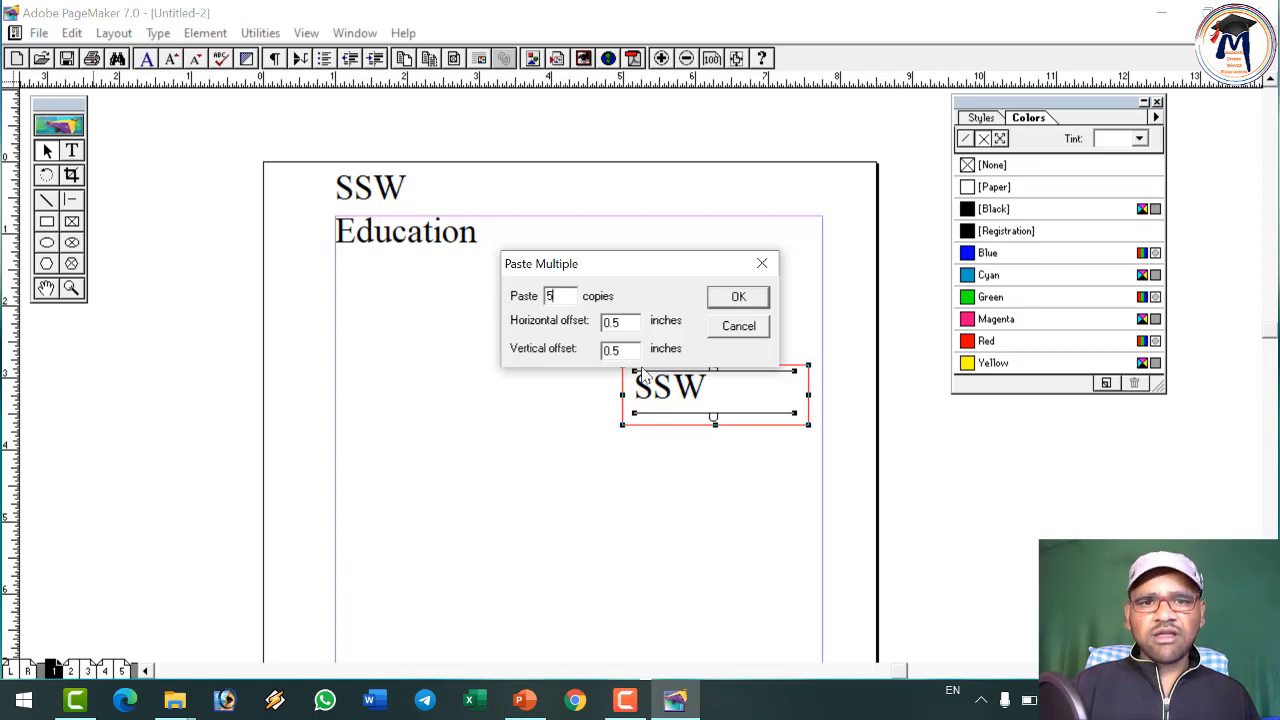
left_click(738, 298)
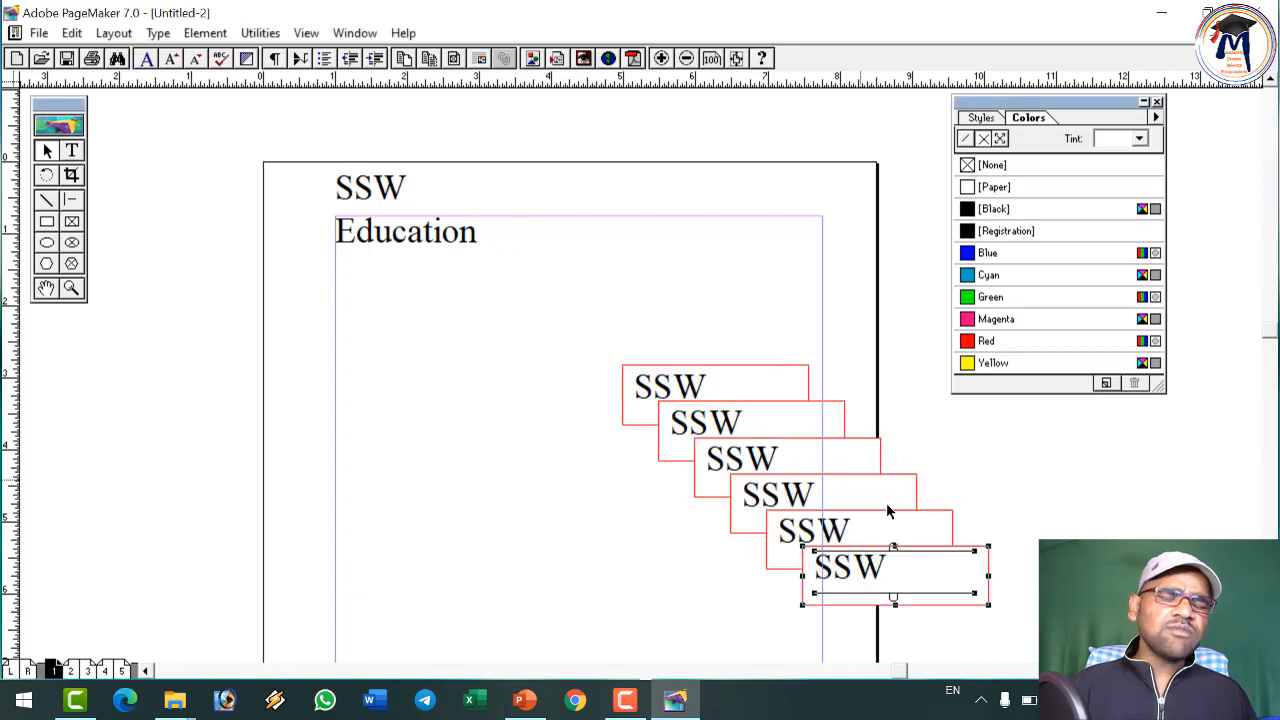
left_click_drag(596, 356, 1023, 650)
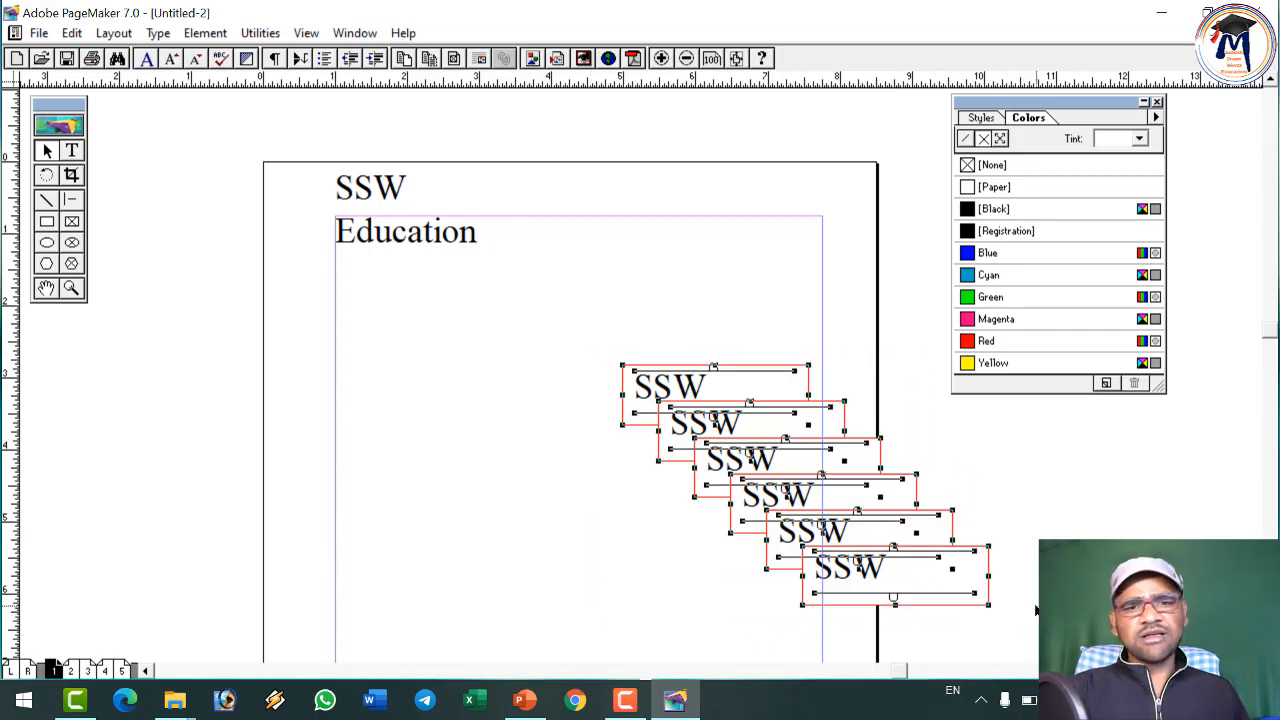
key("Delete")
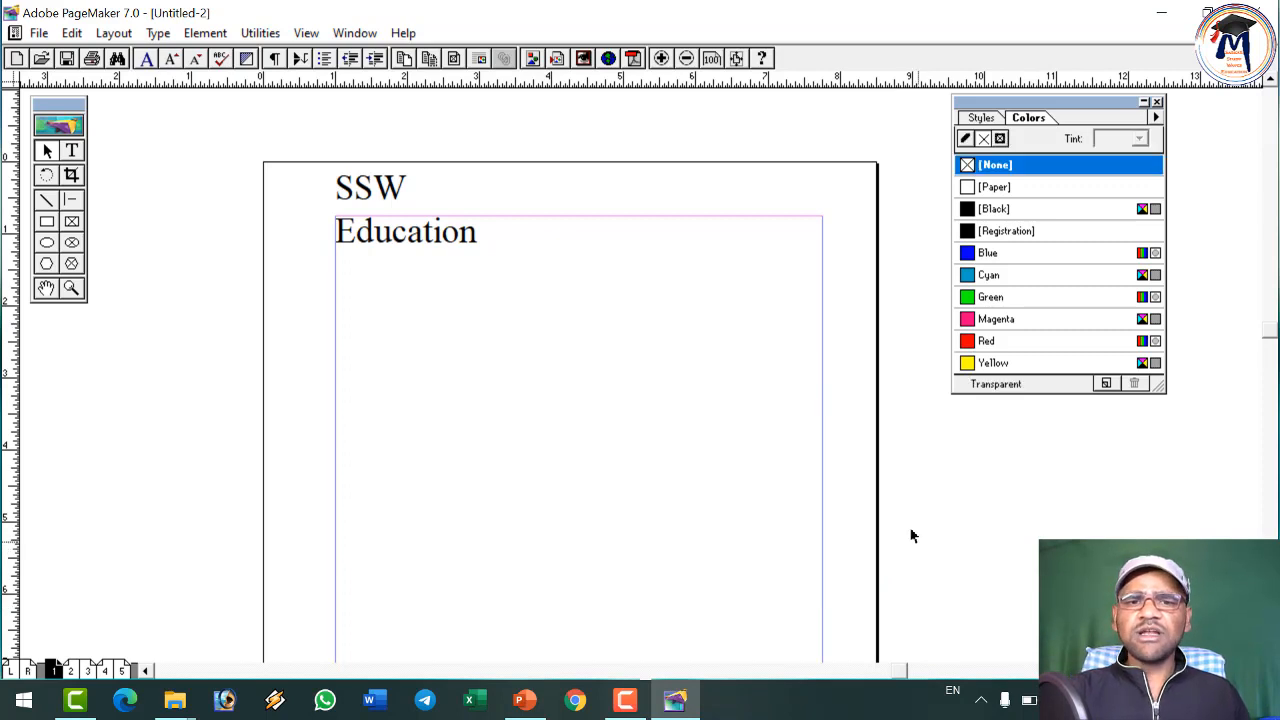
Paste the clipboard via Paste Special in PageMaker 7.0 Format, then reselect the SSW Education block
left_click(72, 33)
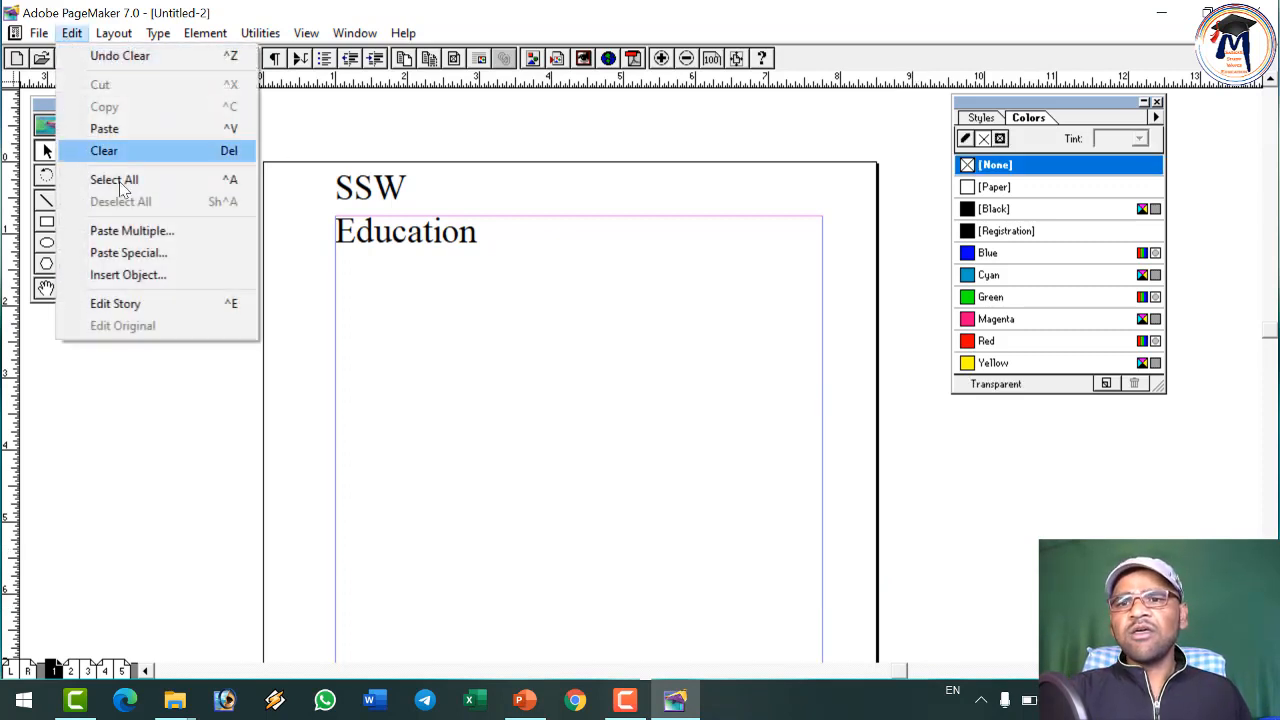
left_click(137, 256)
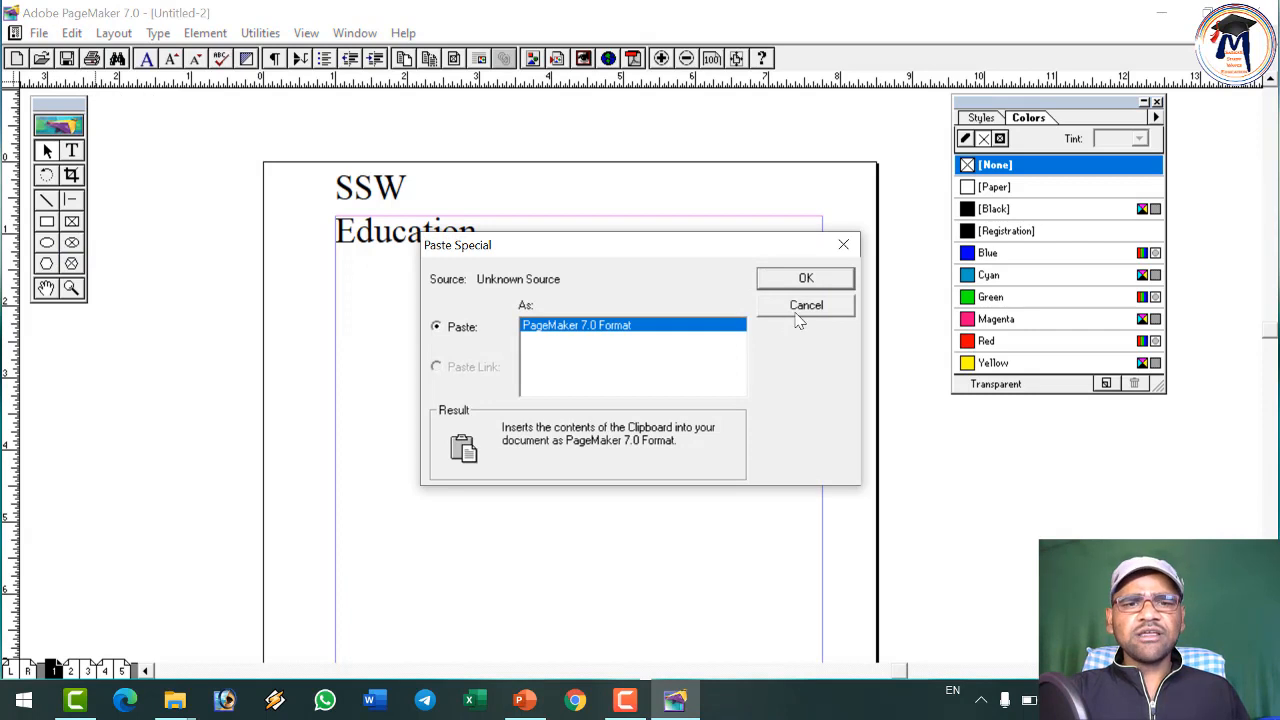
left_click(805, 278)
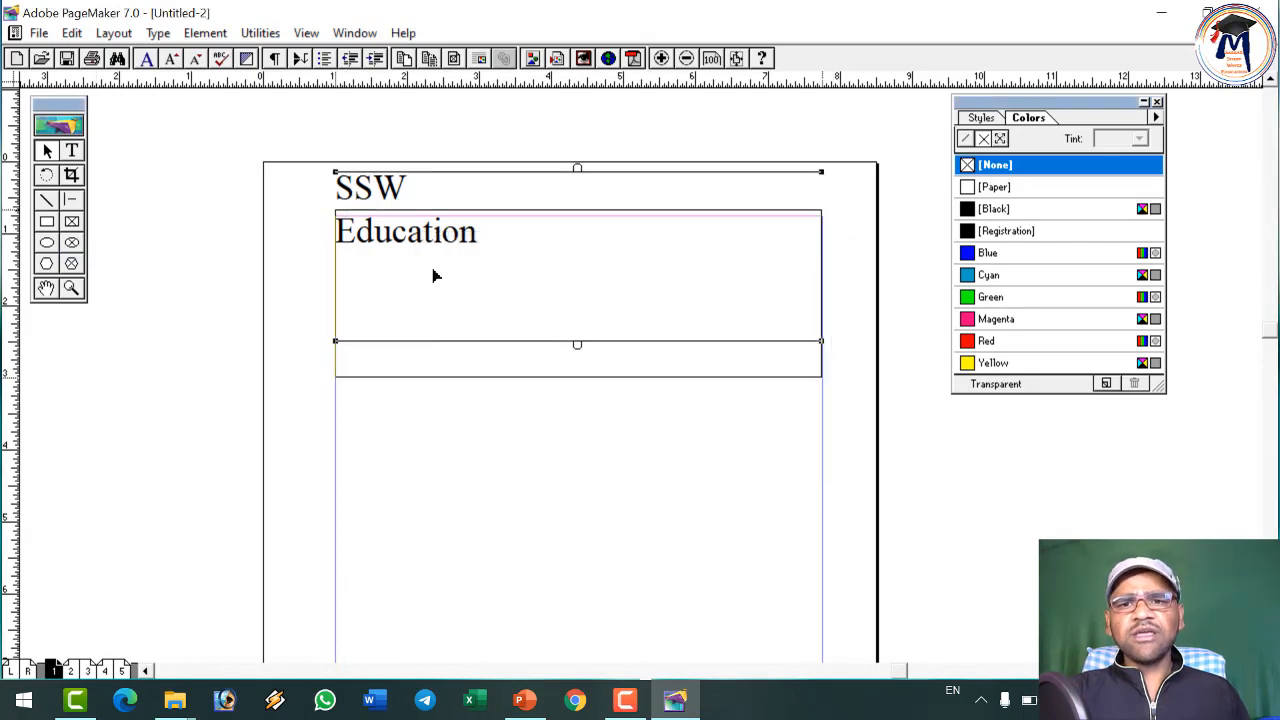
left_click(469, 420)
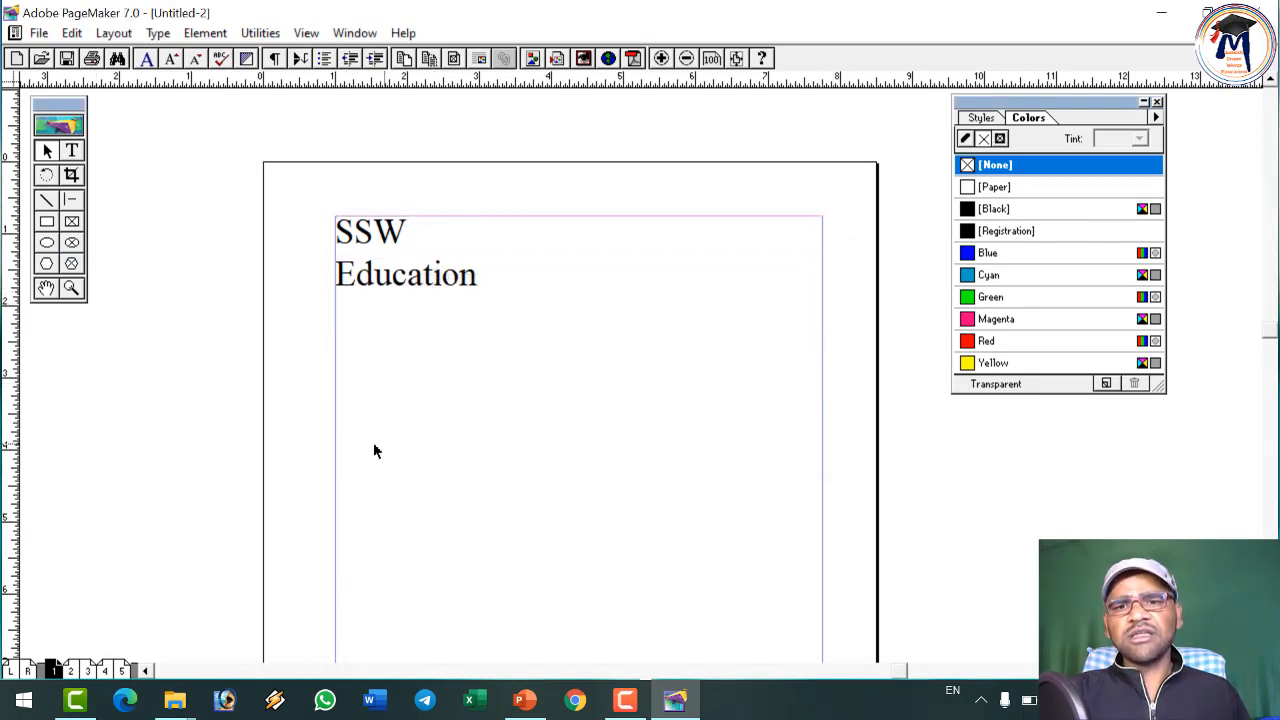
left_click(72, 33)
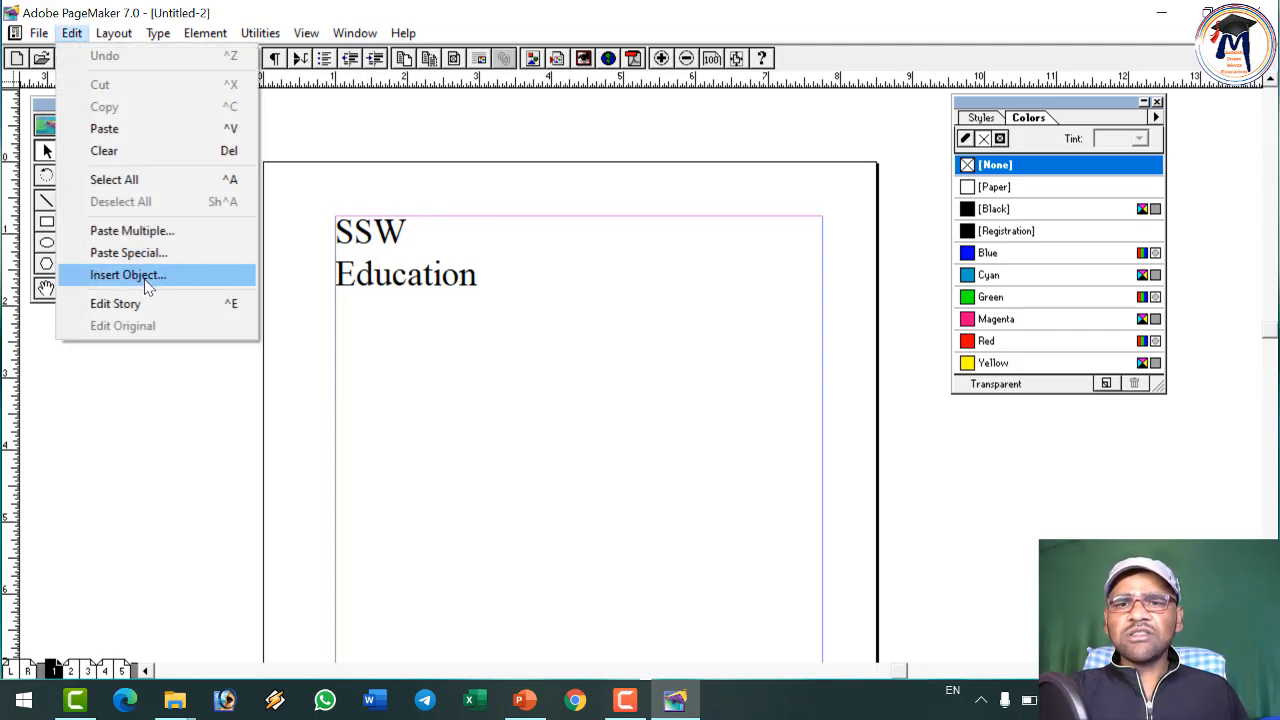
left_click(383, 268)
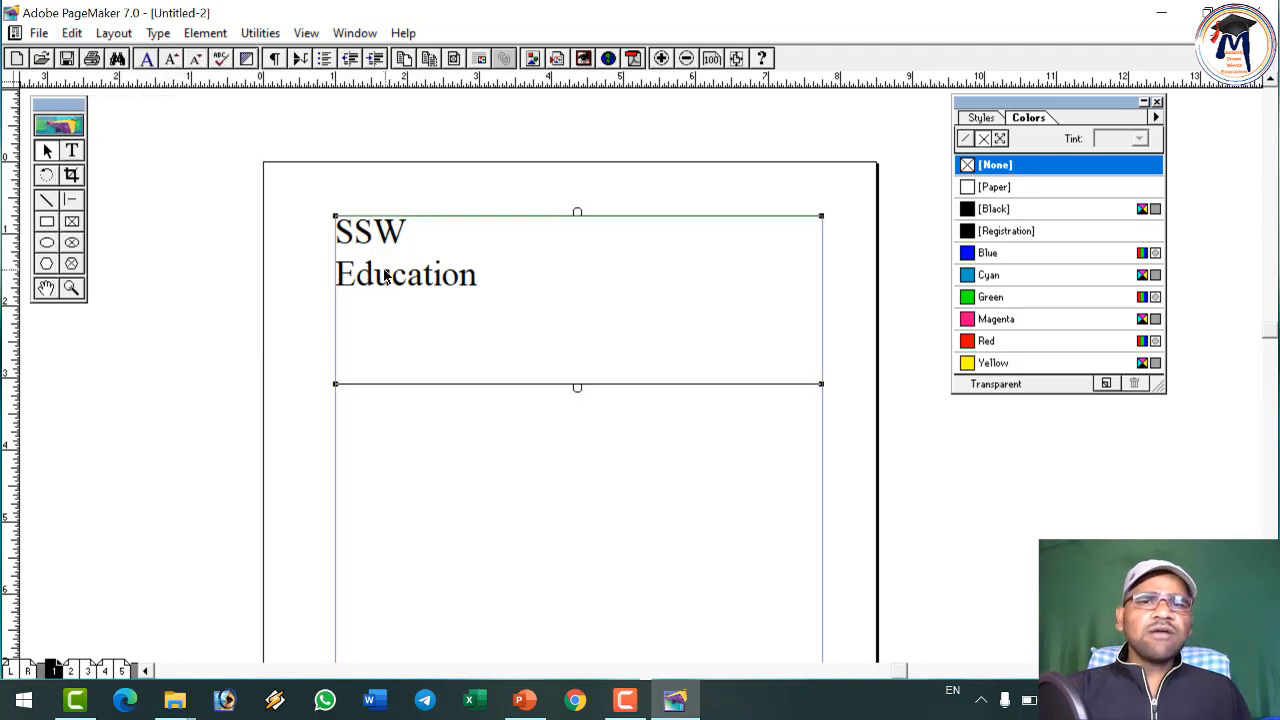
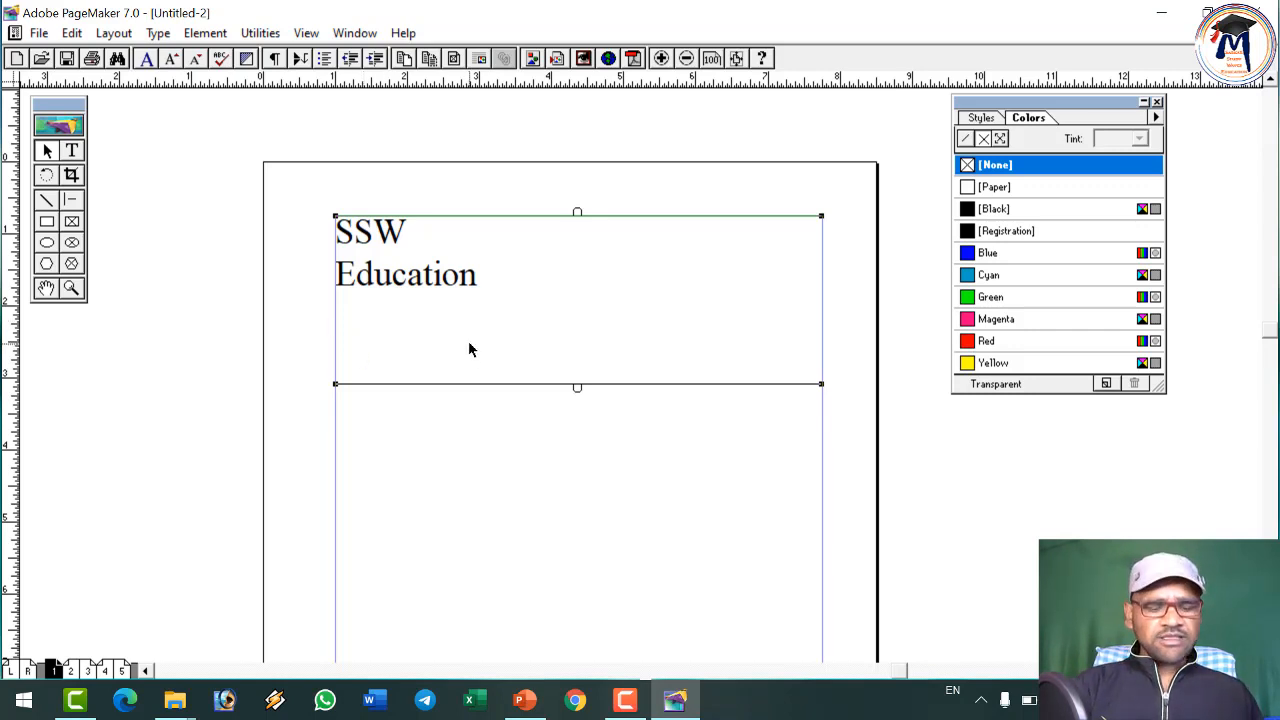
Delete the SSW Education text block and return to the Pointer tool
key("Delete")
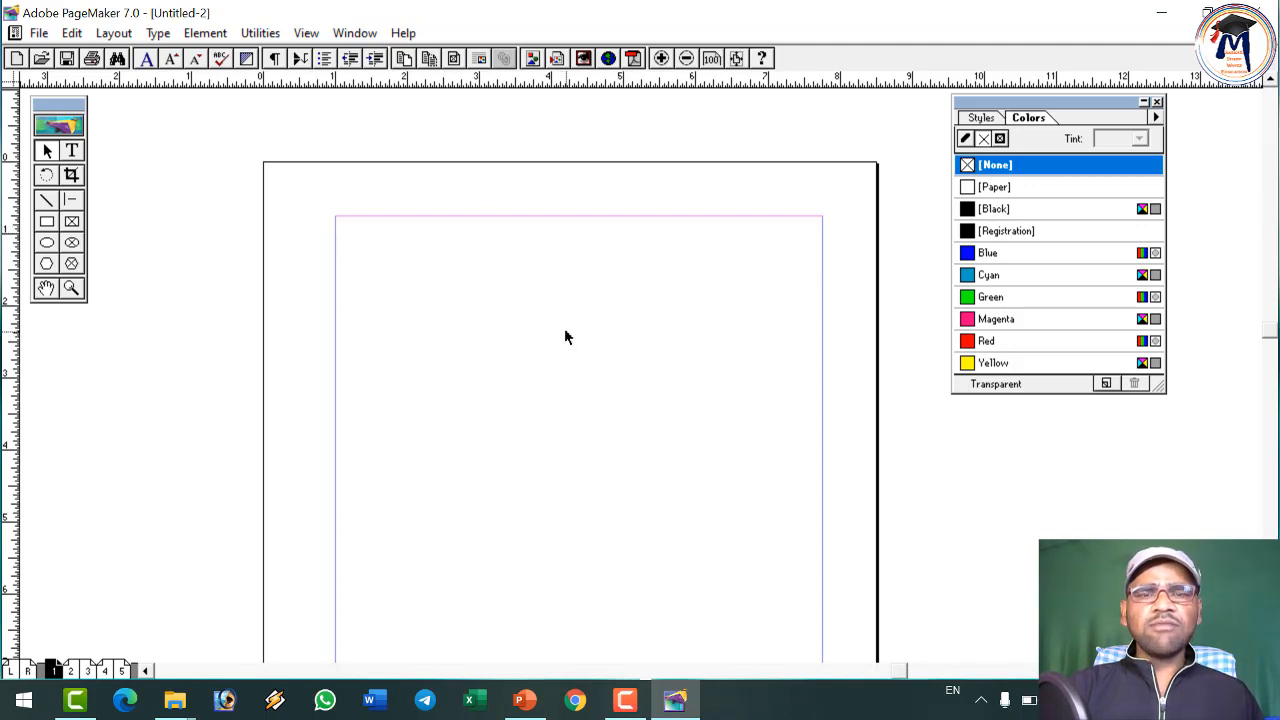
left_click(72, 203)
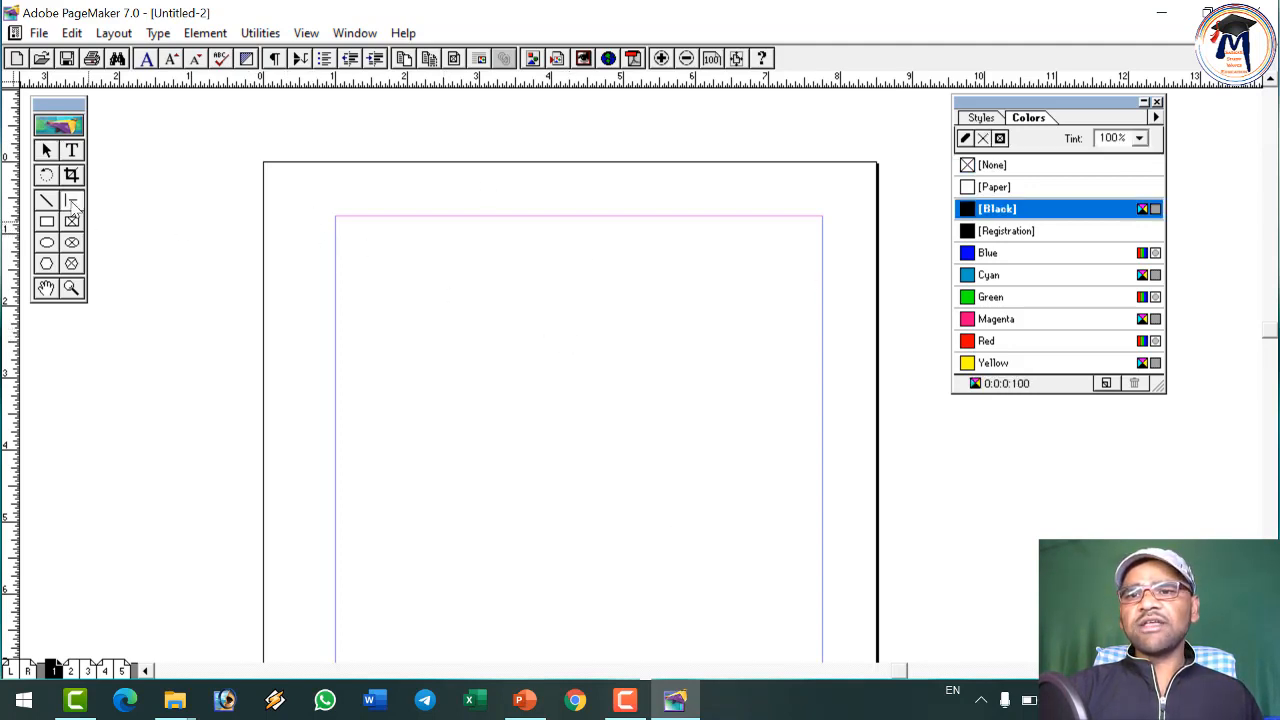
left_click(56, 151)
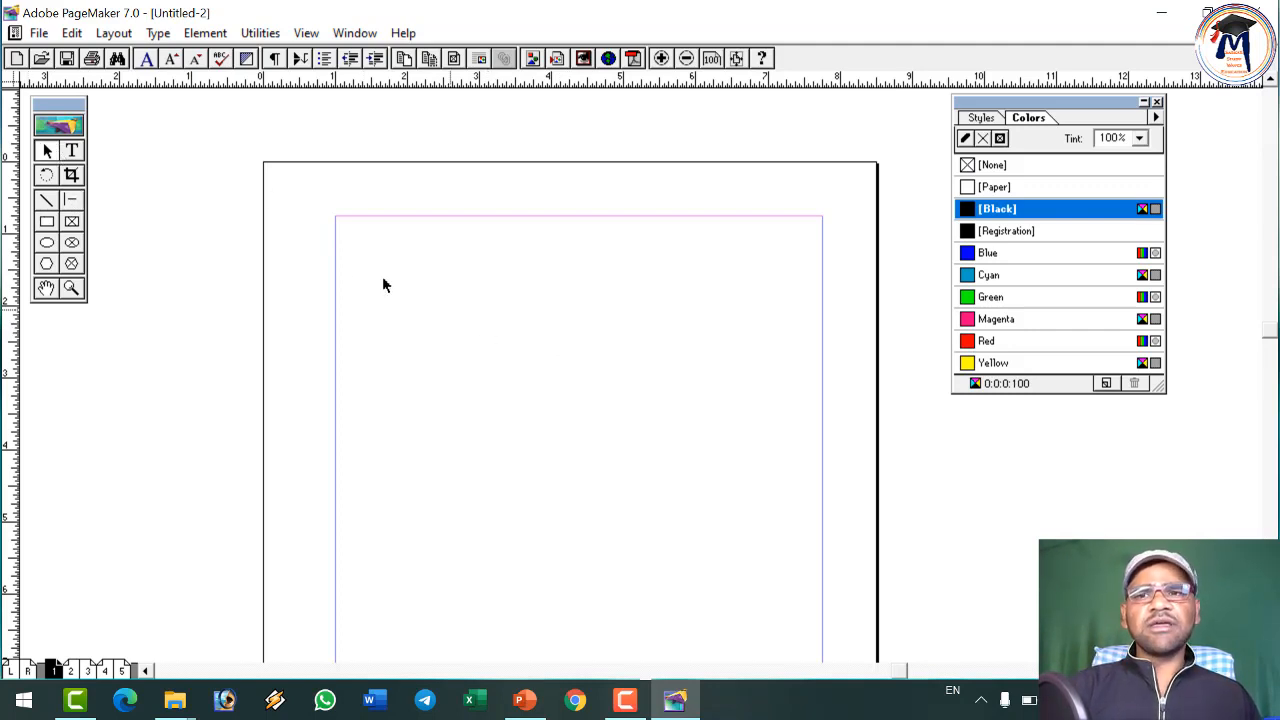
Insert an embedded Microsoft Excel Worksheet object through Edit > Insert Object
left_click(72, 34)
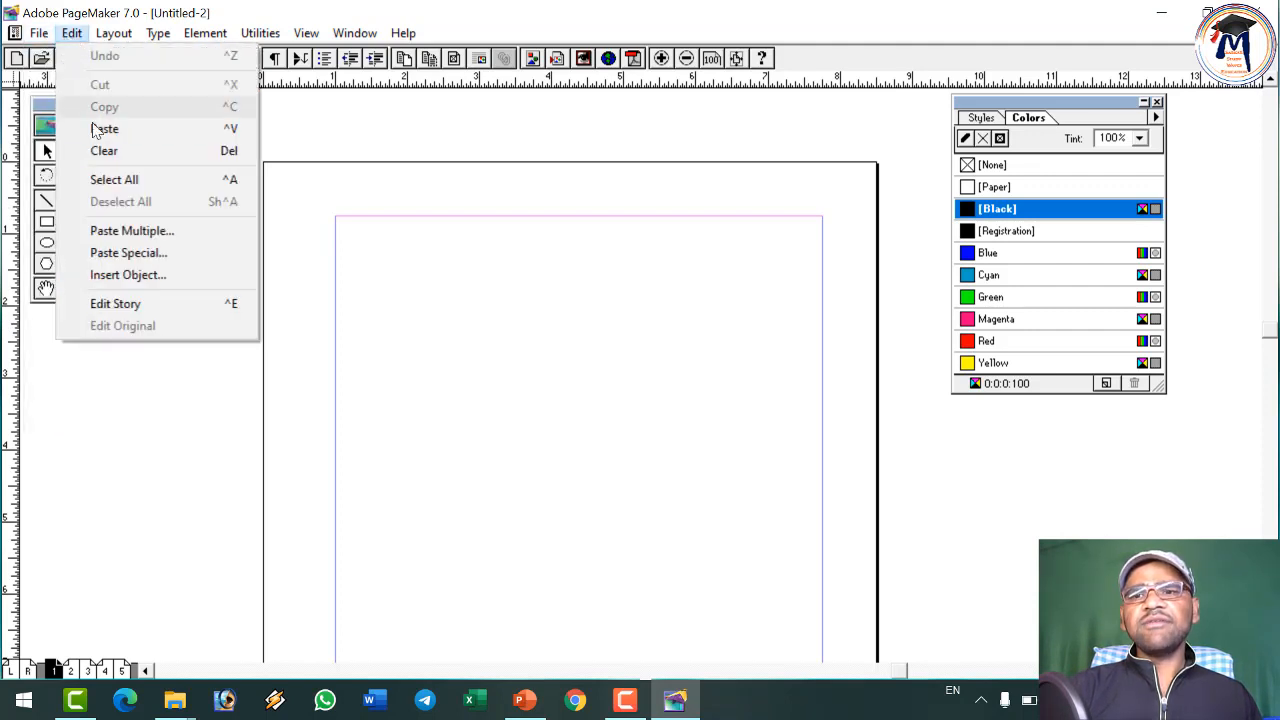
left_click(120, 276)
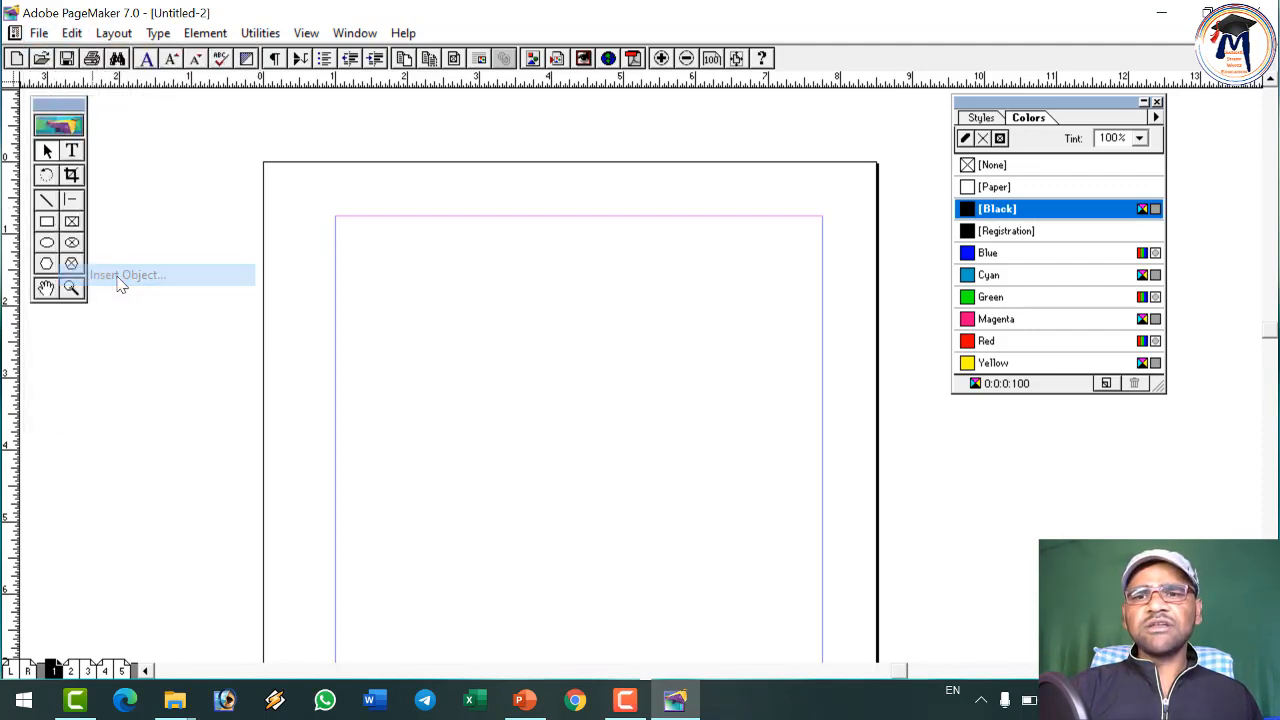
left_click(650, 337)
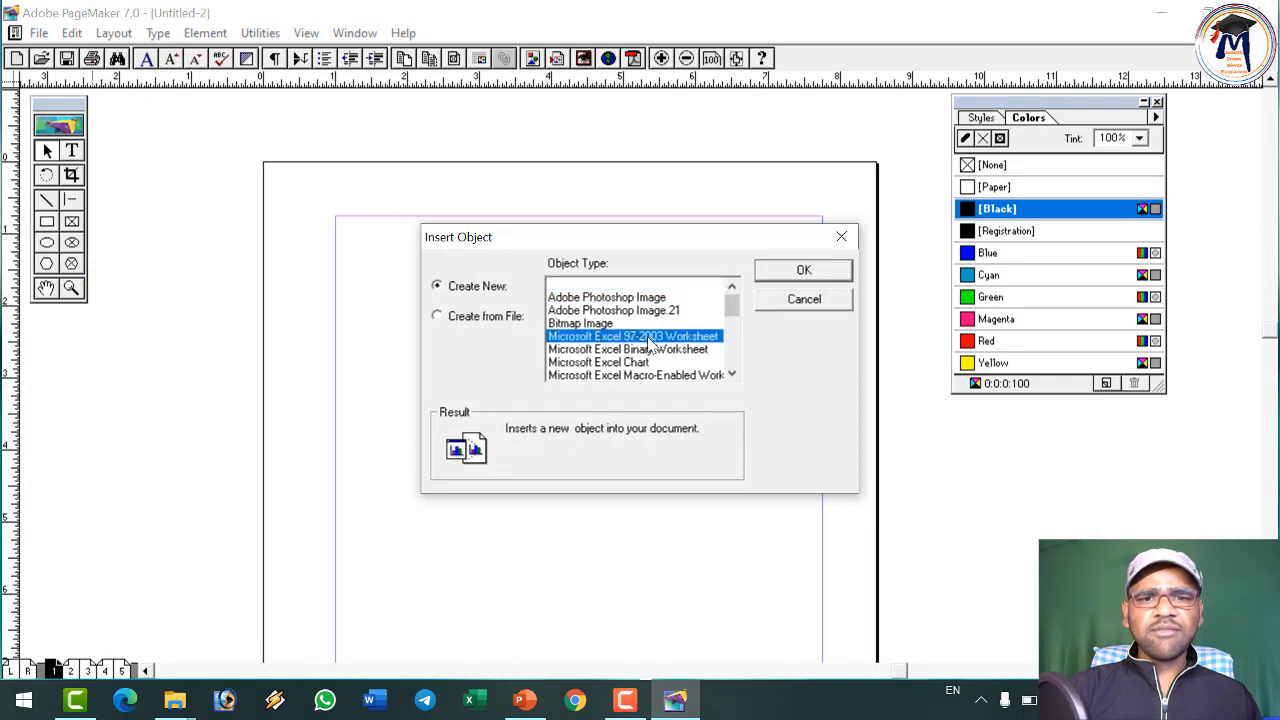
scroll(658, 355, "down", 2)
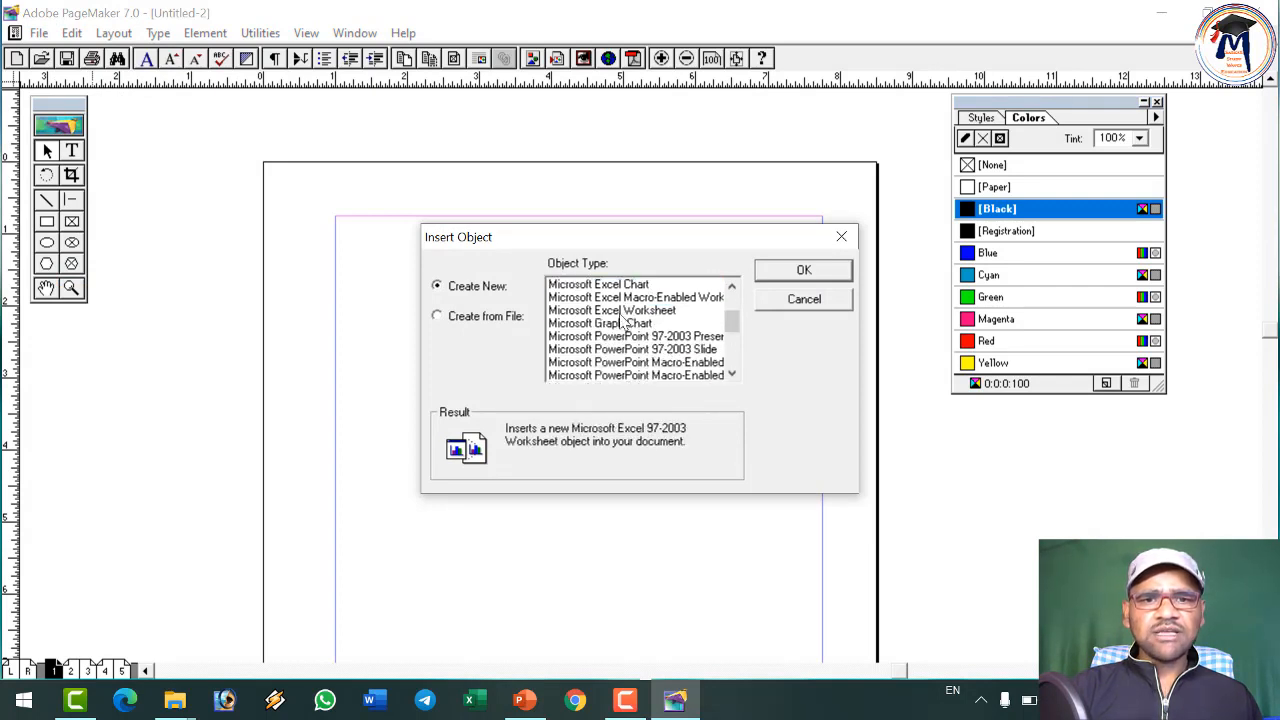
left_click(585, 310)
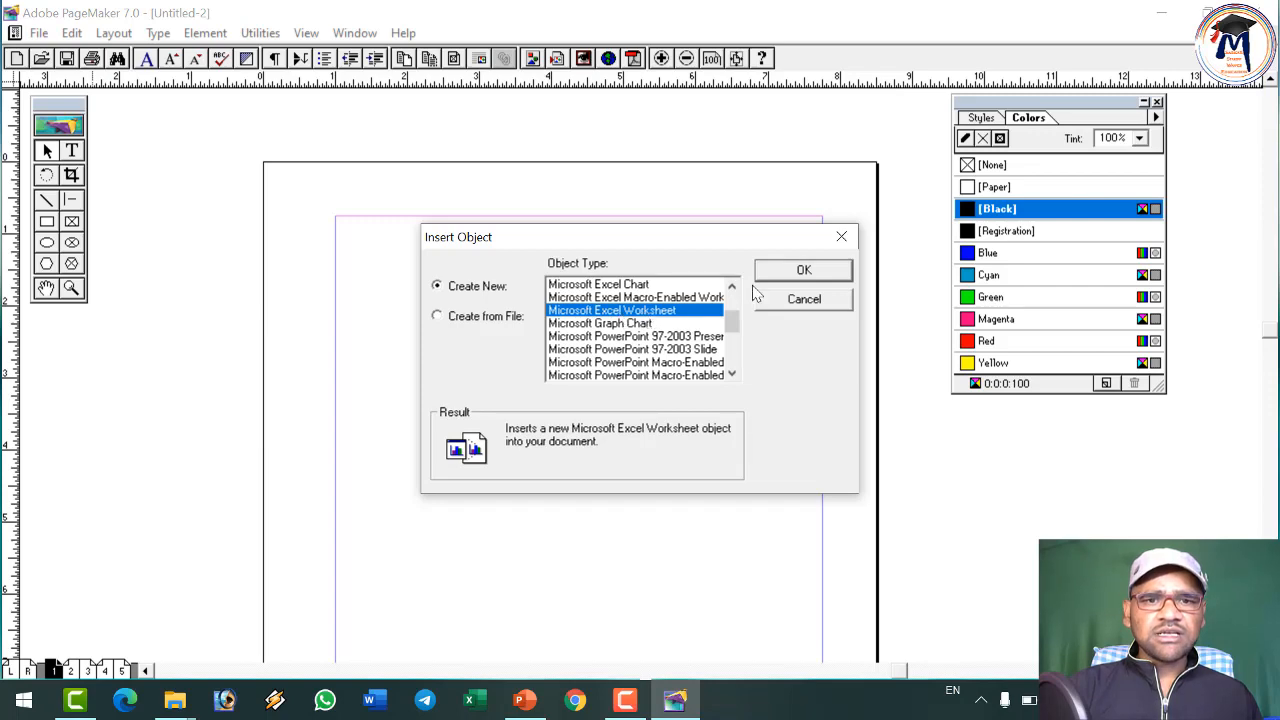
left_click(789, 279)
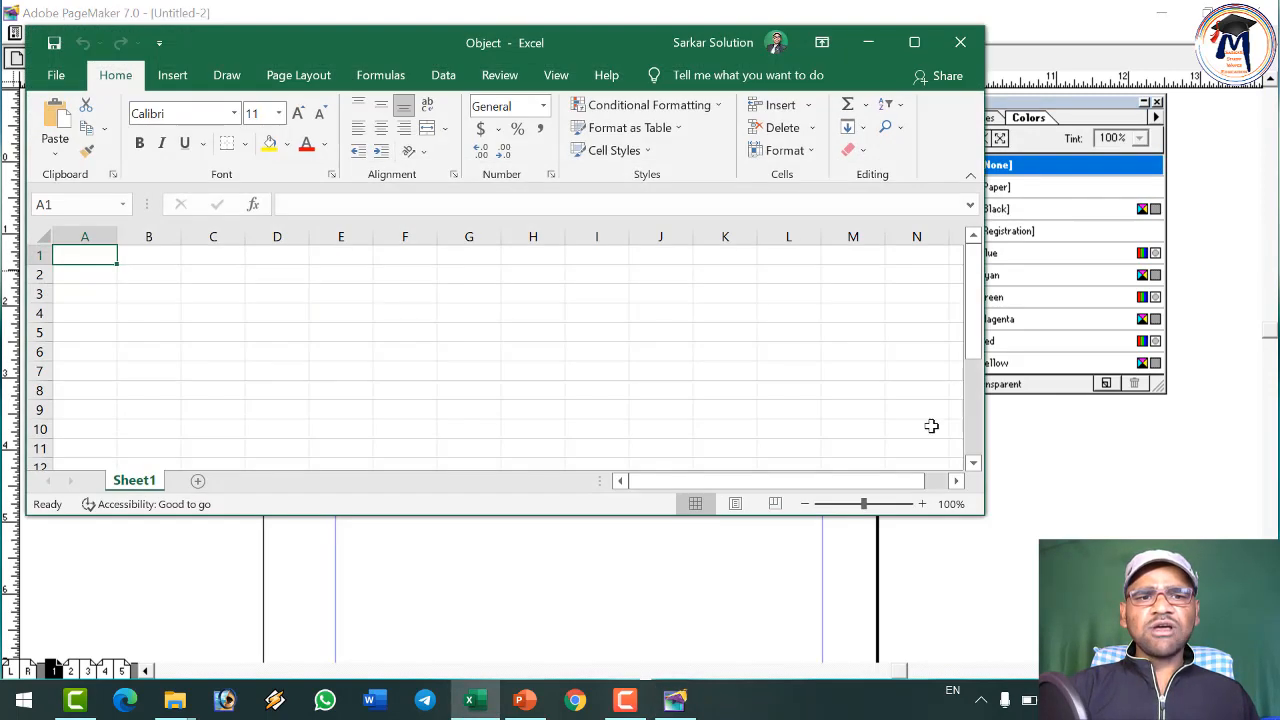
Maximize Excel and enter headers S.no, Name, Address in row 2 with serial numbers 1–4 below
left_click(917, 44)
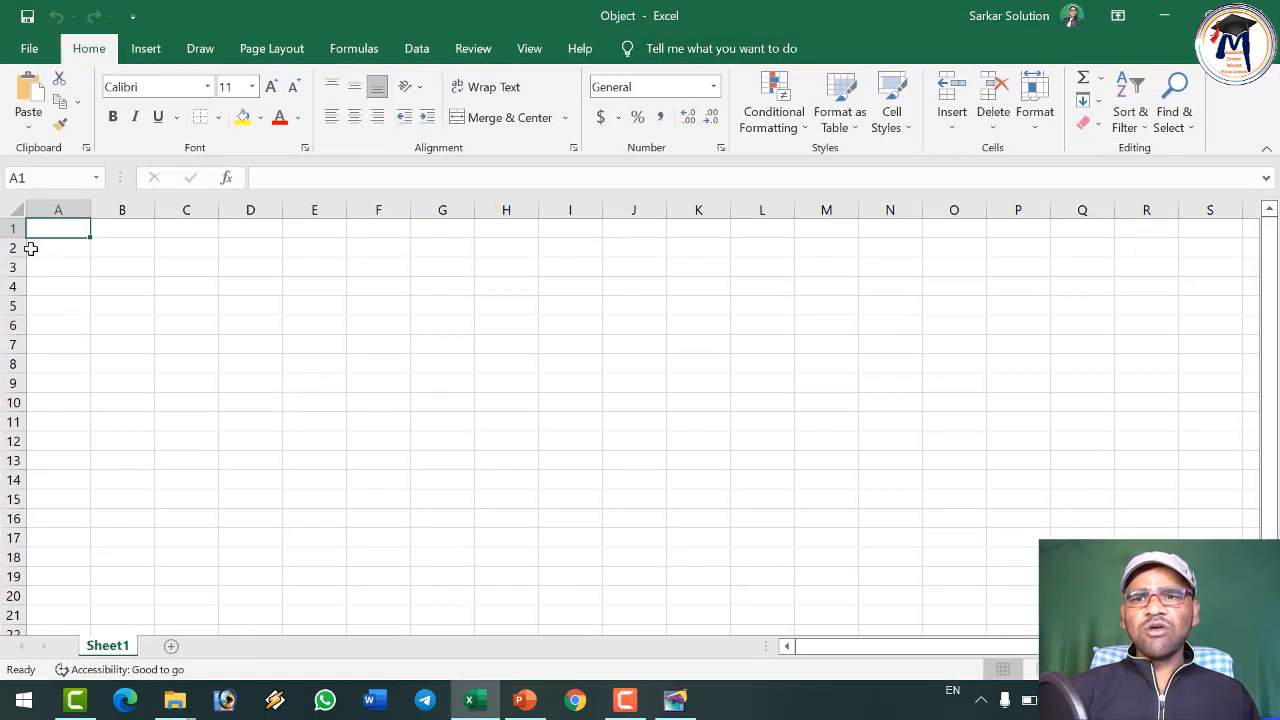
scroll(120, 278, "up", 8)
scroll(120, 278, "up", 1)
left_click(140, 309)
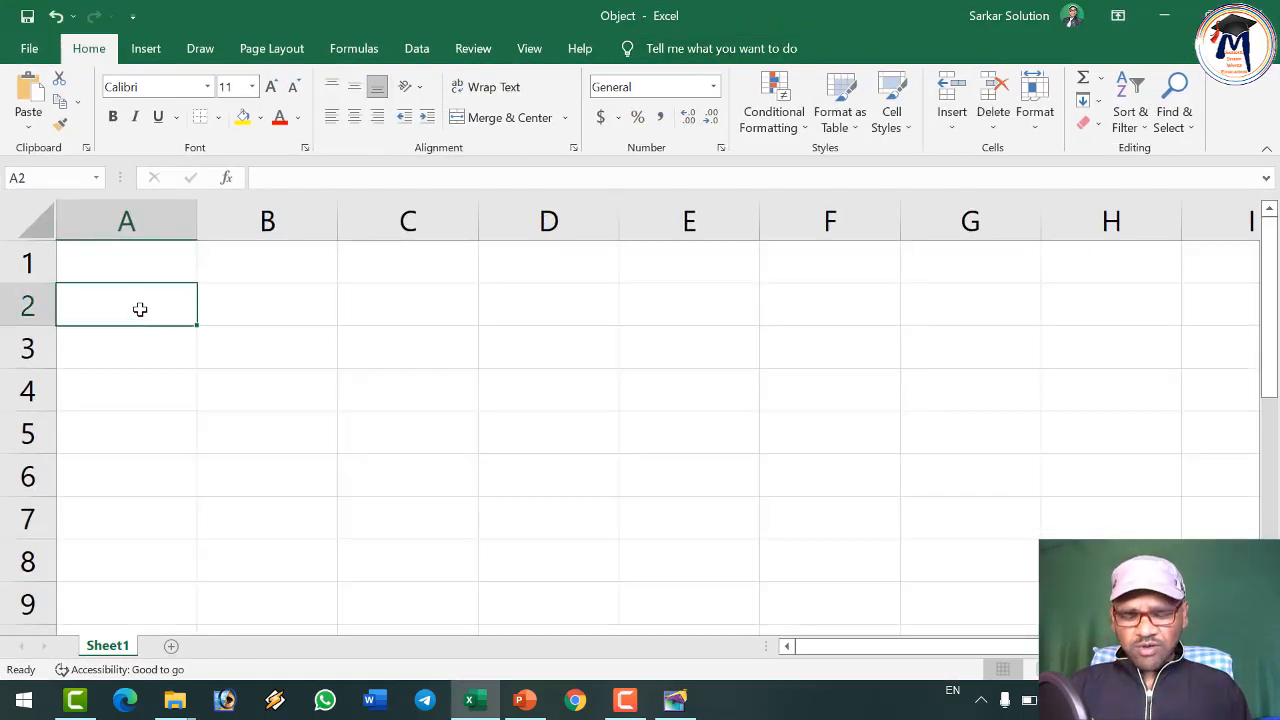
type("S.no")
key("Tab")
type("N")
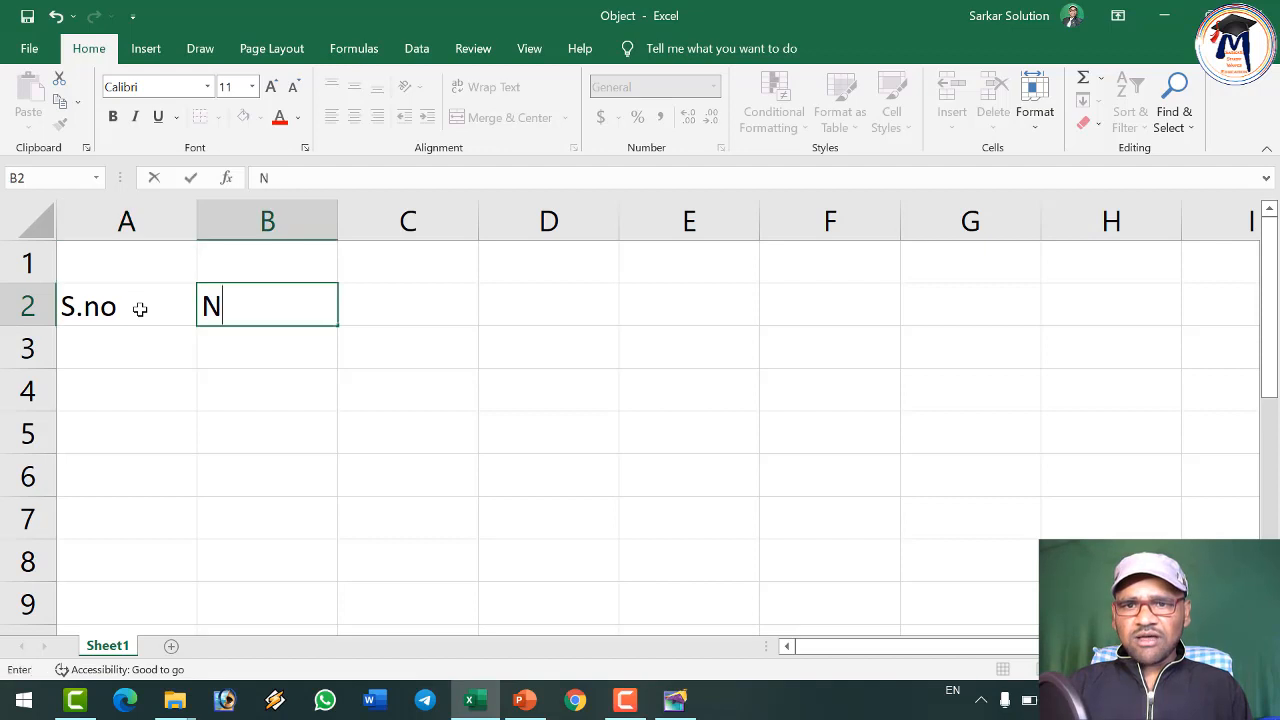
type("ame")
key("Tab")
type("Address")
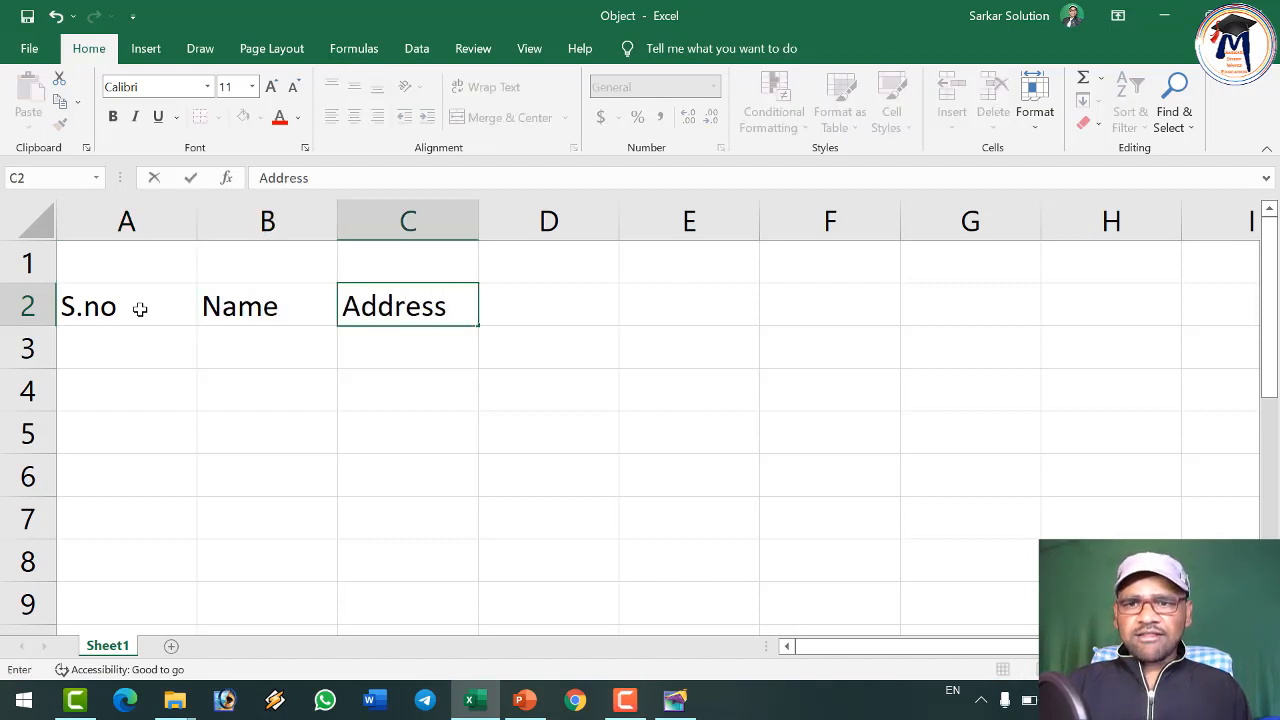
key("Return")
type("1")
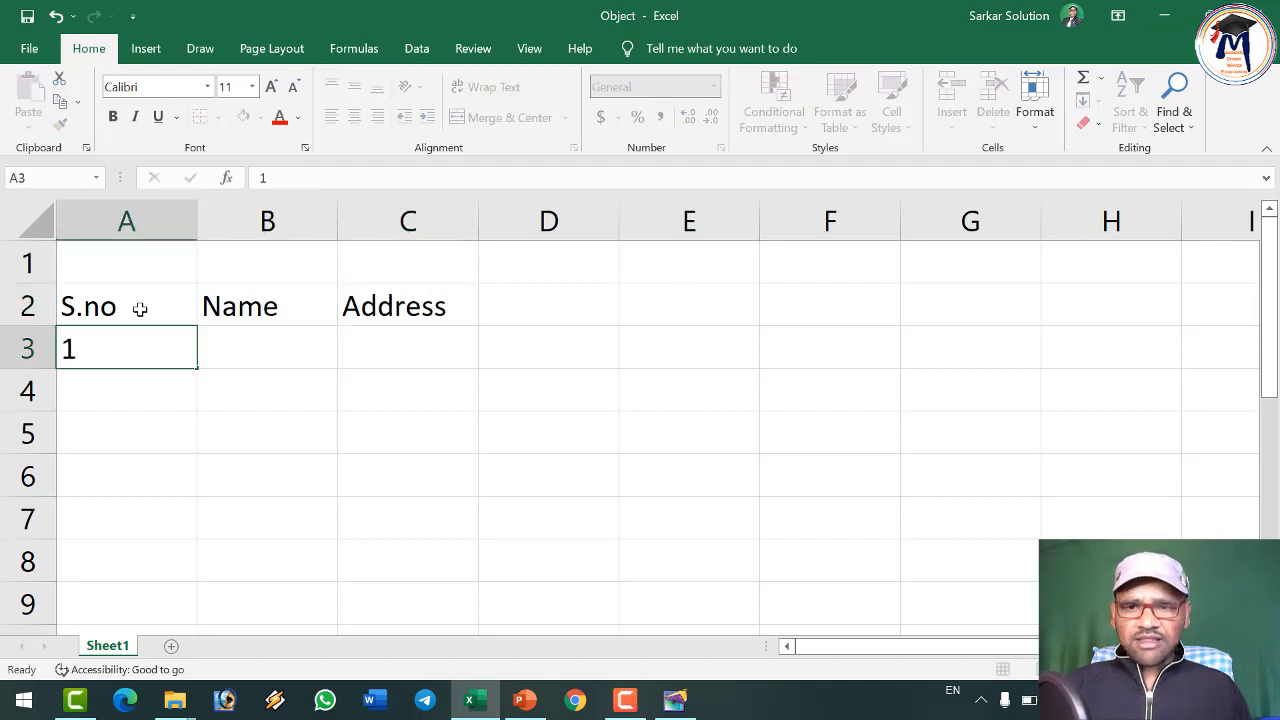
key("Return")
type("2")
key("Return")
type("3")
key("Return")
type("4")
key("Return")
Enter the four student names in cells B3 to B6
key("Up")
key("Up")
key("Up")
key("Up")
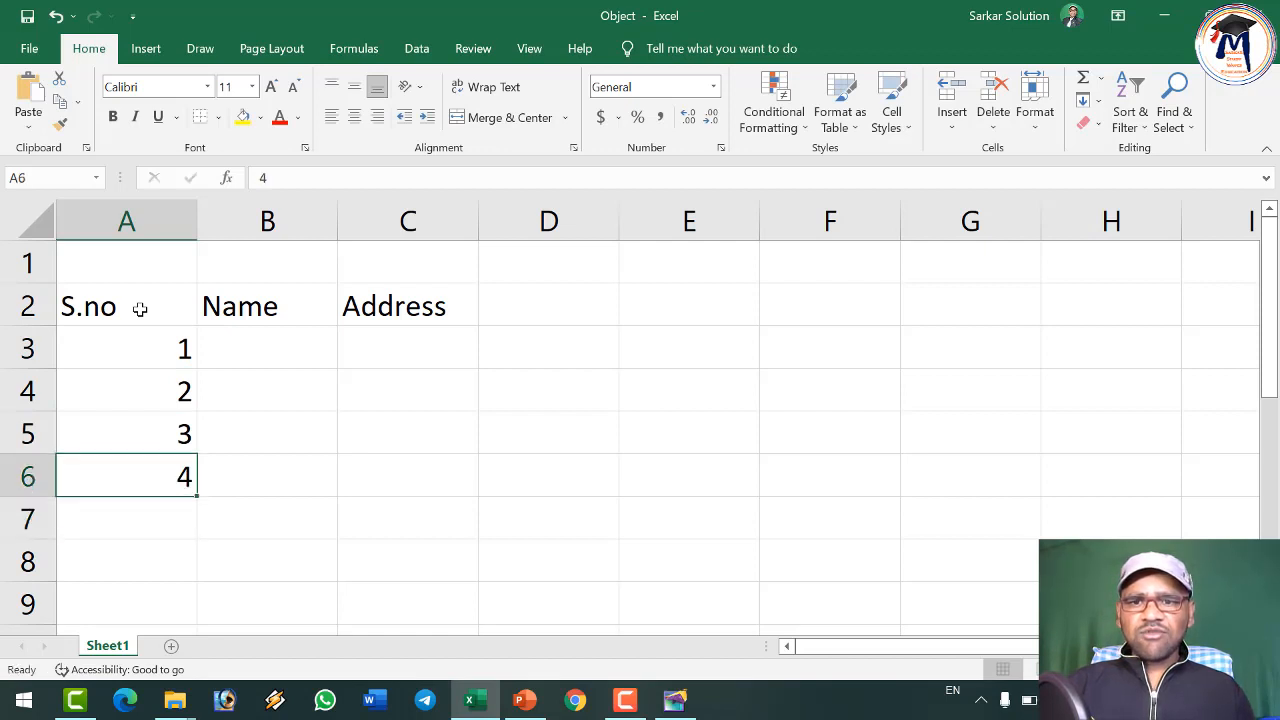
key("Right")
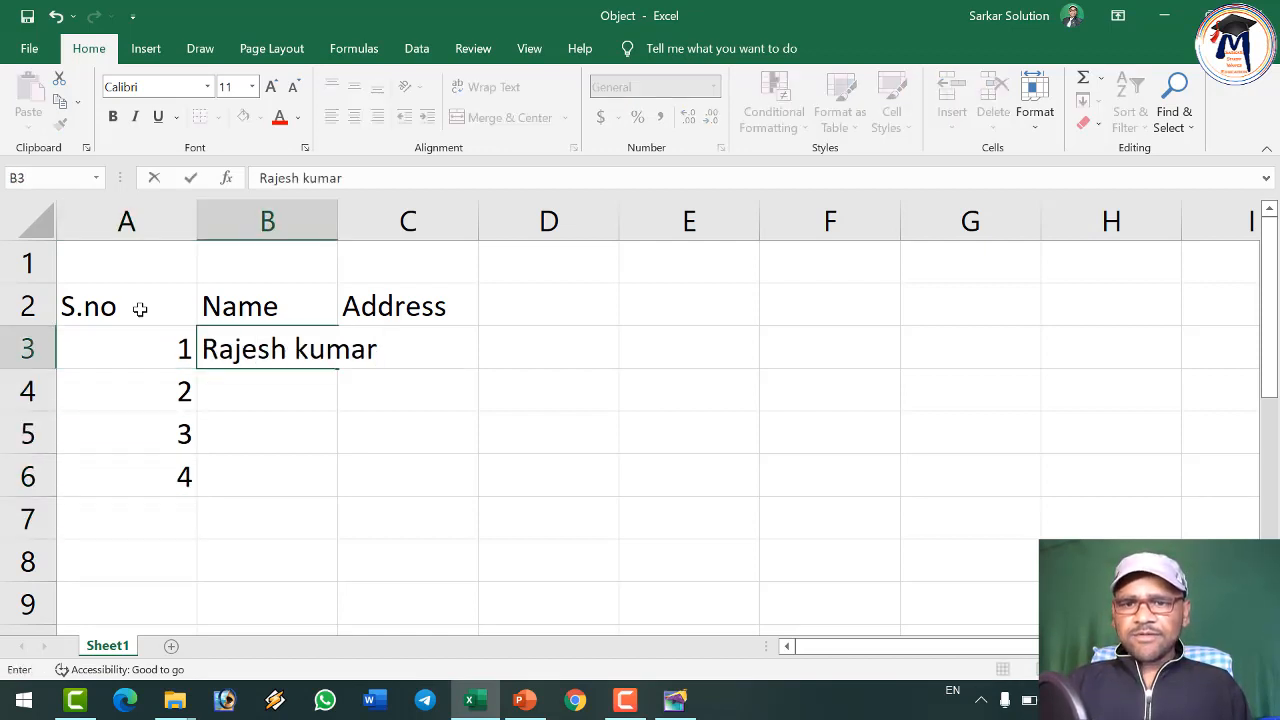
key("Return")
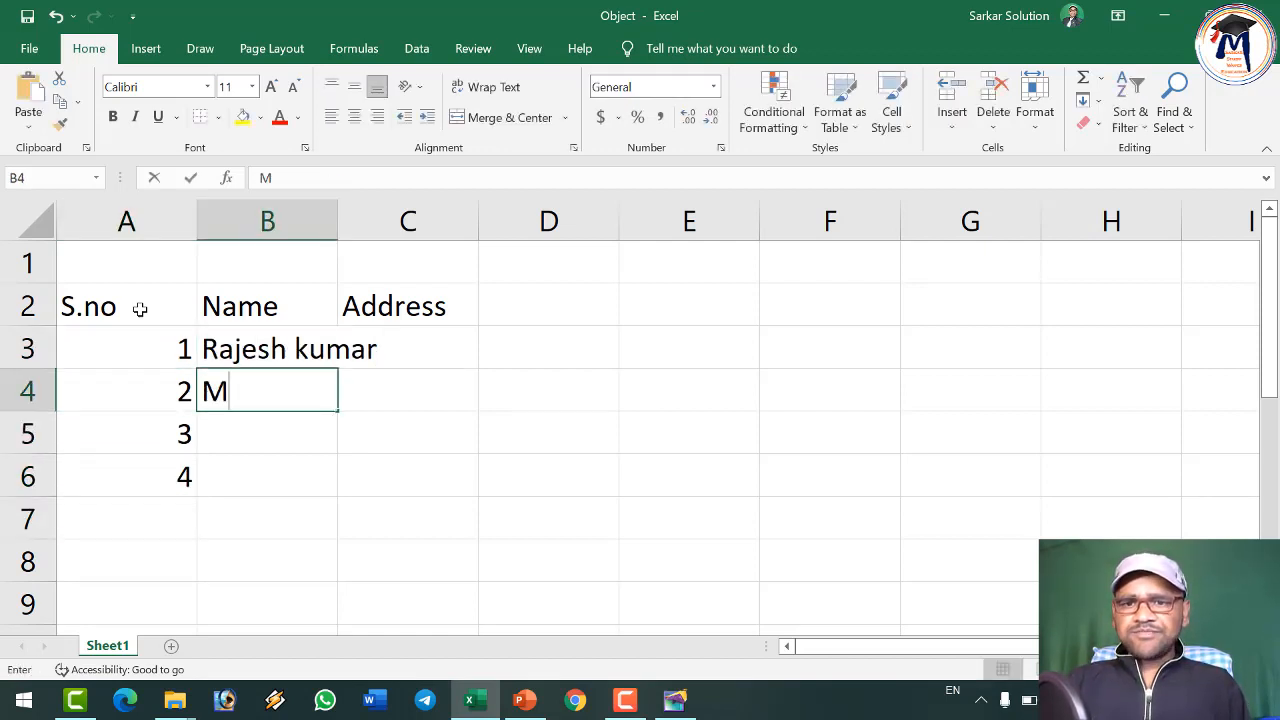
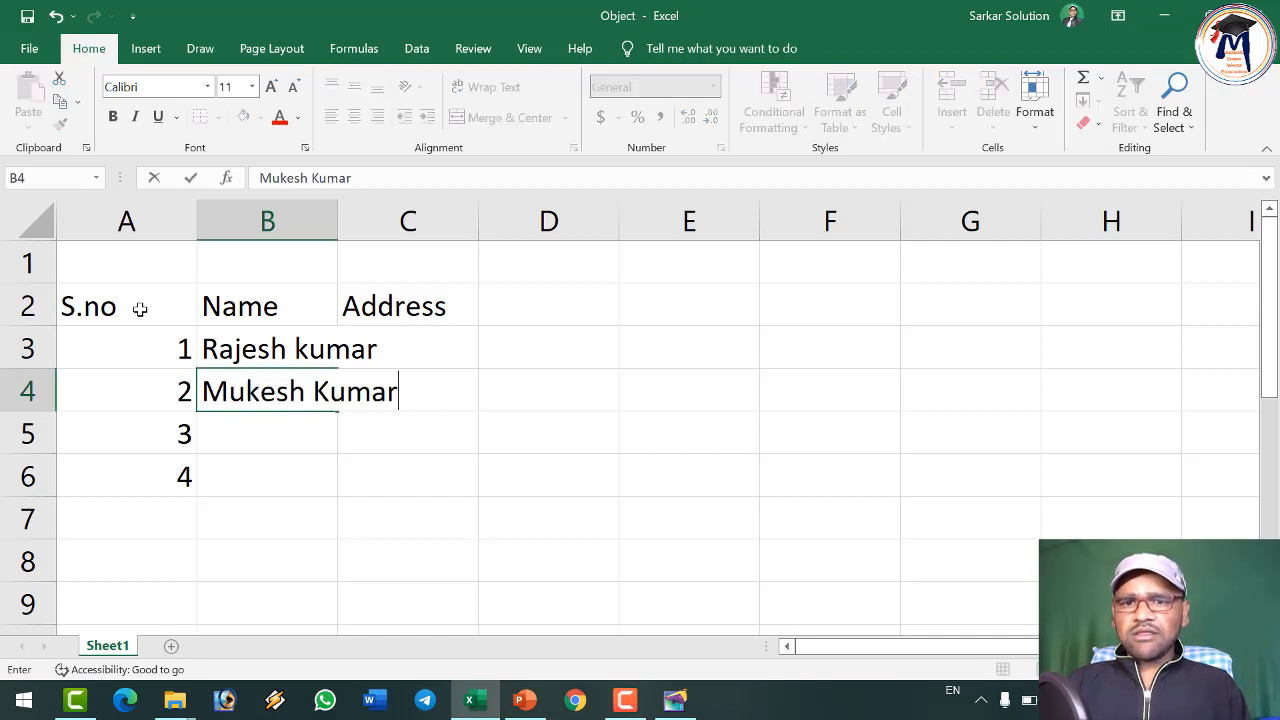
key("Return")
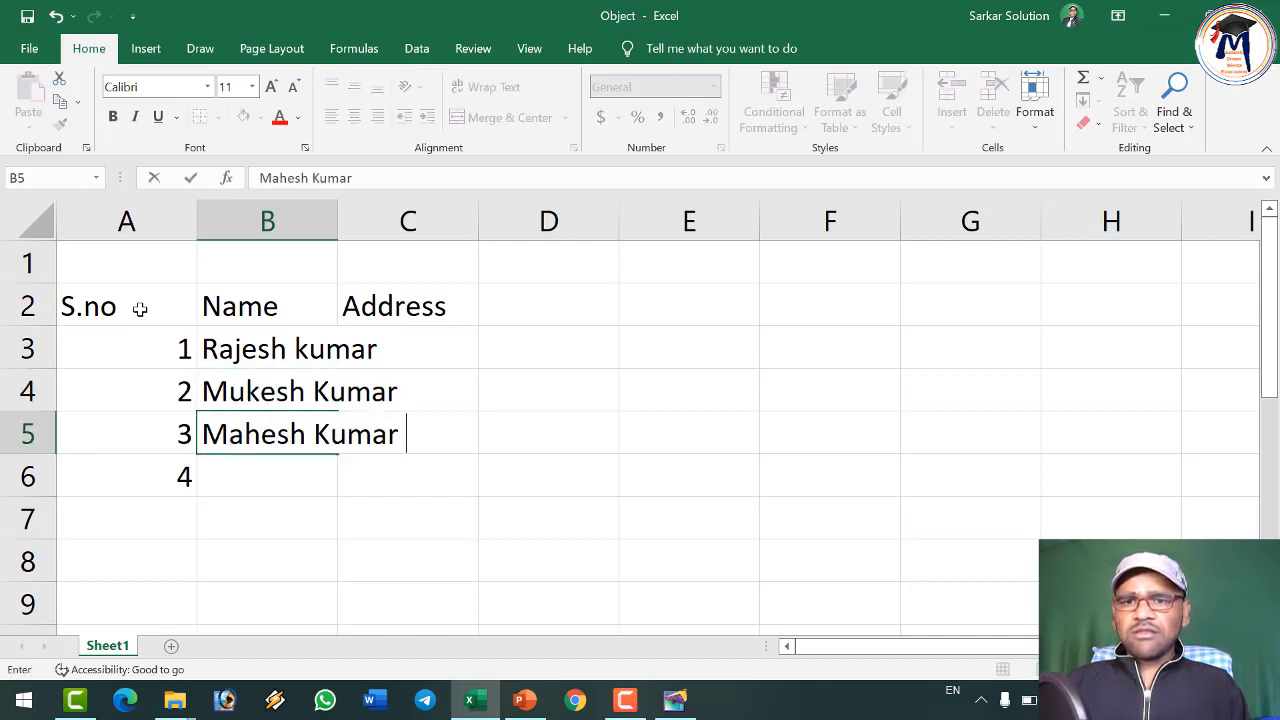
key("Return")
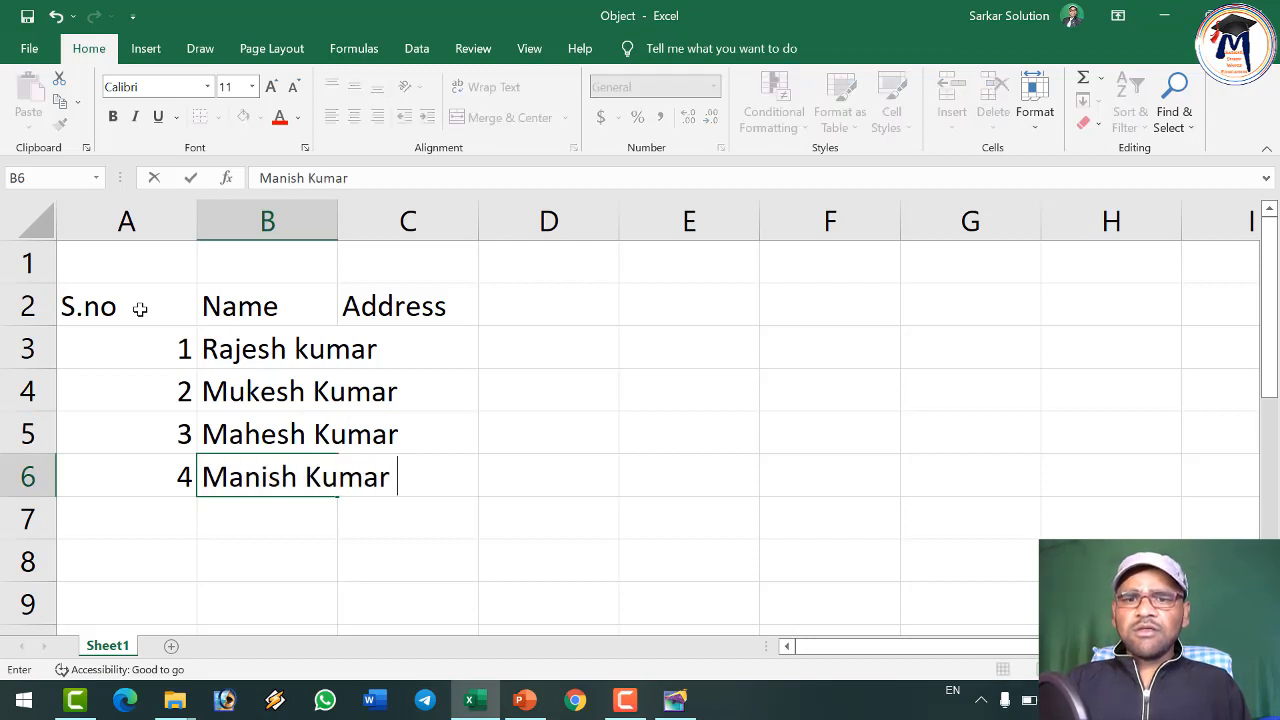
key("Tab")
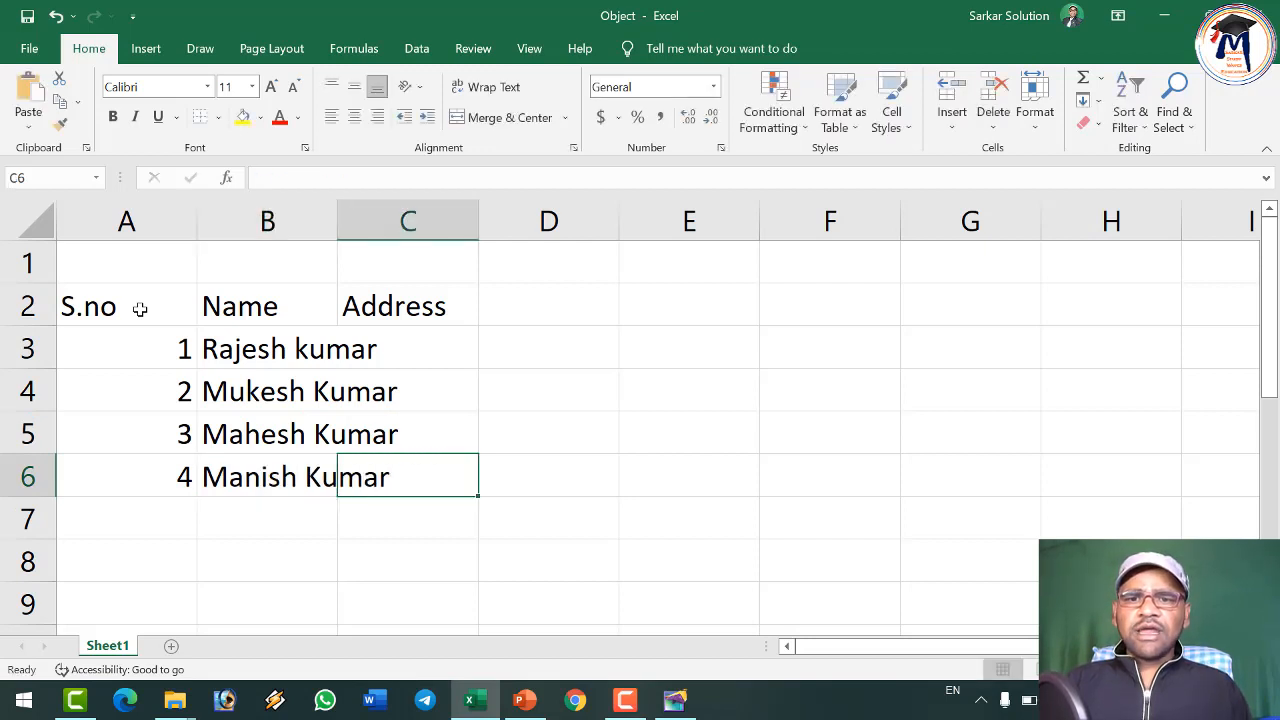
Fill the cities Chhindwara, Bhopal, jabalpur and Indore into cells C3 to C6
key("Up")
key("Up")
key("Up")
type("Chhindwara")
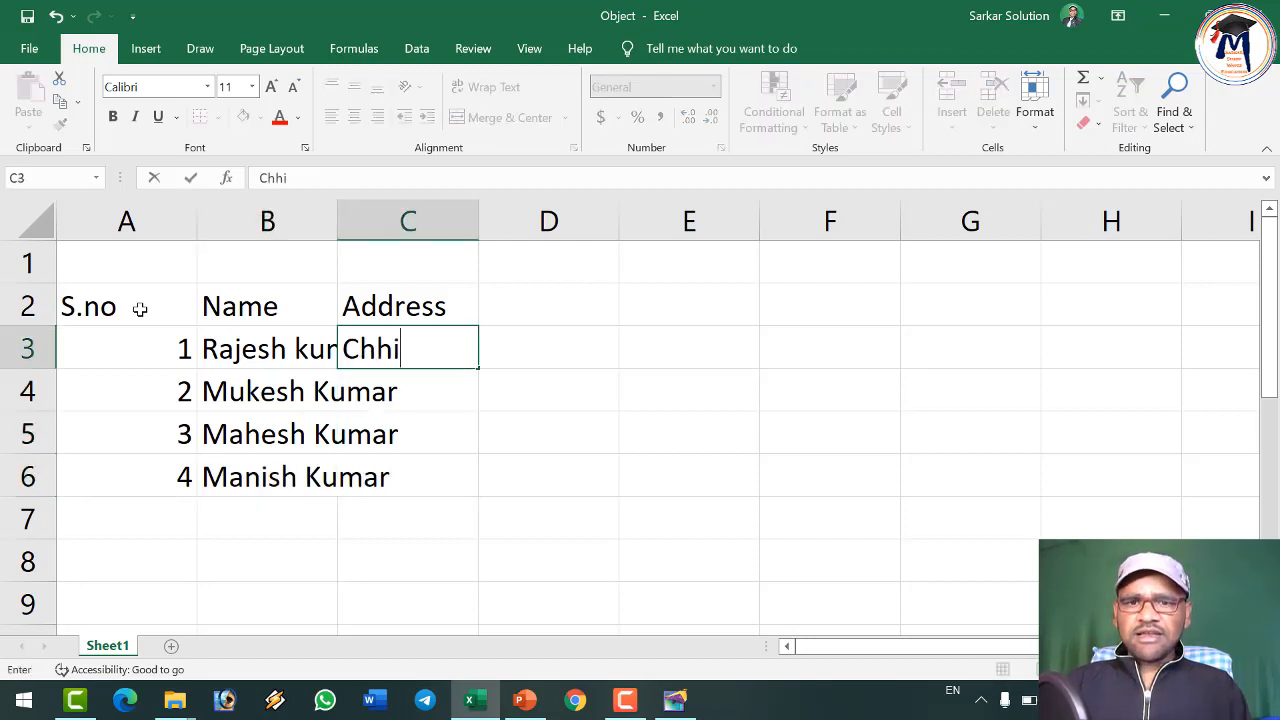
key("Return")
type("Ch")
key("BackSpace")
key("BackSpace")
key("BackSpace")
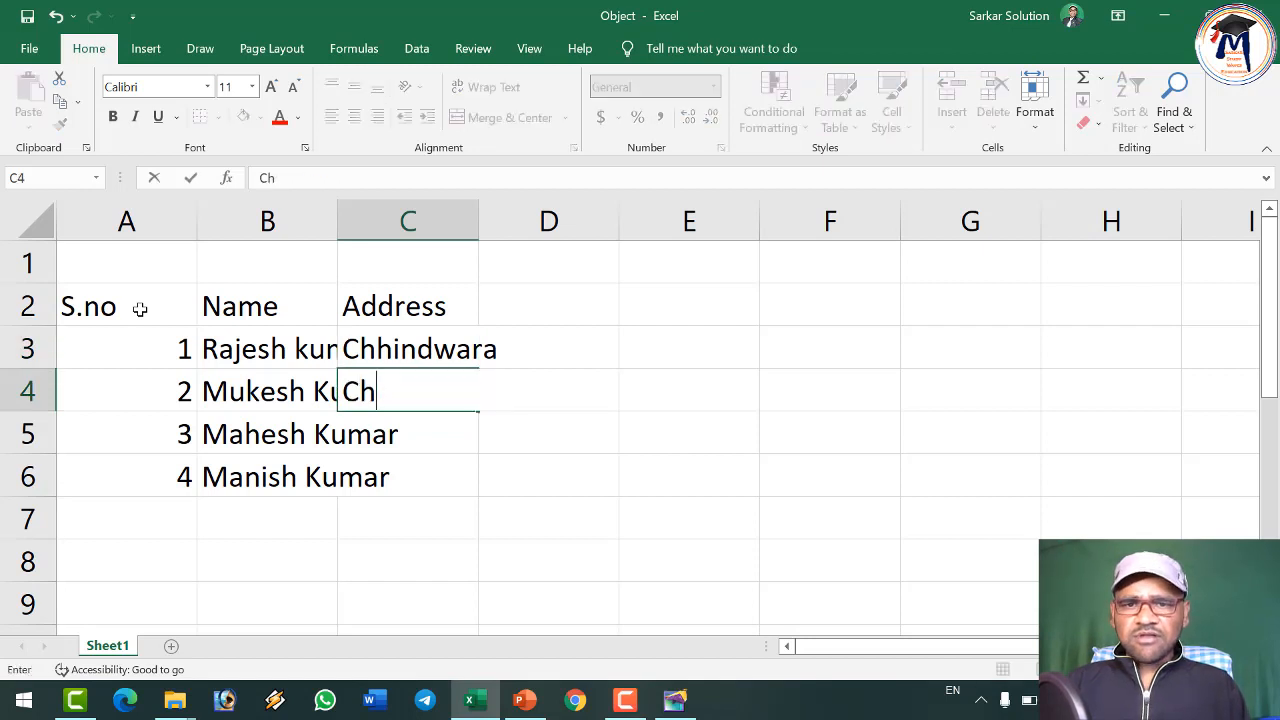
type("Bhopal")
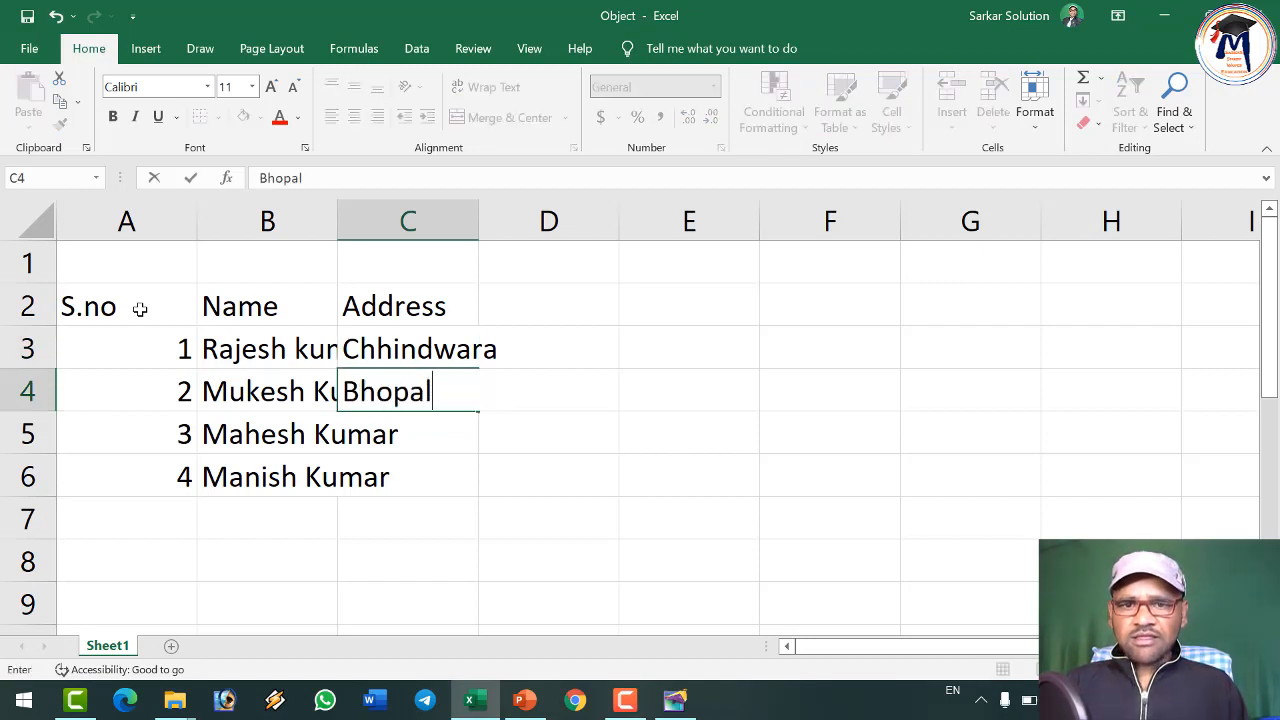
key("Return")
type("jabalp")
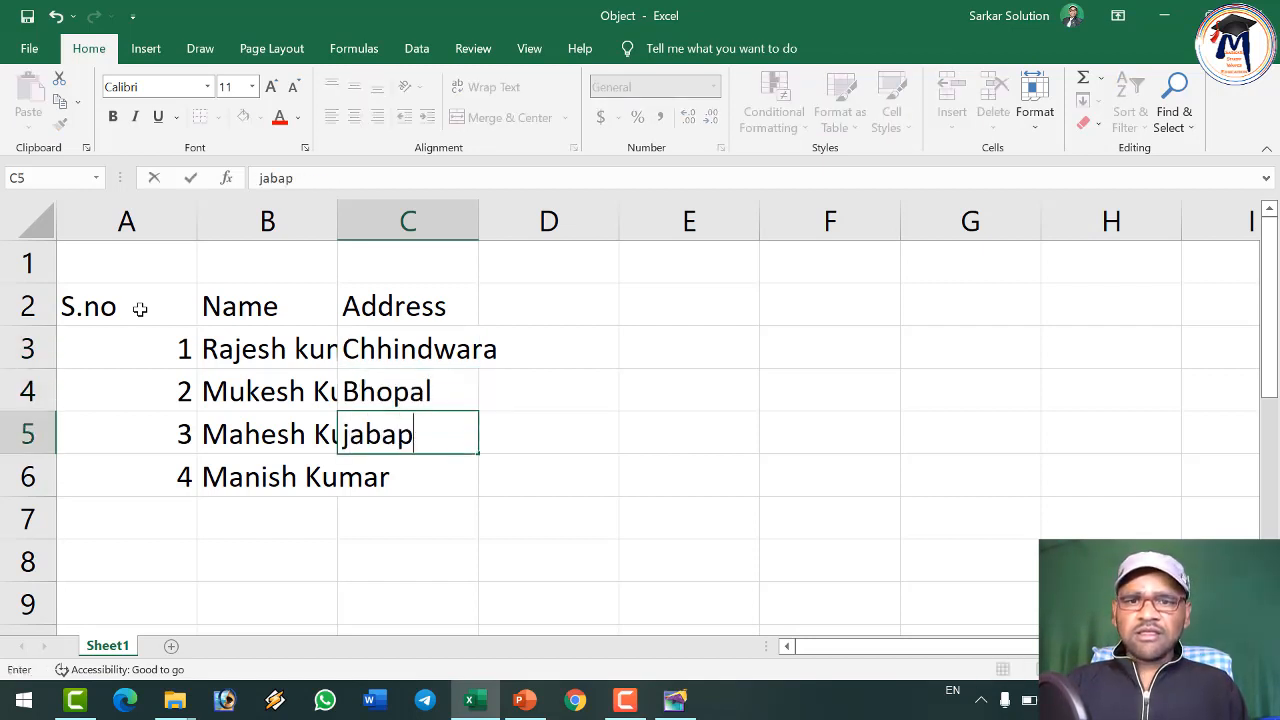
key("BackSpace")
type("lpur")
key("Return")
type("Indore")
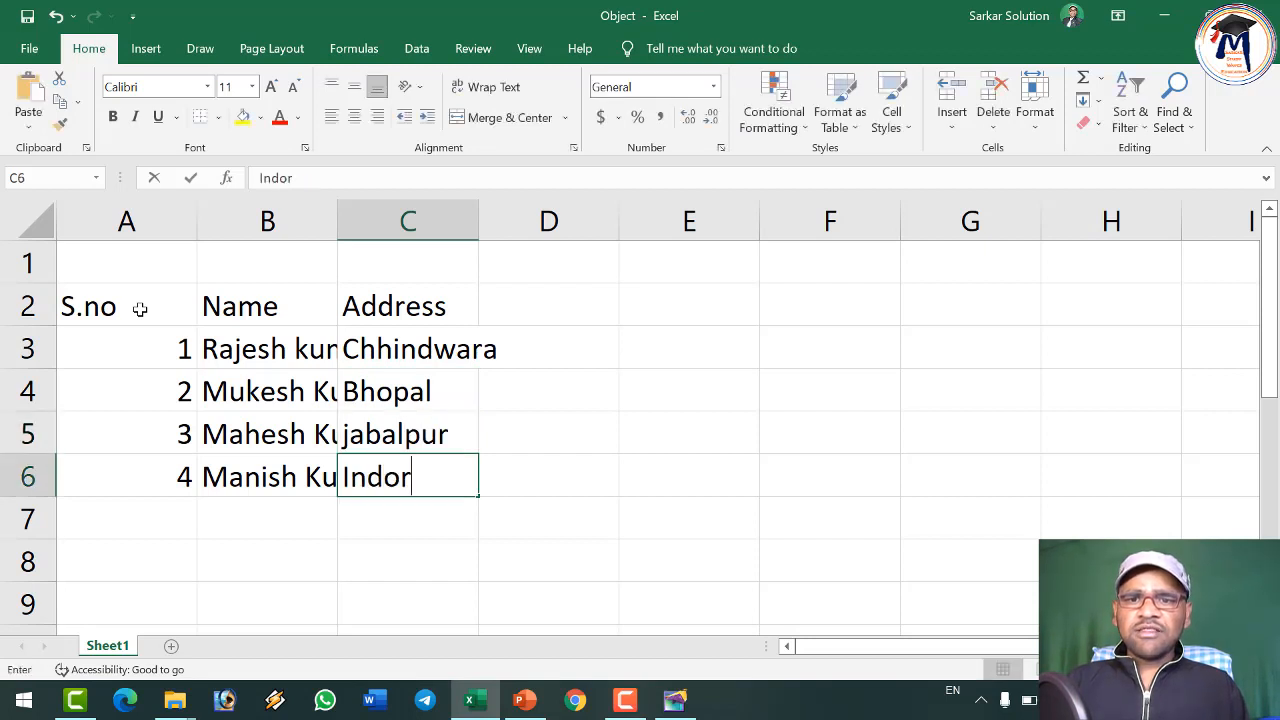
left_click(255, 397)
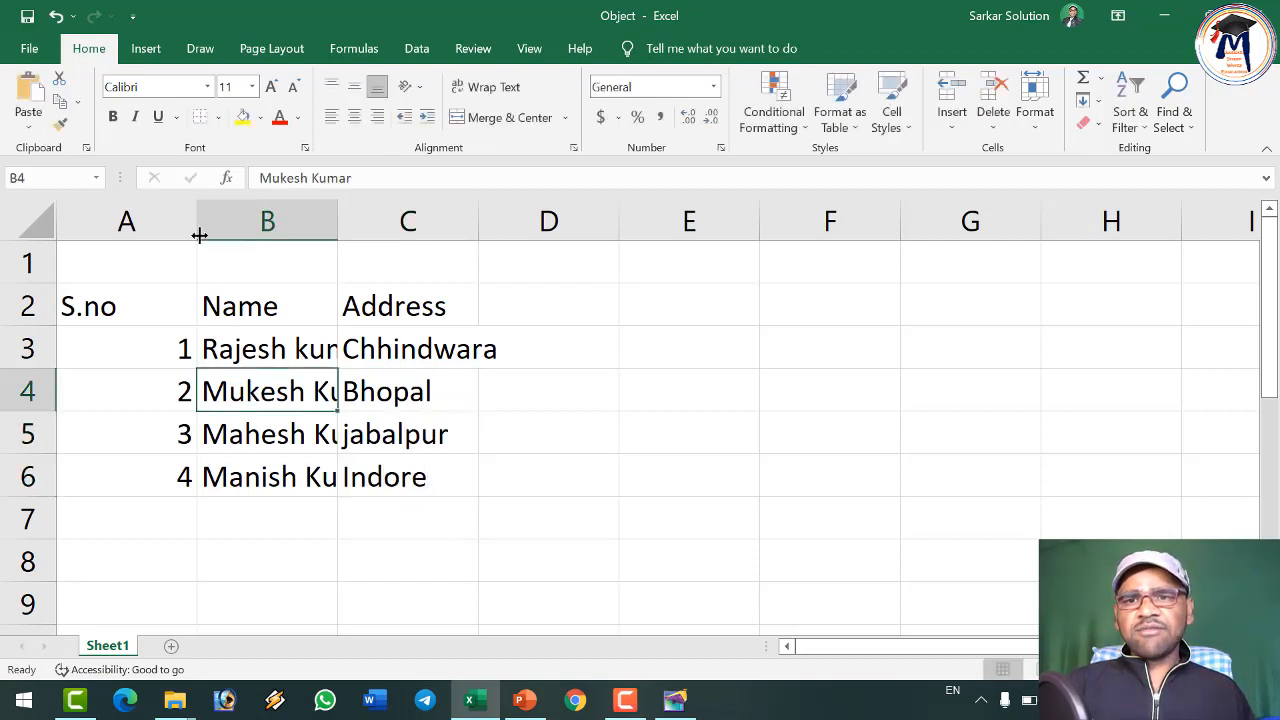
Narrow column A and widen column B to fit the serial numbers and names
left_click_drag(200, 228, 137, 237)
left_click_drag(282, 210, 371, 223)
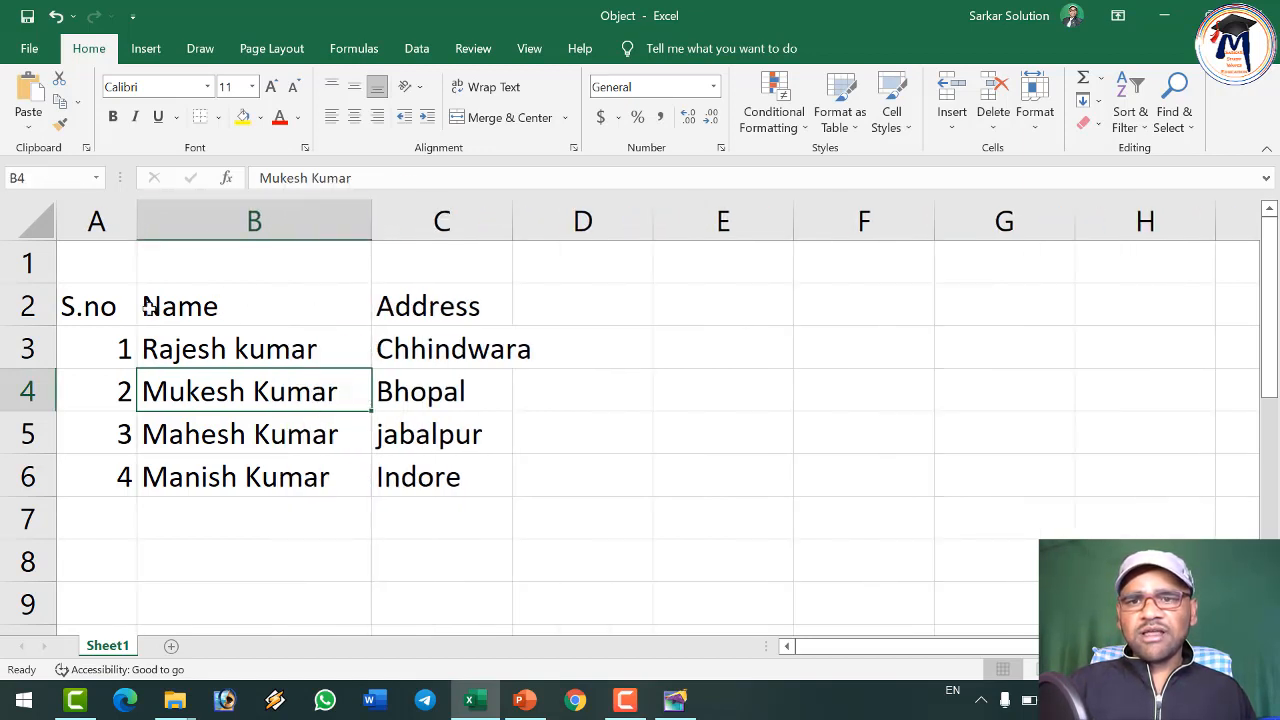
left_click_drag(119, 308, 300, 354)
left_click(130, 263)
Merge A1:C1 and add a bold, size 14, red 'Student Information' title
left_click_drag(161, 265, 428, 268)
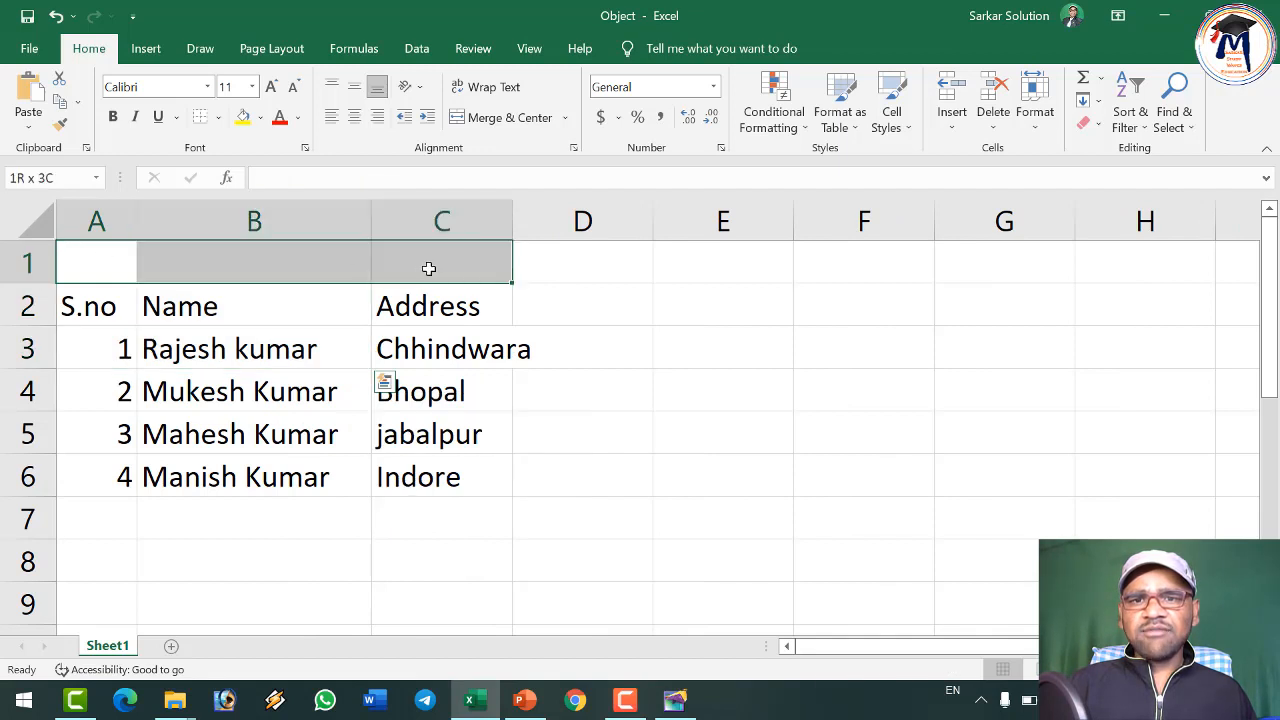
left_click(490, 117)
type("S")
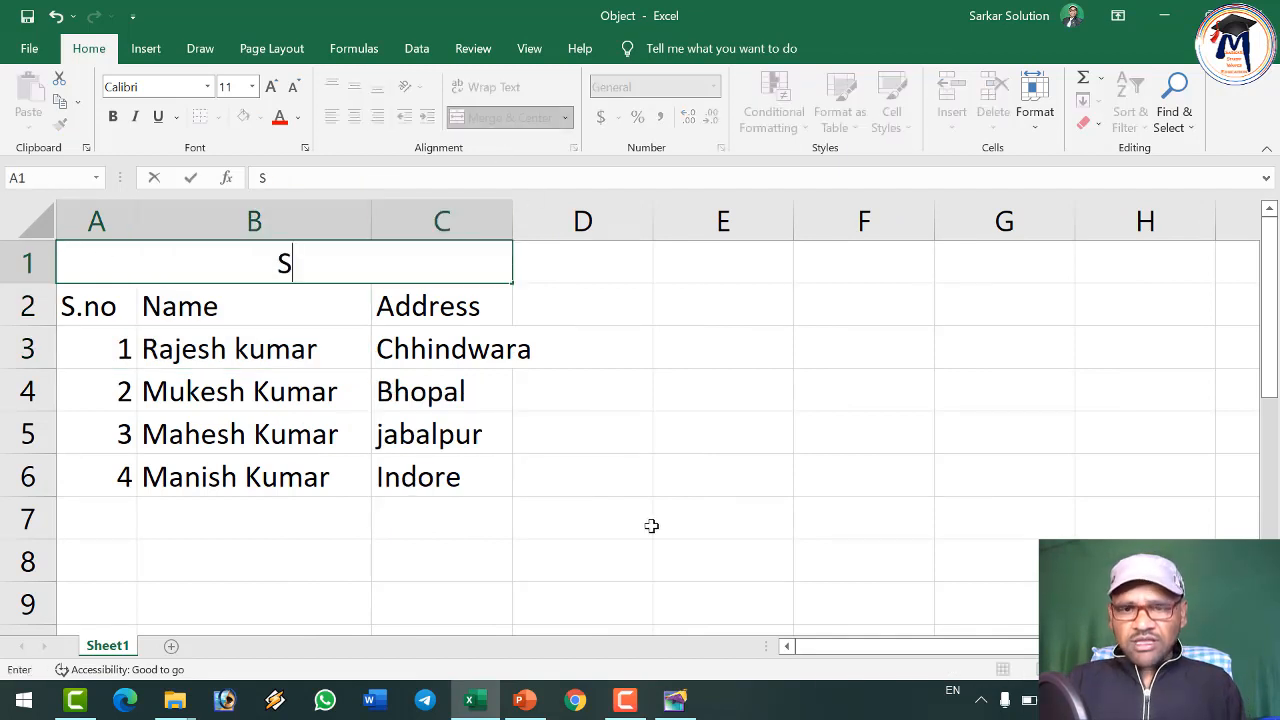
type("tudent Inform")
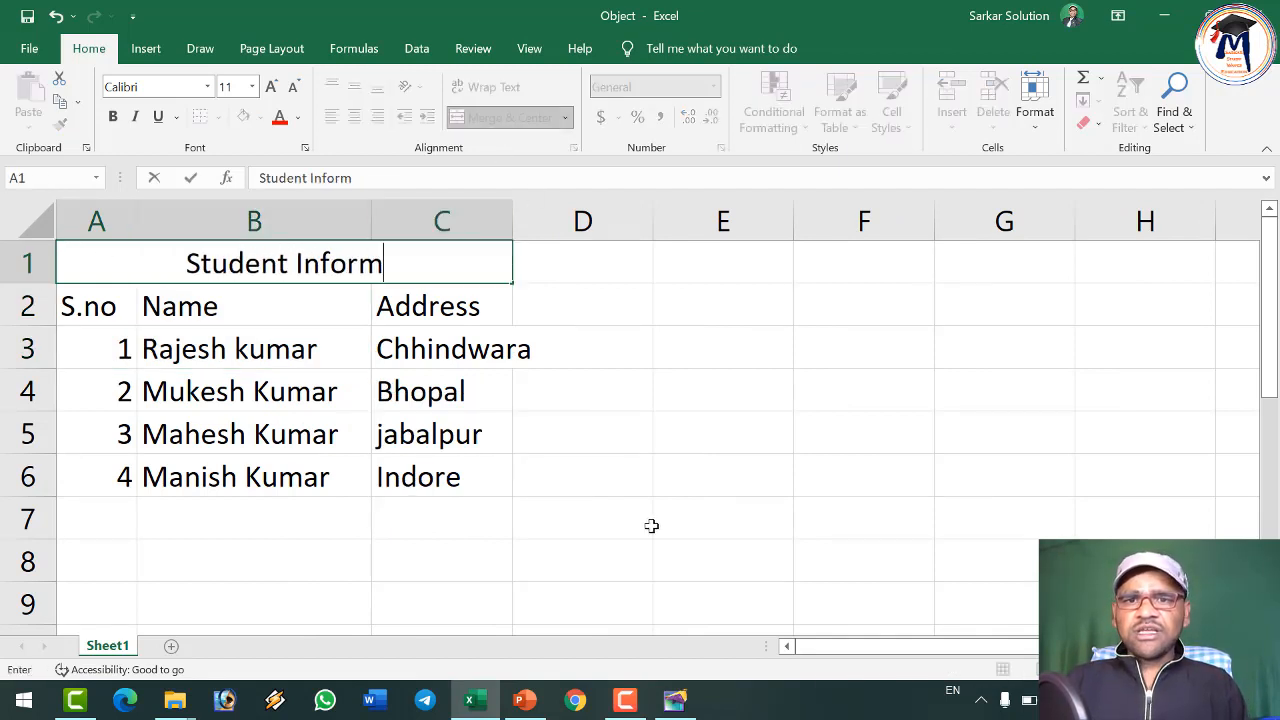
type("ation")
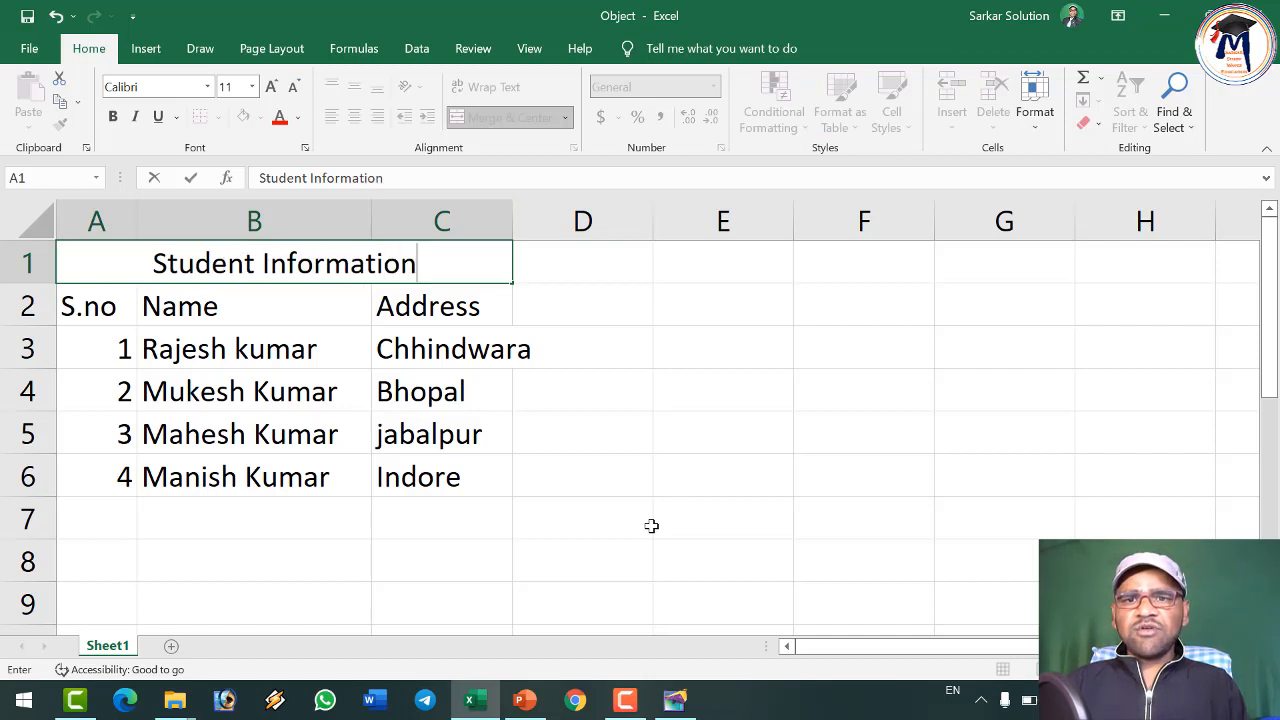
left_click(480, 489)
left_click(380, 266)
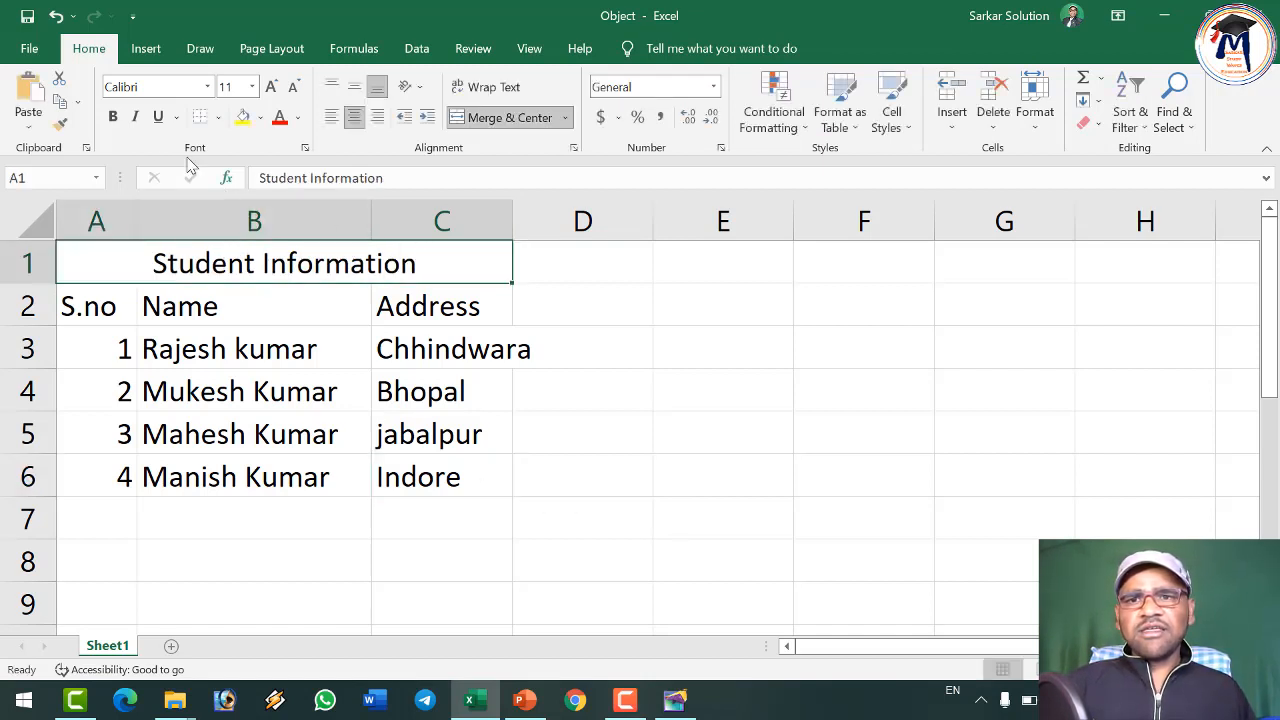
left_click(112, 117)
left_click(271, 86)
left_click(271, 86)
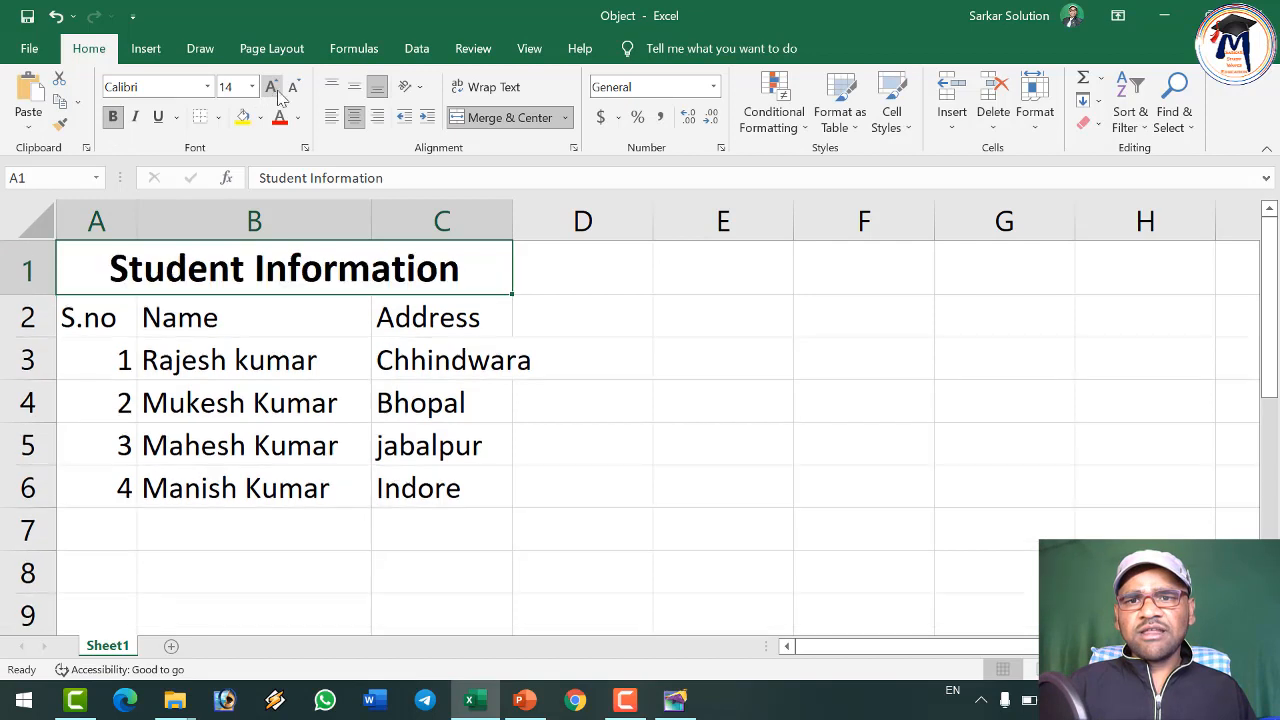
left_click(282, 118)
Give table A2:C6 font size 12, All Borders and AutoFit column widths
left_click(251, 306)
left_click_drag(105, 305, 459, 484)
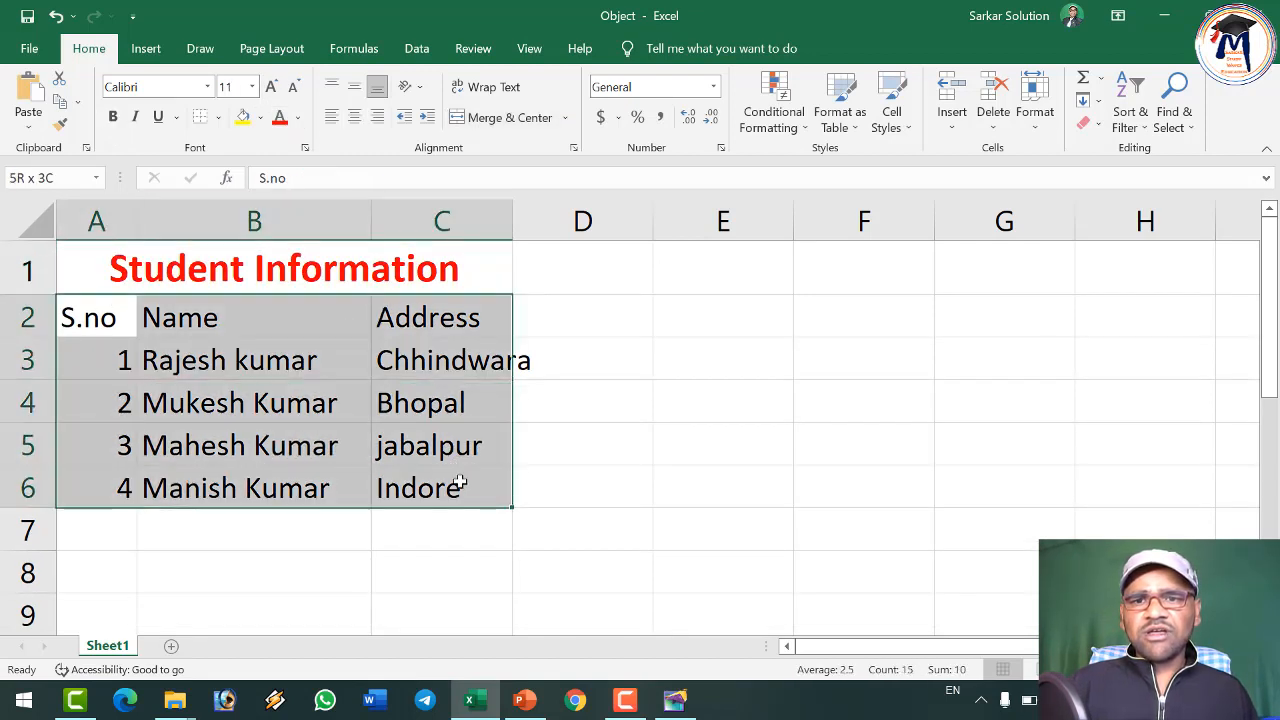
left_click(271, 86)
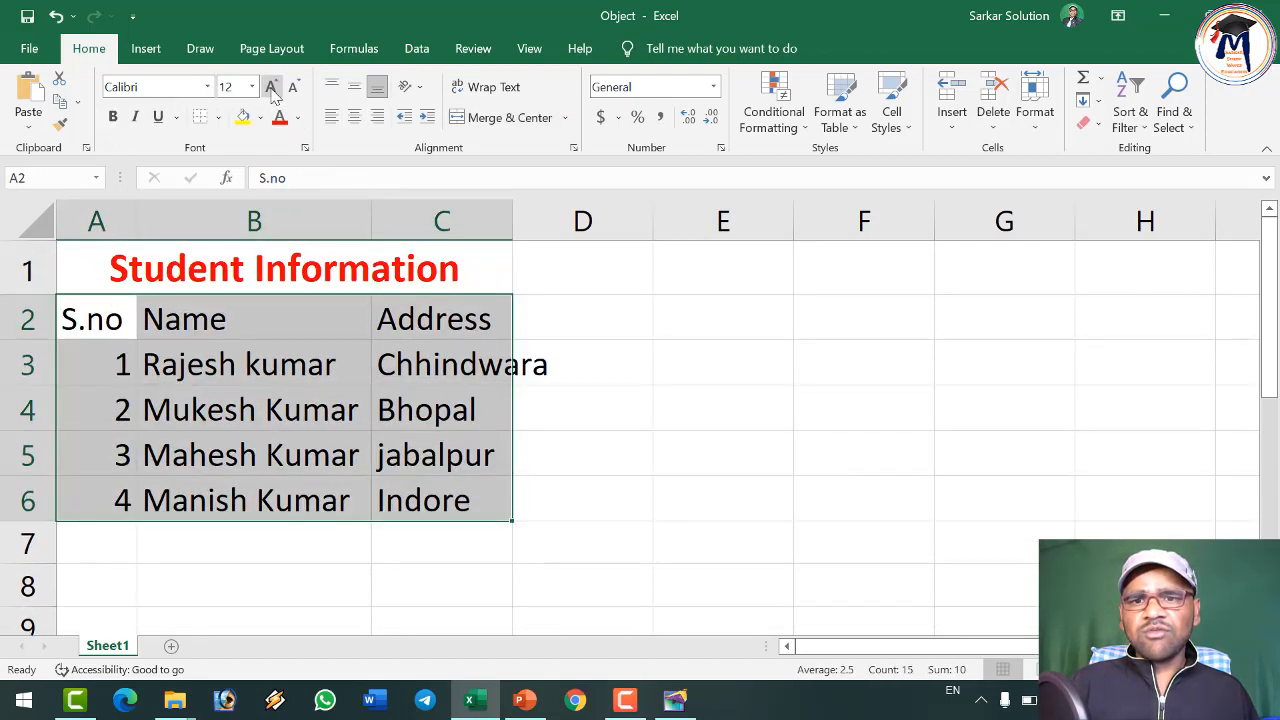
left_click(218, 117)
left_click(258, 295)
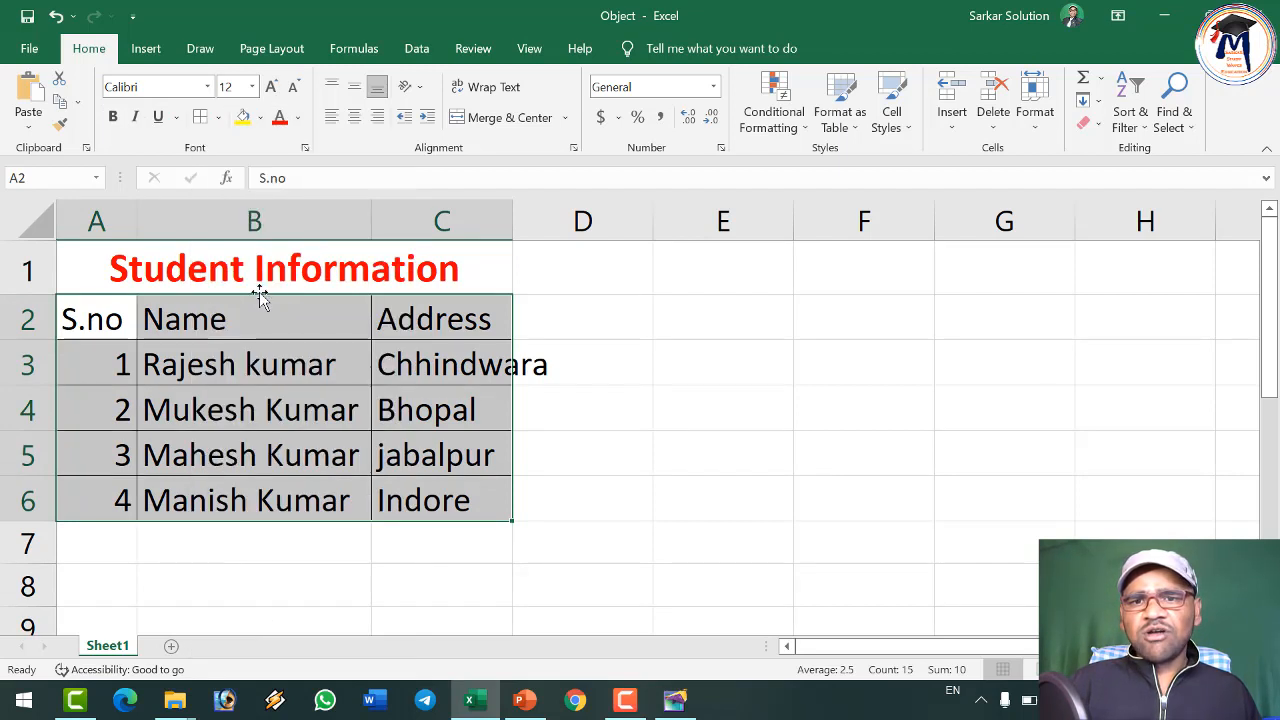
left_click(1035, 105)
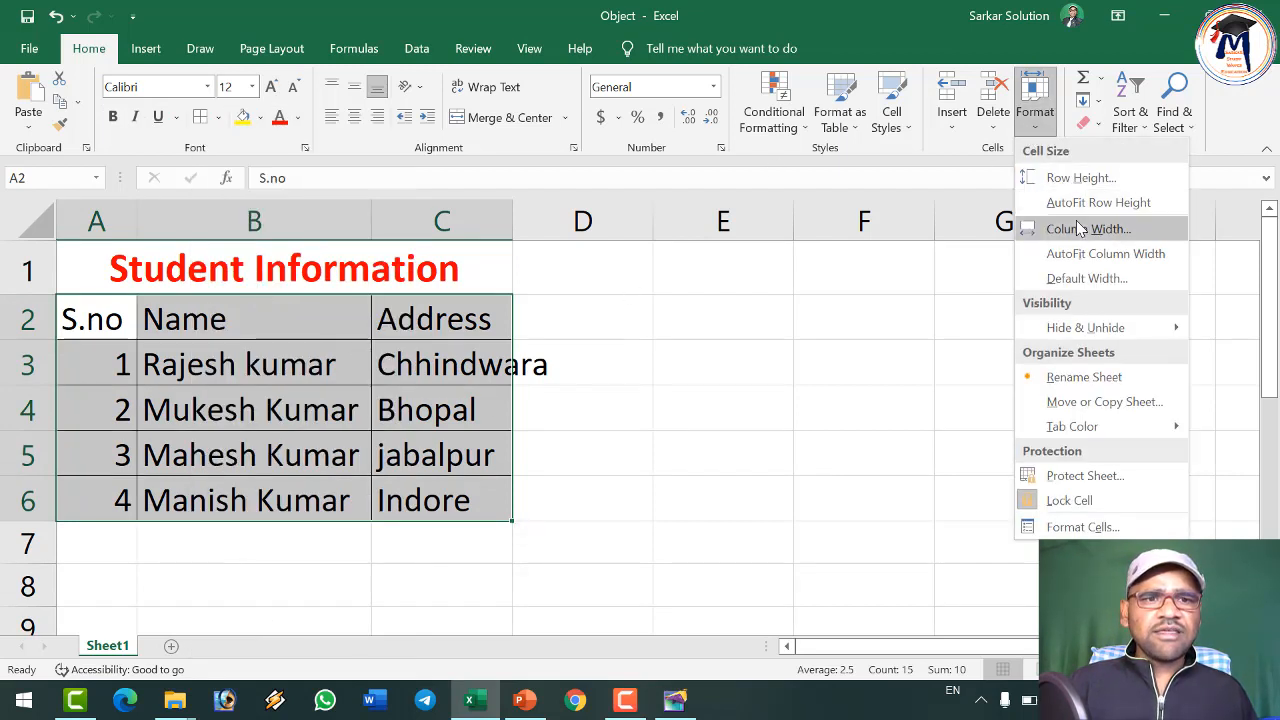
left_click(1094, 253)
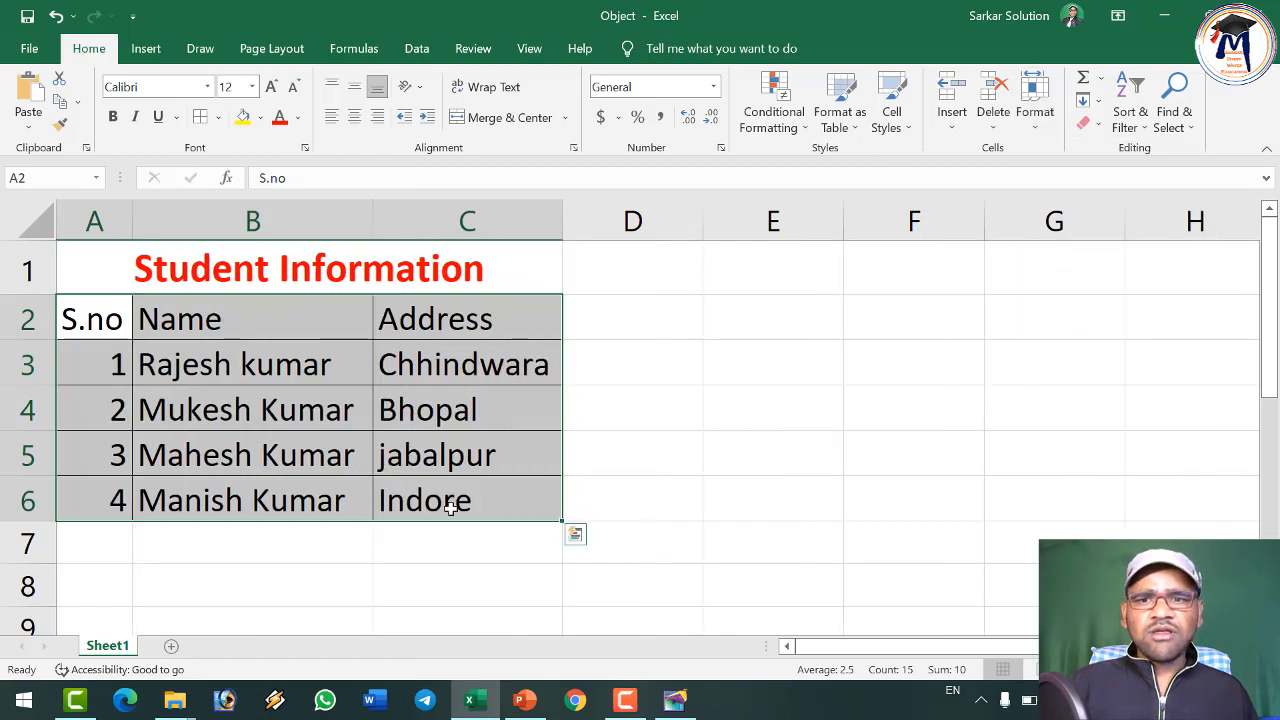
Save the workbook and return to the worksheet
left_click(450, 500)
left_click_drag(117, 275, 337, 497)
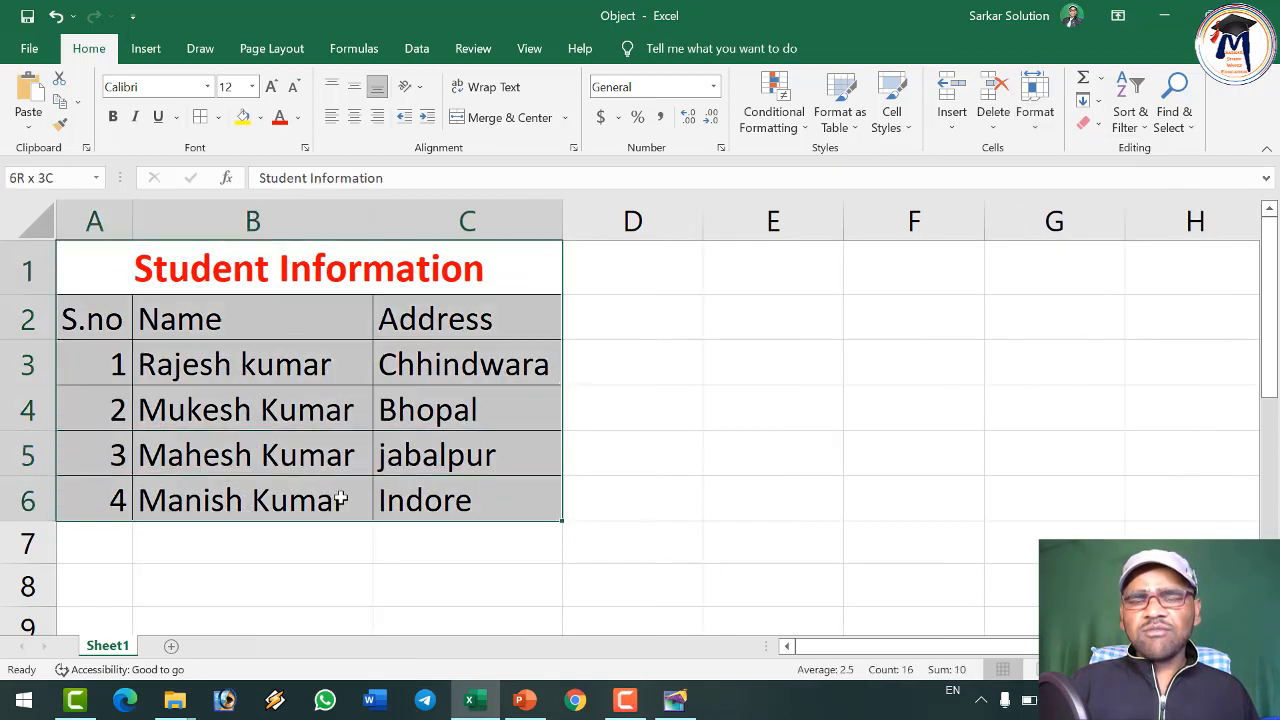
left_click(780, 468)
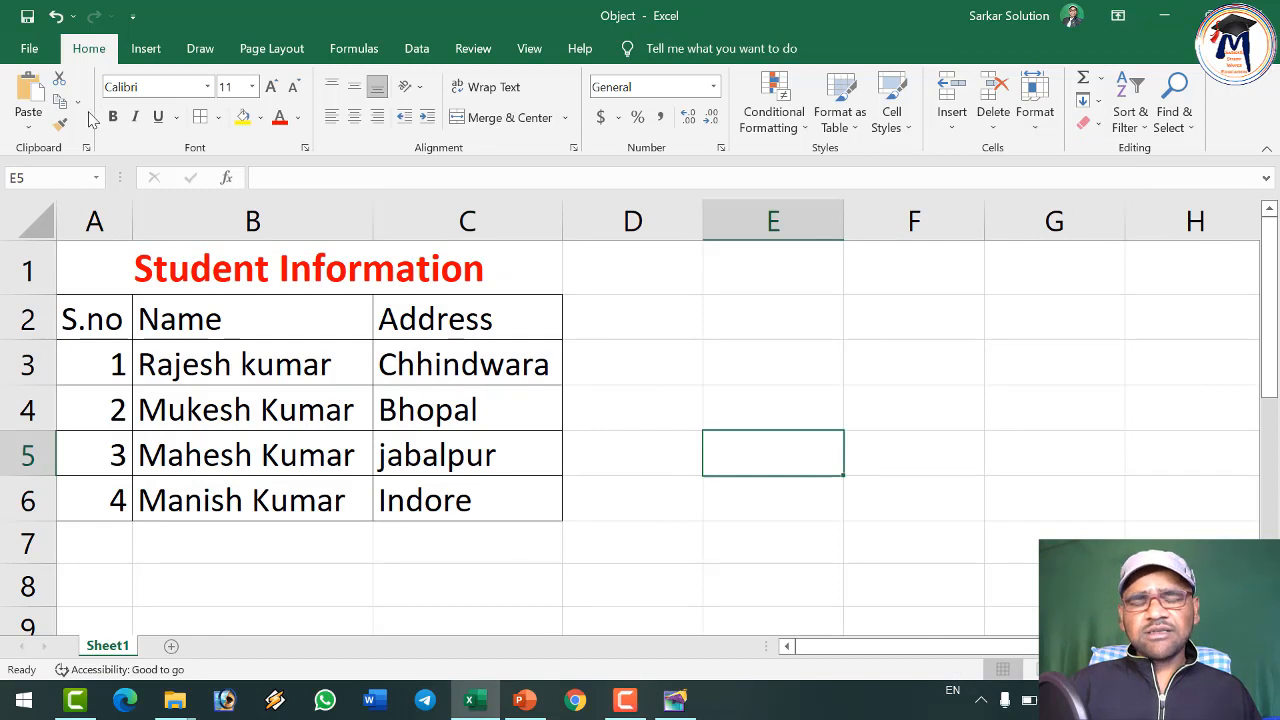
left_click(30, 50)
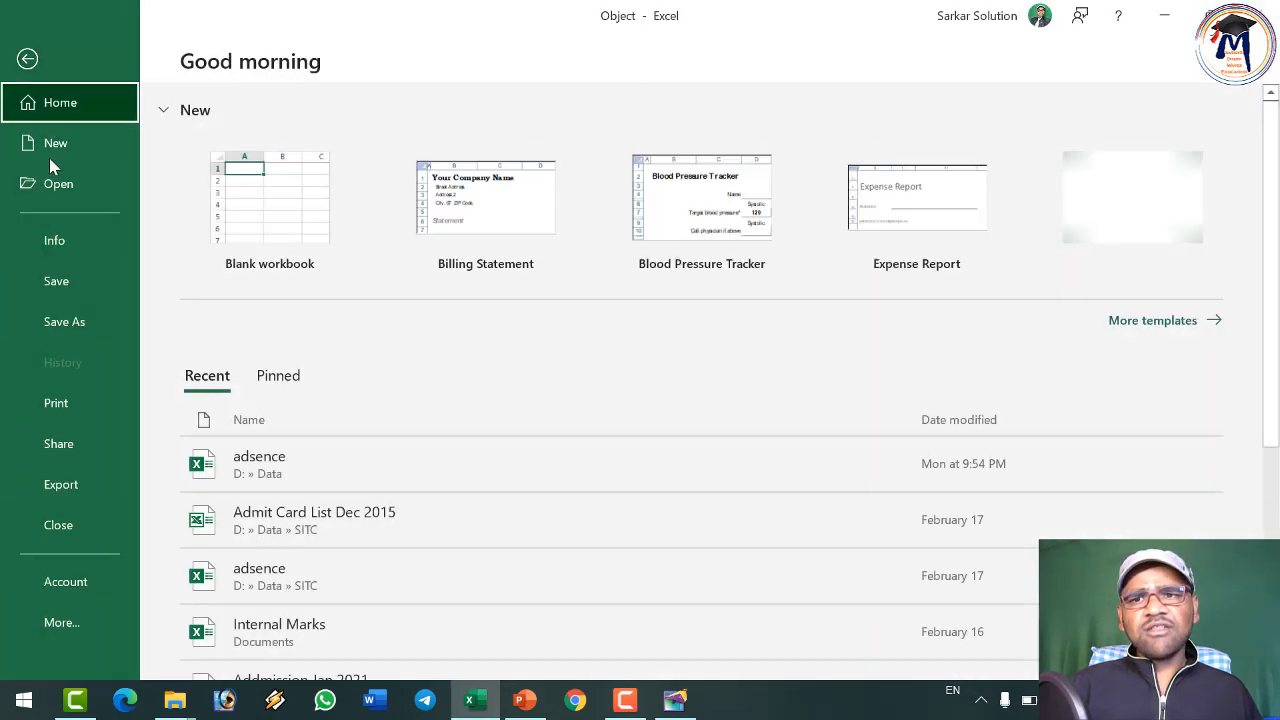
left_click(63, 290)
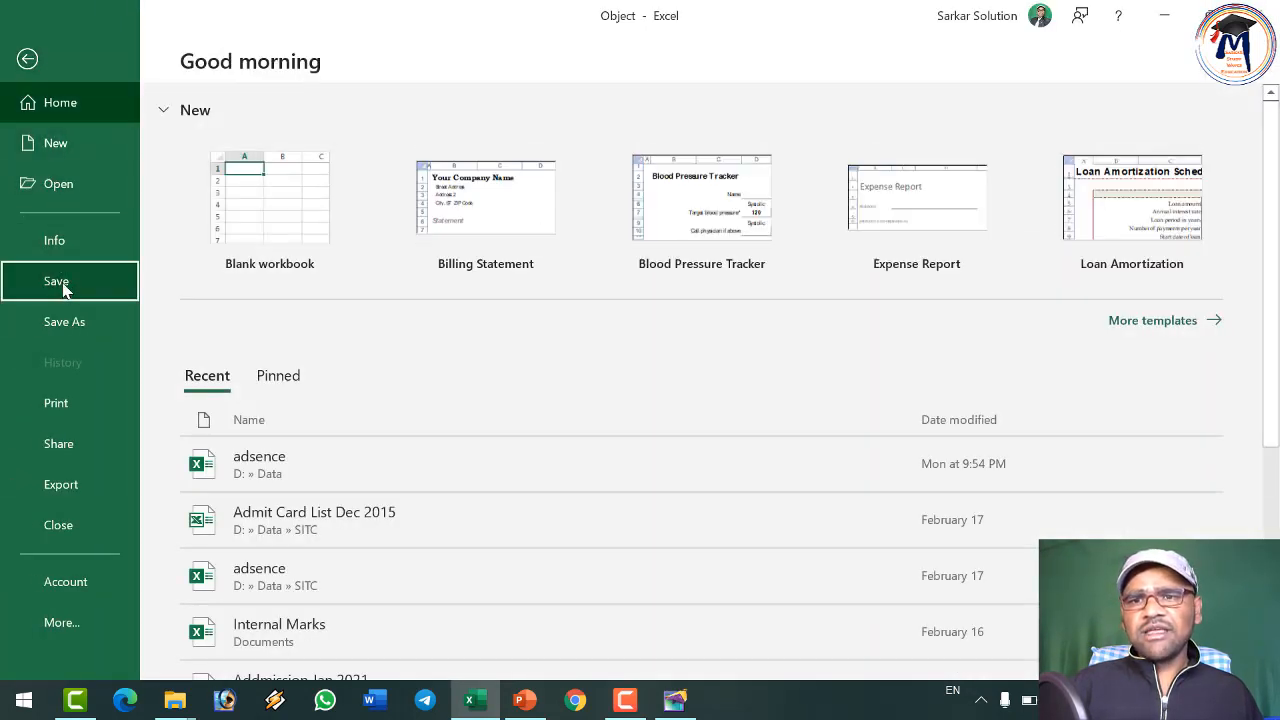
left_click(35, 63)
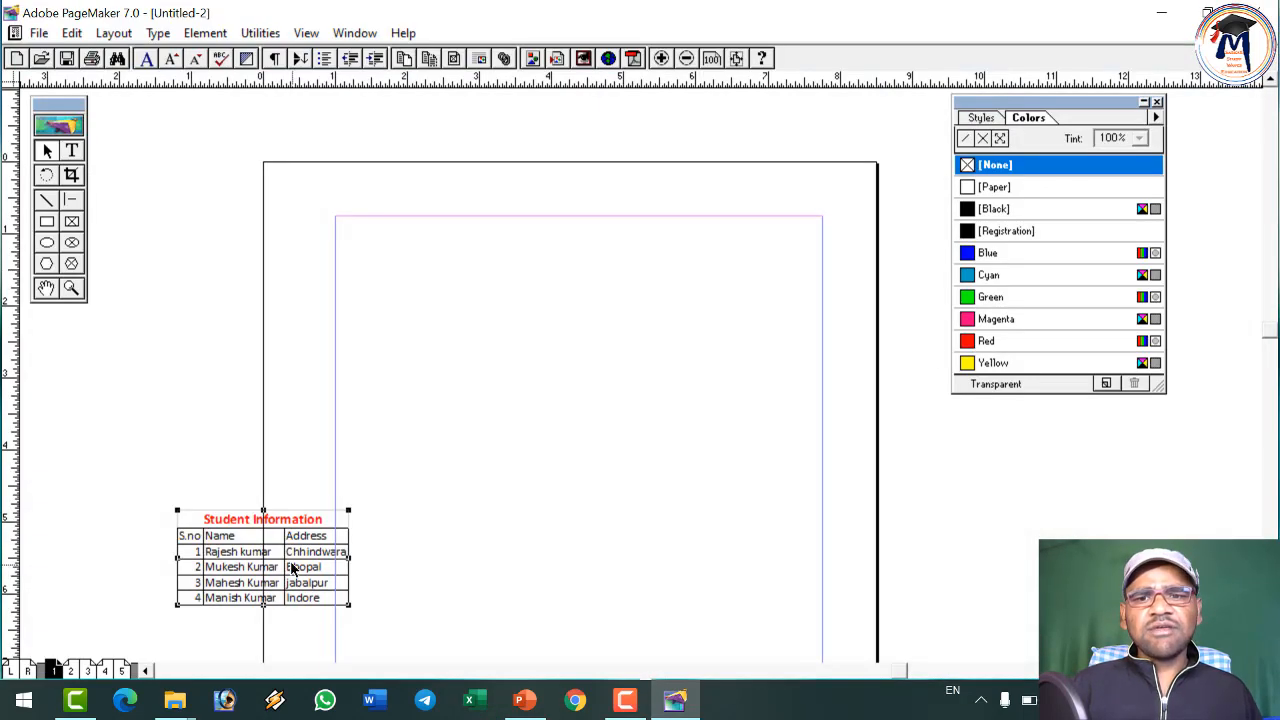
Move the table to the page's top-left margin and enlarge it by its corner handle
left_click_drag(290, 560, 453, 277)
left_click(424, 277, "ctrl")
left_click(658, 377, "ctrl")
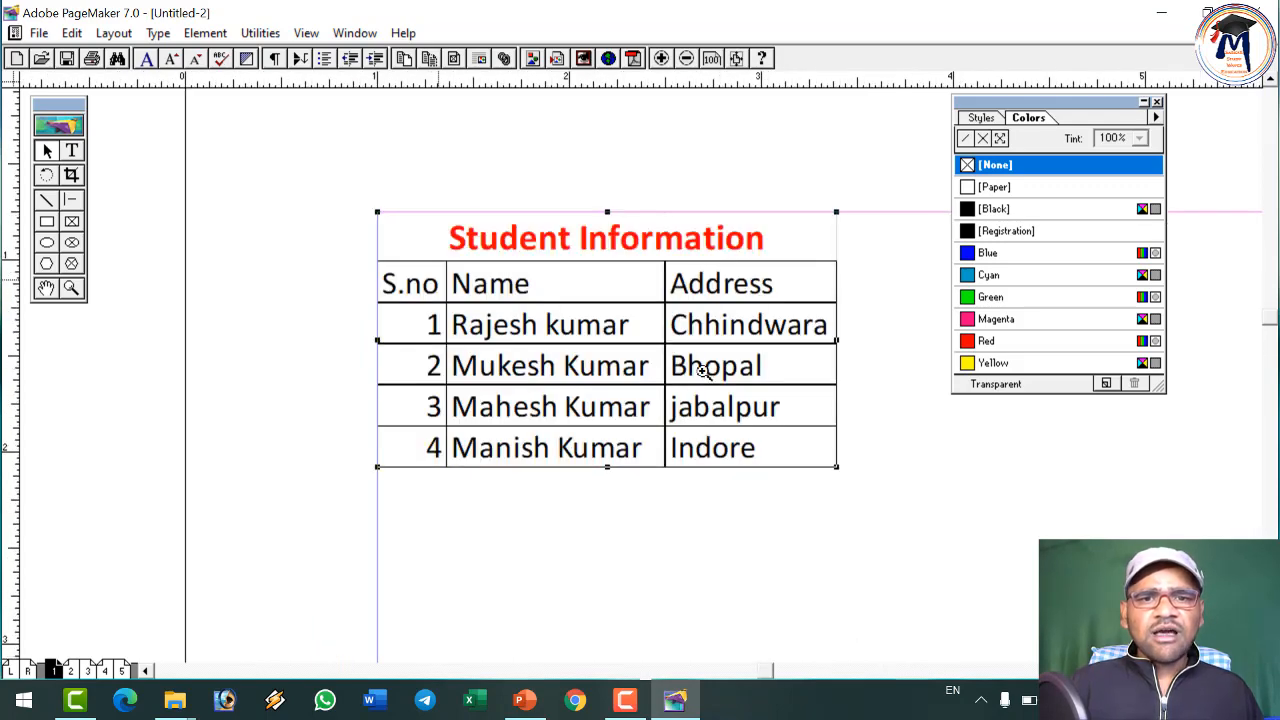
left_click(700, 368, "ctrl")
left_click(677, 363, "ctrl+alt")
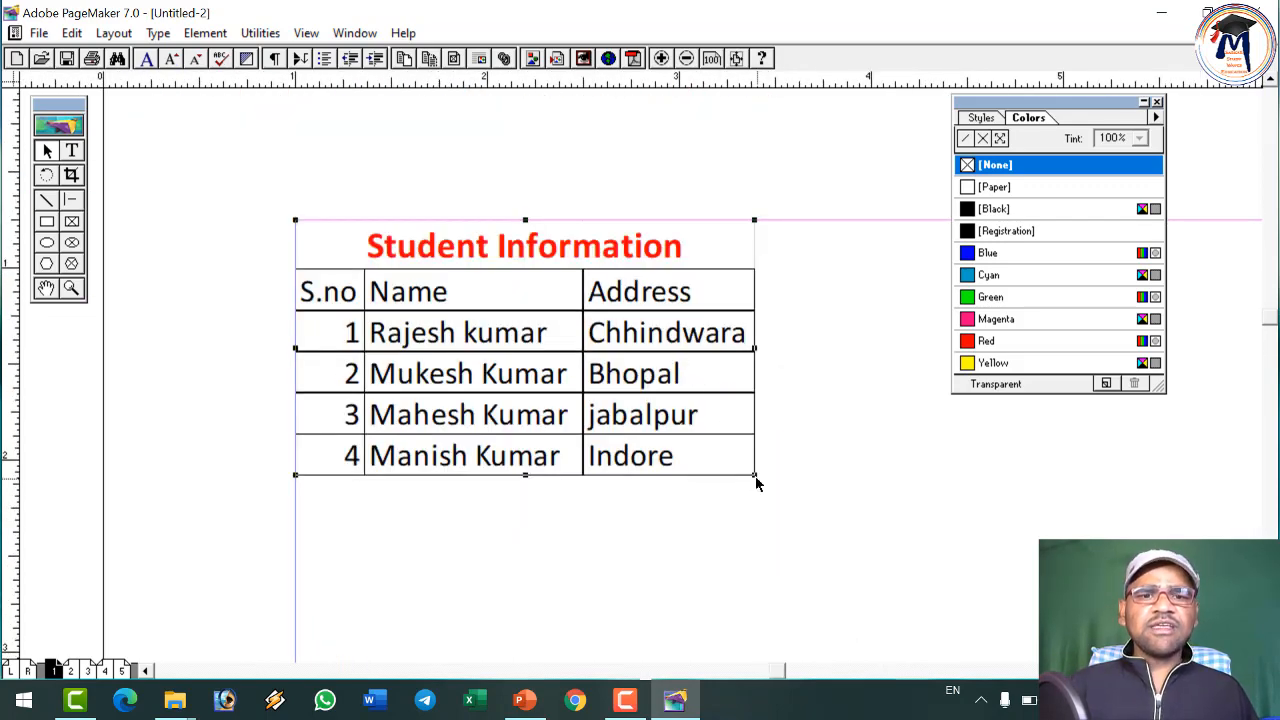
left_click_drag(755, 474, 897, 544)
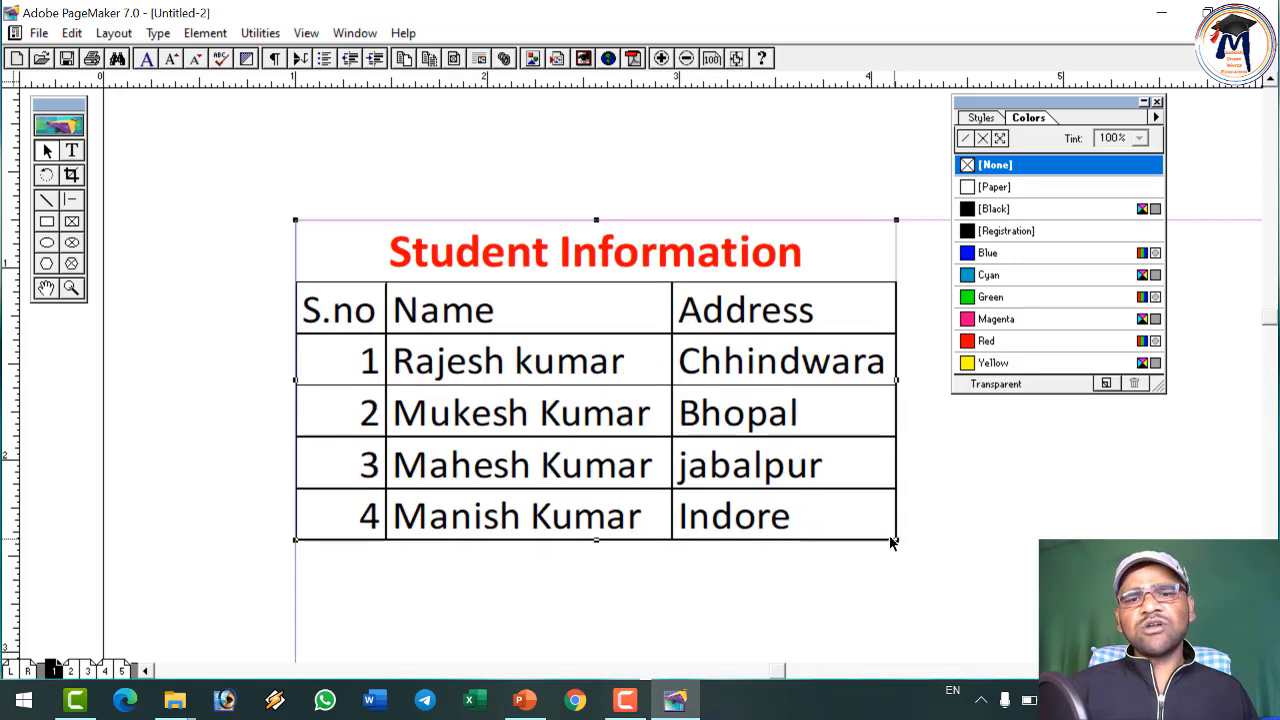
left_click(729, 462, "ctrl+alt")
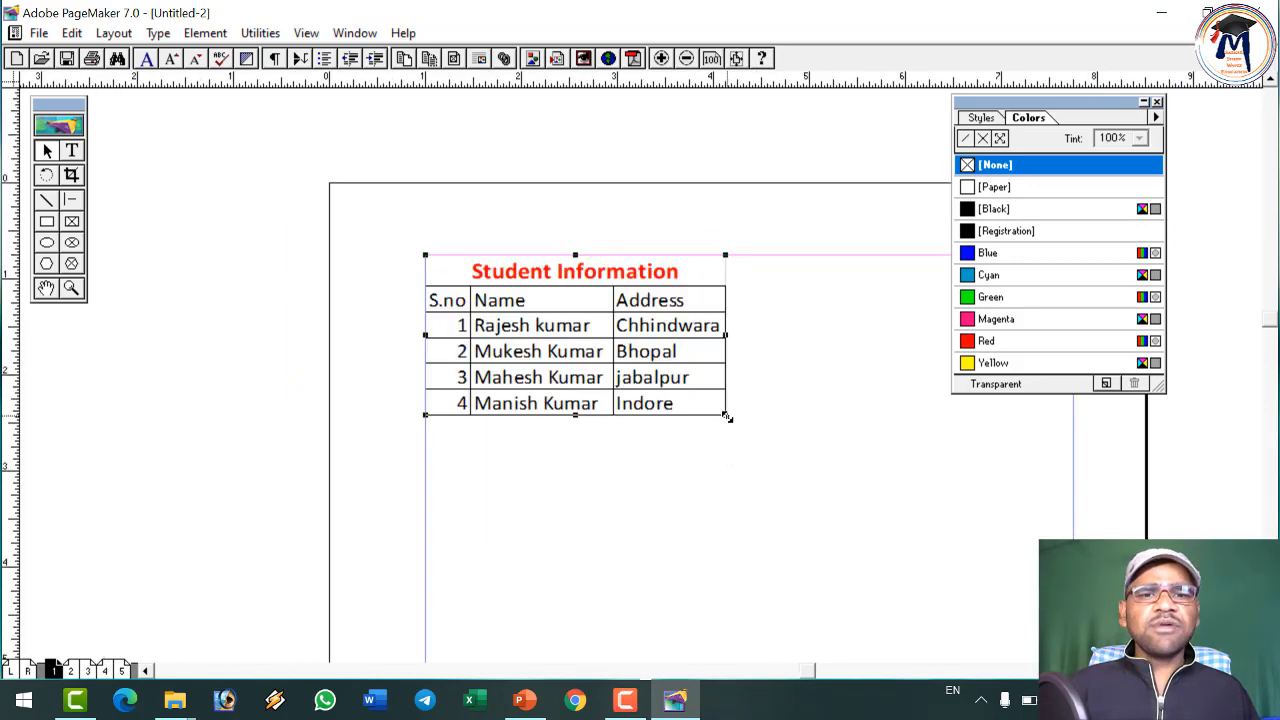
left_click_drag(729, 417, 1073, 564)
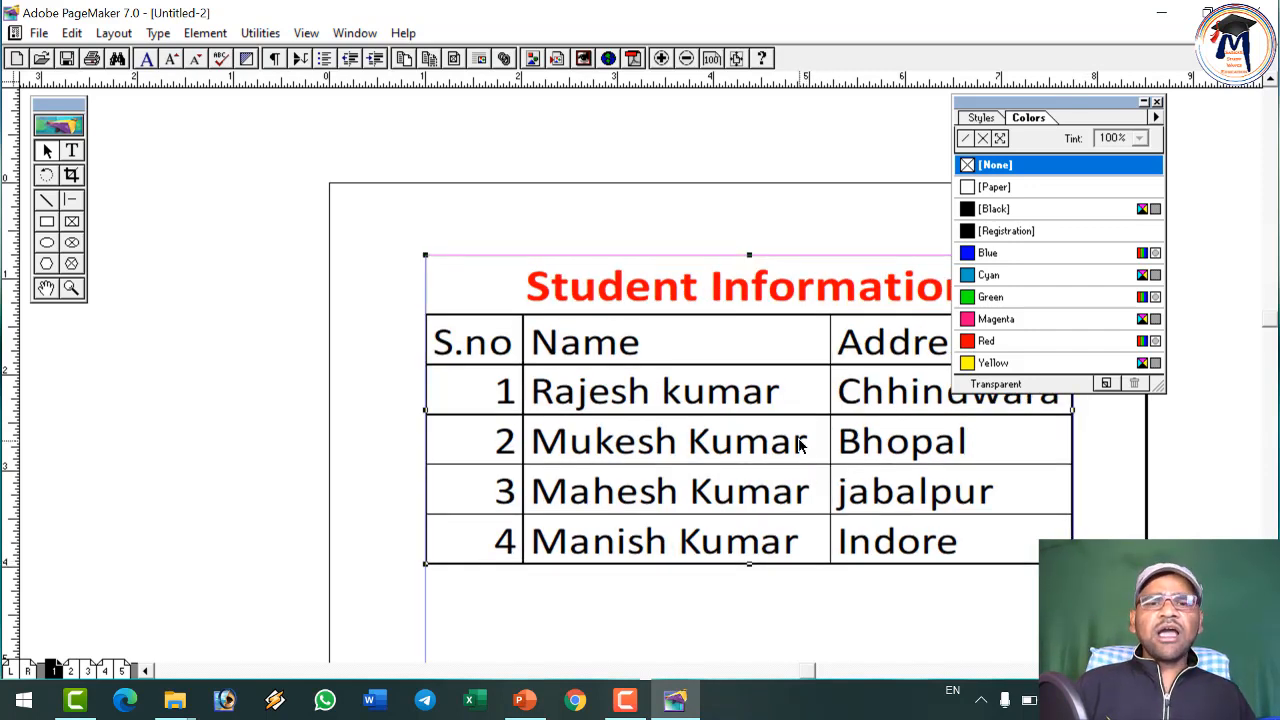
Open the embedded table in Excel and fill header row A2:C2 with tan
double_click(689, 430)
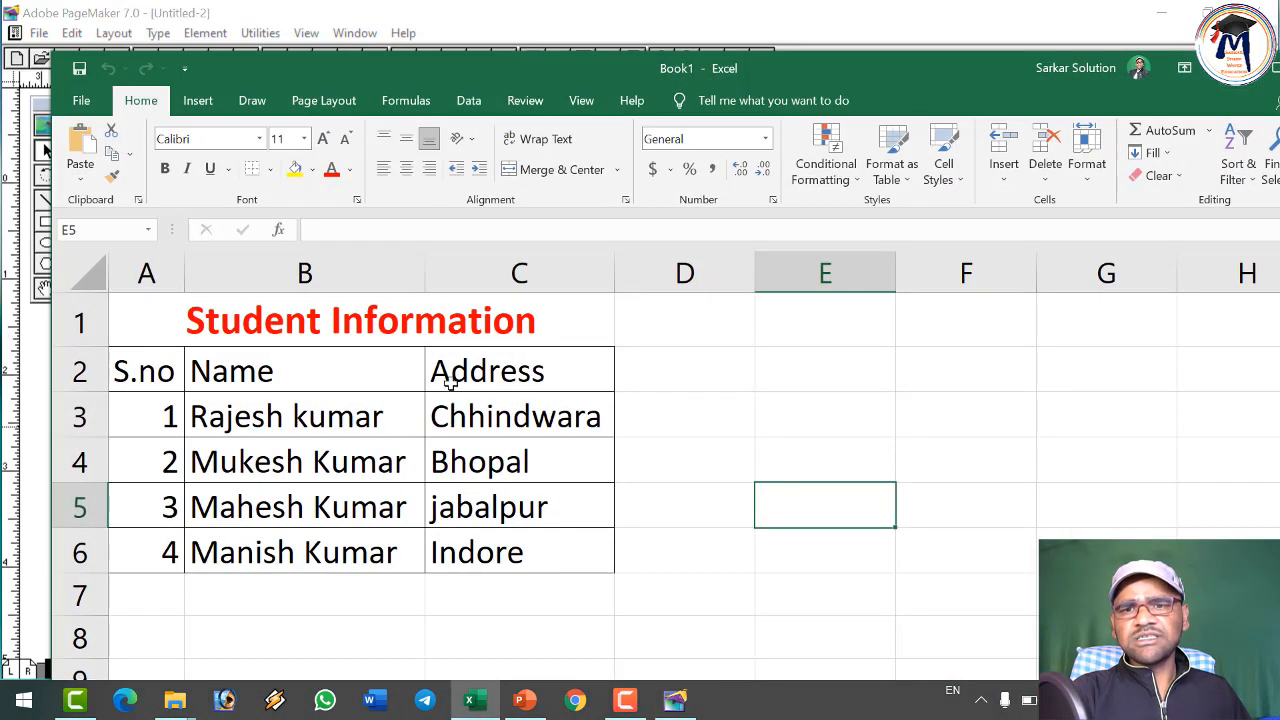
left_click(418, 447)
left_click_drag(140, 362, 457, 366)
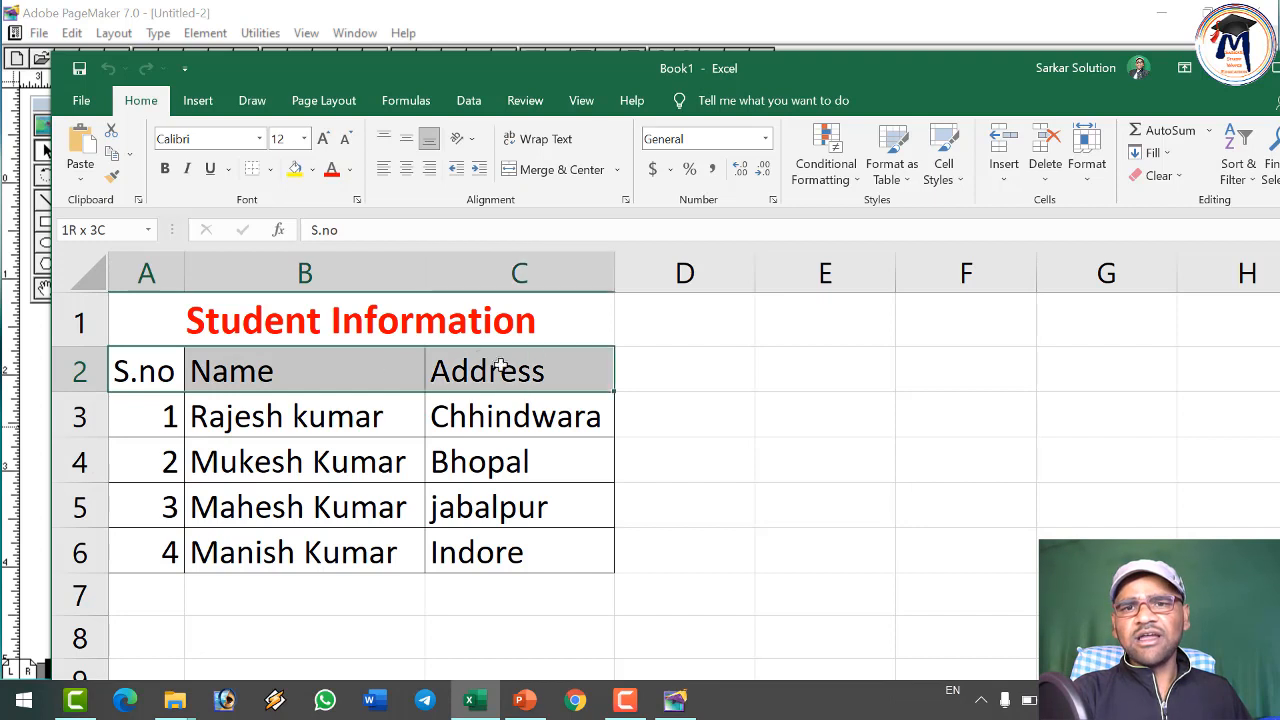
left_click(312, 169)
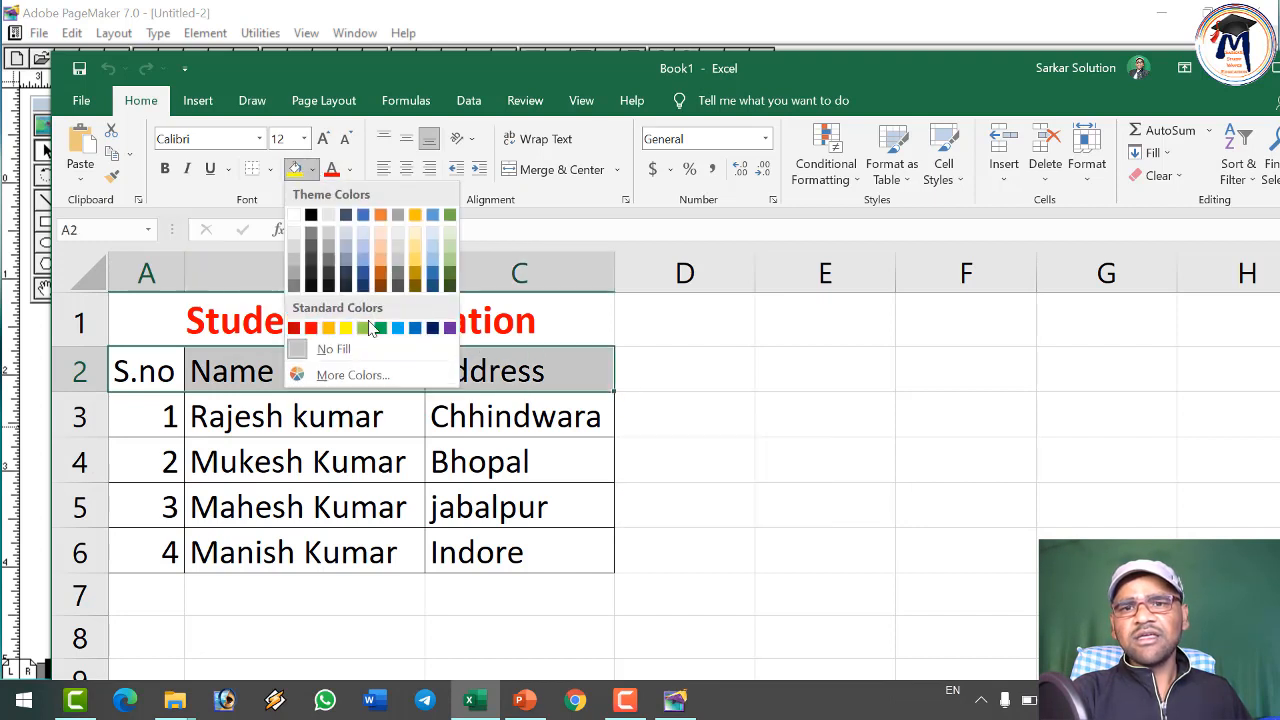
left_click(416, 240)
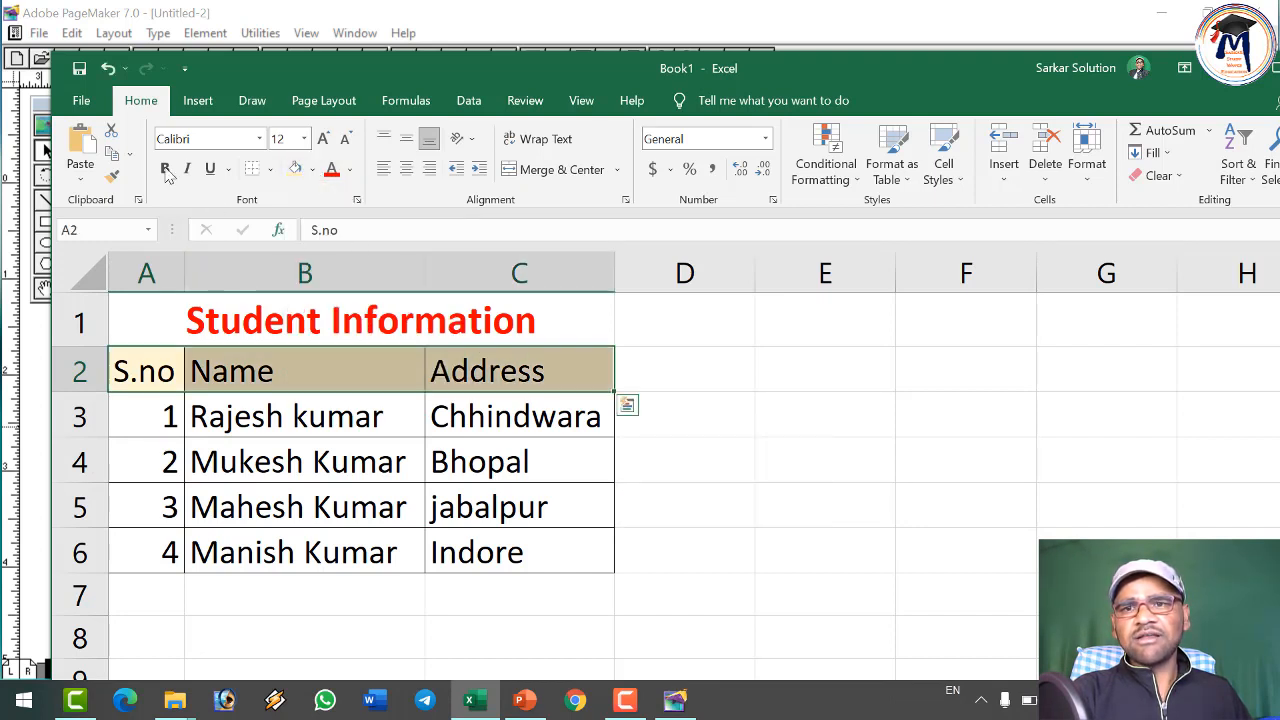
Save the workbook and minimize Excel to return to PageMaker
left_click(96, 110)
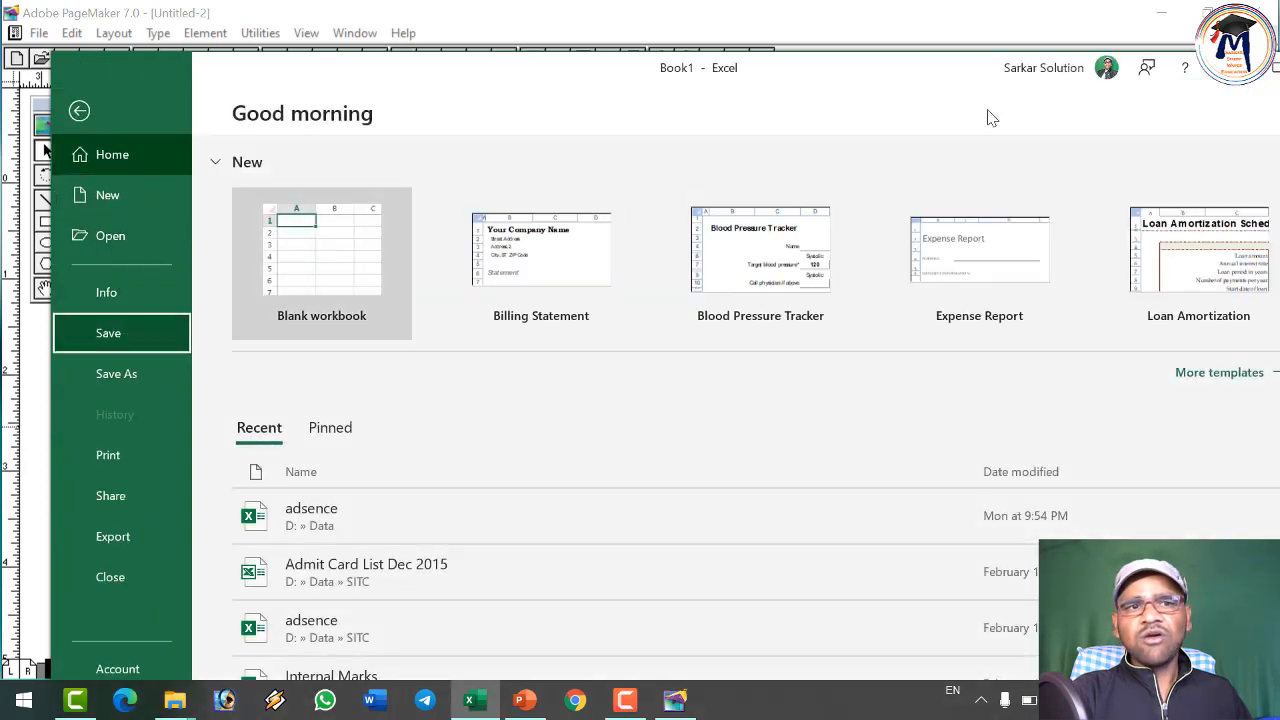
left_click(79, 110)
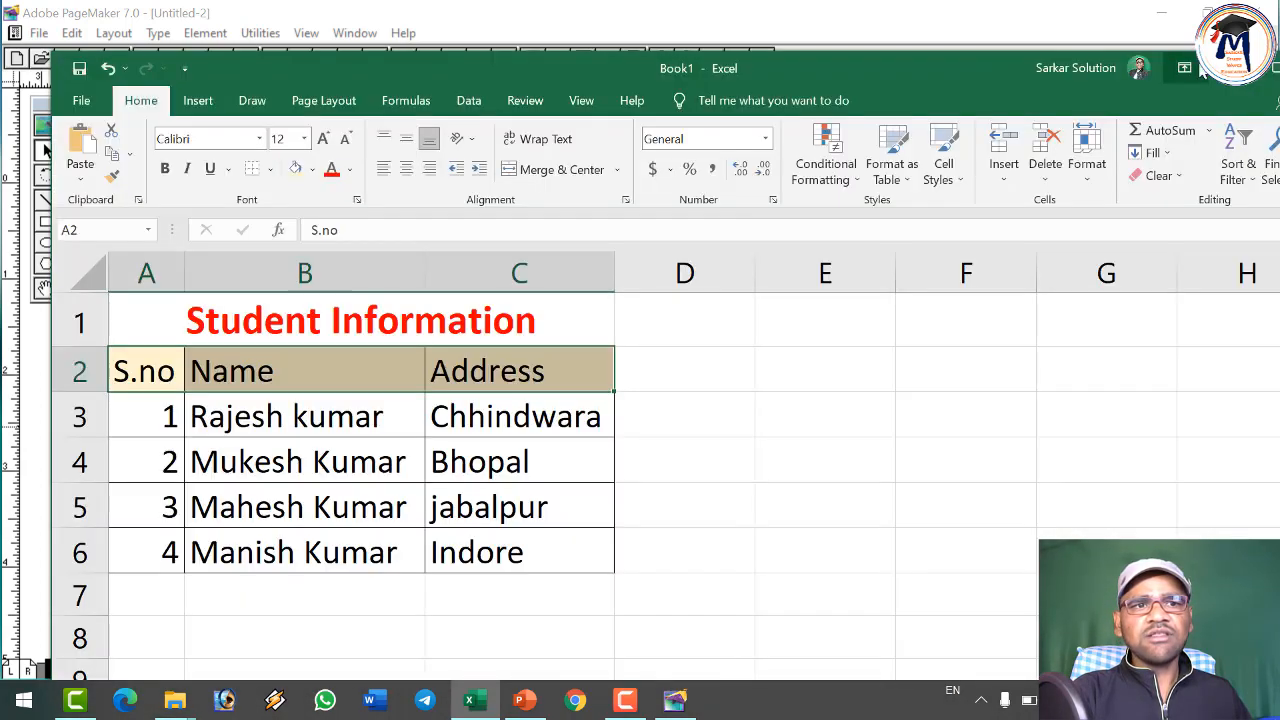
left_click_drag(911, 72, 835, 72)
left_click(1154, 68)
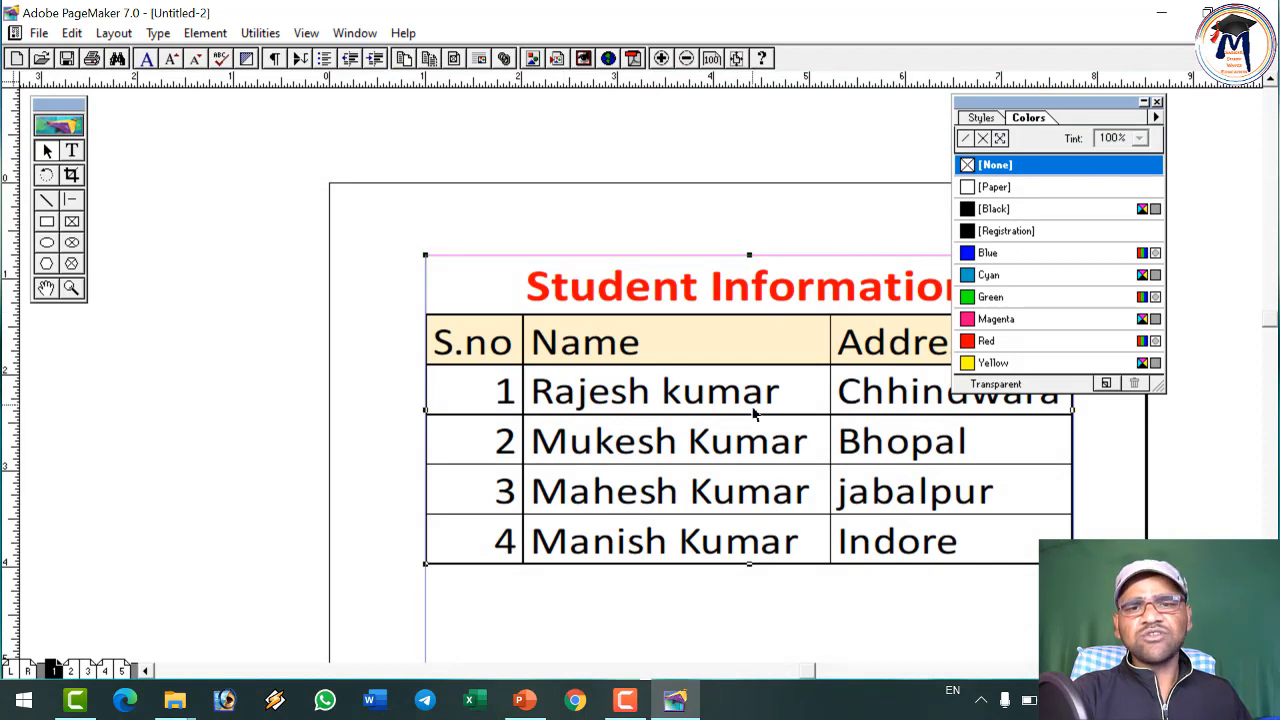
Open Insert Object, try the Create from File option, then cancel the dialog
left_click(72, 33)
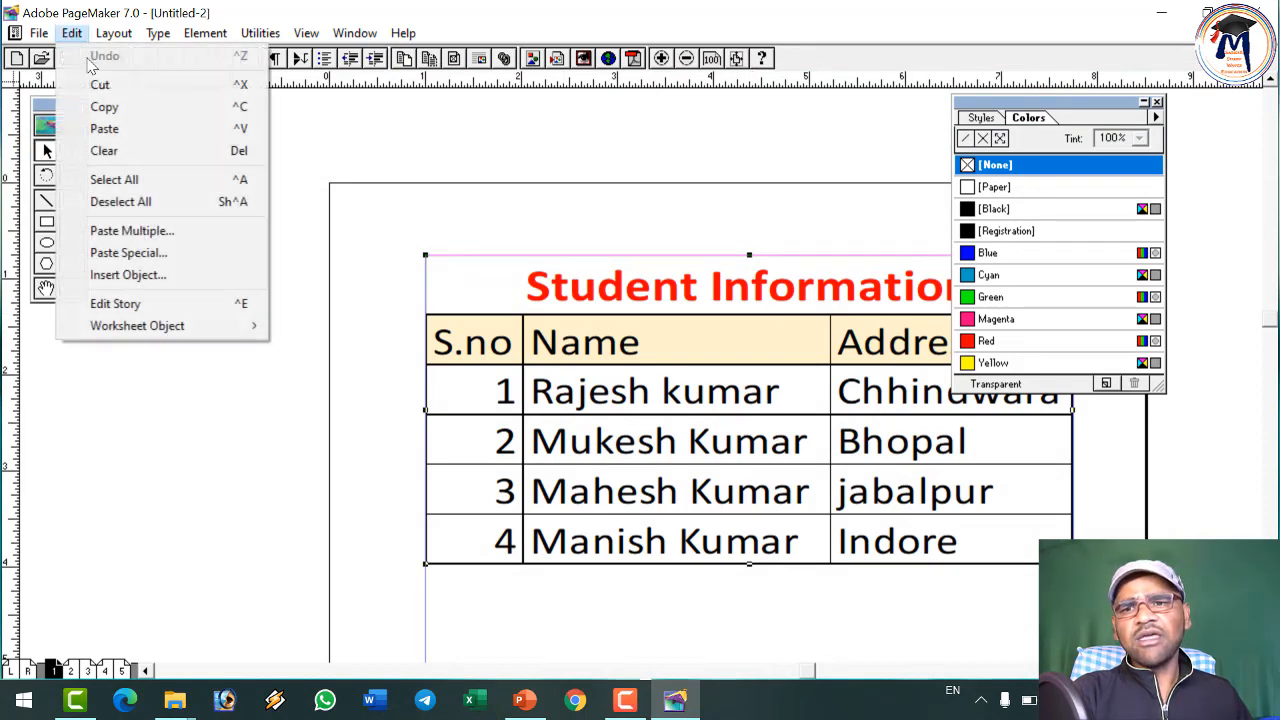
left_click(141, 276)
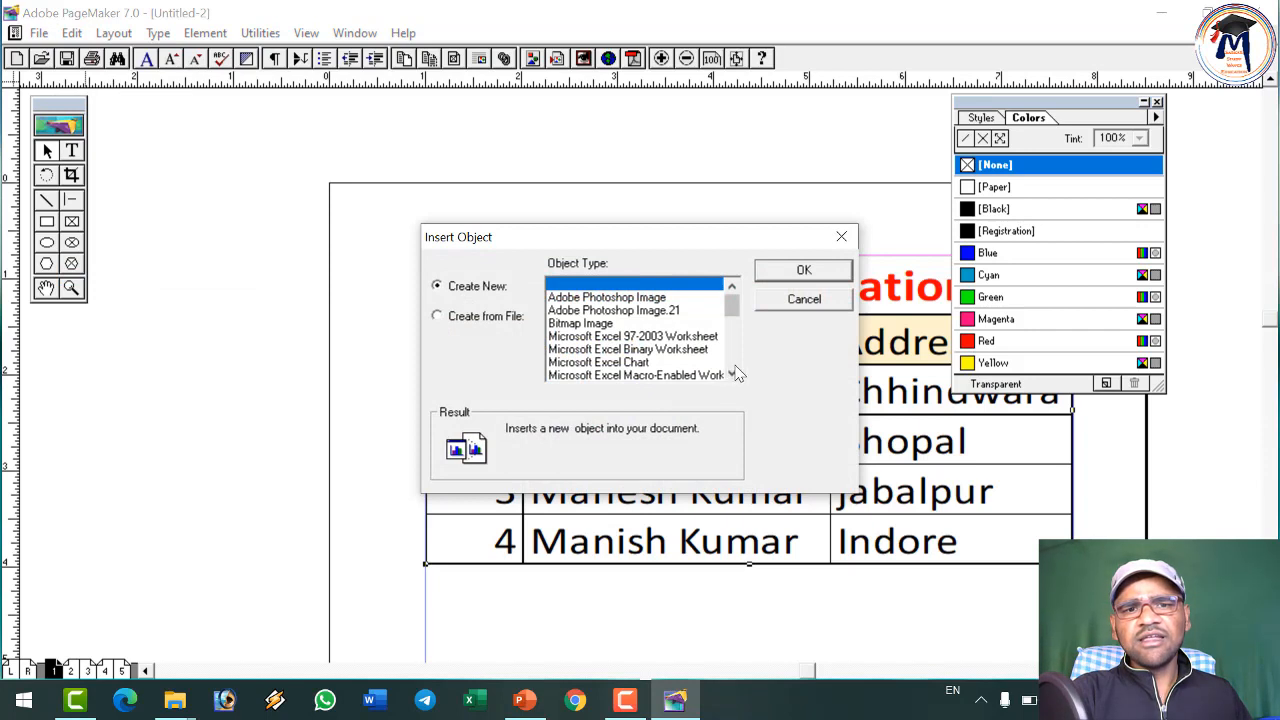
left_click(732, 372)
left_click(732, 372)
left_click(732, 372)
left_click(732, 372)
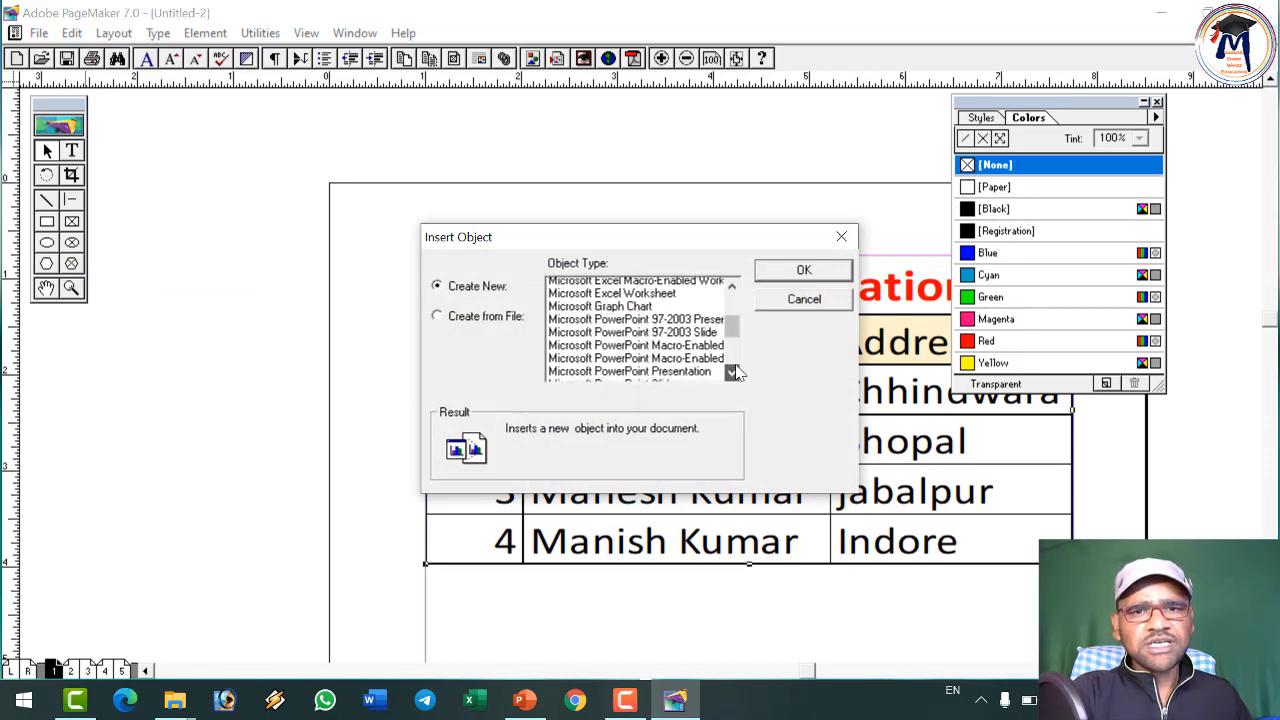
left_click(732, 372)
left_click(732, 372)
left_click(732, 372)
left_click(732, 372)
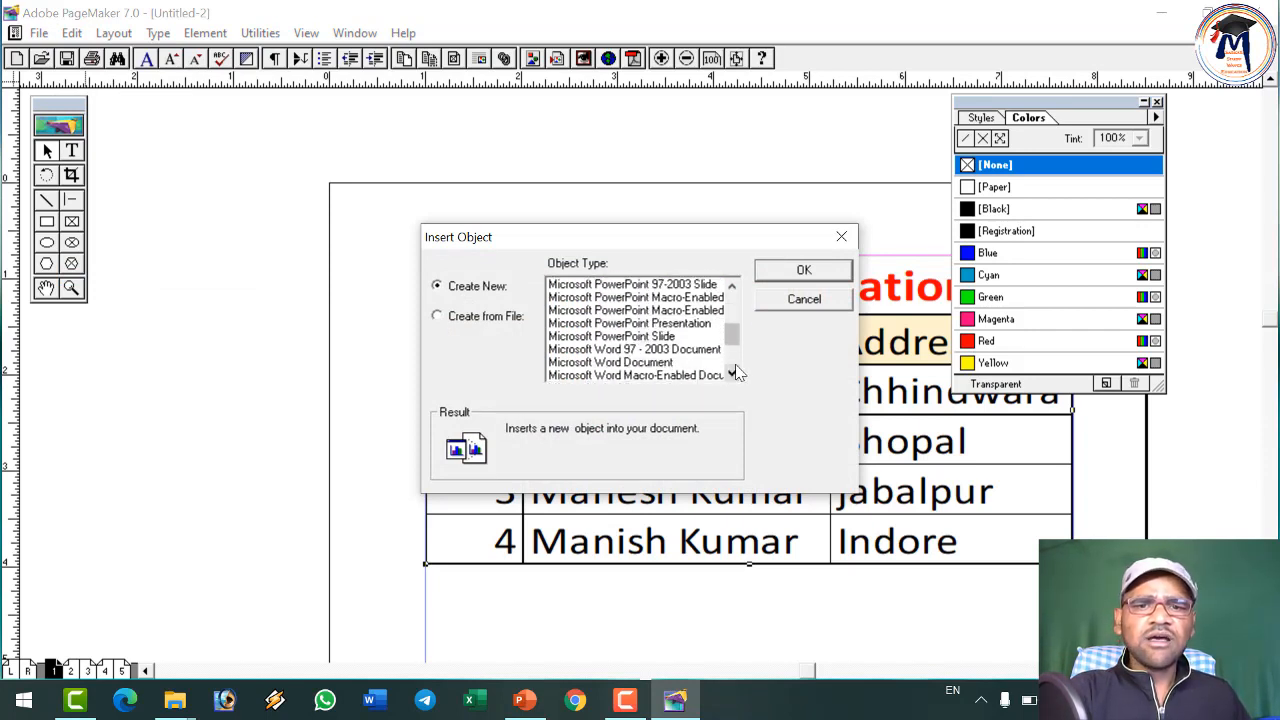
left_click(732, 372)
left_click(732, 372)
left_click(732, 372)
left_click(732, 372)
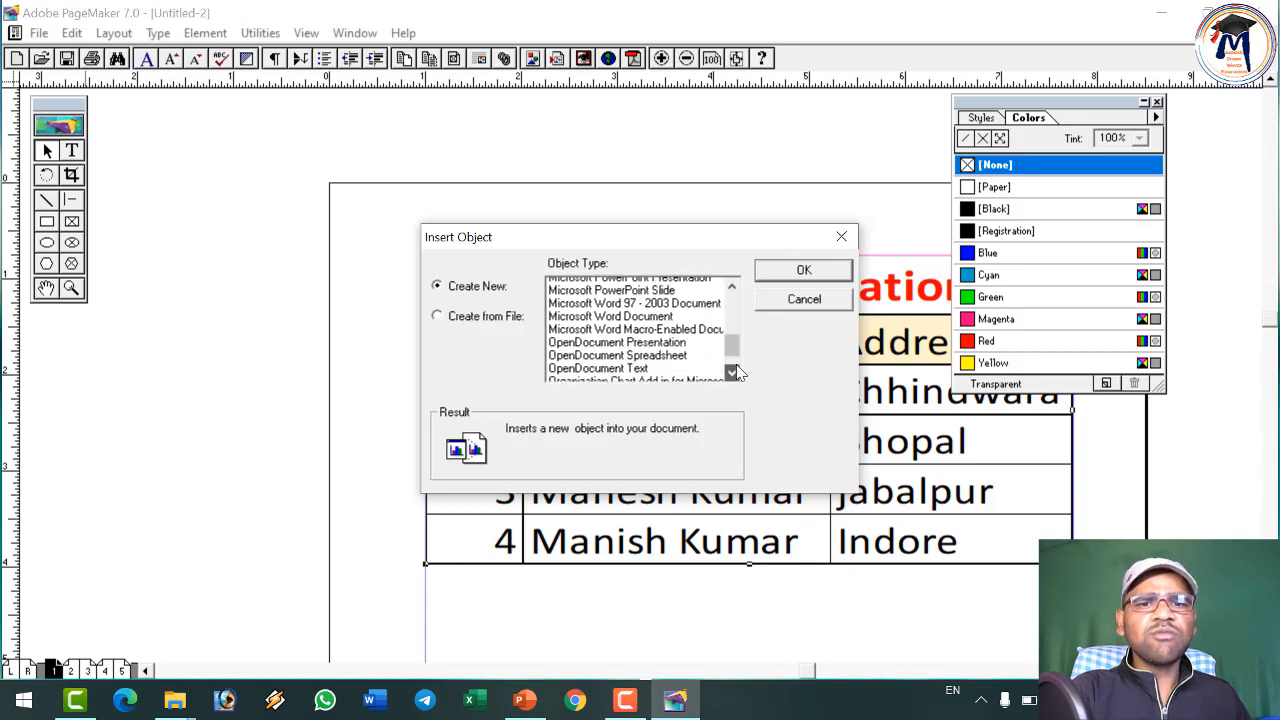
left_click(732, 372)
left_click(732, 372)
left_click_drag(733, 365, 740, 318)
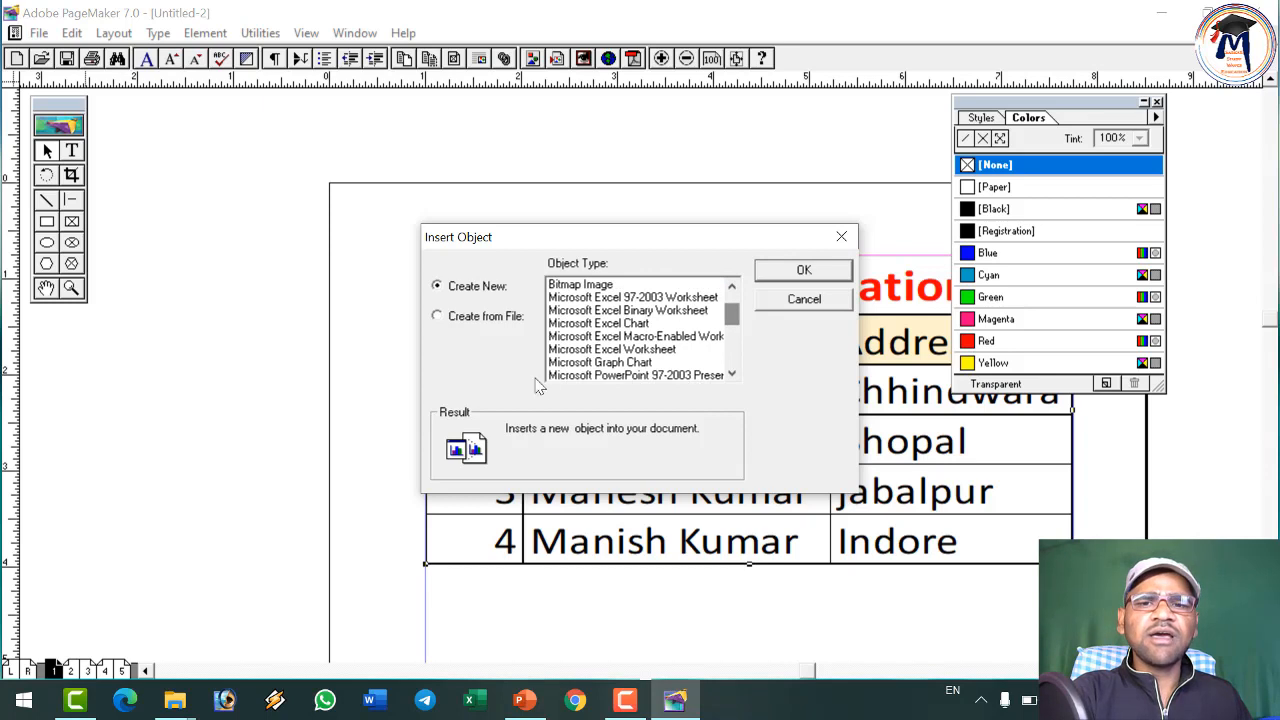
left_click(497, 320)
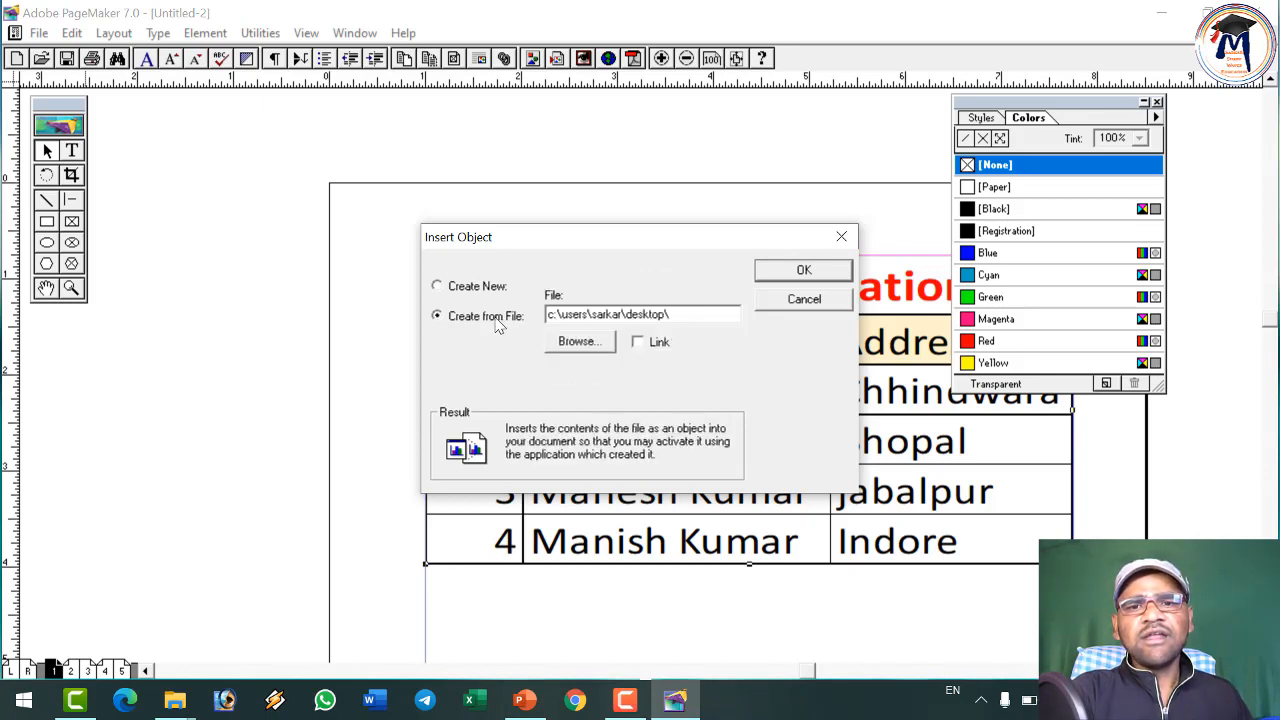
double_click(642, 316)
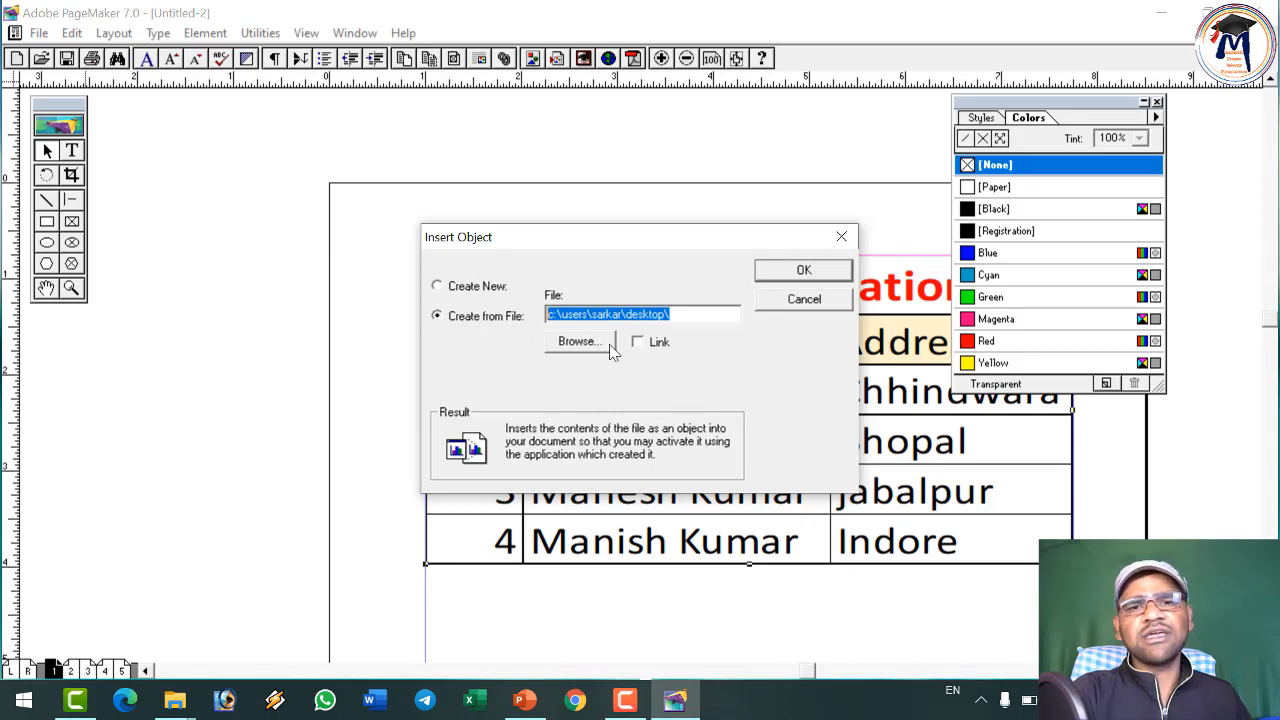
left_click(805, 301)
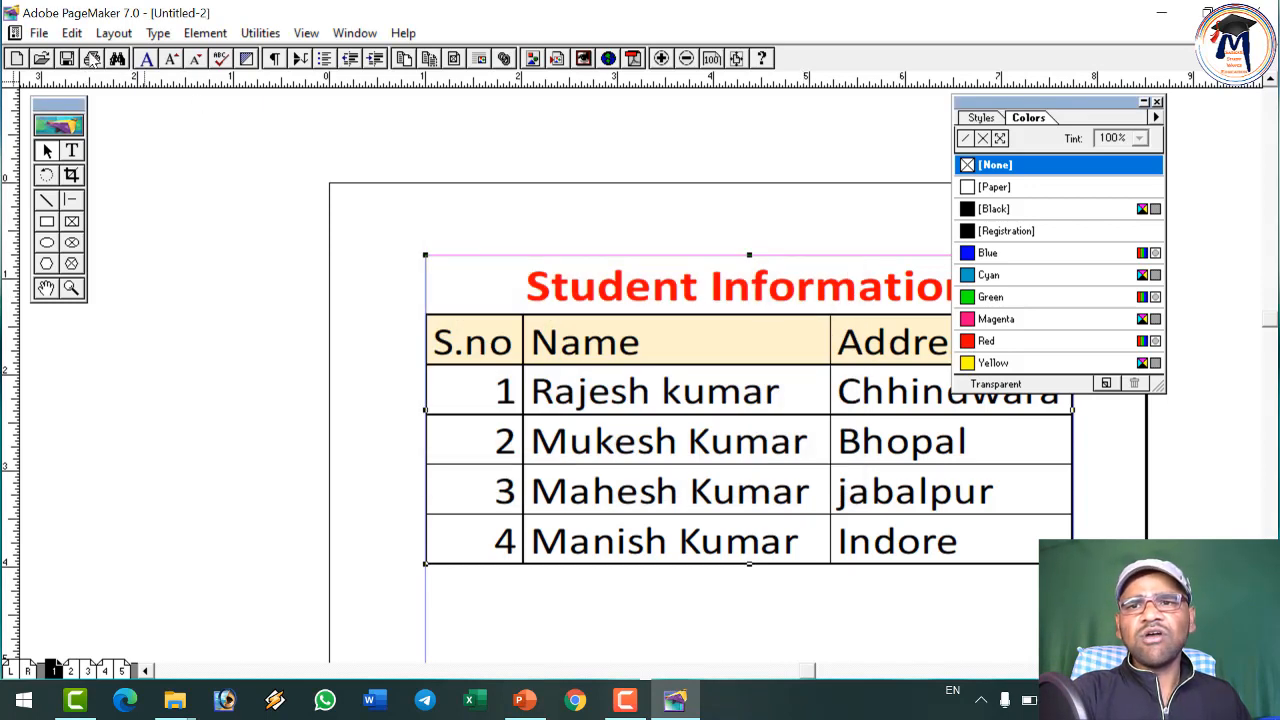
Check the Edit menu's Worksheet Object options, then delete the Student Information table
left_click(71, 33)
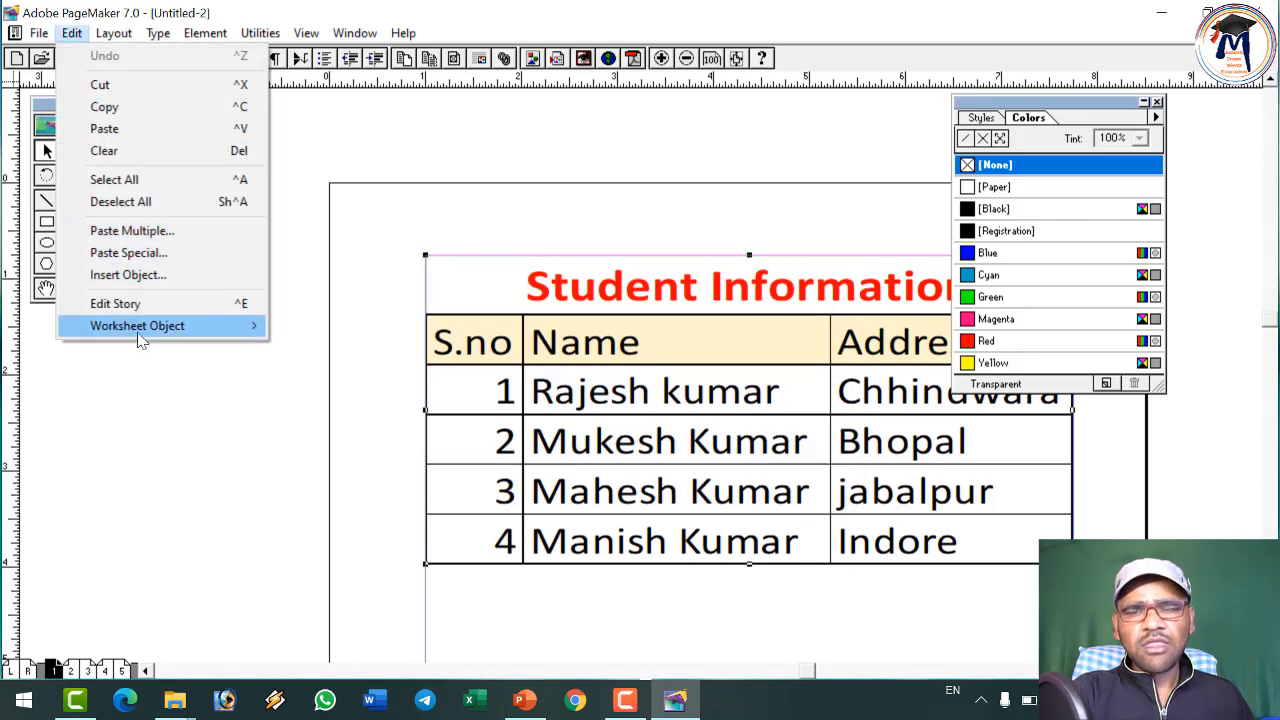
mouse_move(147, 322)
left_click(590, 366)
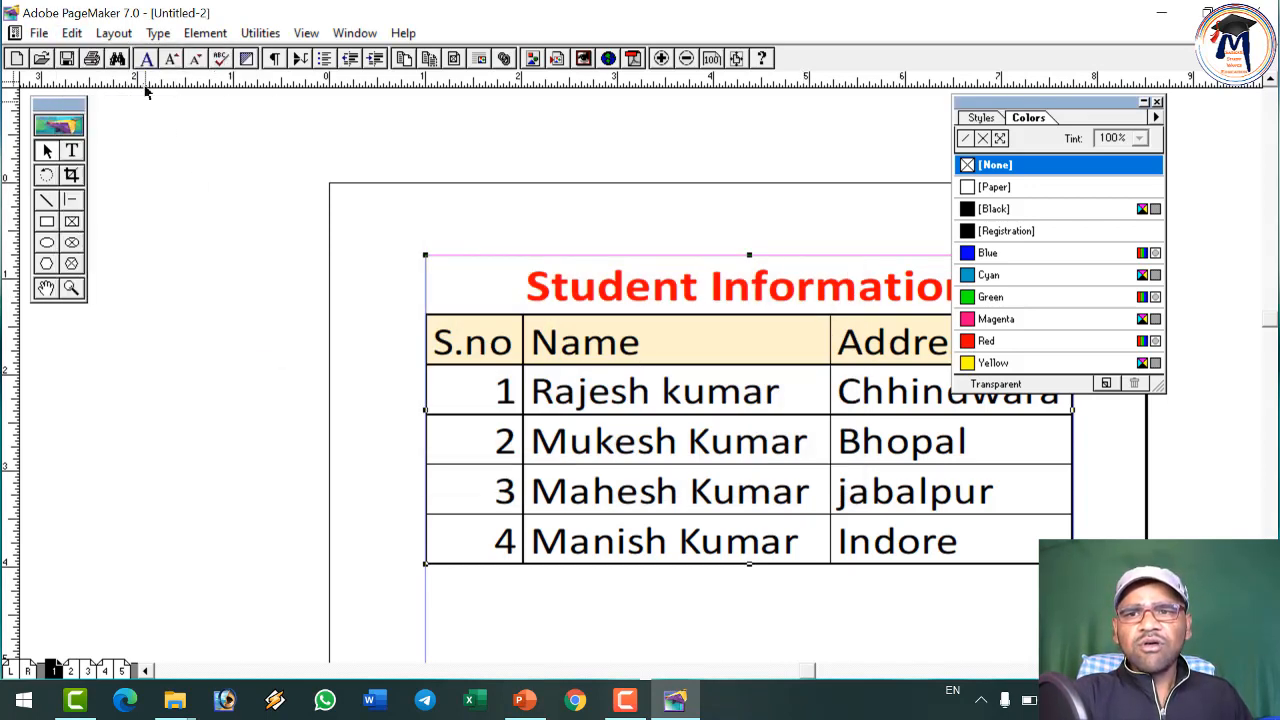
left_click(72, 33)
mouse_move(163, 335)
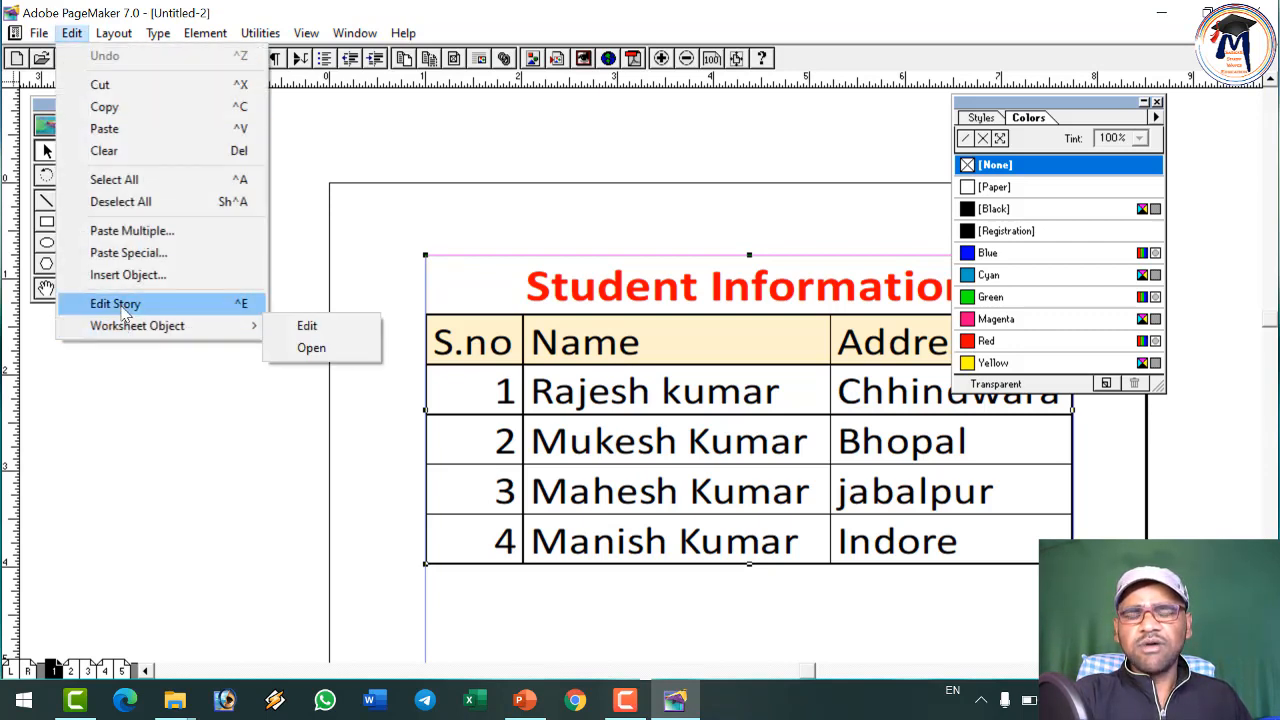
left_click(596, 330)
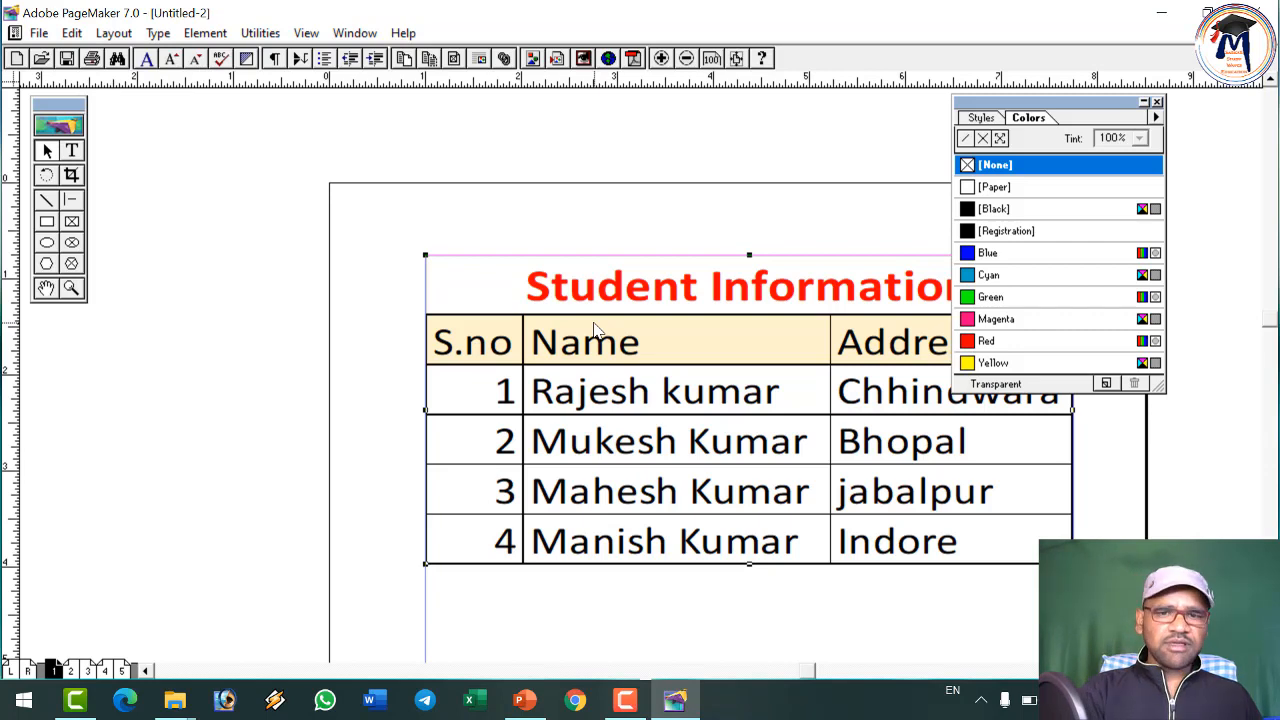
key("Delete")
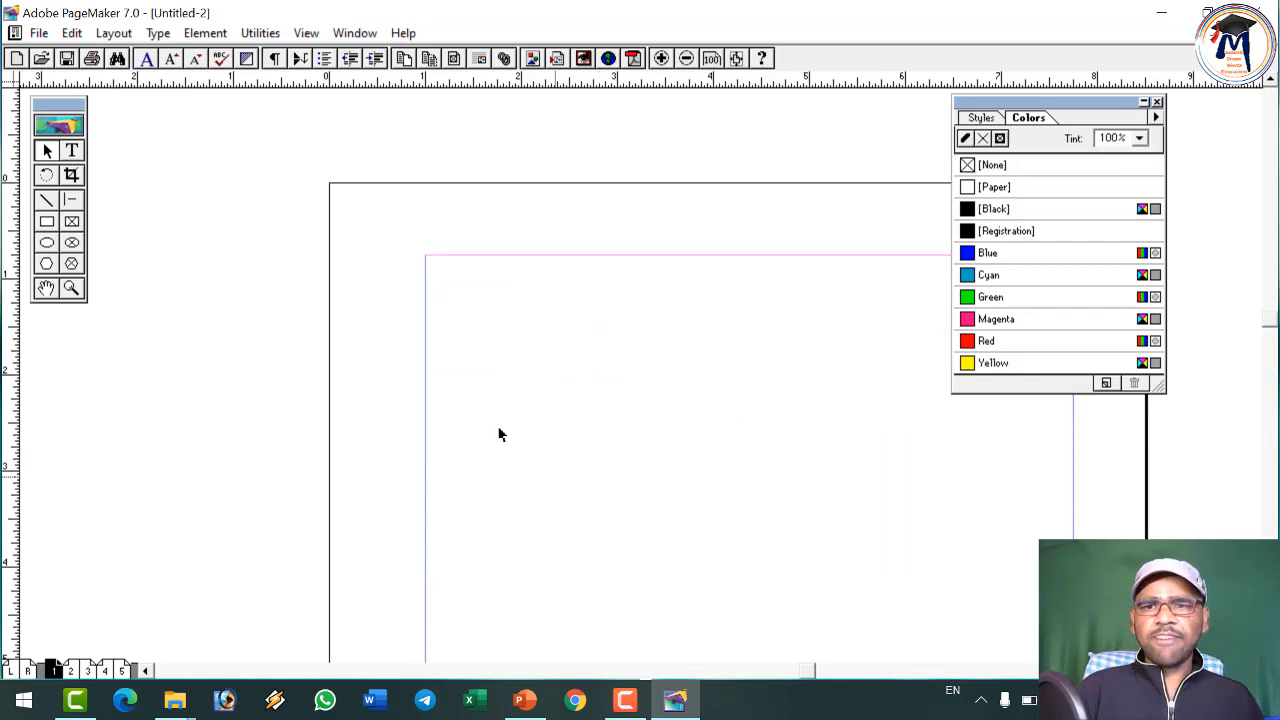
Place the Desktop text document 'file' and flow it at the page's top margin
left_click(39, 33)
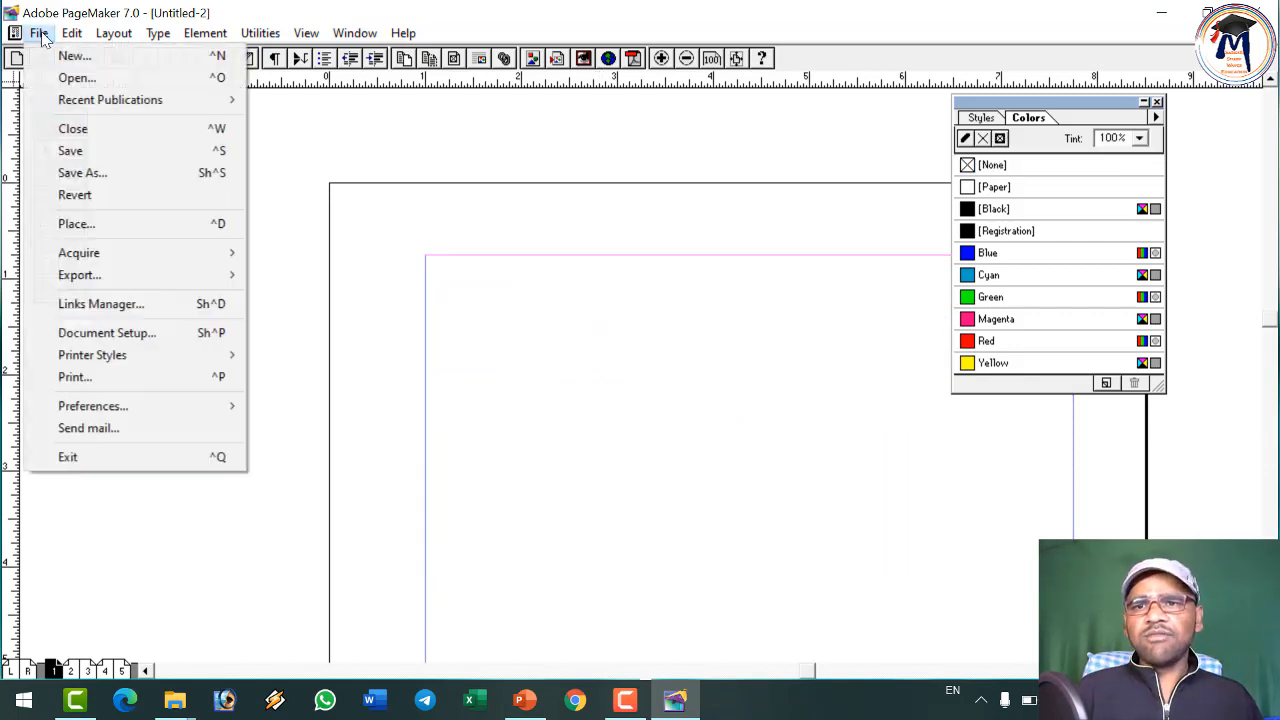
left_click(114, 222)
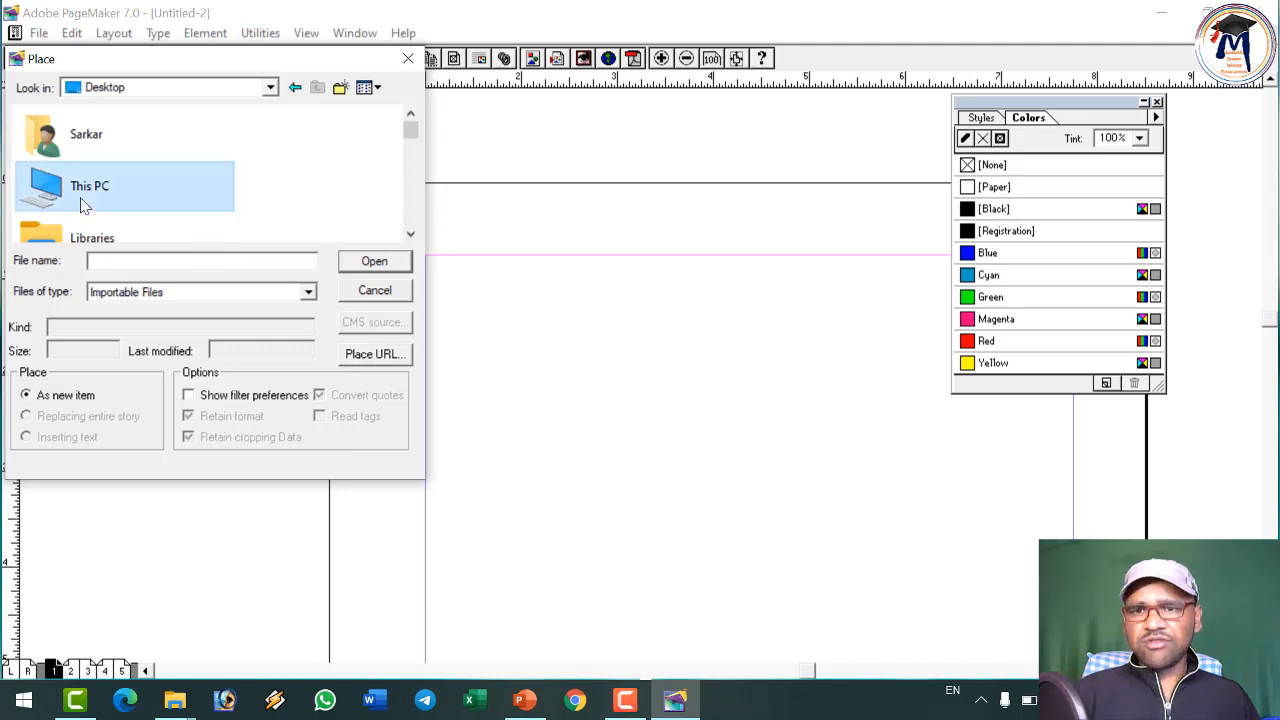
scroll(100, 200, "down", 3)
key("f")
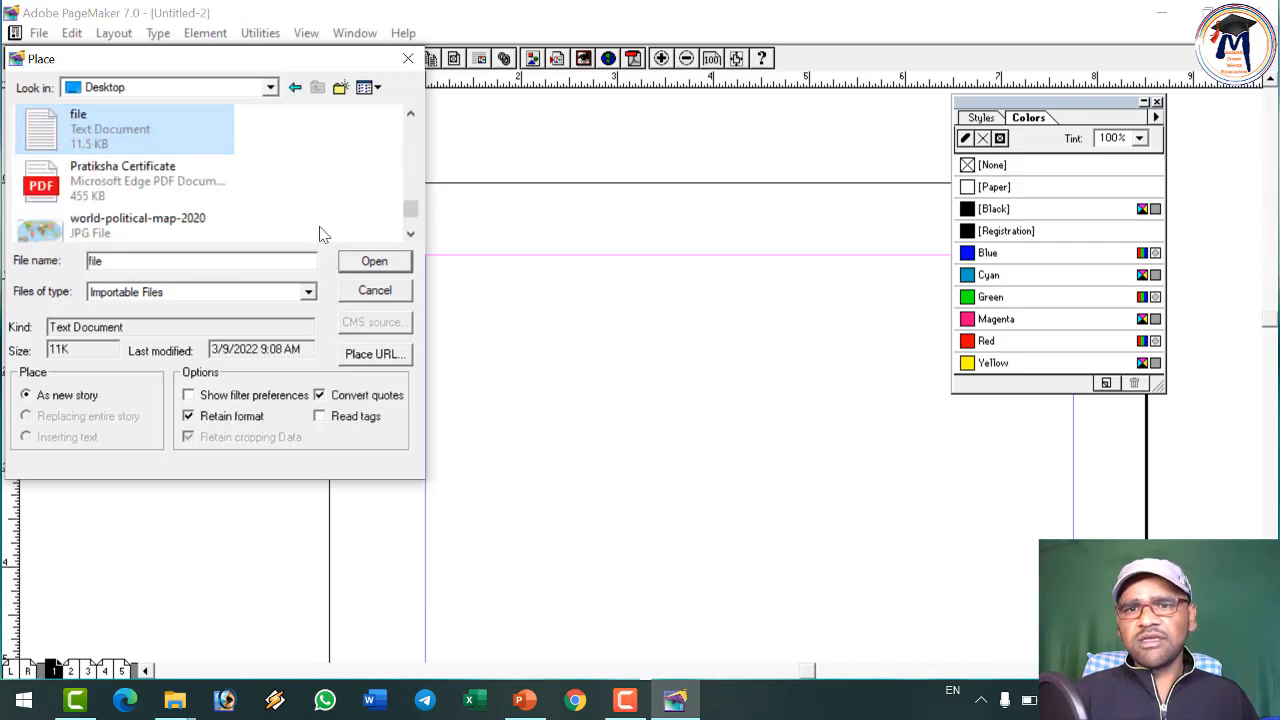
left_click(372, 261)
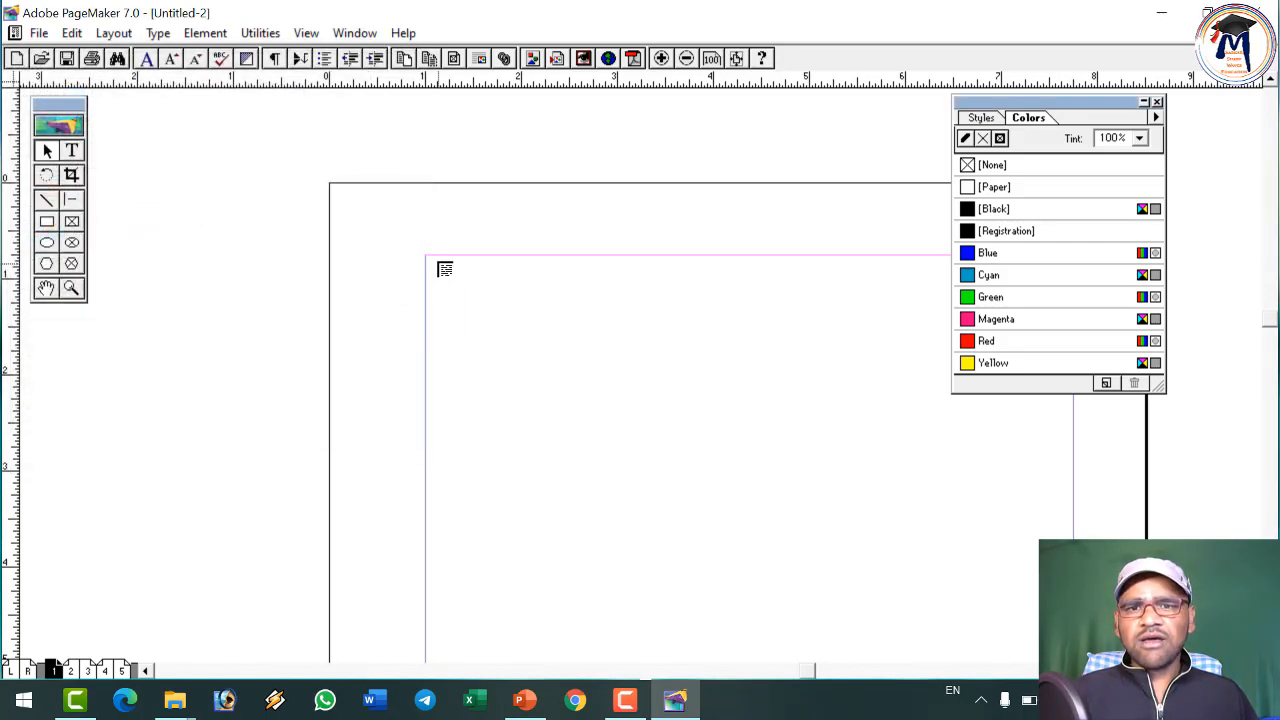
left_click(428, 262)
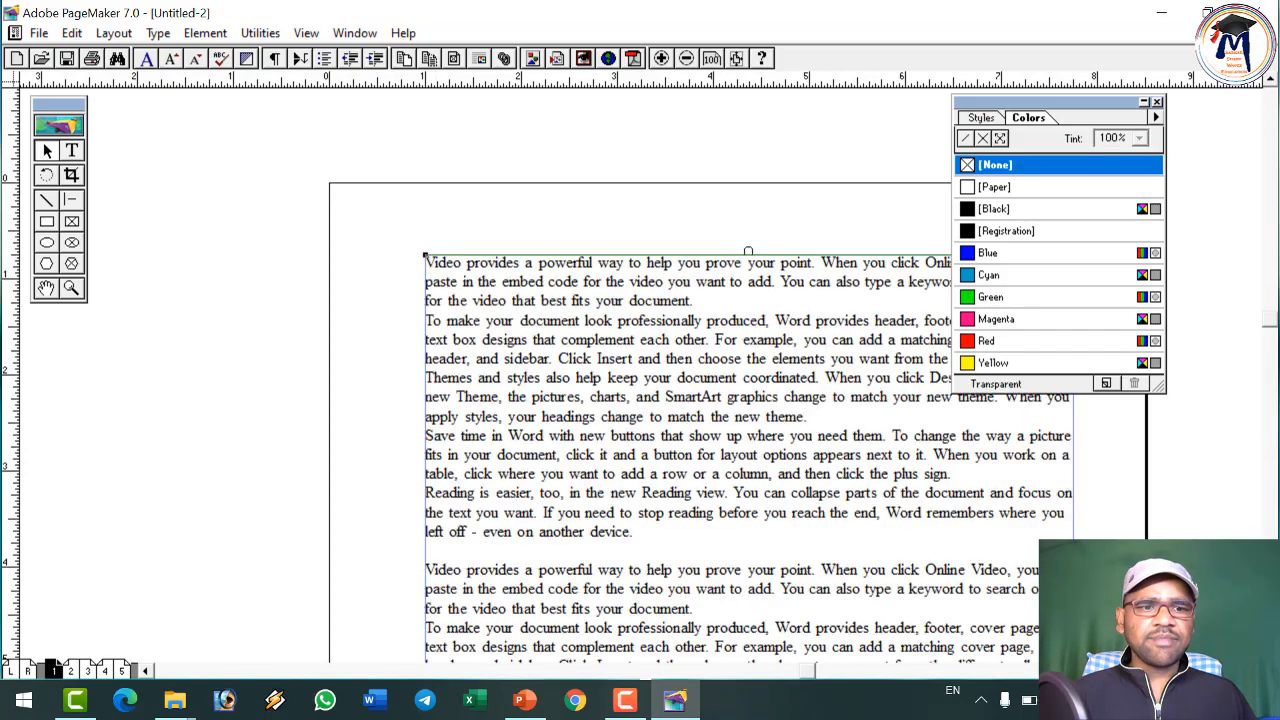
Zoom in and out on the placed text, checking it at 200% and actual size
scroll(640, 375, "right", 3)
left_click(345, 433, "ctrl+alt")
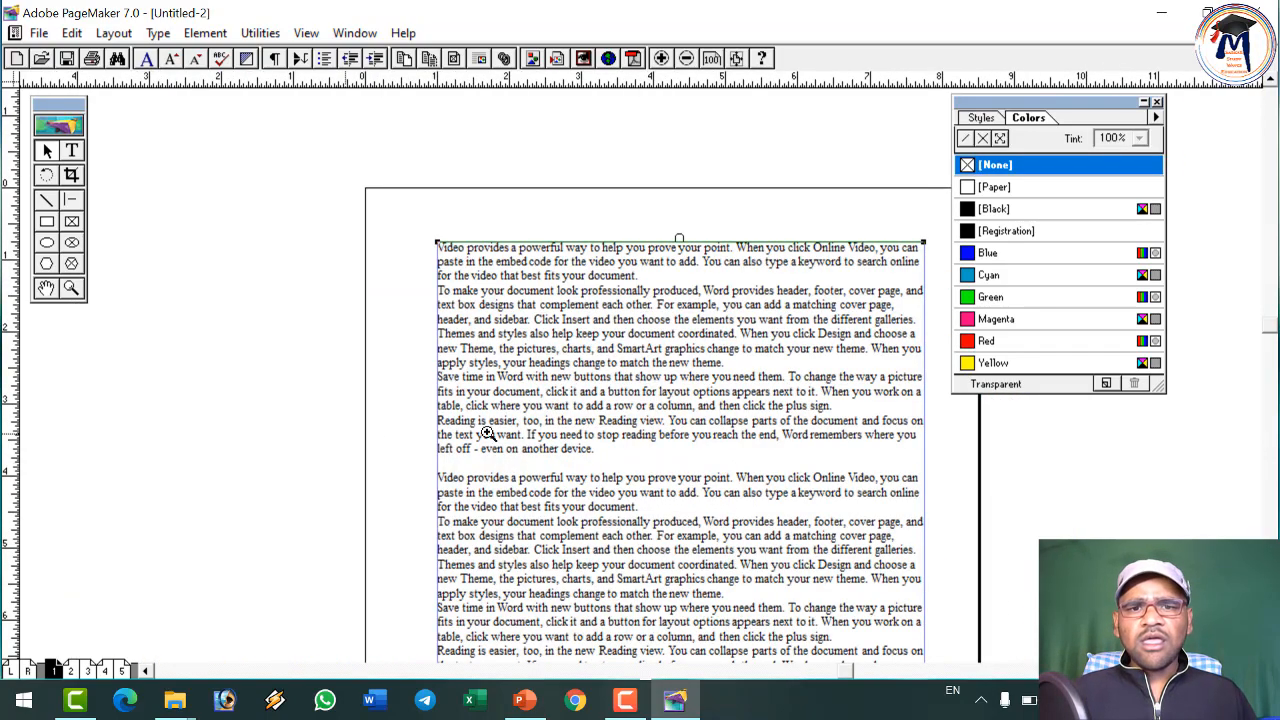
left_click(792, 418, "ctrl")
left_click(329, 308, "ctrl")
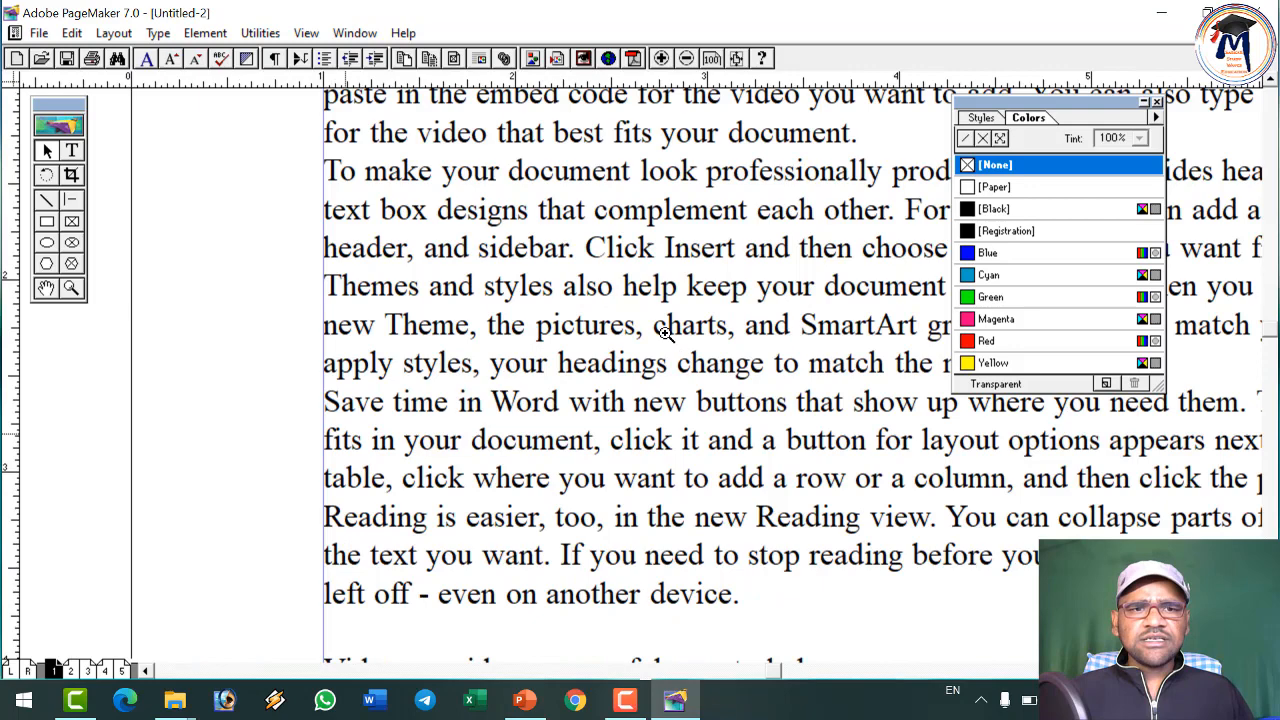
left_click(638, 285, "ctrl+alt")
left_click(853, 394, "ctrl")
left_click(754, 348, "ctrl+alt")
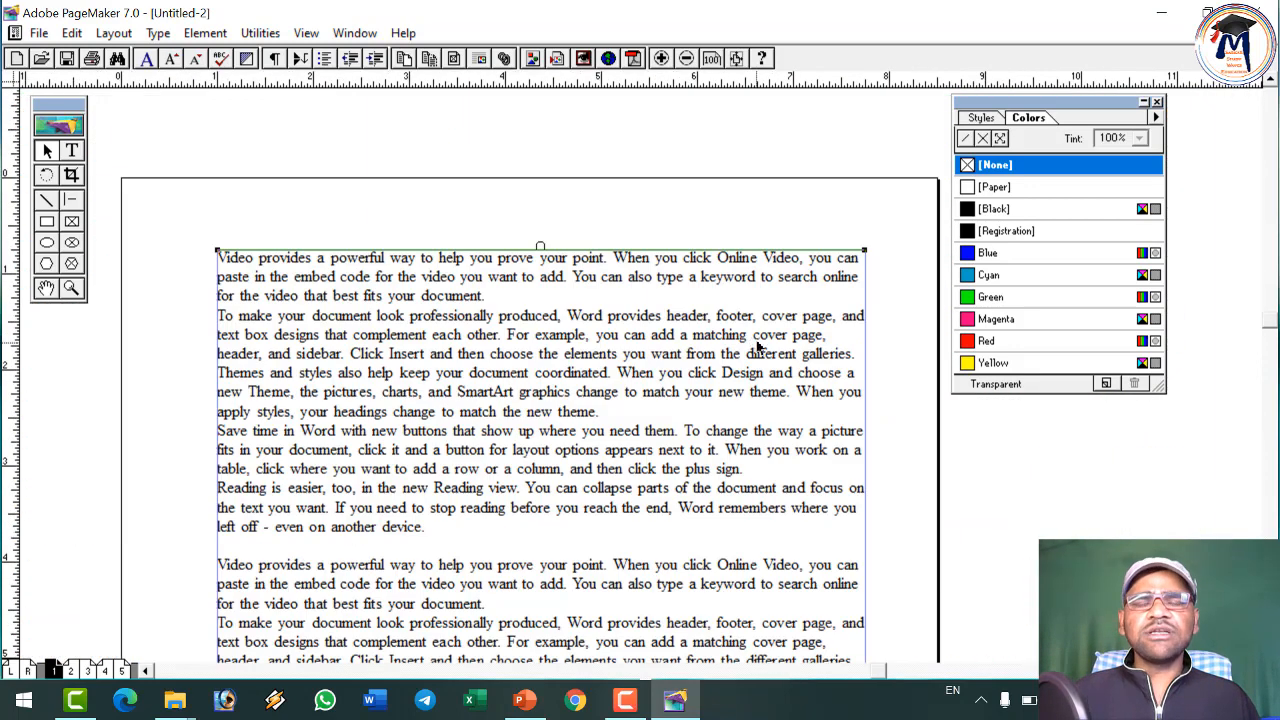
left_click(605, 322, "ctrl")
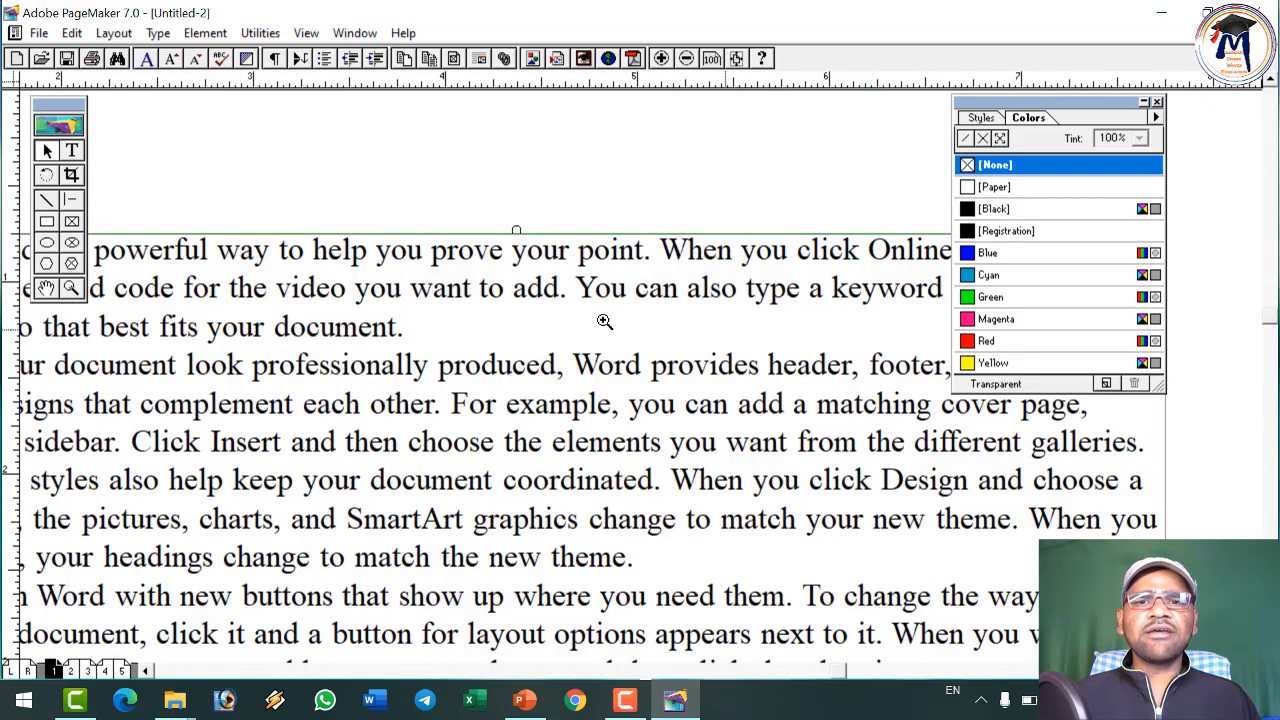
left_click(644, 337, "ctrl+alt")
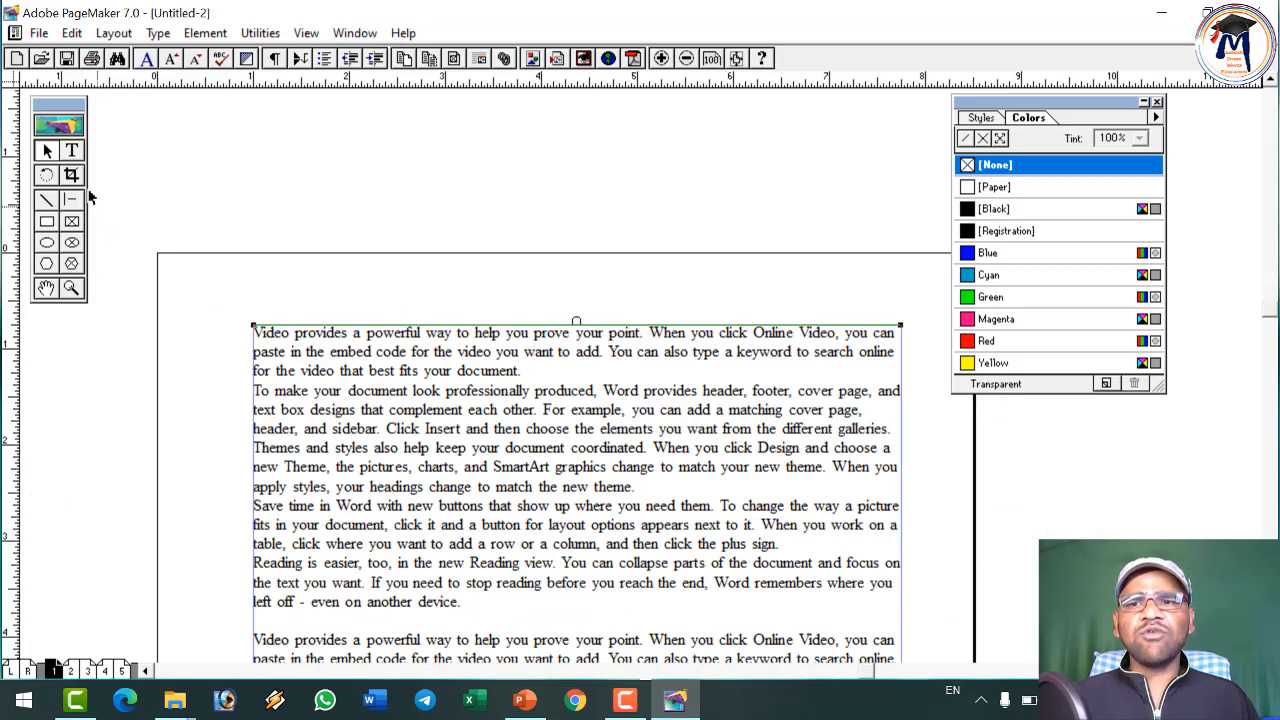
left_click(71, 152)
Zoom to 200% and misspell 'document', 'look' and 'professionally' by swapping single letters
key("ctrl+2")
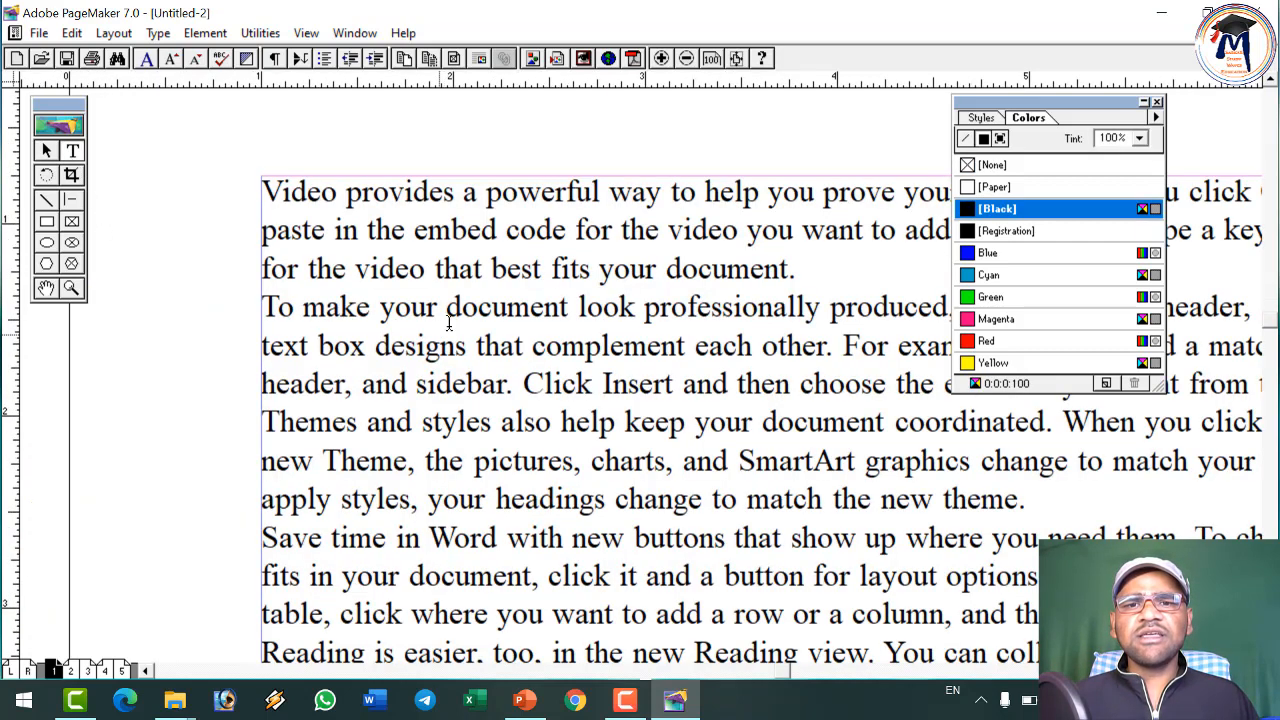
left_click_drag(491, 313, 508, 313)
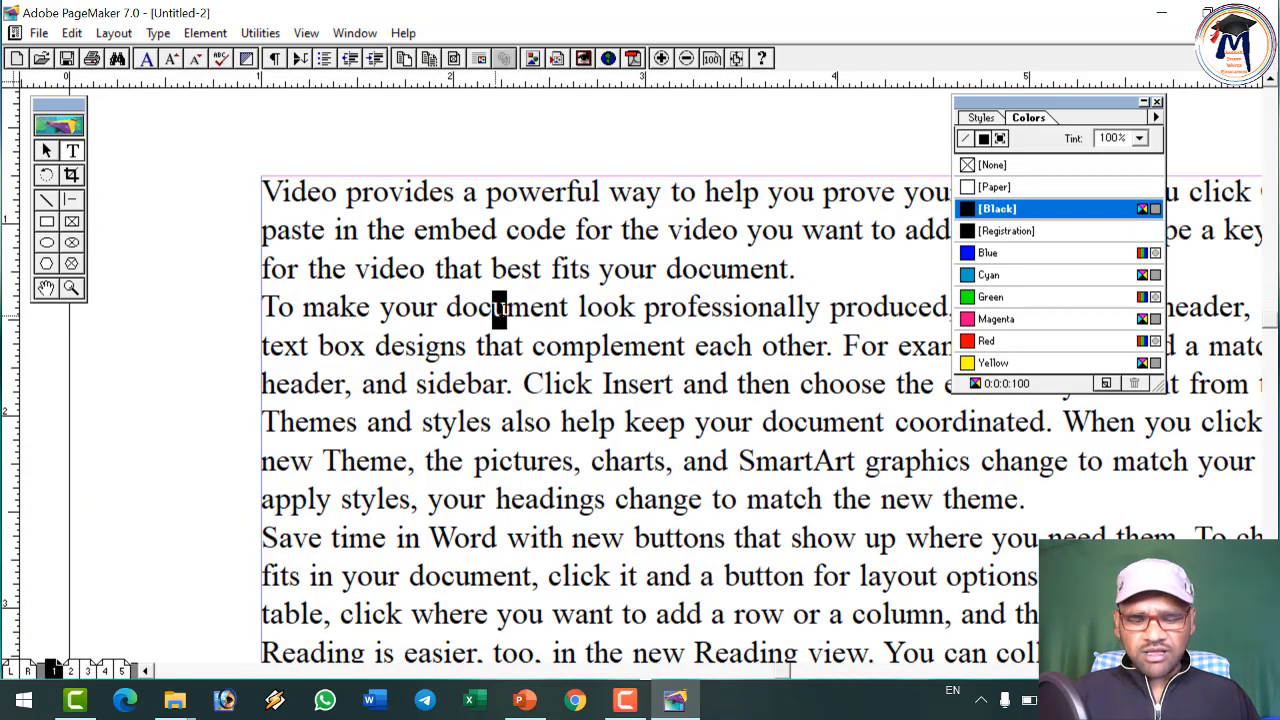
type("o")
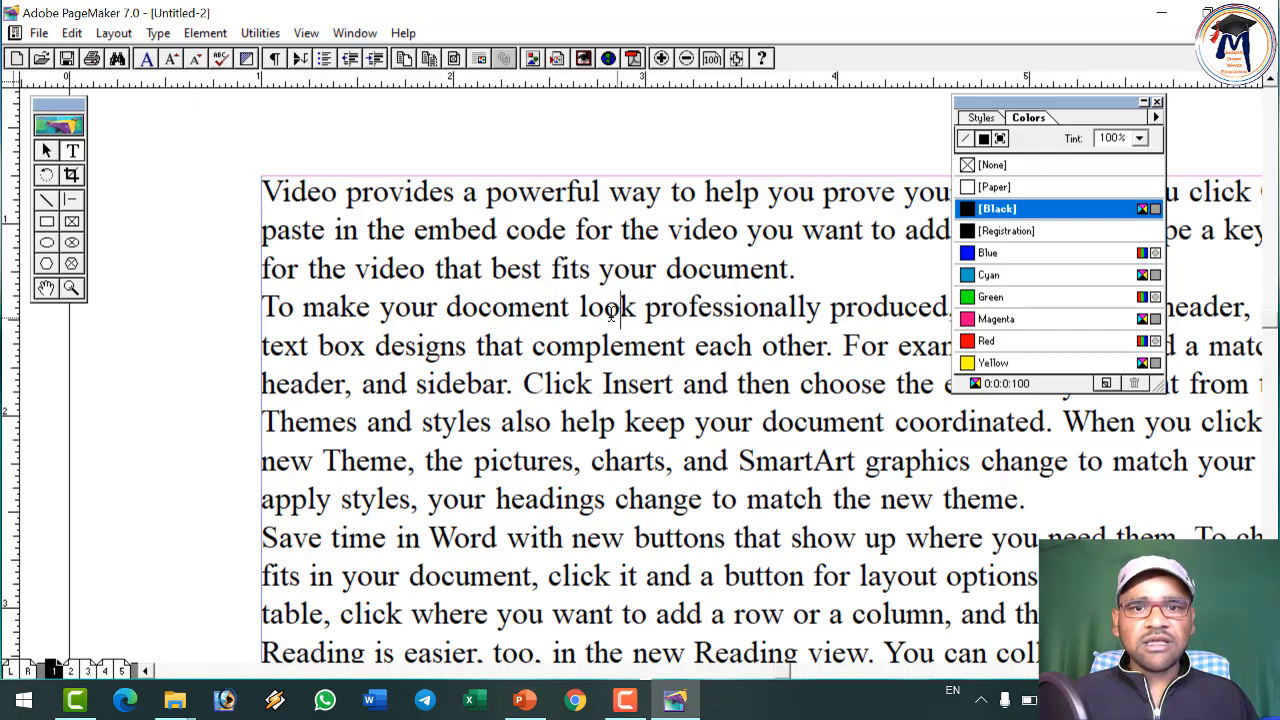
left_click_drag(618, 312, 588, 312)
type("u")
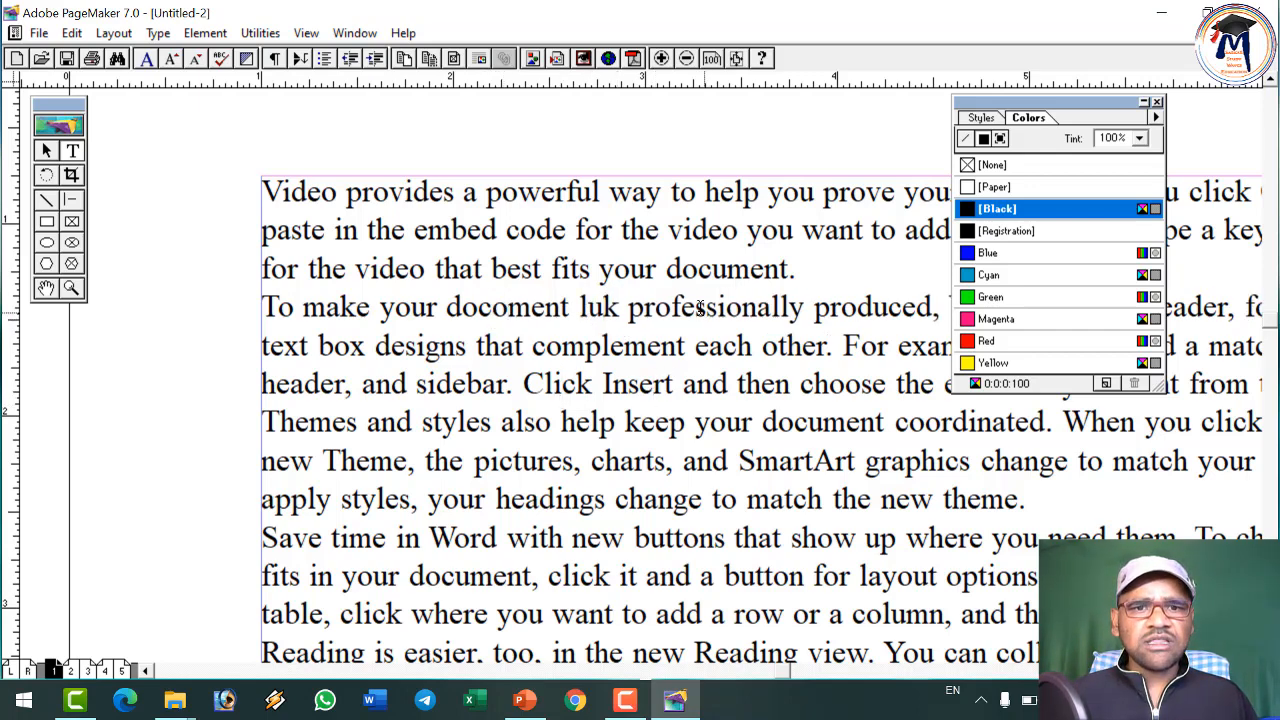
left_click_drag(698, 308, 687, 308)
type("i")
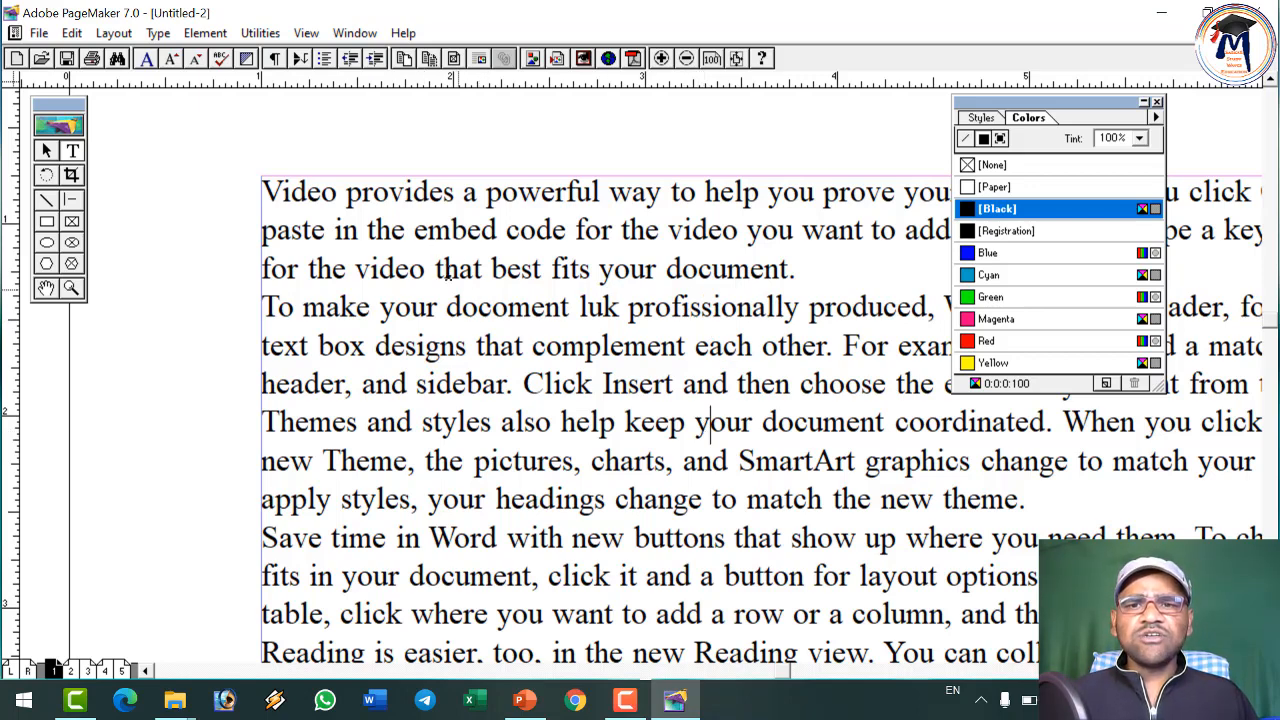
Select 'Video', put the caret in 'designs', and check the Utilities then Edit menus
left_click_drag(266, 195, 340, 195)
left_click(426, 345)
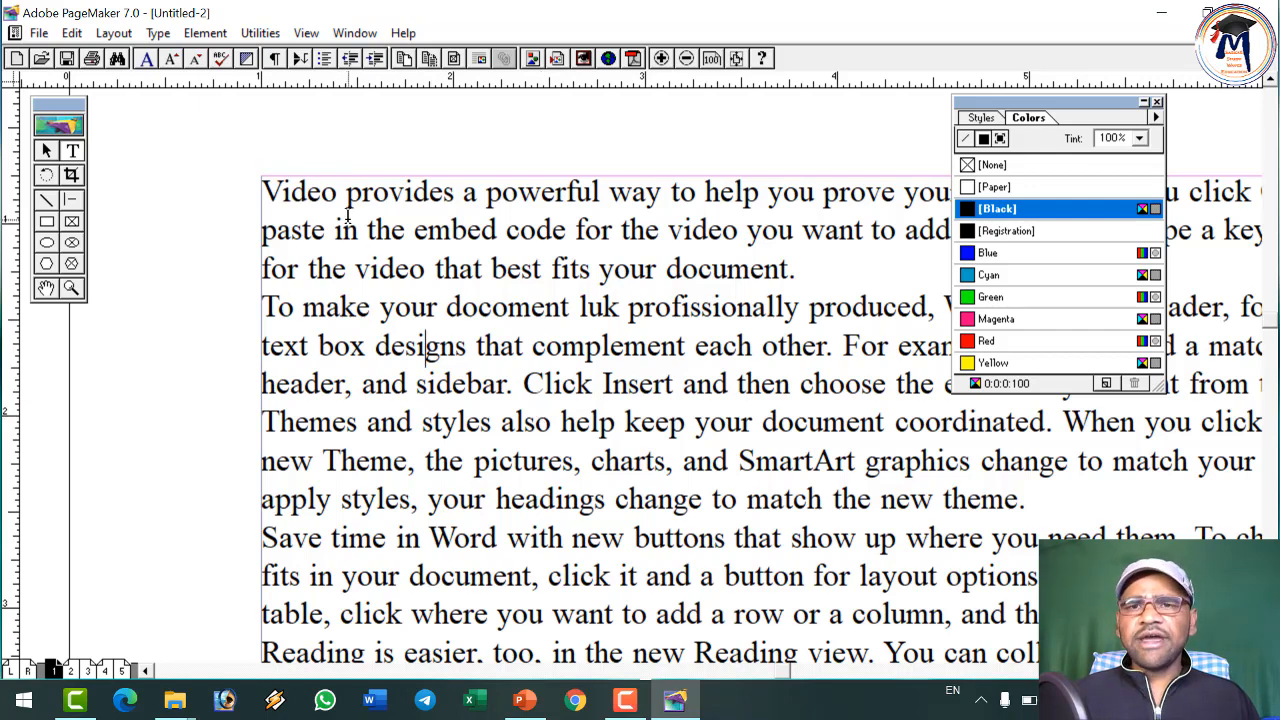
left_click(262, 34)
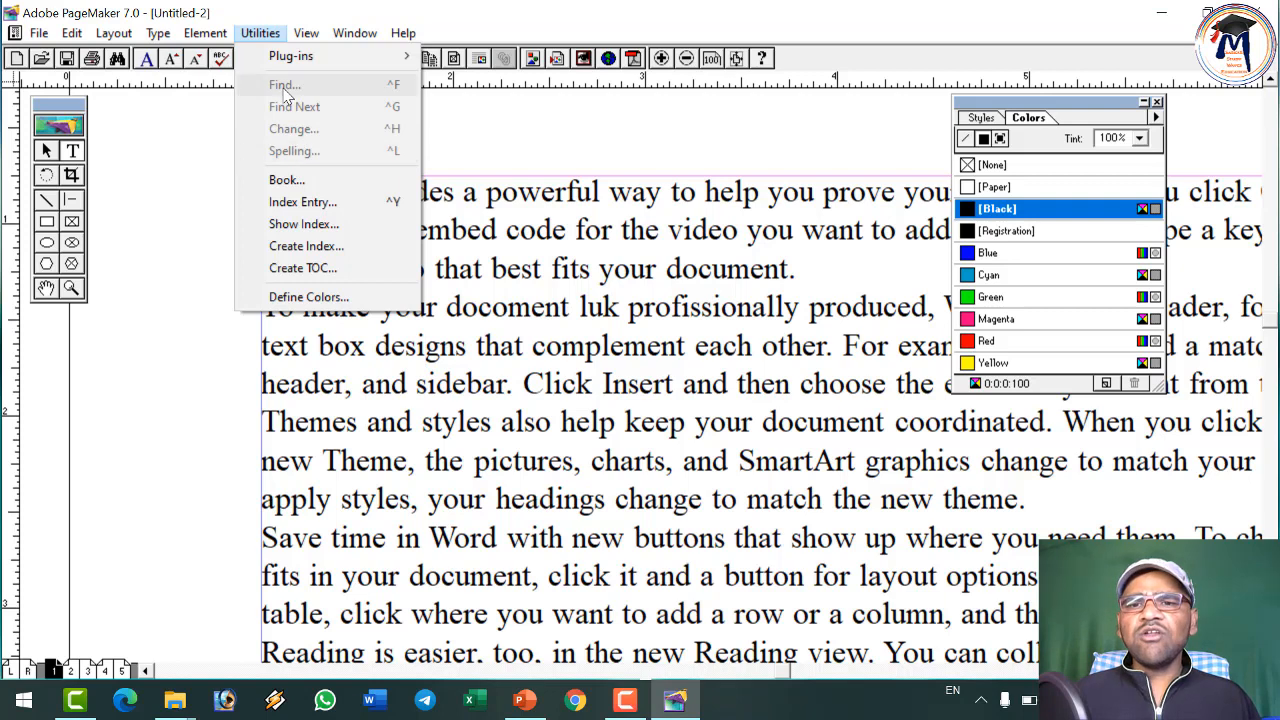
left_click(74, 36)
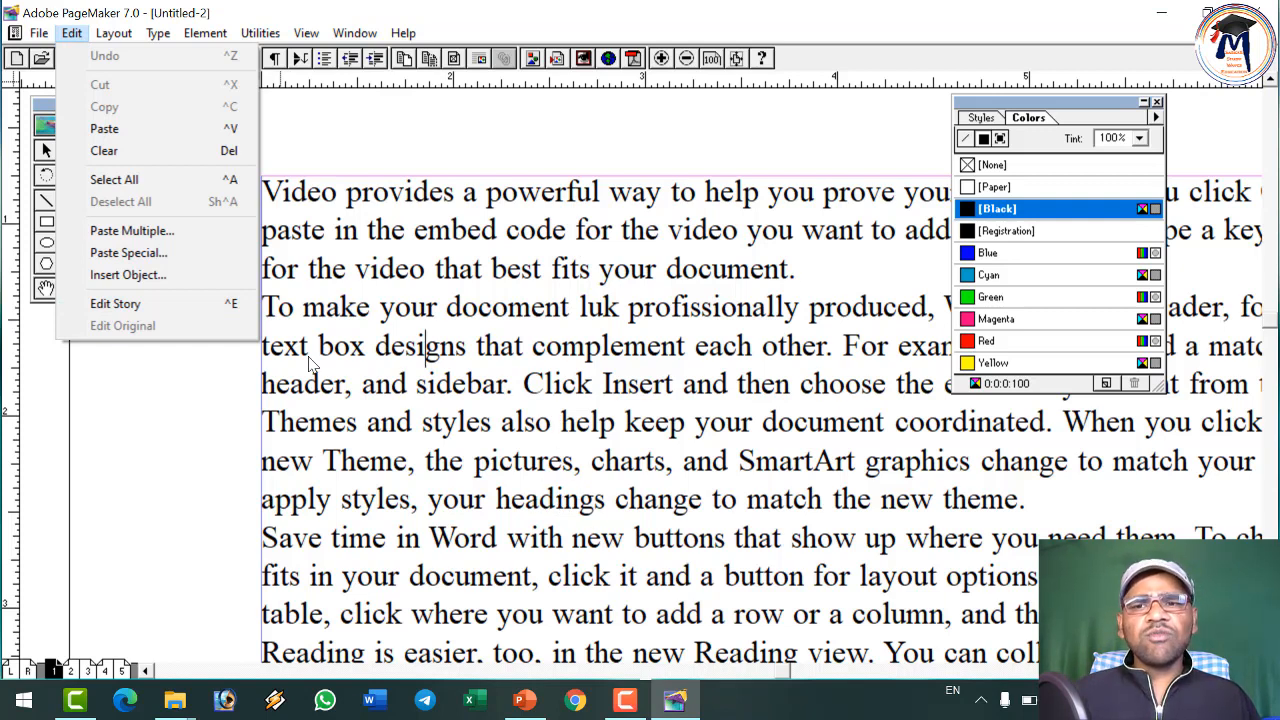
Open the story in the story editor and bring up the Find dialog
left_click(116, 304)
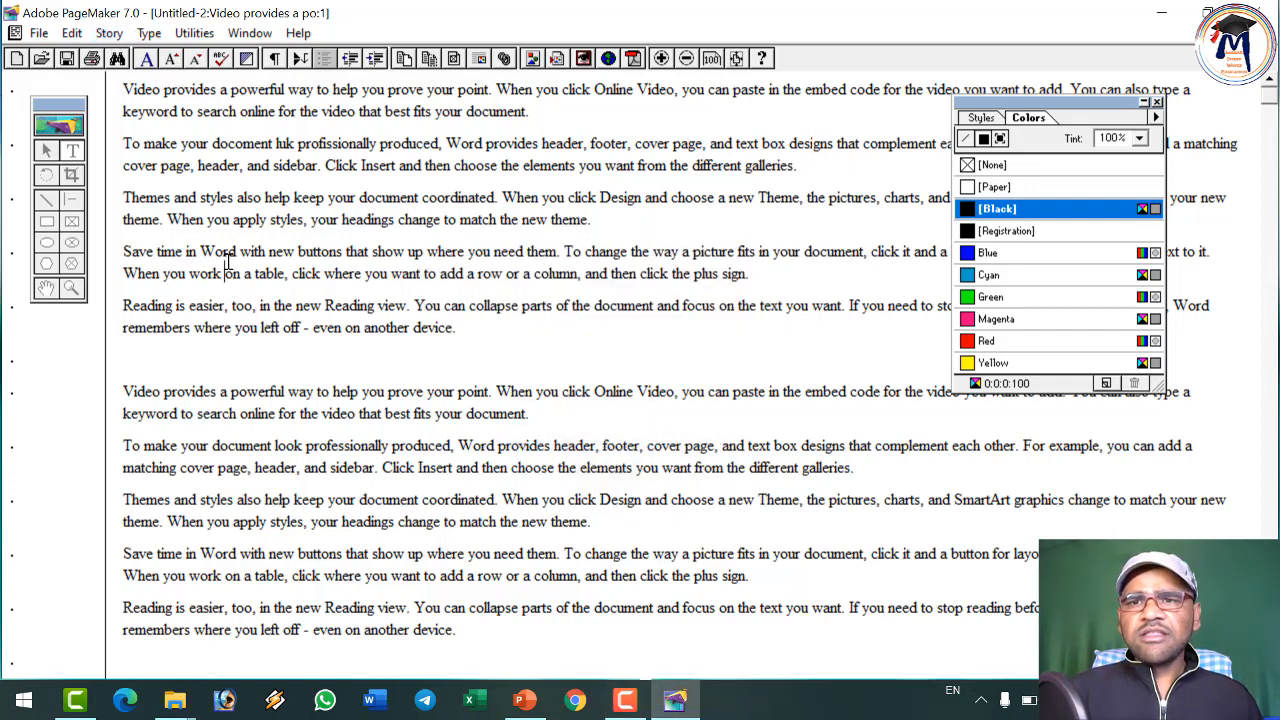
left_click(72, 36)
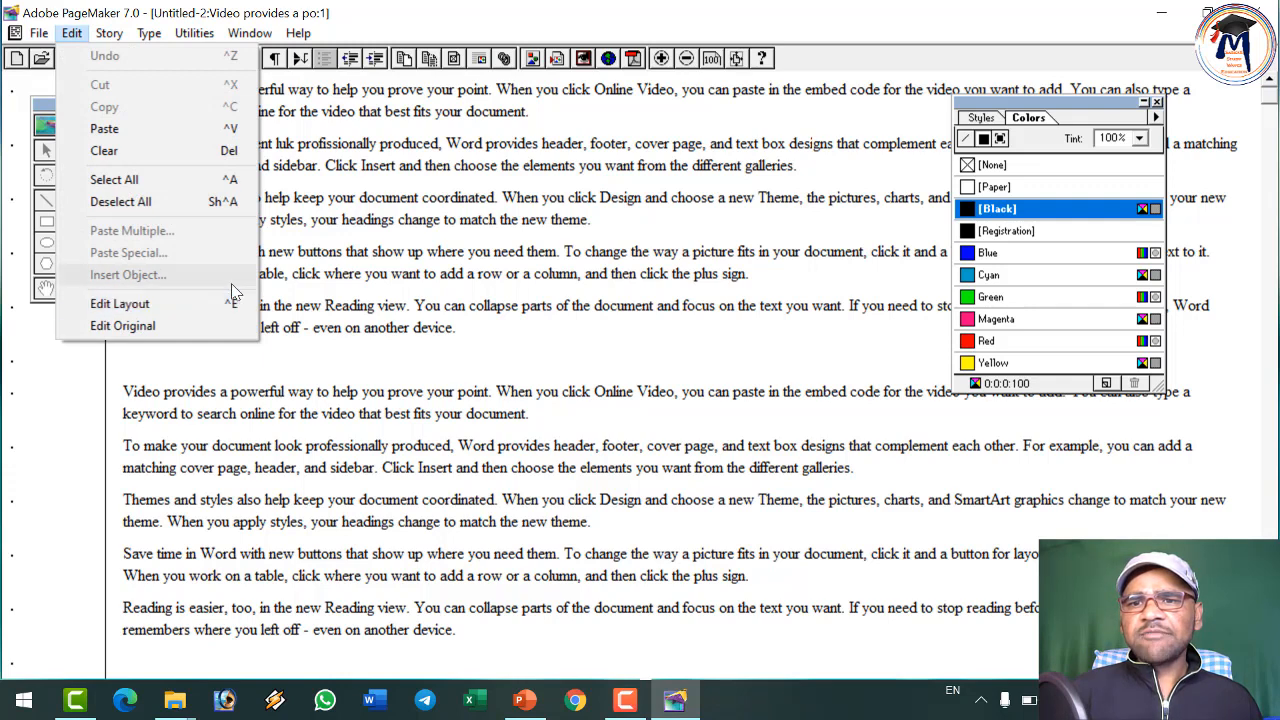
left_click(414, 305)
left_click(194, 33)
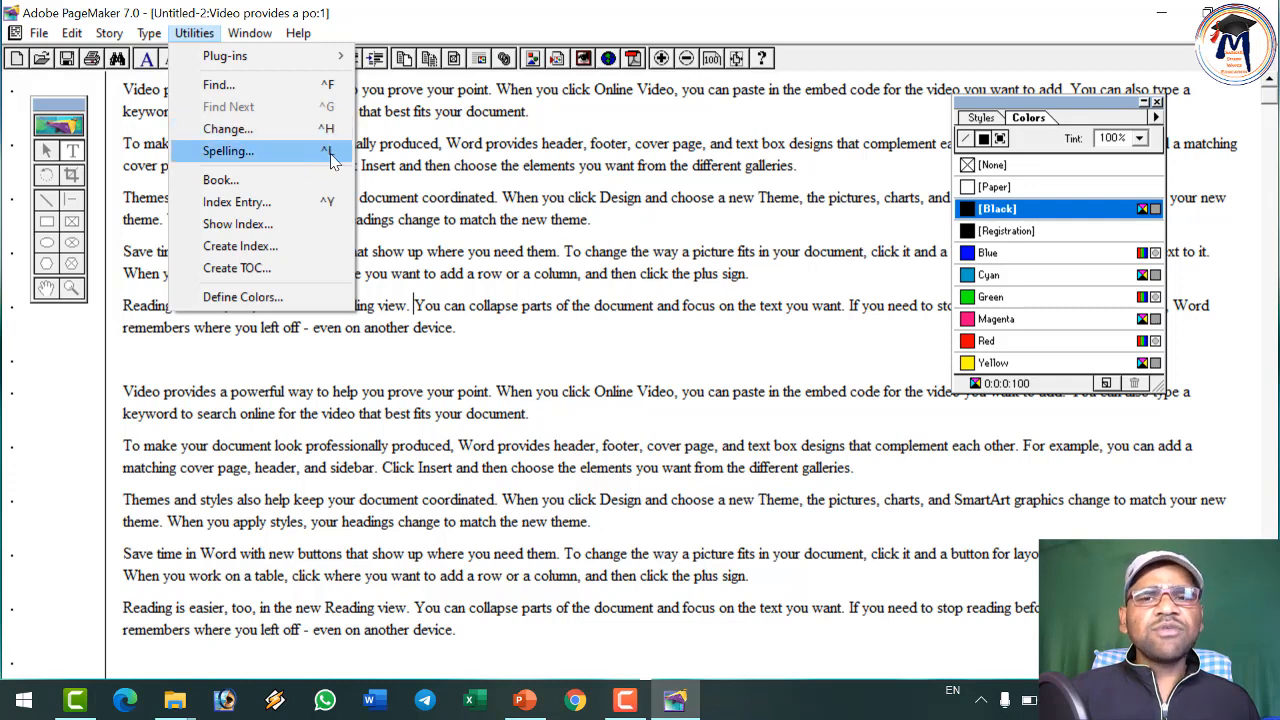
left_click(323, 88)
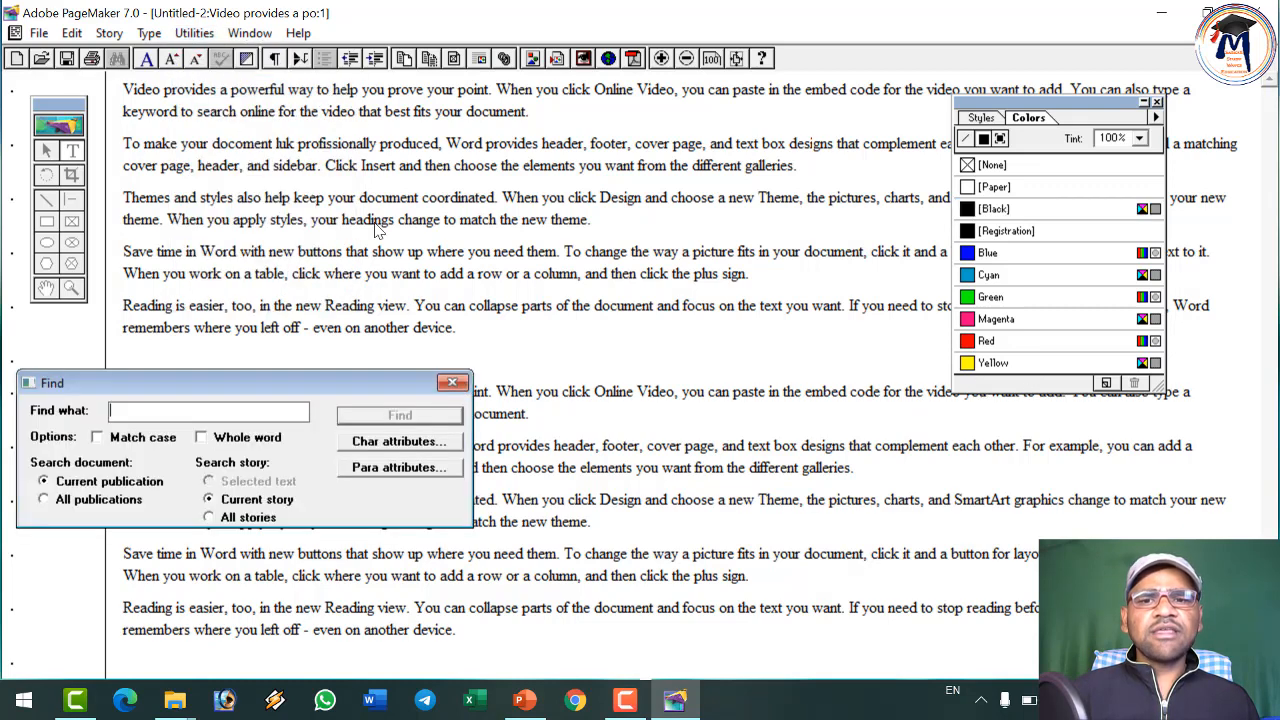
left_click_drag(322, 385, 759, 279)
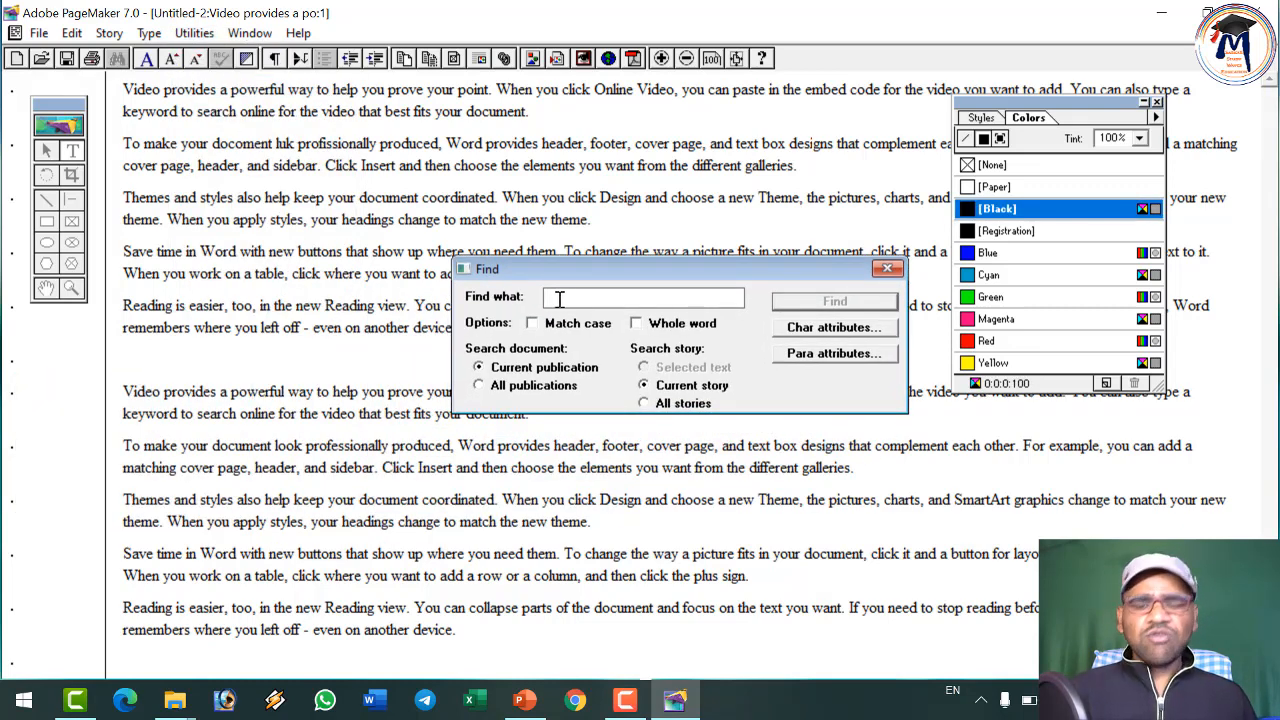
Search the story for 'video', stepping through the first few matches
type("video")
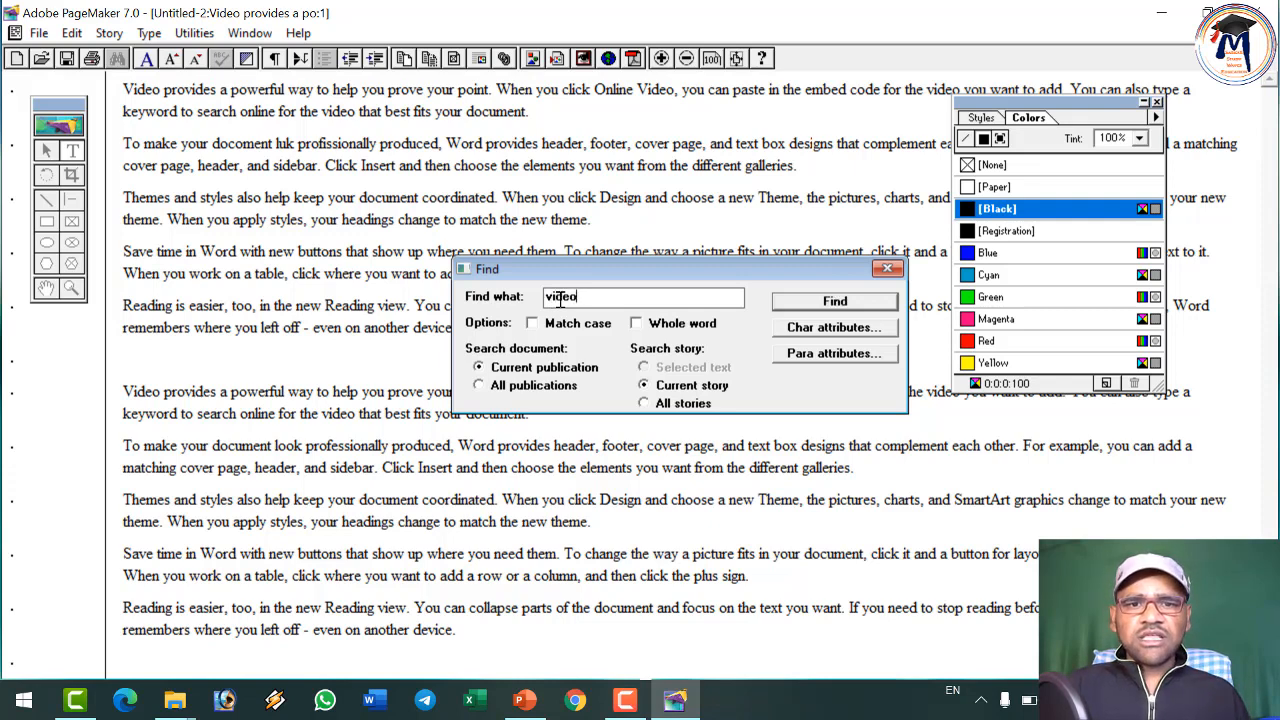
left_click(829, 302)
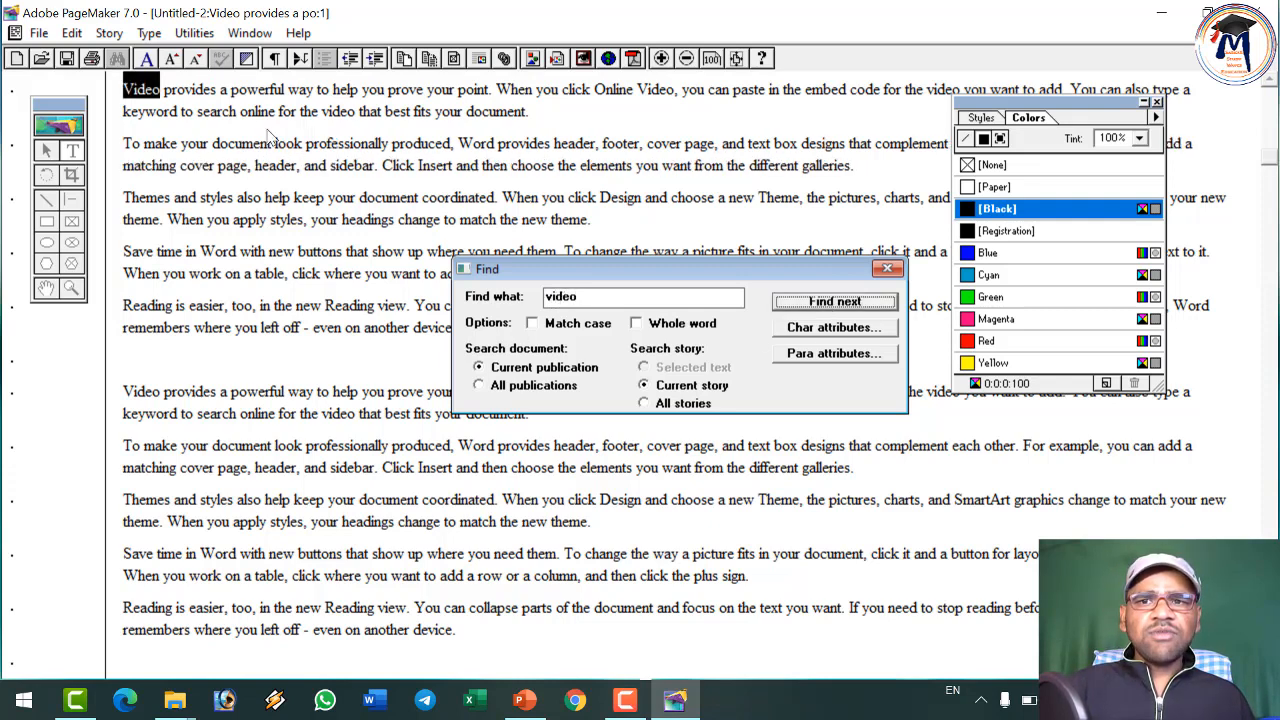
left_click(846, 301)
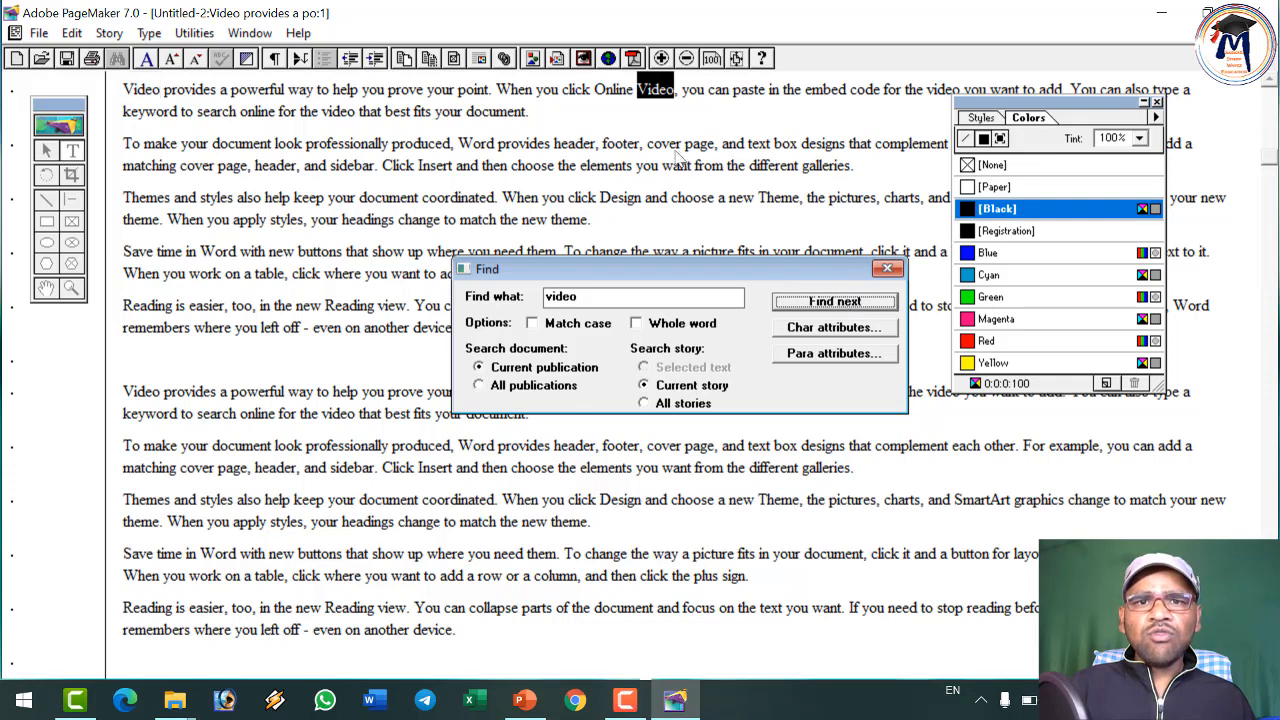
left_click(858, 304)
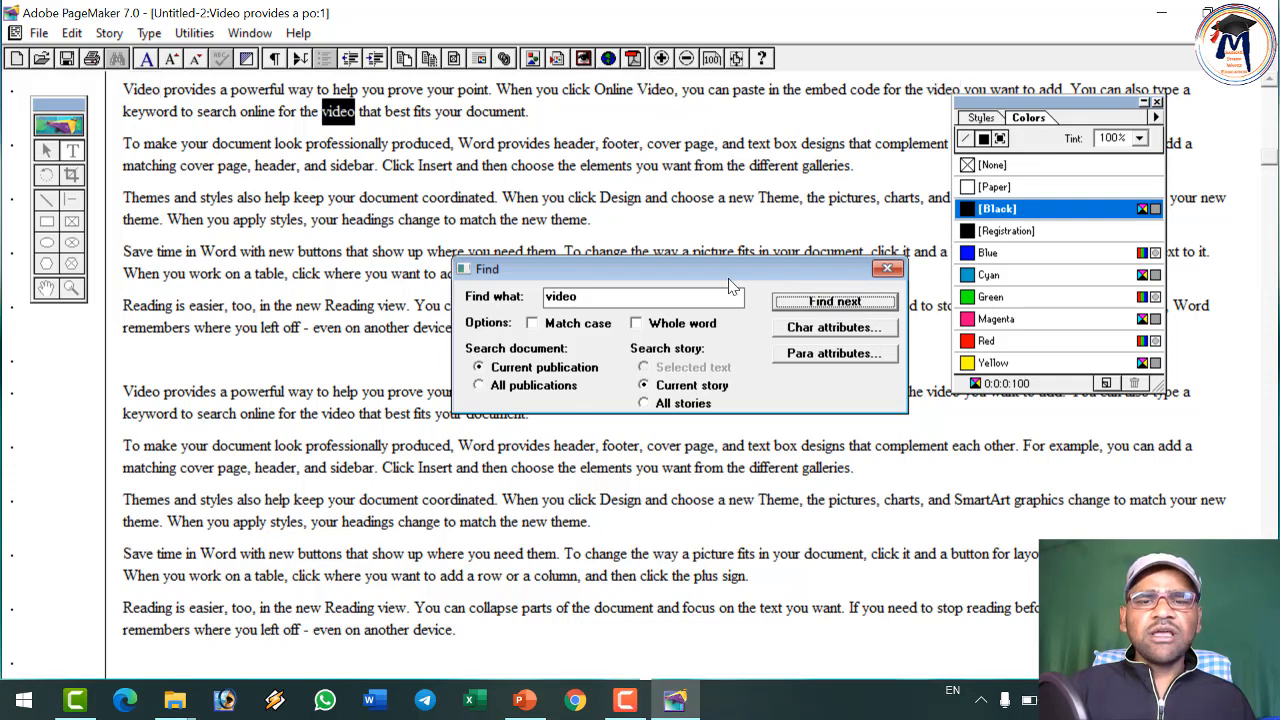
Turn on Match case and step through the case-matching 'video' occurrences
left_click_drag(588, 301, 548, 299)
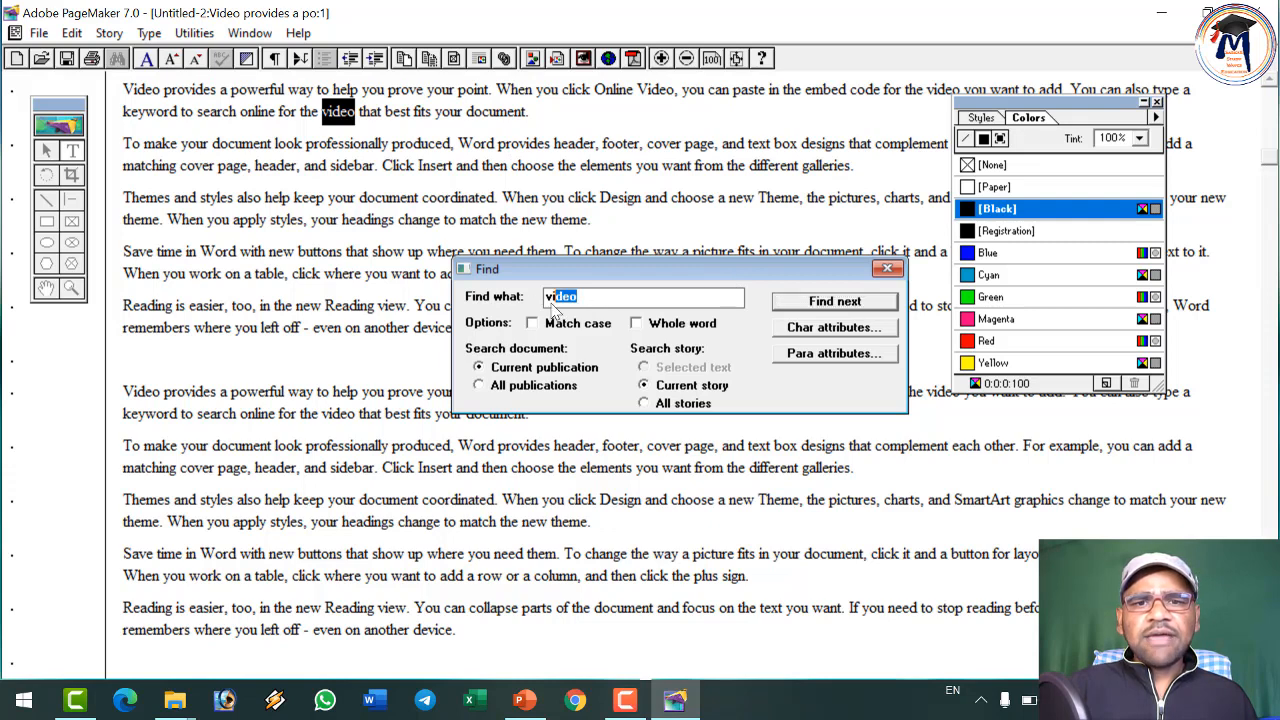
left_click(533, 324)
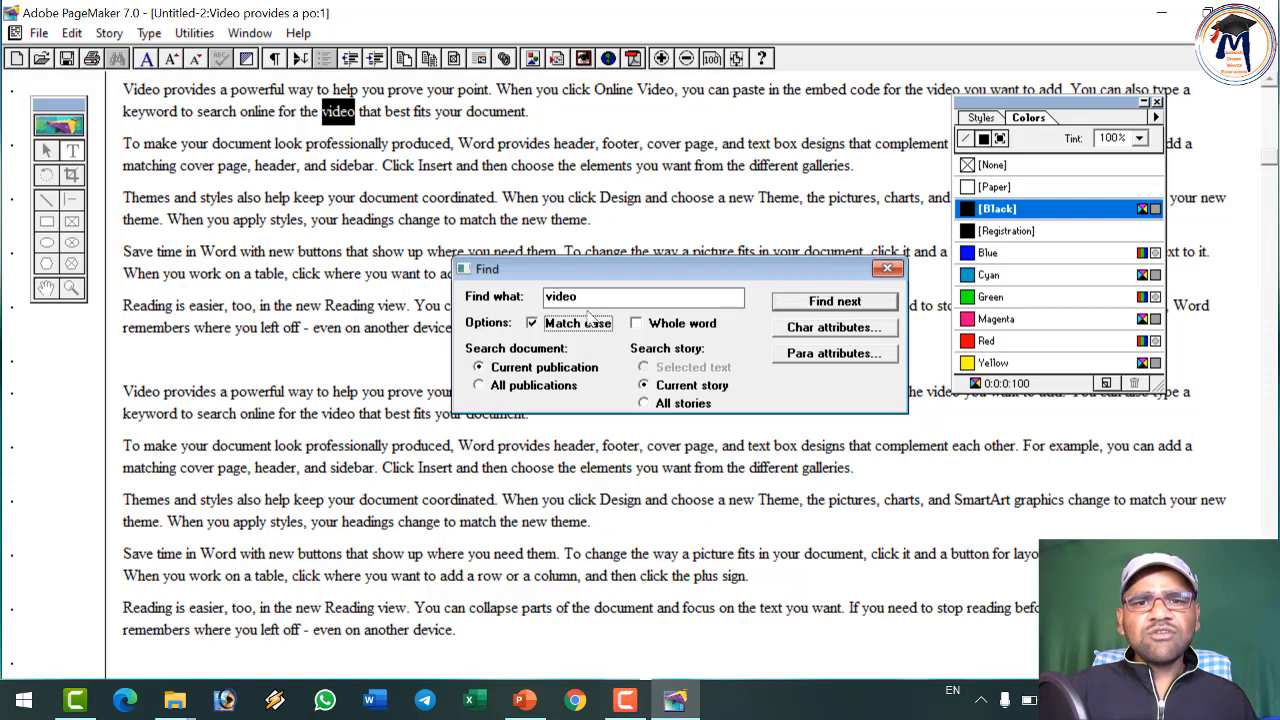
left_click(812, 304)
left_click(812, 304)
left_click(812, 304)
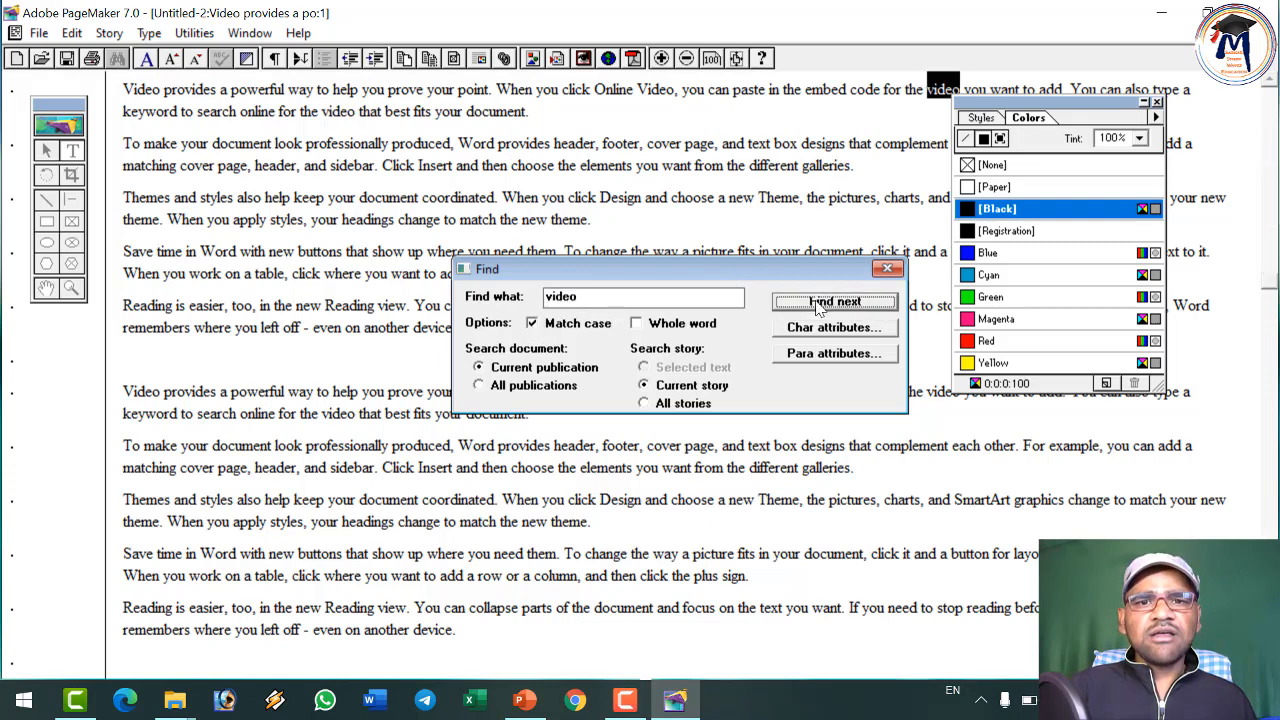
left_click(580, 324)
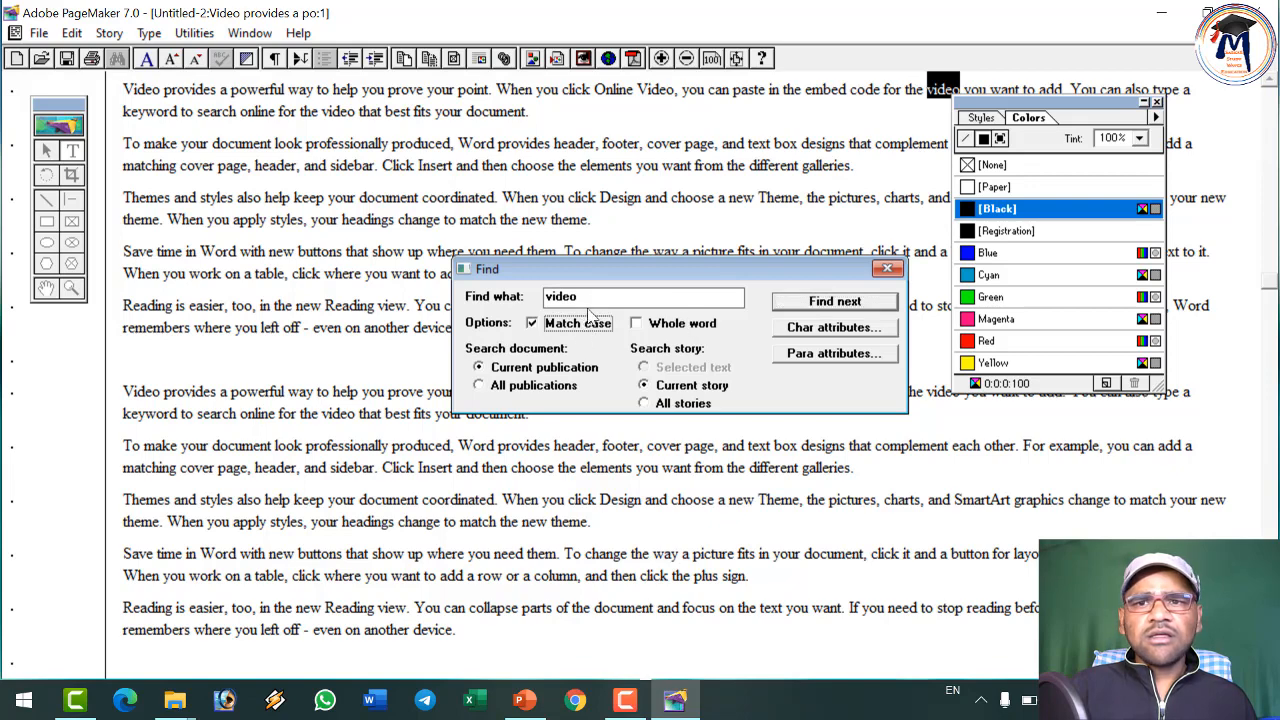
left_click(821, 302)
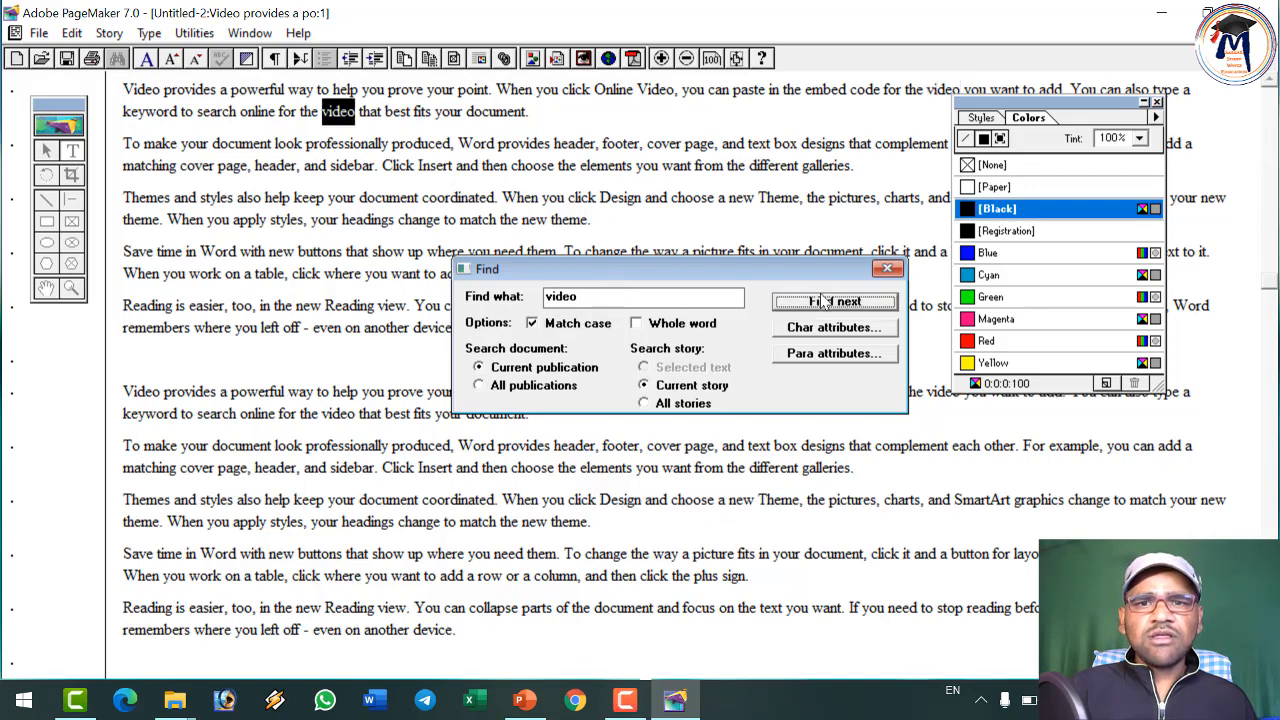
left_click(825, 306)
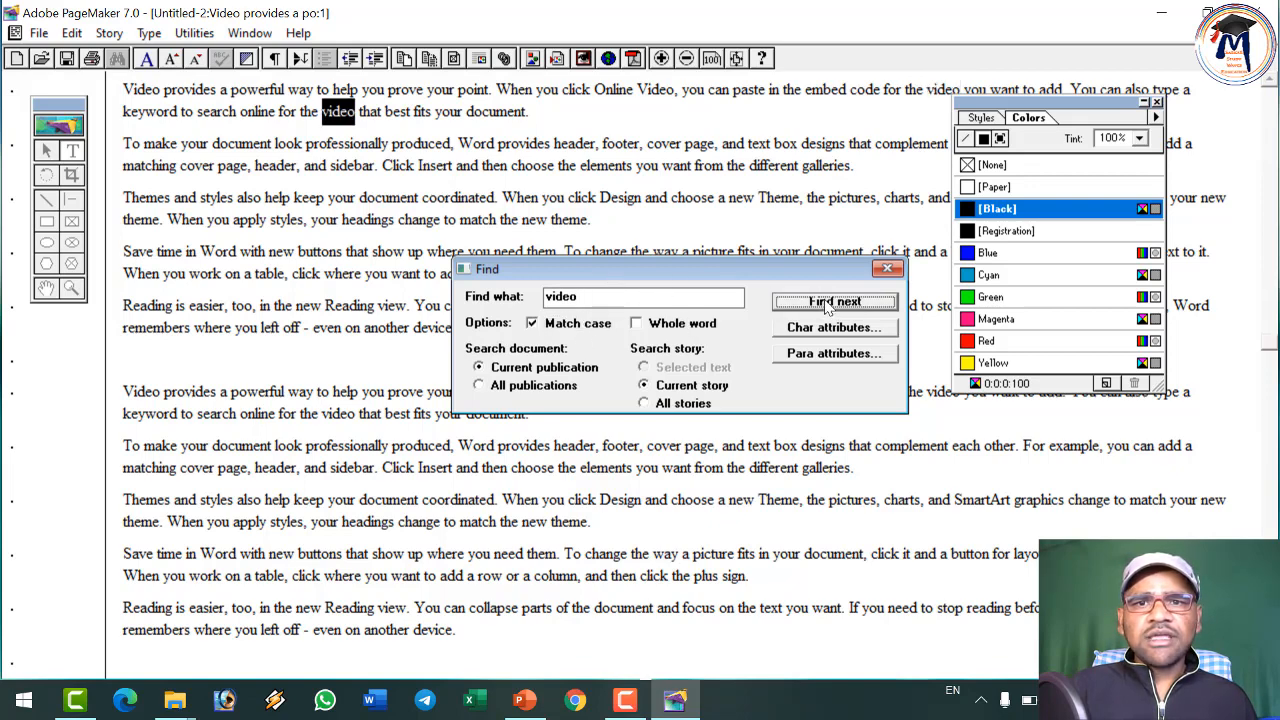
left_click(927, 90)
left_click(885, 312)
left_click(835, 303)
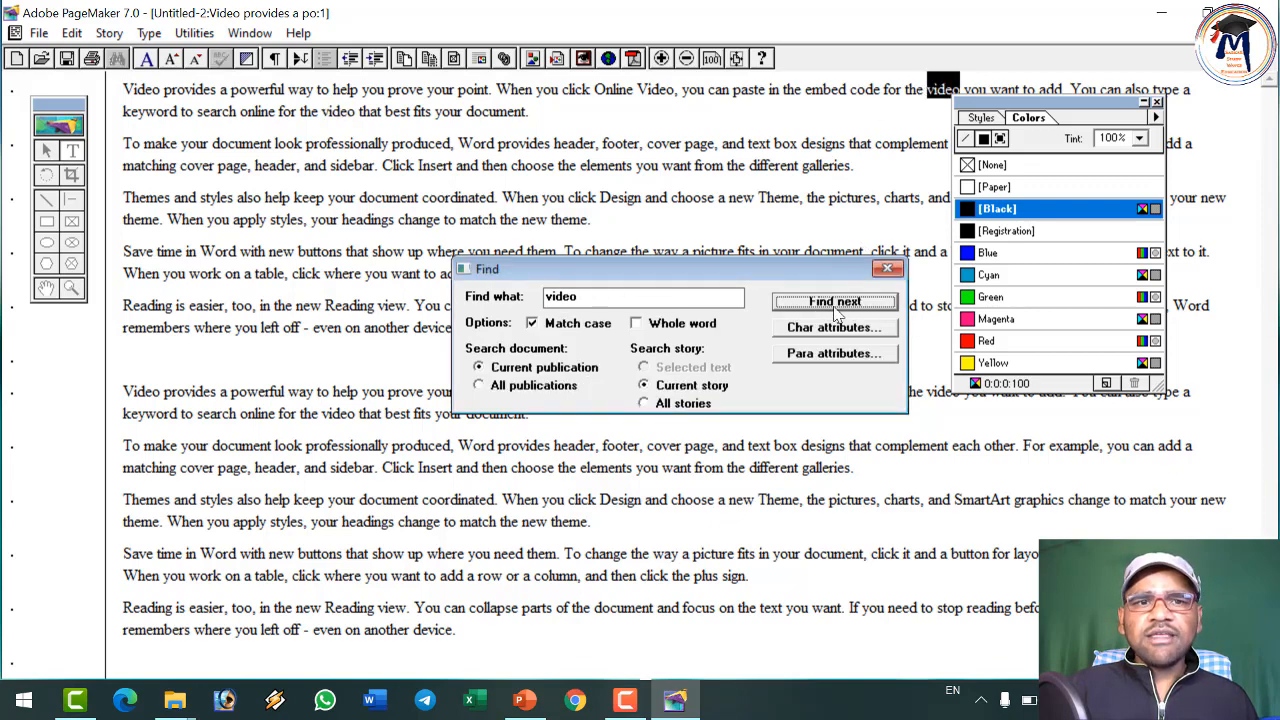
left_click(835, 303)
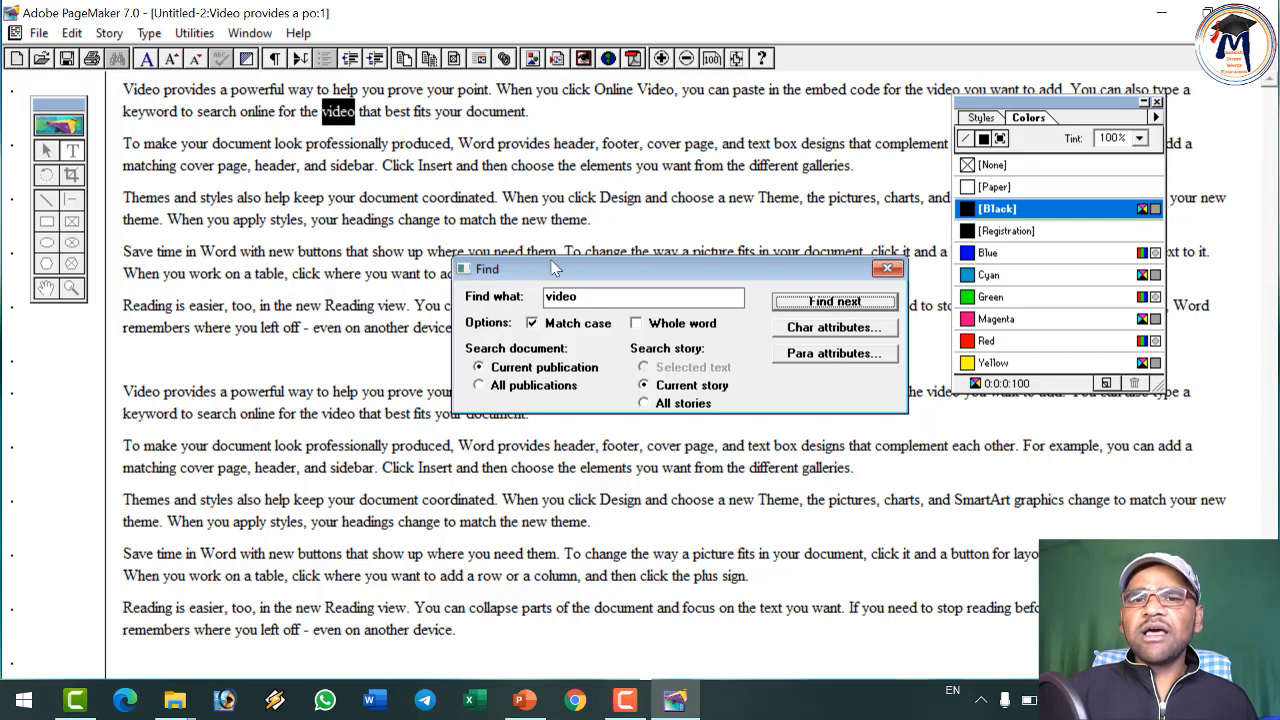
Turn Match case off, find more 'video' matches, and select the search term
left_click(568, 328)
left_click(818, 305)
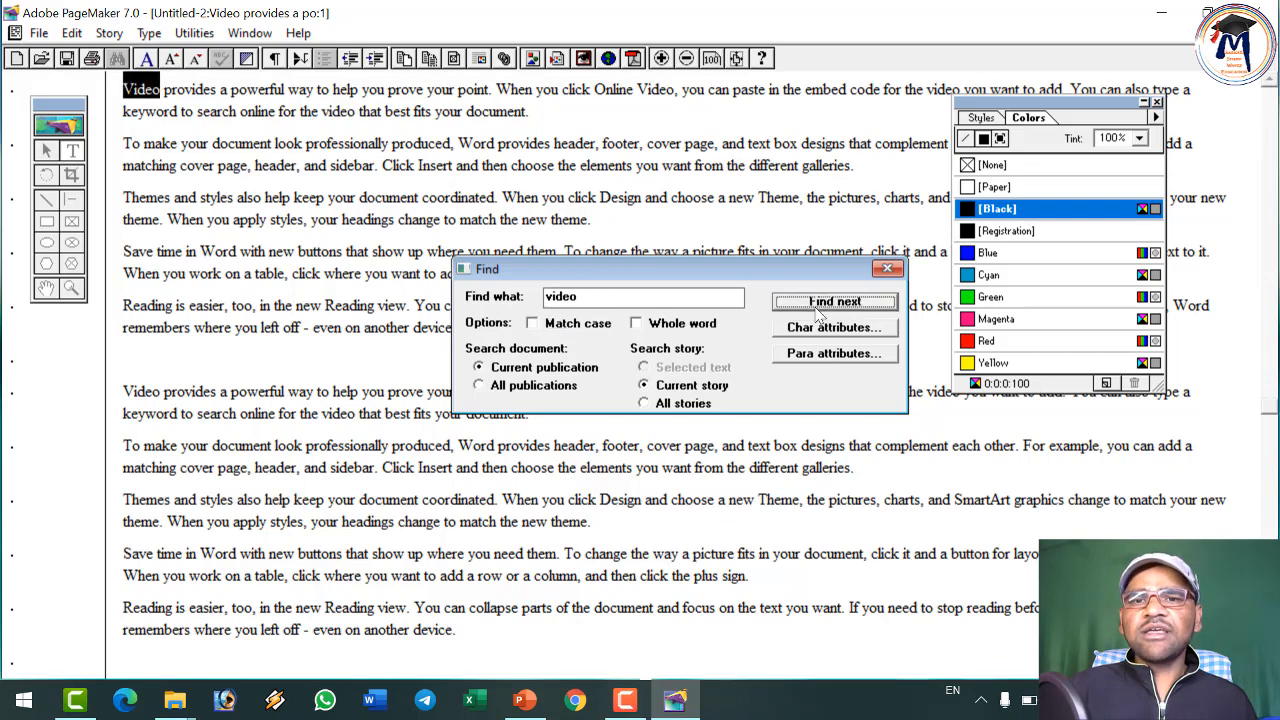
left_click(818, 305)
left_click(818, 305)
left_click(818, 305)
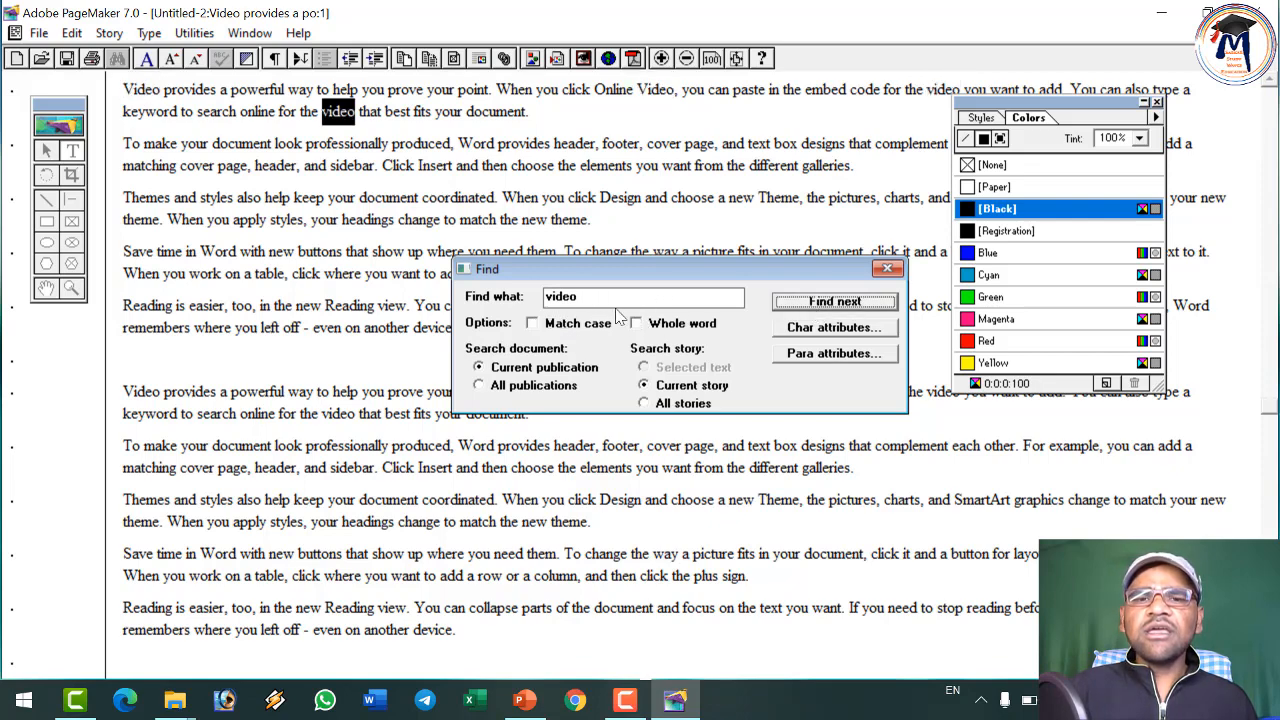
left_click_drag(605, 303, 514, 308)
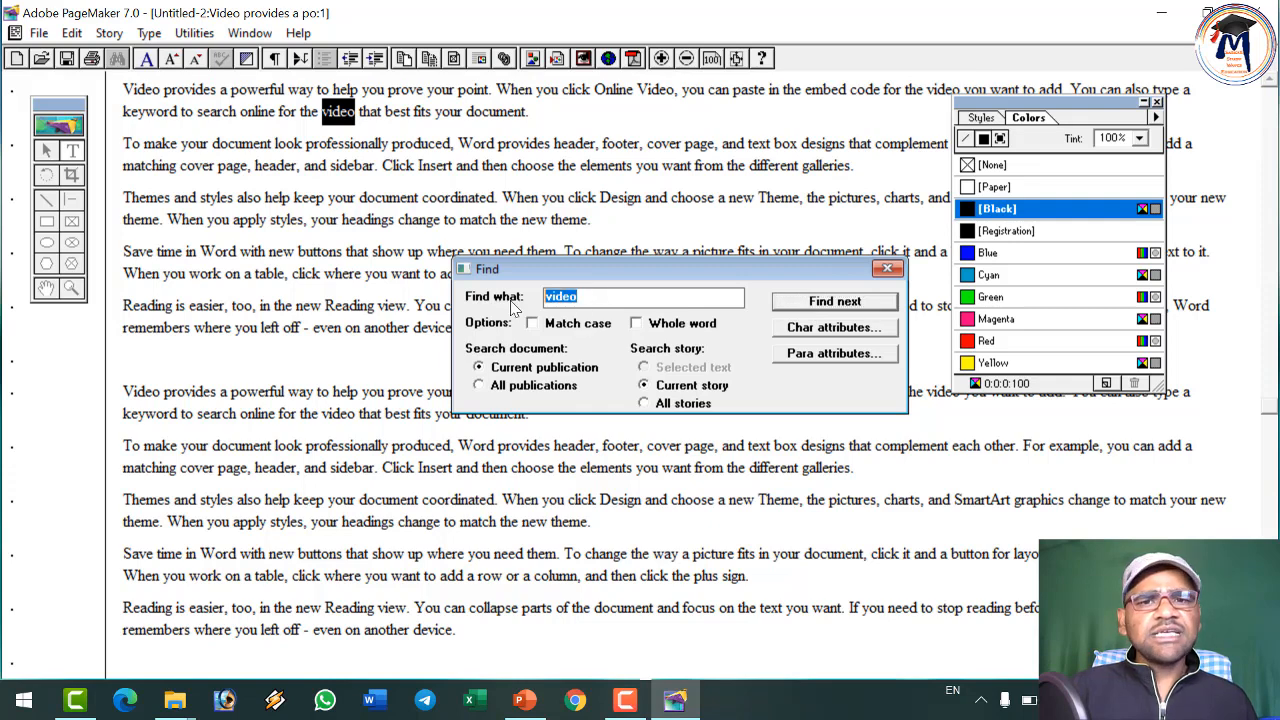
left_click(596, 300)
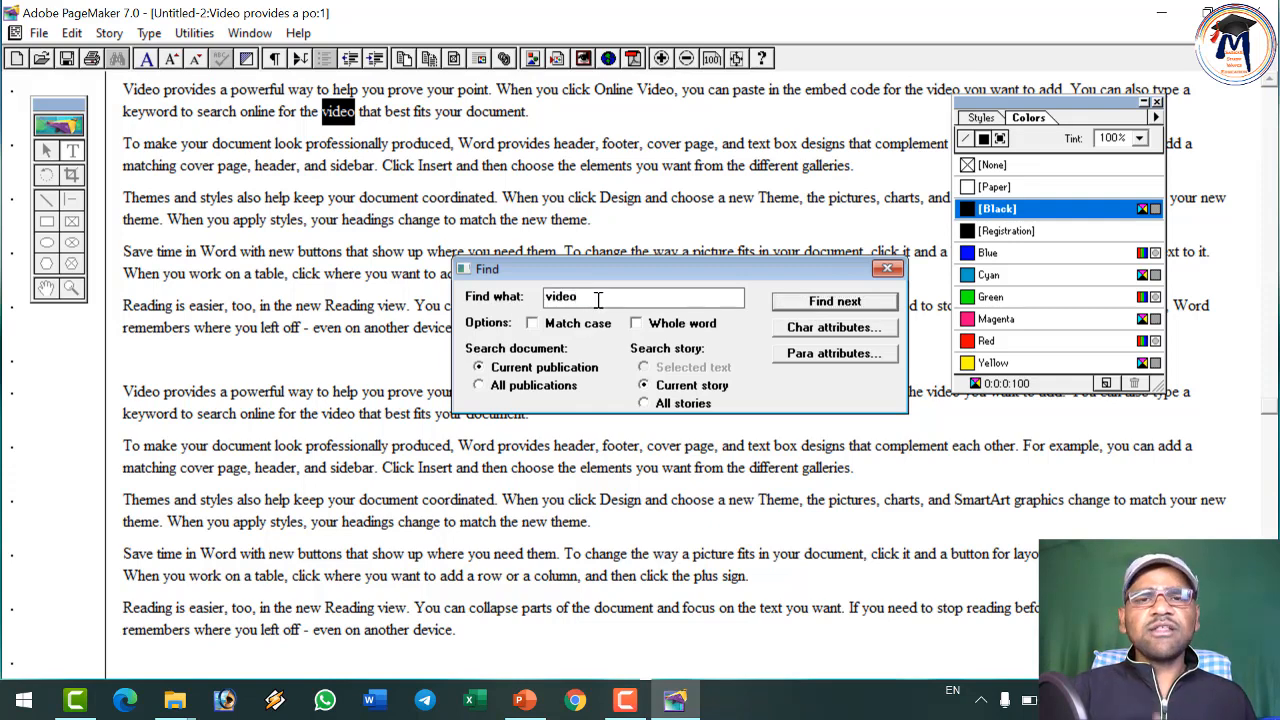
double_click(600, 300)
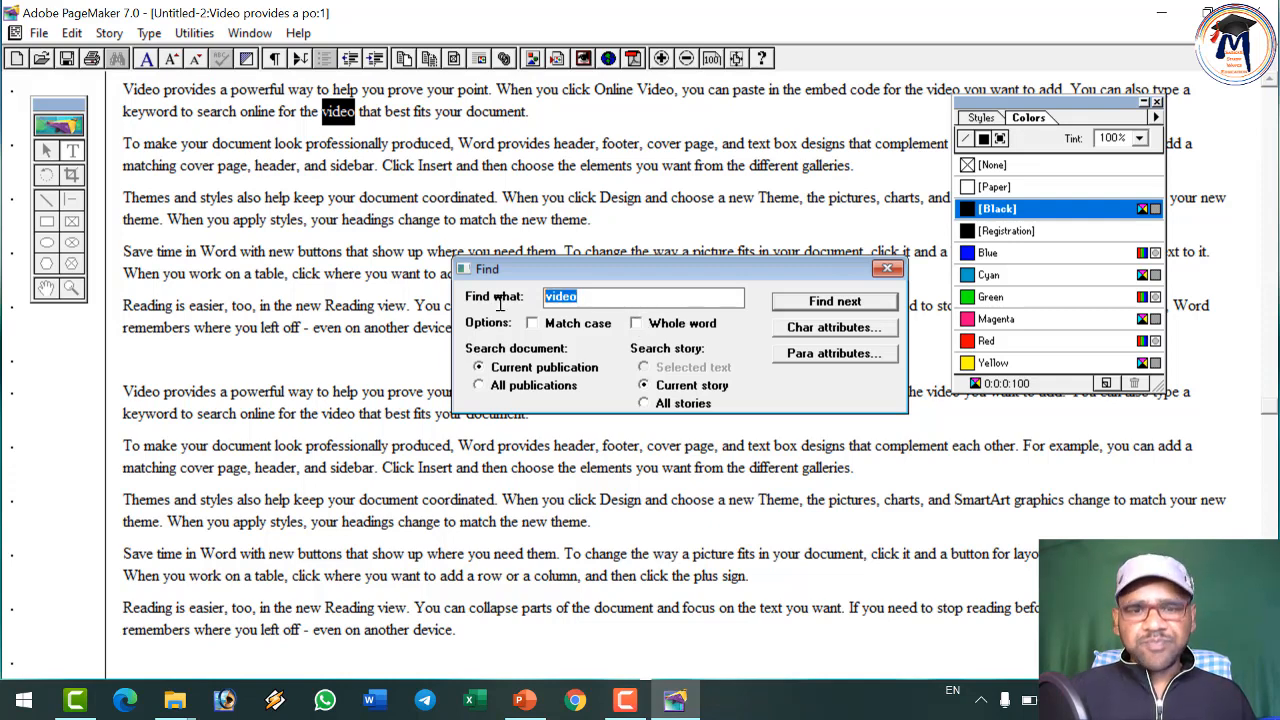
Search for 'vid' and step through all of its matches
type("vi")
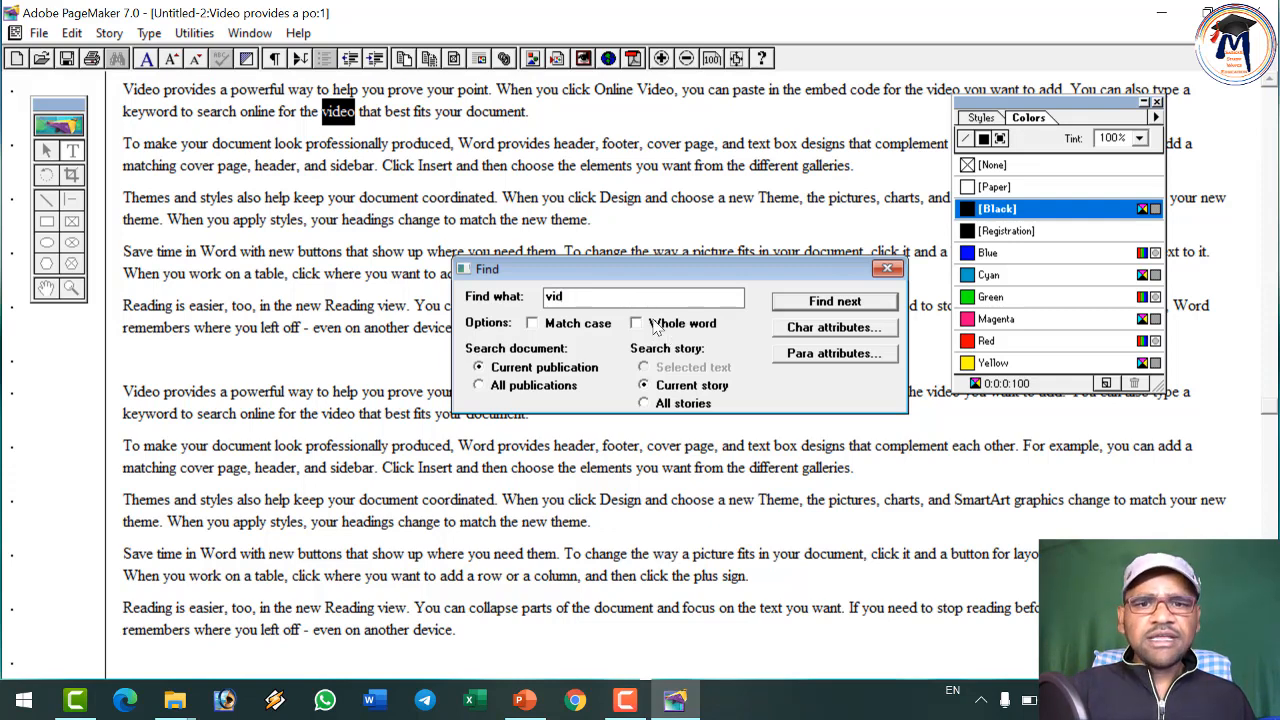
left_click(873, 305)
left_click(873, 305)
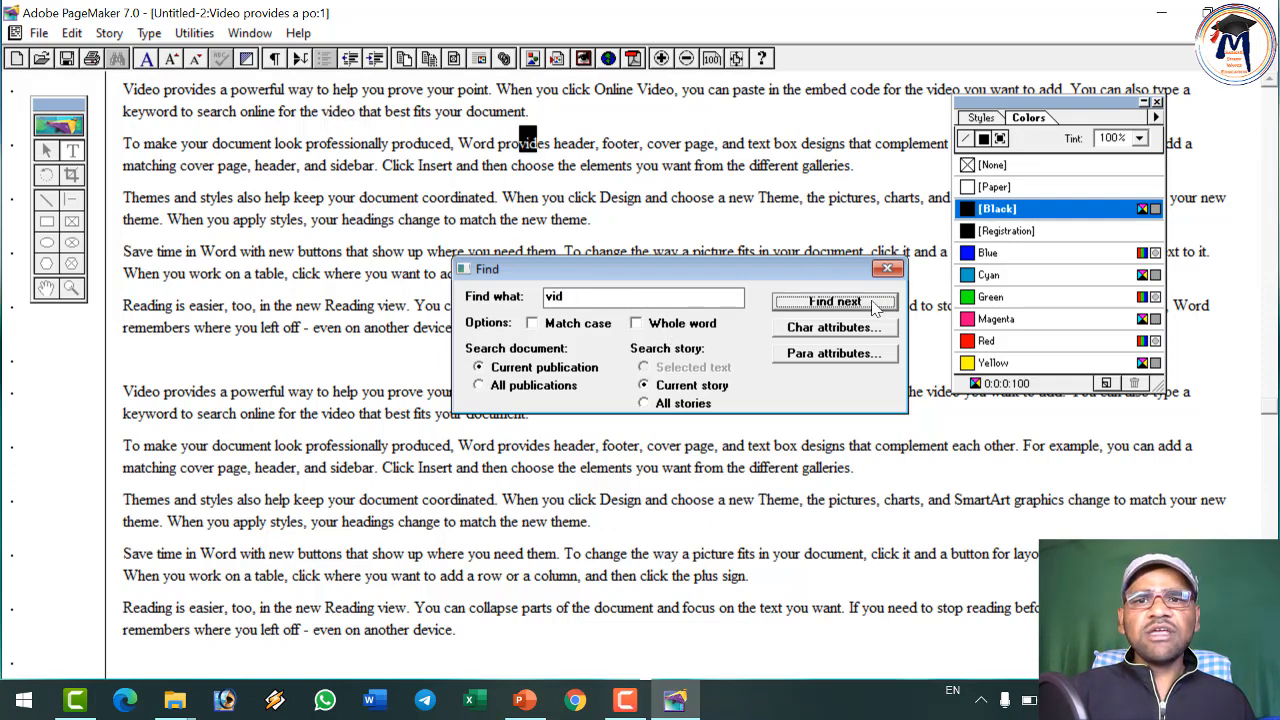
left_click(873, 305)
left_click(873, 305)
left_click(873, 305)
left_click(873, 305)
left_click(873, 305)
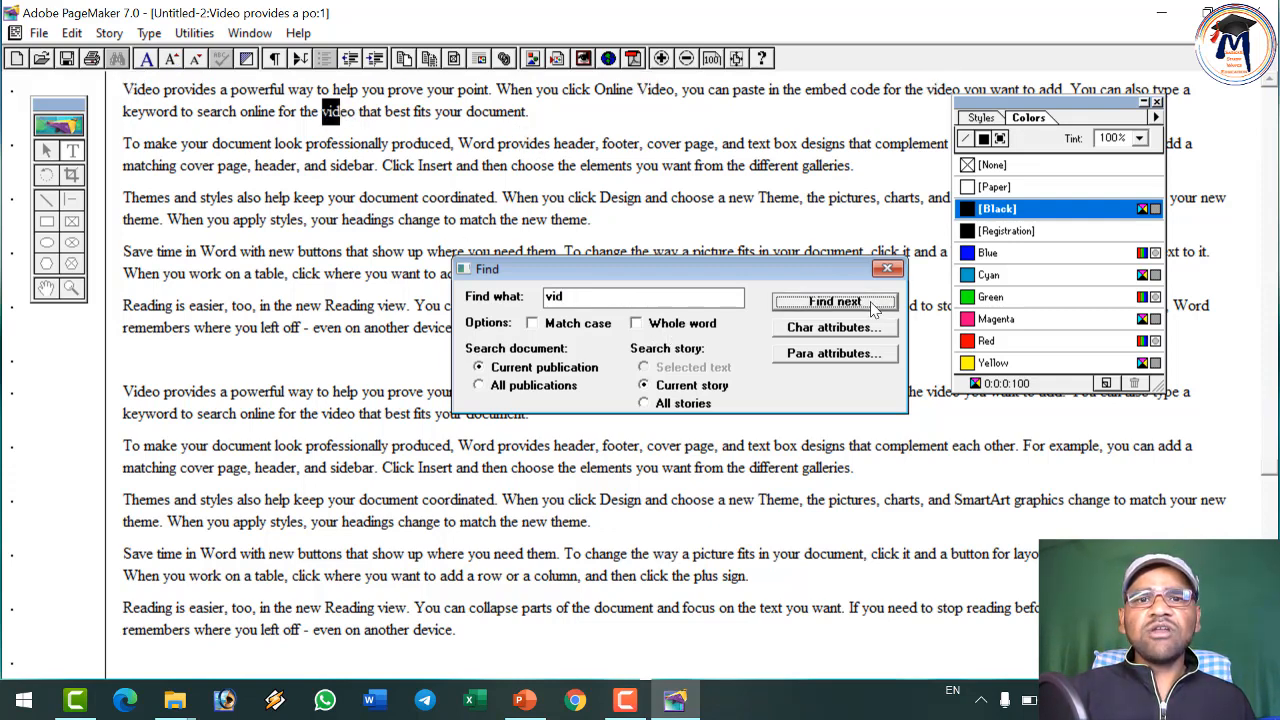
left_click(873, 305)
left_click(873, 305)
left_click(873, 305)
left_click(873, 305)
left_click(873, 305)
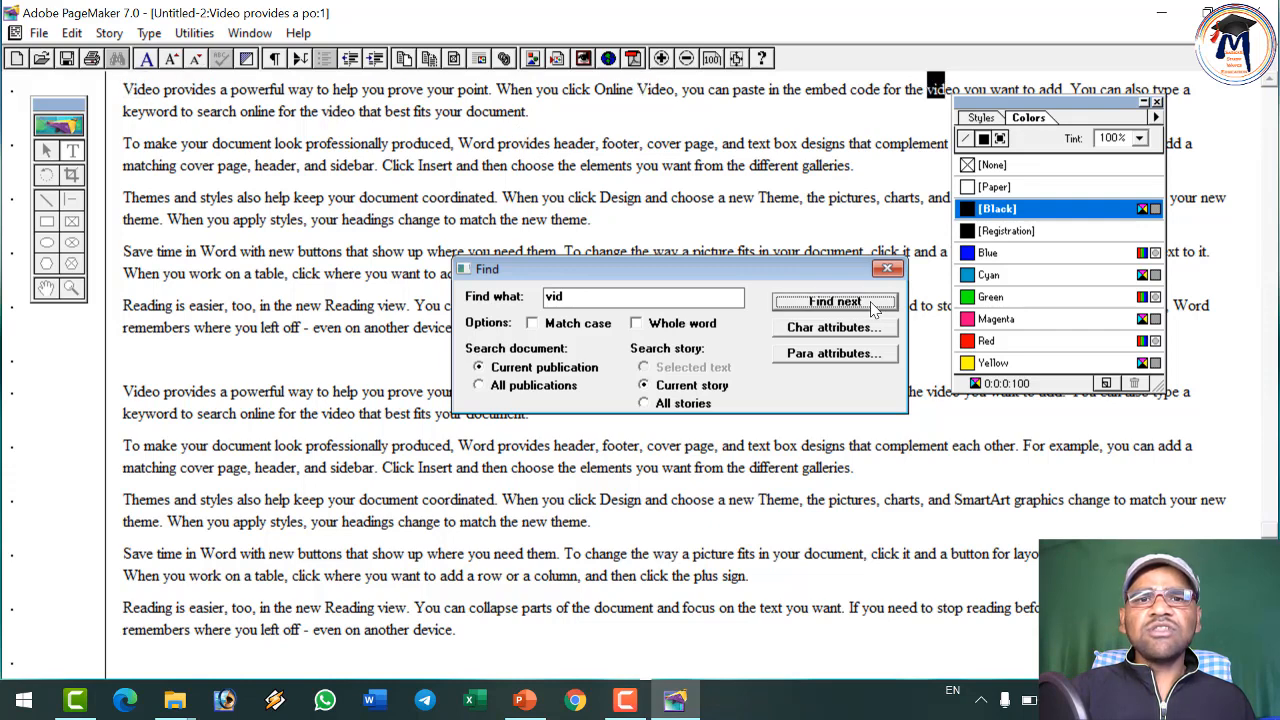
left_click(873, 305)
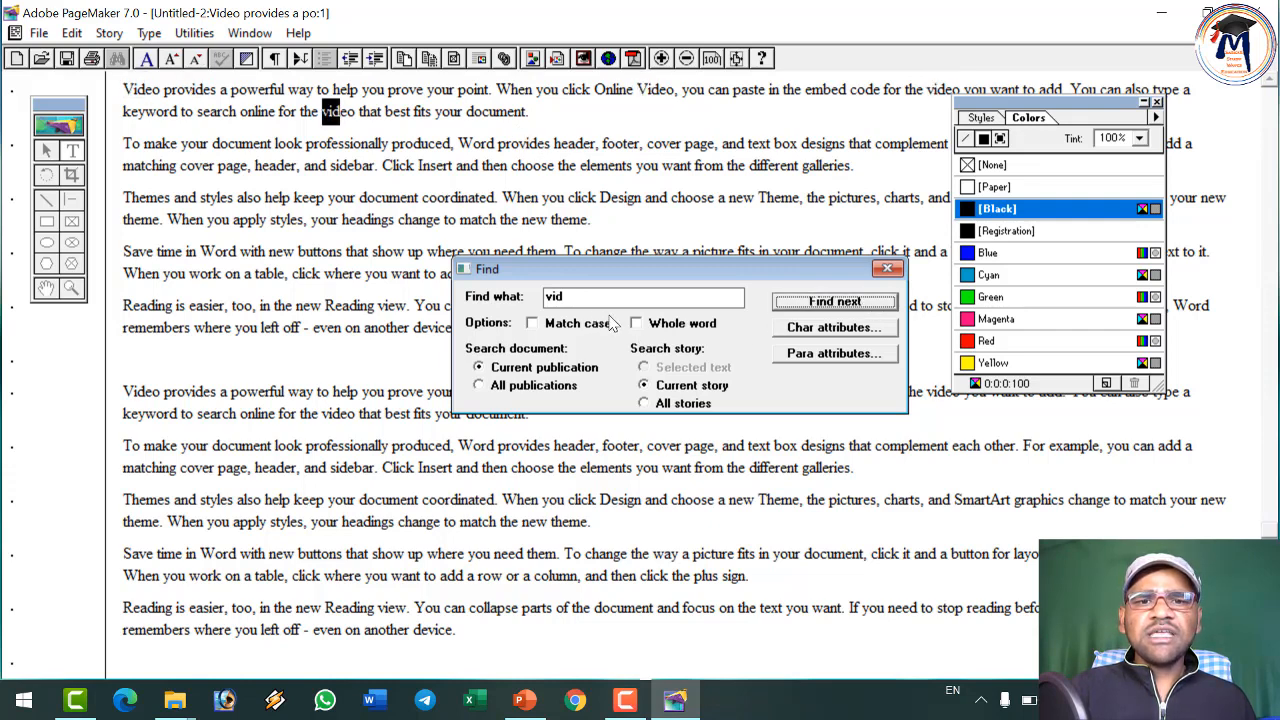
Rerun the 'vid' search with Whole word on, continuing from the story's start
left_click(560, 130)
type("v")
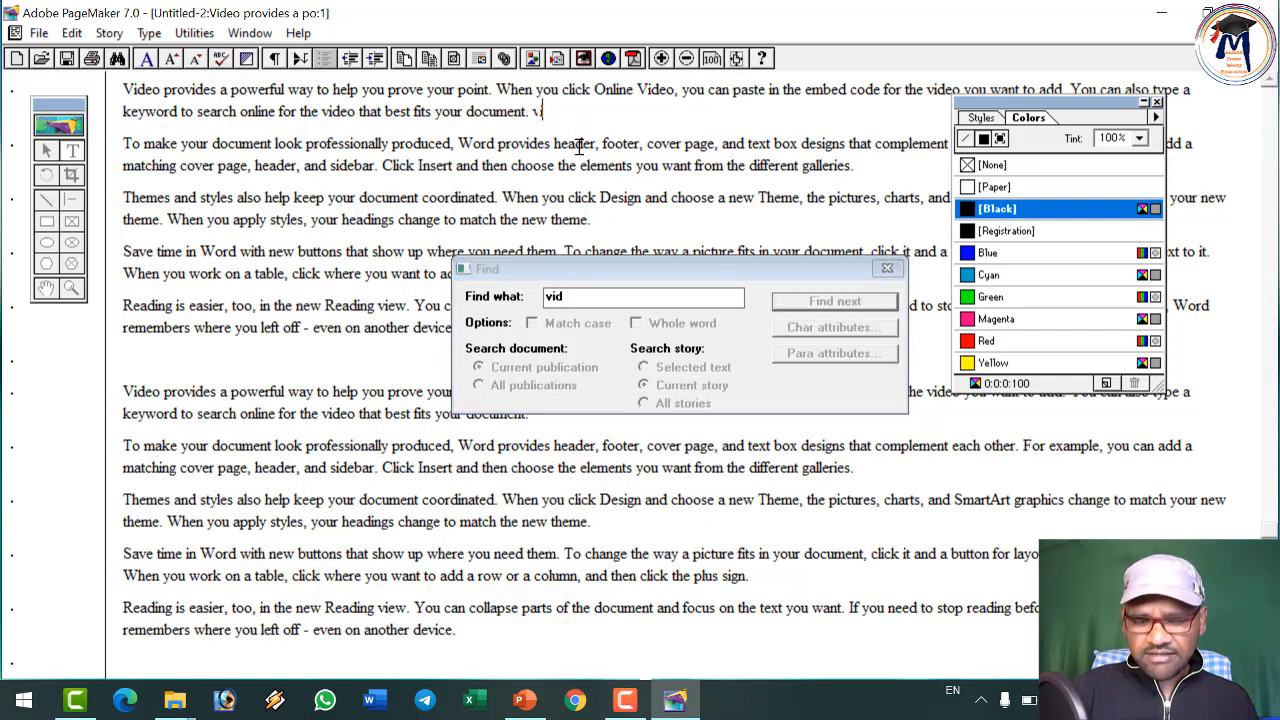
type("id")
left_click(590, 300)
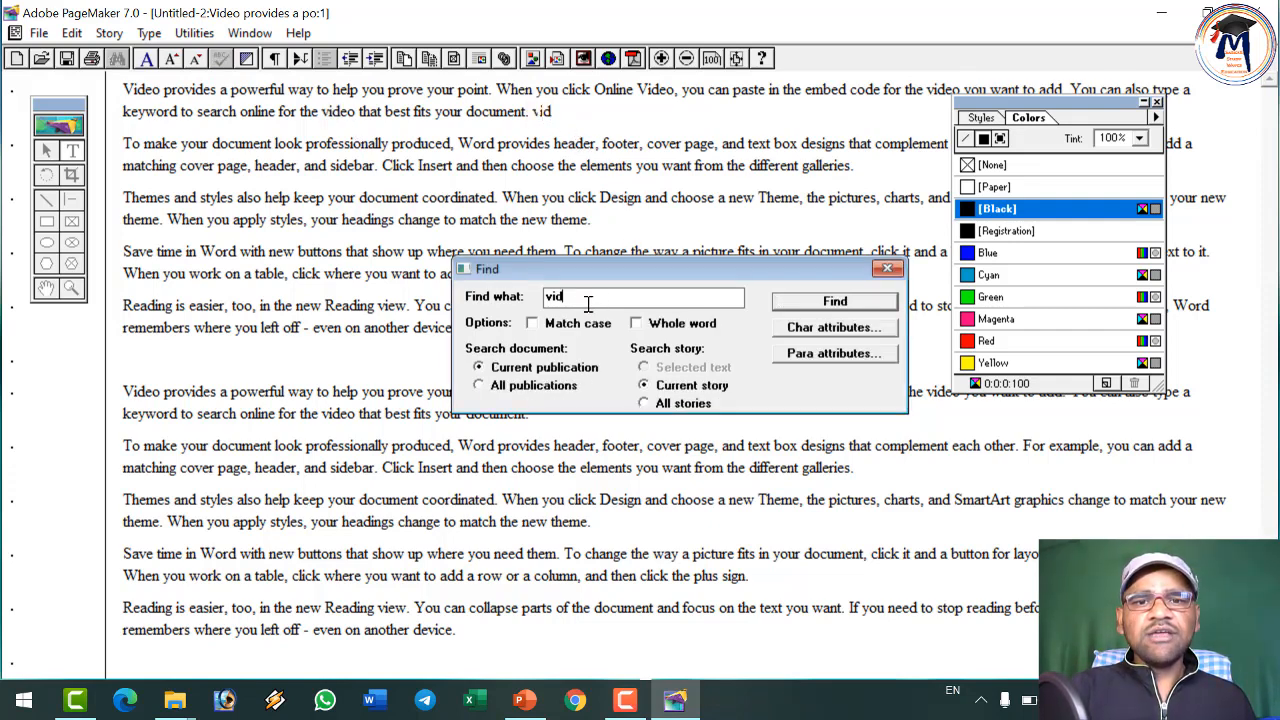
left_click(637, 325)
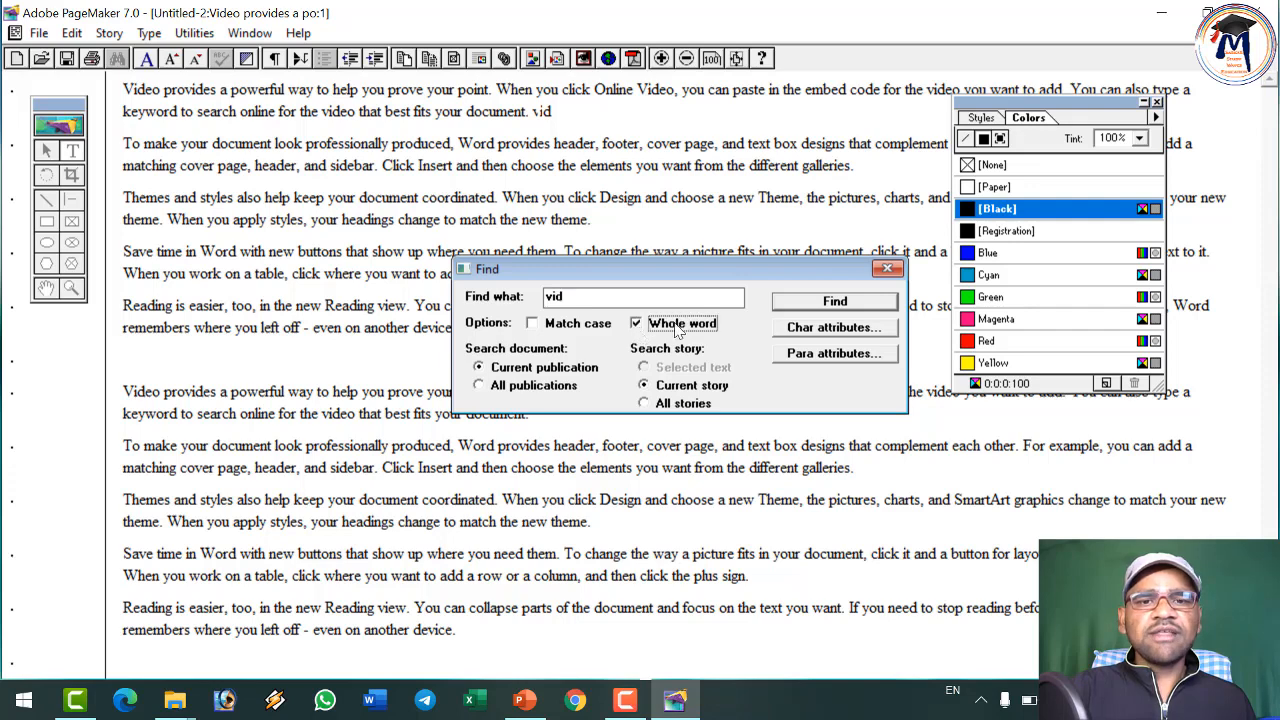
left_click(843, 310)
left_click(617, 354)
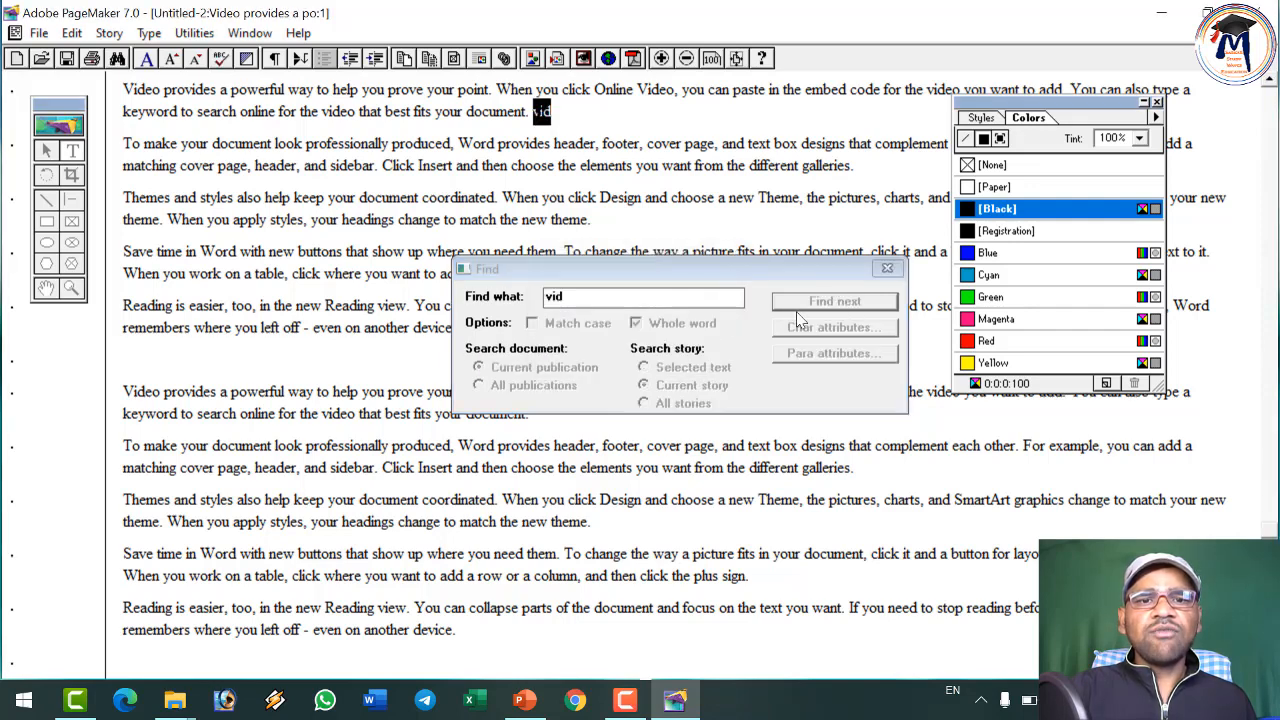
left_click(845, 304)
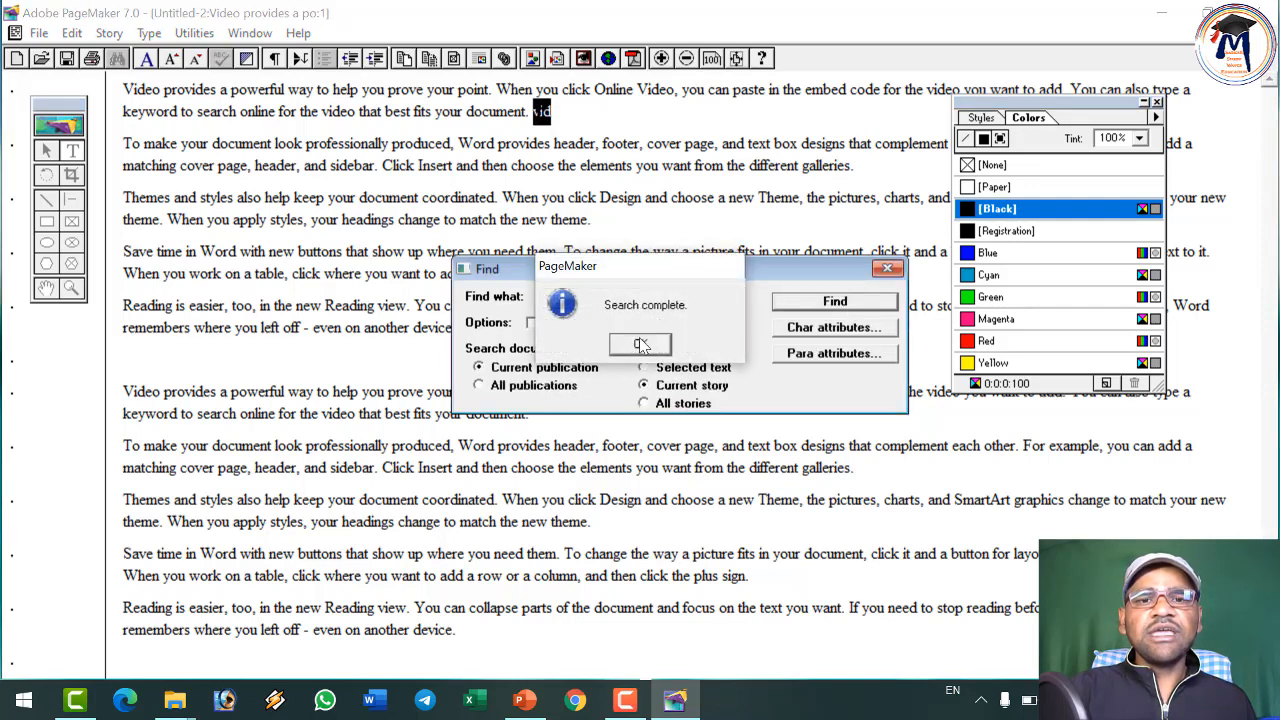
left_click(645, 338)
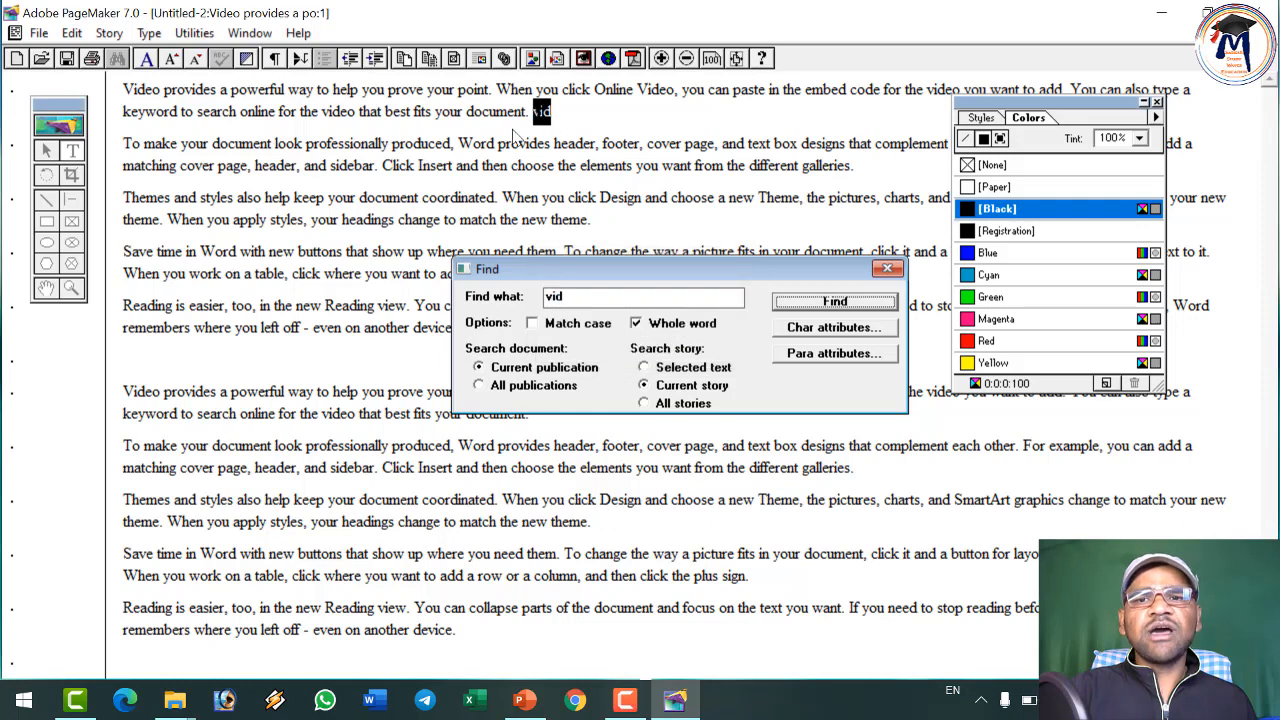
Turn Whole word off, step through 'vid' matches inside words, and close Find
left_click(675, 328)
left_click(862, 305)
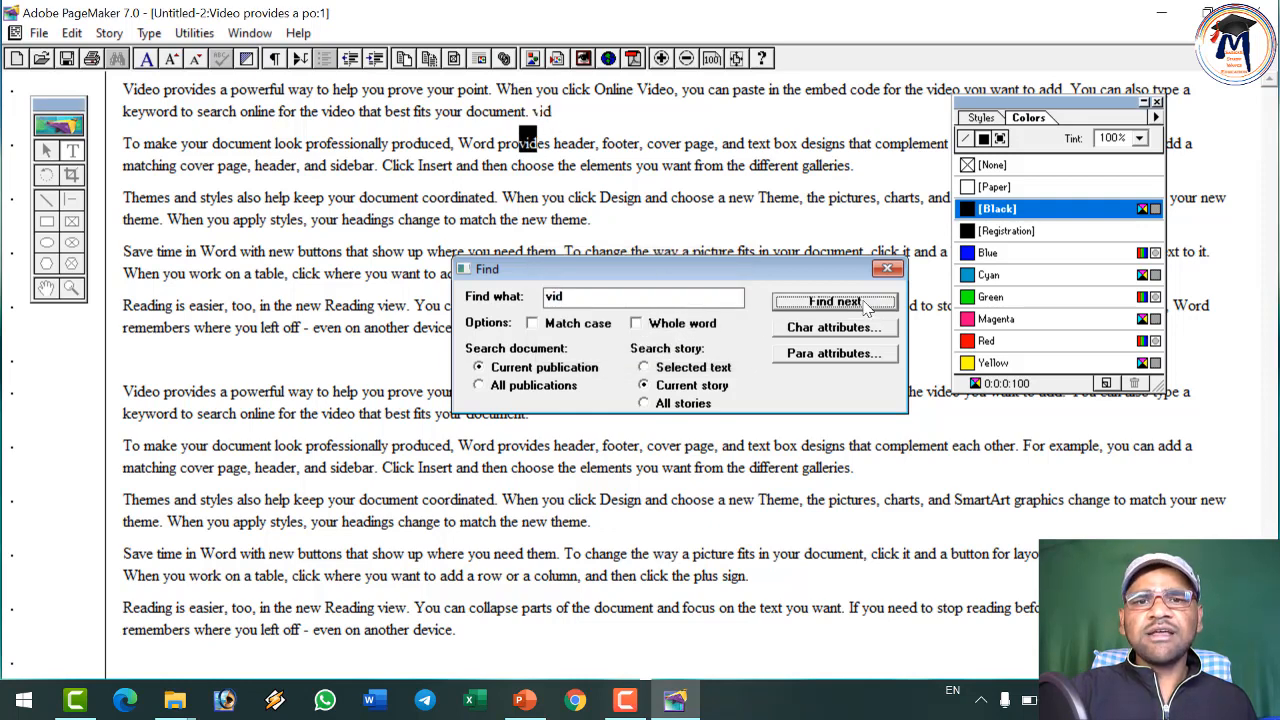
left_click(865, 308)
left_click(865, 308)
left_click(865, 308)
left_click(865, 308)
left_click(865, 308)
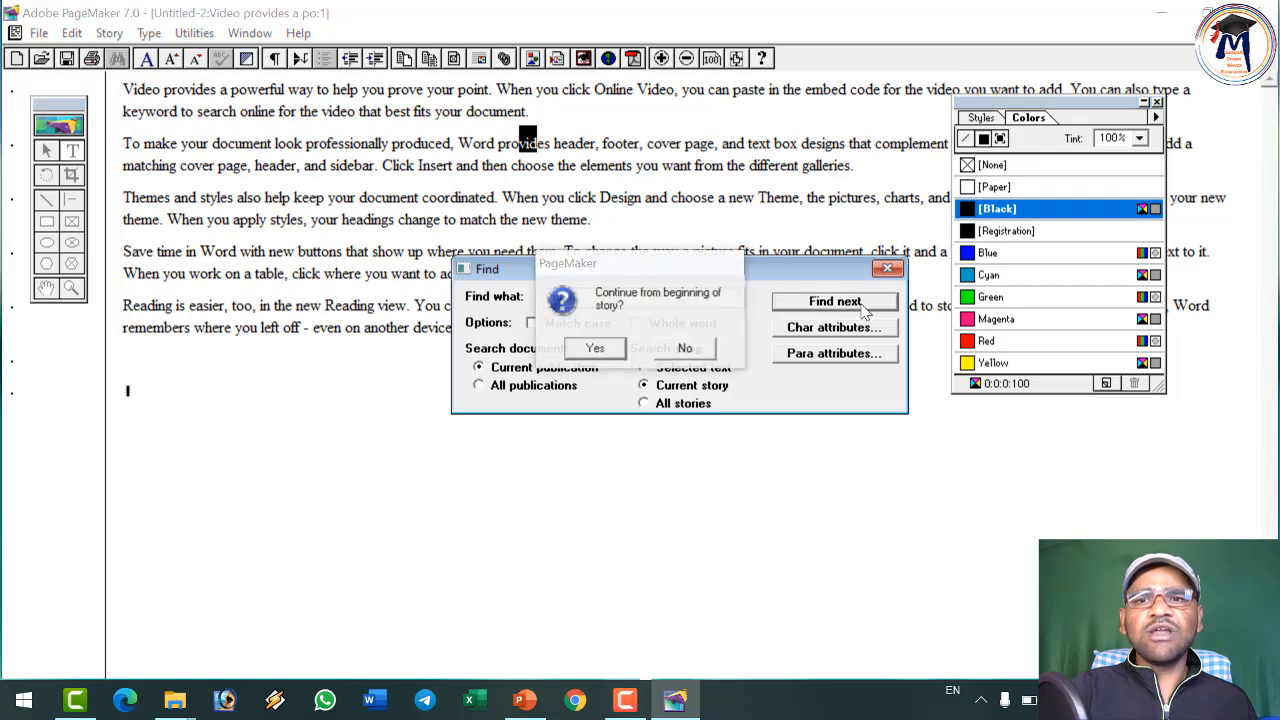
left_click(595, 348)
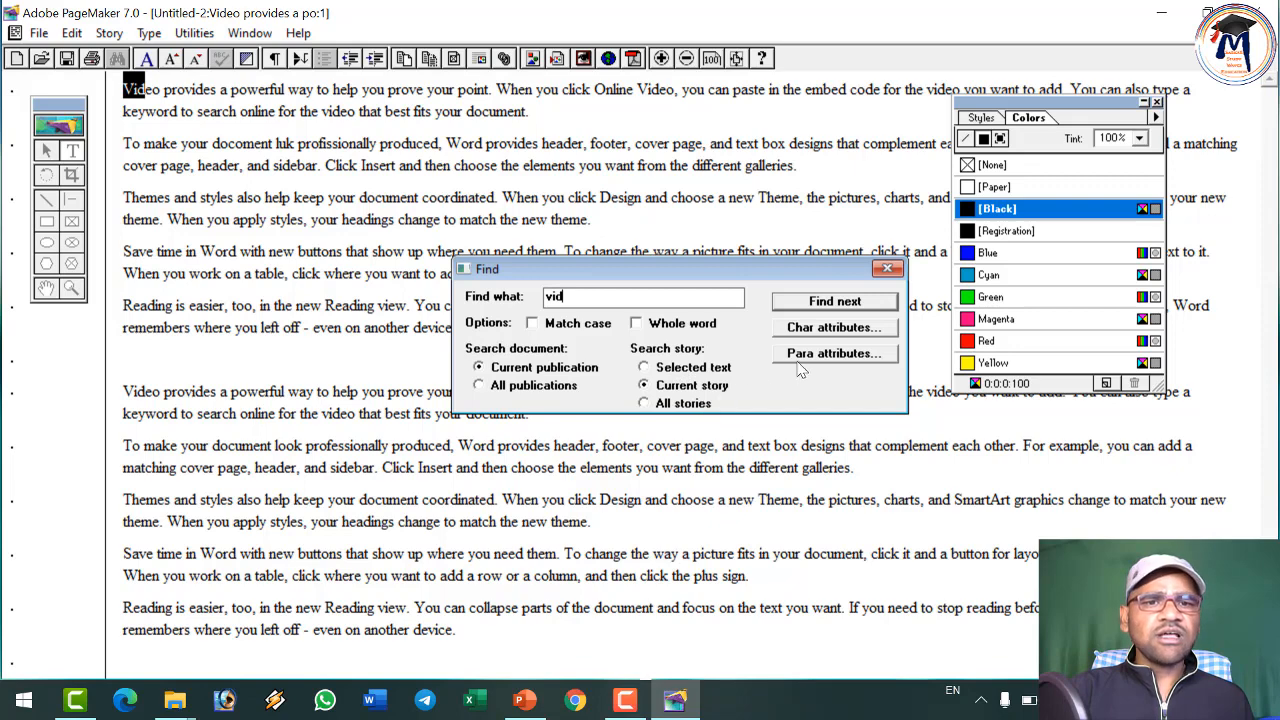
left_click(887, 268)
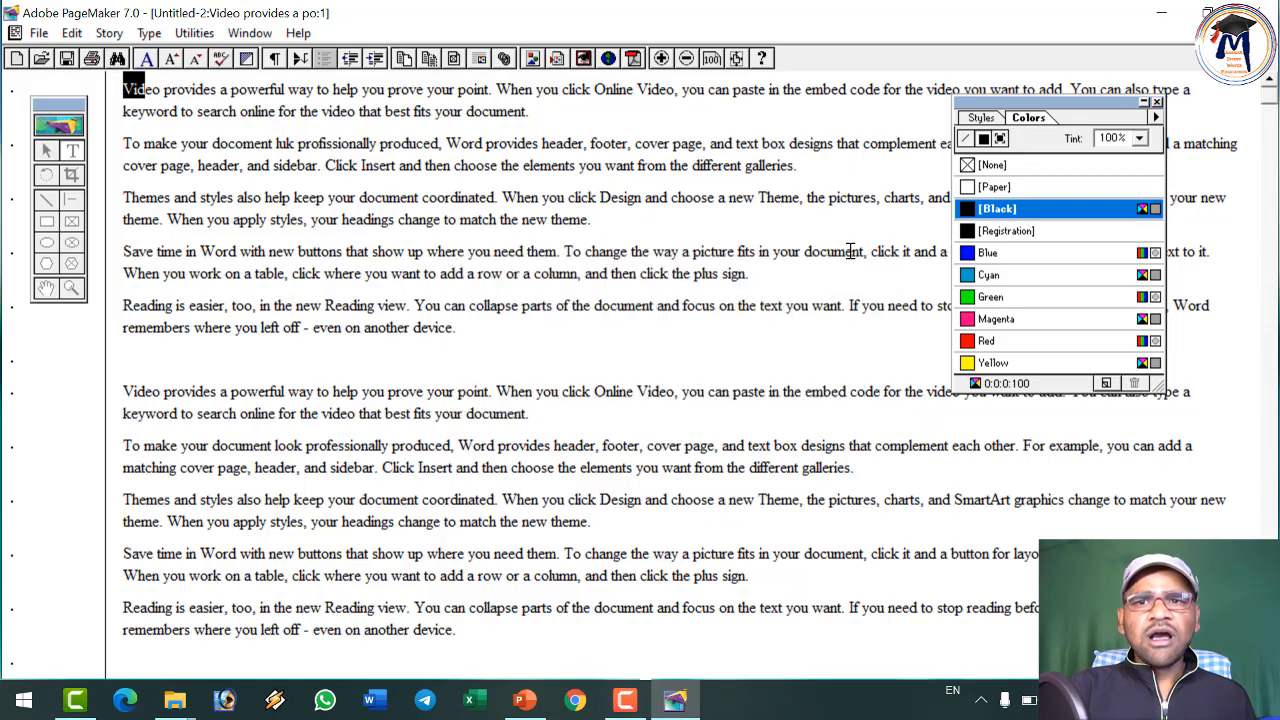
Open the Change dialog and set it to find 'video' and change to 'audio'
left_click(194, 33)
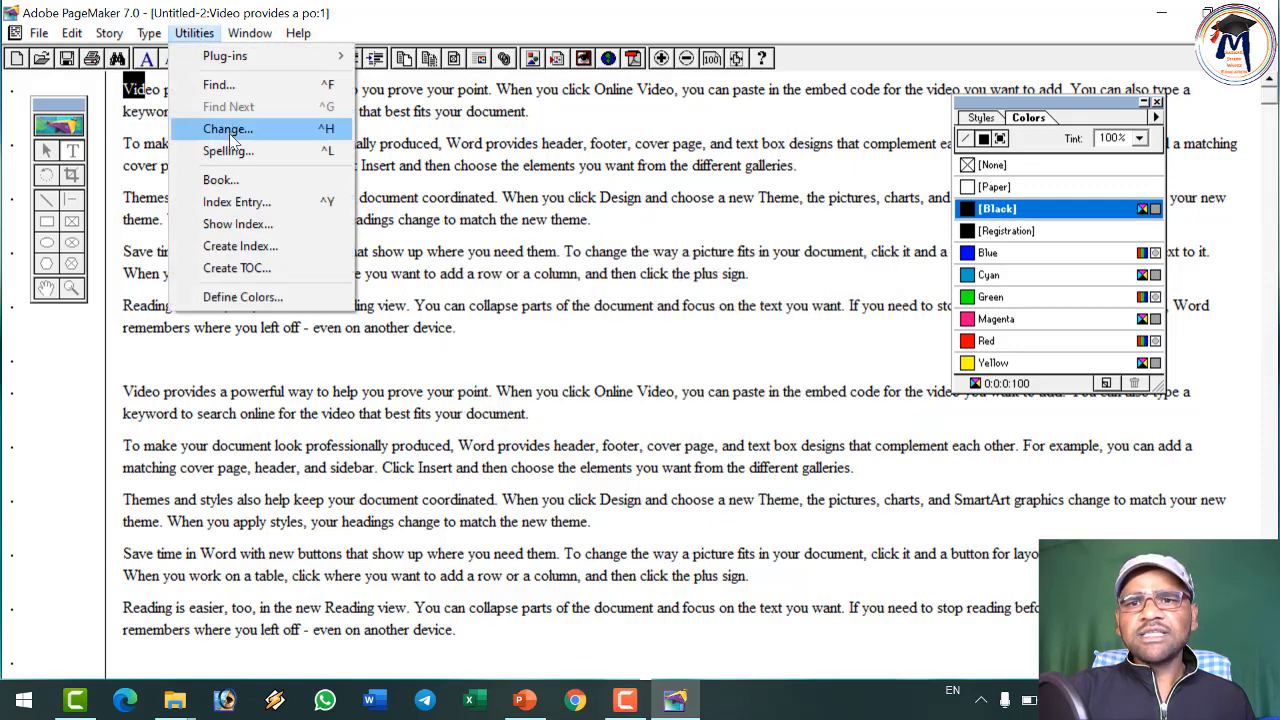
left_click(228, 129)
left_click_drag(350, 353, 726, 319)
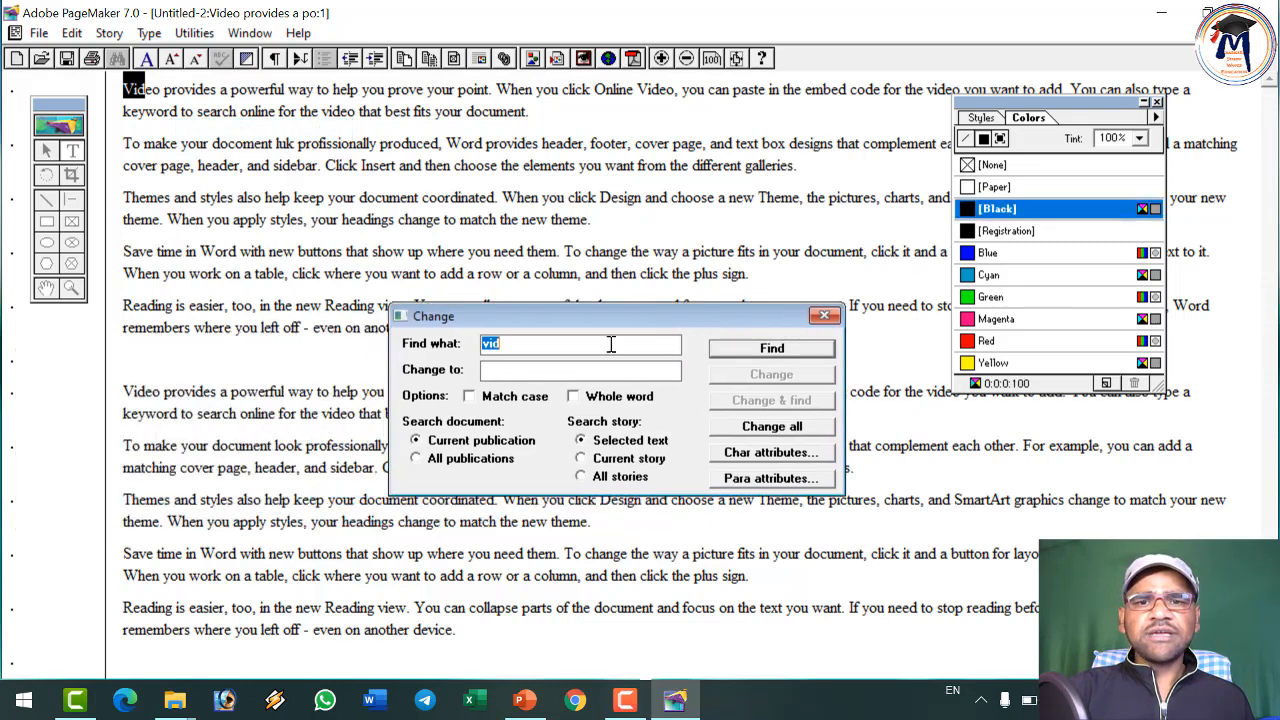
left_click(561, 350)
left_click_drag(561, 355, 435, 355)
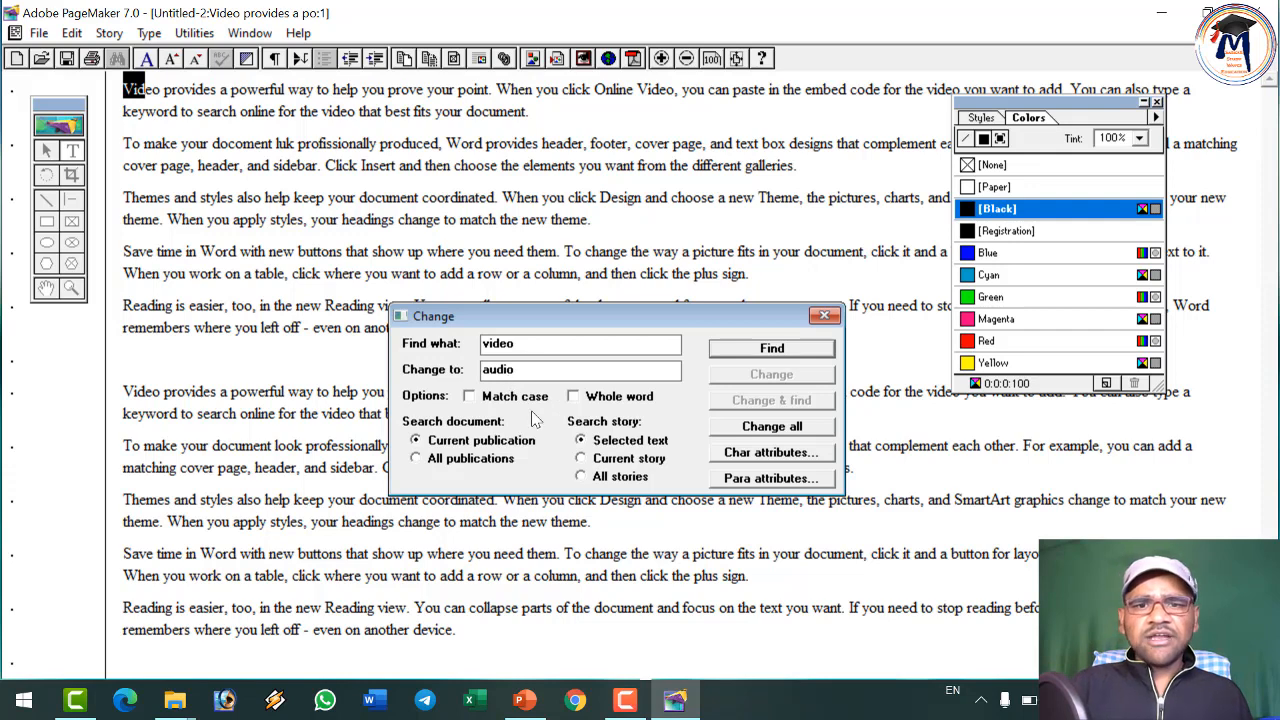
left_click_drag(514, 343, 460, 345)
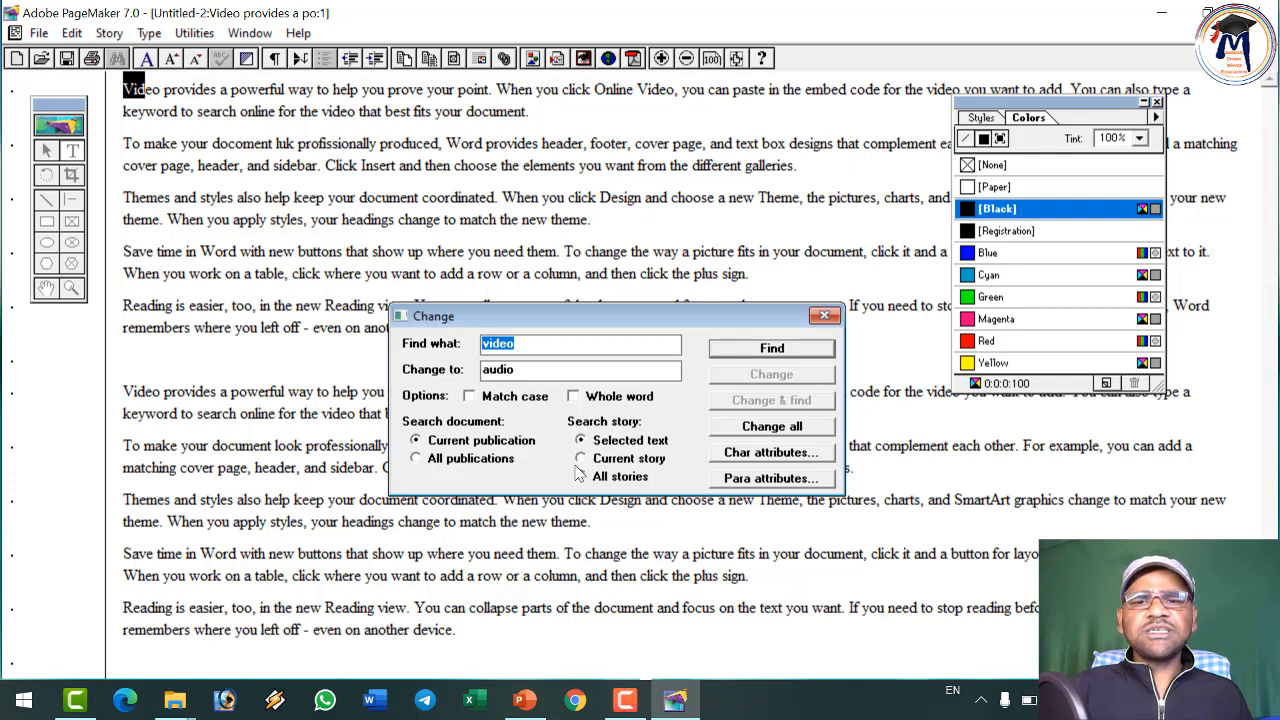
Search for 'video', dismissing search-complete messages, until the opening 'Video' is found
left_click(776, 350)
key("Return")
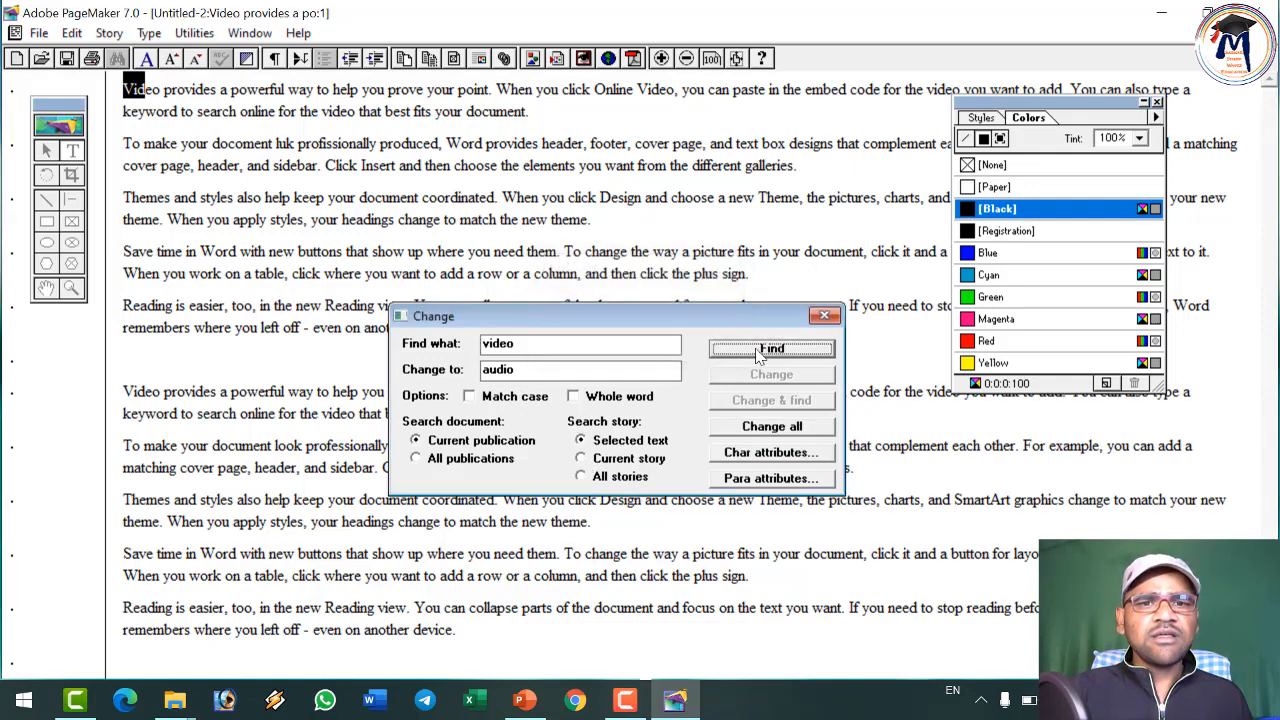
left_click(762, 352)
left_click(640, 343)
left_click(176, 106)
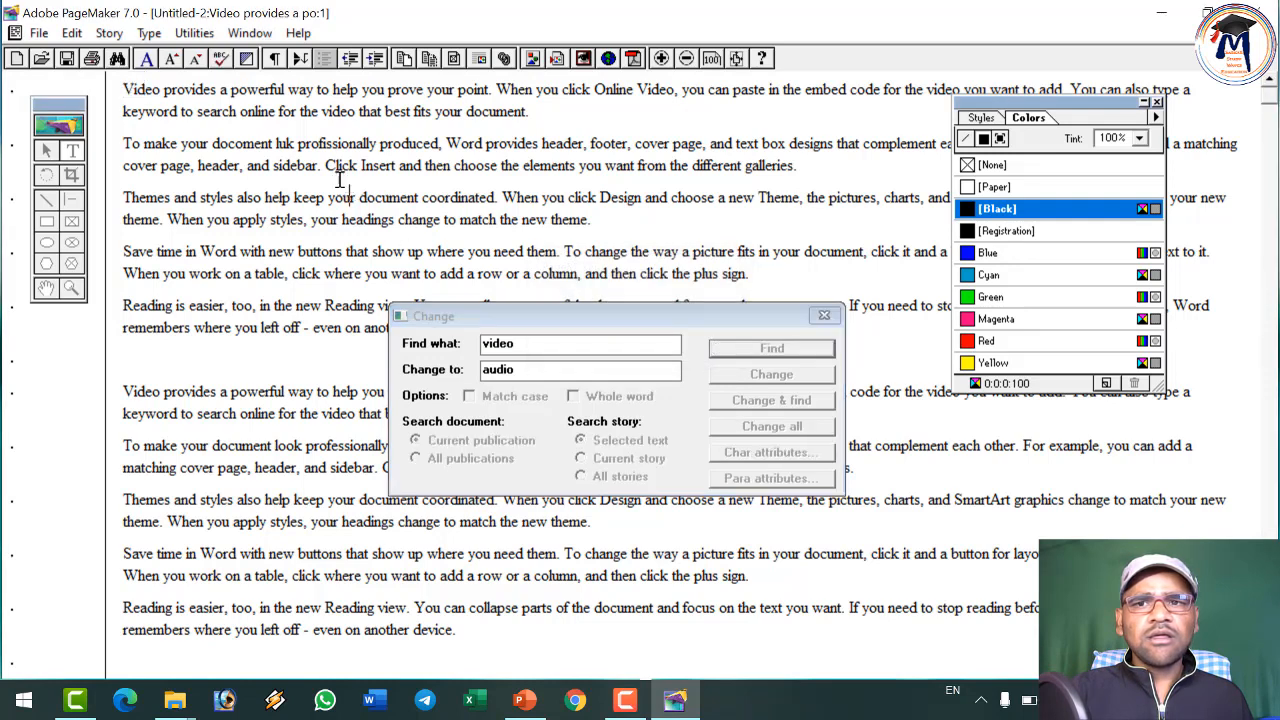
left_click(734, 347)
left_click(742, 350)
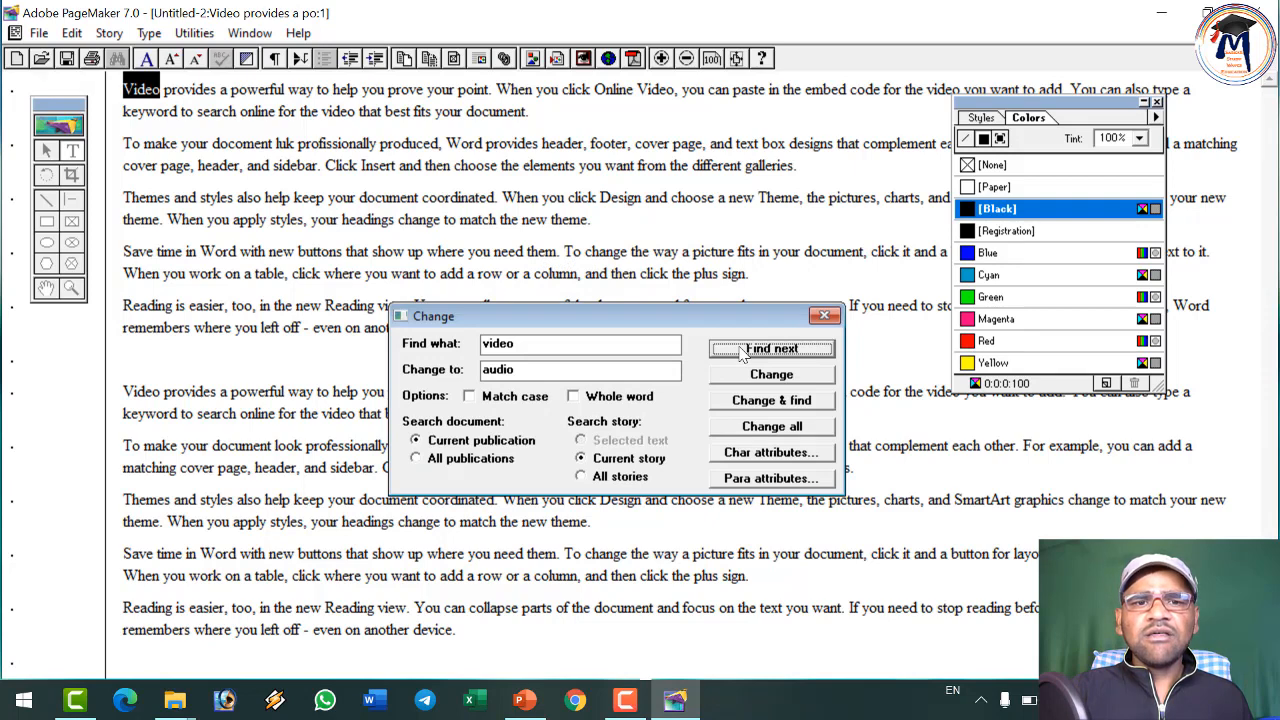
Change the first Video to Audio, then Change all remaining occurrences
left_click(775, 378)
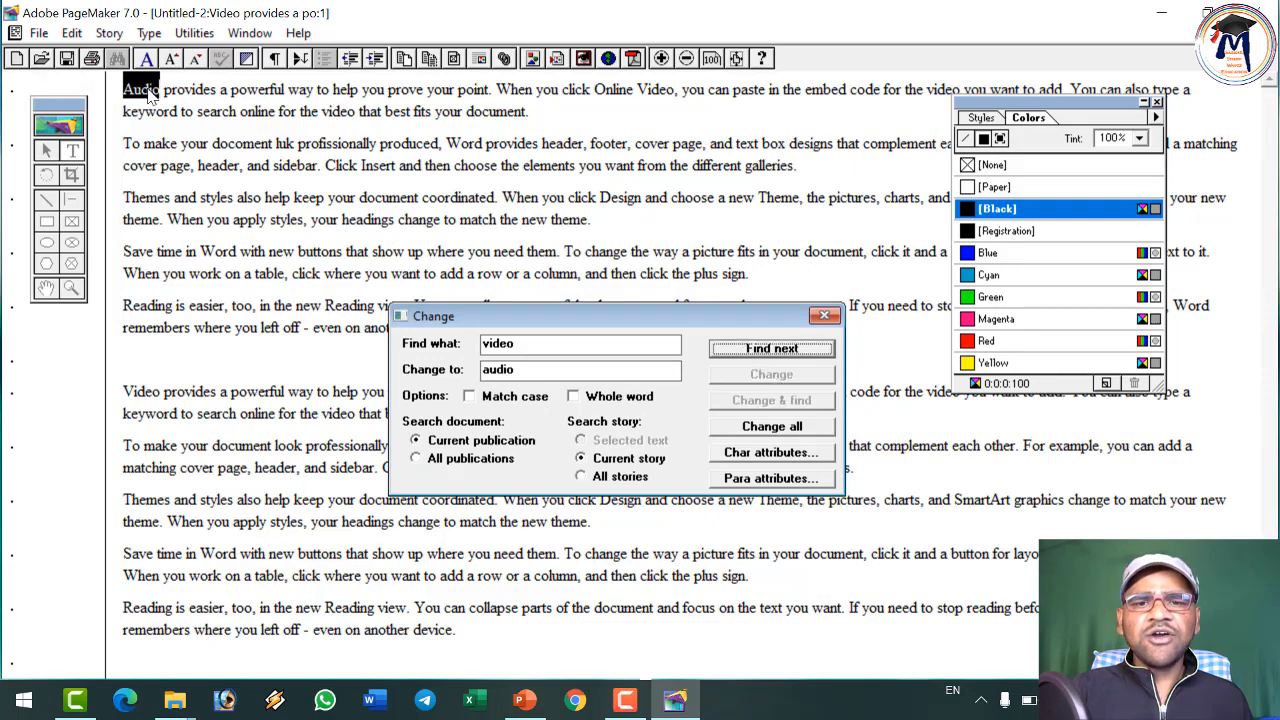
left_click(789, 350)
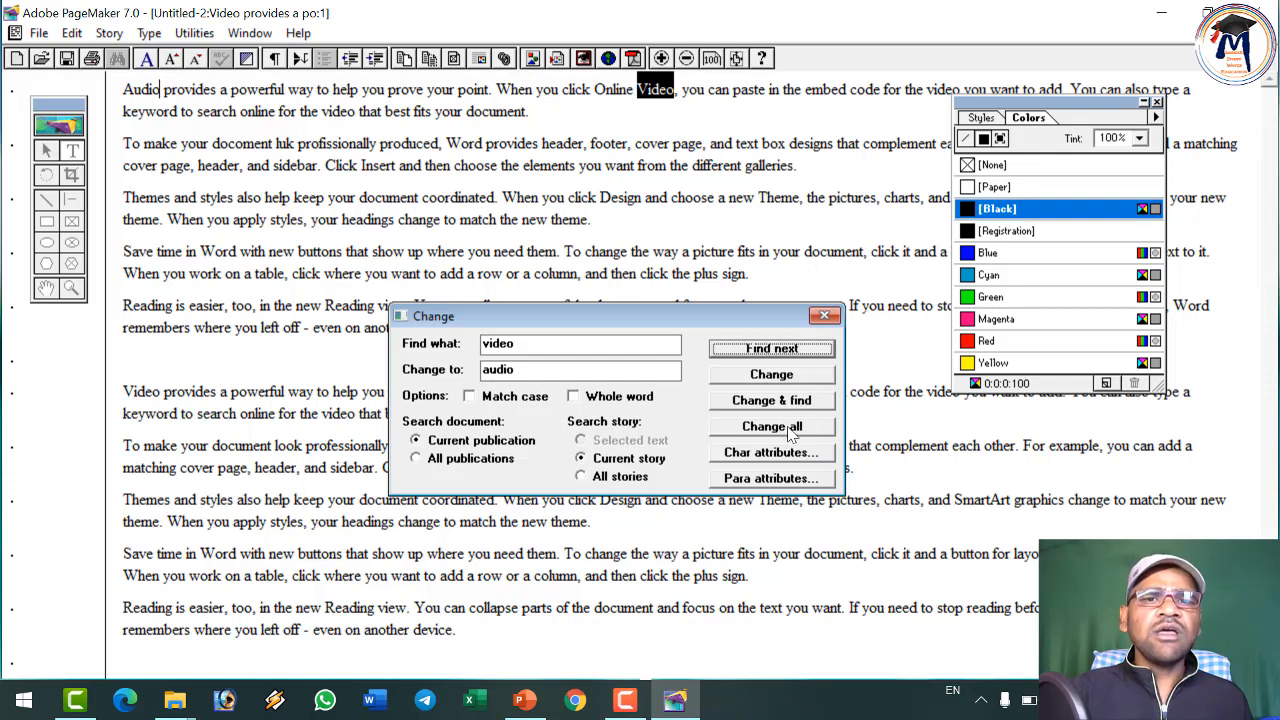
left_click(790, 430)
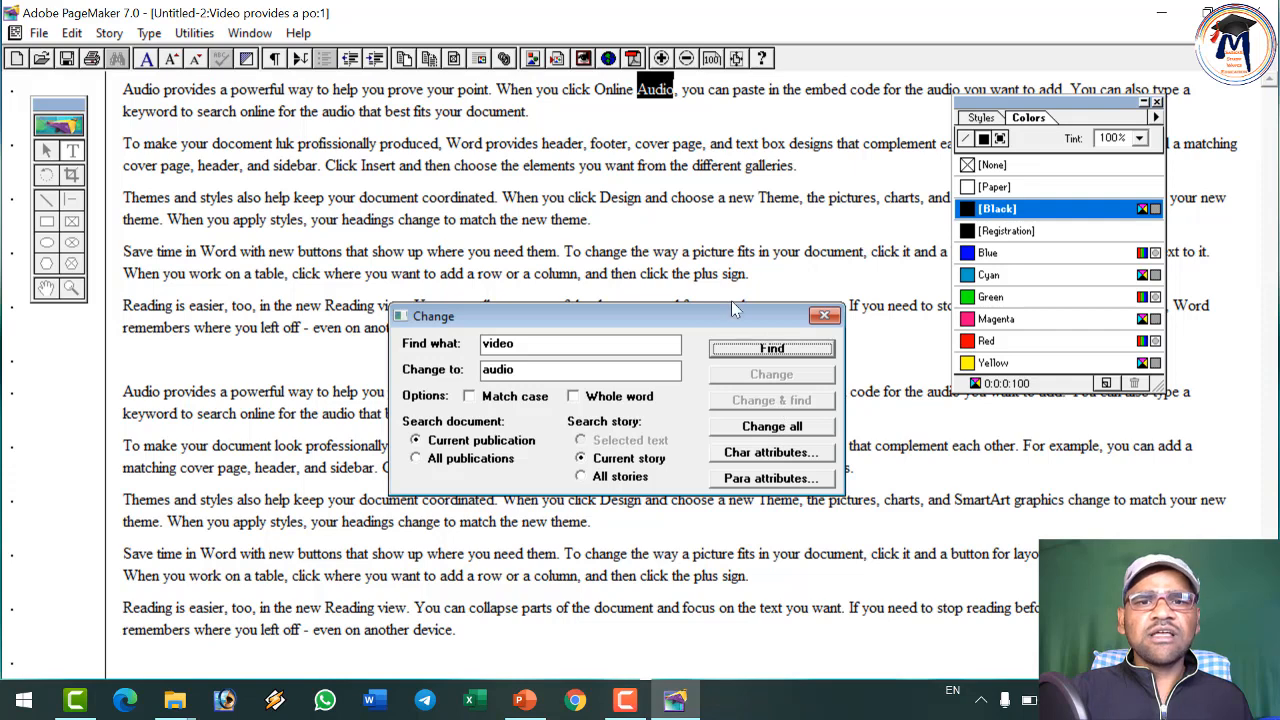
left_click(550, 343)
left_click(752, 348)
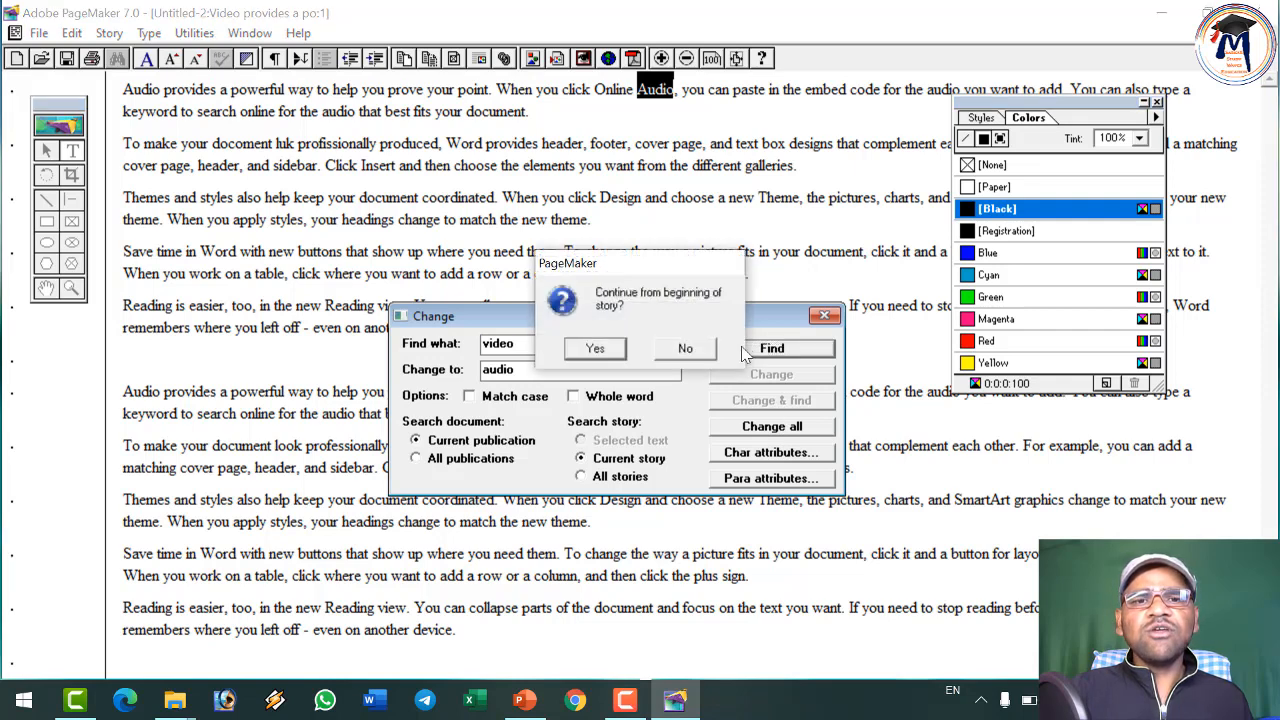
left_click(614, 348)
left_click(640, 343)
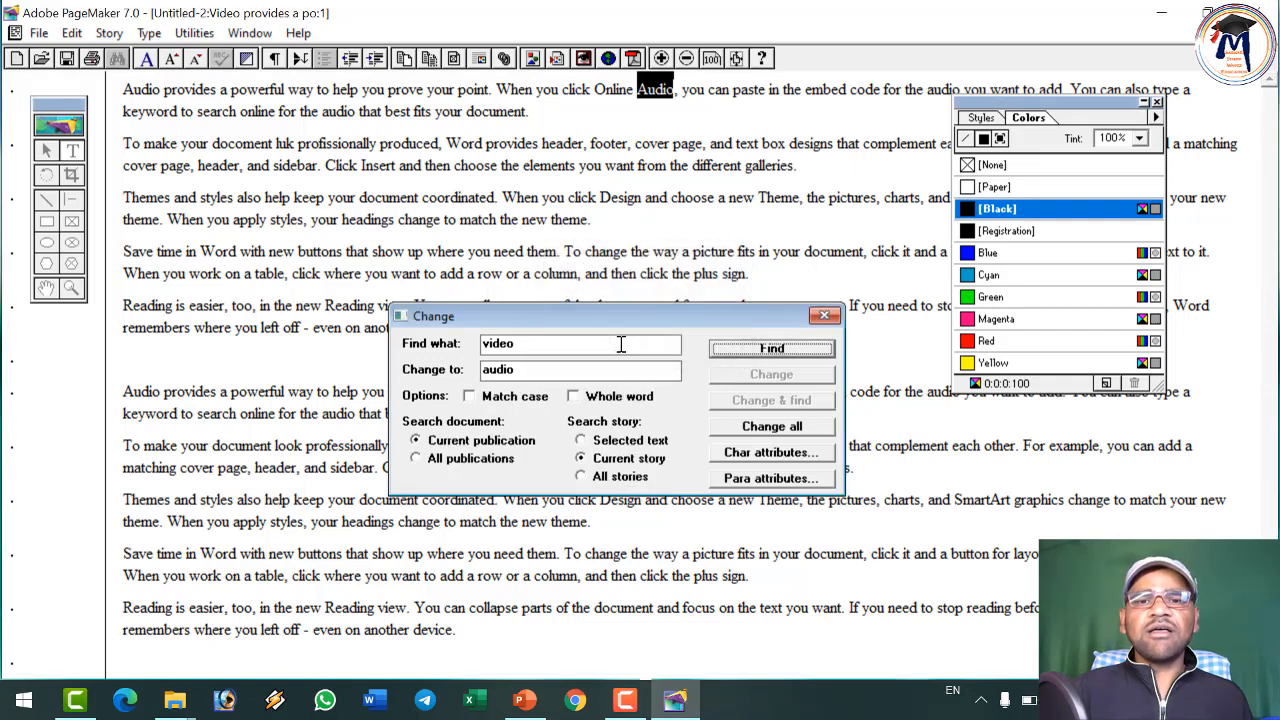
Swap the fields to change 'audio' back to 'video', Change all, and close the dialog
type("audio")
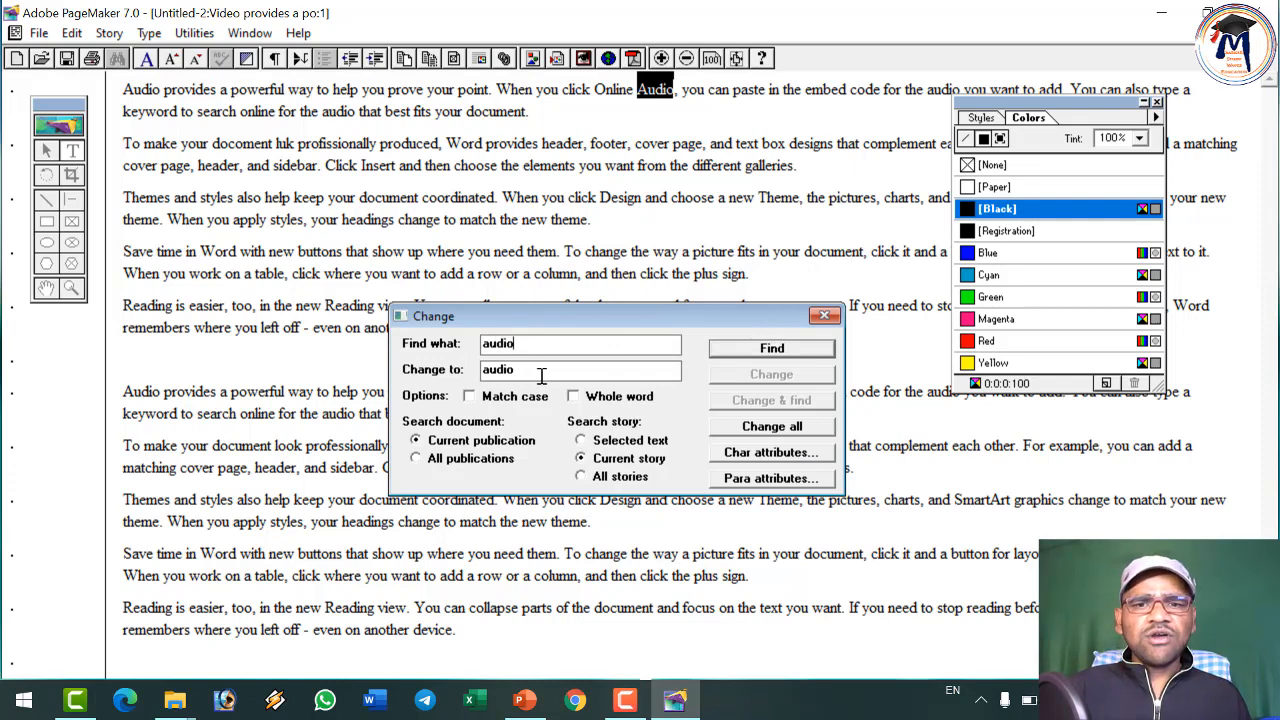
key("Tab")
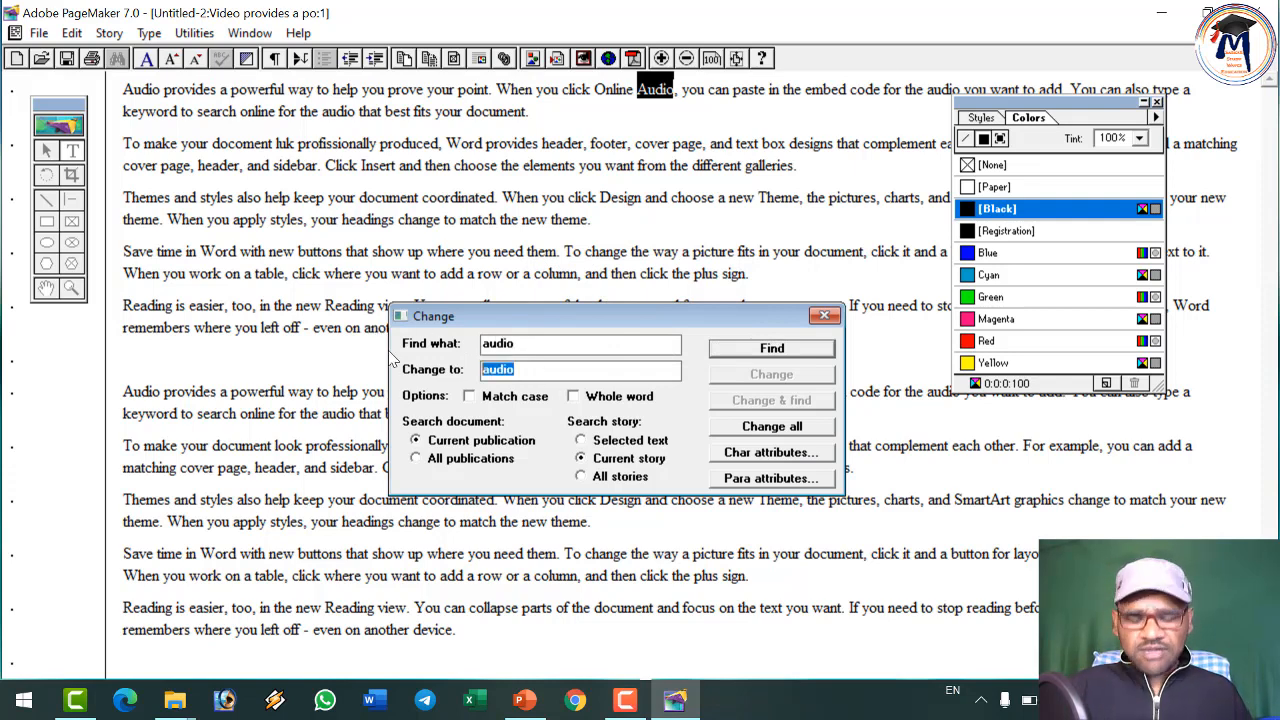
type("video")
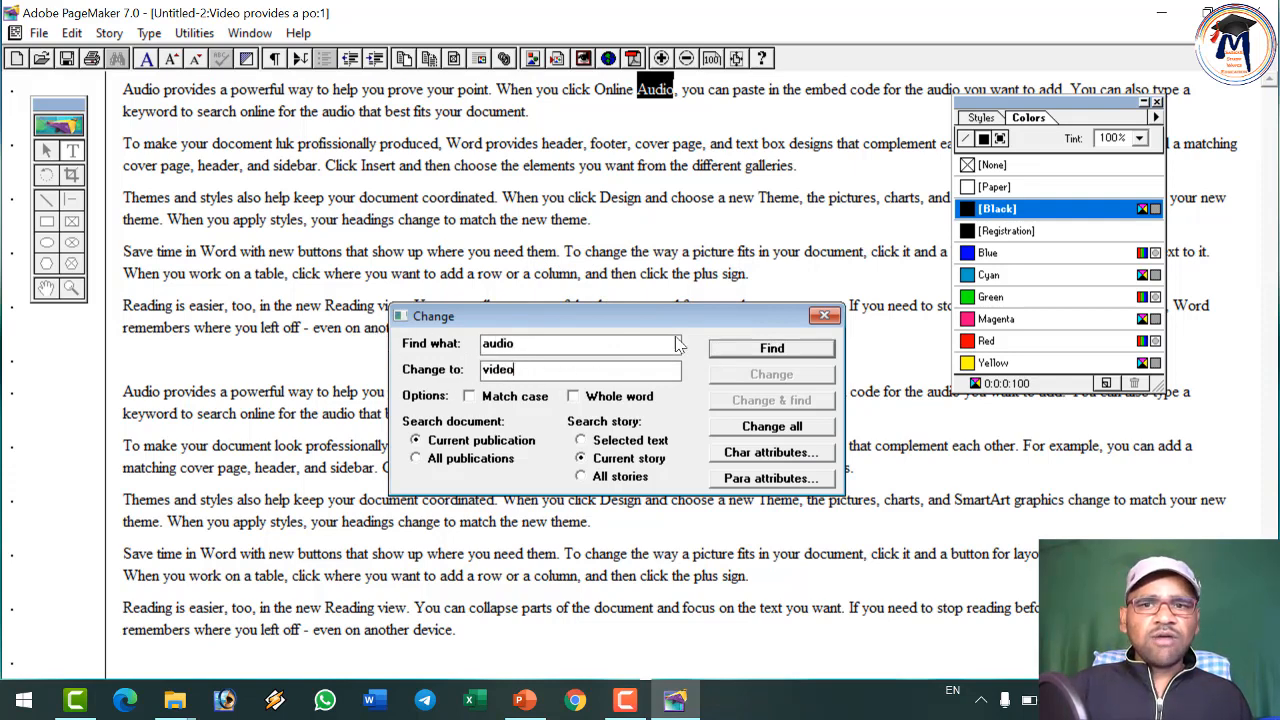
left_click(128, 91)
left_click(790, 349)
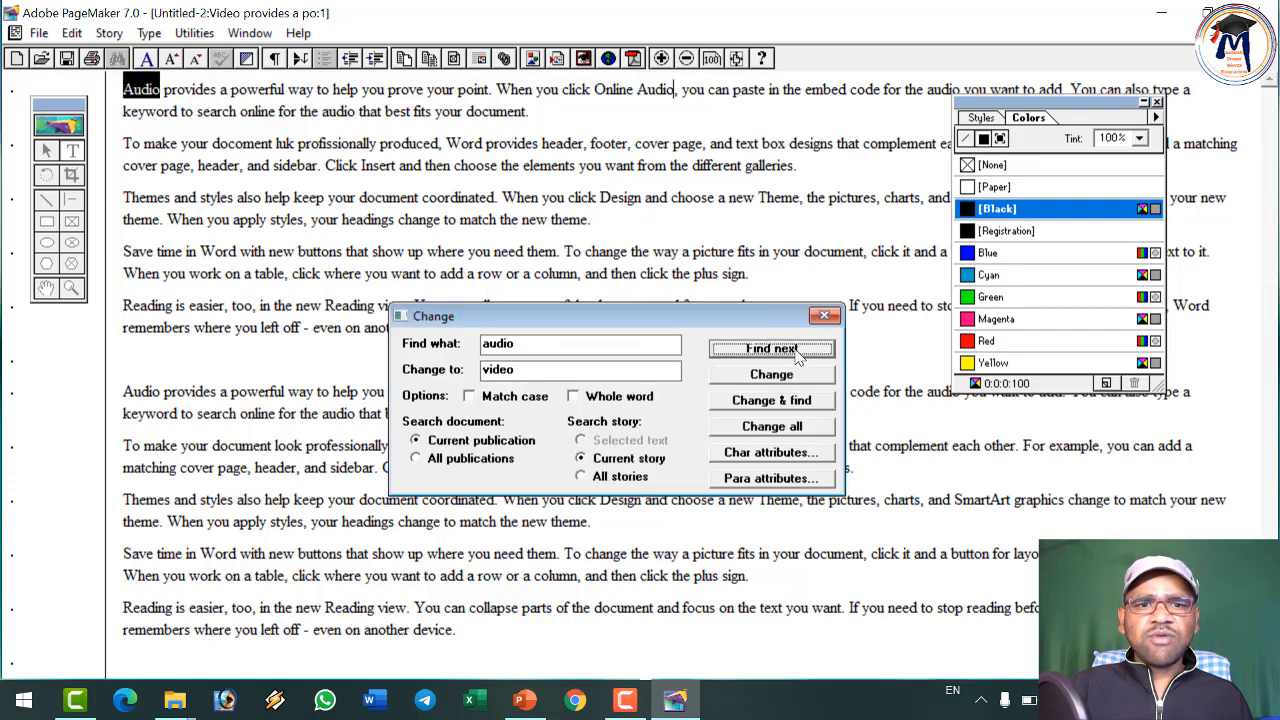
left_click(757, 428)
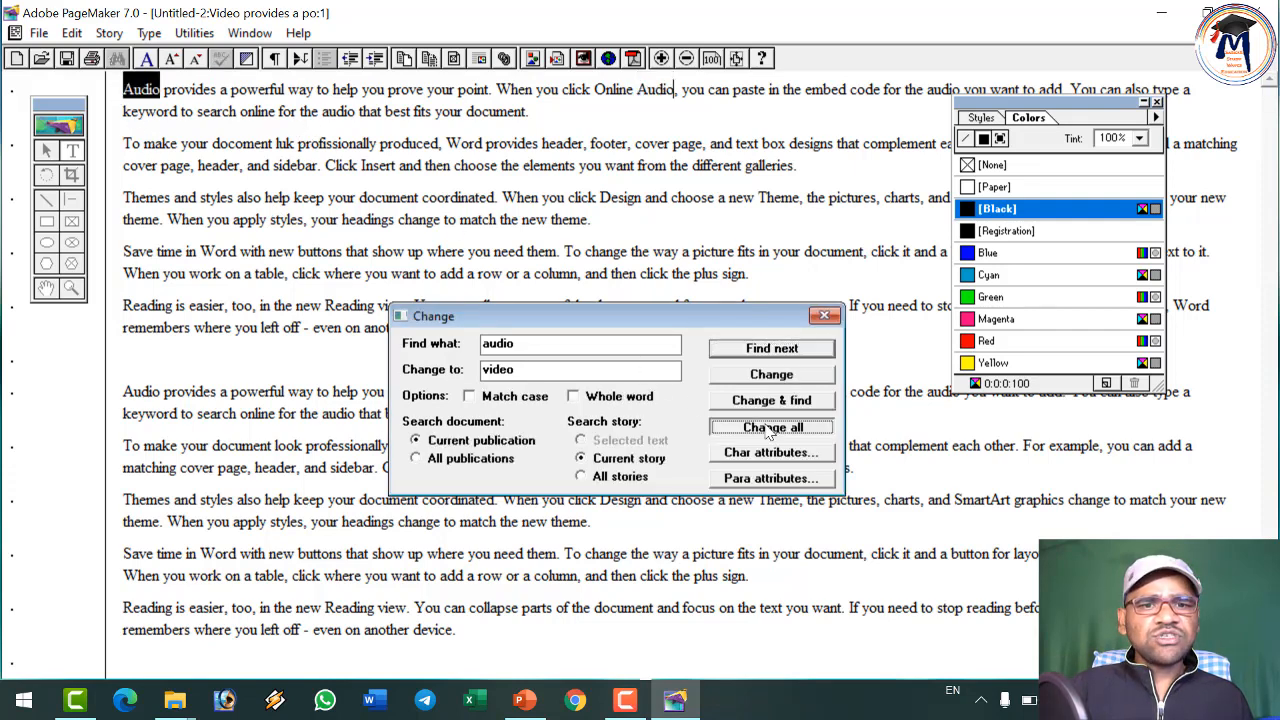
left_click(824, 315)
left_click(126, 90)
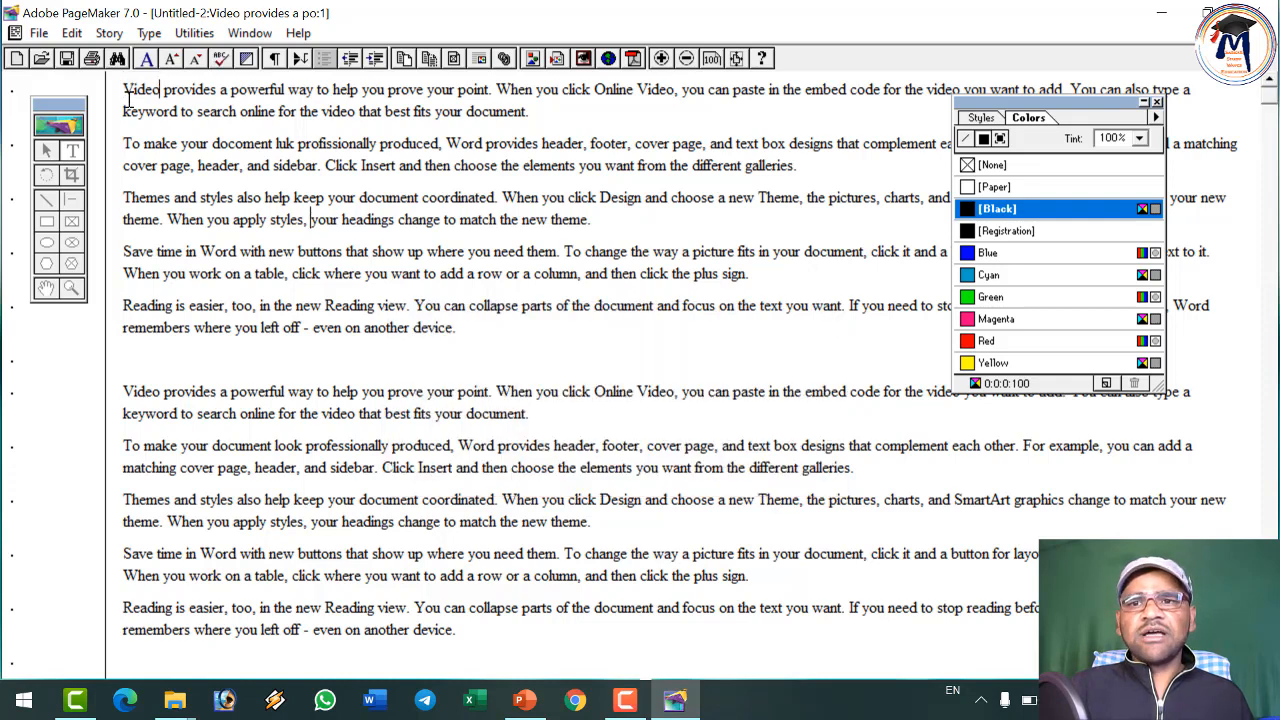
Open Spelling and start a check, continuing past the missing-dictionary message
left_click(194, 33)
left_click(228, 151)
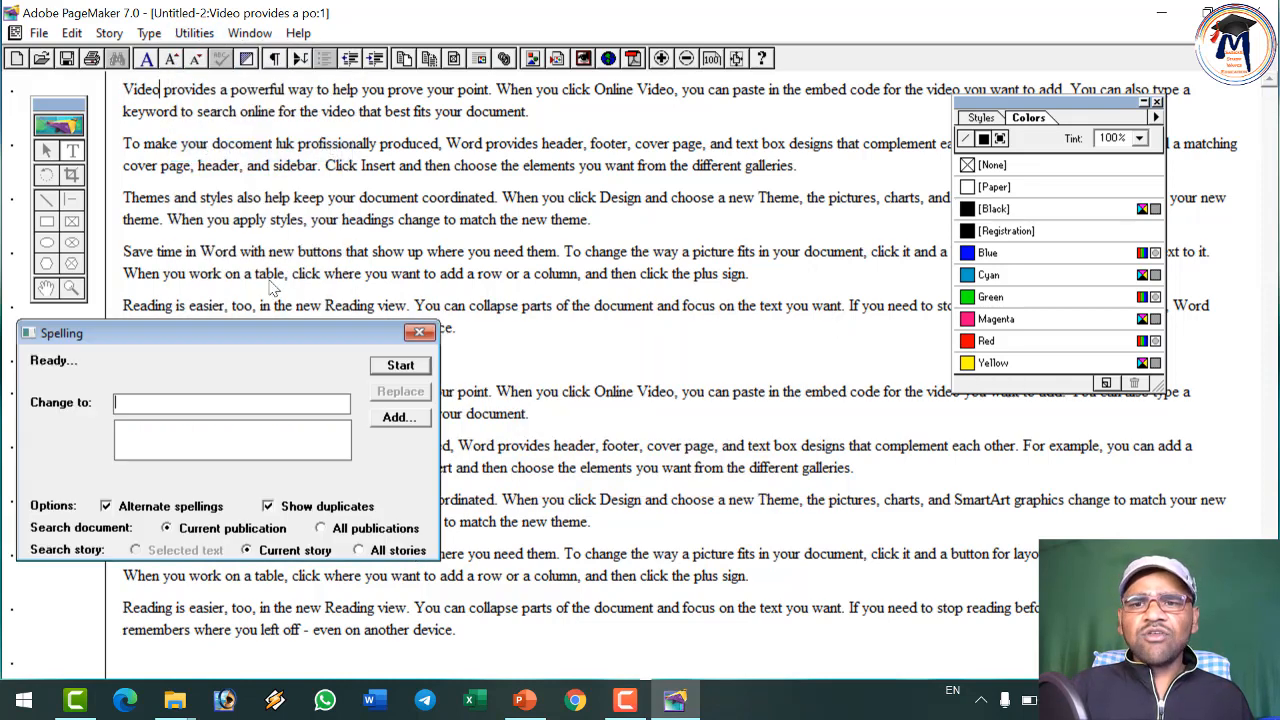
left_click_drag(268, 332, 655, 284)
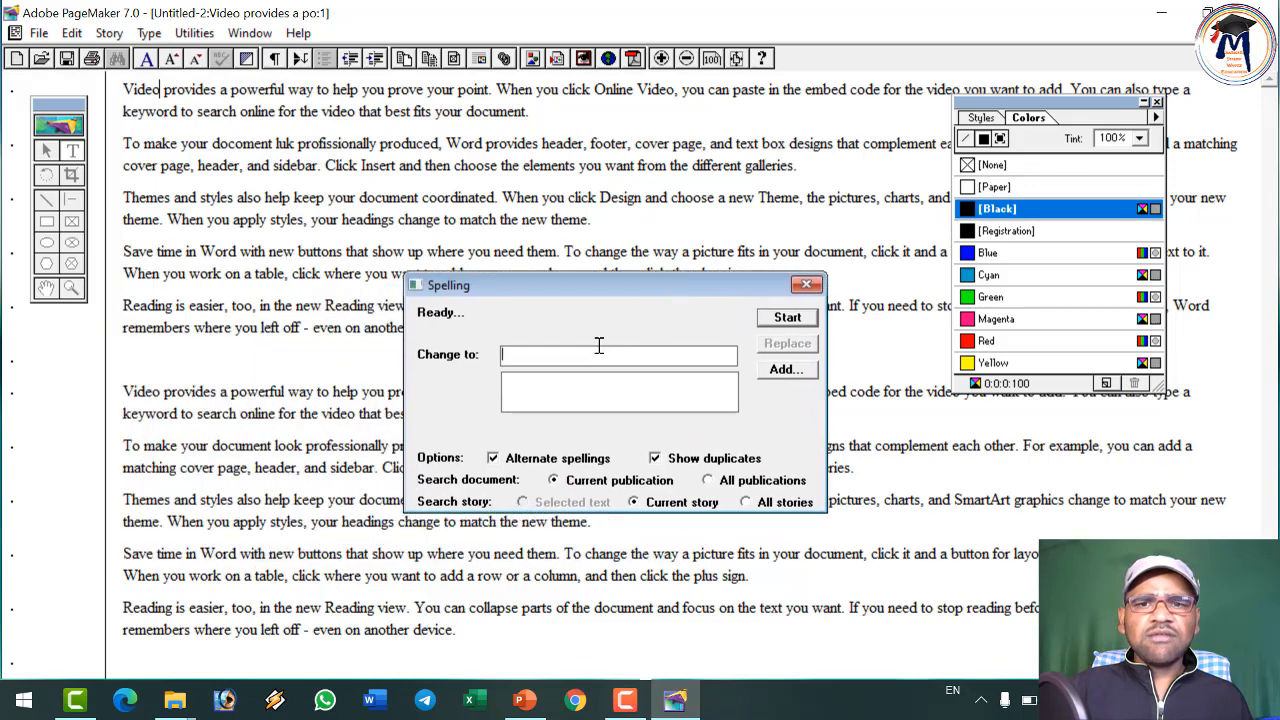
left_click(143, 92)
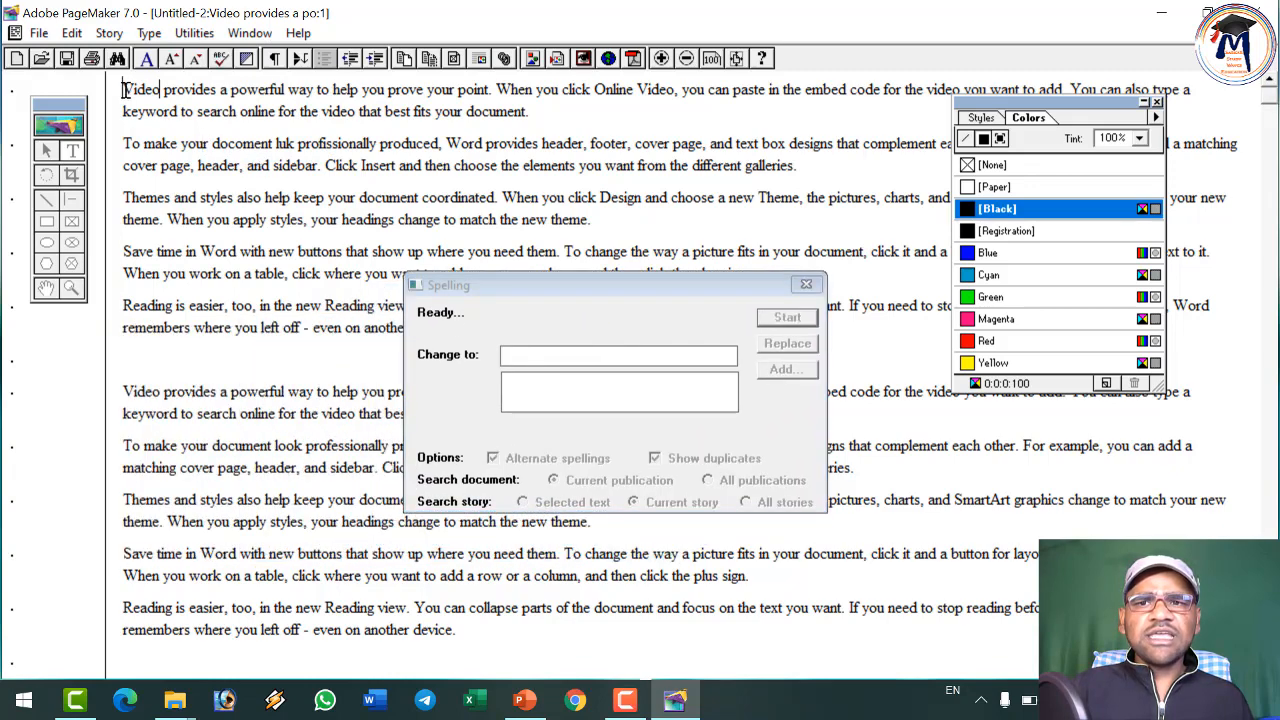
left_click(769, 317)
left_click(775, 322)
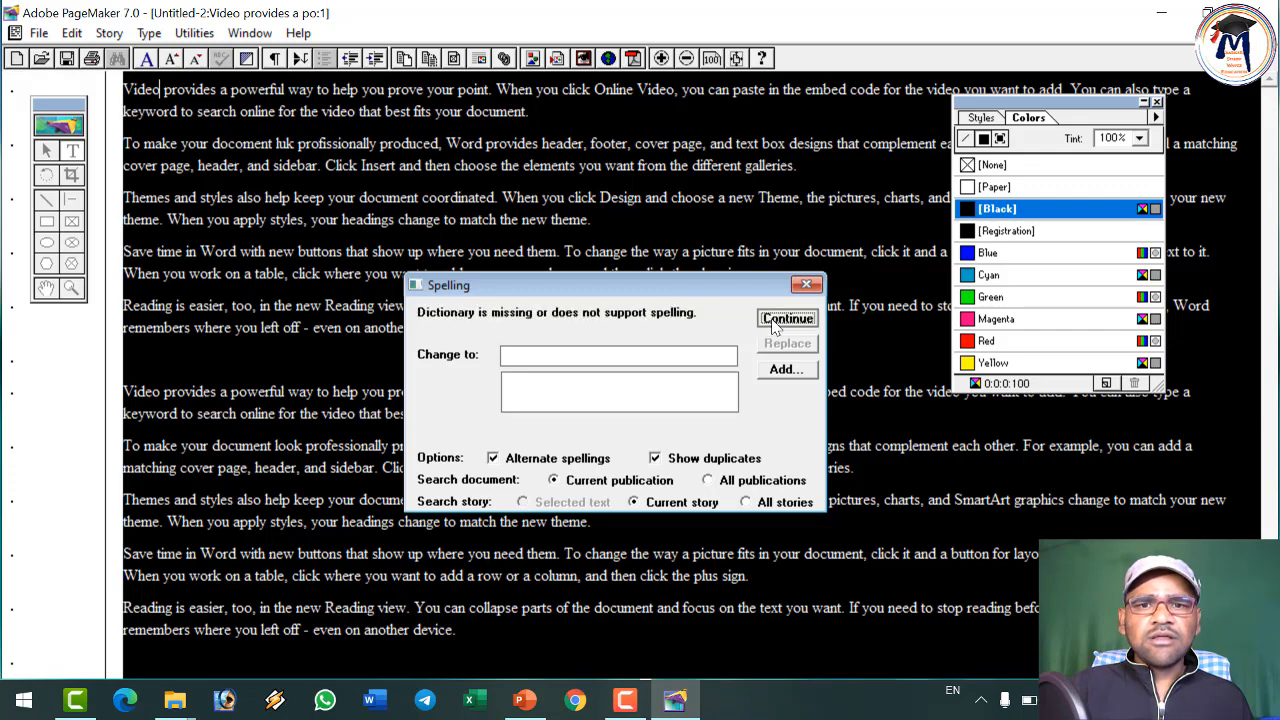
left_click(786, 319)
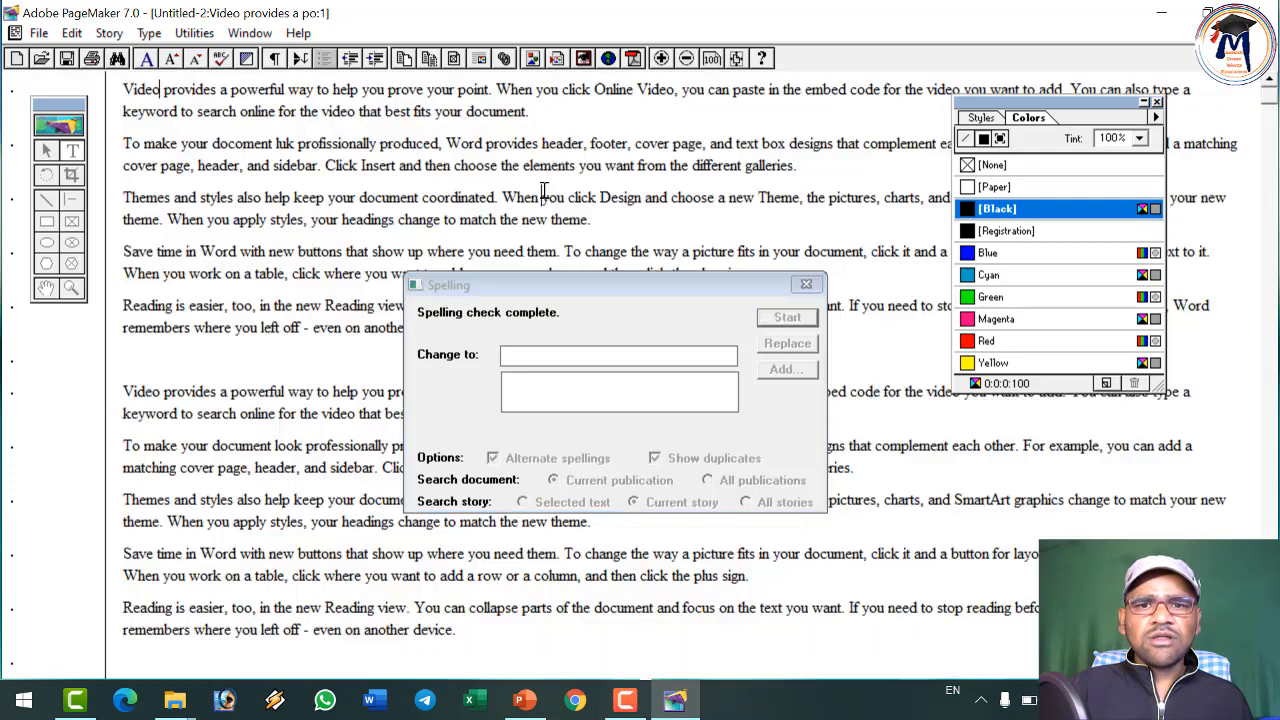
Select the misspelled word in paragraph two and rerun the spelling check
left_click(213, 143)
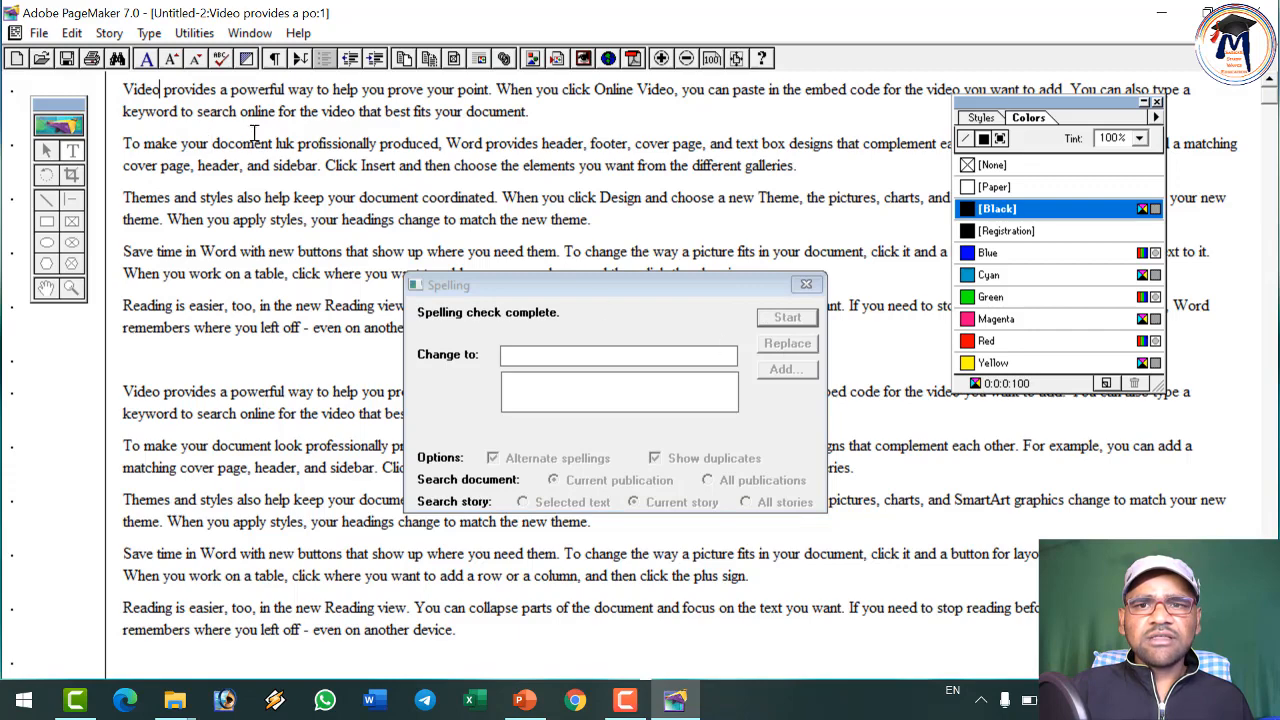
double_click(231, 143)
left_click(787, 318)
left_click(787, 319)
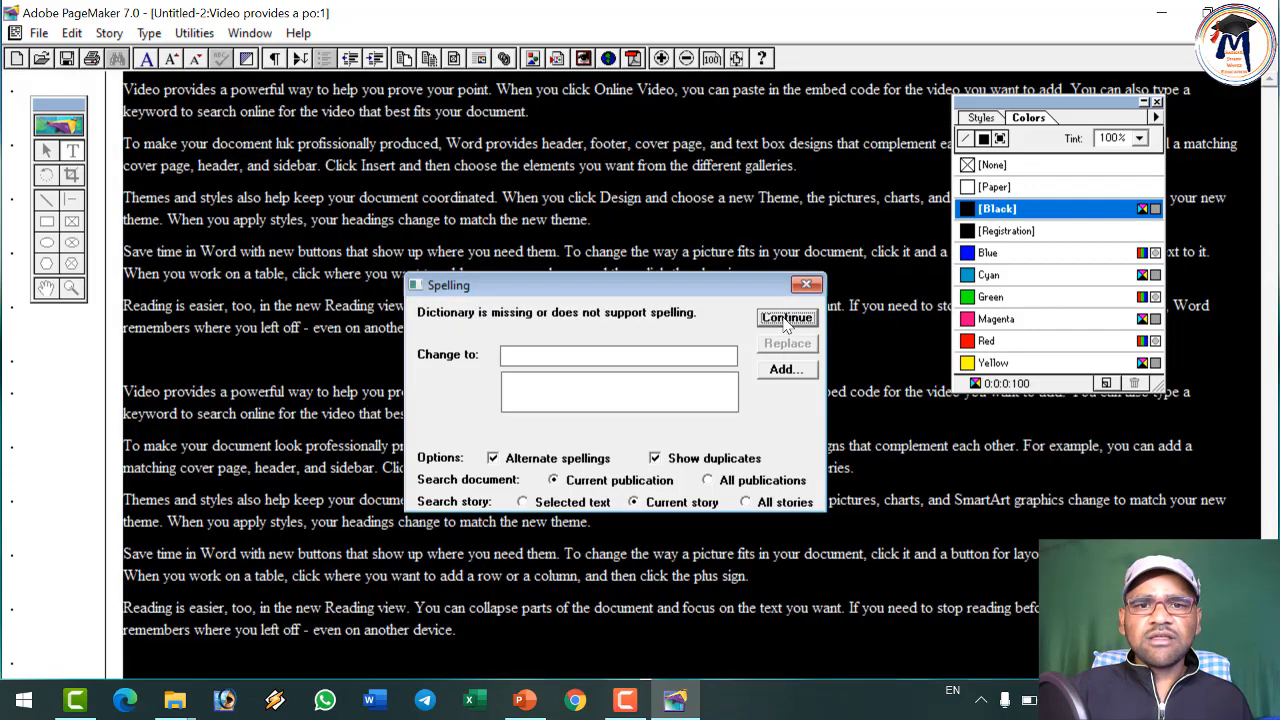
left_click(788, 318)
left_click(788, 318)
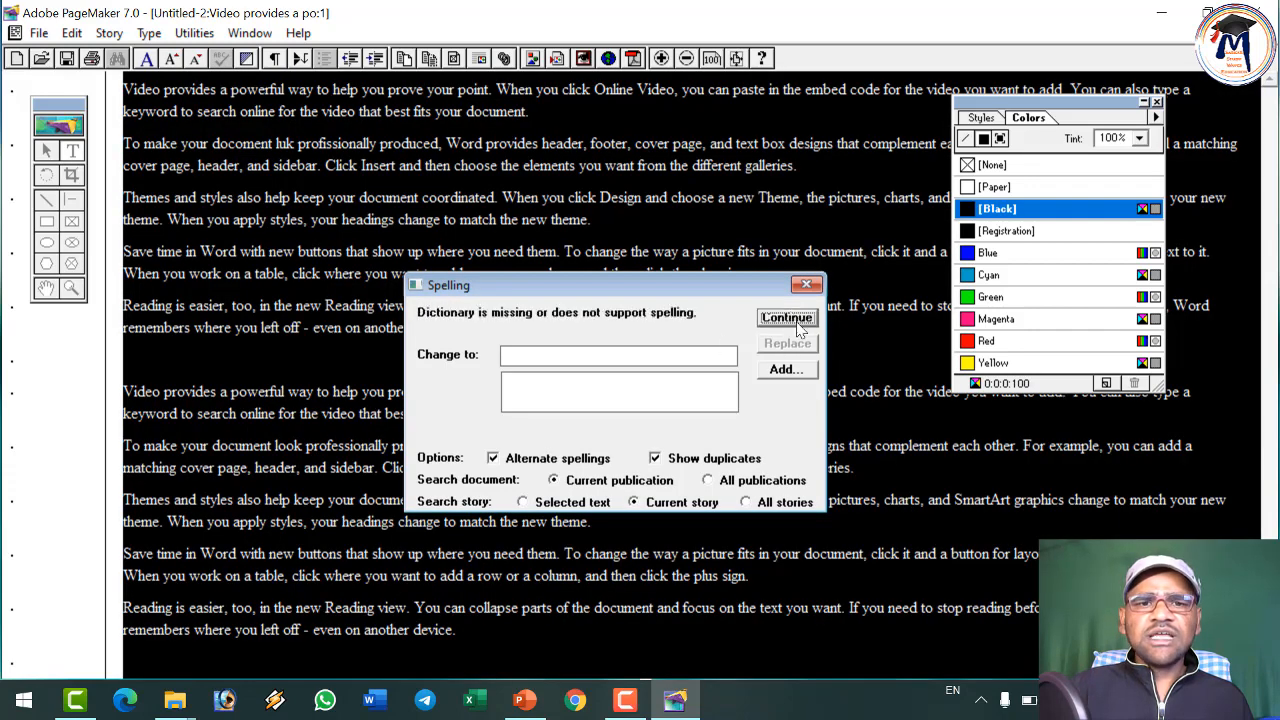
left_click(788, 318)
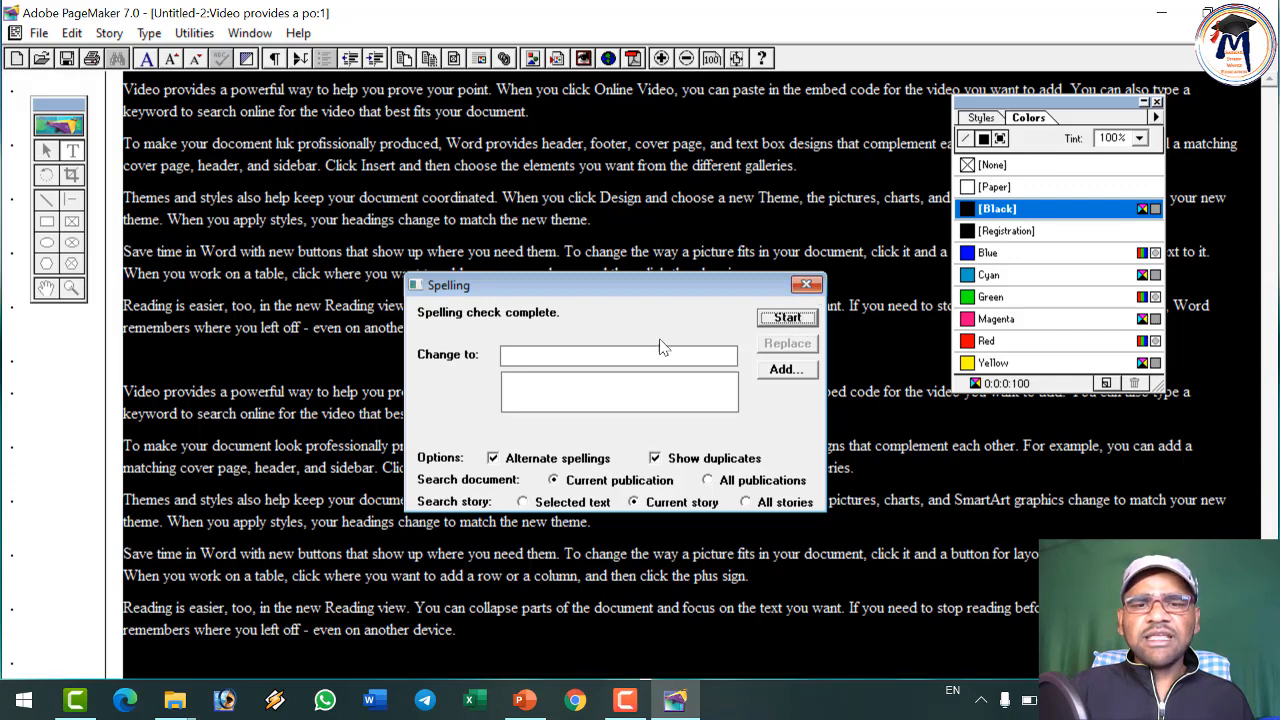
left_click(629, 352)
Reselect the misspelled word, reposition the insertion point in the text, and close Spelling
left_click(238, 128)
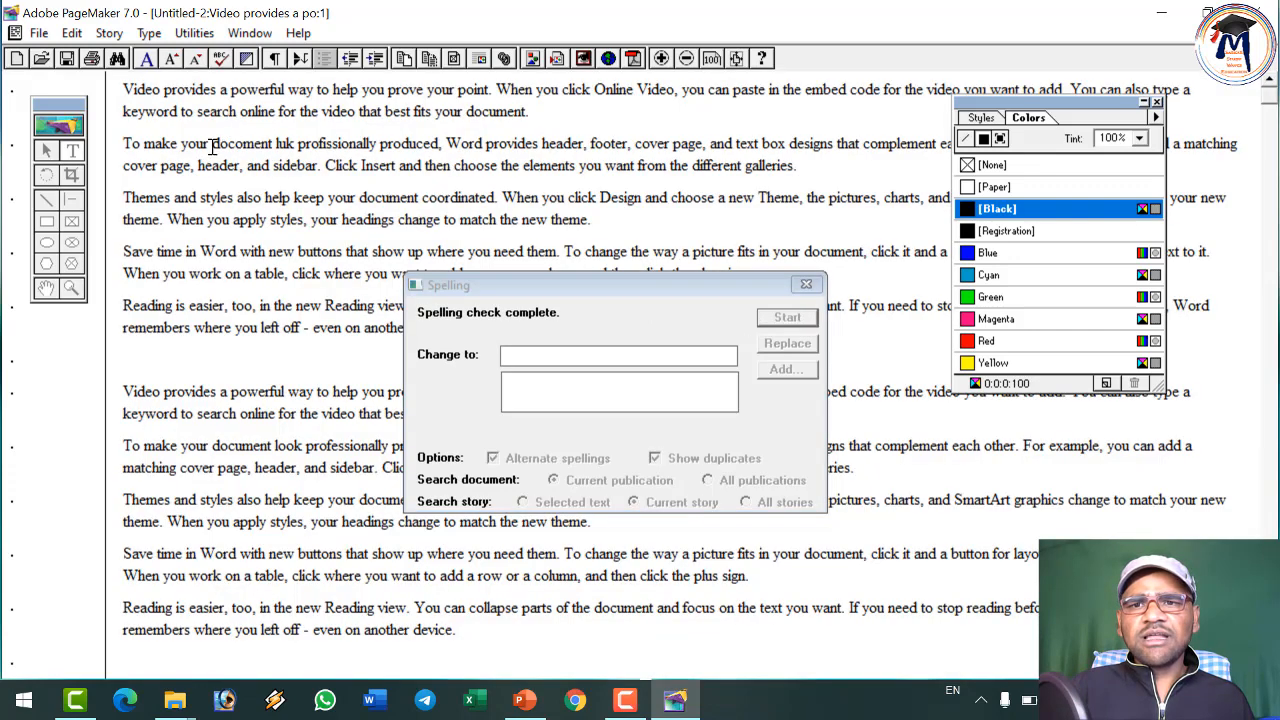
left_click_drag(213, 146, 270, 146)
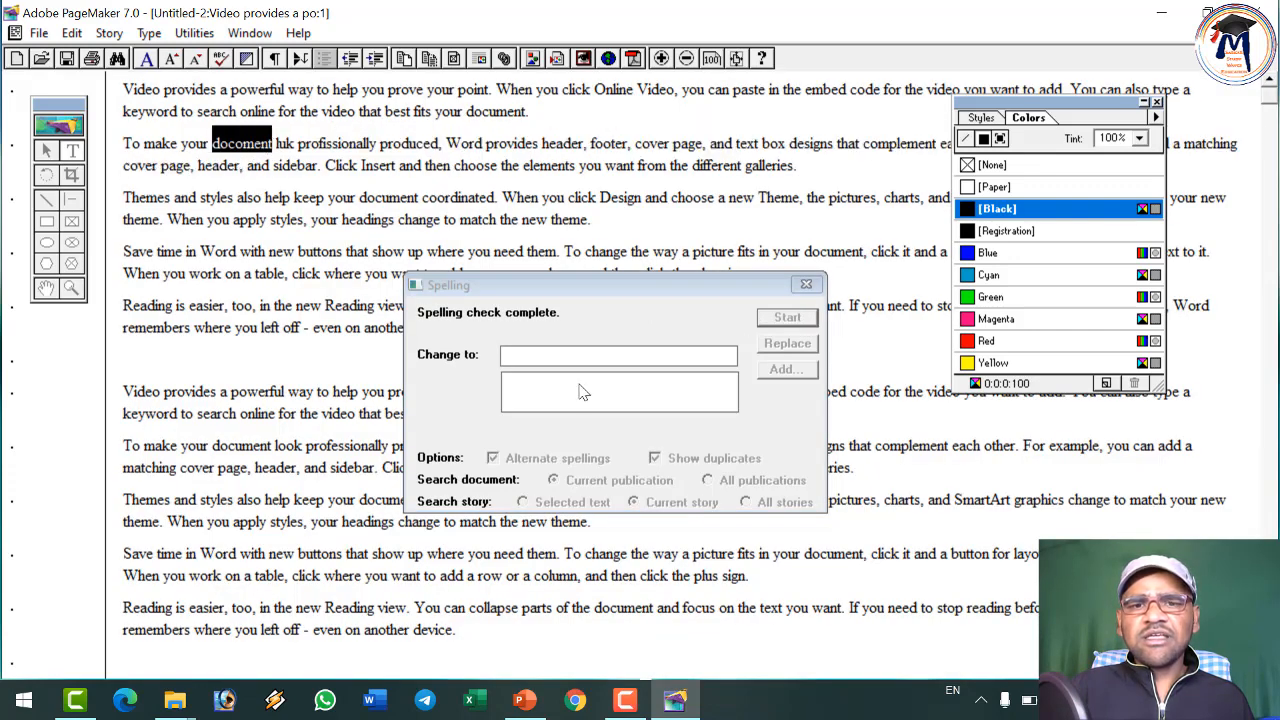
left_click(556, 356)
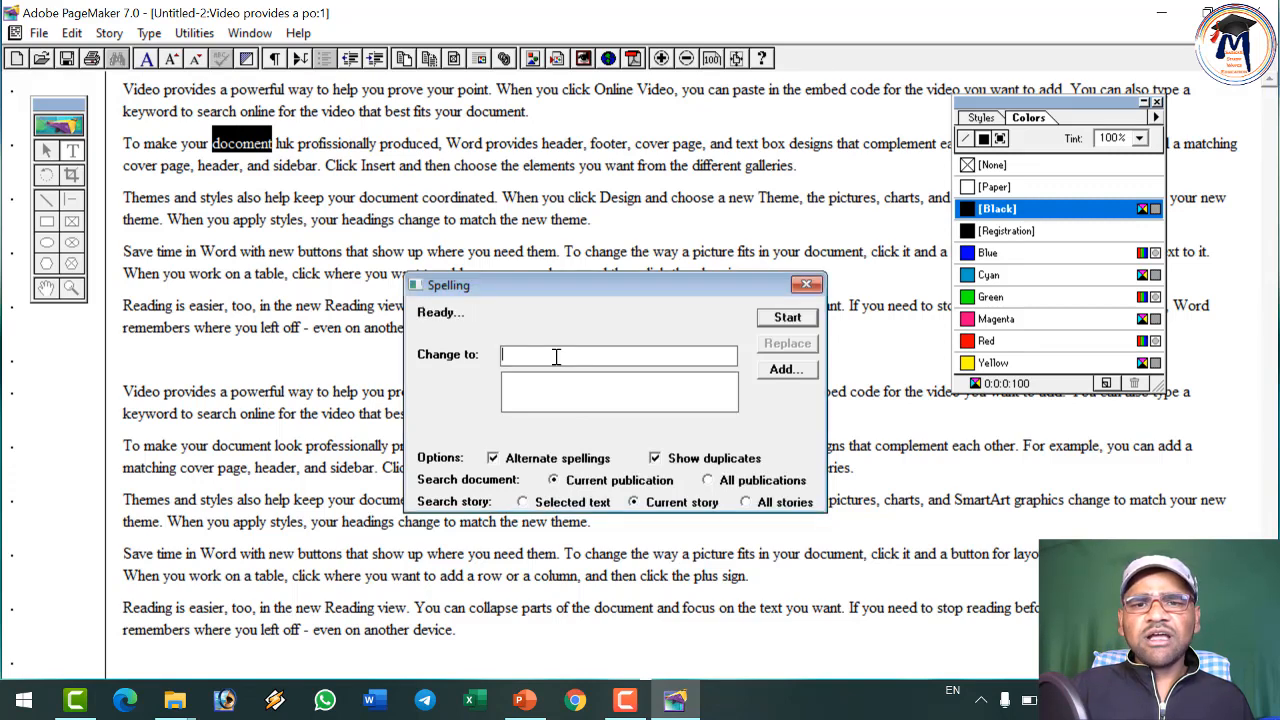
left_click(238, 150)
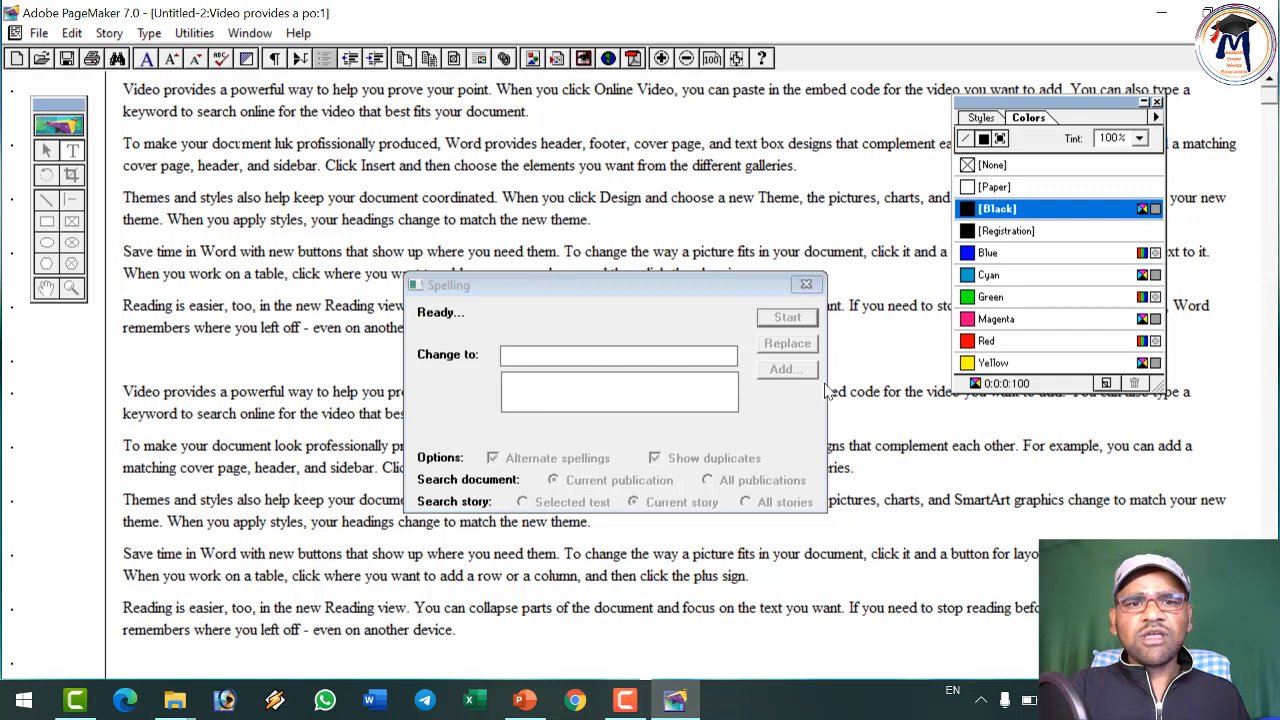
left_click(800, 348)
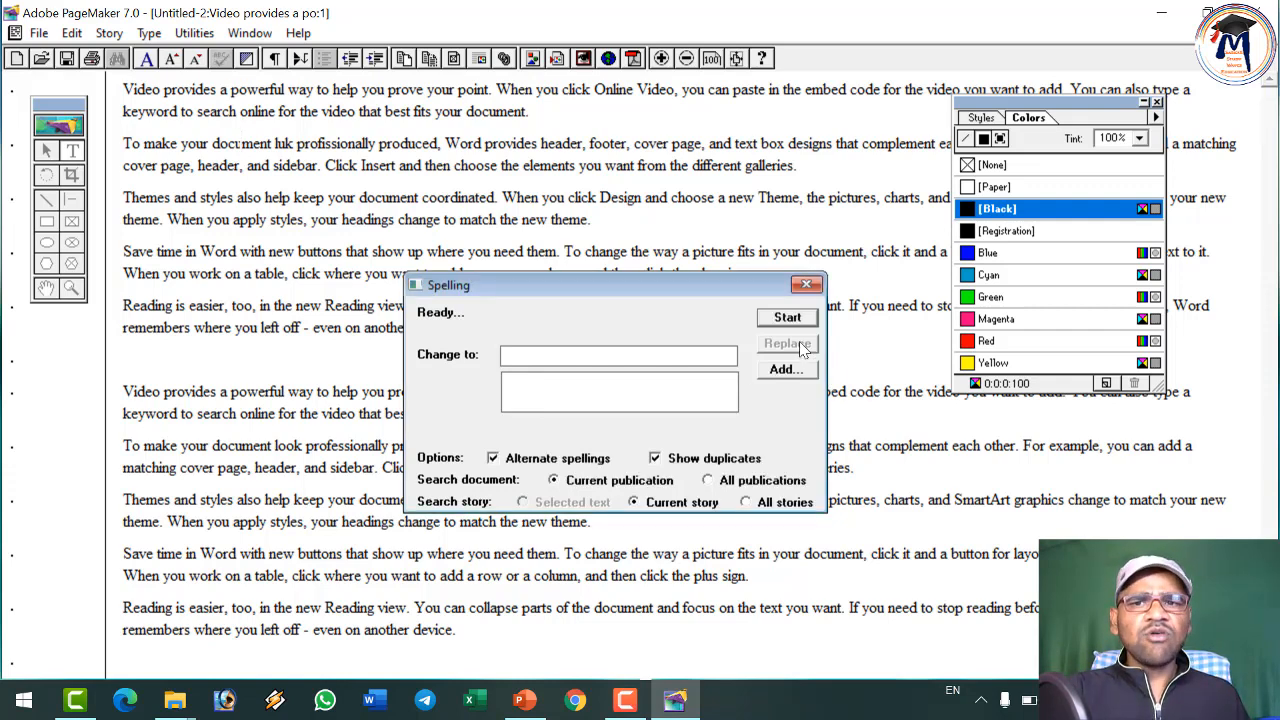
left_click(396, 162)
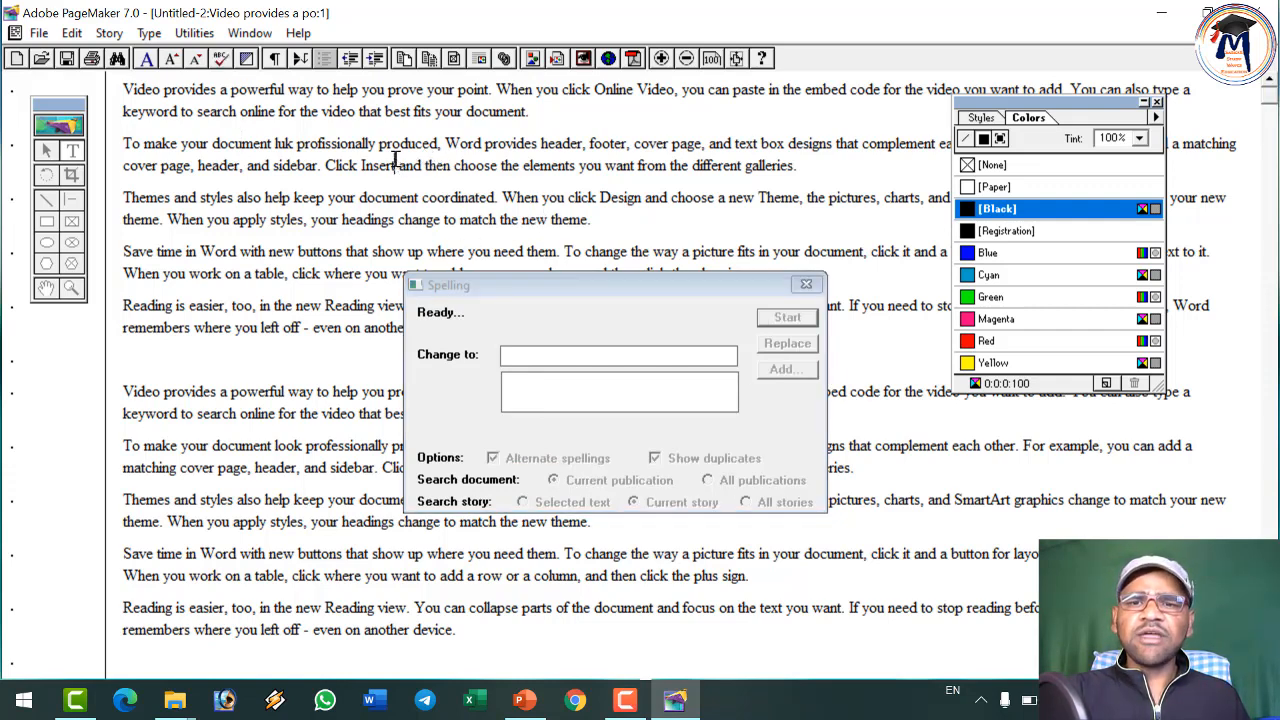
left_click(806, 188)
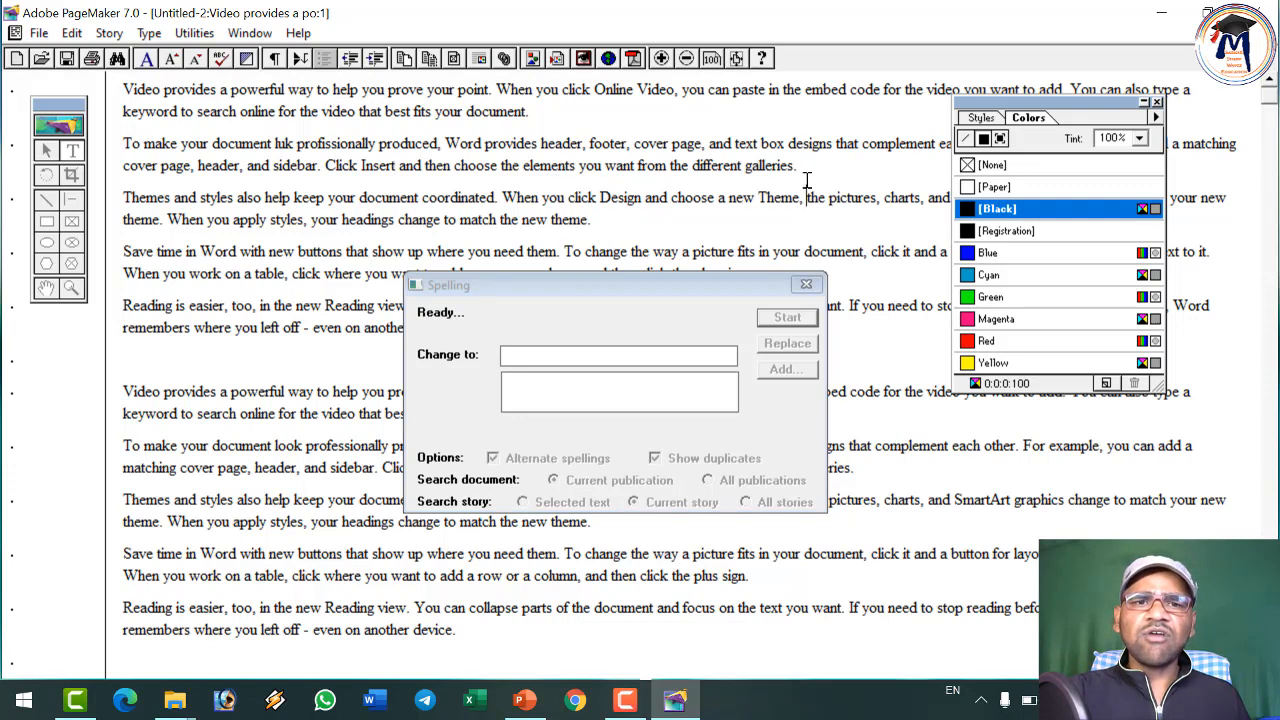
left_click(788, 376)
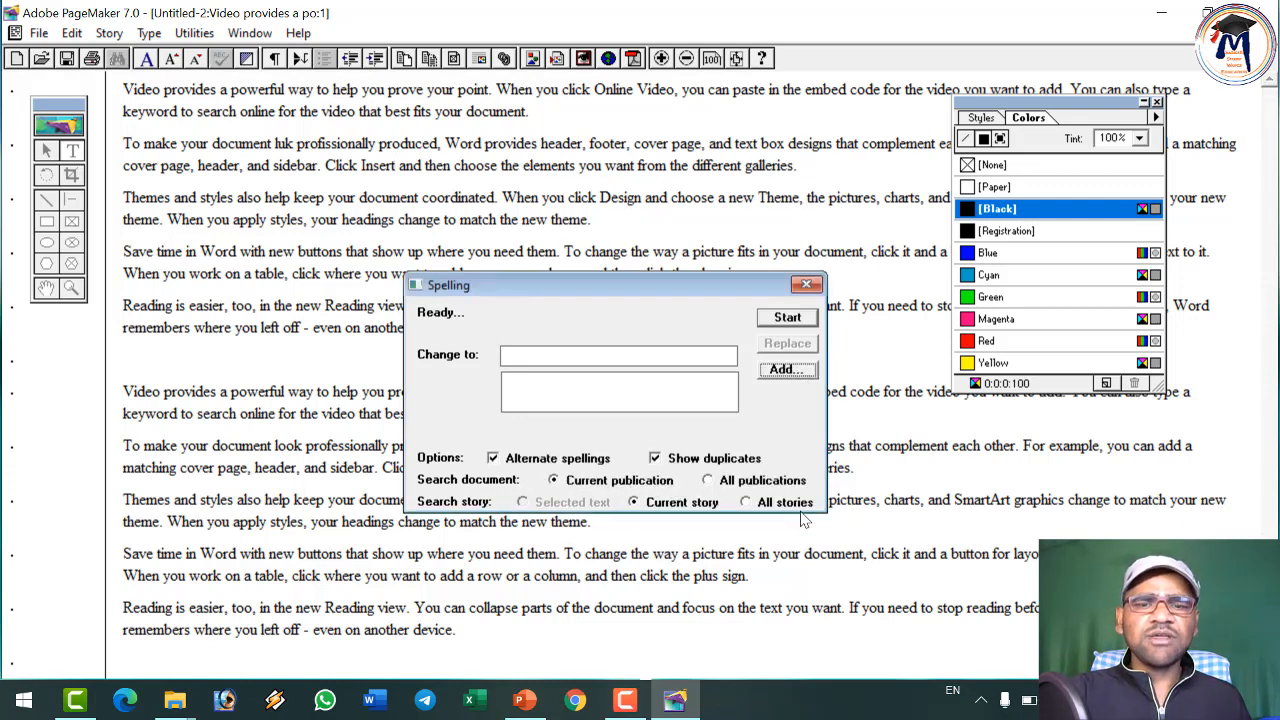
left_click(806, 284)
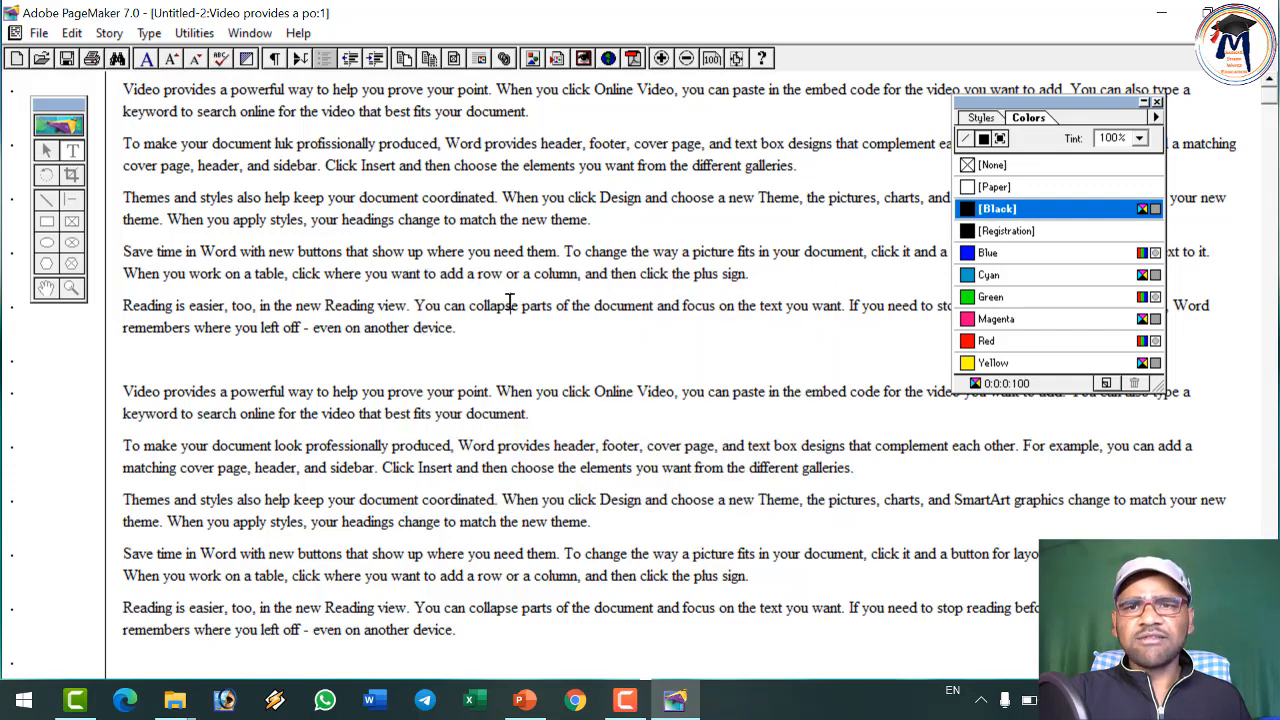
Leave the story editor with Ctrl+E and view the page at actual size
left_click(194, 33)
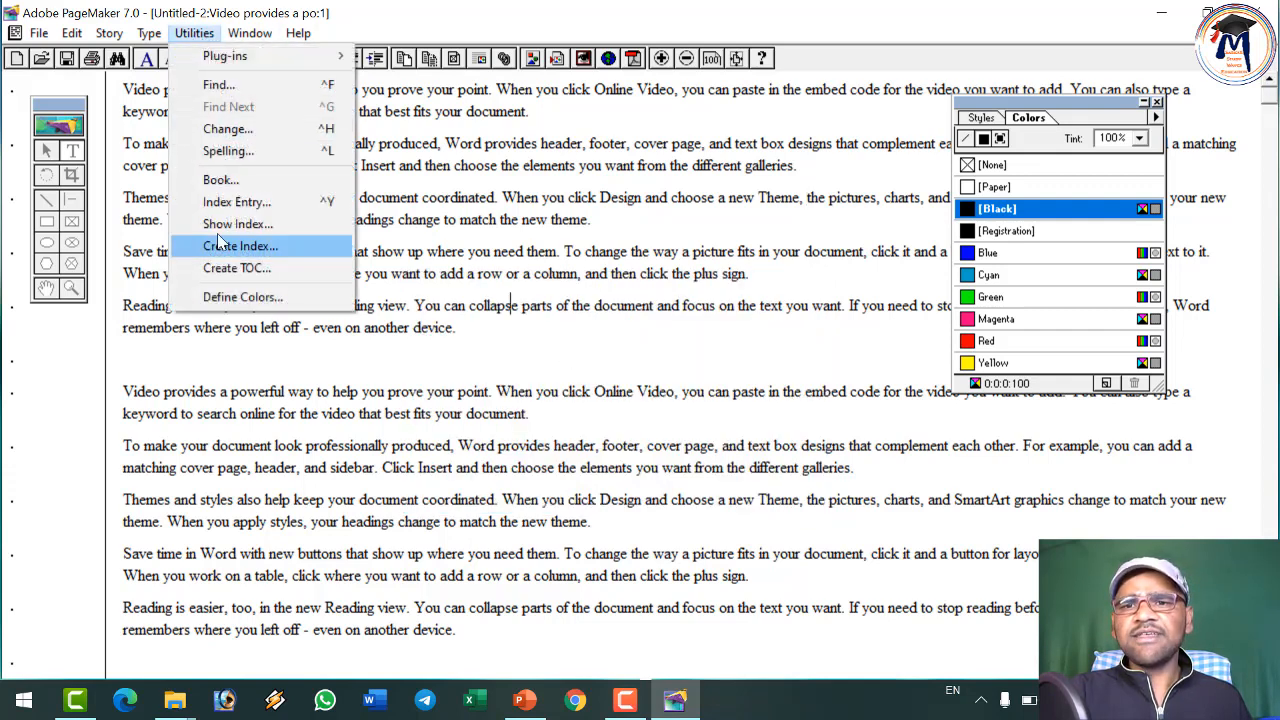
left_click(70, 36)
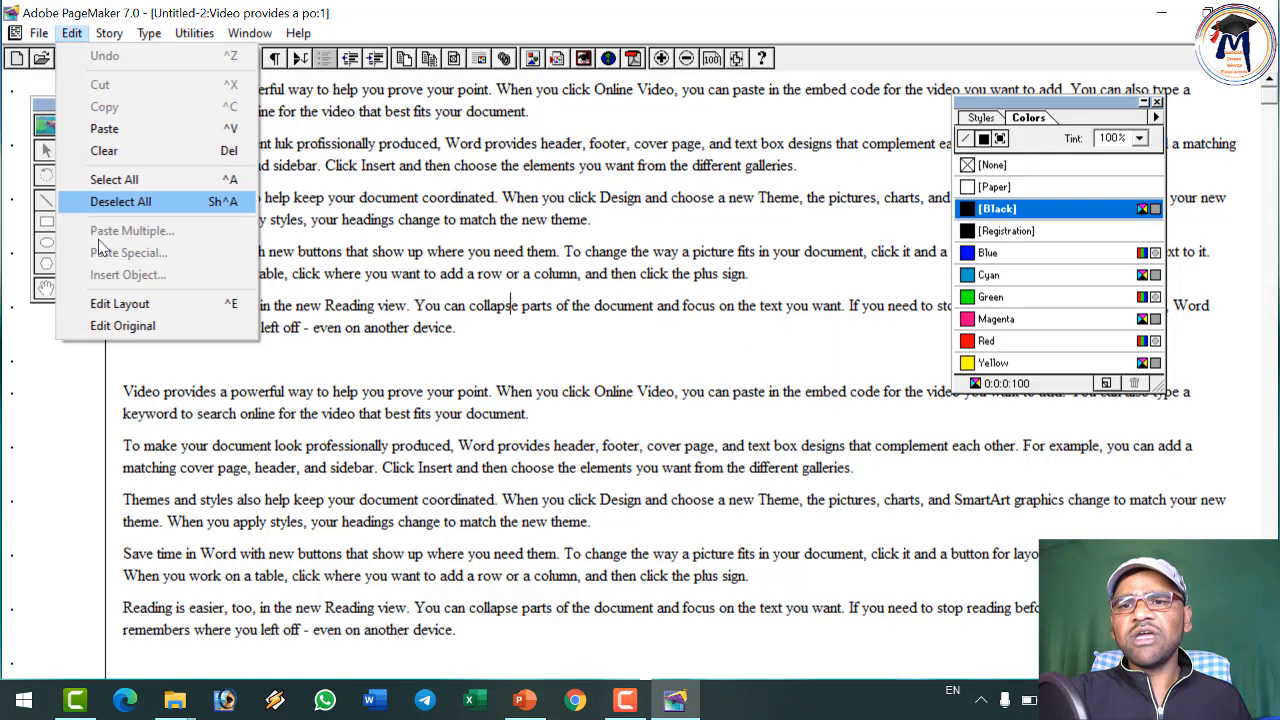
left_click(425, 302)
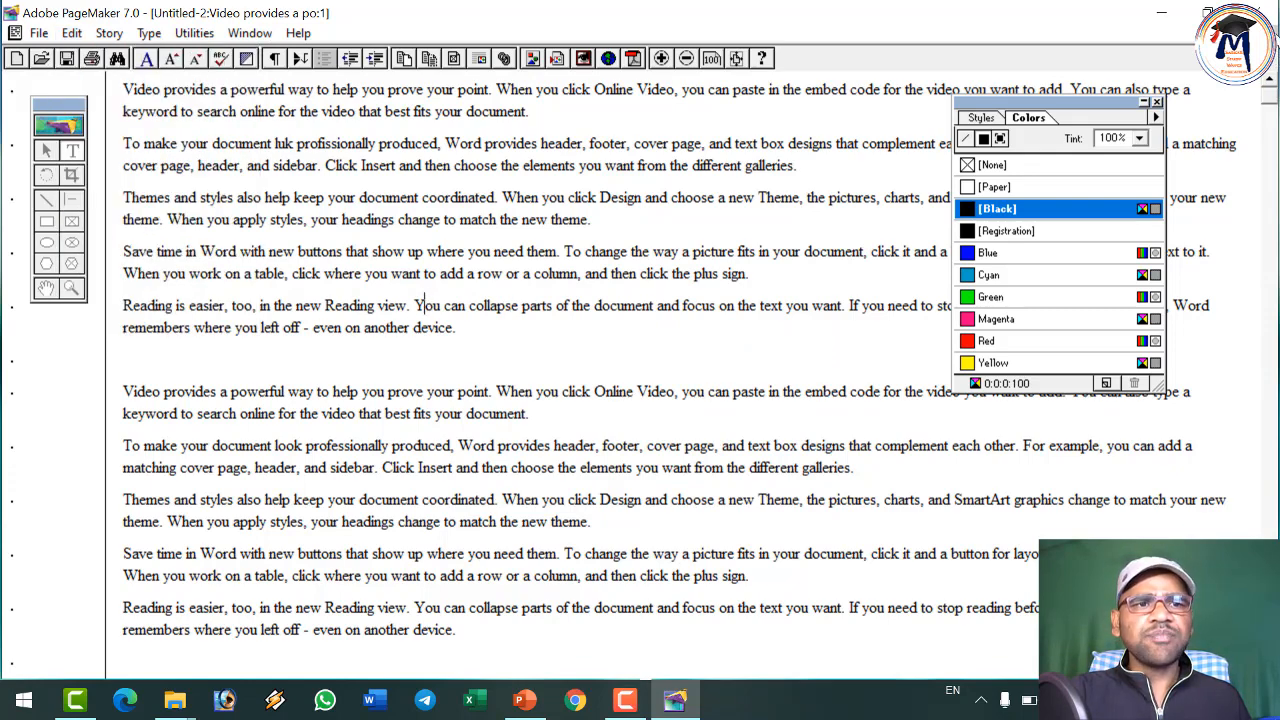
key("ctrl+e")
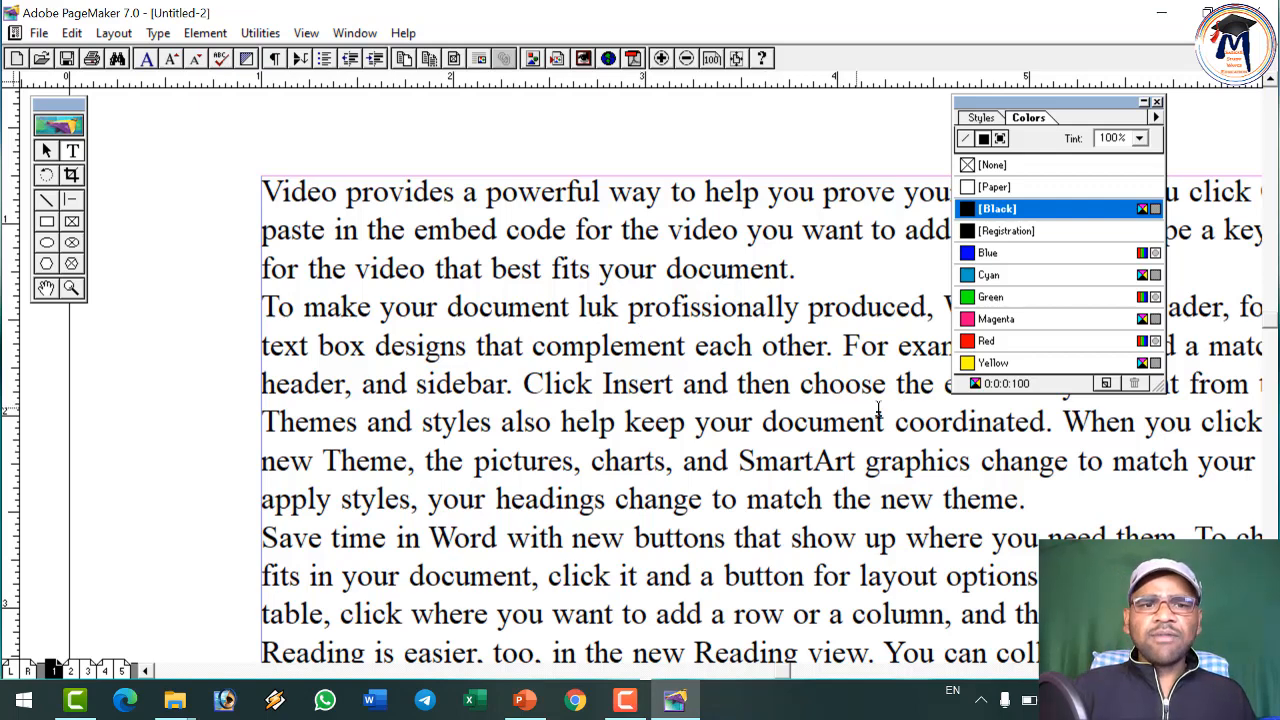
key("ctrl+1")
Check the Utilities menu in layout view, then zoom to 200% and back to actual size
left_click(205, 35)
mouse_move(260, 33)
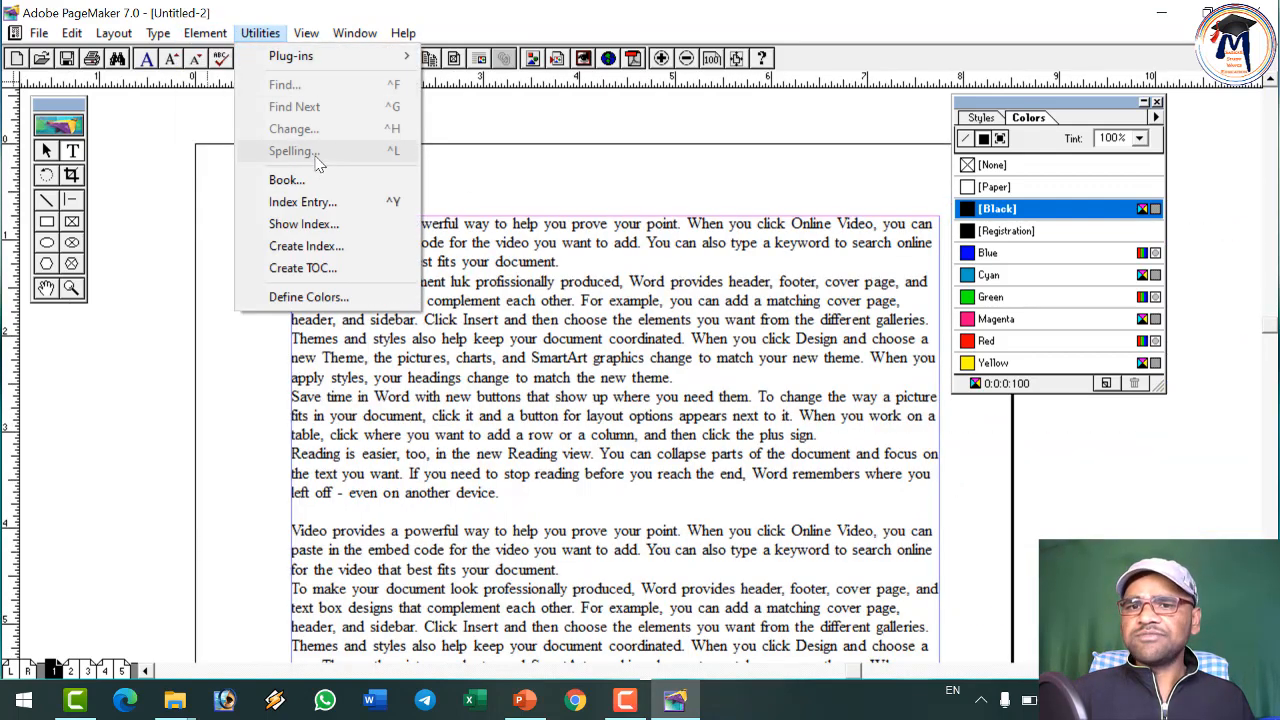
left_click(600, 305)
left_click(555, 354, "ctrl")
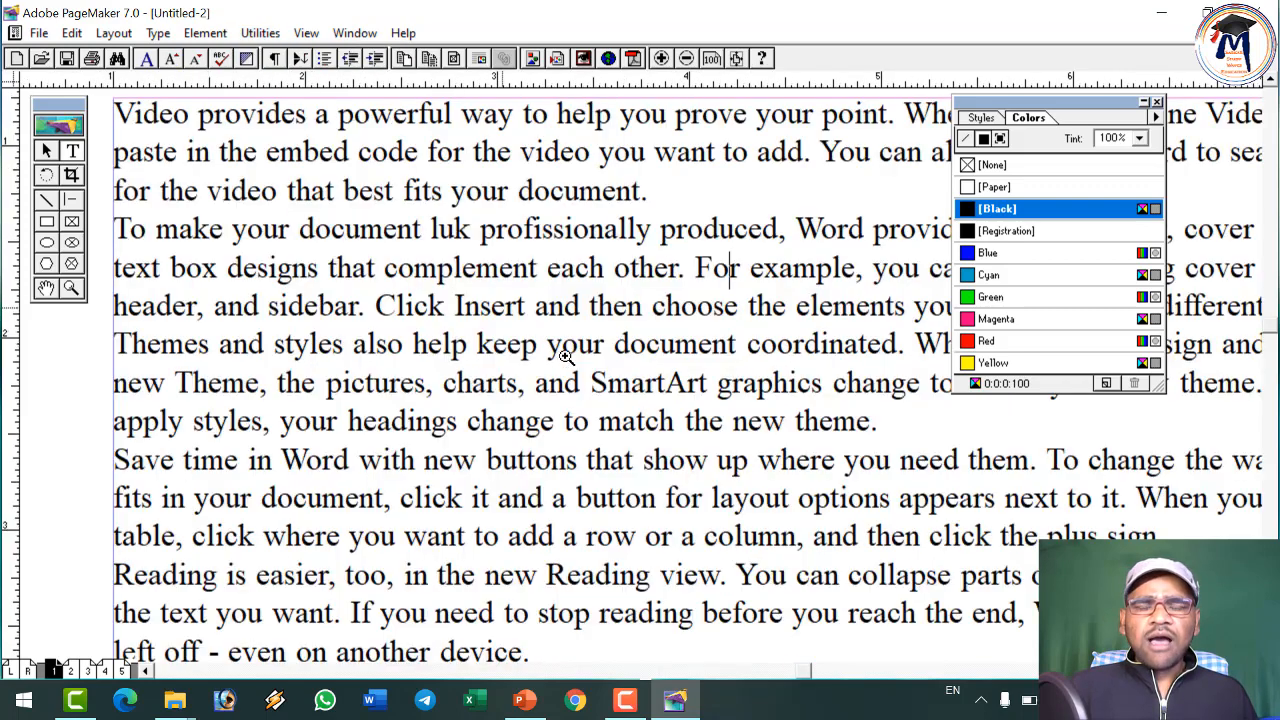
left_click(565, 355, "ctrl+alt")
Drag the Colors tab out of the Styles/Colors palette into its own window
left_click(260, 33)
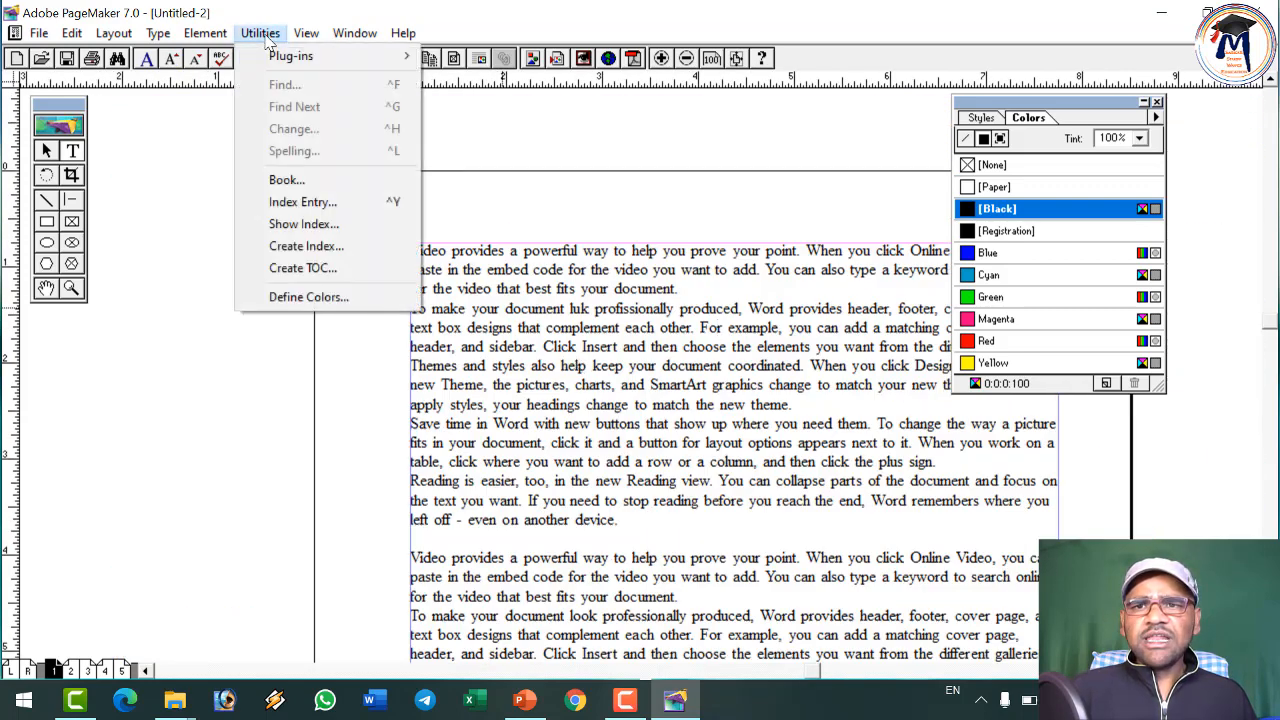
mouse_move(72, 33)
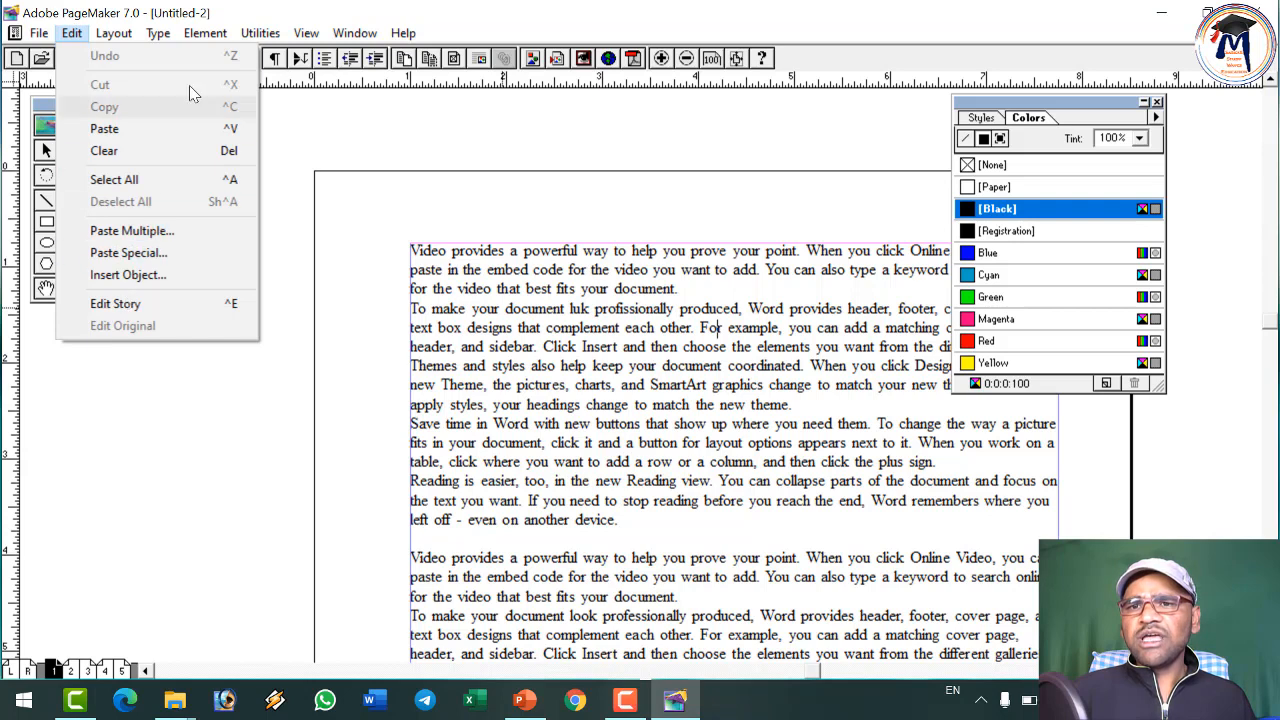
mouse_move(268, 33)
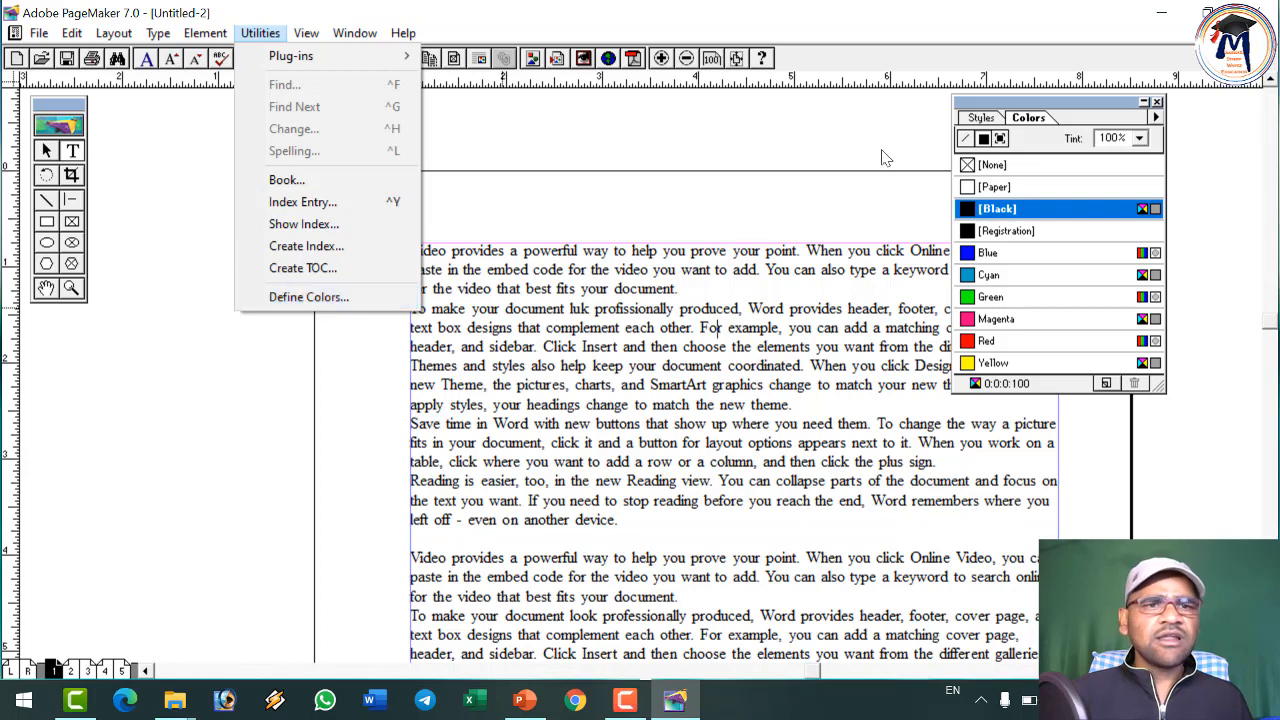
left_click(1027, 124)
left_click_drag(1027, 124, 968, 162)
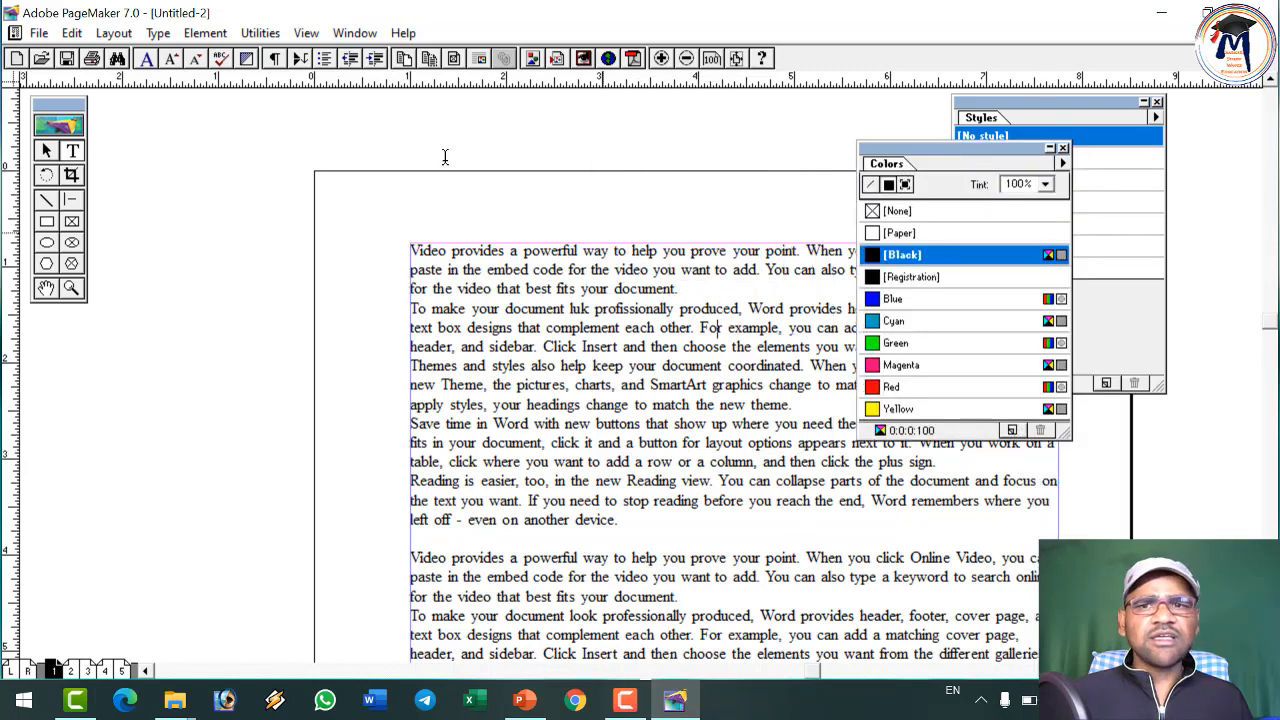
Open Utilities > Define Colors and select Magenta in the colour list
left_click(260, 33)
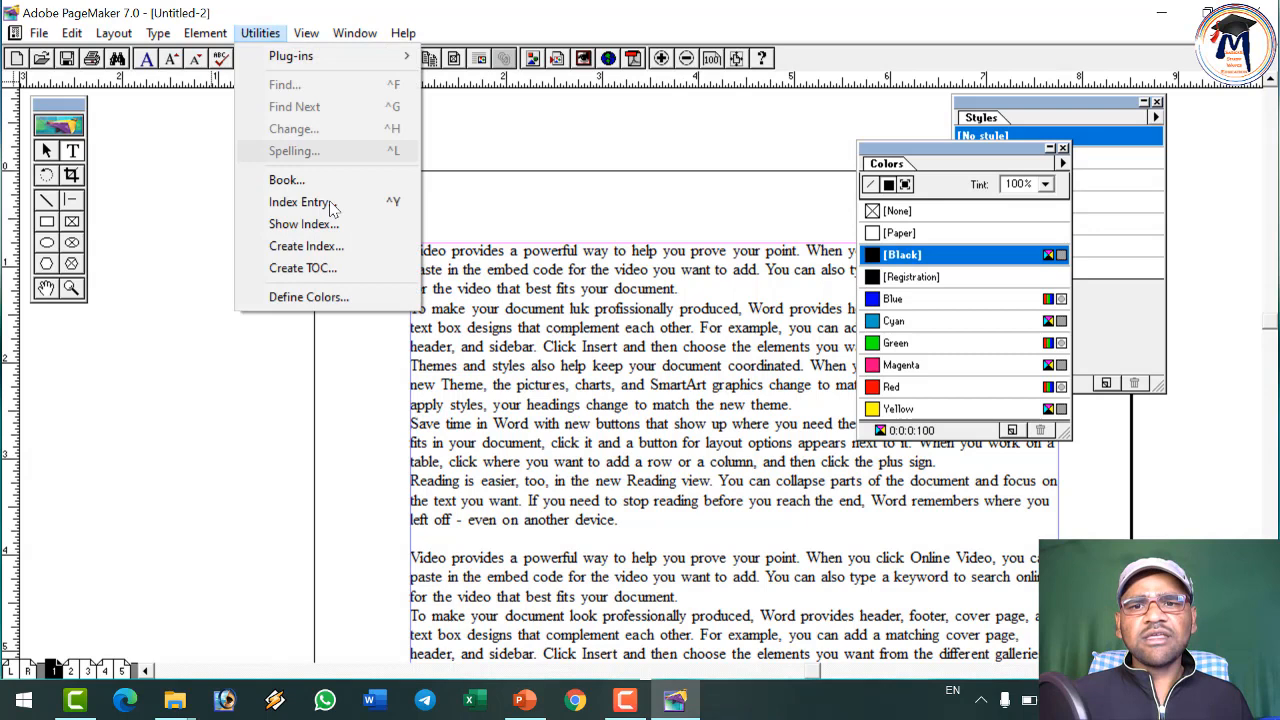
left_click(337, 296)
left_click_drag(640, 203, 453, 160)
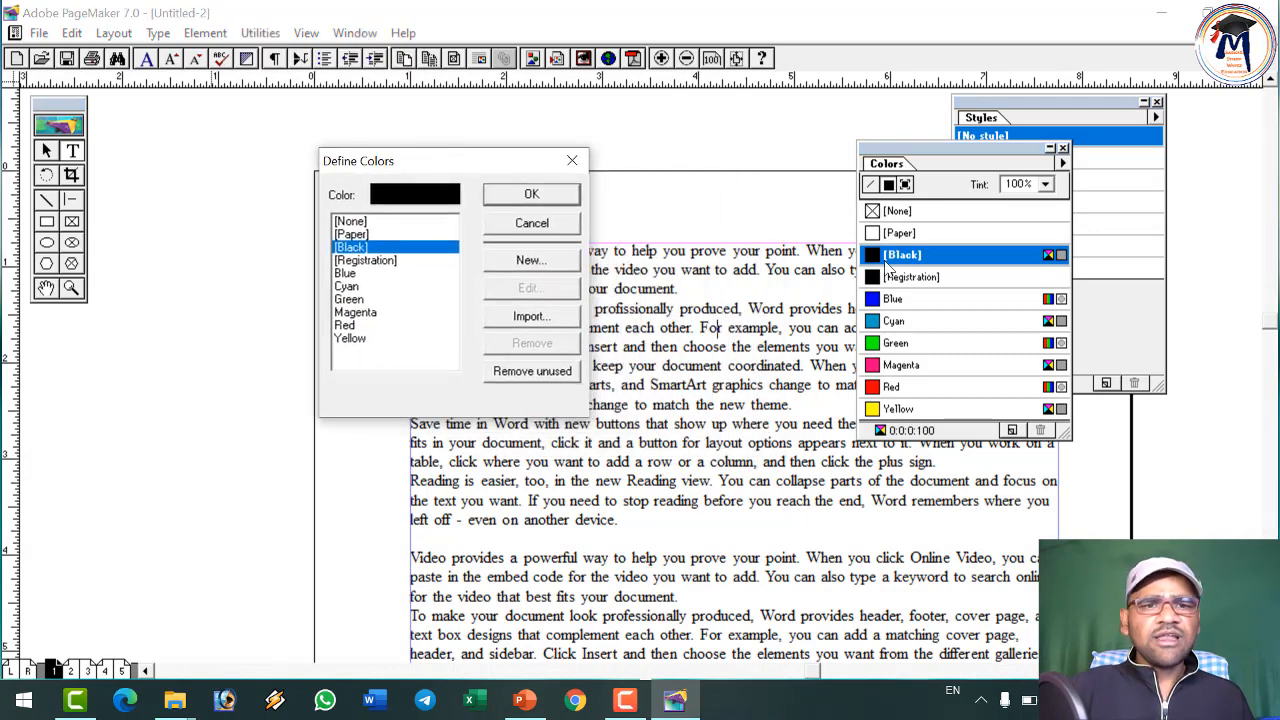
left_click(360, 299)
left_click(358, 325)
left_click(360, 286)
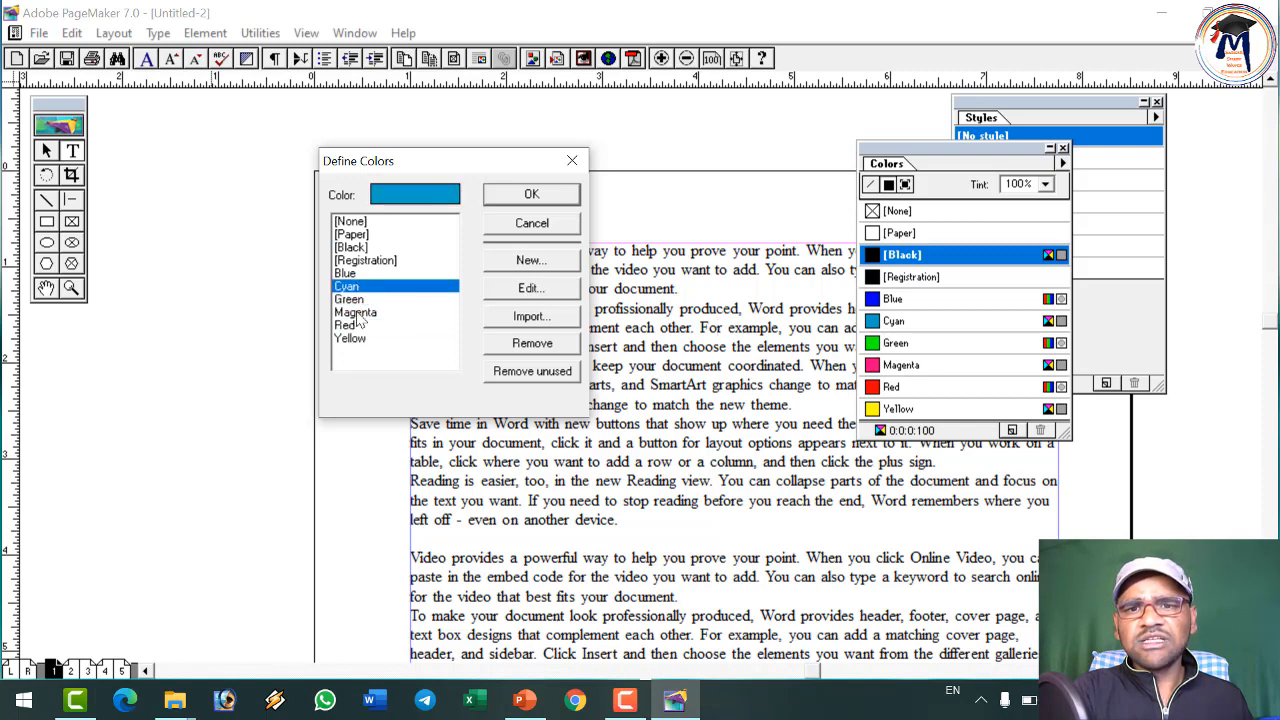
left_click(362, 313)
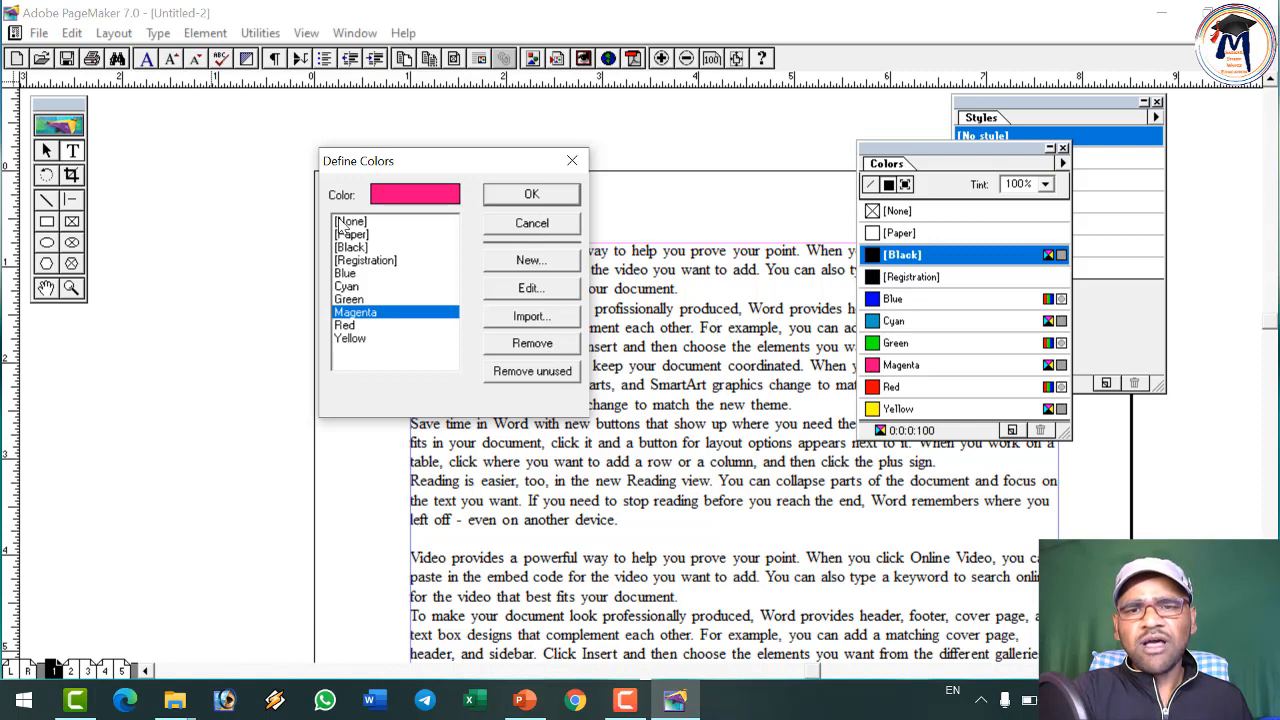
Define a new CMYK process colour named mycolor at C0 M33 Y73 K40
left_click(538, 268)
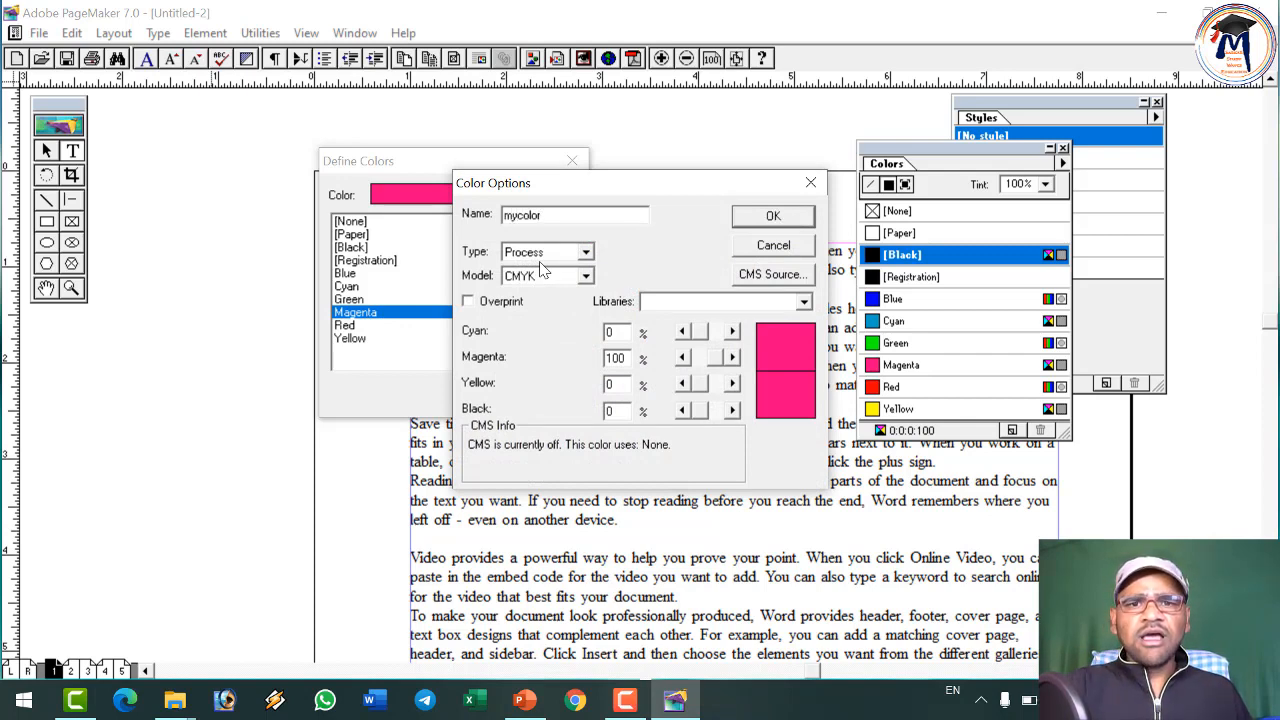
left_click(554, 287)
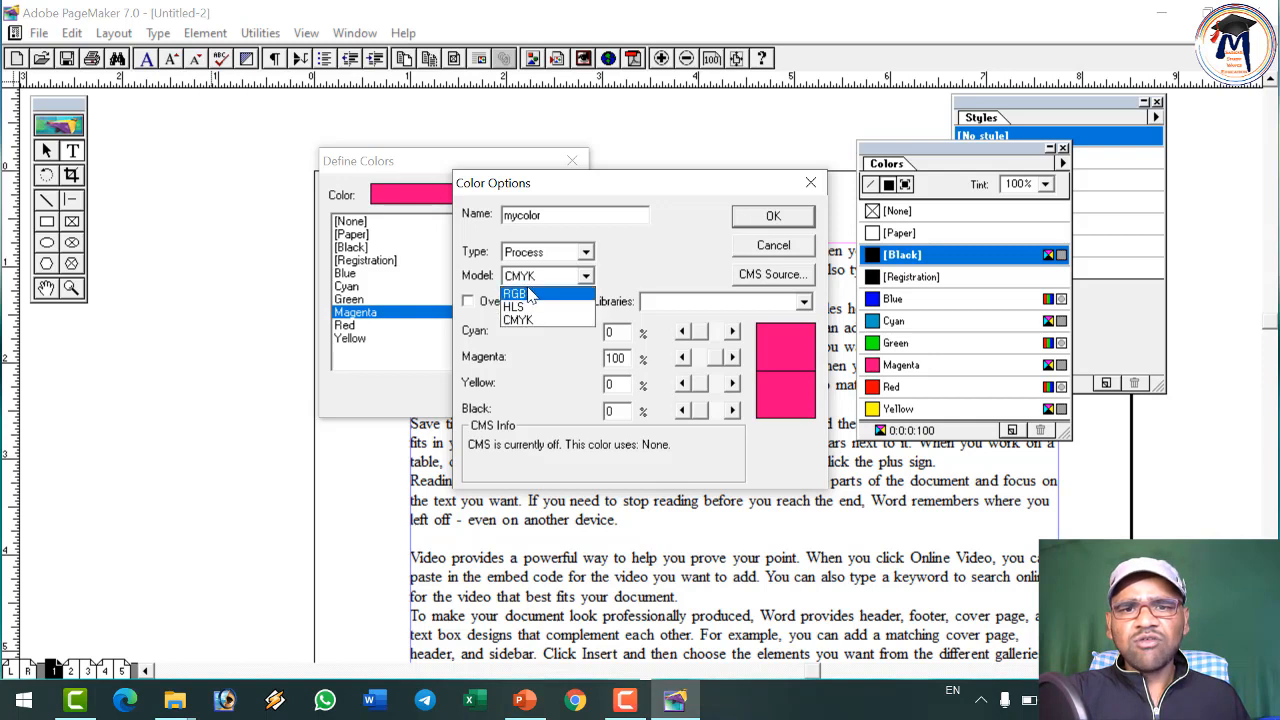
left_click(538, 319)
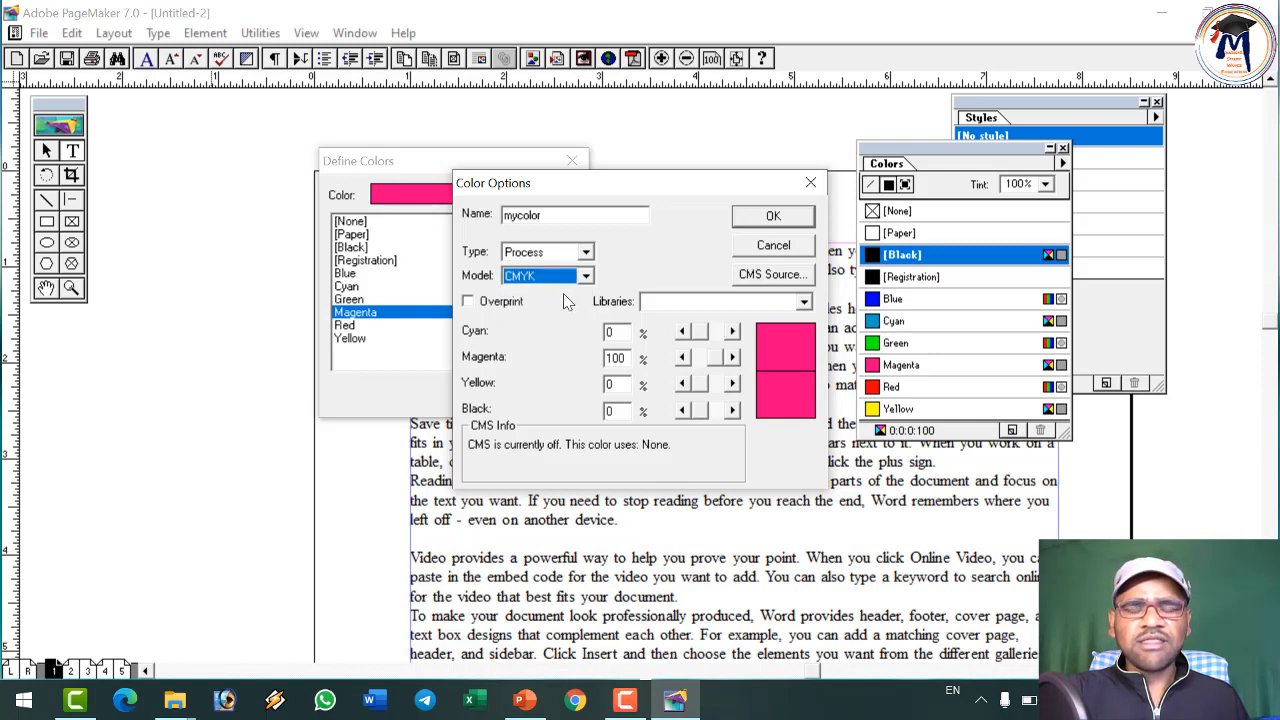
double_click(617, 331)
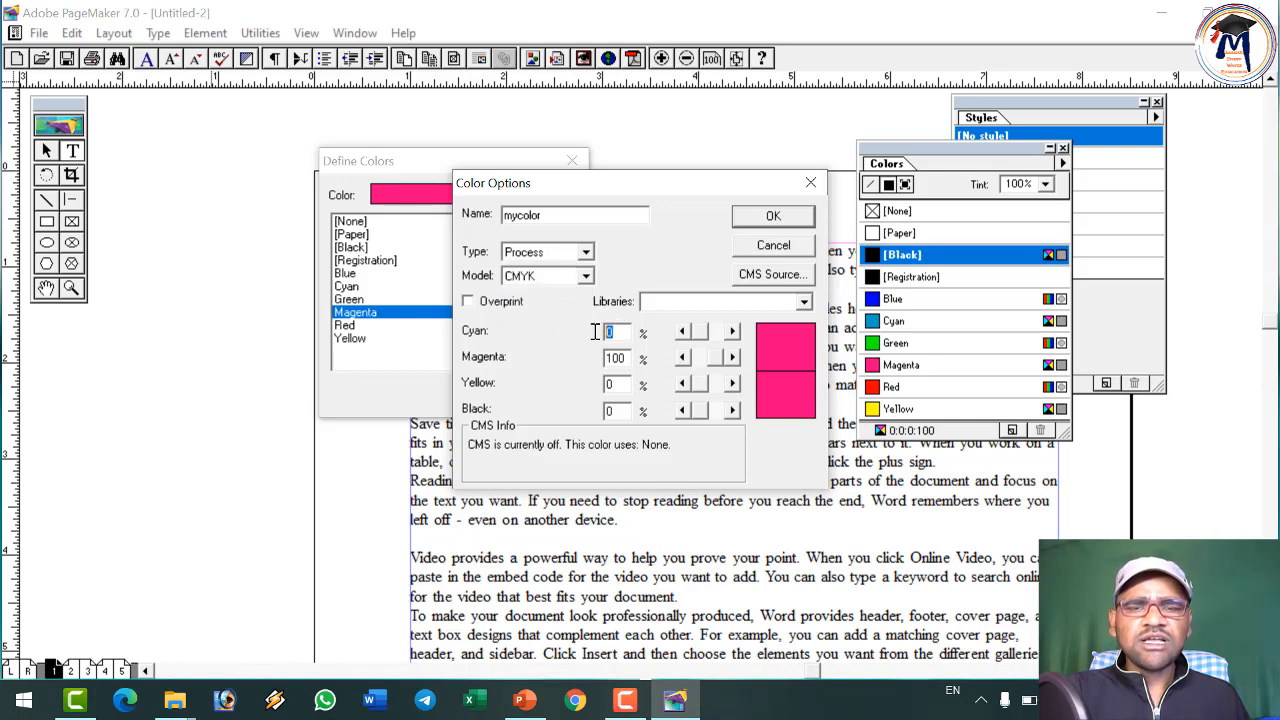
left_click(586, 276)
left_click(560, 300)
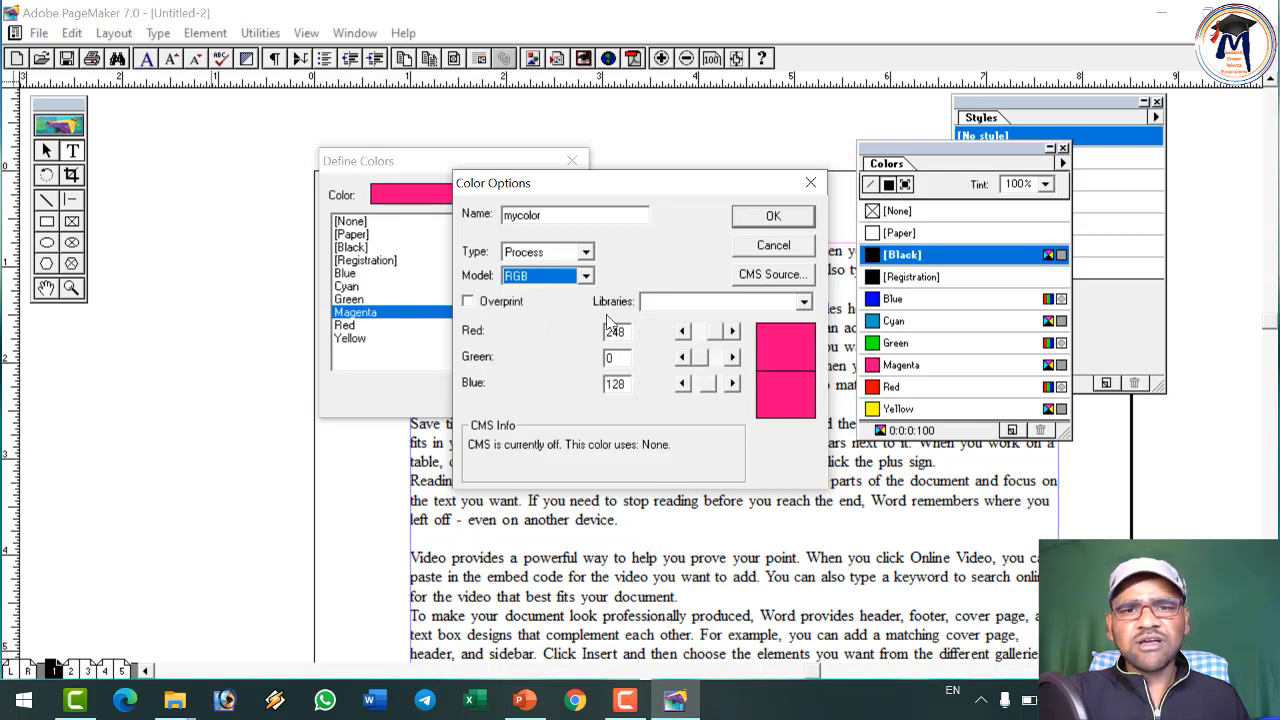
left_click(586, 276)
left_click(520, 316)
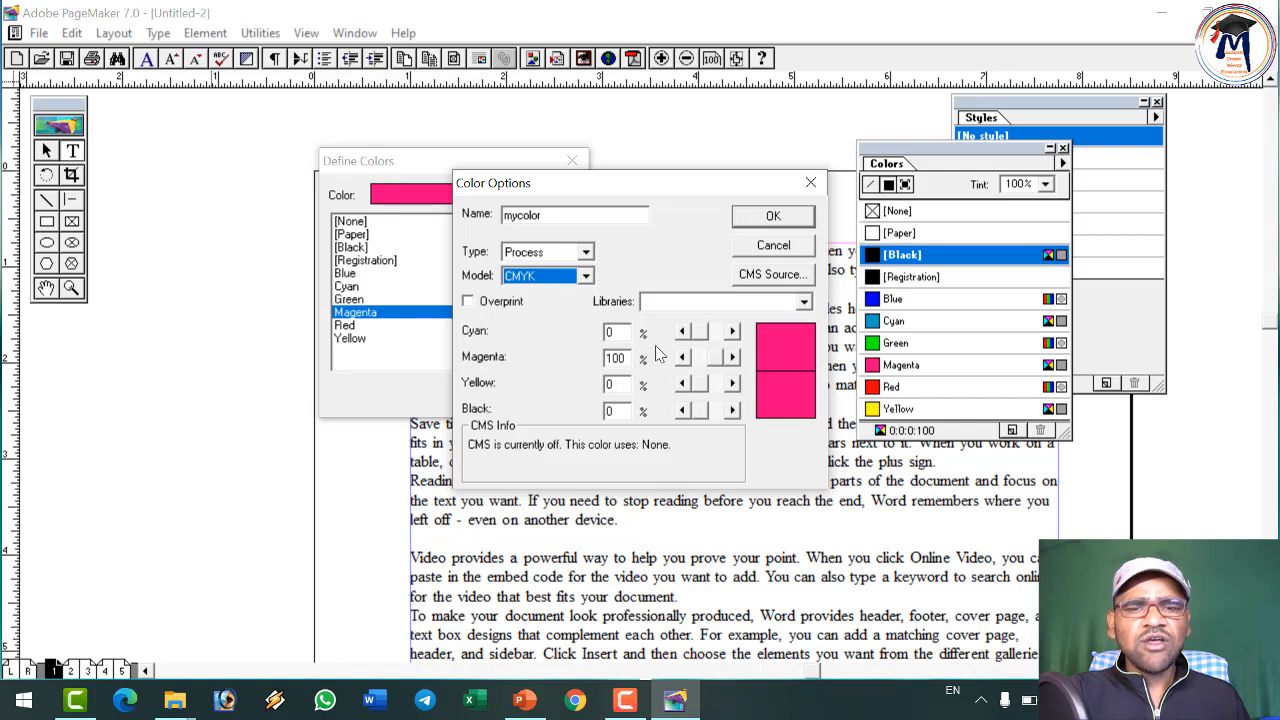
left_click_drag(706, 334, 703, 362)
left_click(712, 390)
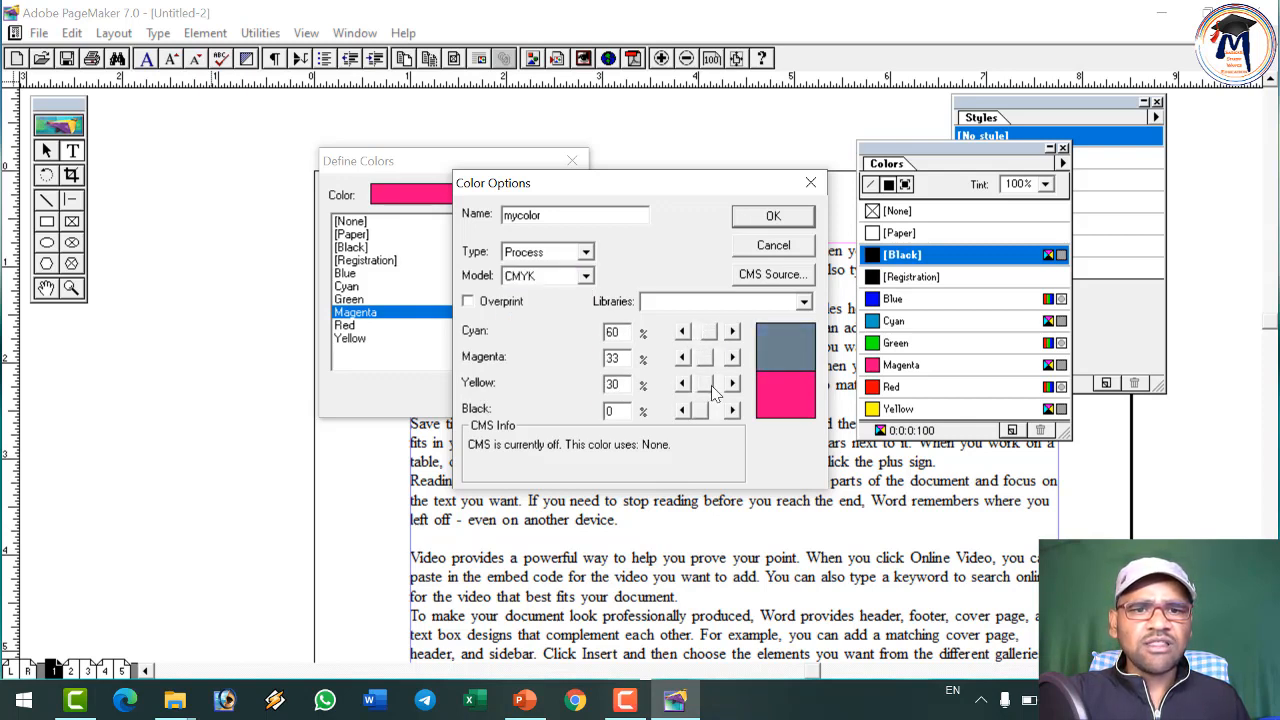
left_click_drag(699, 411, 702, 340)
left_click(716, 361)
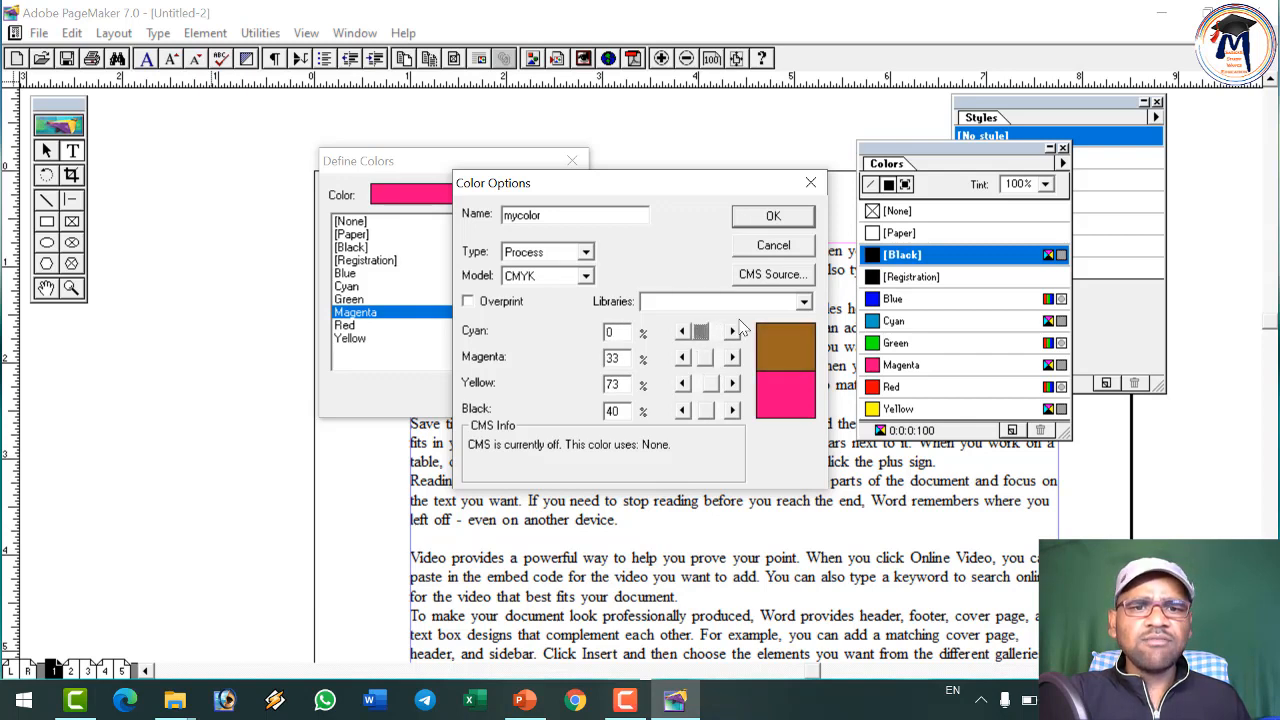
left_click(776, 218)
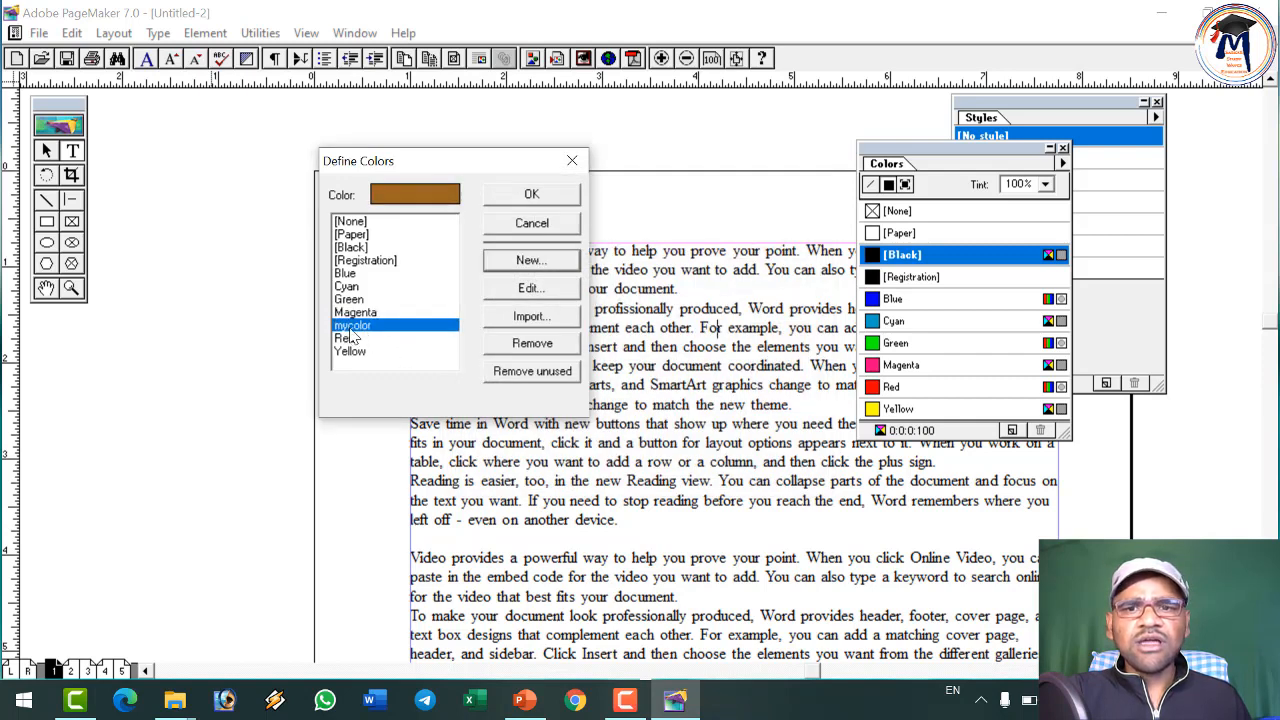
Confirm mycolor and apply it to the selected opening text of the story
left_click(531, 194)
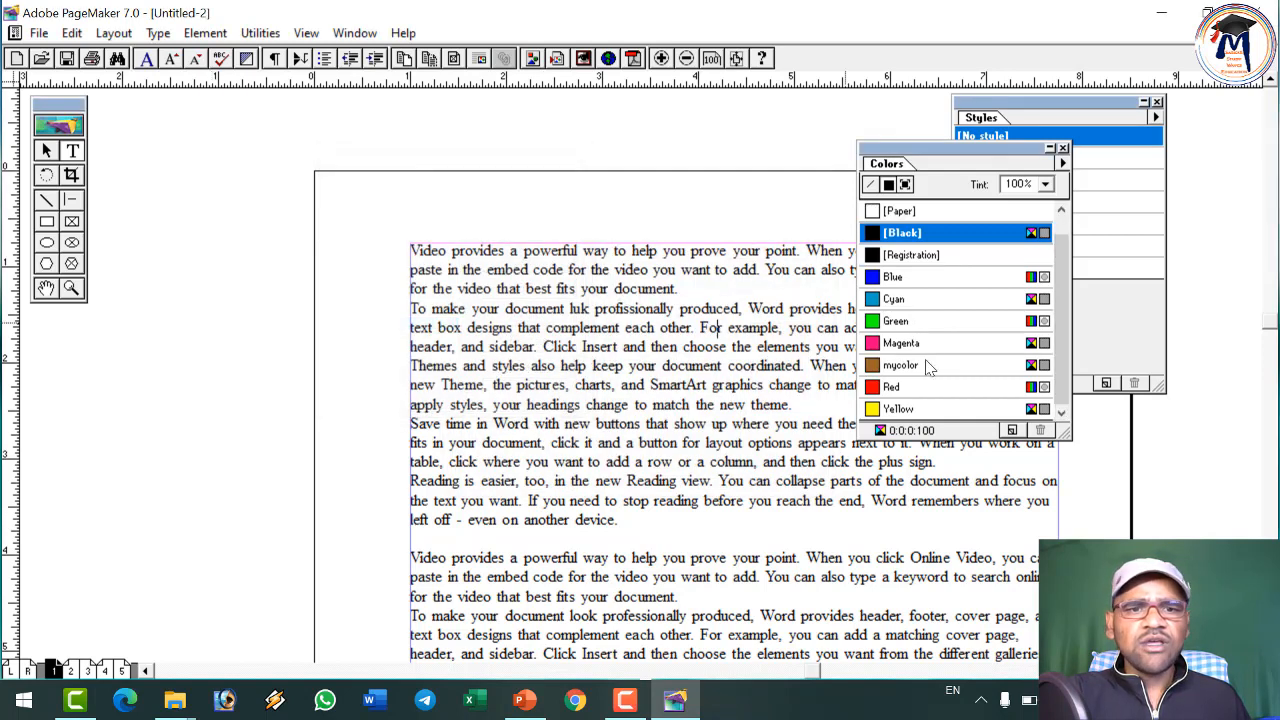
left_click(898, 370)
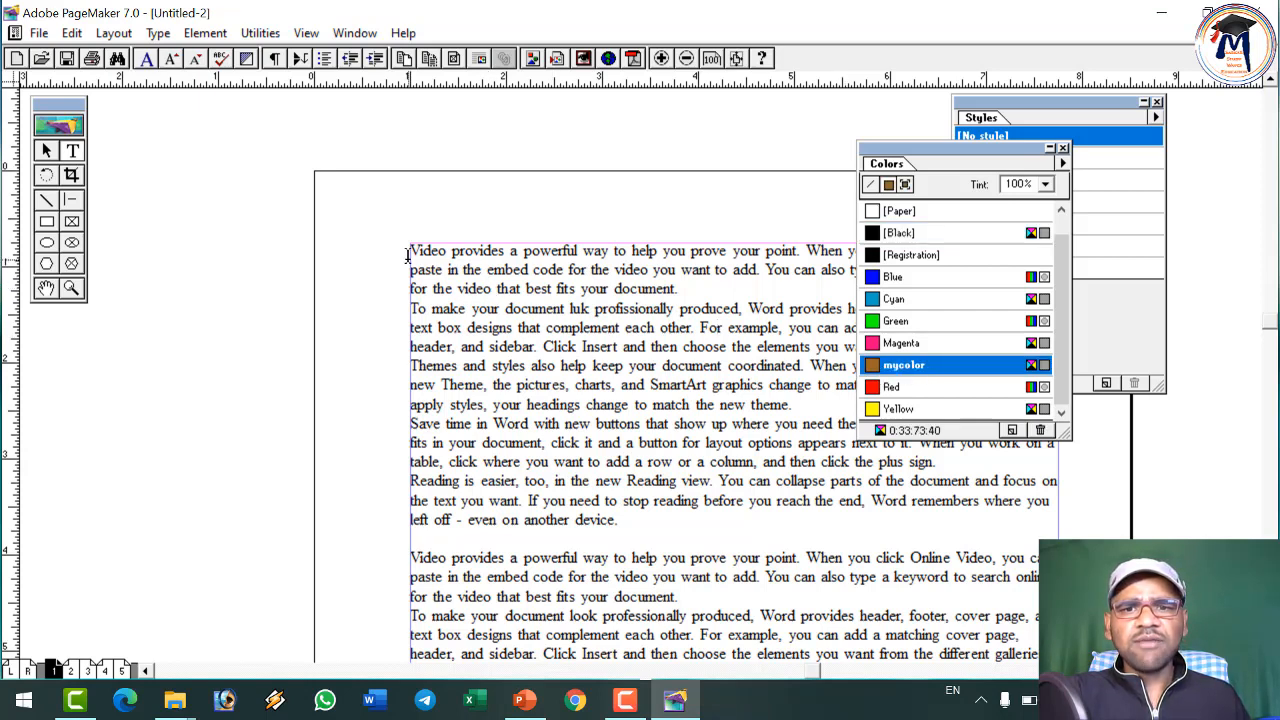
mouse_move(417, 256)
left_mouse_down()
mouse_move(720, 312)
mouse_move(405, 252)
left_mouse_up()
left_click(887, 385)
left_click(887, 370)
left_click(661, 311)
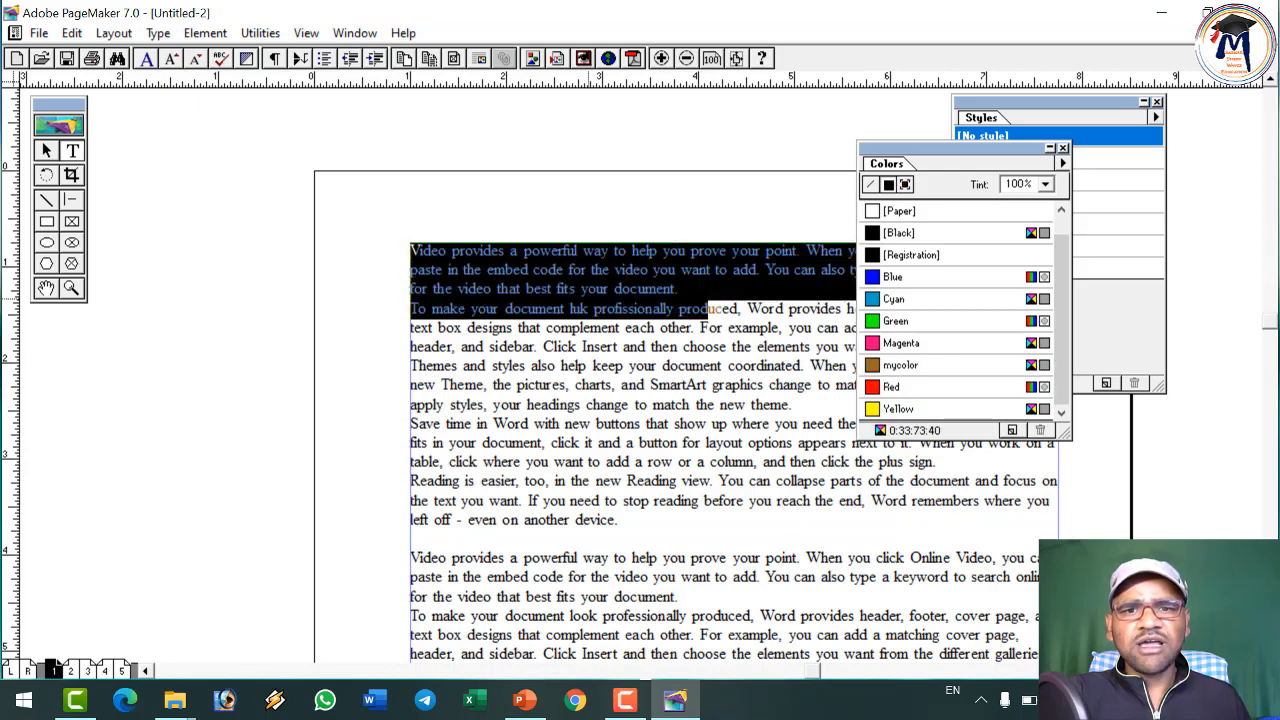
left_click(589, 291)
Inspect mycolor's colour options in RGB and CMYK, then close without changes
left_click(731, 311, "ctrl")
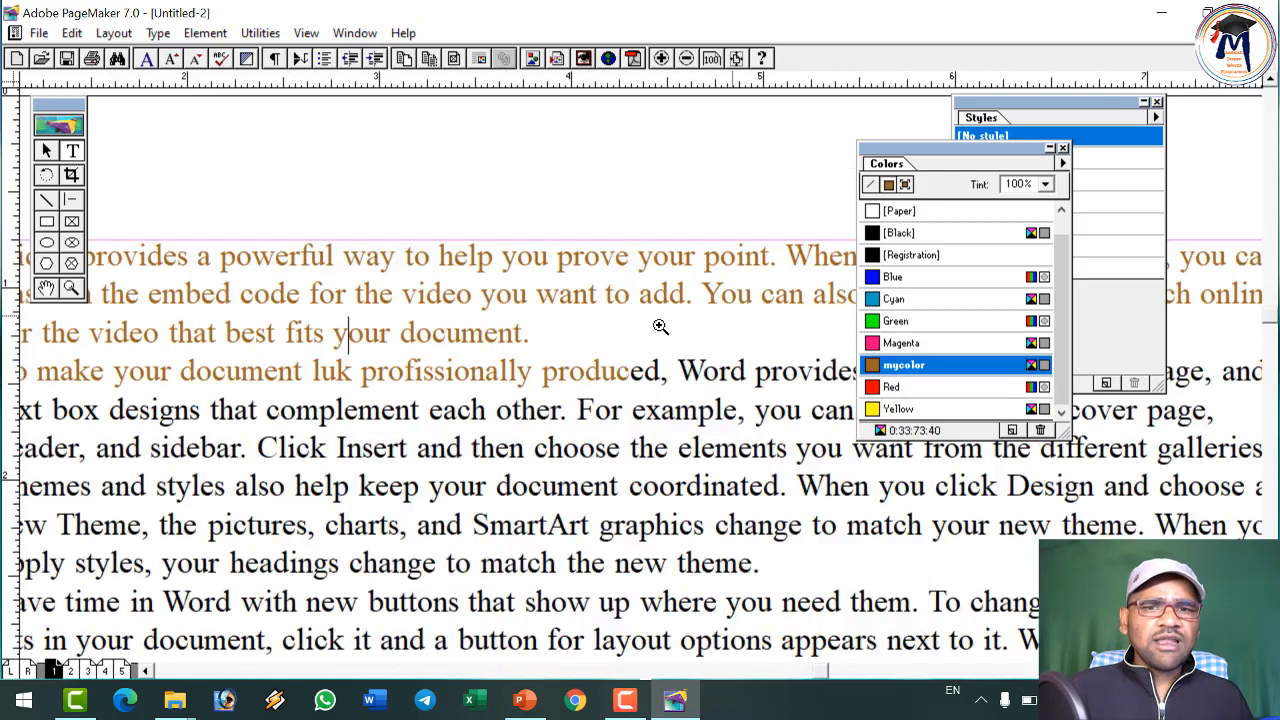
left_click(604, 374, "ctrl+alt")
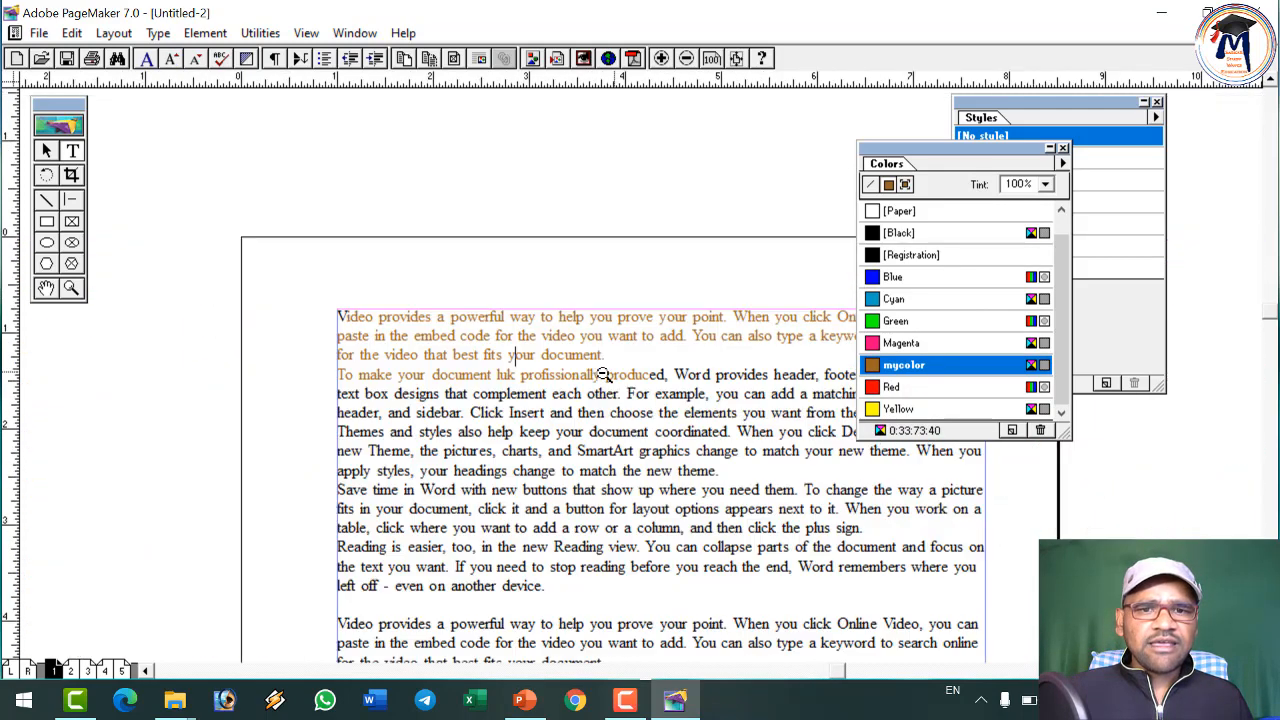
left_click(1012, 430)
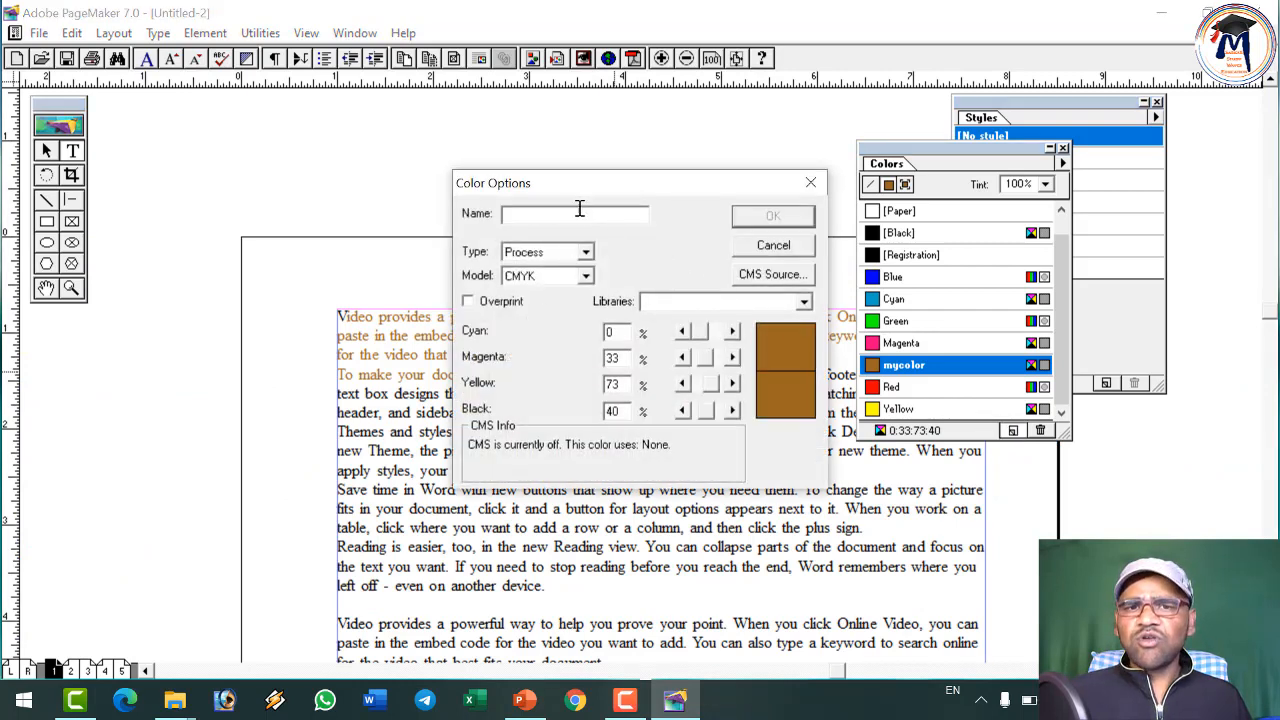
left_click_drag(590, 190, 562, 146)
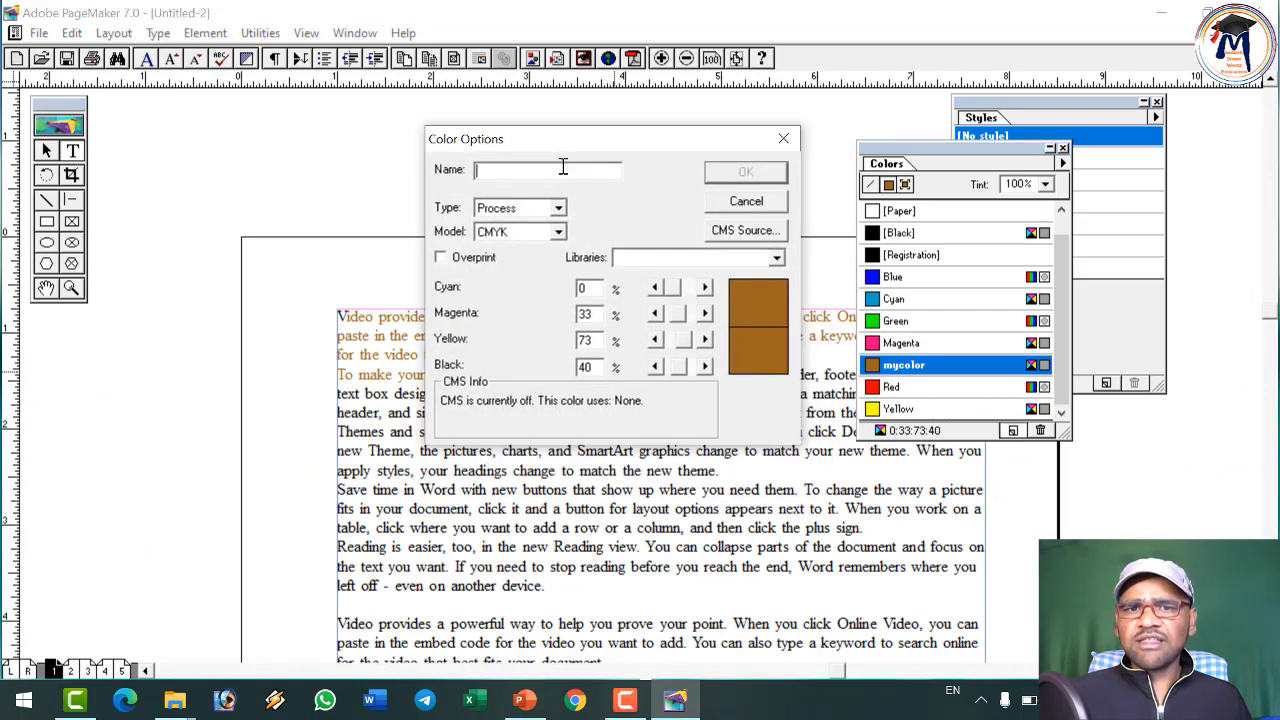
left_click(558, 231)
left_click(508, 250)
left_click(545, 232)
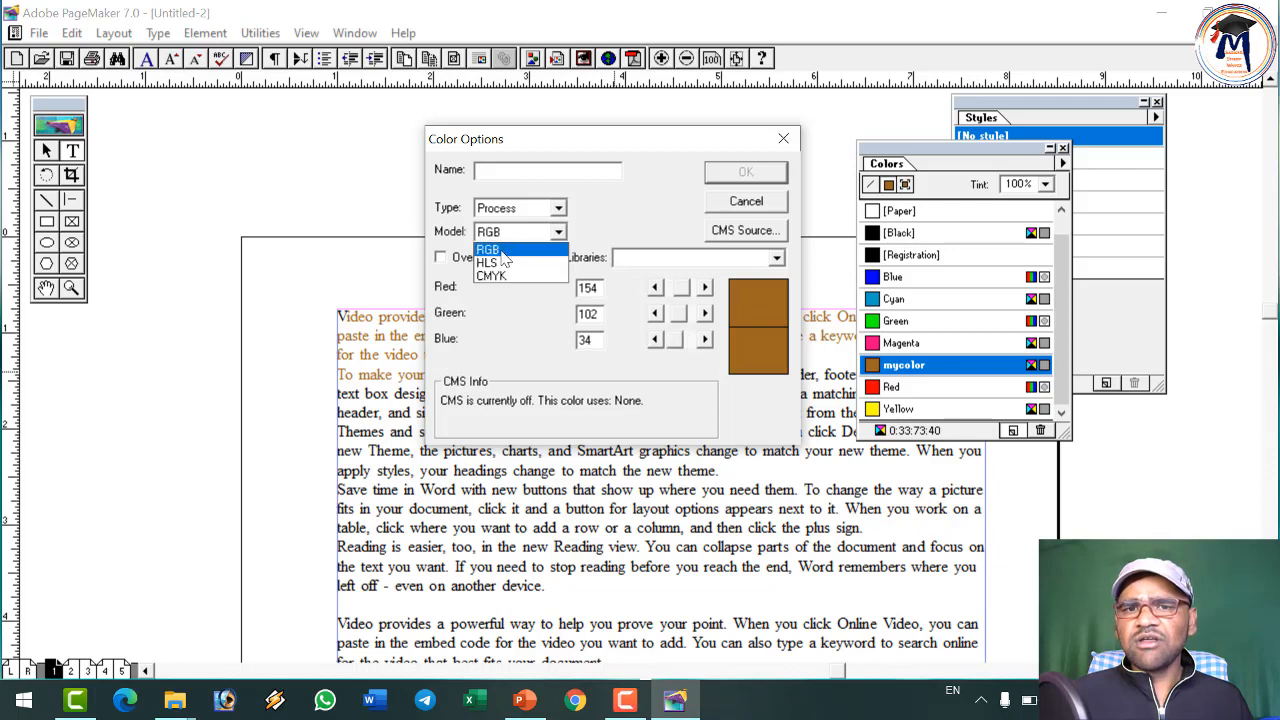
left_click(508, 278)
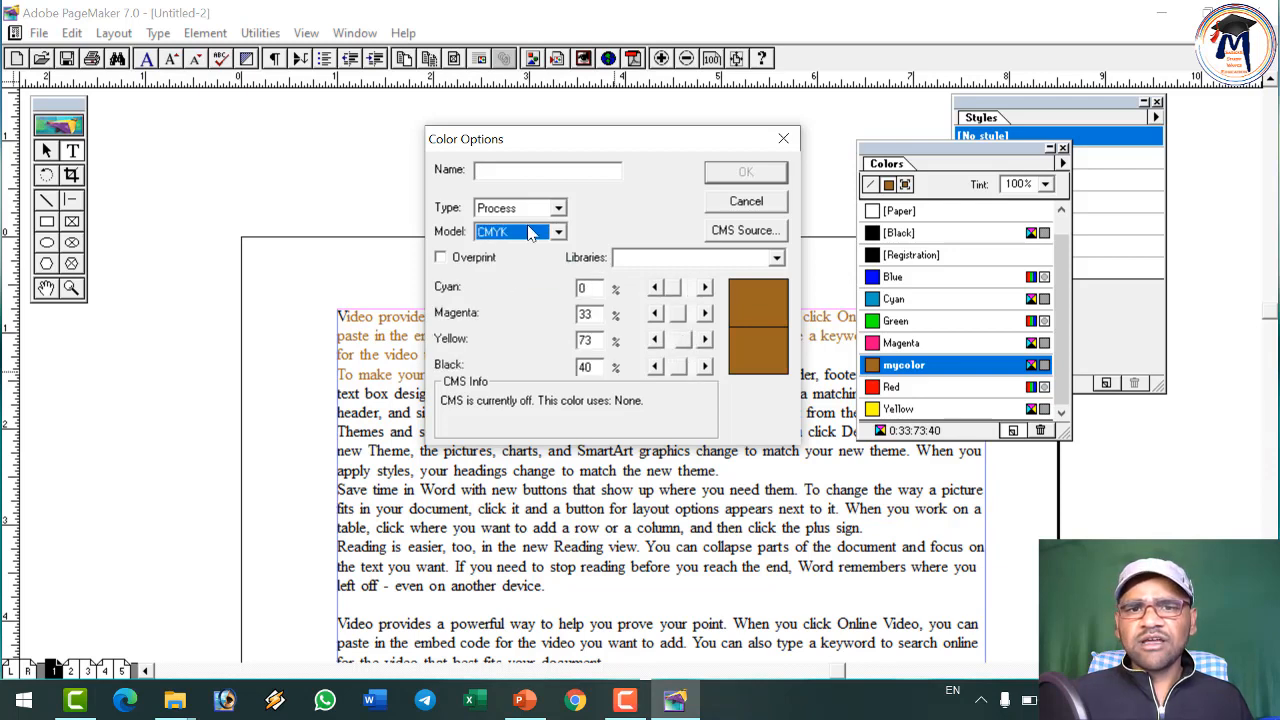
left_click(745, 202)
Delete the mycolor swatch from the Colors palette, replacing it with Black
left_click_drag(966, 155, 1085, 189)
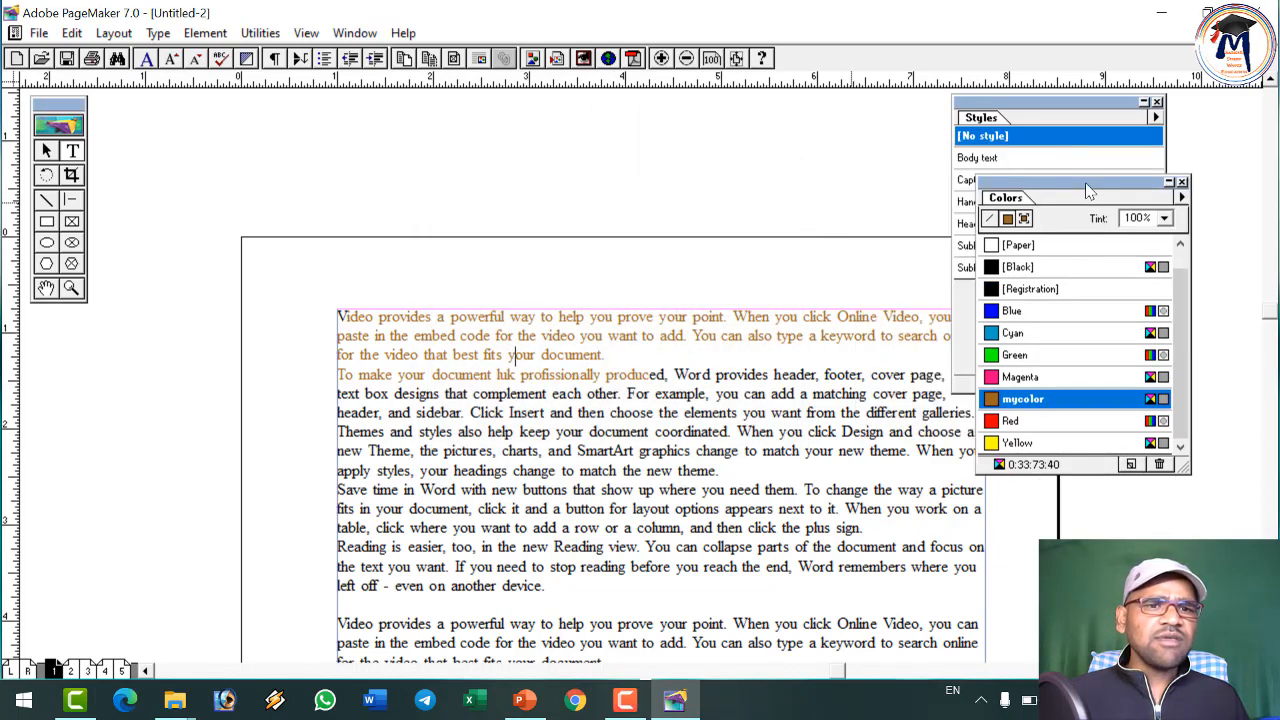
left_click(1160, 468)
left_click(712, 416)
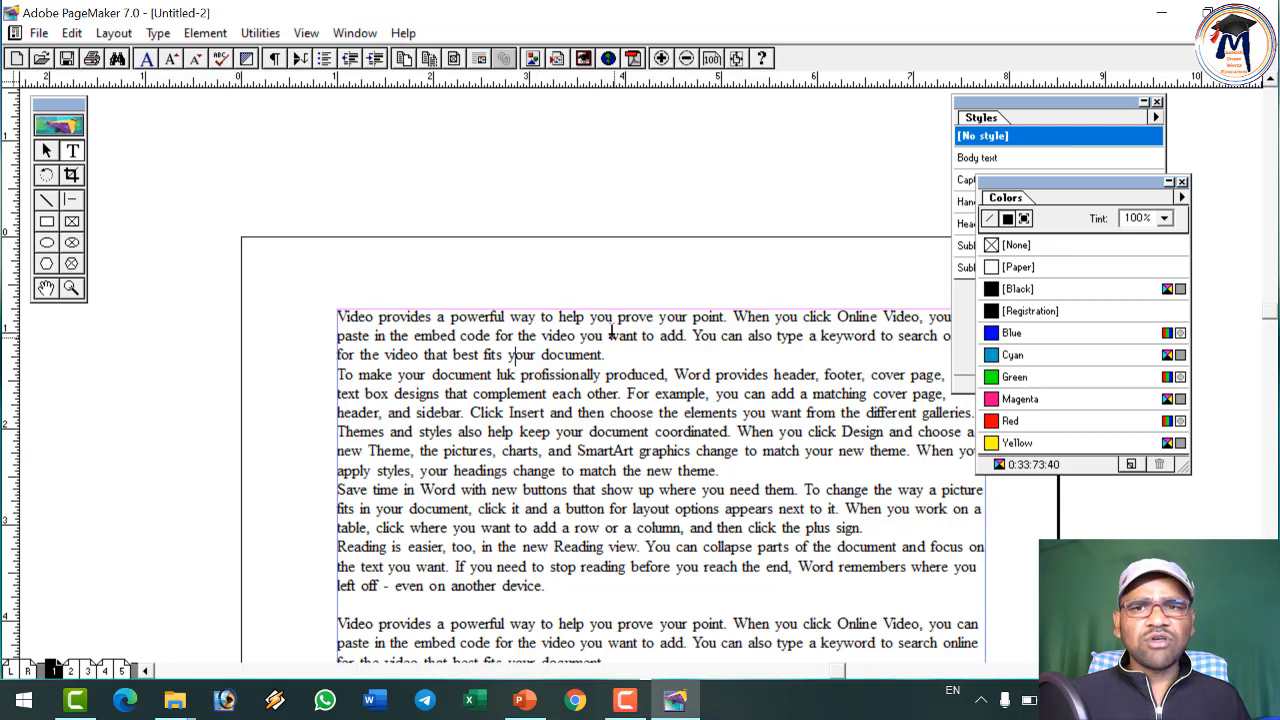
Switch to the pointer tool and look over pages 4–5, then page 1
left_click(260, 33)
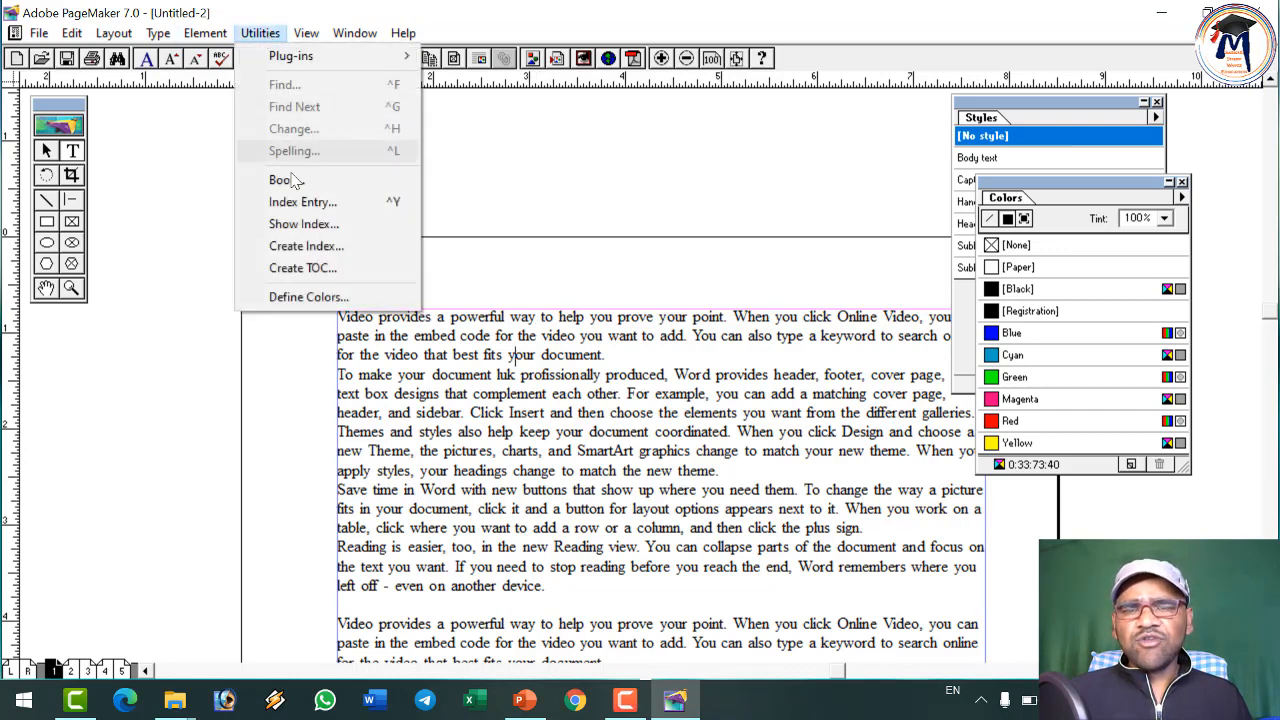
mouse_move(365, 34)
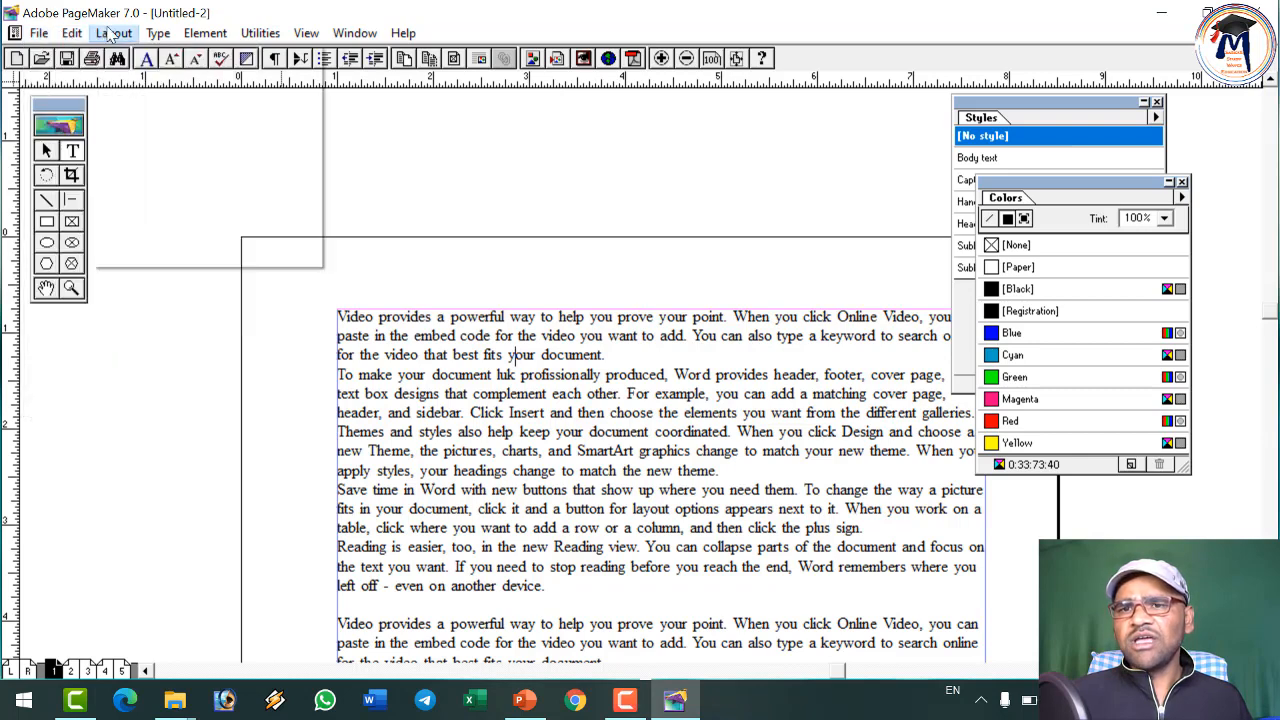
left_click(709, 449)
left_click(80, 669)
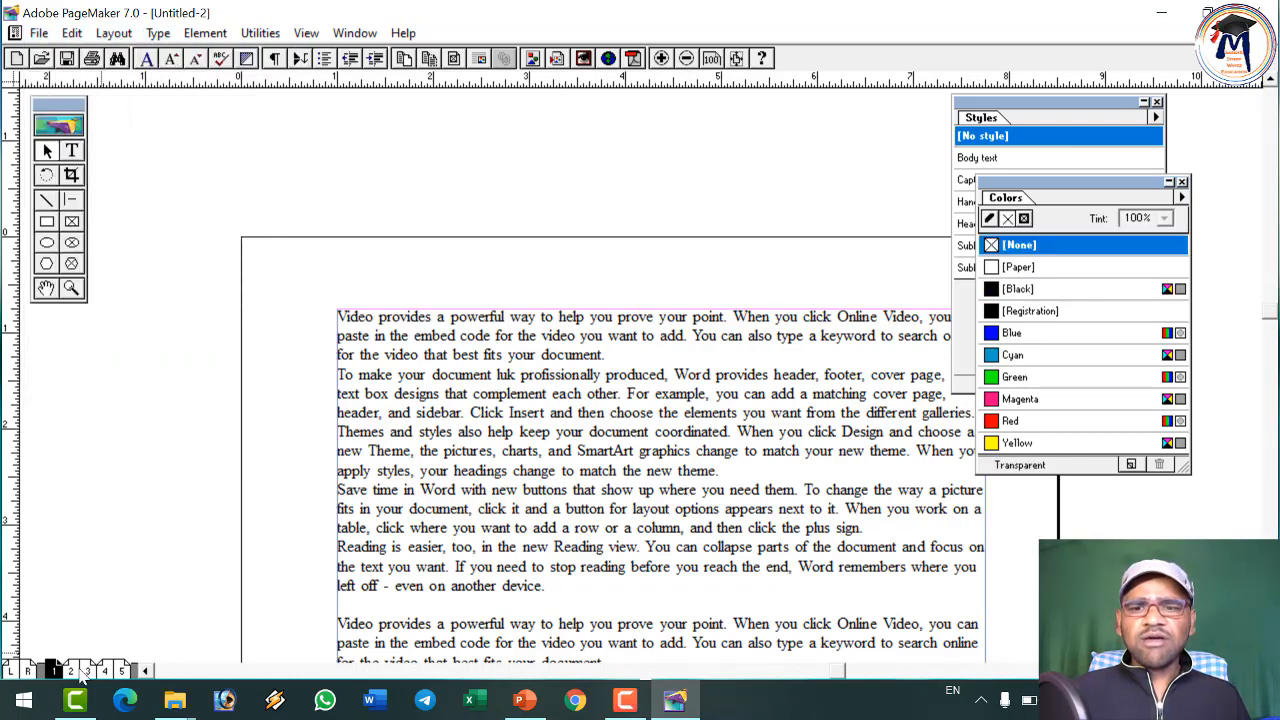
left_click(121, 671)
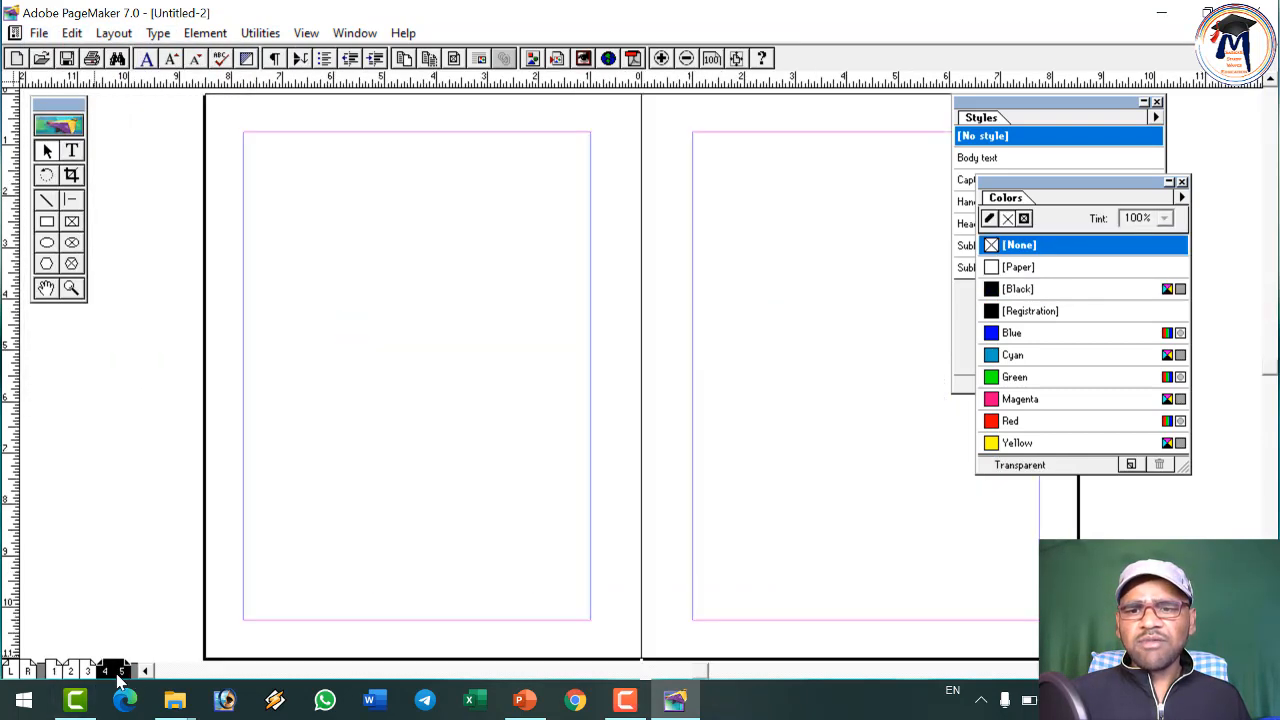
left_click(54, 671)
Use Layout > Go to Page to jump to the blank 4–5 spread
left_click(113, 33)
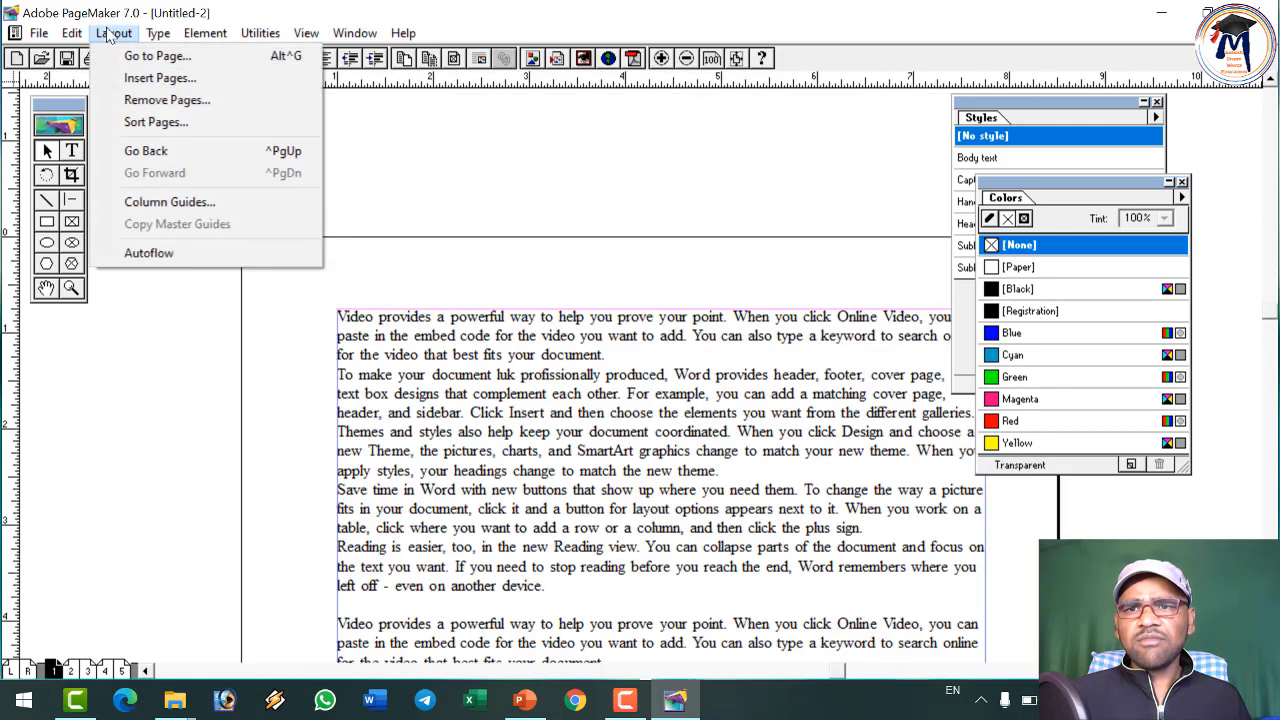
left_click(150, 57)
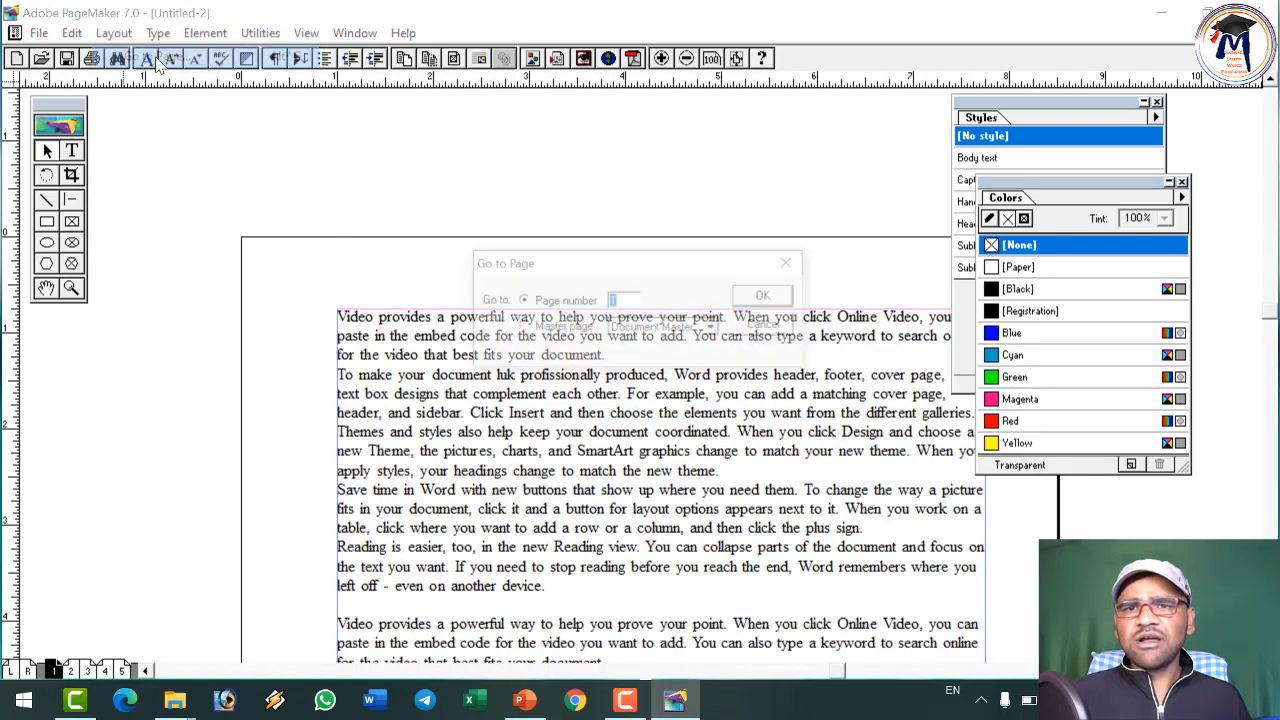
left_click_drag(606, 262, 604, 246)
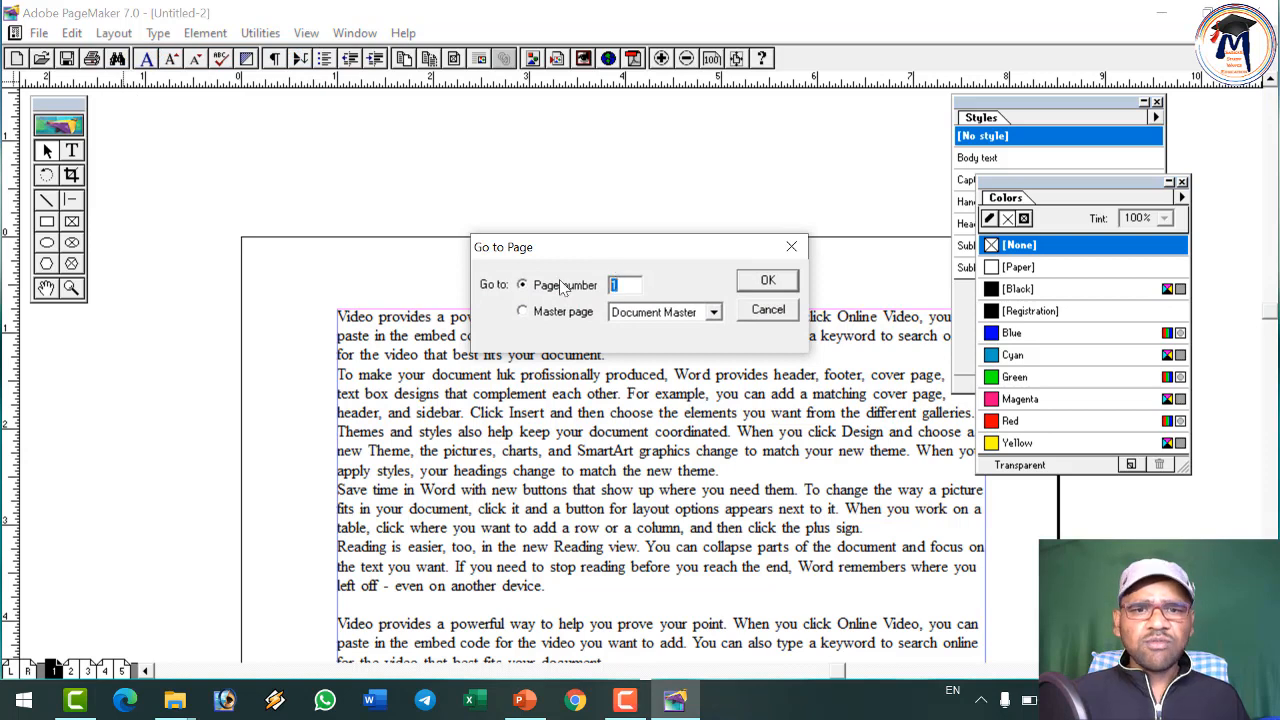
key("Return")
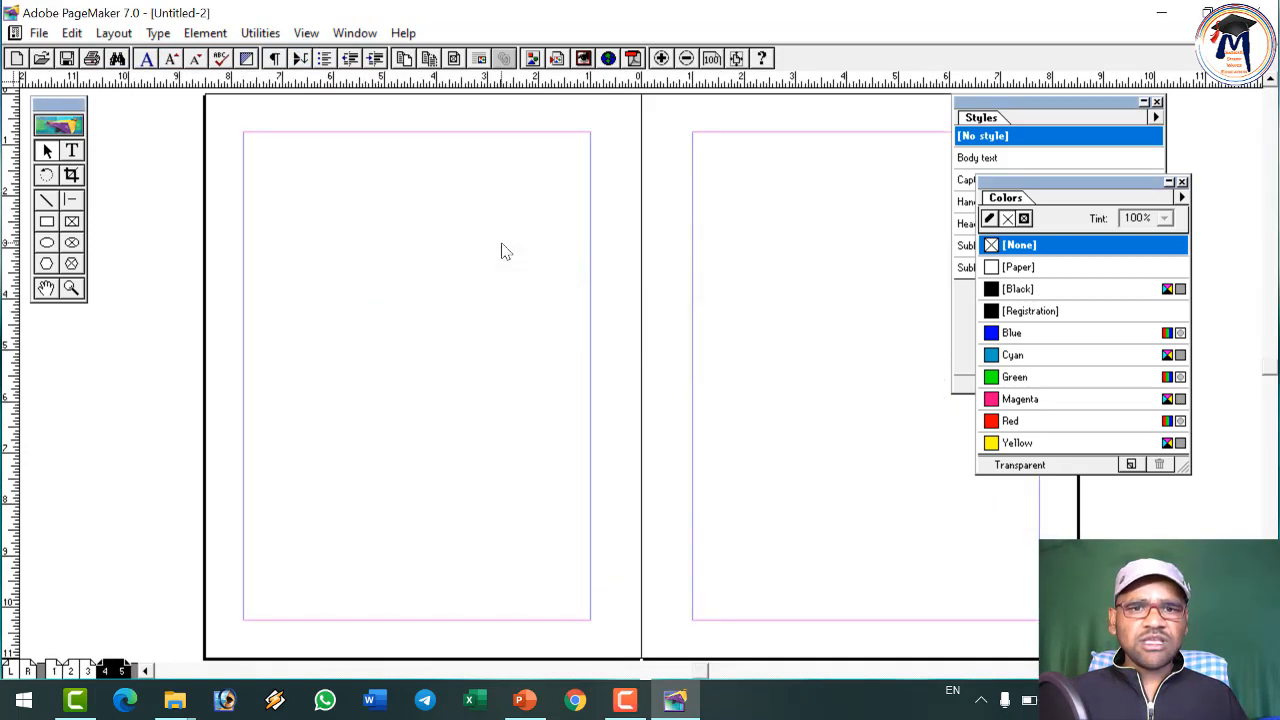
left_click(113, 33)
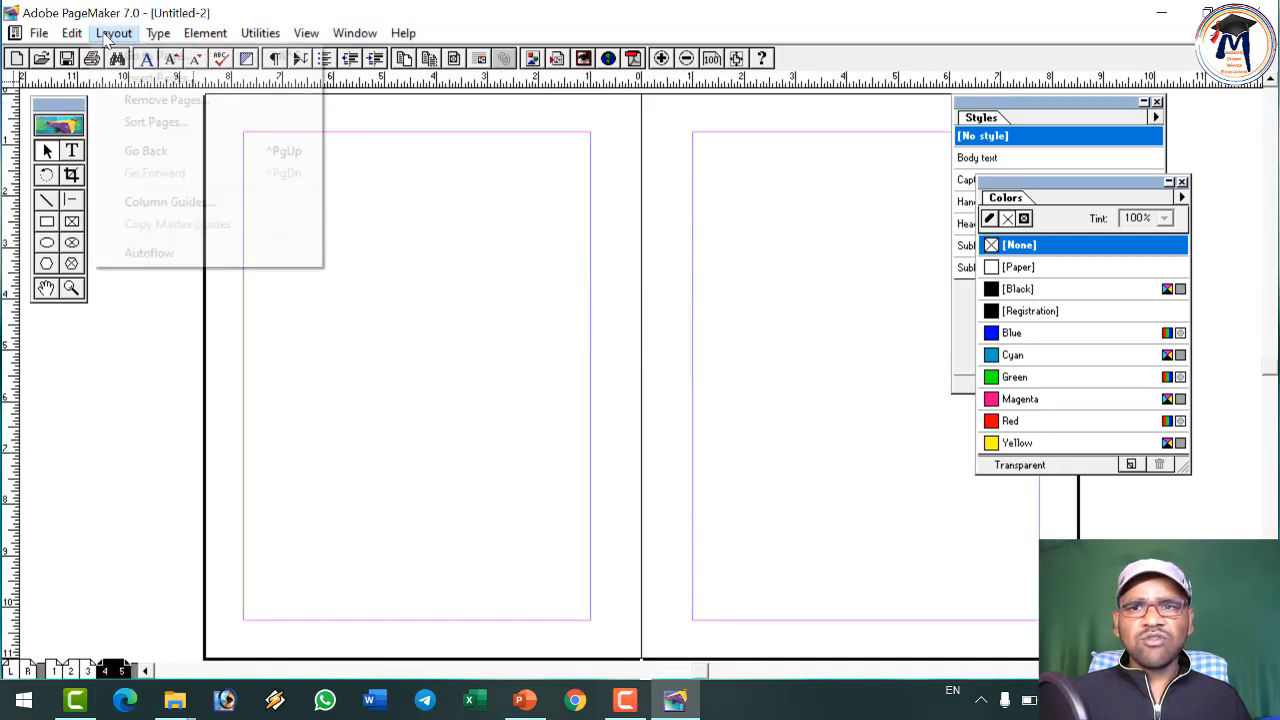
Insert 10 pages after the current spread using the Document Master
left_click(152, 80)
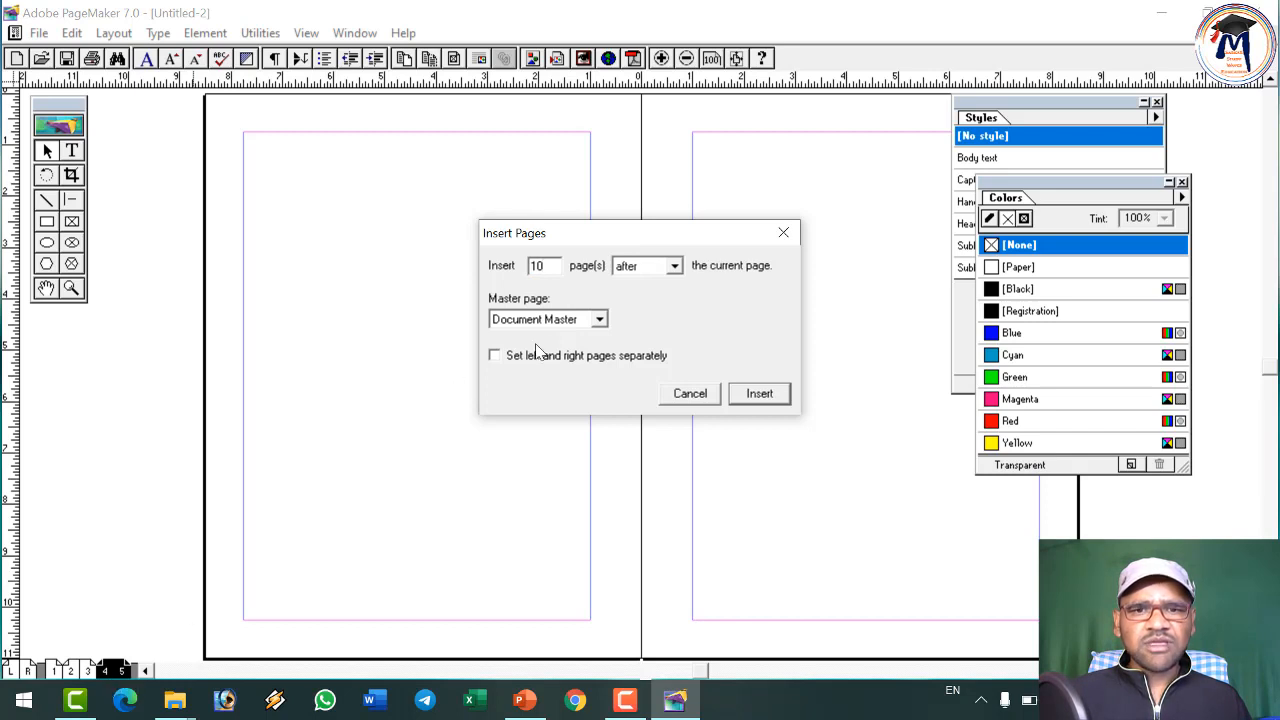
left_click(664, 267)
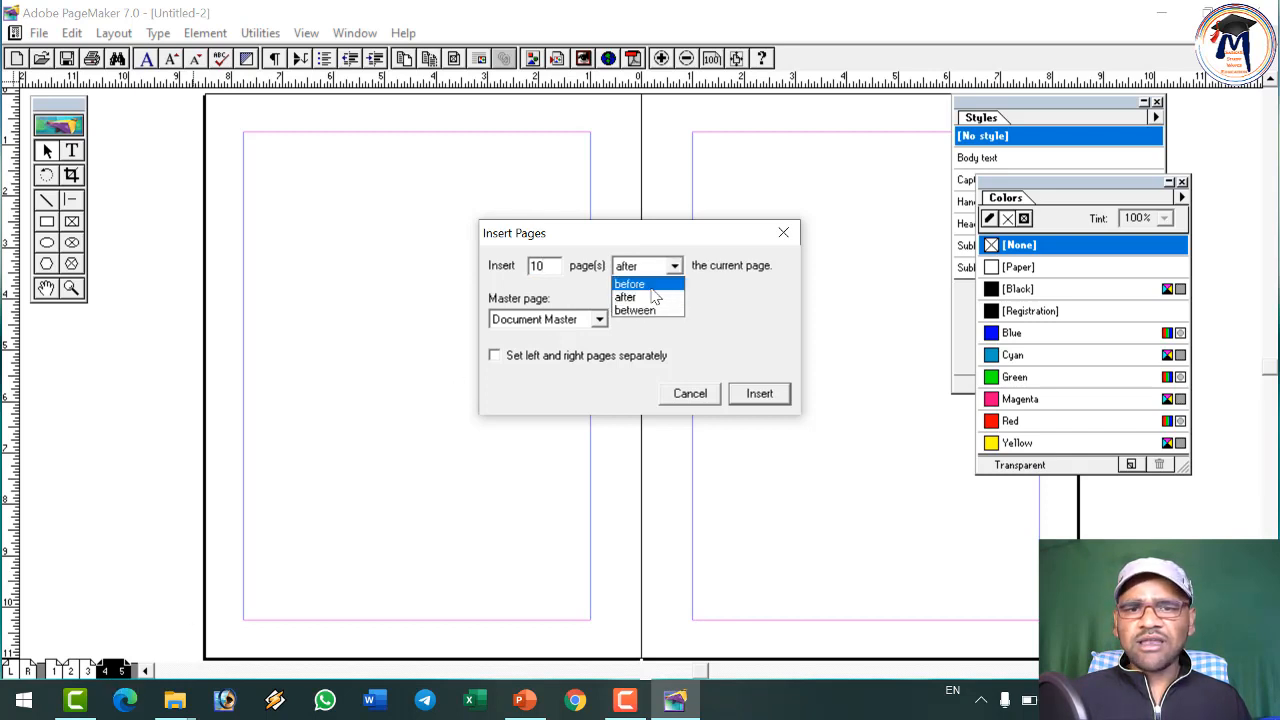
left_click(695, 322)
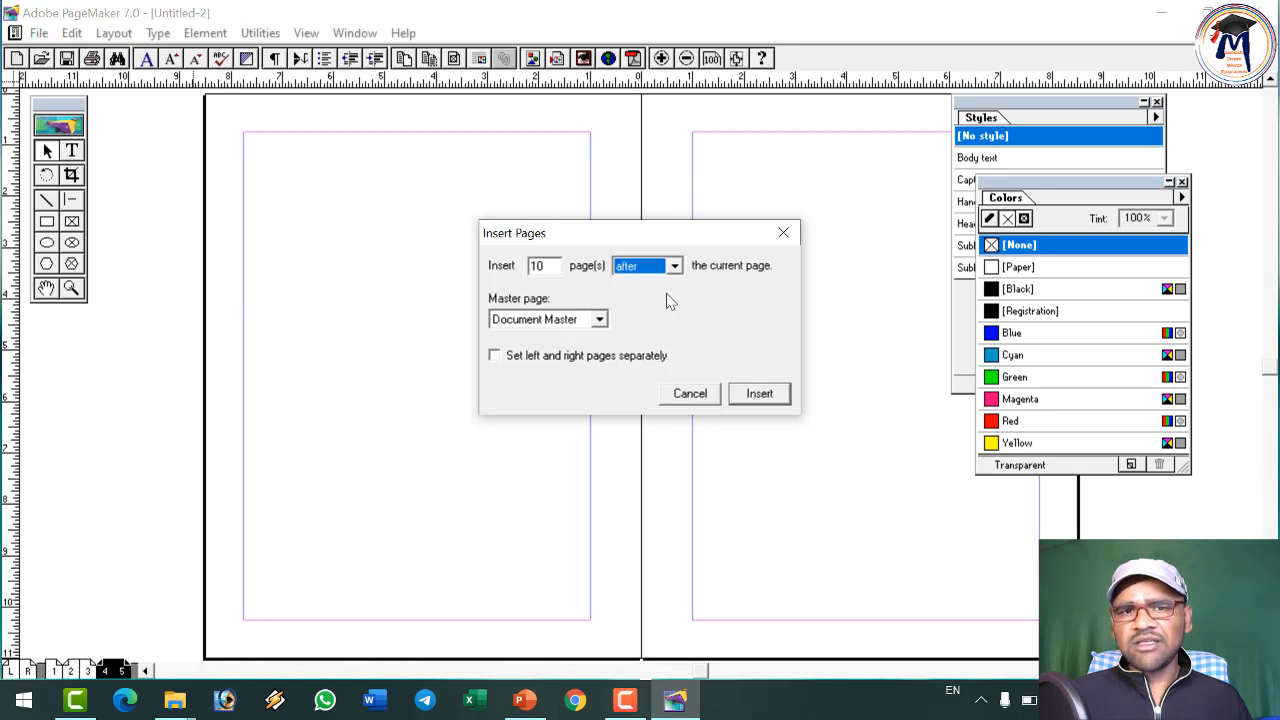
left_click(762, 396)
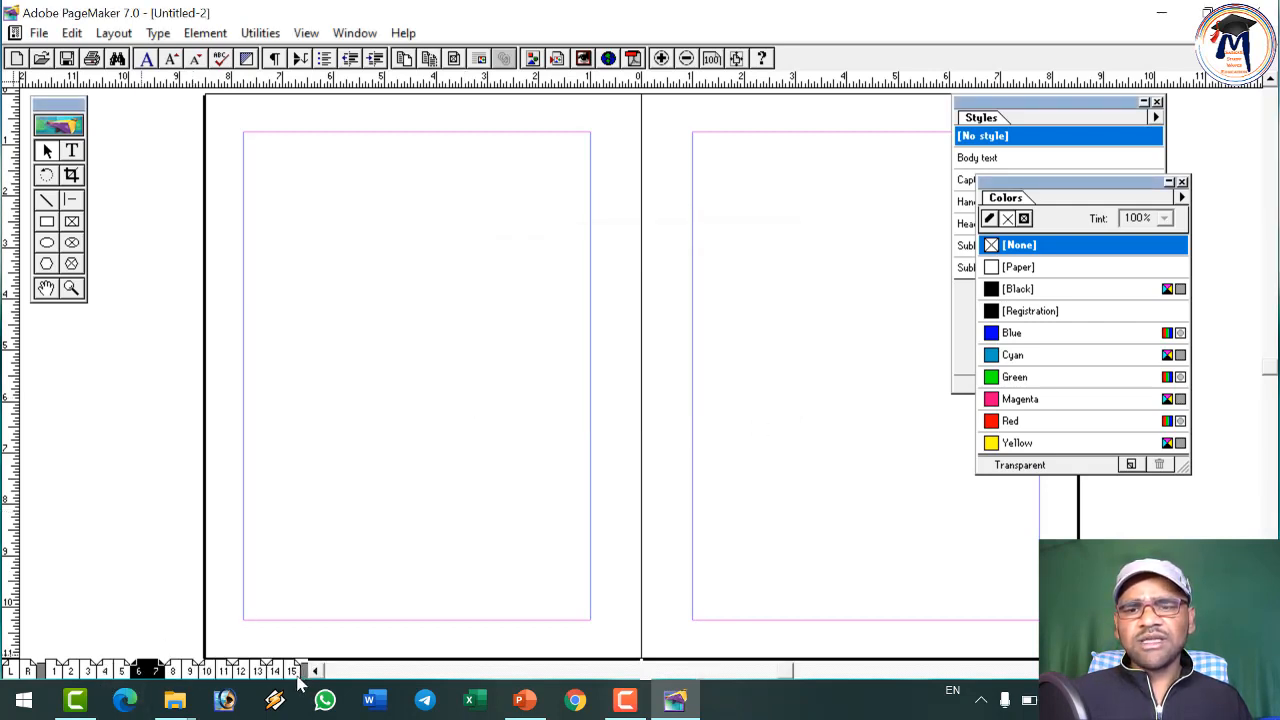
left_click(113, 33)
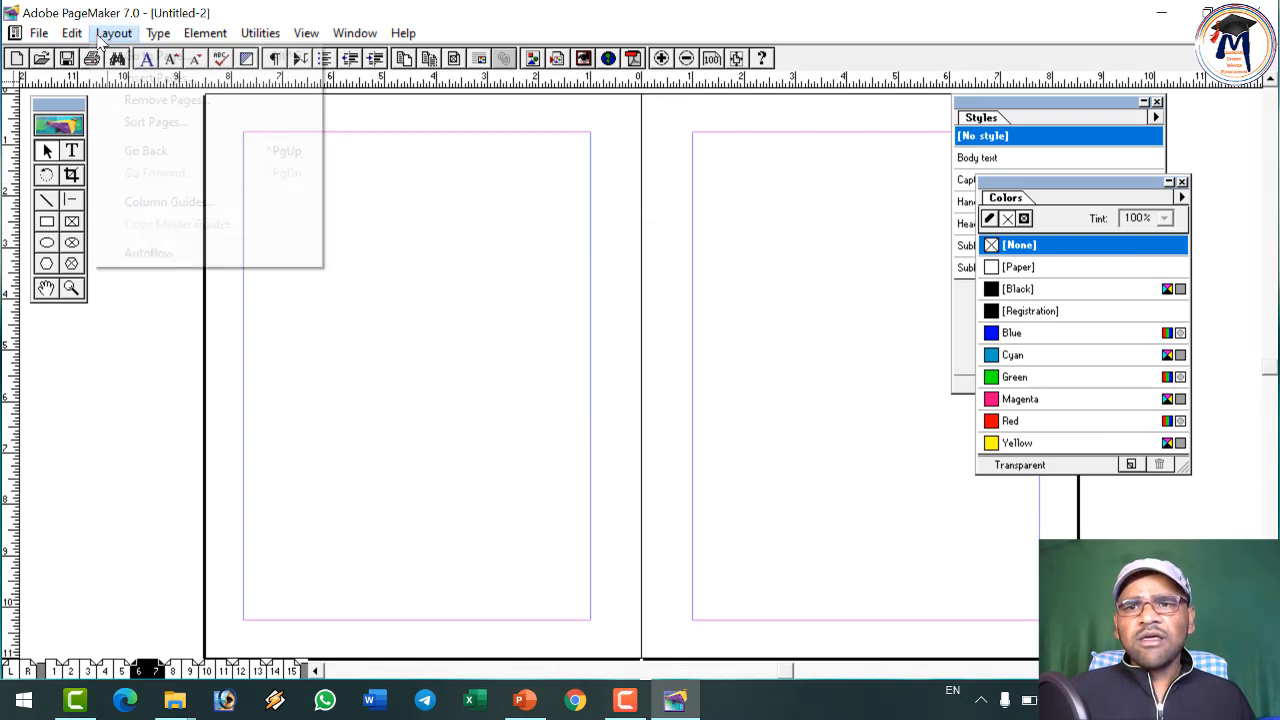
Remove pages 6 through 15, confirming deletion of their contents
left_click(249, 661)
right_click(249, 661)
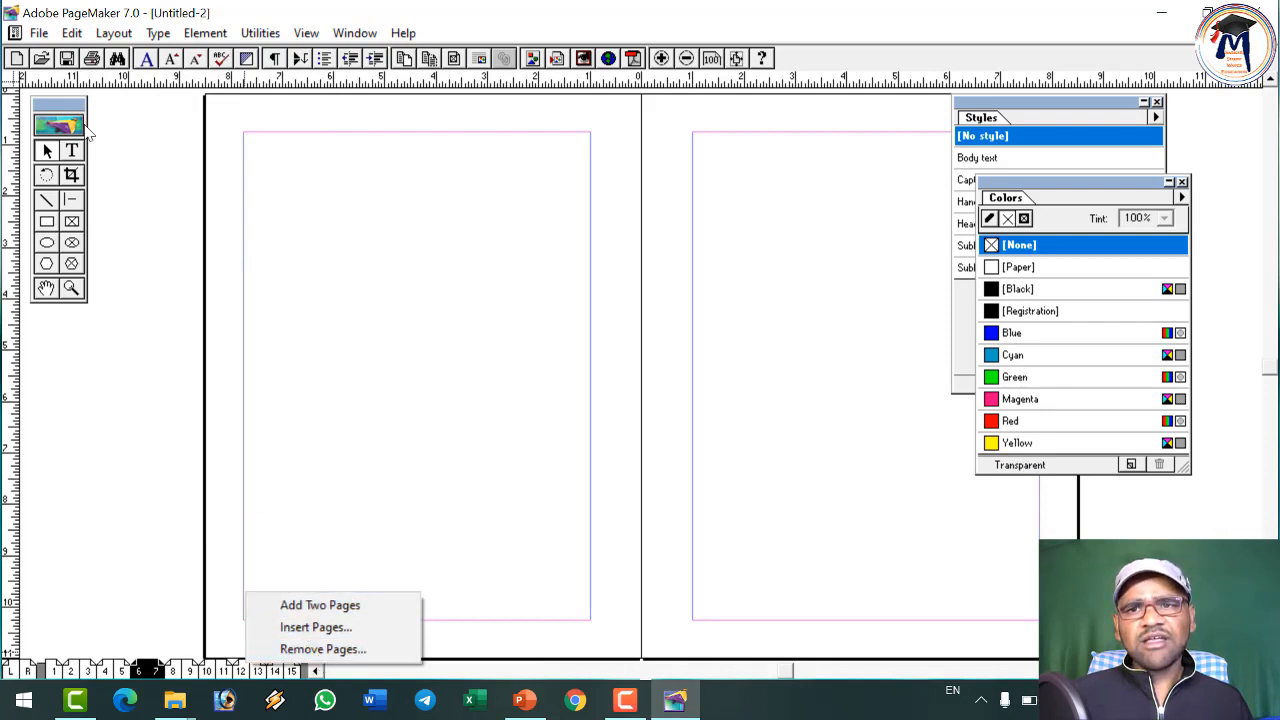
left_click(107, 33)
left_click(175, 101)
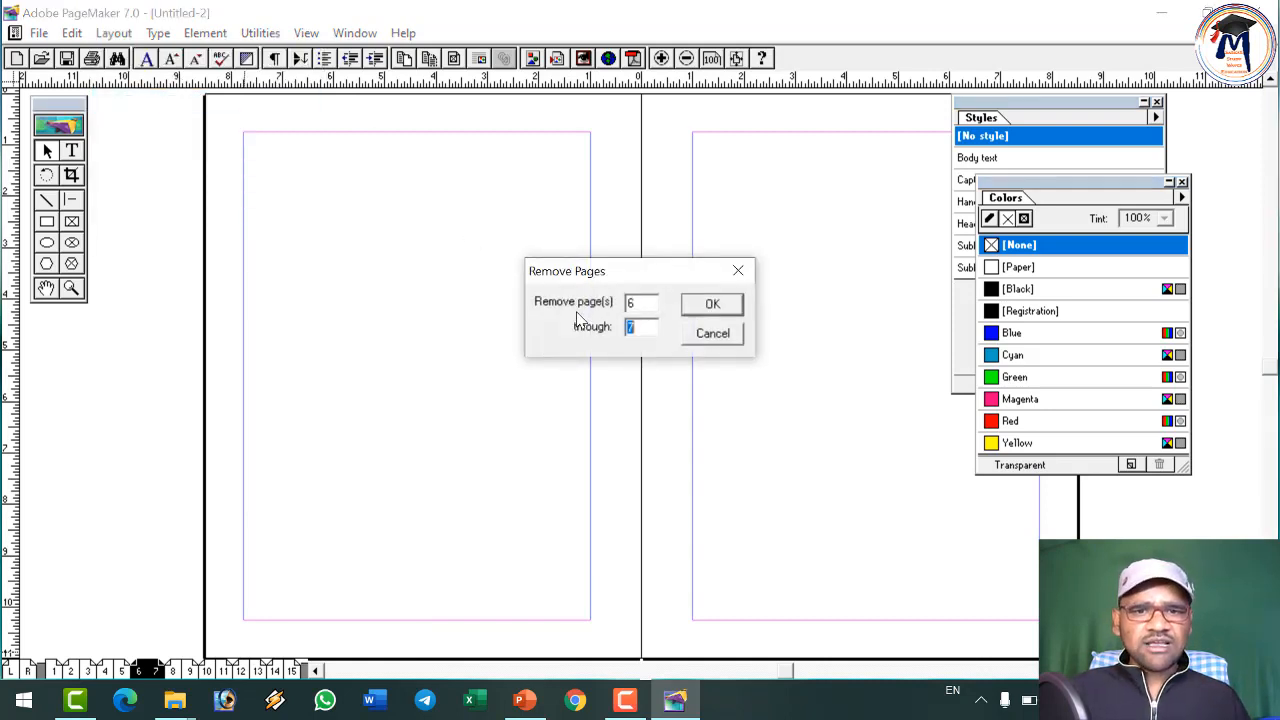
type("15")
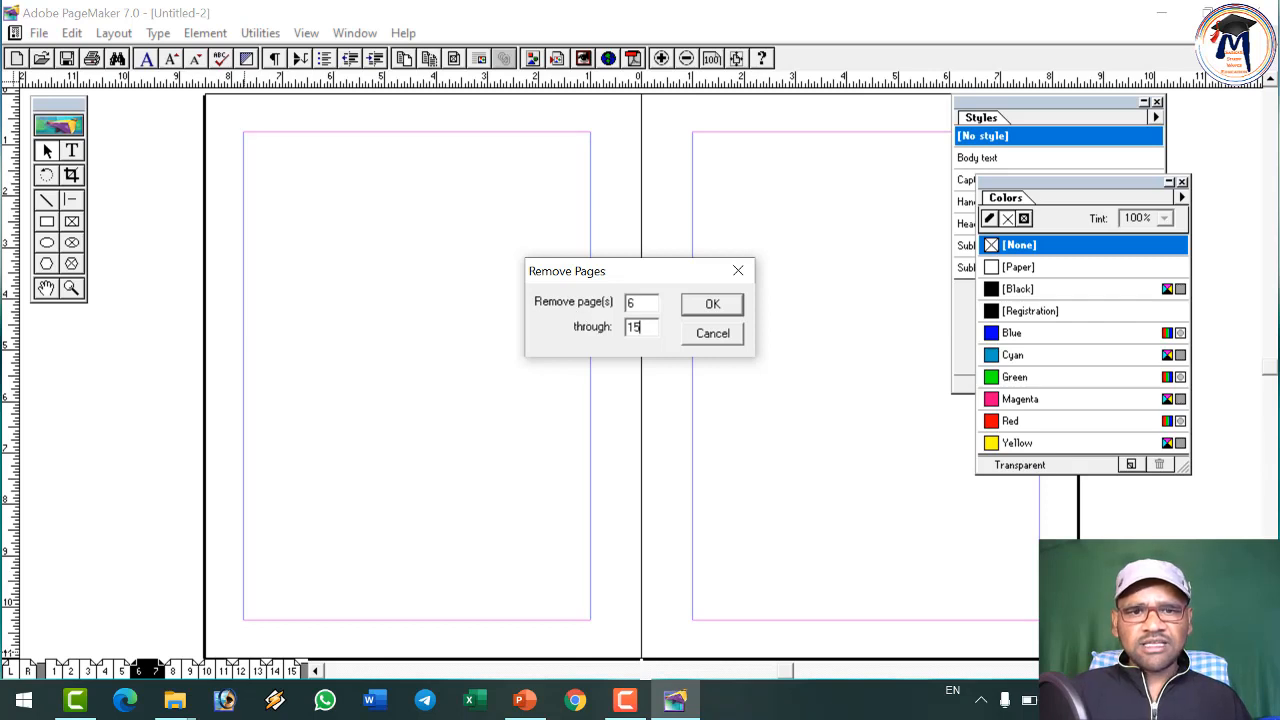
left_click(708, 307)
left_click(650, 416)
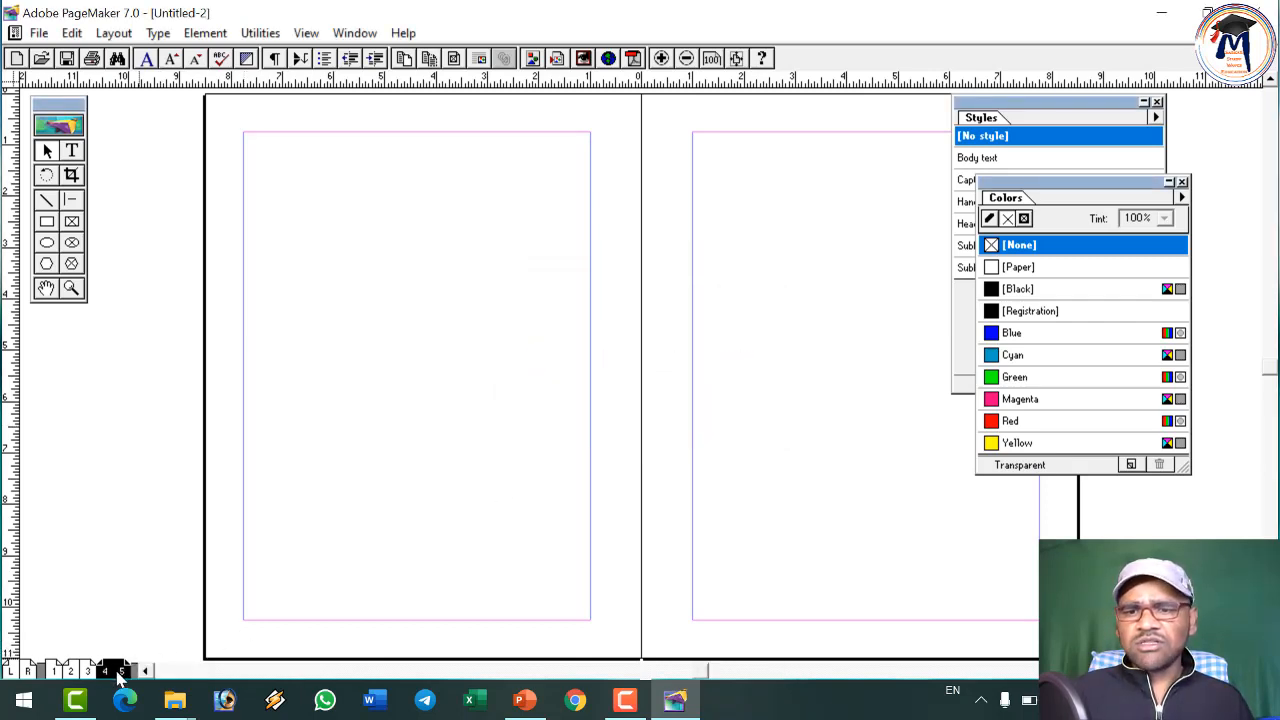
In Sort Pages, move the 4–5 spread ahead of 2–3, then close the sorter
left_click(113, 33)
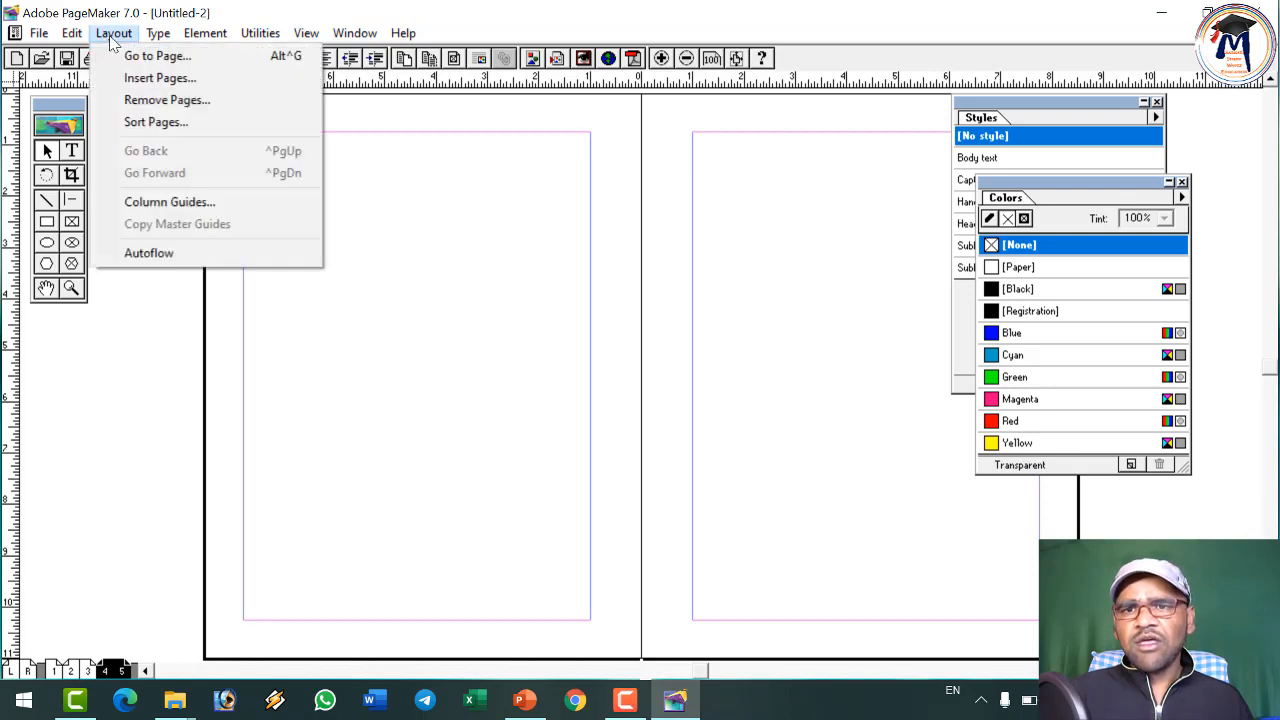
left_click(157, 122)
left_click_drag(322, 88, 606, 163)
left_click_drag(780, 372, 828, 408)
left_click_drag(644, 241, 697, 248)
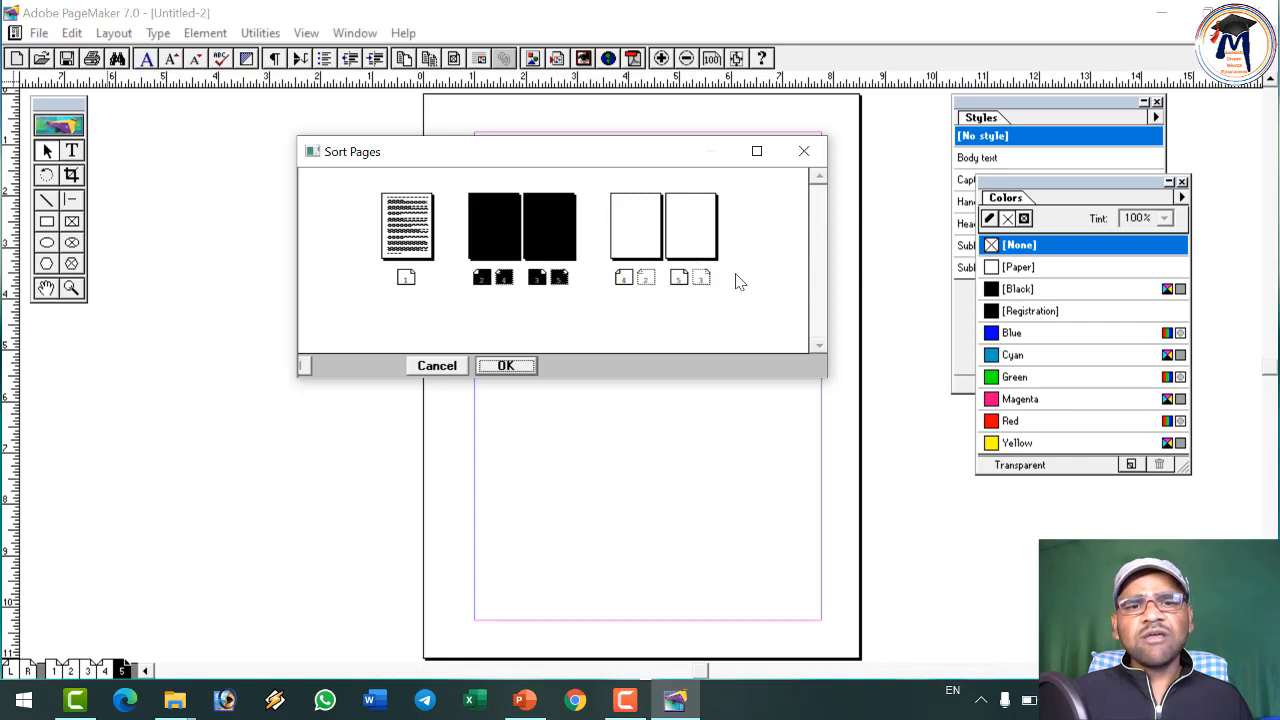
left_click(751, 287)
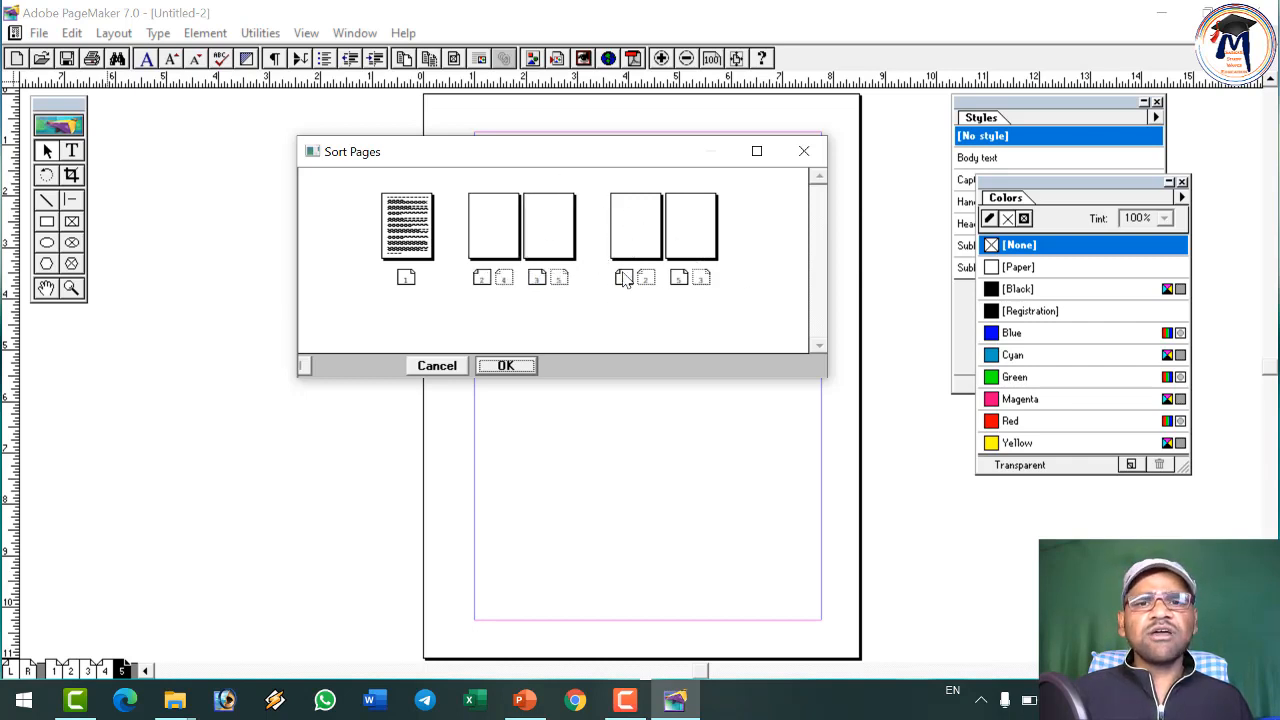
left_click(806, 152)
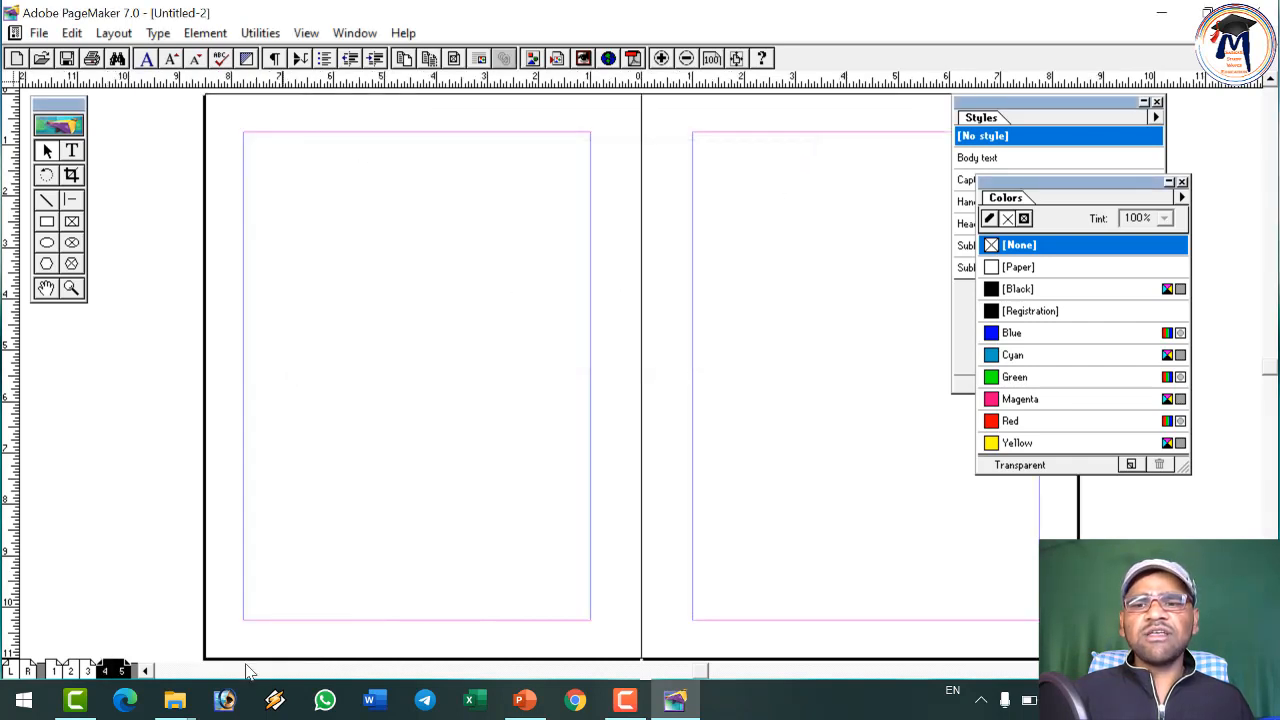
Flip repeatedly between page 1 and the blank spread with Ctrl+PgUp/PgDn
left_click(113, 33)
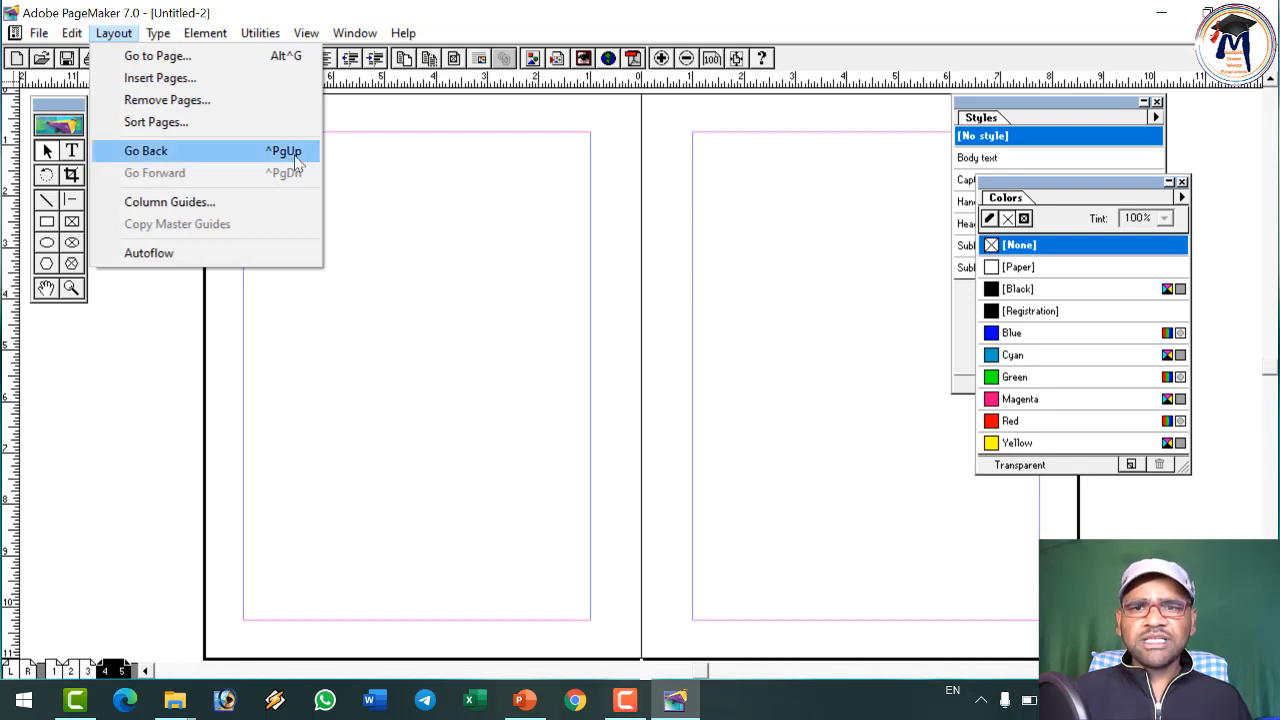
left_click(393, 207)
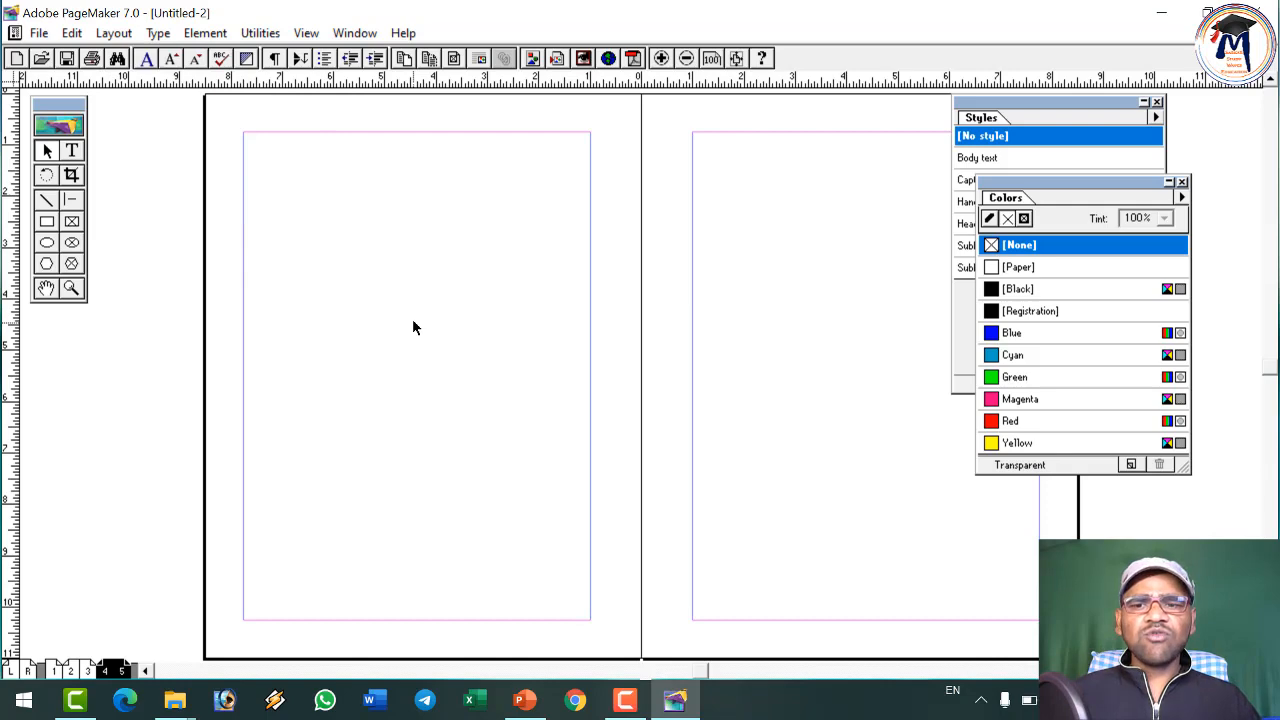
key("ctrl+Page_Up")
key("ctrl+Page_Up")
key("ctrl+Page_Down")
key("ctrl+Page_Down")
key("ctrl+Page_Up")
key("ctrl+Page_Up")
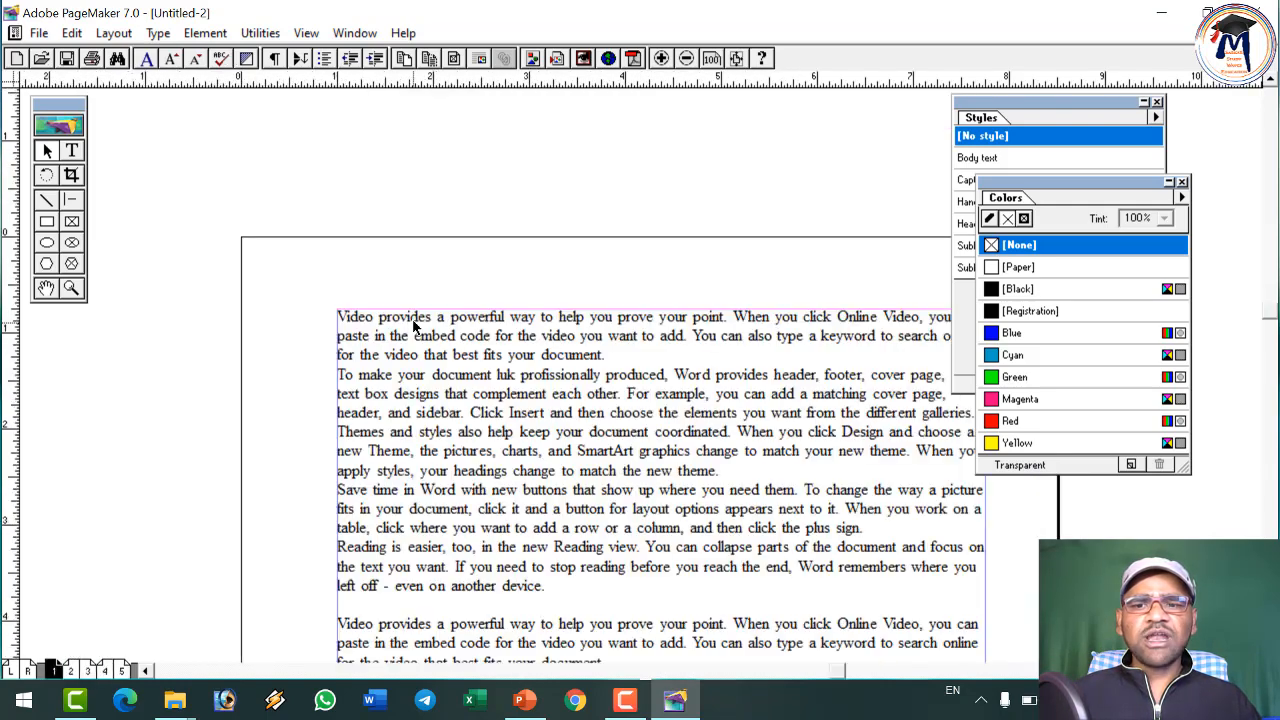
key("ctrl+Page_Down")
key("ctrl+Page_Up")
key("ctrl+Page_Down")
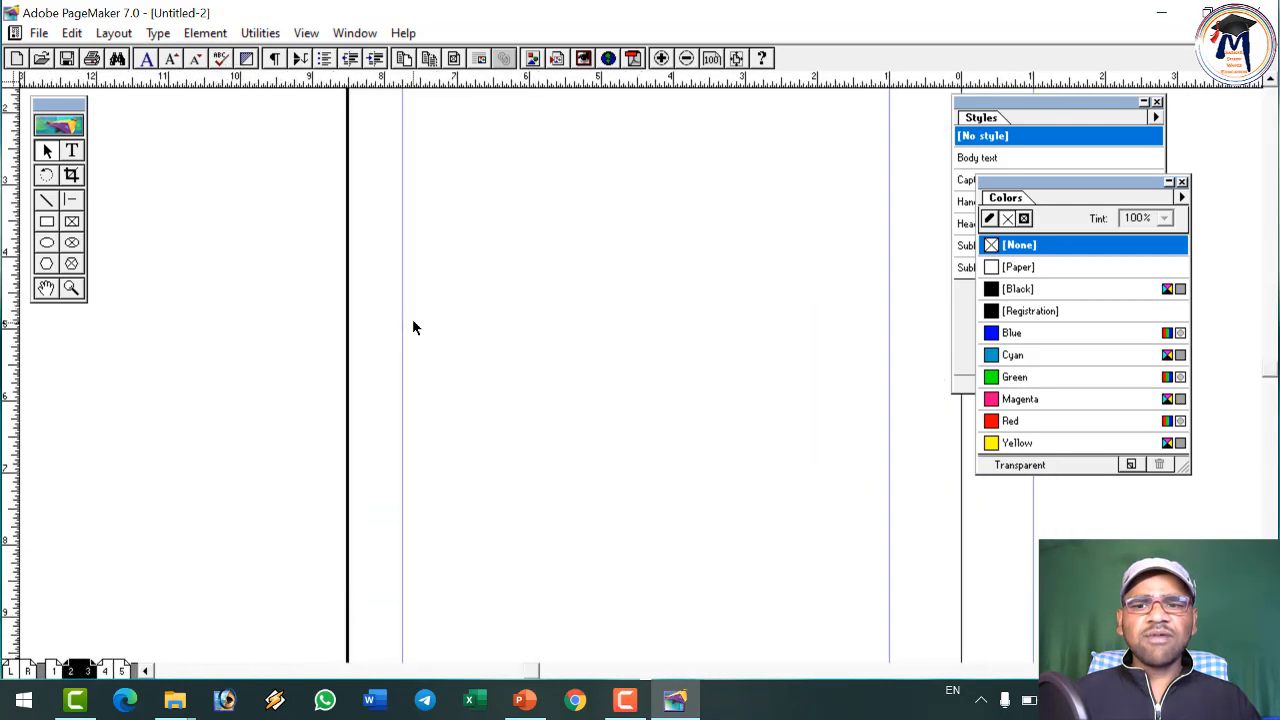
key("ctrl+Page_Up")
key("ctrl+Page_Down")
key("ctrl+Page_Up")
key("ctrl+Page_Down")
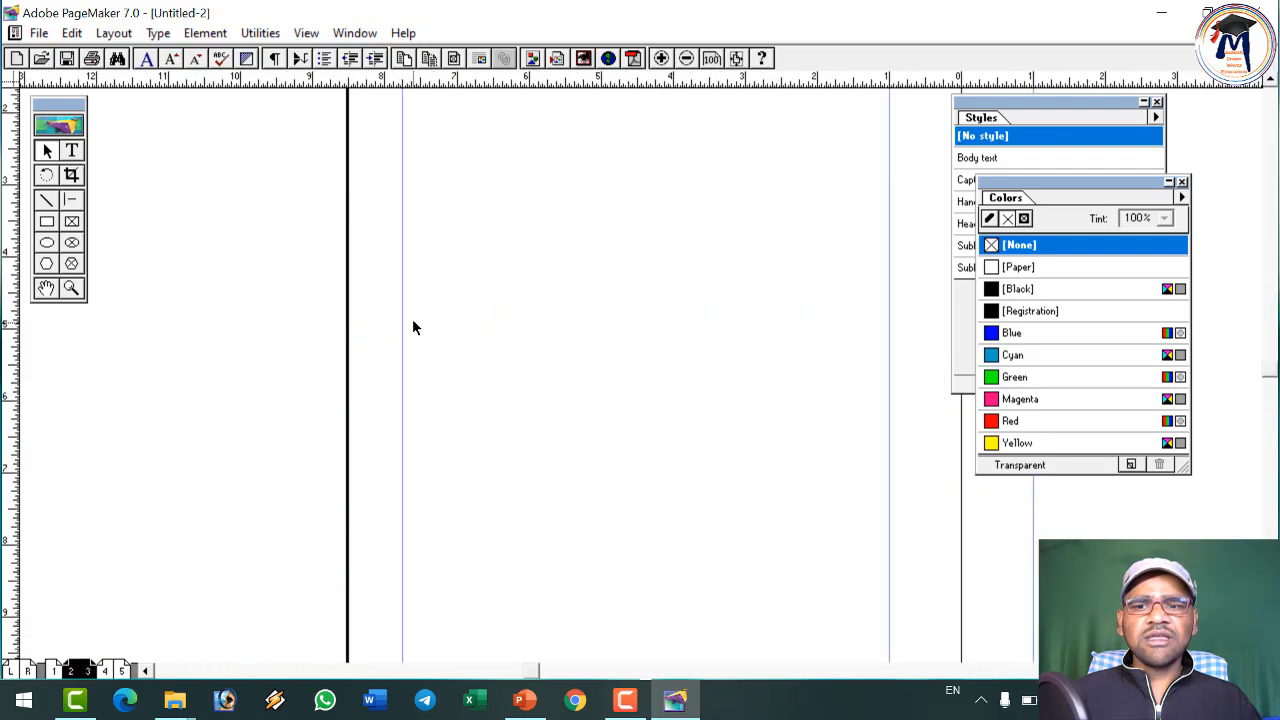
key("ctrl+Page_Up")
key("ctrl+Page_Down")
key("ctrl+Page_Down")
key("ctrl+Page_Up")
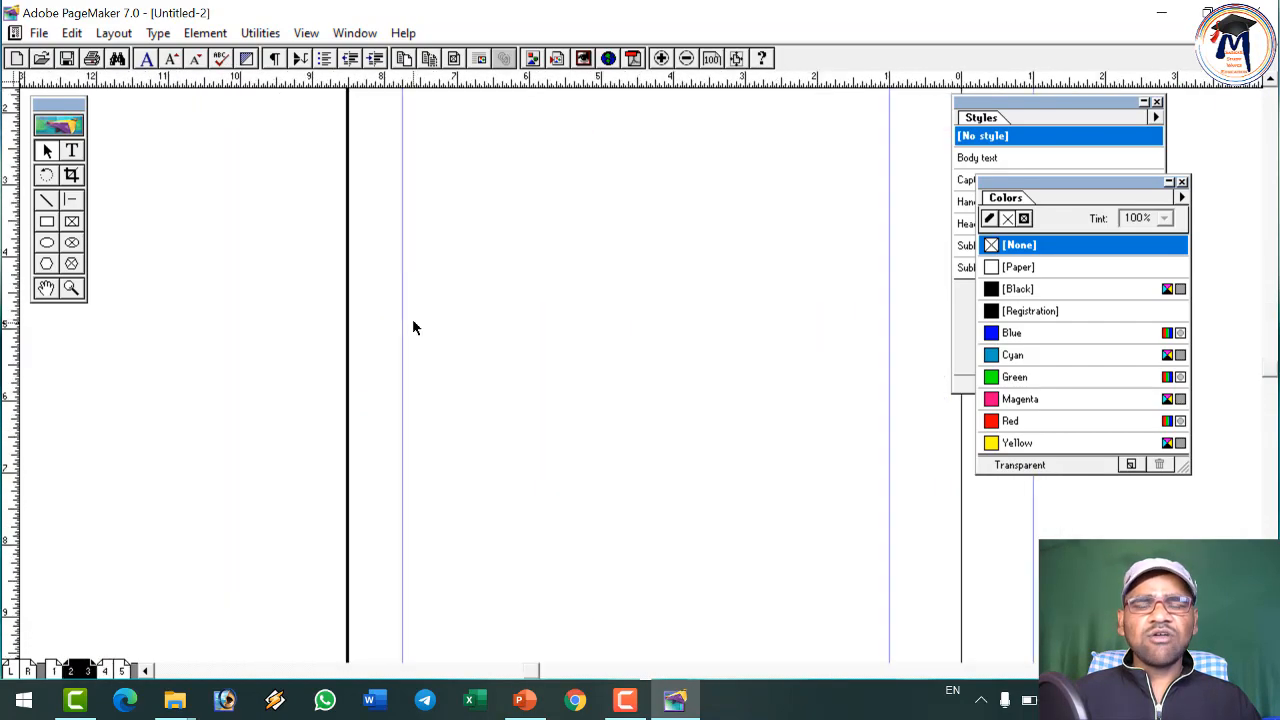
key("ctrl+Page_Down")
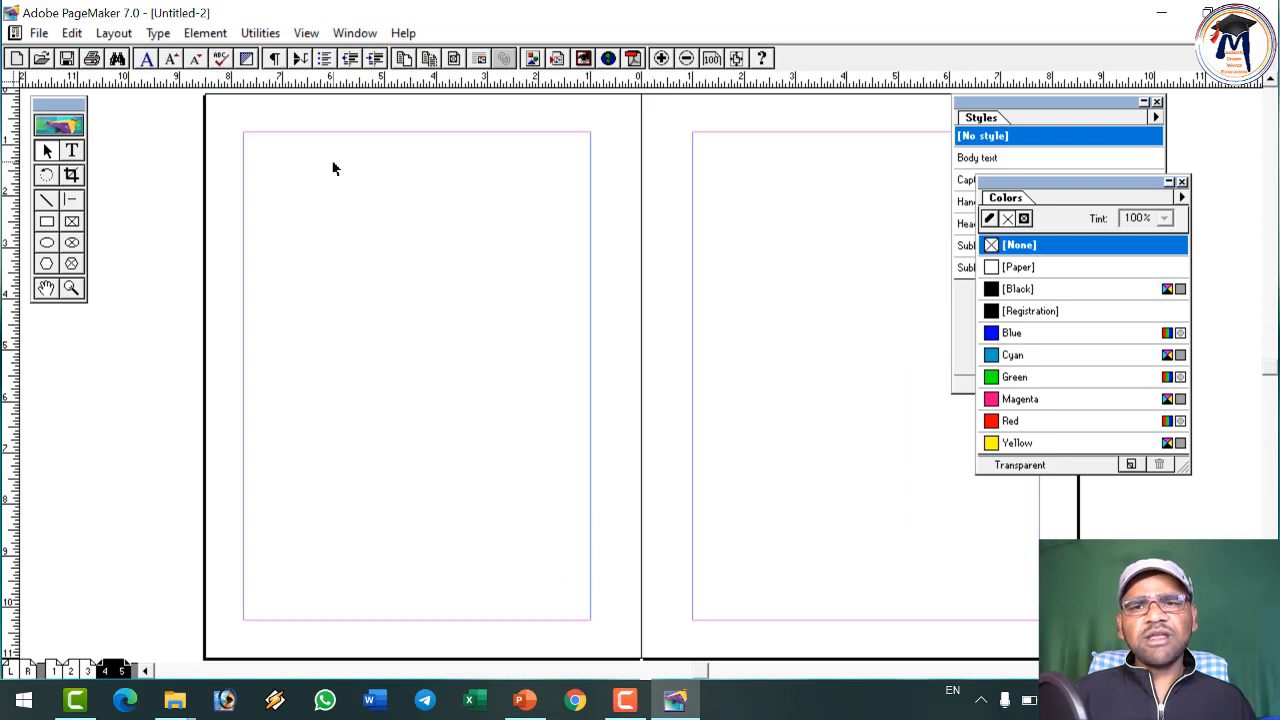
Return to the pages 2–3 spread, then switch to page 1
left_click(113, 33)
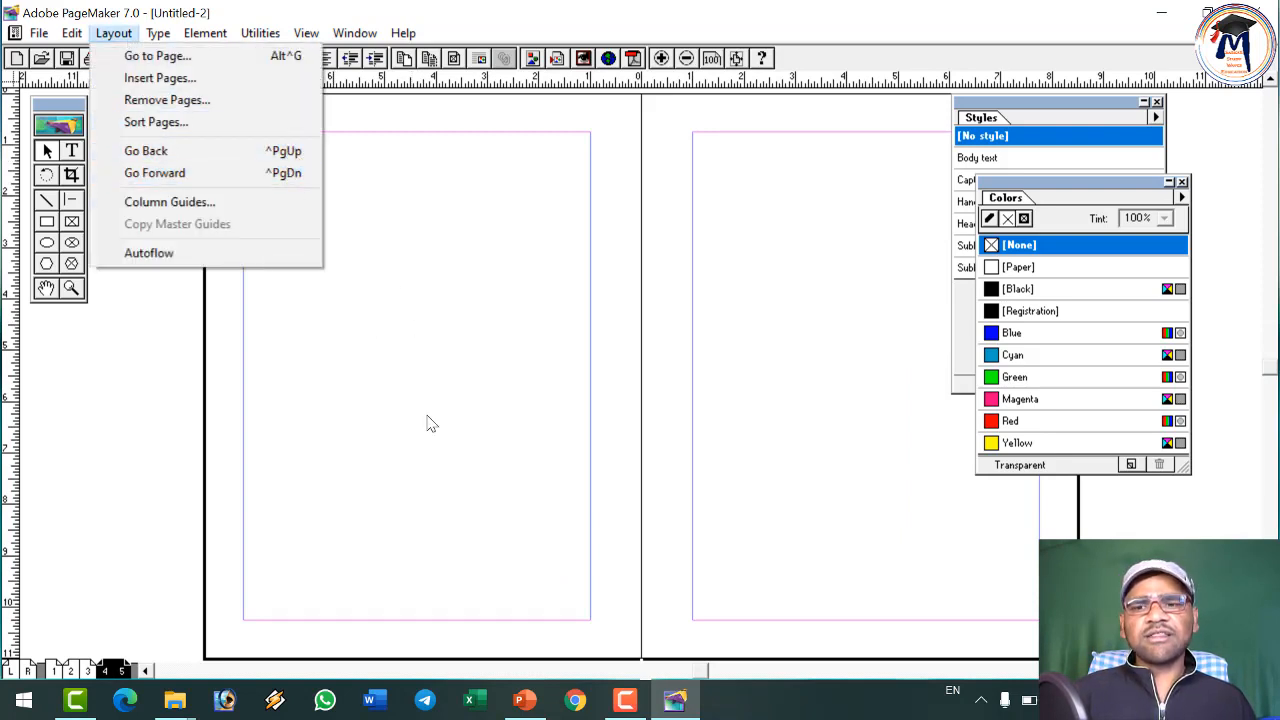
left_click(72, 671)
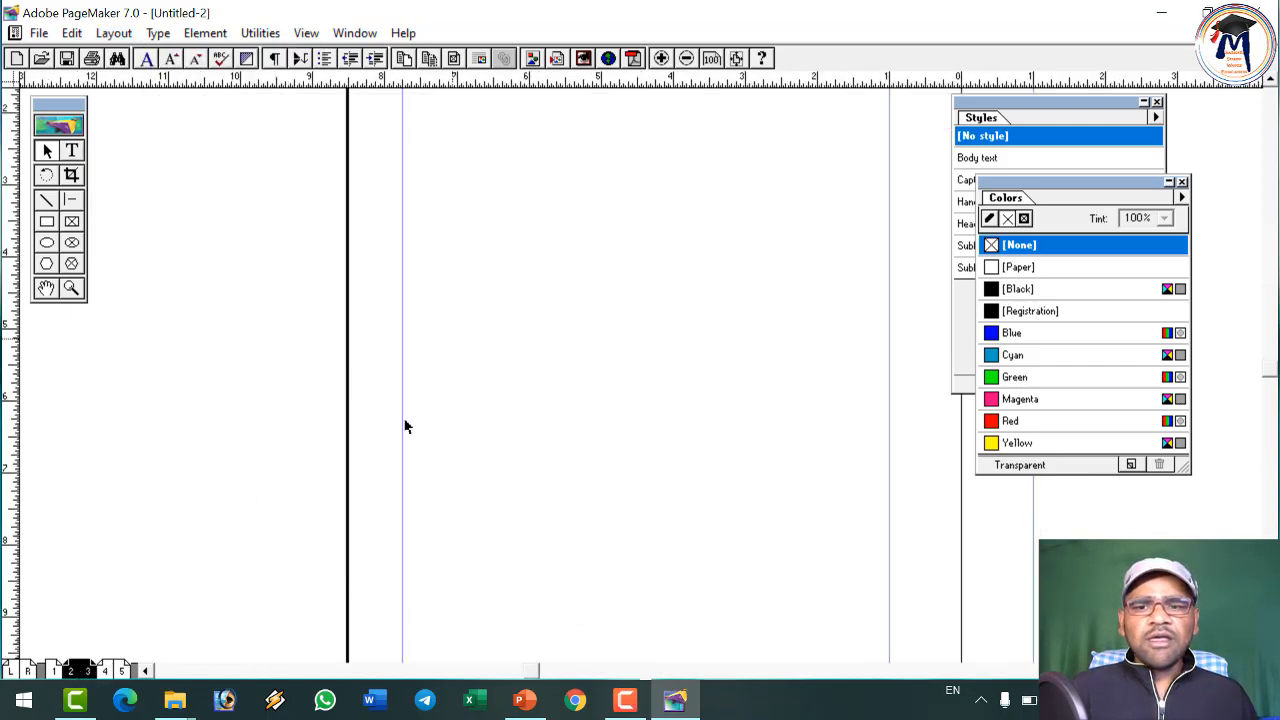
left_click(52, 672)
Check page 1's text and open Column Guides, showing 1 column at 0.167-inch spacing
left_click(704, 605, "ctrl")
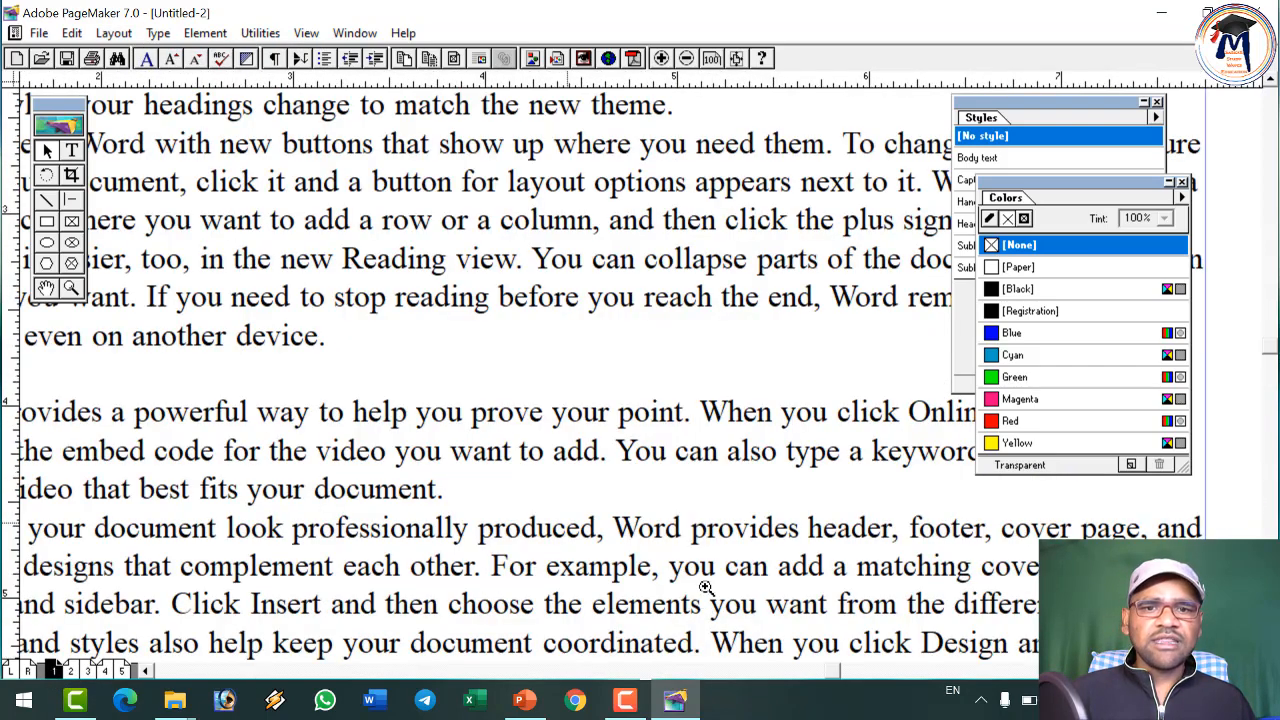
left_click(701, 543, "ctrl+alt")
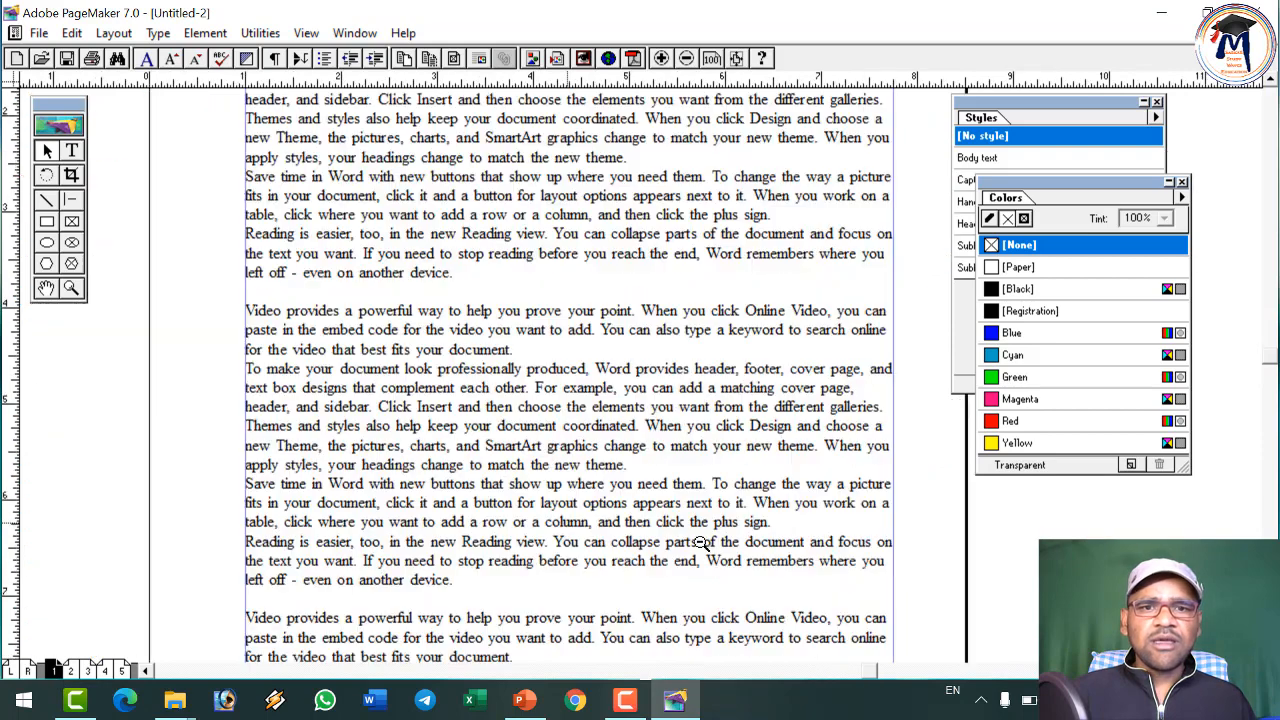
left_click(1270, 85)
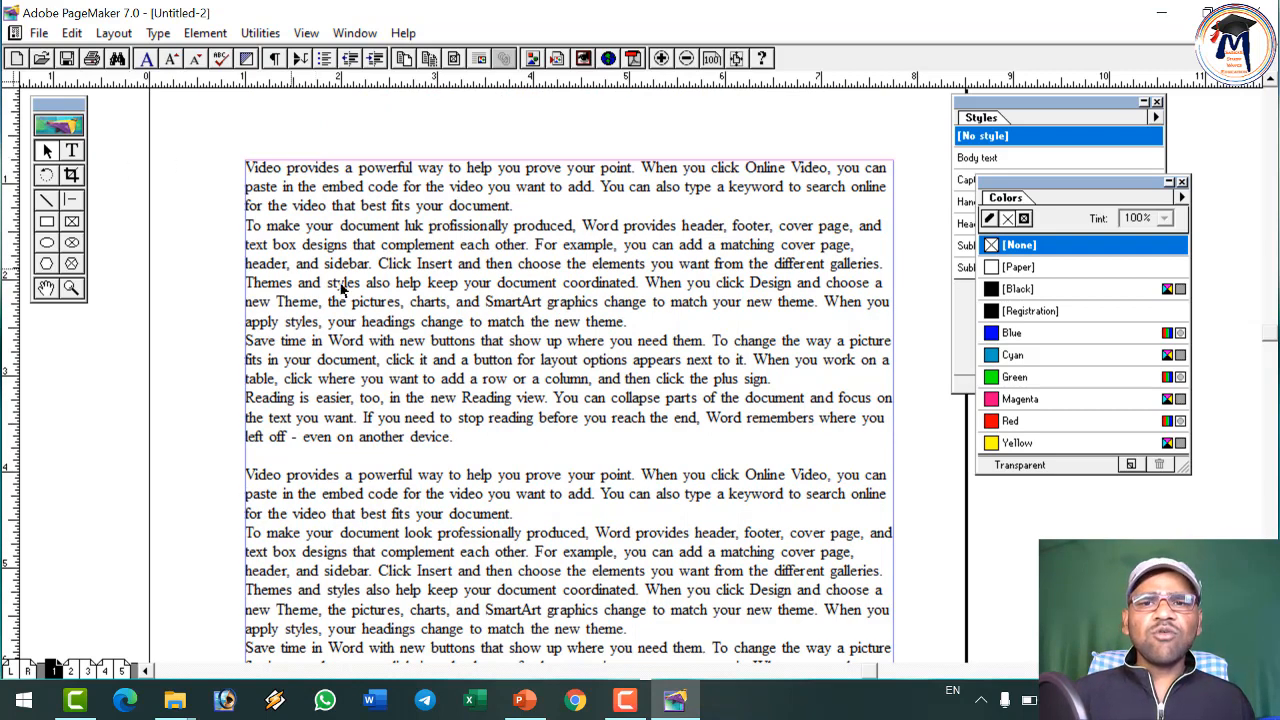
left_click(114, 33)
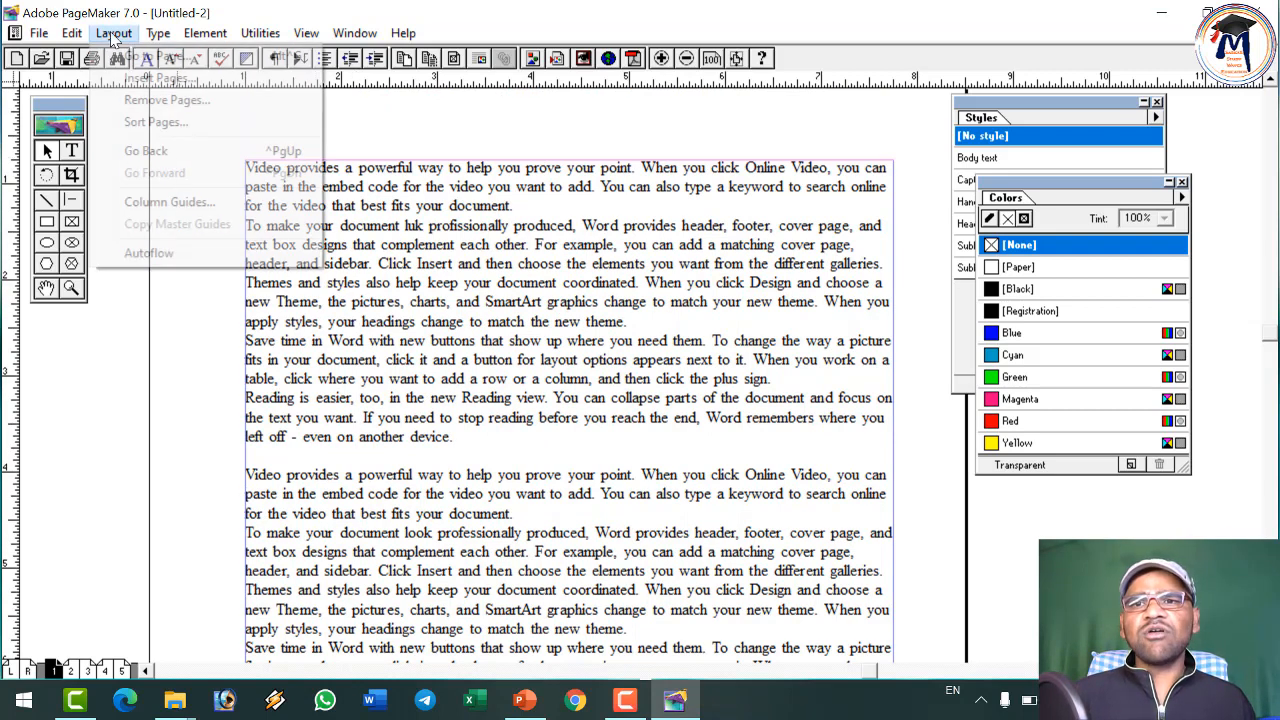
left_click(168, 204)
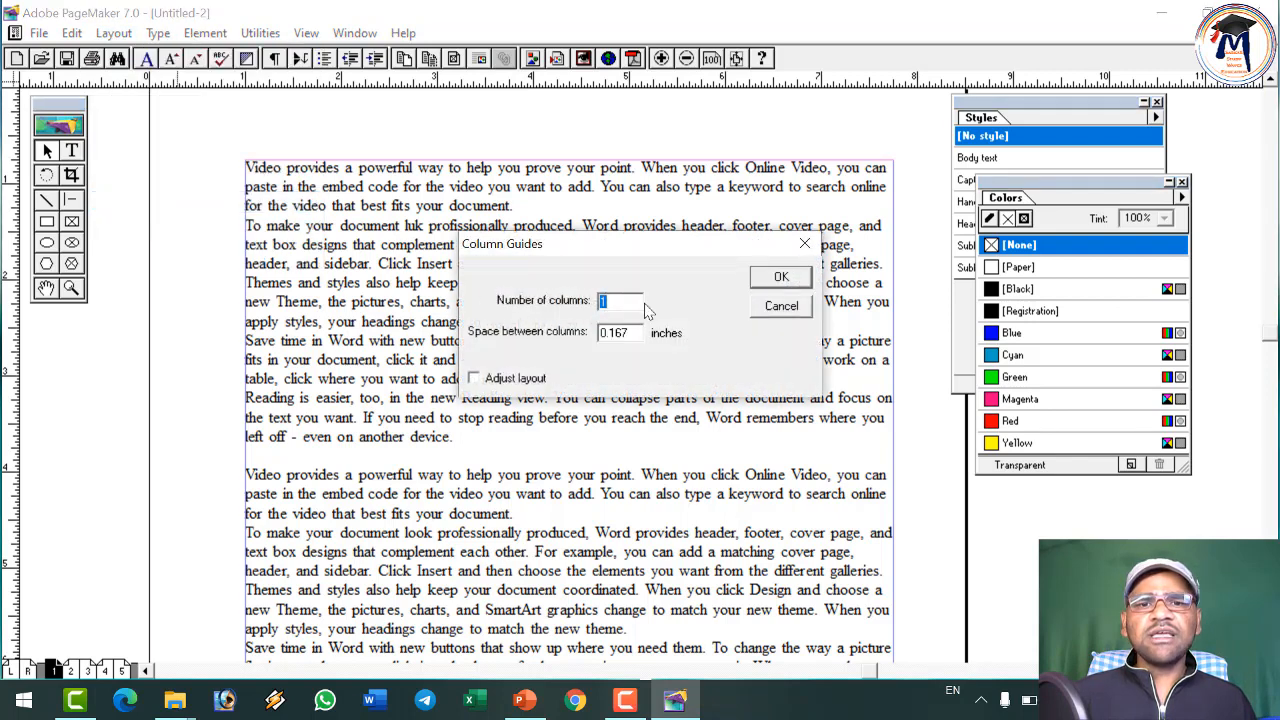
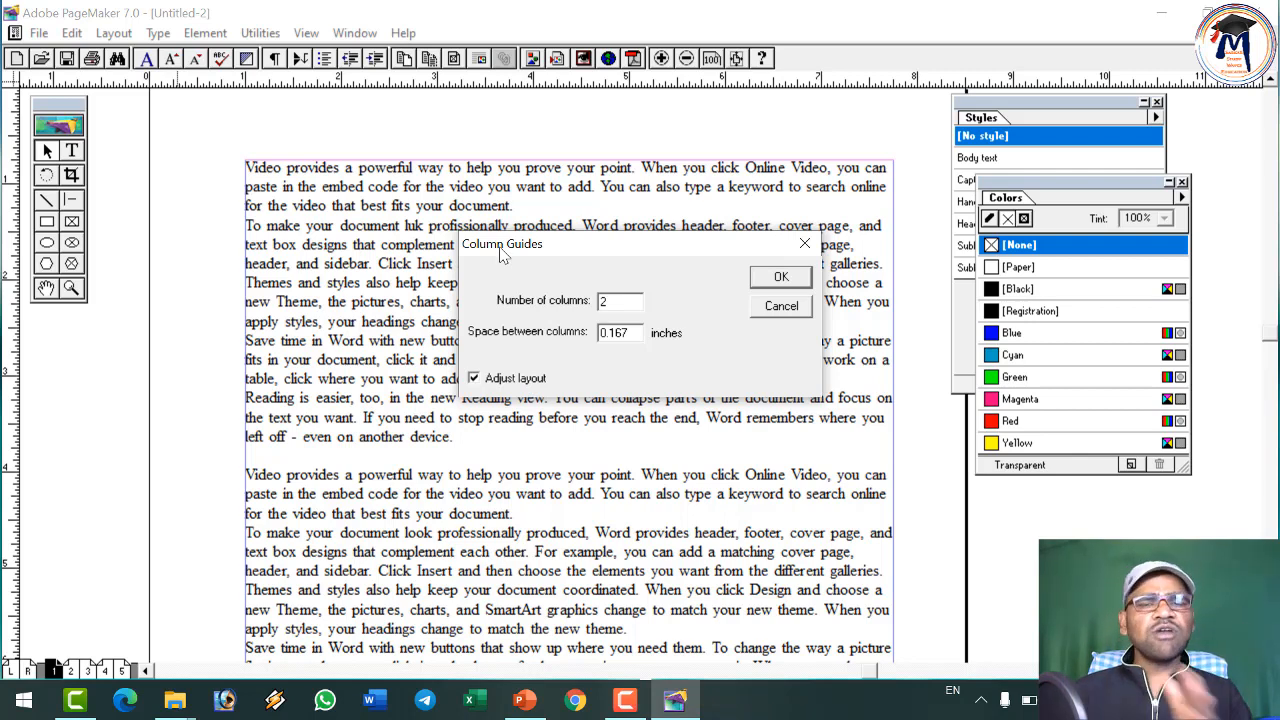
Apply 2 columns with 0.167-inch spacing, check the master spread, and return to page 1
left_click(778, 284)
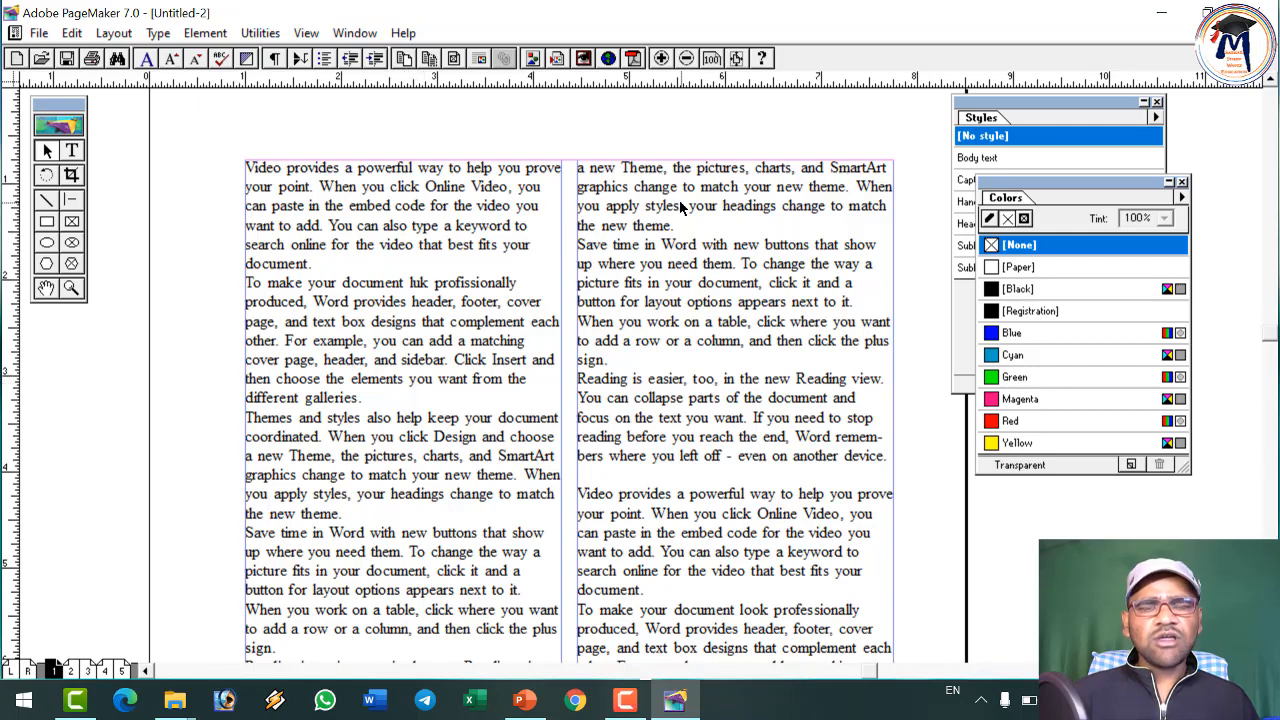
left_click(27, 671)
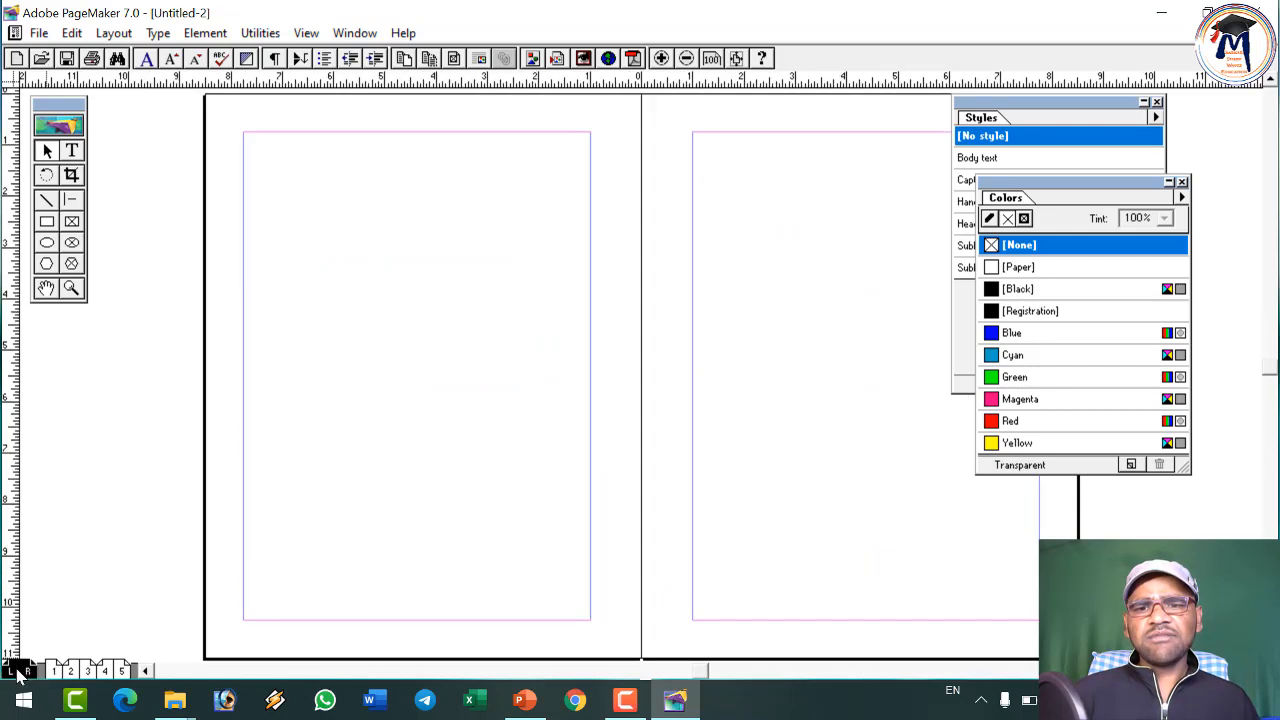
left_click(56, 668)
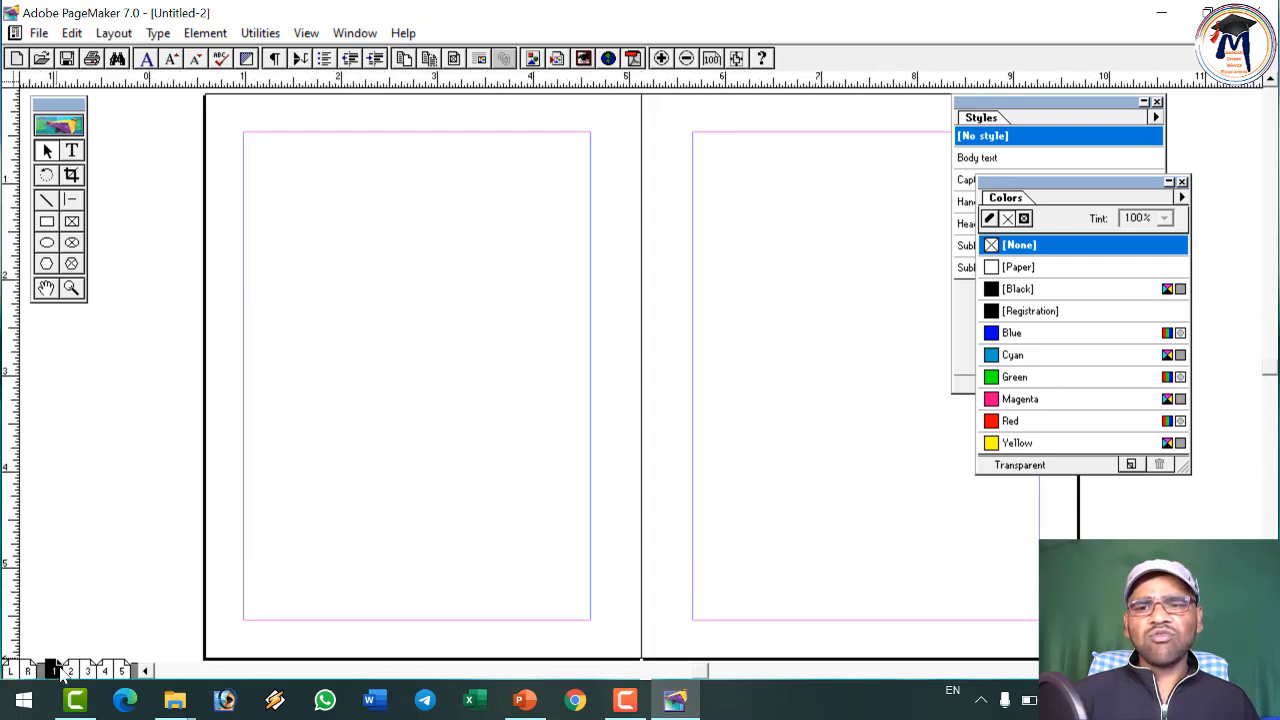
left_click(113, 33)
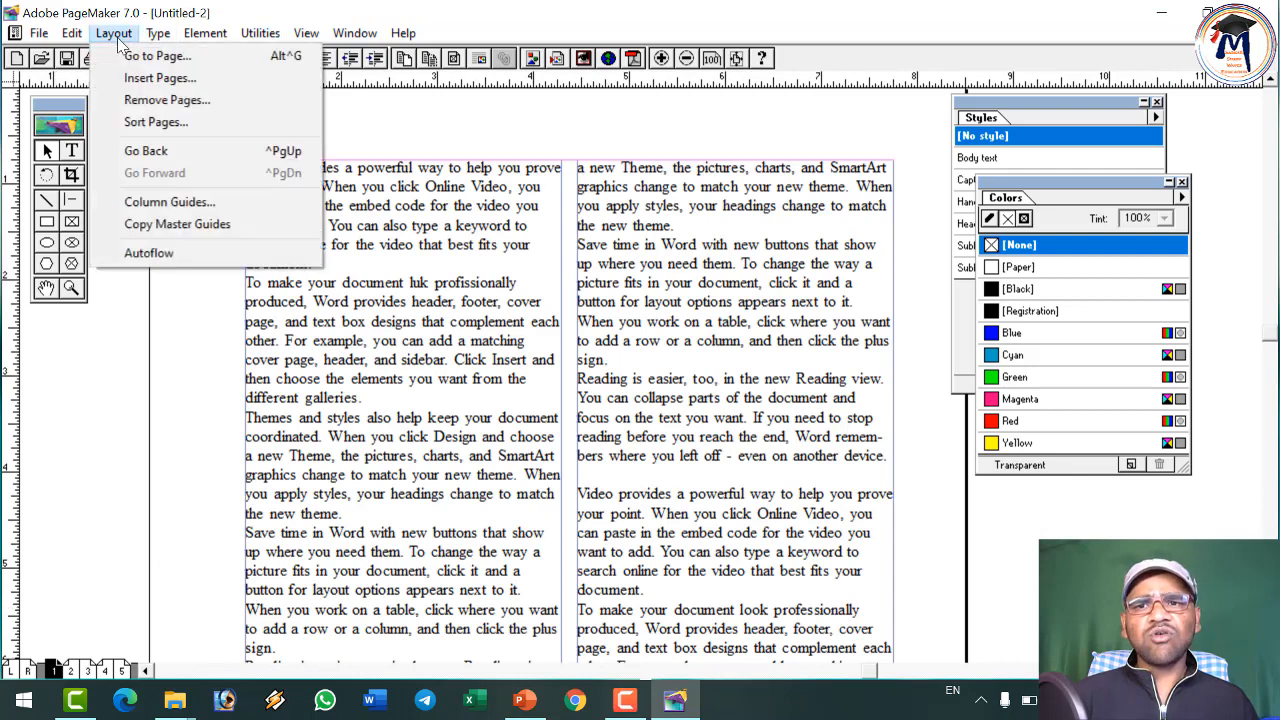
Copy the master guides onto page 1 and select the left and right column text blocks
left_click(220, 228)
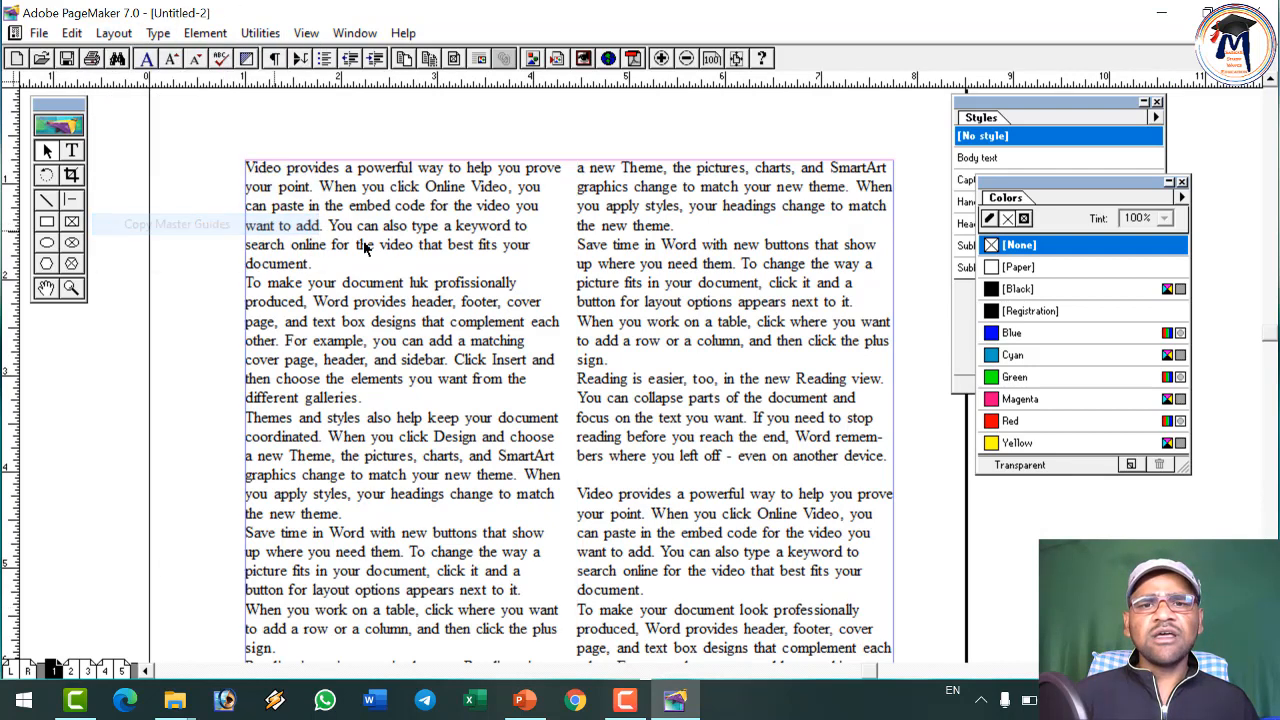
left_click(529, 390)
left_click(616, 369)
left_click(467, 369)
left_click(676, 357)
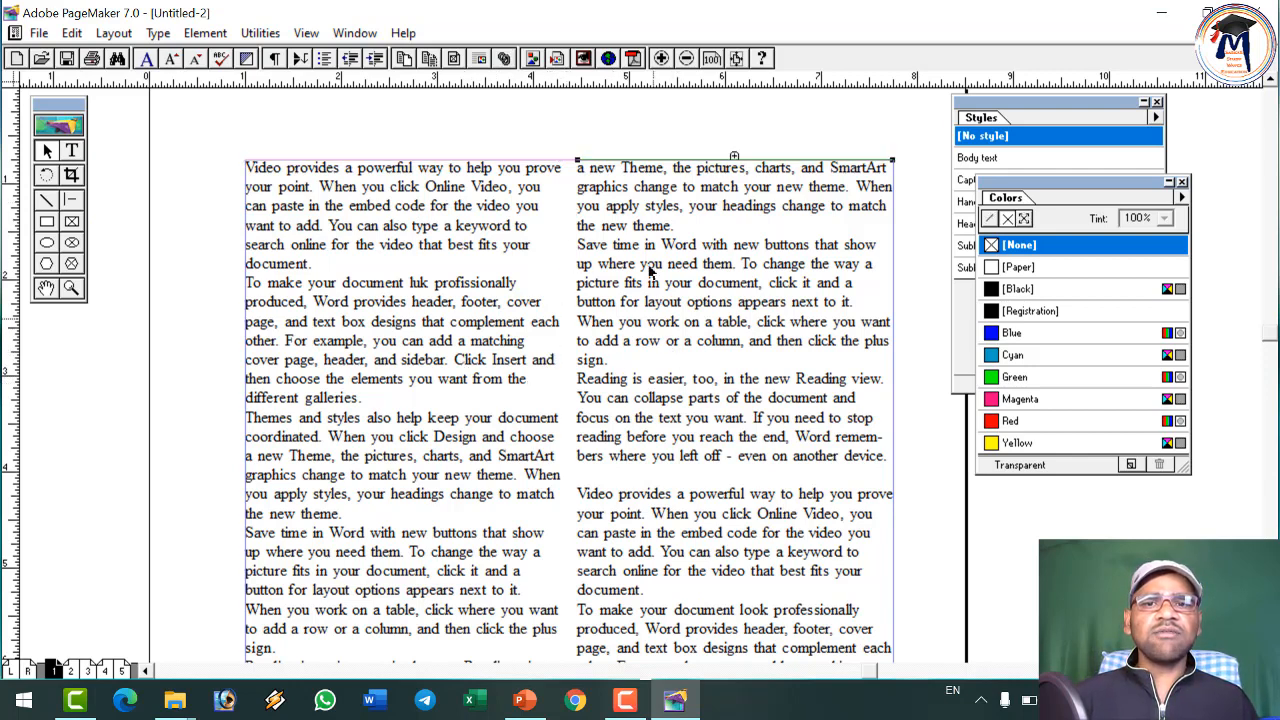
left_click(476, 300)
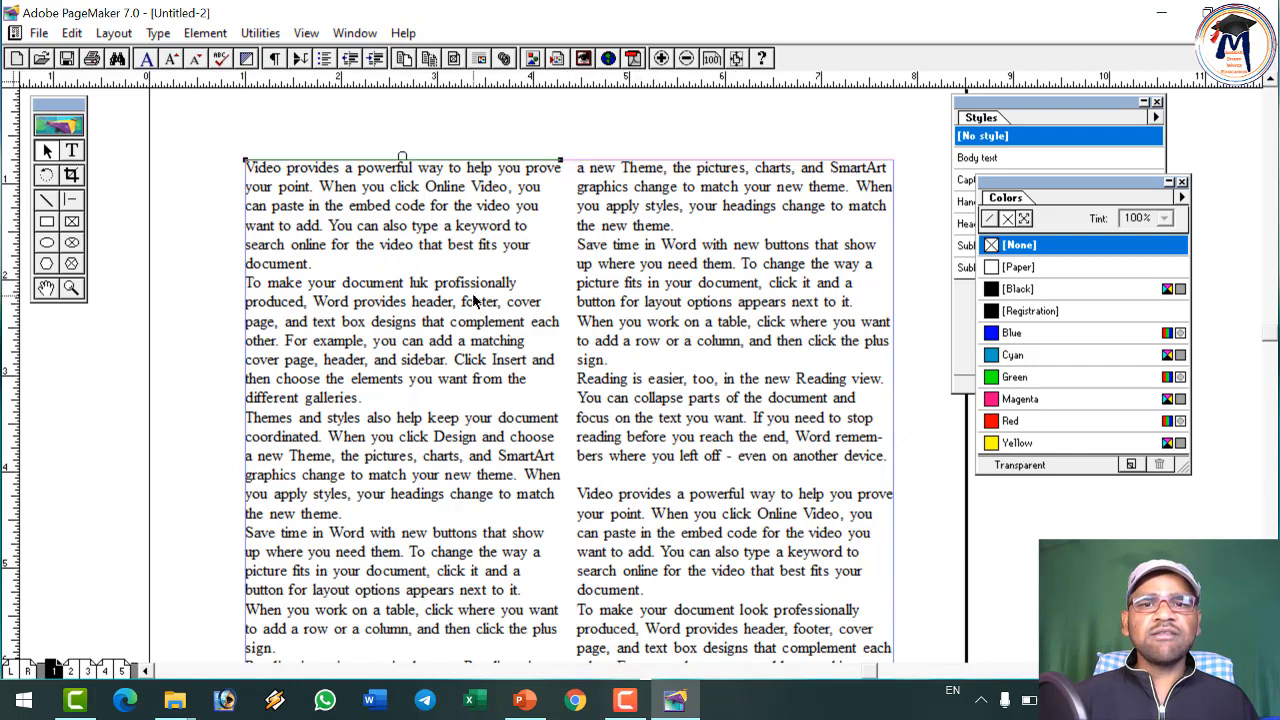
left_click(671, 301)
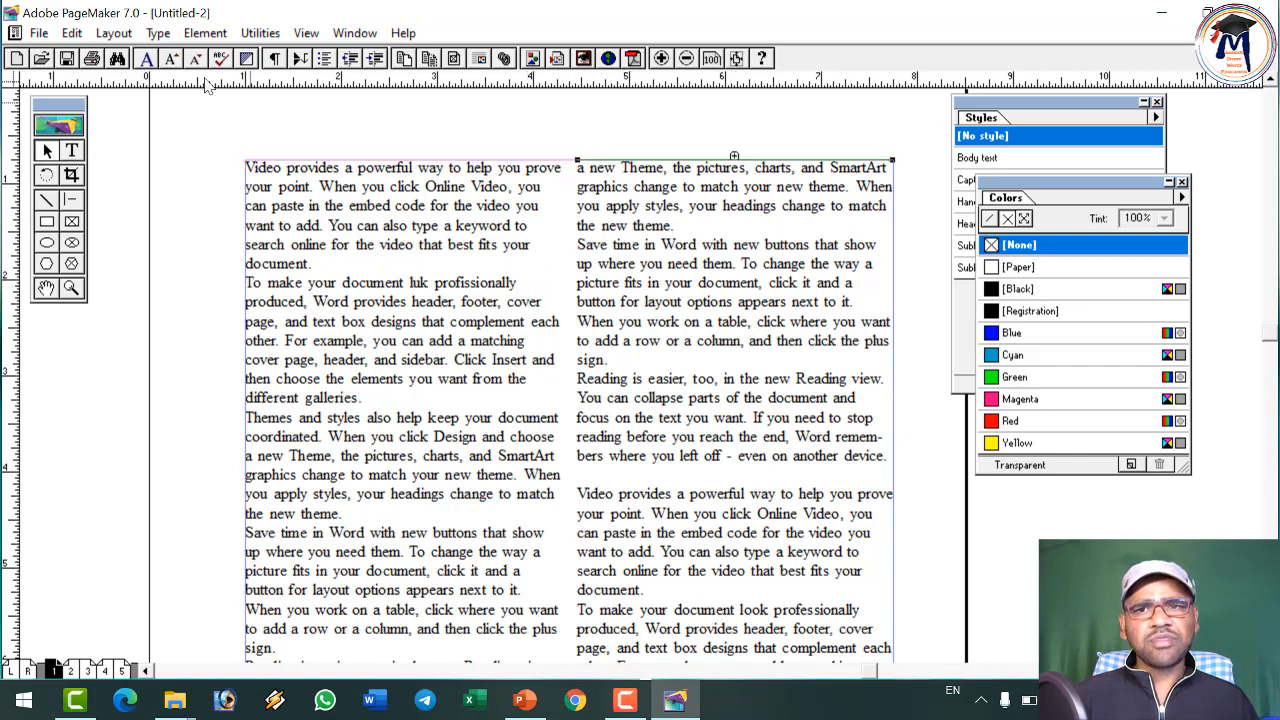
left_click(115, 36)
left_click(68, 249)
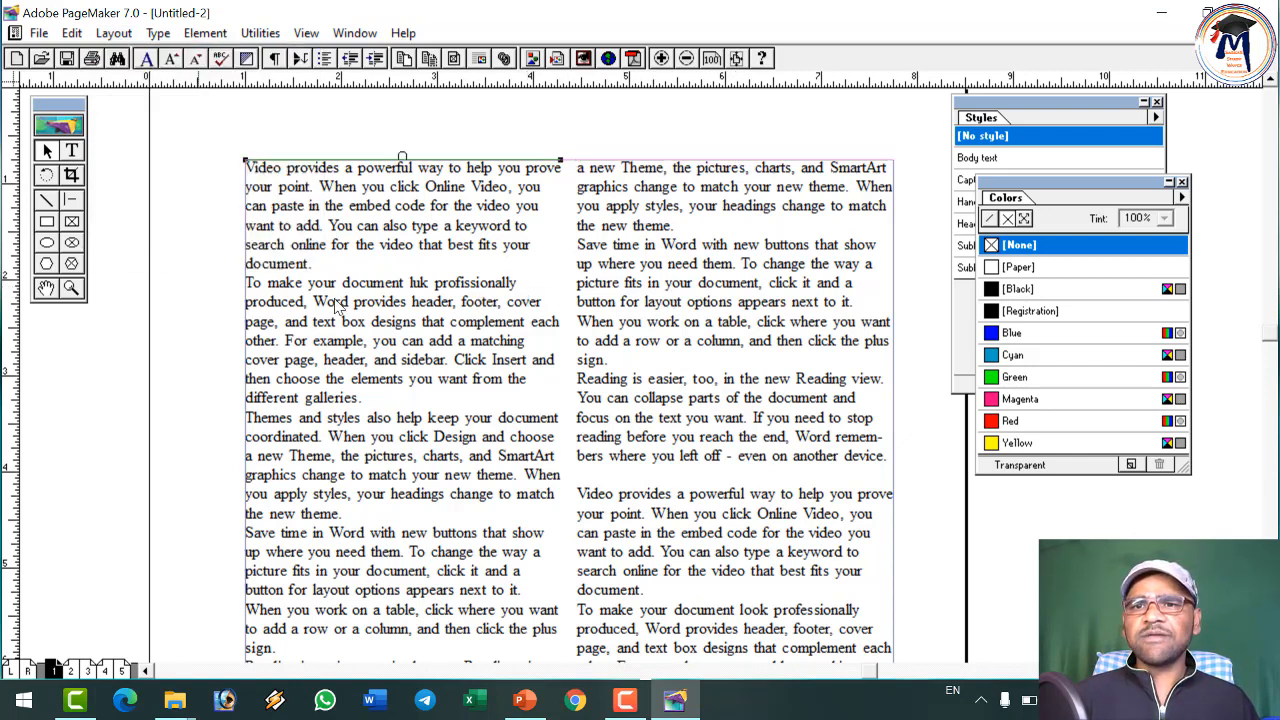
Select page 1's first paragraph with the Text tool, zoom in, and browse the Type submenus
left_click(158, 34)
left_click(158, 34)
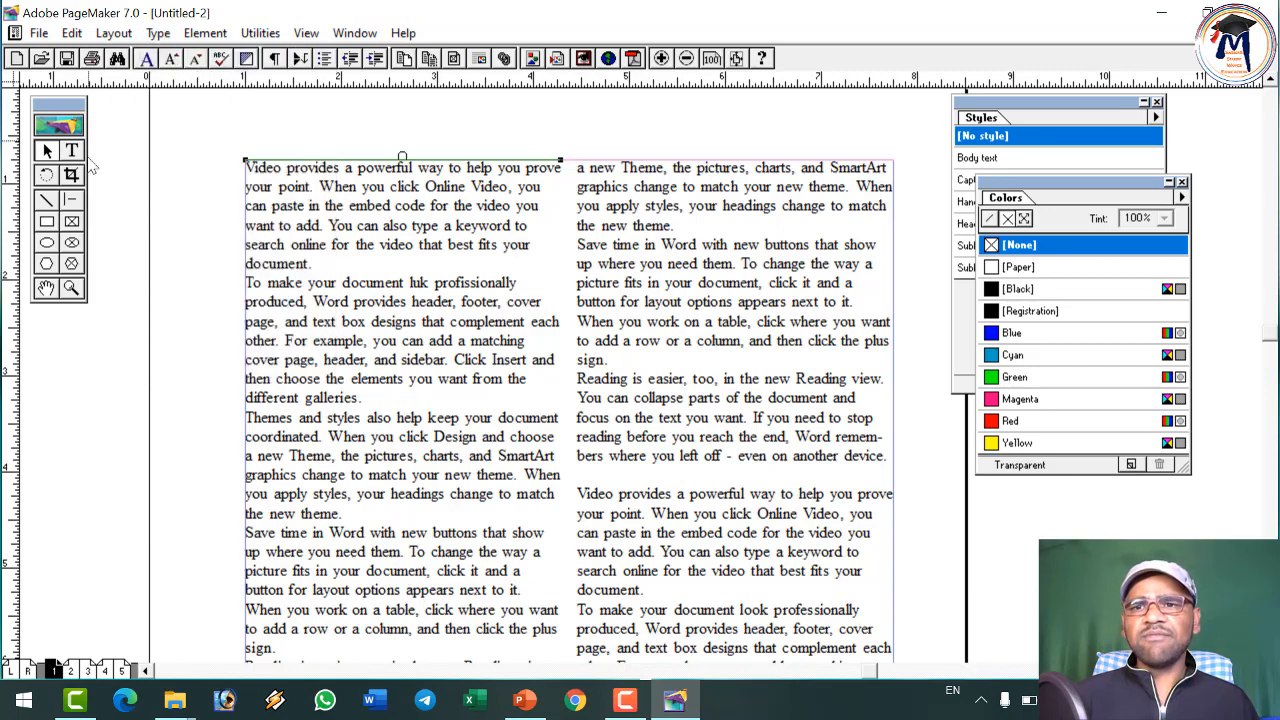
left_click(71, 152)
left_click_drag(313, 265, 206, 141)
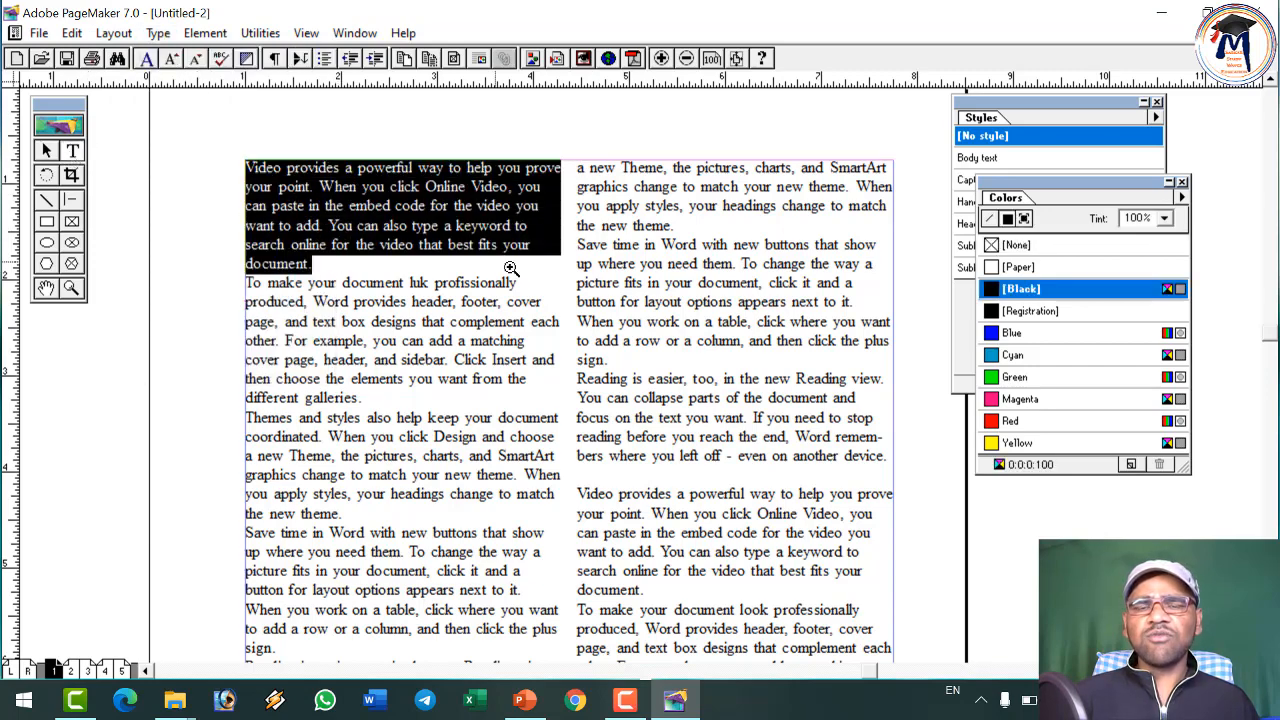
left_click(511, 267, "ctrl")
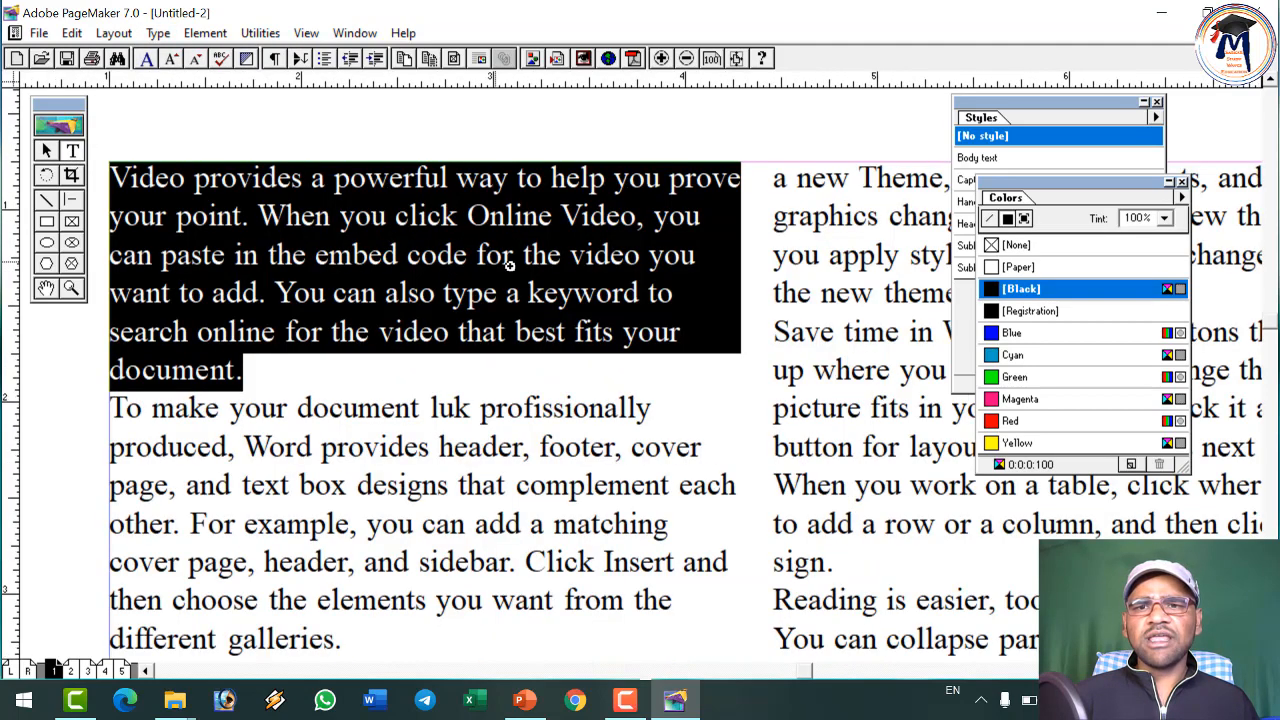
left_click(158, 33)
mouse_move(184, 57)
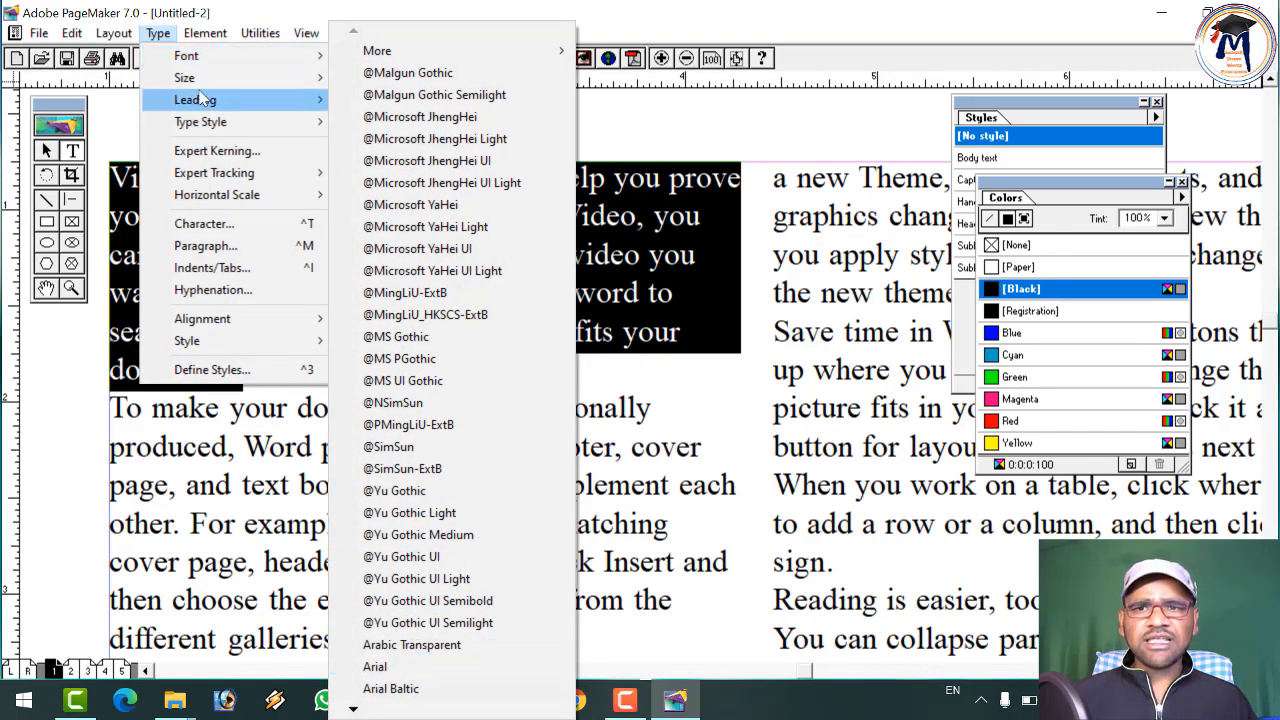
mouse_move(240, 100)
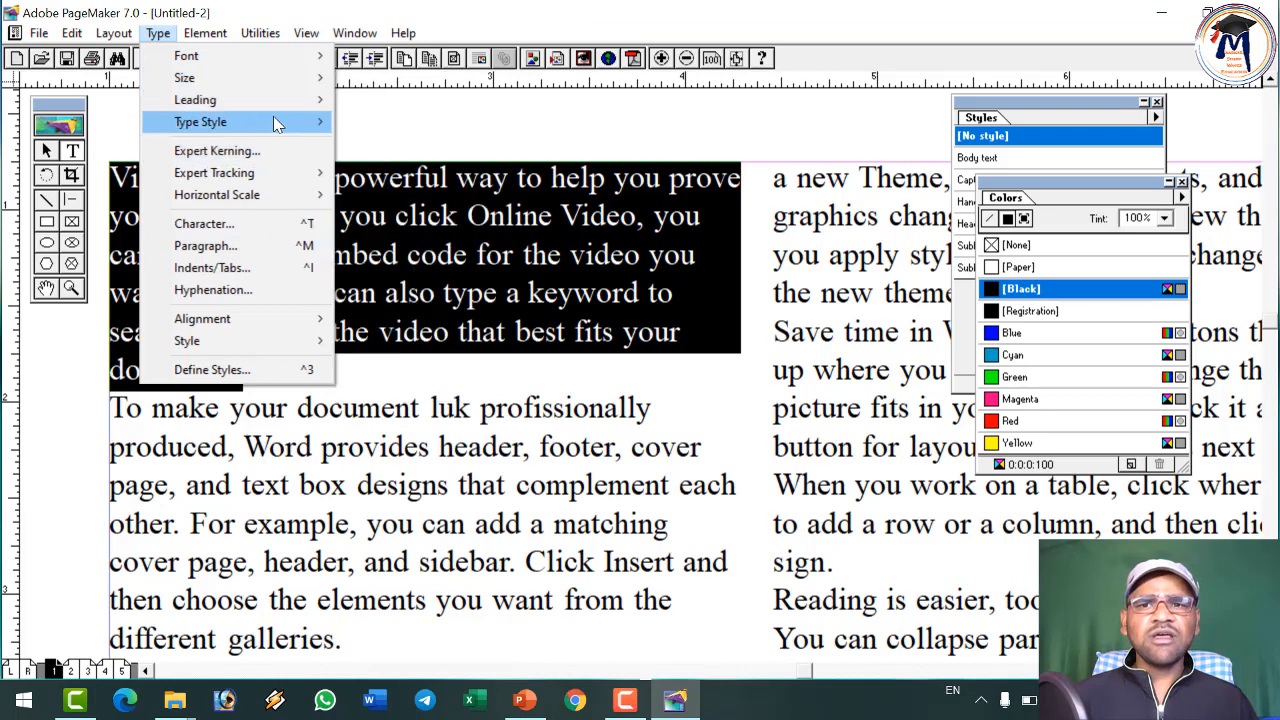
mouse_move(277, 121)
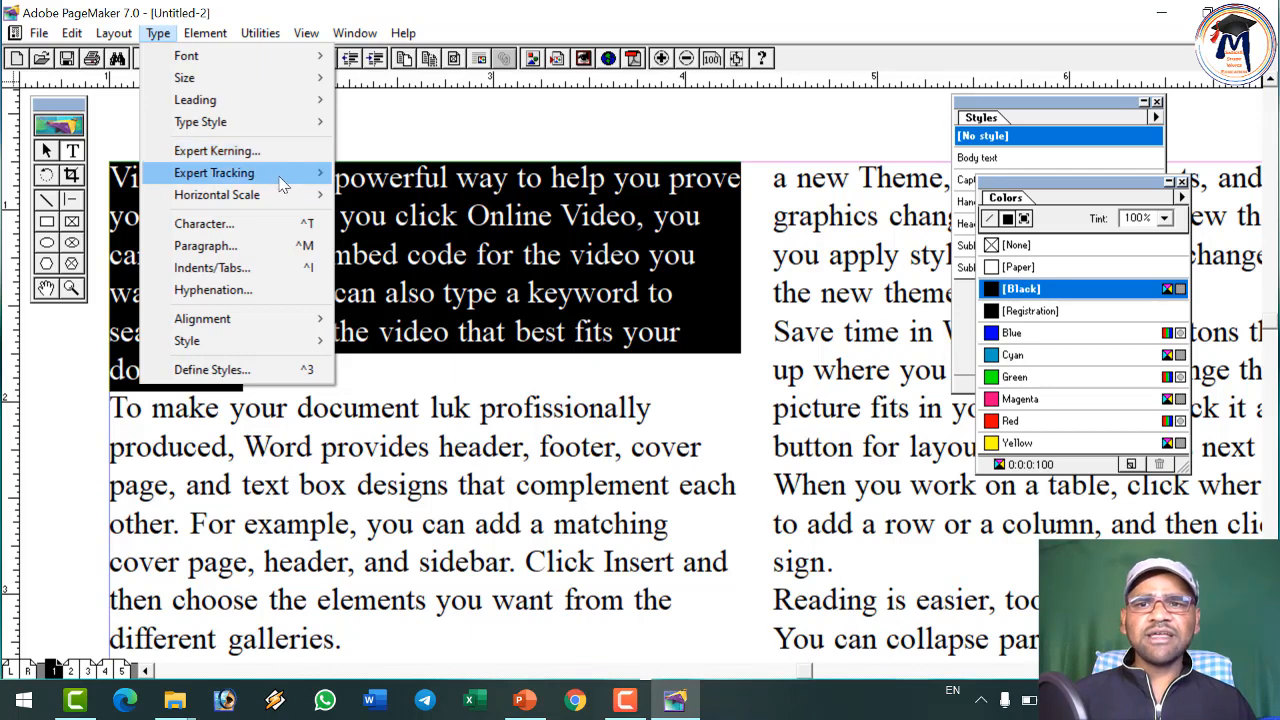
mouse_move(285, 173)
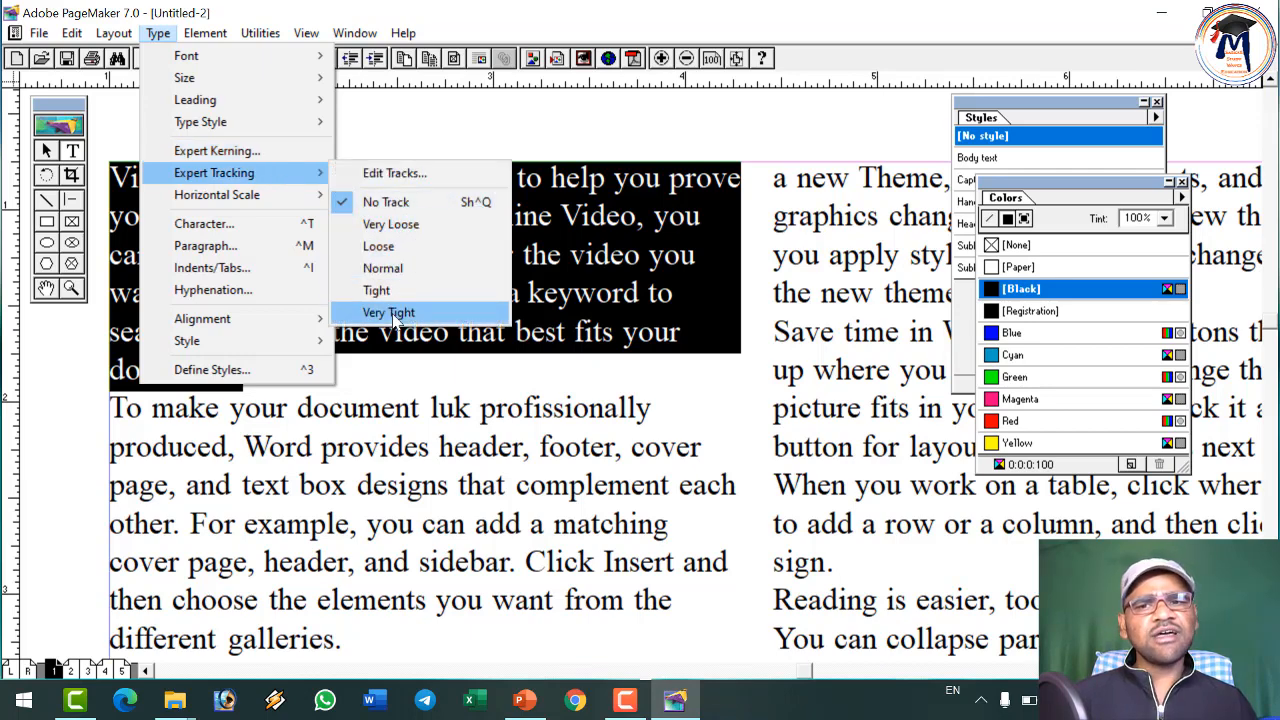
mouse_move(297, 206)
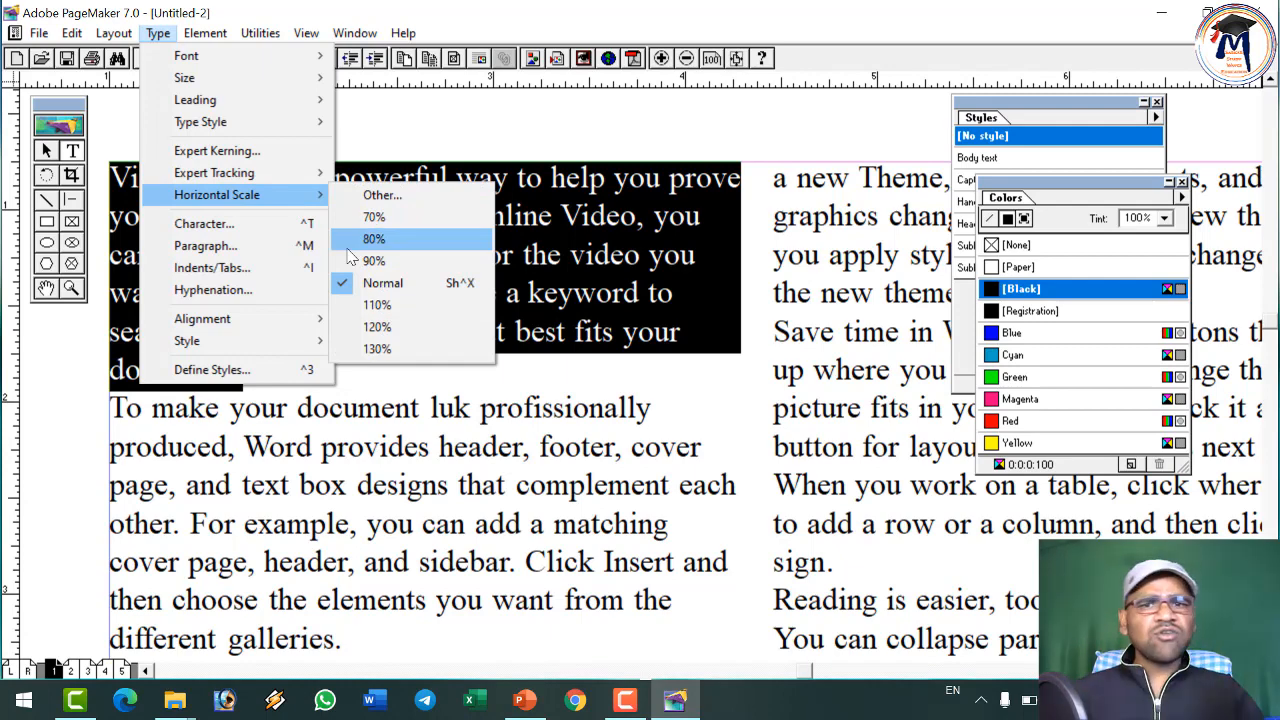
left_click(254, 223)
left_click_drag(675, 218, 781, 235)
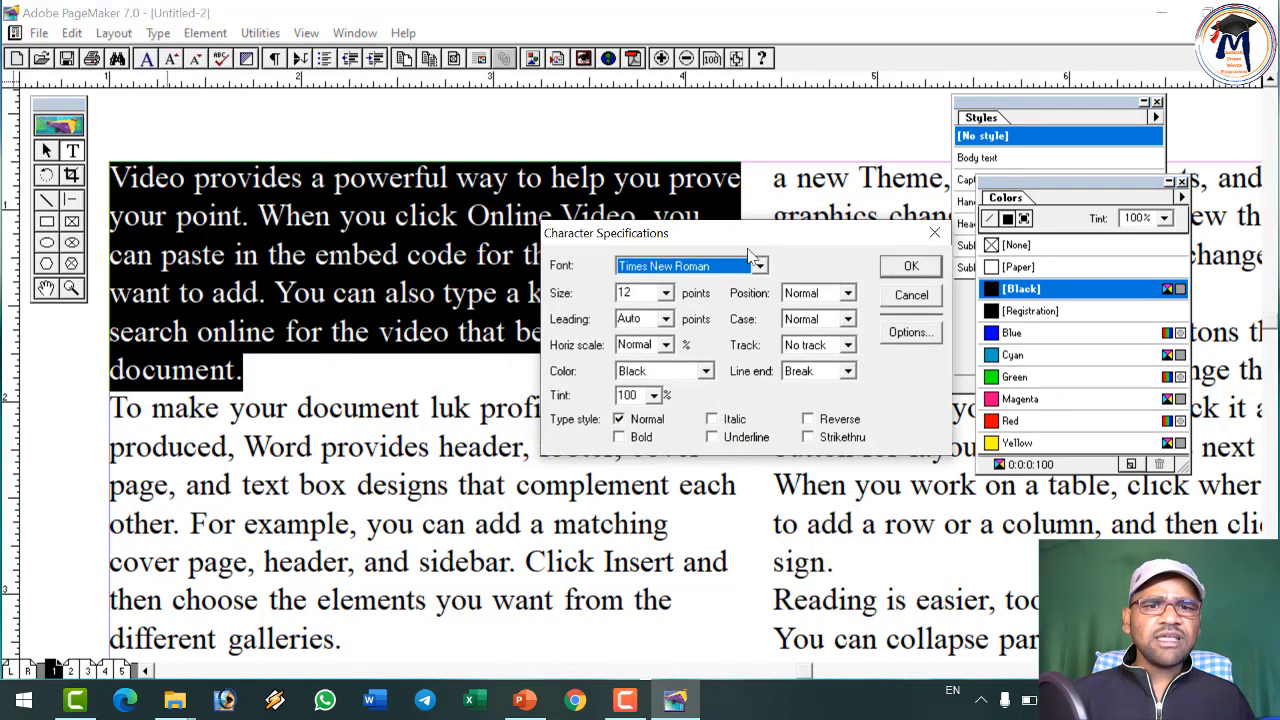
left_click(759, 266)
left_click(722, 288)
left_click(667, 295)
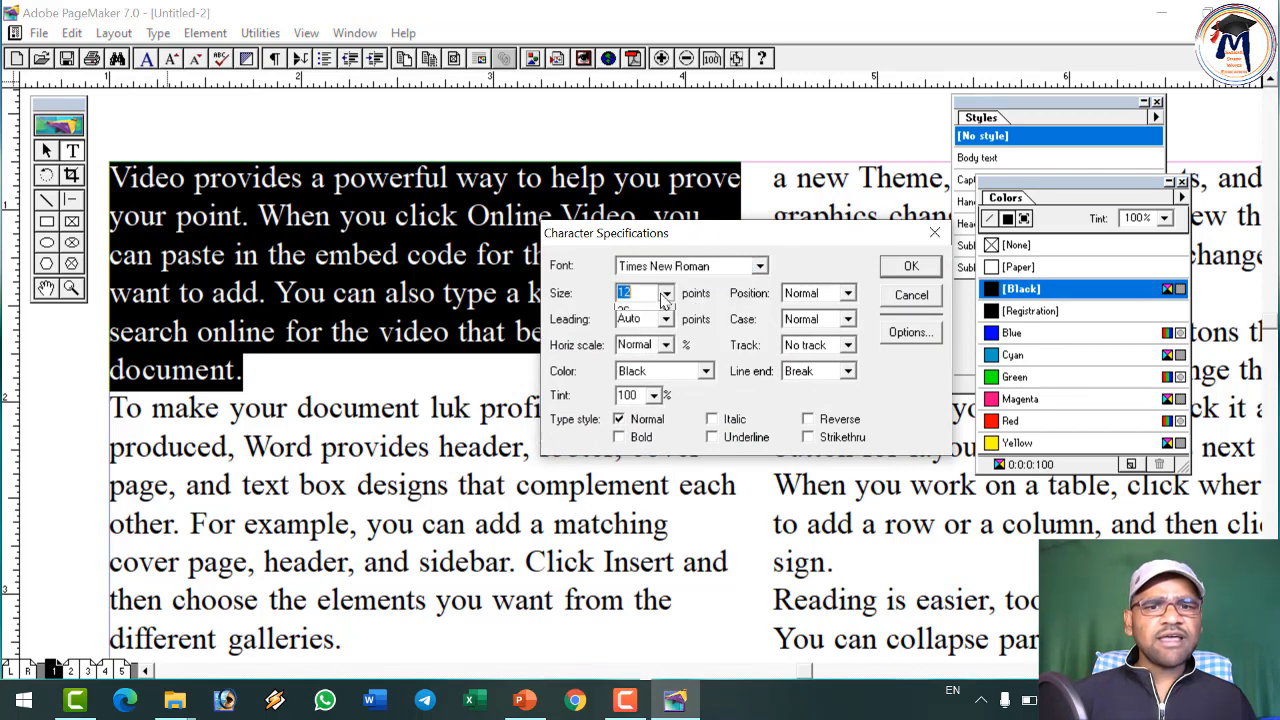
left_click(663, 295)
left_click(662, 319)
left_click(662, 319)
left_click(663, 345)
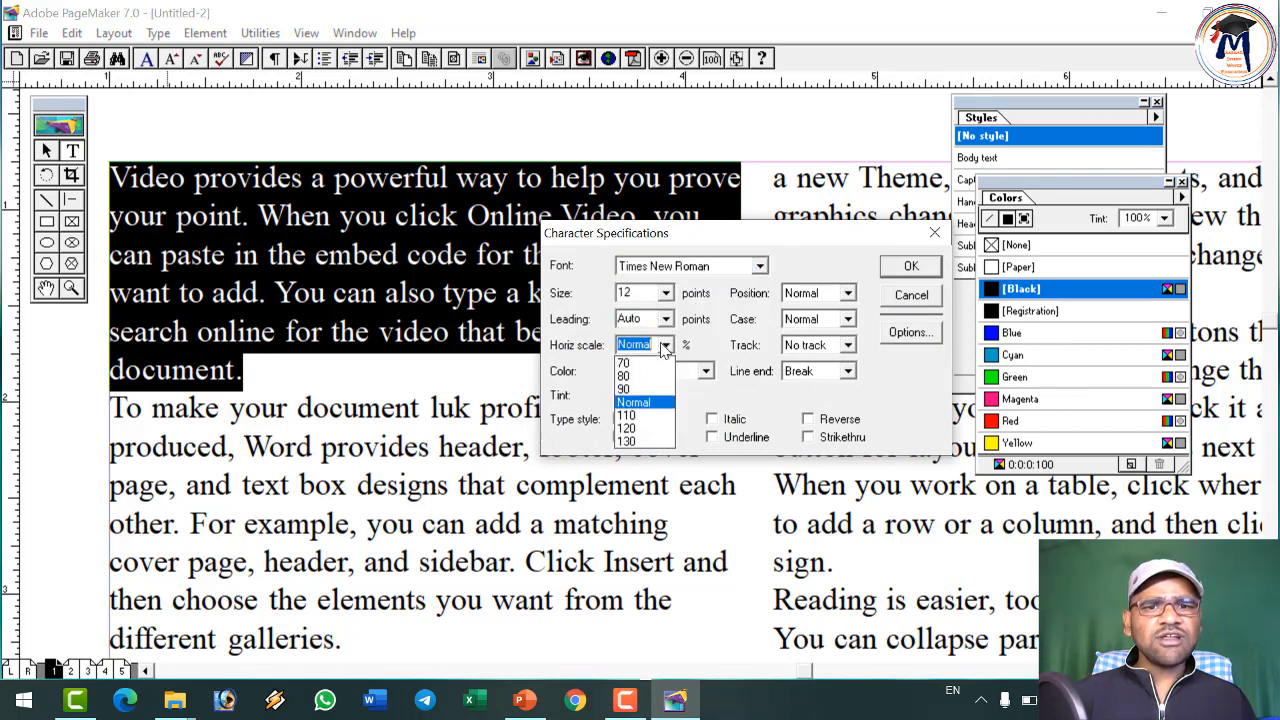
left_click(663, 352)
left_click(677, 372)
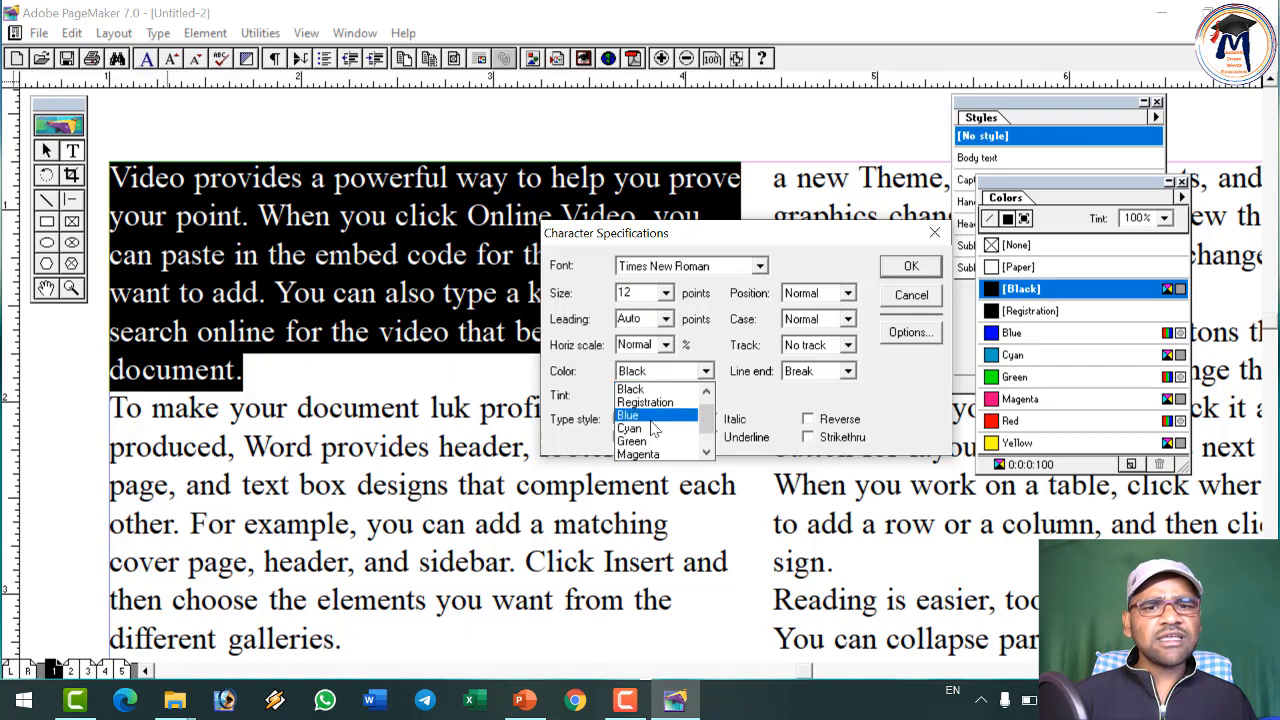
left_click(688, 381)
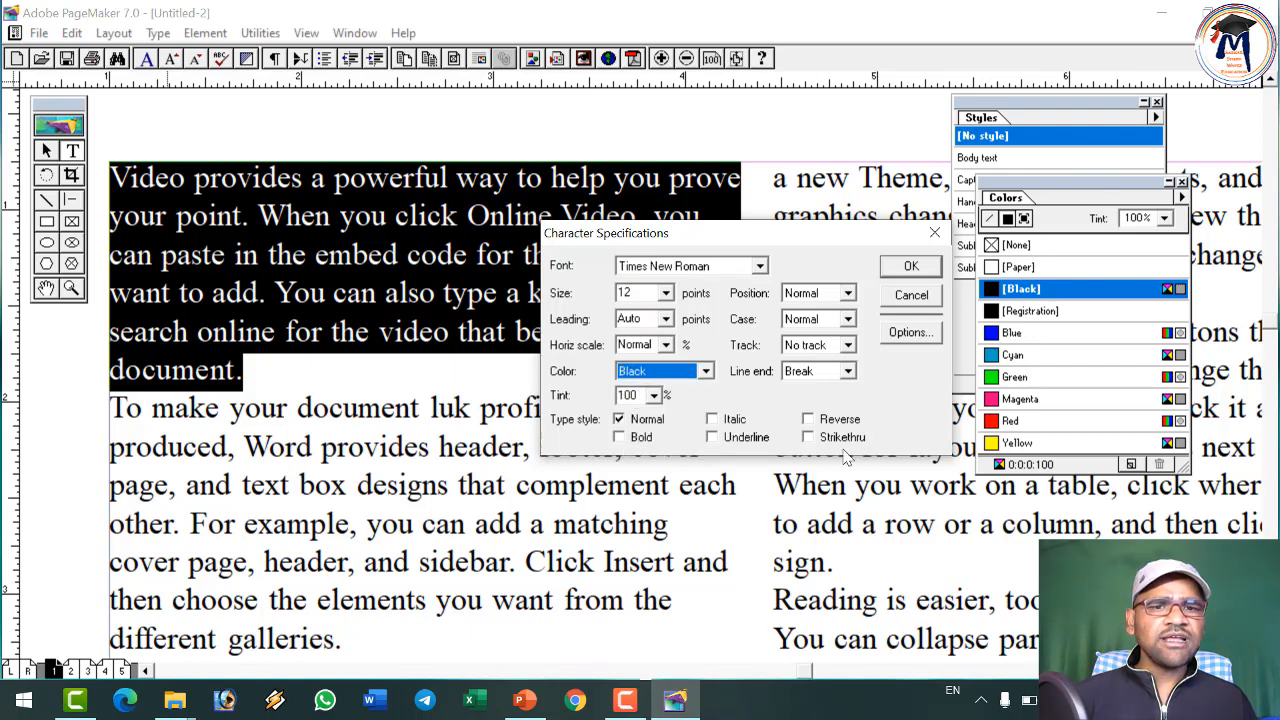
left_click(848, 294)
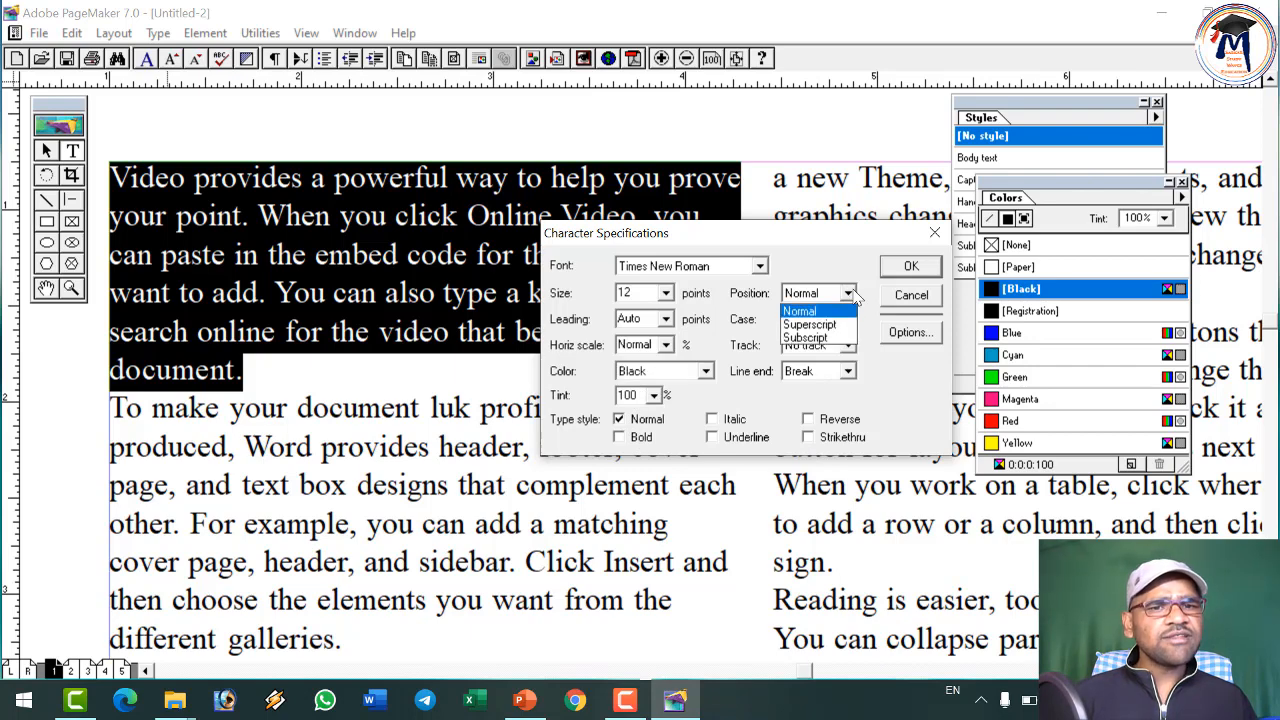
left_click(850, 294)
left_click(848, 320)
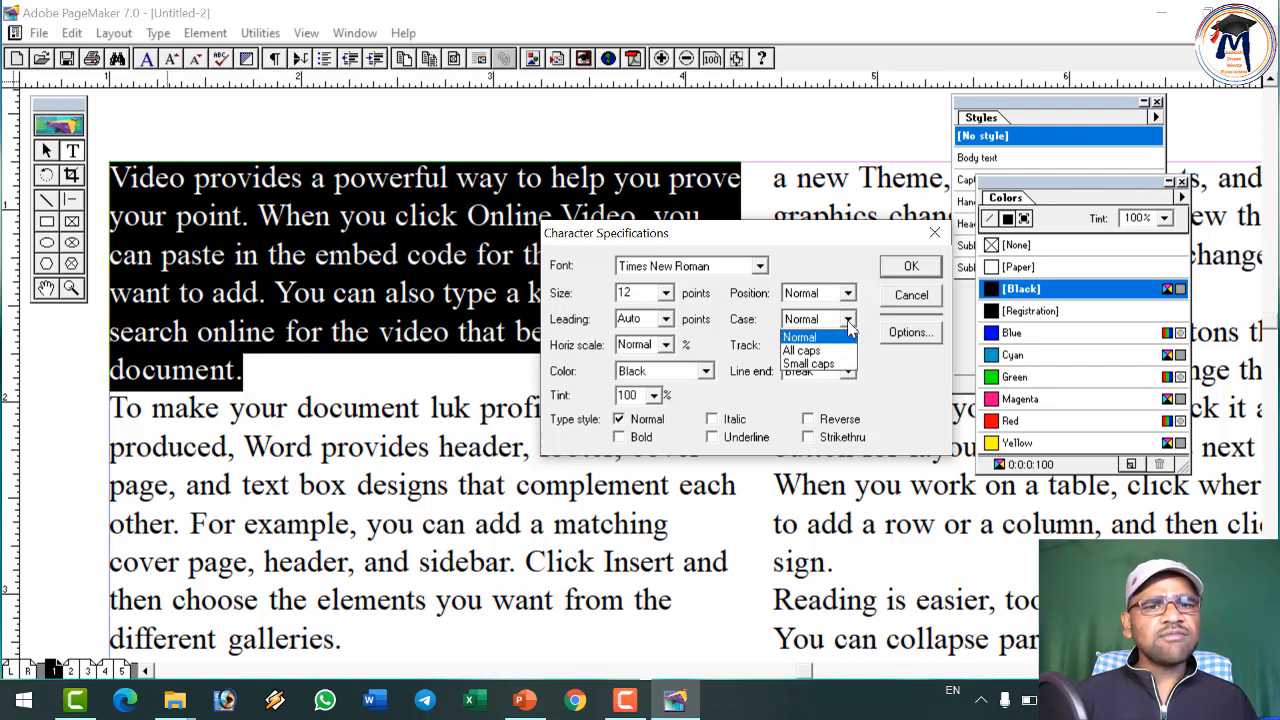
left_click(848, 320)
left_click(848, 345)
left_click(840, 360)
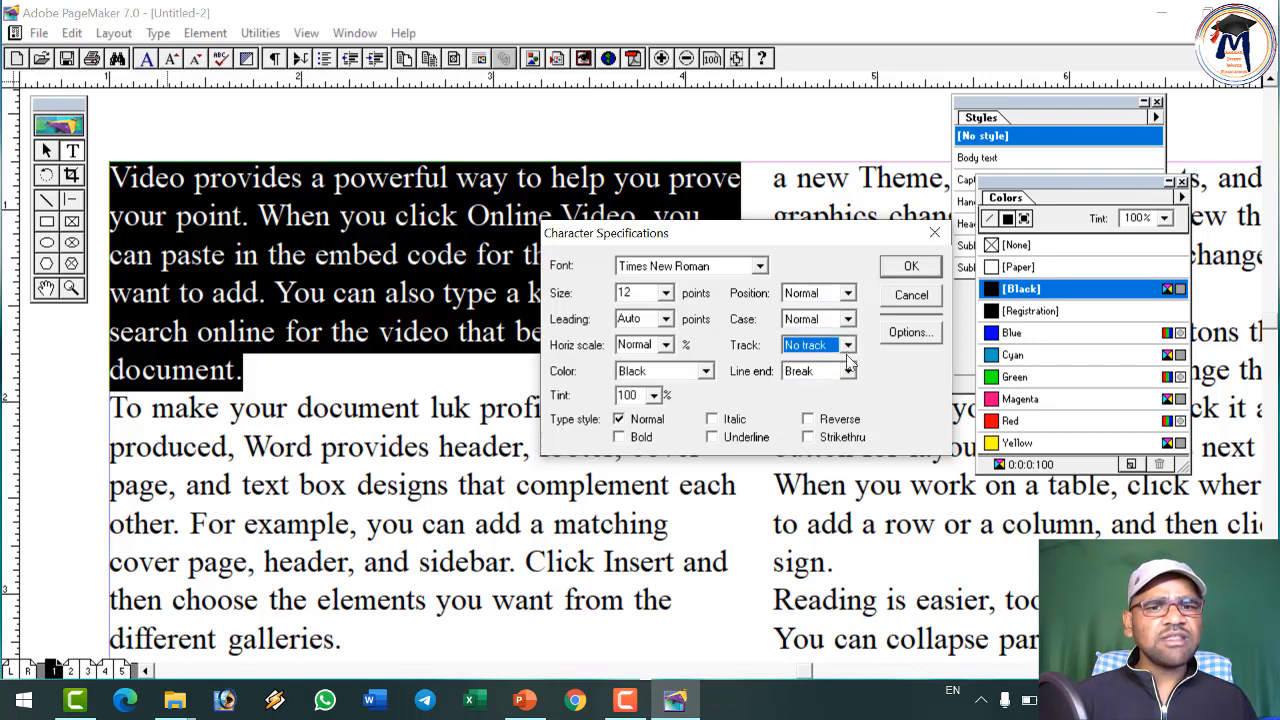
left_click(848, 372)
left_click(846, 374)
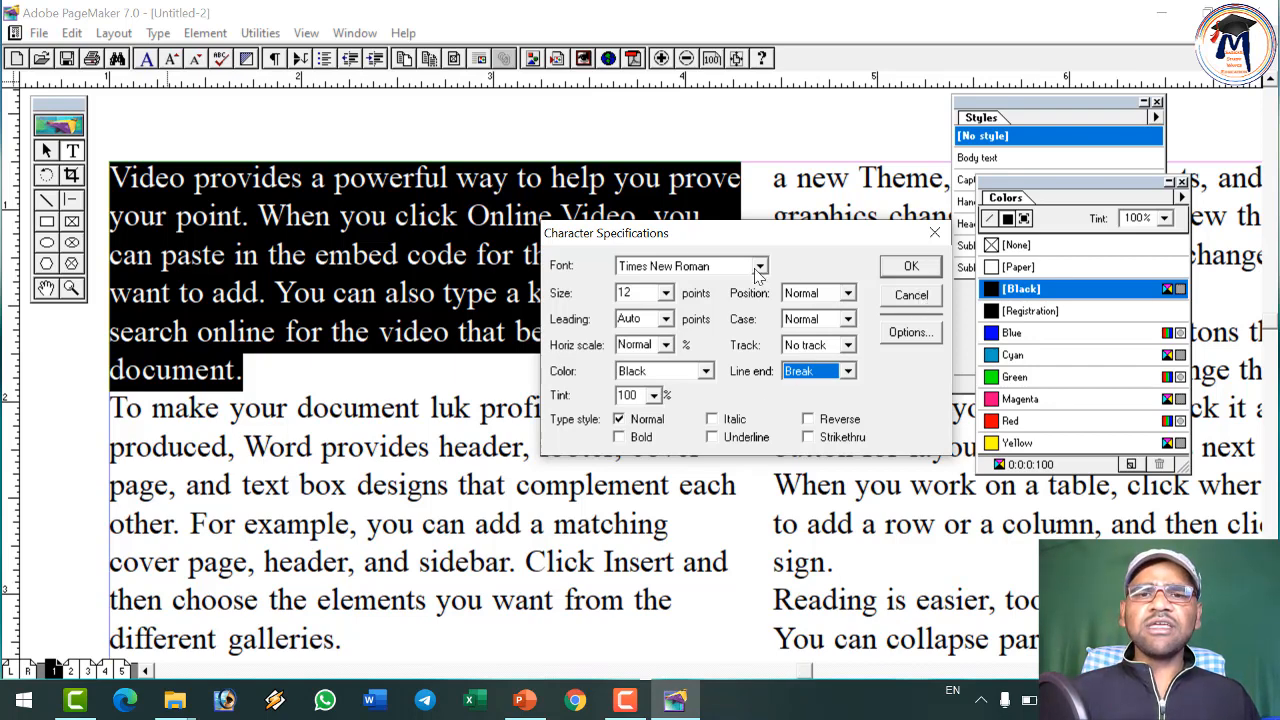
left_click(911, 266)
left_click(158, 33)
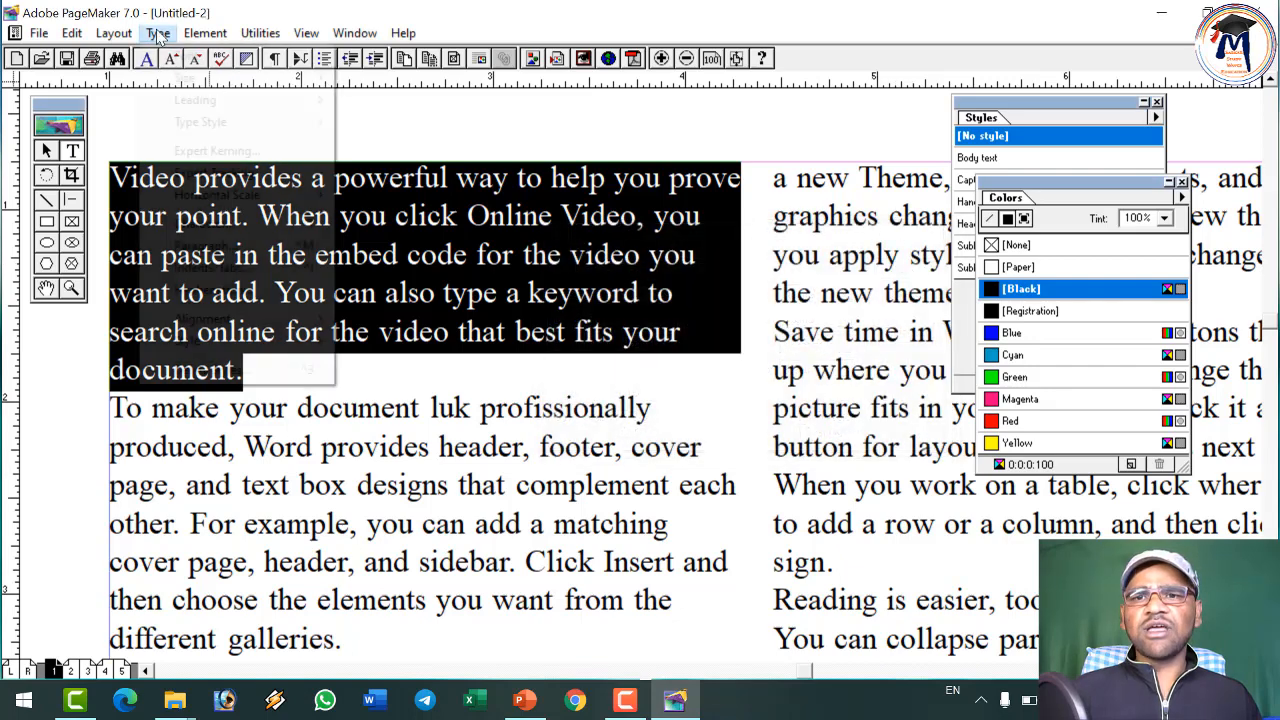
Review the paragraph's indents and alignment, trying Center but cancelling without changes
left_click(230, 247)
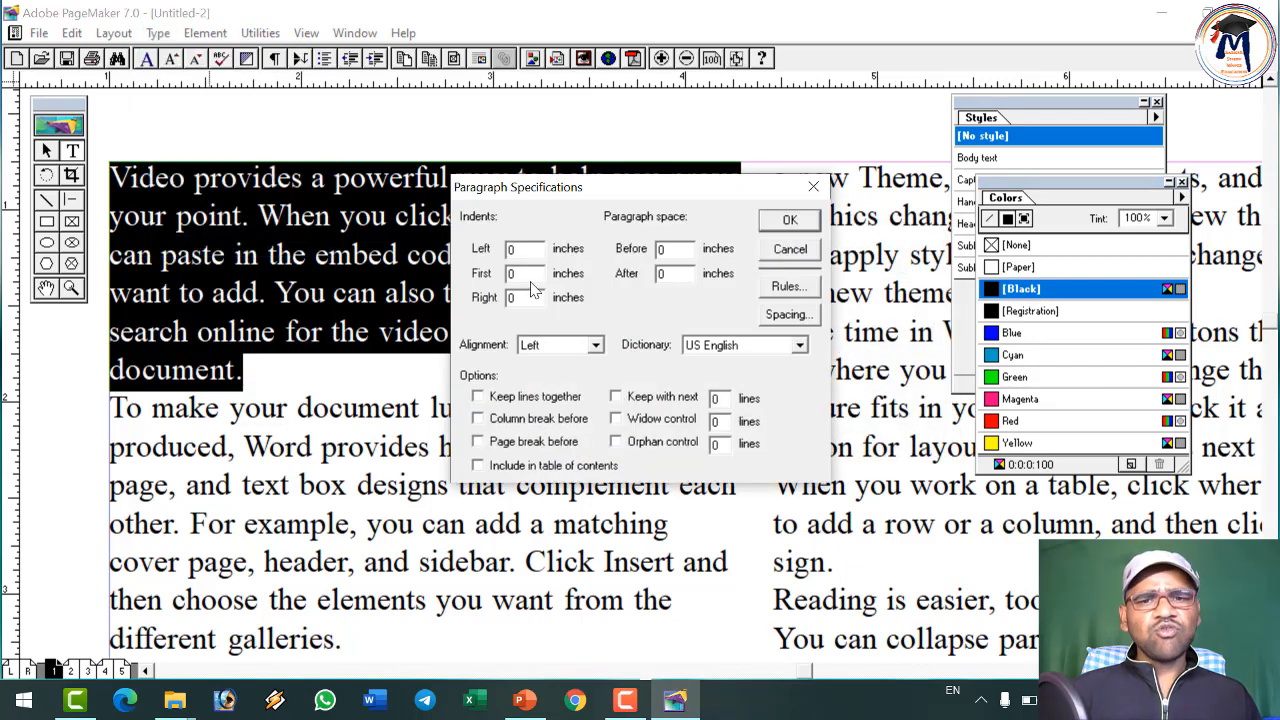
key("Tab")
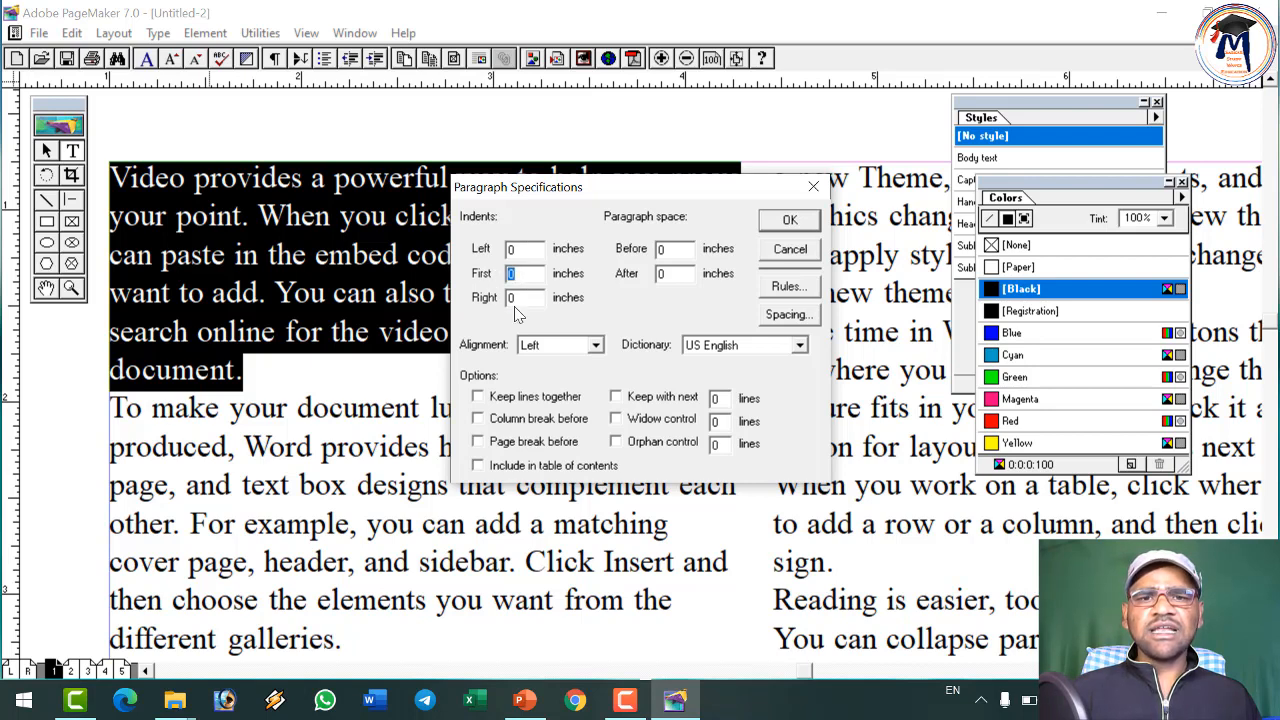
left_click(677, 254)
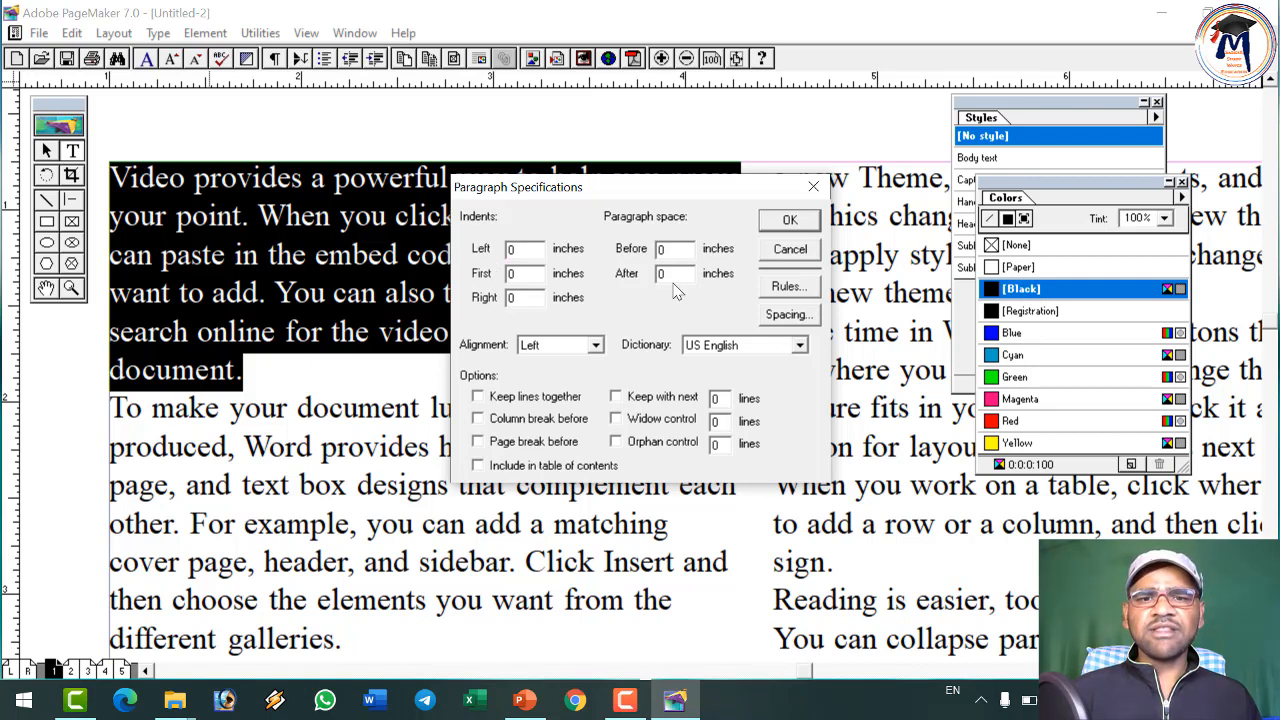
left_click(595, 345)
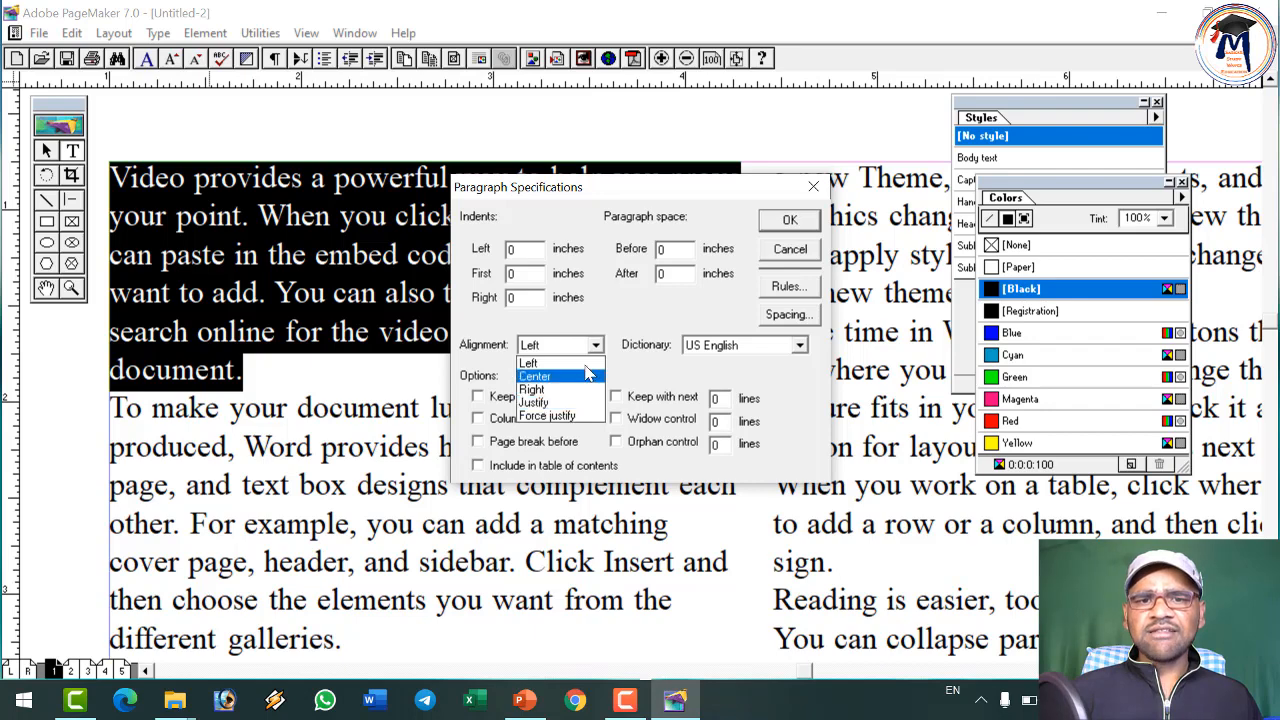
left_click(588, 376)
left_click(790, 249)
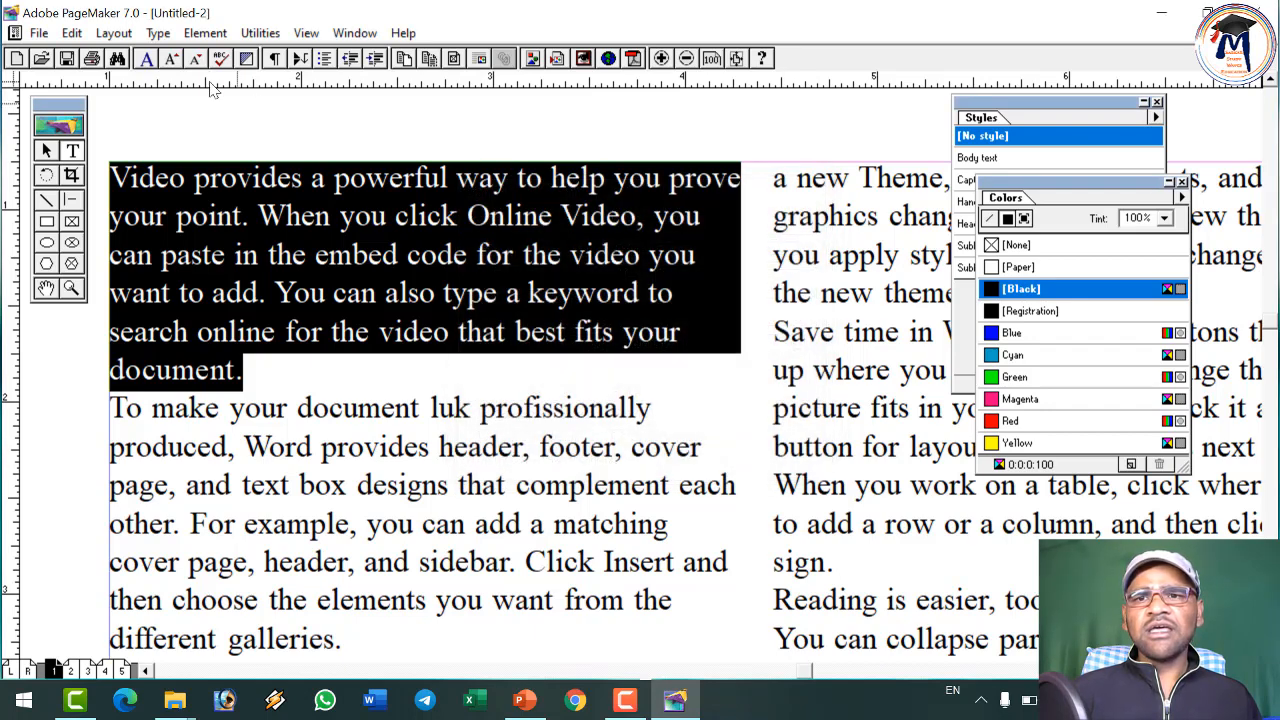
Confirm the Hyphenation settings unchanged, then reopen Hyphenation for the whole story
left_click(158, 33)
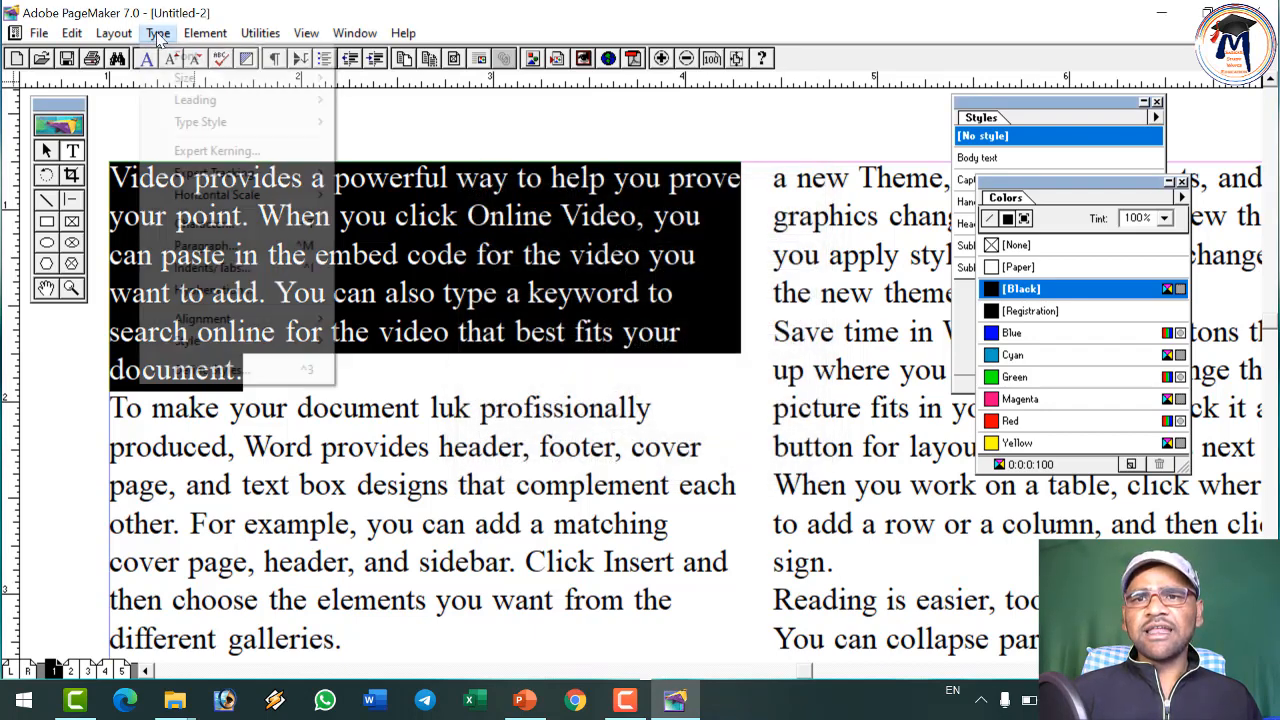
left_click(245, 292)
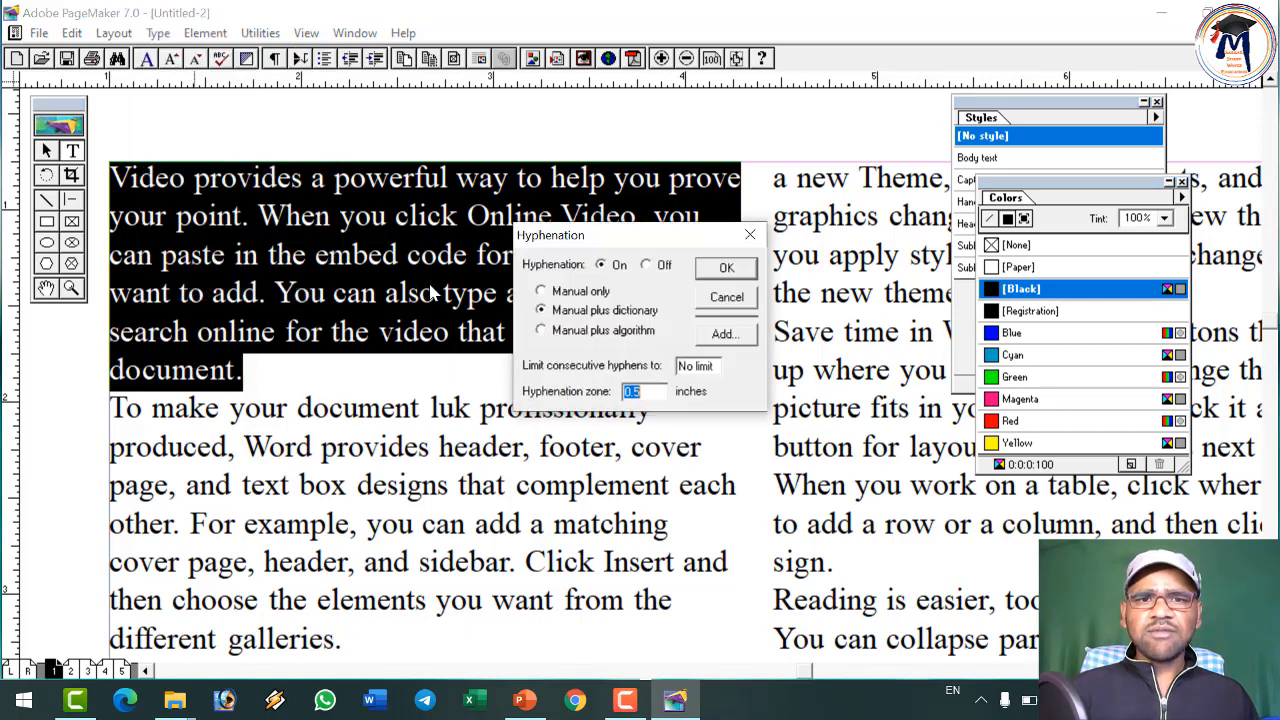
left_click(722, 272)
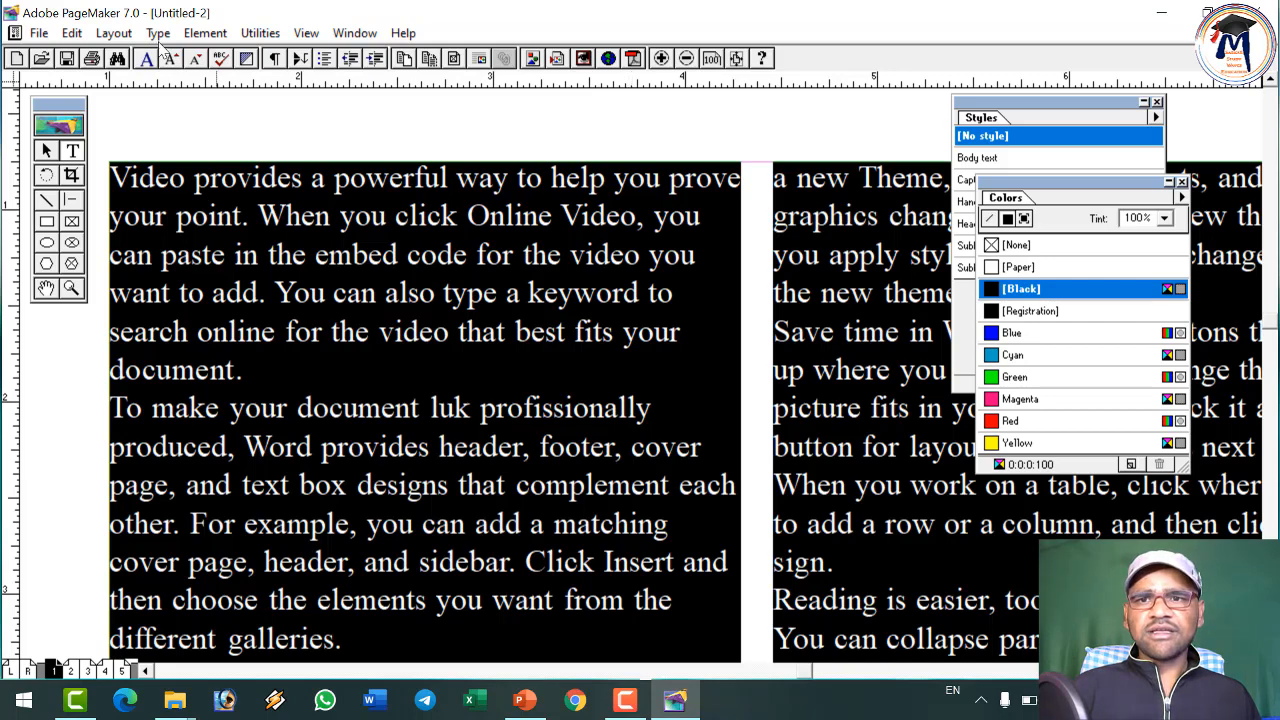
left_click(158, 36)
mouse_move(127, 36)
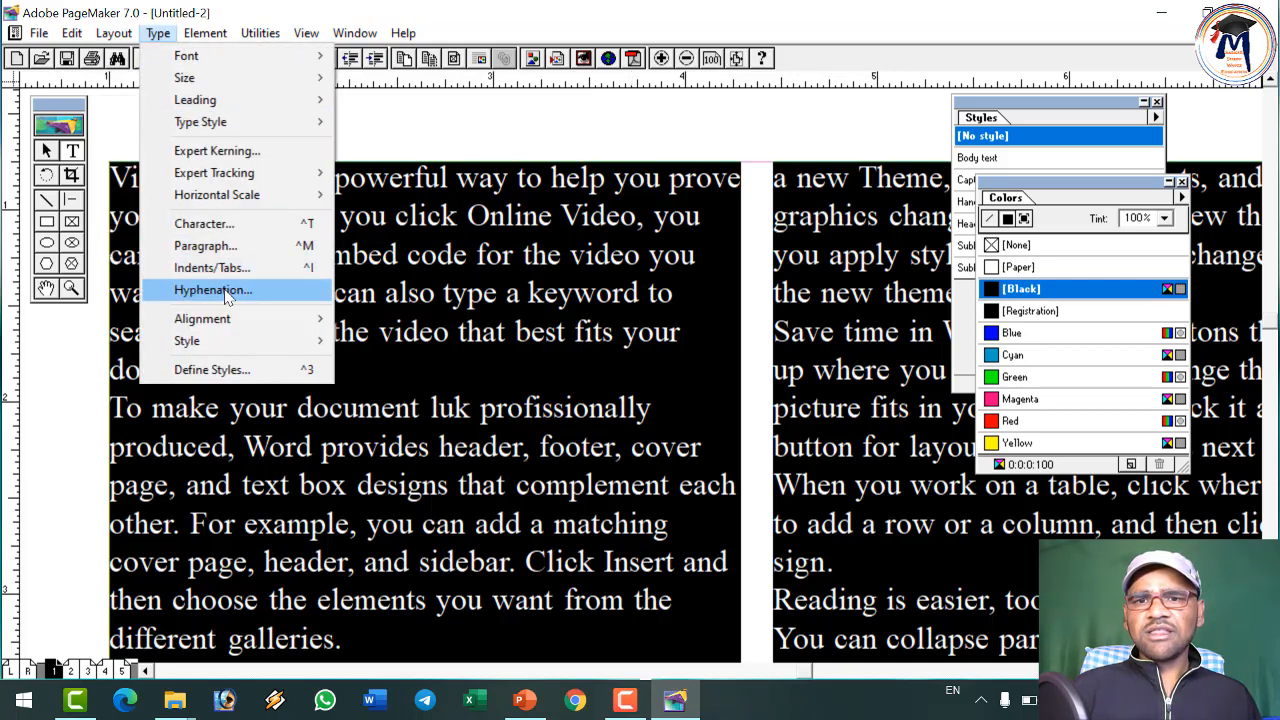
left_click(215, 290)
Confirm hyphenation and zoom in and out to inspect the hyphenated text columns
left_click(728, 270)
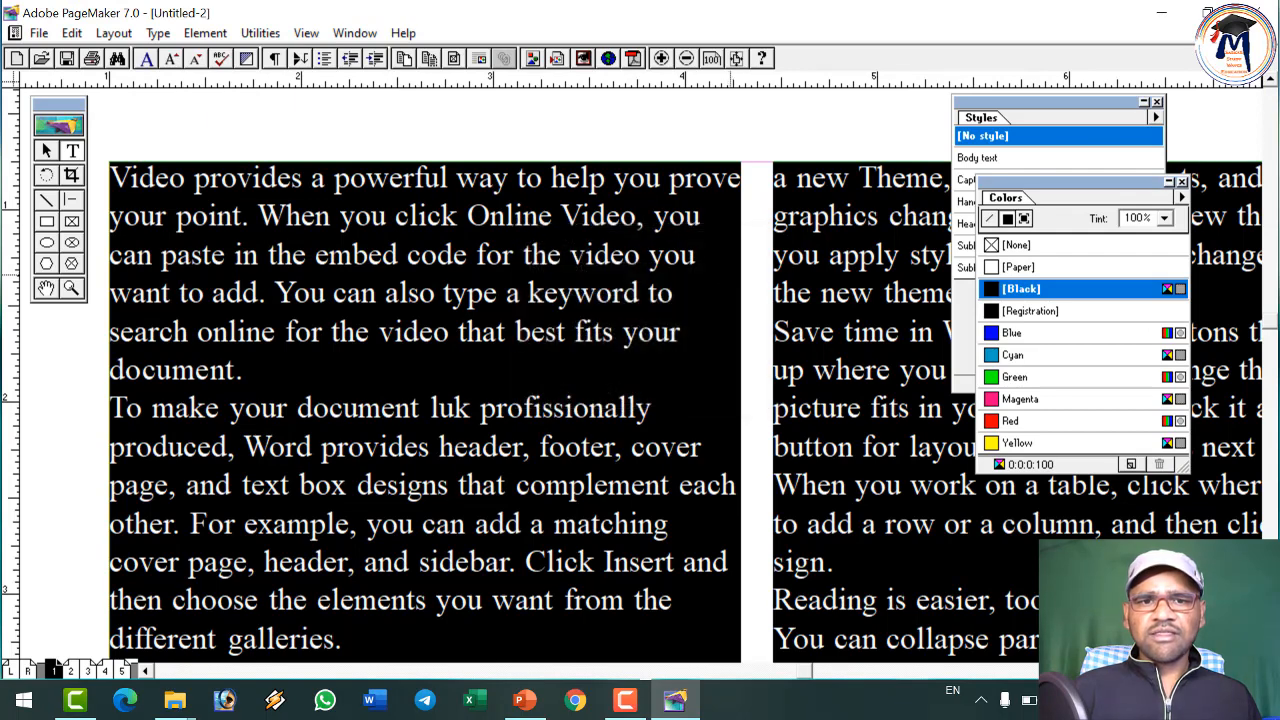
right_click(702, 388)
left_click(860, 572, "ctrl")
left_click(905, 474, "ctrl")
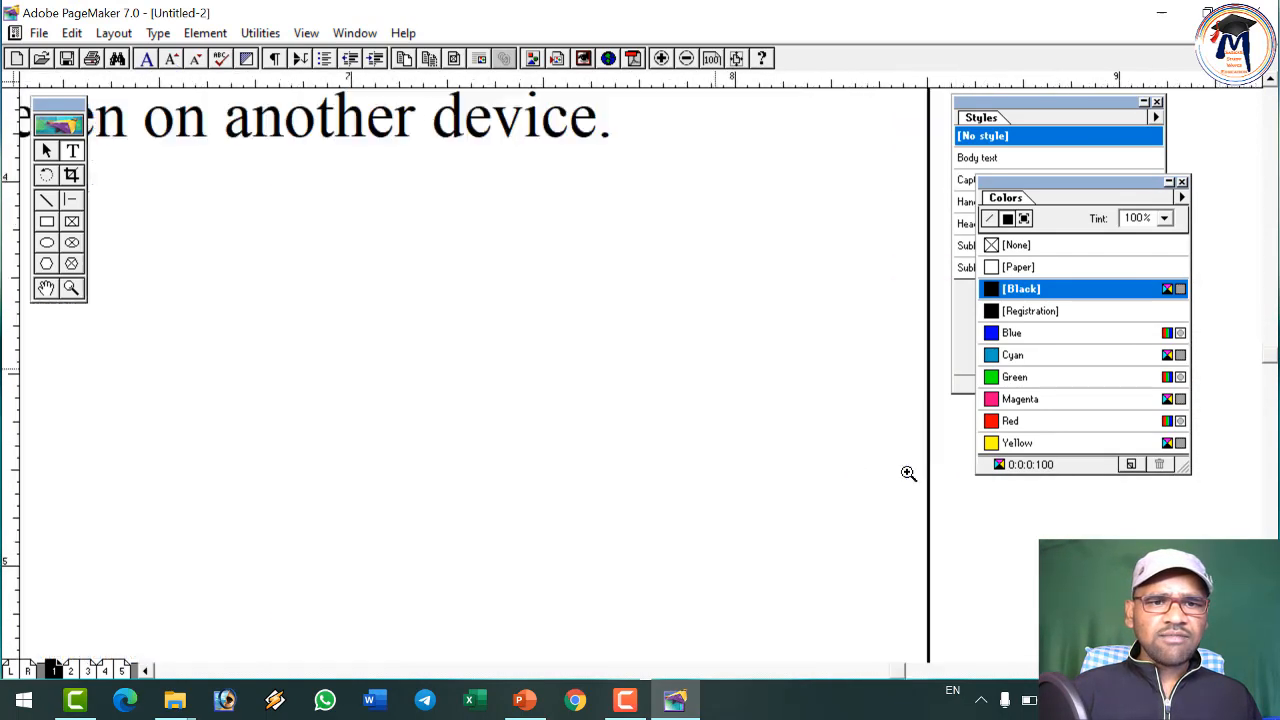
left_click(728, 368, "ctrl+alt")
left_click(660, 357, "ctrl+alt")
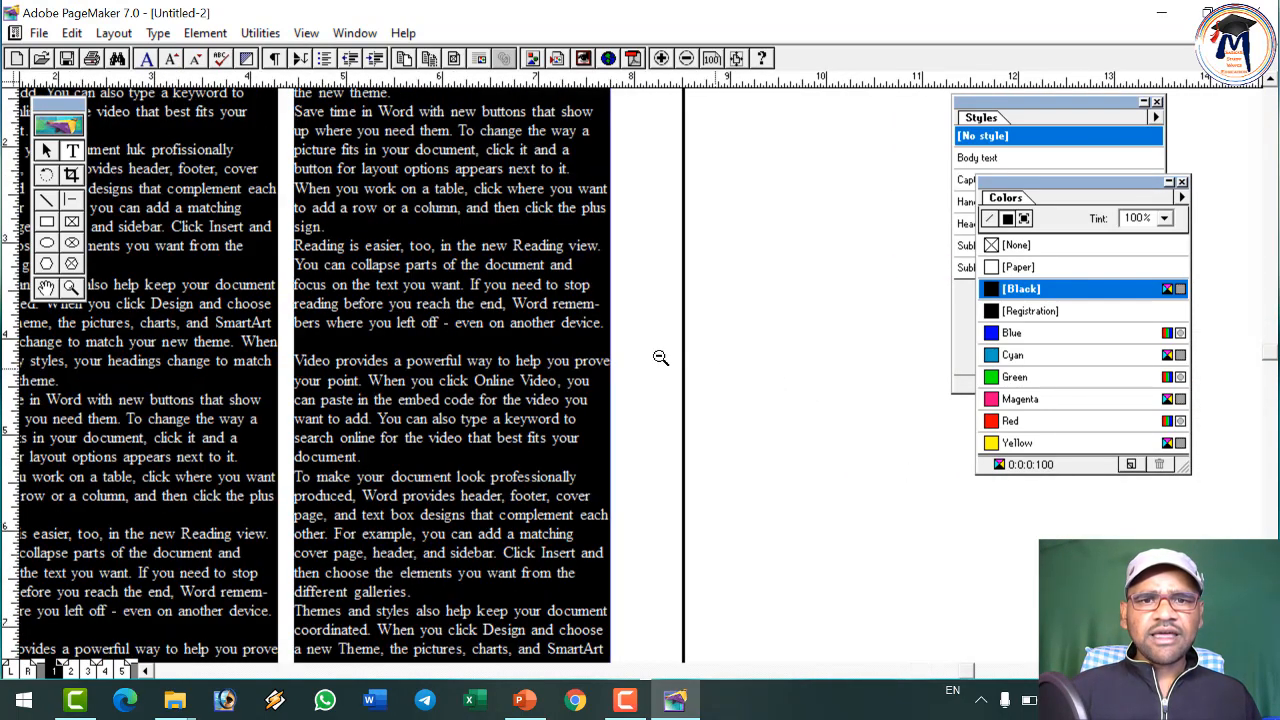
left_click(619, 272, "ctrl")
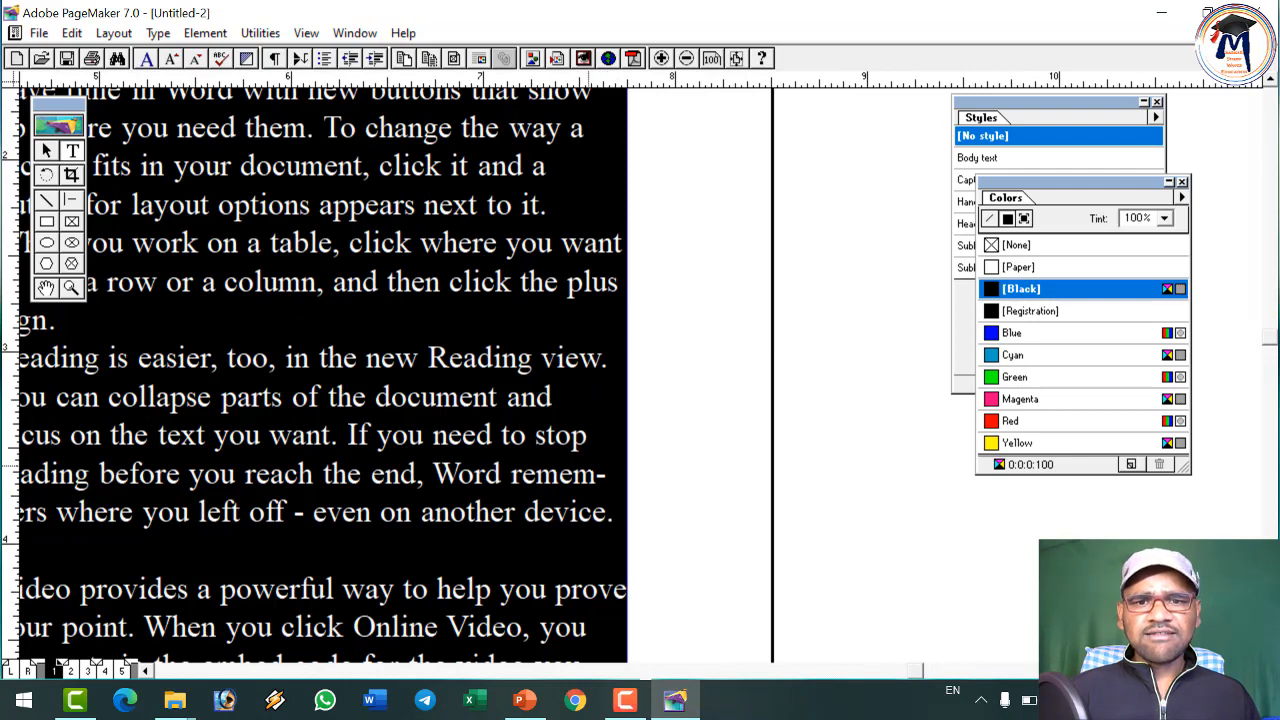
left_click(605, 512, "ctrl+alt")
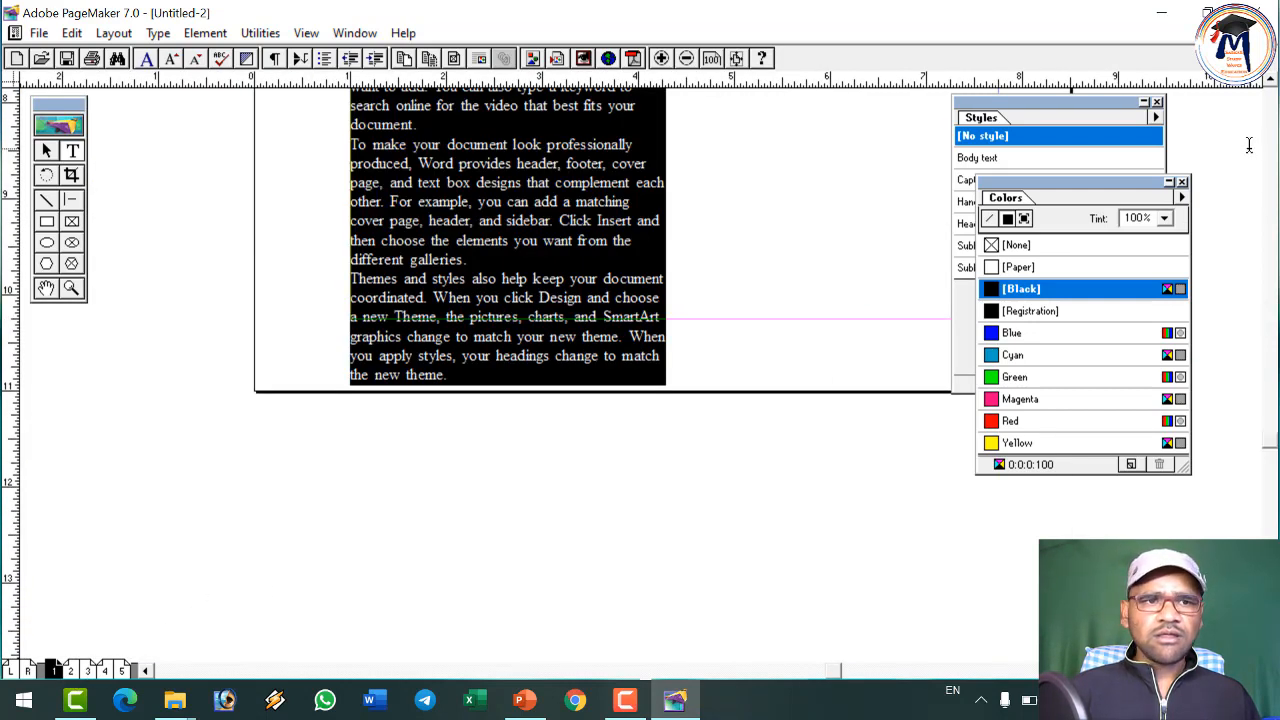
scroll(1272, 88, "up", 10)
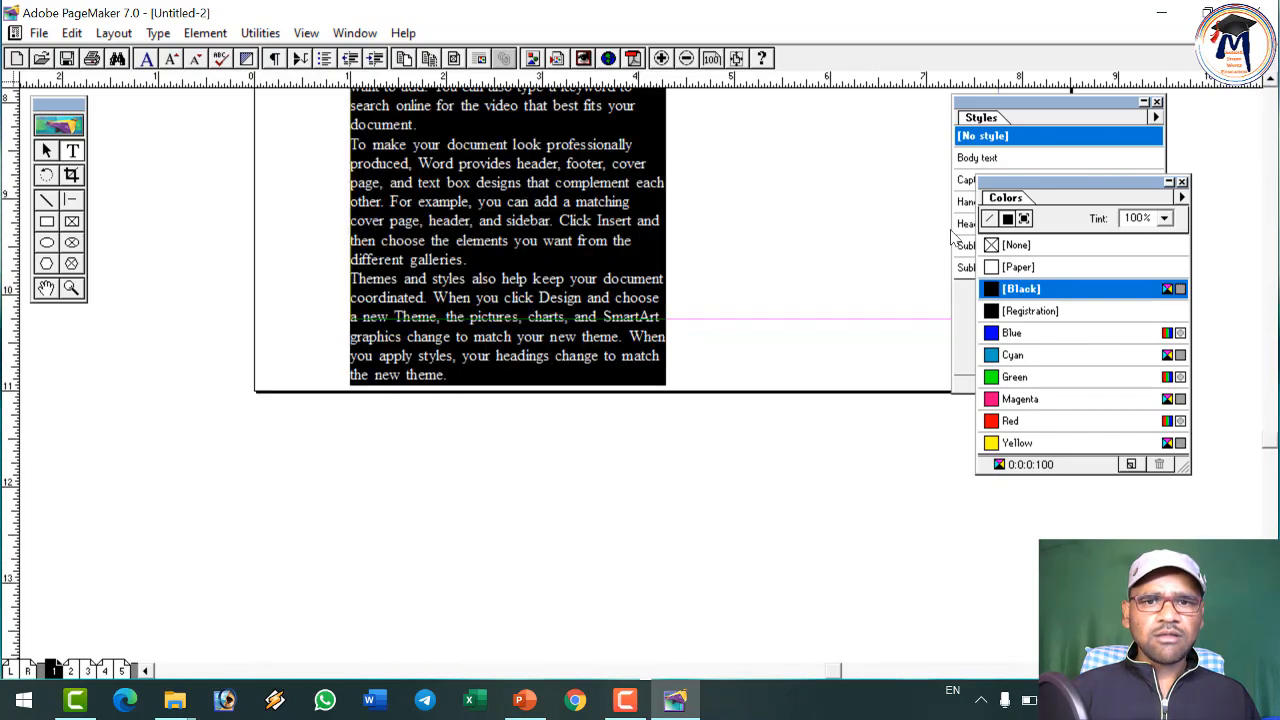
Select the entire story with Ctrl+A and enlarge its font size
left_click(603, 210)
key("ctrl+1")
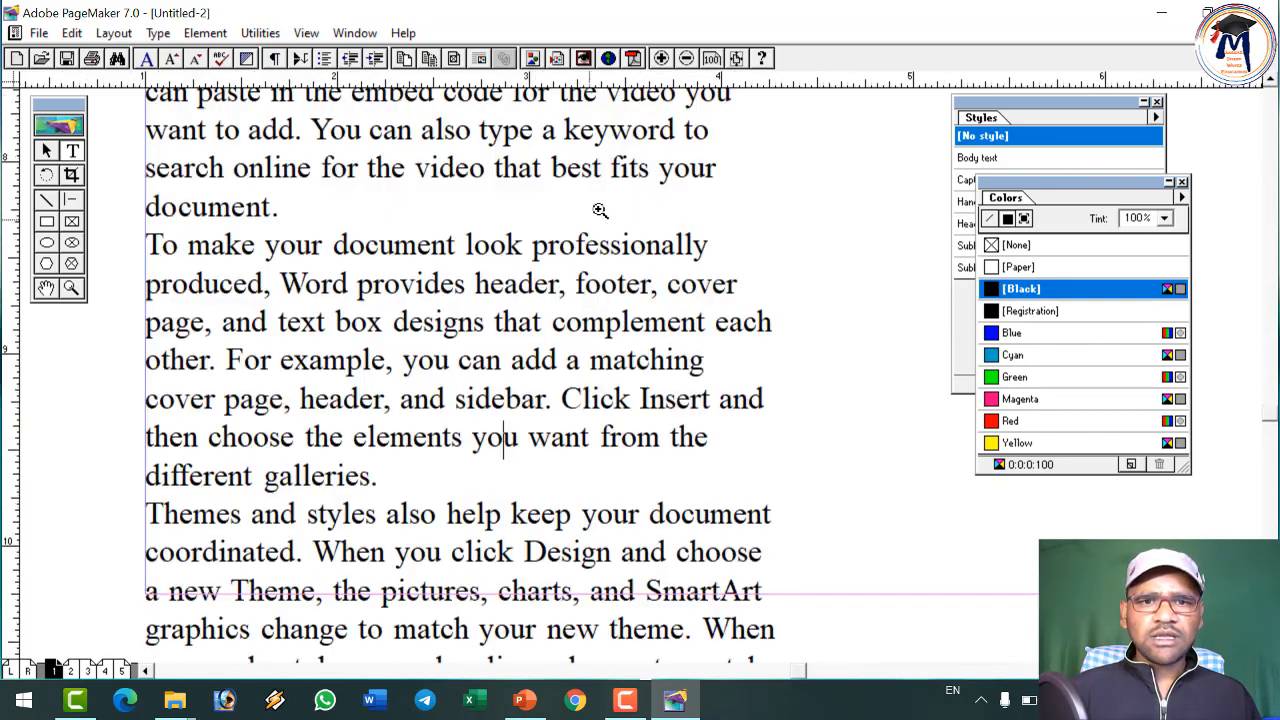
key("ctrl+a")
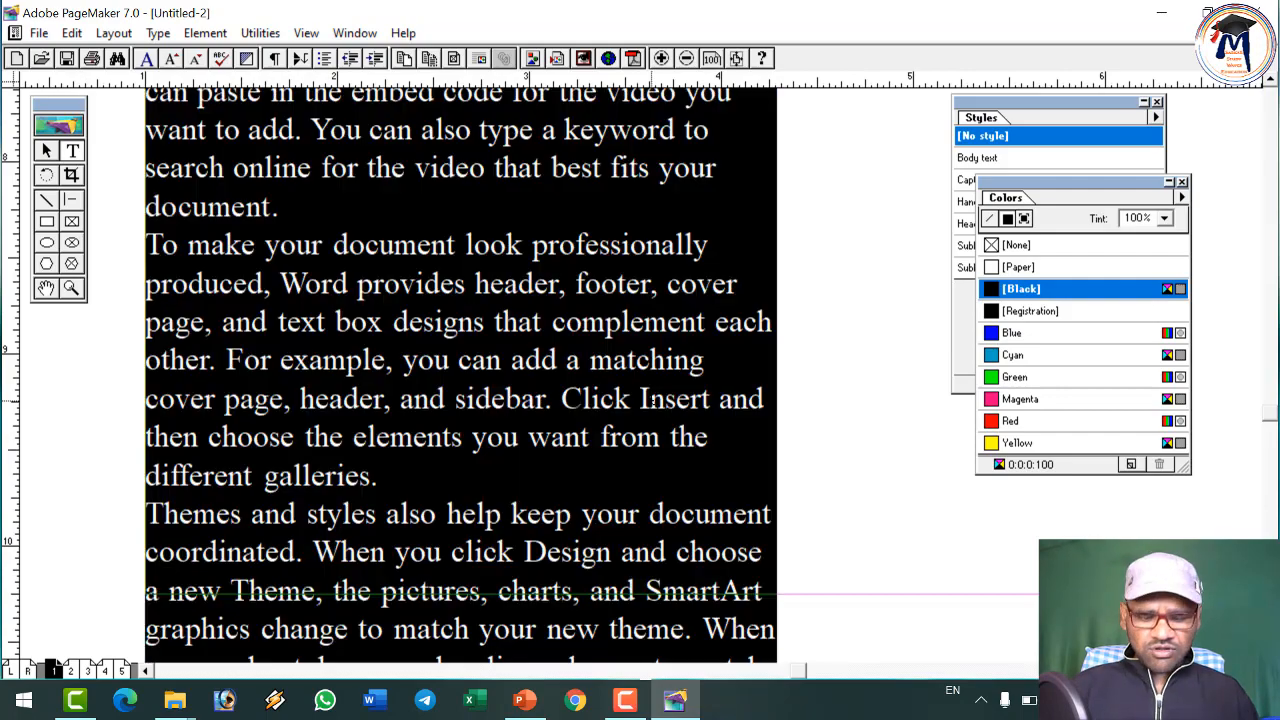
key("ctrl+shift+period")
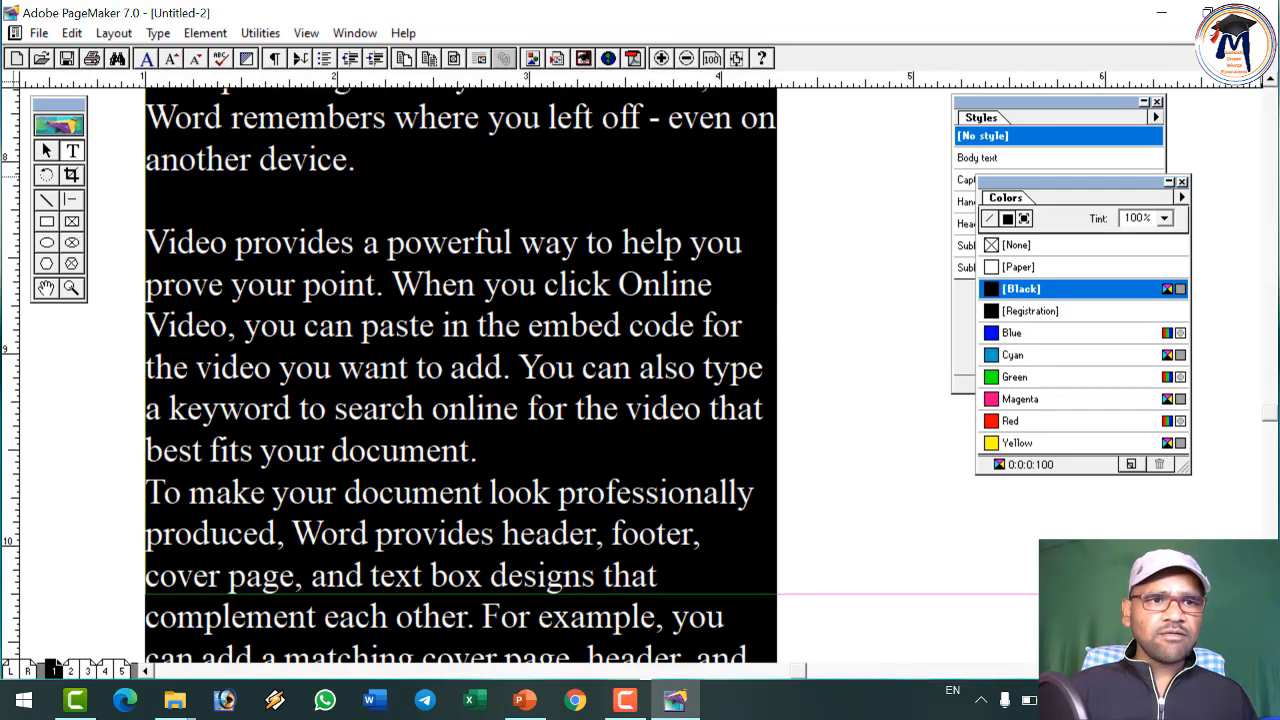
scroll(1273, 88, "up", 10)
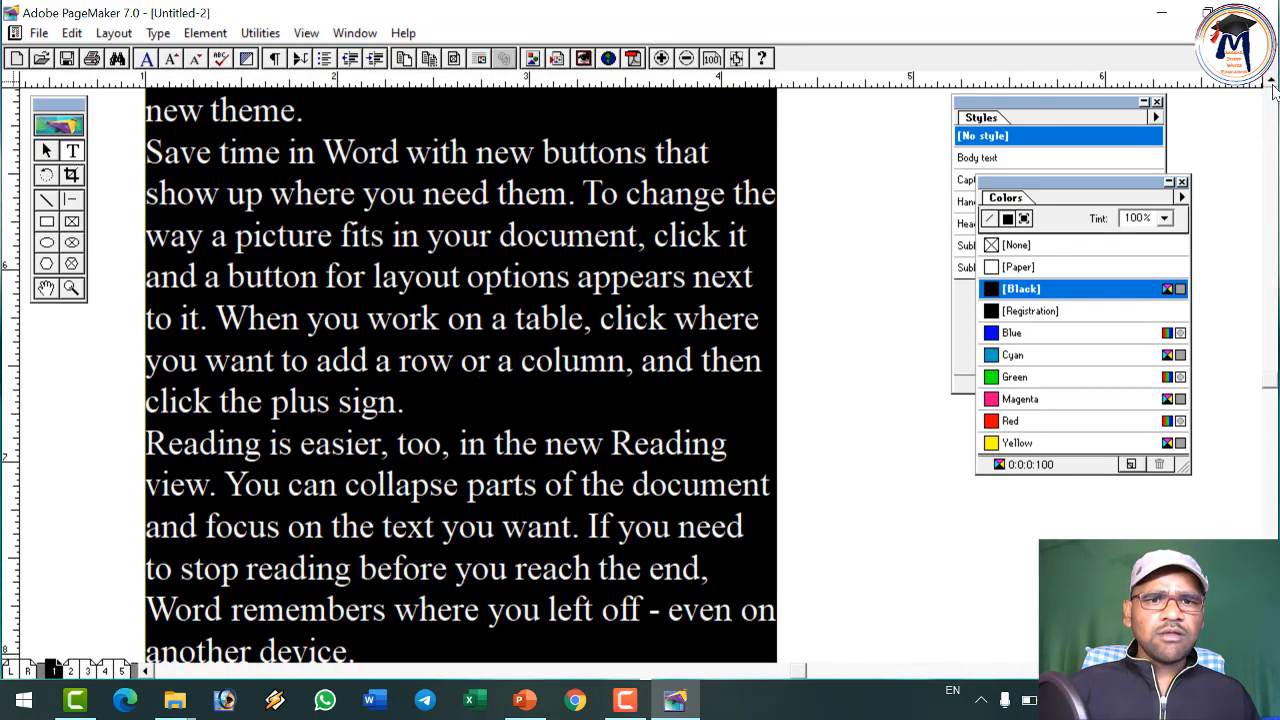
scroll(1273, 88, "up", 4)
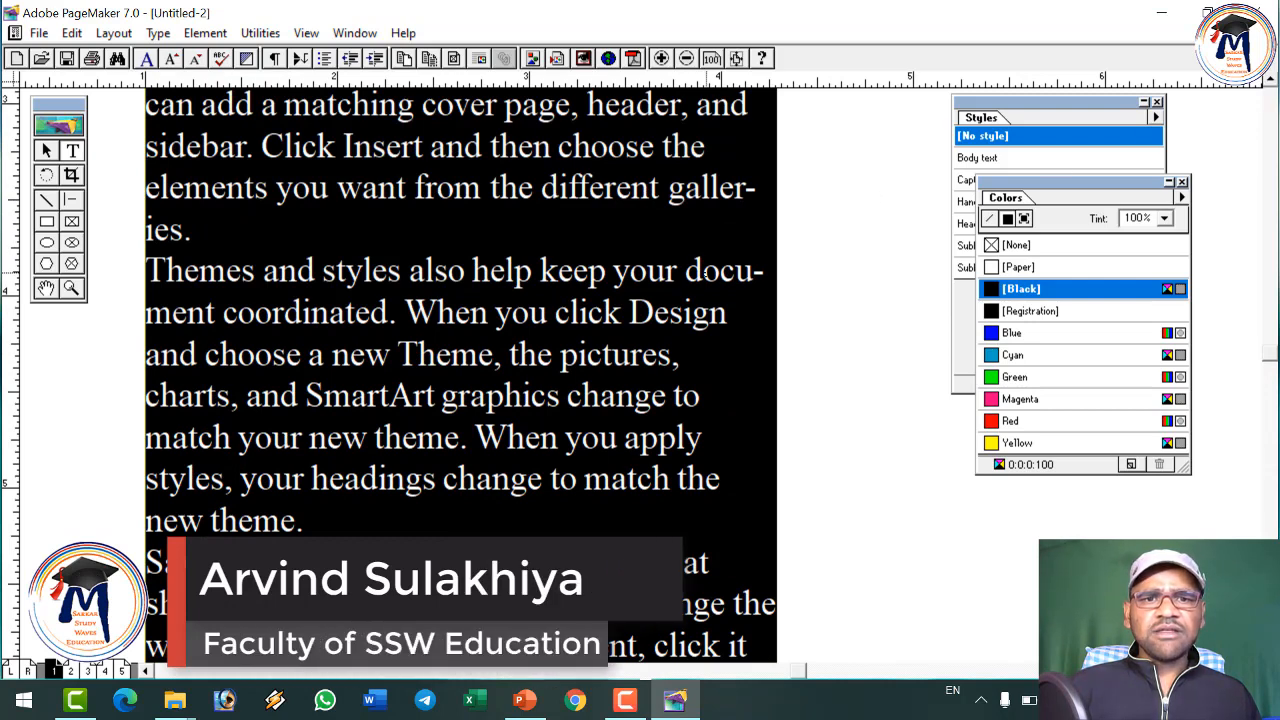
left_click_drag(686, 271, 752, 271)
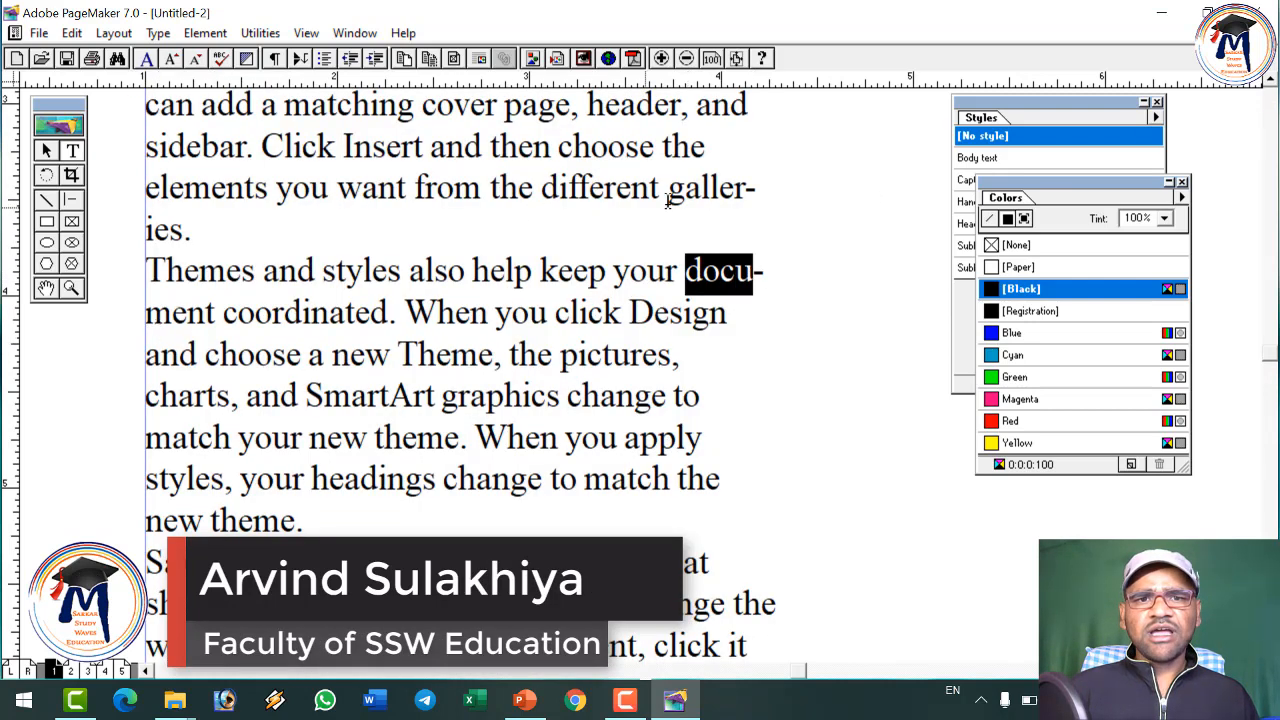
left_click_drag(668, 195, 756, 190)
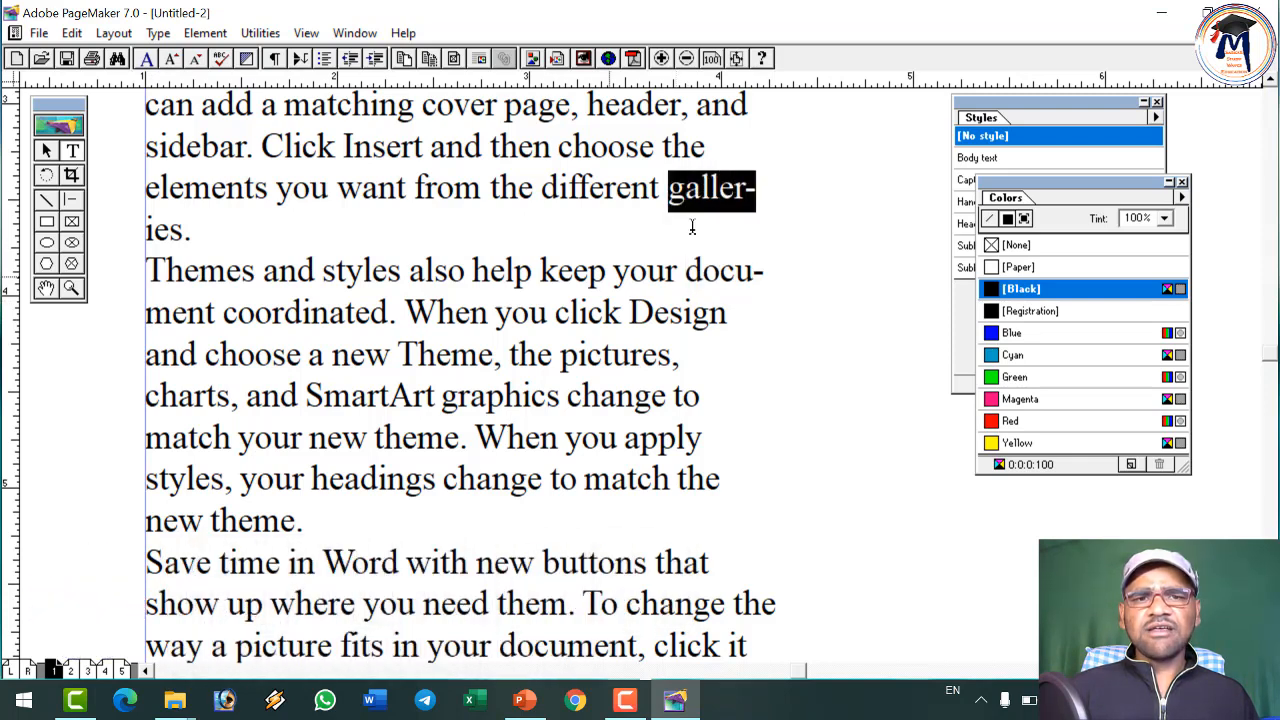
left_click(710, 192)
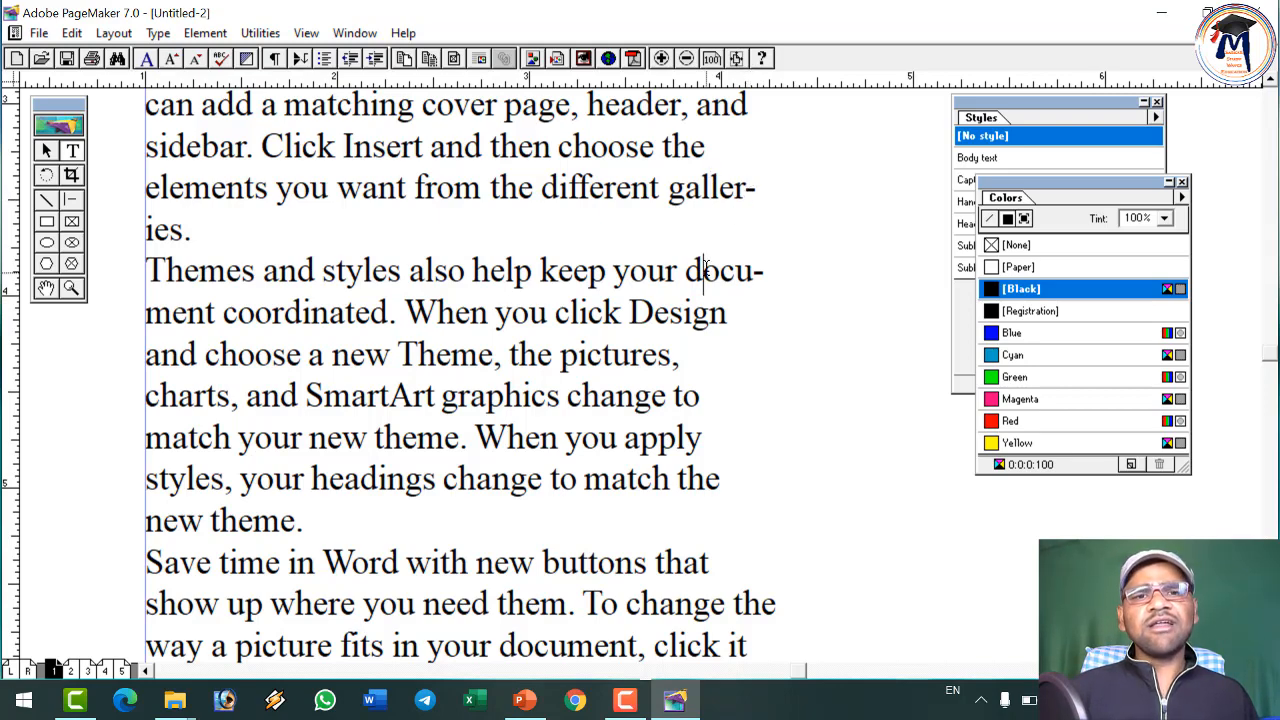
key("ctrl+a")
Turn hyphenation Off for the whole story
left_click(158, 33)
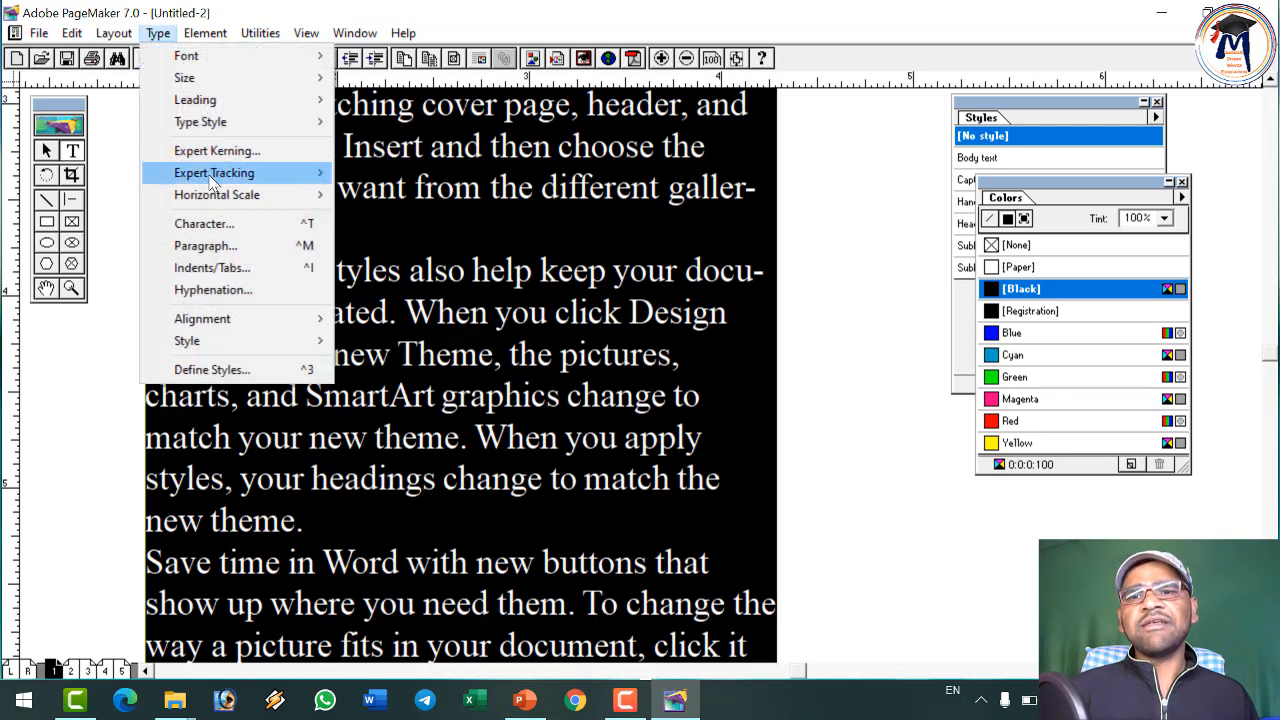
left_click(213, 289)
left_click(647, 265)
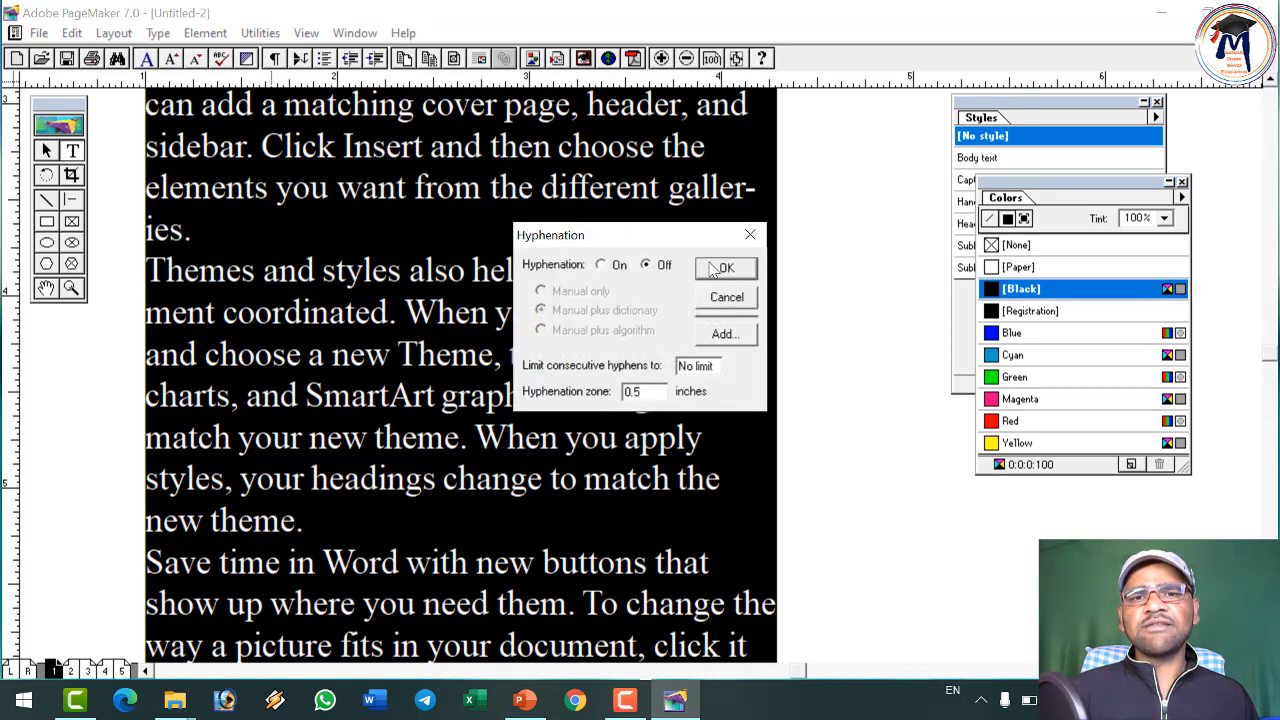
left_click(726, 268)
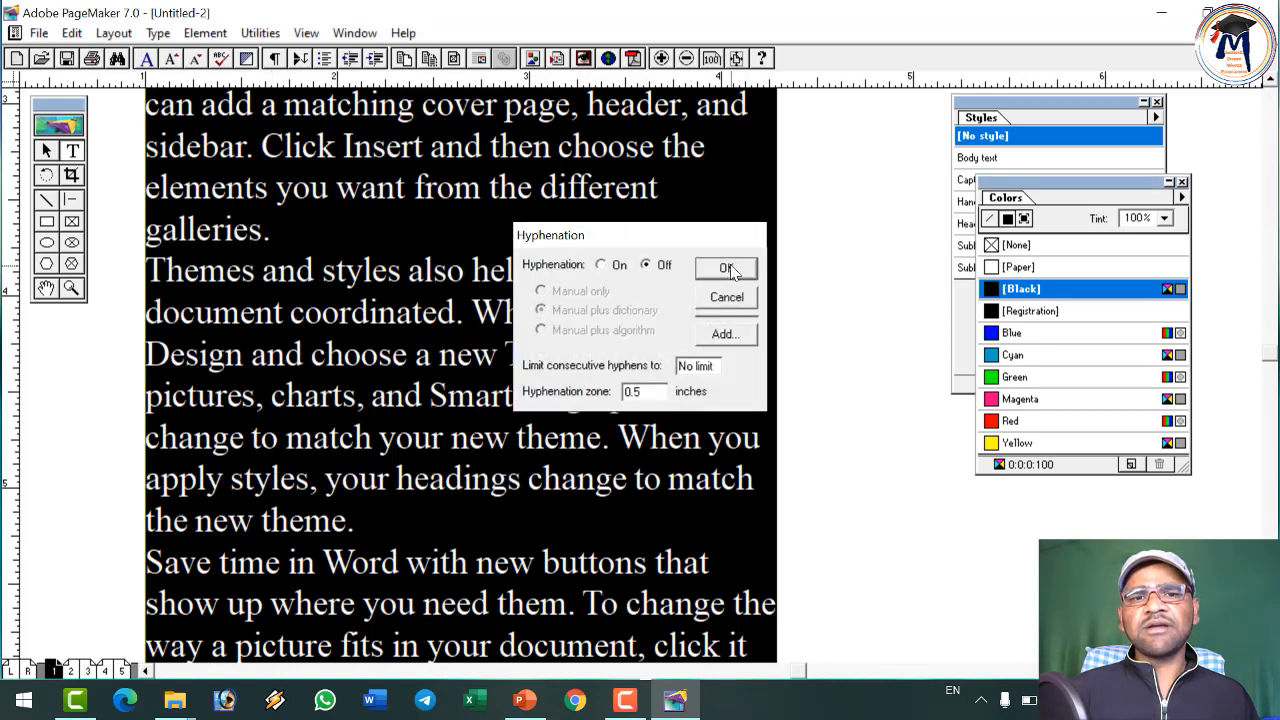
Browse the Type menu's Alignment and Style entries and open Define Styles
left_click(158, 33)
mouse_move(222, 330)
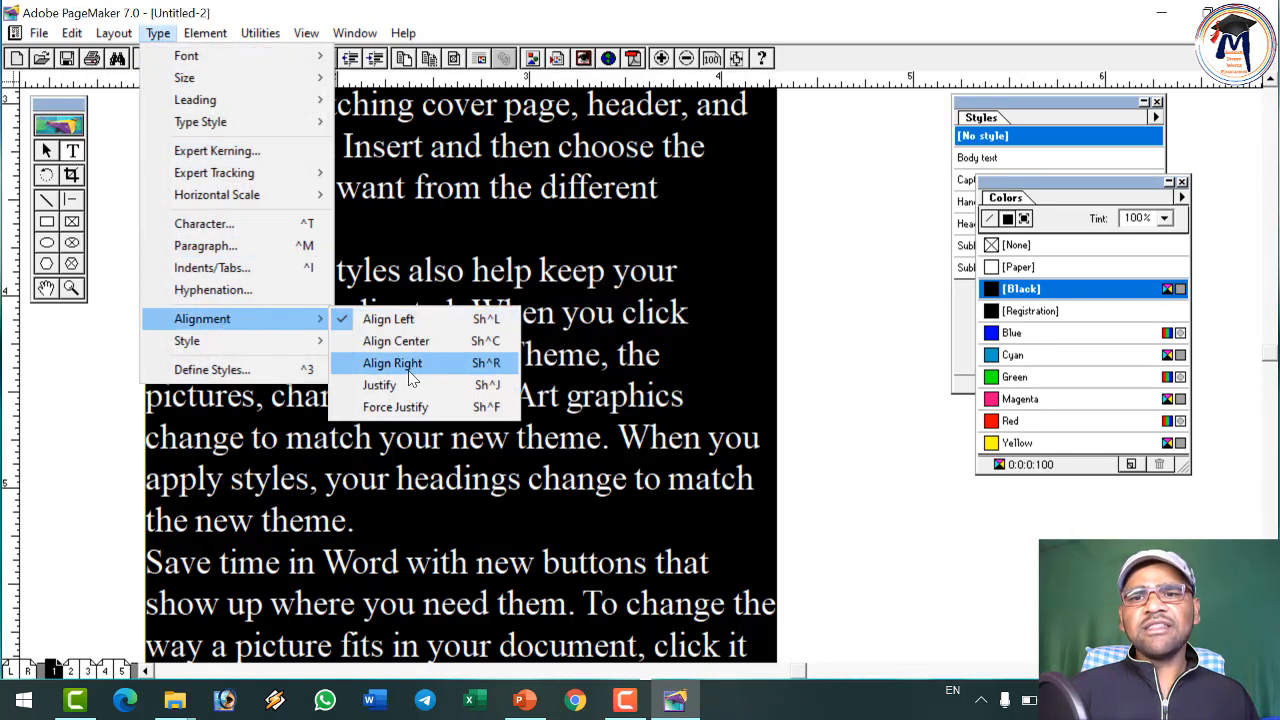
mouse_move(296, 345)
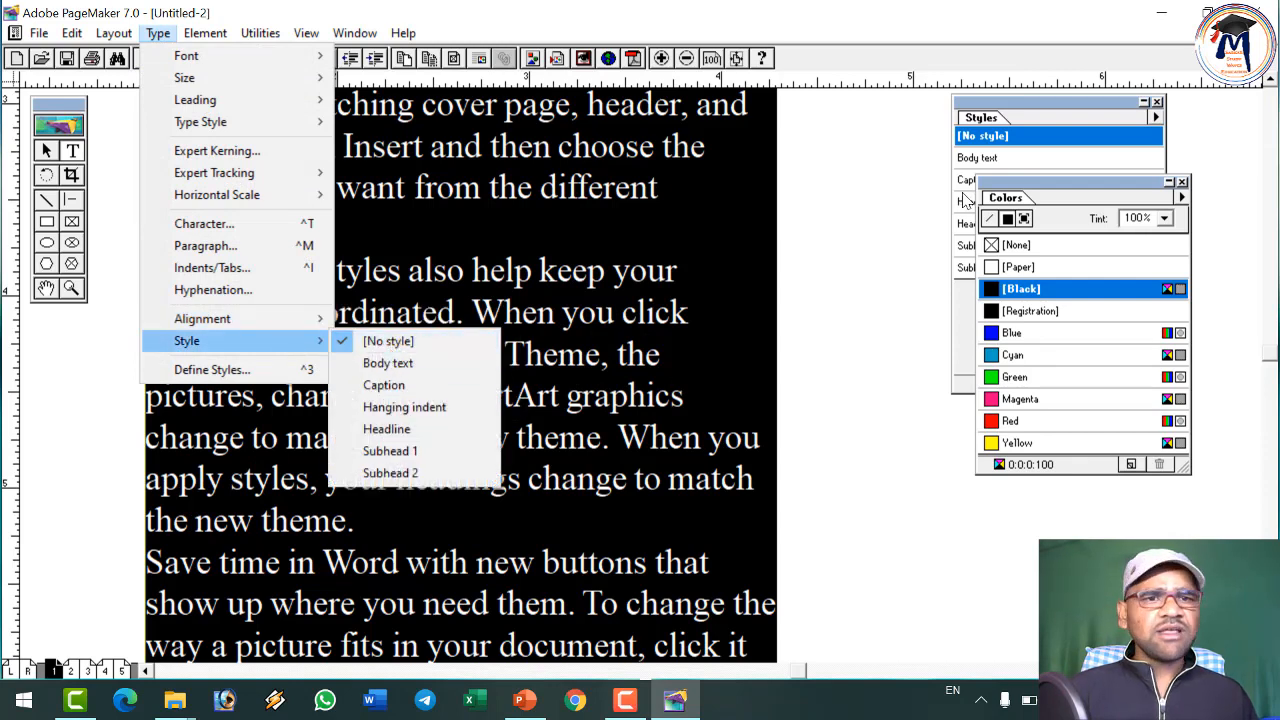
left_click(215, 371)
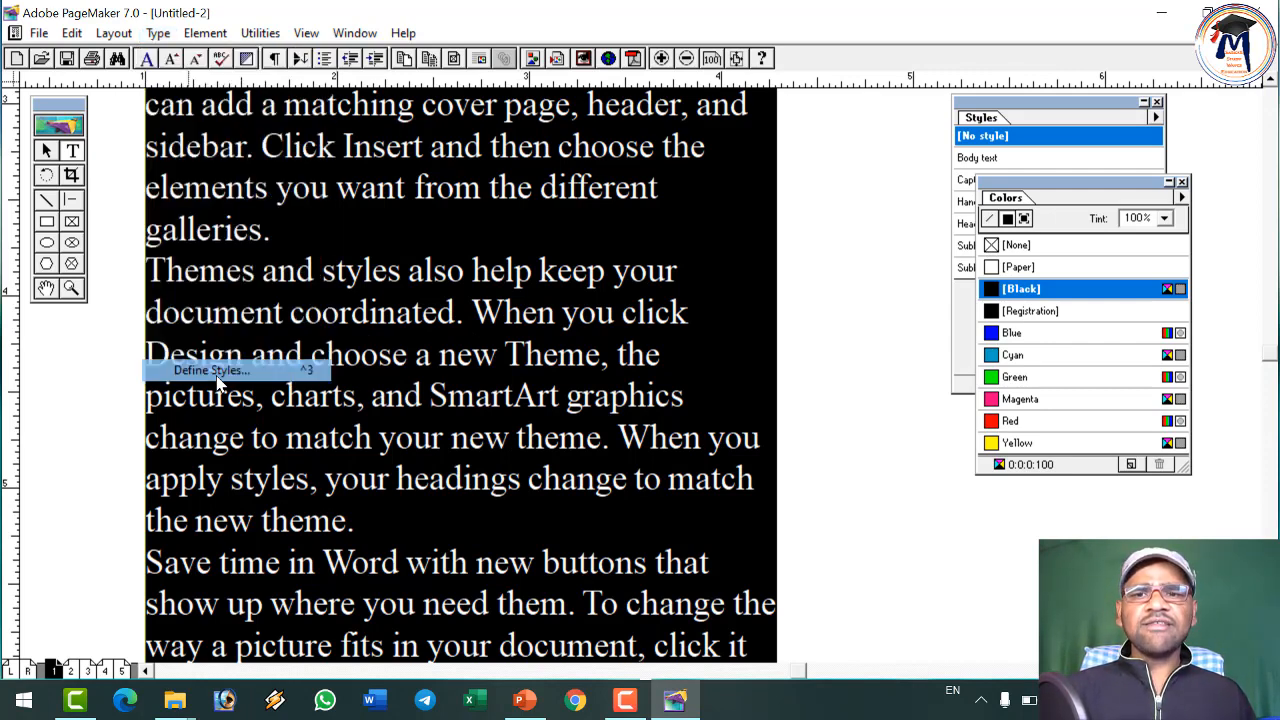
Move the Define Styles dialog off the text and start a New style
left_click_drag(611, 221, 674, 154)
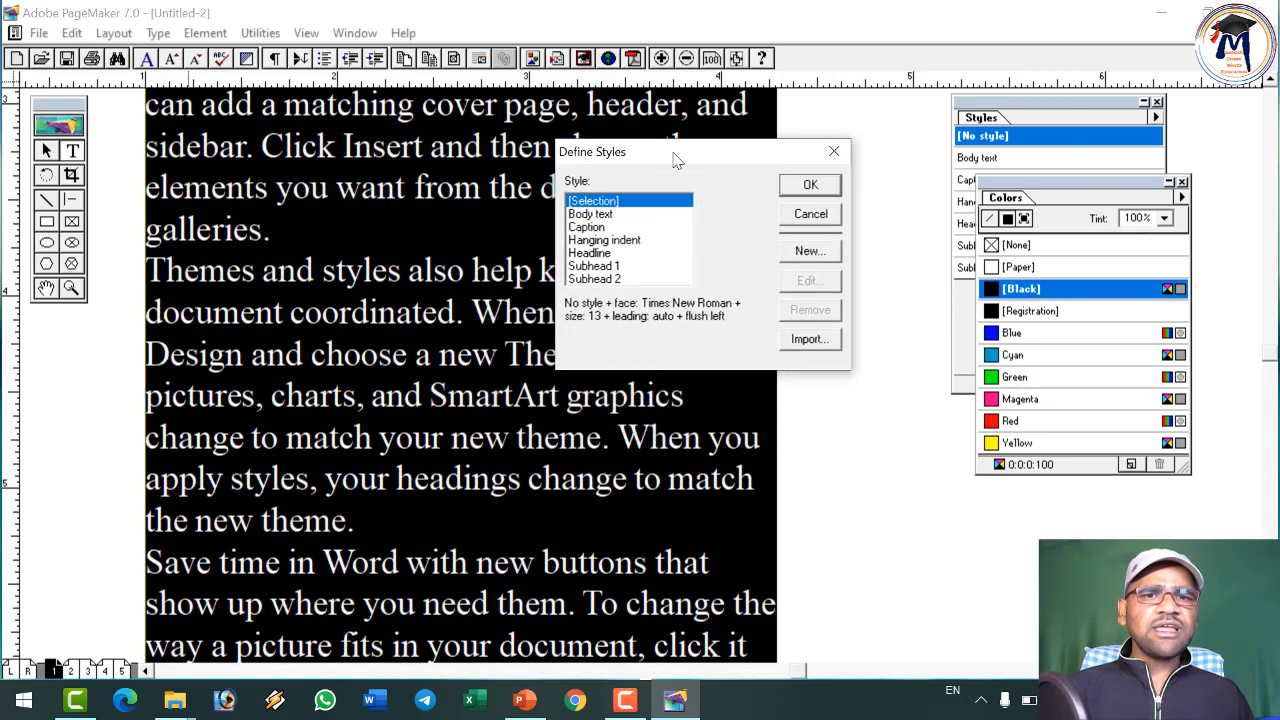
left_click(1134, 219)
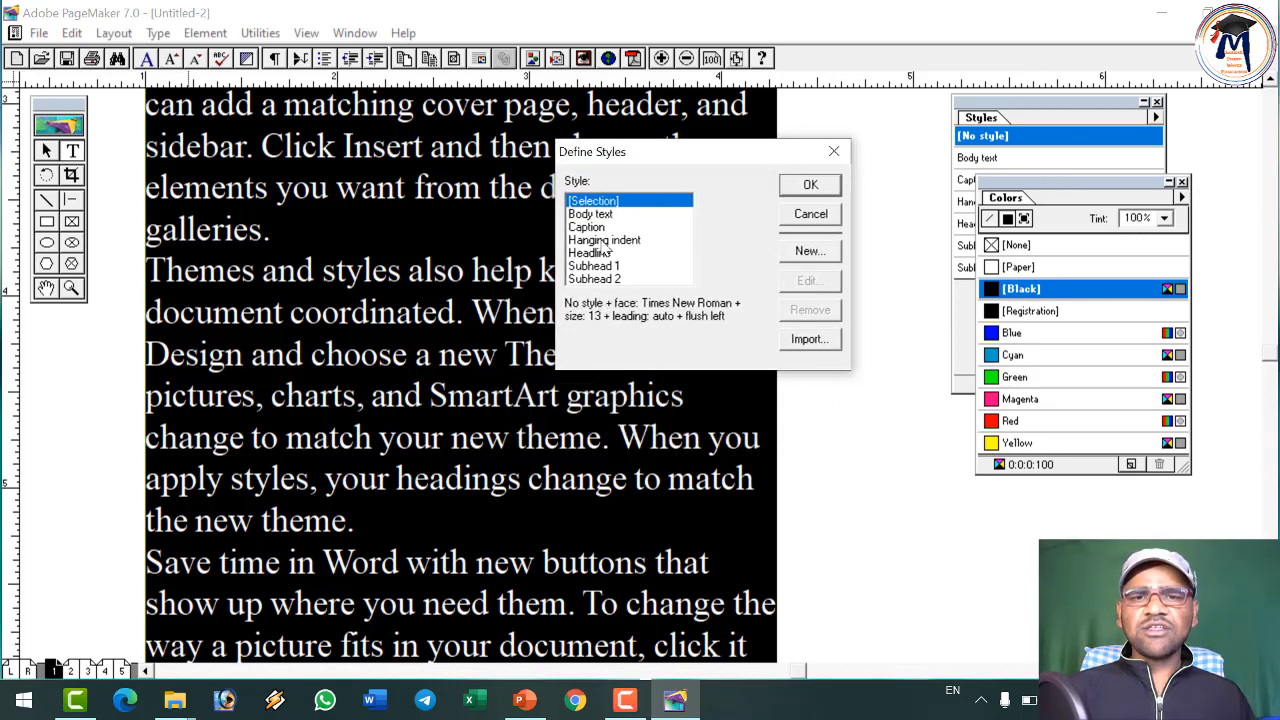
left_click(810, 251)
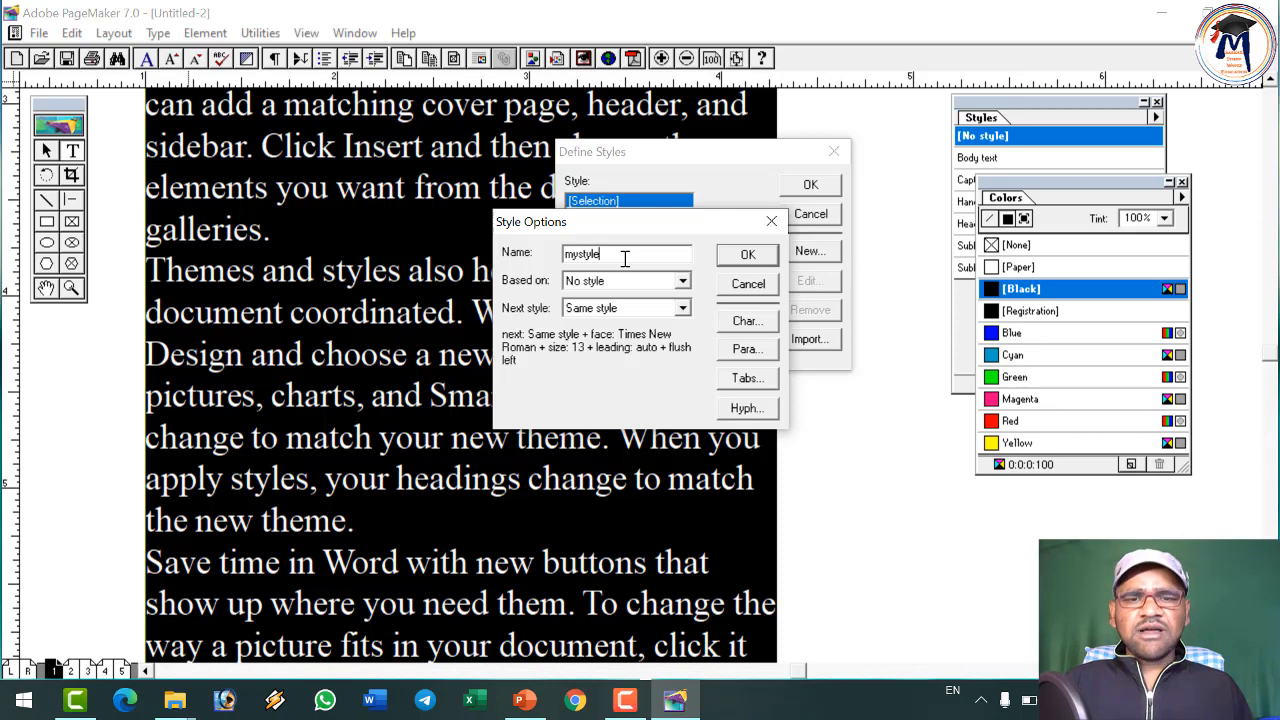
Choose Times New Roman as the font in mystyle's Character Specifications
left_click(752, 321)
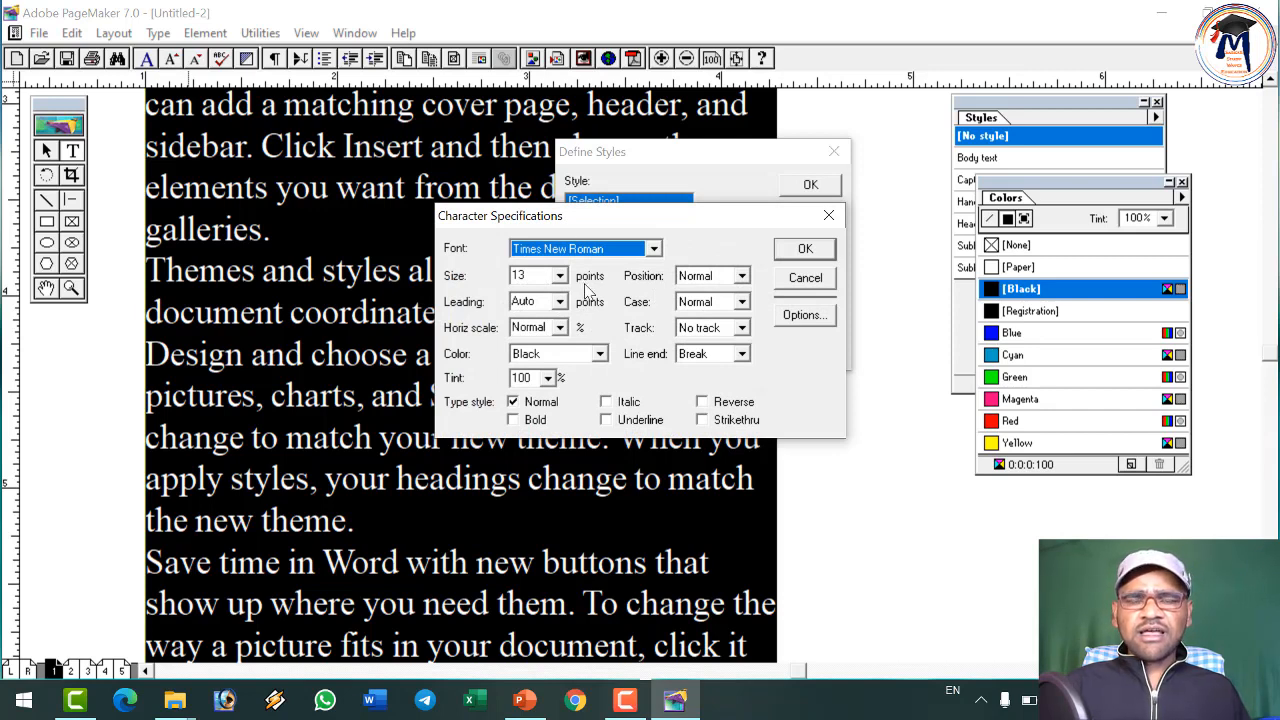
key("k")
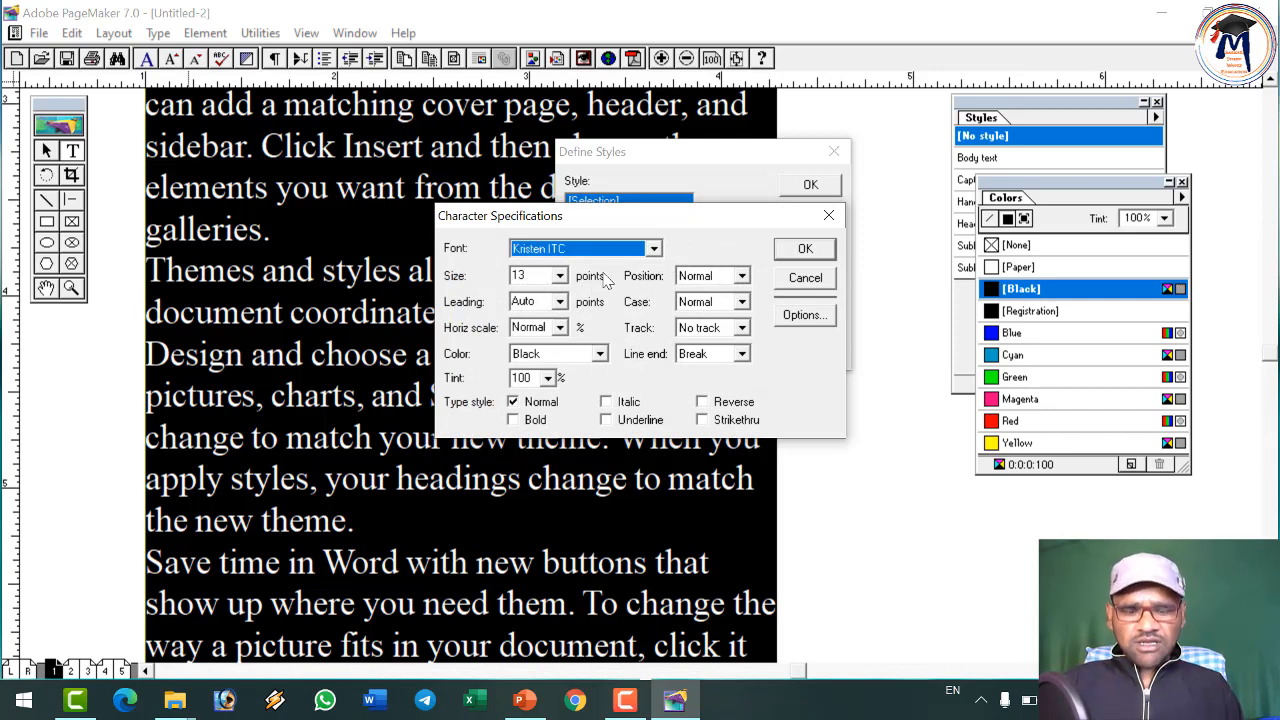
key("t")
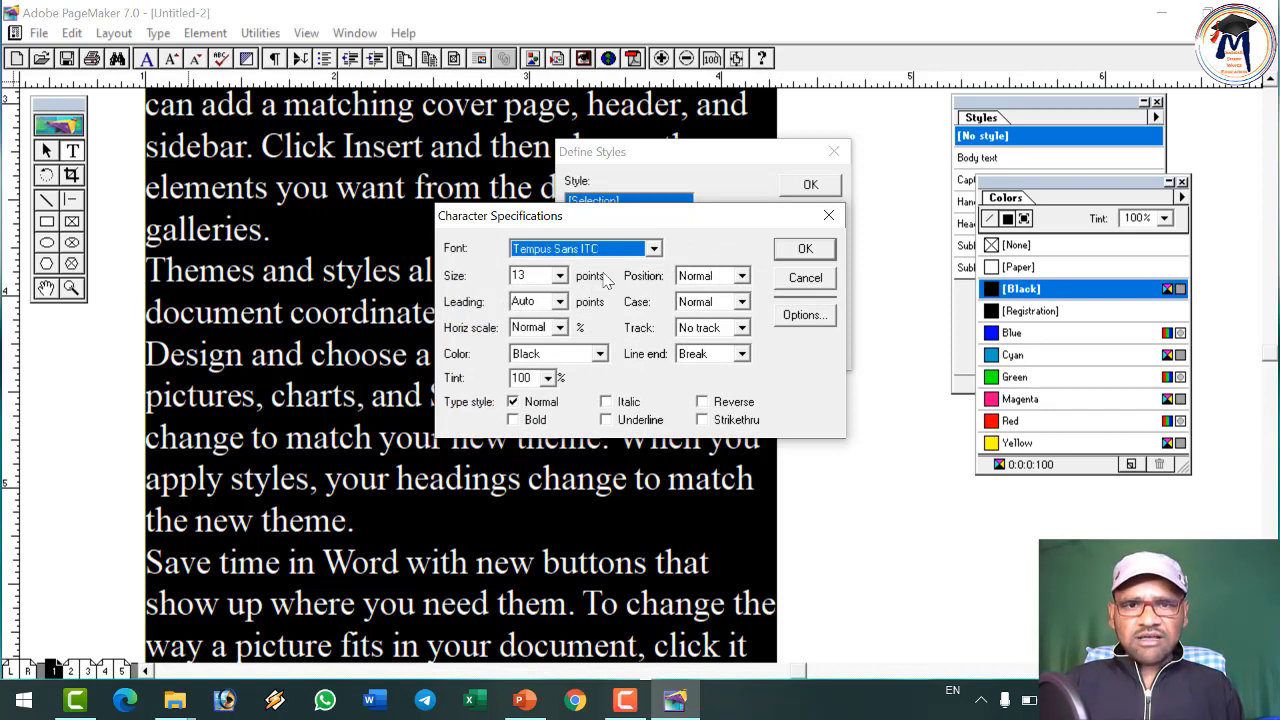
key("a")
key("i")
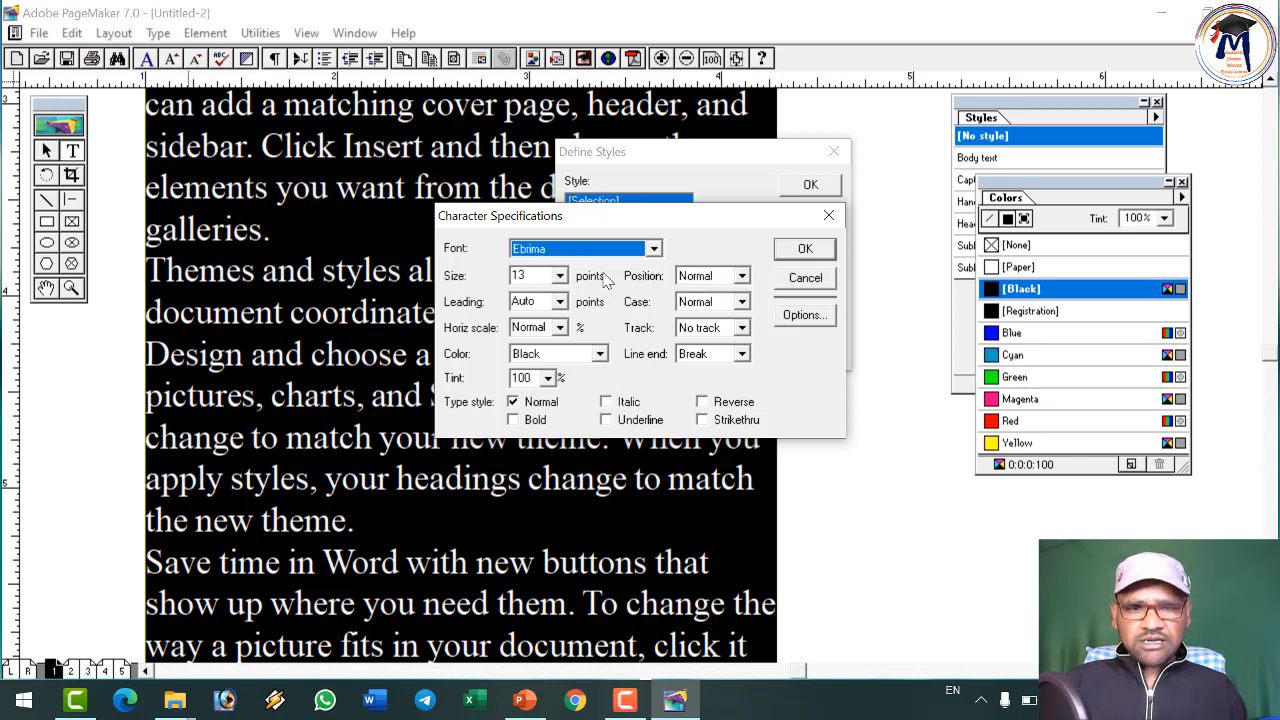
left_click(636, 254)
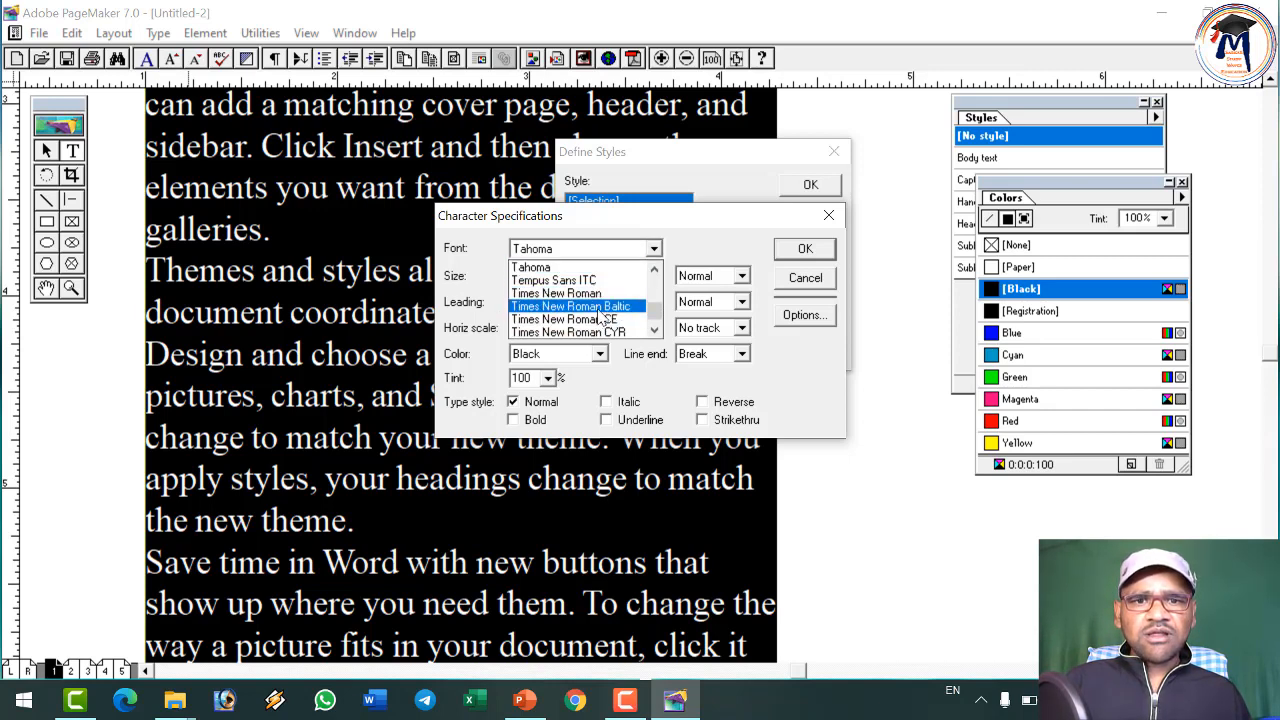
left_click(595, 293)
Set mystyle to 24 pt, Red and Bold, keeping Auto leading and Normal scale
left_click(560, 276)
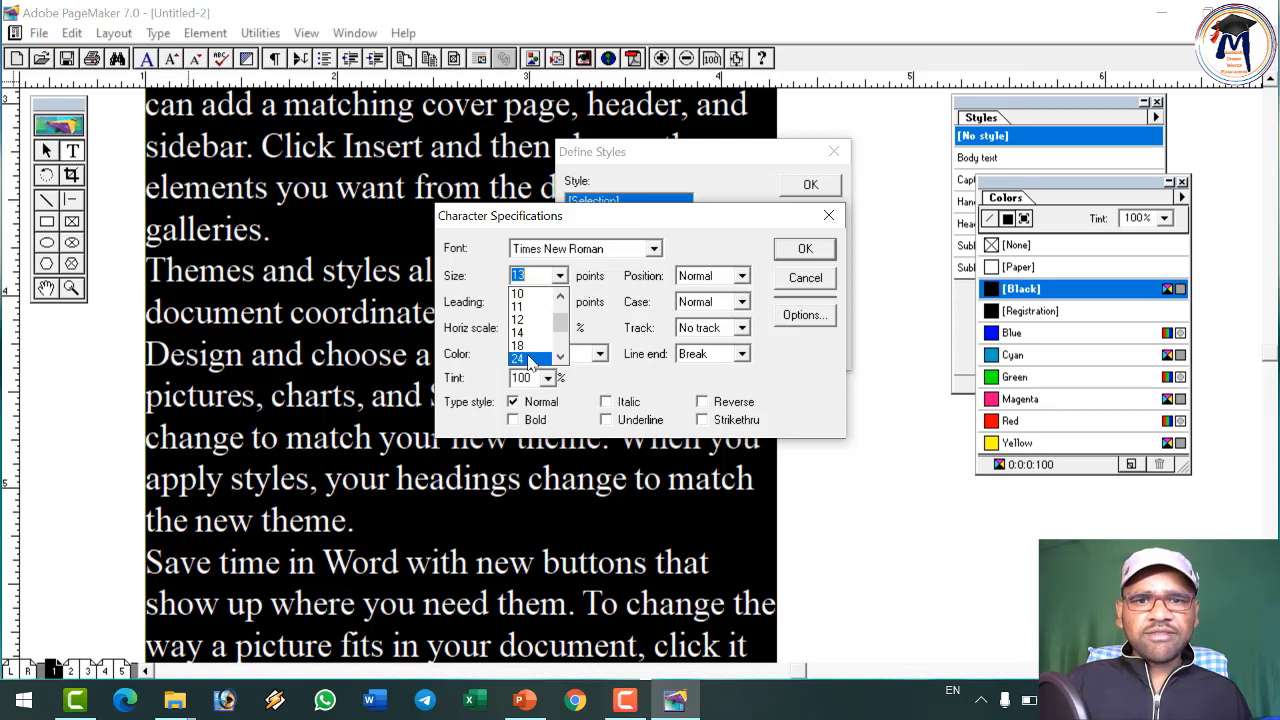
left_click(520, 358)
left_click(558, 302)
left_click(552, 319)
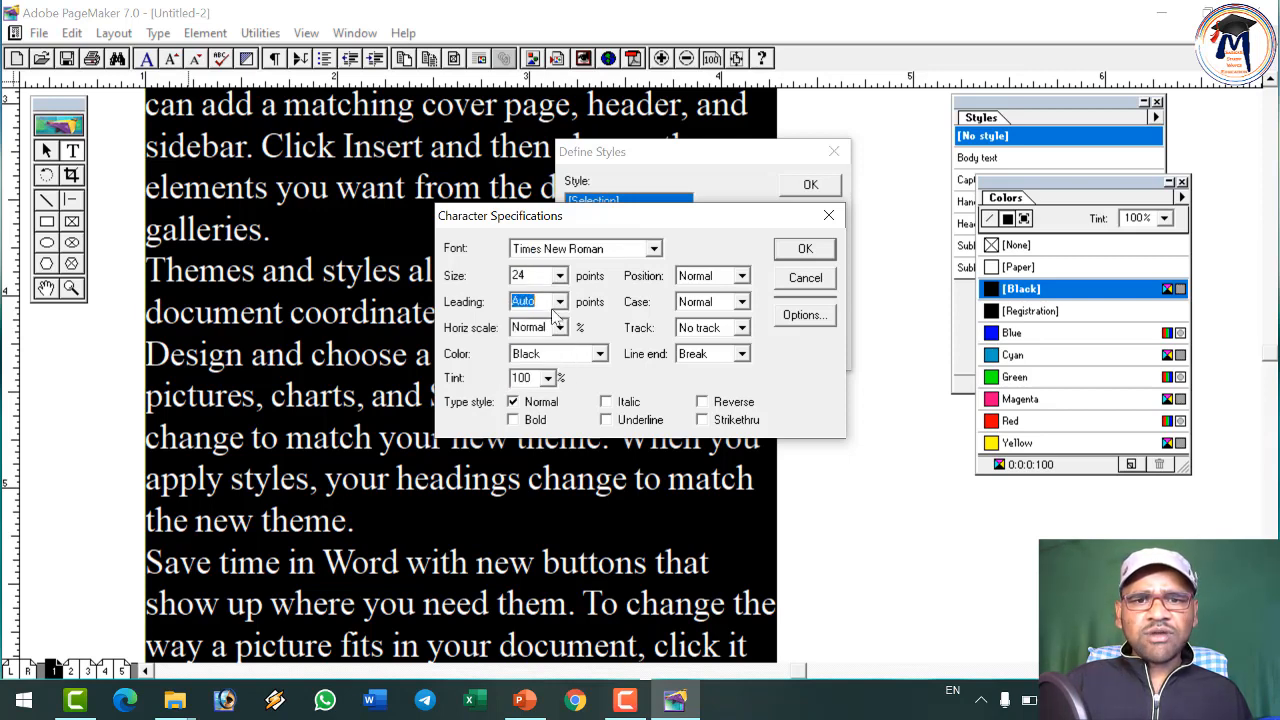
left_click(557, 328)
left_click(556, 328)
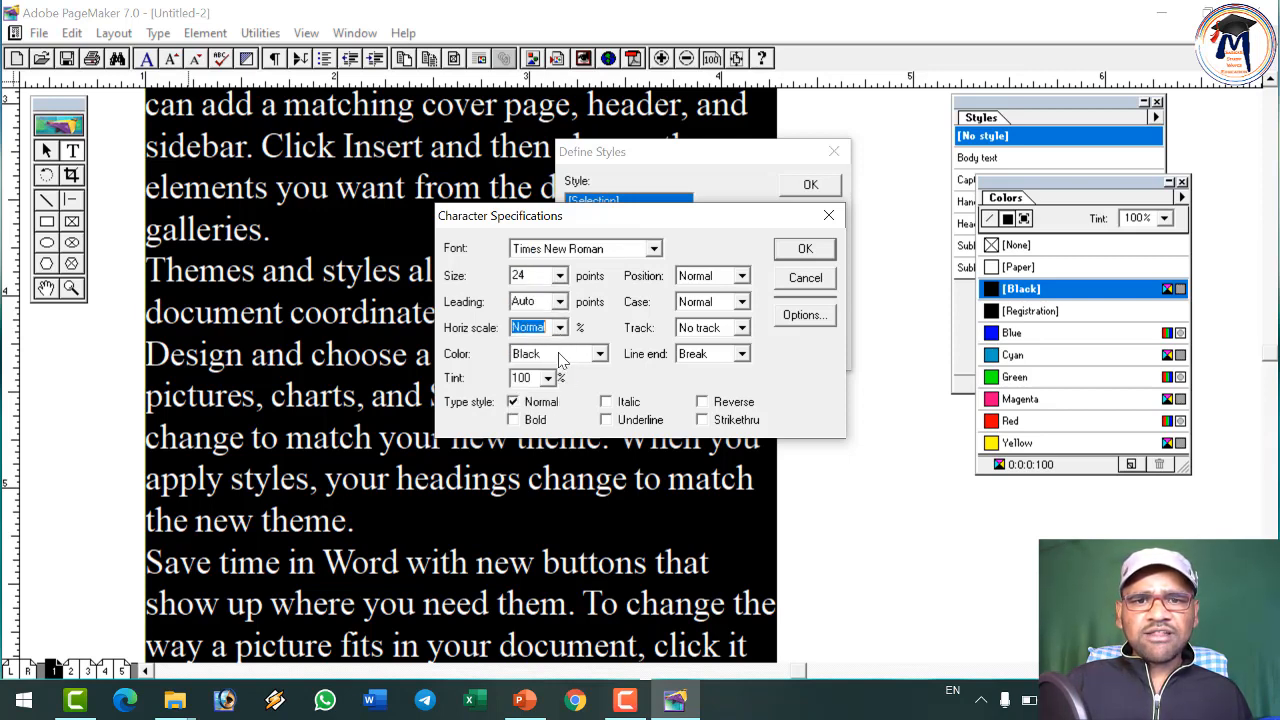
left_click(560, 355)
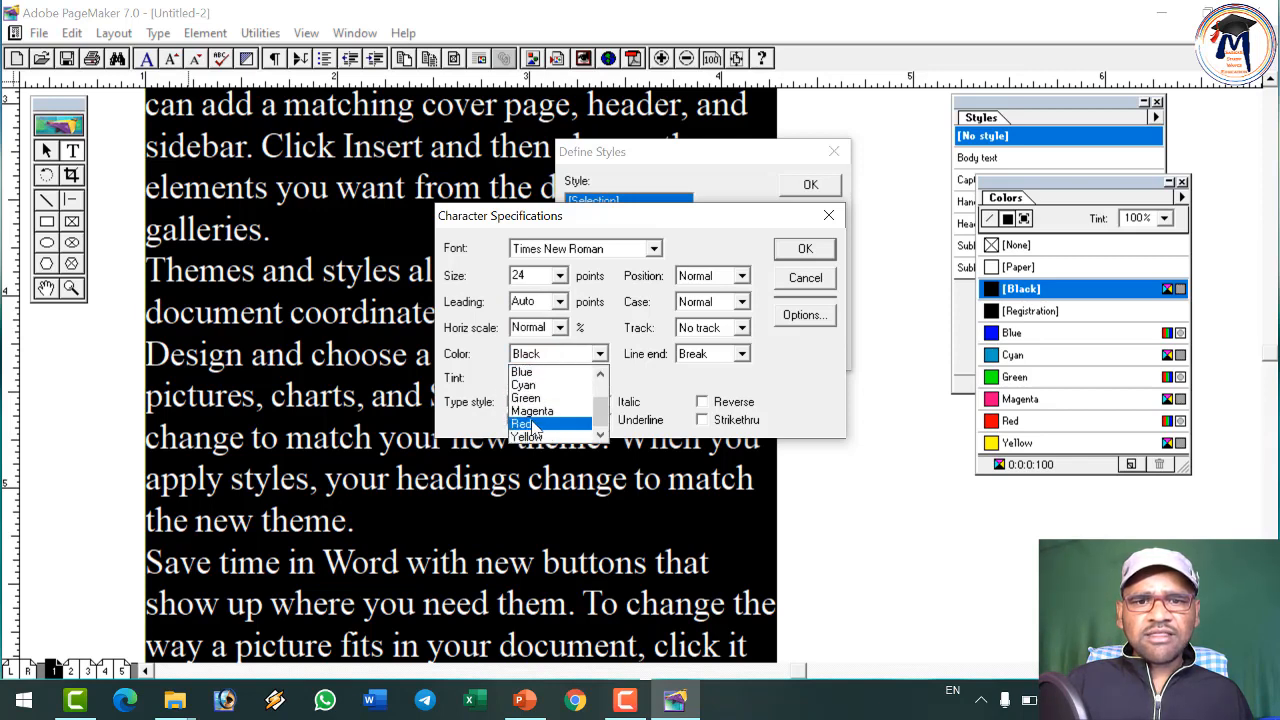
left_click(535, 432)
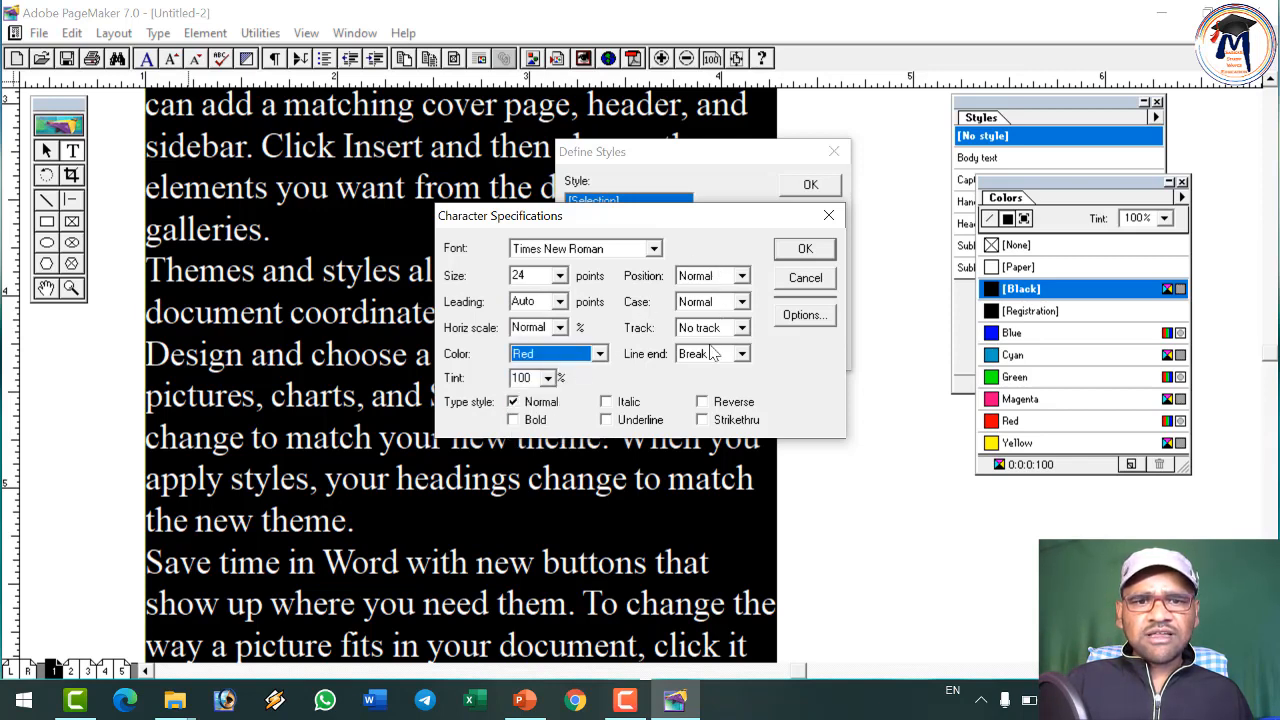
left_click(534, 421)
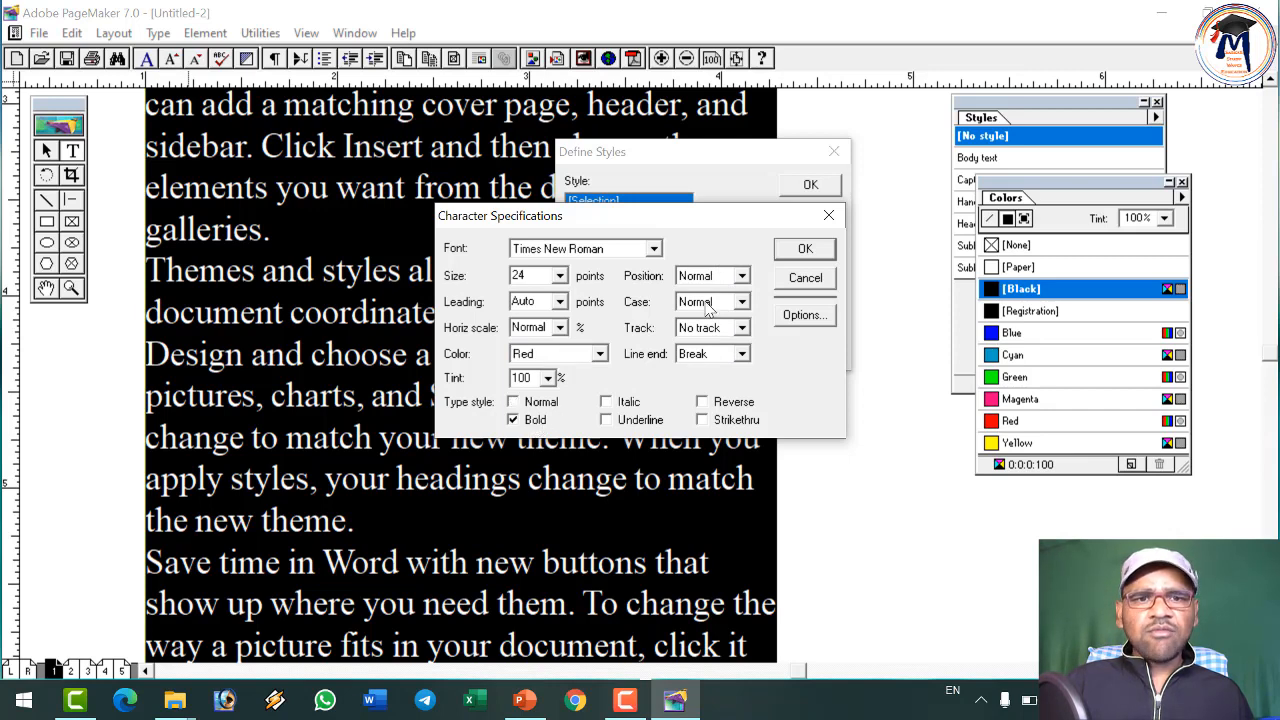
left_click(804, 250)
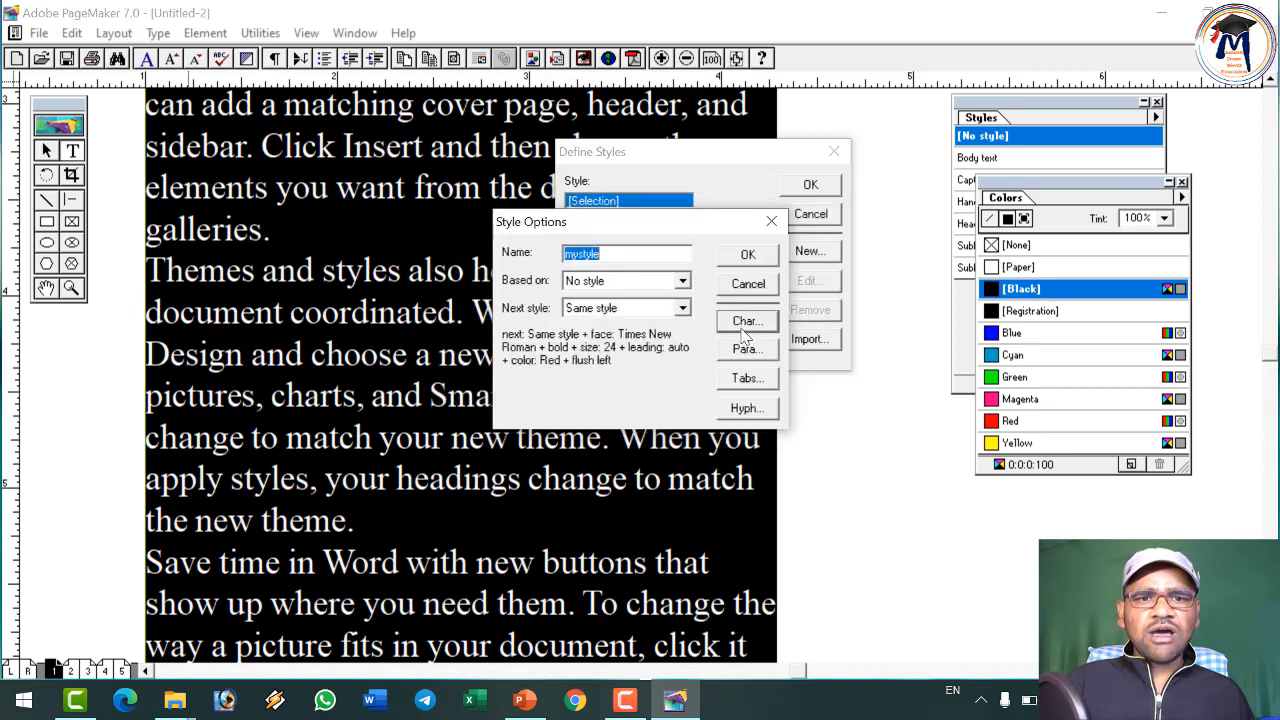
Set mystyle's paragraph alignment to Center and confirm all the style dialogs
left_click(744, 350)
left_click(595, 345)
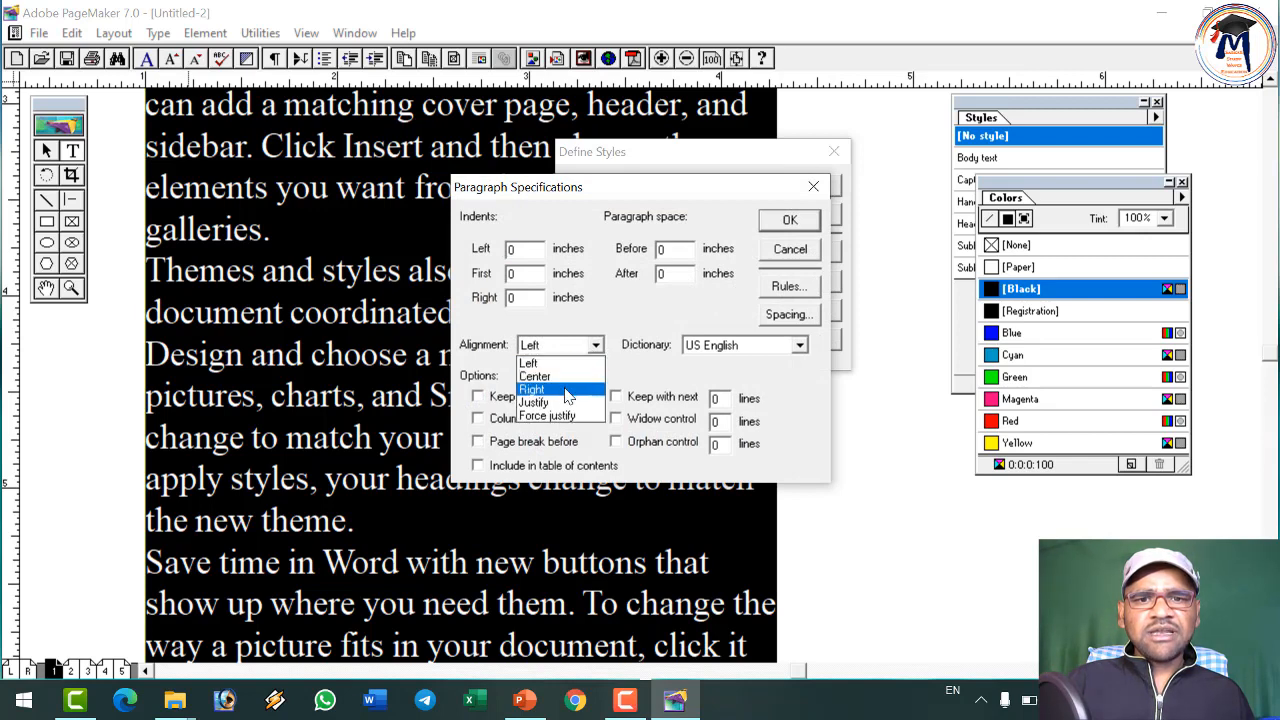
left_click(560, 376)
left_click(806, 224)
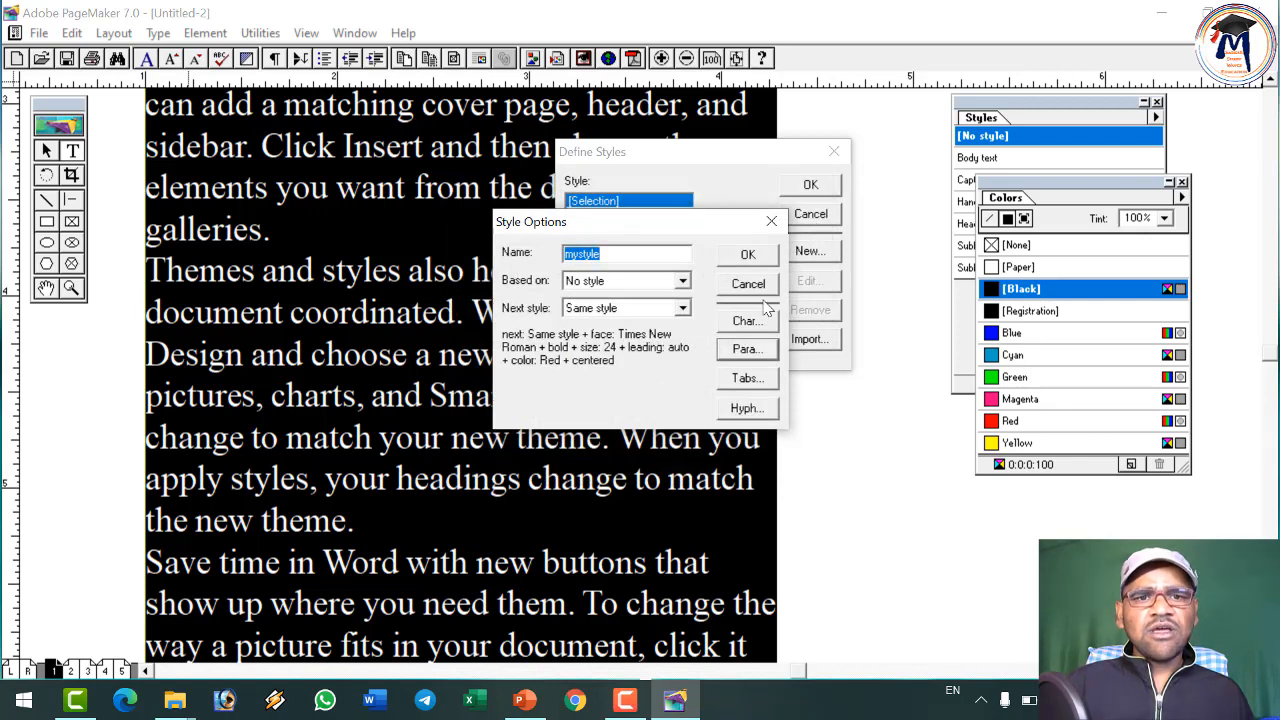
left_click(756, 257)
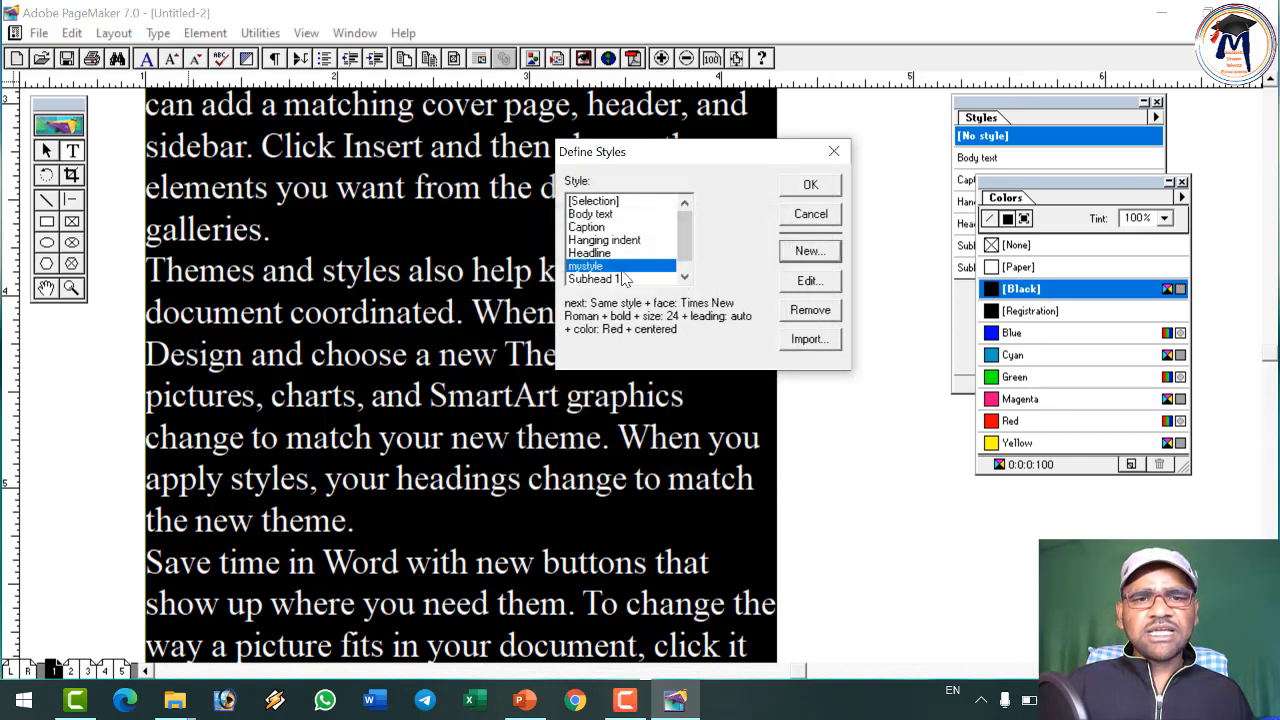
left_click(793, 189)
left_click_drag(1057, 183, 1084, 300)
left_click(640, 298)
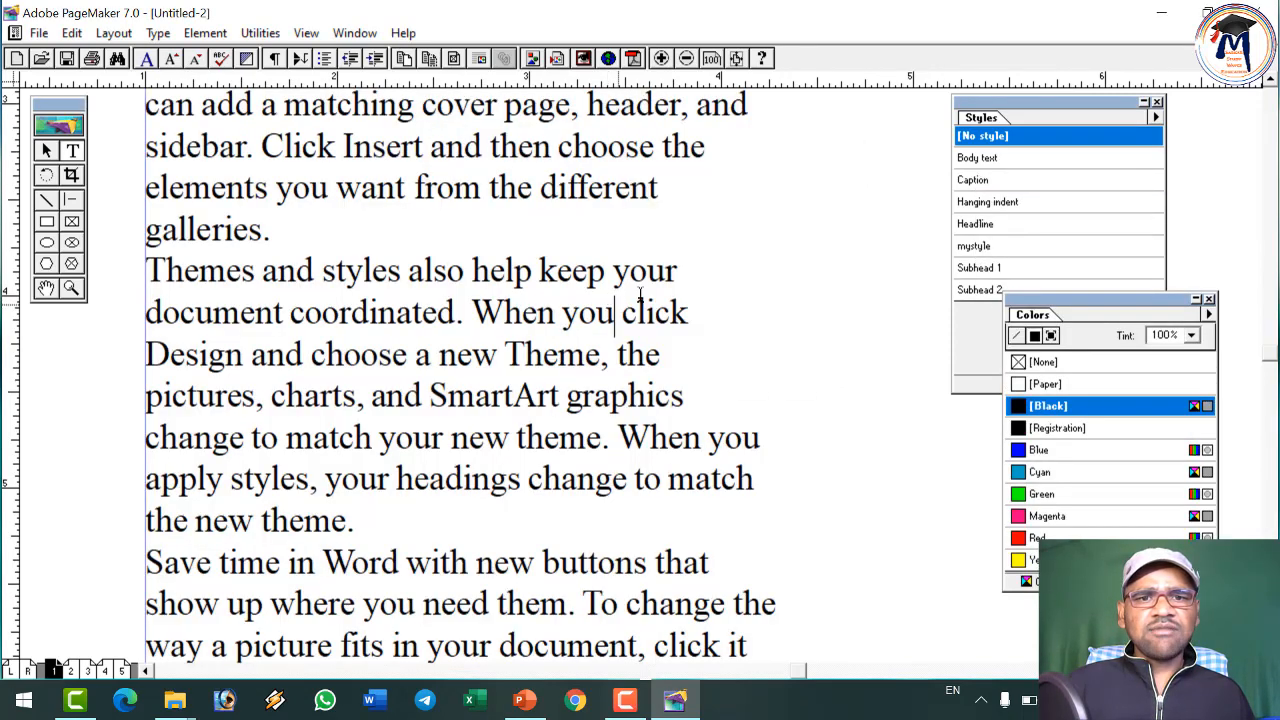
key("ctrl+1")
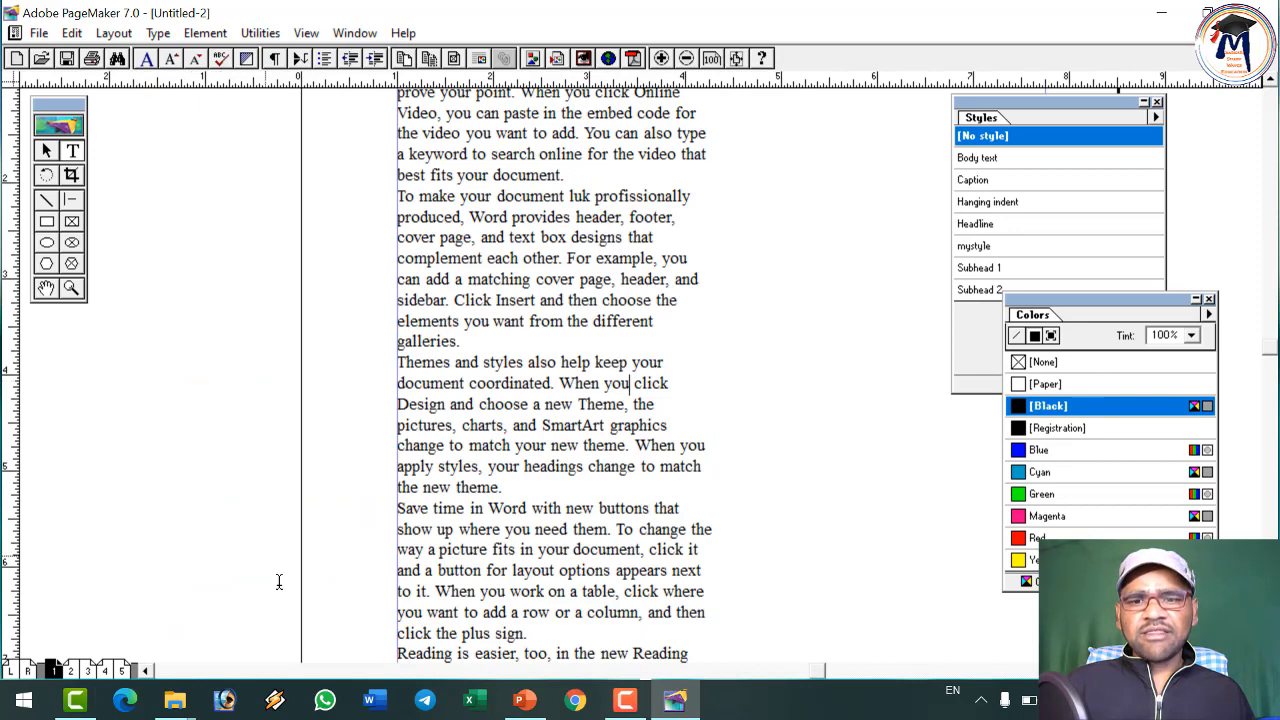
Type 'Sarkar Study Waves Education' near the top of page 2, replacing a mistaken 'SSW'
left_click(70, 670)
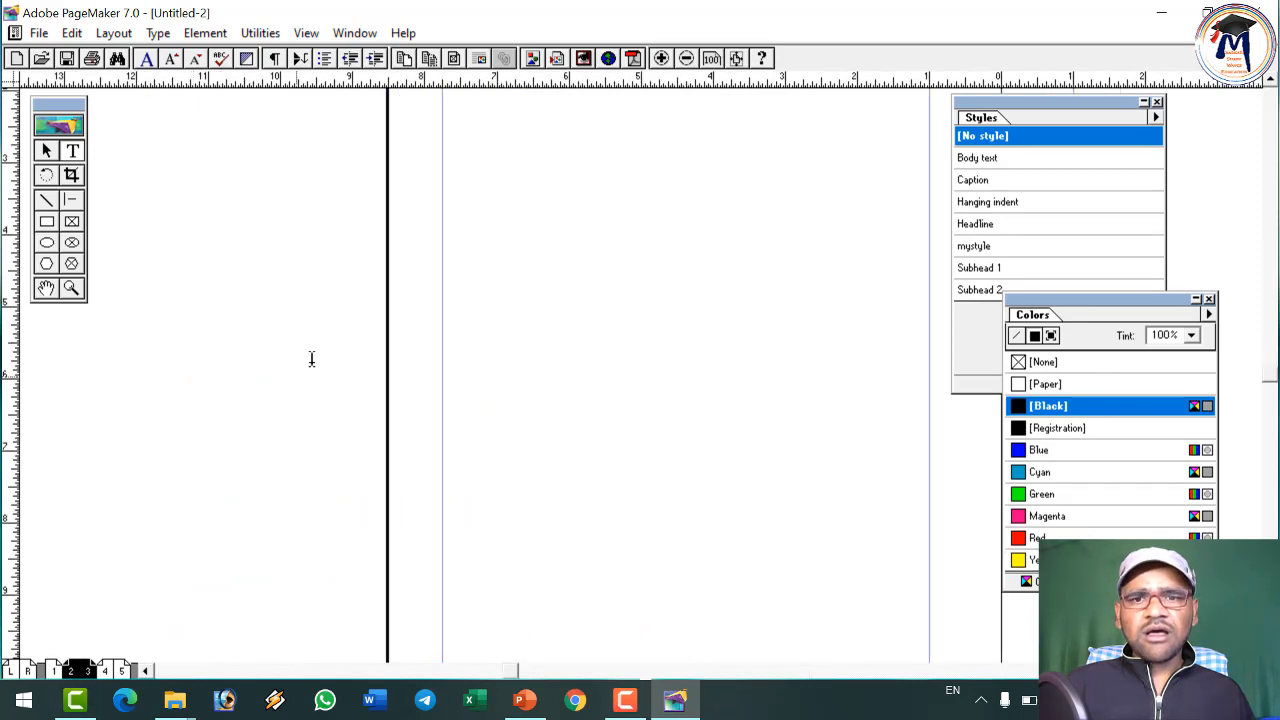
left_click(441, 254)
type("SSW")
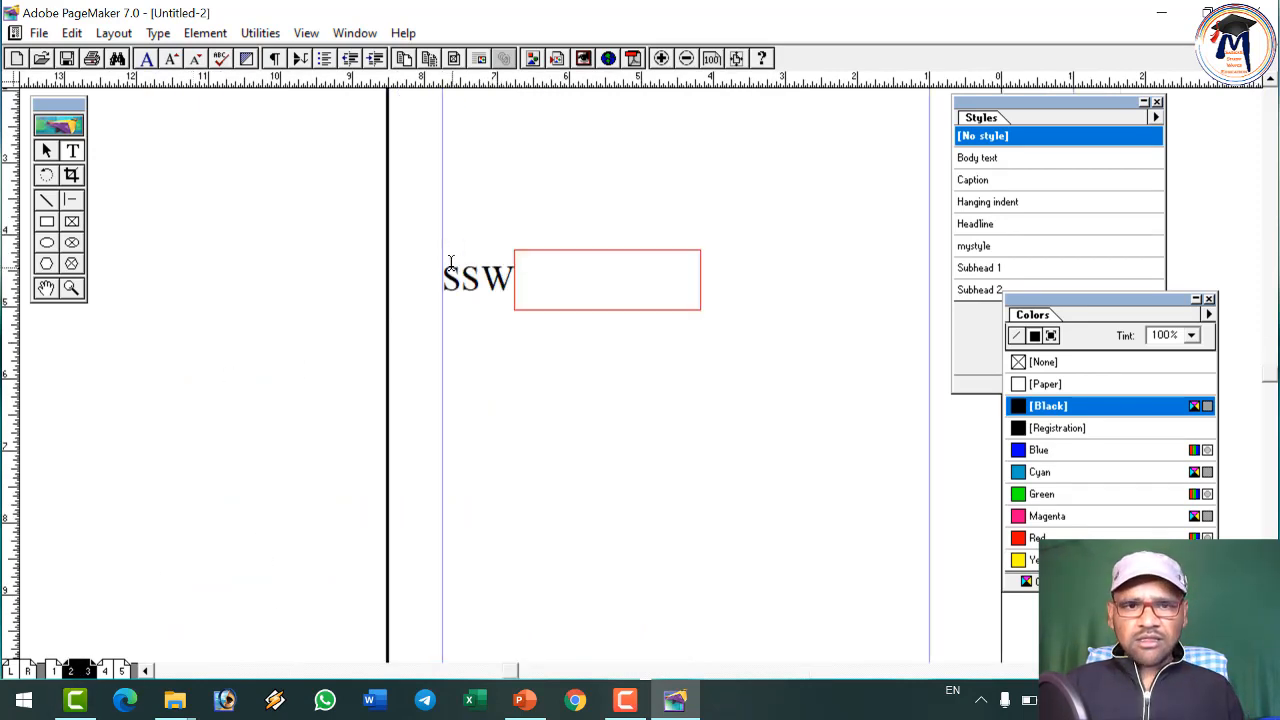
key("BackSpace")
key("BackSpace")
key("BackSpace")
type("Sarkar ")
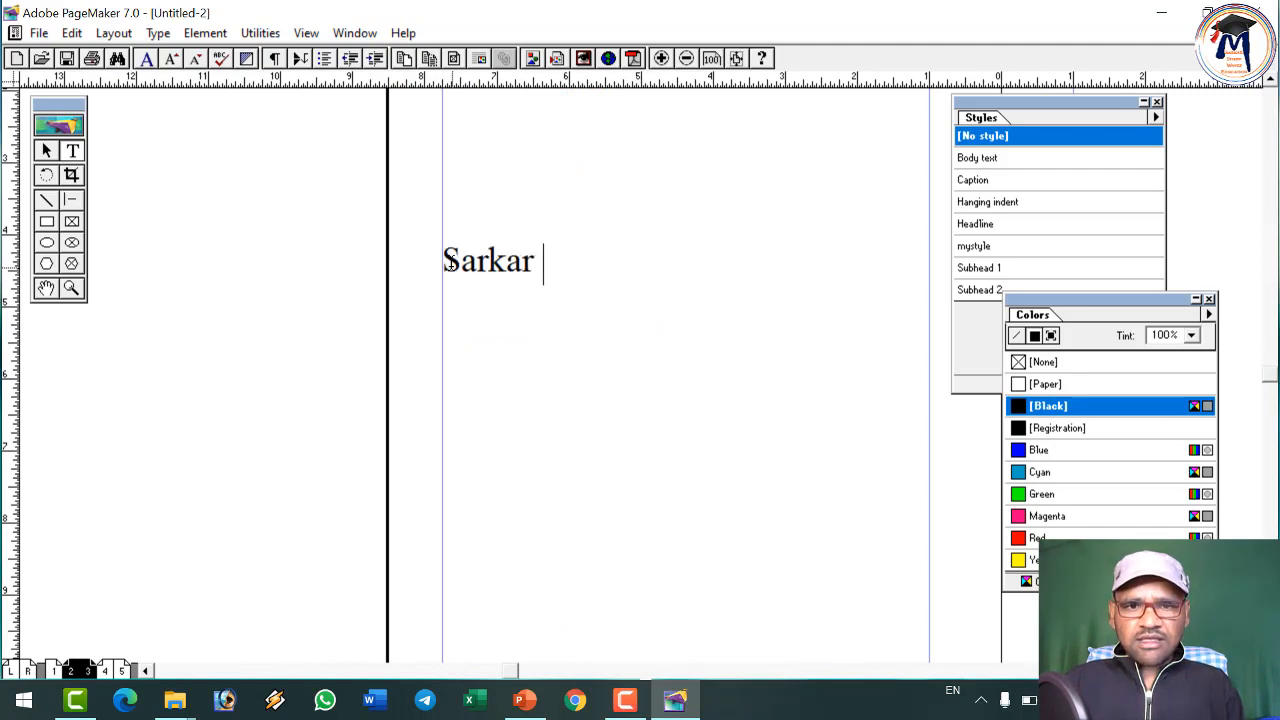
type("Study Waves")
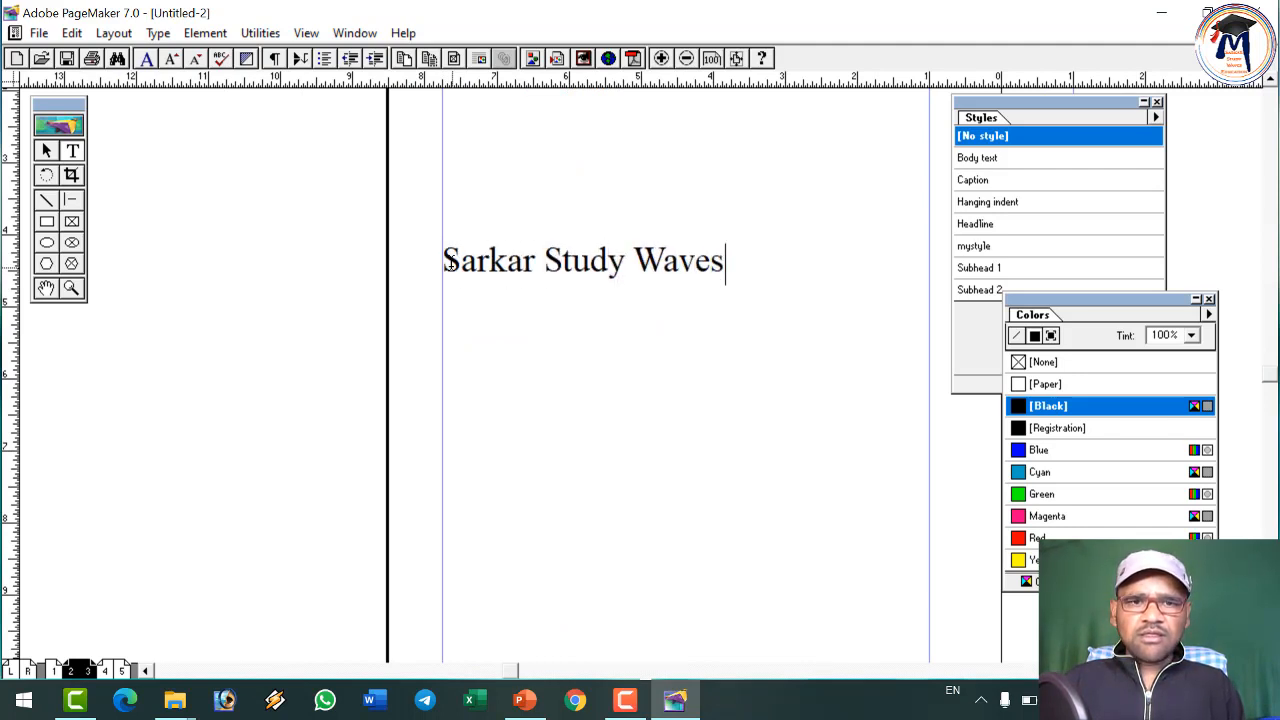
type(" Education")
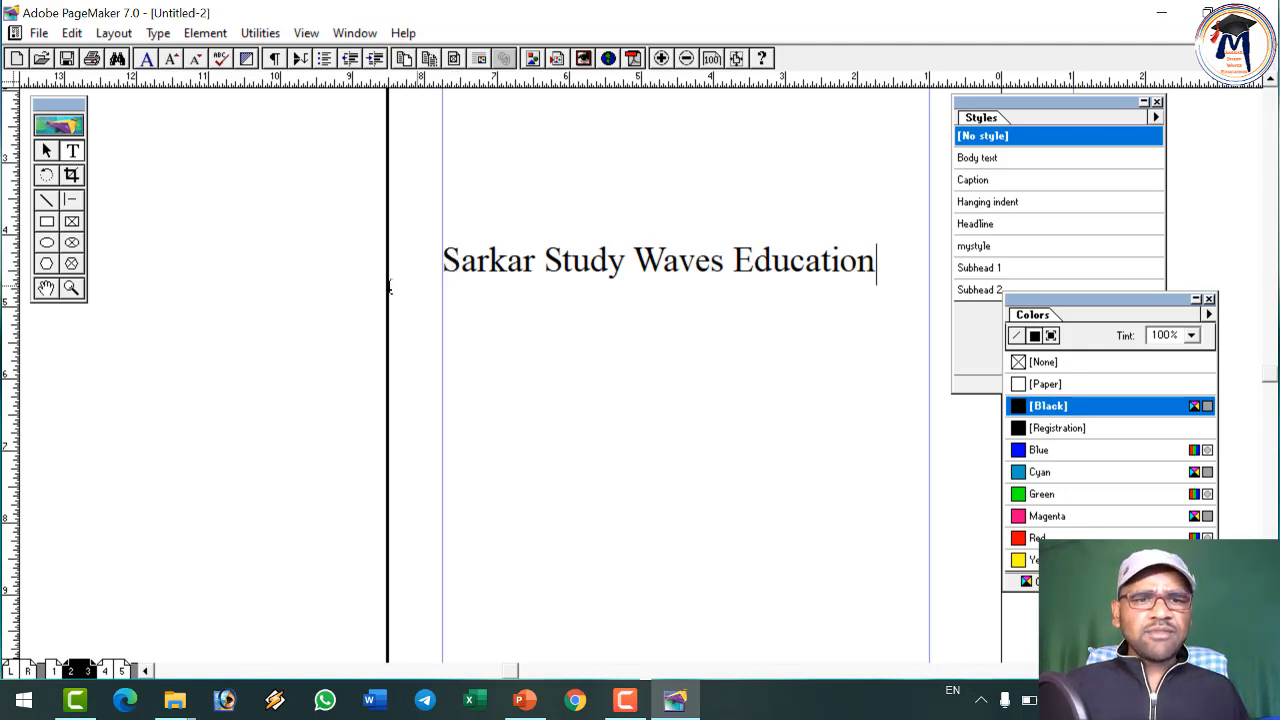
Apply mystyle to the 'Sarkar Study Waves Education' heading line
left_click(975, 246)
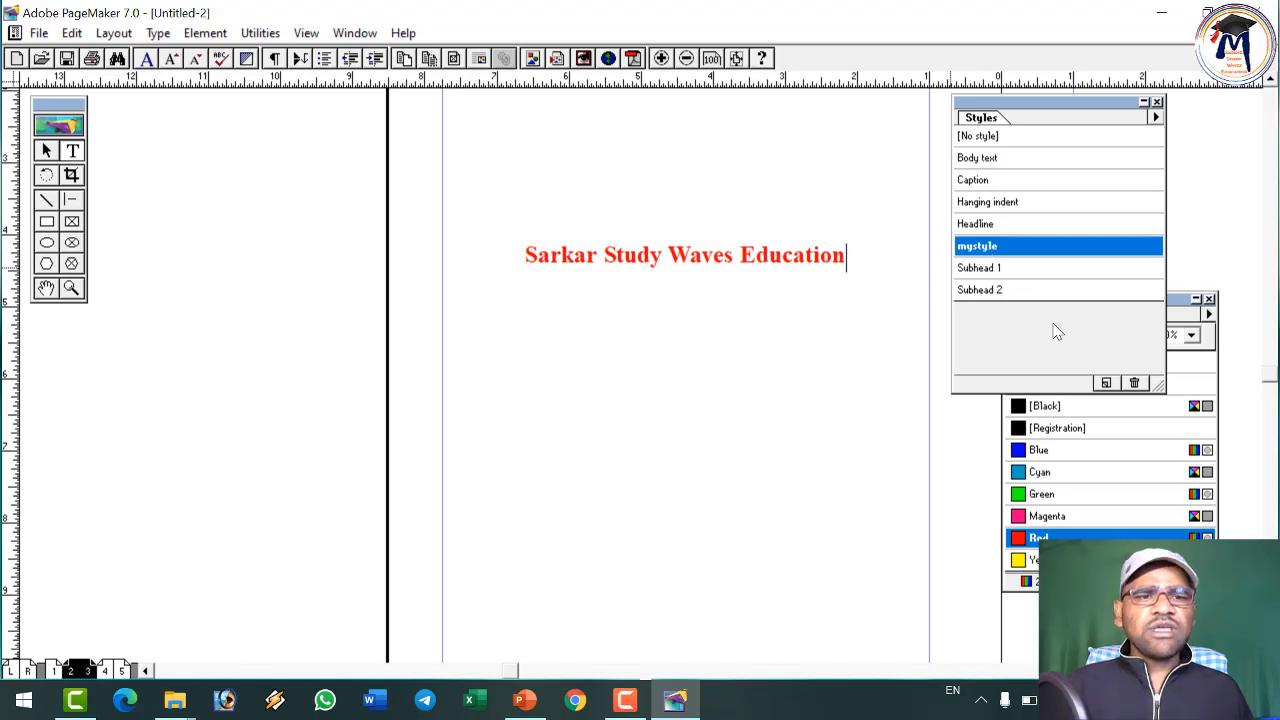
left_click(1106, 383)
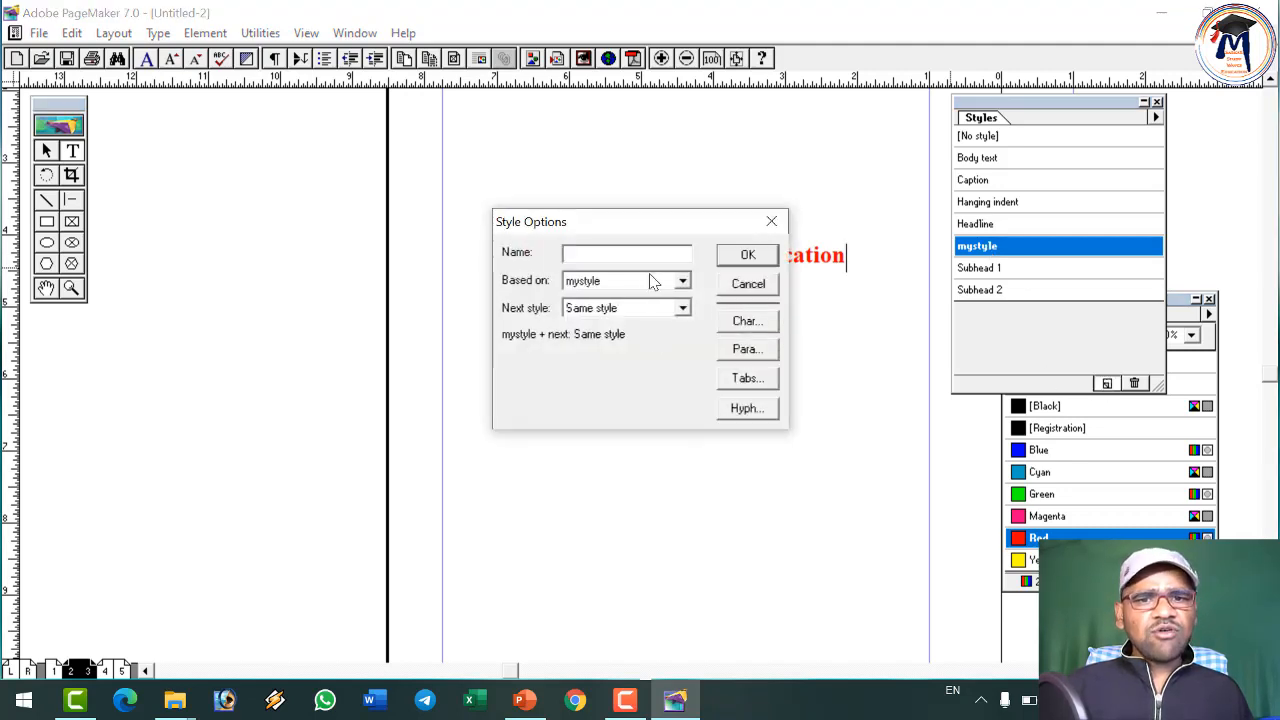
left_click(767, 285)
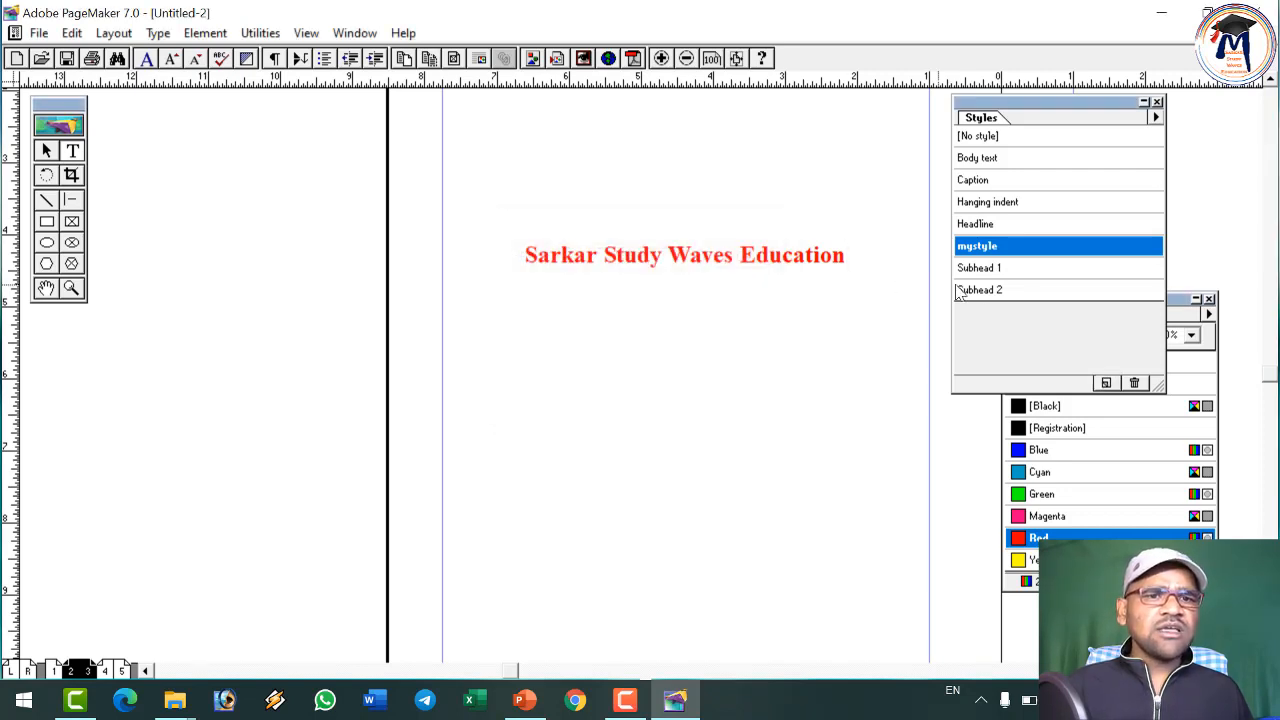
Delete mystyle from the Styles palette, then select the heading text
left_click(1135, 383)
left_click(635, 418)
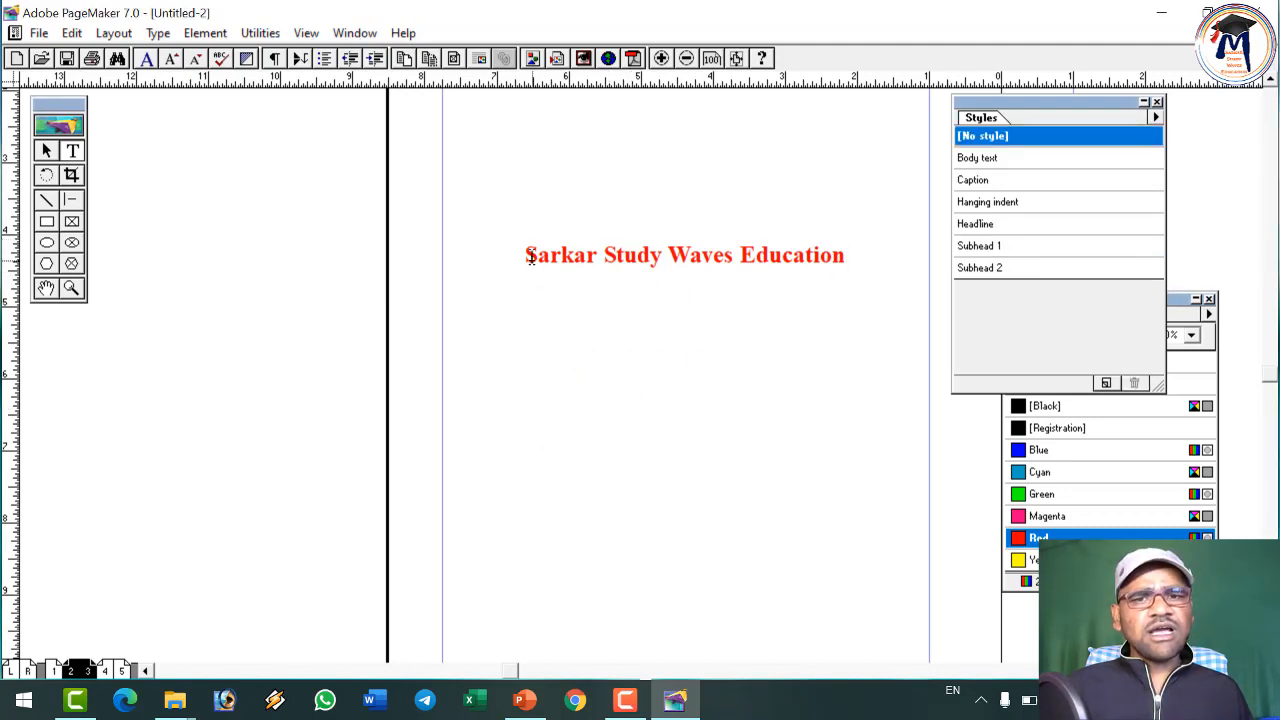
left_click_drag(537, 256, 832, 256)
left_click(796, 256)
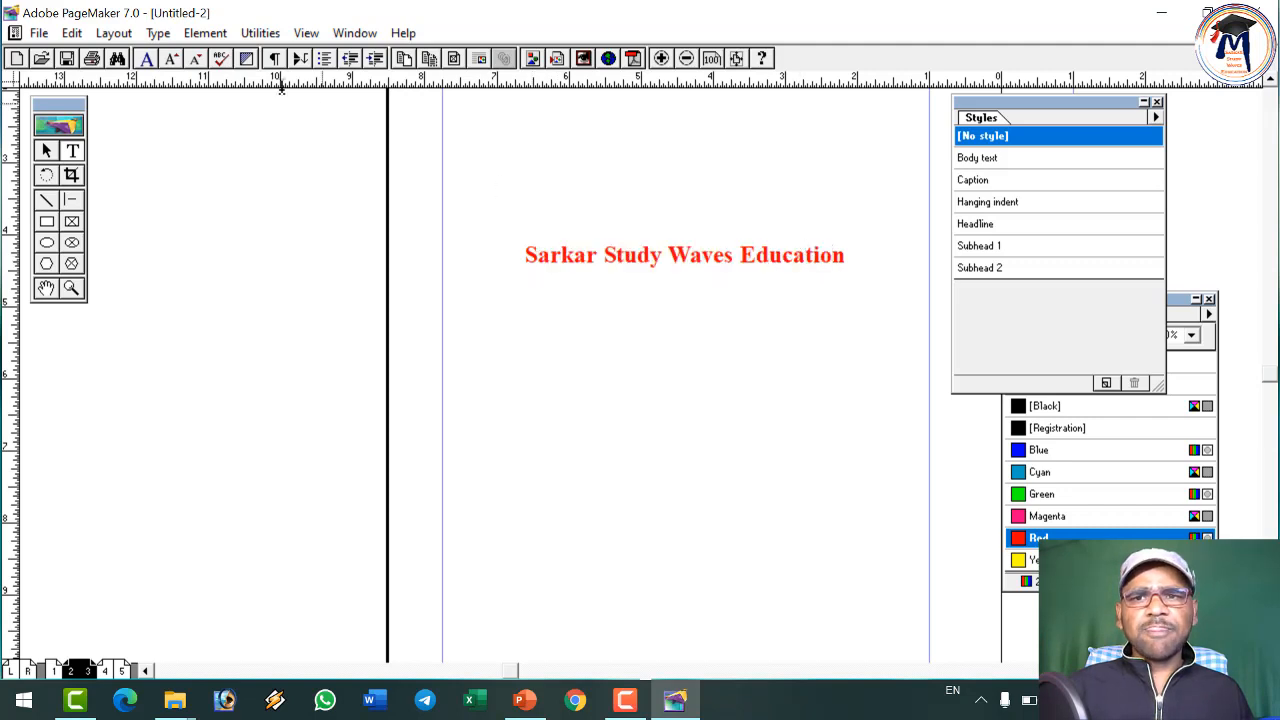
Zoom the page in, then out, then display it at Actual Size
left_click(158, 33)
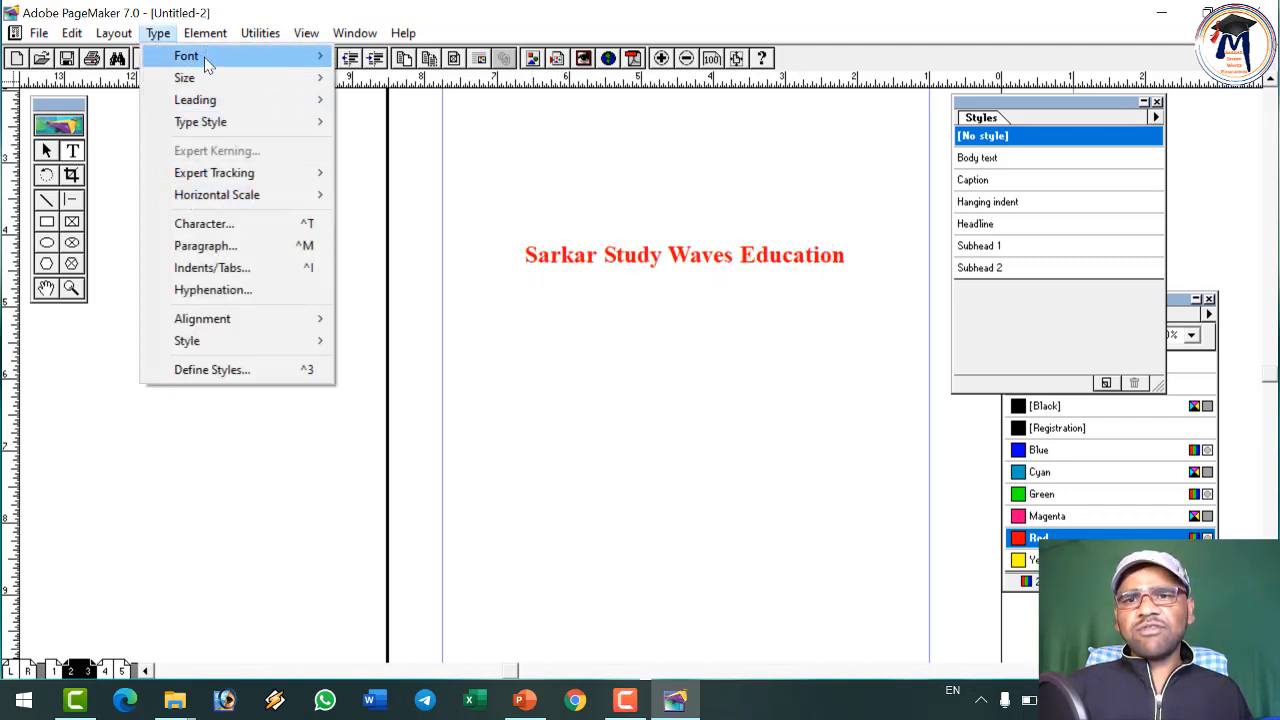
mouse_move(210, 33)
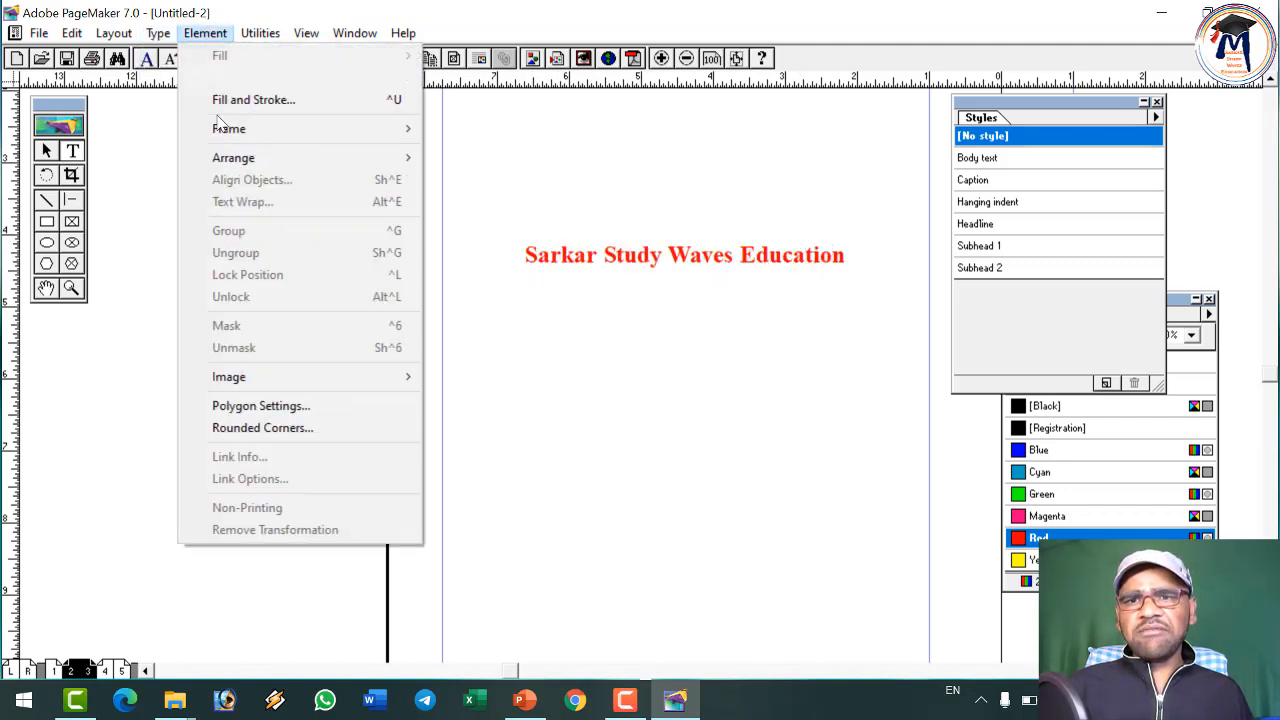
mouse_move(258, 38)
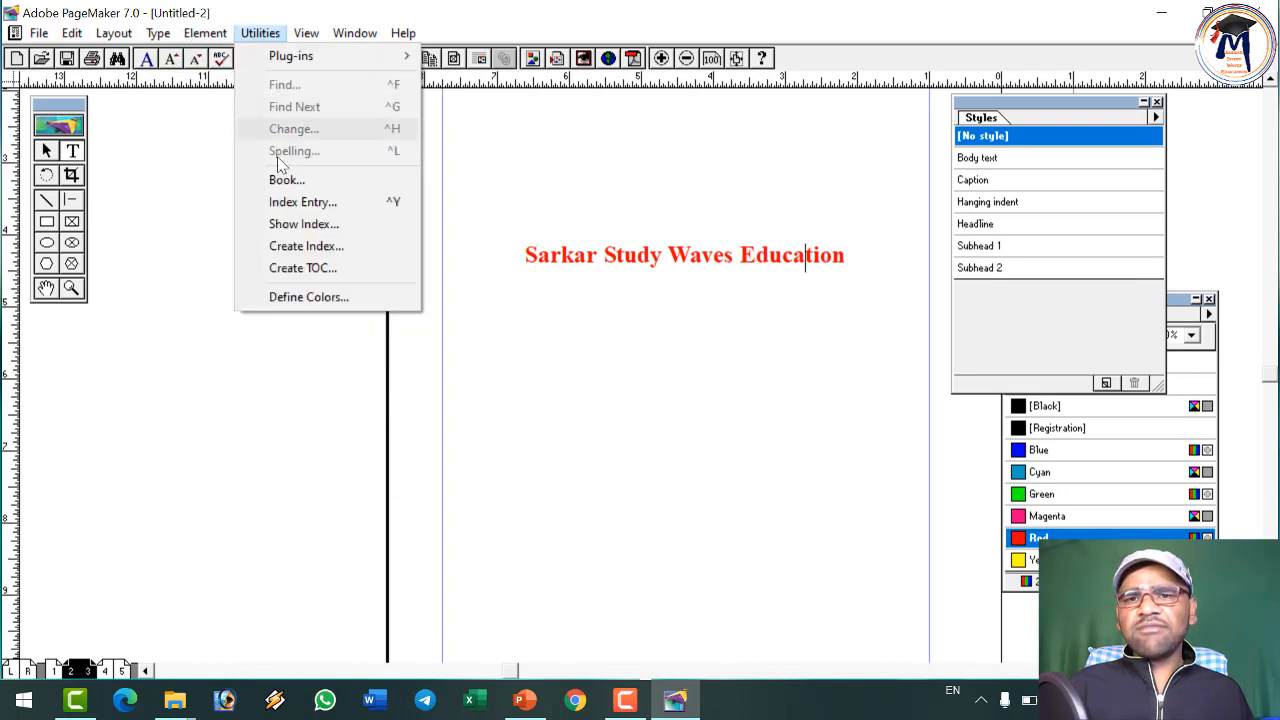
mouse_move(316, 24)
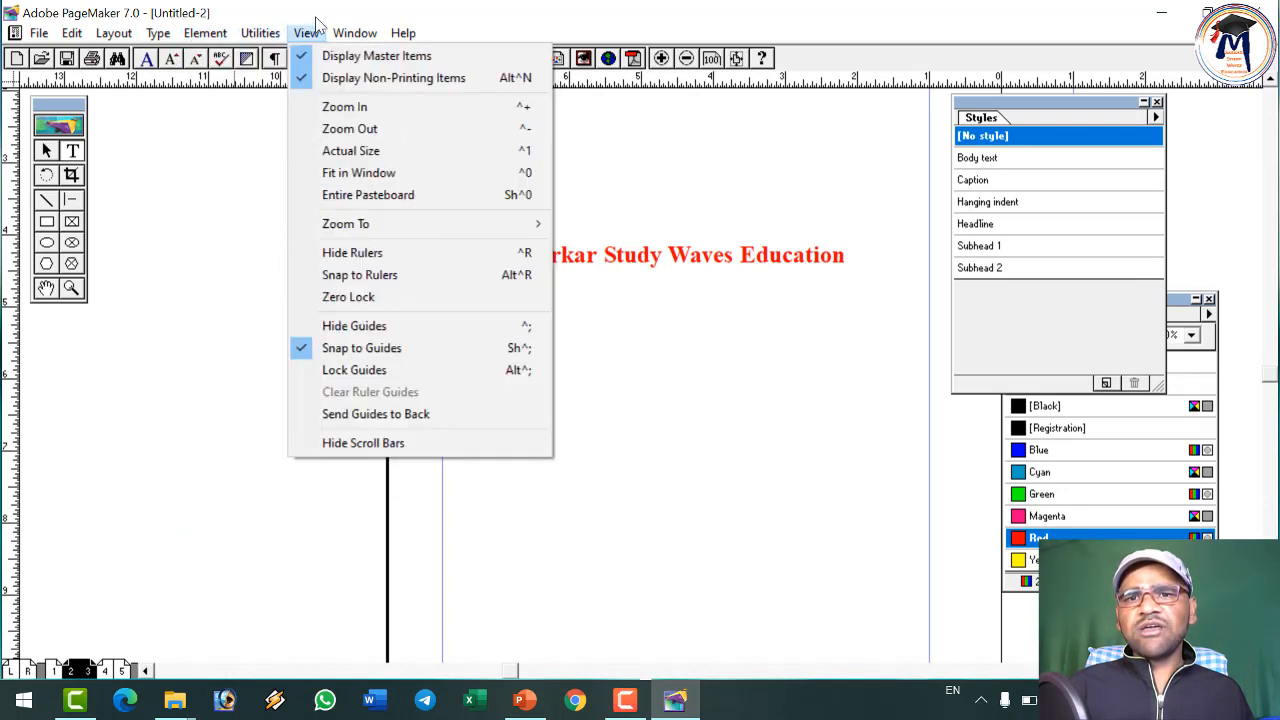
left_click(345, 107)
left_click(306, 33)
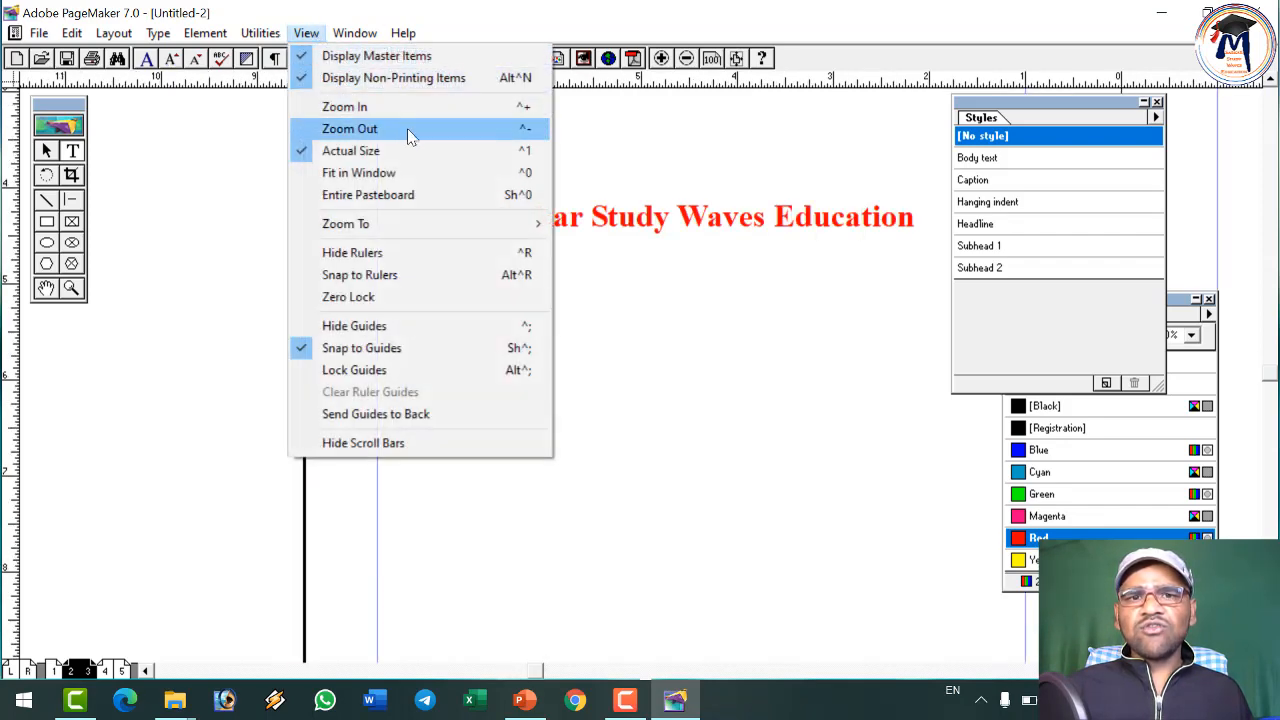
left_click(407, 128)
left_click(306, 33)
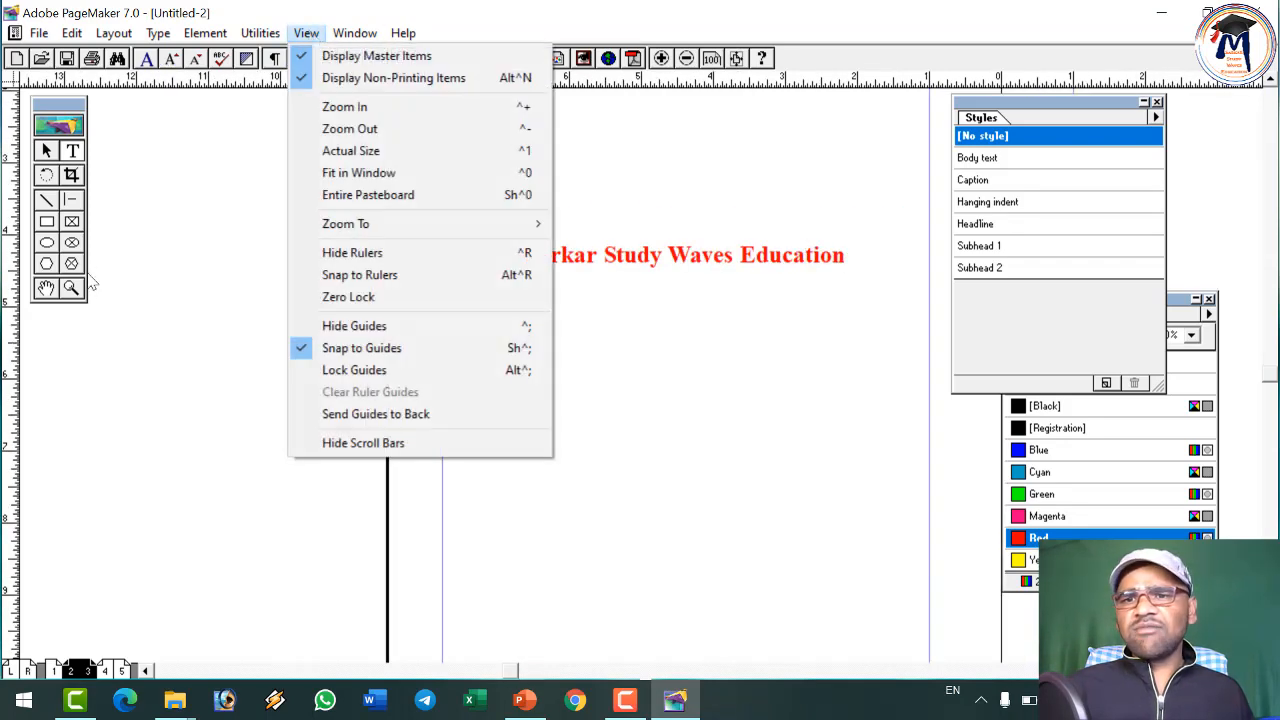
left_click(382, 158)
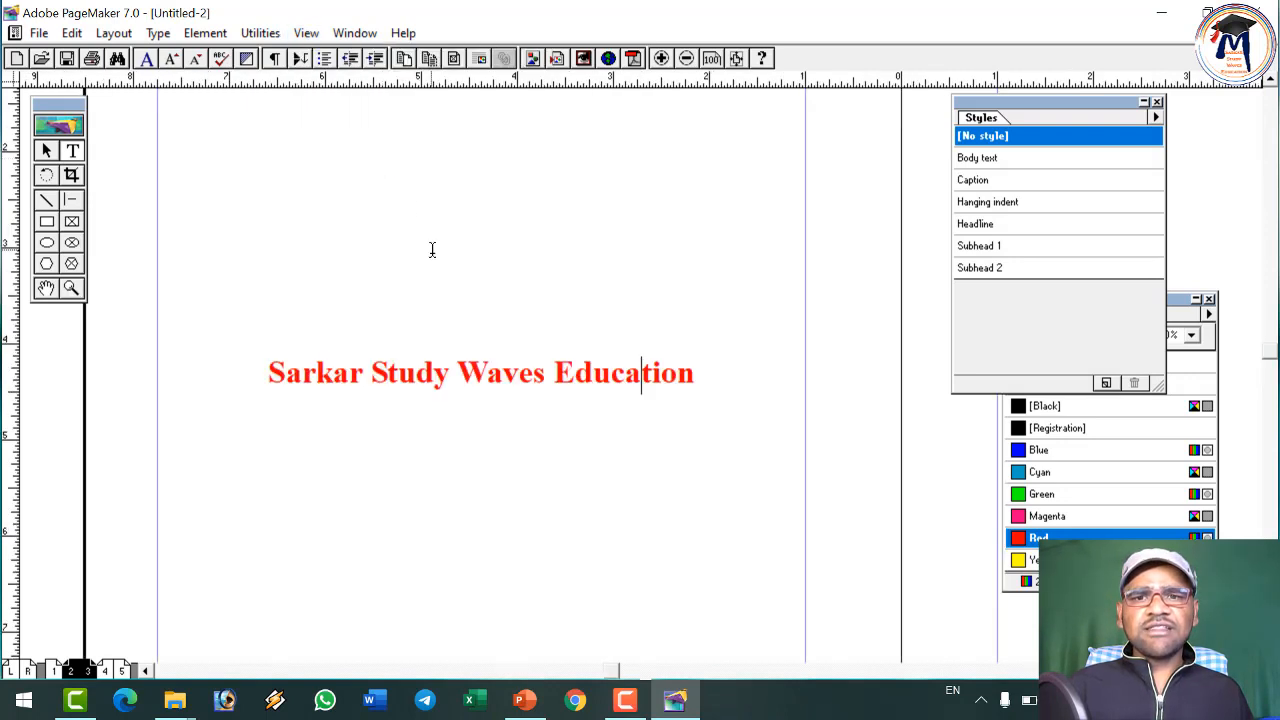
Hide the rulers, then show them again
left_click(306, 33)
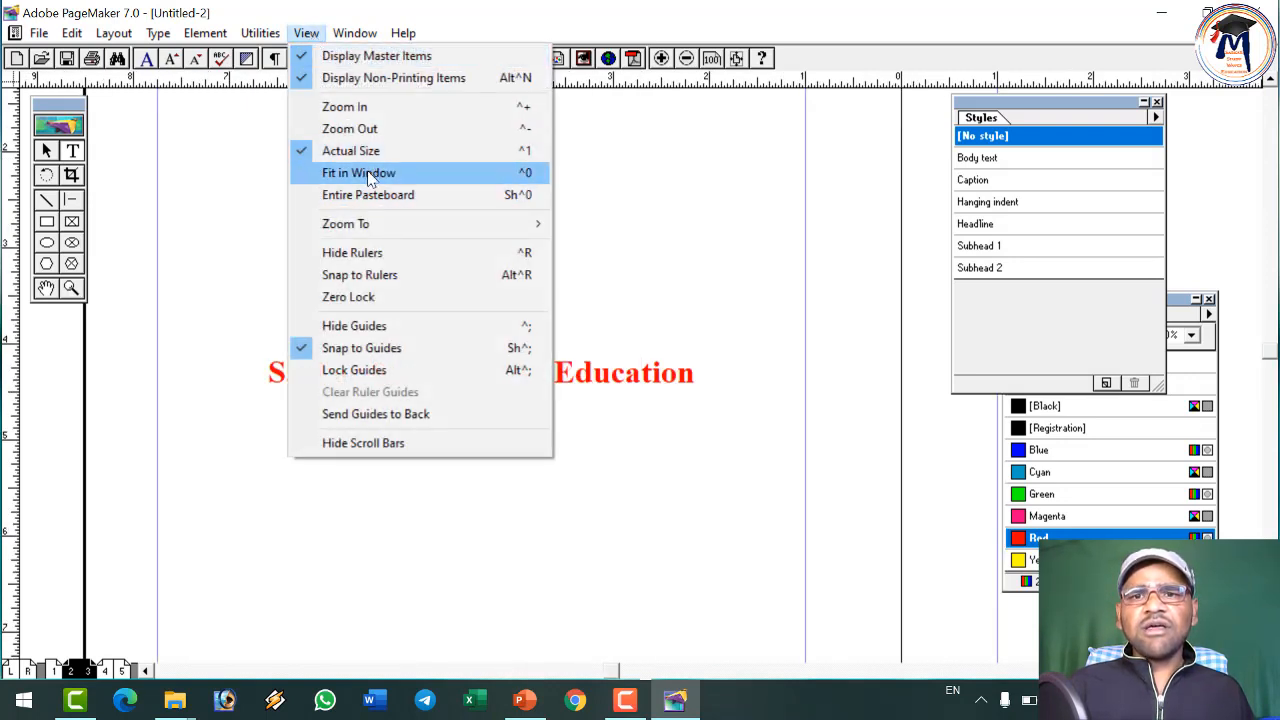
mouse_move(386, 228)
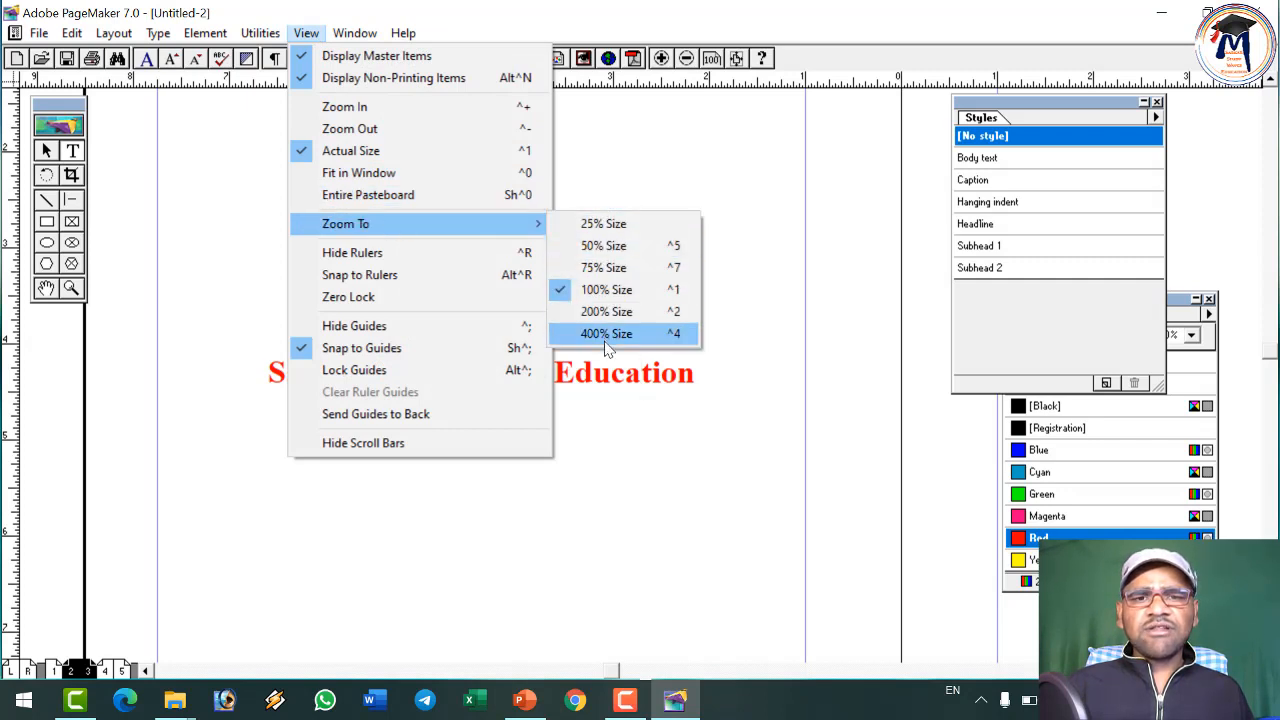
left_click(392, 253)
left_click(306, 33)
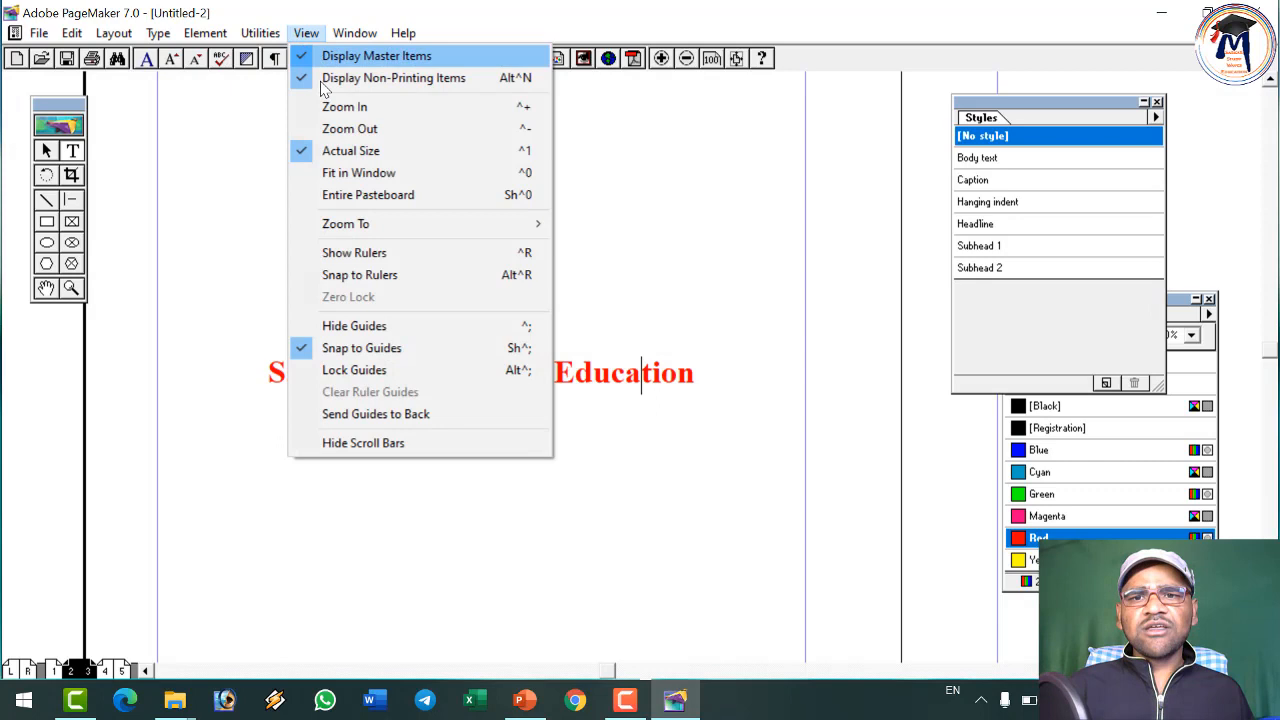
left_click(373, 252)
Turn Snap to Rulers on, toggle the rulers off and on, then turn snapping off
left_click(306, 33)
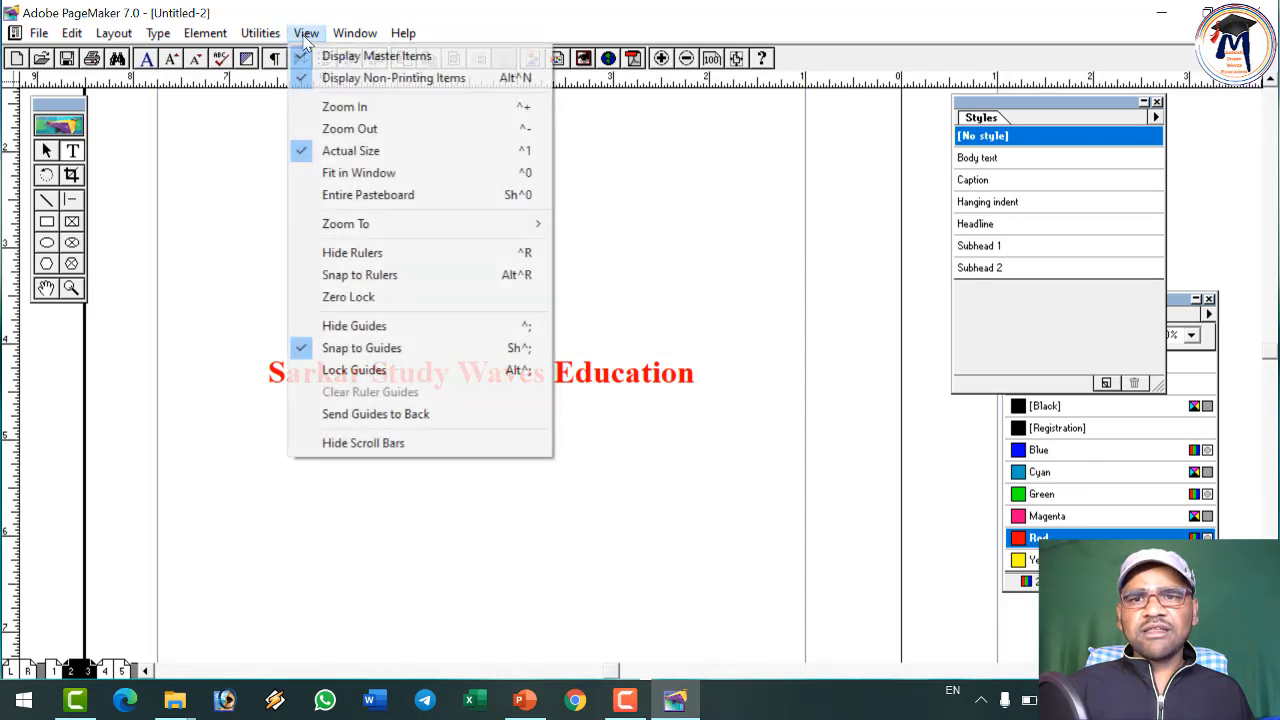
left_click(390, 279)
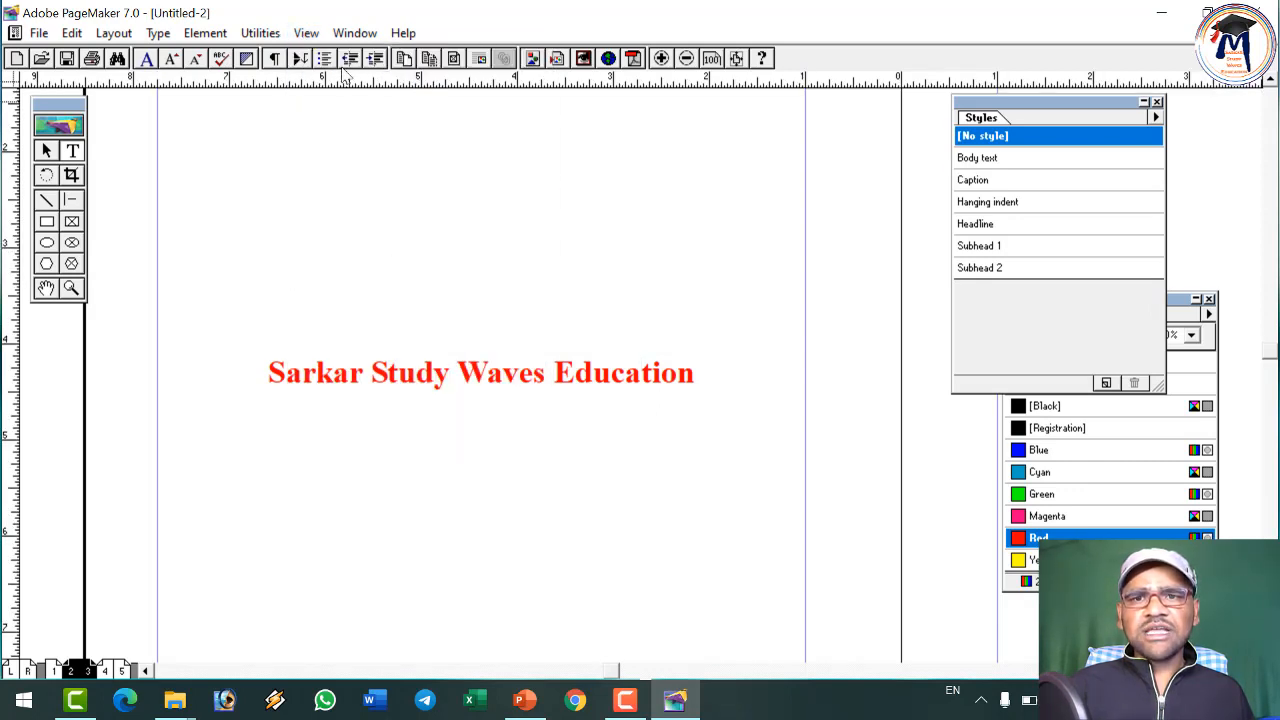
left_click(306, 33)
left_click(368, 253)
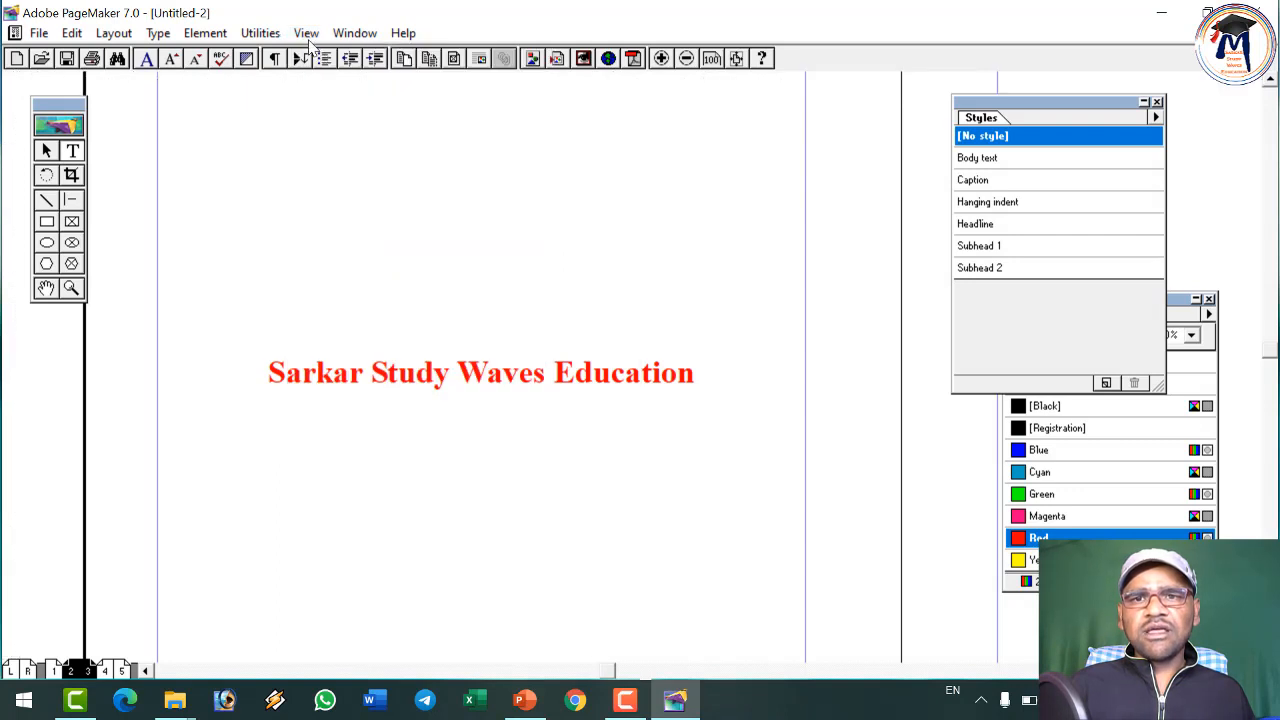
left_click(306, 33)
left_click(373, 252)
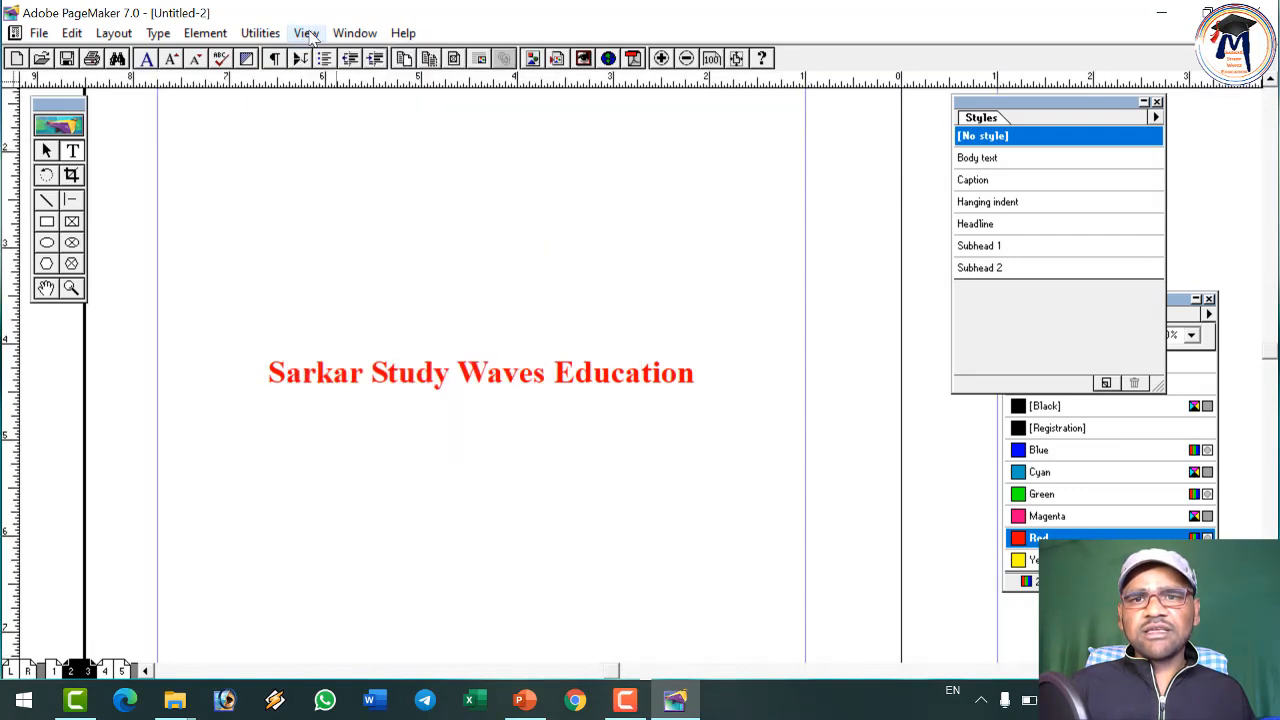
left_click(306, 33)
left_click(385, 276)
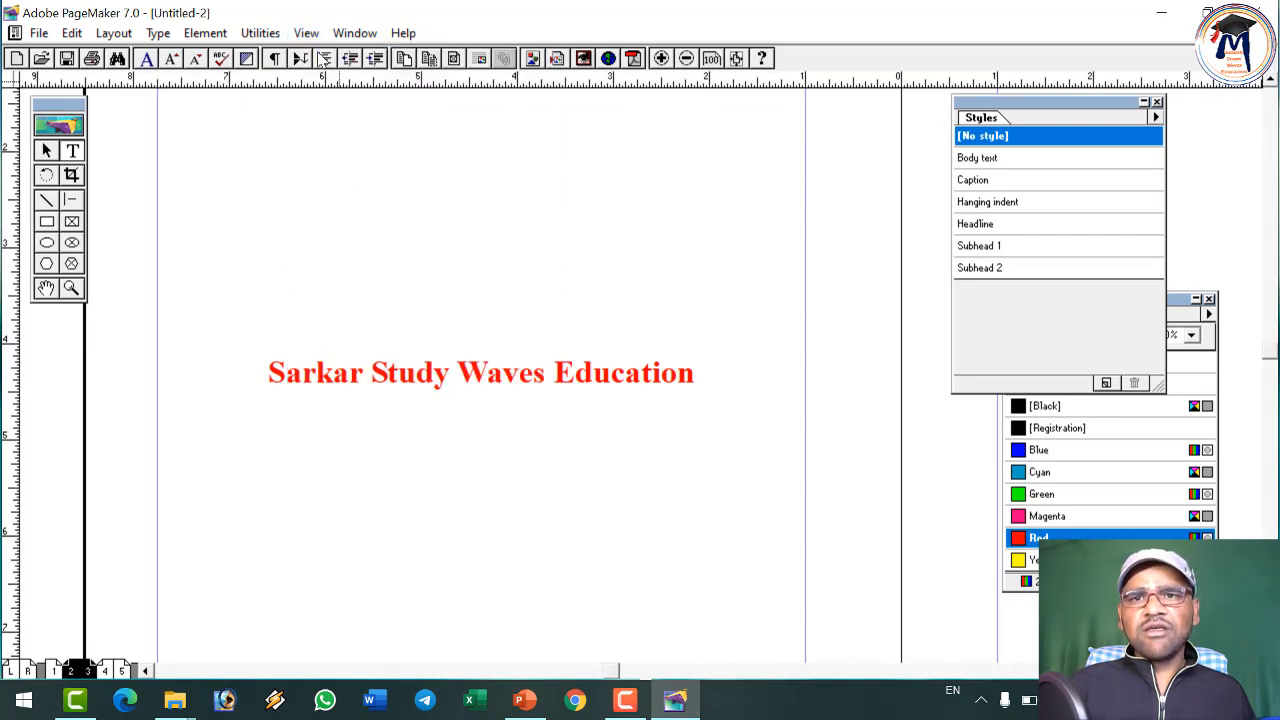
left_click(306, 33)
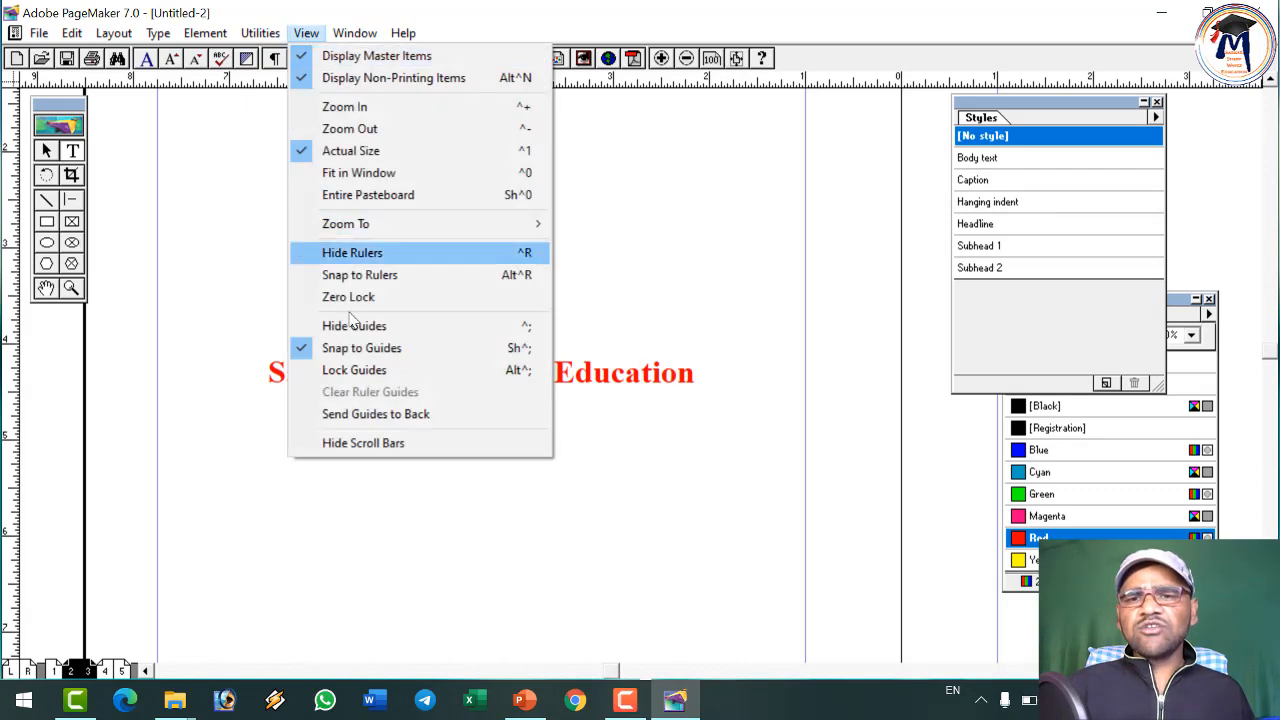
left_click(358, 36)
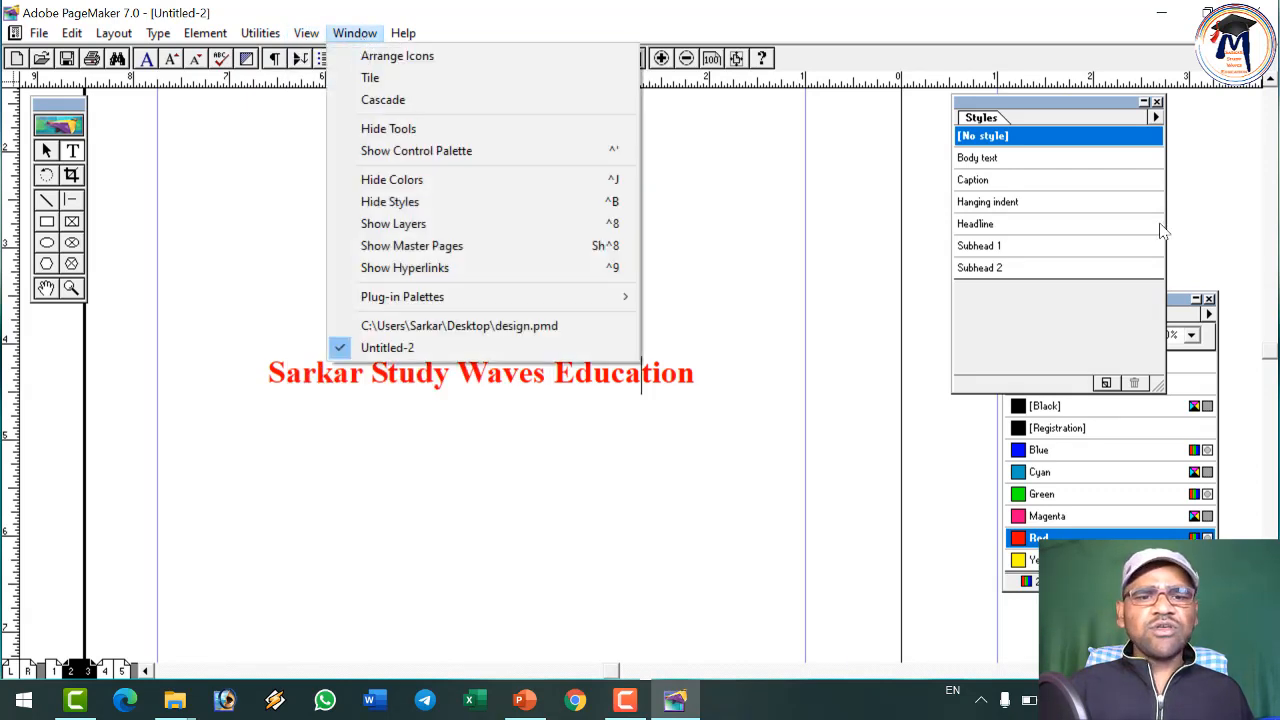
With the Zoom tool, zoom out to the whole spread, then back in around the spine
left_click(833, 303)
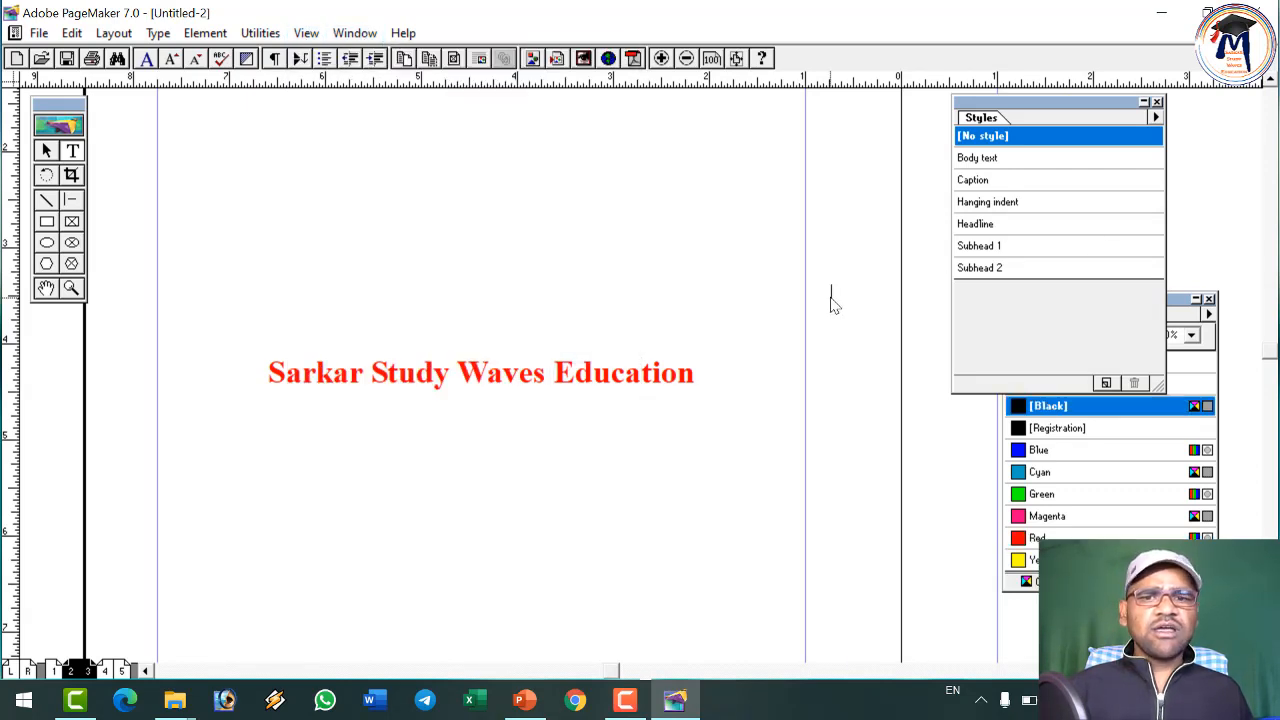
left_click(676, 278, "ctrl+alt")
left_click(680, 335, "ctrl+alt")
left_click(762, 520)
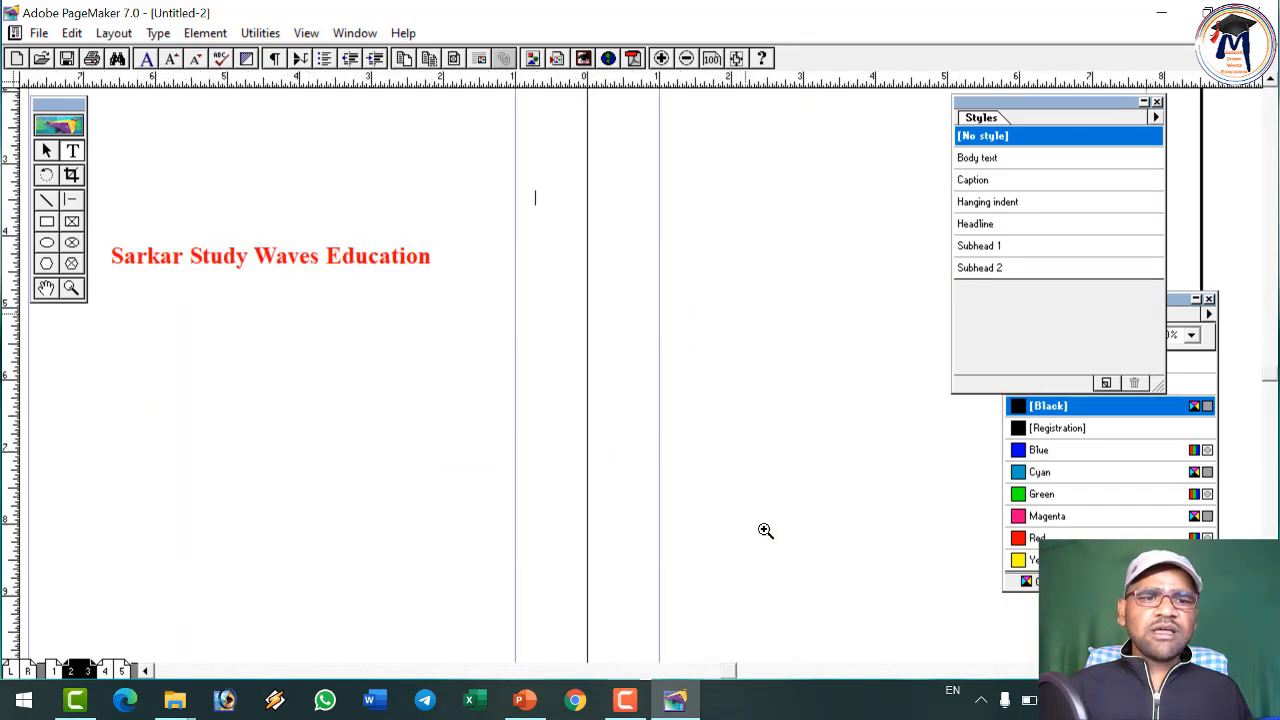
left_click(701, 517, "ctrl+alt")
left_click(571, 269, "ctrl+alt")
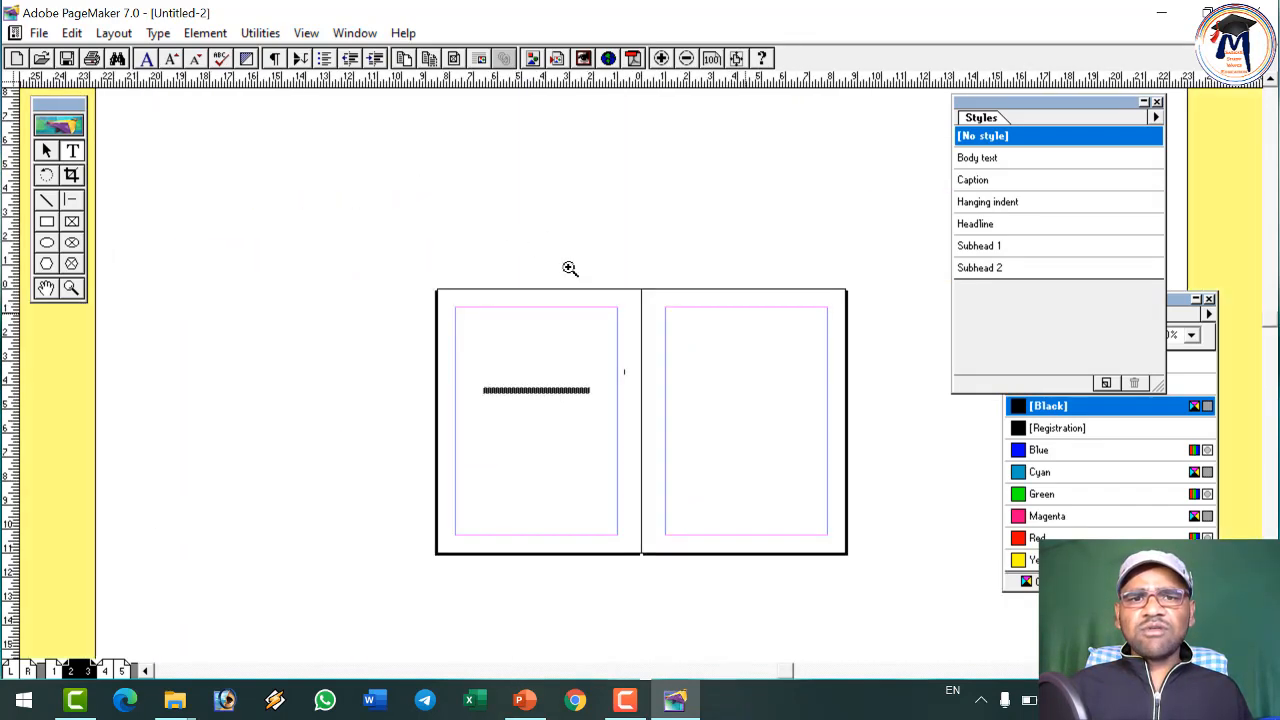
left_click(634, 347)
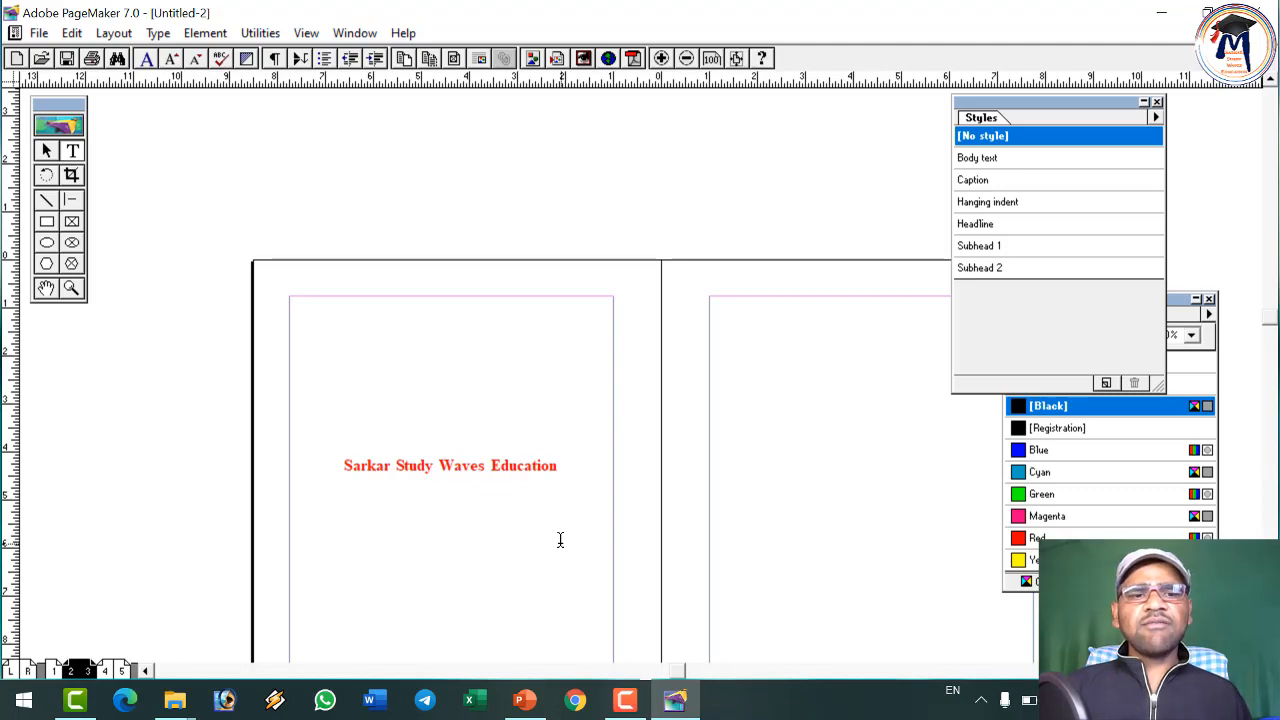
Scroll down to bring the left page with the red heading into view
scroll(450, 400, "down", 2)
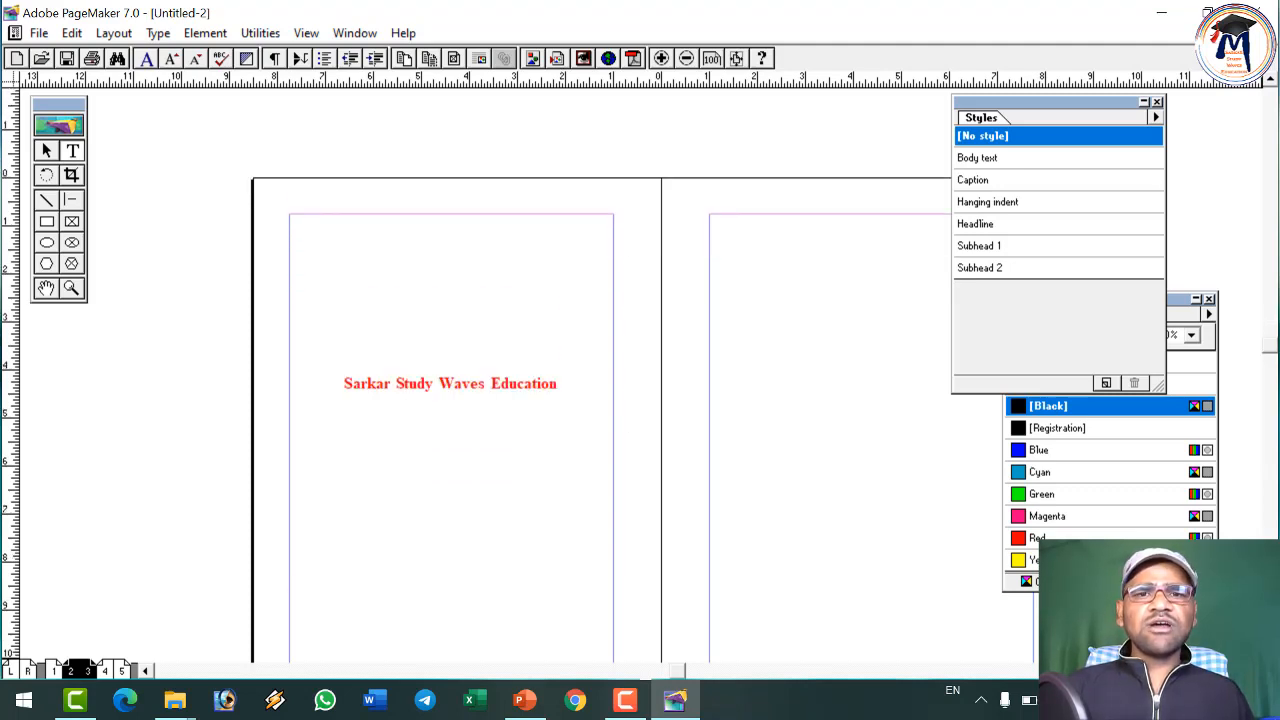
scroll(450, 400, "down", 2)
left_click(1270, 80)
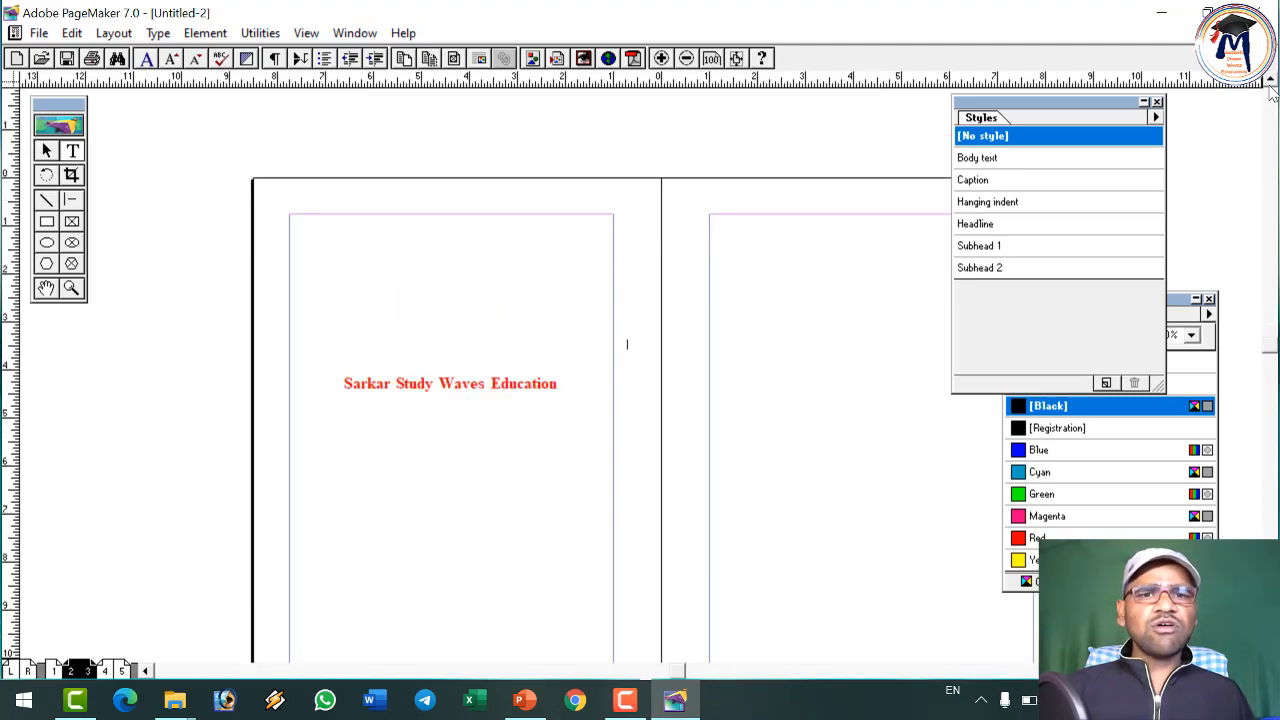
scroll(450, 400, "down", 2)
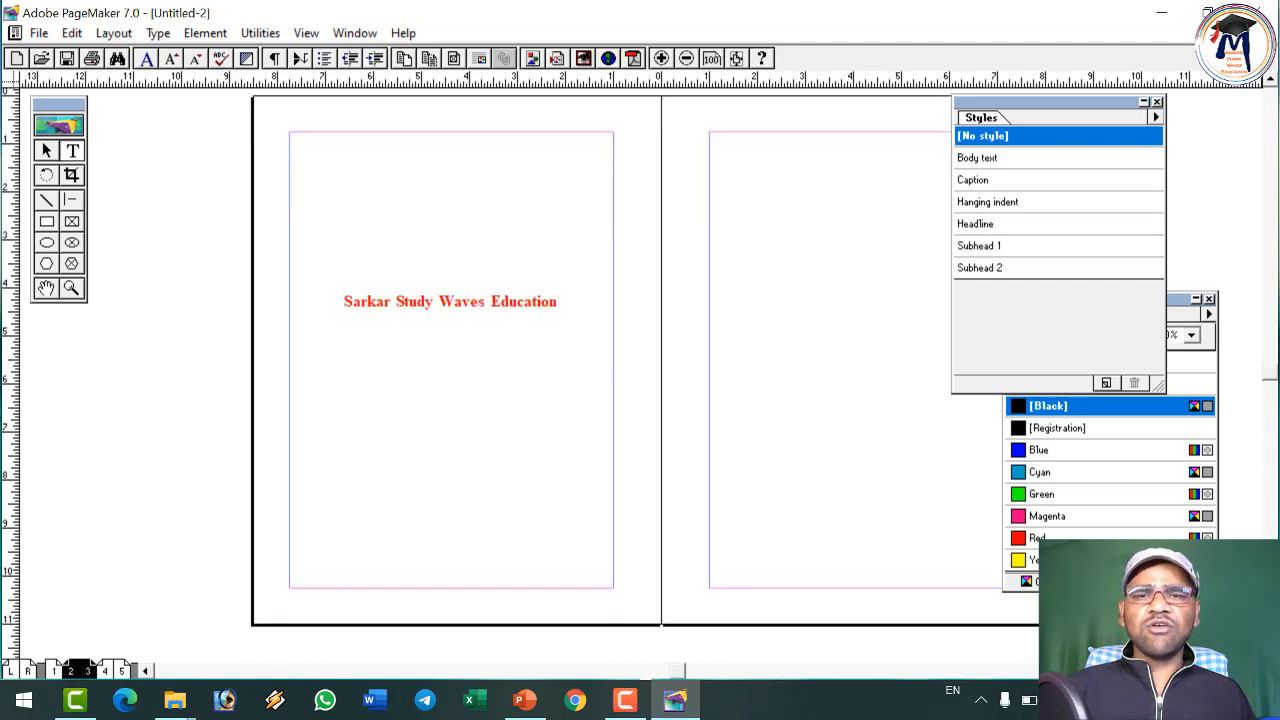